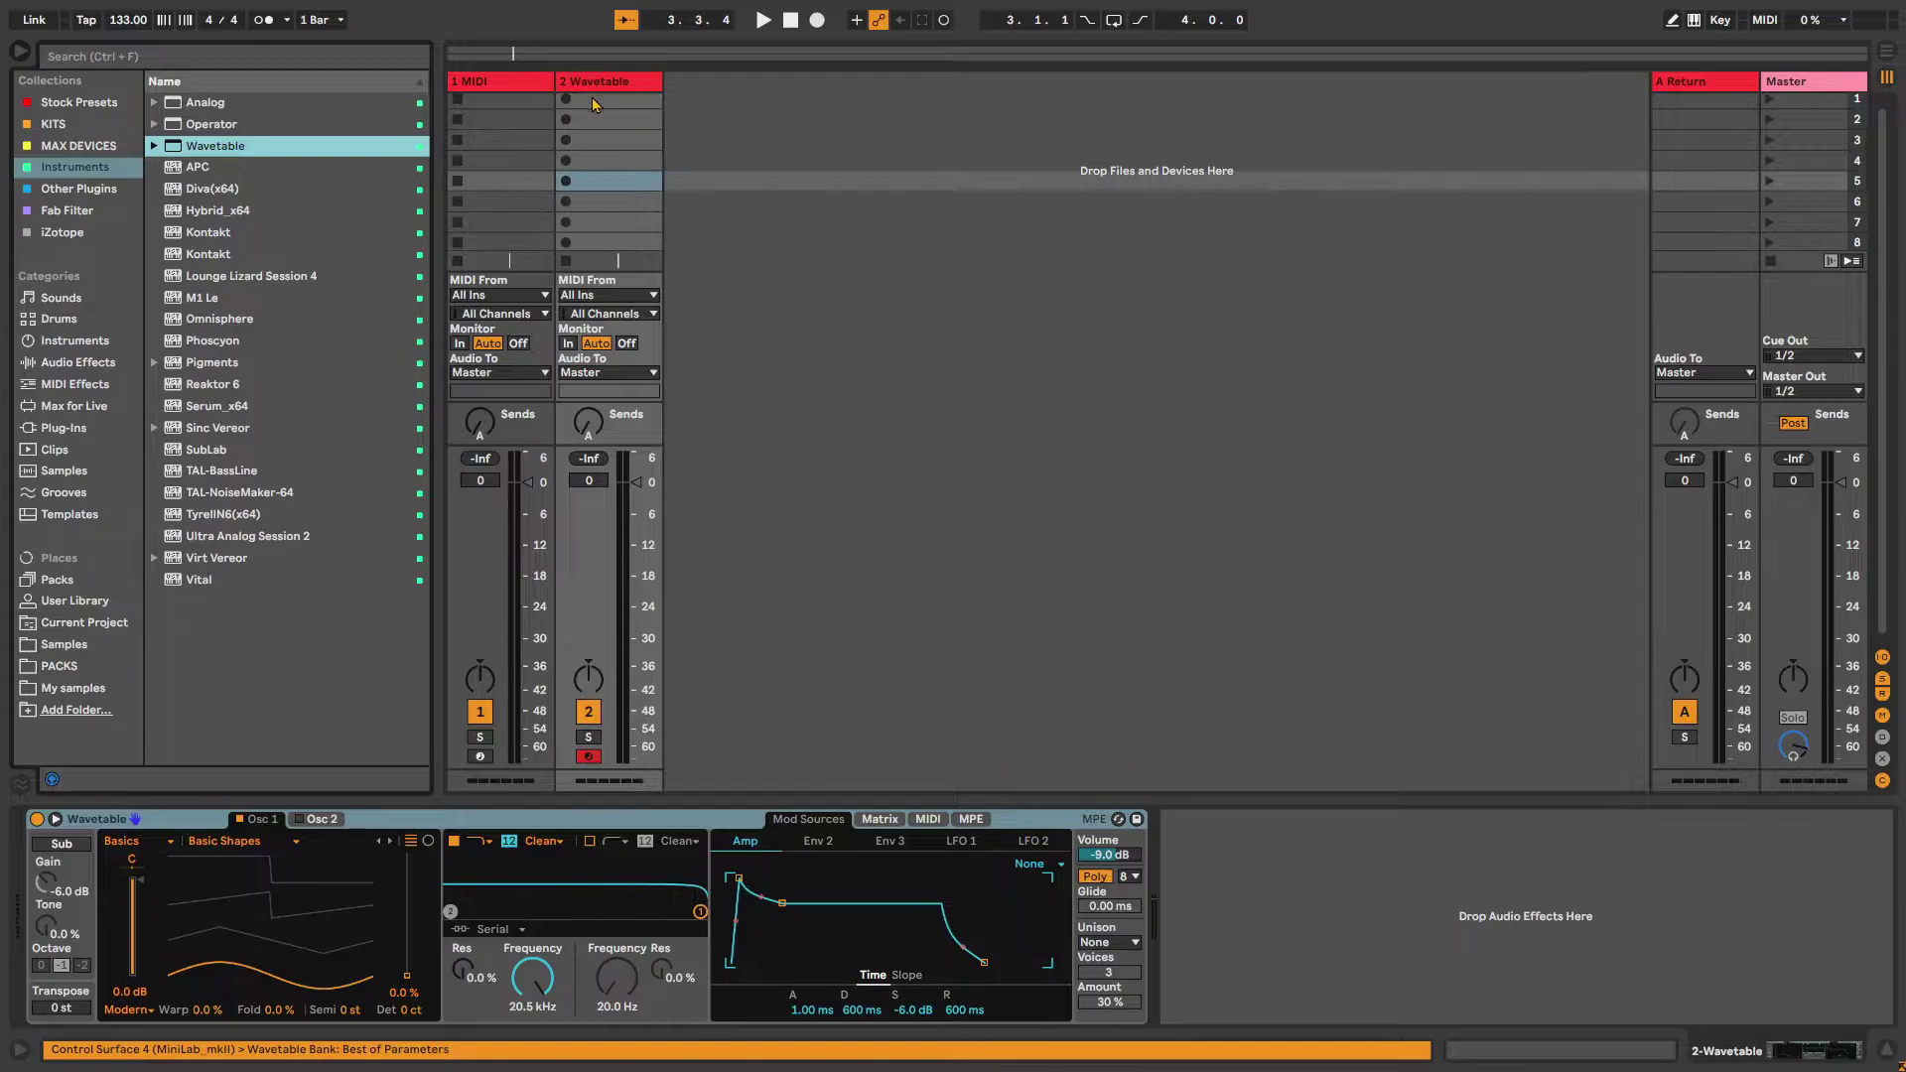
Create a one-bar MIDI clip in the Wavetable track's first slot with a sustained C2 note, and launch it
drag(474, 803, 466, 311)
double_click(375, 606)
drag(435, 606, 1889, 606)
click(565, 103)
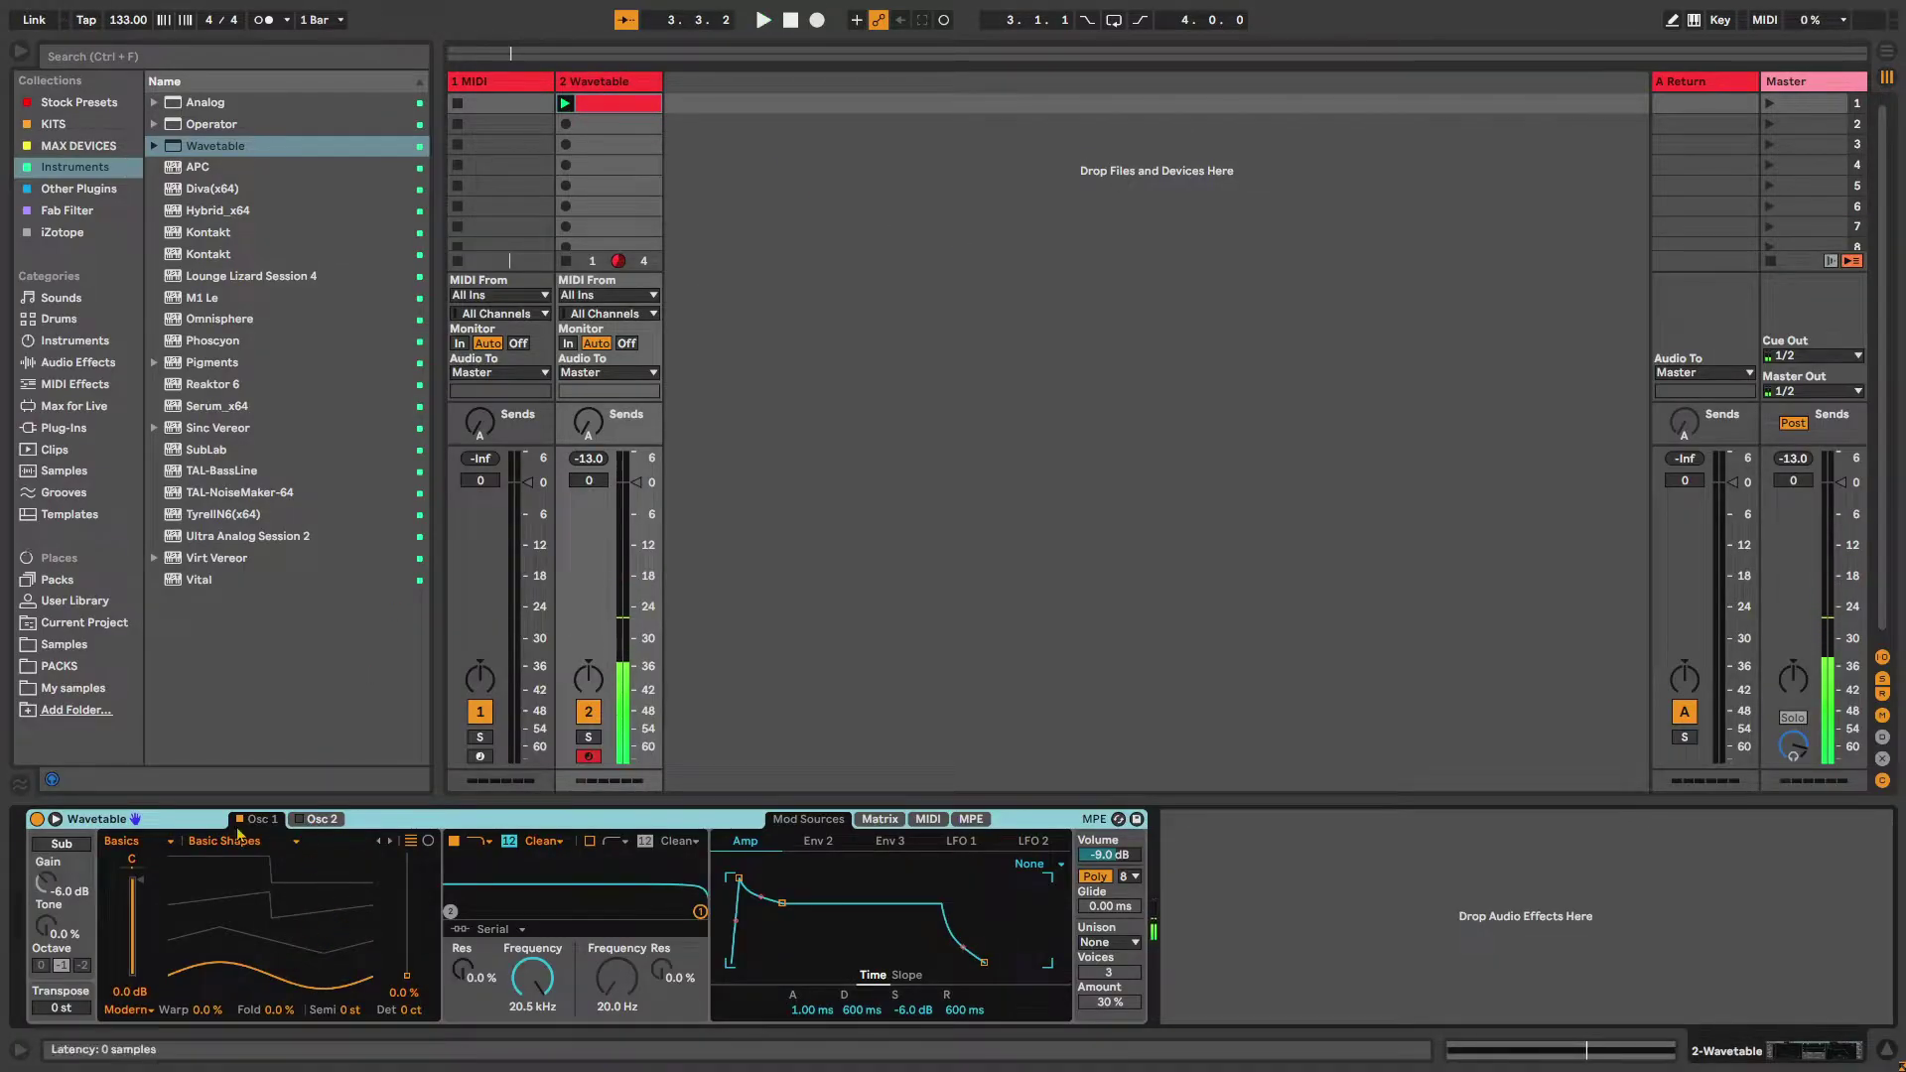
Audition the Basics wavetables for Osc 1 during playback, choose Sync Digital and set the wavetable position to about 92%
click(390, 842)
click(392, 846)
click(392, 846)
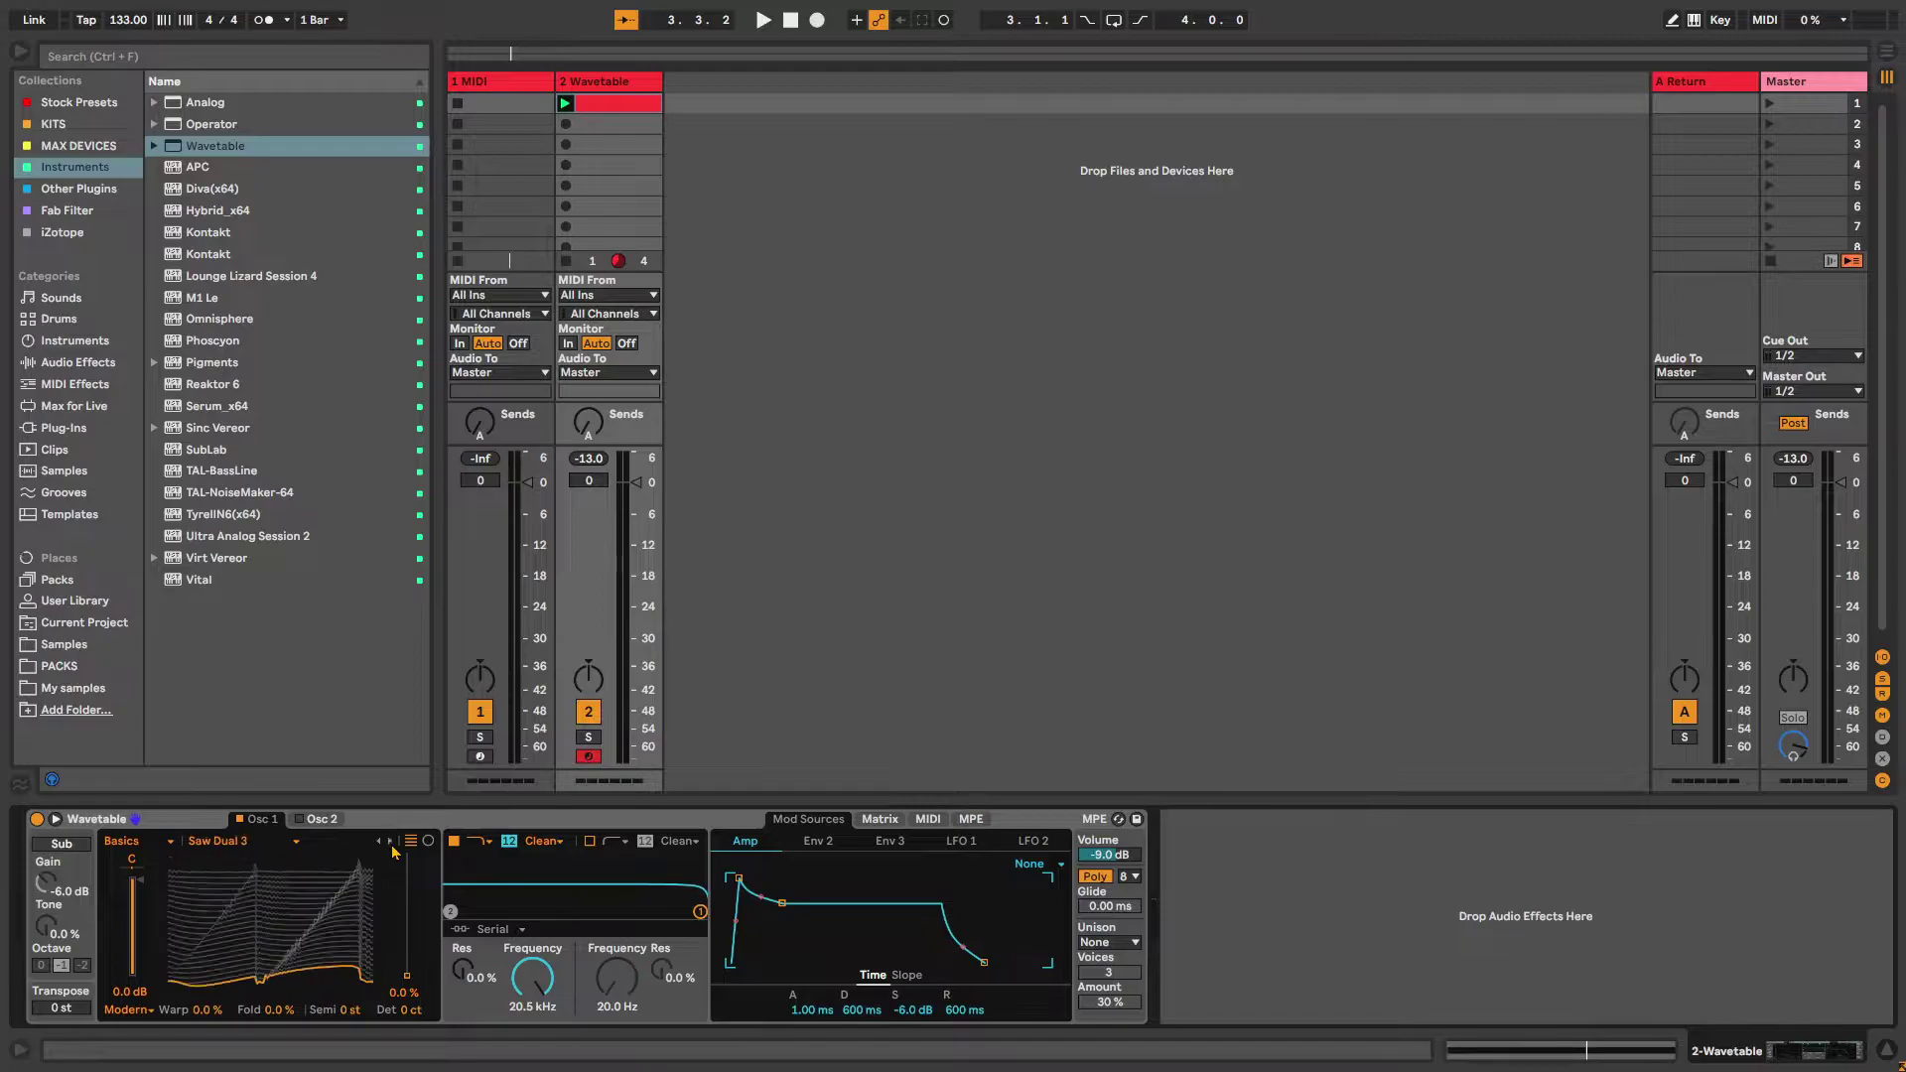
click(392, 846)
click(392, 846)
key(space)
drag(230, 967, 224, 873)
click(392, 846)
click(393, 847)
click(394, 848)
drag(347, 870, 346, 911)
click(392, 845)
click(392, 845)
click(392, 844)
click(392, 846)
click(392, 845)
click(392, 845)
click(392, 845)
click(393, 845)
click(392, 845)
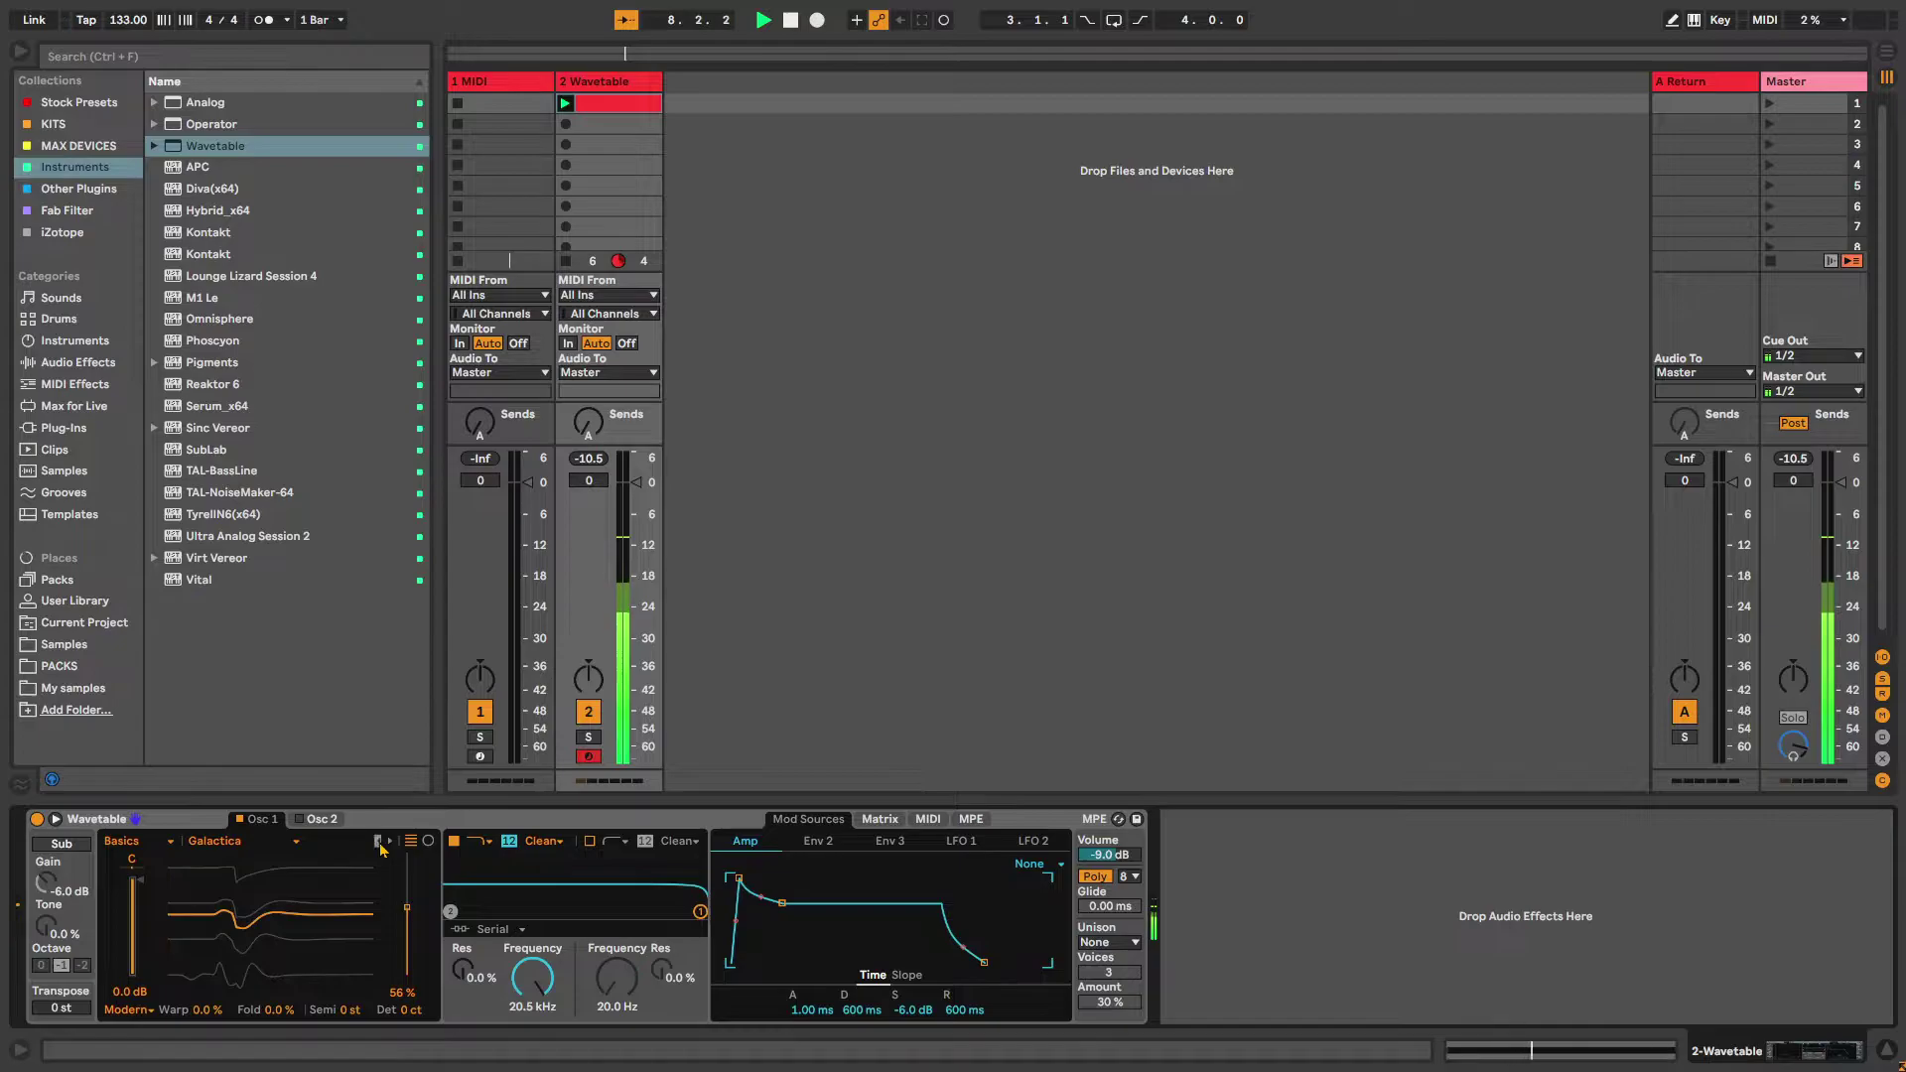
click(379, 843)
drag(365, 864, 364, 819)
Lower Filter 1's frequency to about 213 Hz and set its resonance to 27% while auditioning the clip
key(space)
key(space)
drag(548, 983, 462, 938)
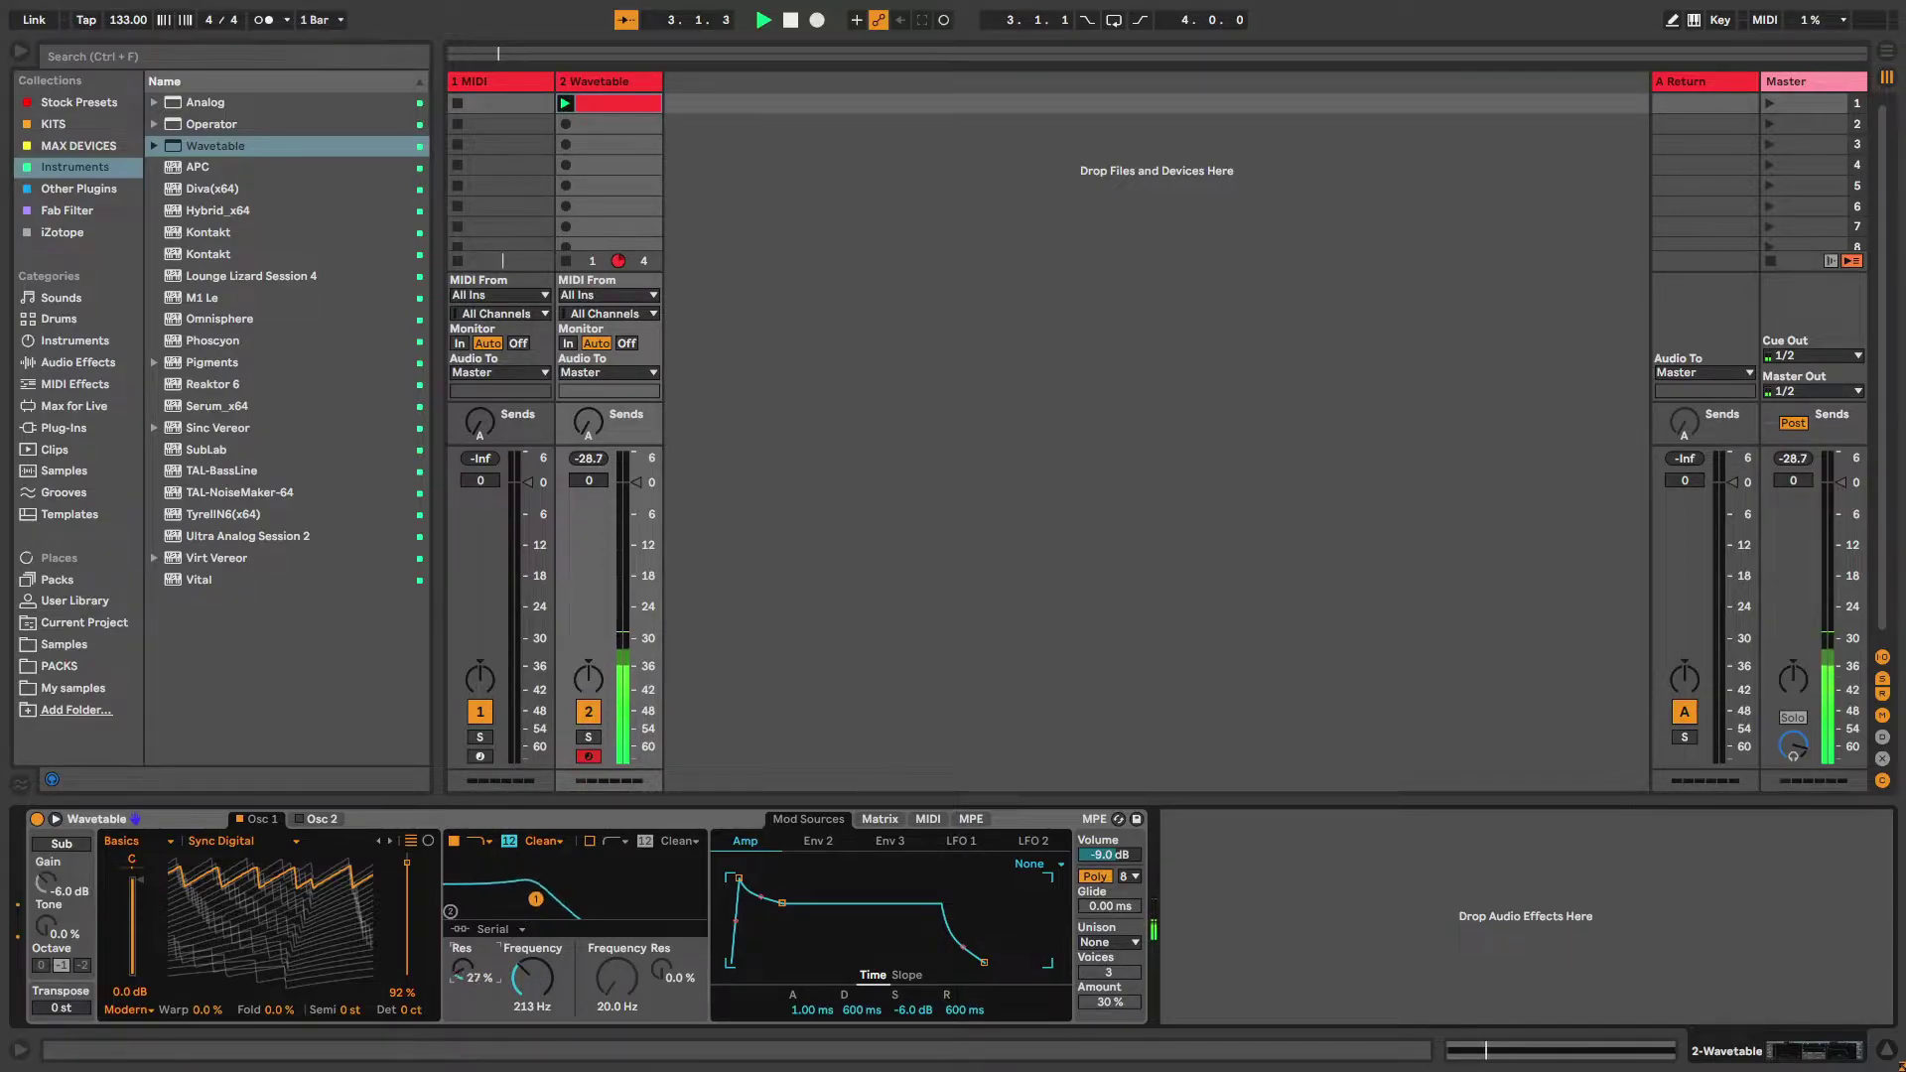
key(space)
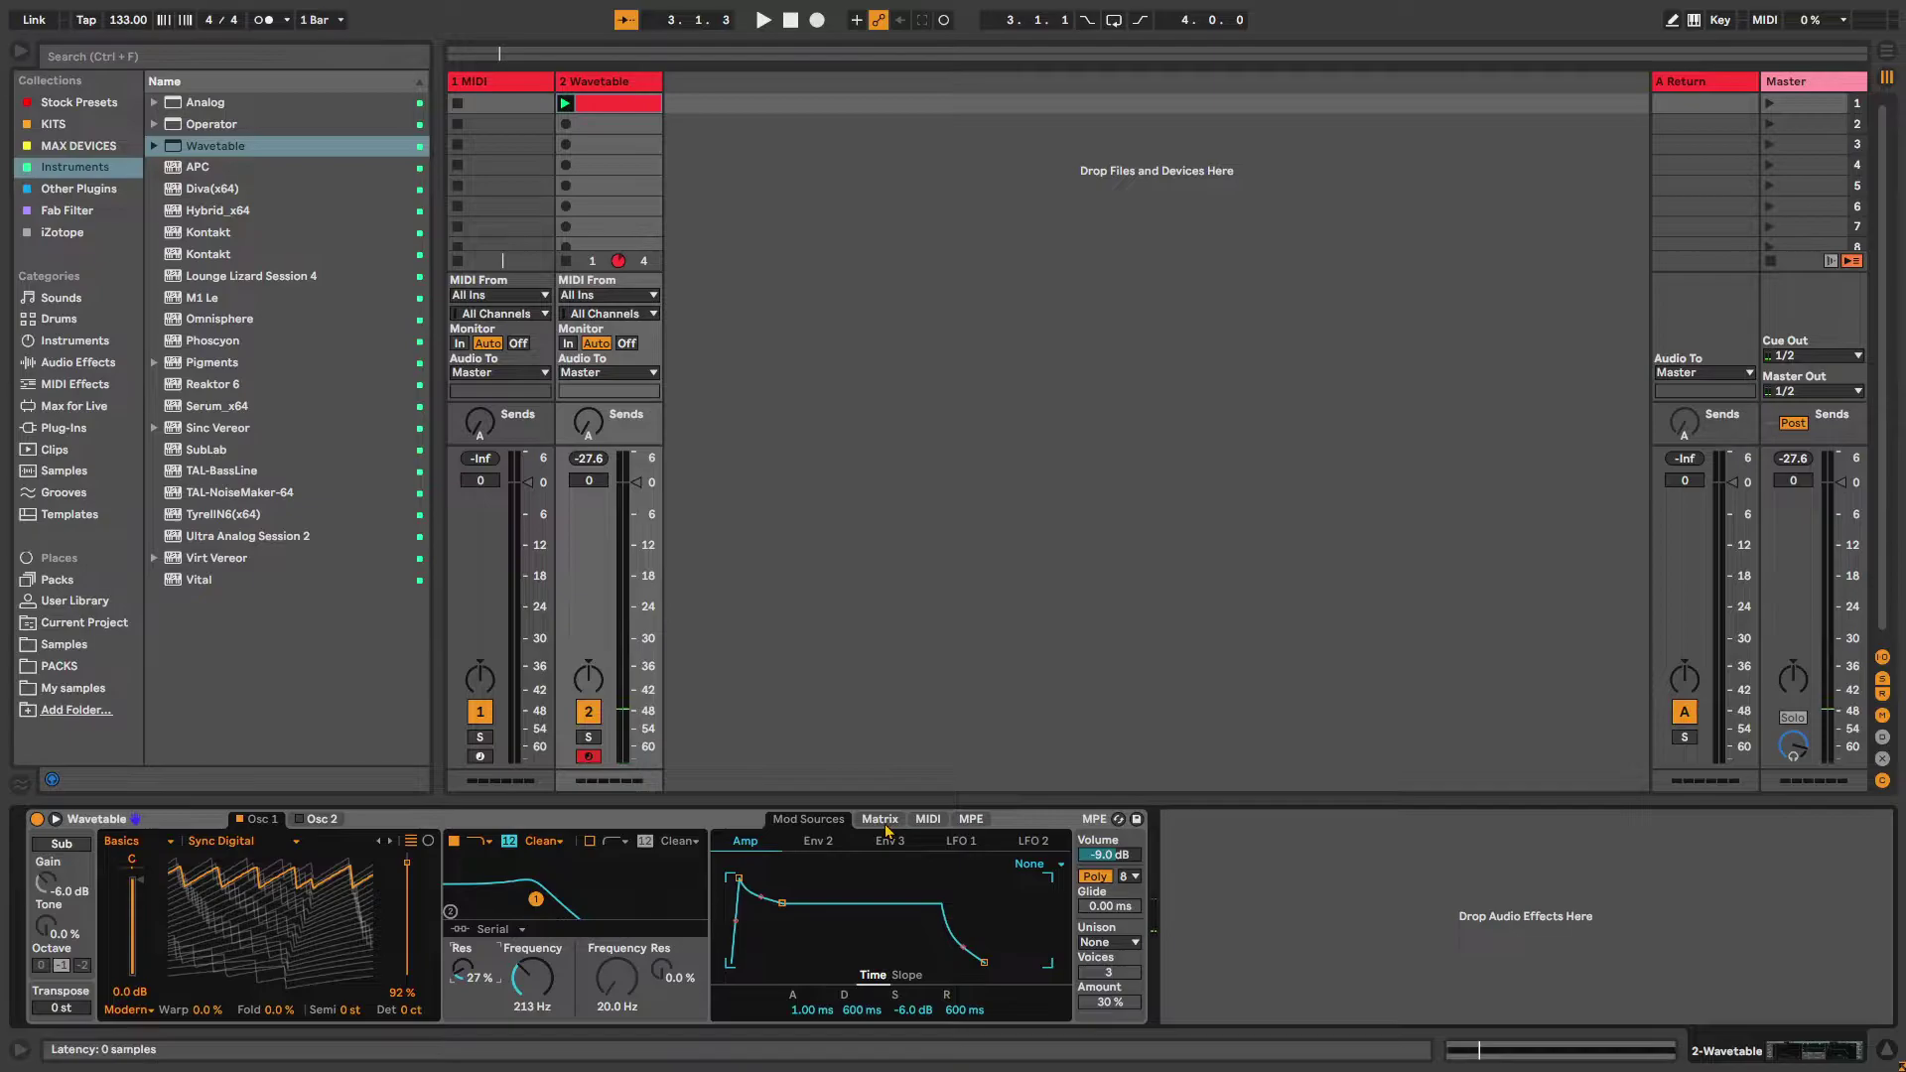
Search the browser for "shaper" and add the Shaper device after Wavetable
key(ctrl+f)
text(sh)
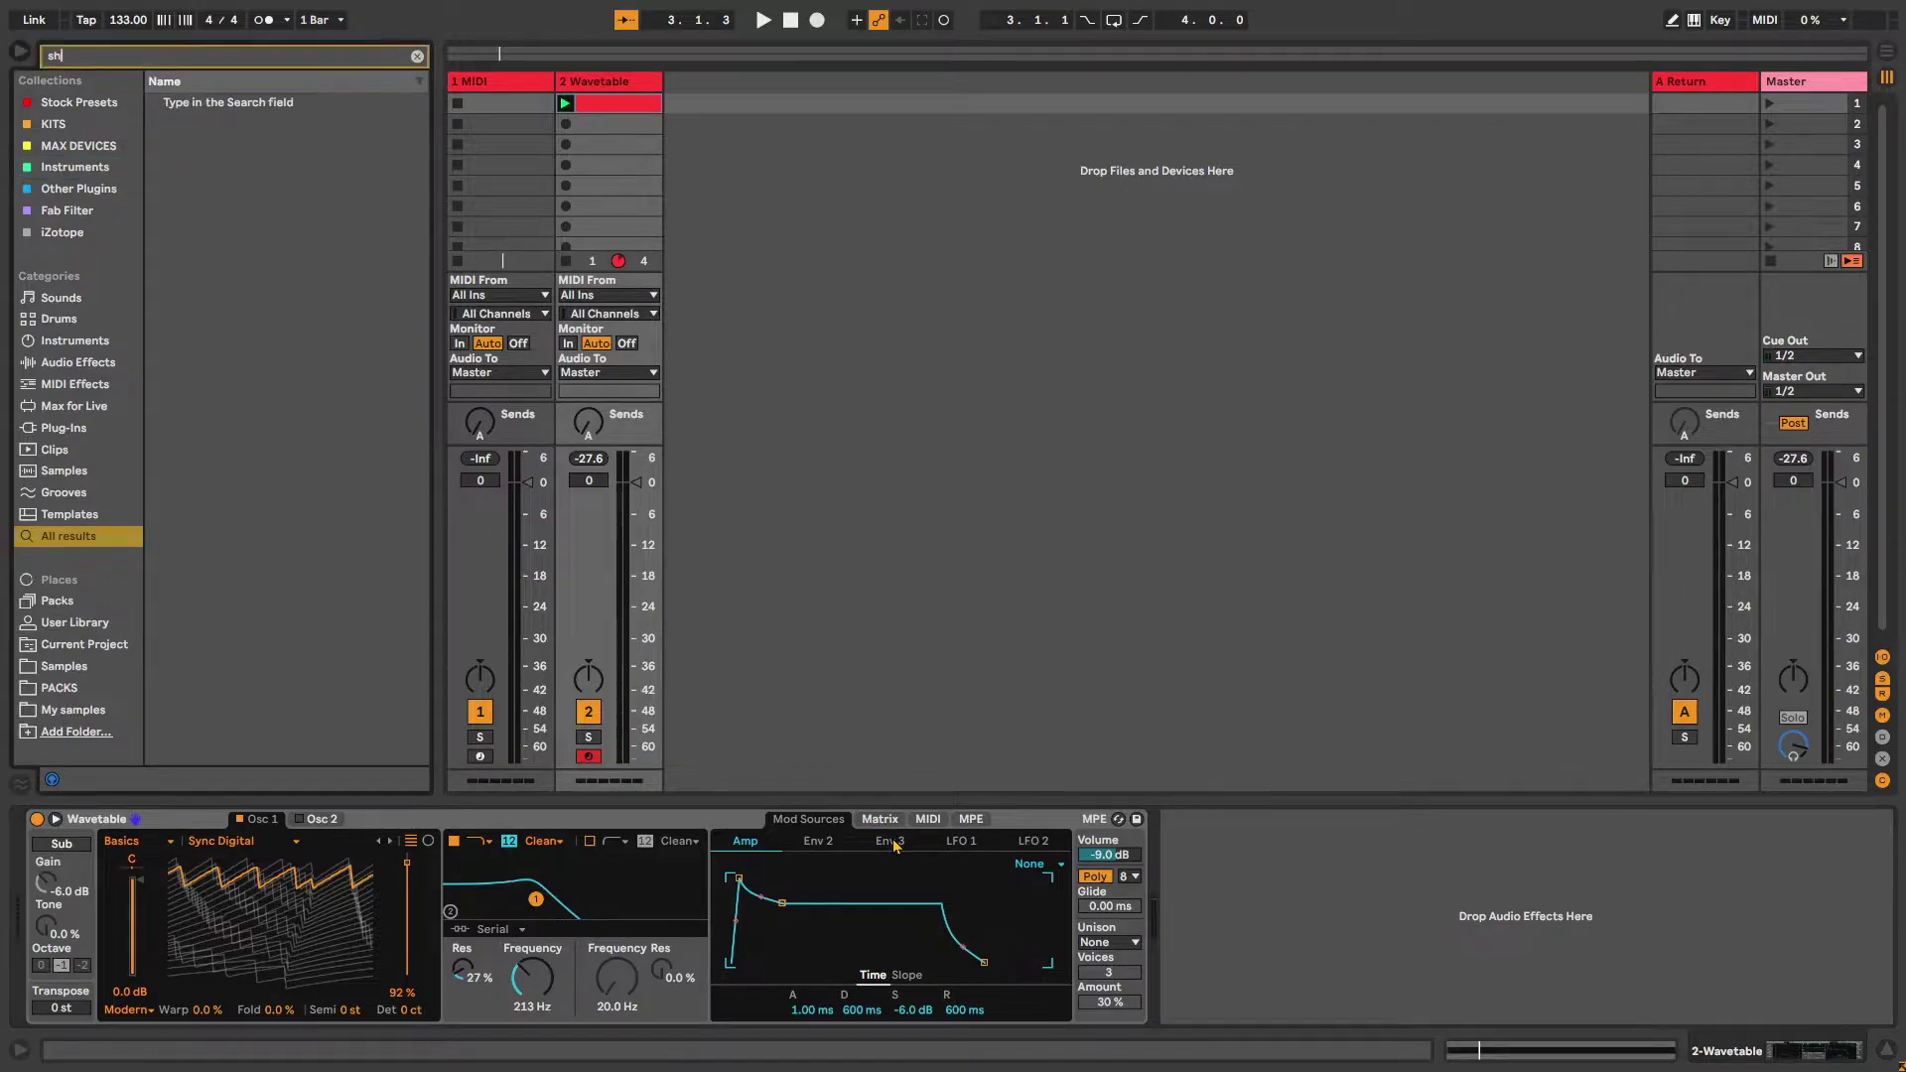
text(aper)
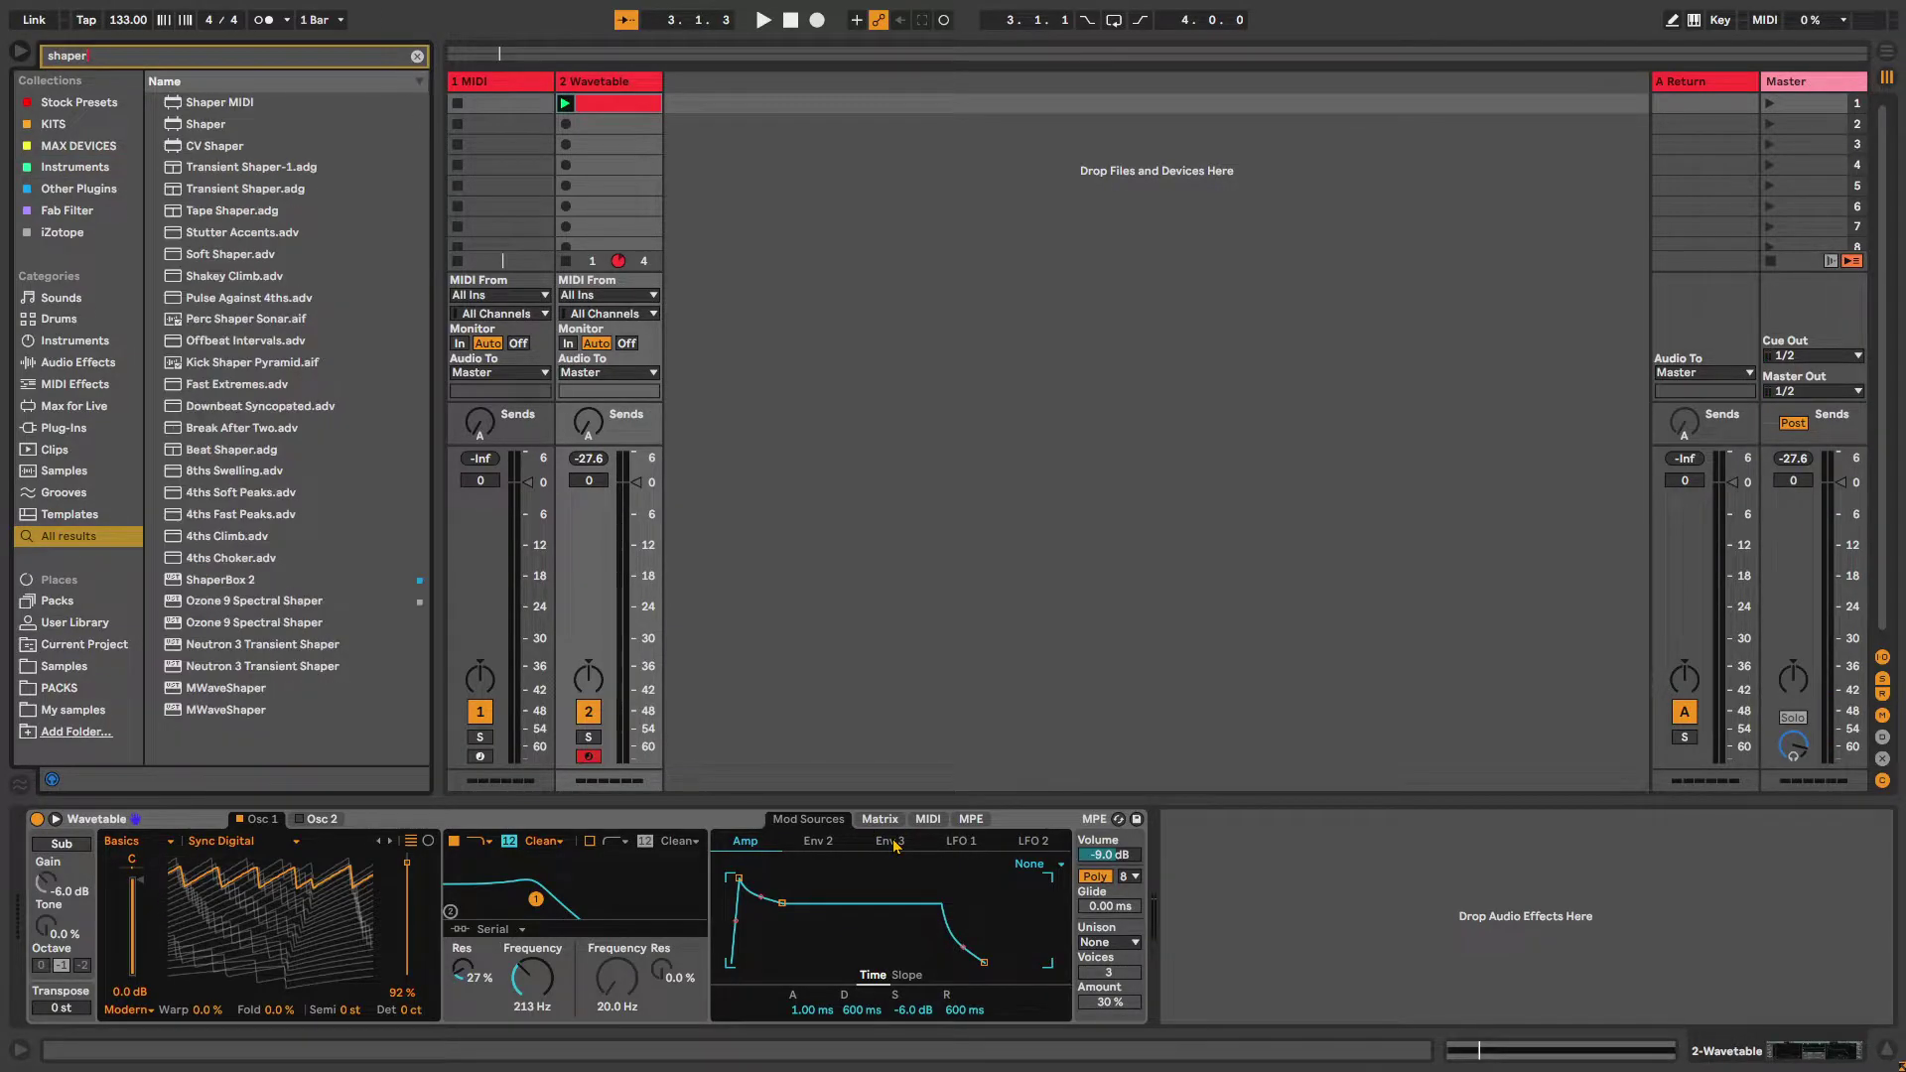
click(218, 124)
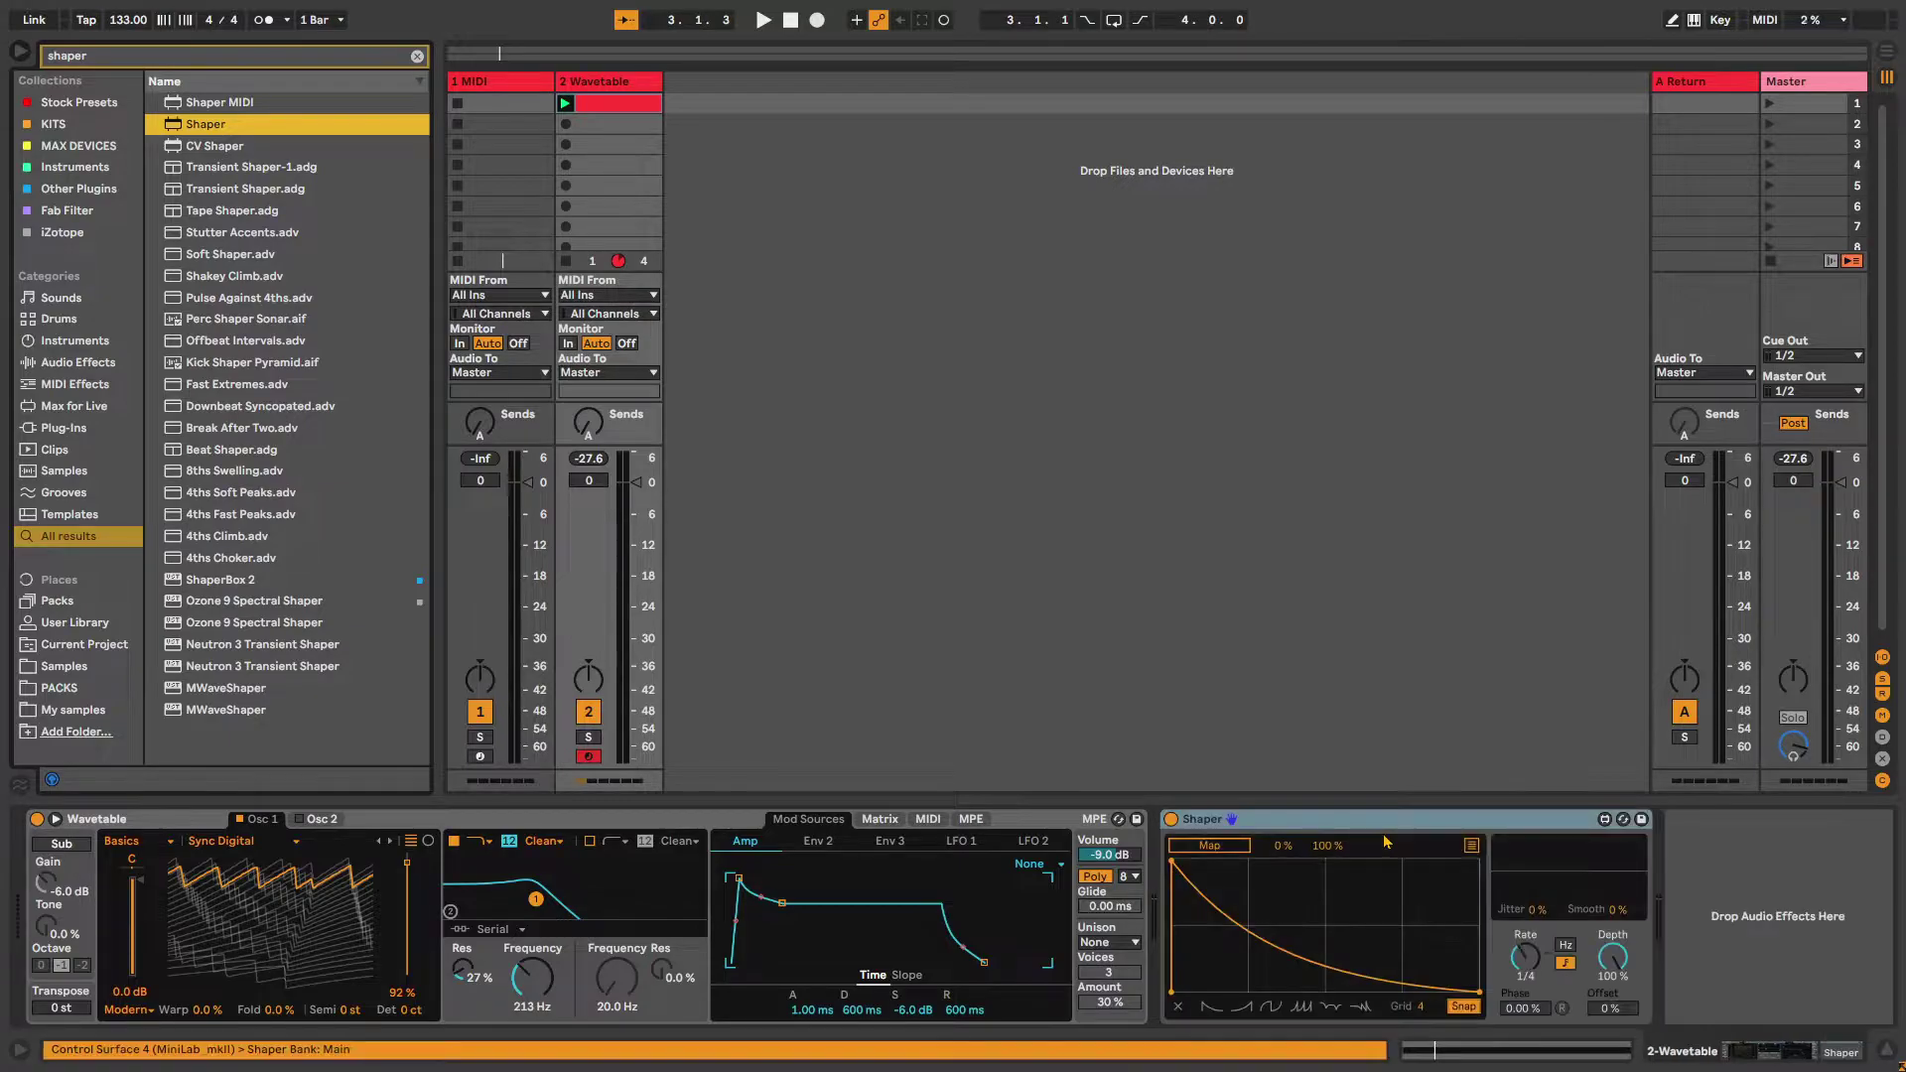
Choose Shaper's preset curve of four rising ramps and pull the first and third peaks down close to the baseline
click(1311, 1009)
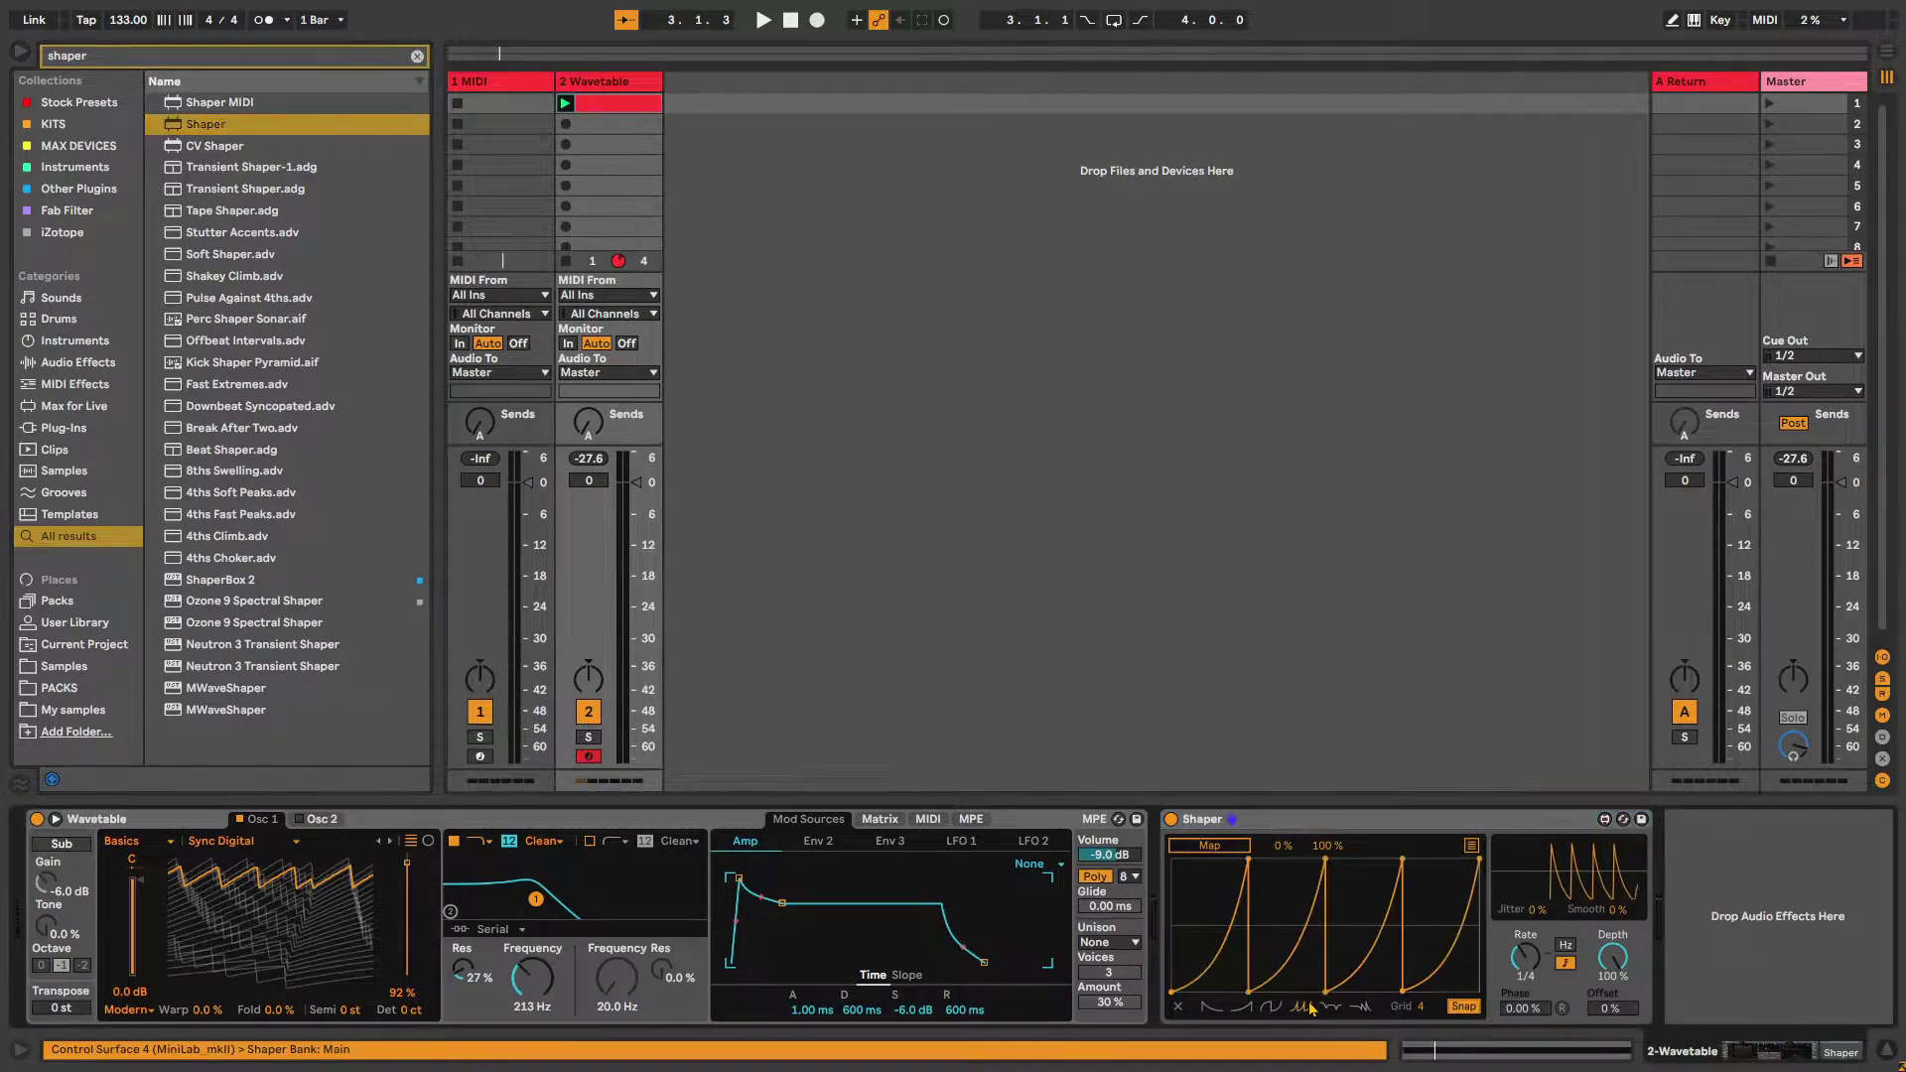
drag(1250, 862, 1221, 991)
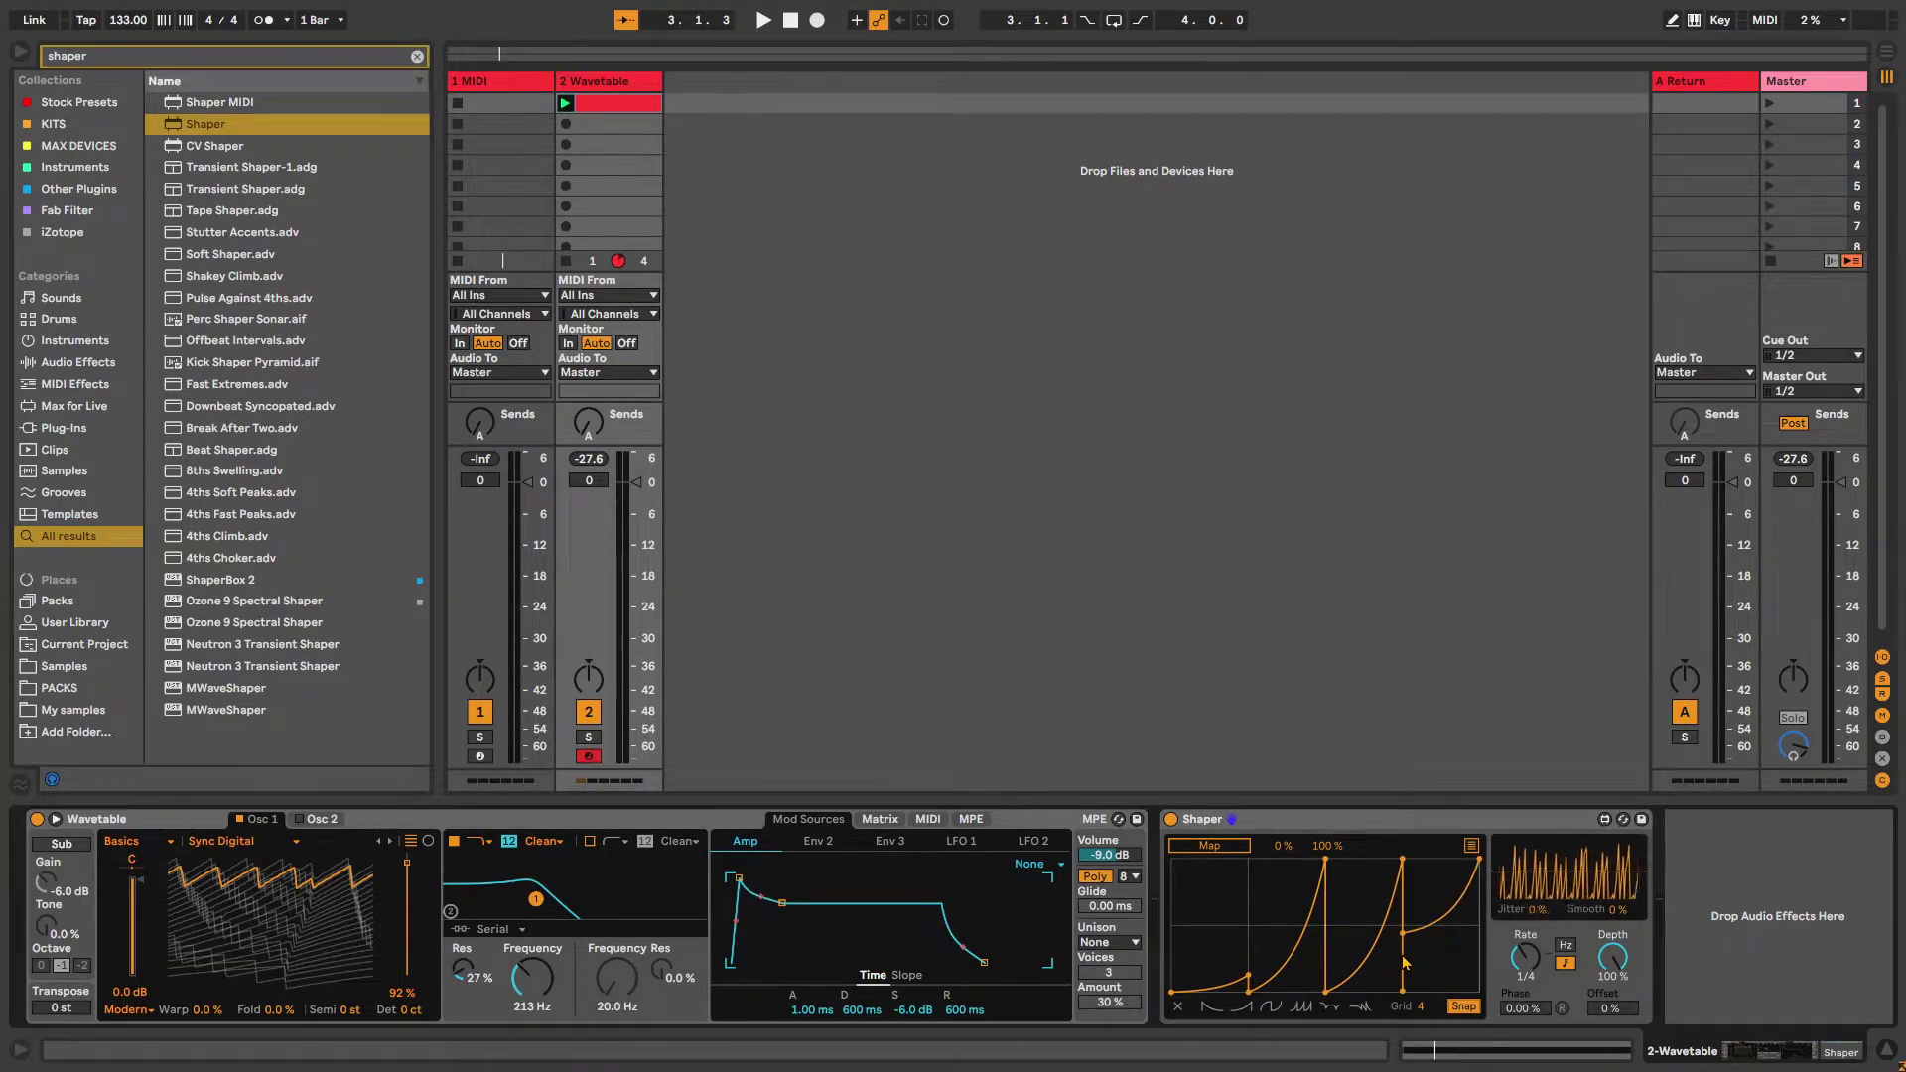
drag(1404, 868, 1388, 966)
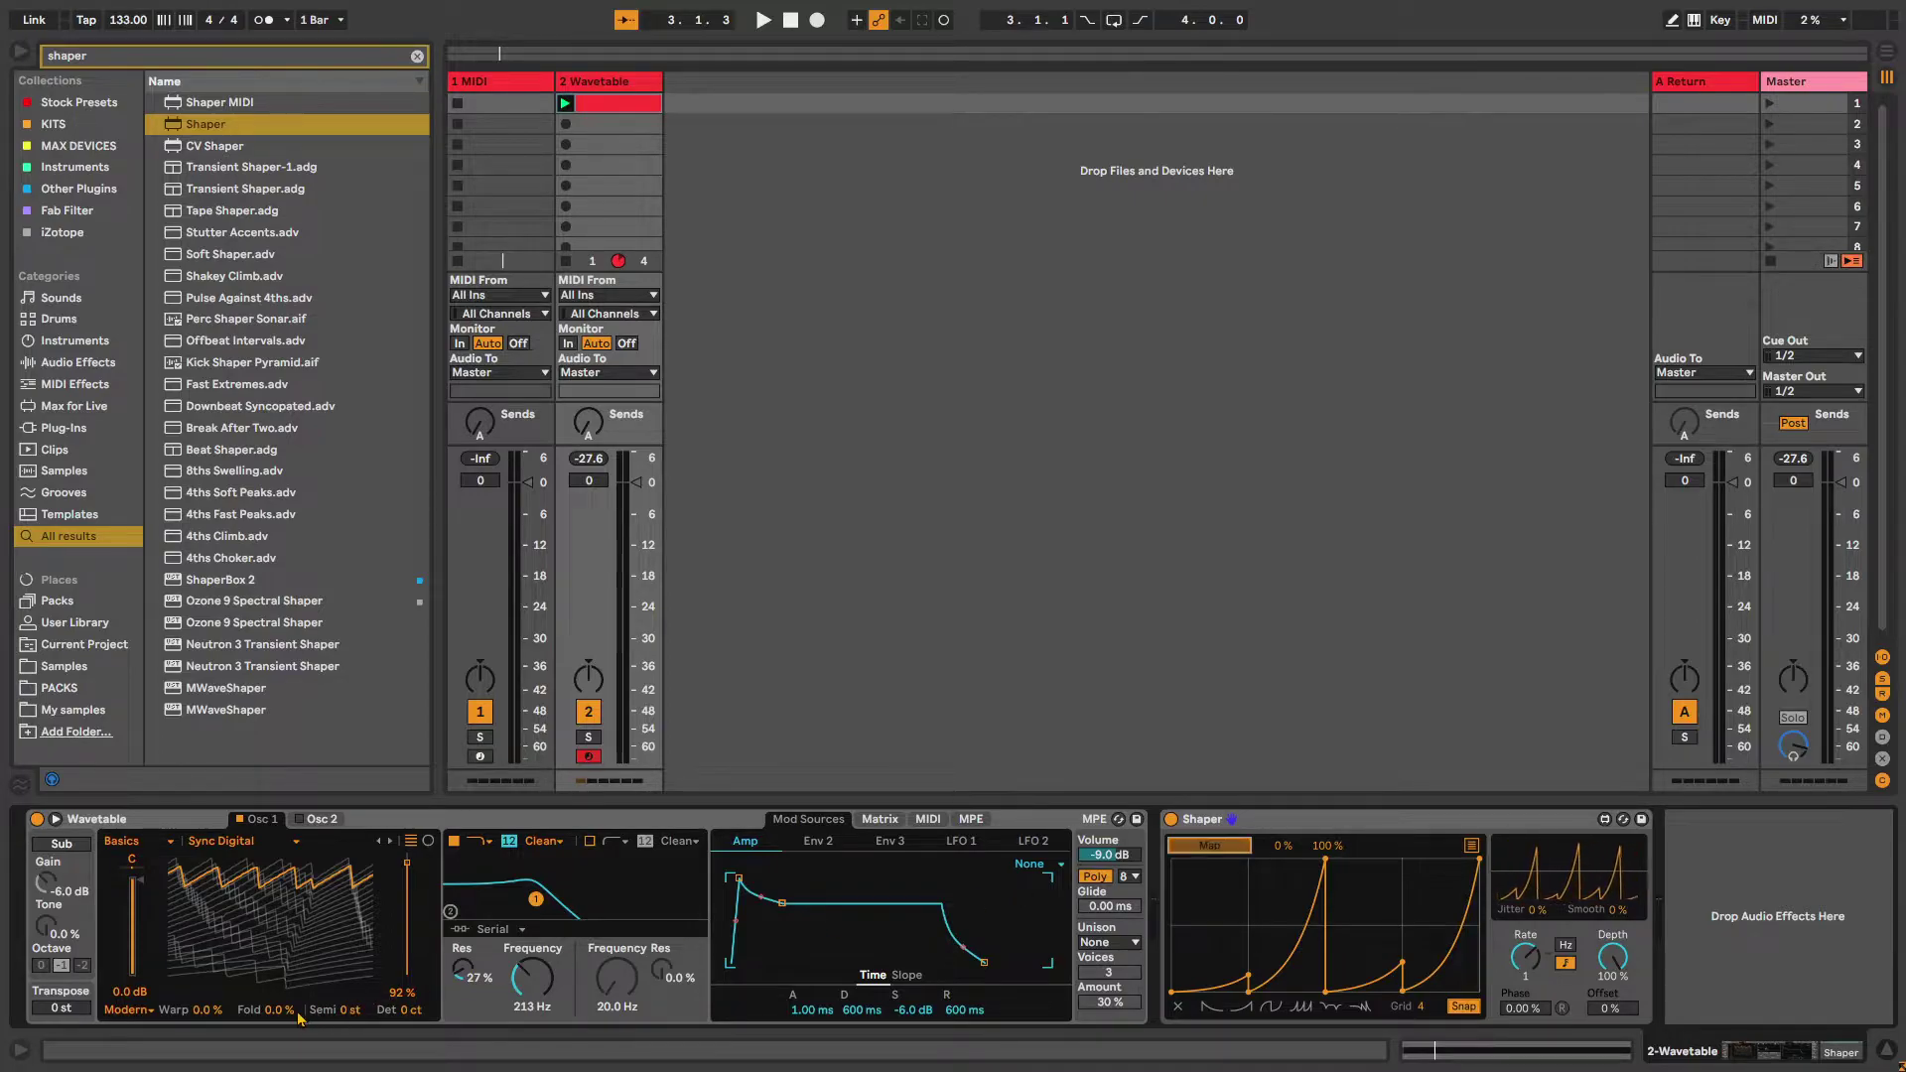
Map Shaper to the Osc 1 wavetable position, set its synced rate to 1, and start playback
click(407, 994)
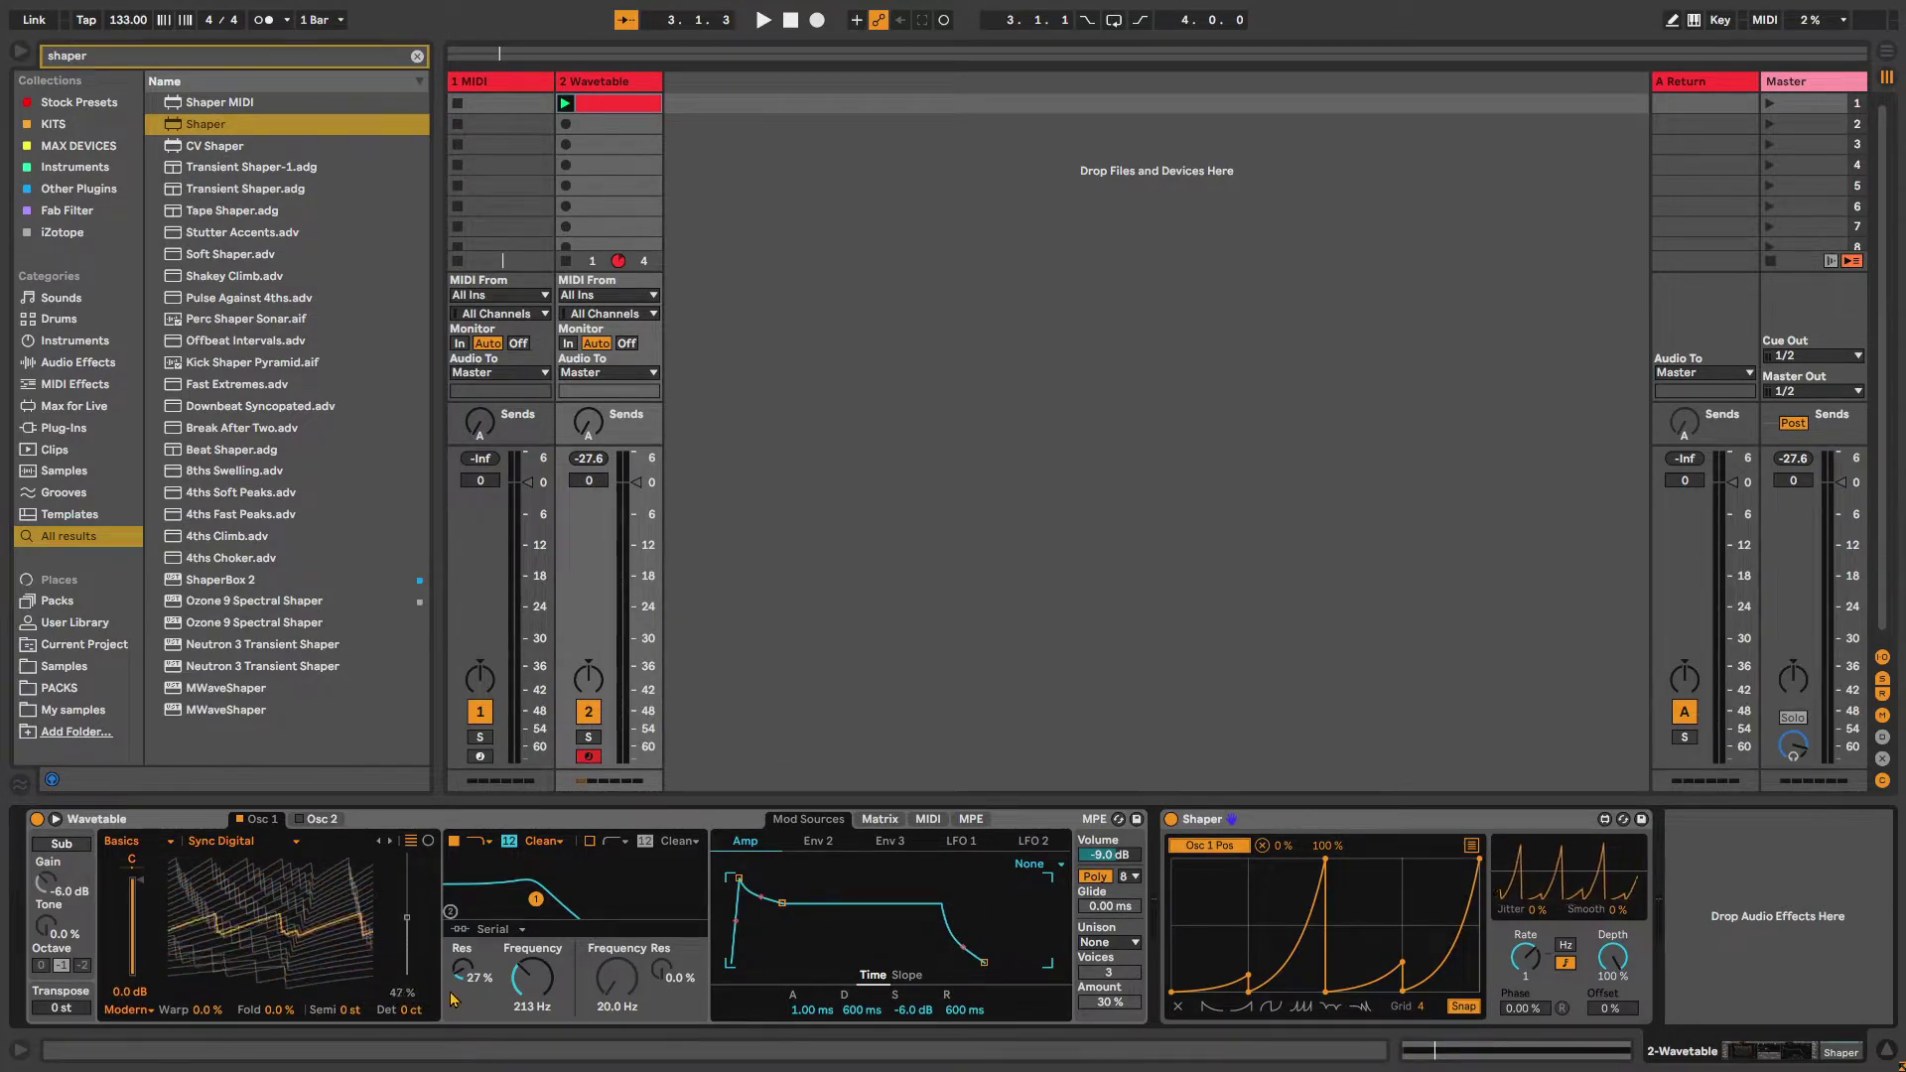
key(space)
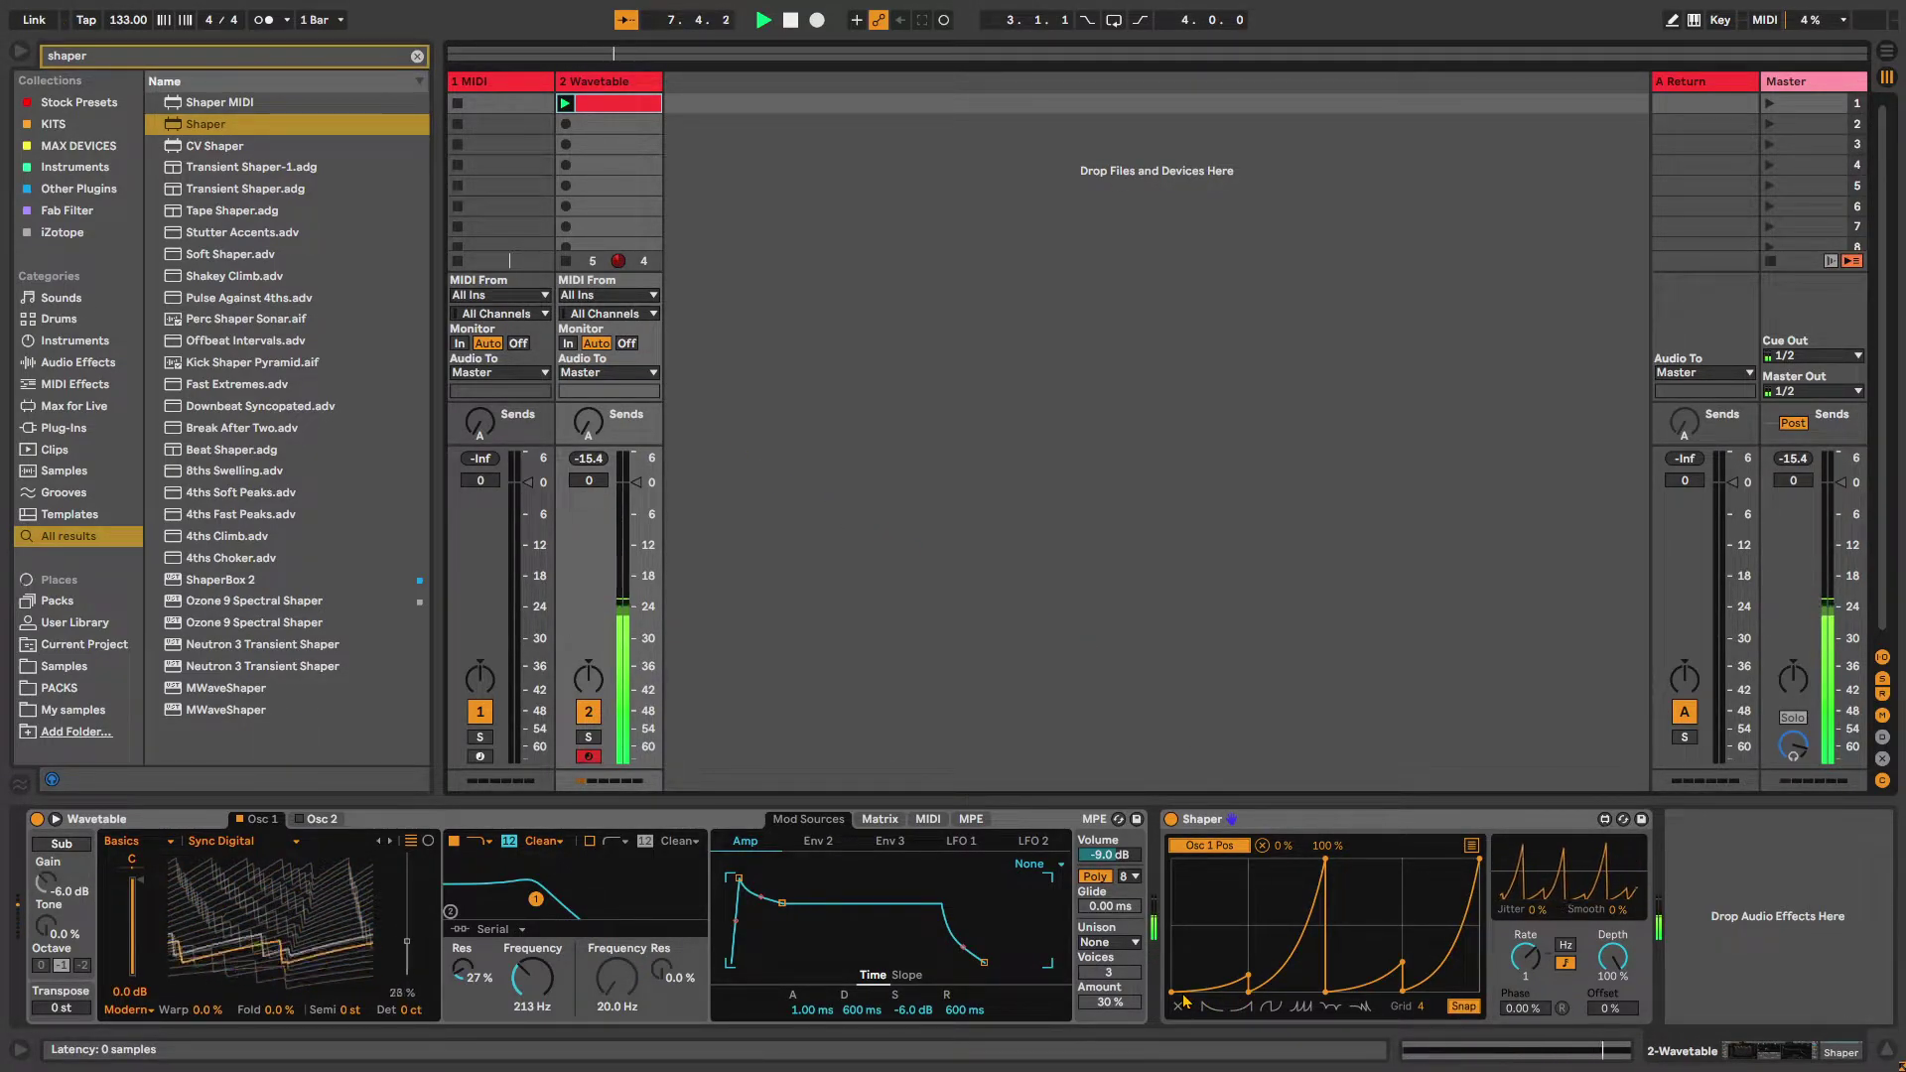
Extend the clip's loop to four bars, stretch the C2 note to fill it, and return to the track's devices during playback
double_click(636, 115)
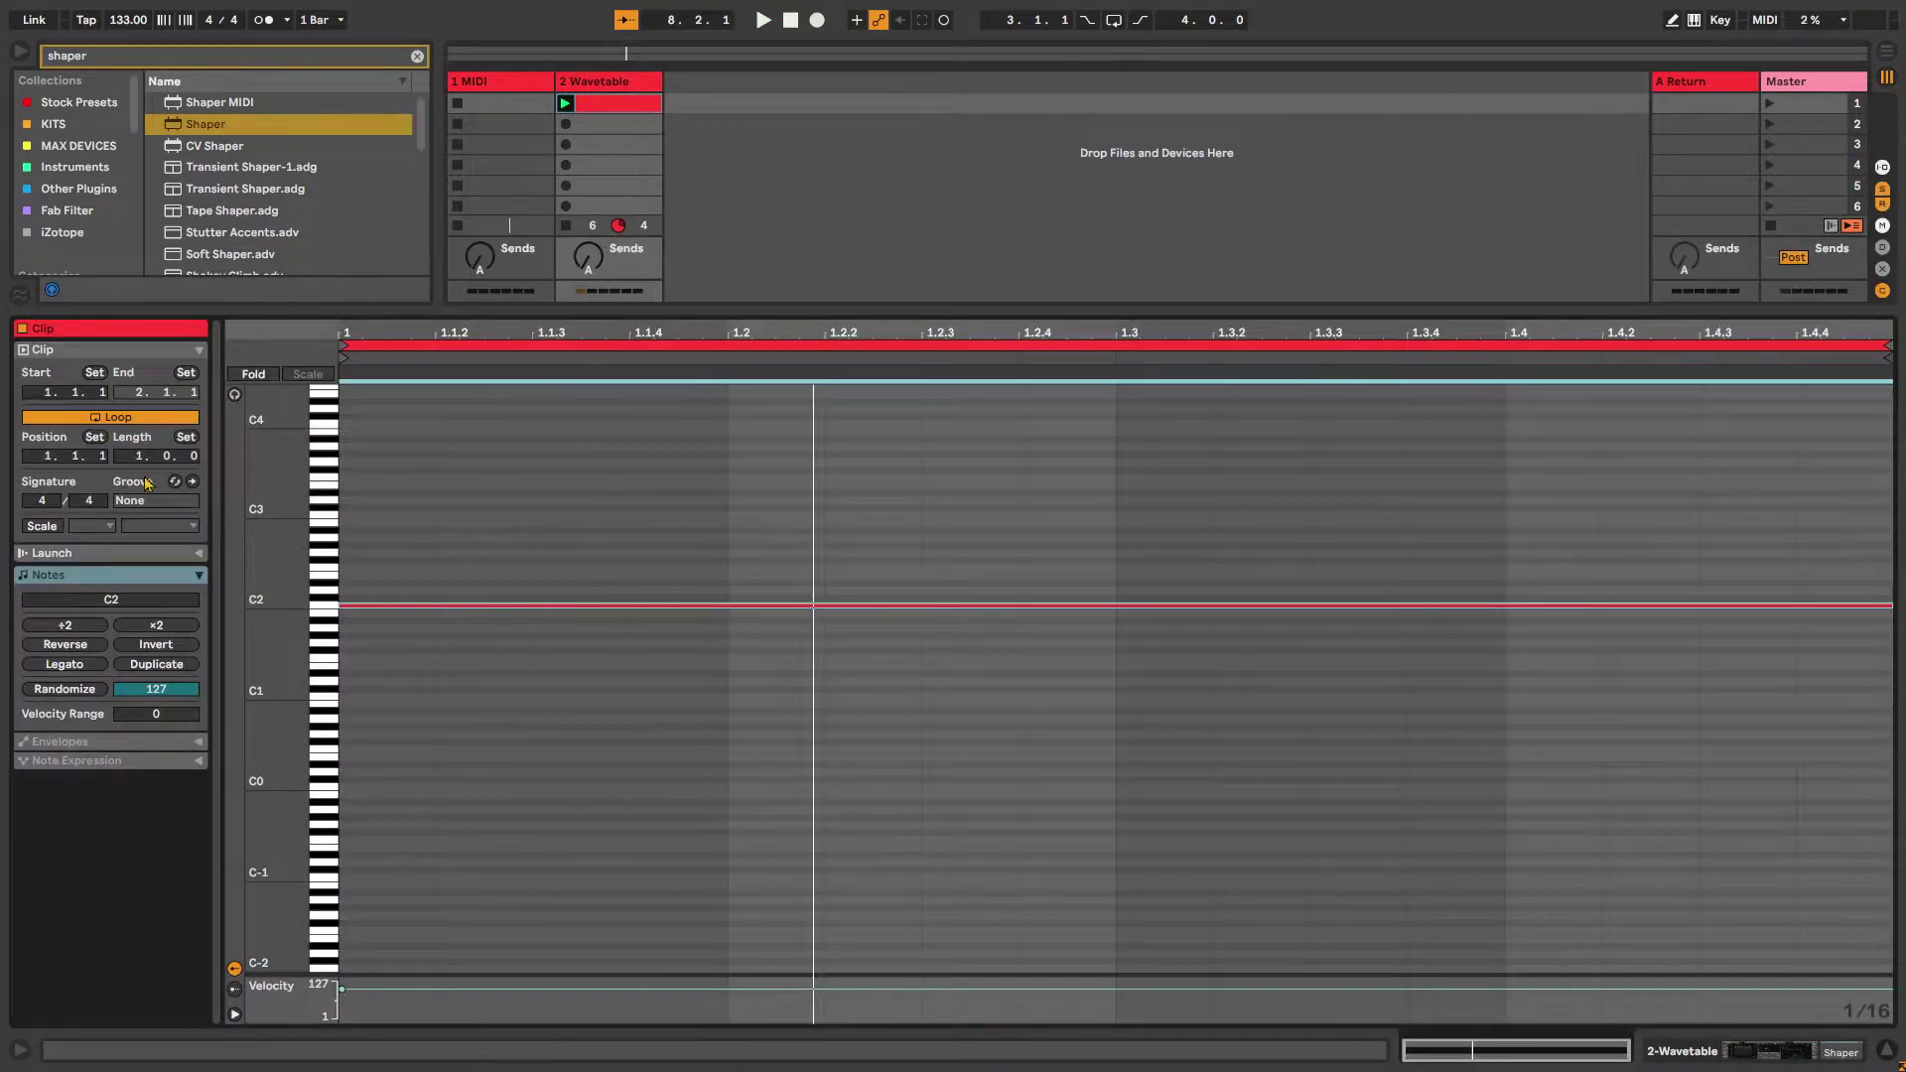
key(Return)
drag(634, 533, 1883, 640)
key(space)
click(619, 82)
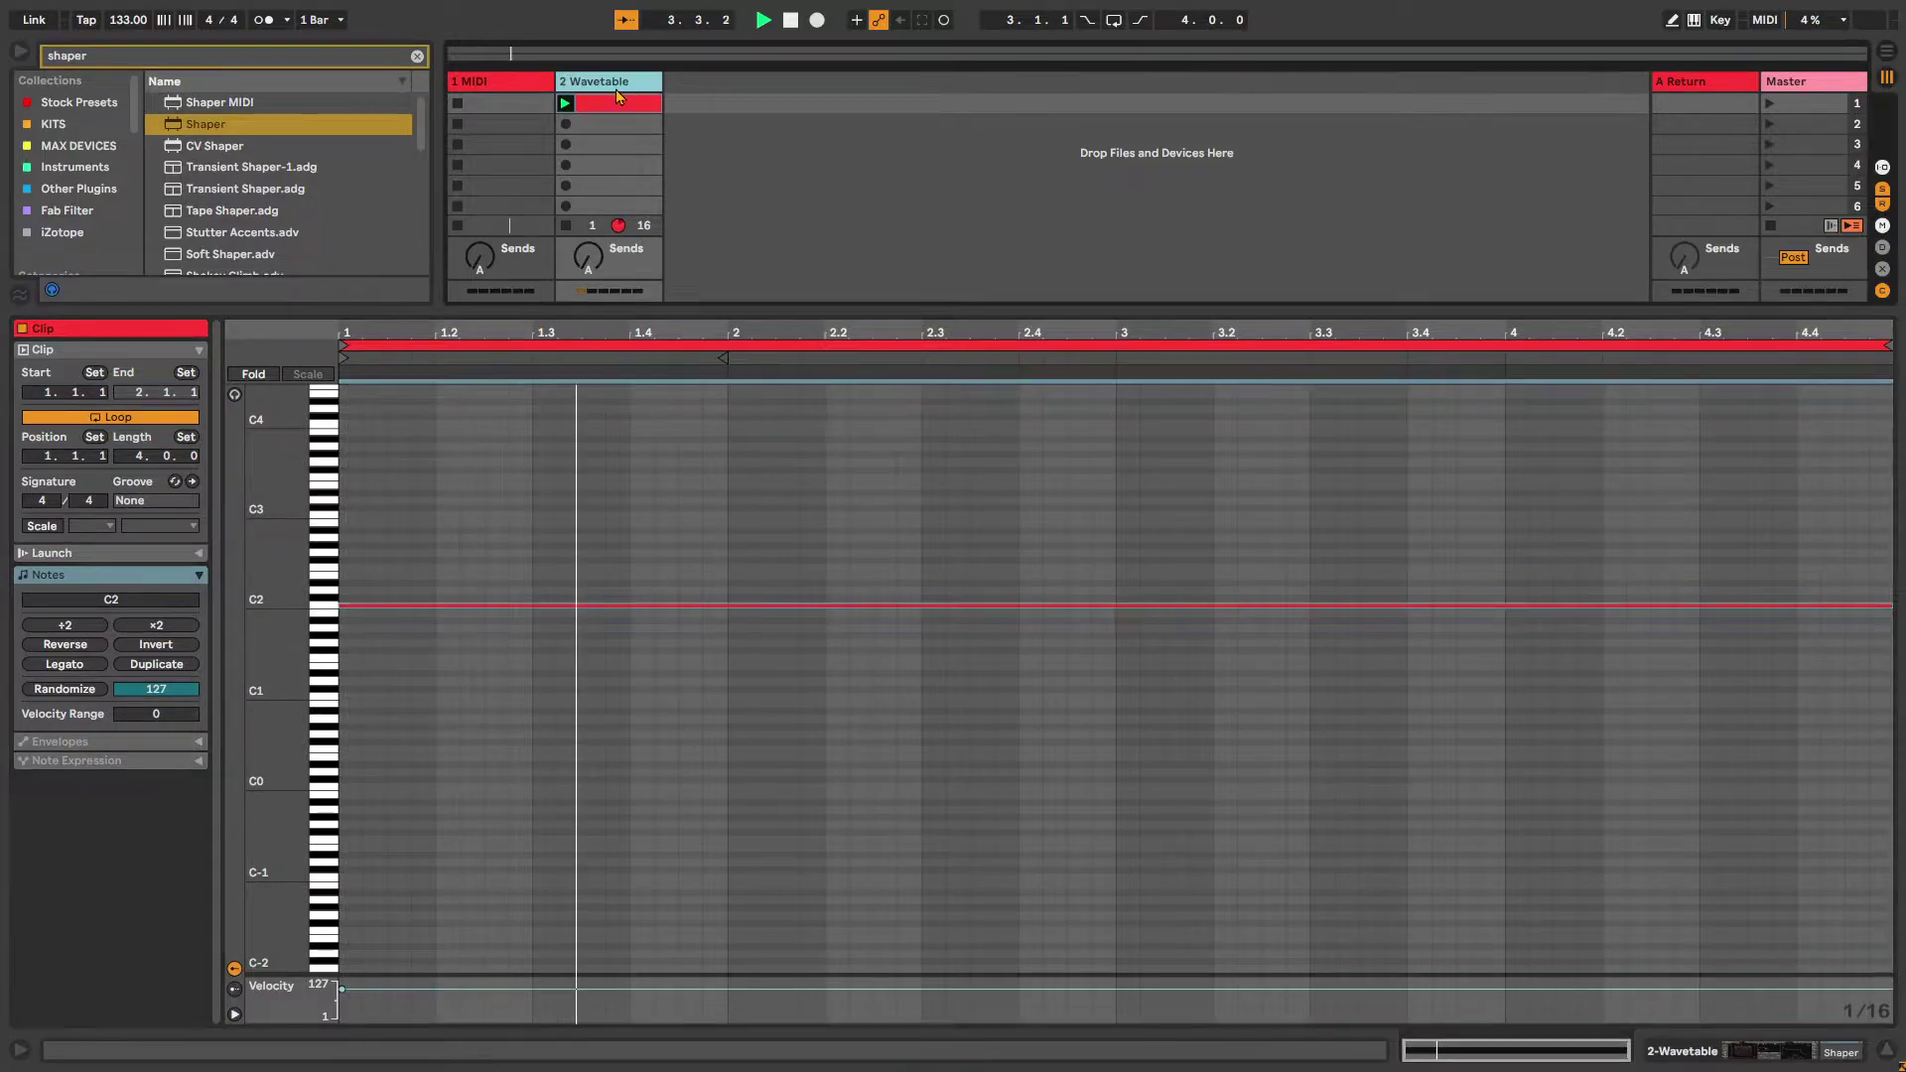
click(612, 106)
double_click(599, 83)
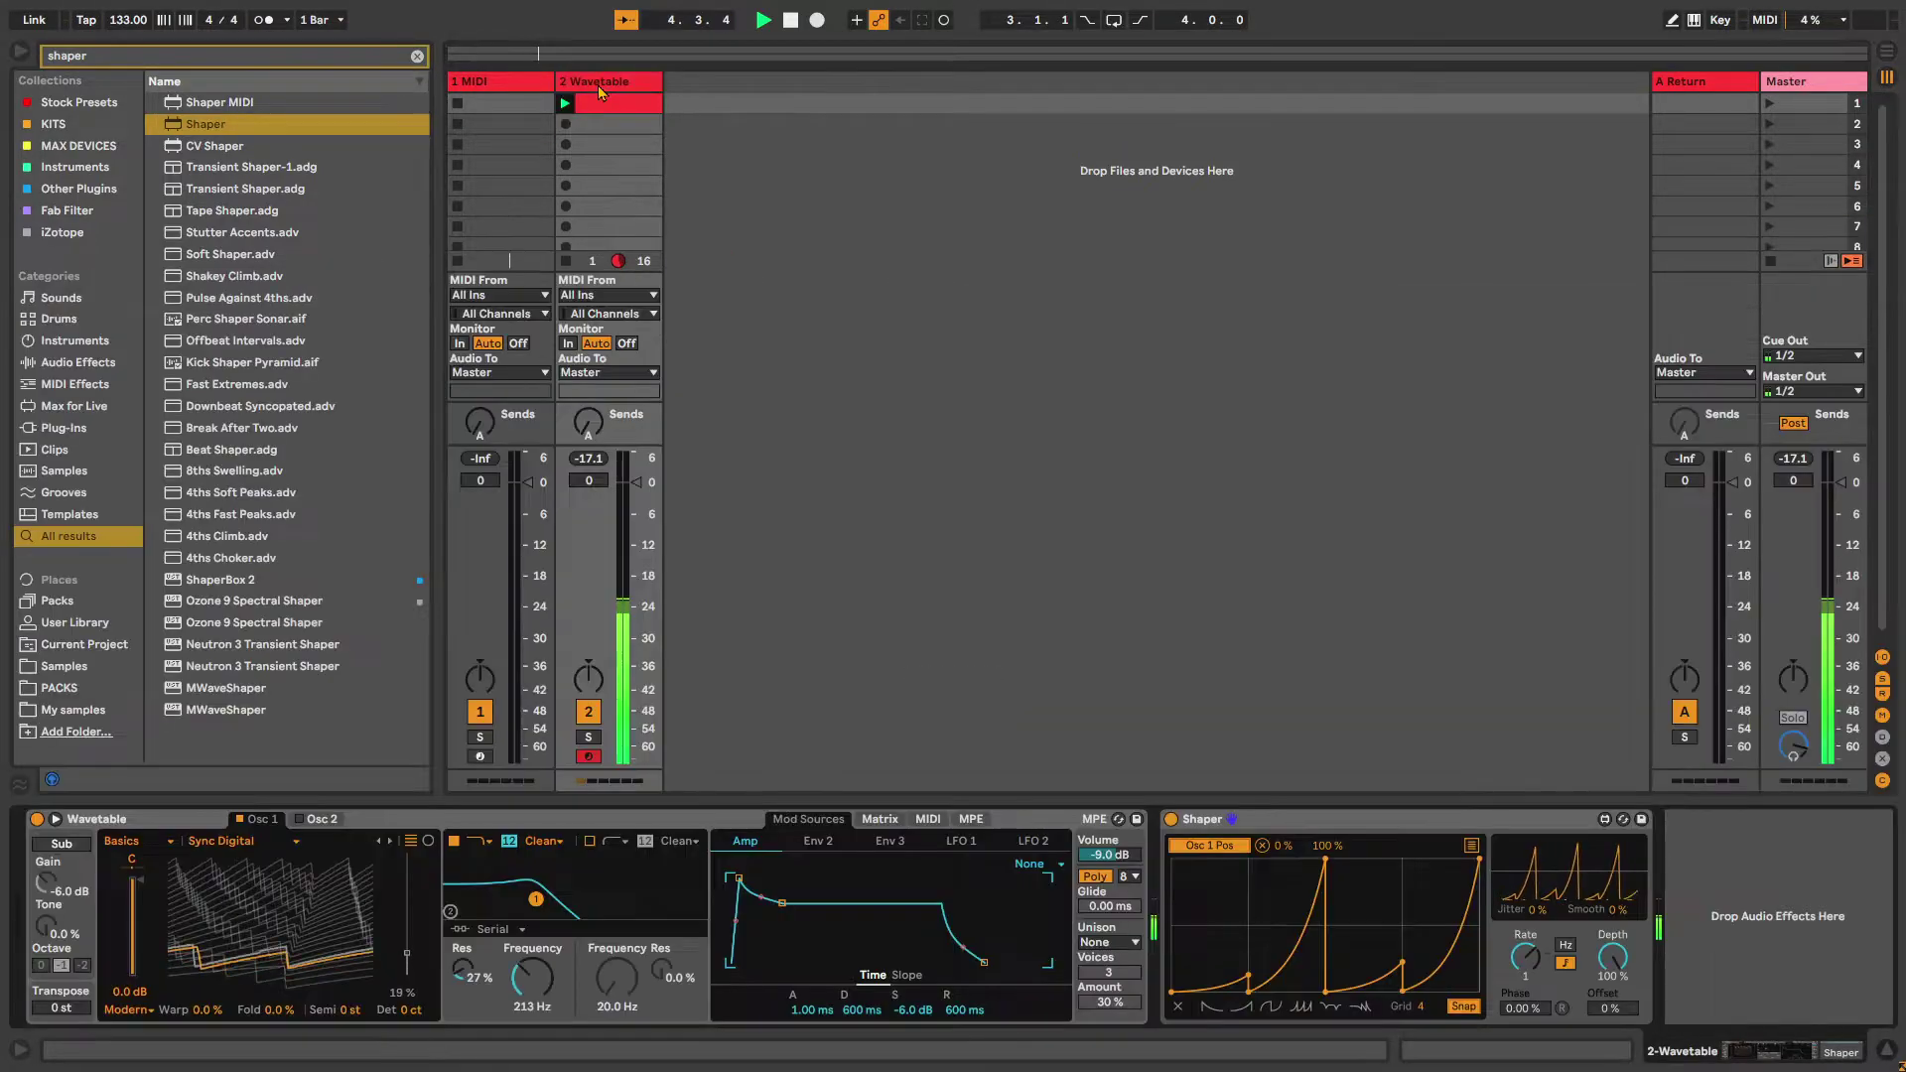
Raise Filter 1's frequency to 1.05 kHz and set Wavetable's LFO 1 rate to 0.11 Hz
drag(532, 978, 532, 909)
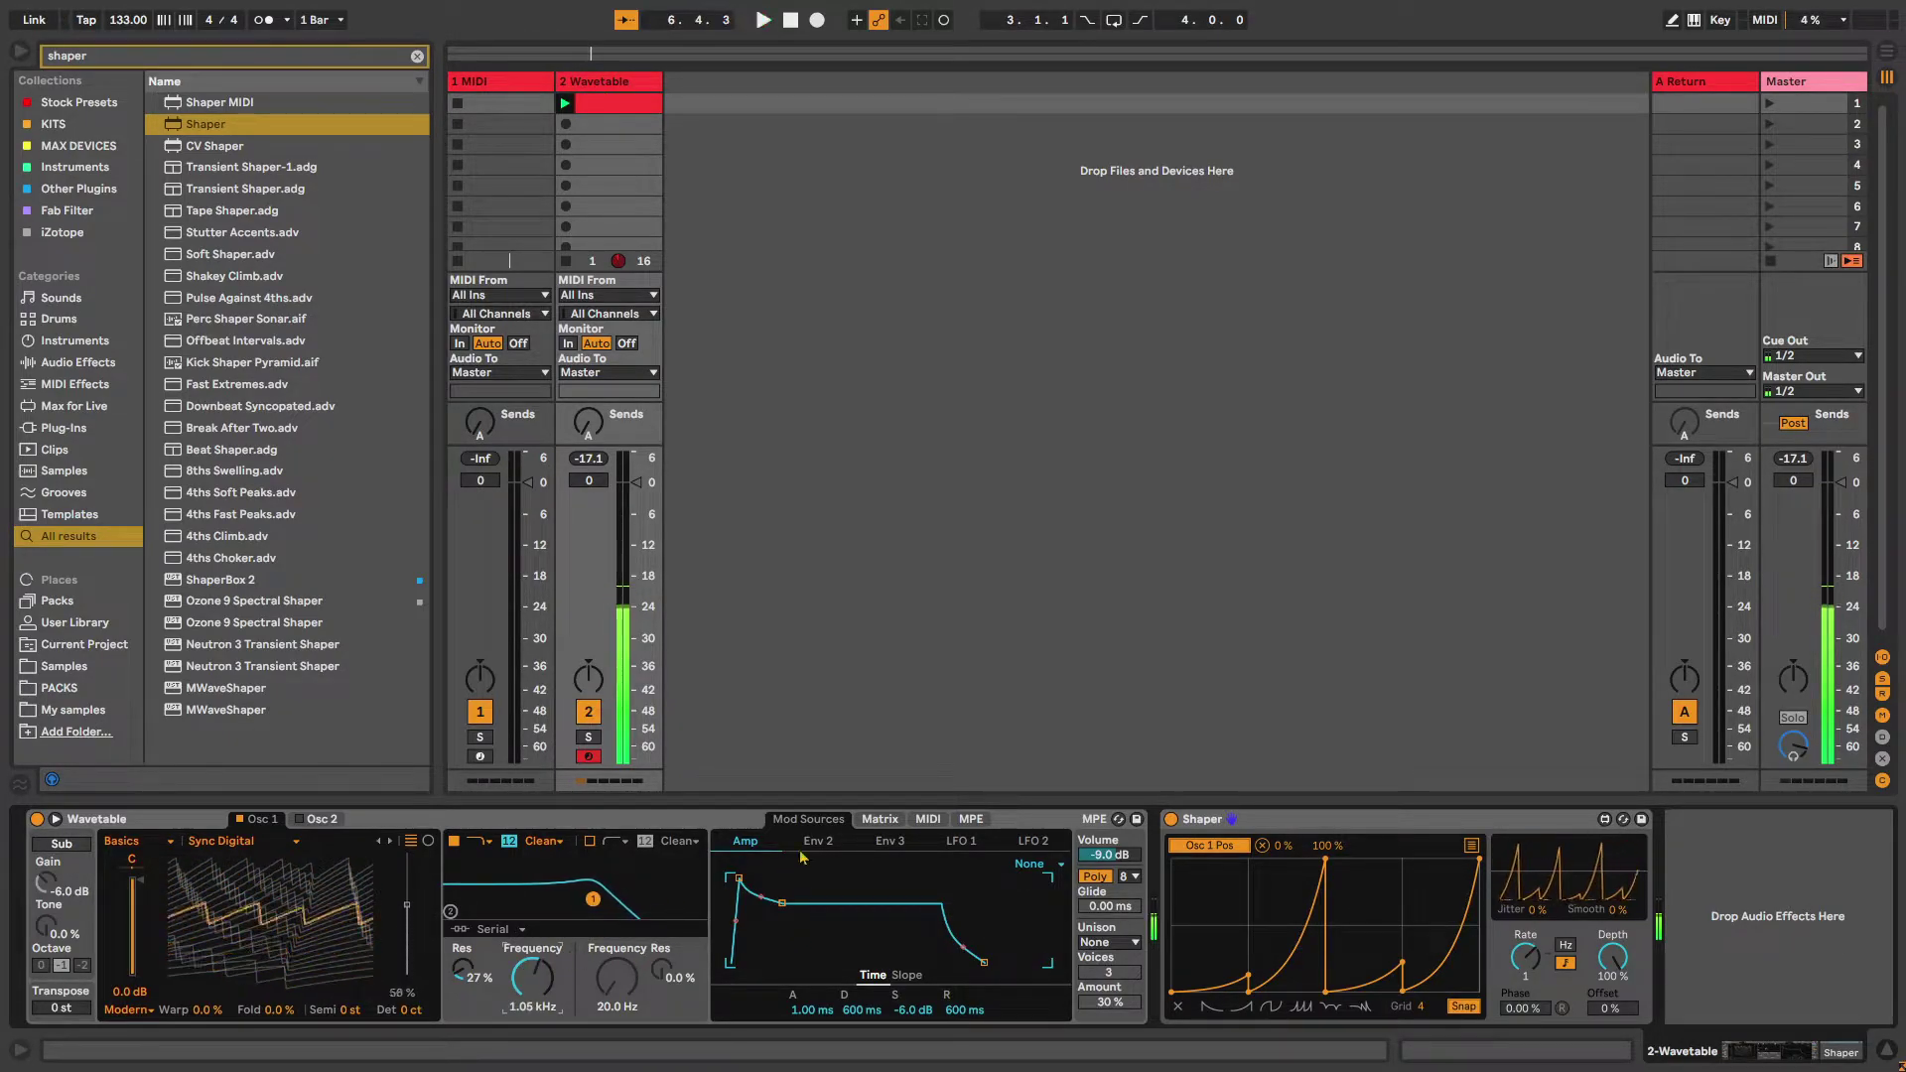
click(960, 841)
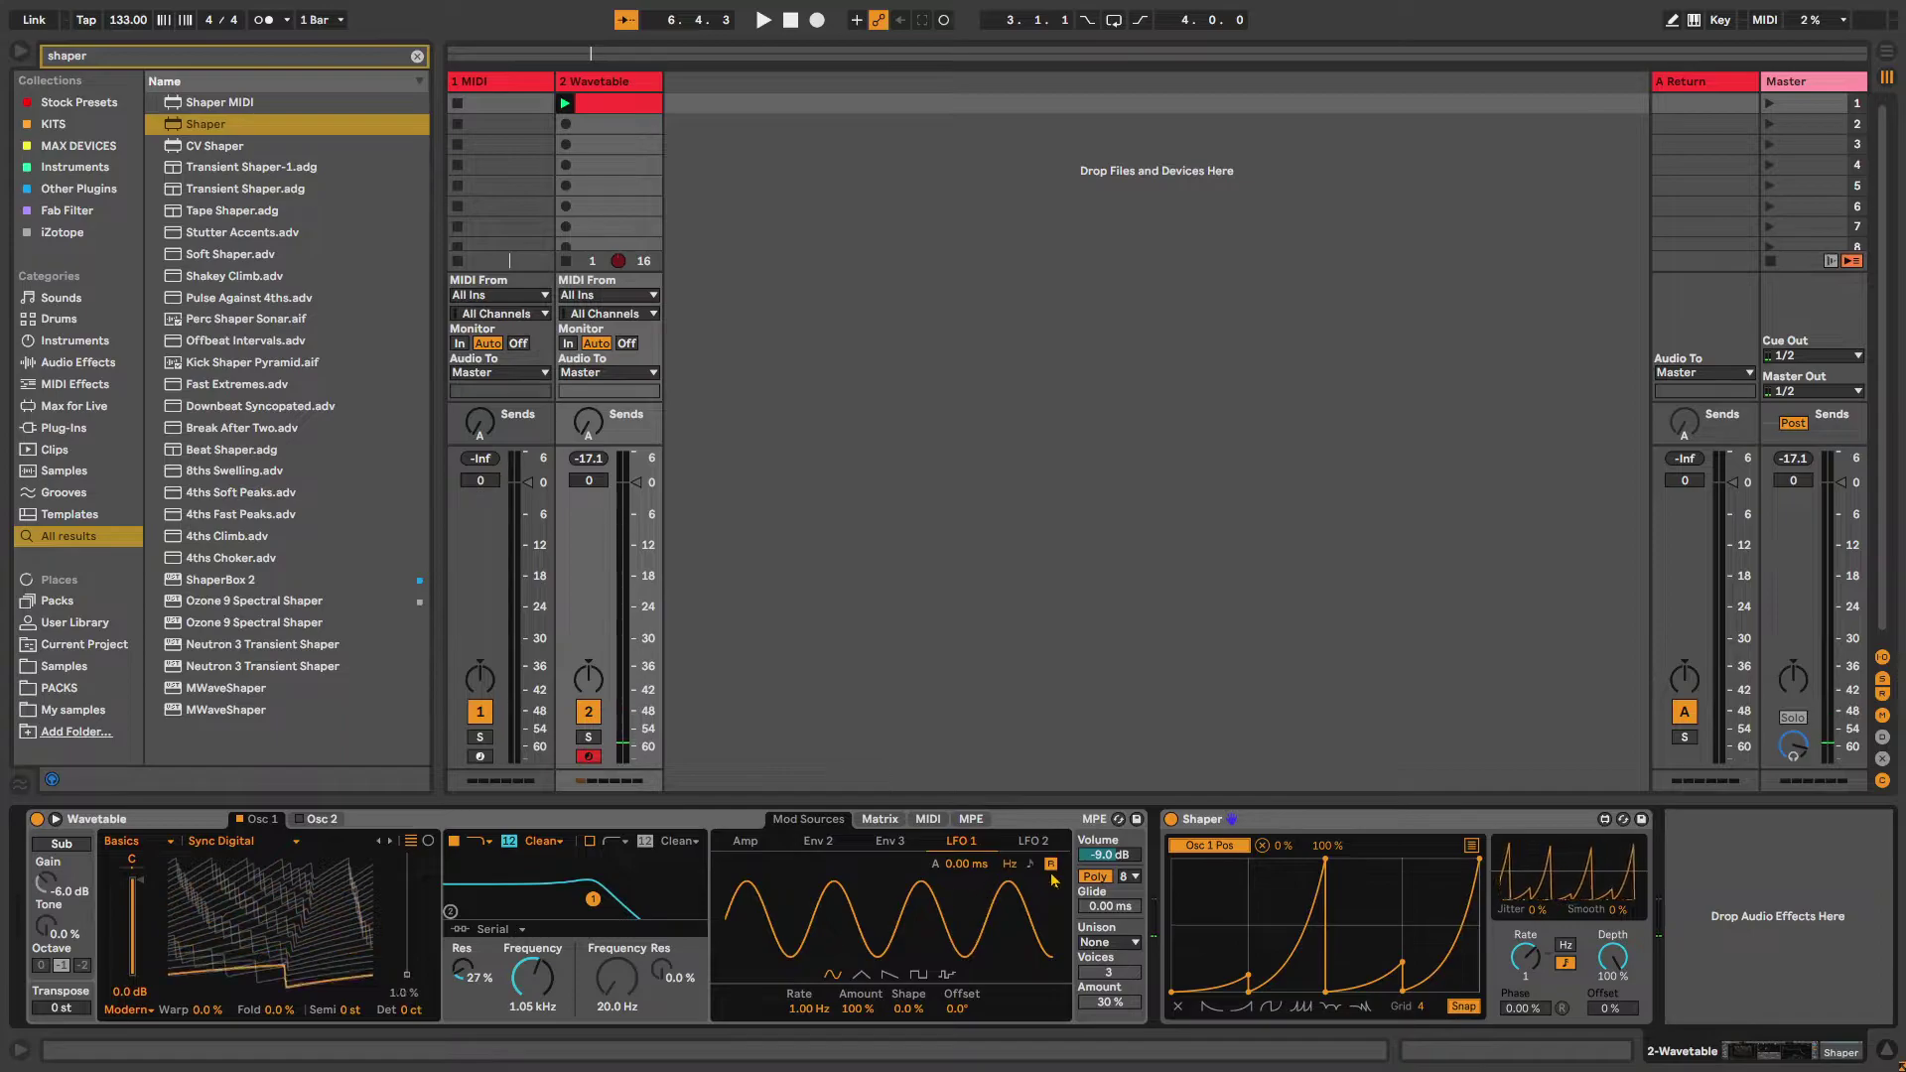
drag(822, 1012, 821, 1053)
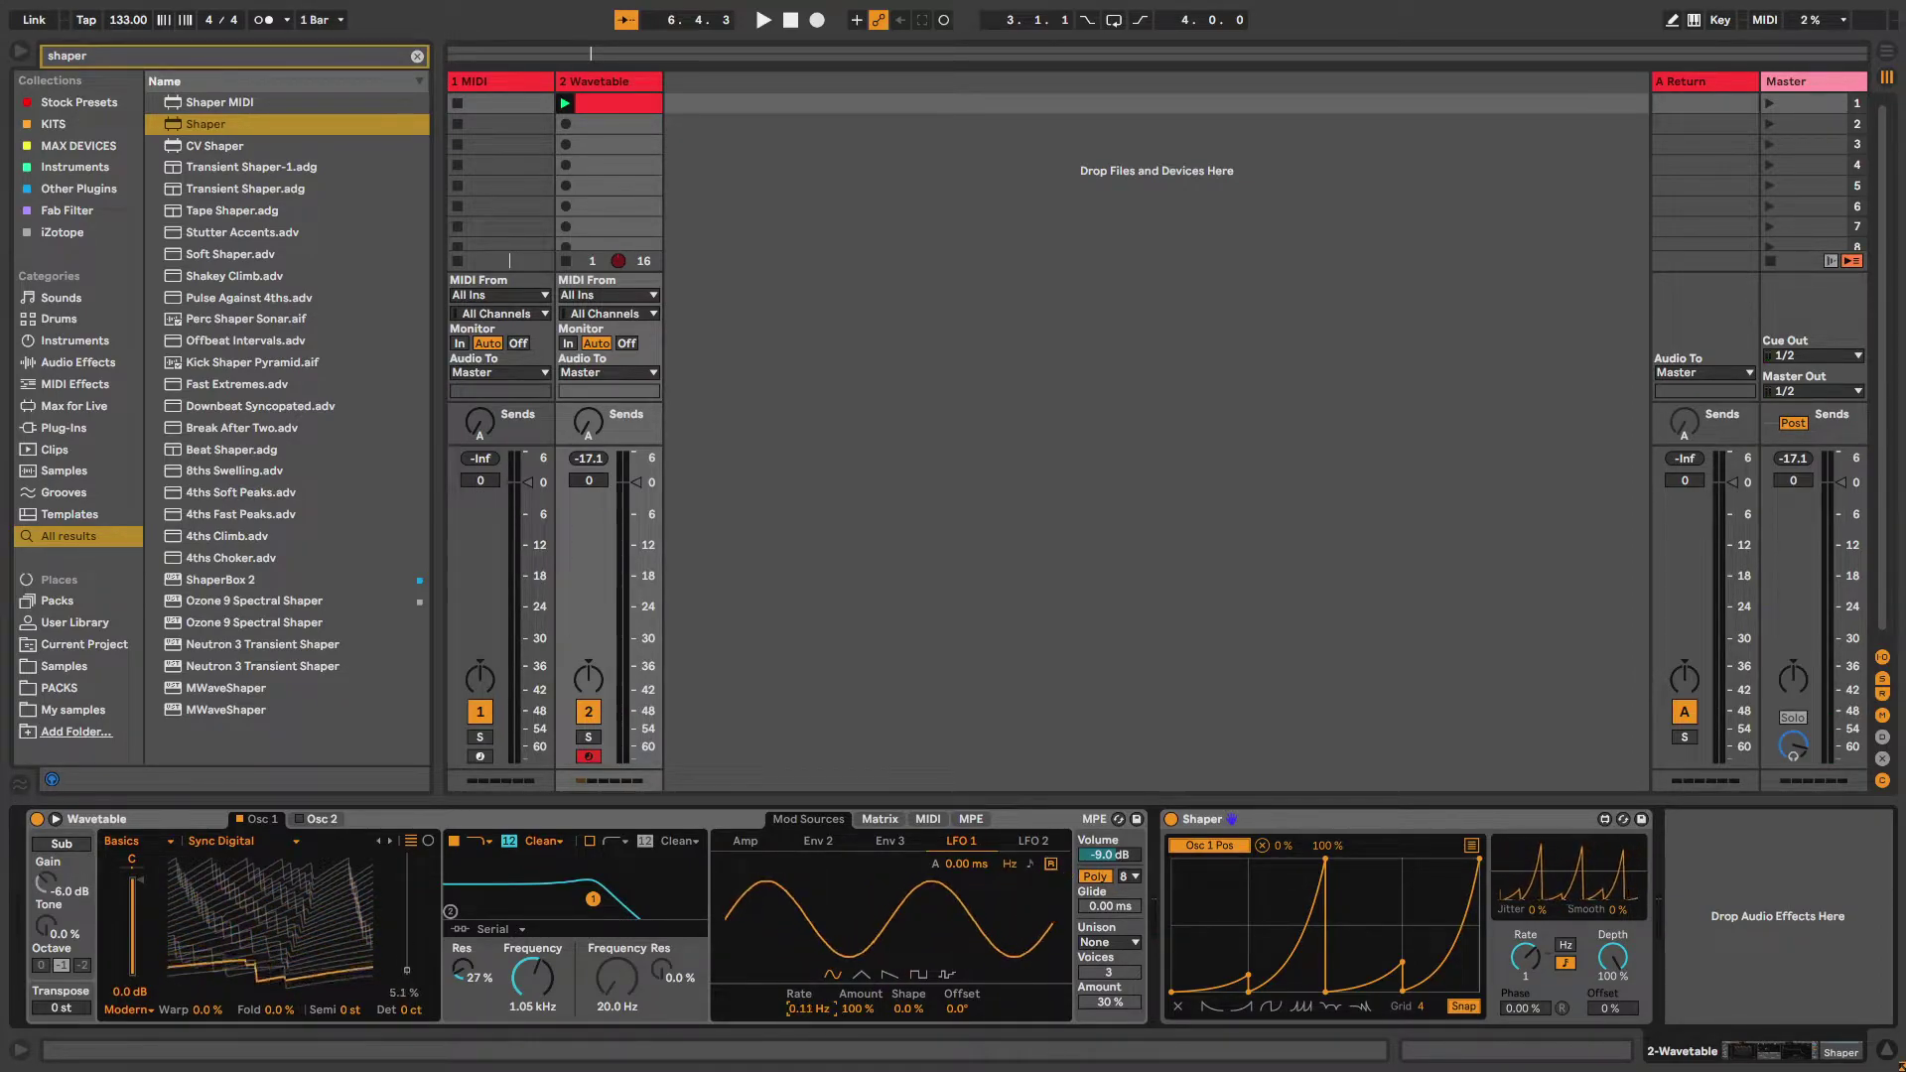
Assign LFO 1 to Filter 1 frequency with an amount of 23 in the modulation matrix, and play the clip
click(744, 842)
click(915, 823)
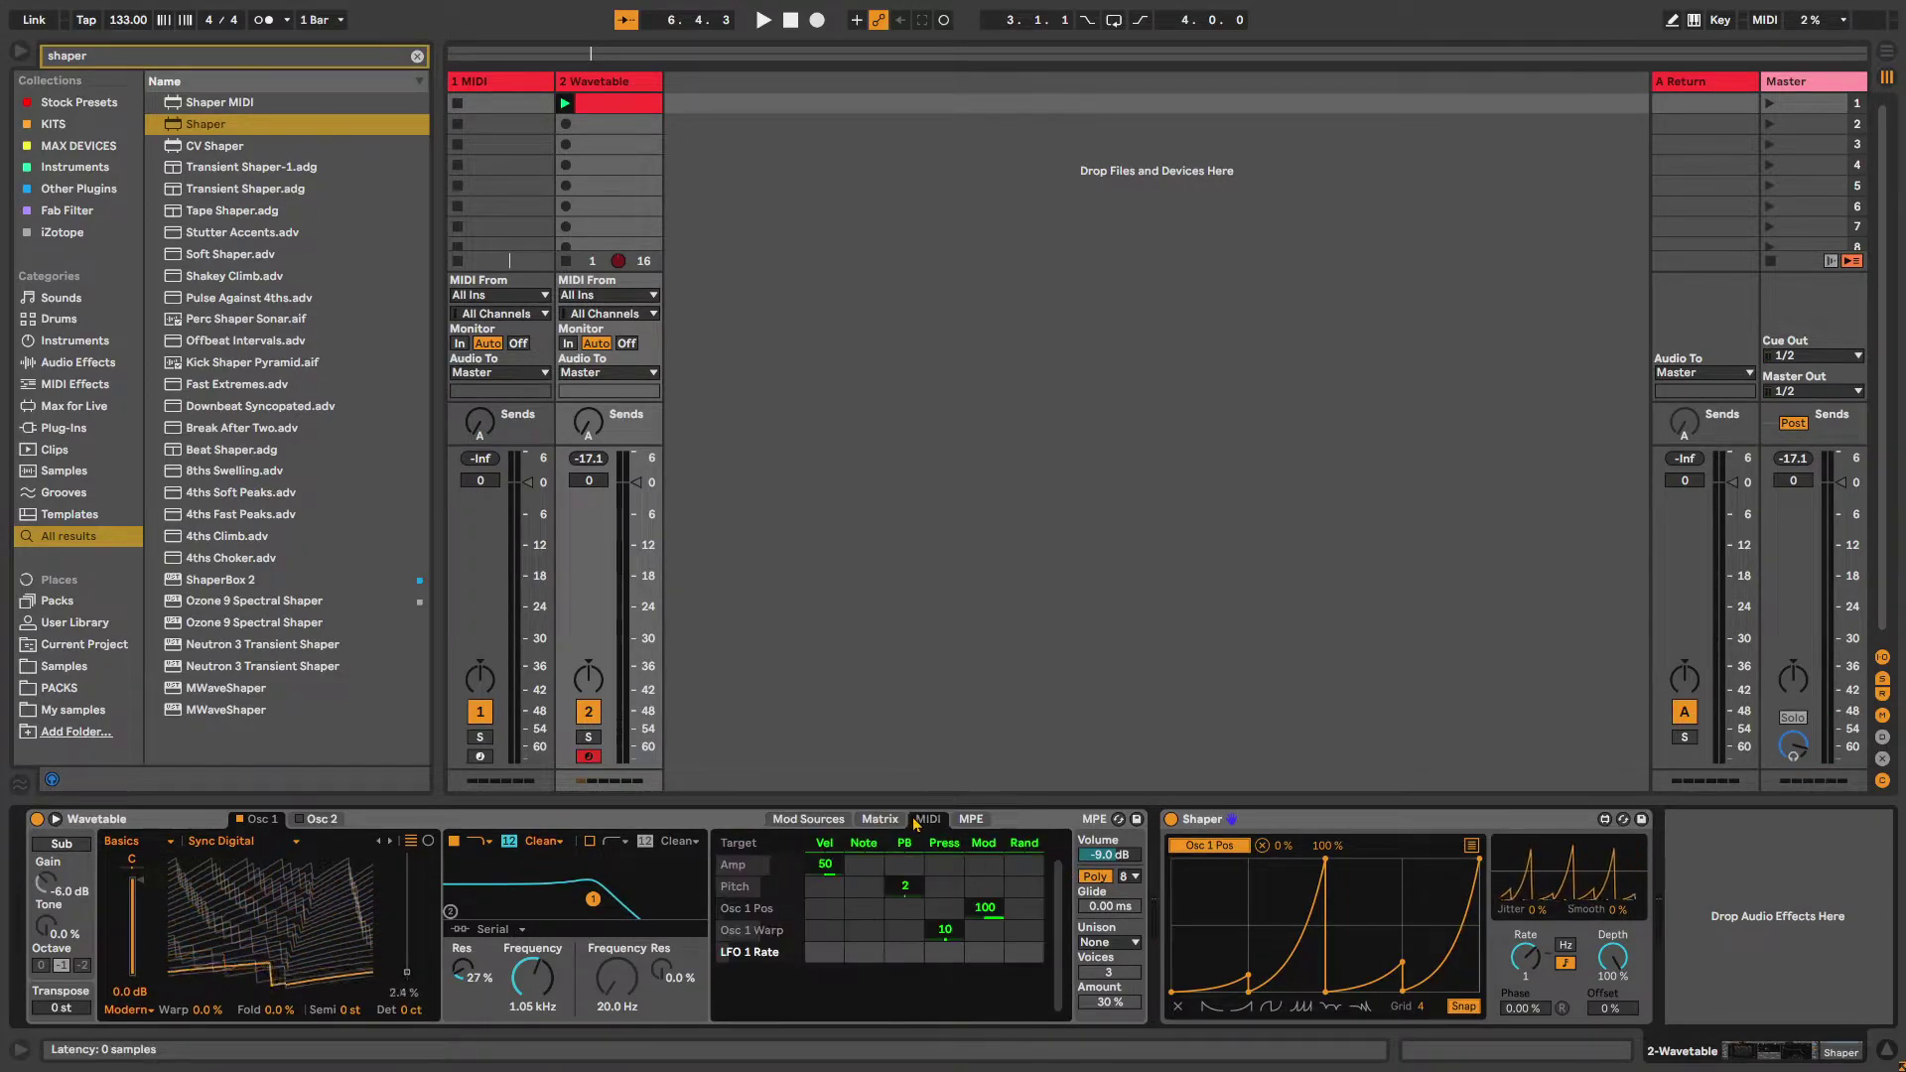
click(881, 821)
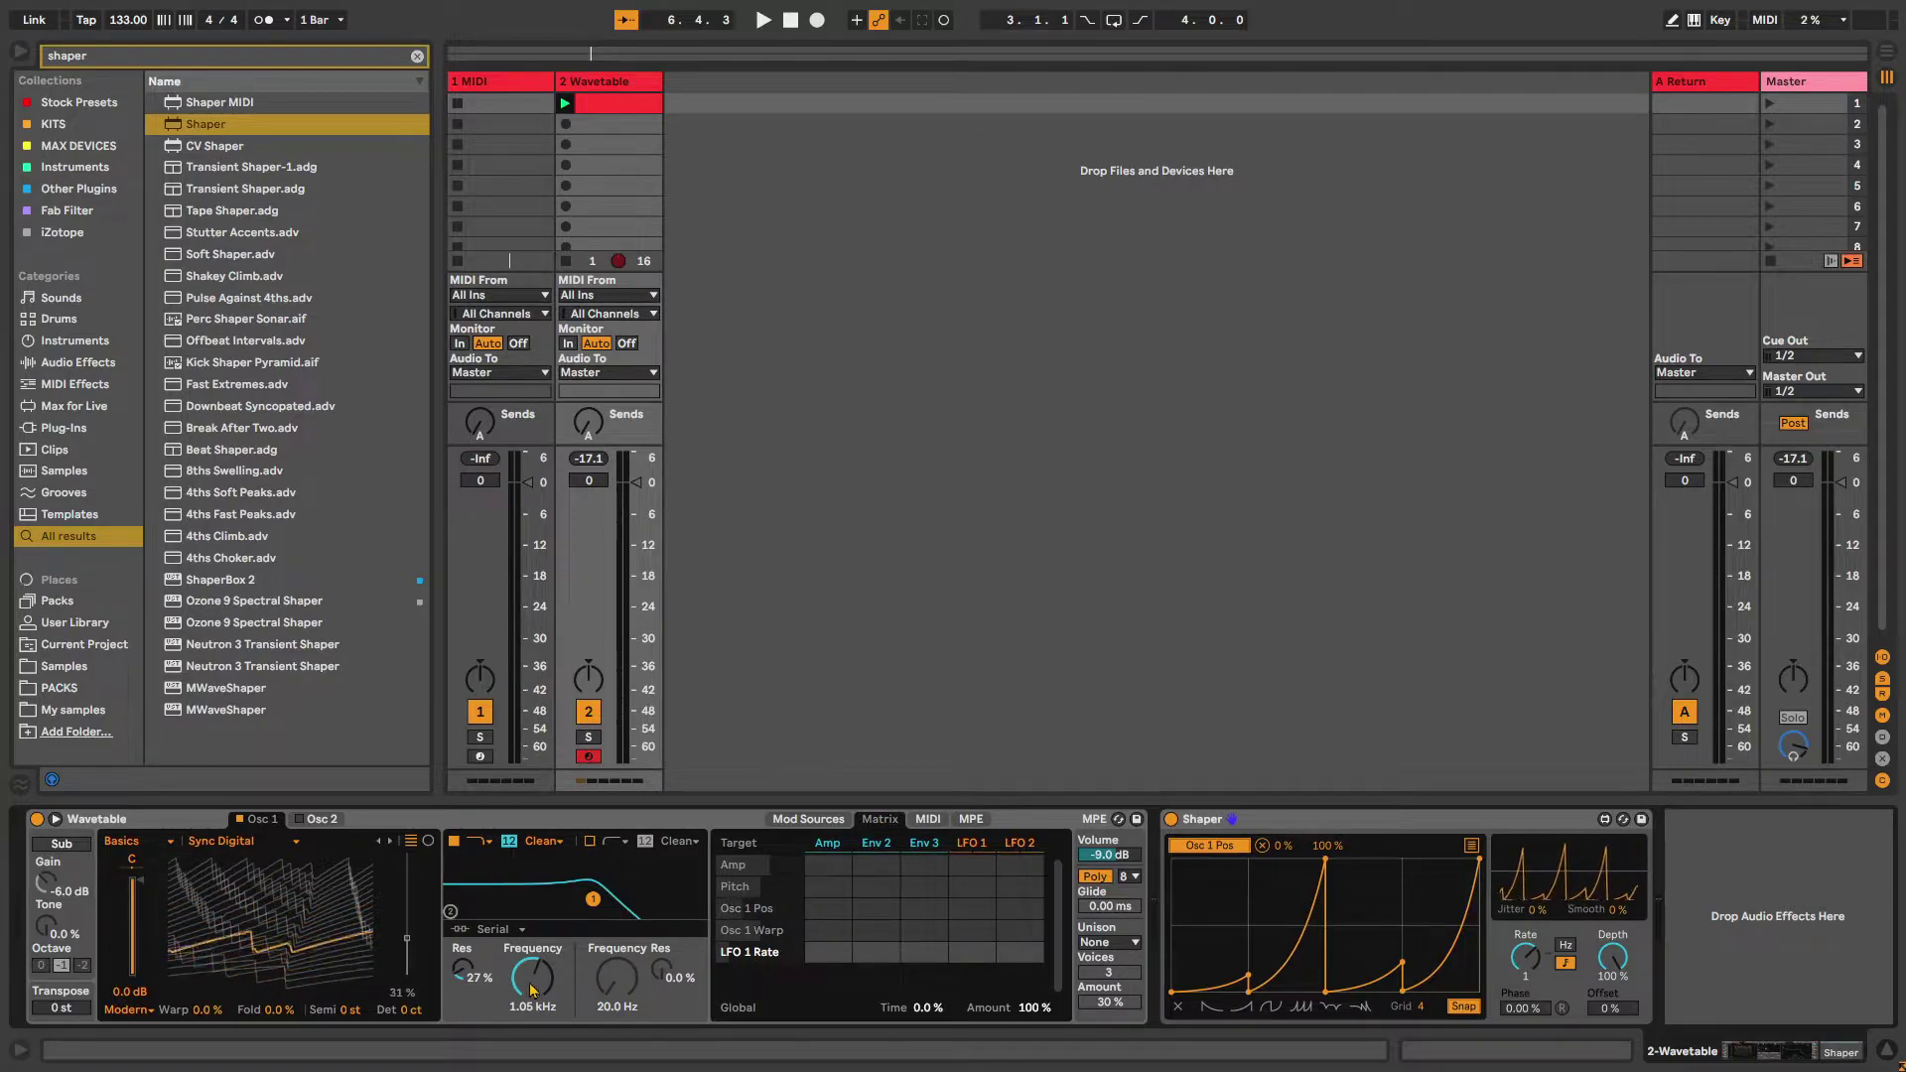
drag(973, 953, 973, 945)
key(space)
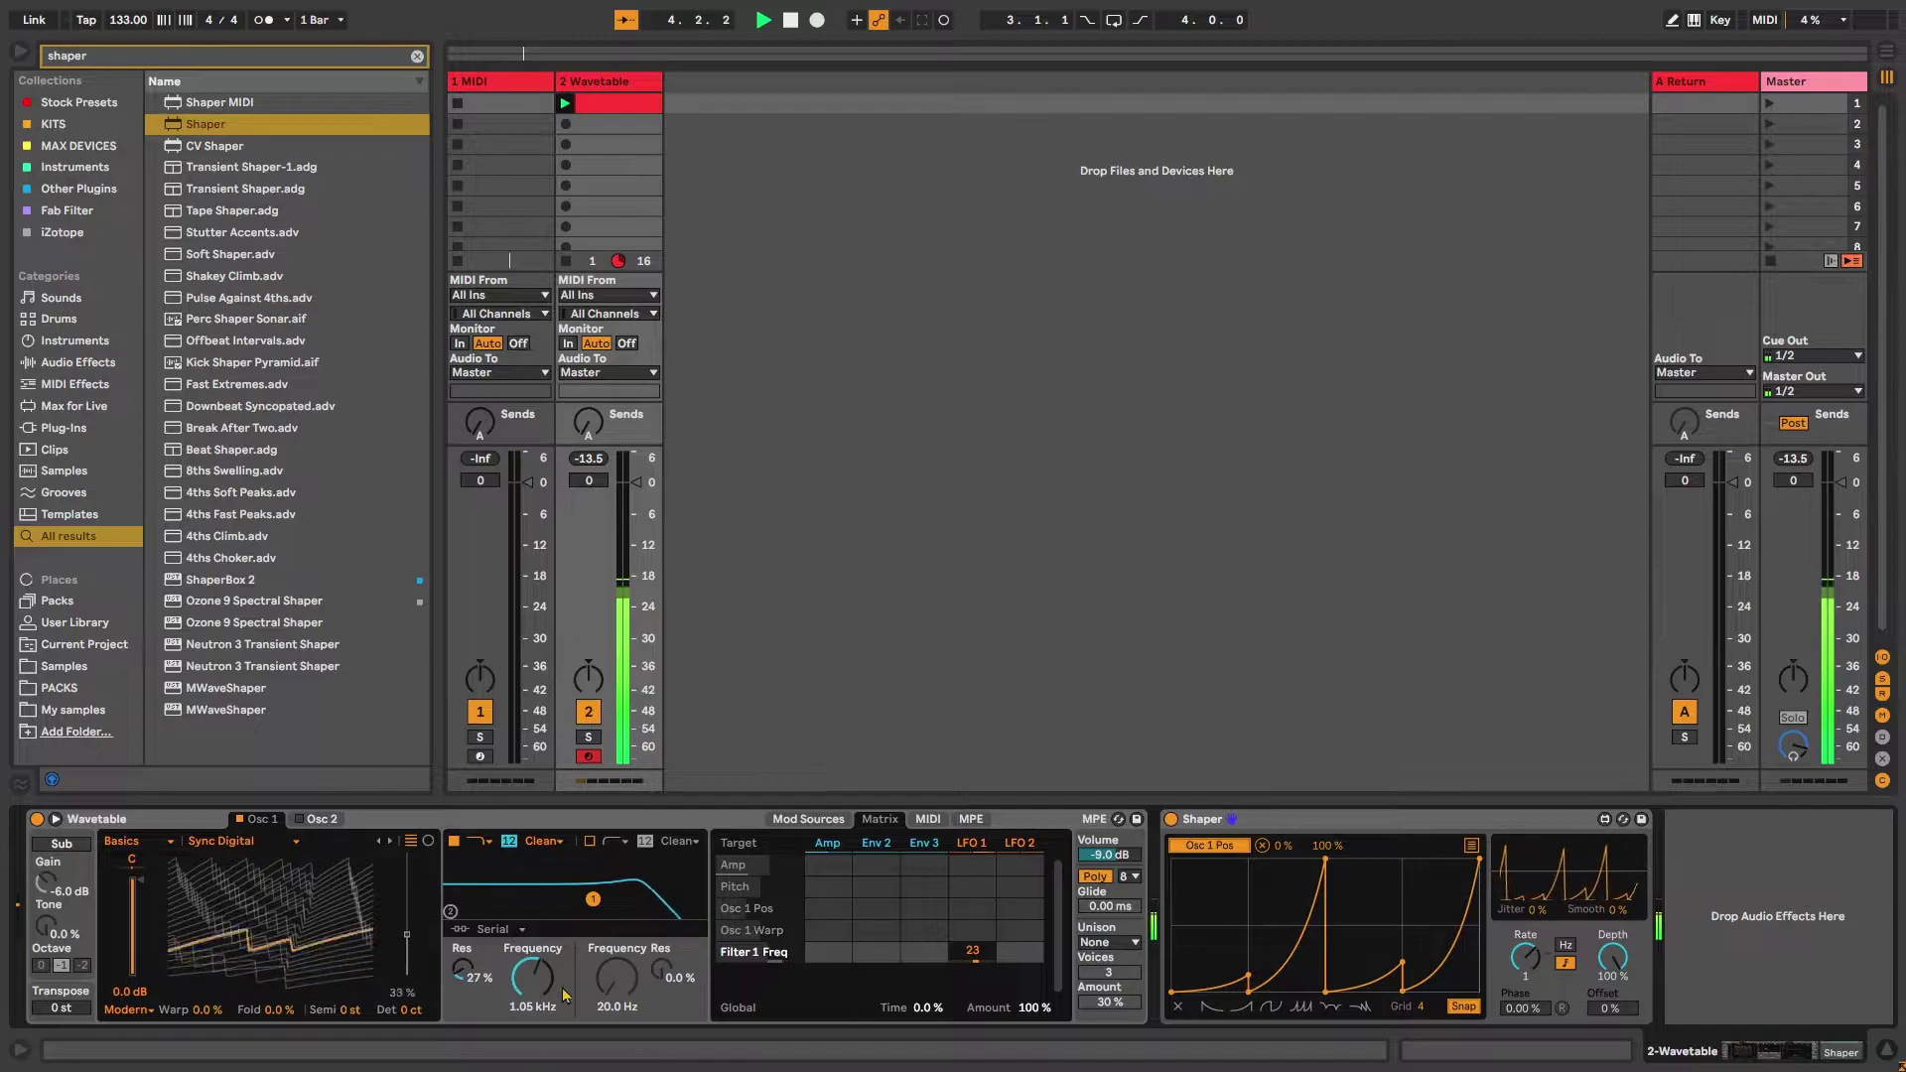
Lower Filter 1's frequency to 676 Hz and change its filter type to Morph
drag(515, 996, 515, 1006)
key(space)
click(476, 842)
click(459, 845)
click(476, 844)
click(455, 845)
click(454, 842)
click(478, 843)
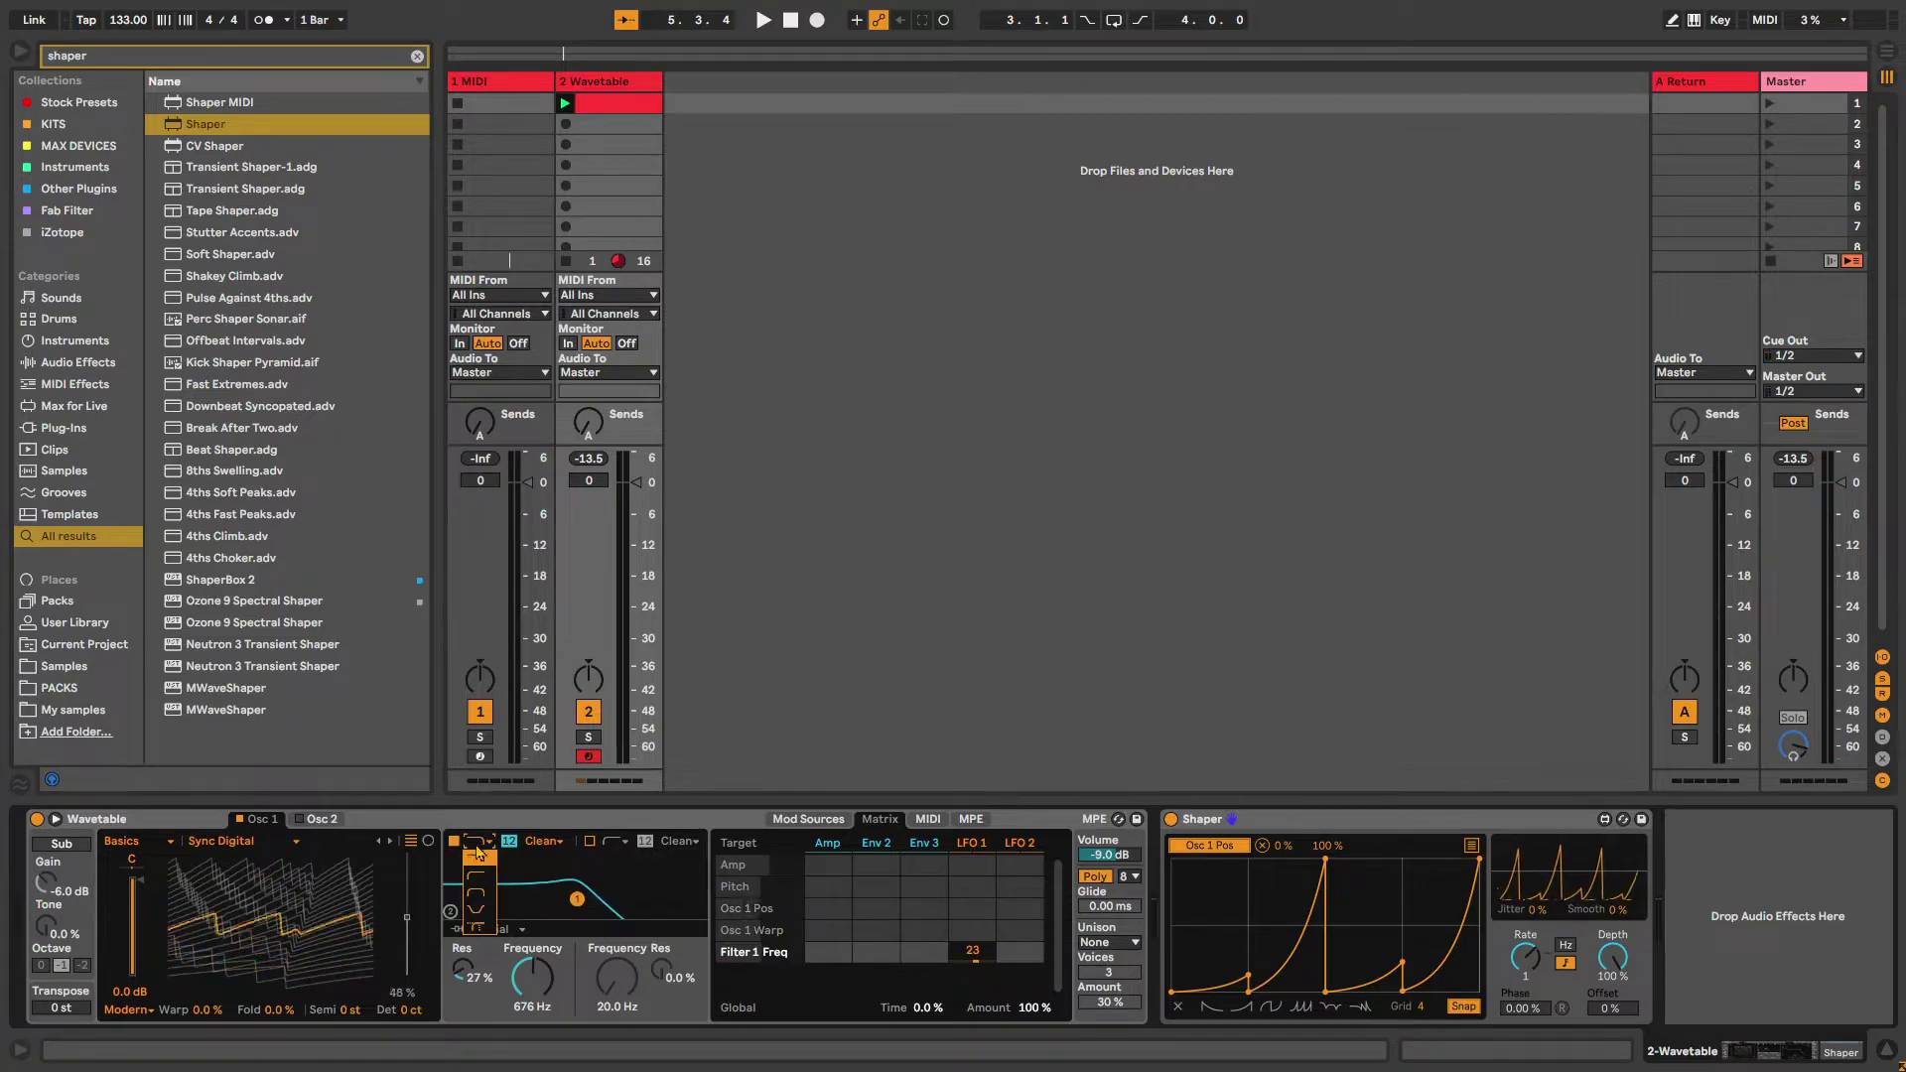
click(482, 931)
Set LFO 1's modulation amount to 20 for Filter 1 frequency and -38 for Filter 1 morph
key(space)
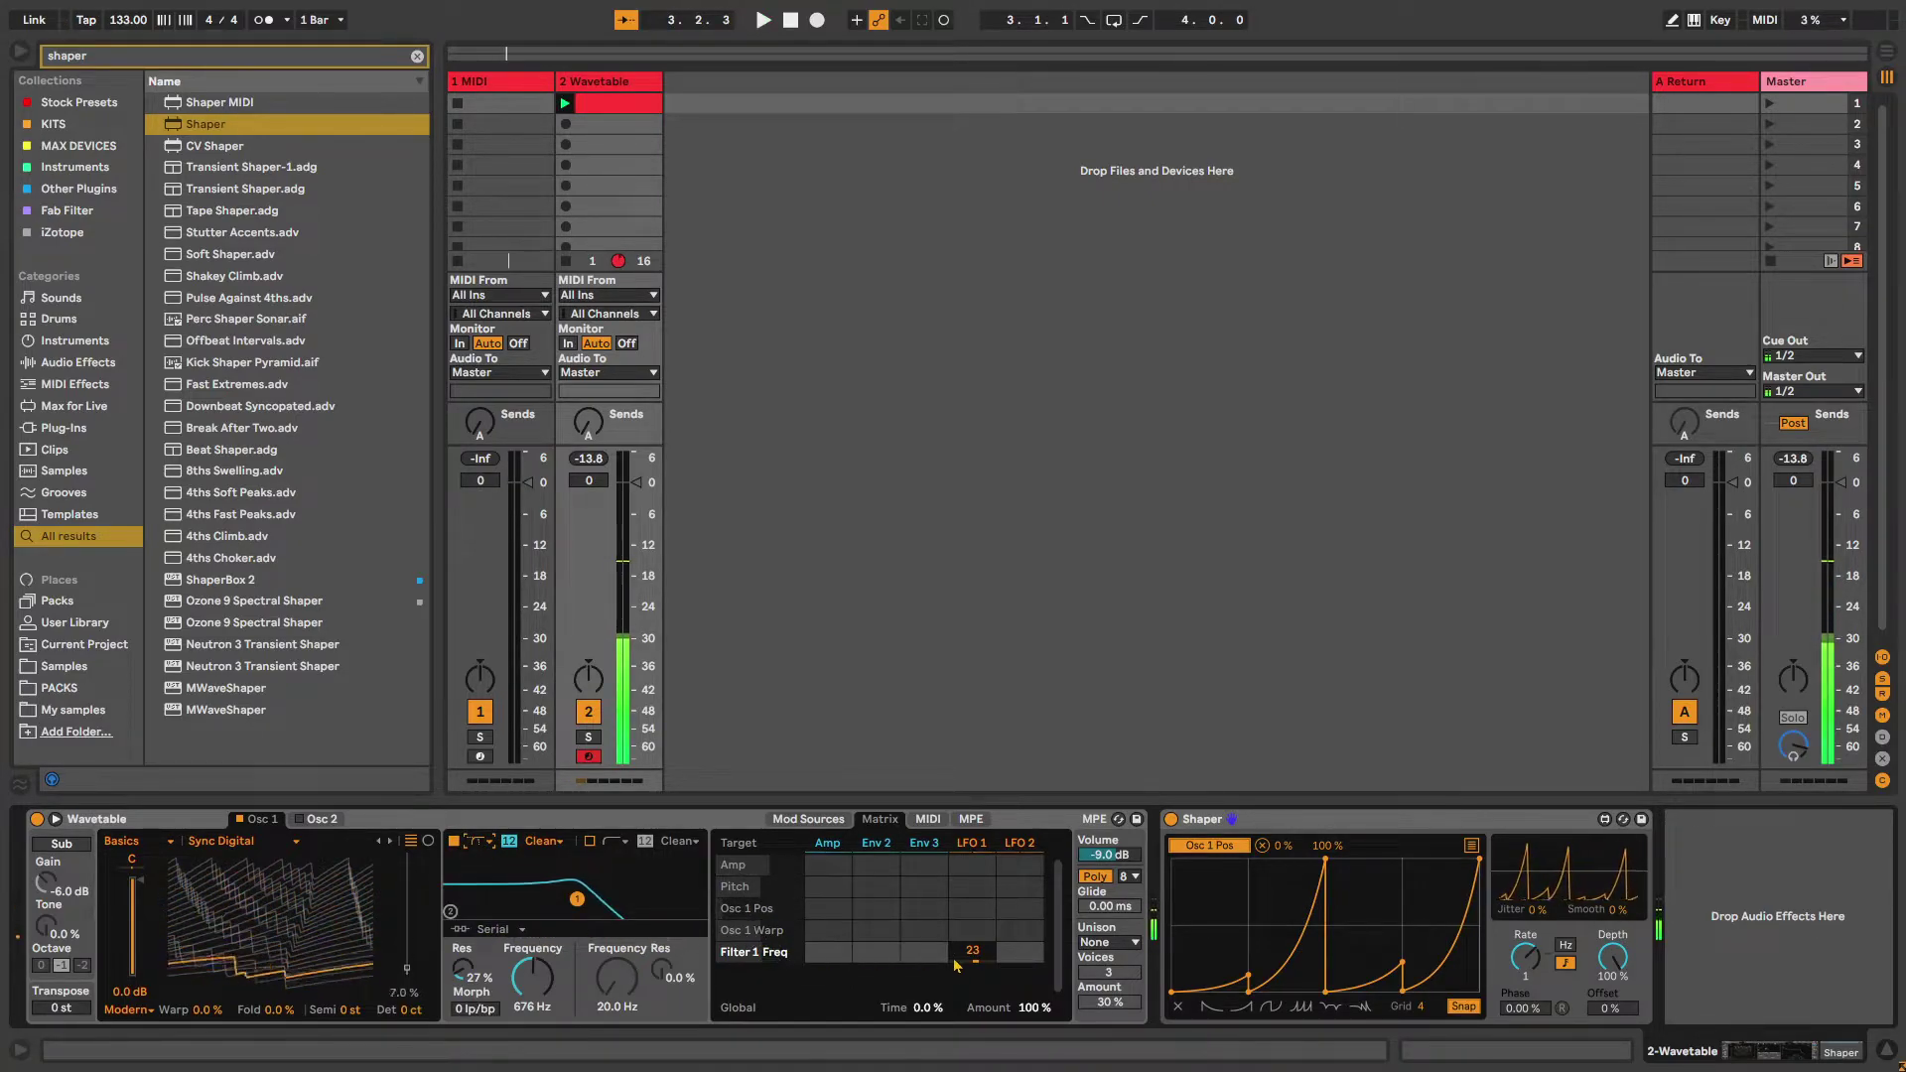
click(476, 1009)
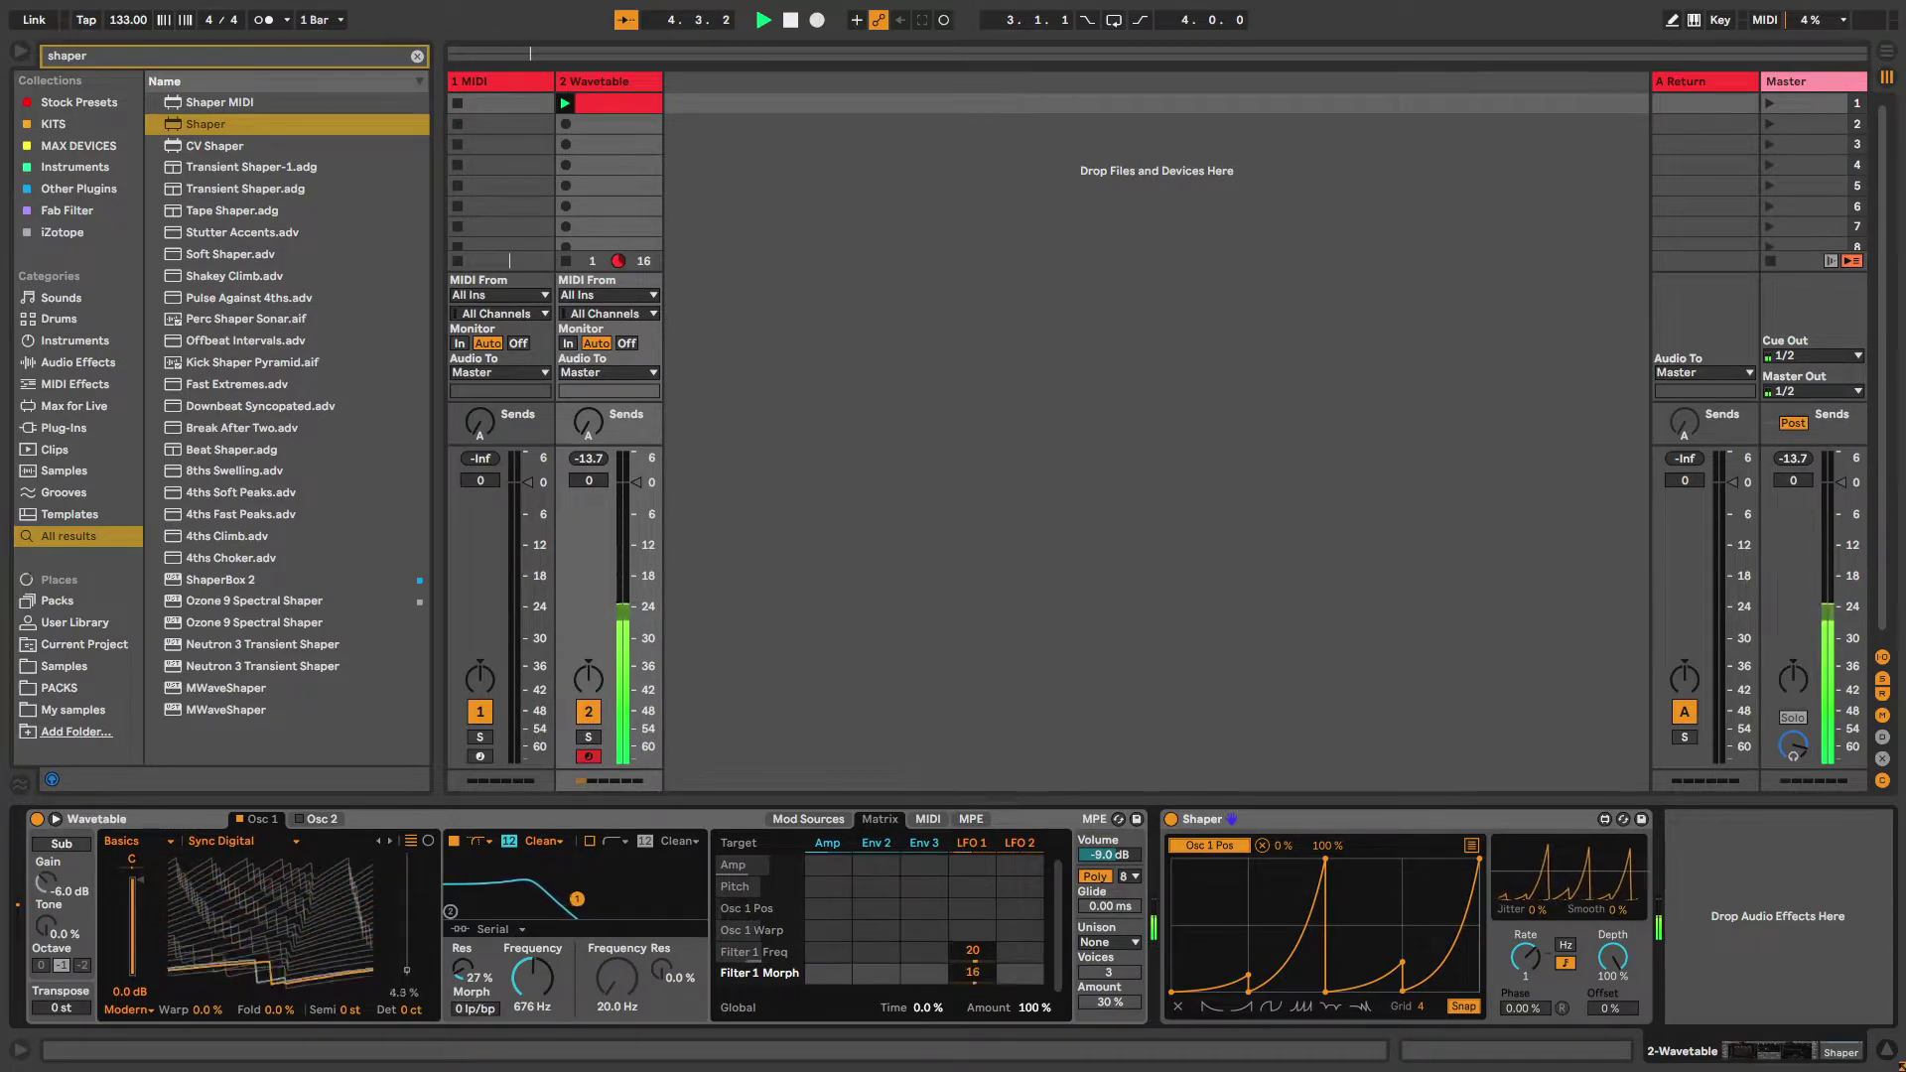
drag(973, 973, 973, 988)
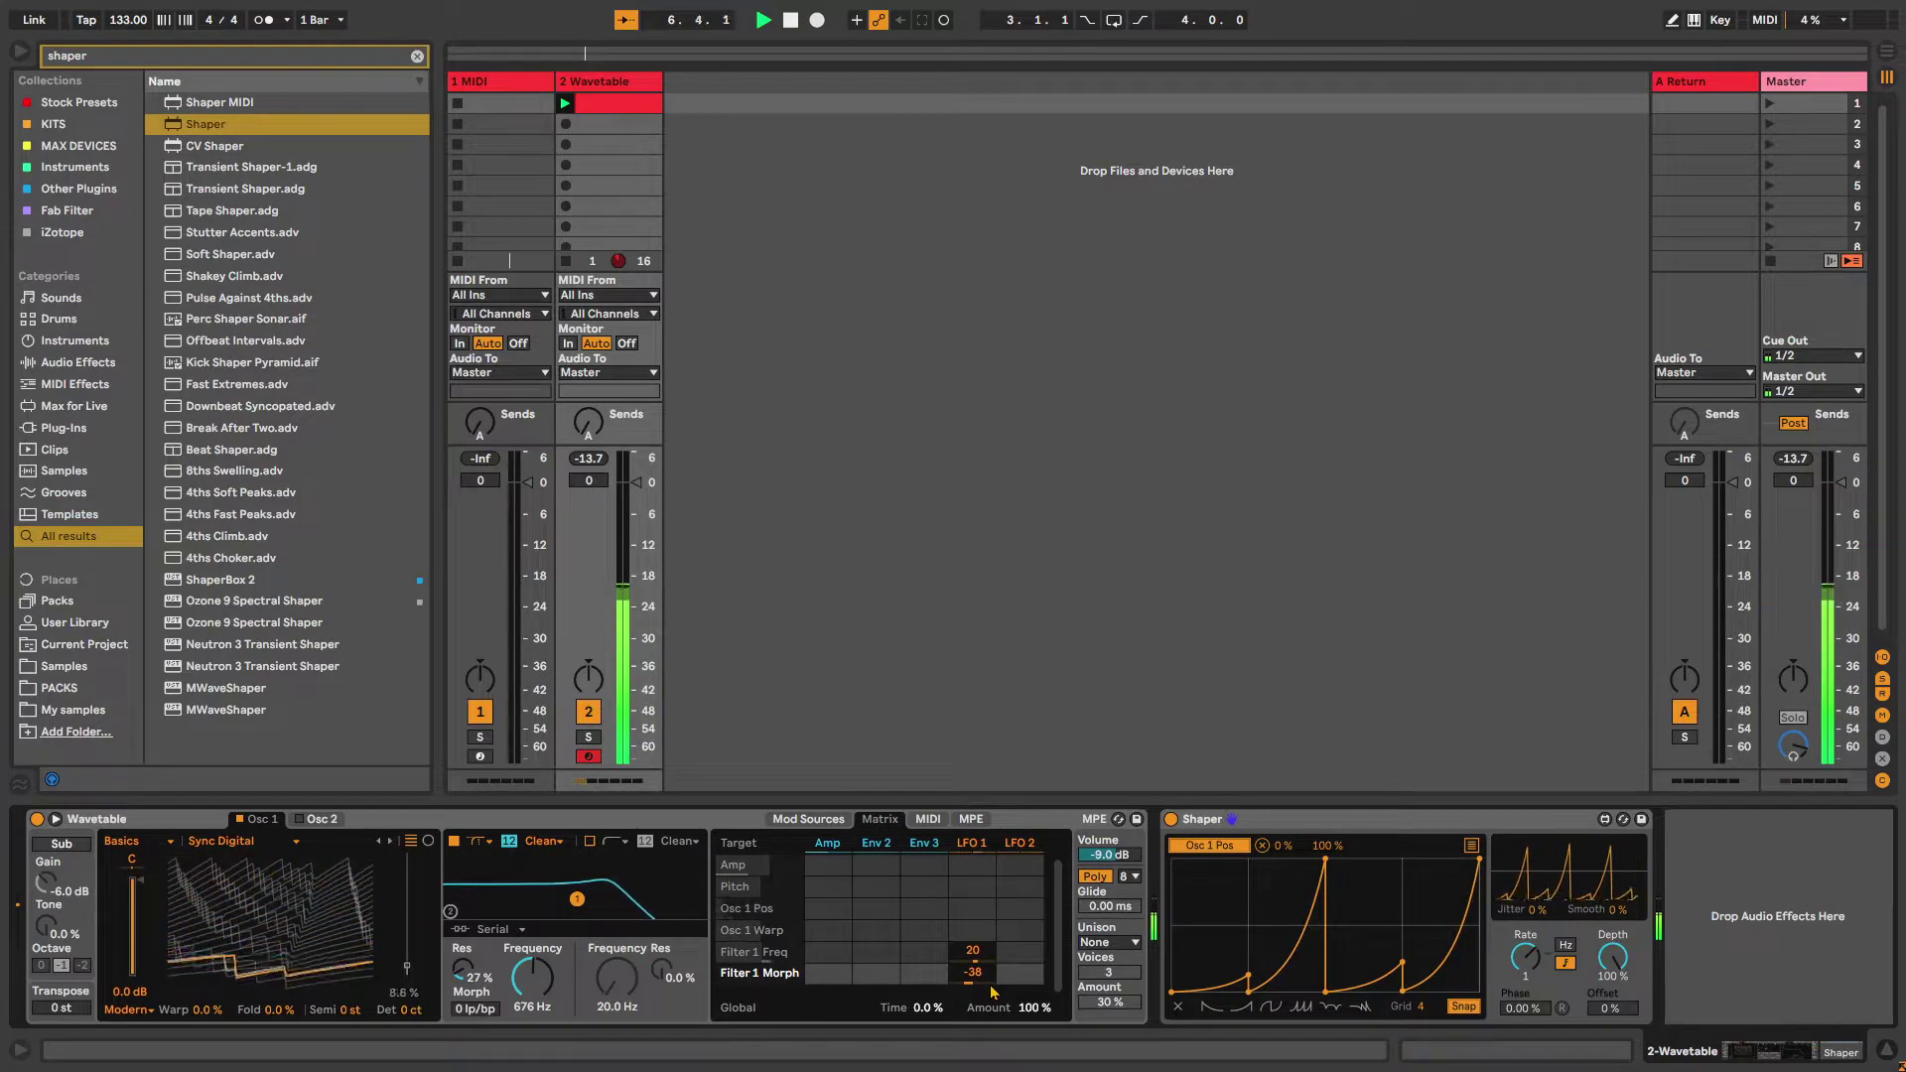
Set Filter 1 to 640 Hz with 53% resonance and switch its circuit to OSR
mouse_move(523, 978)
mouse_down()
mouse_move(523, 1002)
mouse_move(465, 923)
mouse_move(529, 974)
mouse_up()
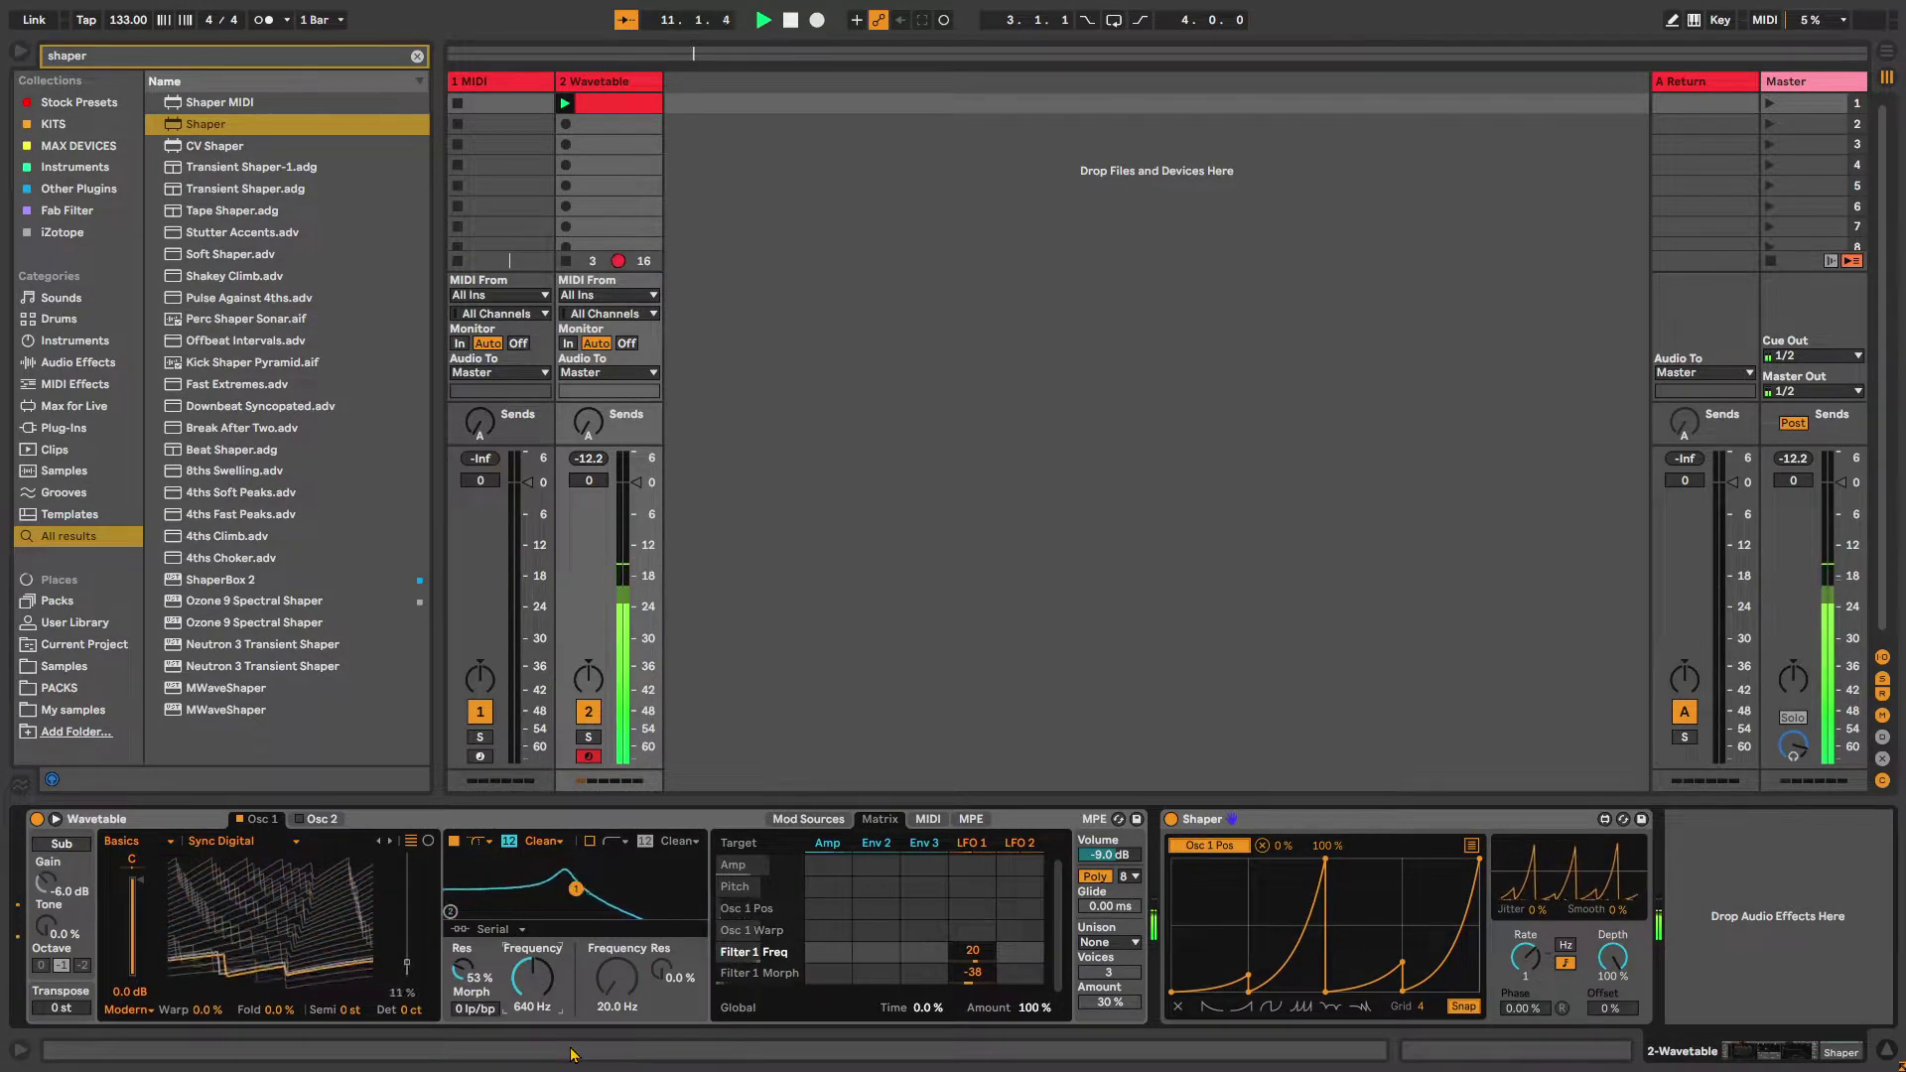
click(542, 841)
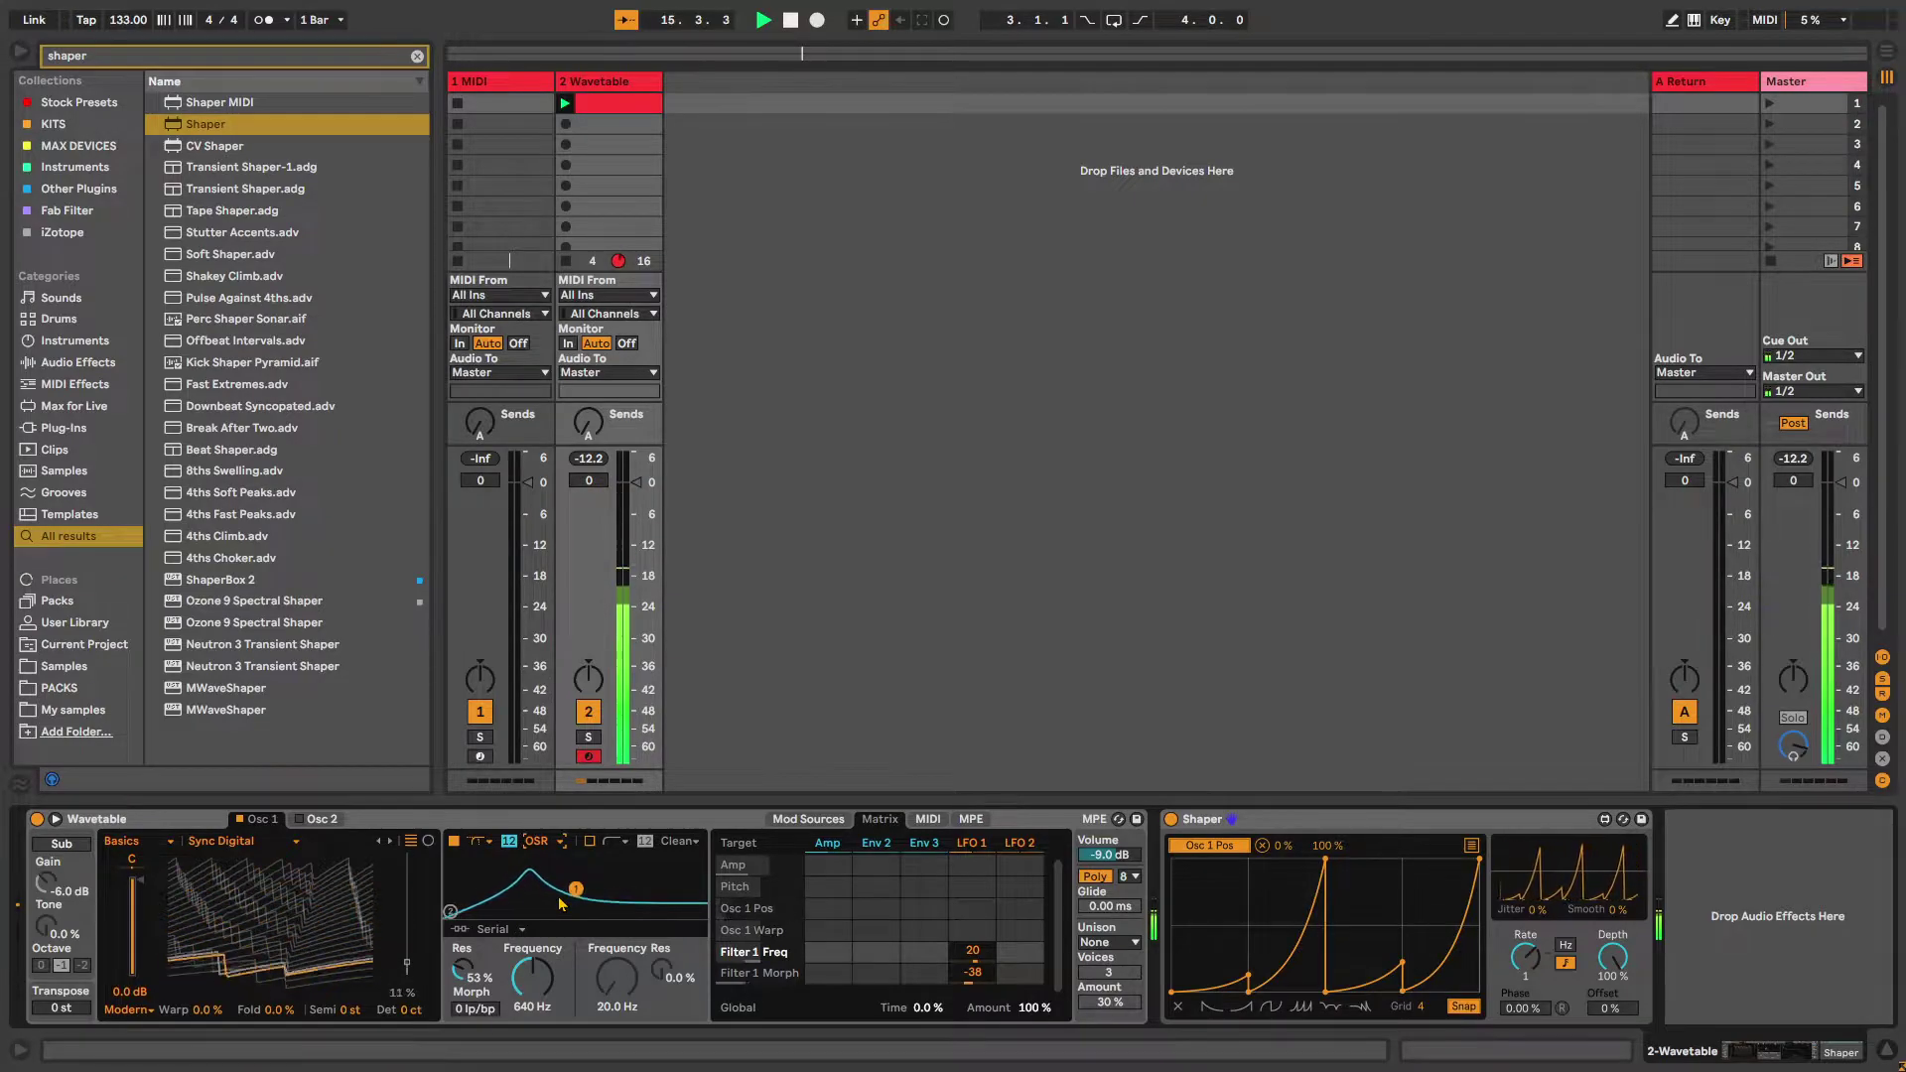
Search the browser for "express" and add the Expression Control device before Wavetable
key(ctrl+f)
text(express)
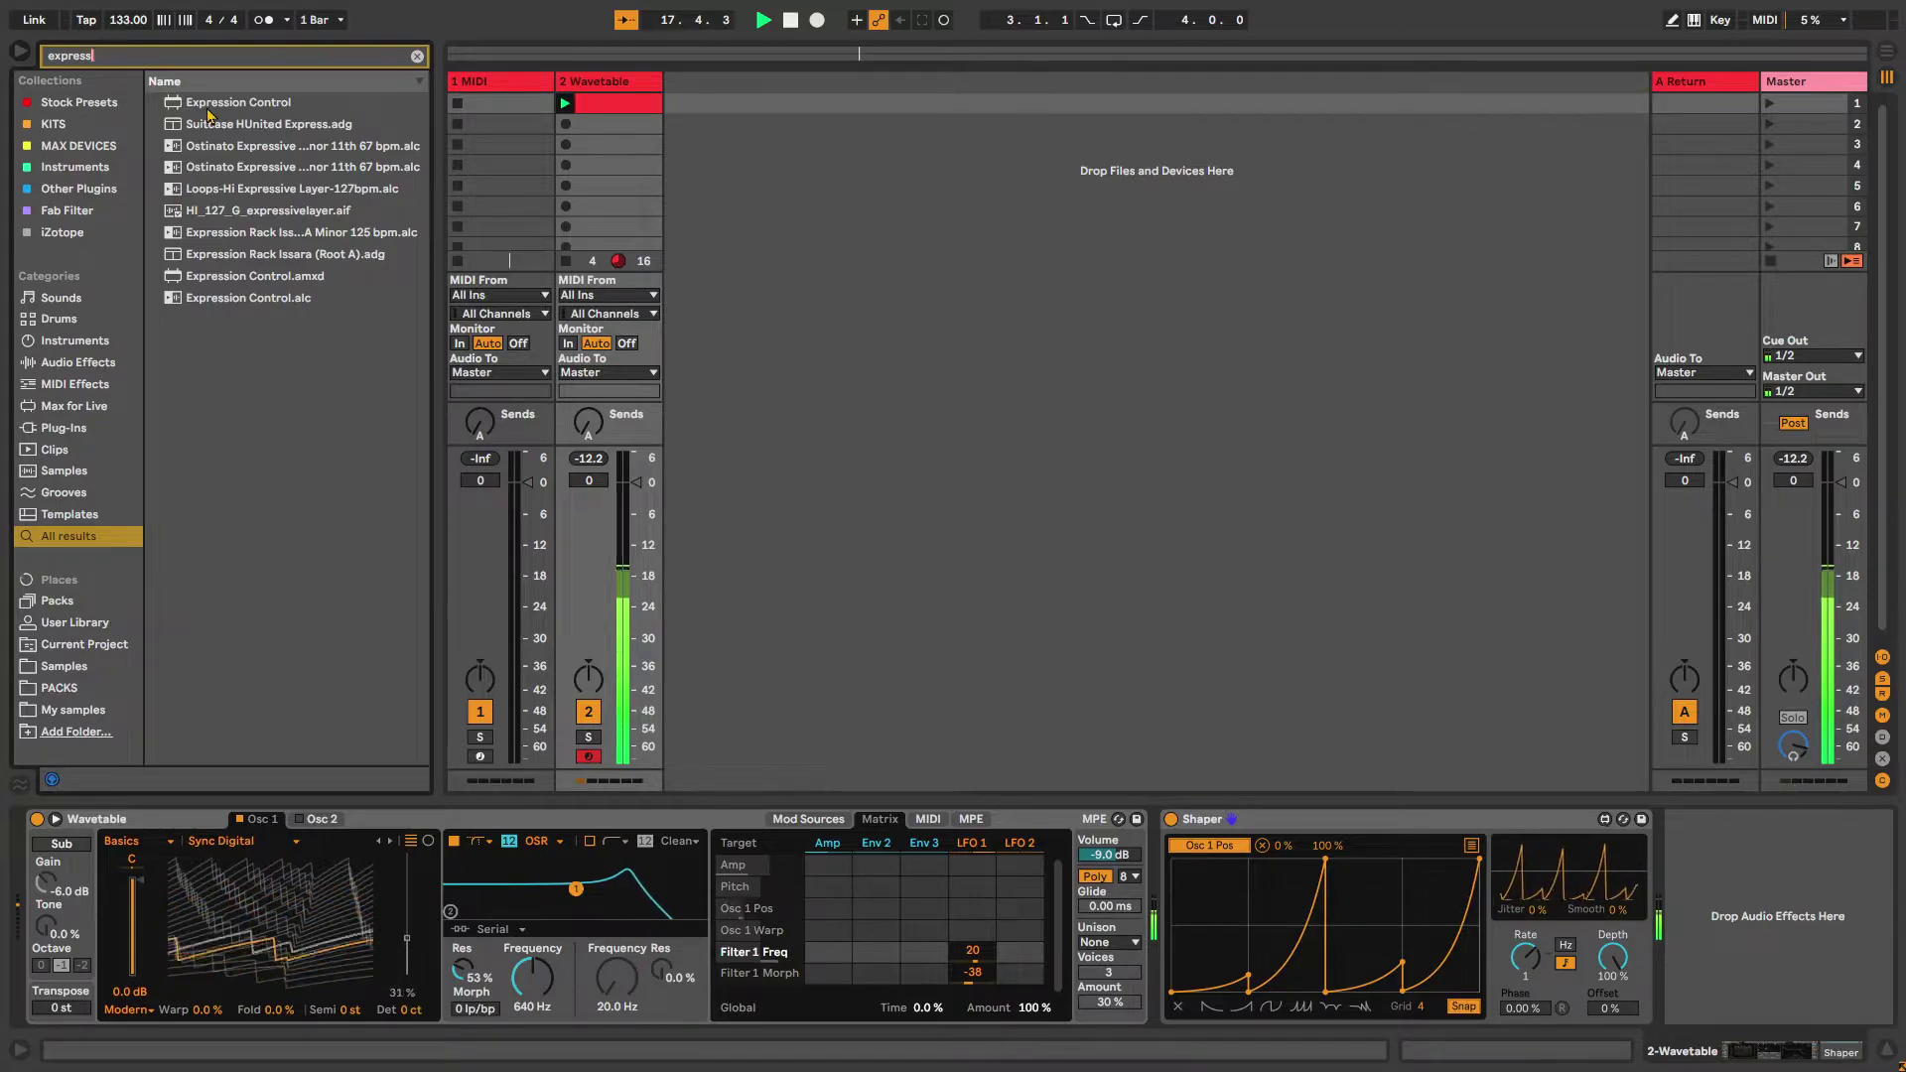
key(Down)
key(Return)
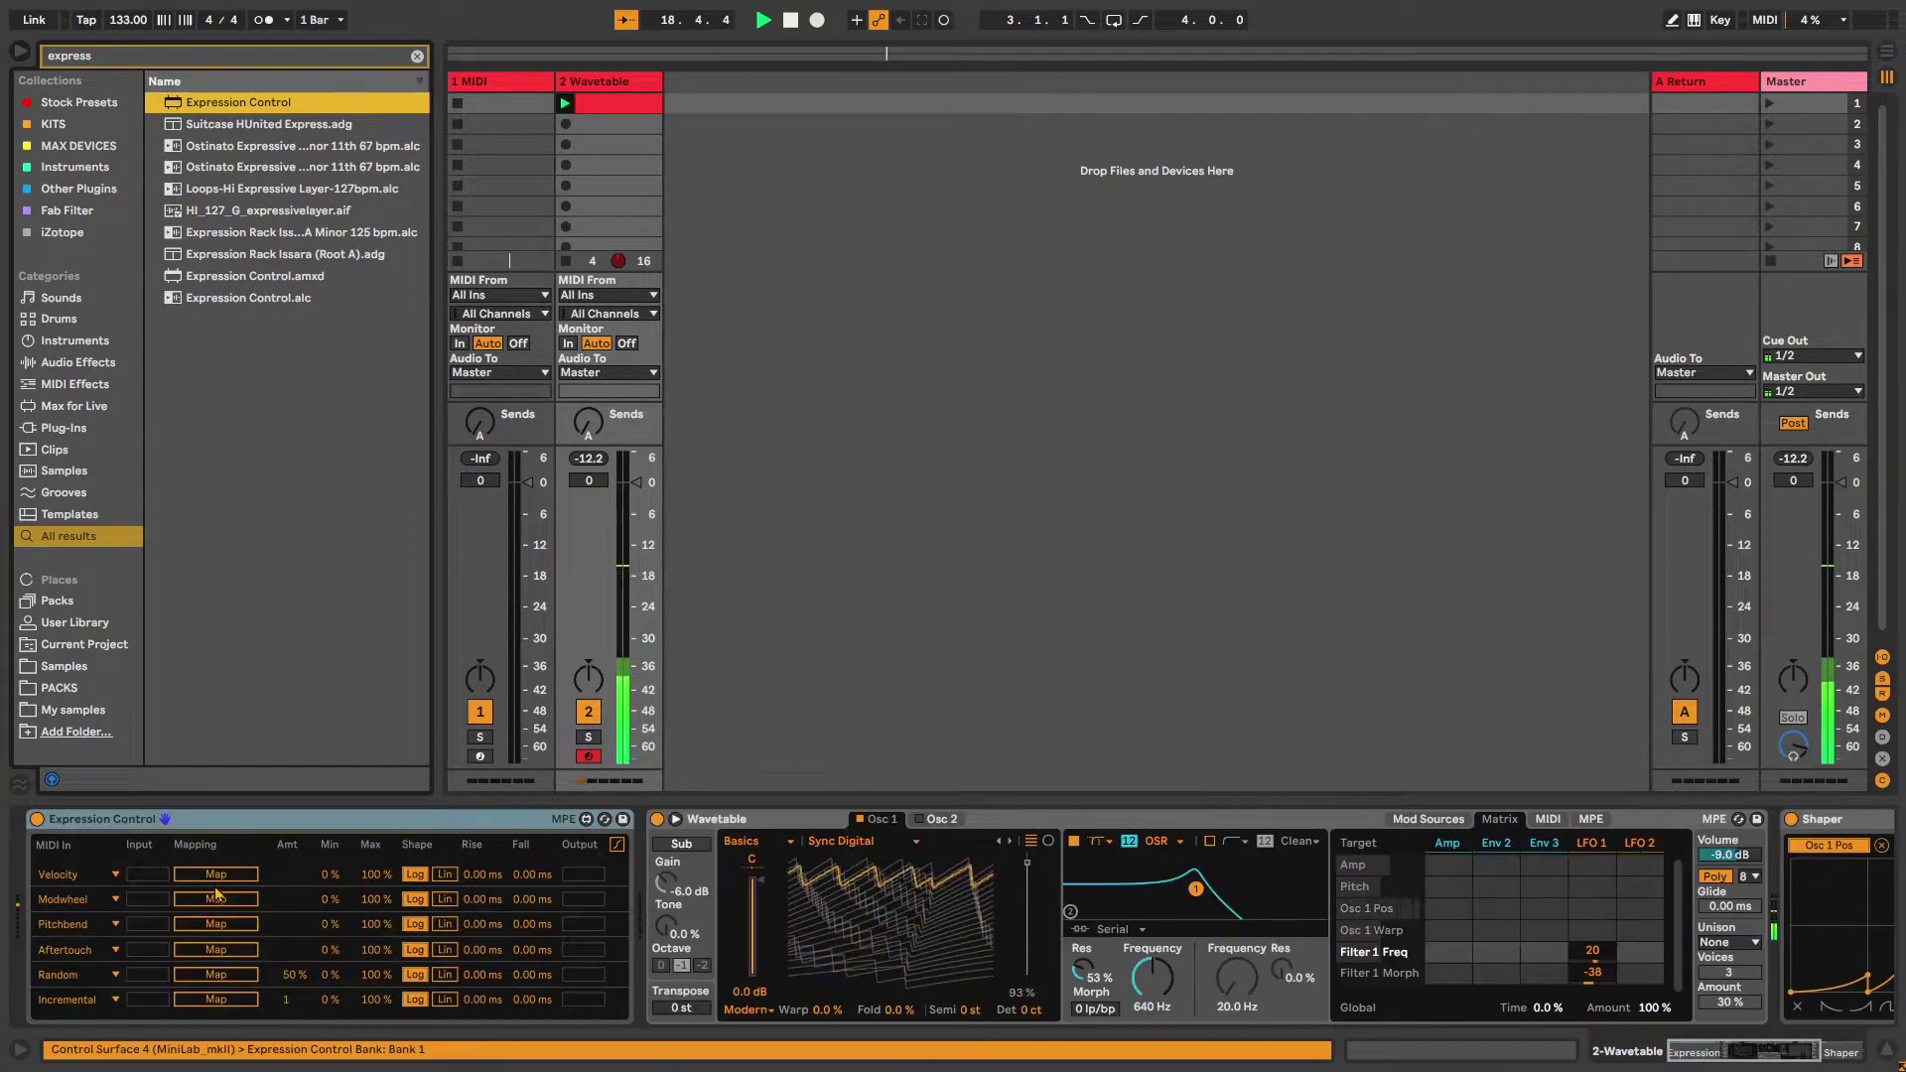
Set Expression Control's first source to Random with a 40% maximum and map it to Osc 1's Fold amount
click(98, 879)
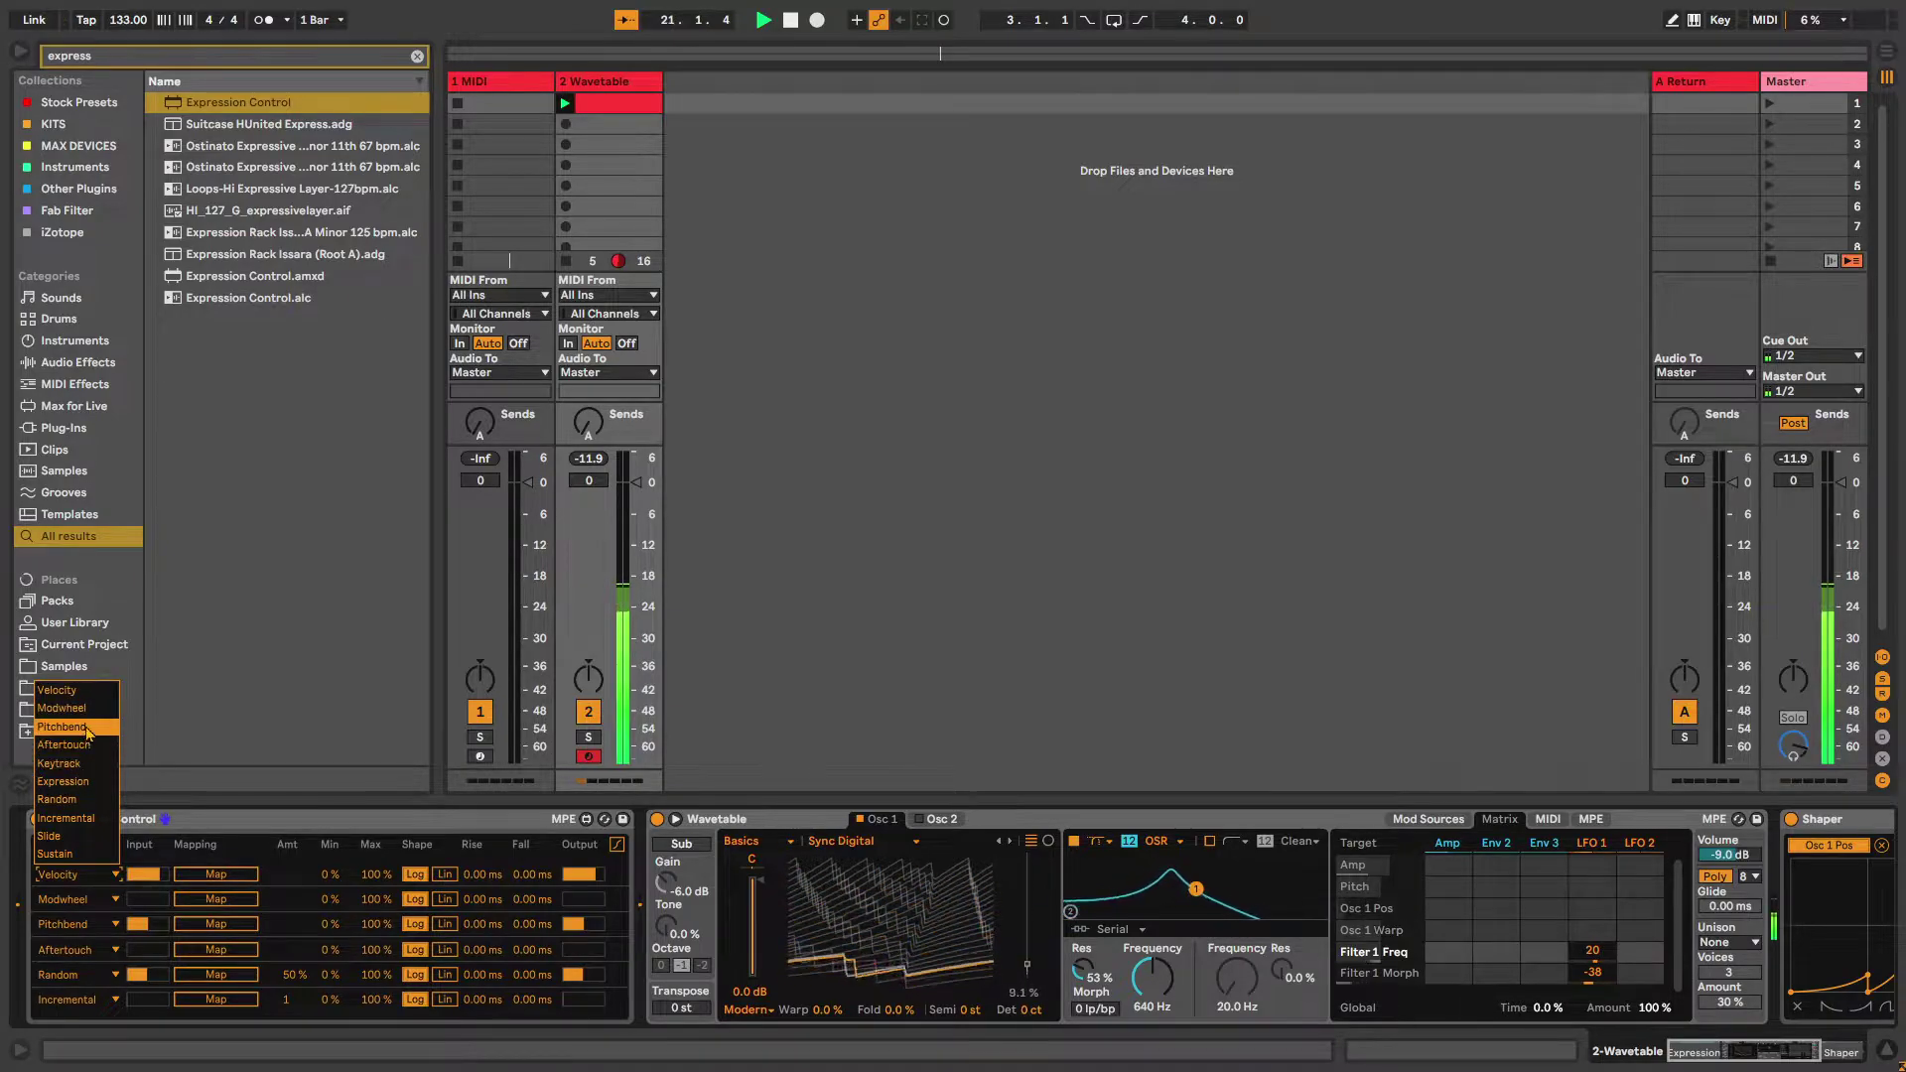
click(90, 801)
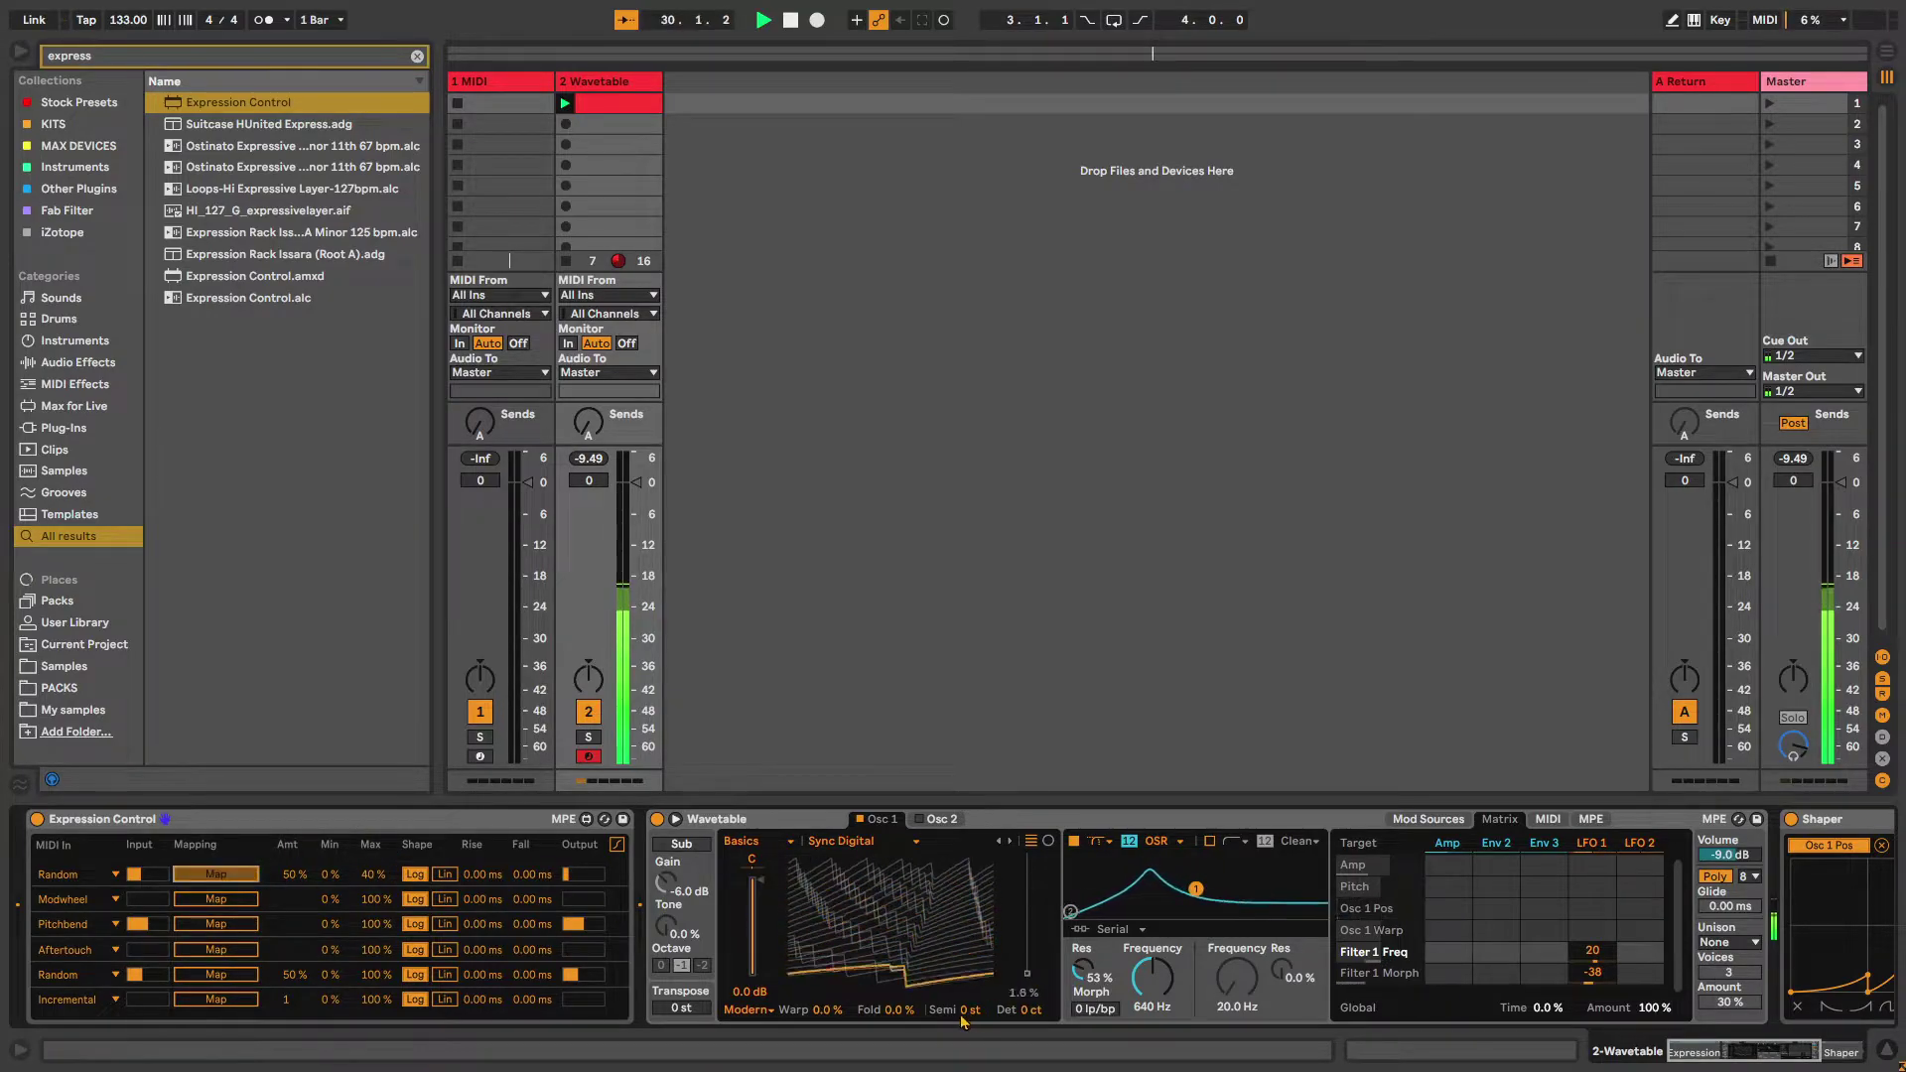
click(893, 1016)
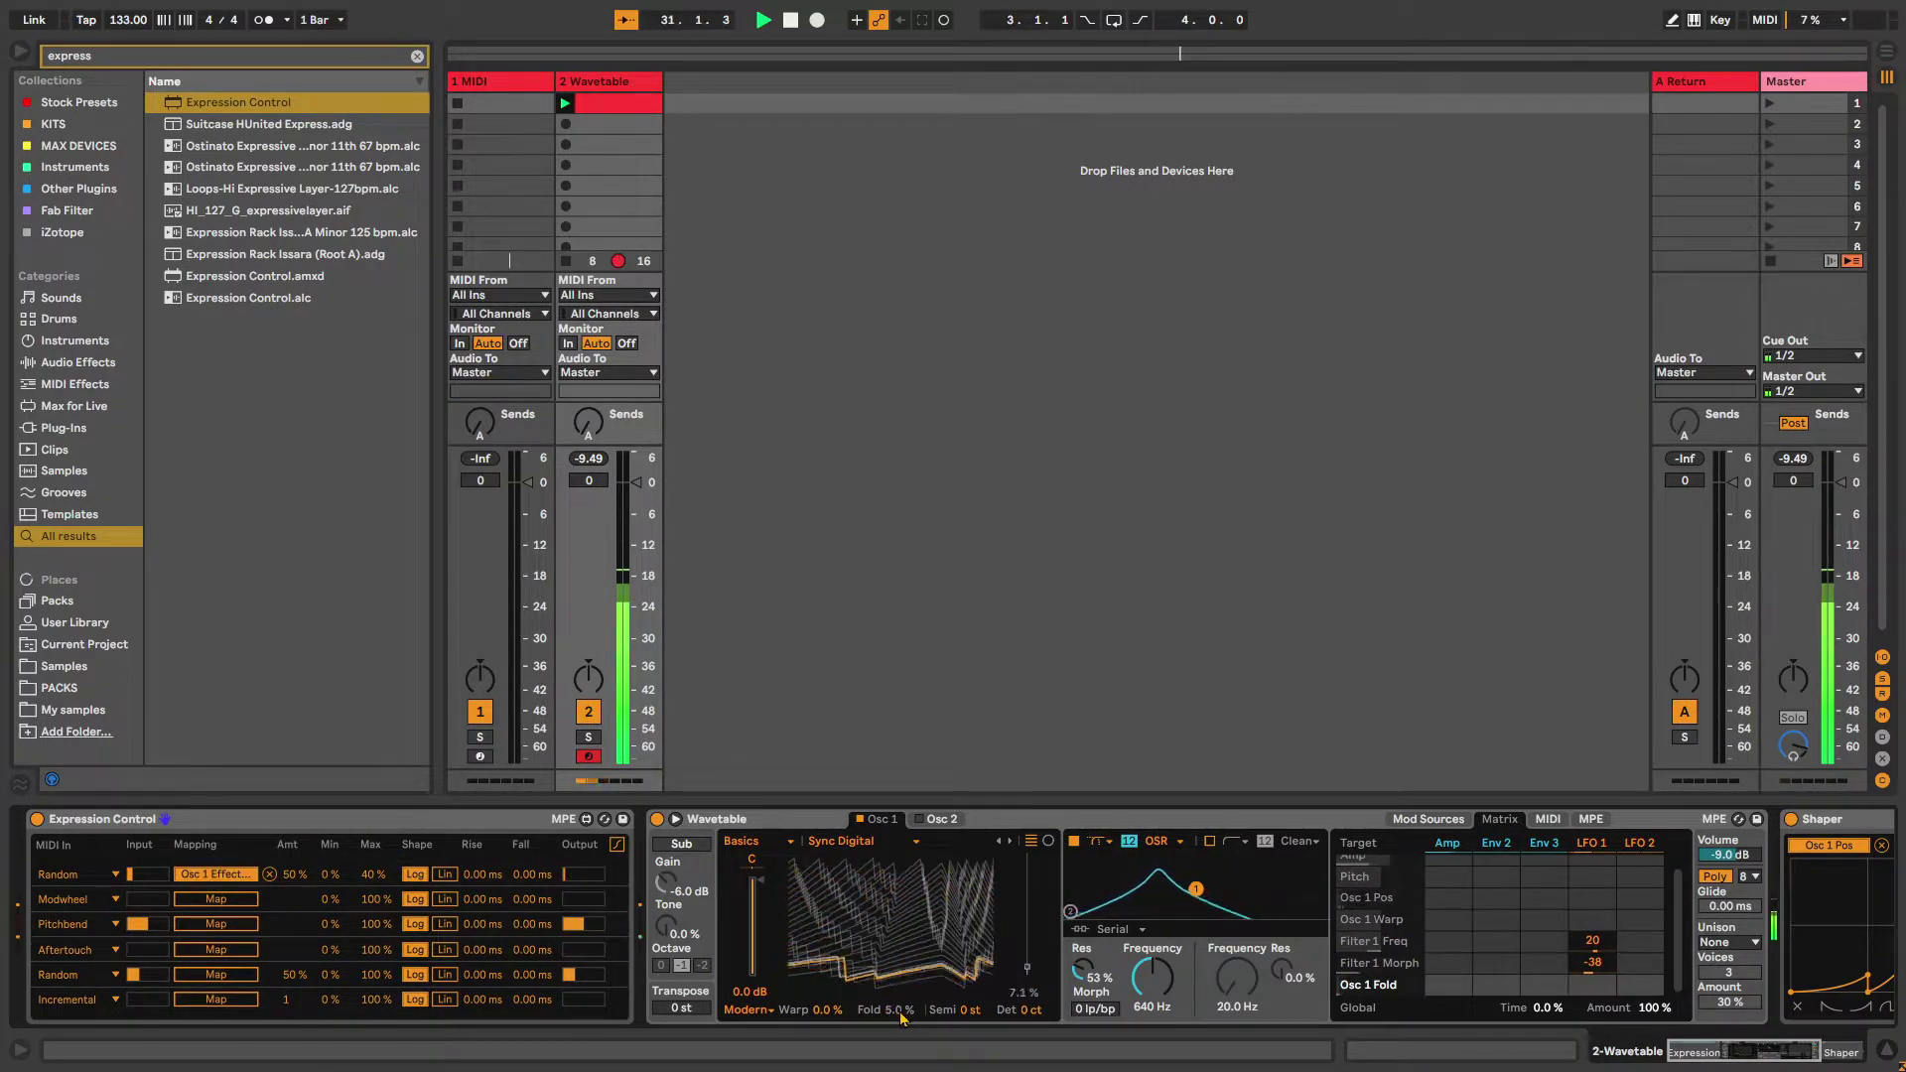
Enable Wavetable's second oscillator and show its settings
mouse_move(1737, 1048)
mouse_down()
mouse_move(1770, 1048)
mouse_move(1744, 1041)
mouse_up()
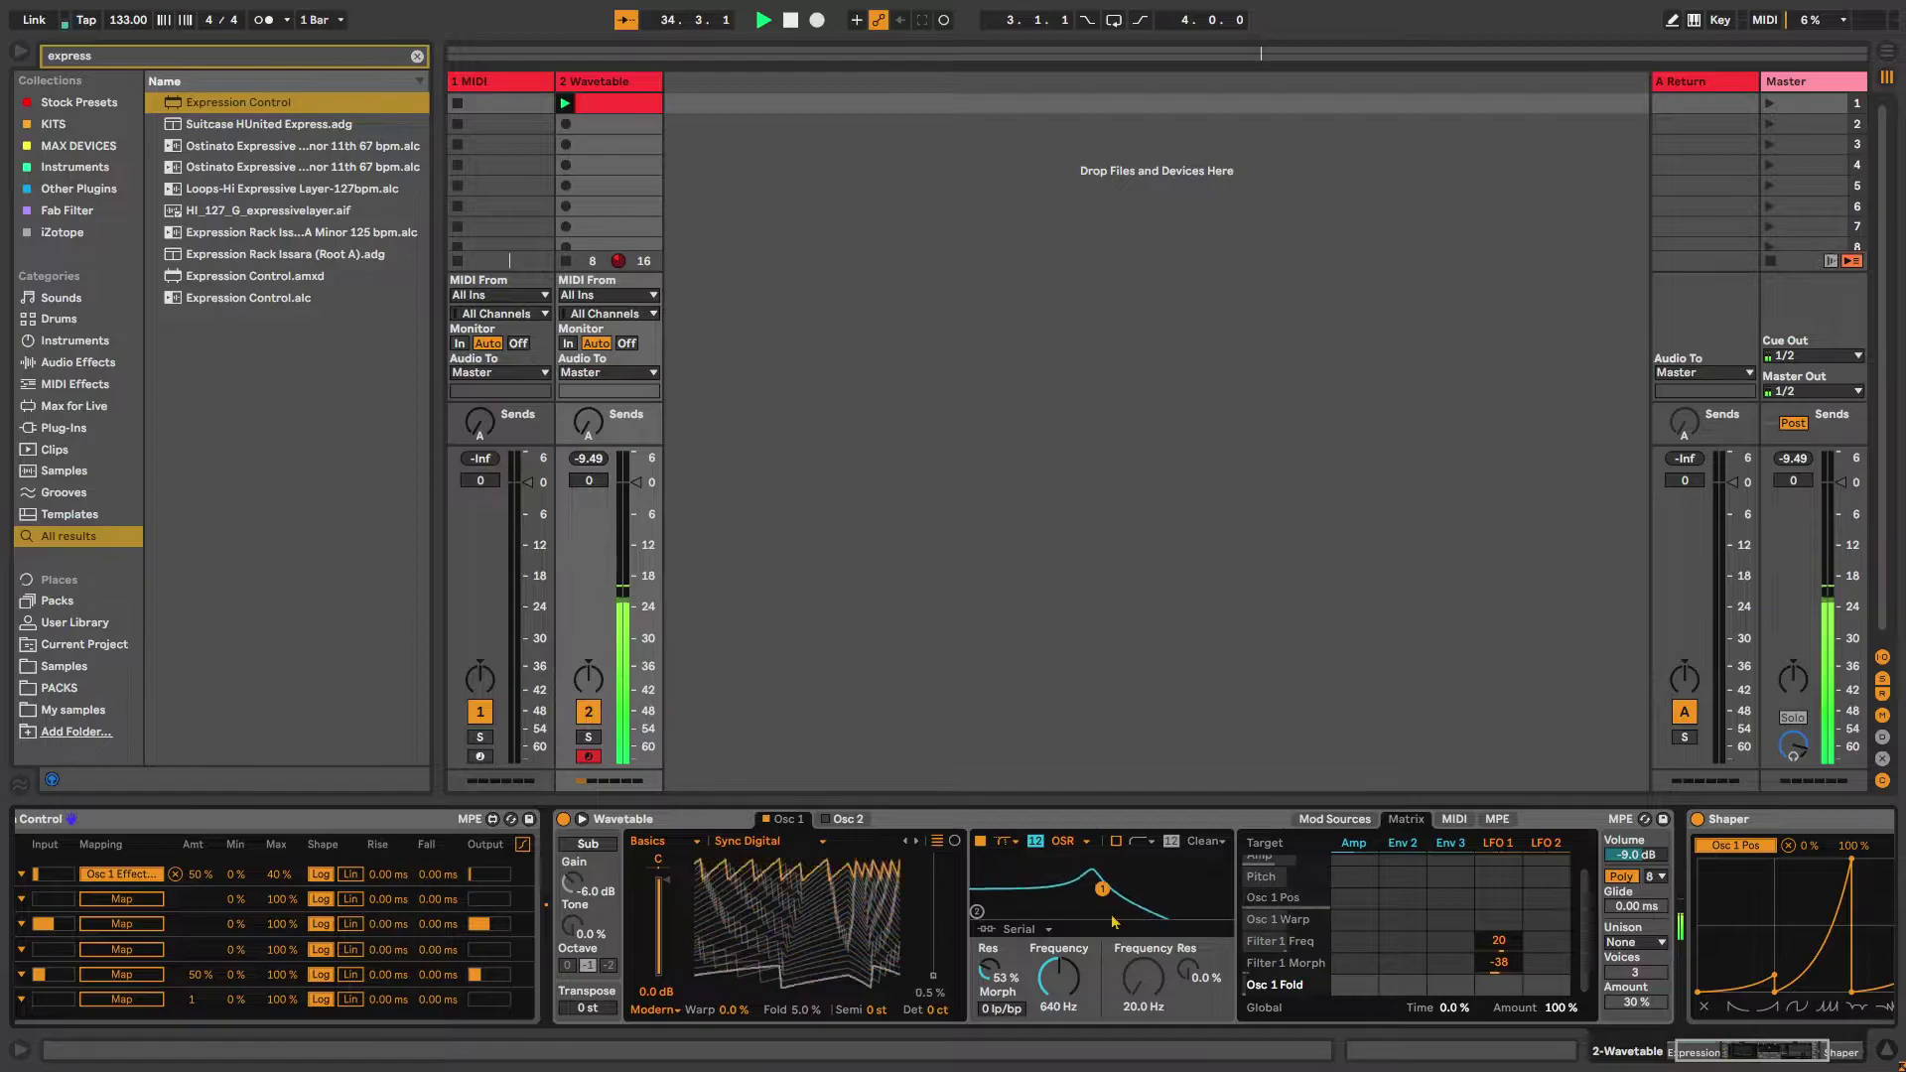
click(849, 820)
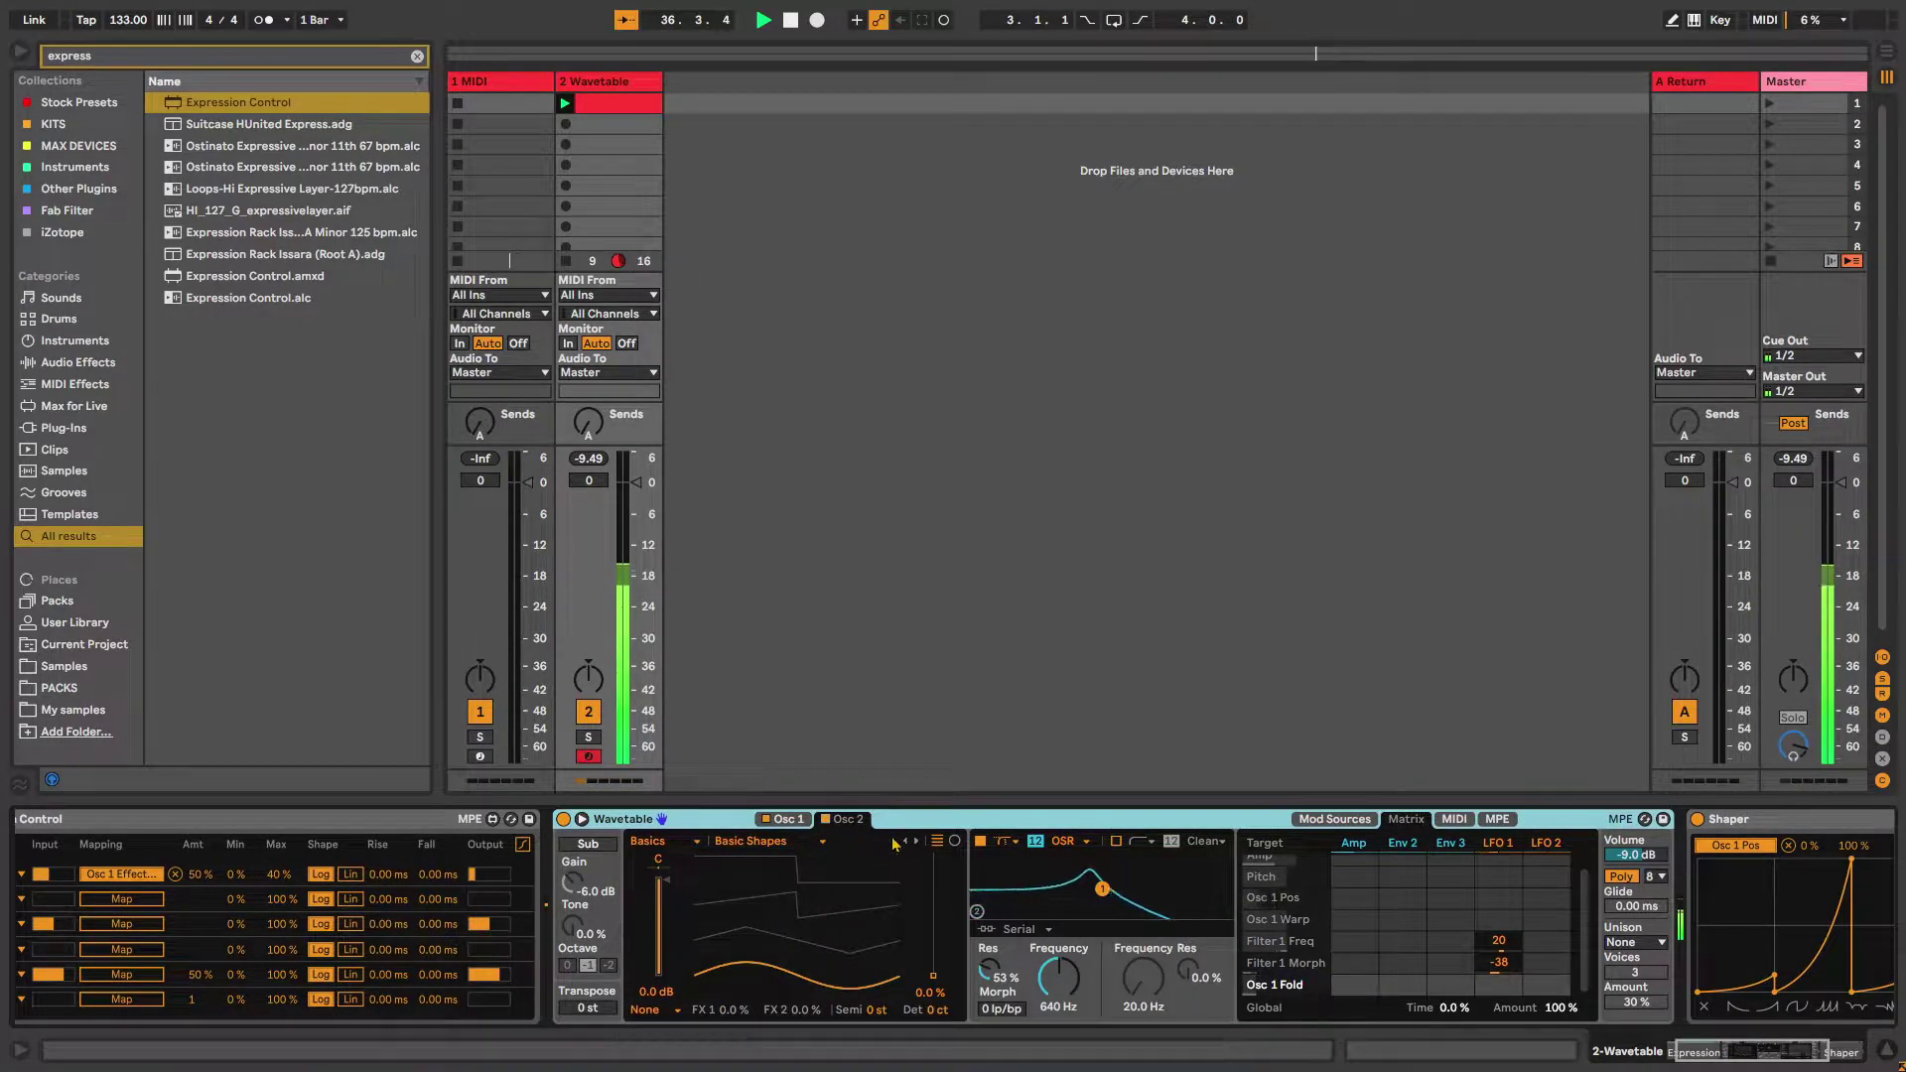
Load the Redux Noise wavetable from the Noise category into Osc 2 and set its wavetable position to 62%
click(654, 852)
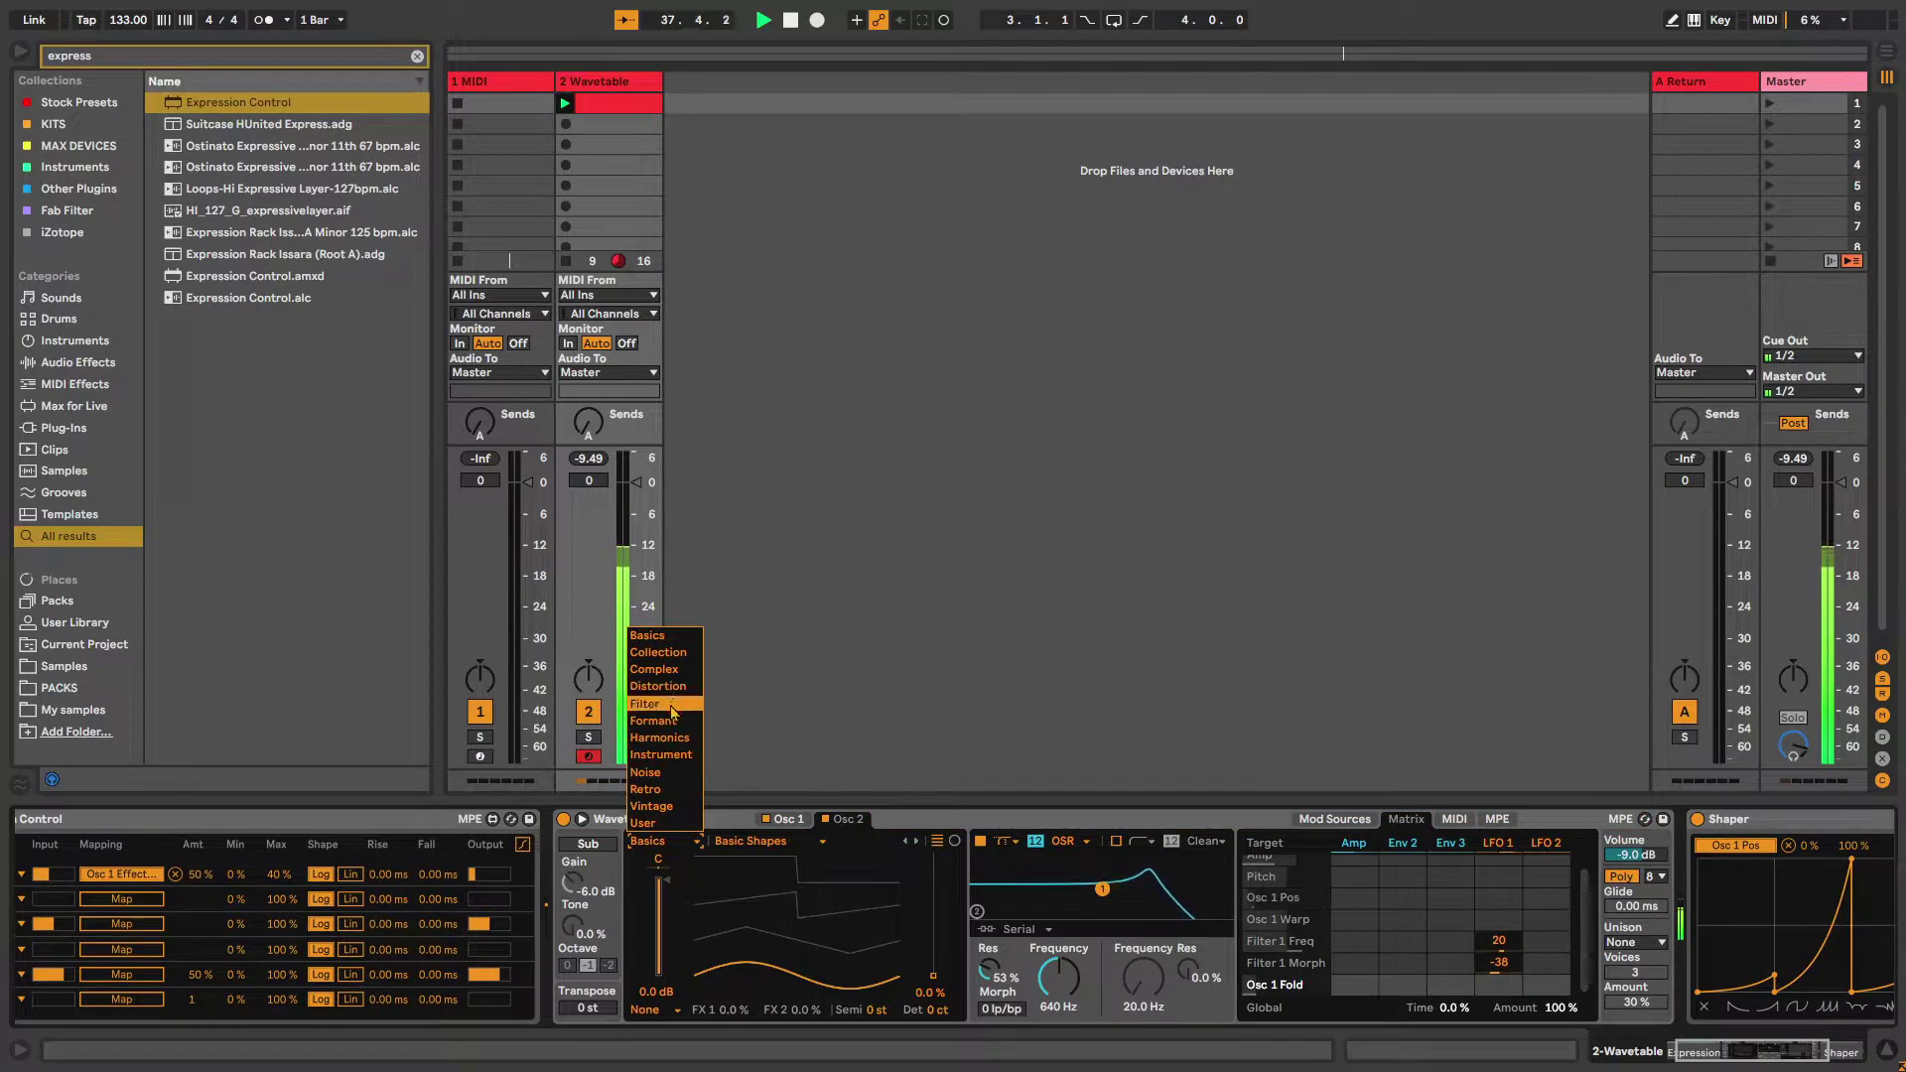
click(683, 773)
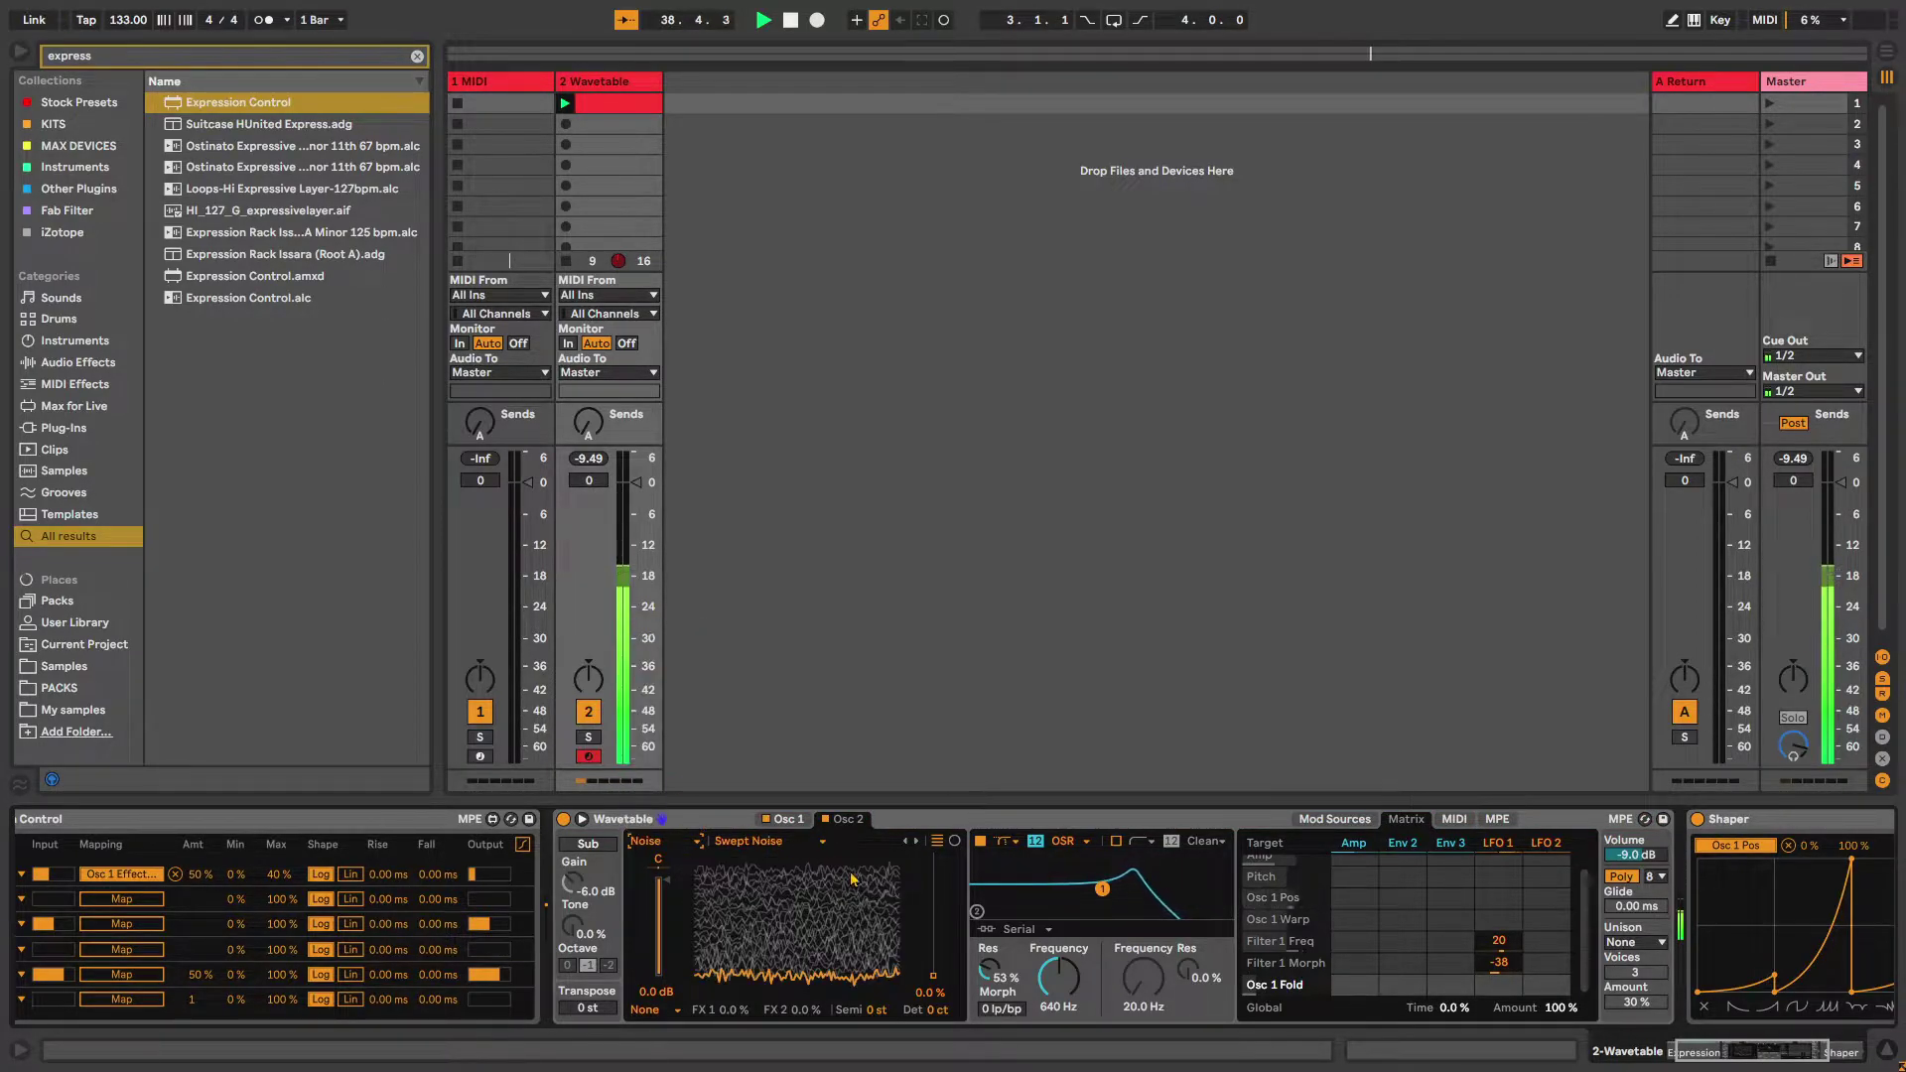
click(917, 842)
click(917, 842)
click(917, 842)
drag(734, 902, 734, 934)
click(916, 842)
mouse_move(847, 923)
mouse_down()
mouse_move(847, 864)
mouse_move(847, 888)
mouse_up()
key(space)
Search the browser for "shaper" and add a second Shaper device after the existing one
scroll(1777, 1067, down, 3)
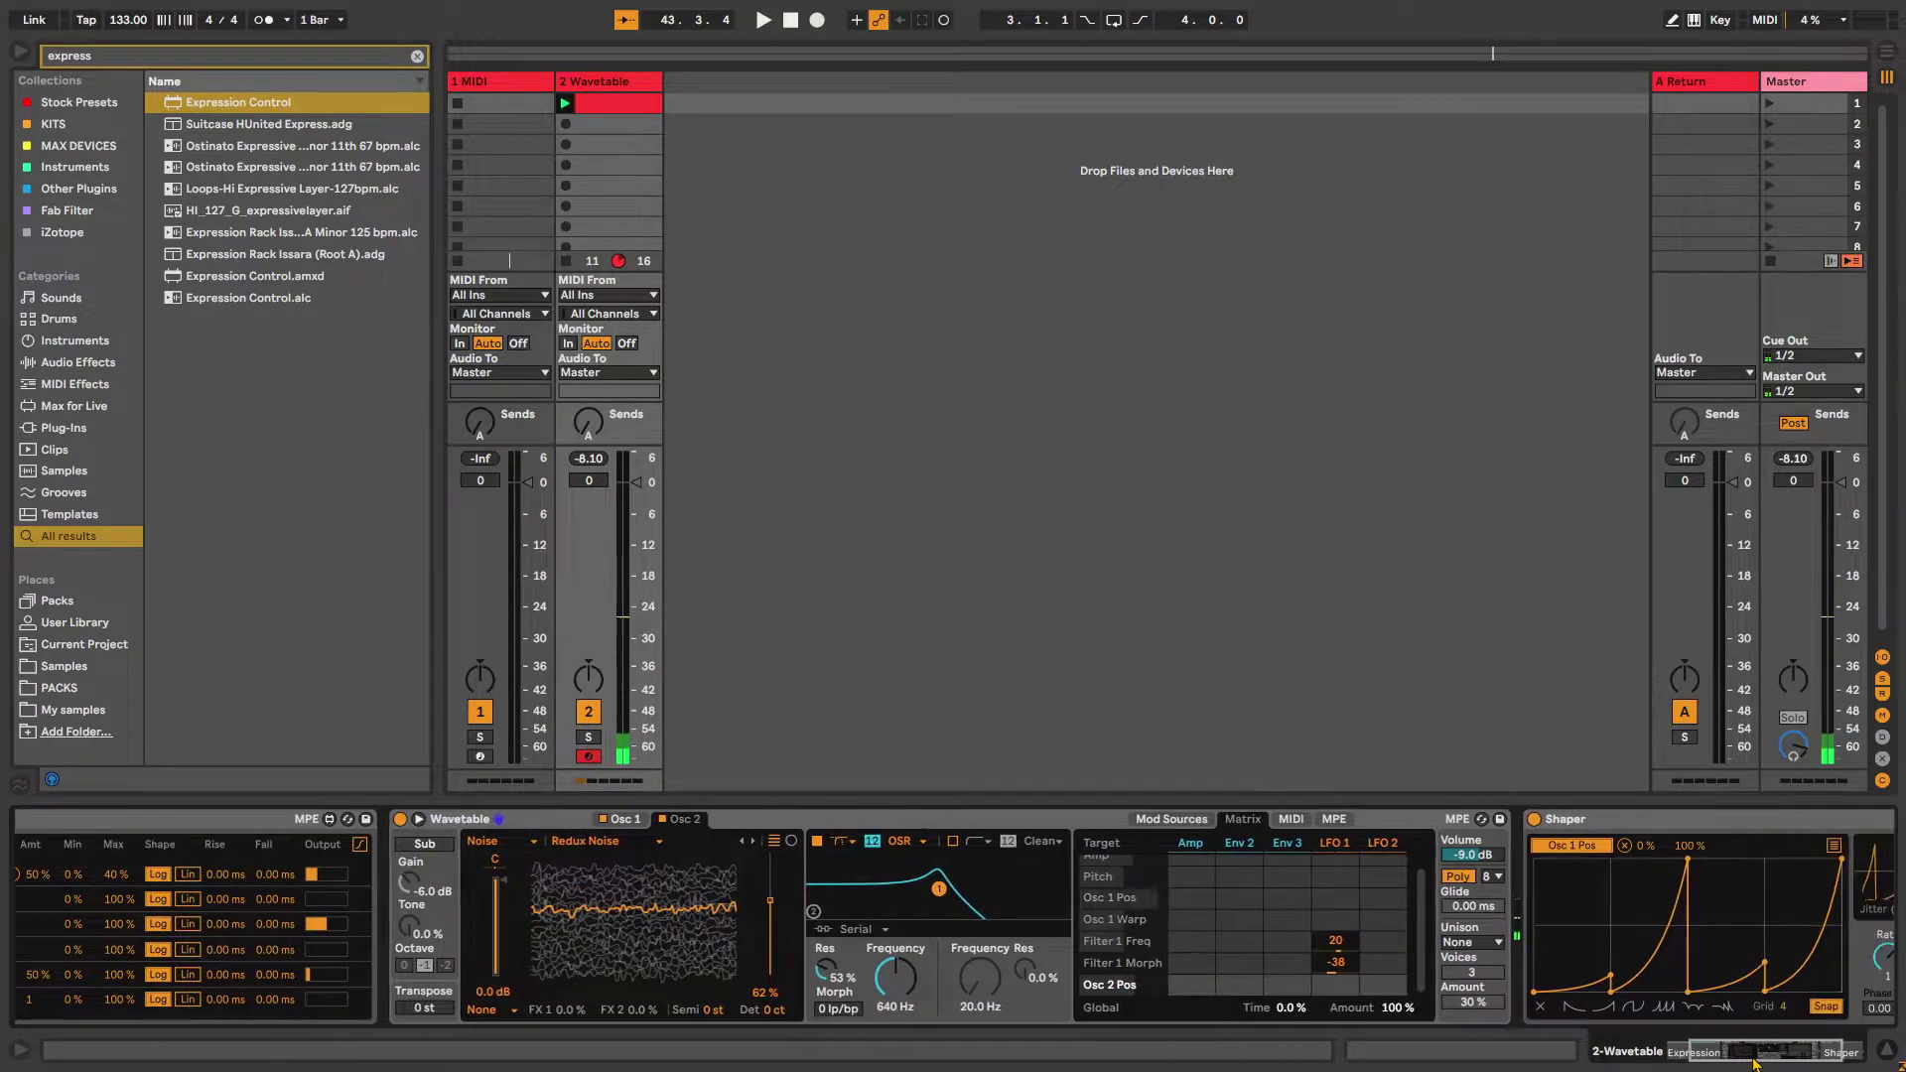
scroll(1775, 1067, down, 3)
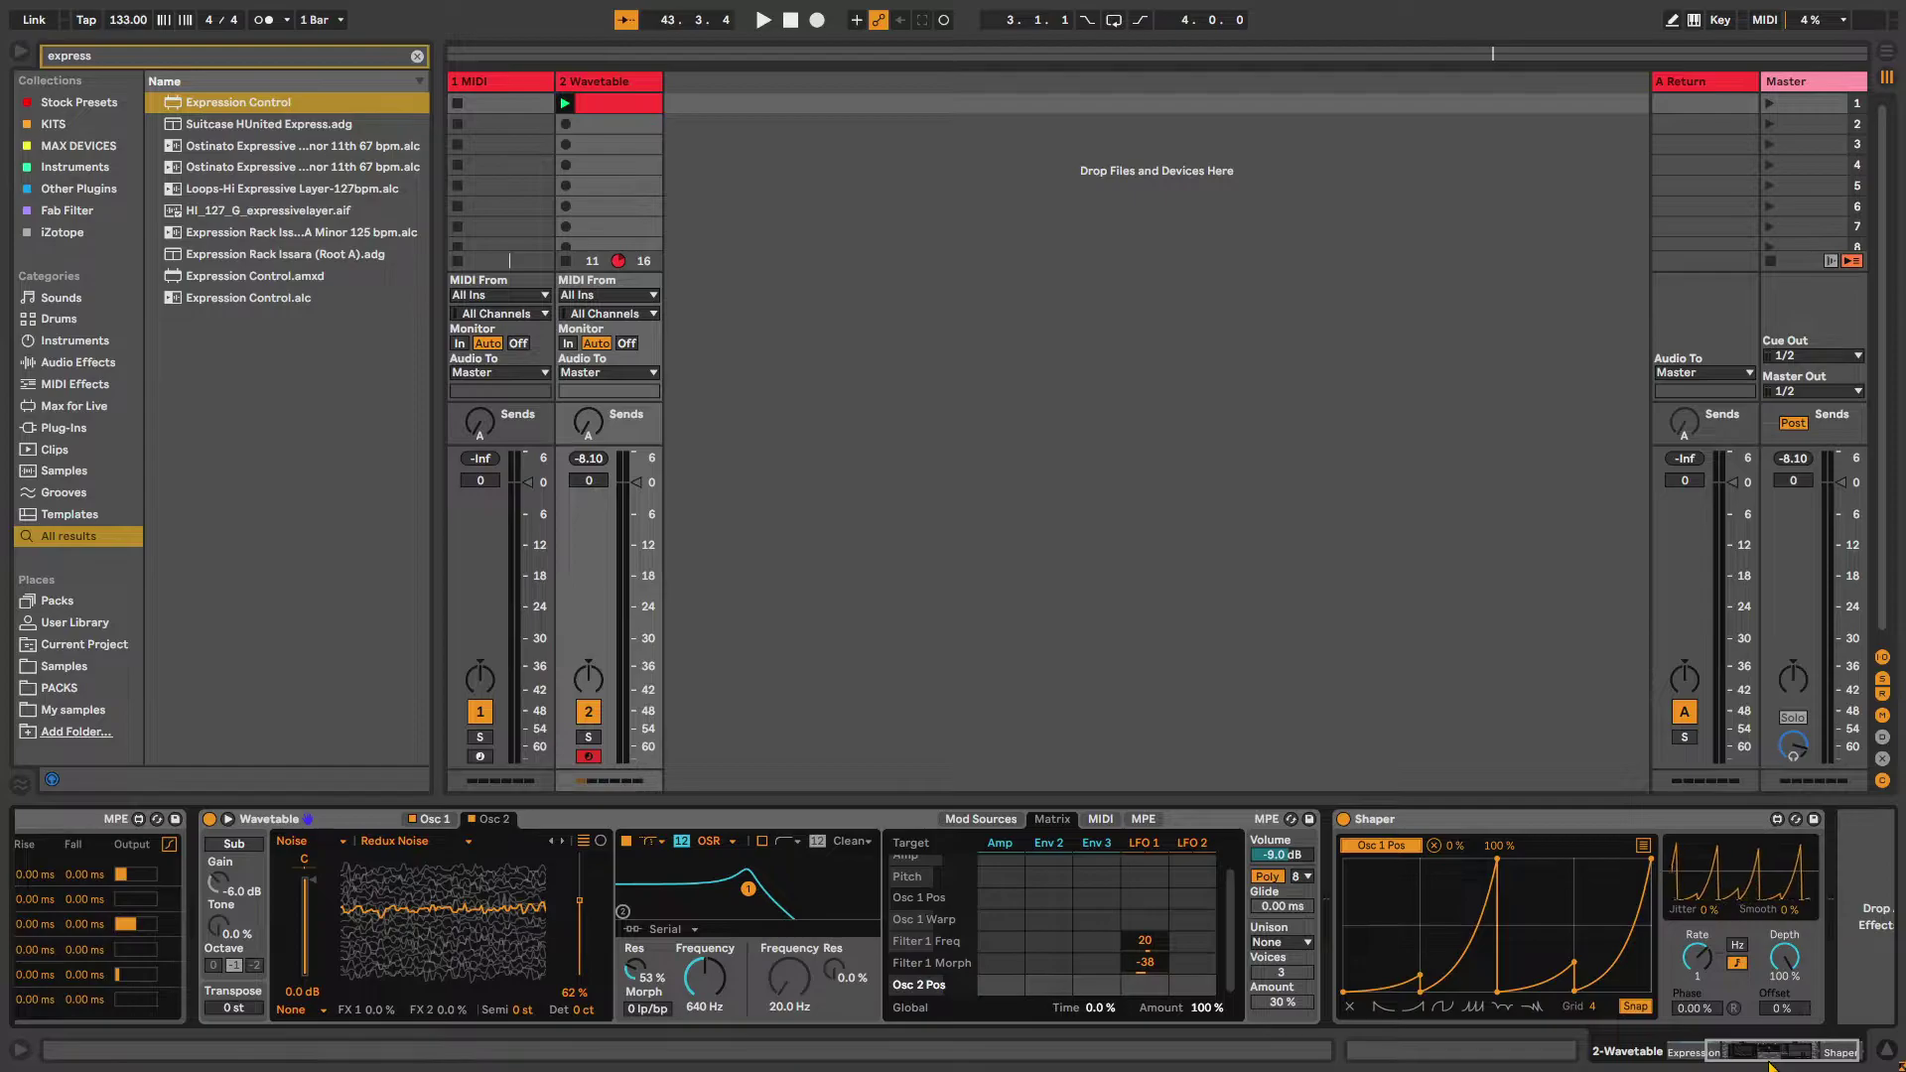
key(space)
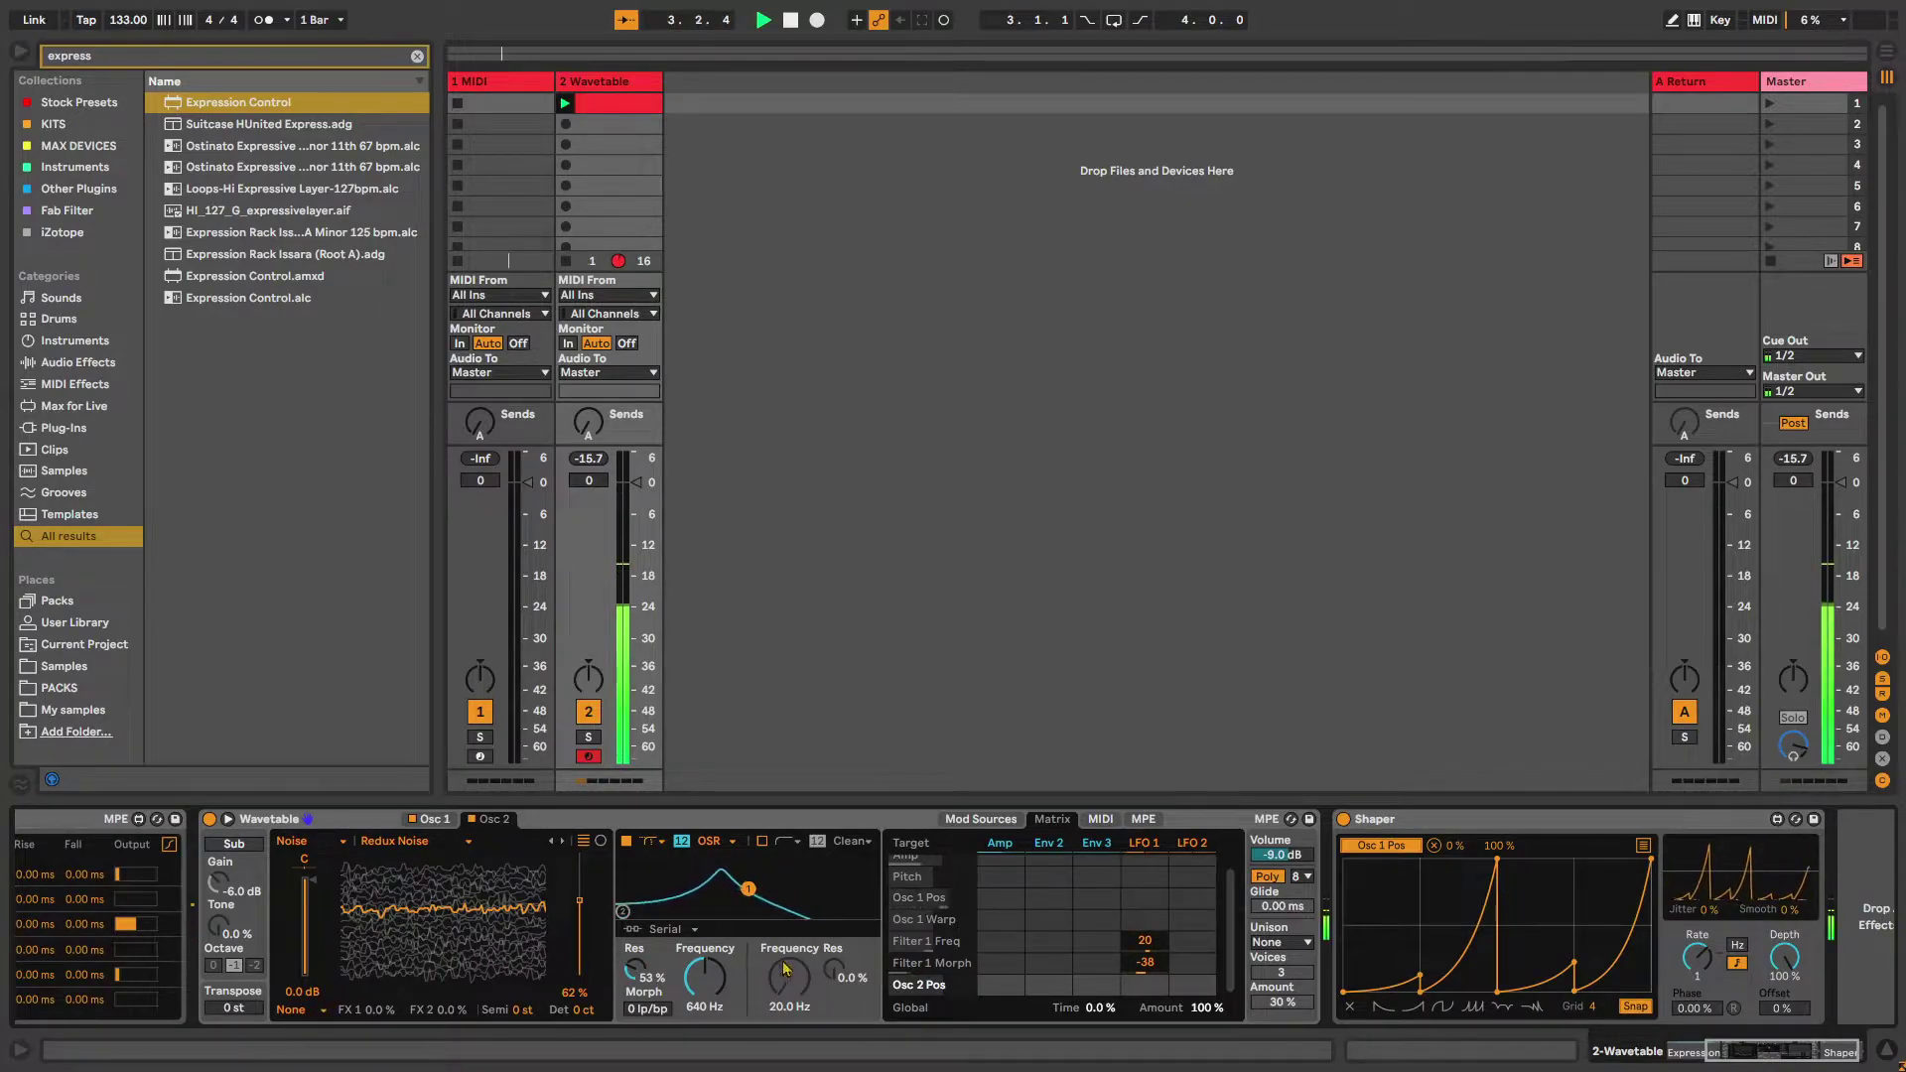
scroll(1774, 1056, down, 2)
scroll(1772, 1054, up, 2)
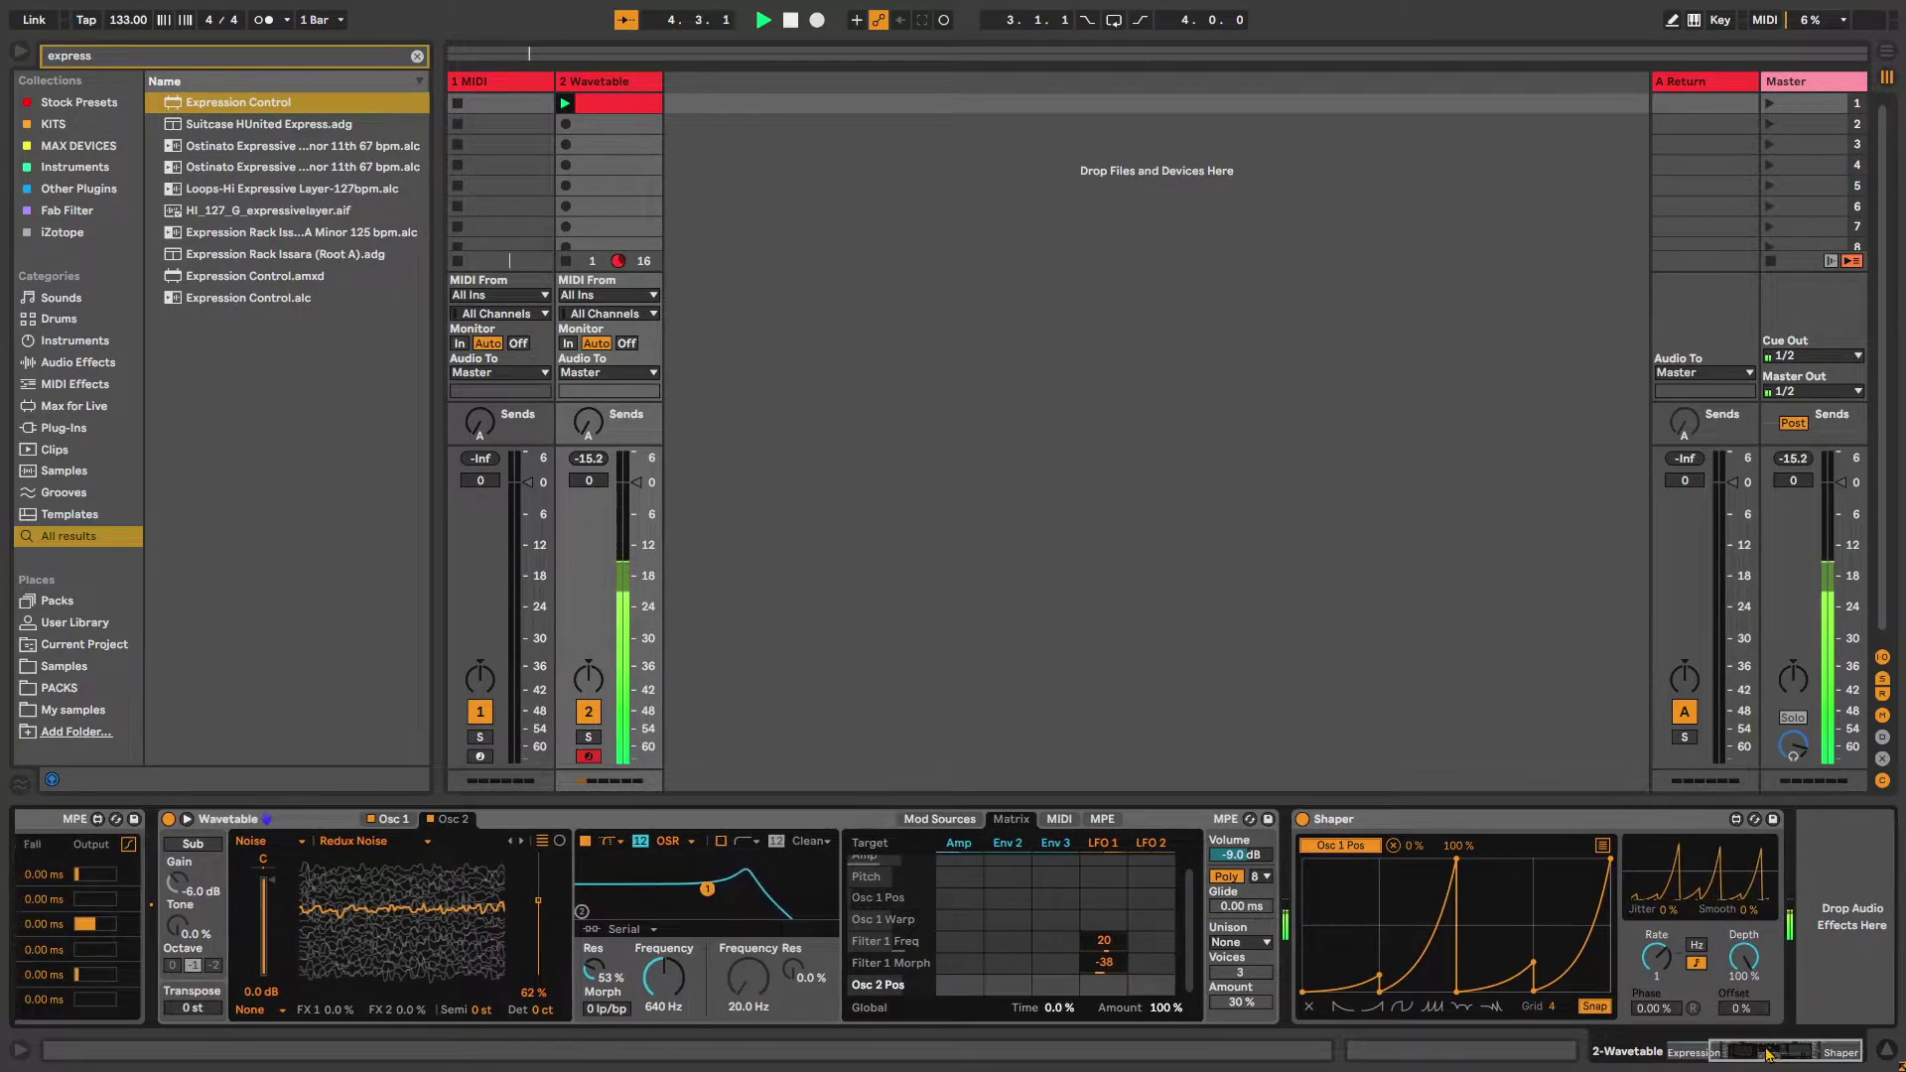
key(ctrl+f)
text(shaper)
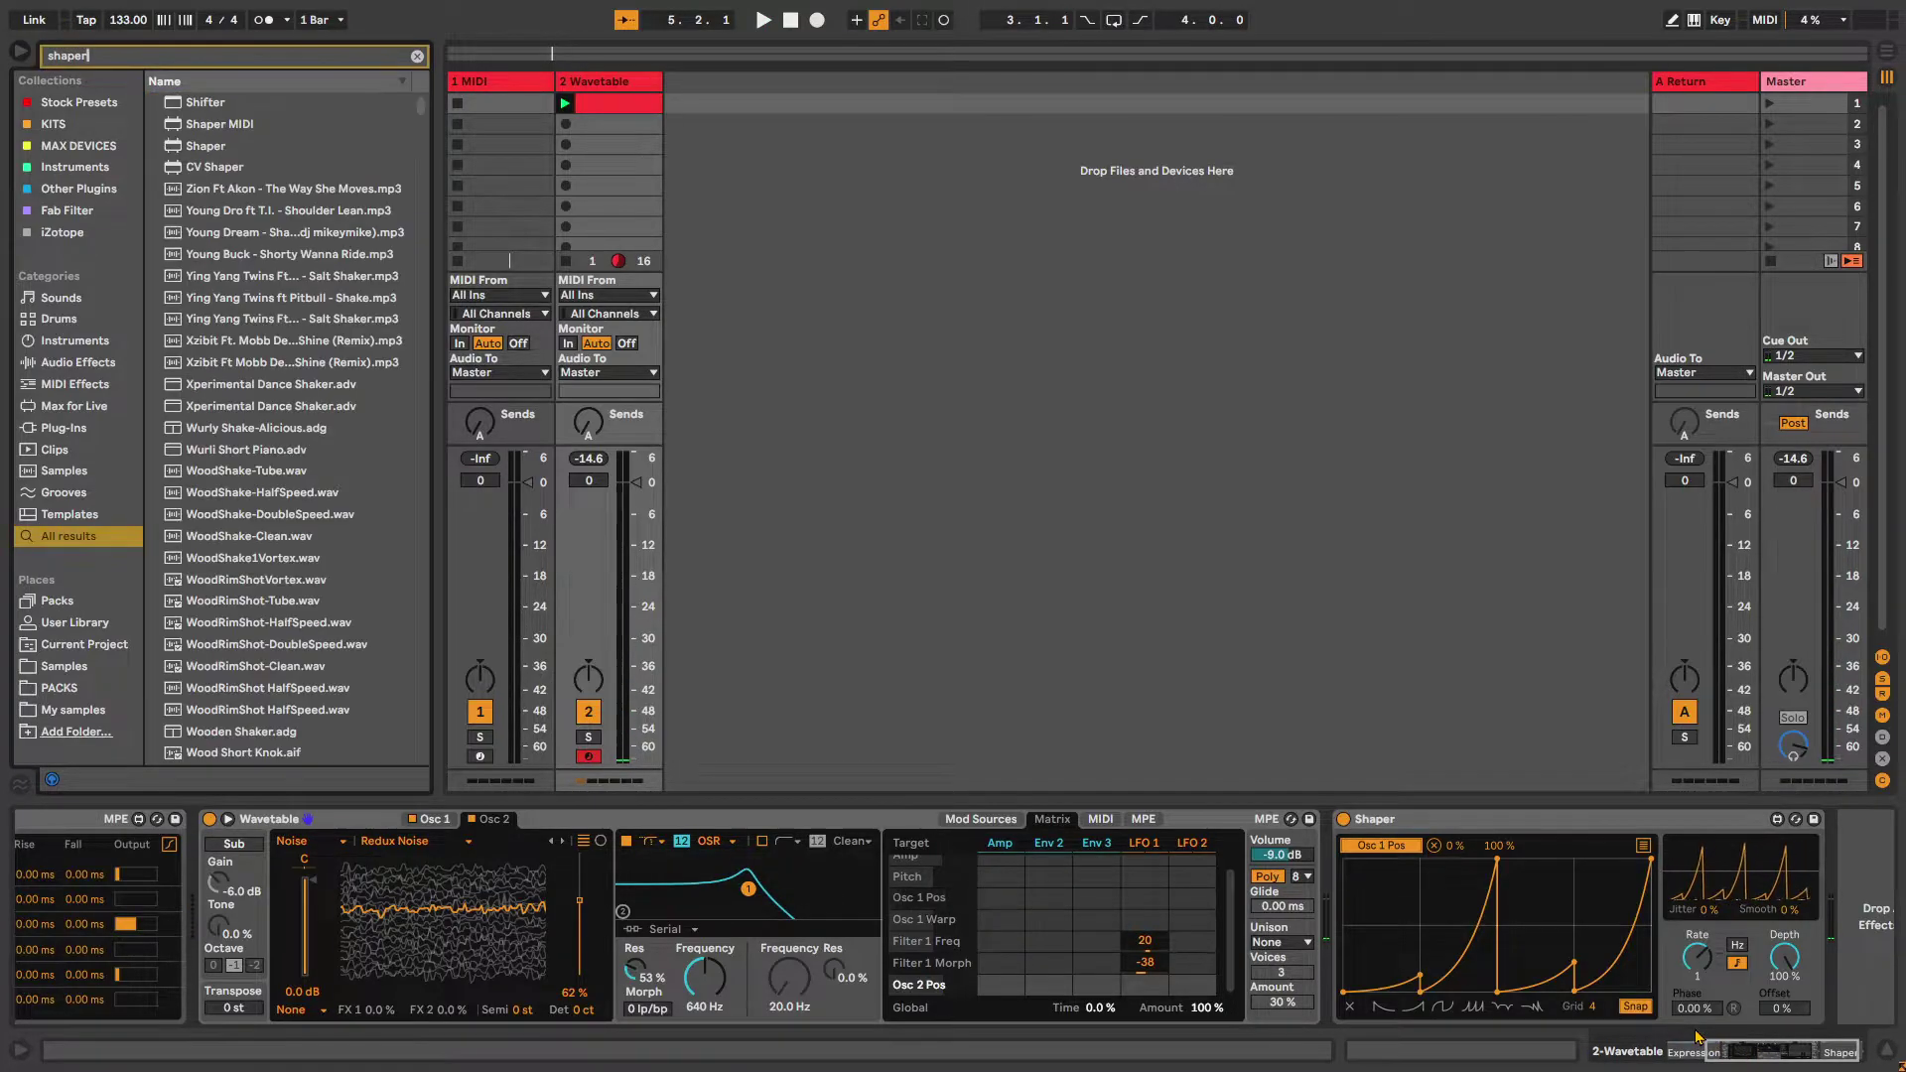
click(194, 127)
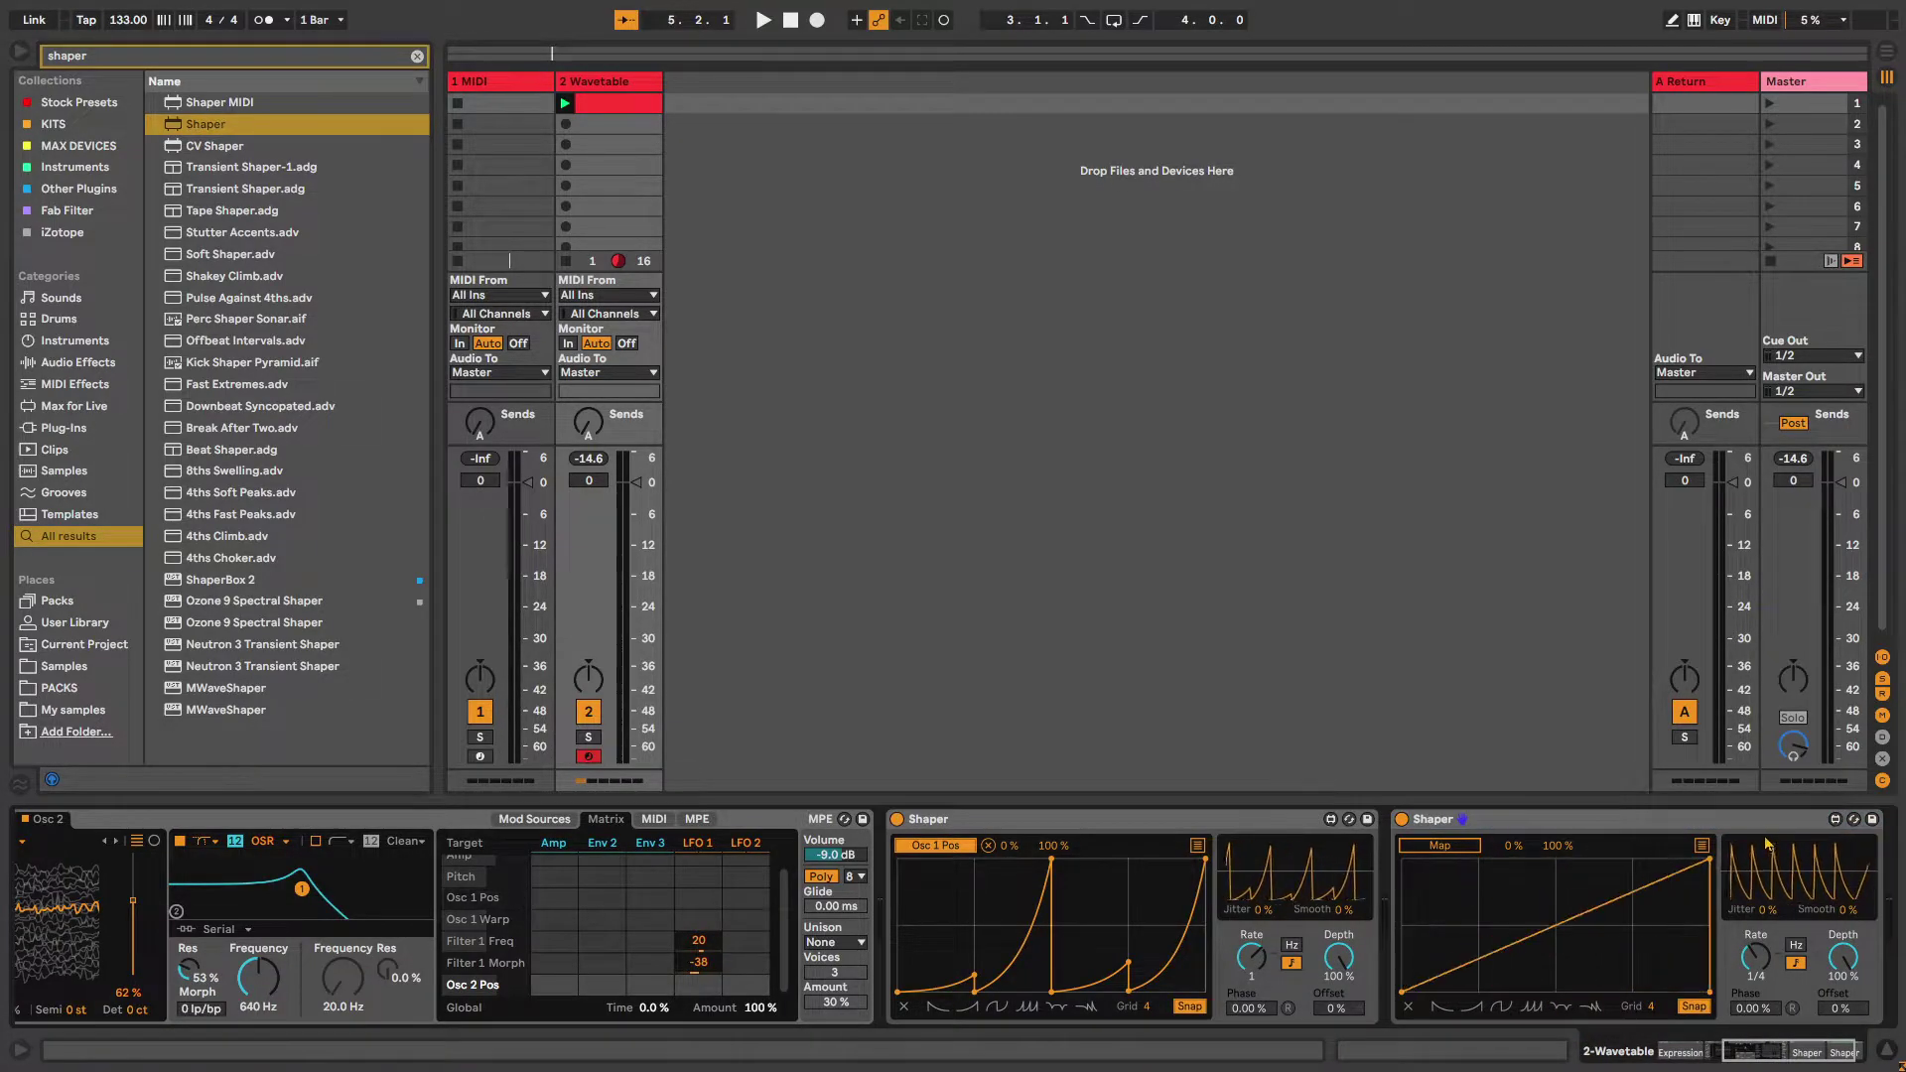
Bend the second Shaper's curve into a late exponential rise, set jitter to 25% and rate to 2, and map it to Osc 2 Gain
drag(1556, 925, 1556, 990)
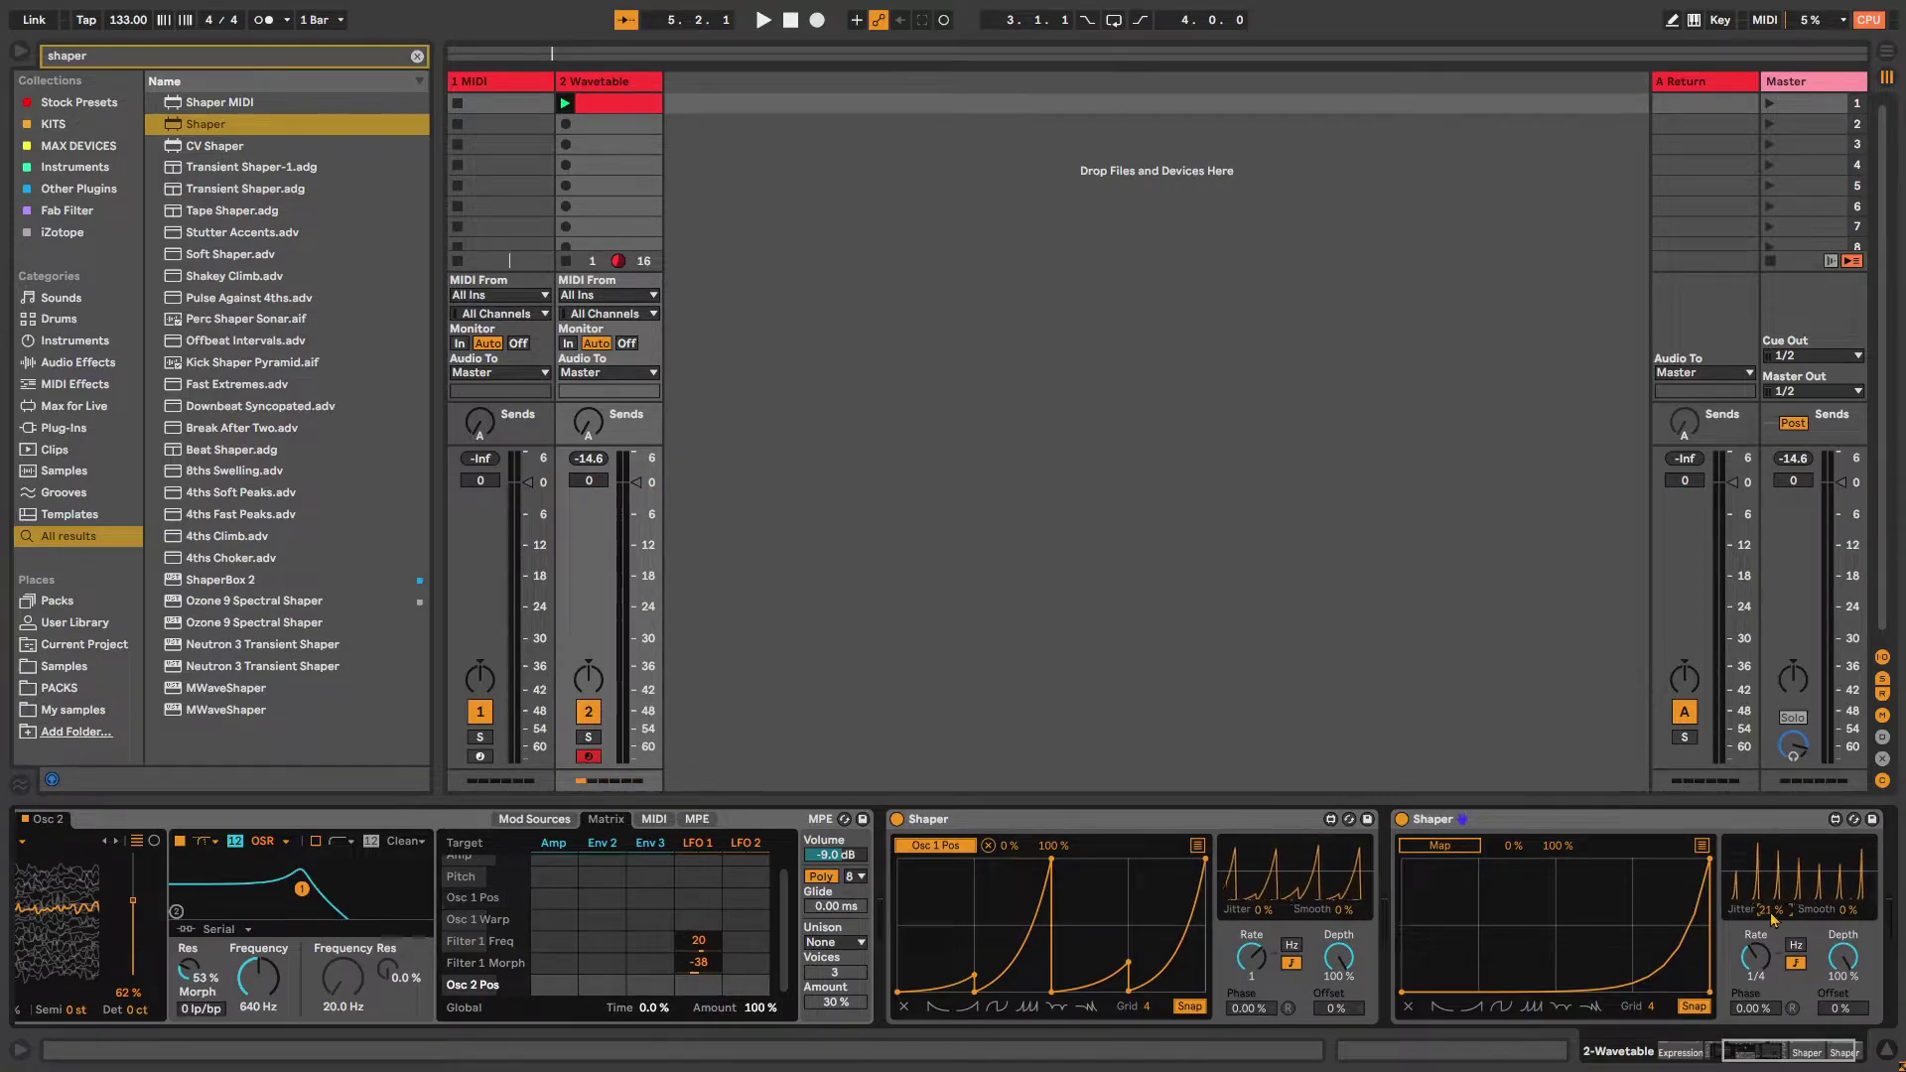
drag(1775, 909, 1776, 993)
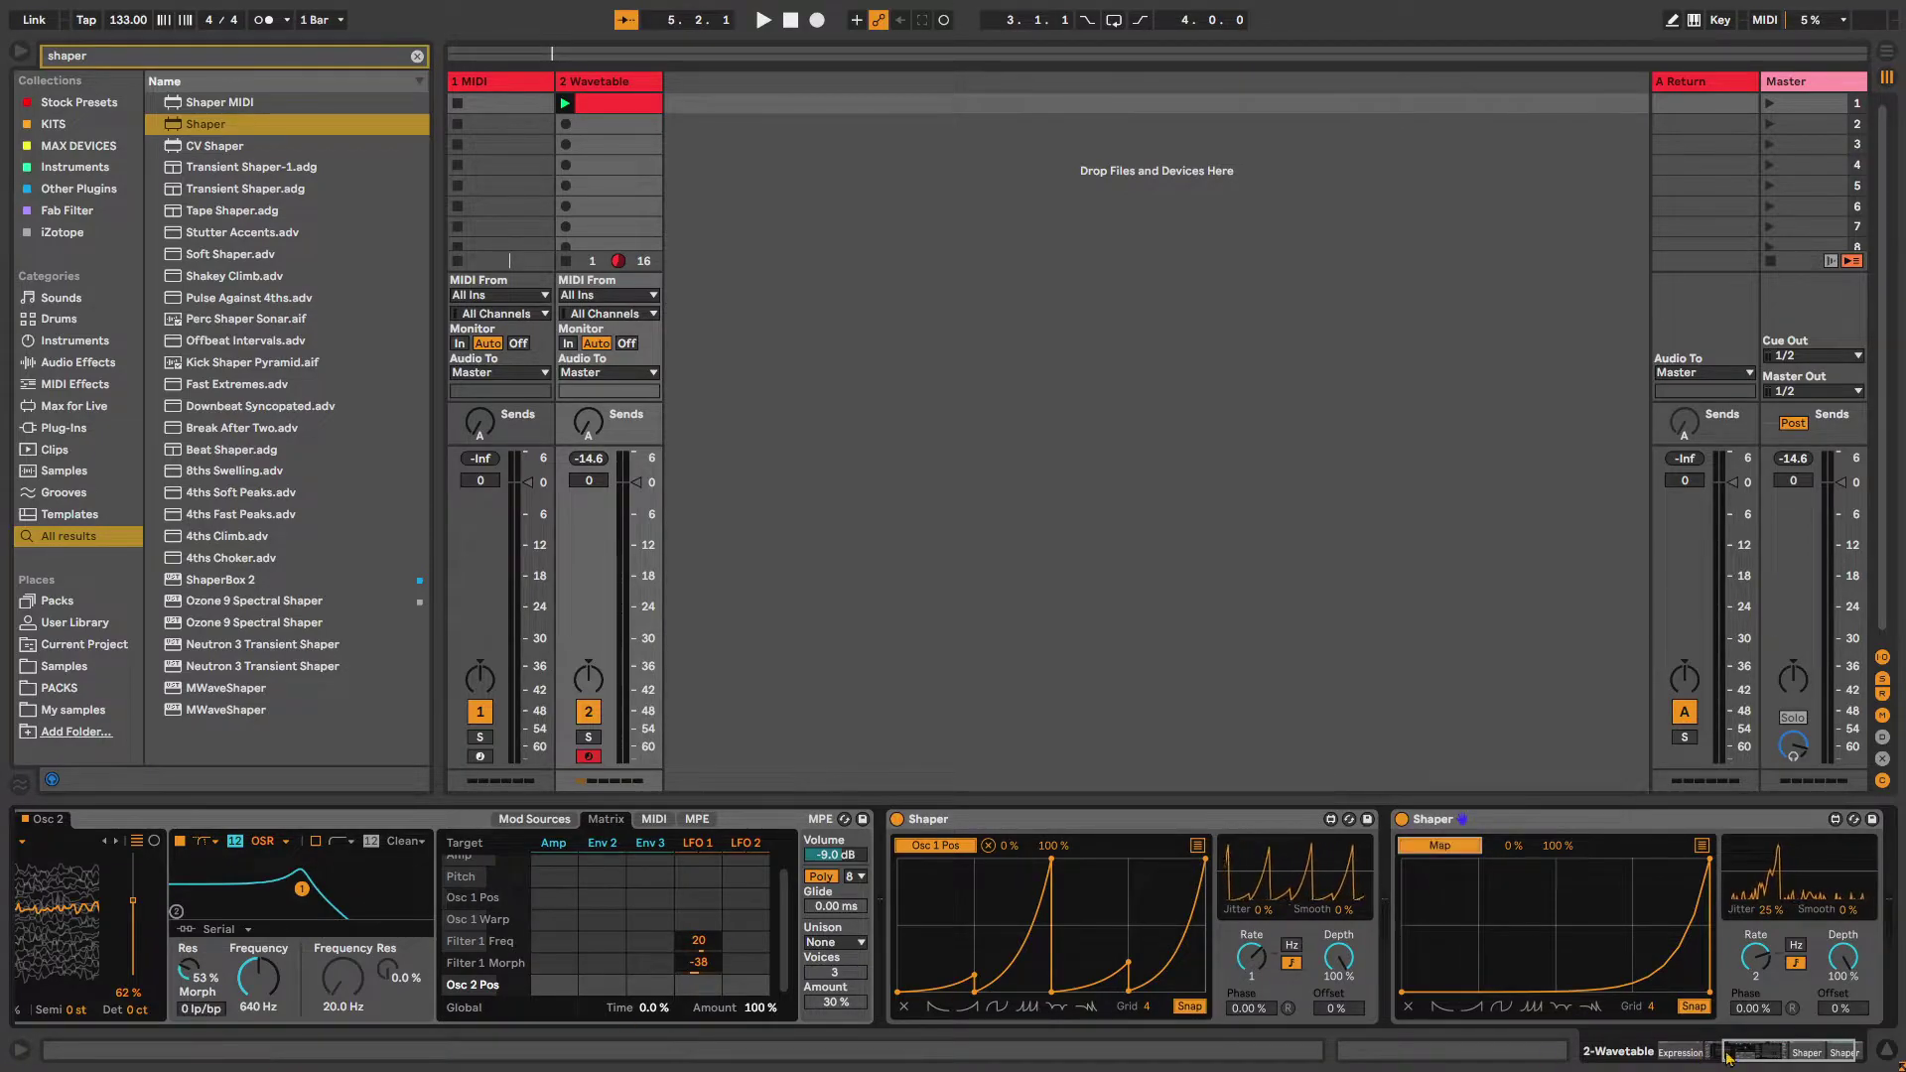
drag(1777, 1052, 1584, 1059)
drag(752, 884, 935, 1033)
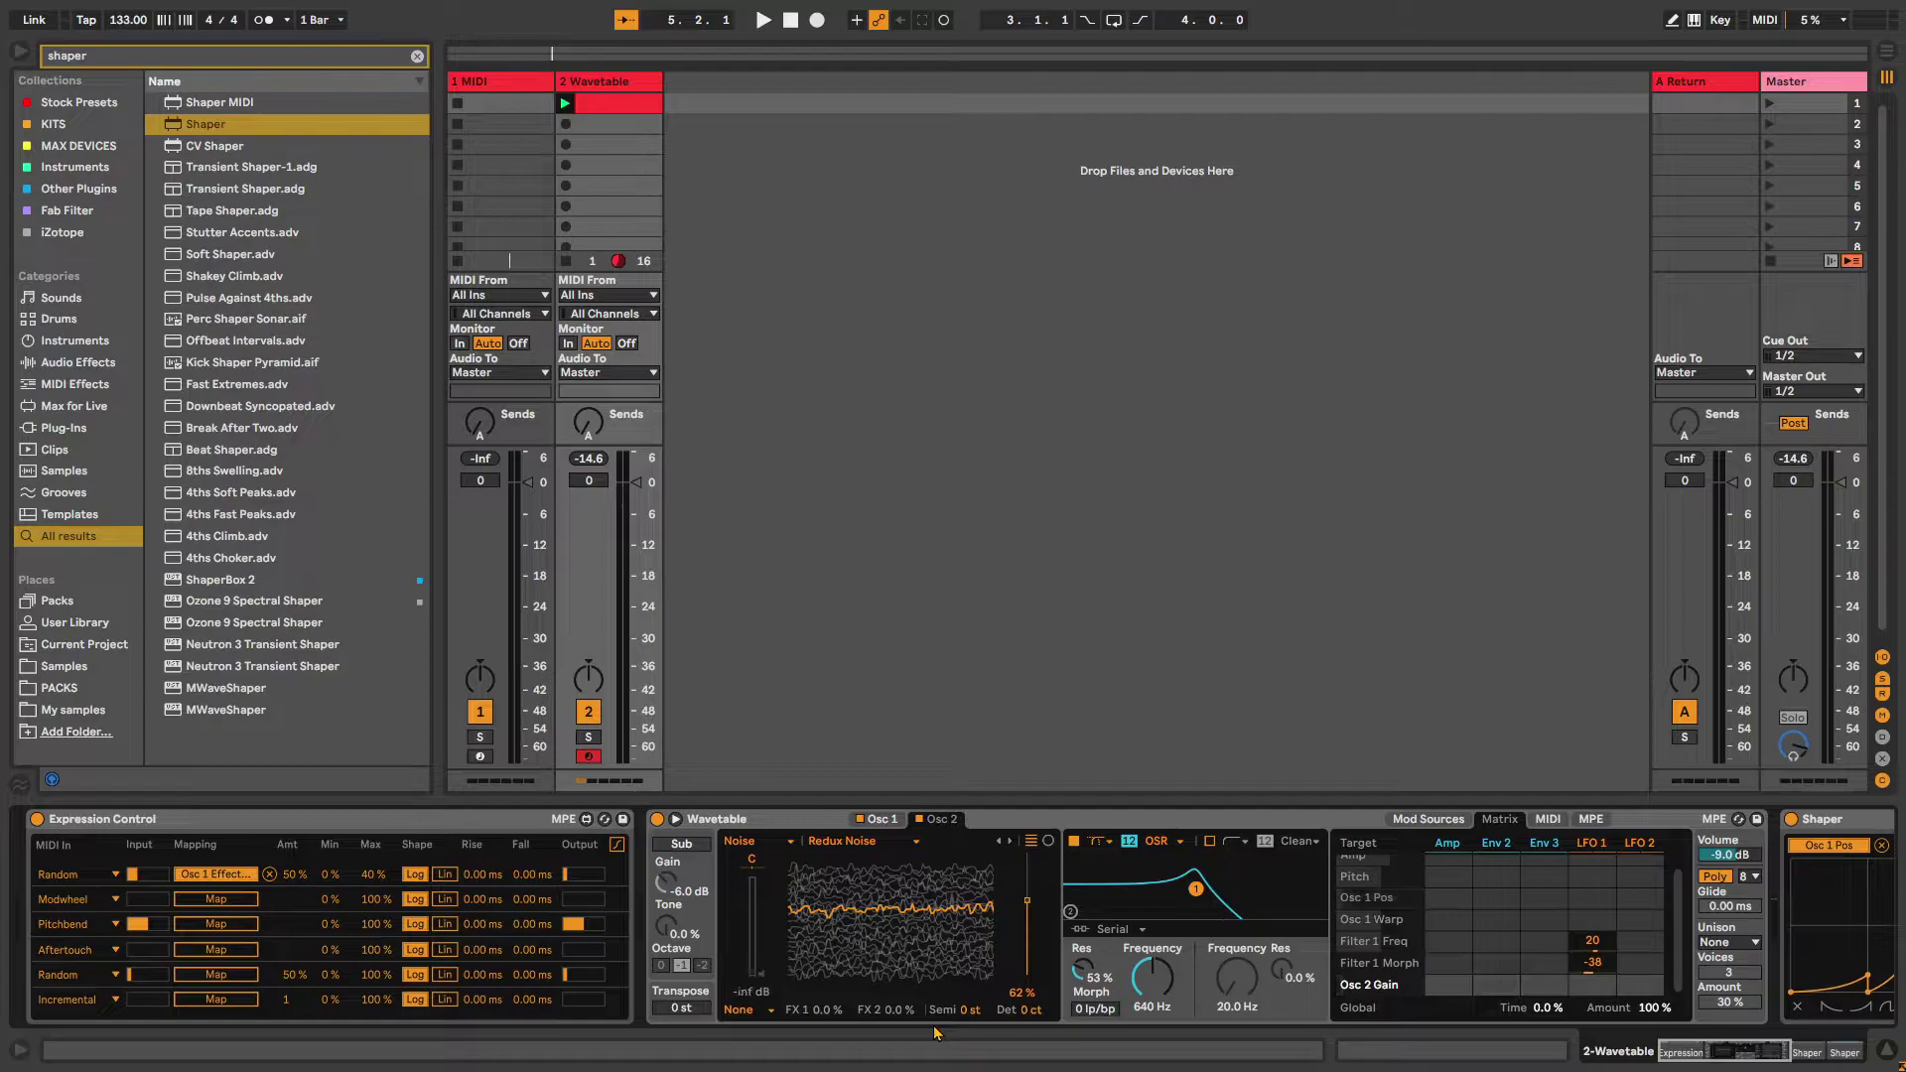
key(space)
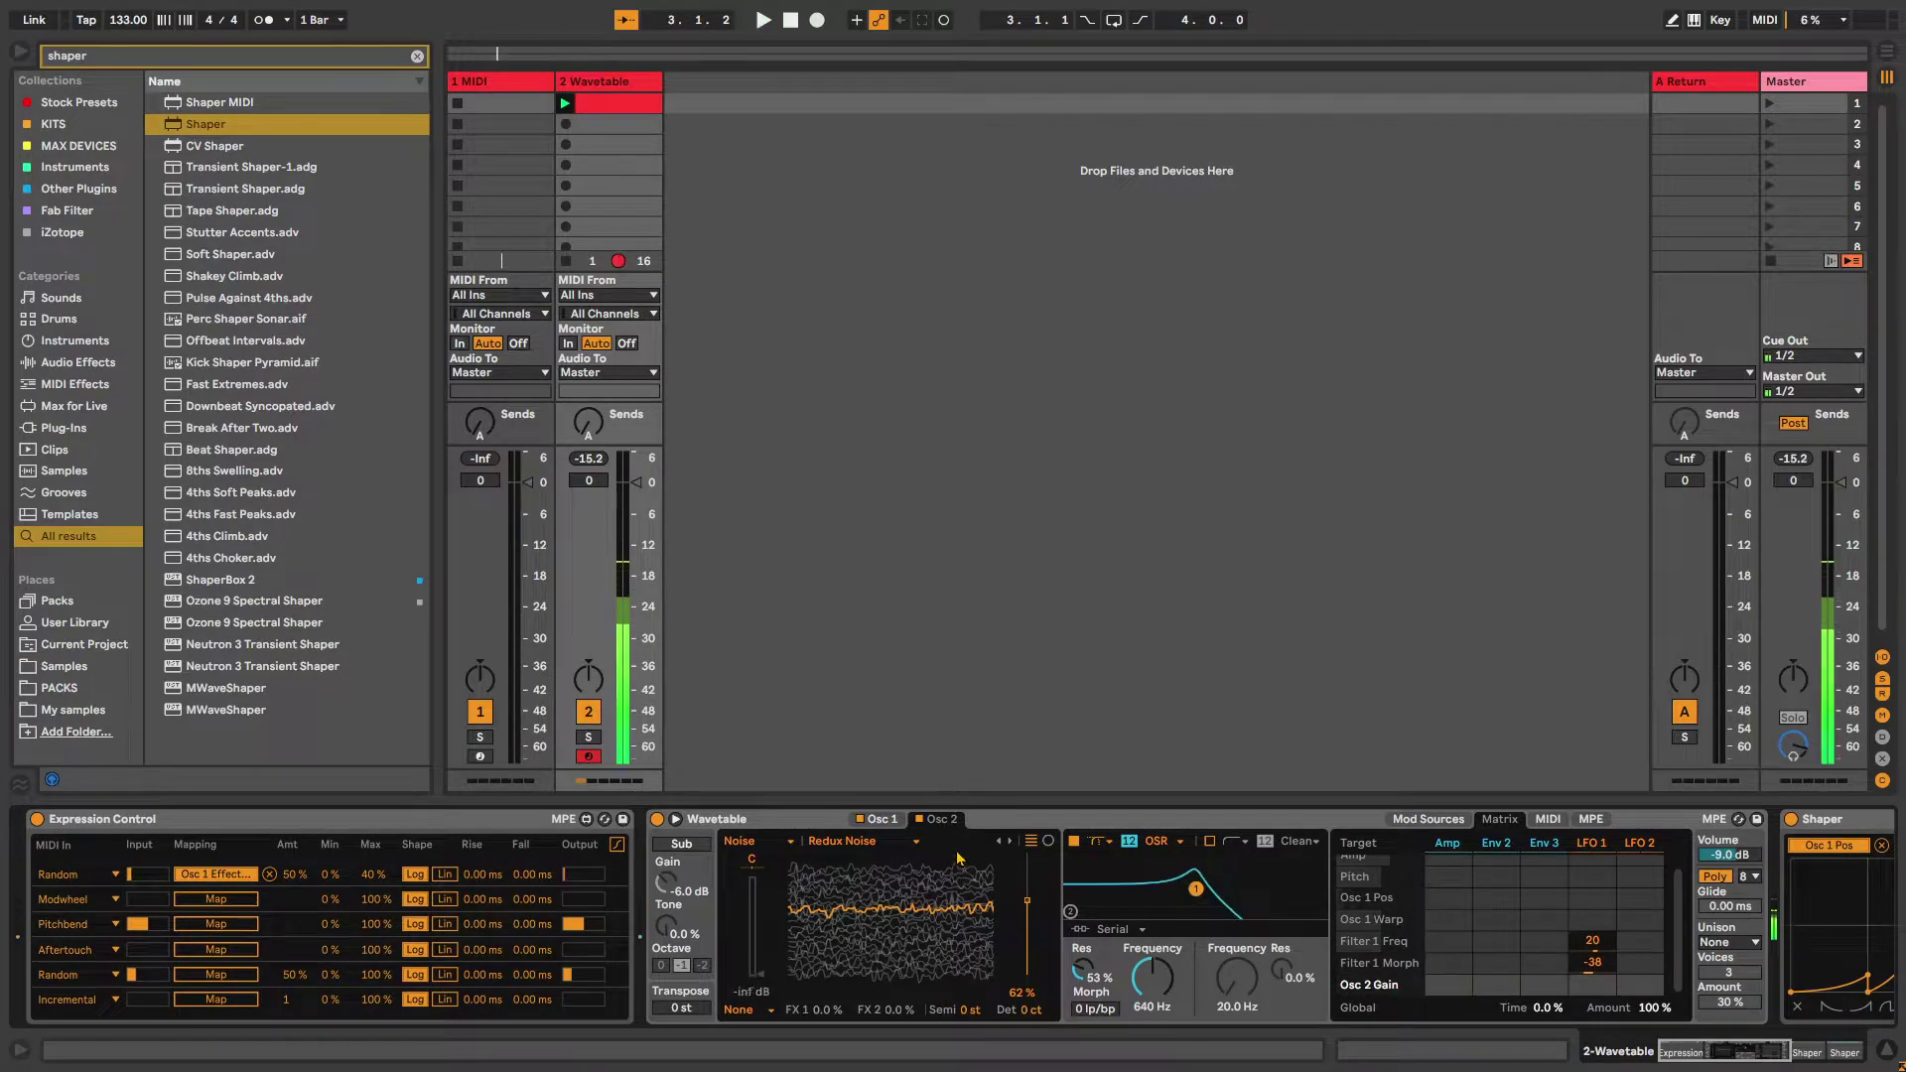
Set Wavetable's filter routing to Split and enable Filter 2 at 7.61 kHz with 33% resonance
click(1139, 930)
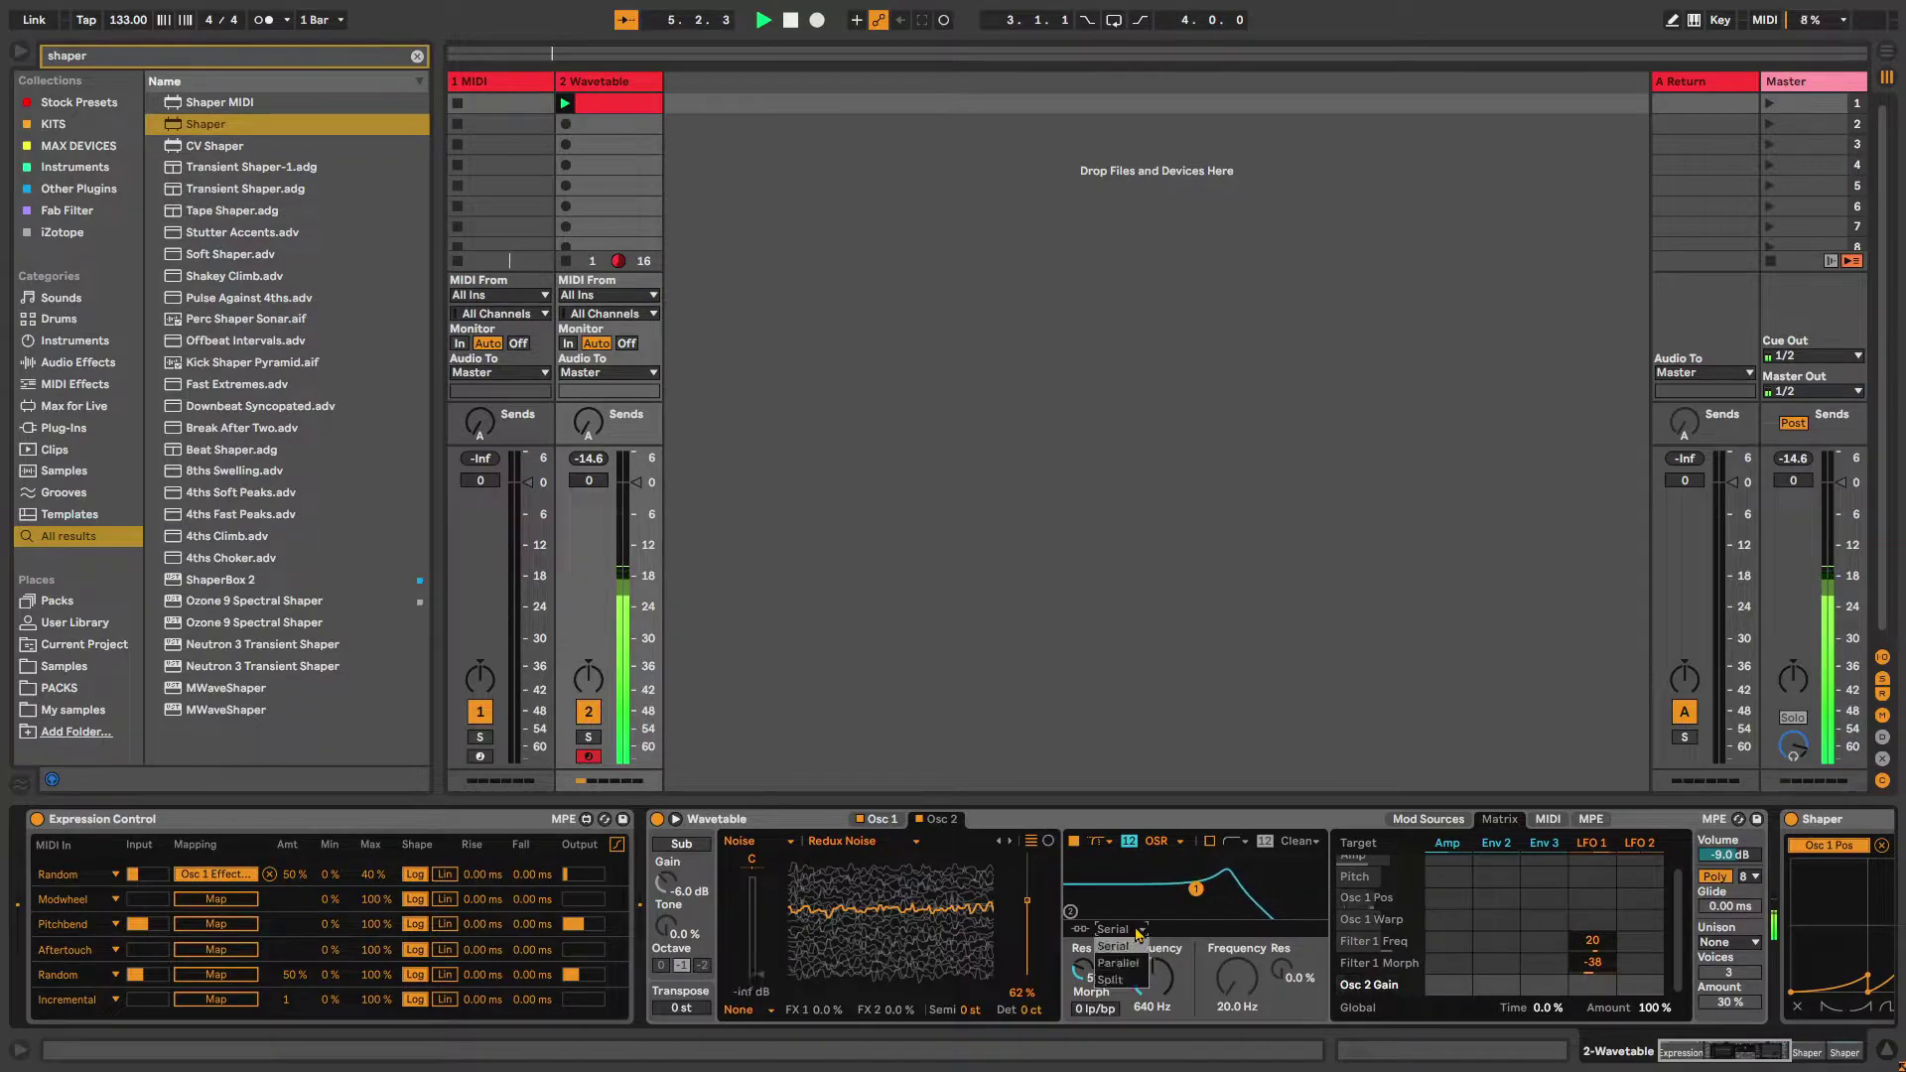
click(1122, 982)
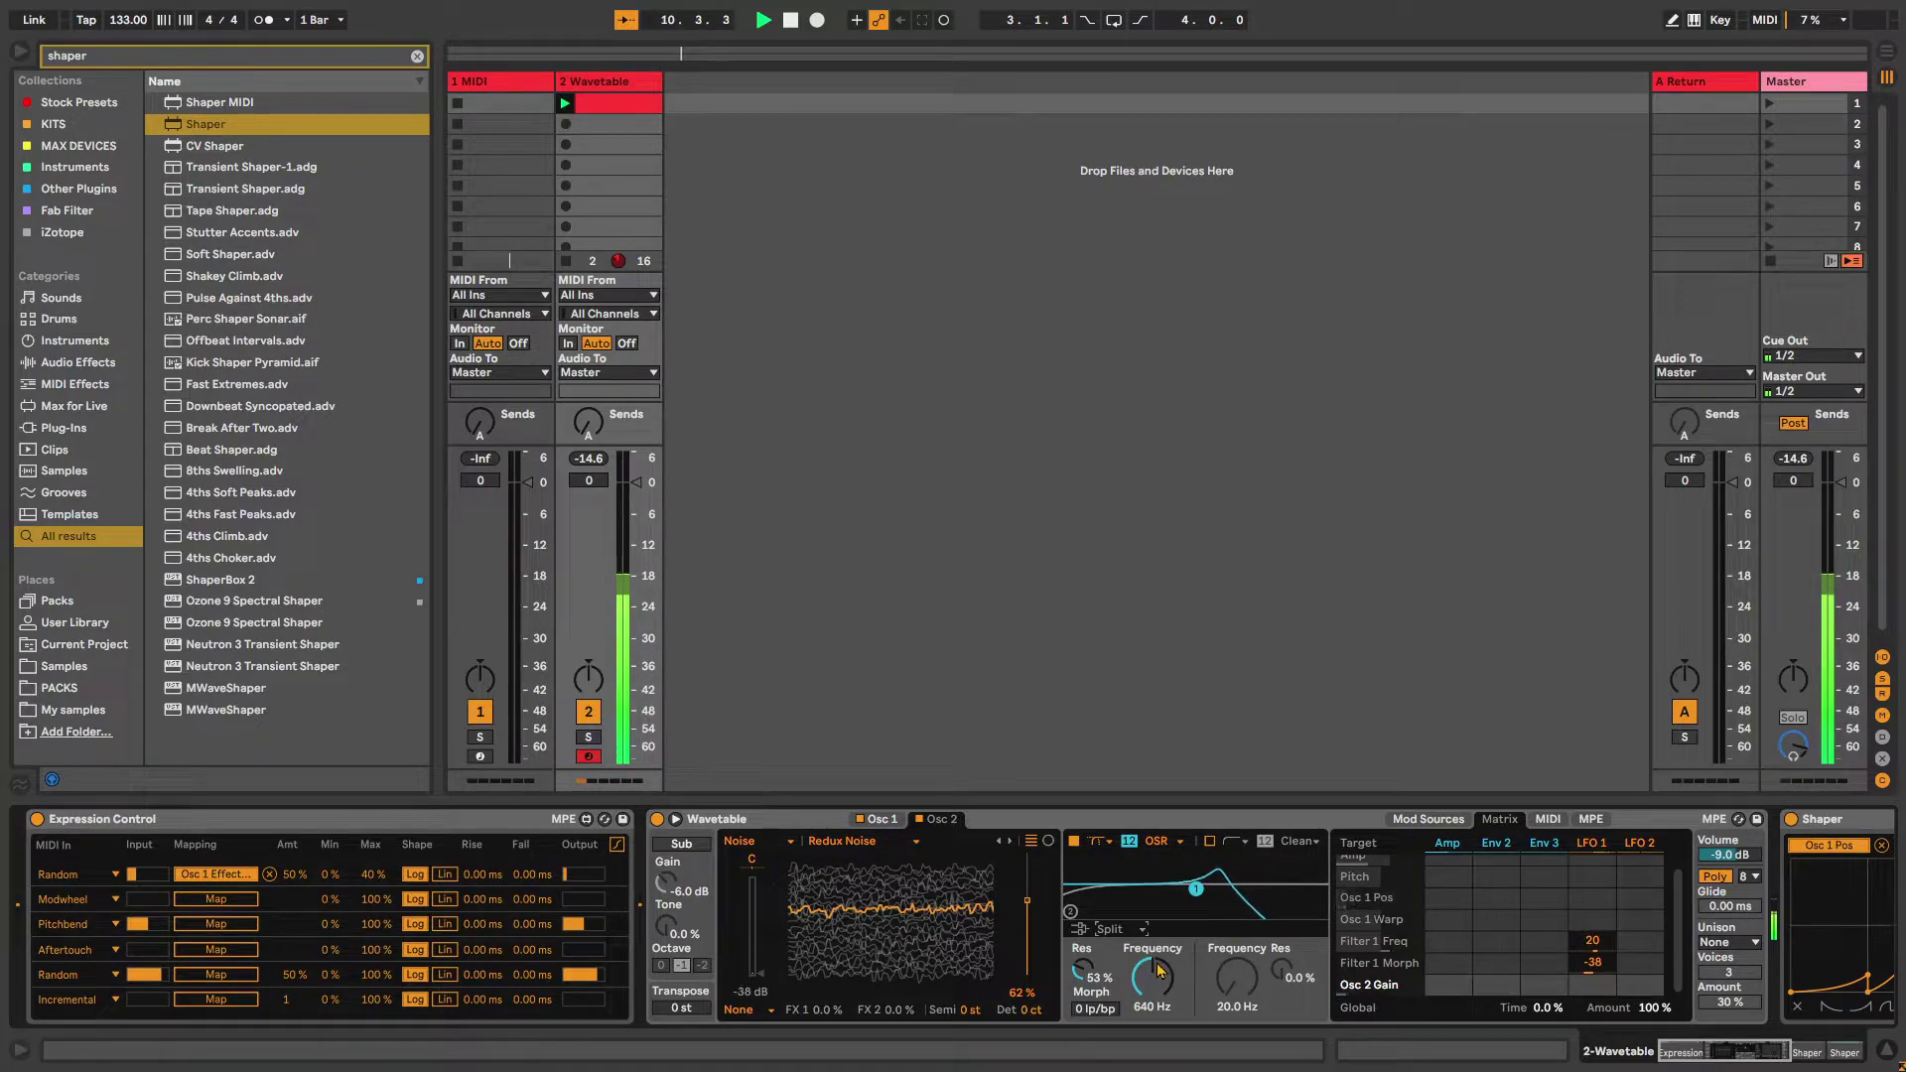
drag(1698, 1054, 1661, 1036)
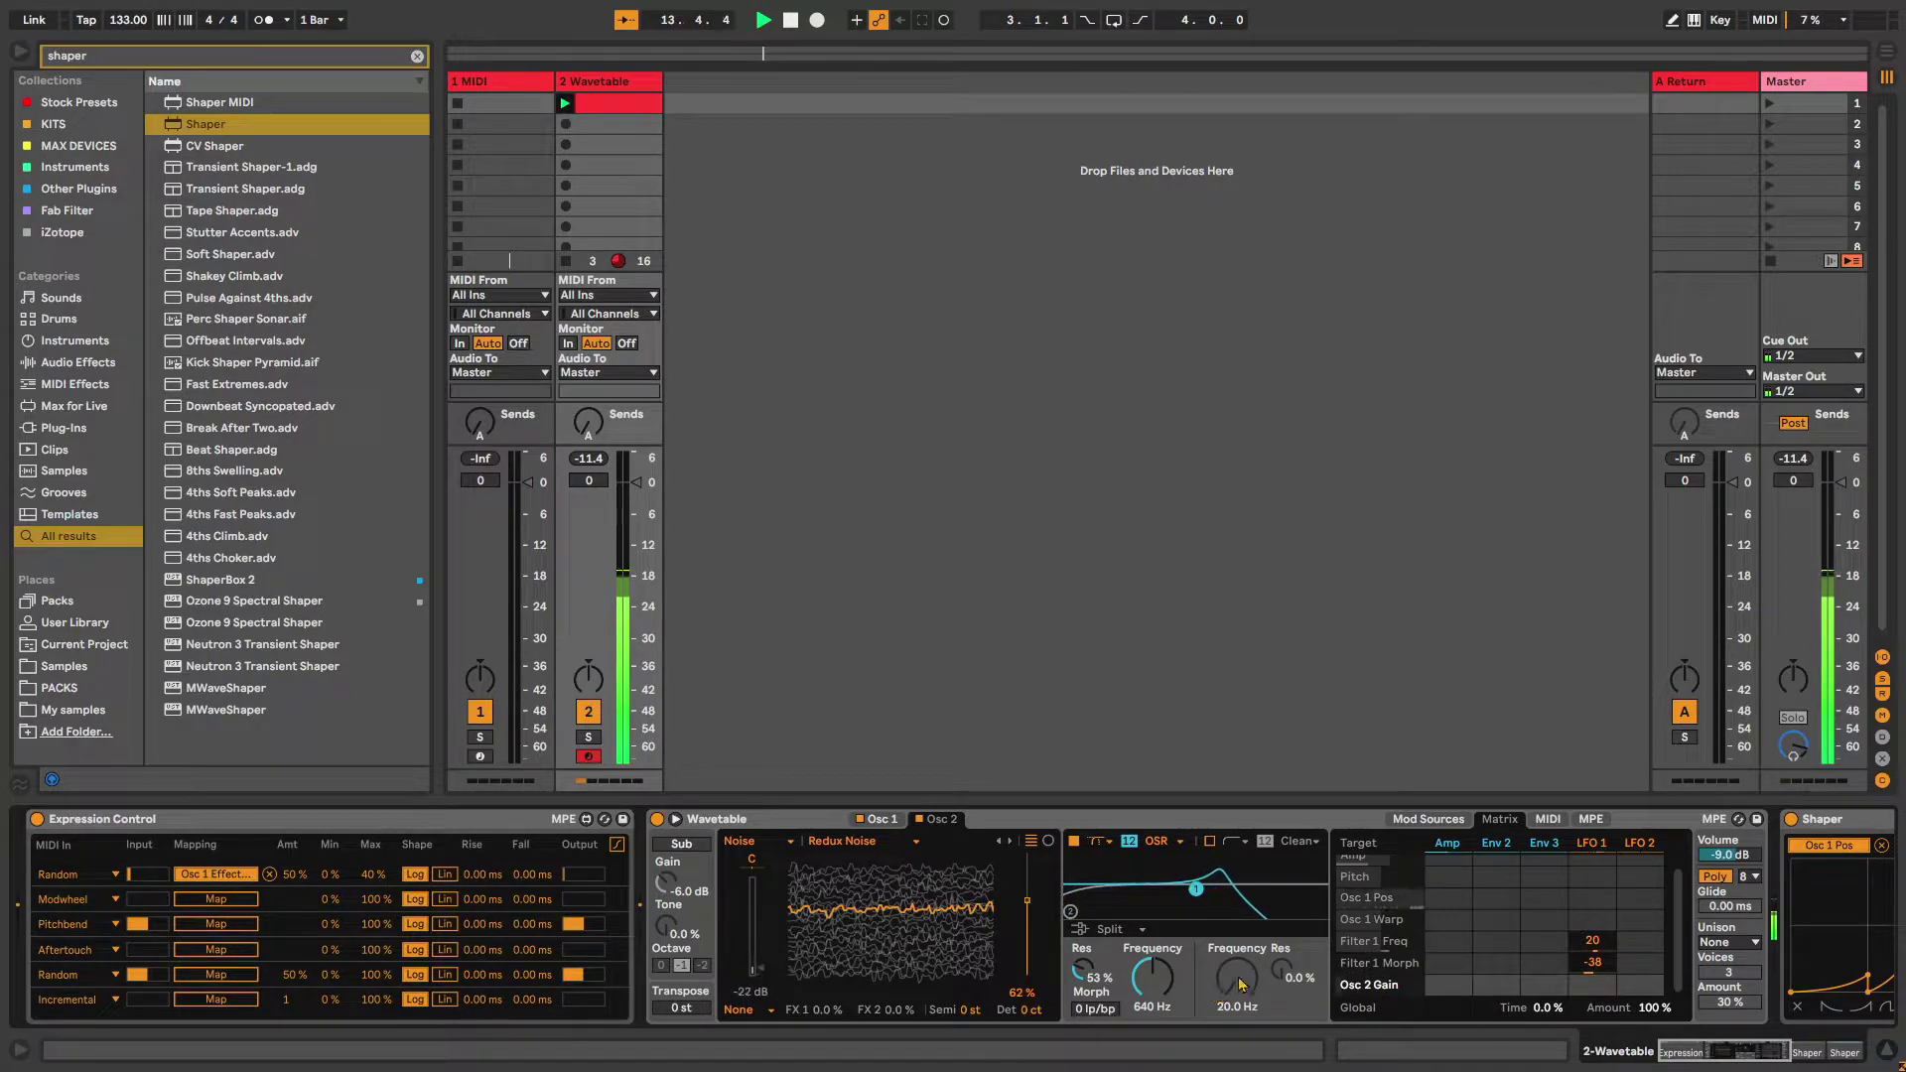
click(1209, 842)
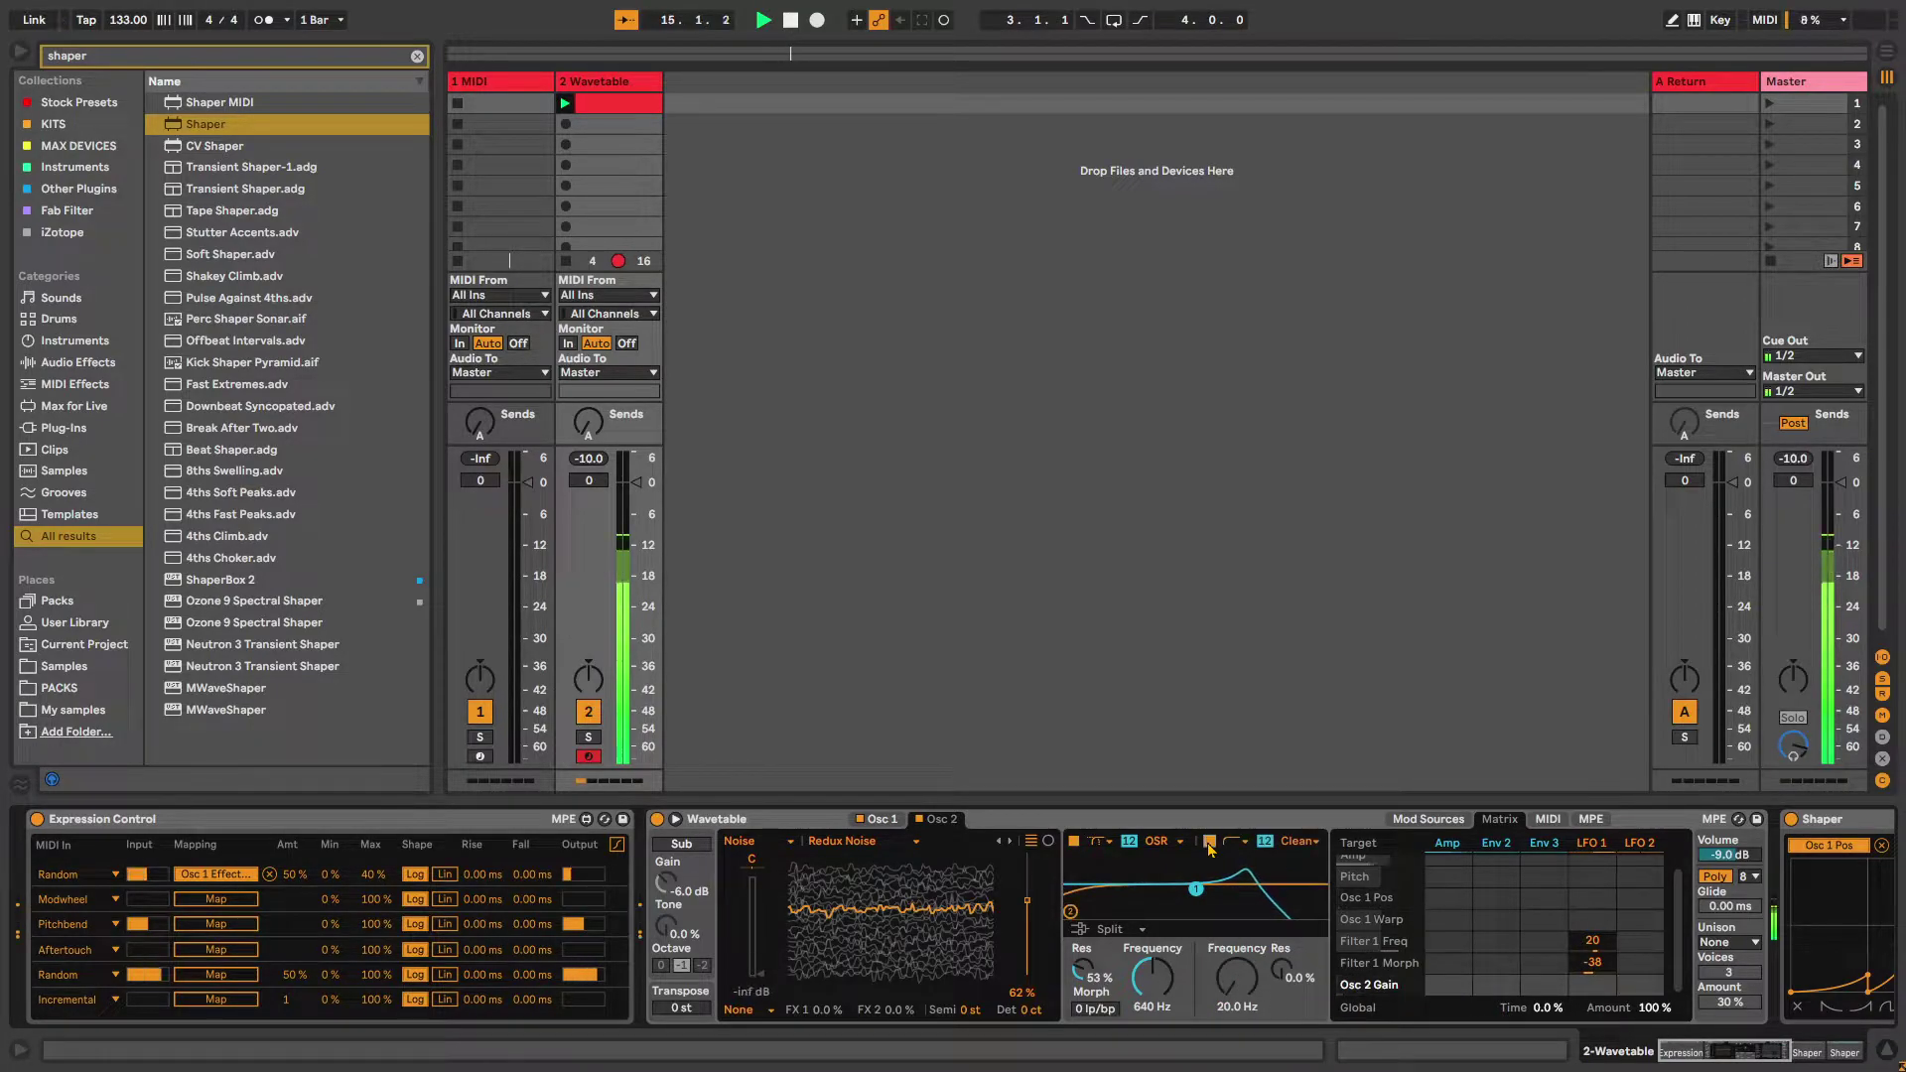
click(1232, 842)
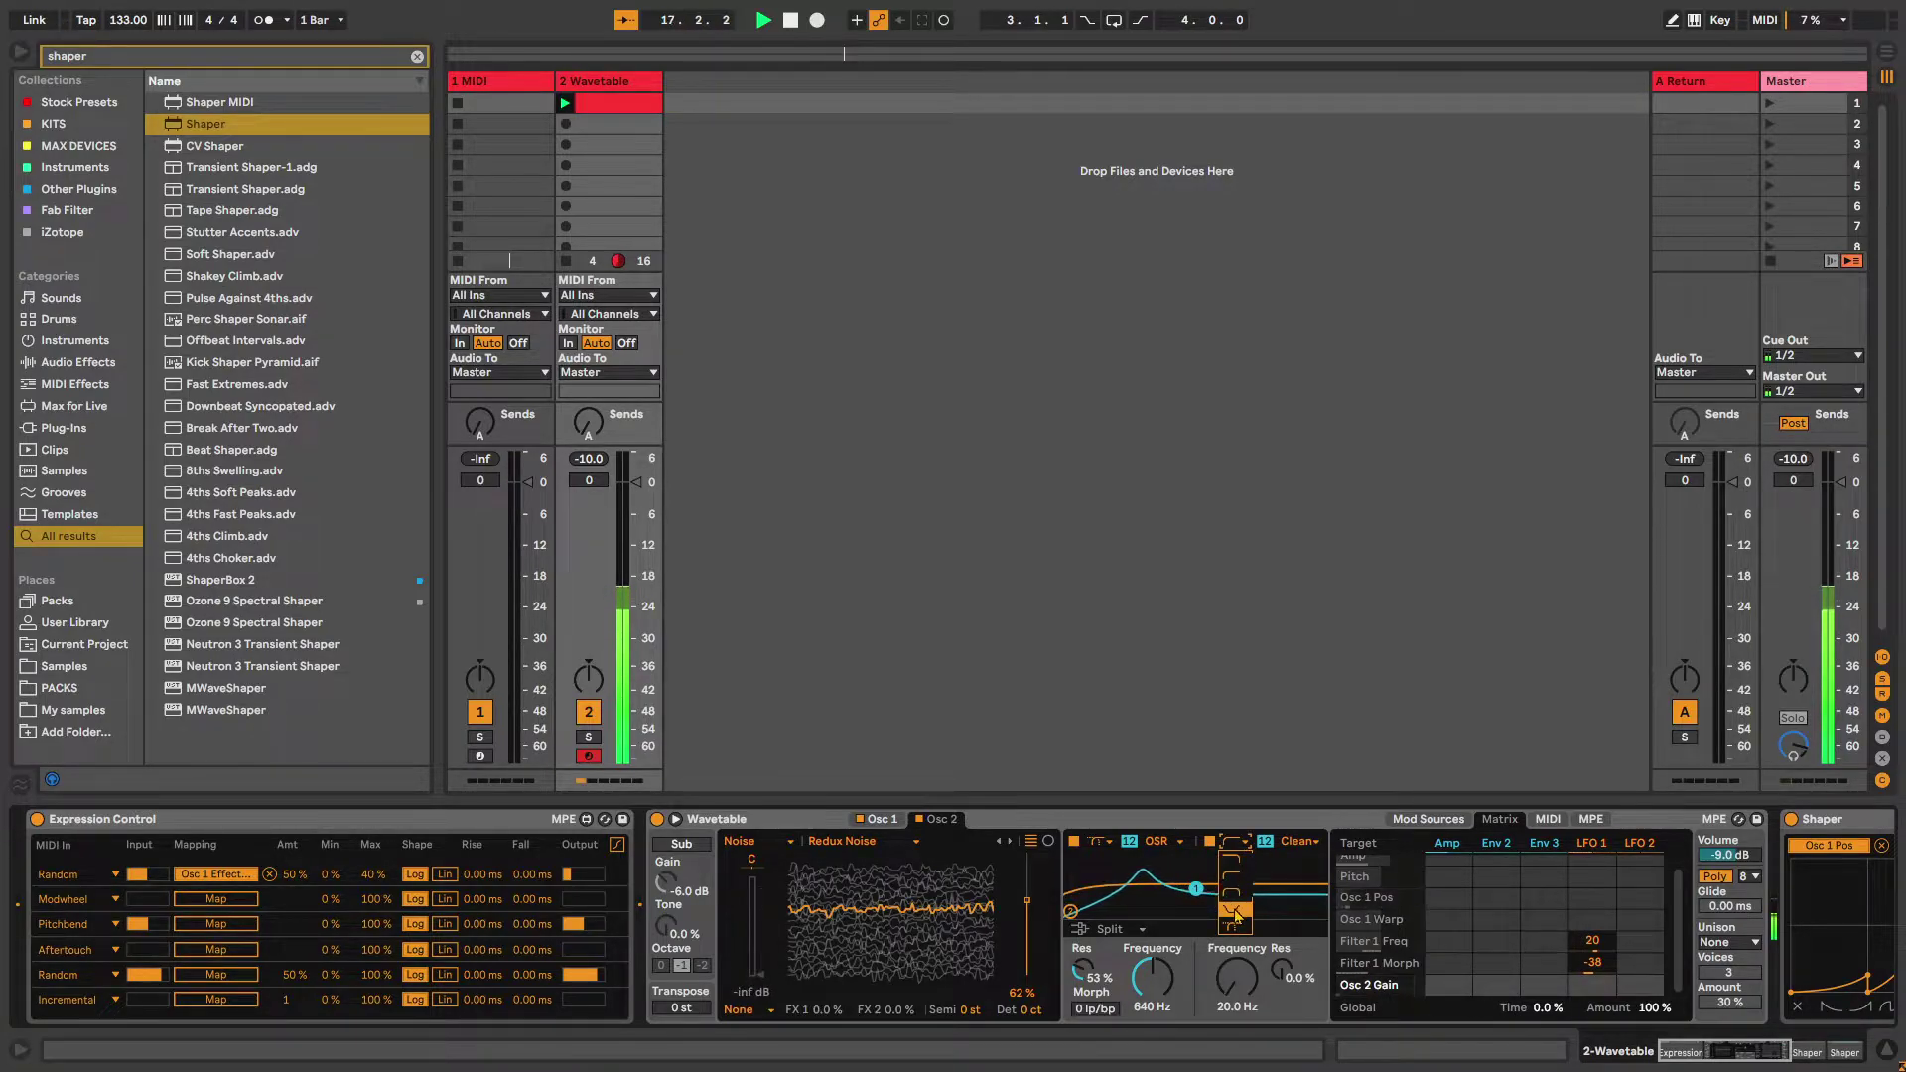
click(1242, 877)
drag(1236, 977, 1237, 905)
drag(1281, 970, 1236, 998)
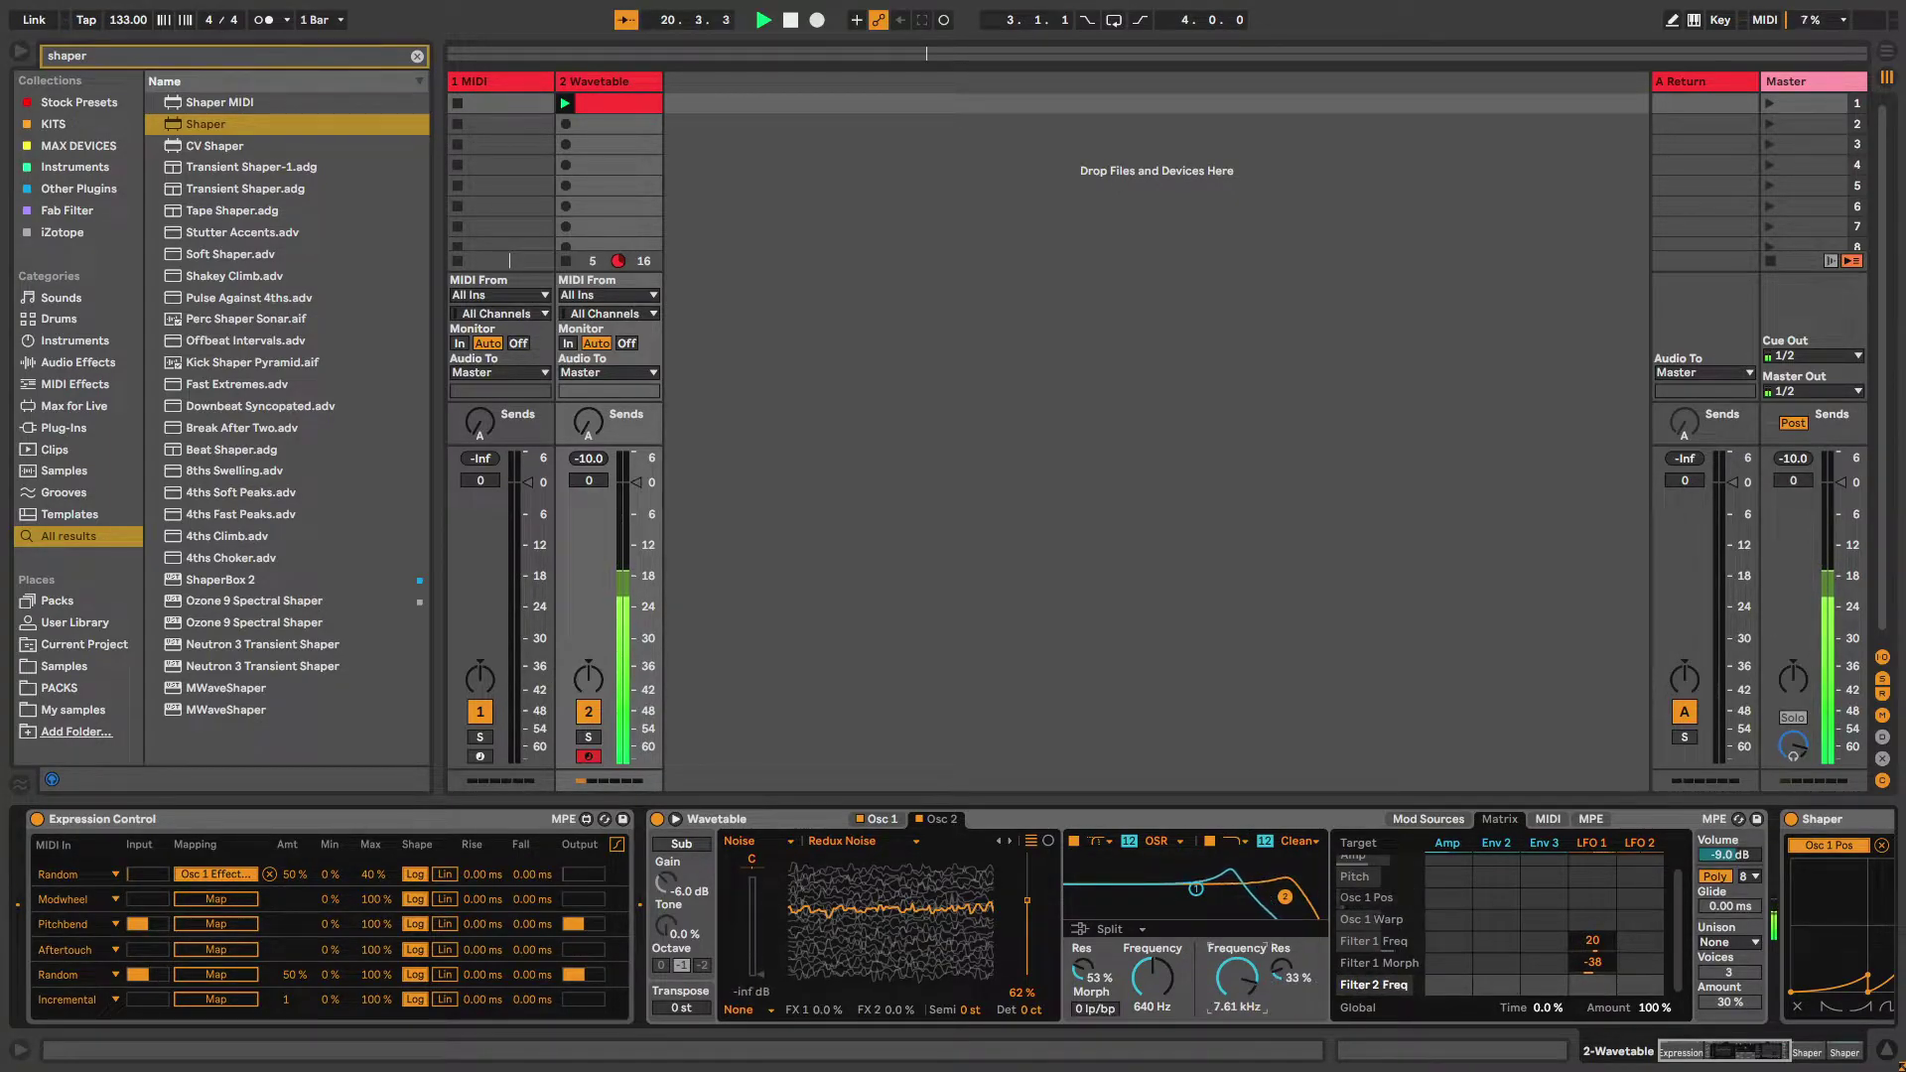
Raise Filter 2's resonance to 87%
drag(1725, 1050, 1771, 1051)
drag(640, 991, 640, 884)
mouse_move(1732, 1051)
mouse_down()
mouse_move(1655, 1048)
mouse_move(1750, 1050)
mouse_up()
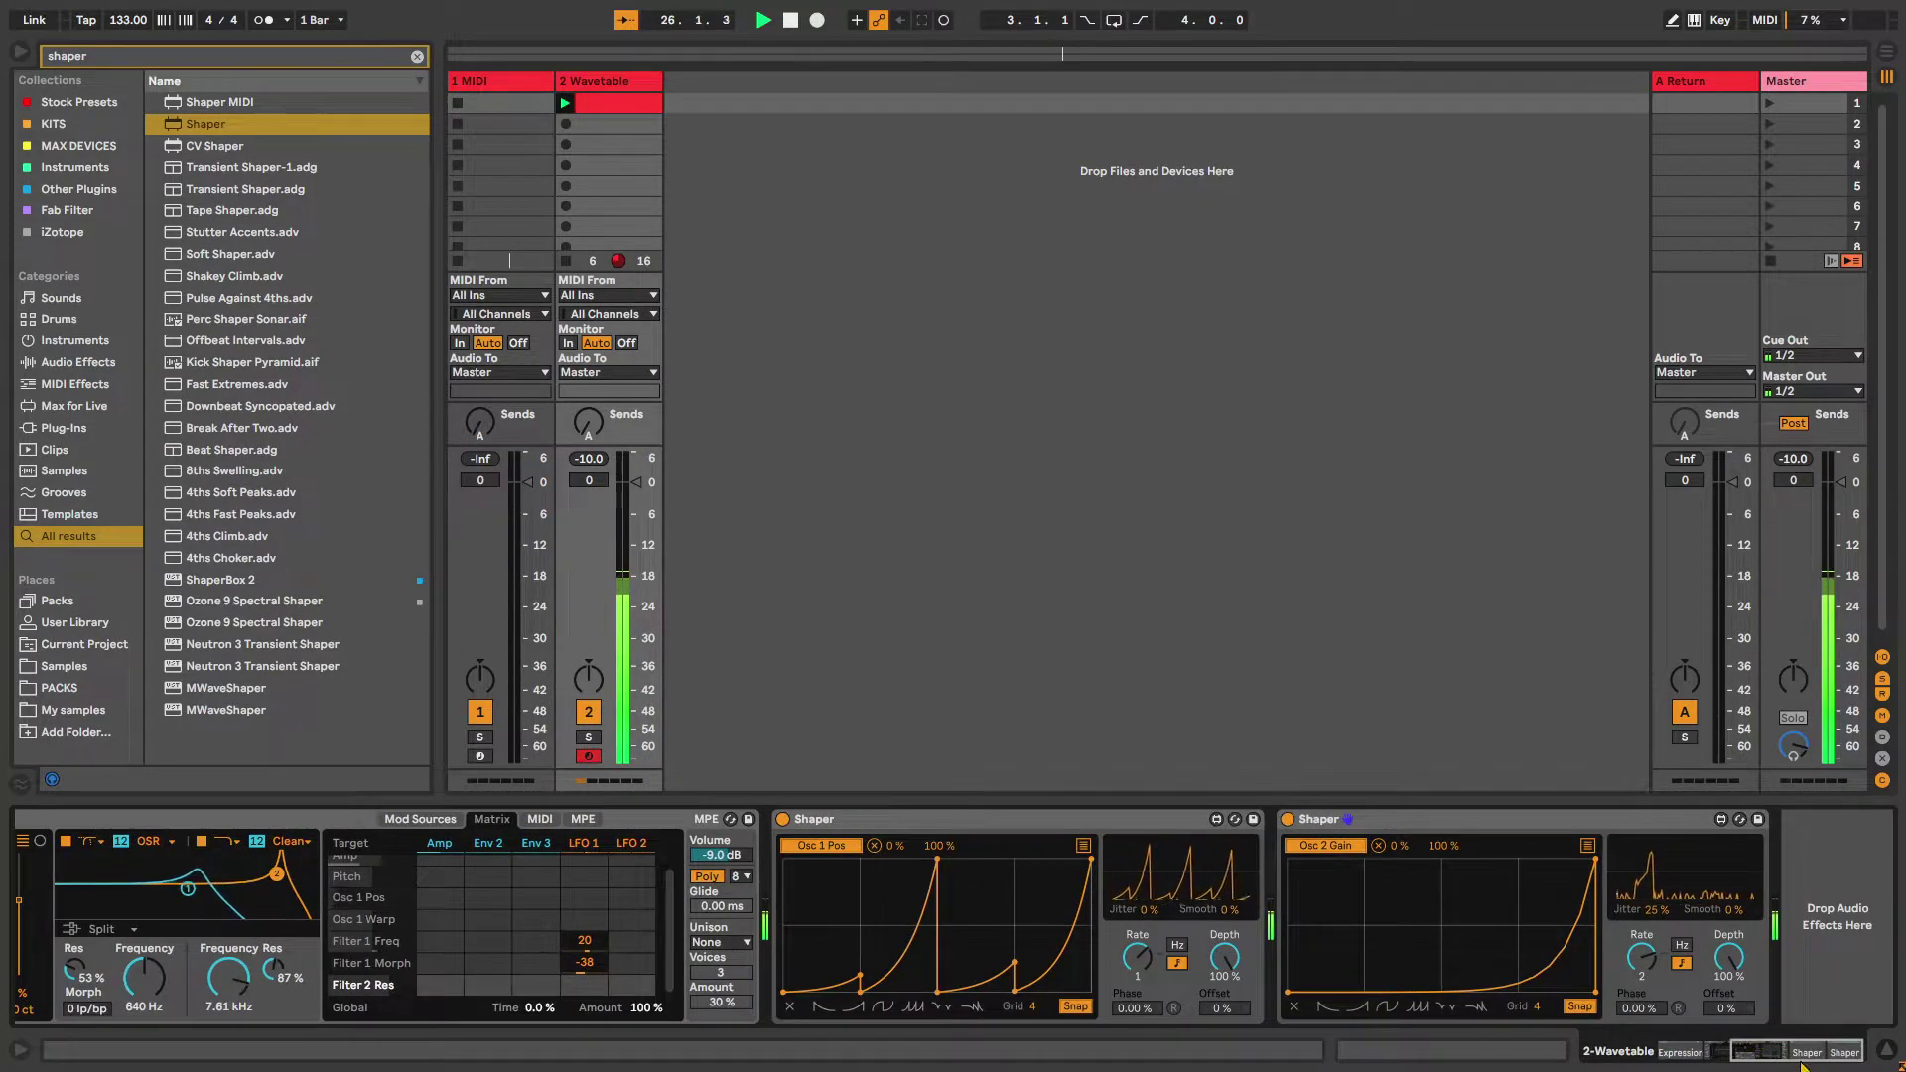
drag(1750, 1051, 1674, 1036)
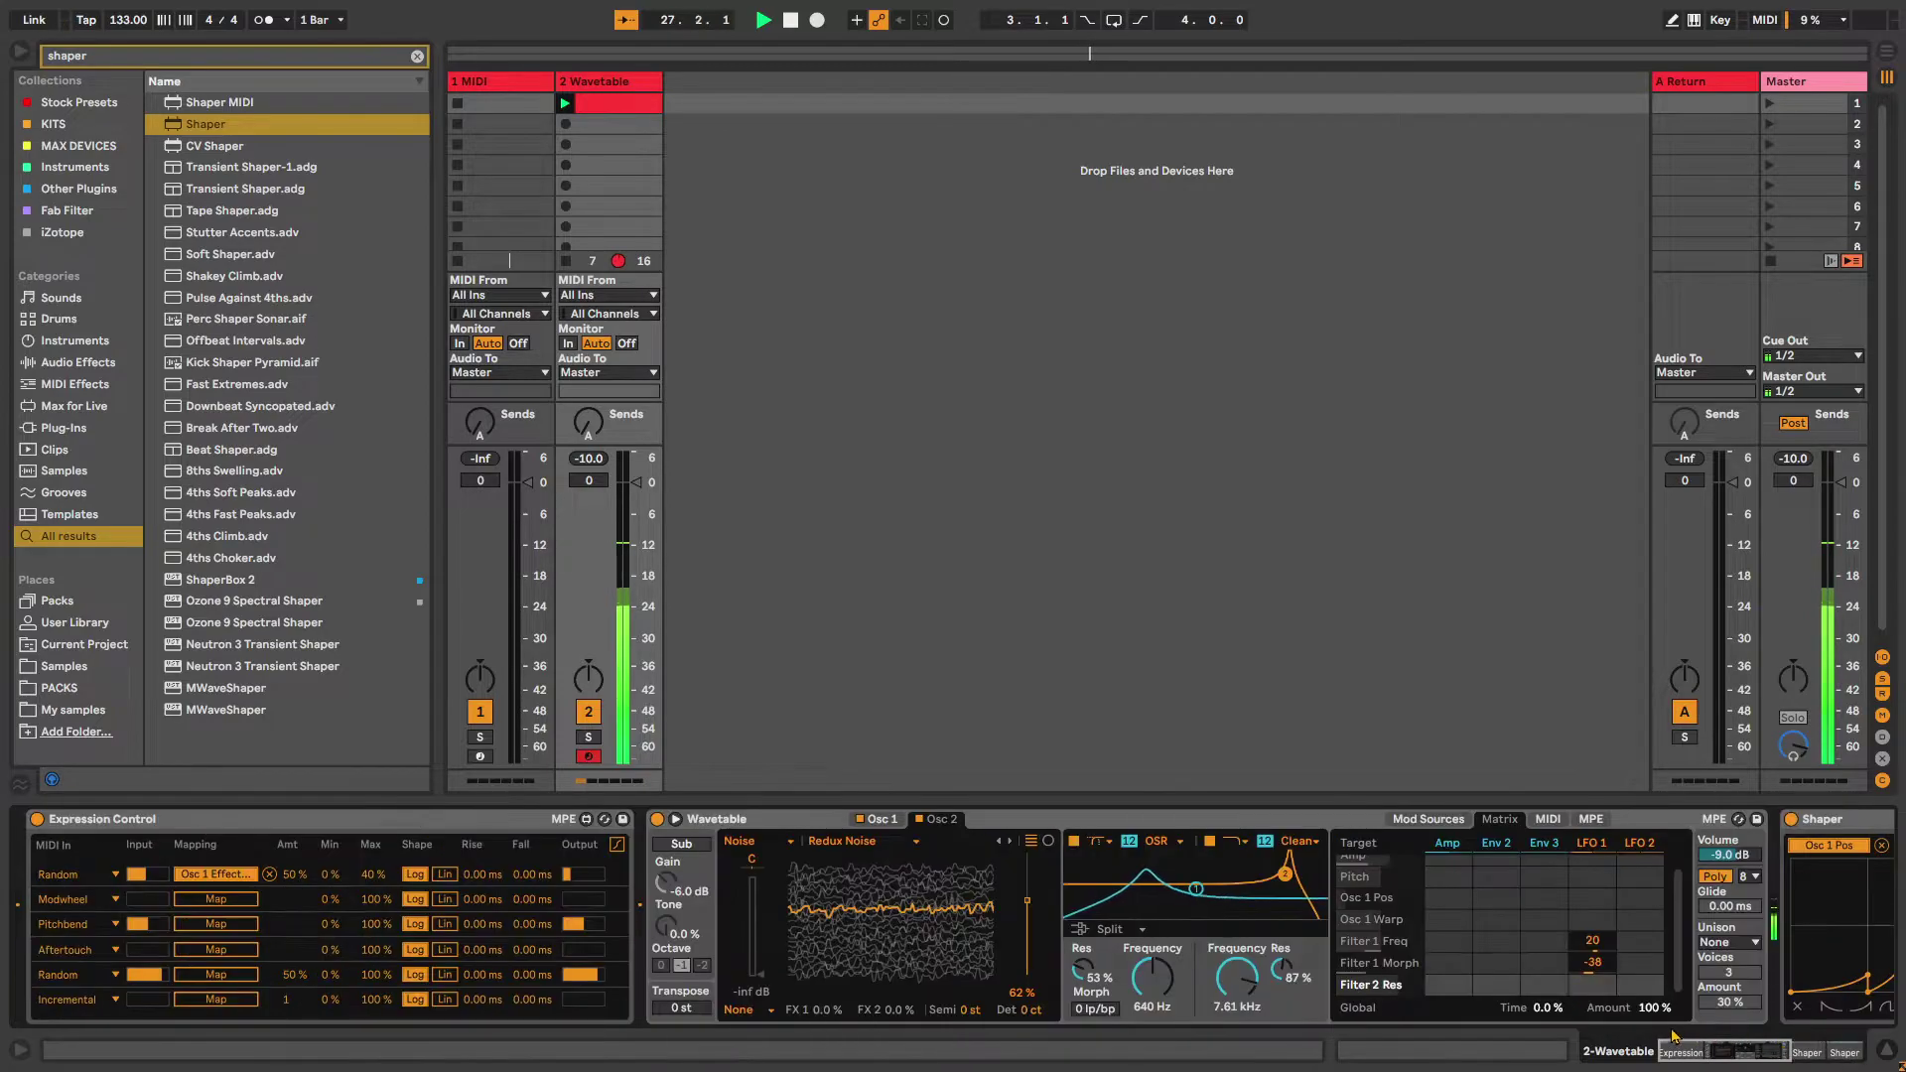
Switch Wavetable to Mono and apply Shimmer unison with a 16% amount
click(1718, 879)
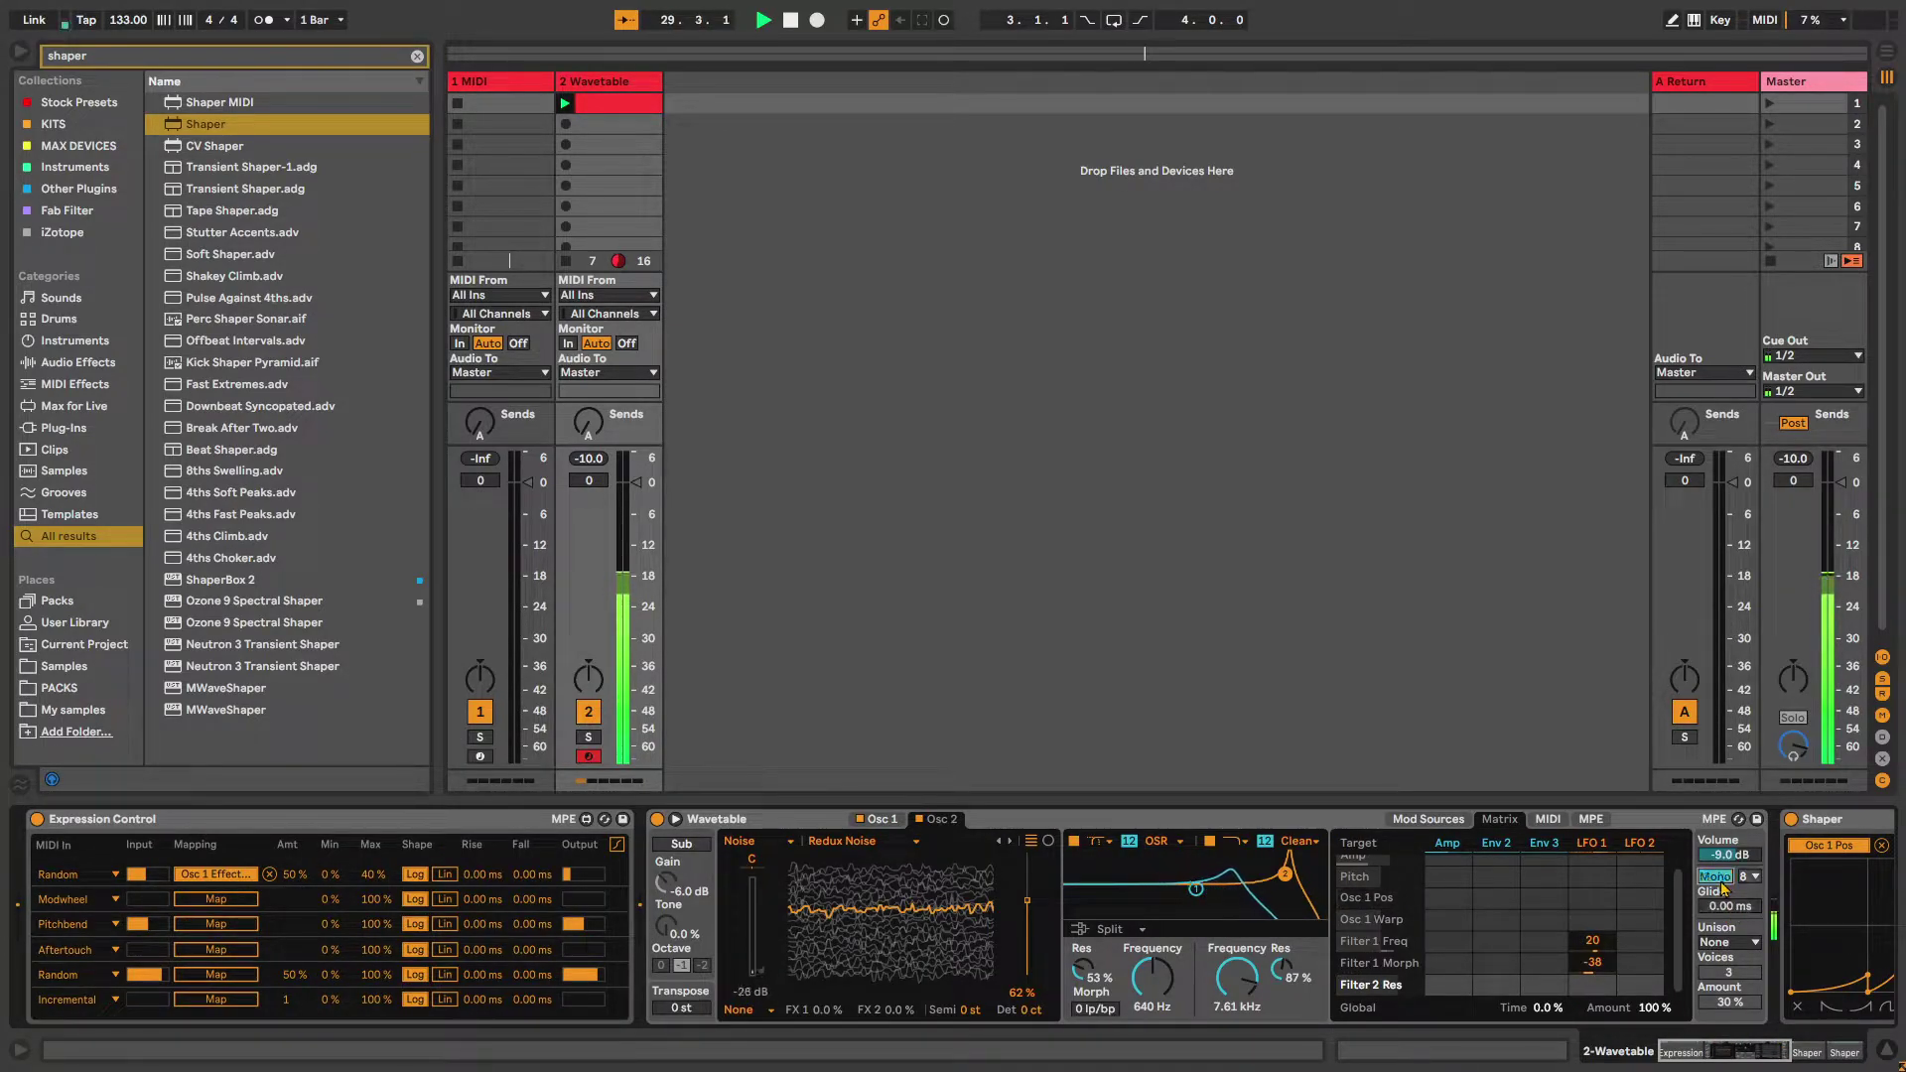
click(1743, 937)
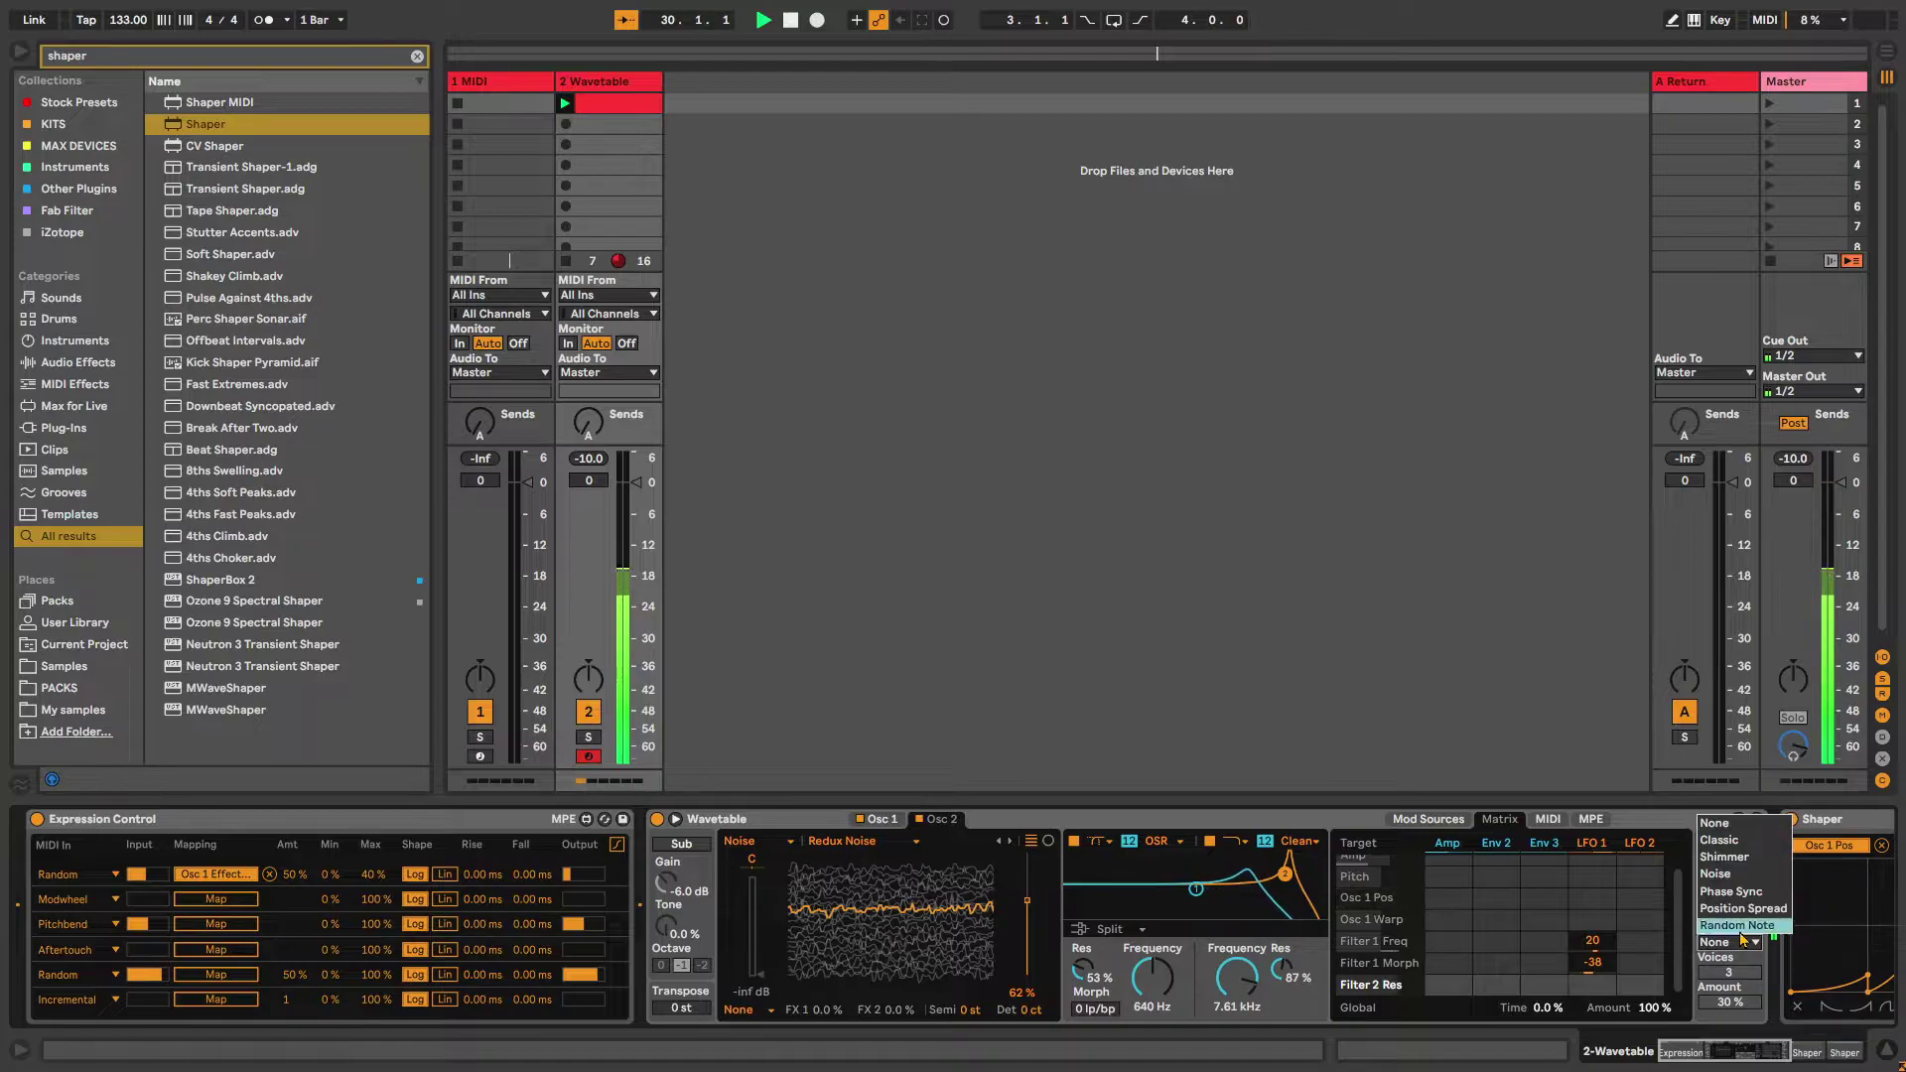
click(1736, 873)
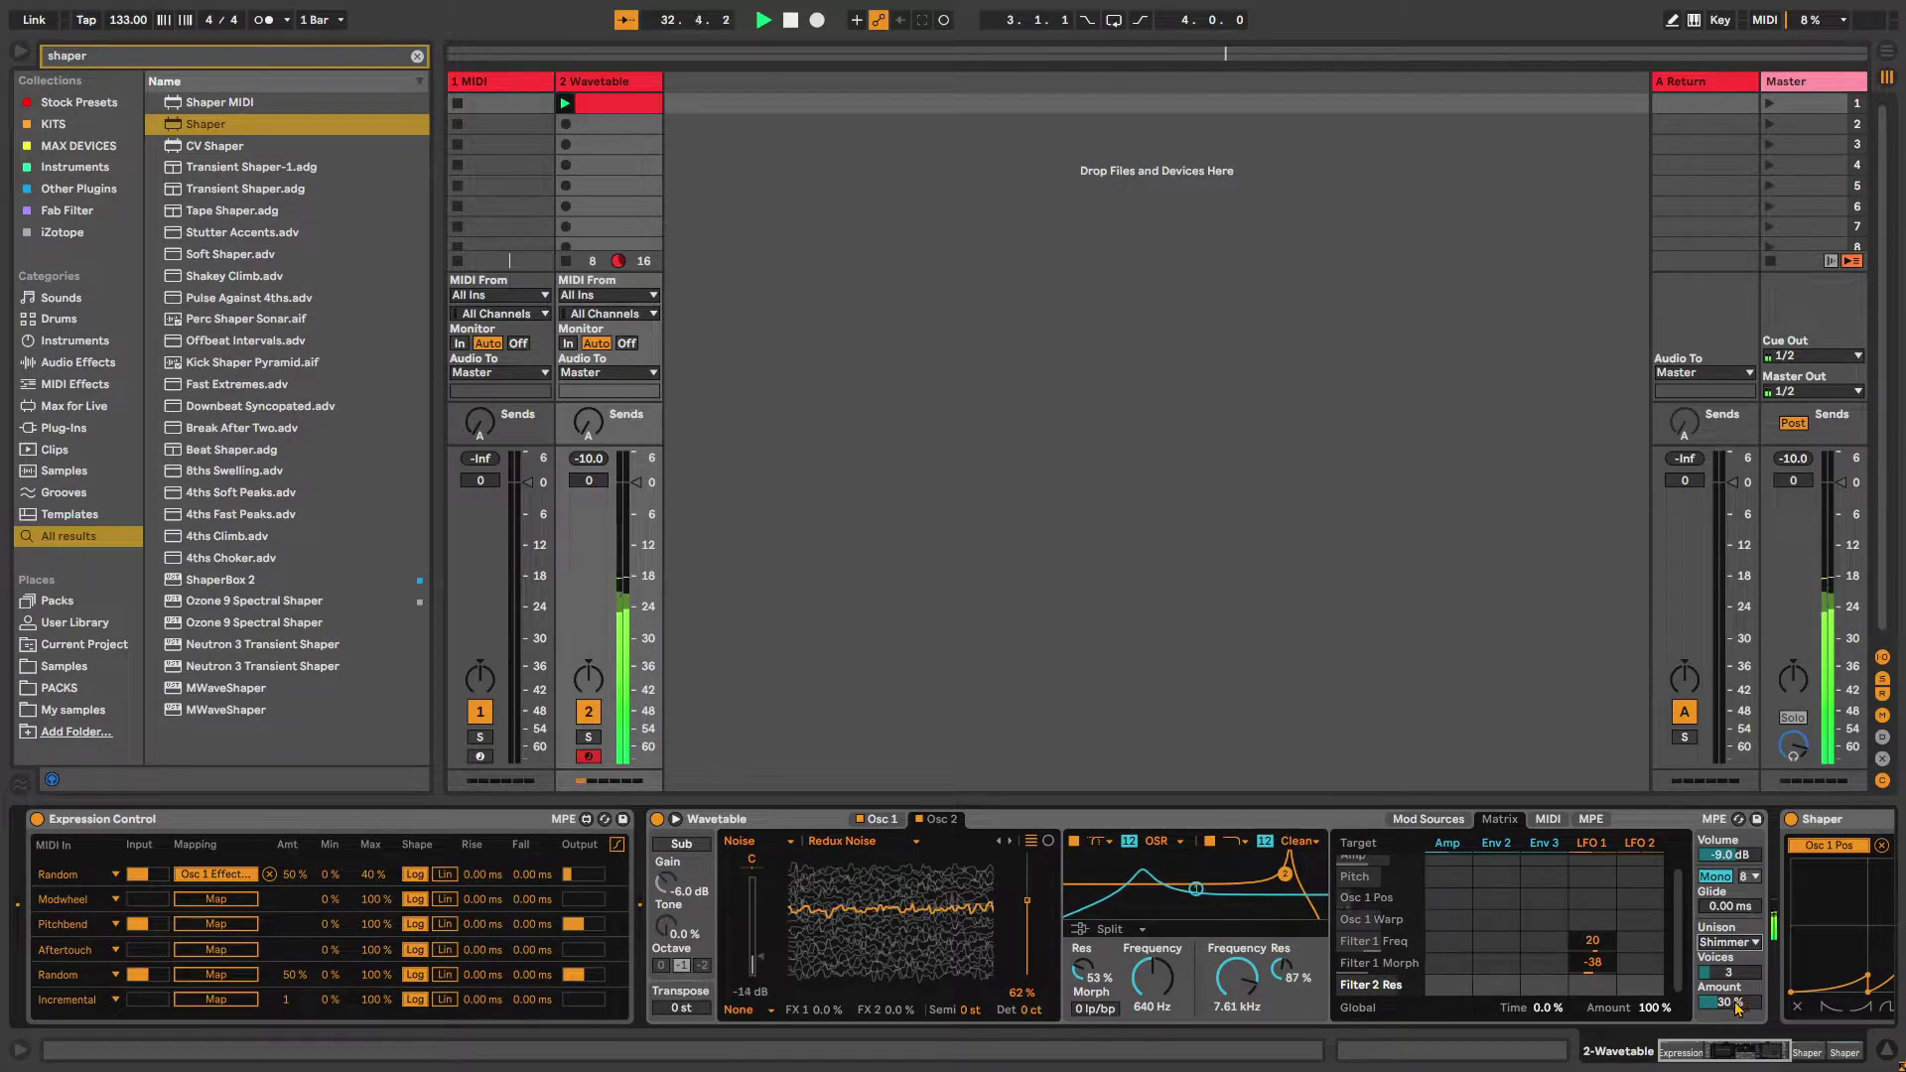
drag(1736, 1005, 1812, 1045)
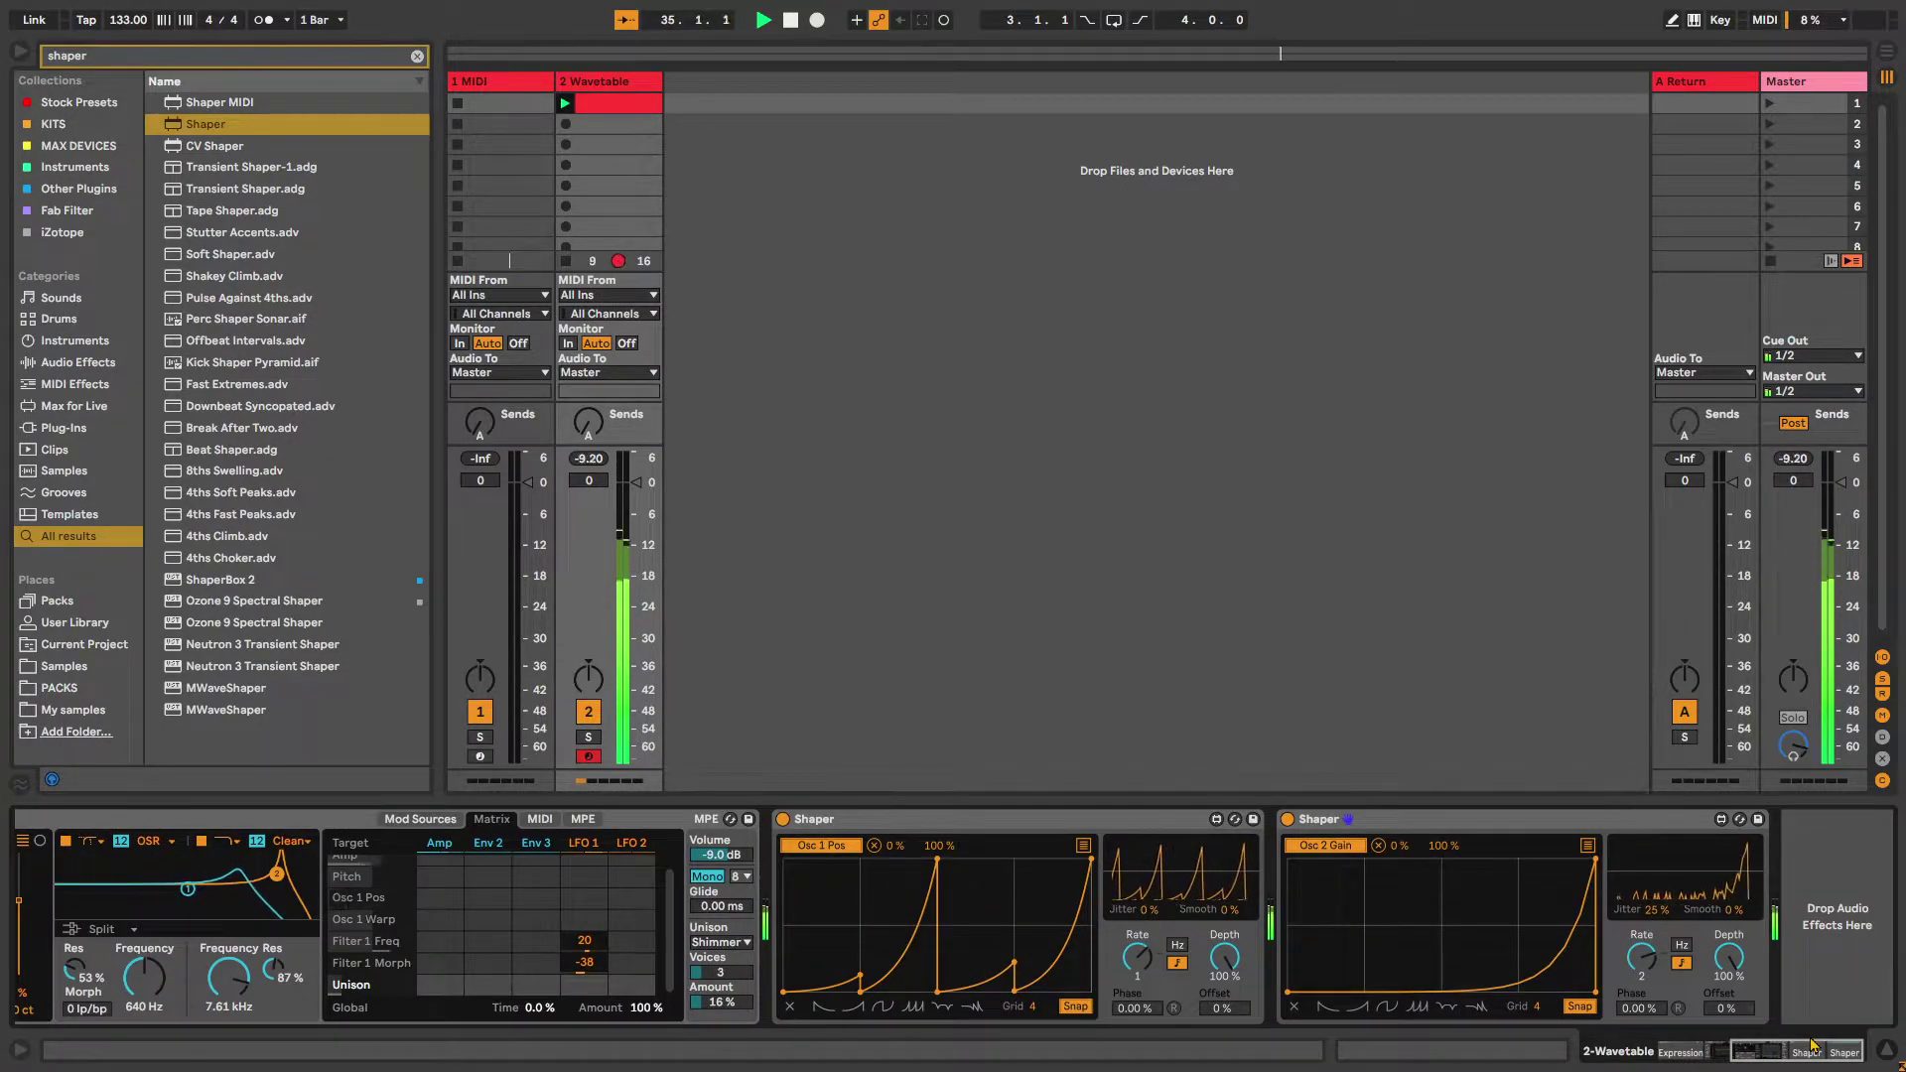
Search the browser for "echo" and add the Echo effect at the end of the Wavetable track's device chain
key(ctrl+f)
text(echo)
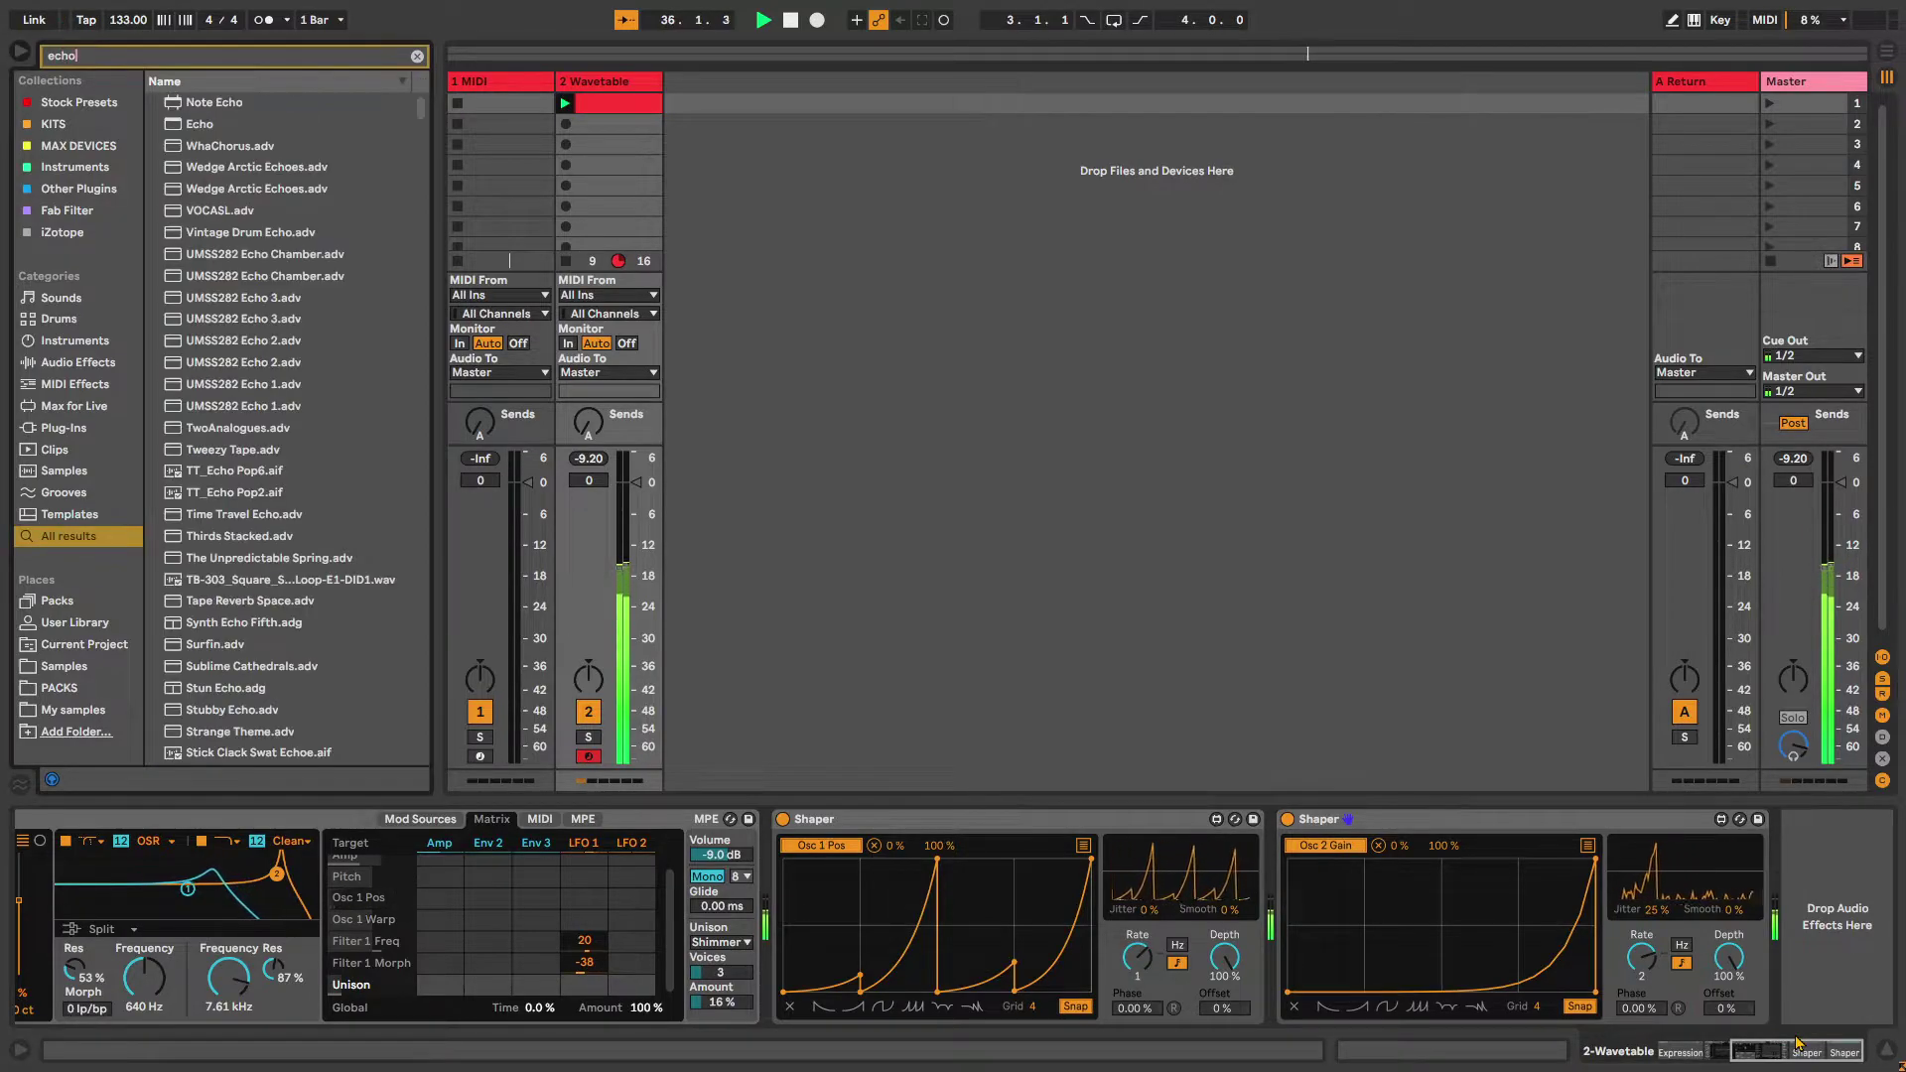
click(189, 126)
drag(188, 126, 1298, 832)
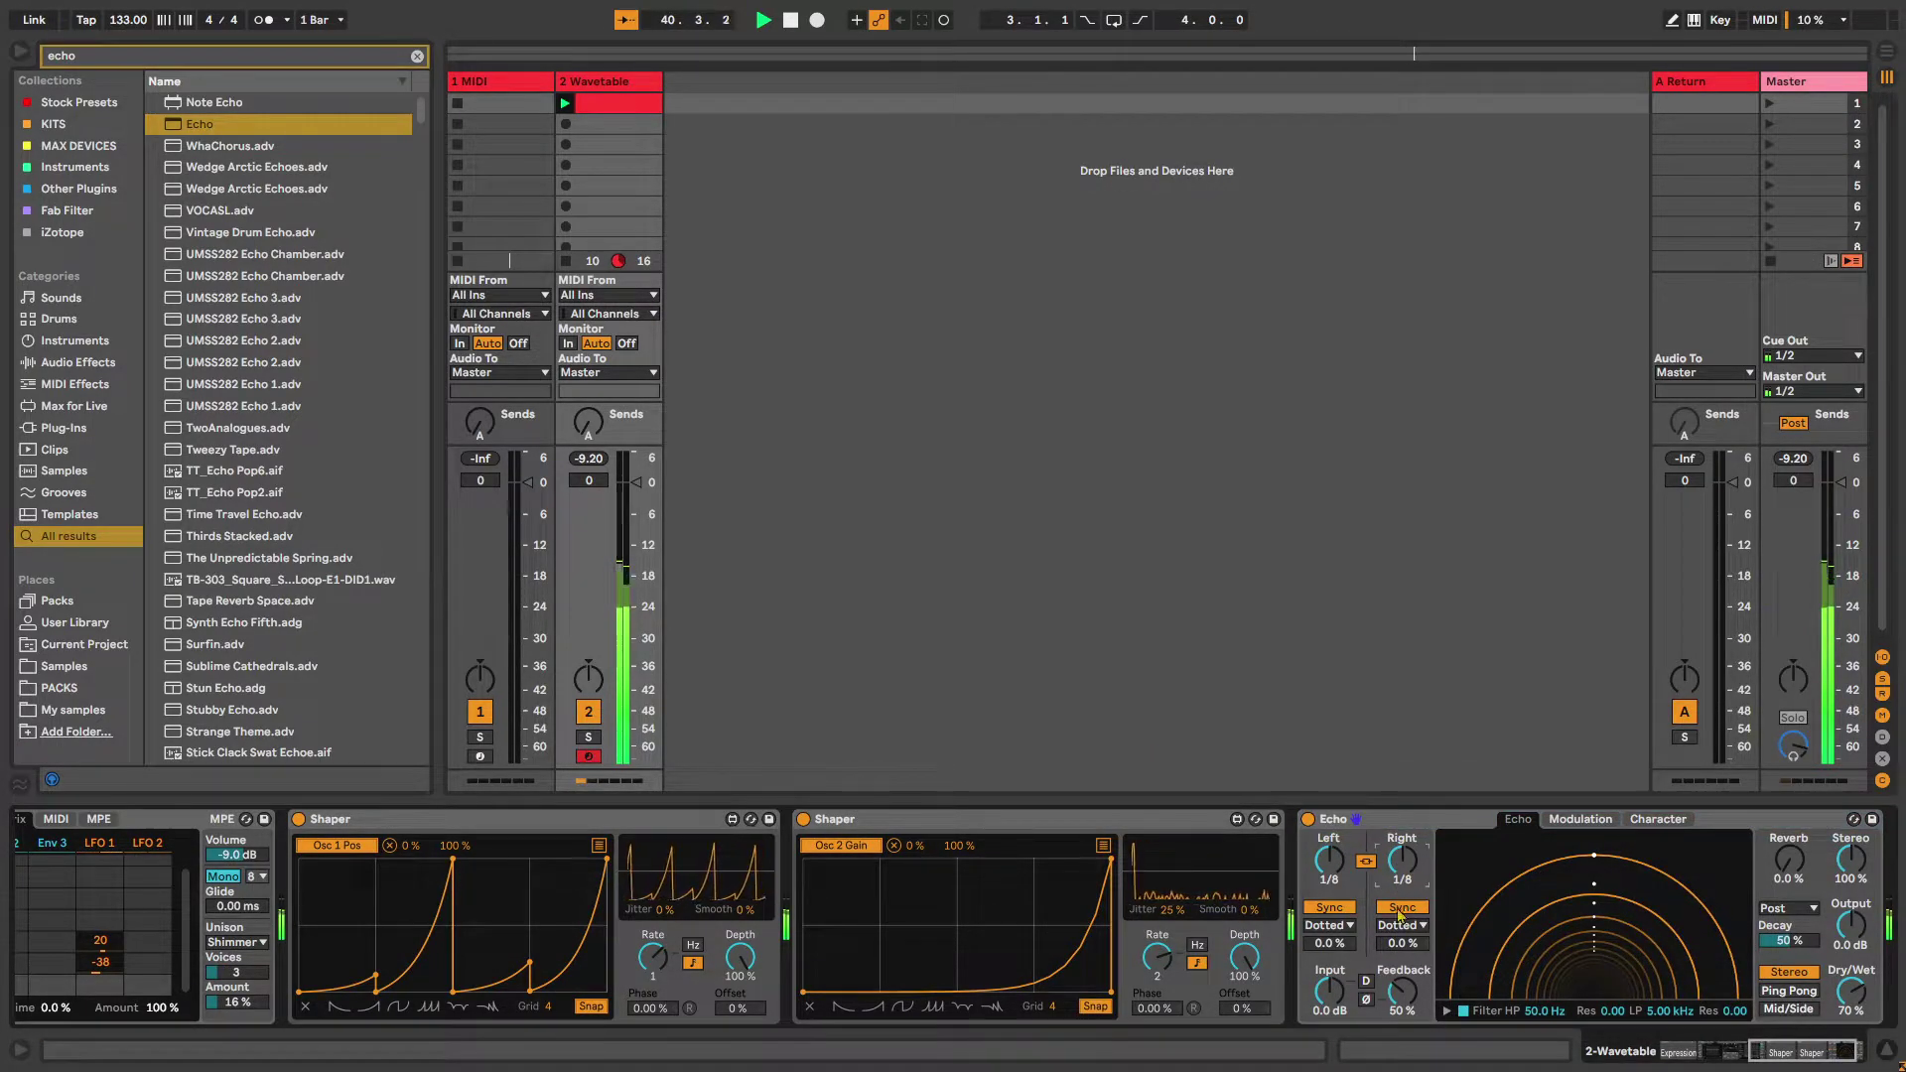
Set Echo's feedback and dry/wet to 30% each and switch it to Ping Pong mode
drag(1410, 1043, 1416, 1061)
drag(1860, 1003, 1864, 1041)
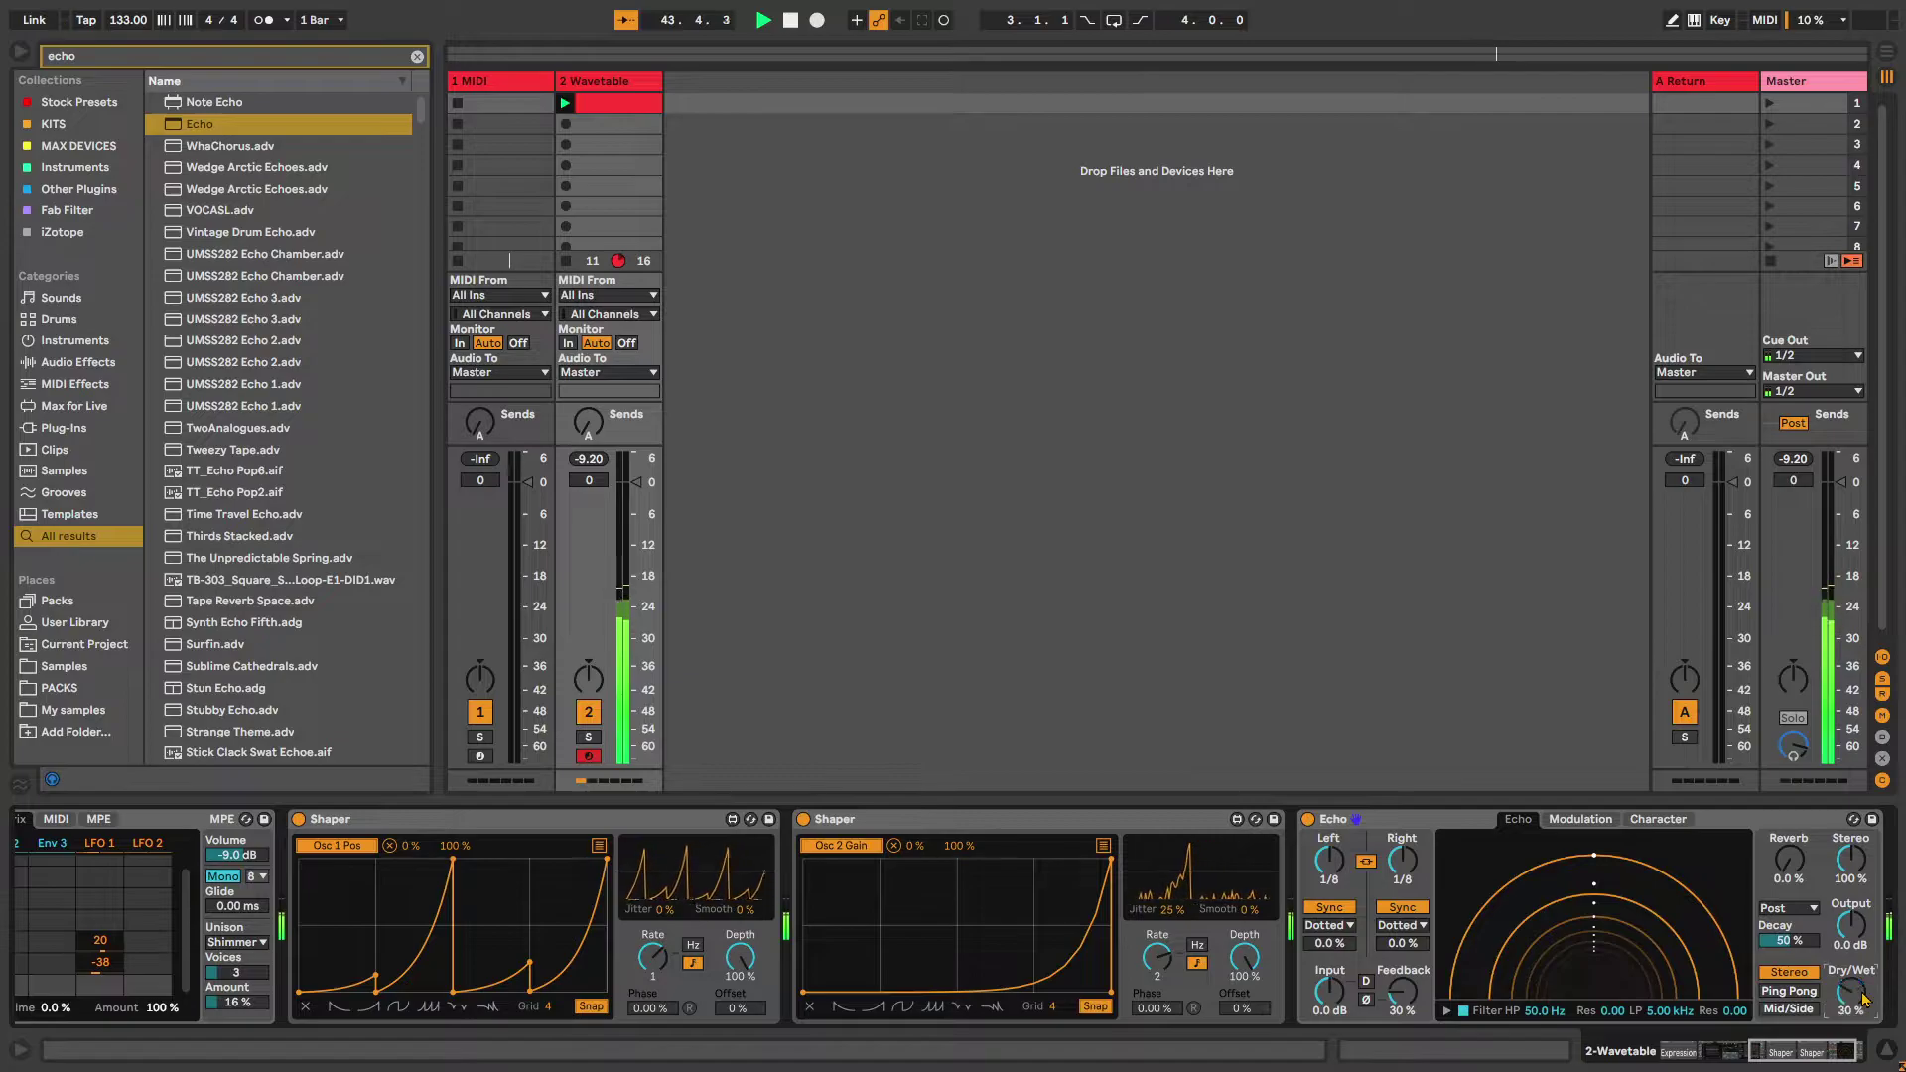
click(1789, 991)
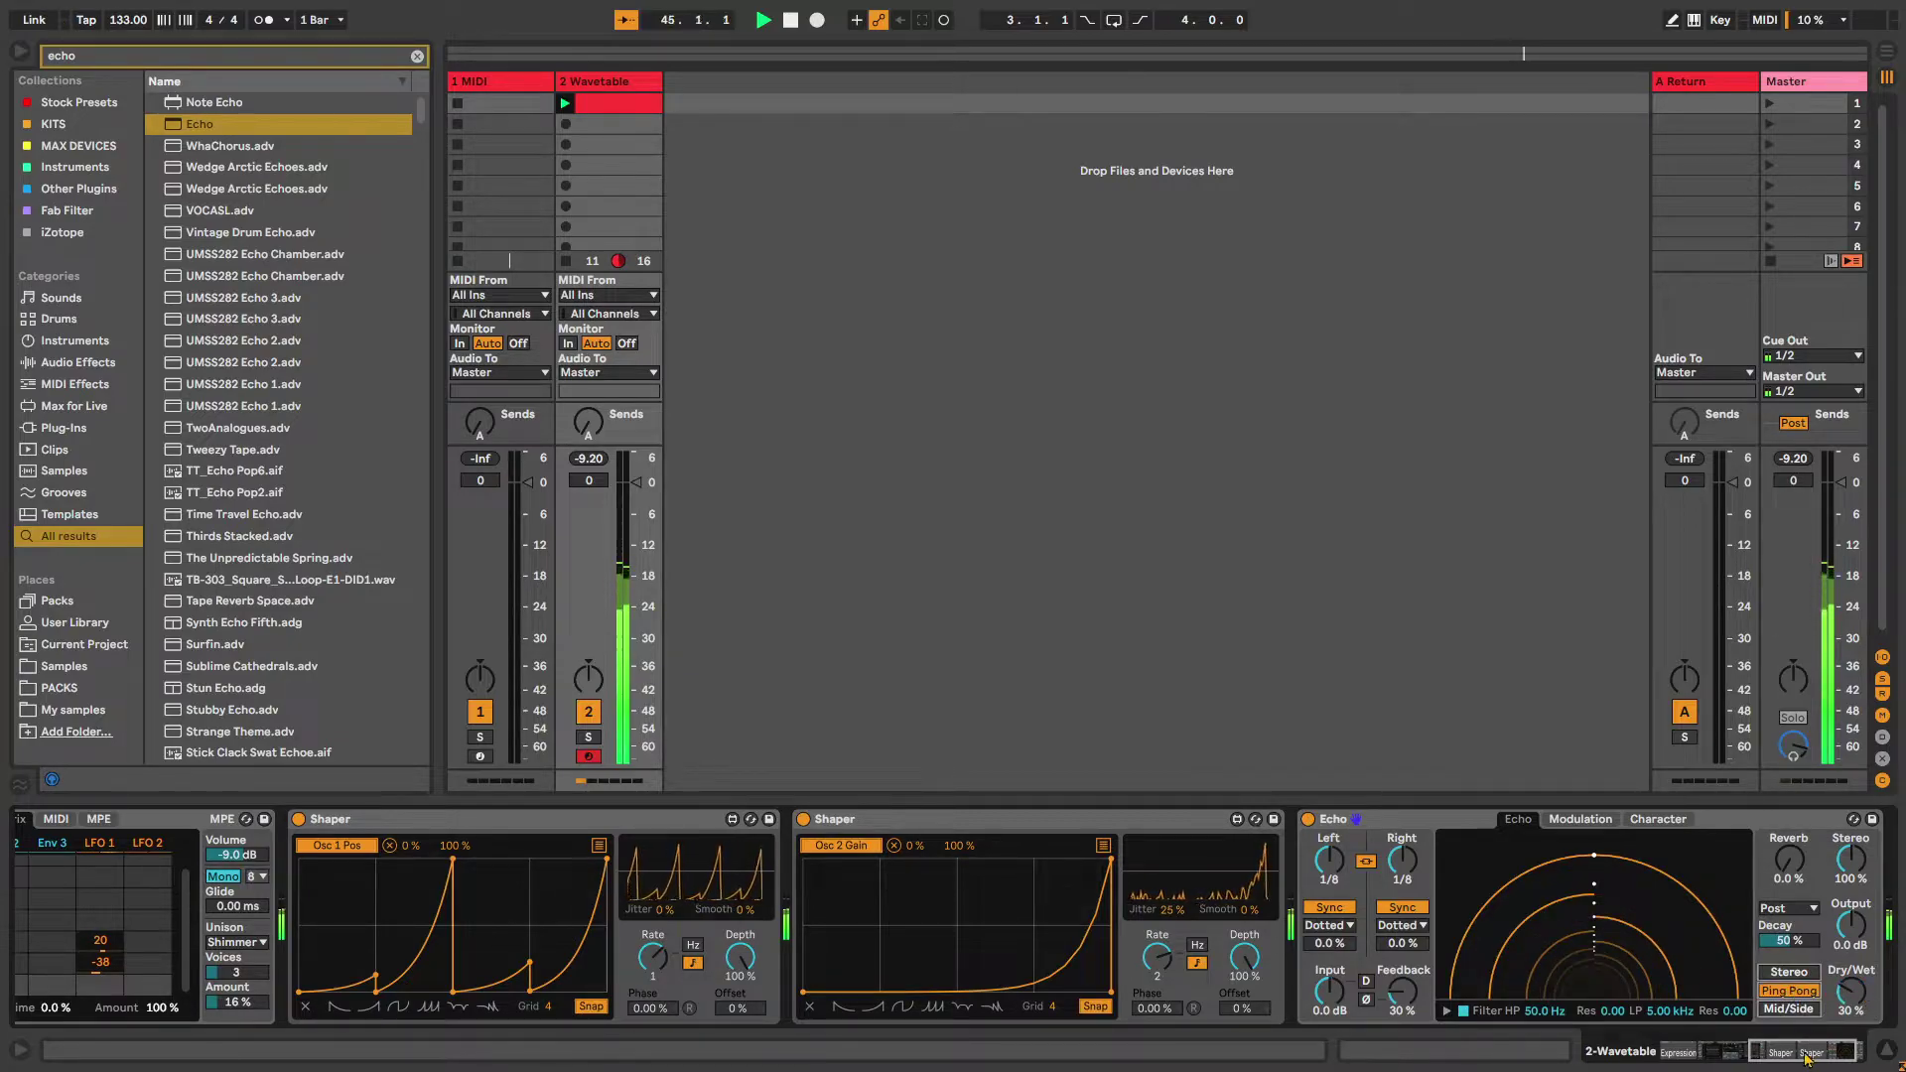
Set Echo's high-pass filter to 165 Hz with 0.22 resonance and its low-pass to 4.89 kHz with 0.21 resonance
drag(1806, 1058, 1845, 1046)
click(1333, 1010)
drag(1373, 993, 1420, 951)
drag(1570, 992, 1571, 966)
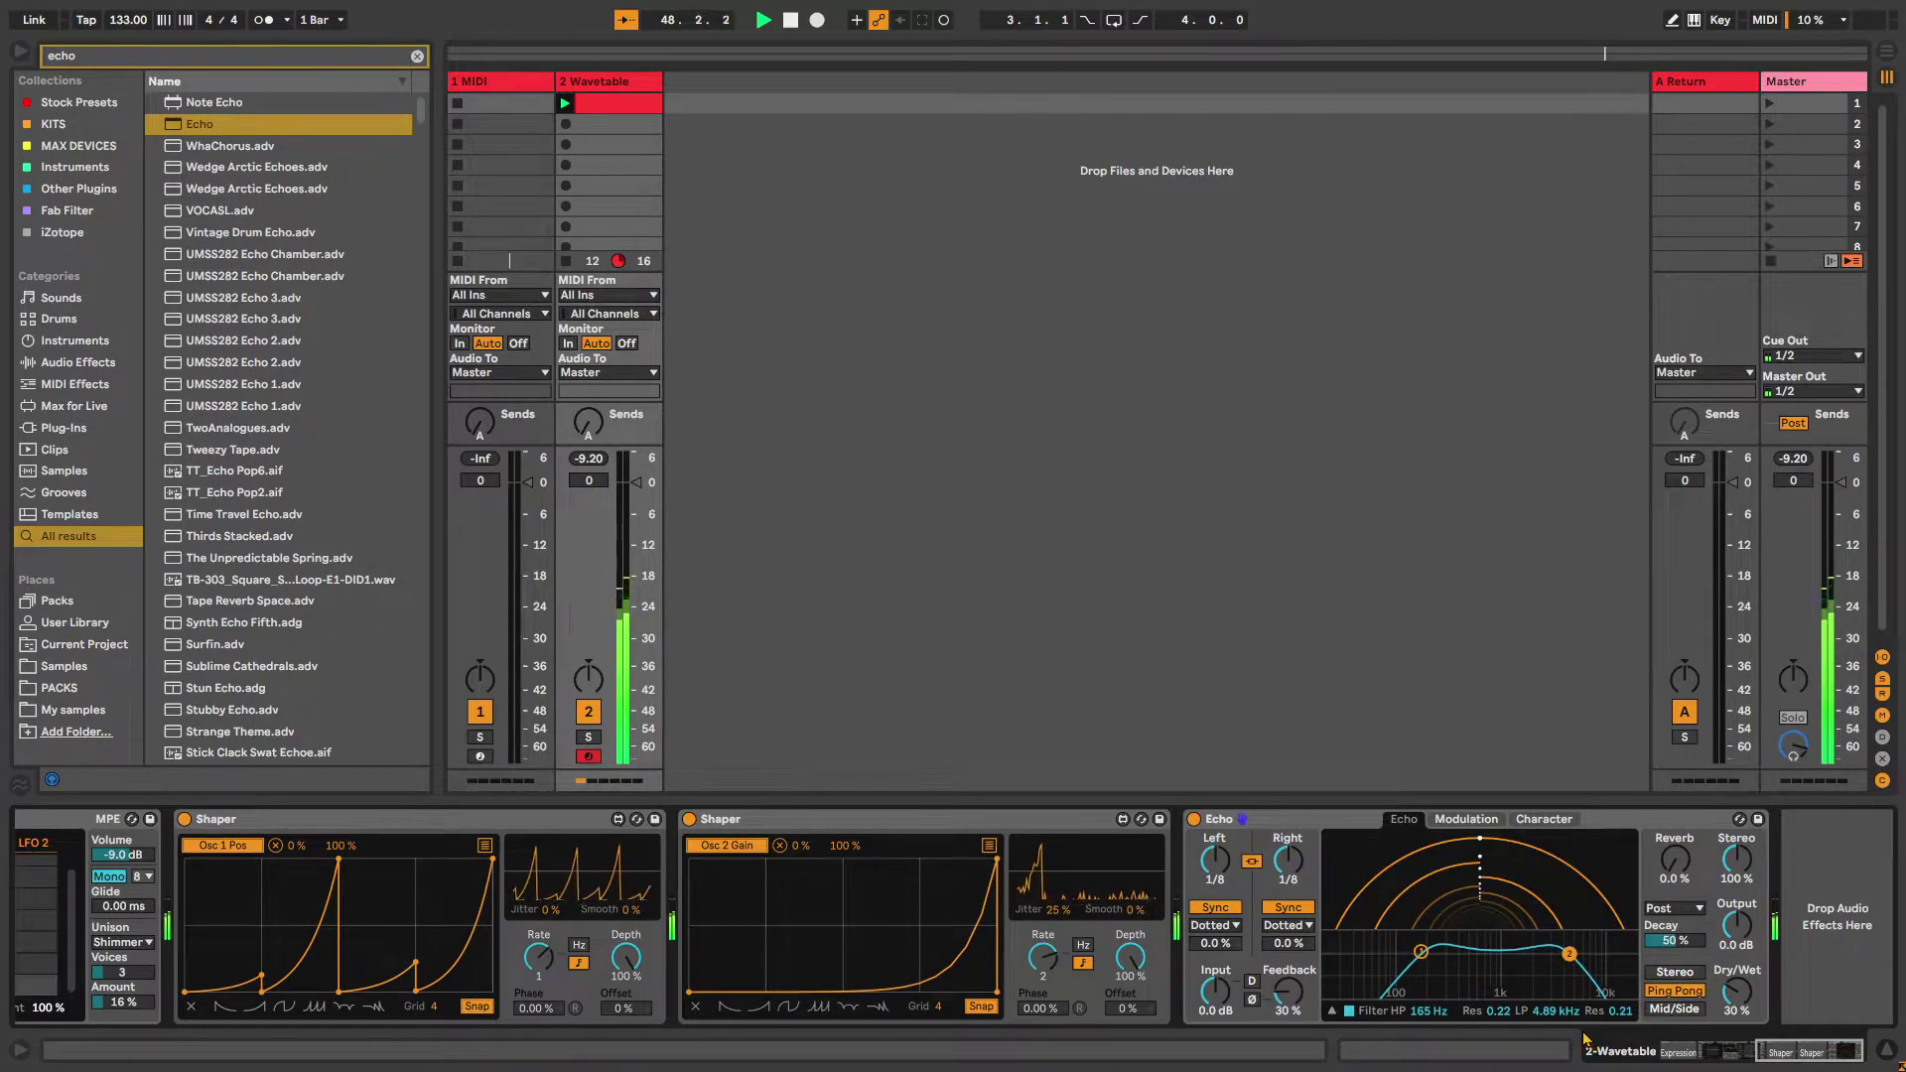
Search the browser for "erosion" and add the Erosion effect after Echo
key(ctrl+f)
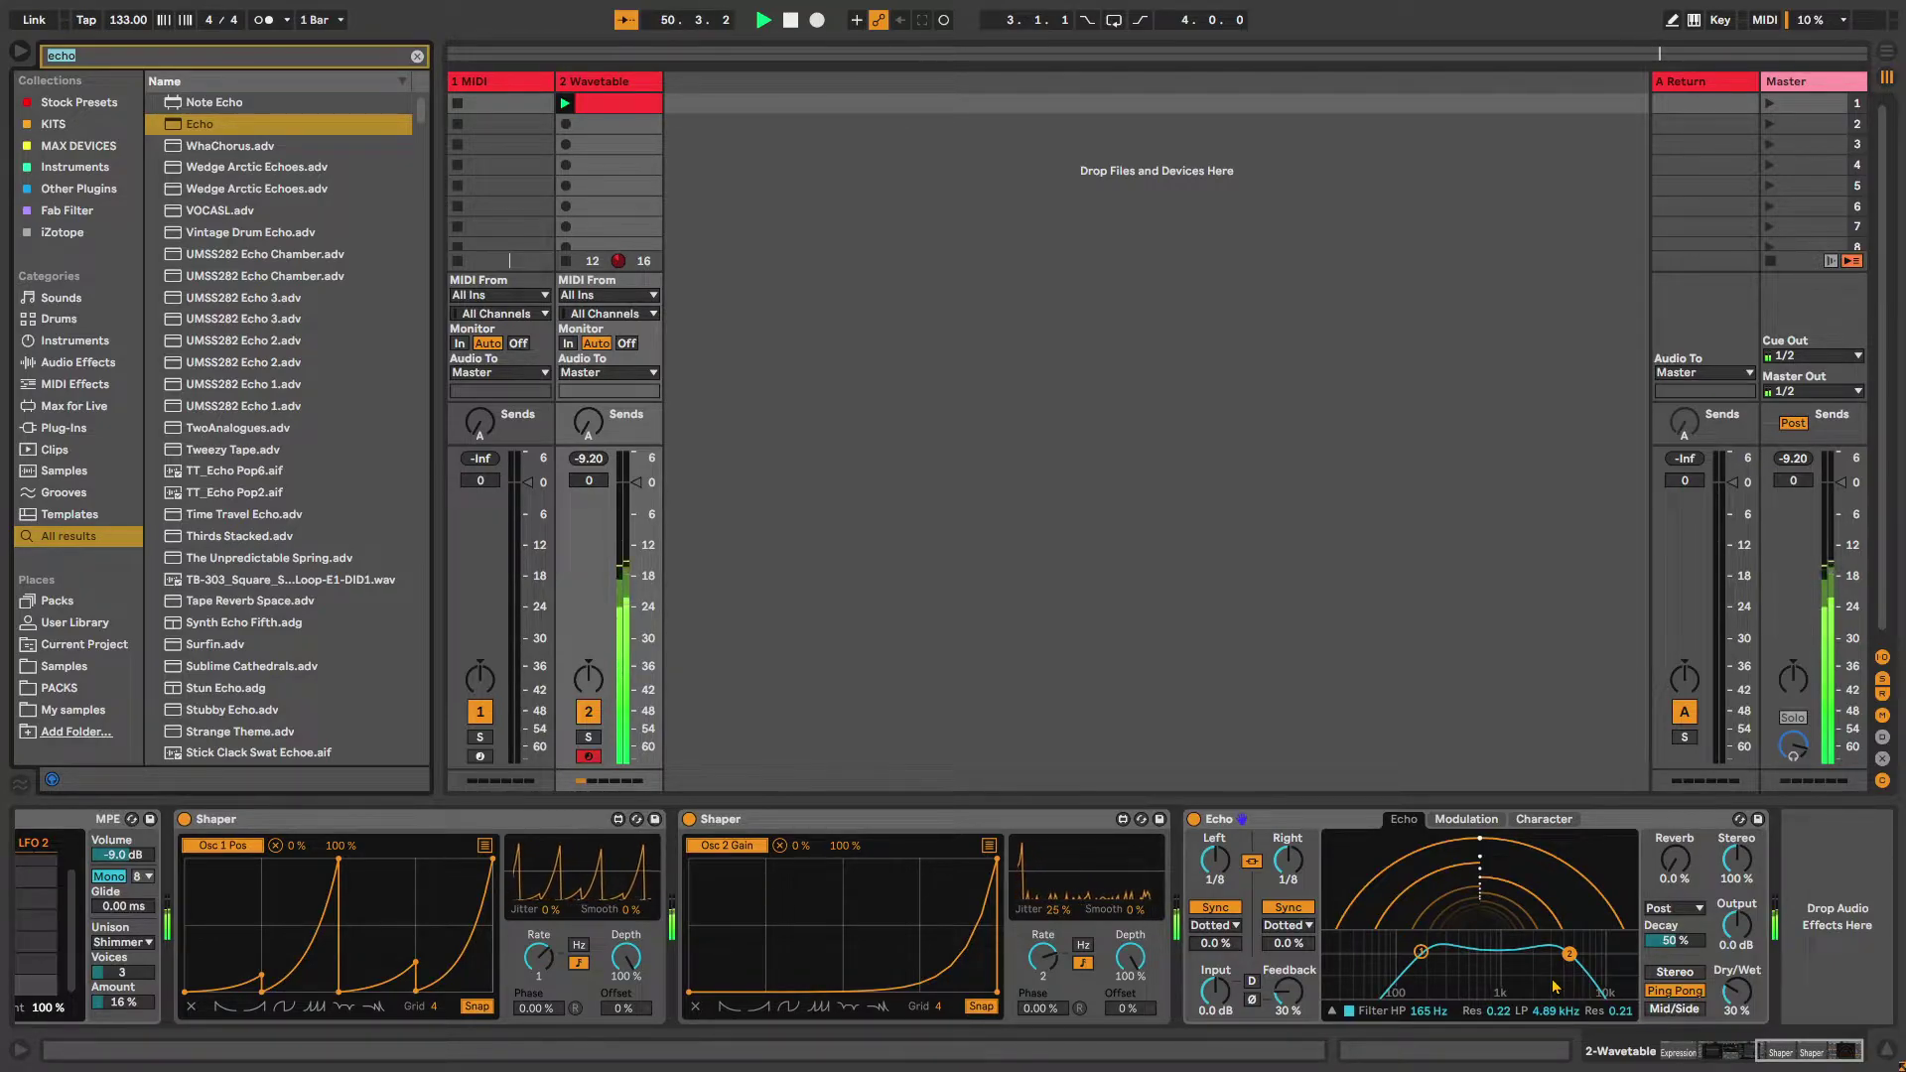
text(erosion)
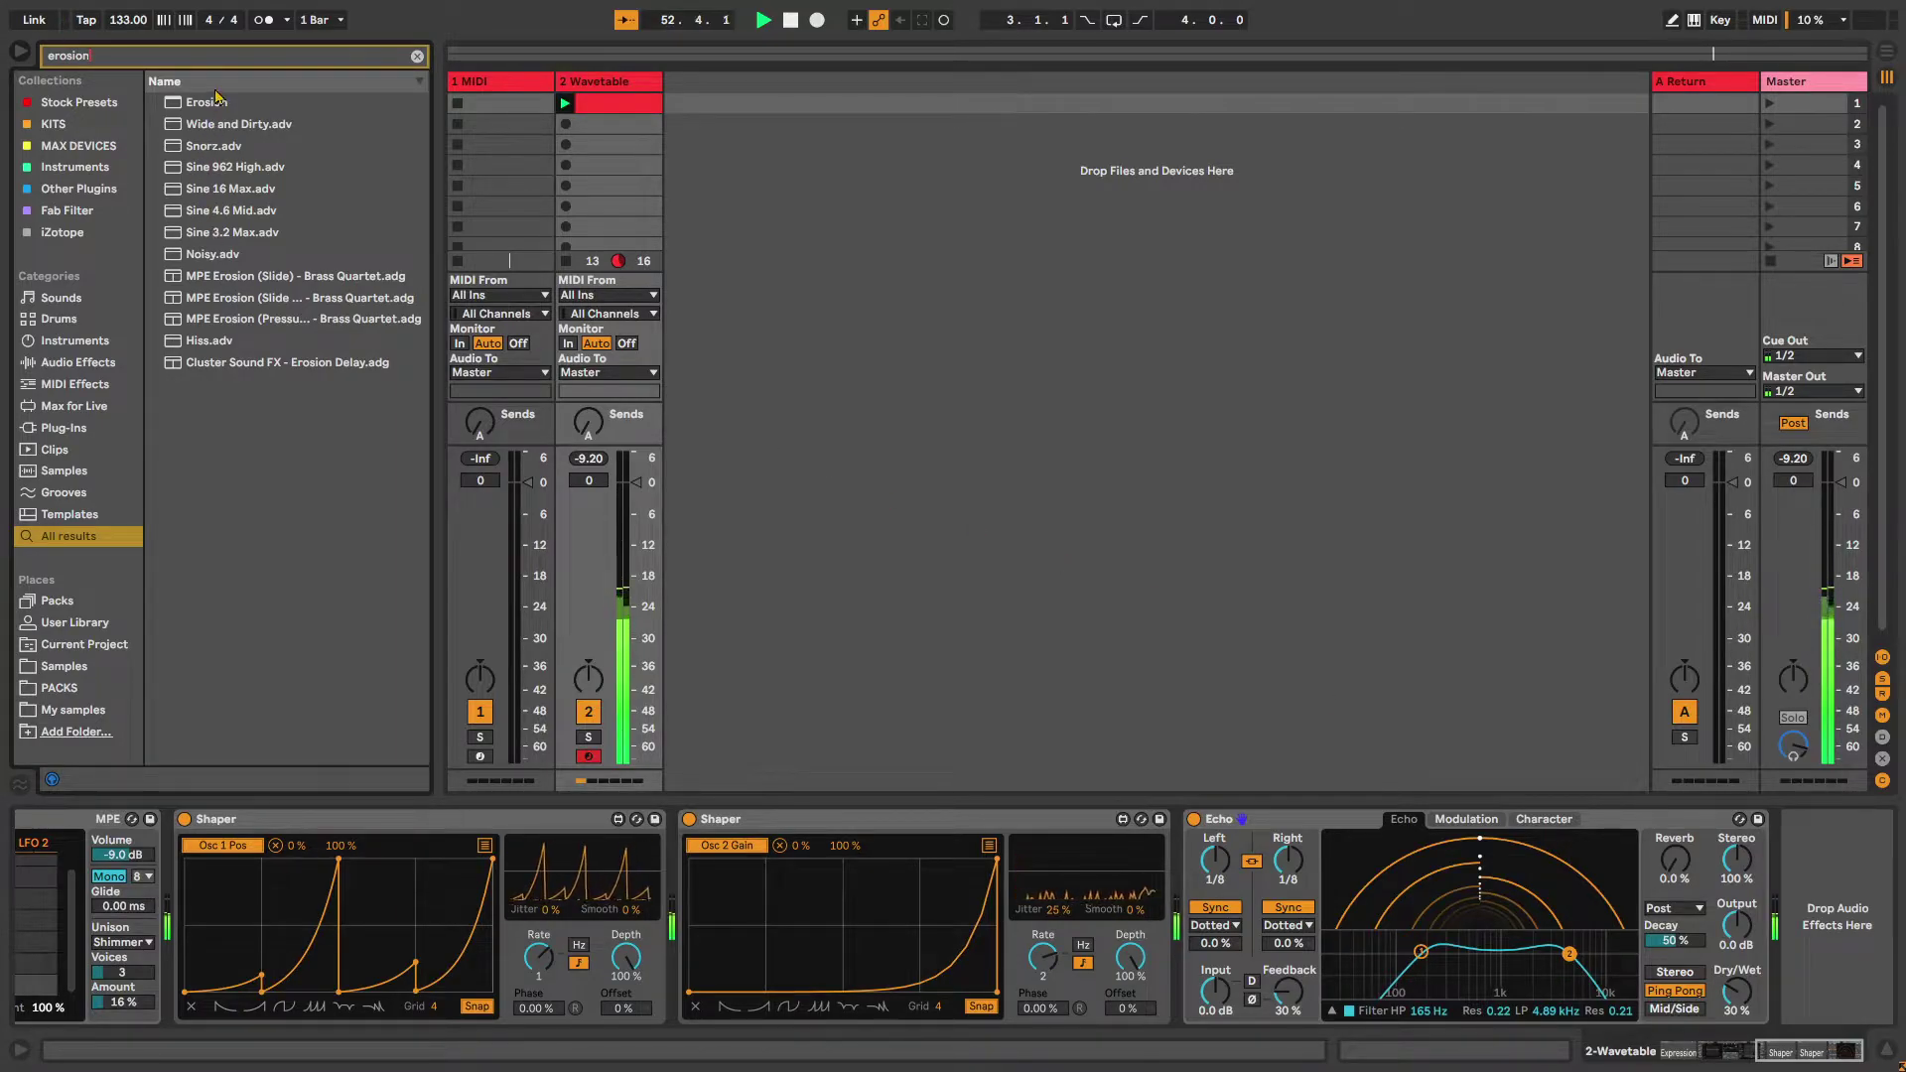
drag(216, 97, 574, 397)
scroll(1795, 1002, right, 3)
Set Erosion to Wide Noise at 1.64 kHz with an amount of 60.2 and move it in front of Echo
drag(1711, 934, 1665, 883)
click(1677, 953)
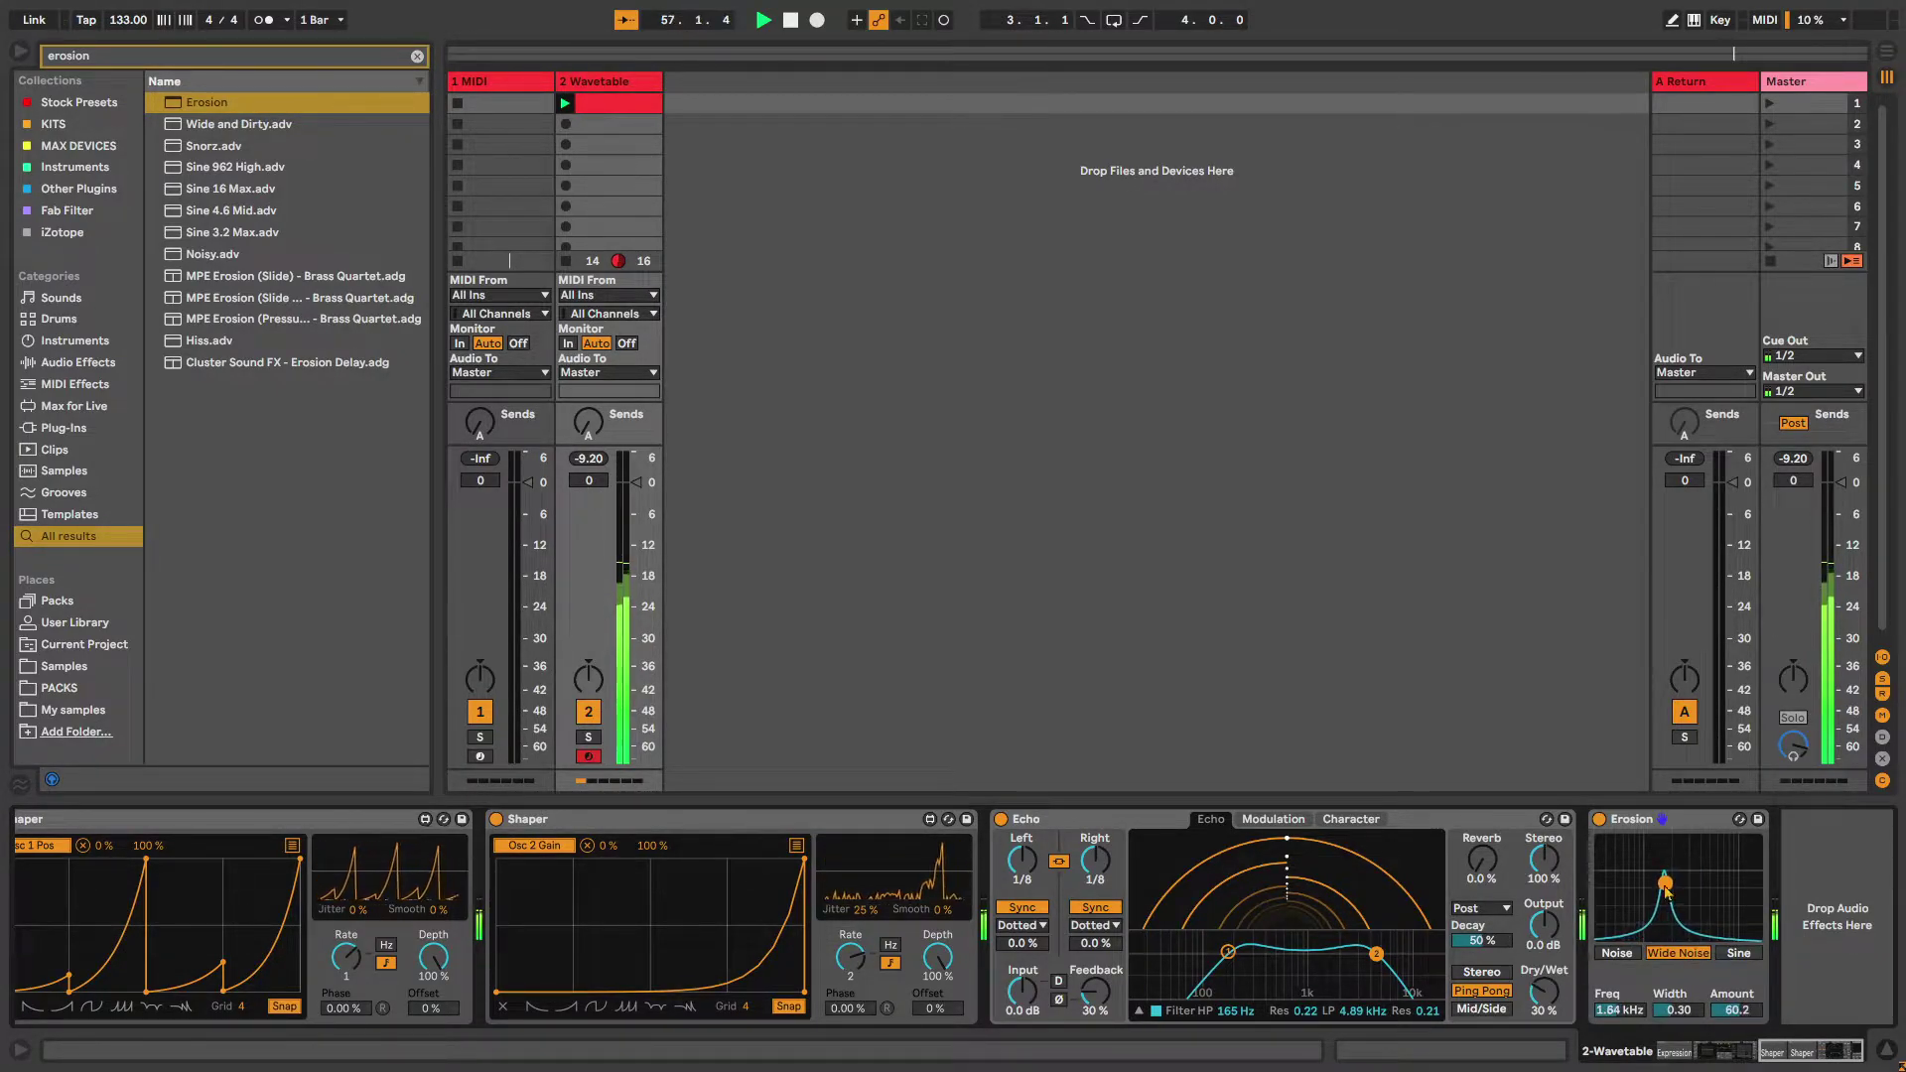
key(ctrl+f)
drag(1628, 819, 1076, 874)
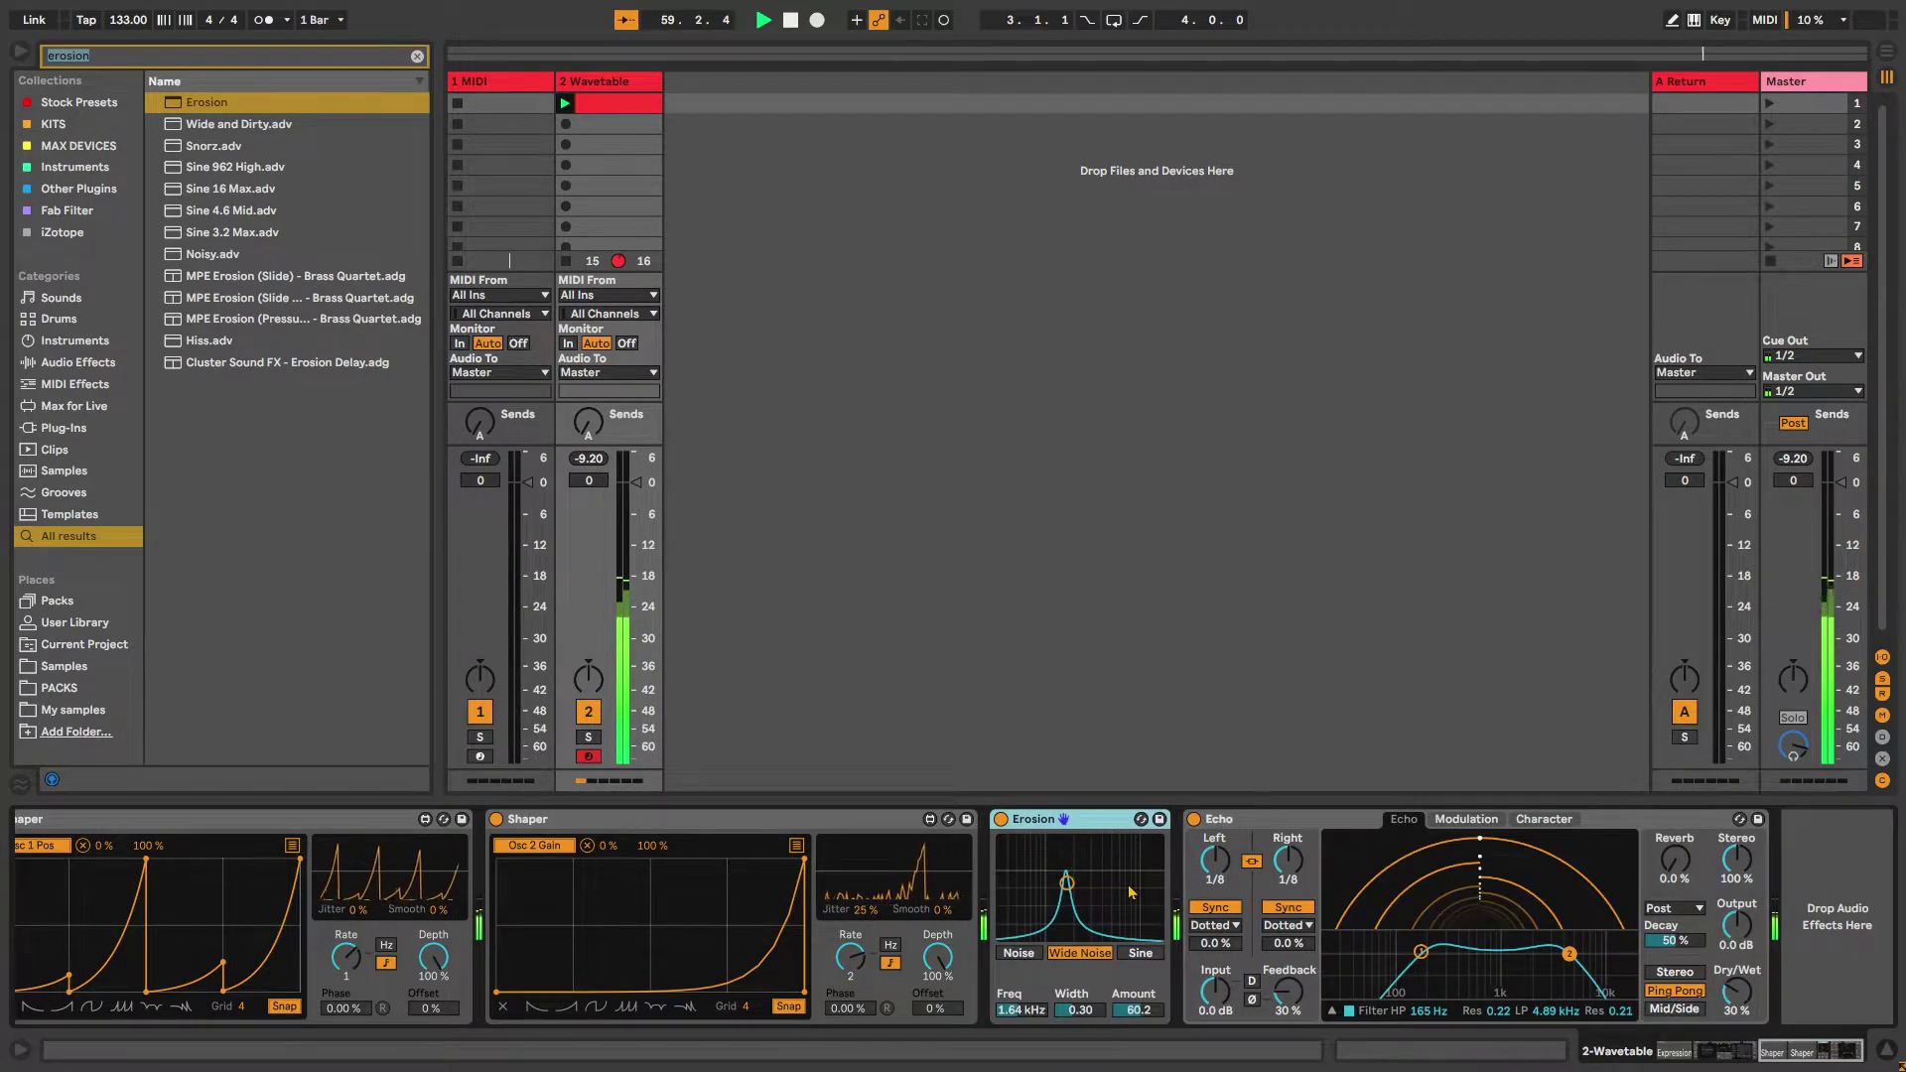
Search the browser for "lfo" and insert the LFO device between Erosion and Echo
text(lfo)
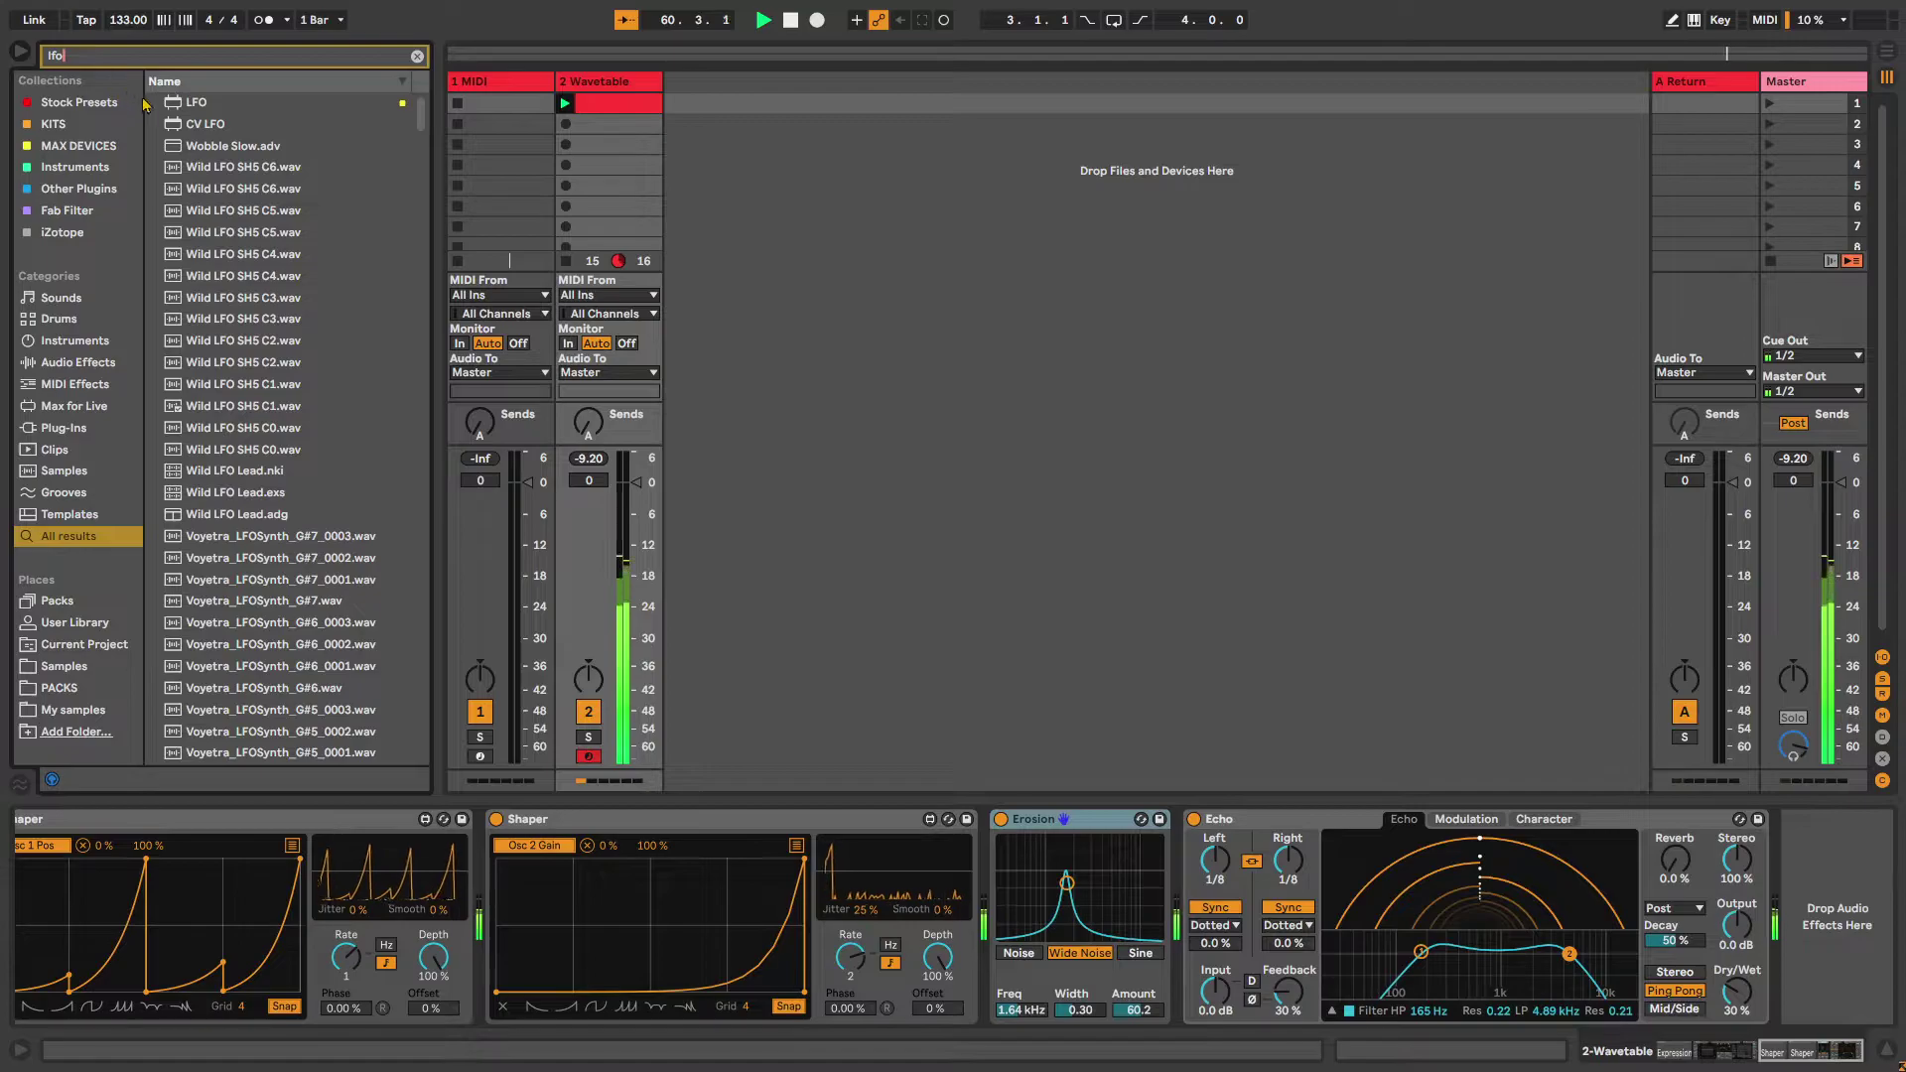
click(189, 103)
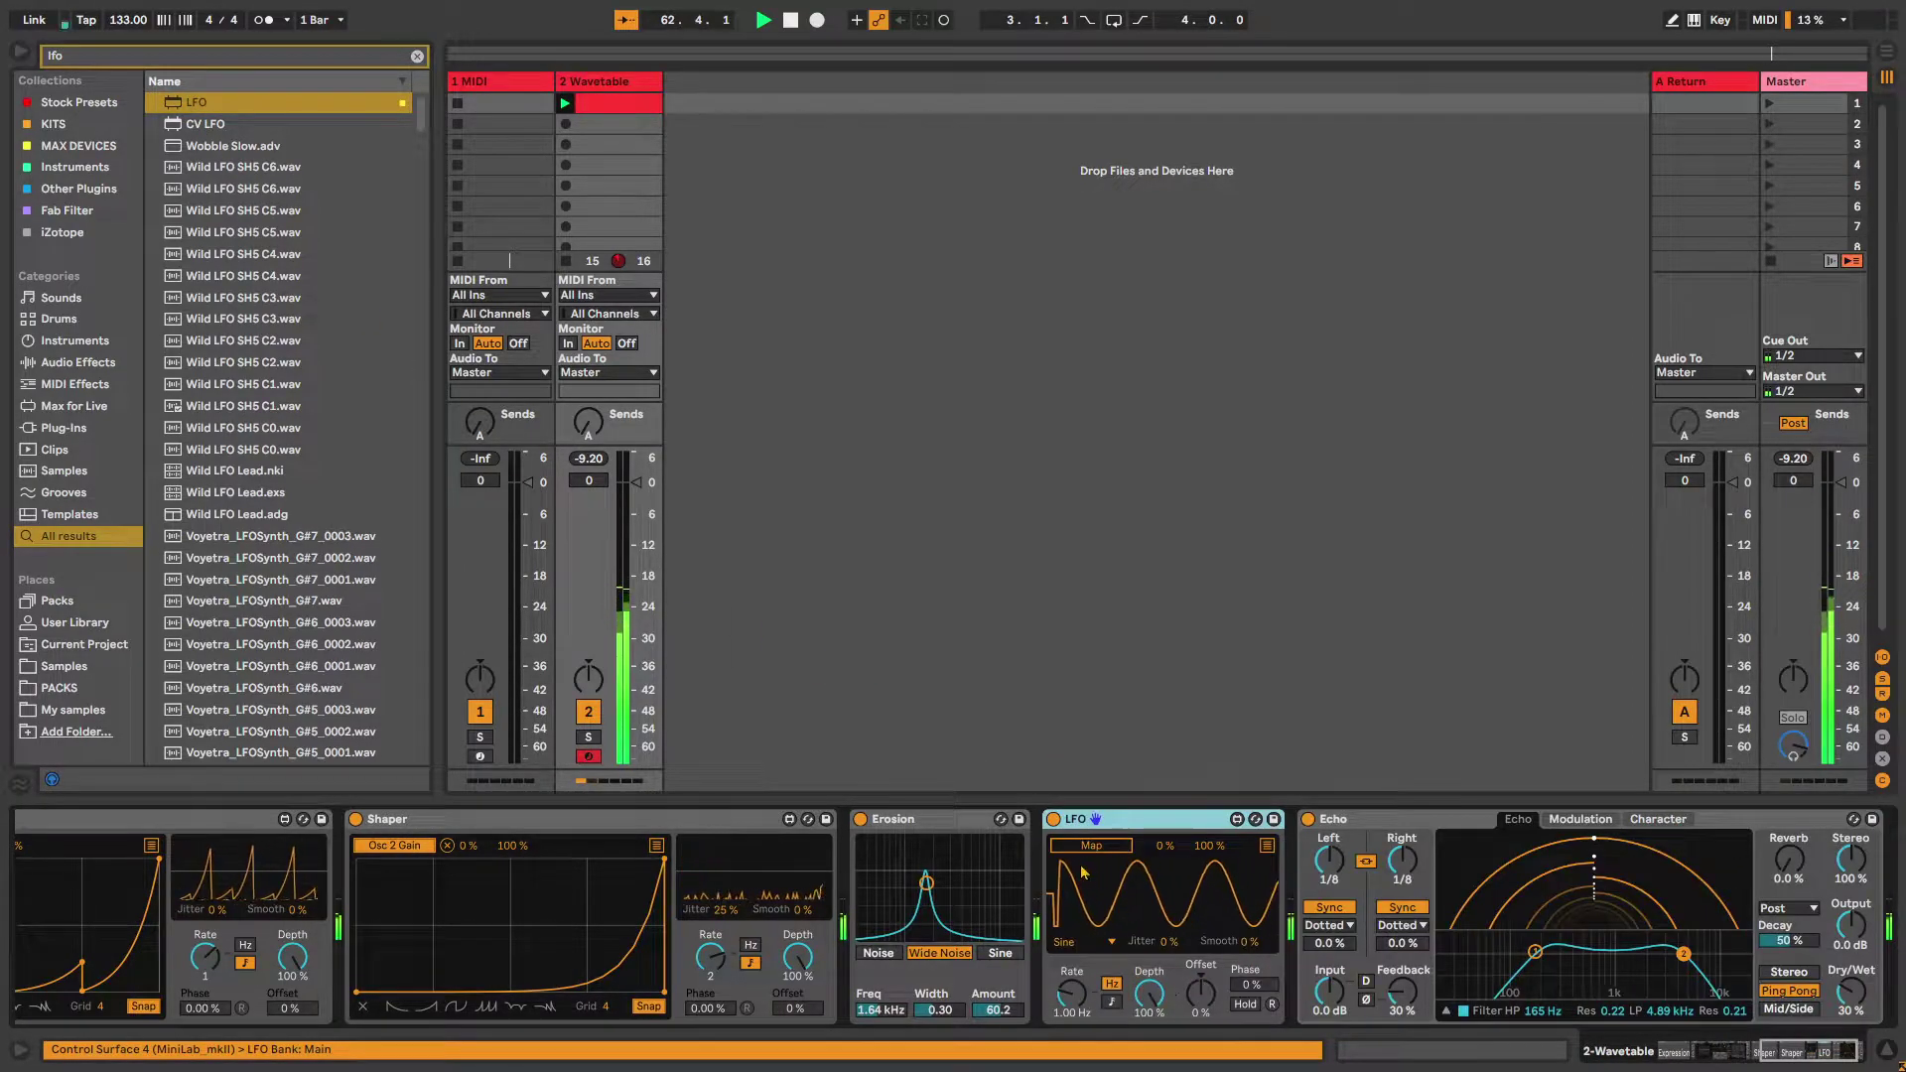
Slow the LFO to 0.18 Hz, reduce its depth to 18.1% and map it to Erosion's Frequency
drag(1132, 993, 1133, 1052)
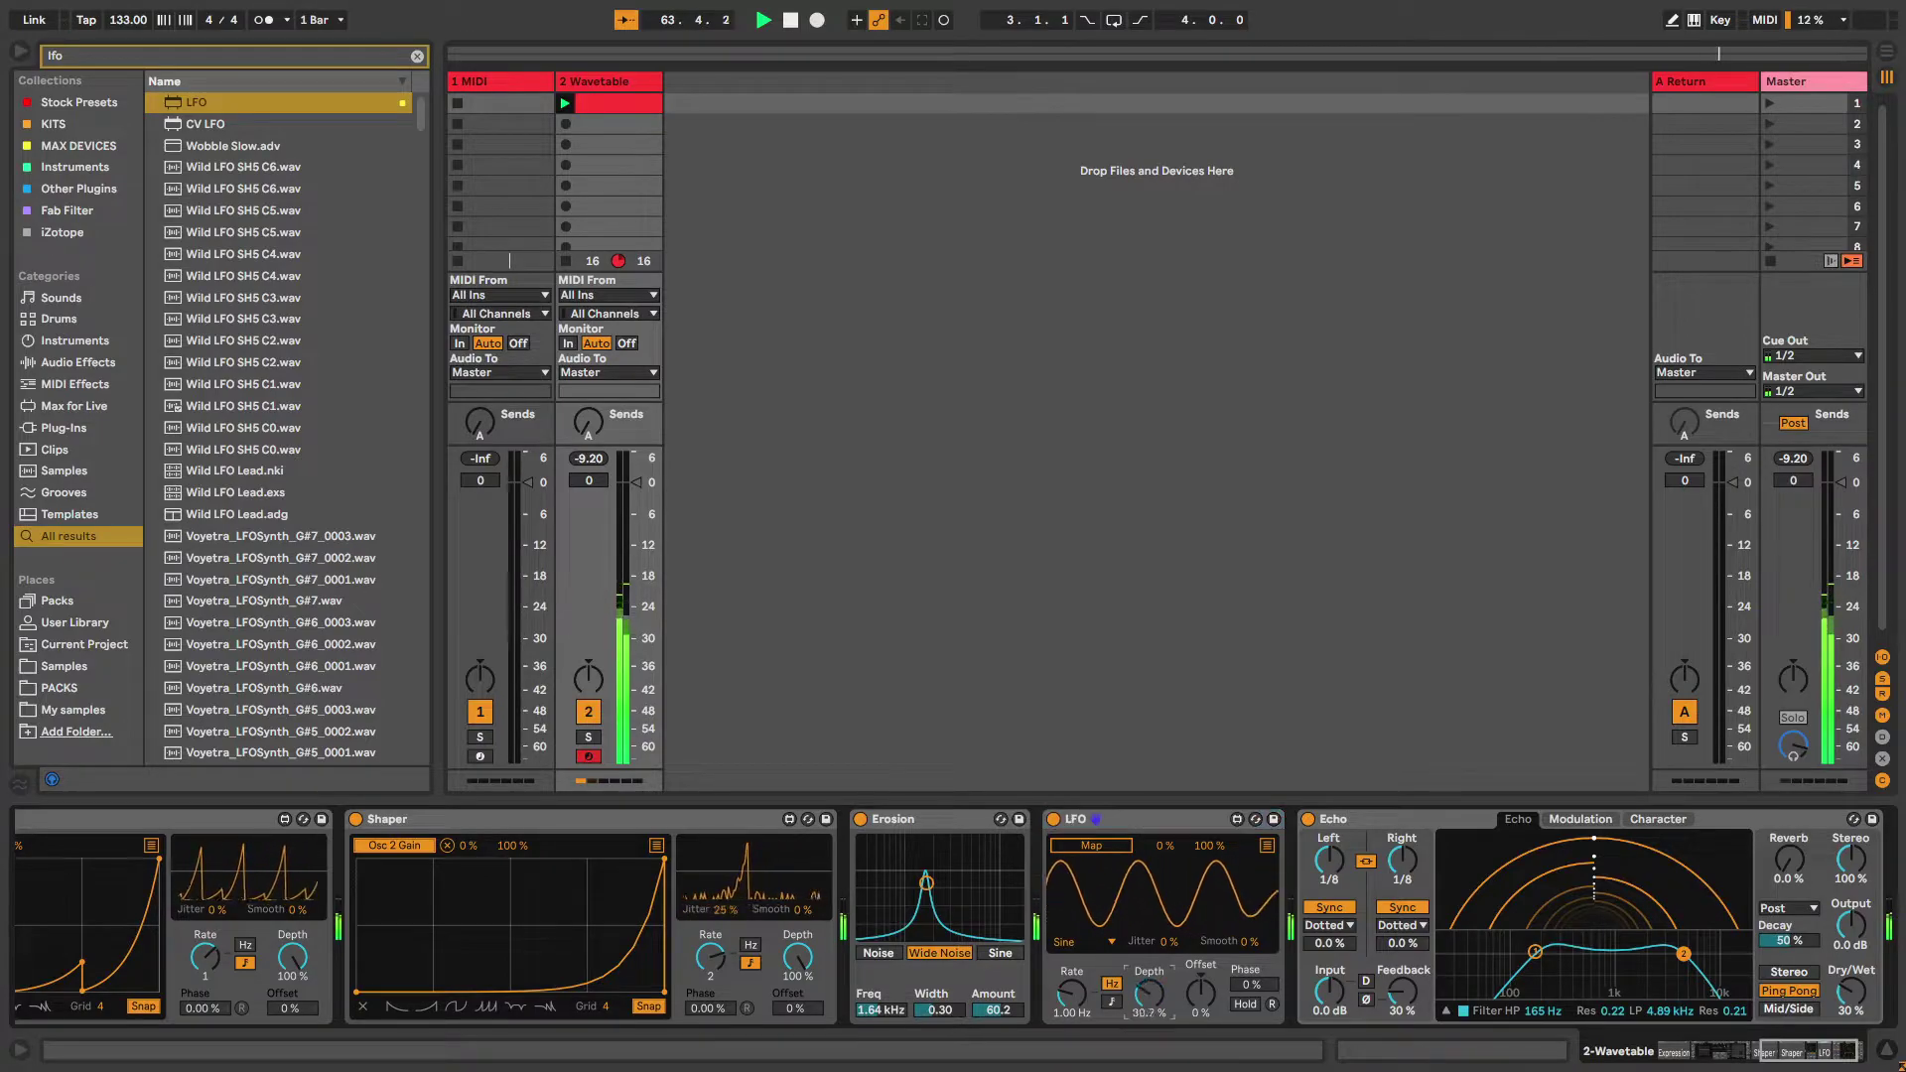
drag(1153, 979, 1153, 993)
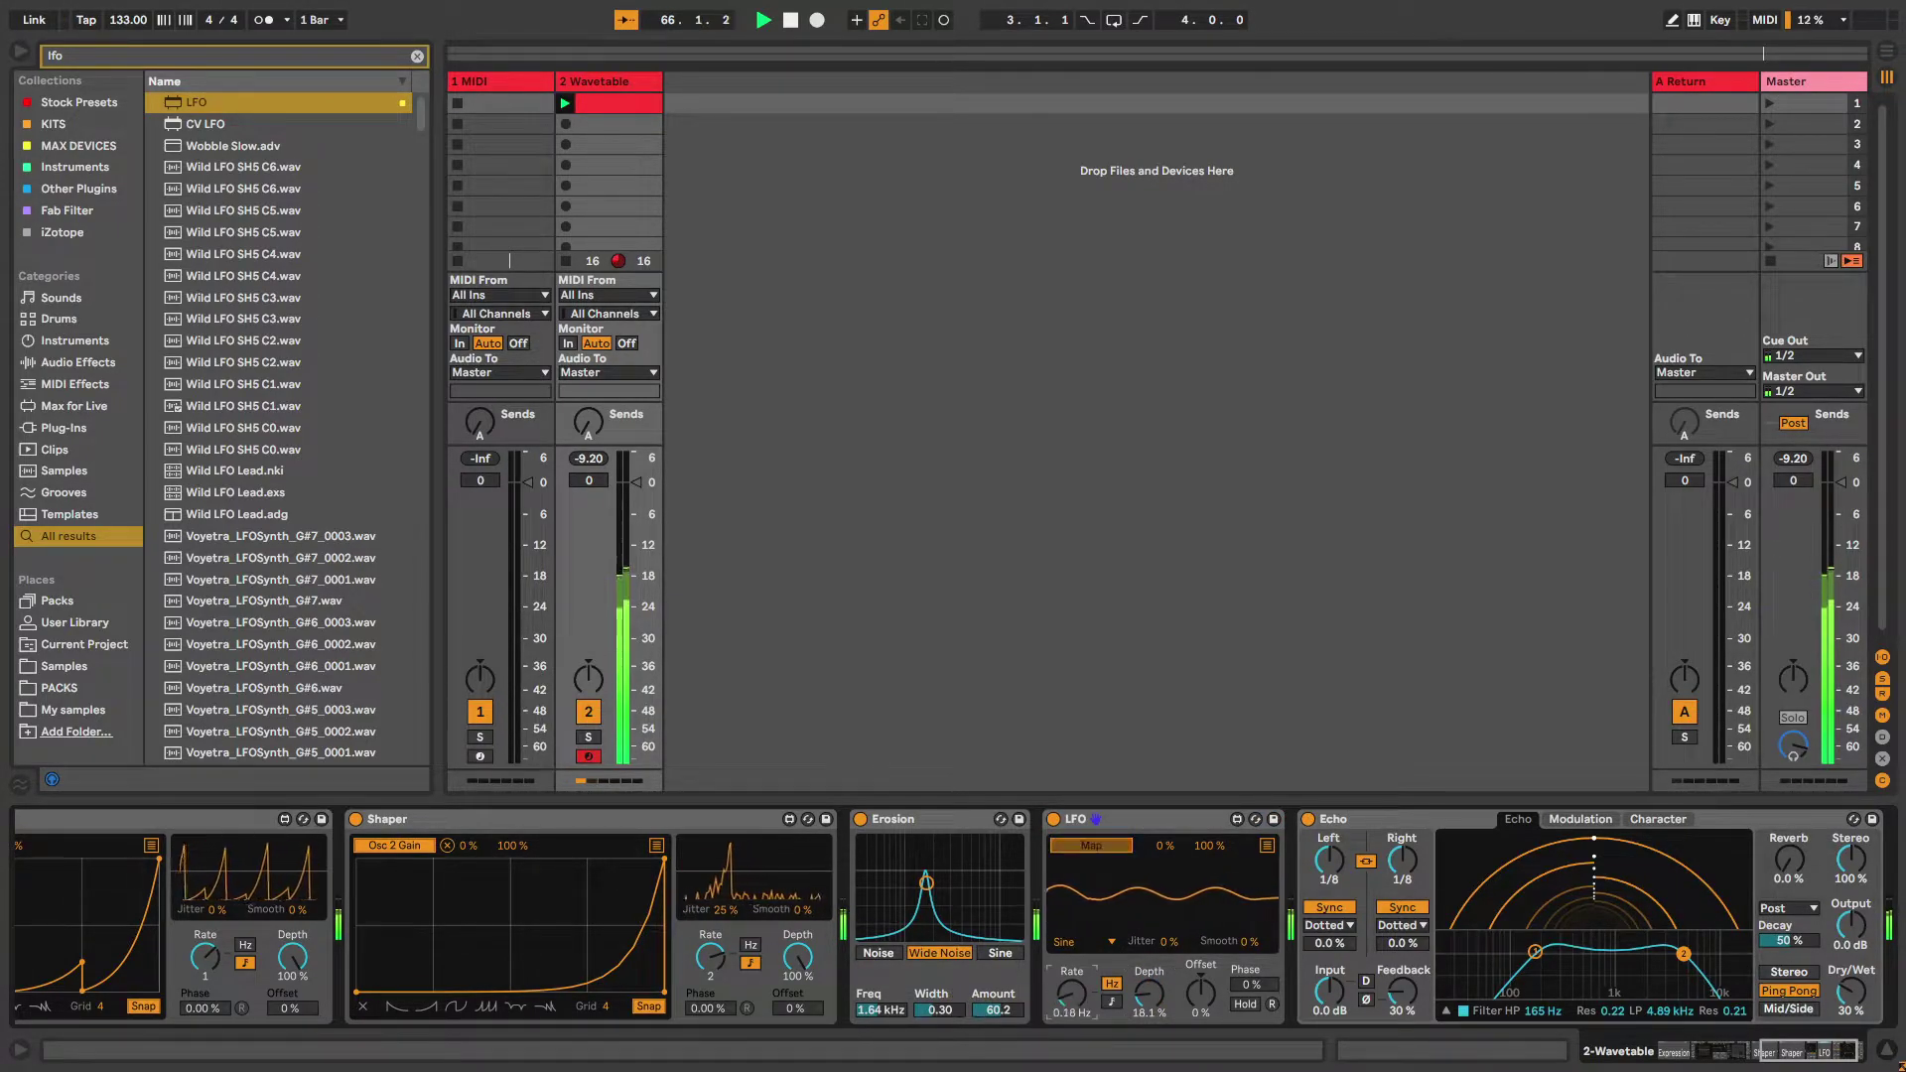
click(881, 1010)
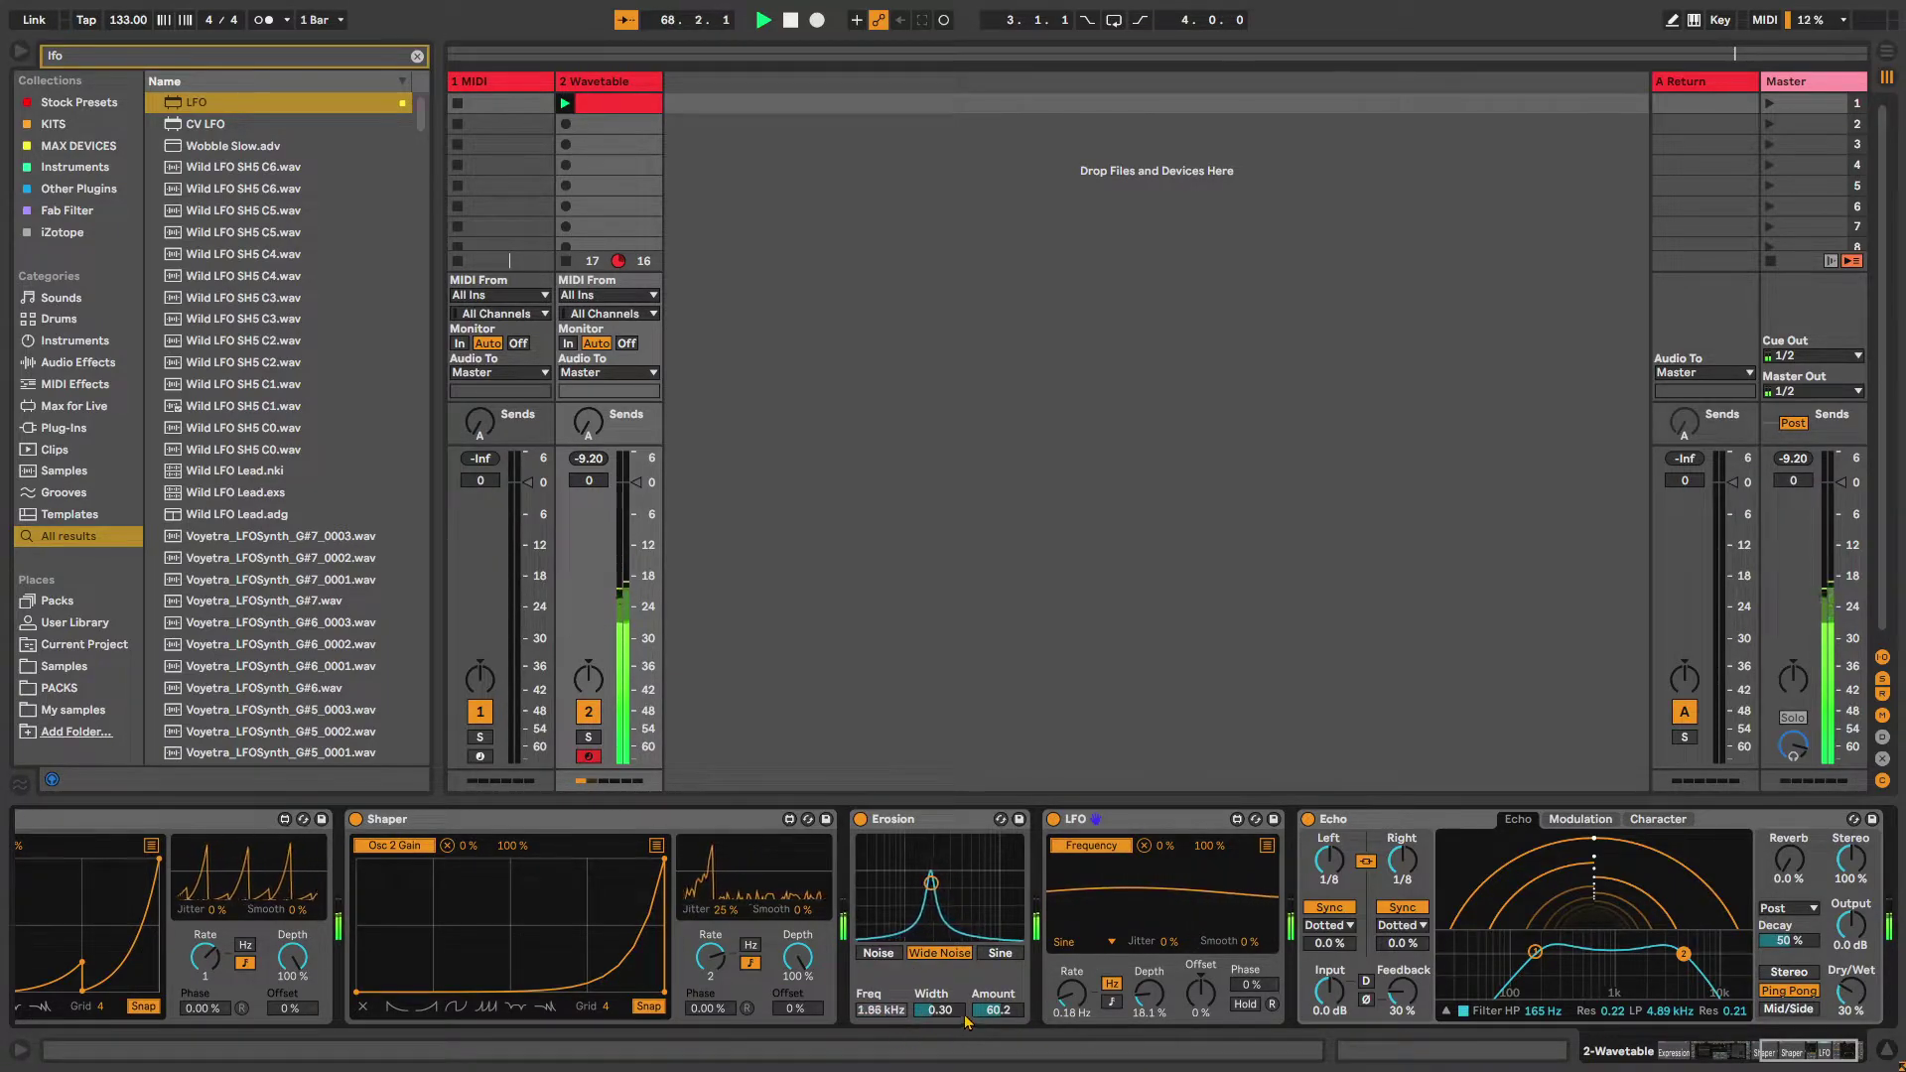
Switch Erosion to Sine mode and set its amount to about 92
mouse_move(989, 1010)
mouse_down()
mouse_move(989, 913)
mouse_move(991, 1013)
mouse_up()
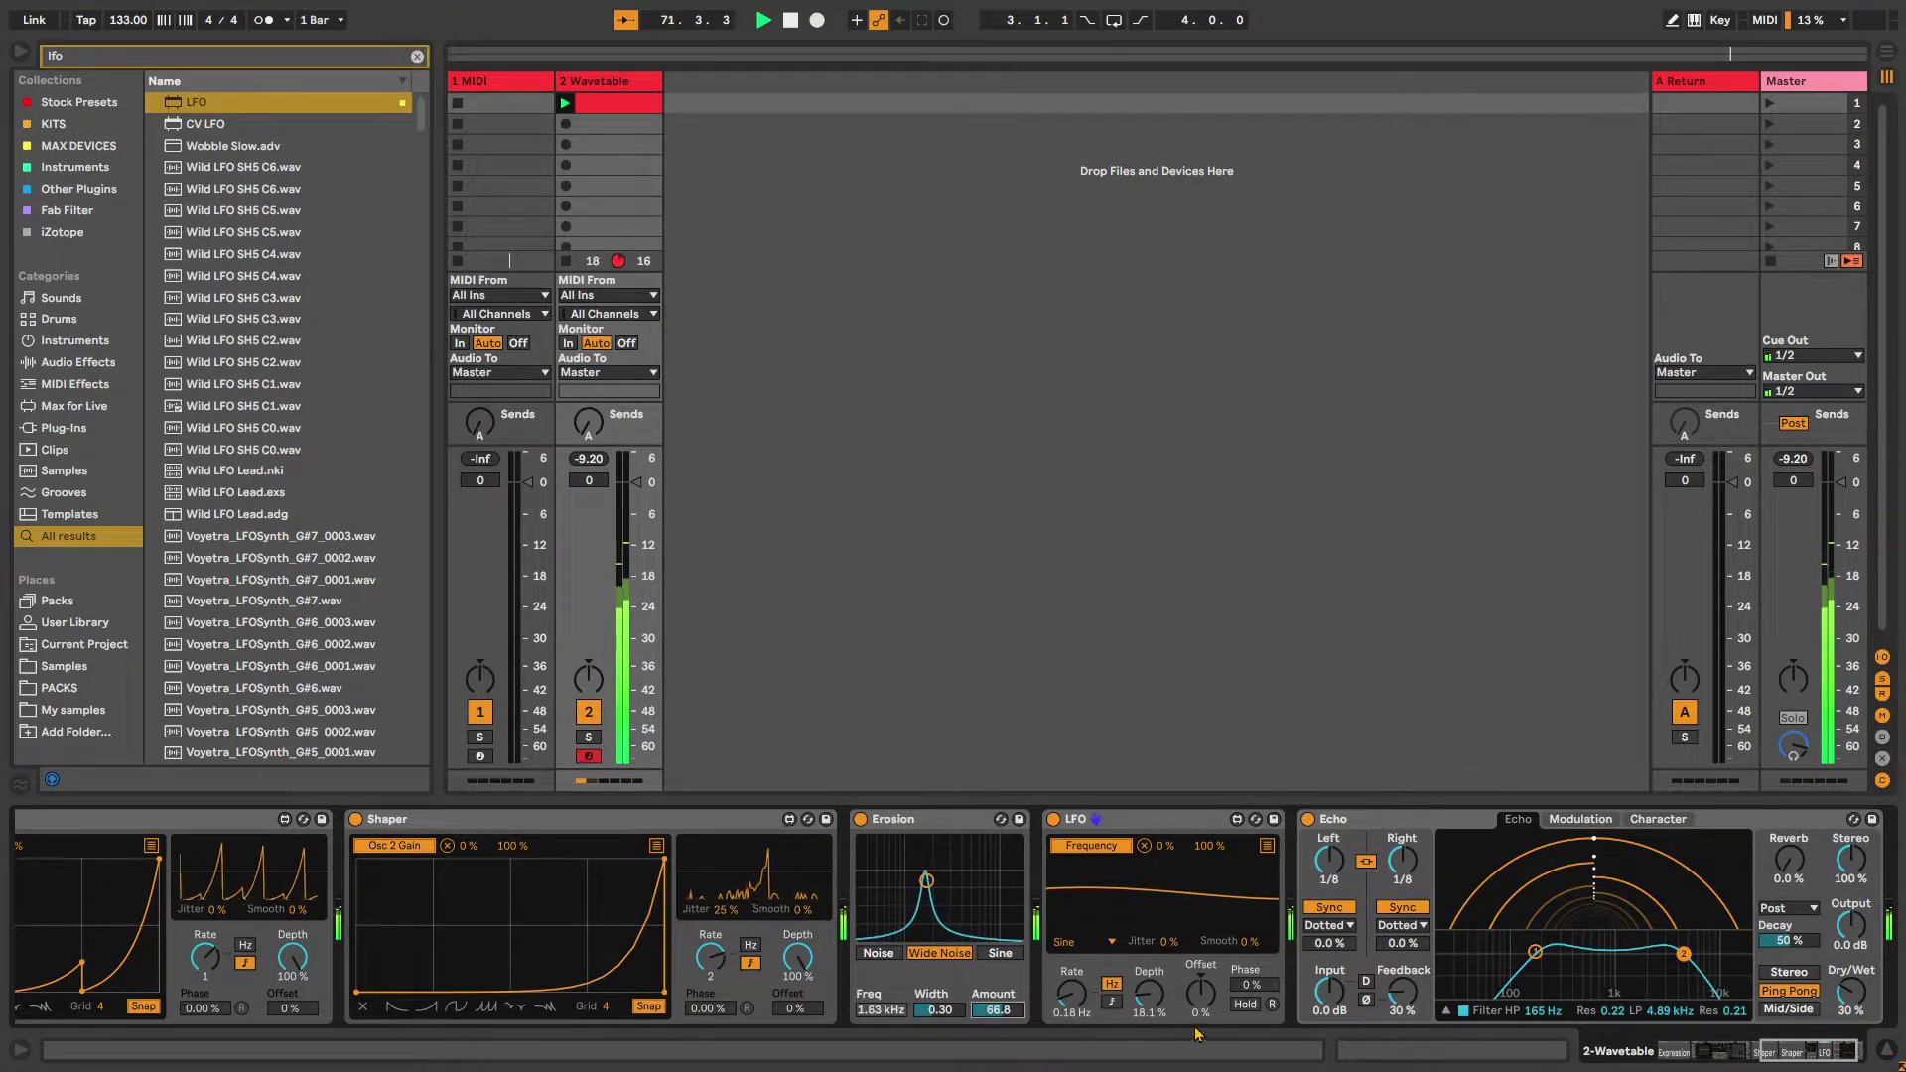
click(1003, 954)
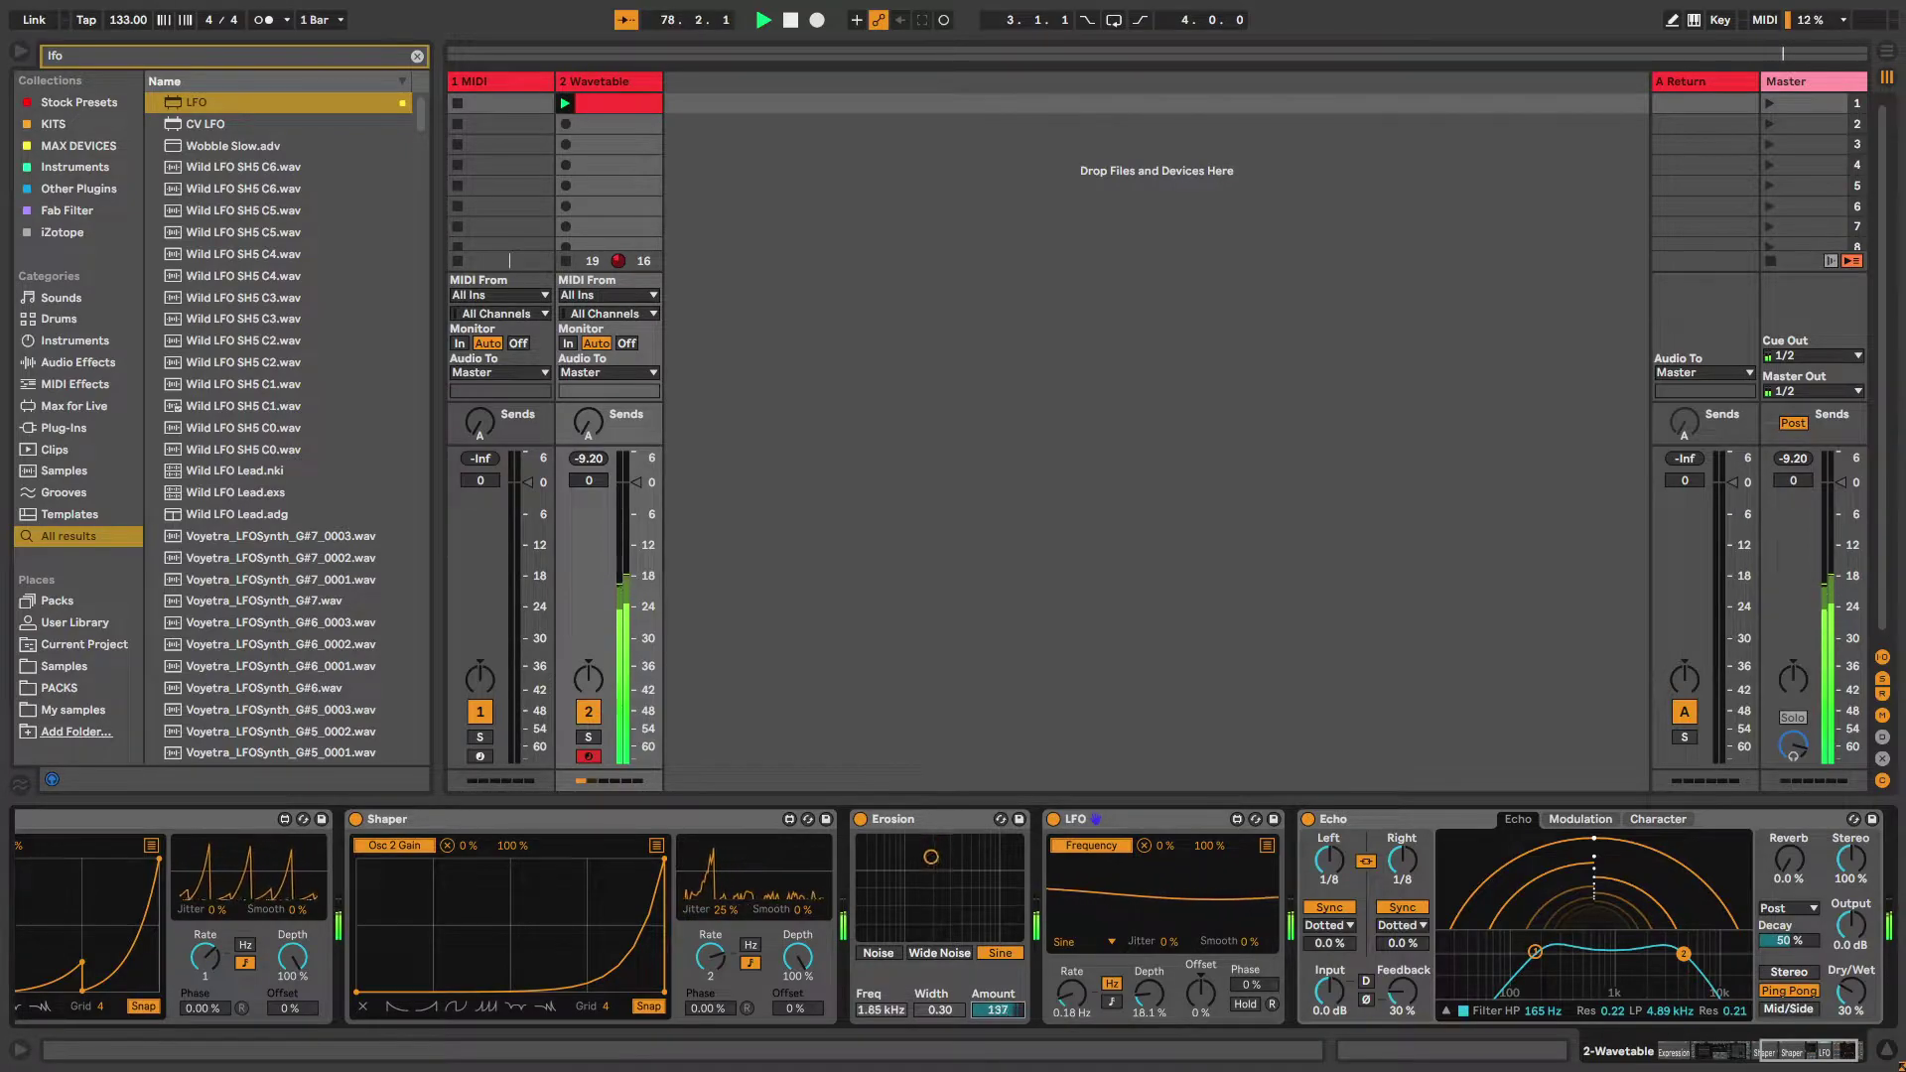
drag(997, 1009, 996, 957)
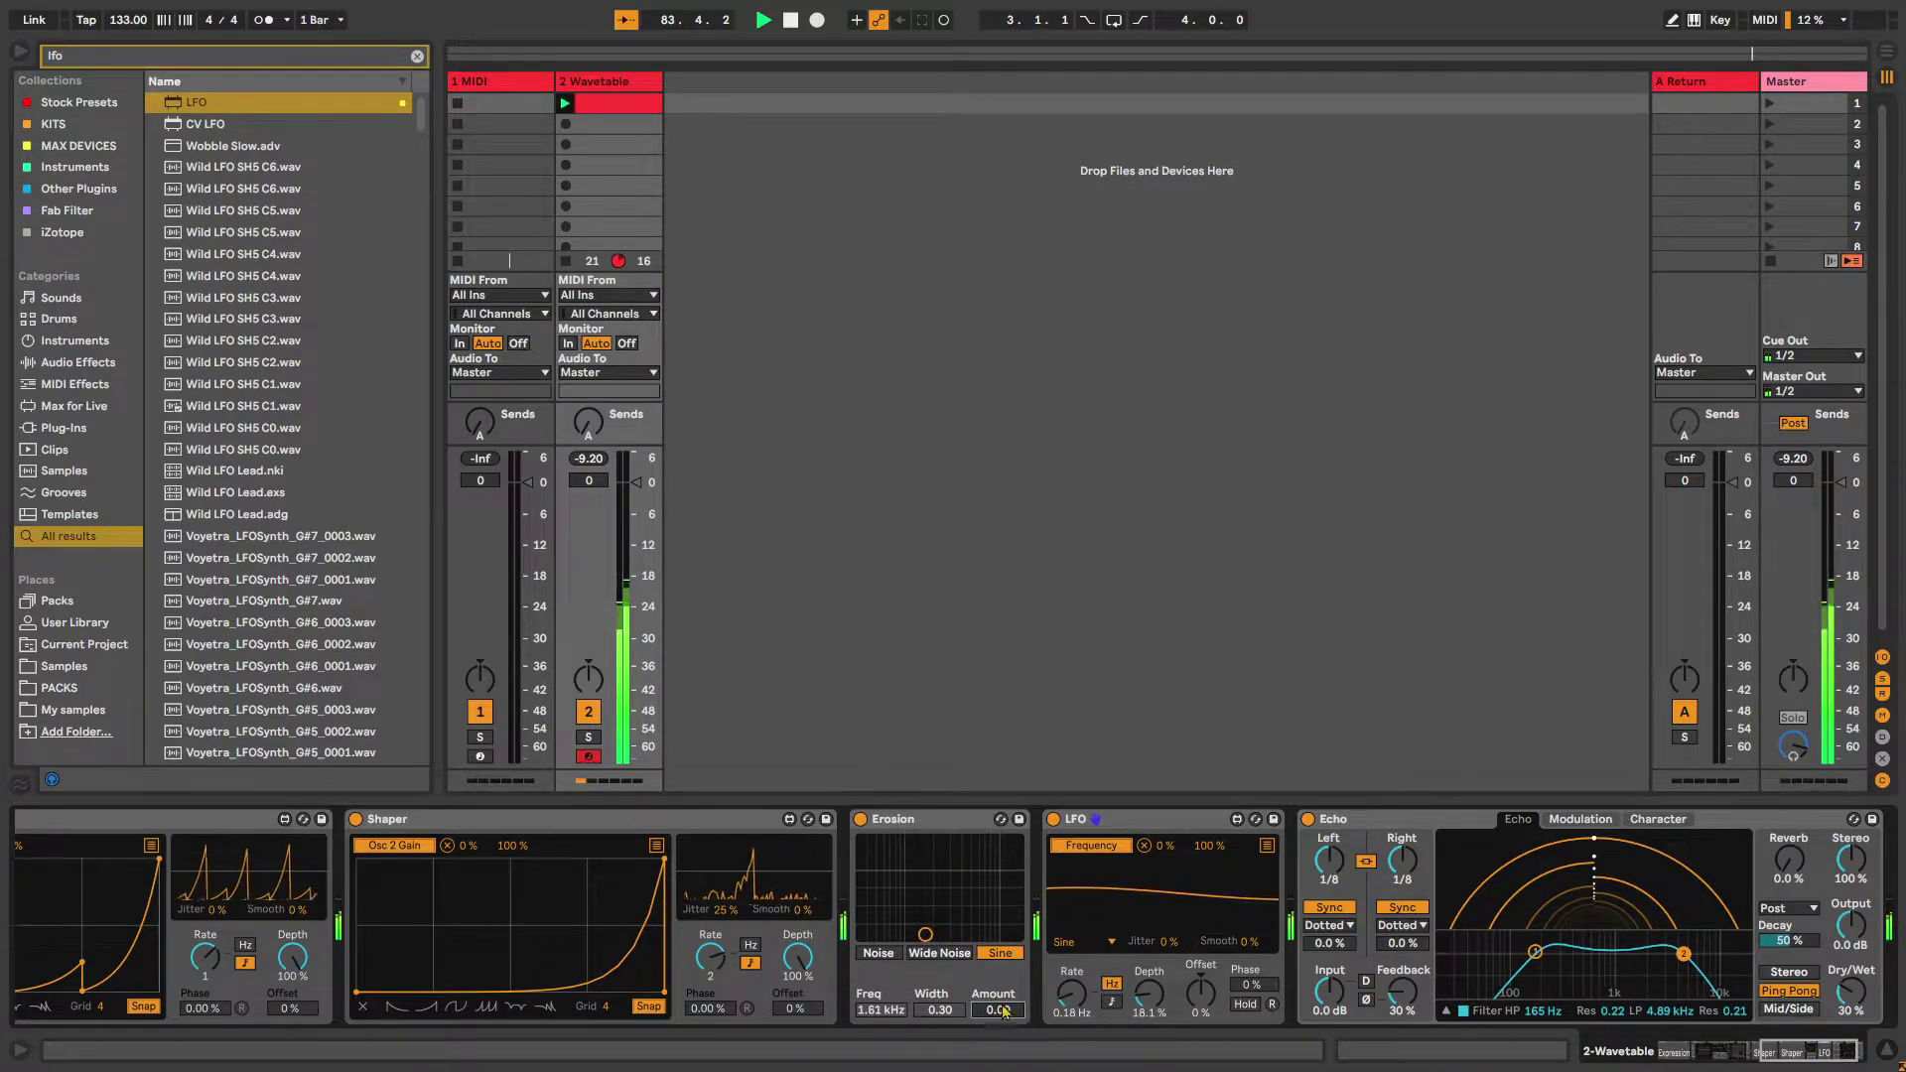
drag(997, 1003, 997, 973)
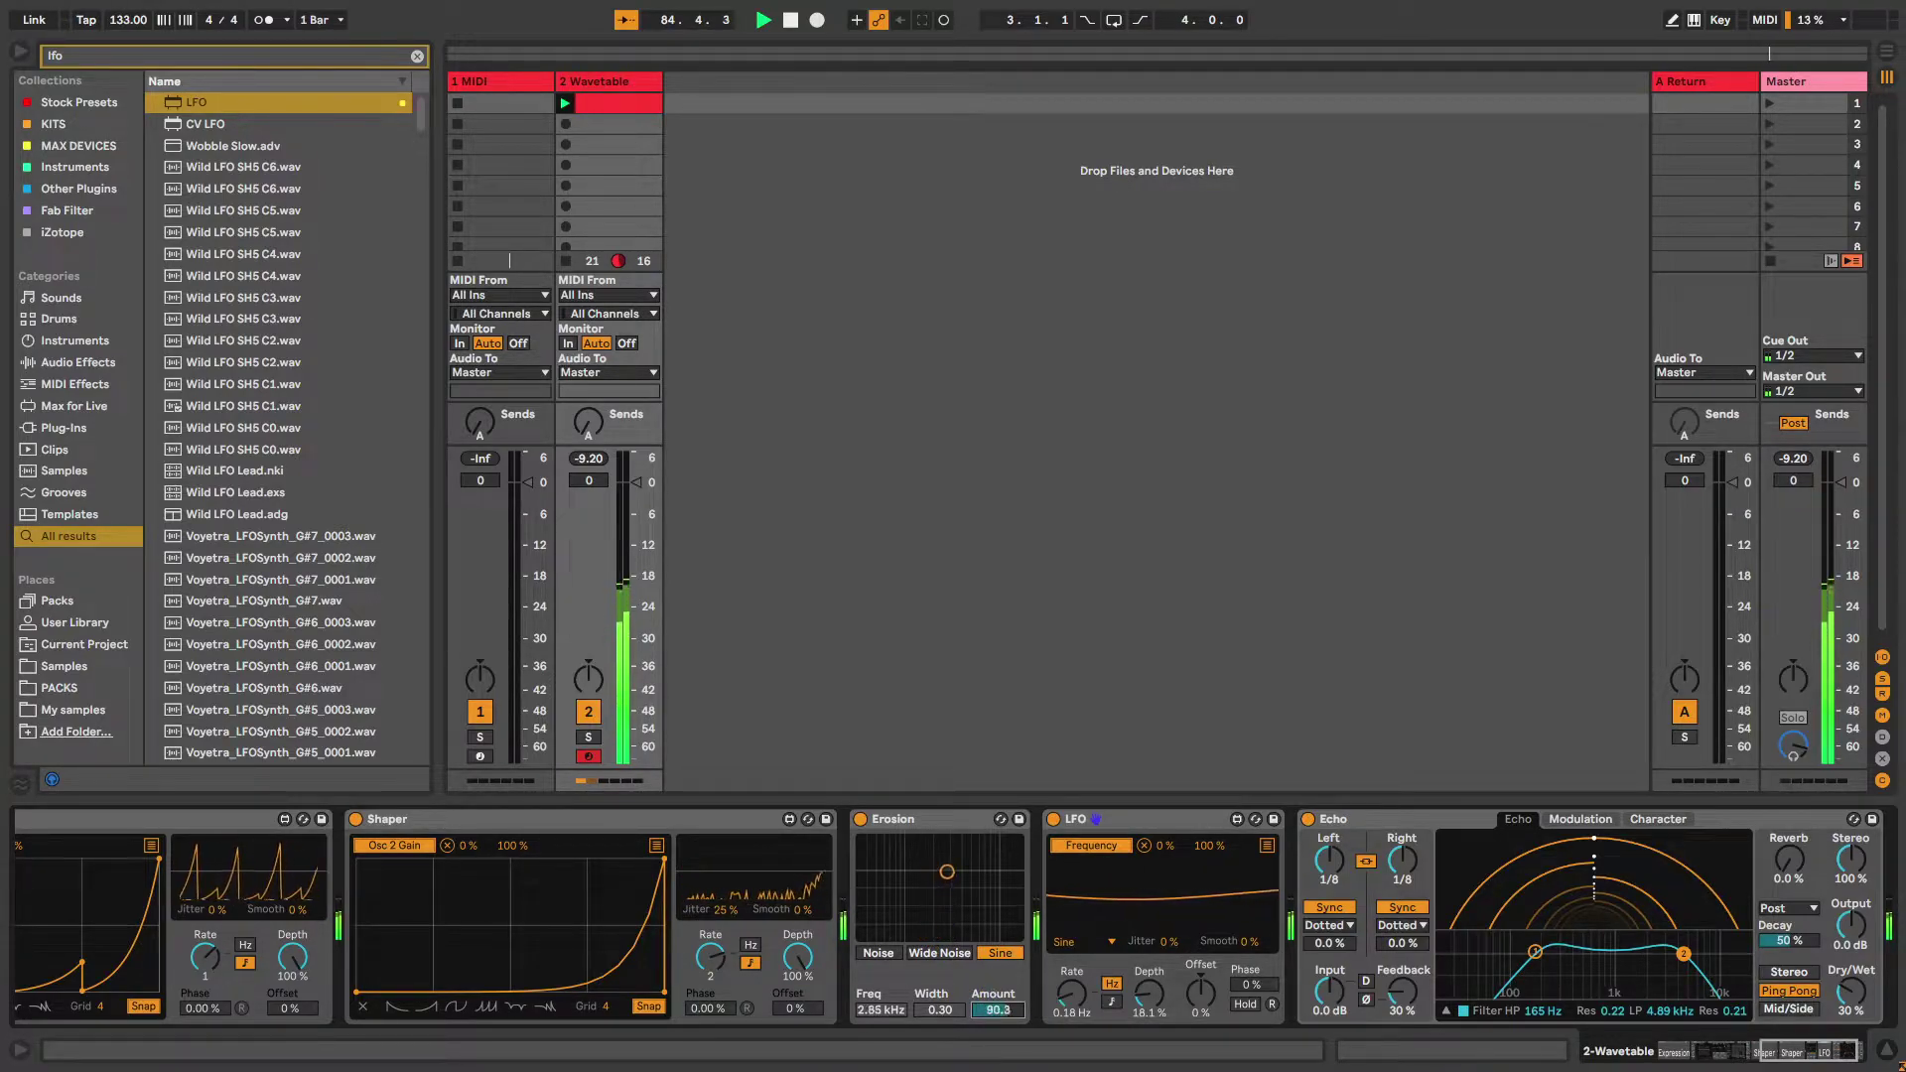
Map the LFO's second slot to Erosion's Amount with a minimum of 60%
click(1268, 846)
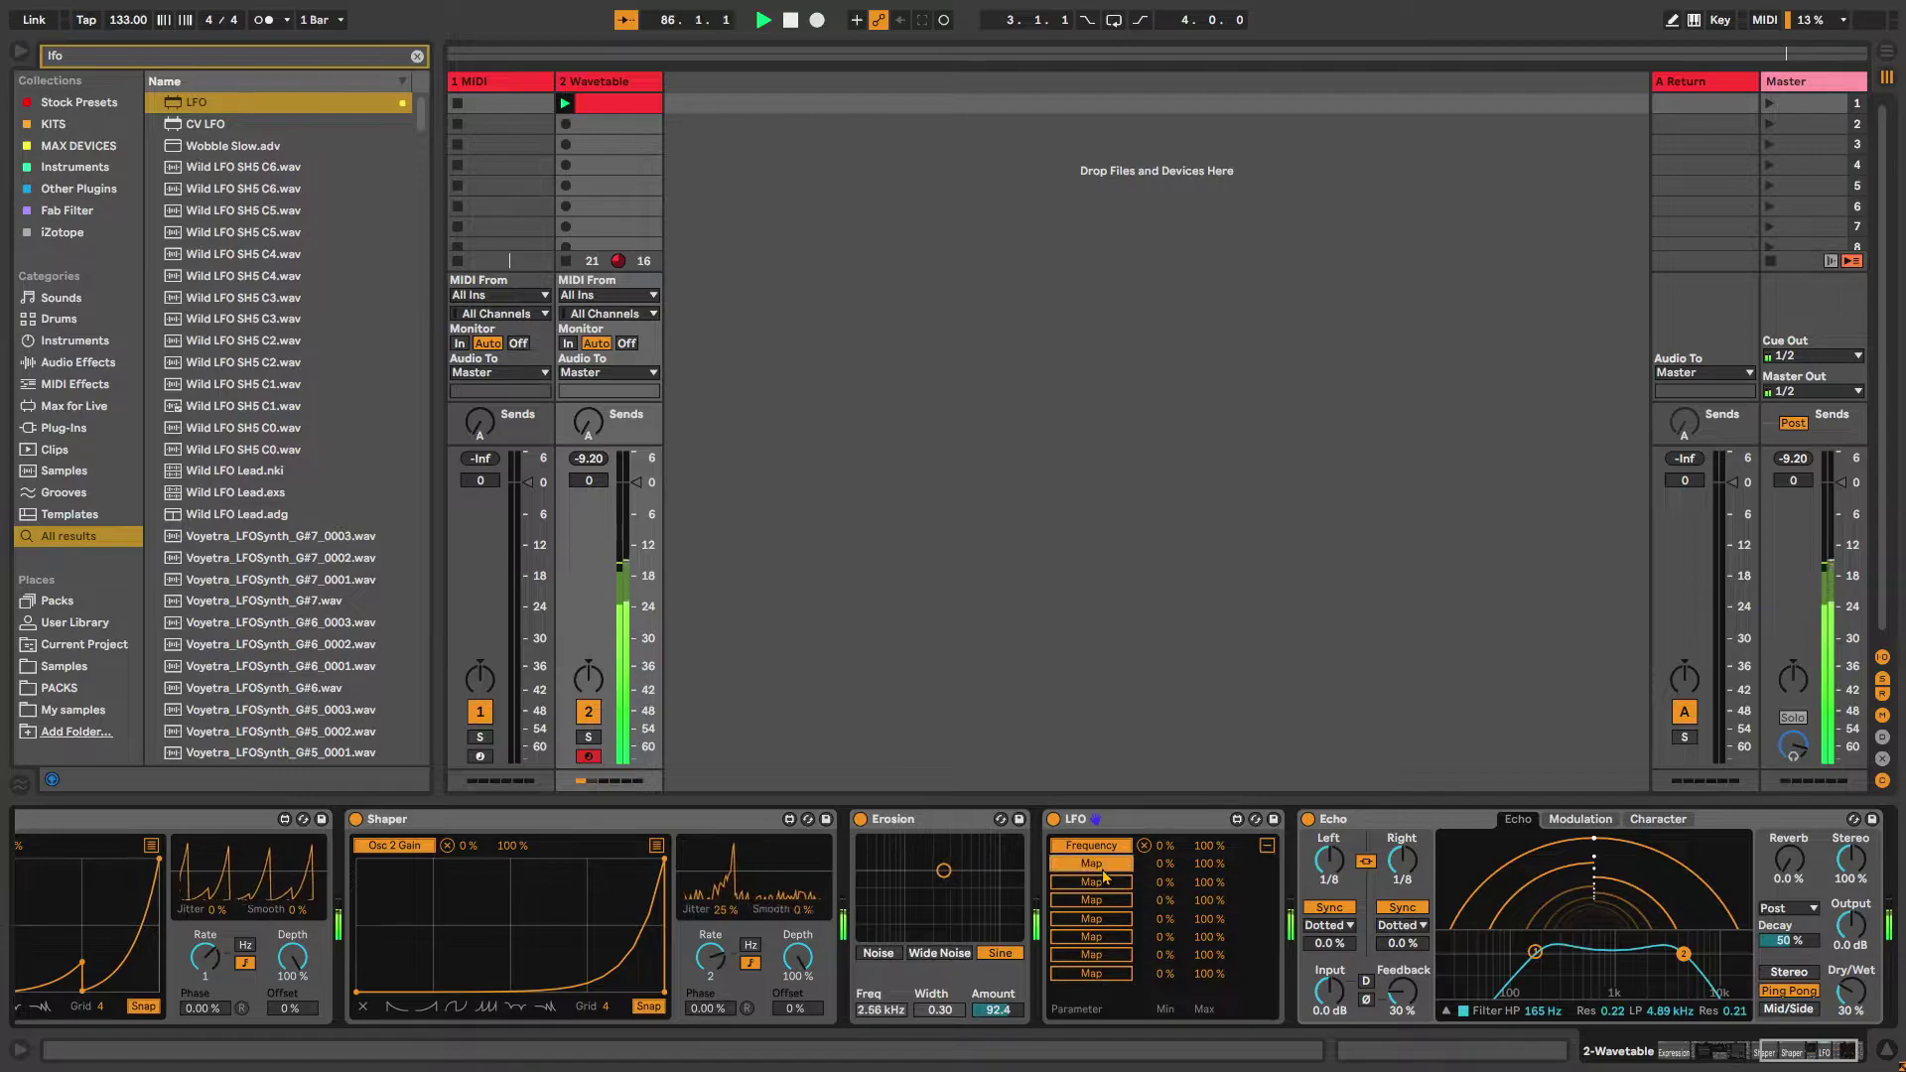
click(998, 1009)
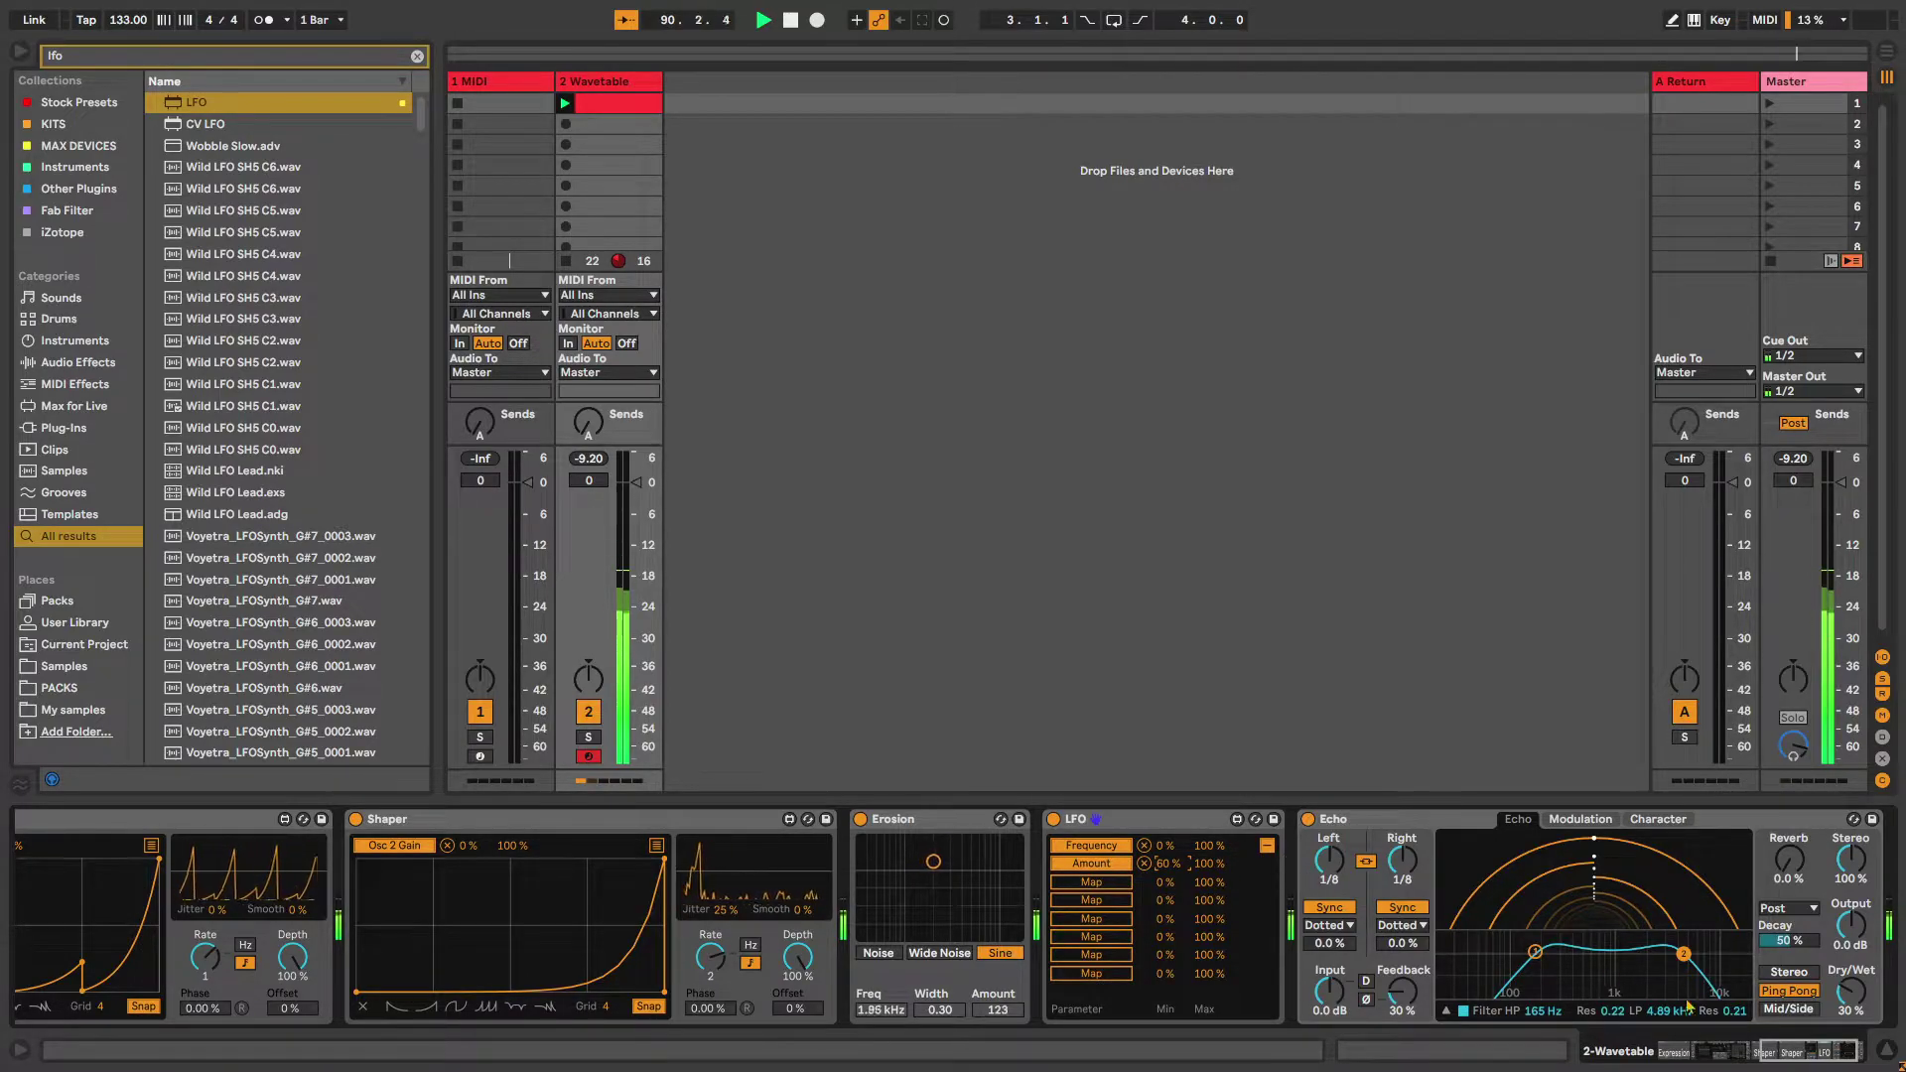
drag(1790, 1052, 1842, 1052)
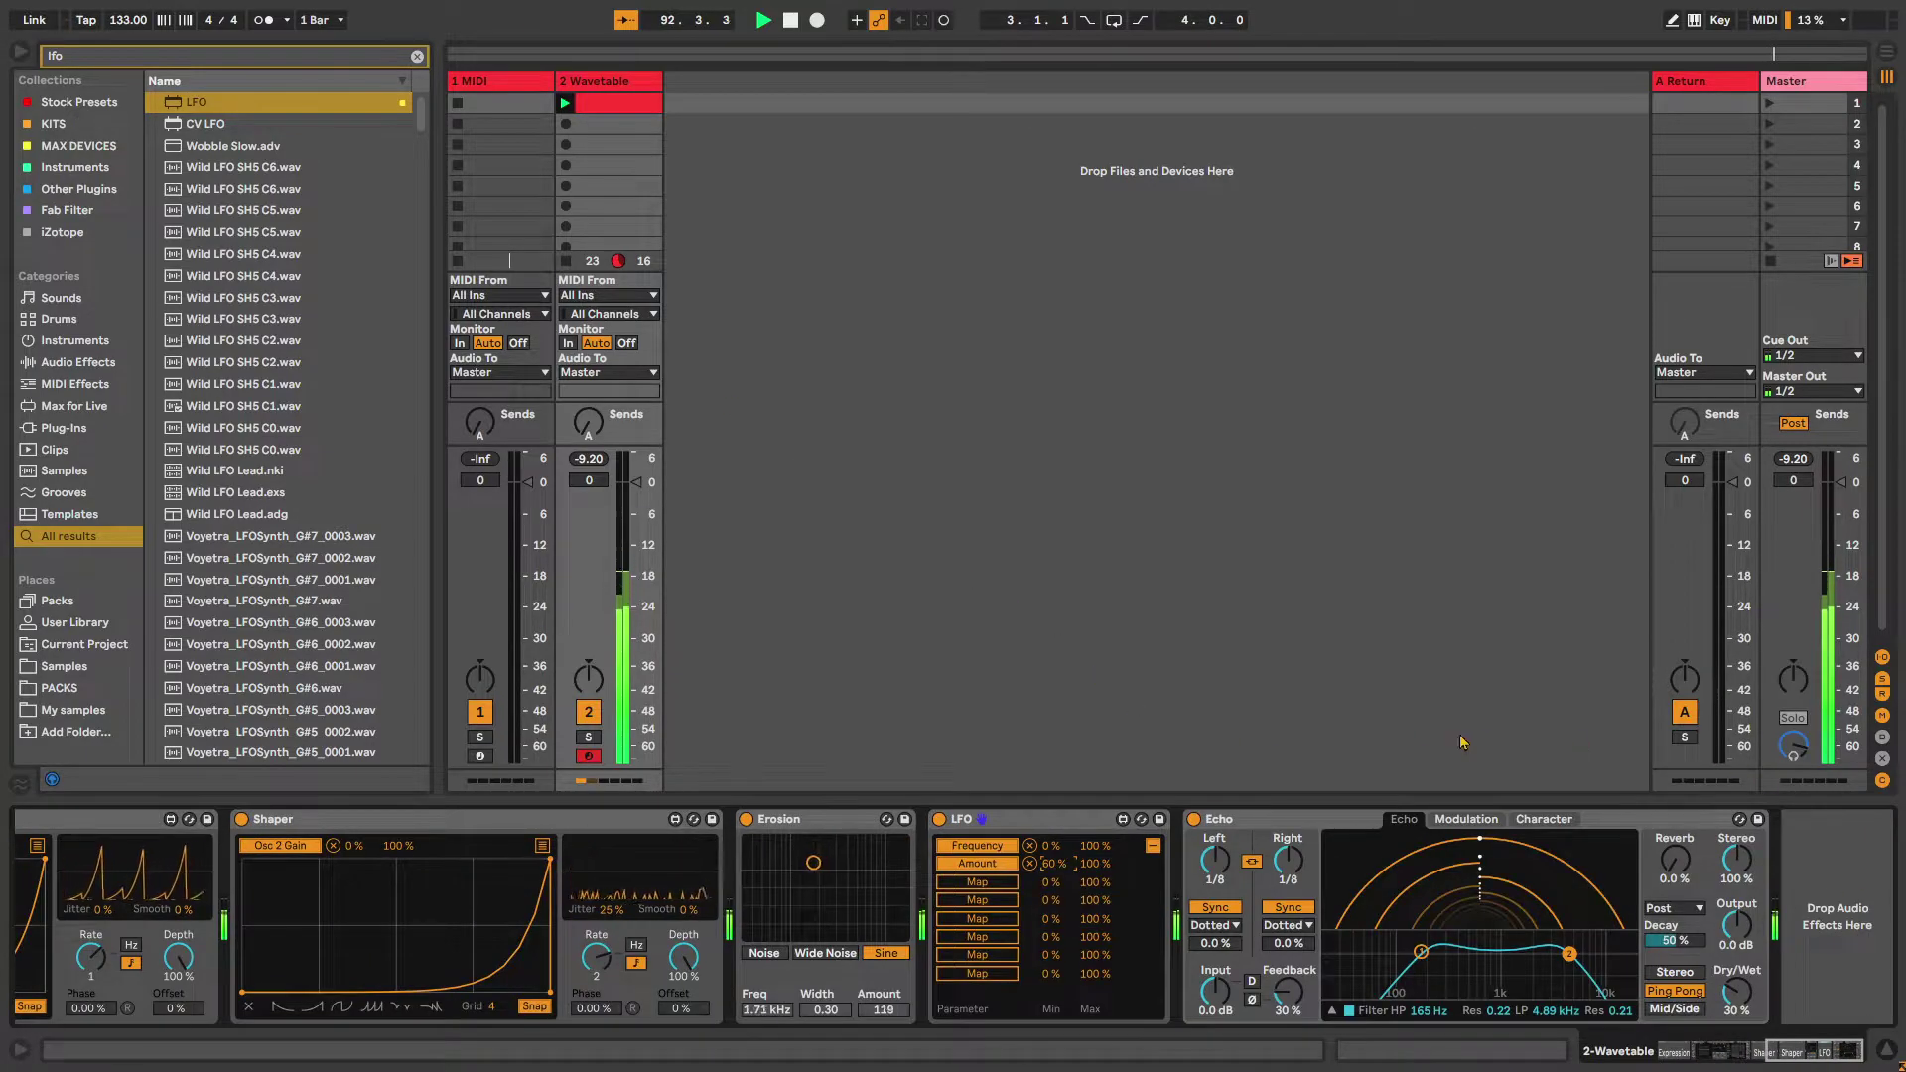
key(ctrl+f)
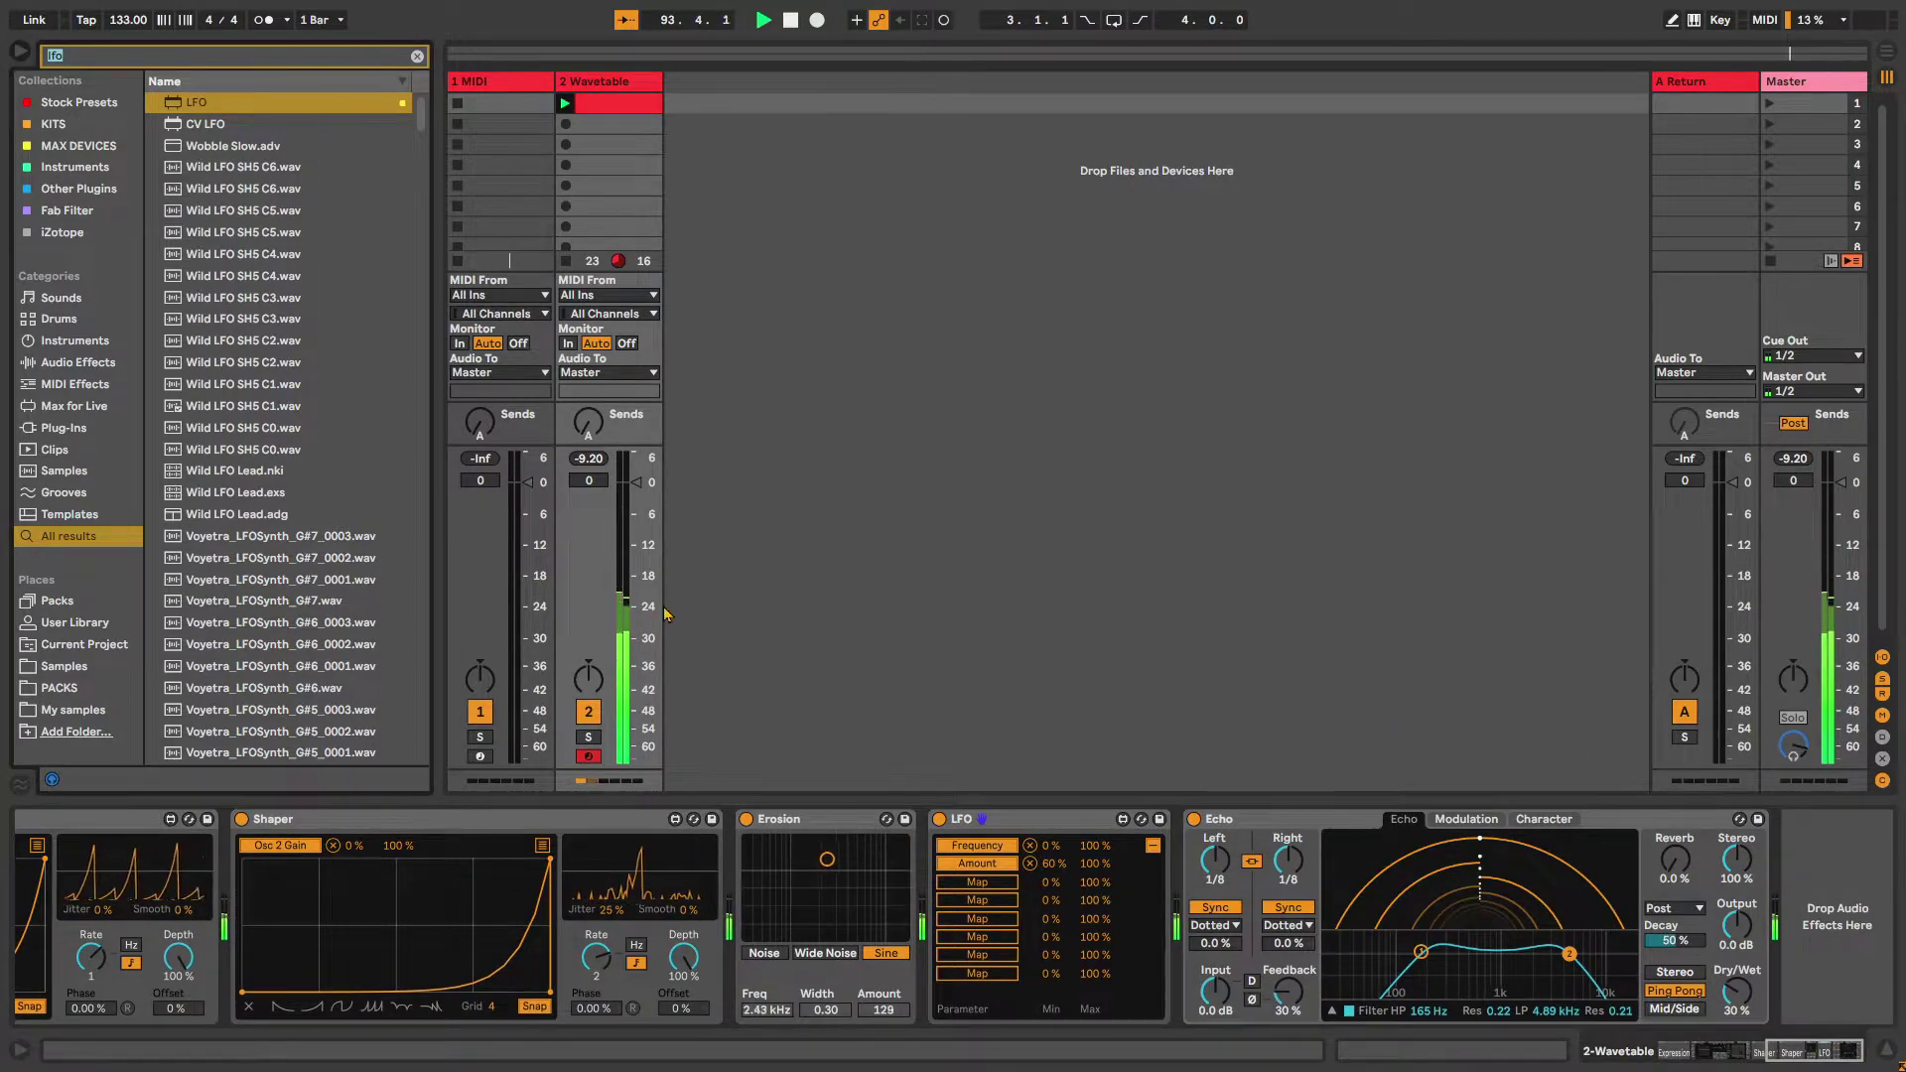
text(eq)
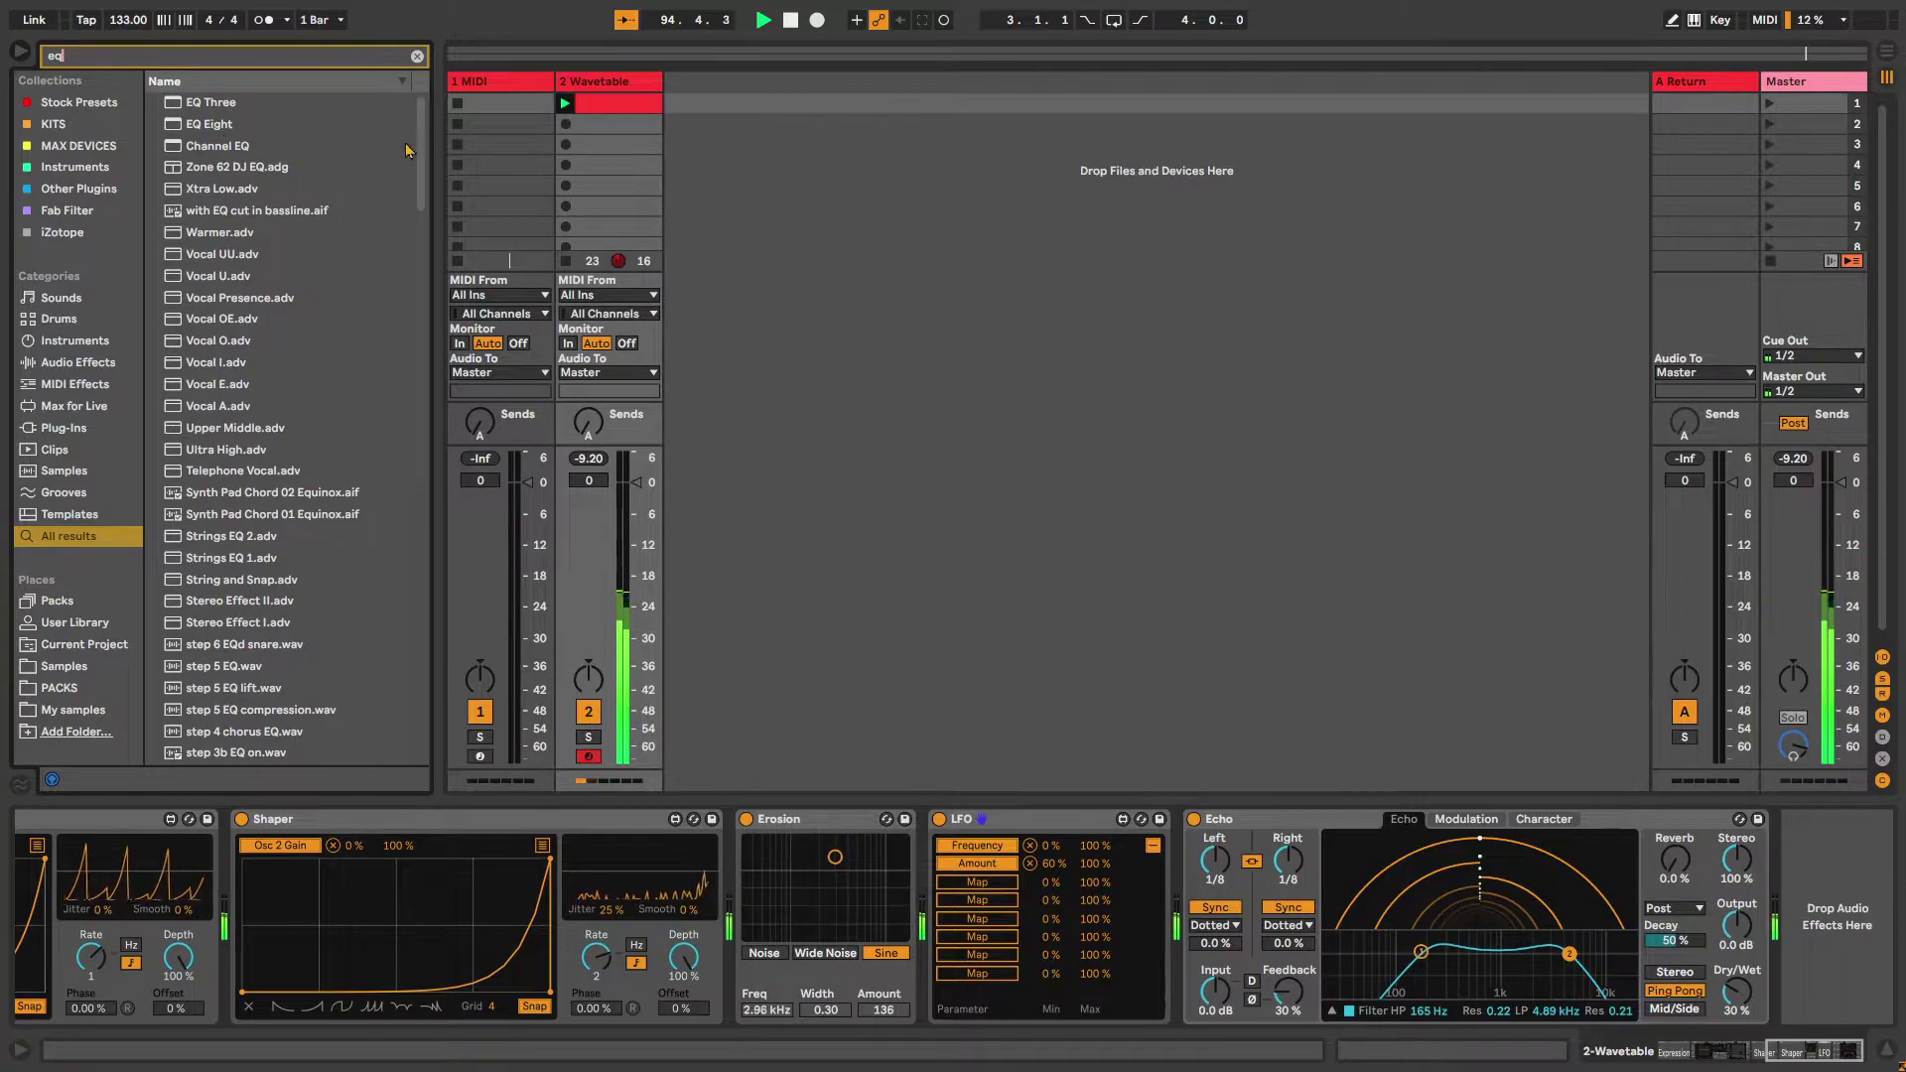
Delete the empty first MIDI track and insert a new MIDI track after the Wavetable track
click(573, 95)
click(484, 82)
key(Delete)
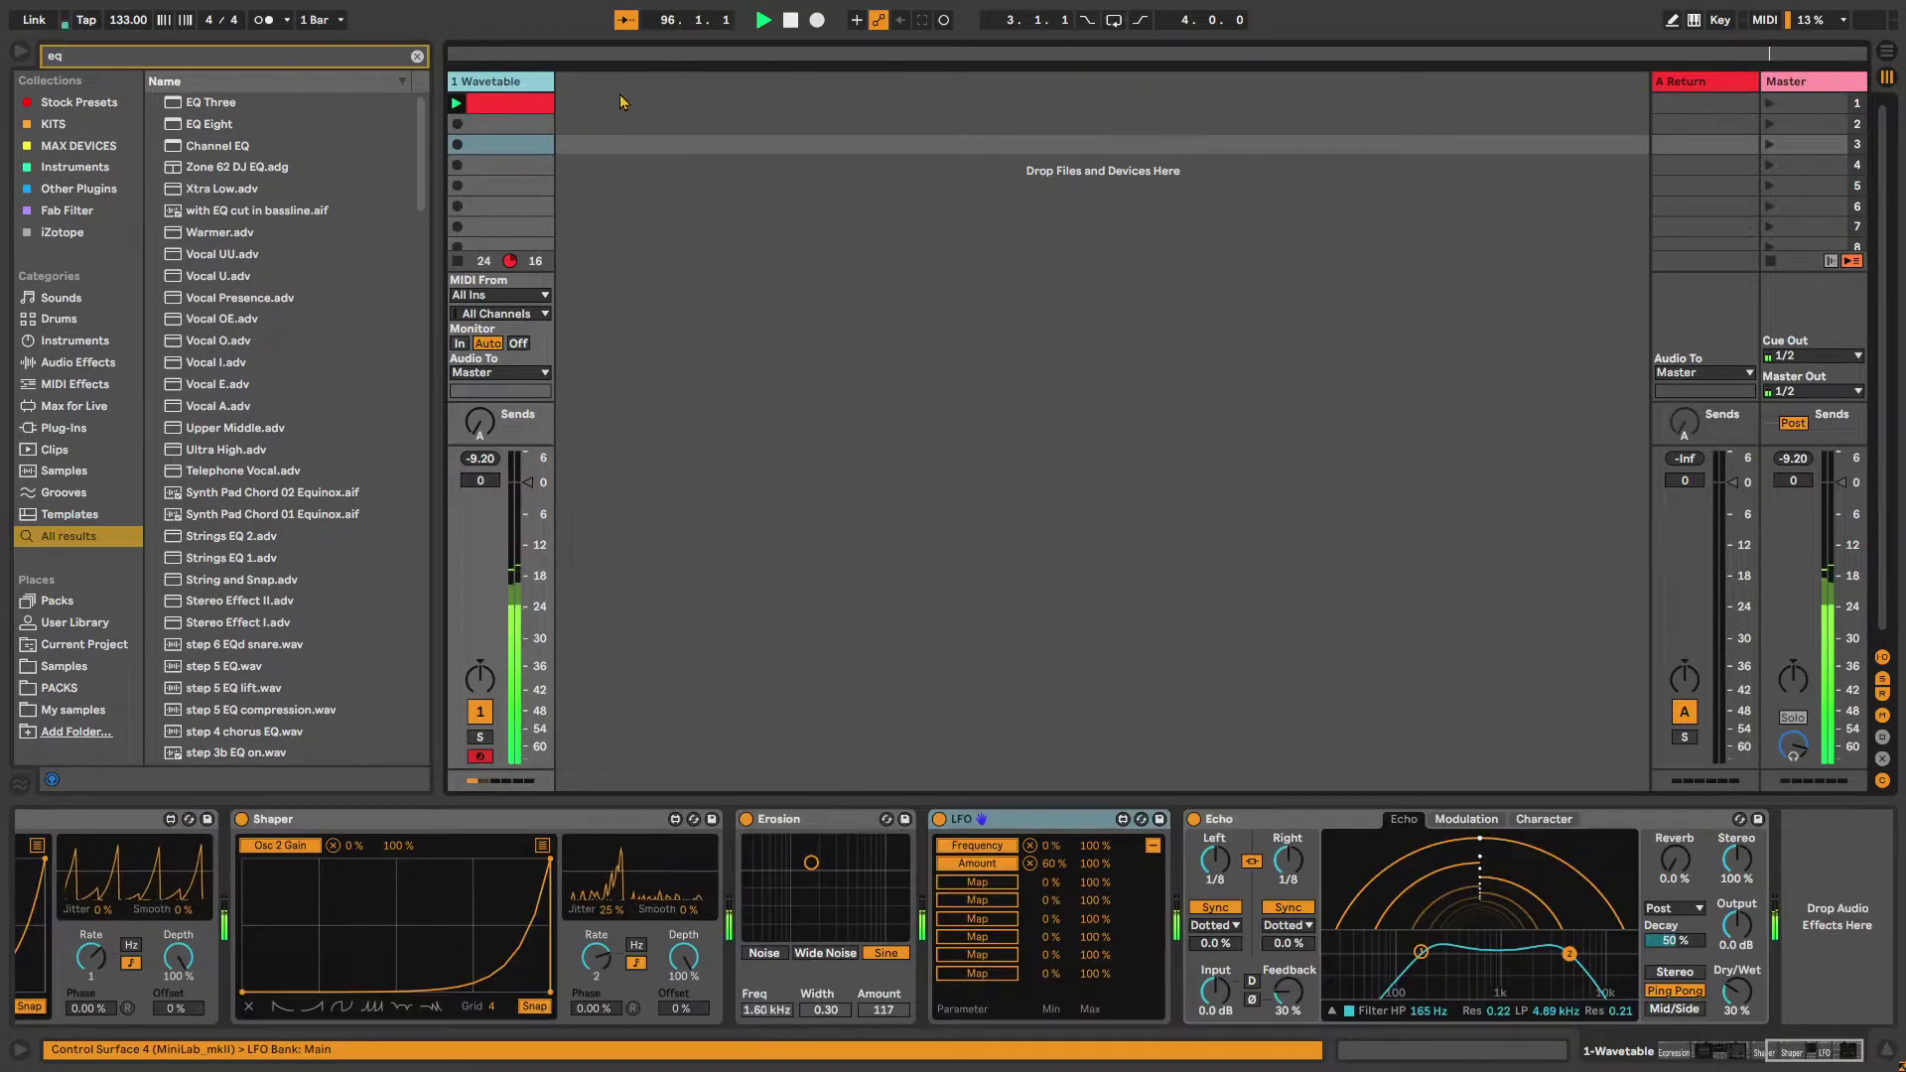
right_click(656, 131)
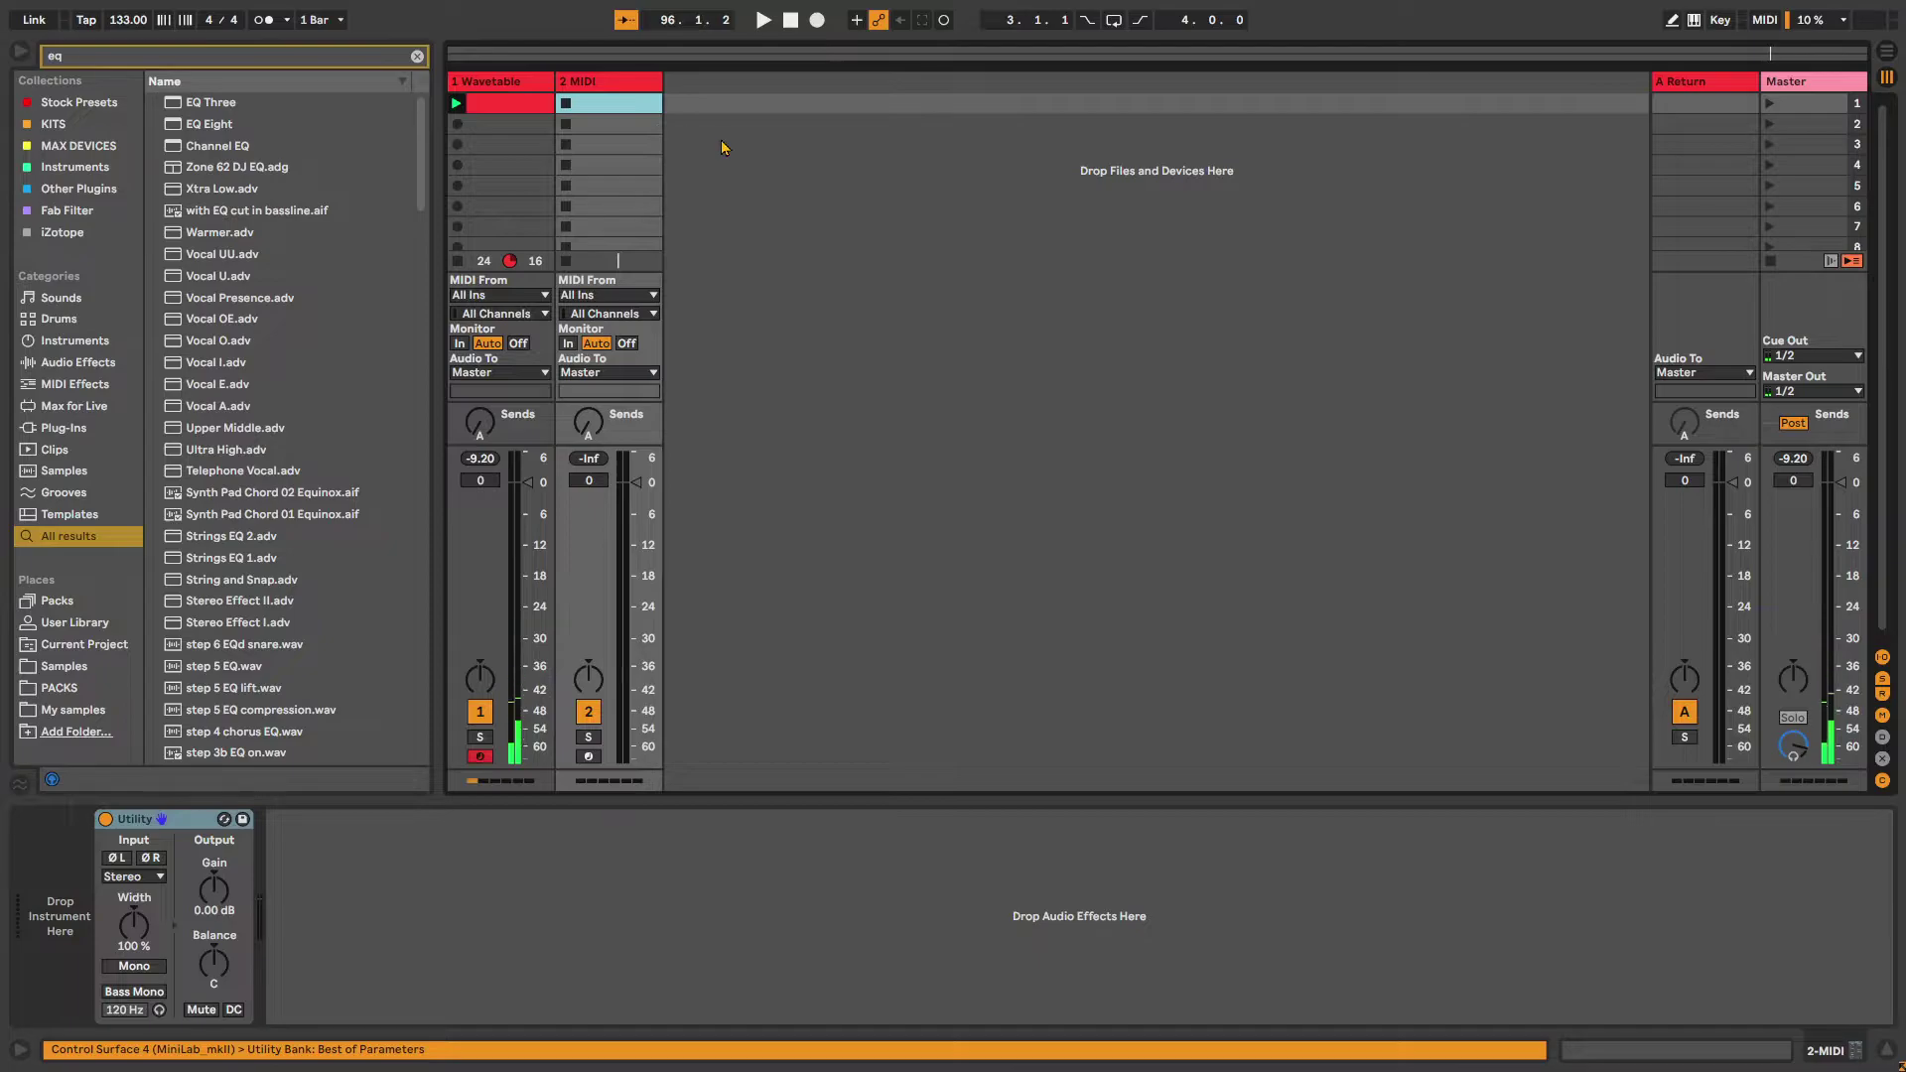
Search the browser for "kick" and load DS Kick onto the new MIDI track
key(ctrl+f)
text(kick)
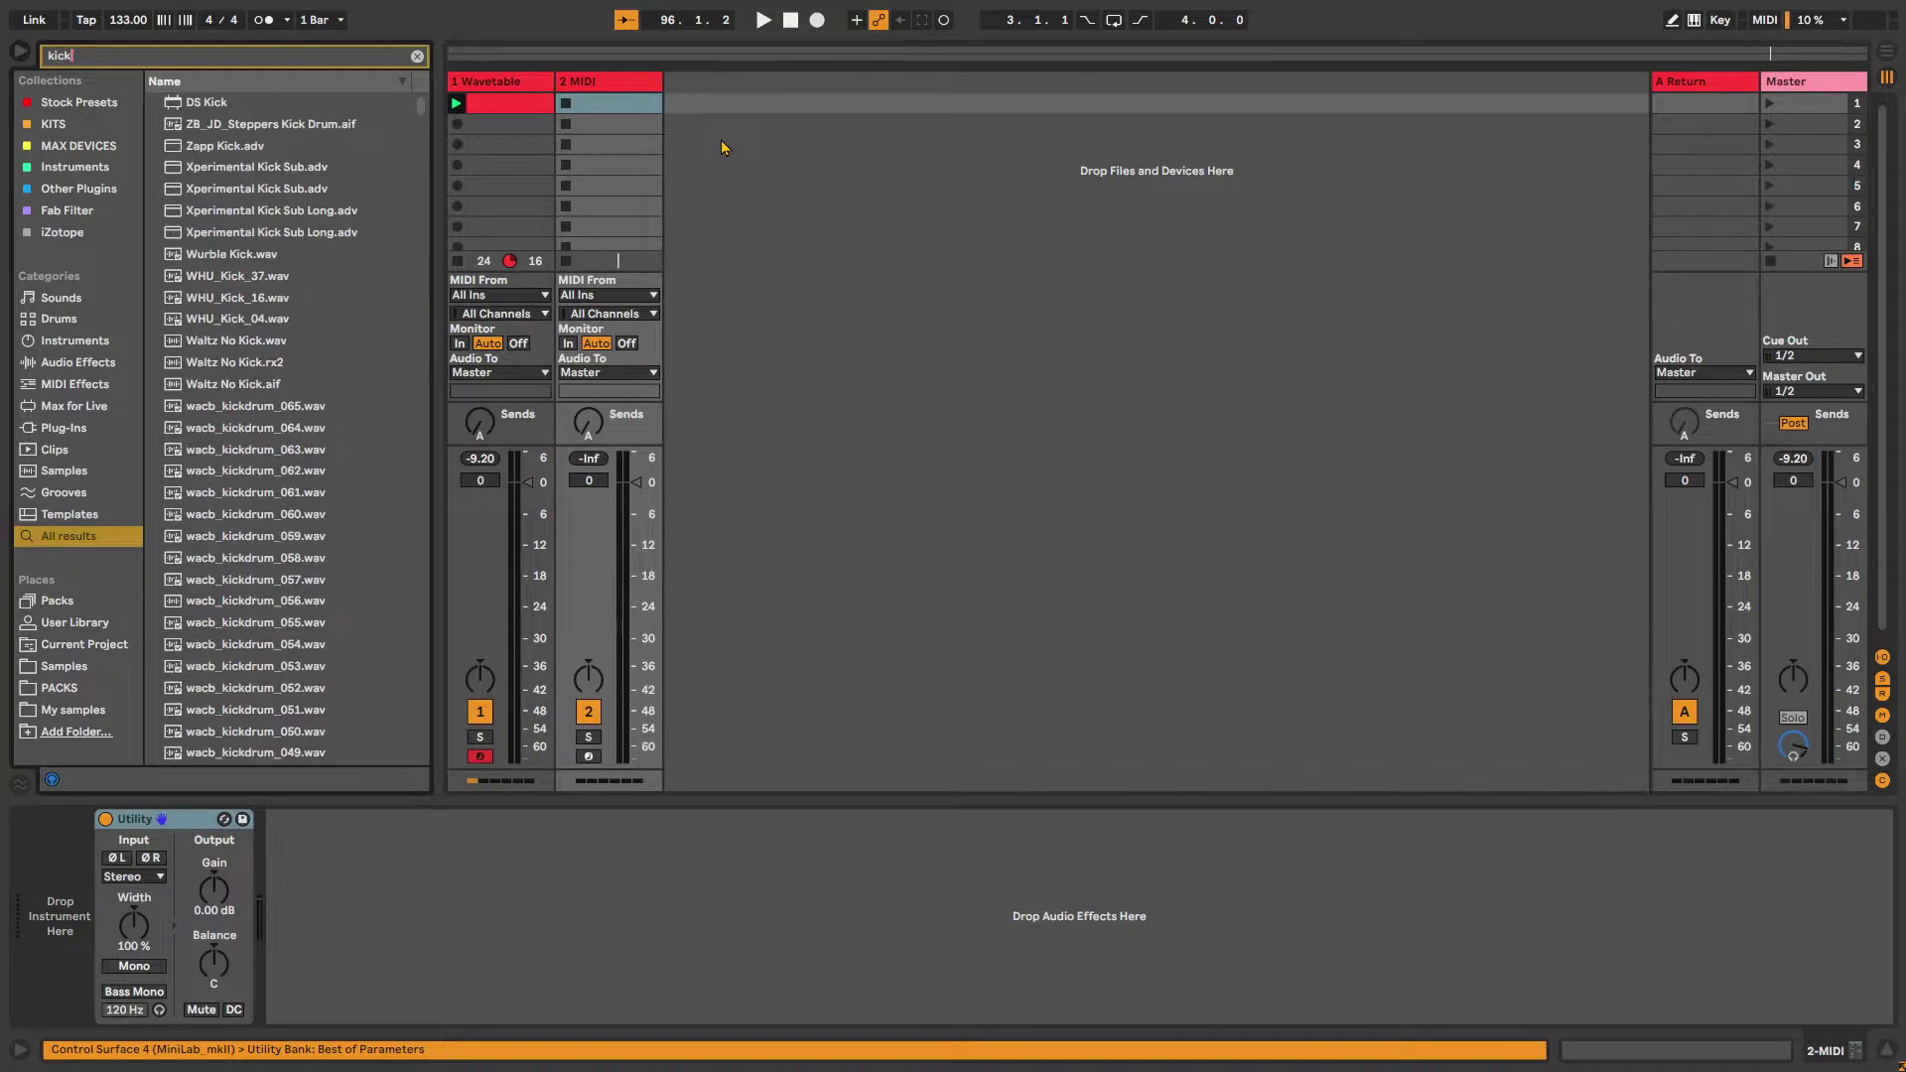
double_click(178, 101)
Create and launch a one-bar kick clip with an eighth-note C3 at 1.1.1 and sixteenth-note C3s at 1.2.4, 1.3.3 and 1.4.1
double_click(584, 107)
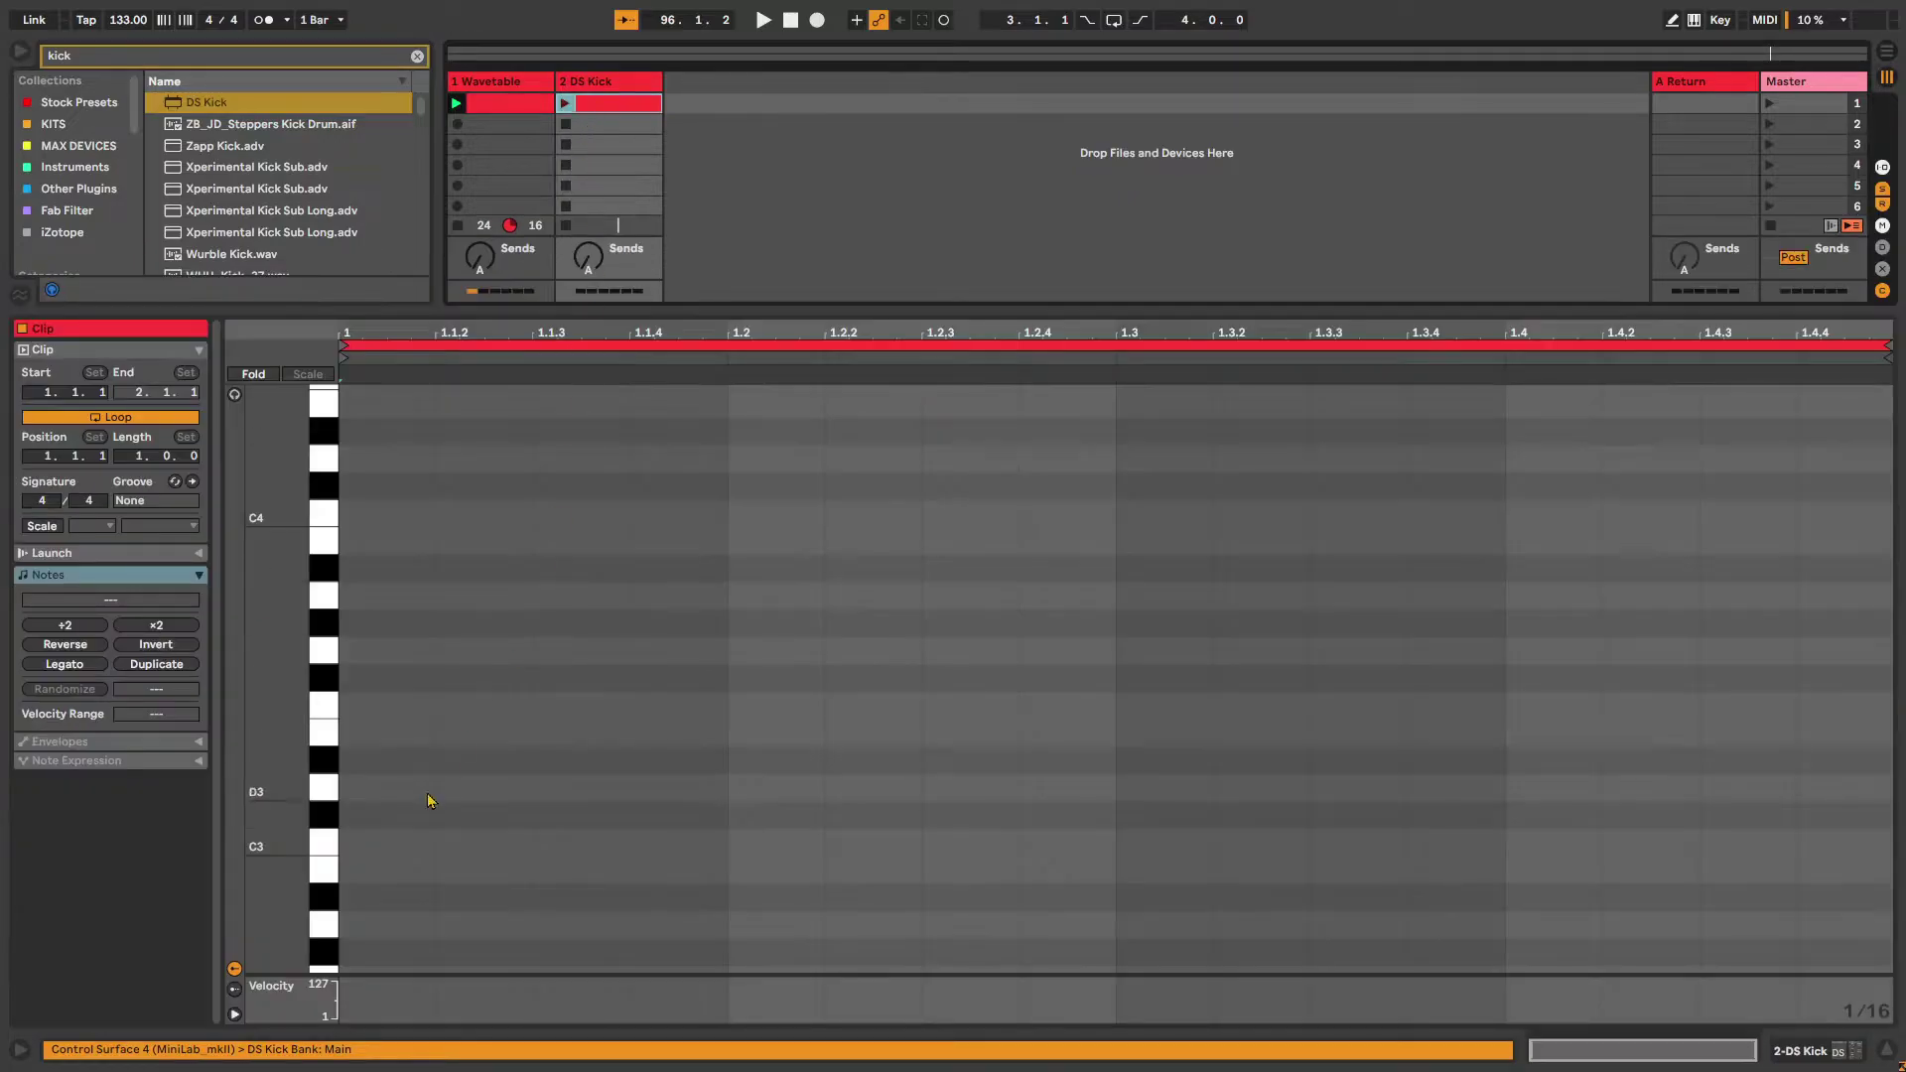
double_click(361, 849)
drag(435, 843, 531, 842)
click(565, 102)
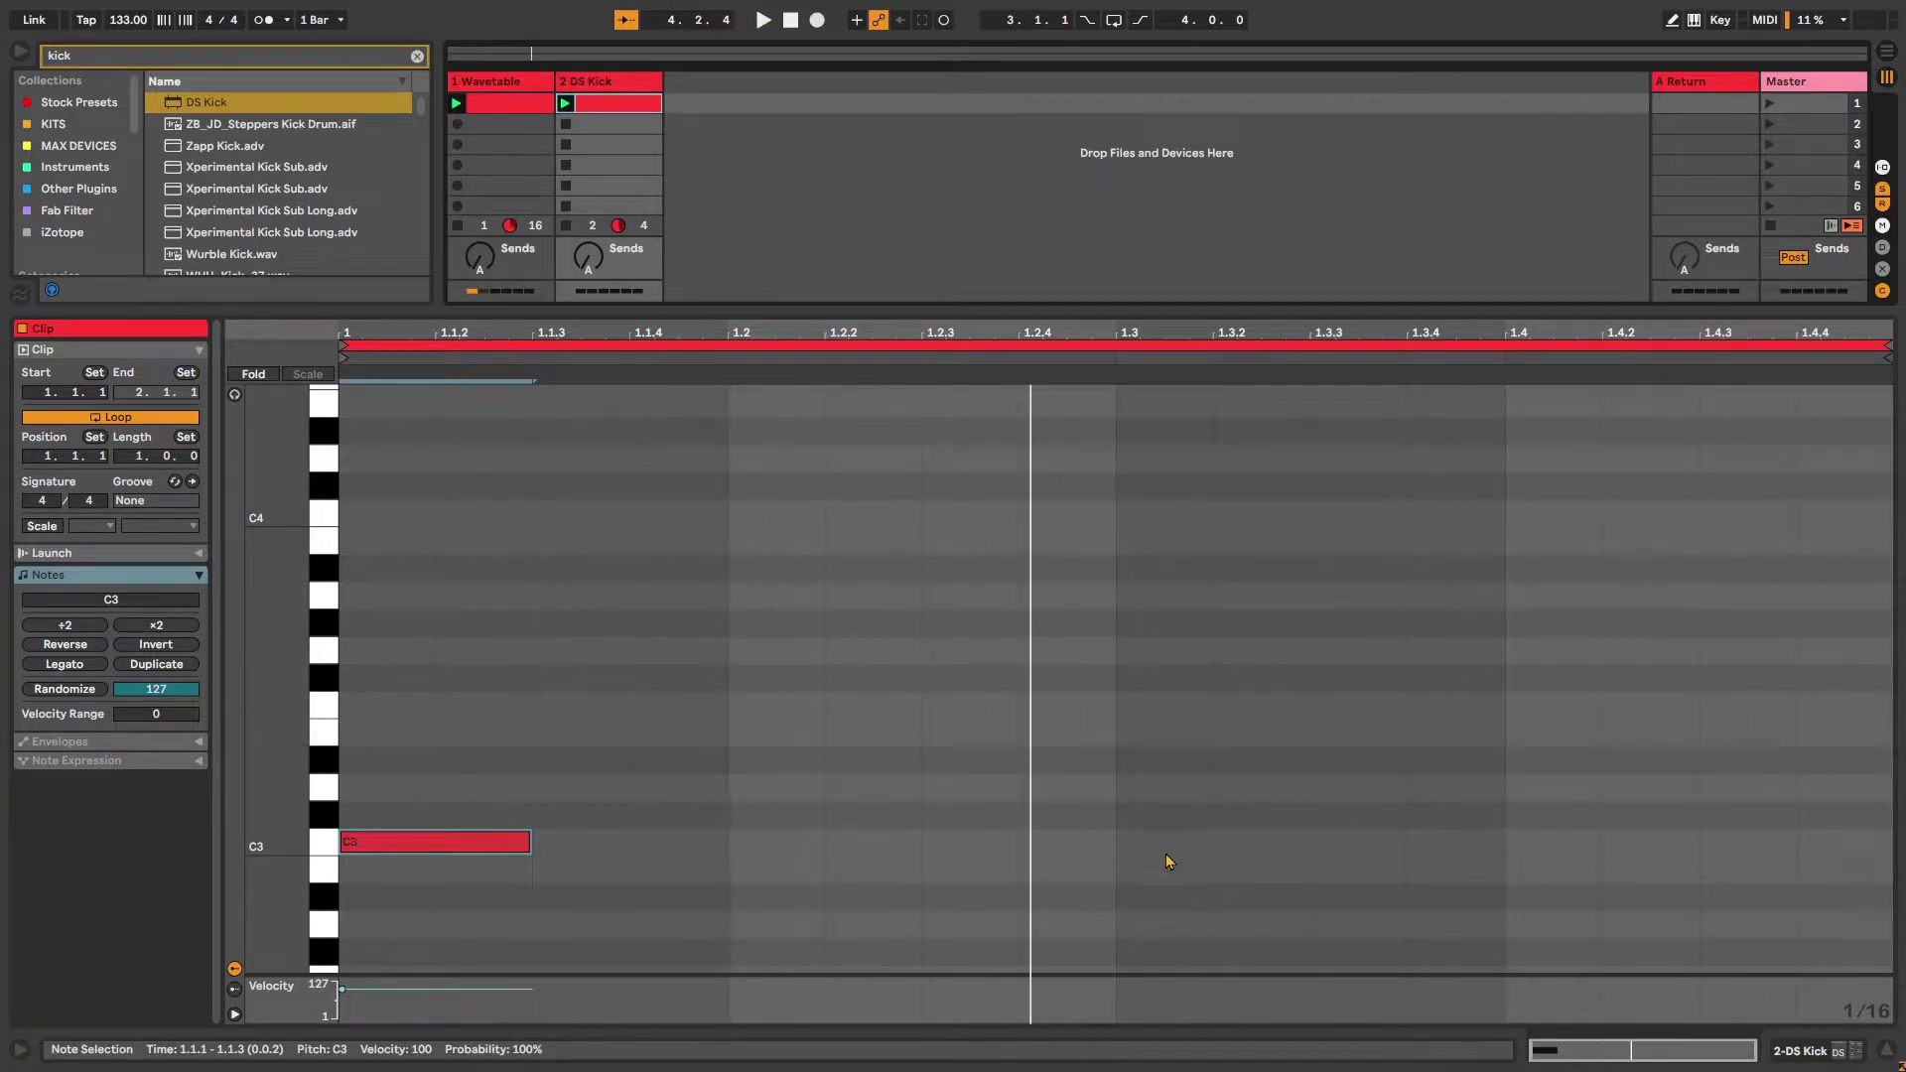
double_click(1060, 846)
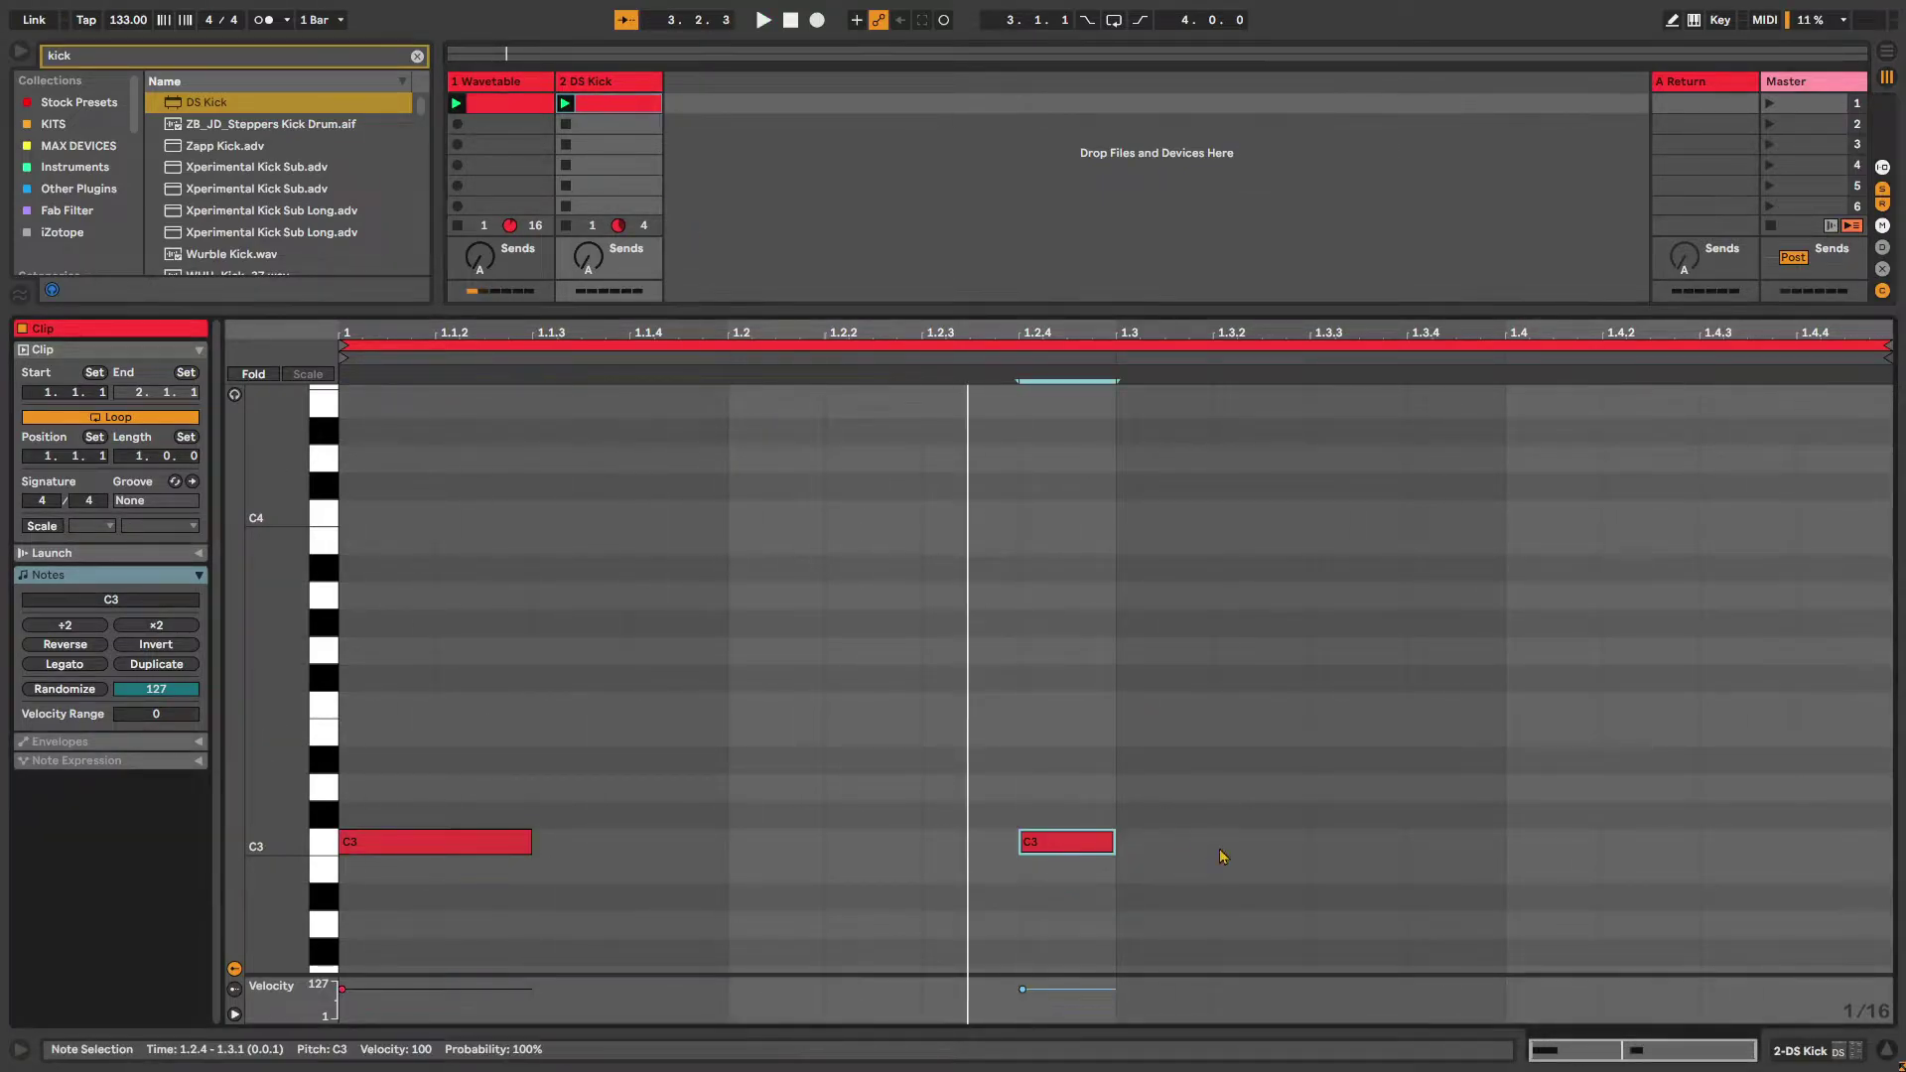
double_click(1510, 845)
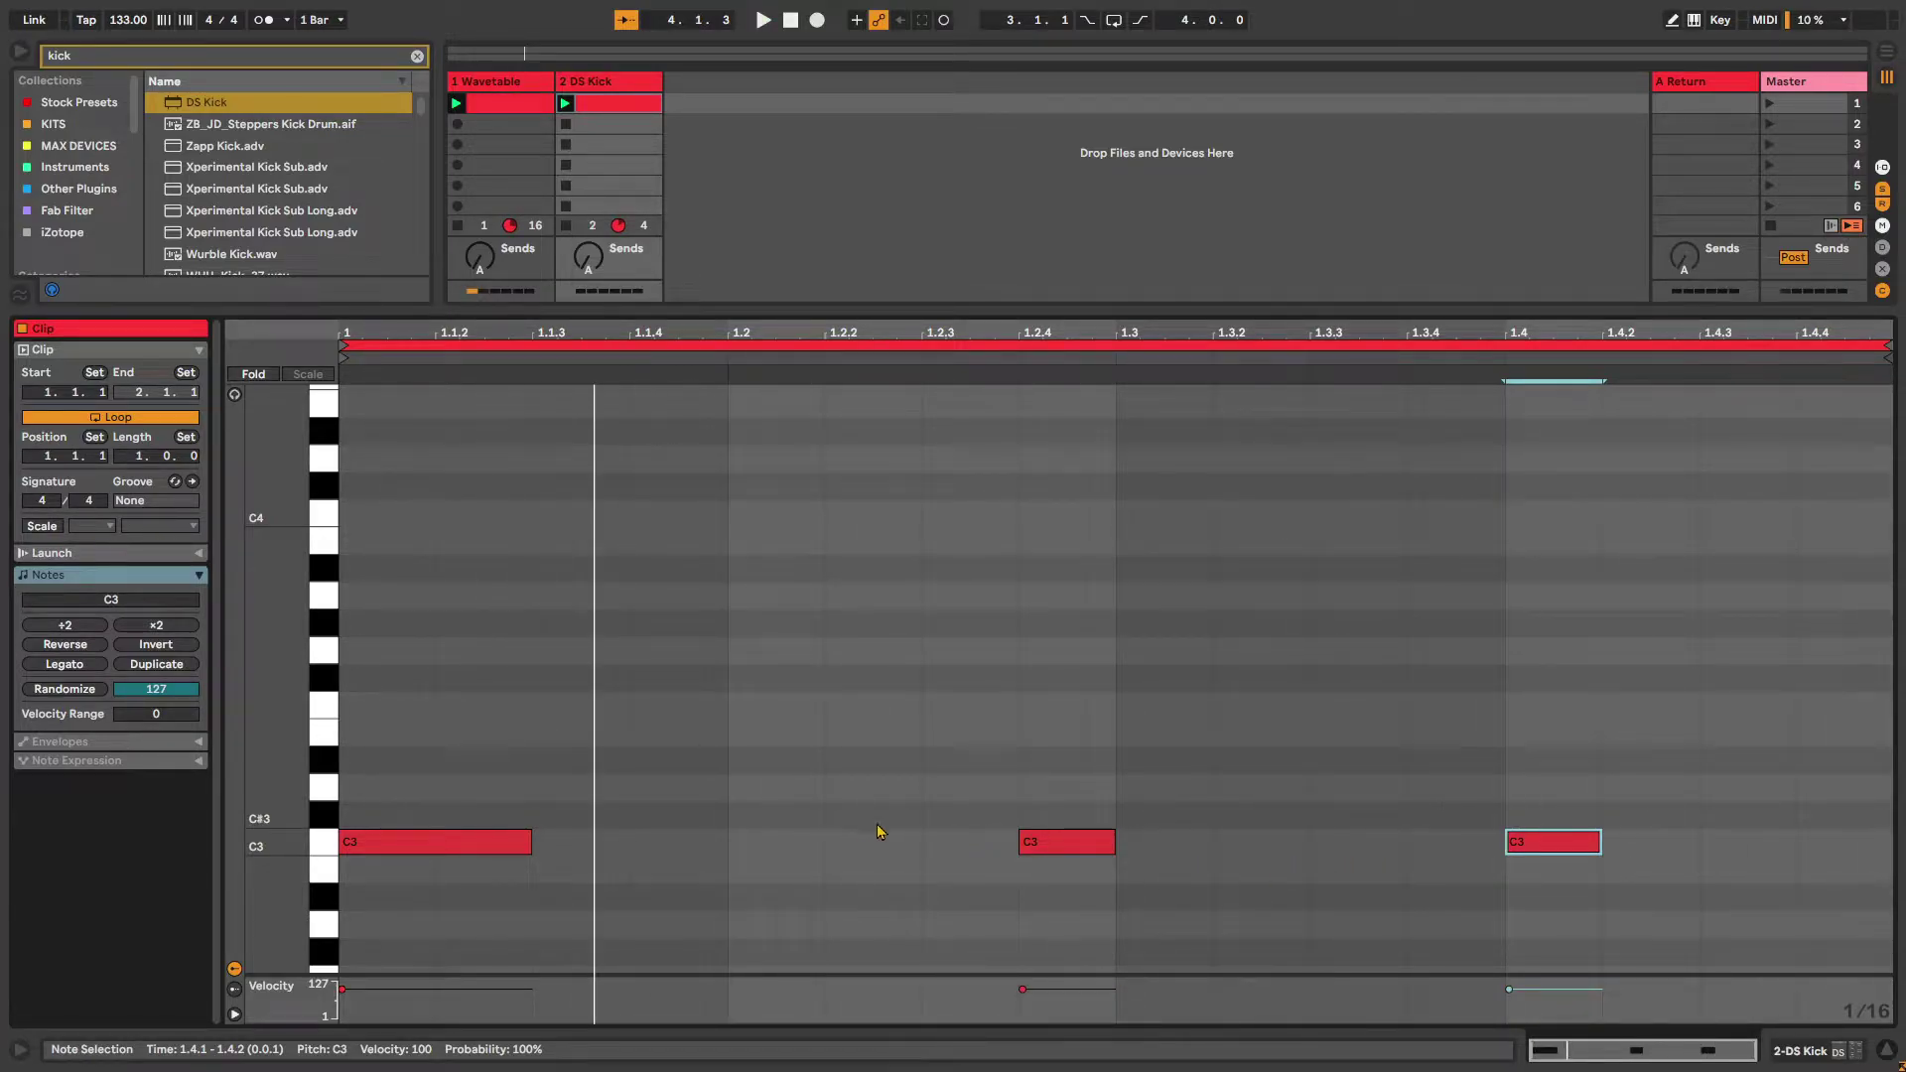
double_click(1332, 851)
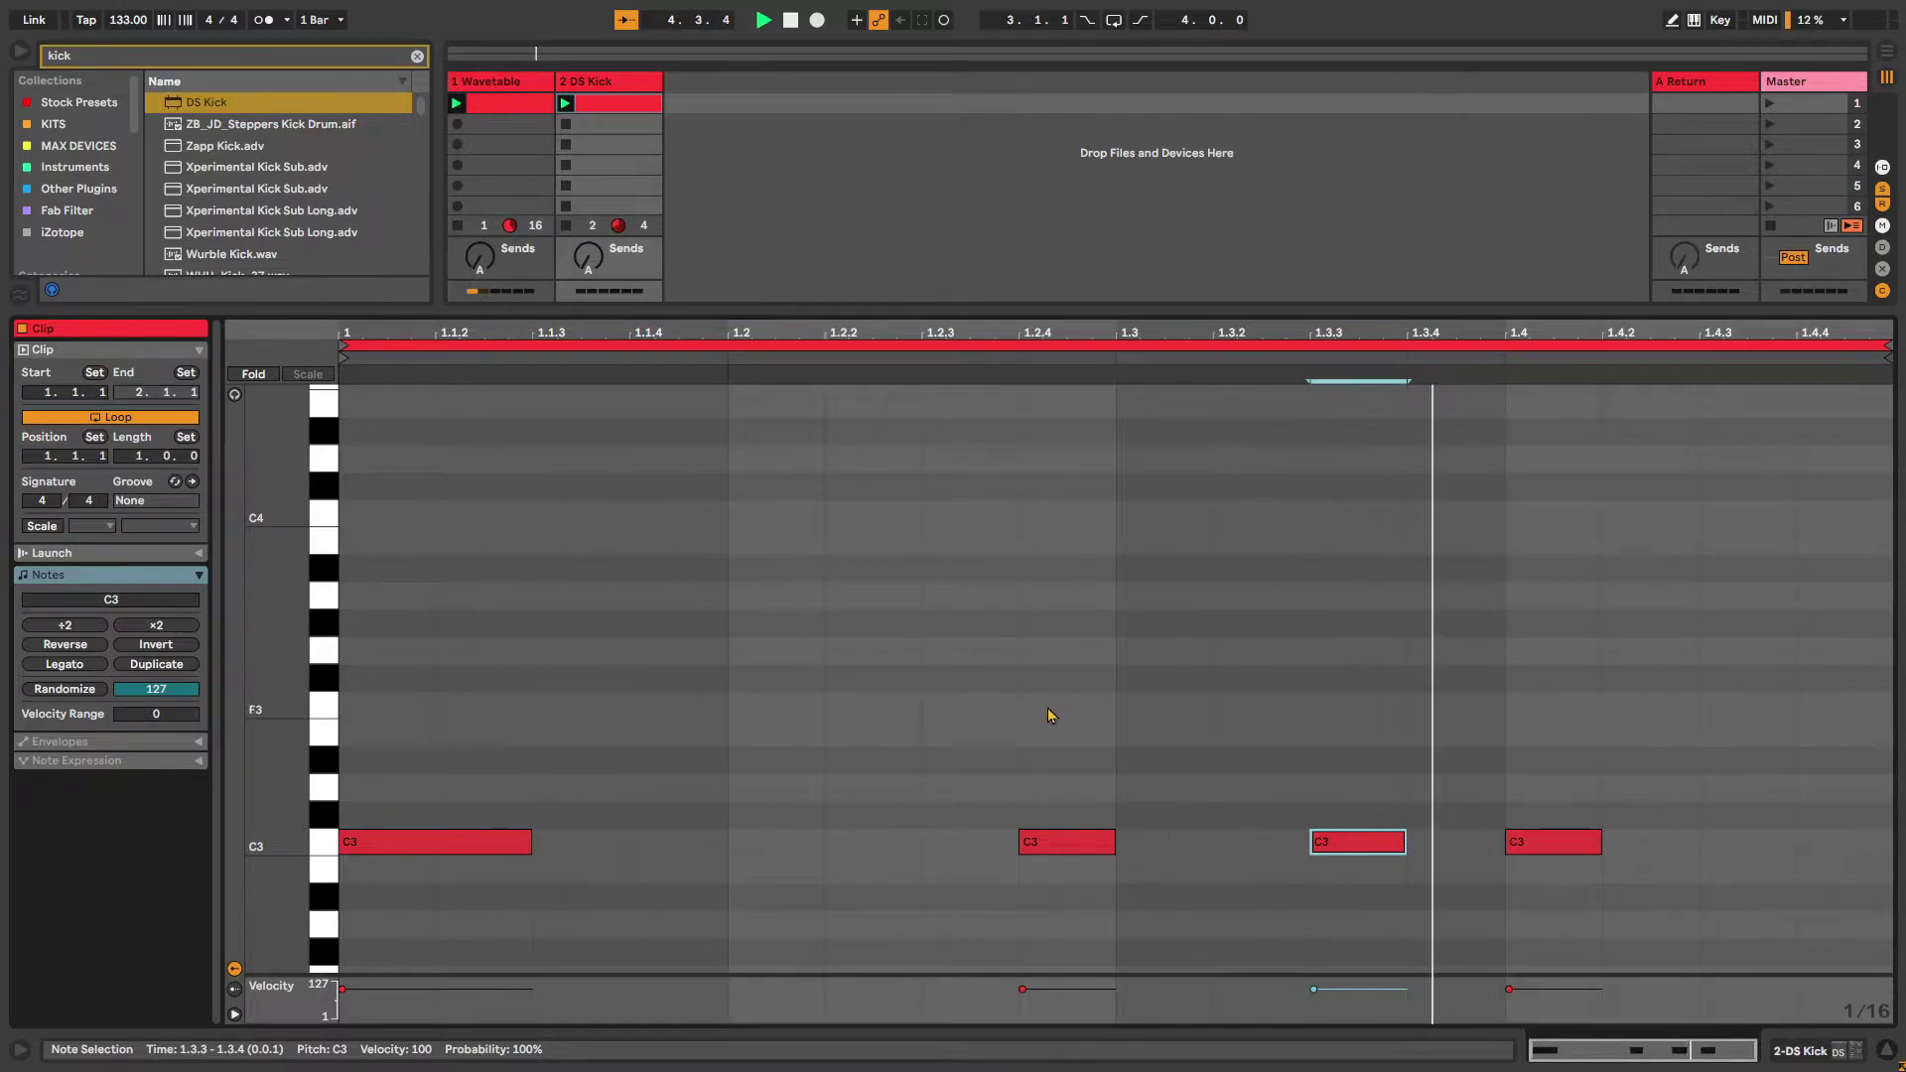
Set DS Kick's pitch to 49 Hz, drive to 25.2%, decay to 39.7% and envelope to 63.5%
double_click(625, 82)
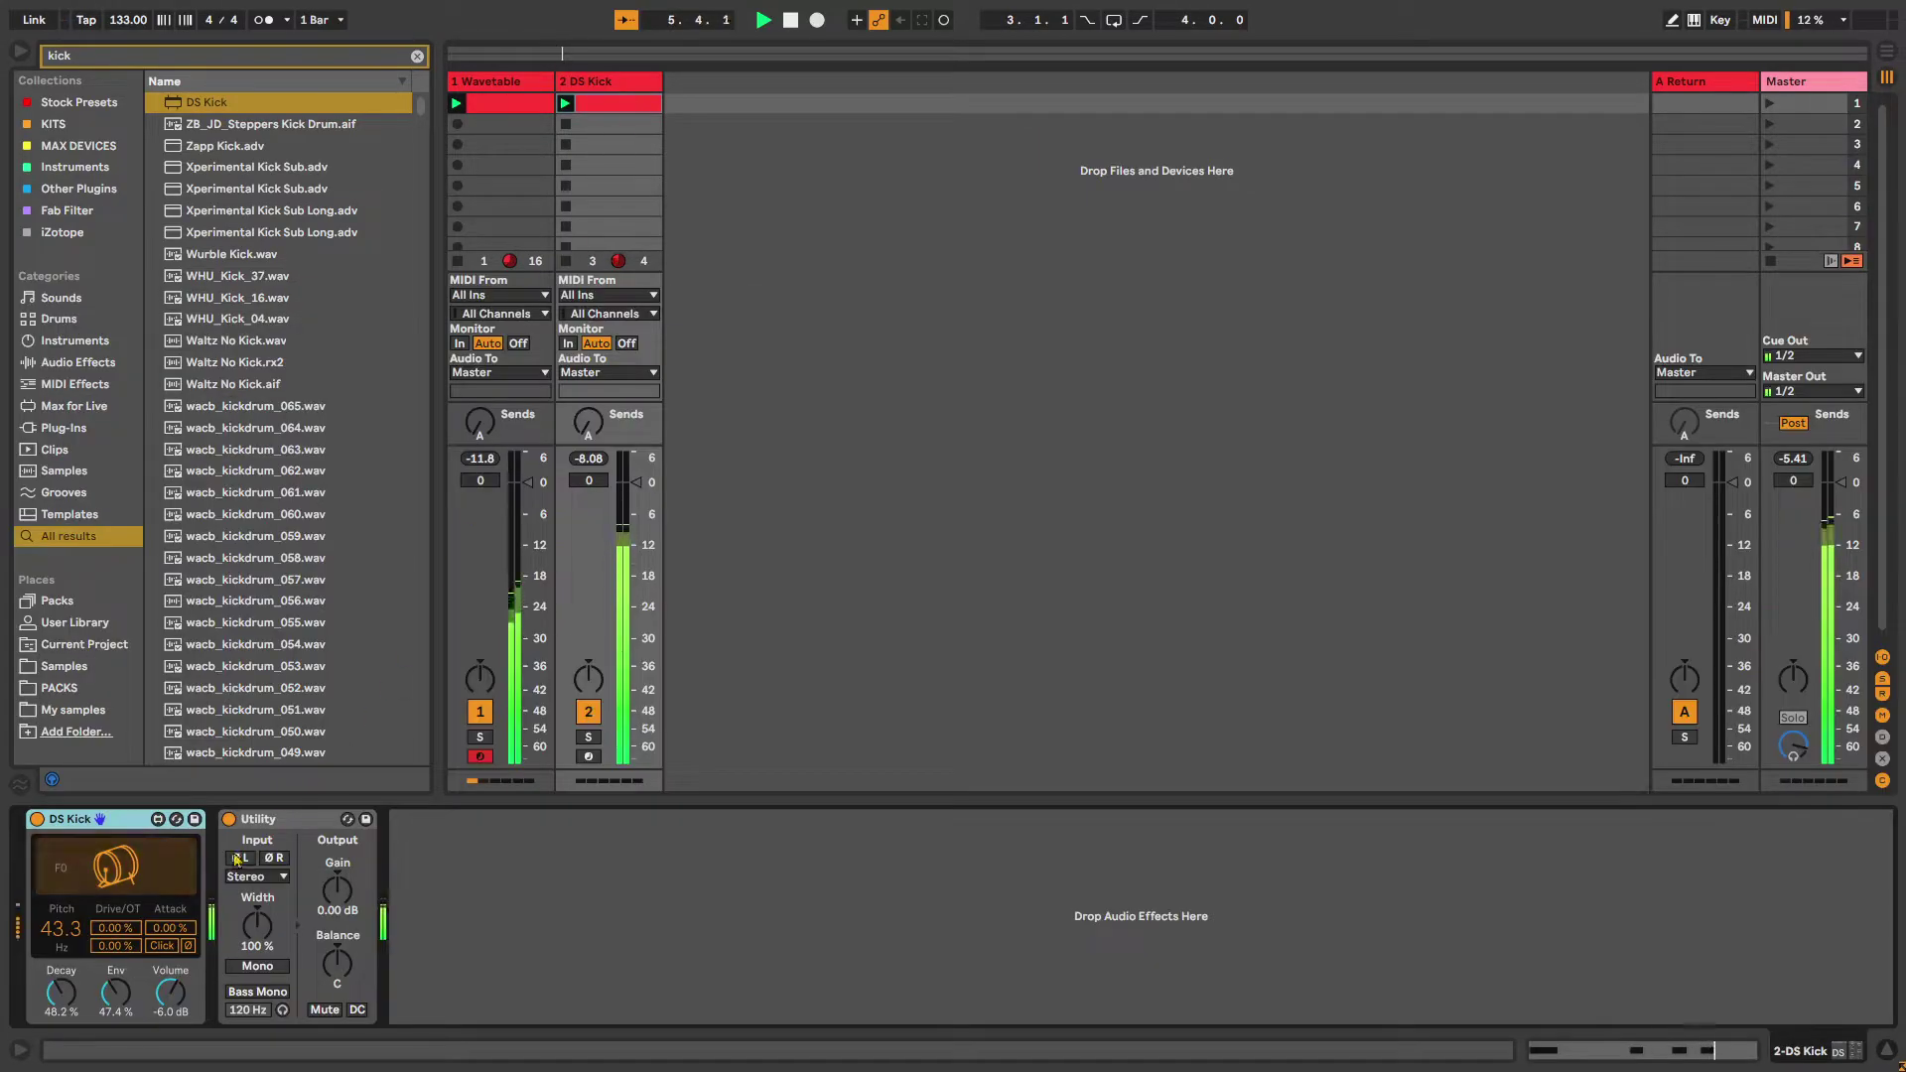
click(62, 929)
text(49)
key(Return)
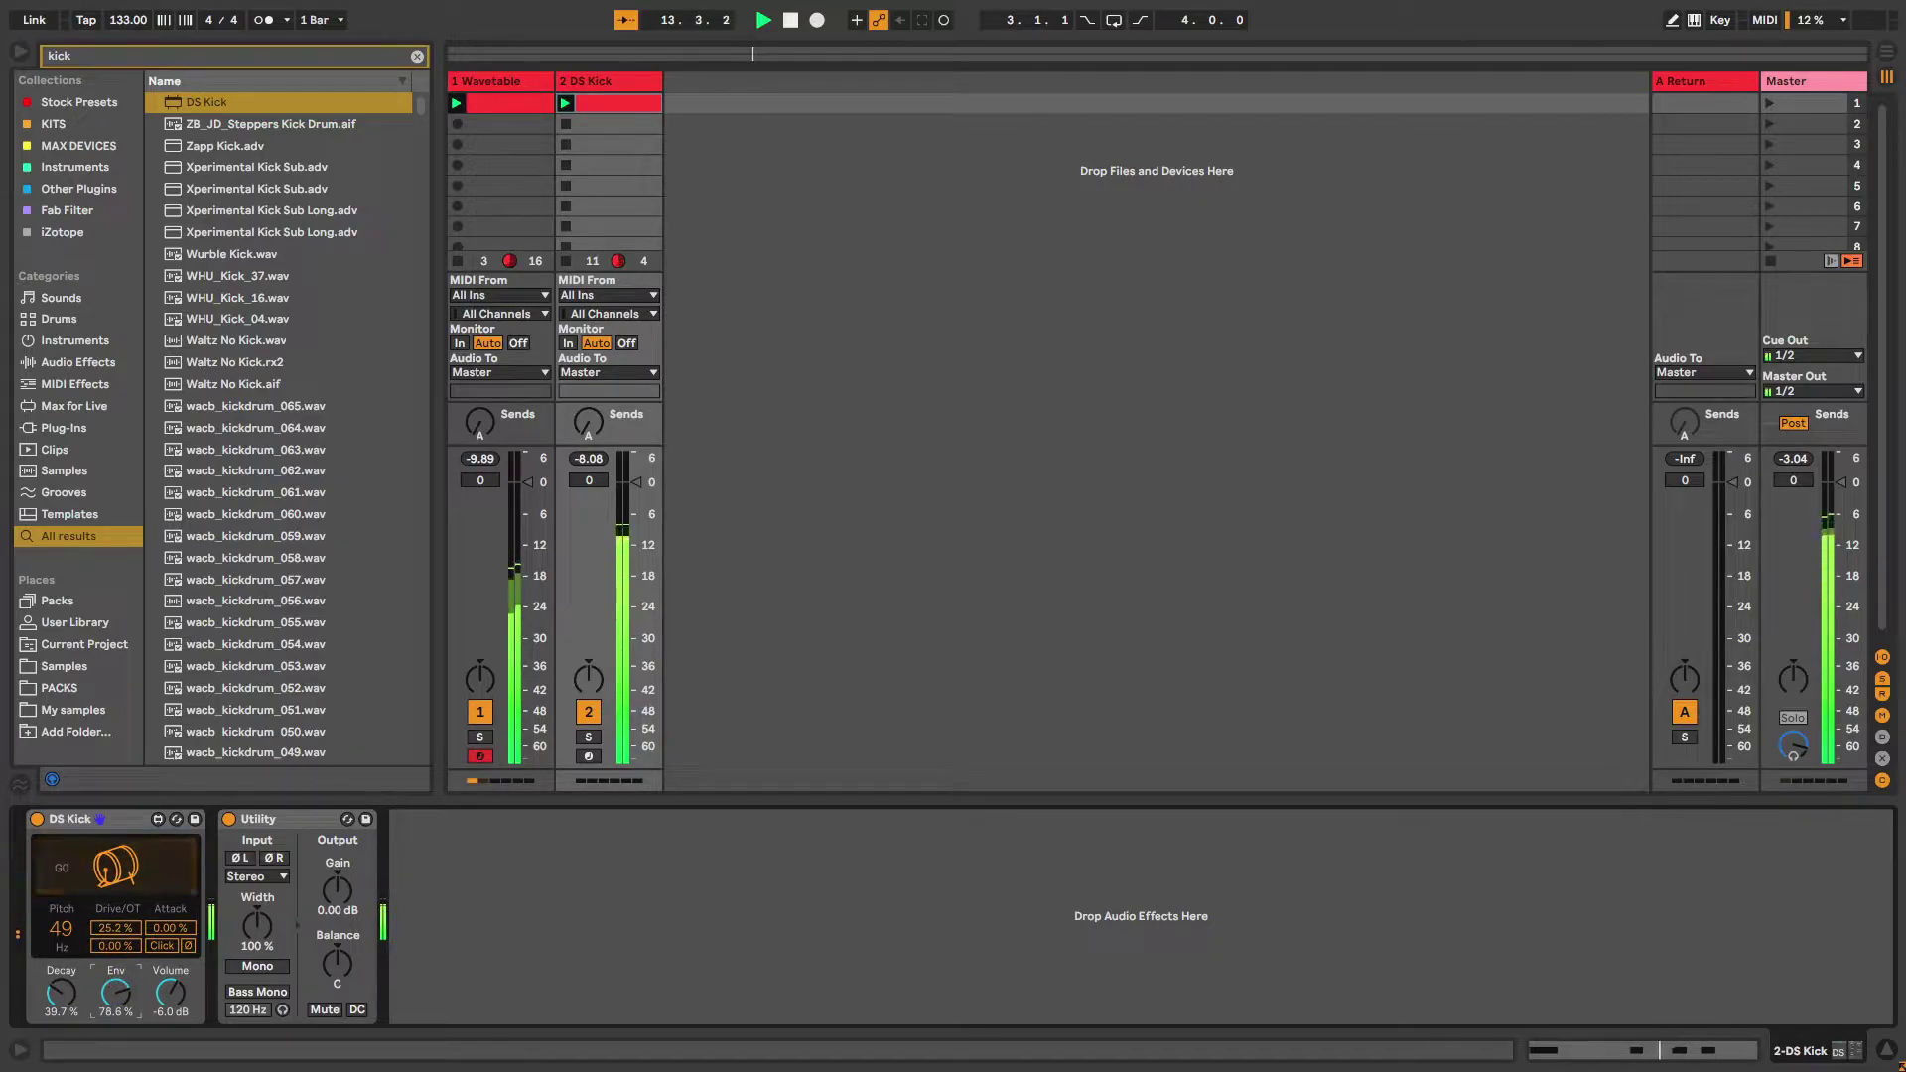
click(523, 972)
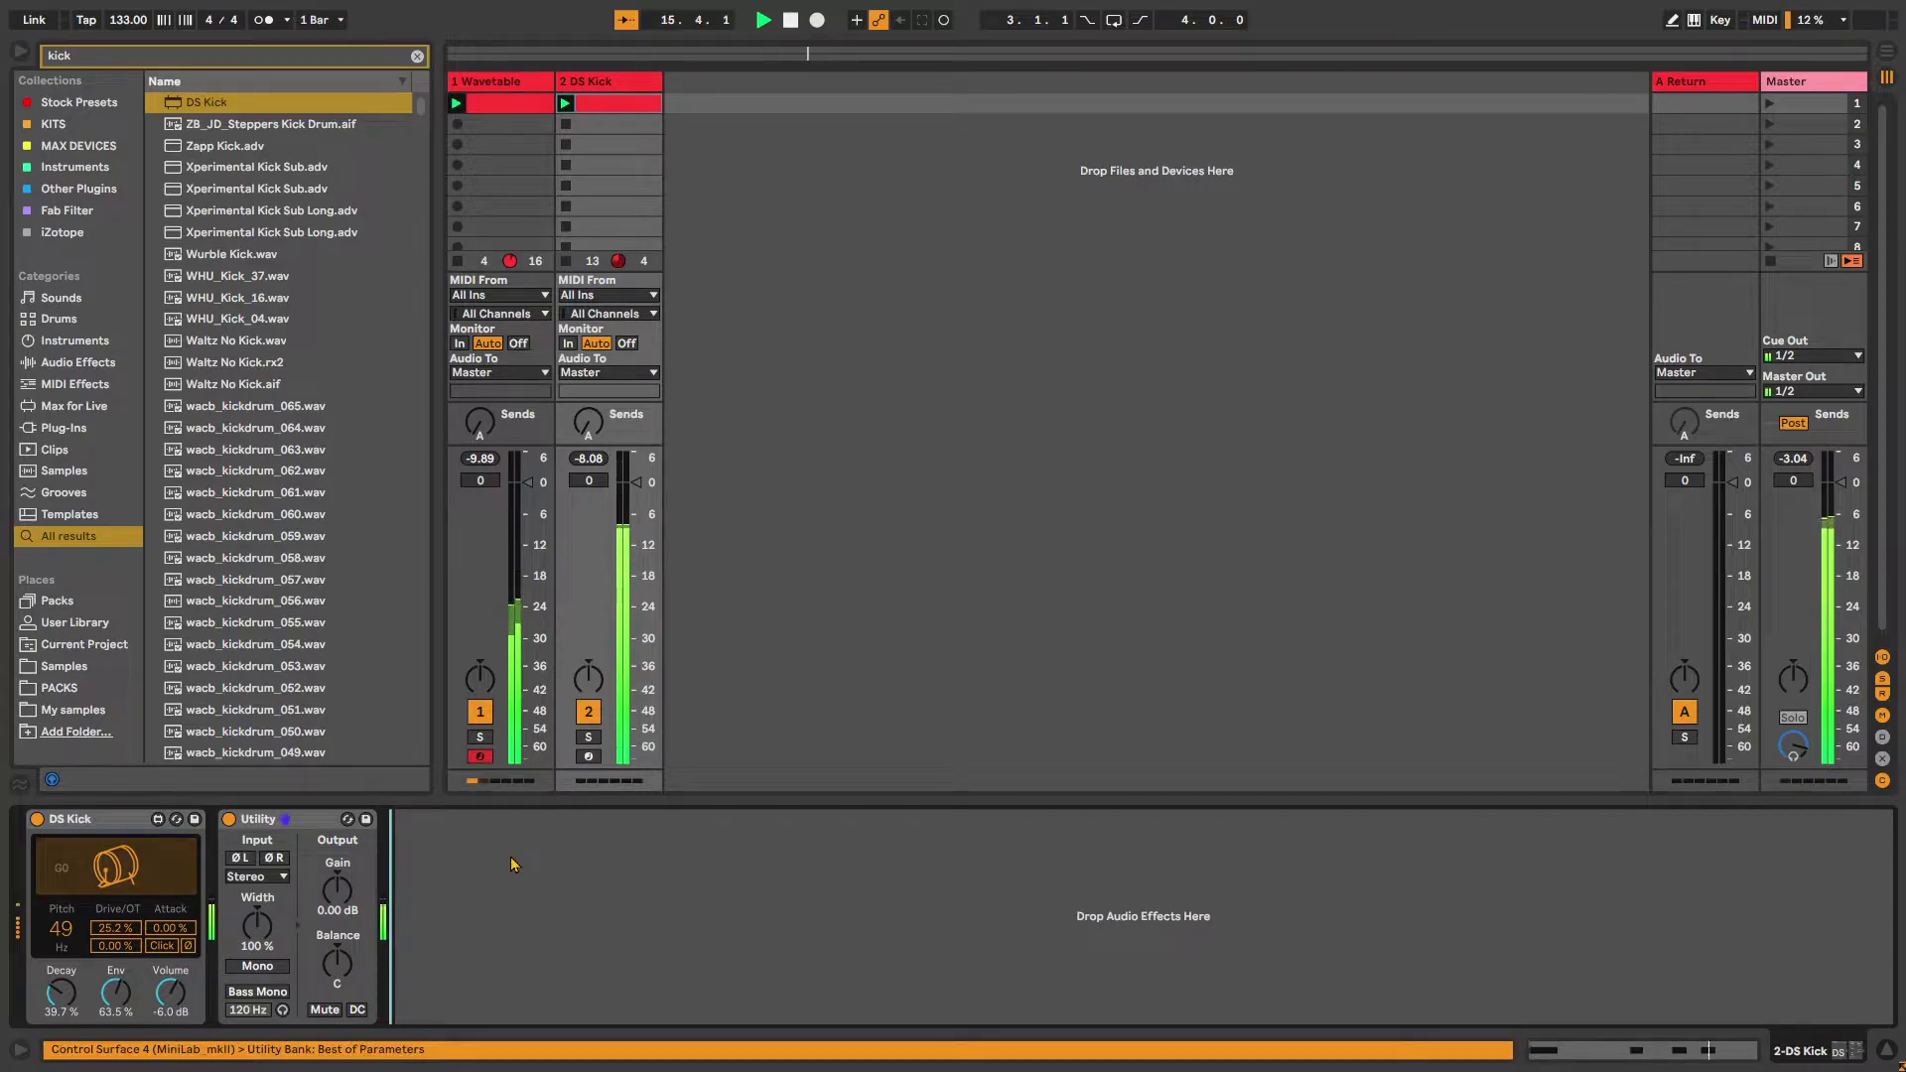
Search the browser for "compres" and add Compressor after Echo on the Wavetable track
click(481, 83)
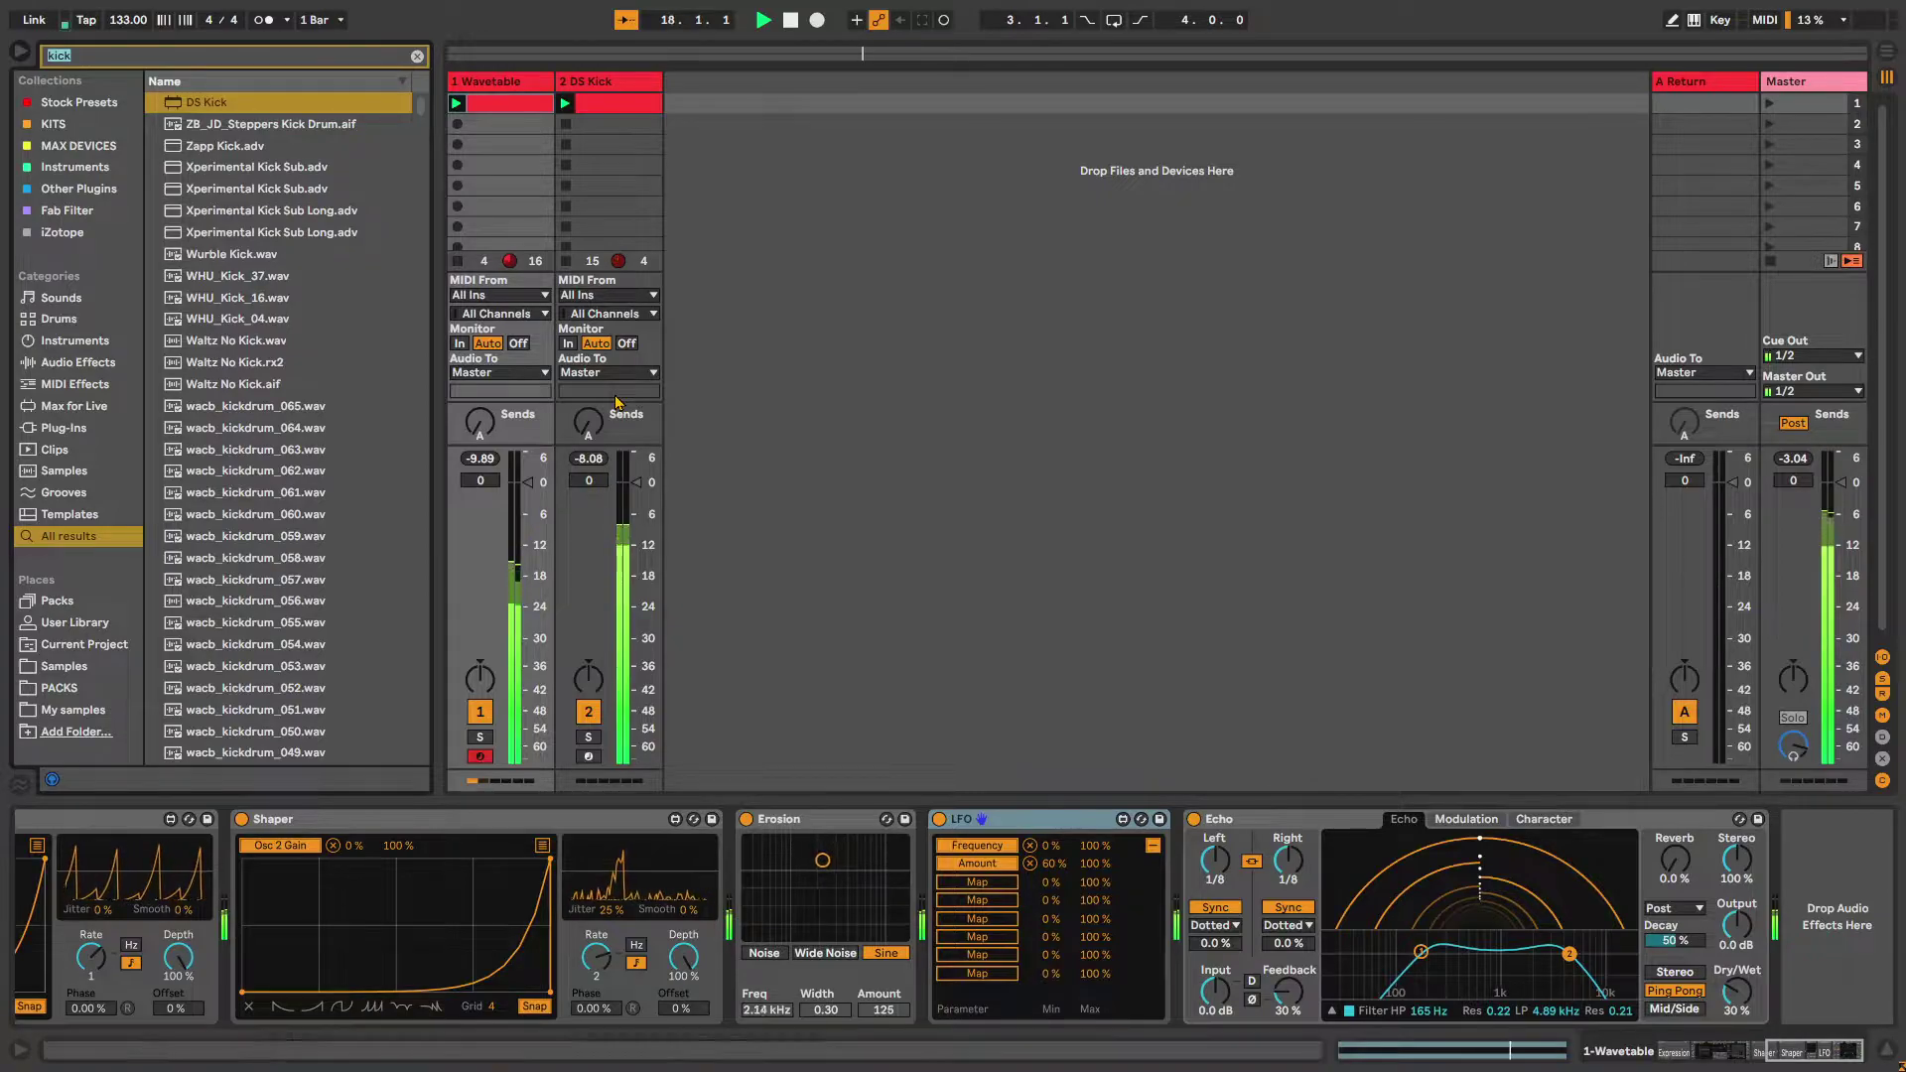
key(BackSpace)
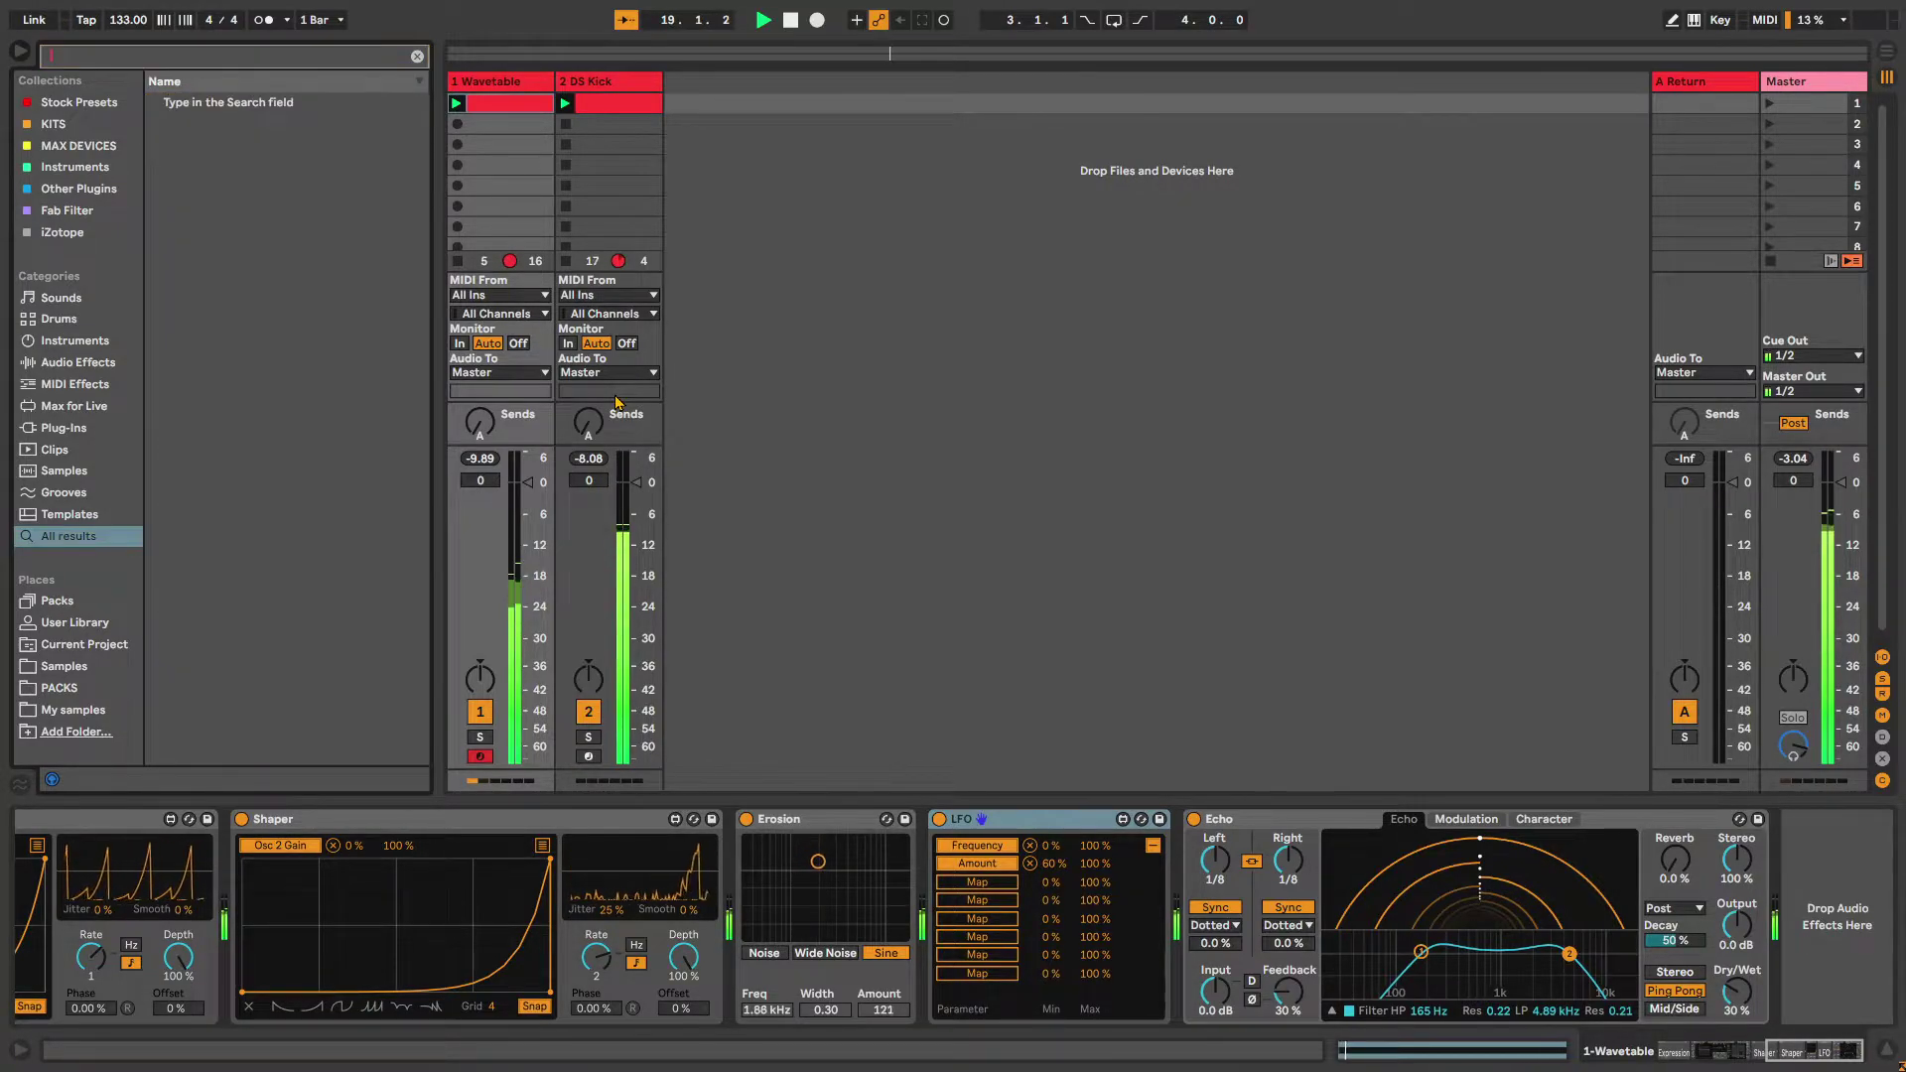
text(compres)
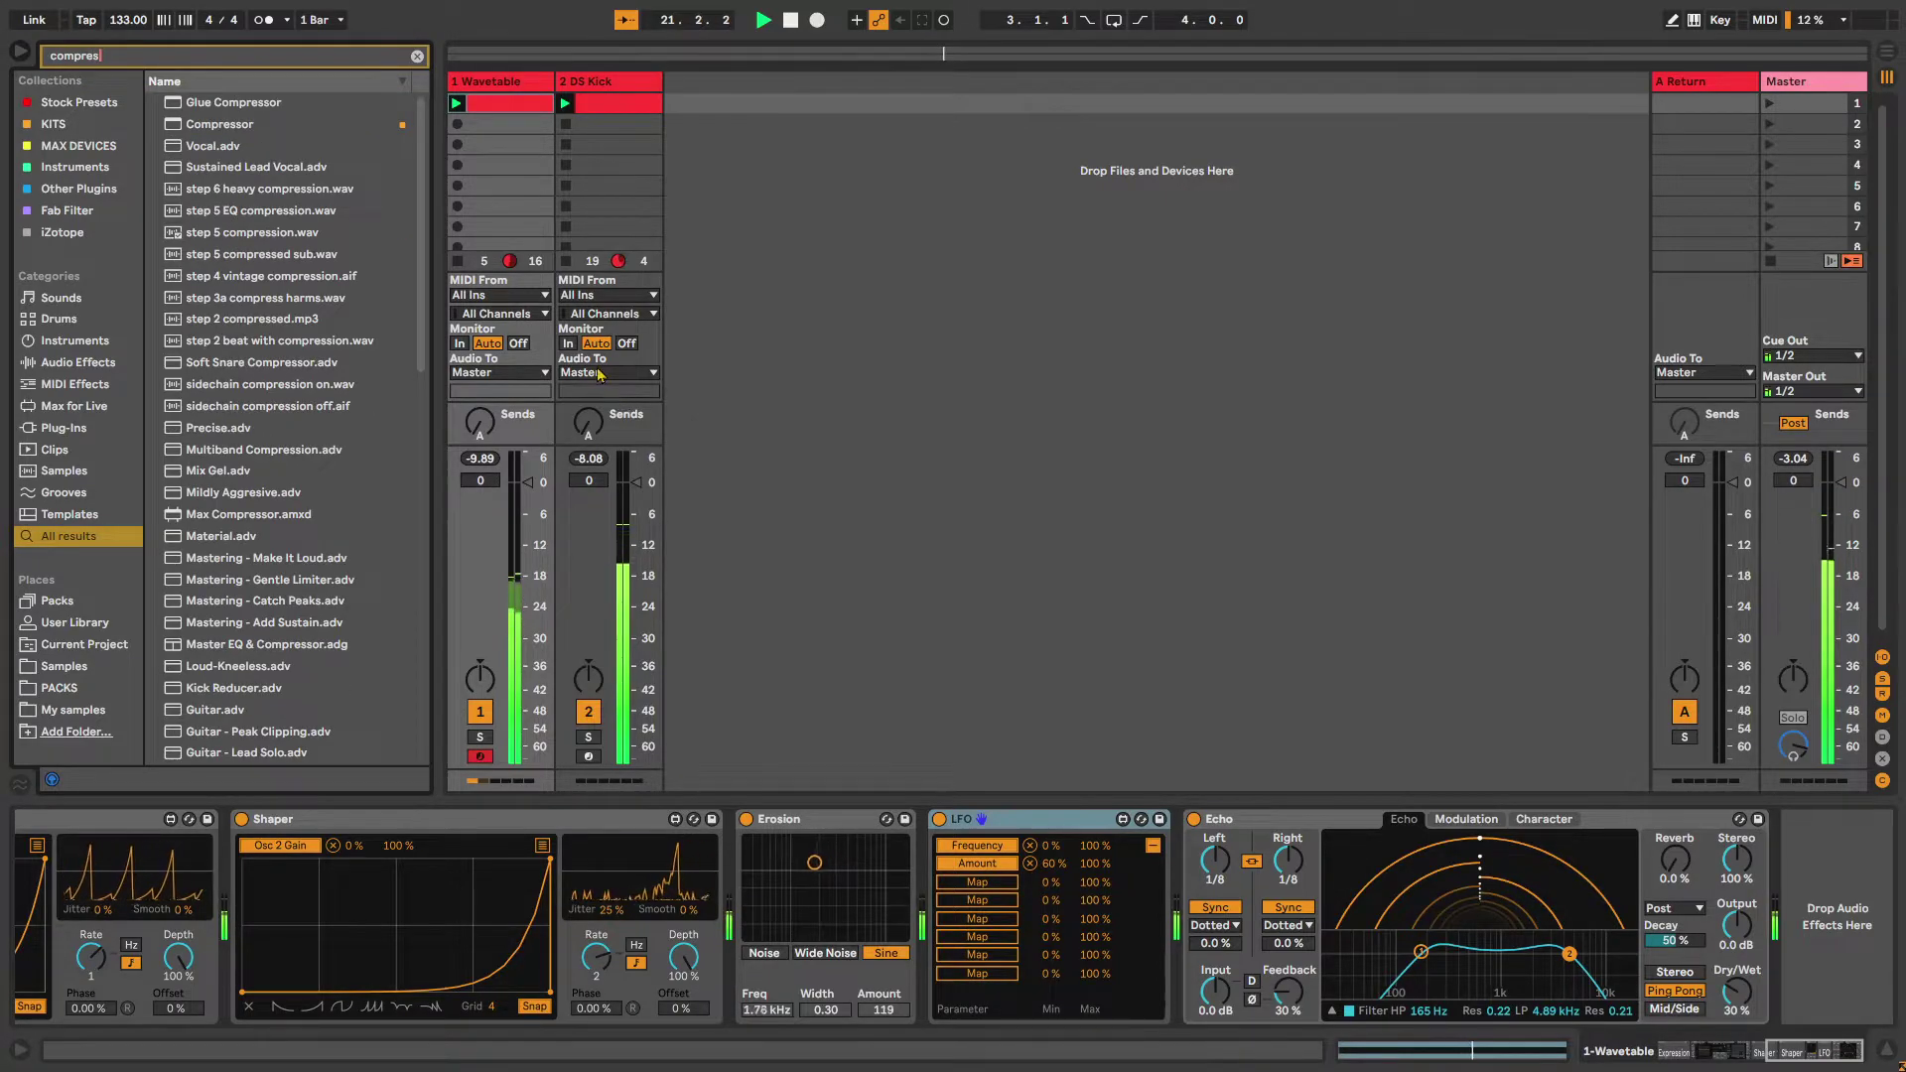
click(260, 126)
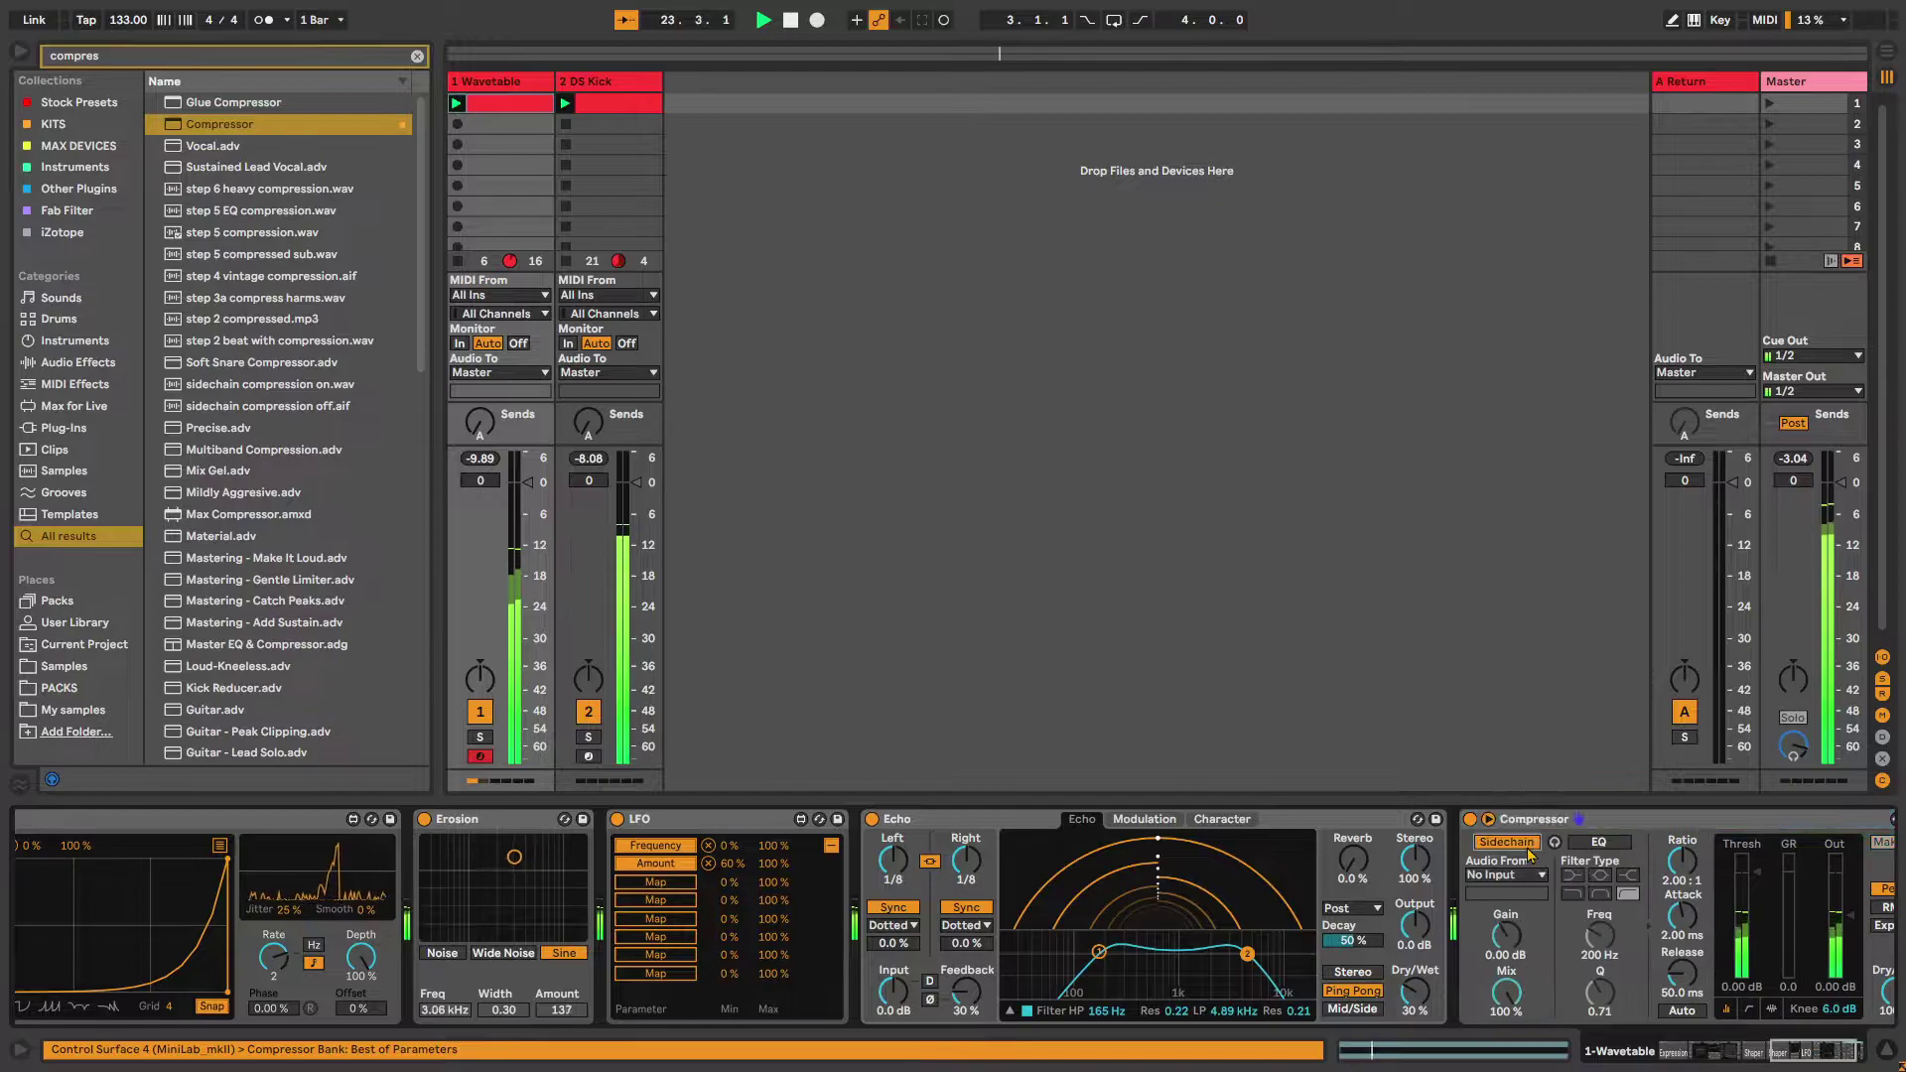
Enable the Compressor's sidechain with 2-DS Kick as its input and turn on the sidechain EQ
click(1523, 843)
click(1504, 874)
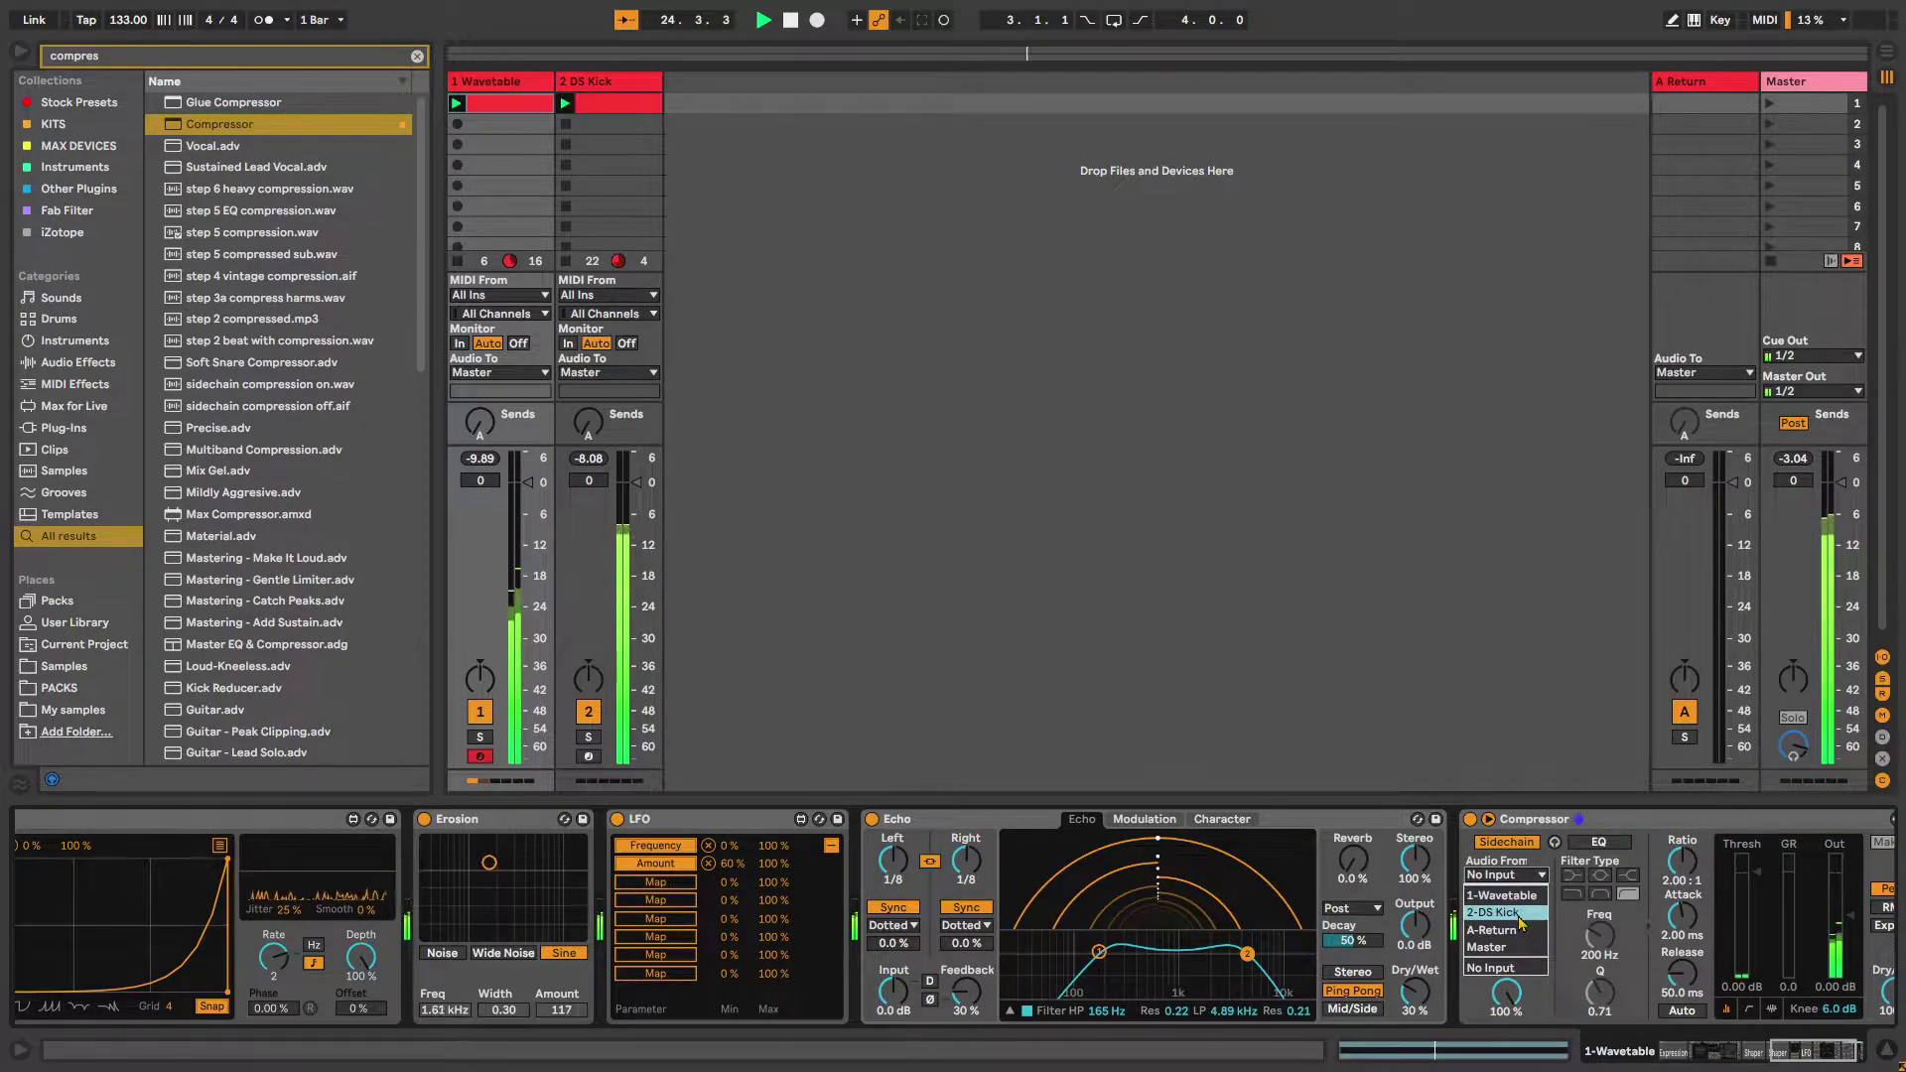
click(1519, 912)
click(1598, 841)
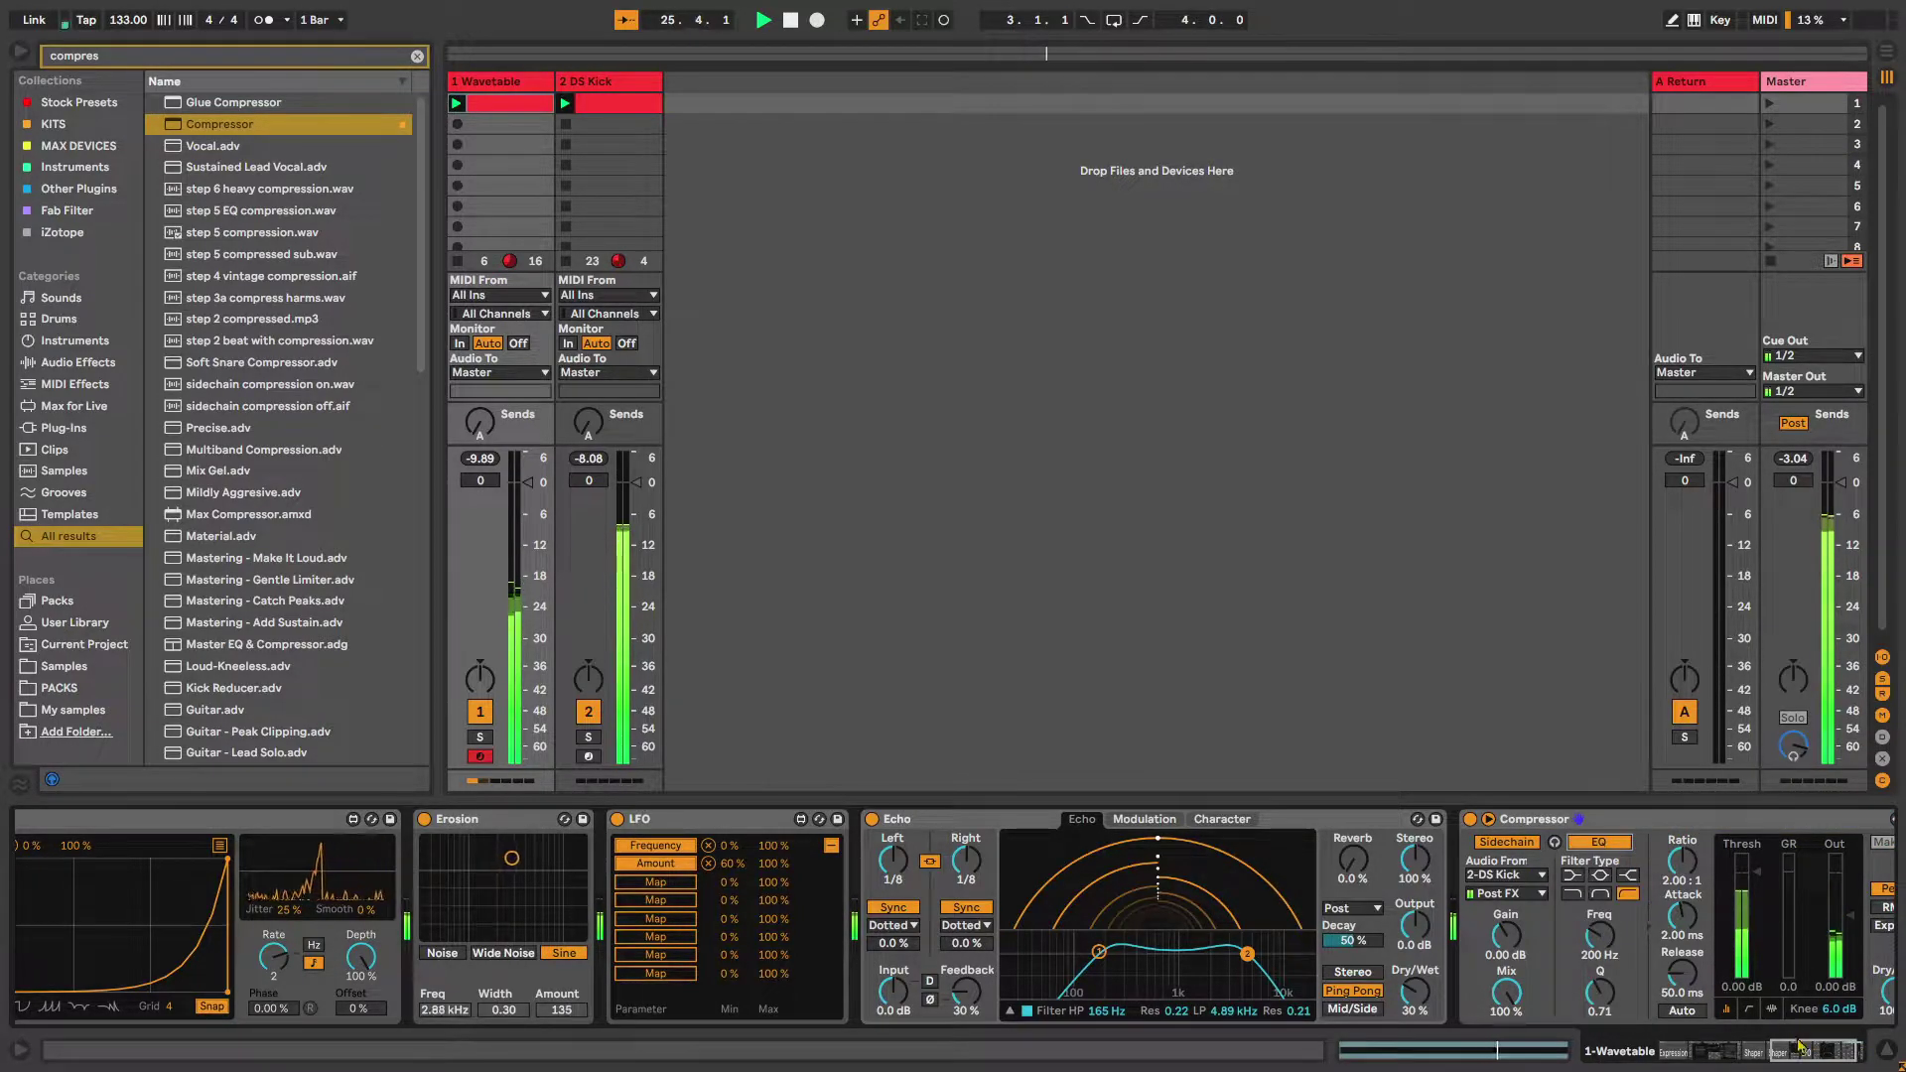
Set the Compressor's ratio to inf:1, show its activity view and set the threshold to -20.1 dB
drag(1799, 1044, 1825, 1044)
drag(1525, 862, 1525, 765)
drag(1599, 999, 1600, 1028)
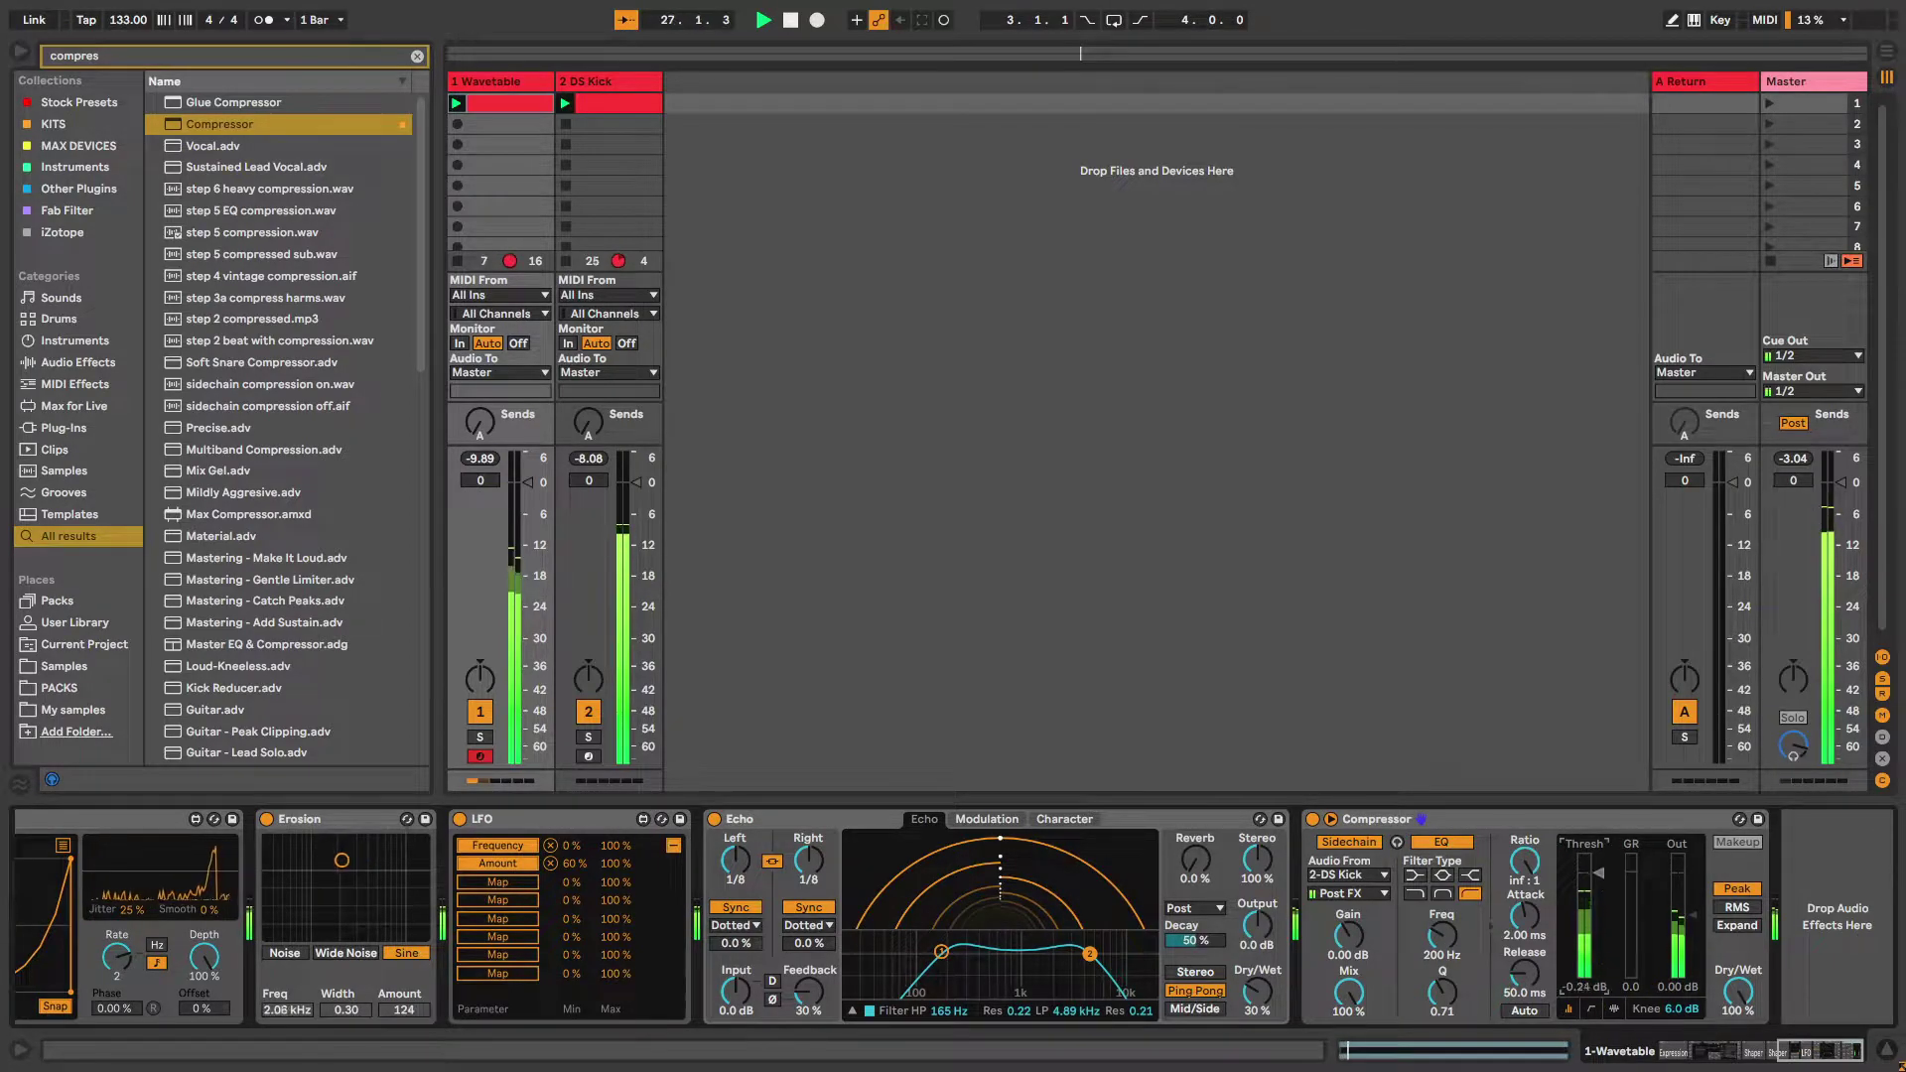
click(1615, 1011)
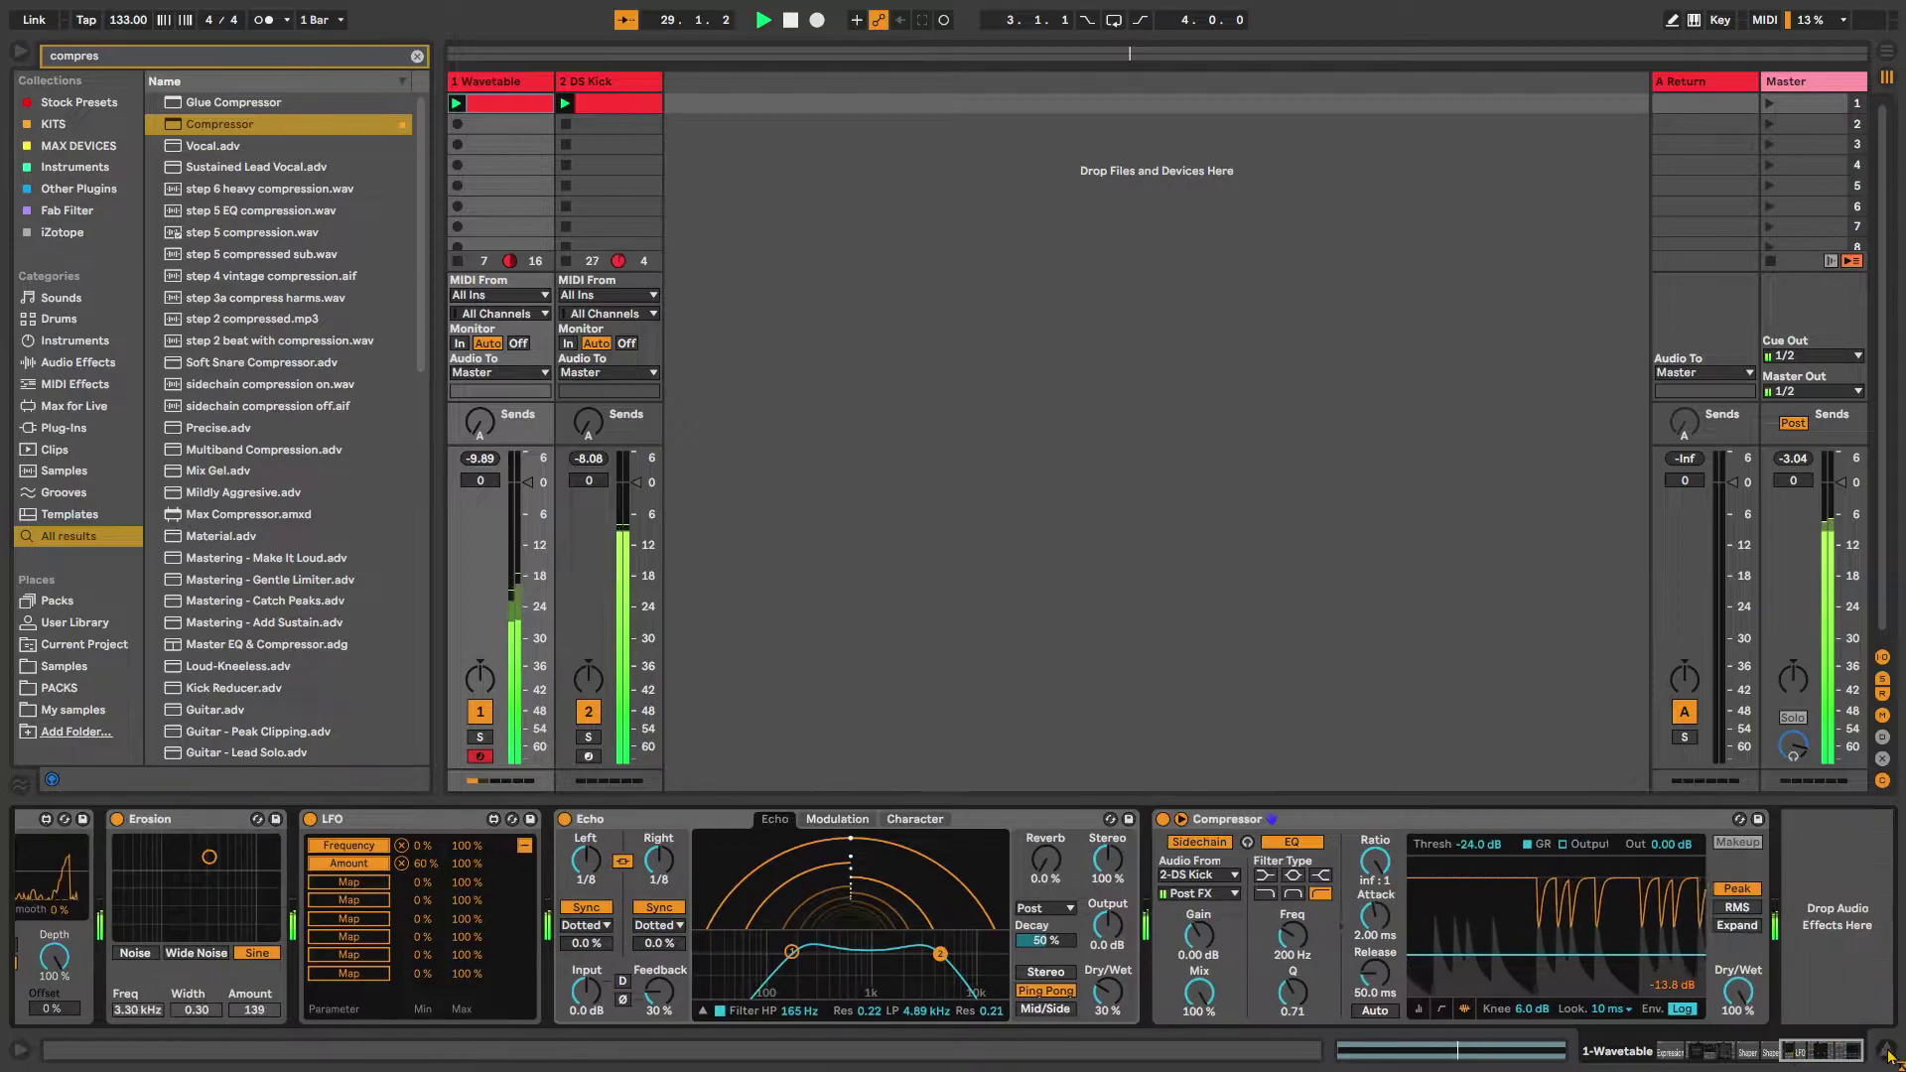
drag(1550, 955, 1550, 947)
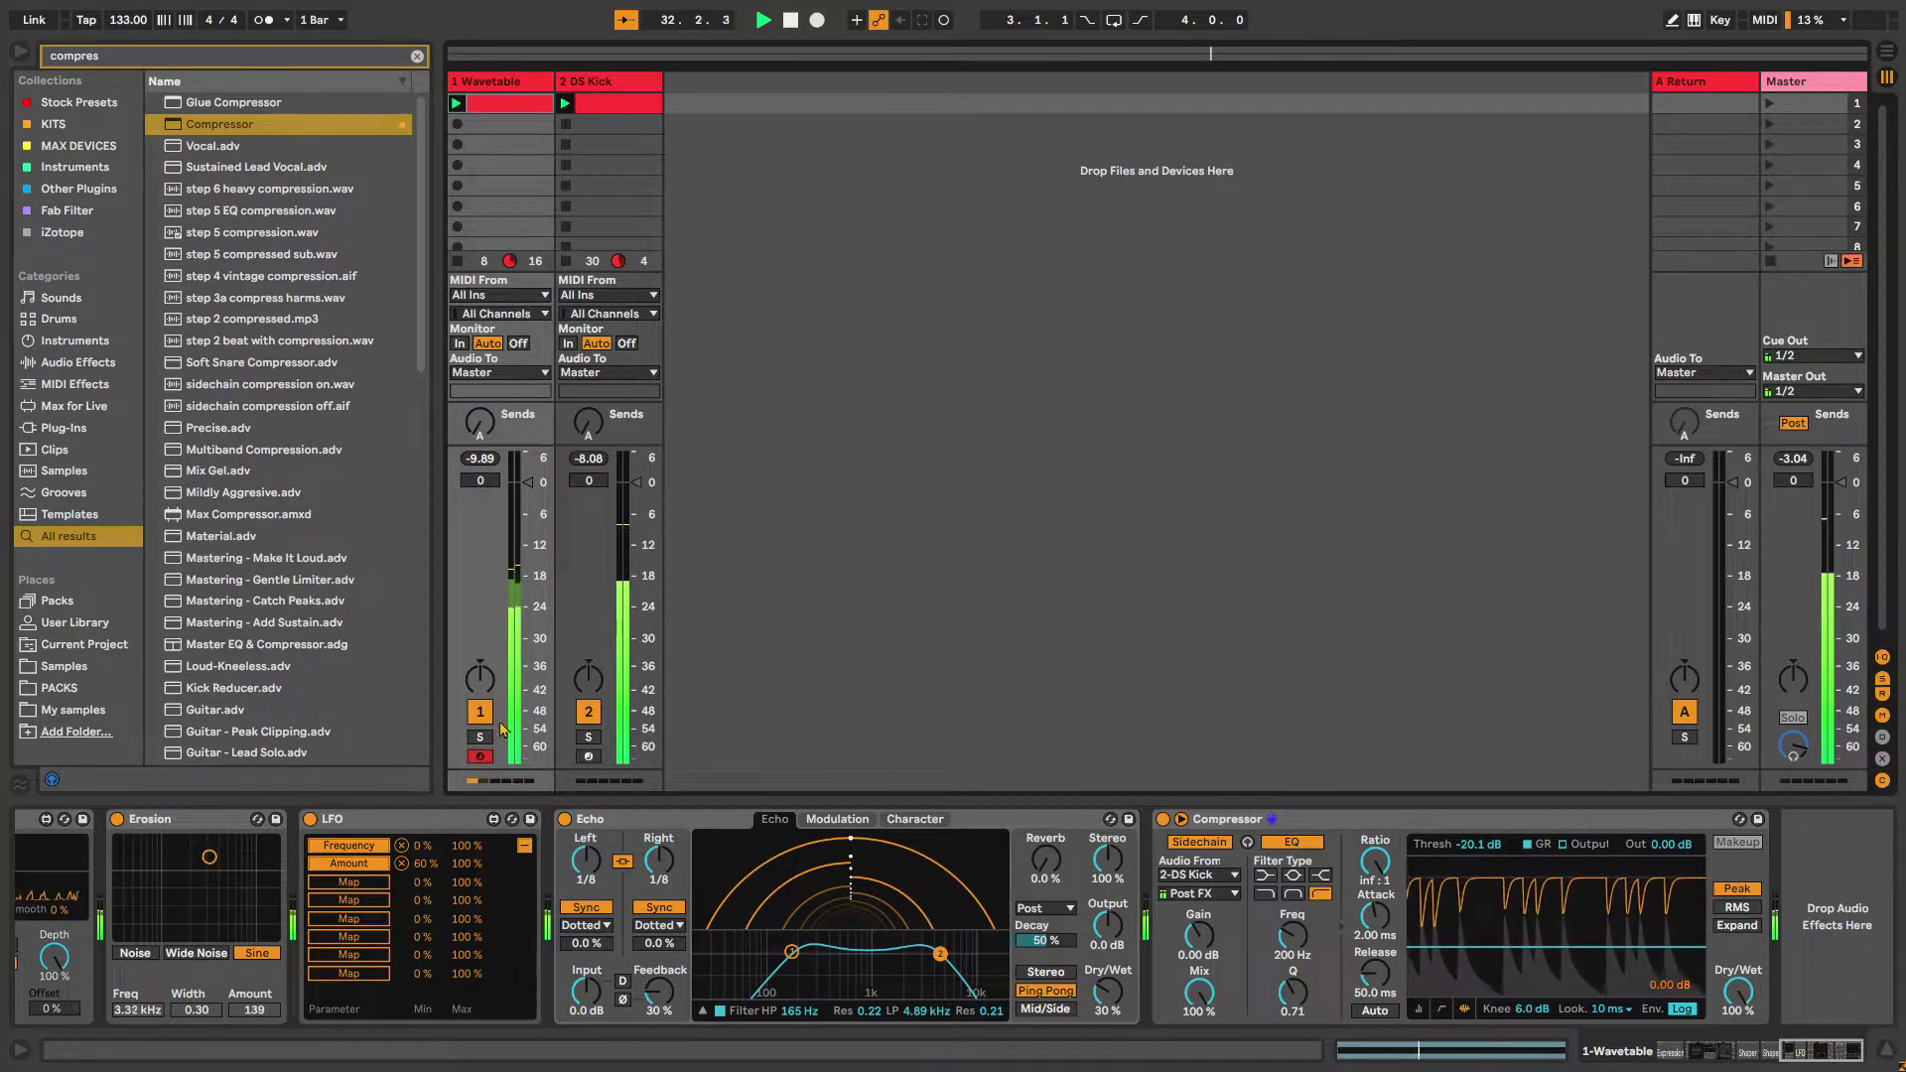
Search the browser for "over" and add Overdrive after Utility on the DS Kick track
right_click(710, 117)
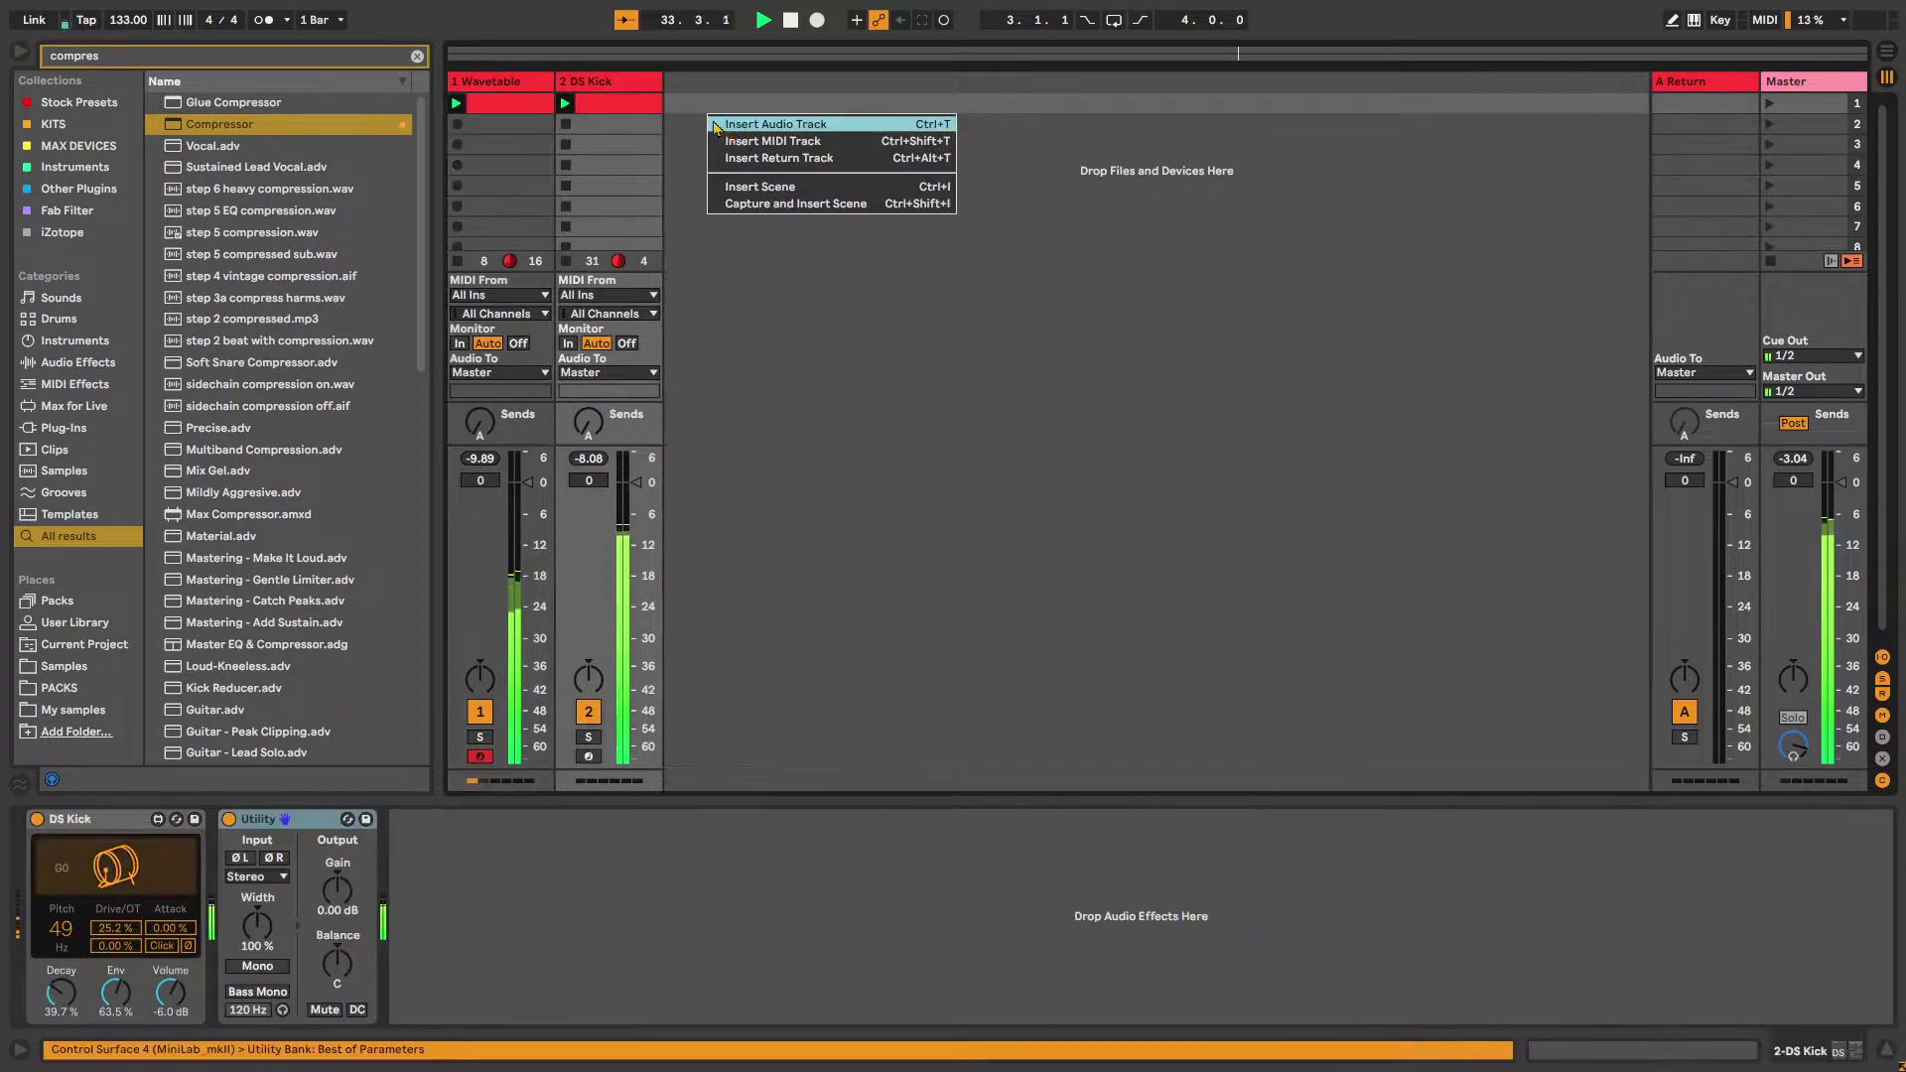
click(623, 81)
key(ctrl+f)
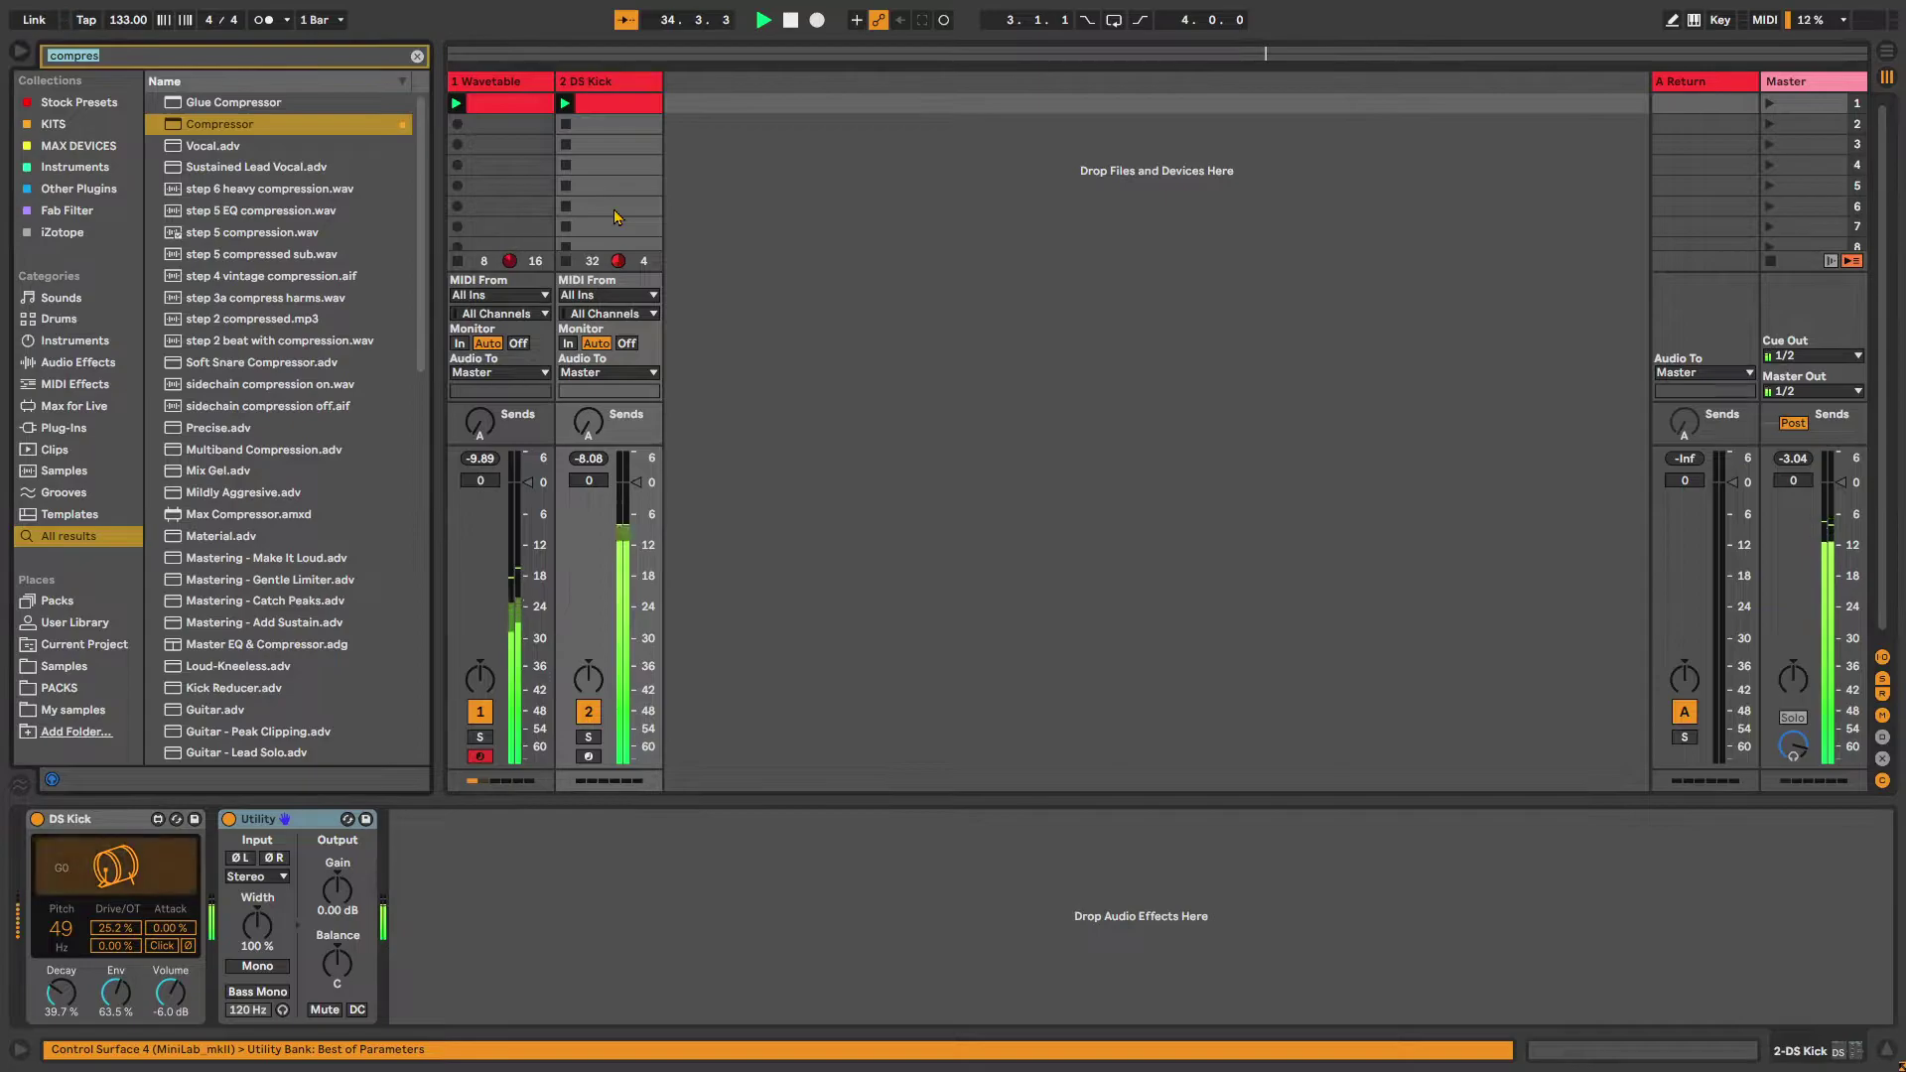
text(over)
click(219, 103)
drag(219, 103, 417, 913)
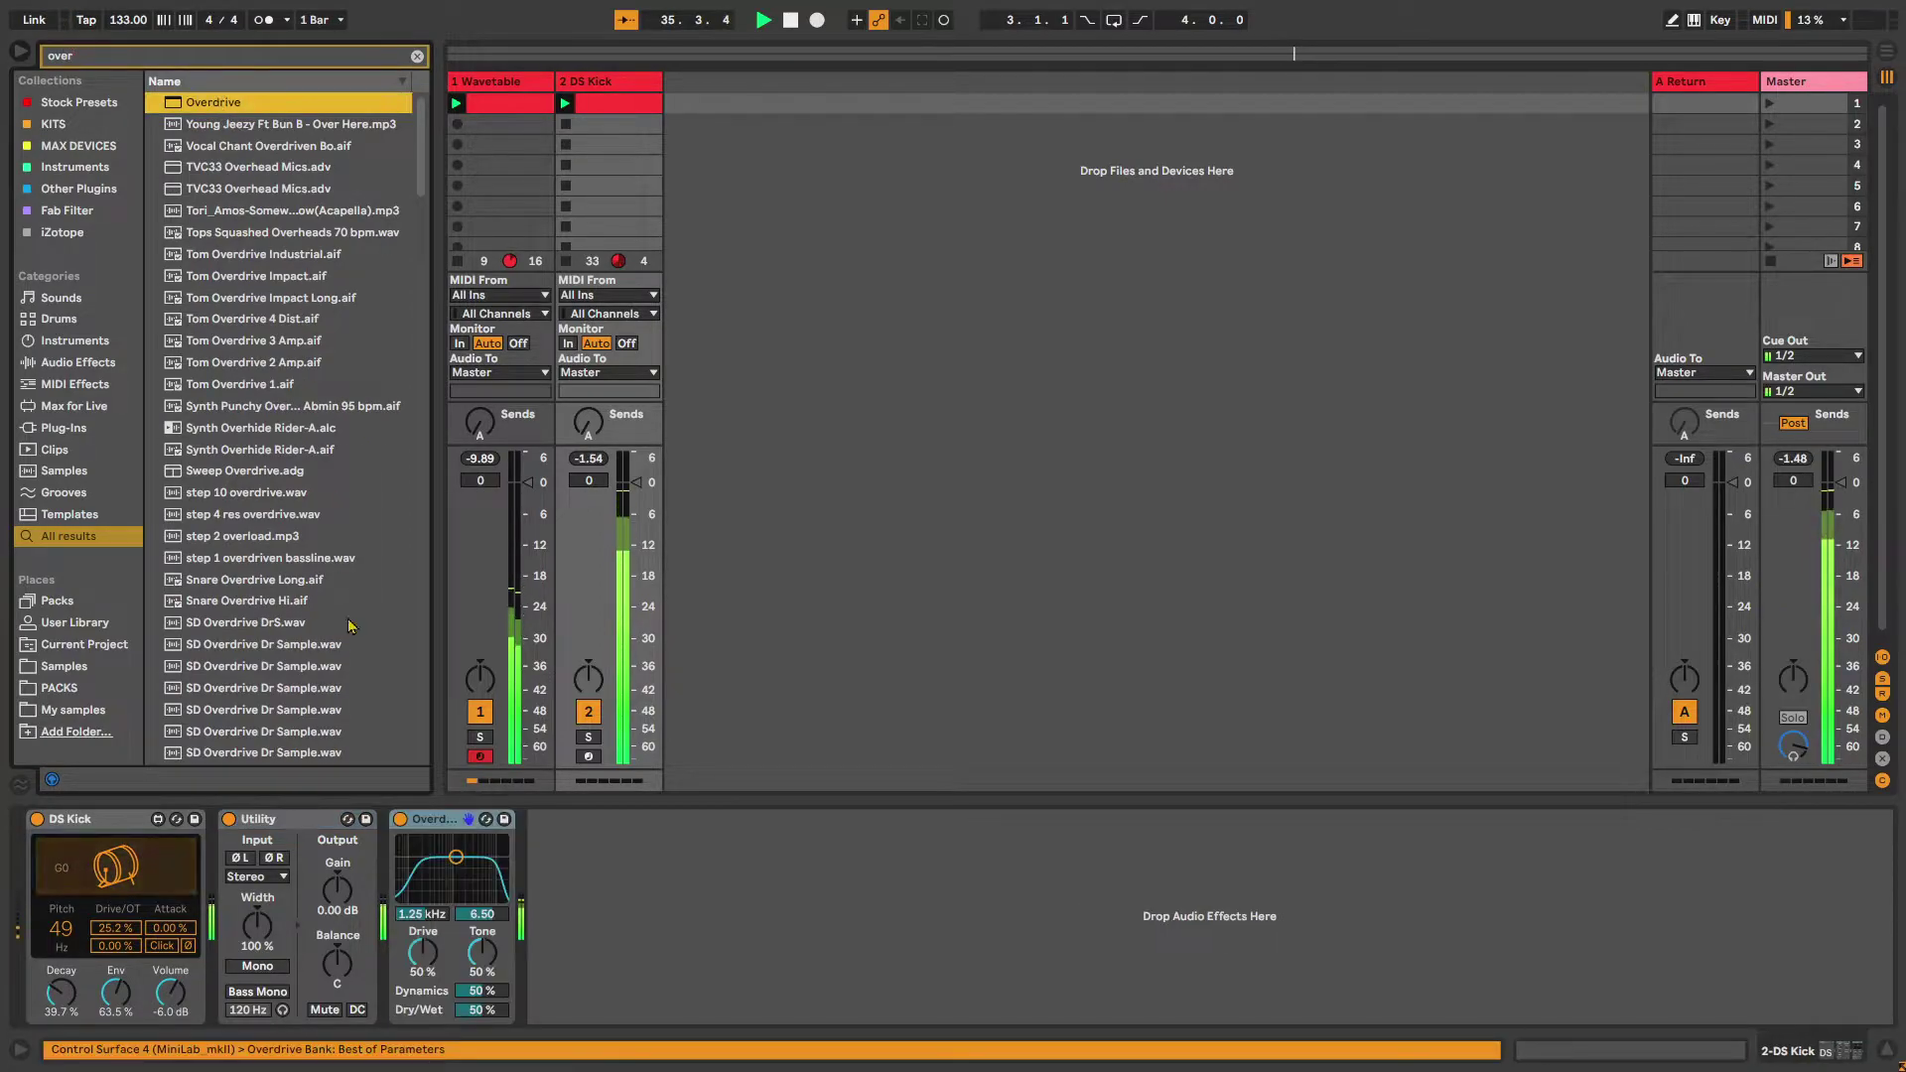
Delete Utility from the DS Kick track, set Overdrive's Dry/Wet to 7 % and compare it bypassed and active
click(263, 821)
key(Delete)
drag(310, 1011, 311, 1026)
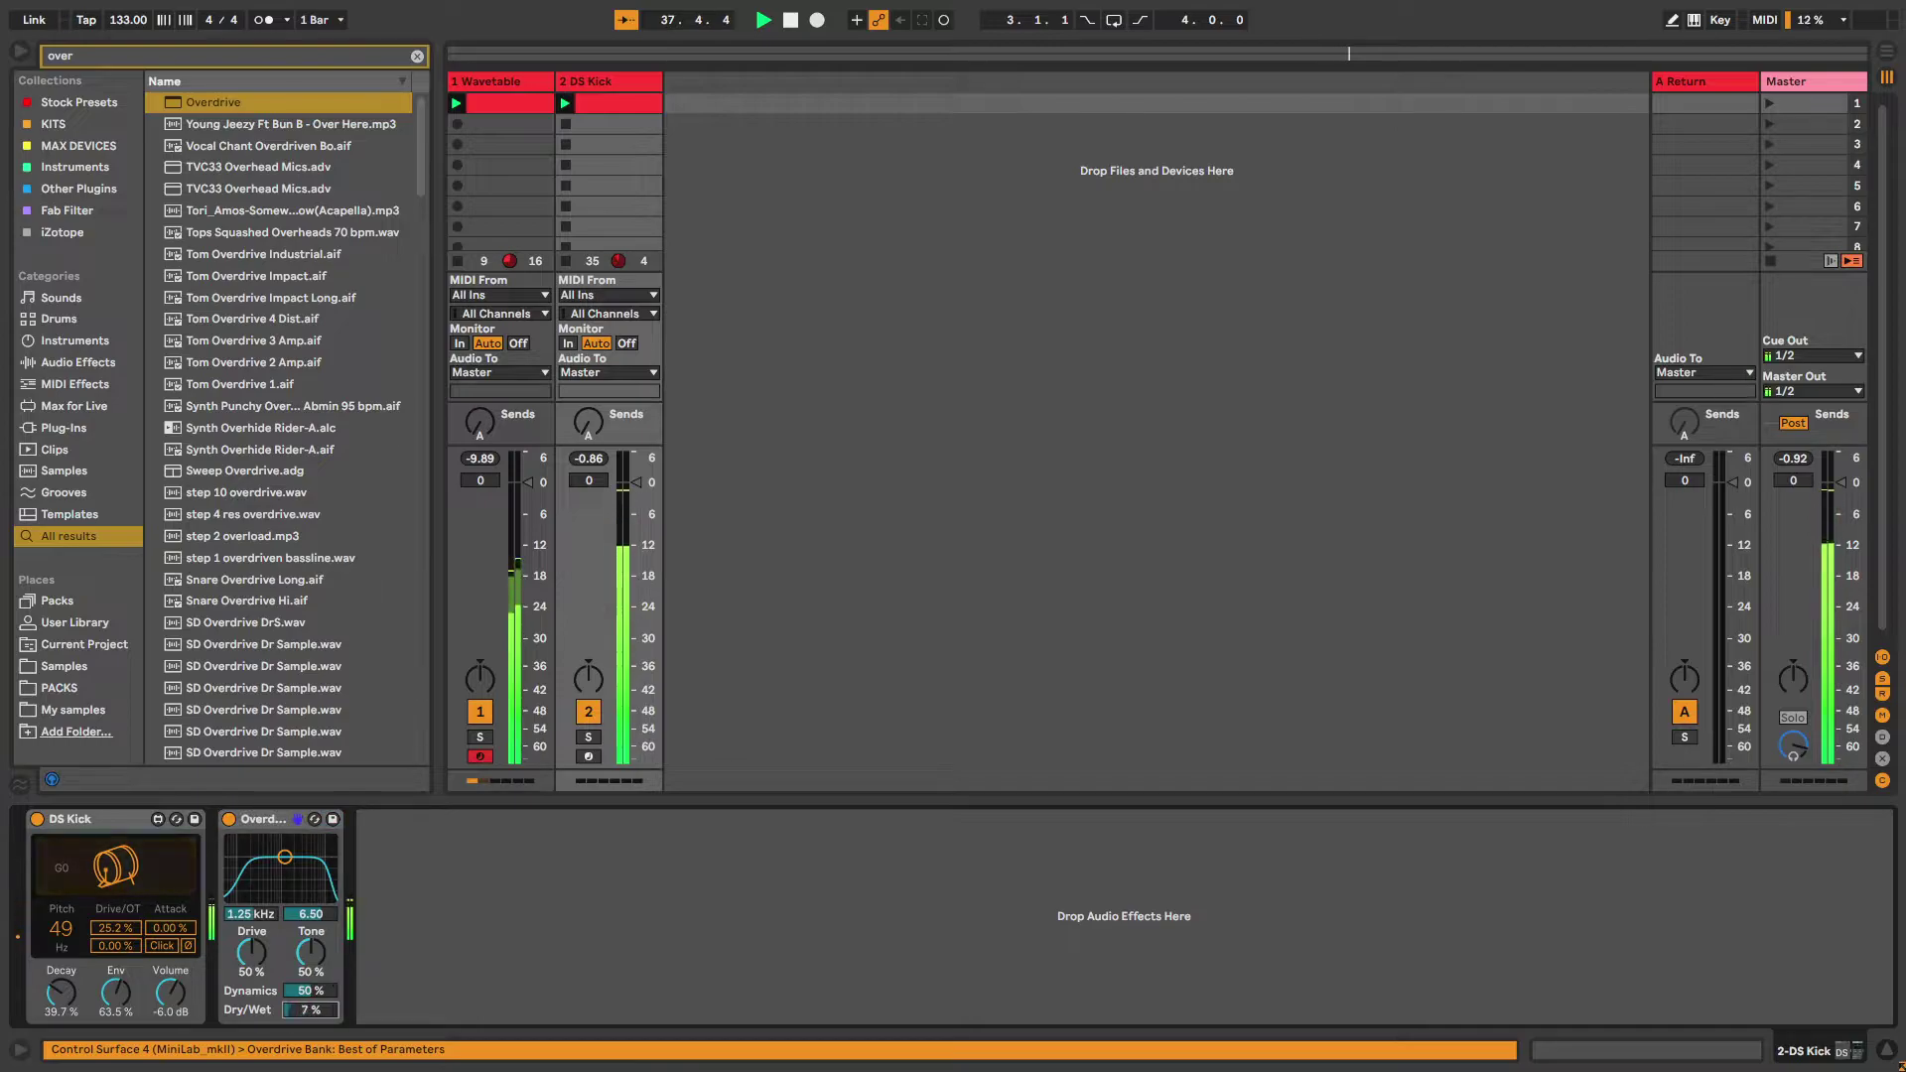
click(228, 820)
click(229, 820)
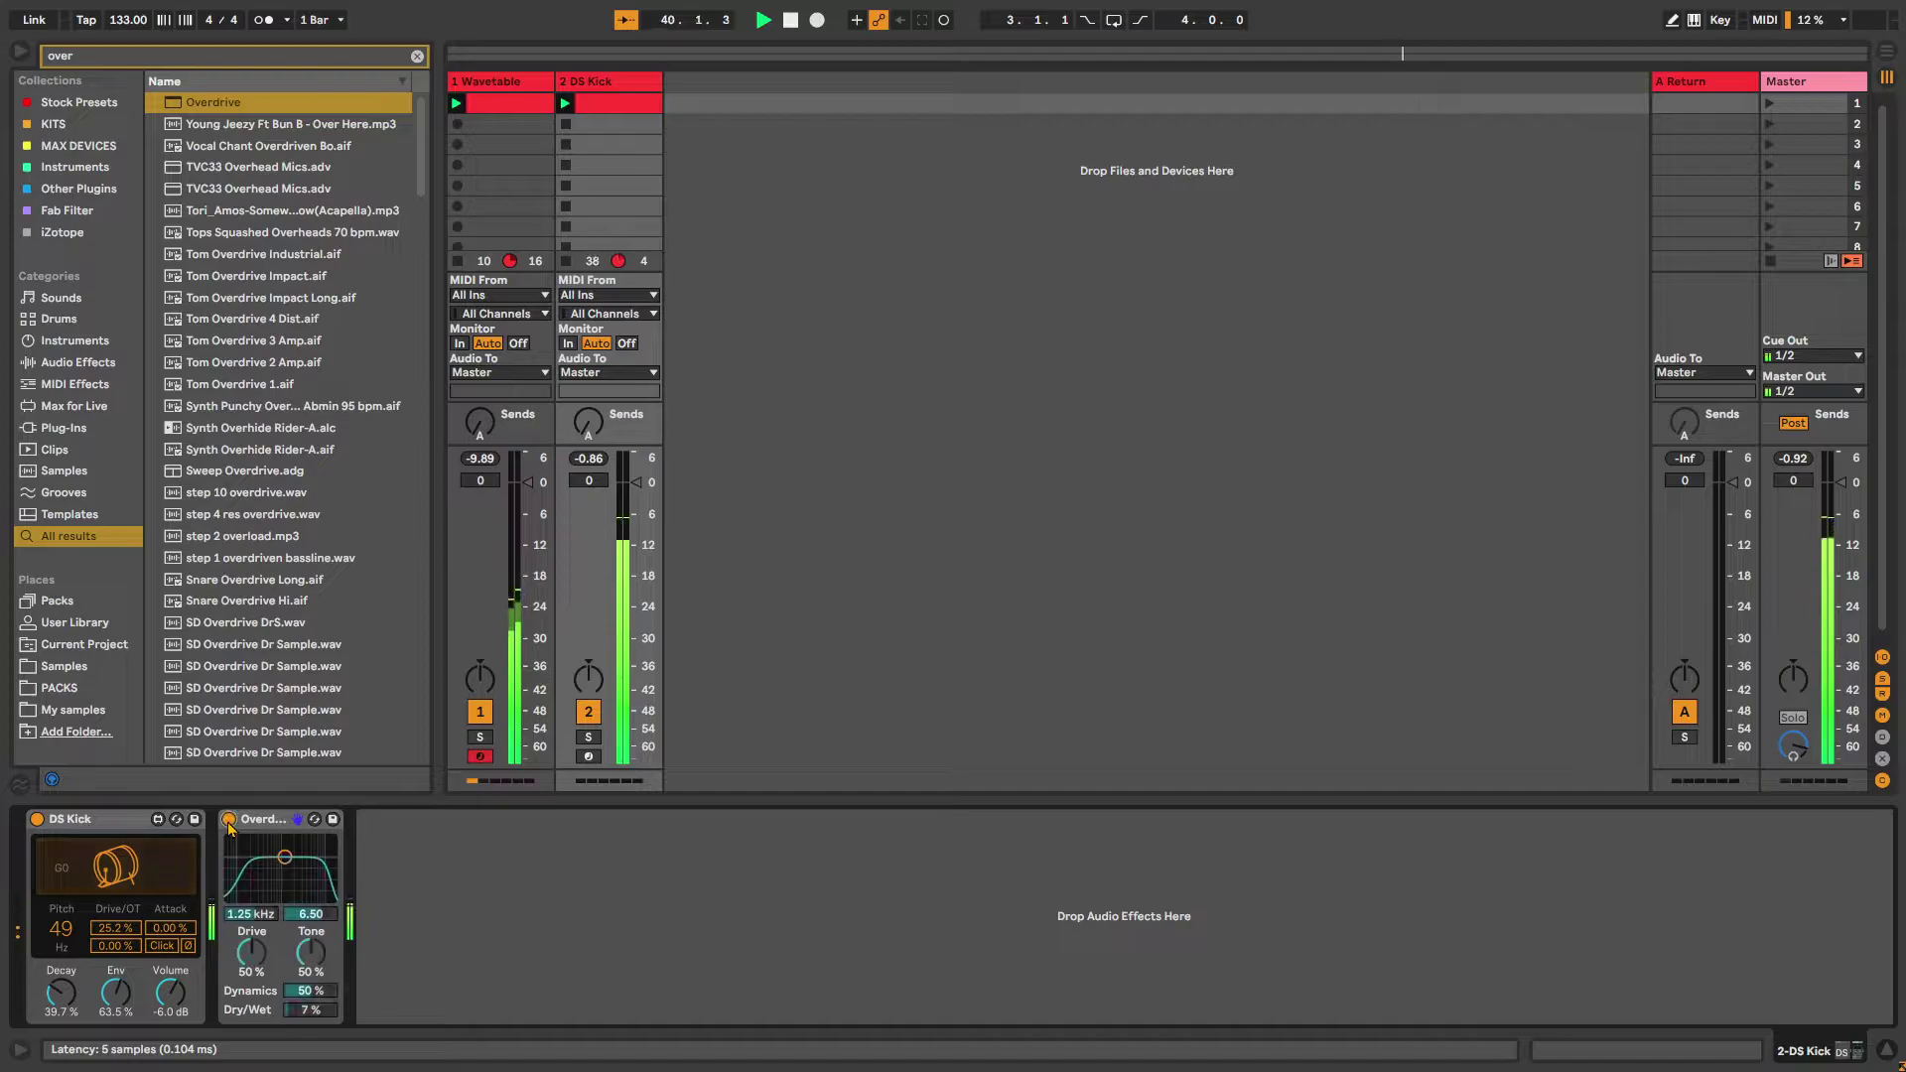
Set Overdrive's filter to 557 Hz with a bandwidth of 9.00 and compare the kick with the effect off and on
mouse_move(285, 856)
mouse_down()
mouse_move(303, 841)
mouse_move(272, 841)
mouse_up()
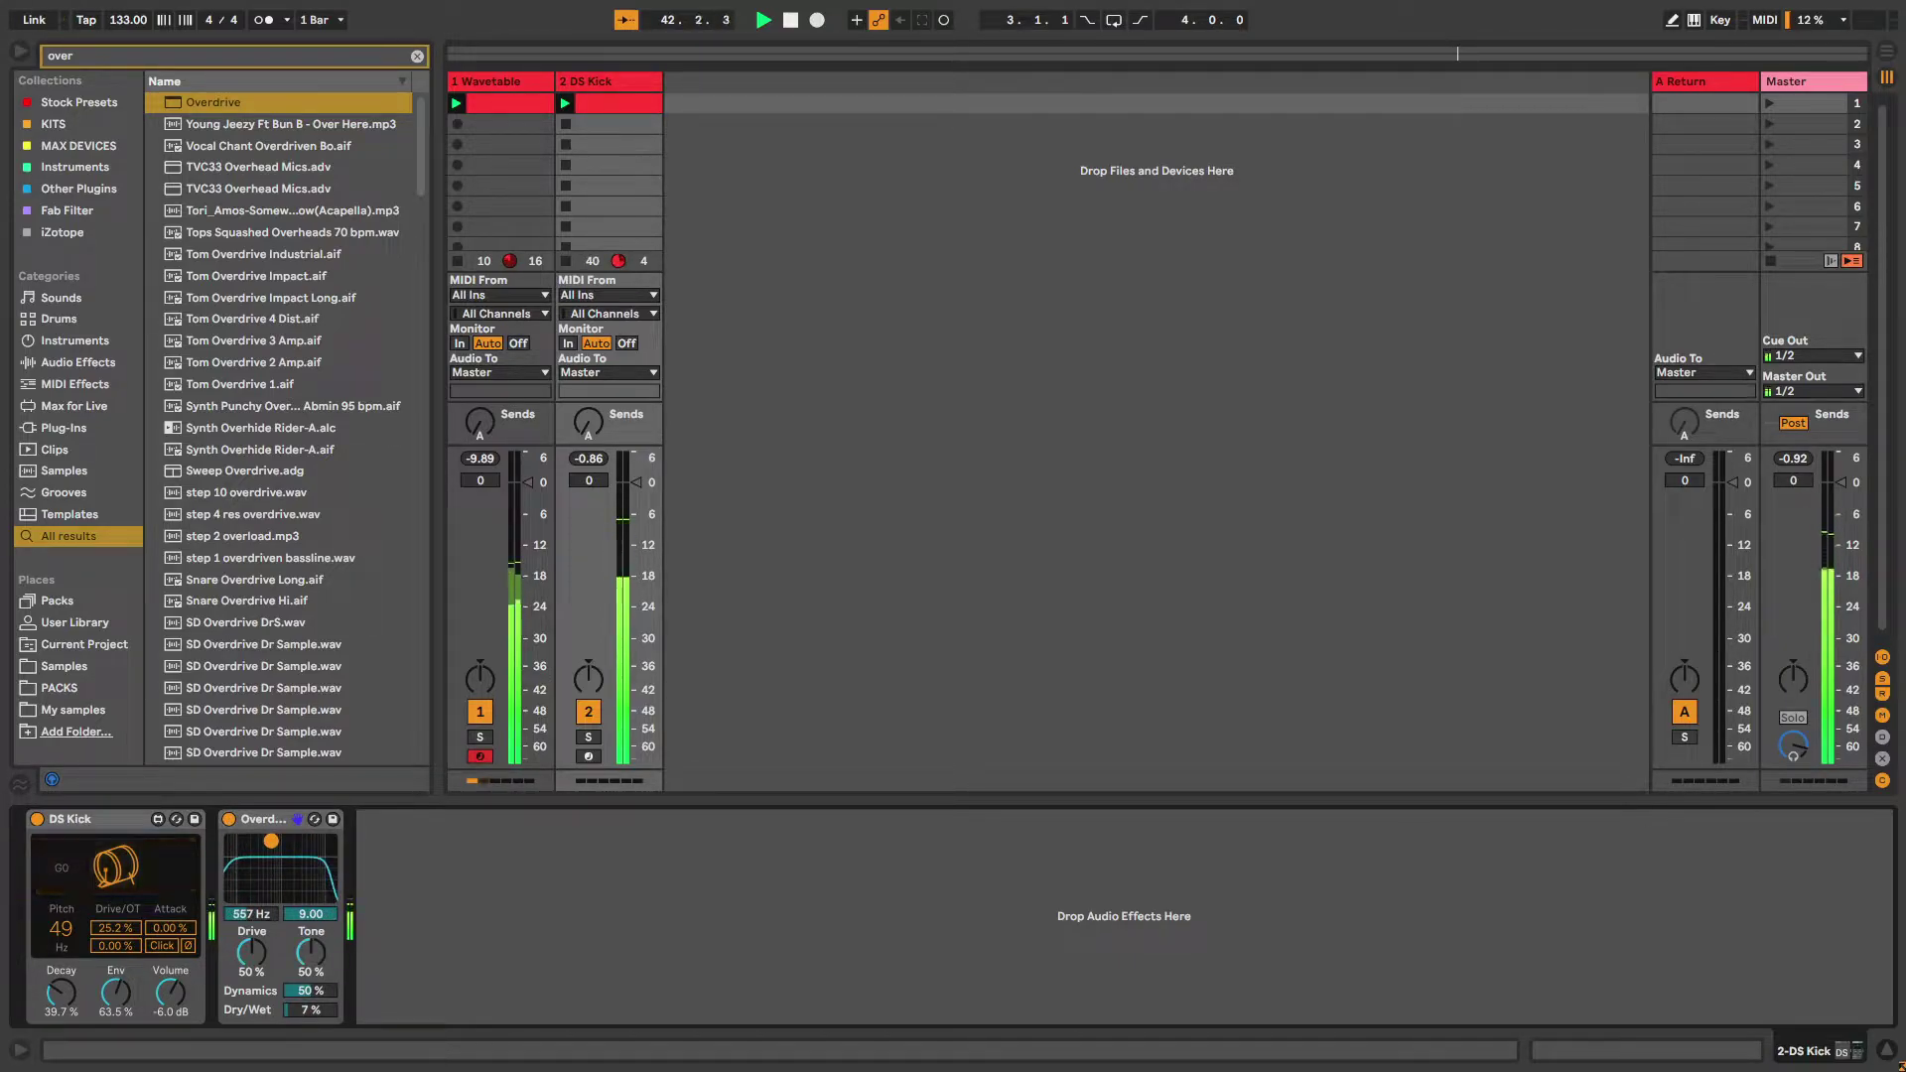
click(229, 821)
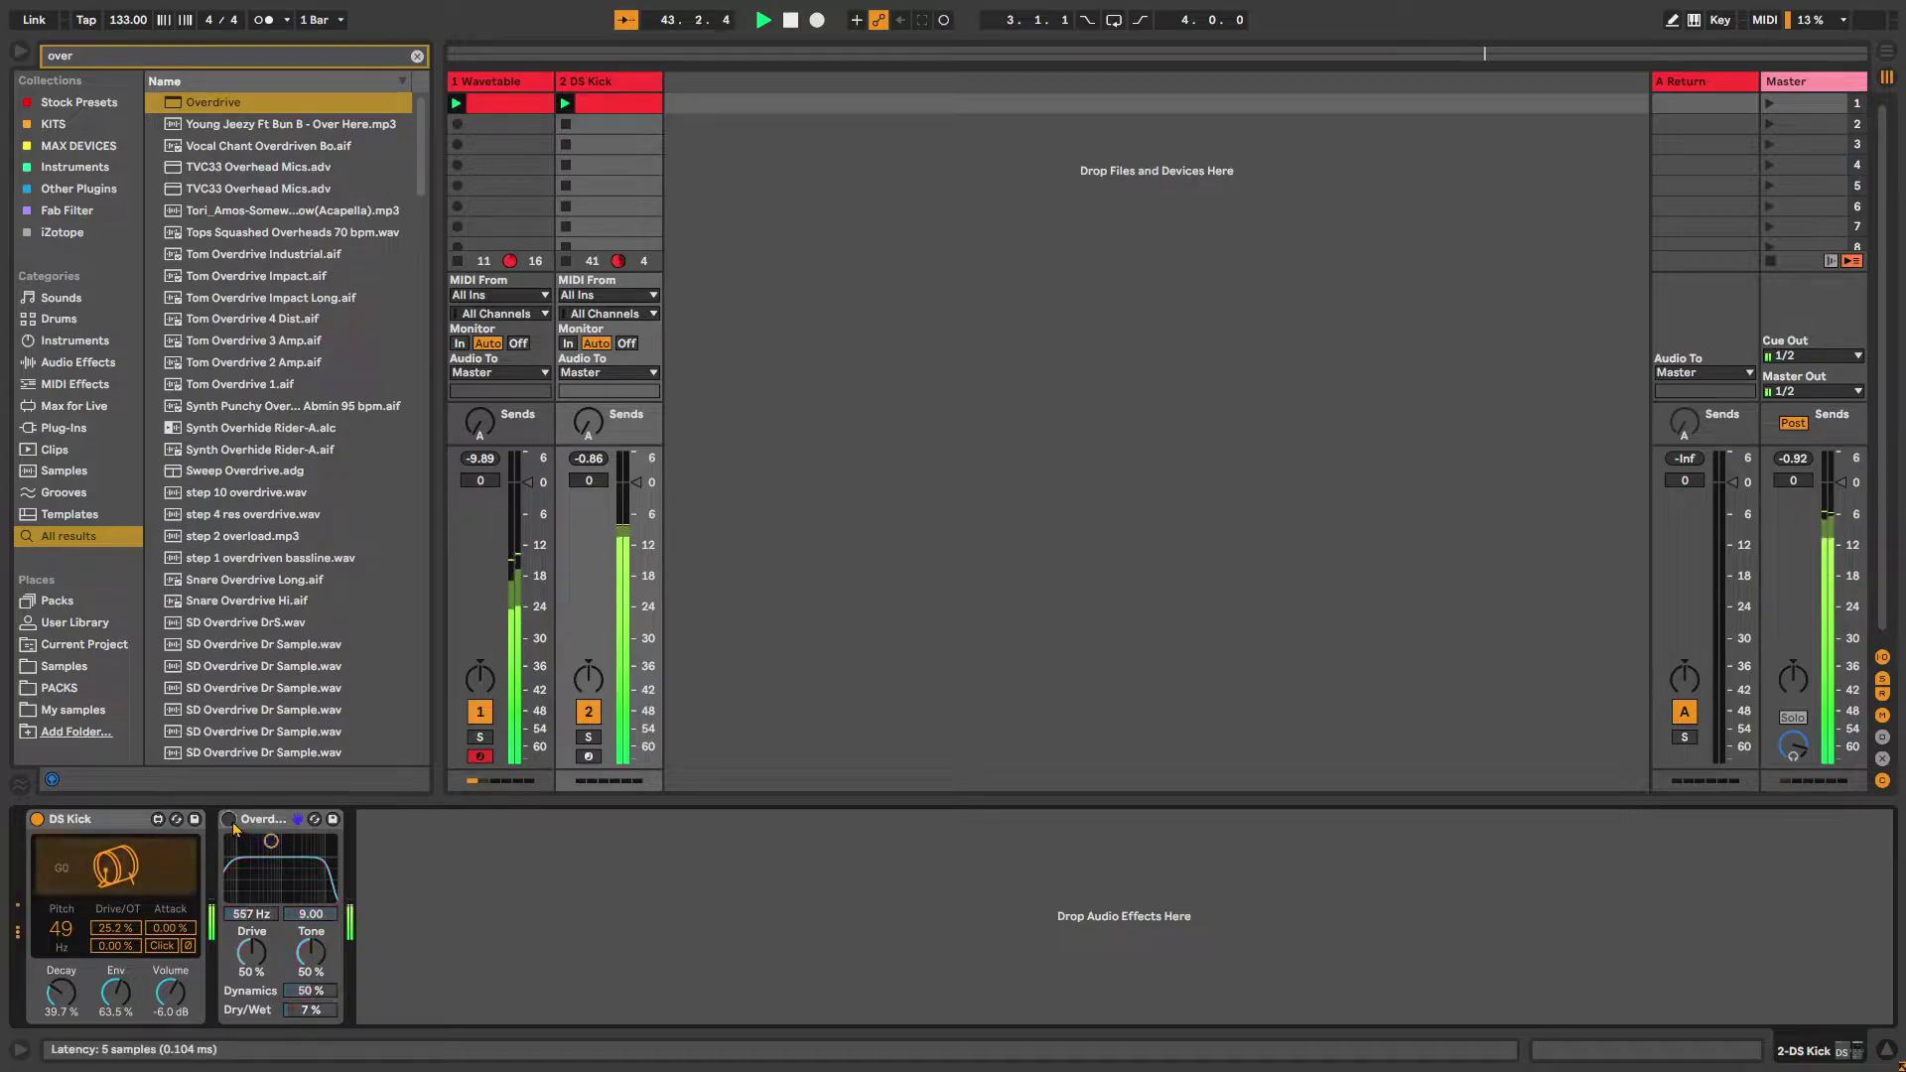
click(230, 819)
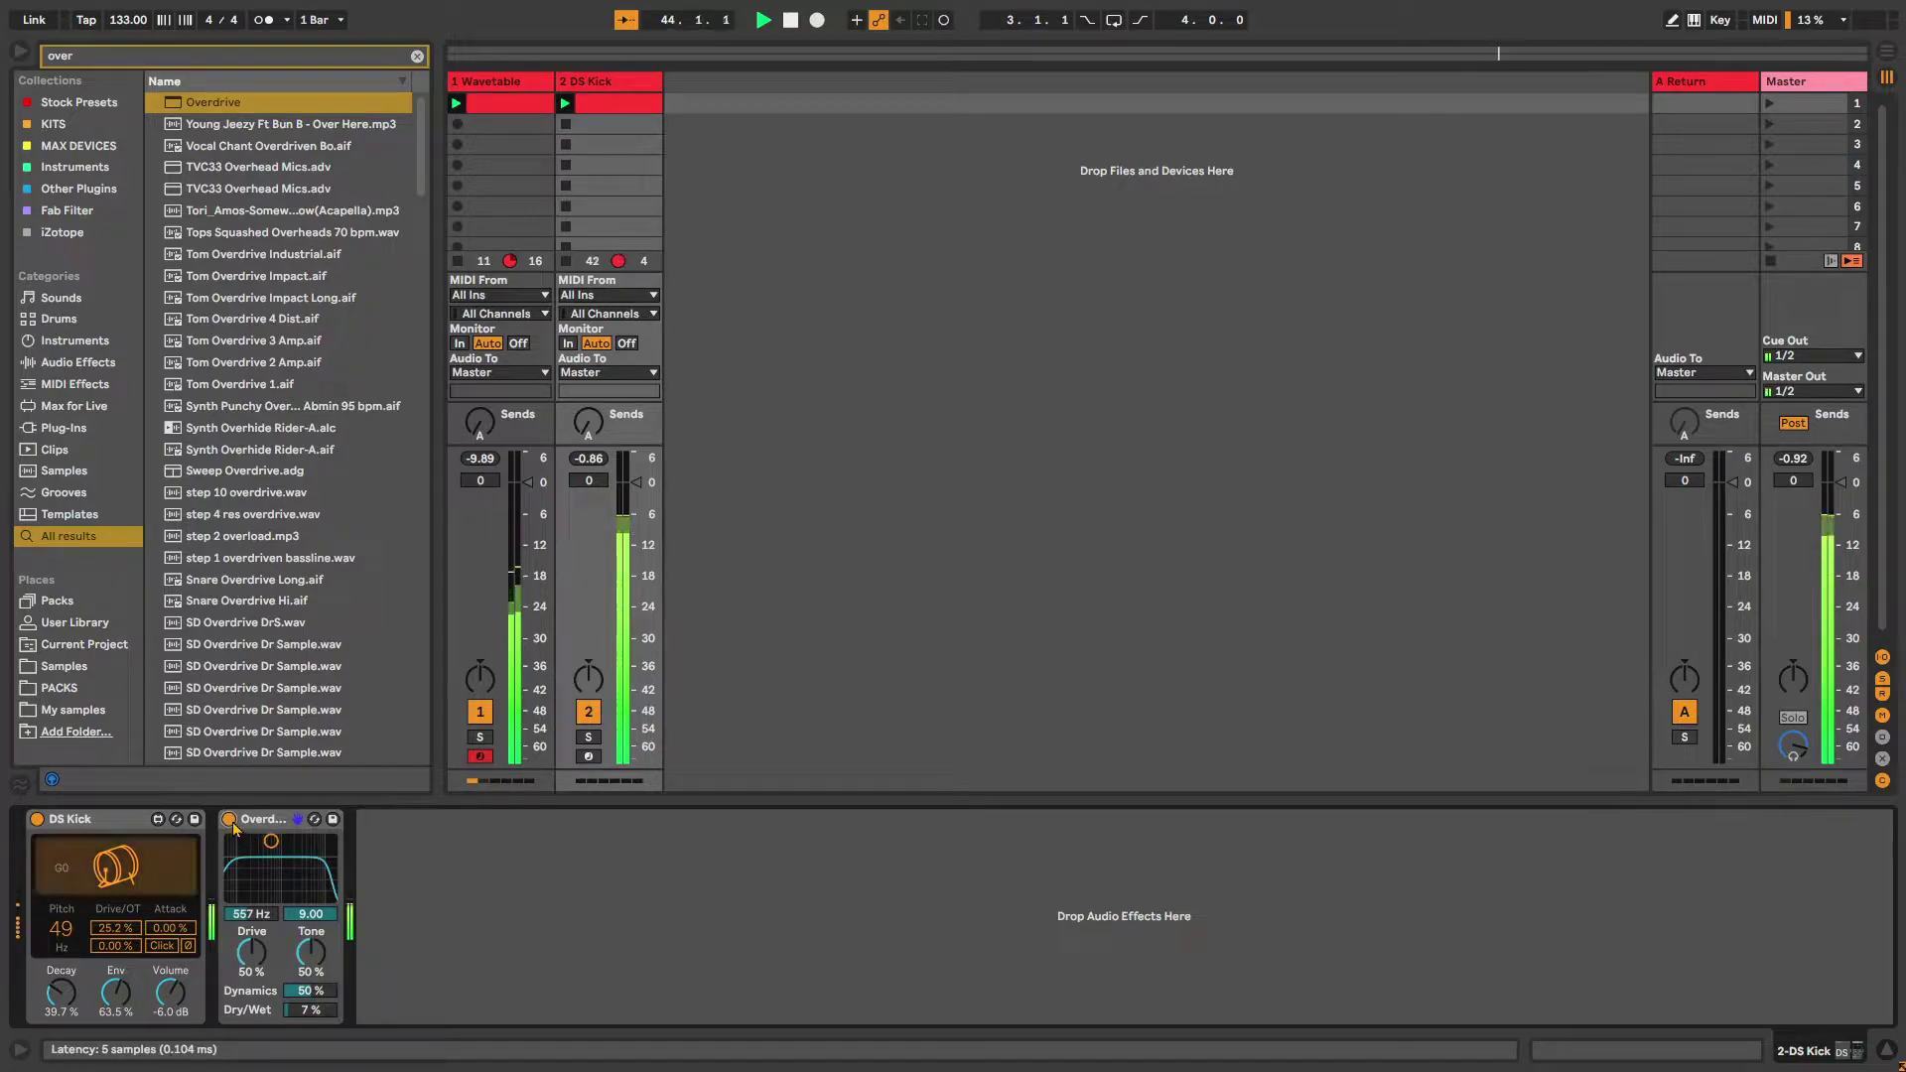
right_click(751, 151)
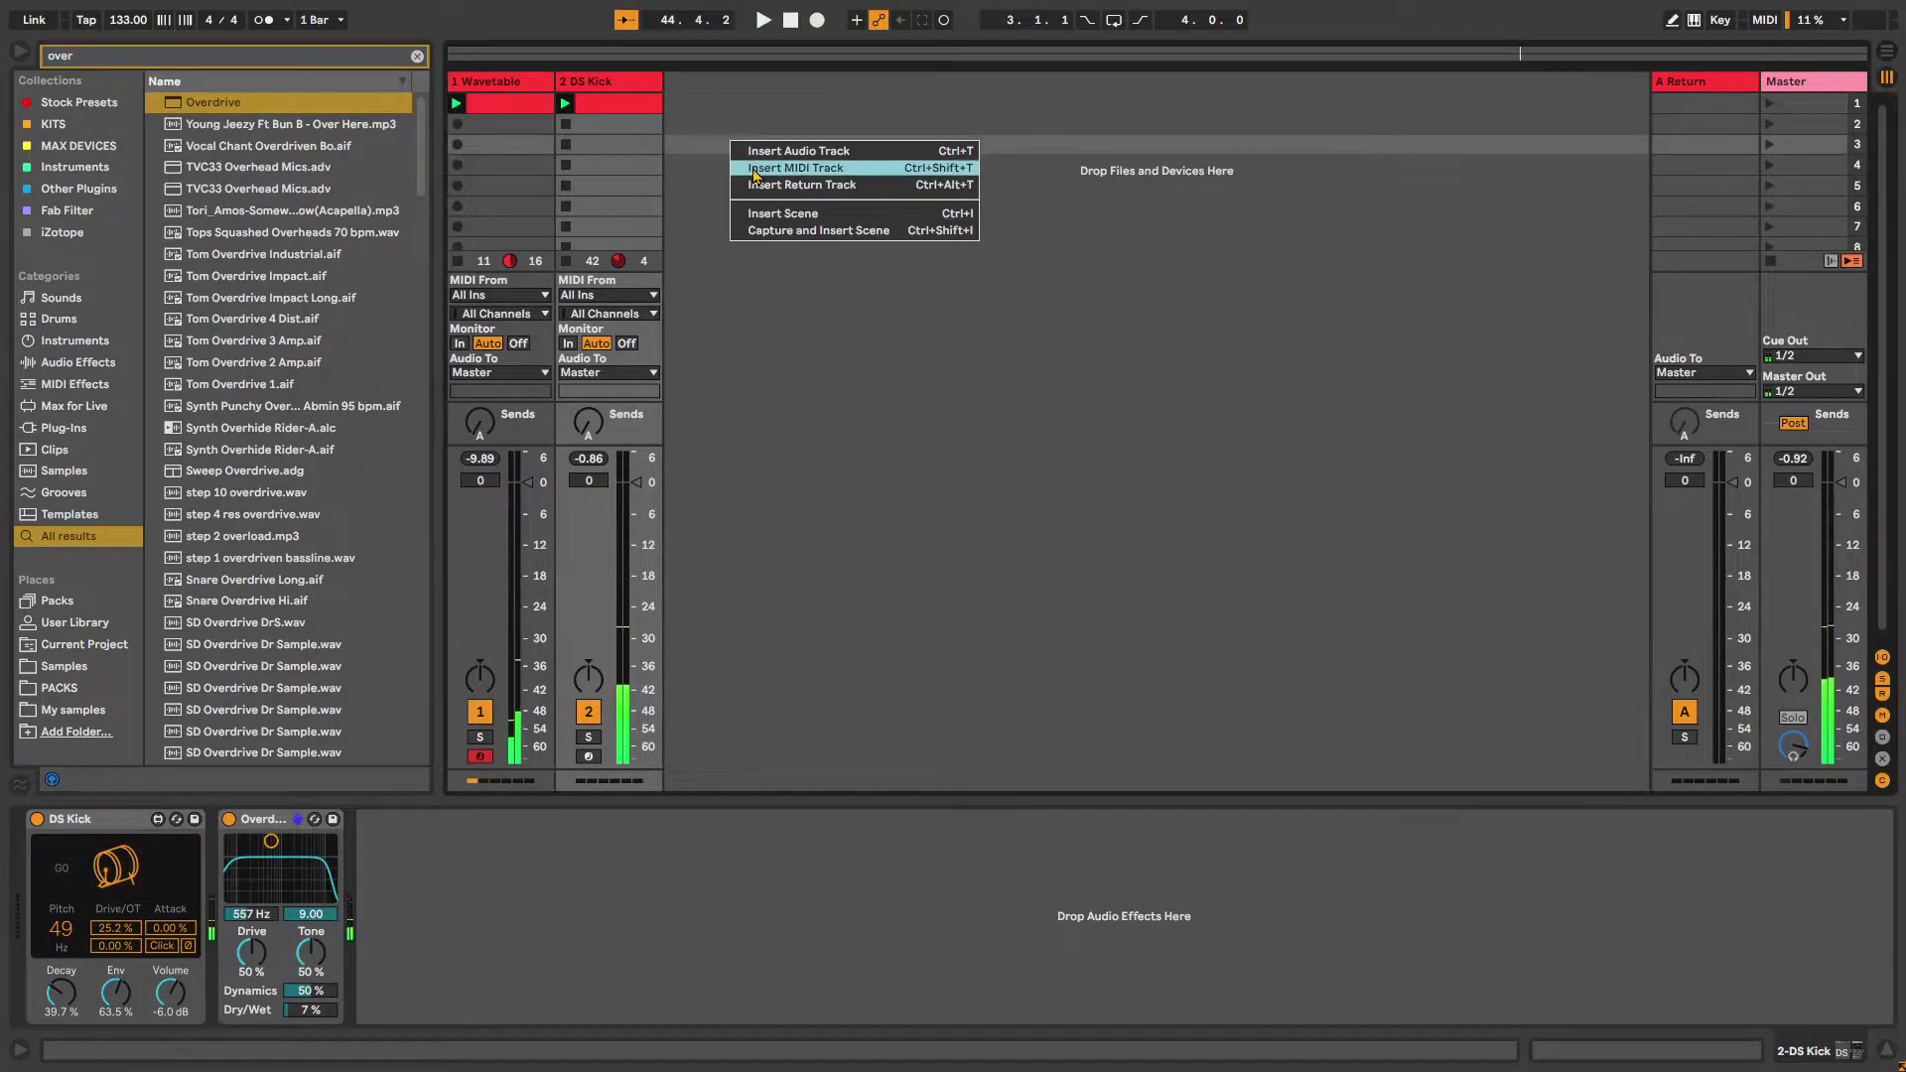
click(693, 635)
key(ctrl+f)
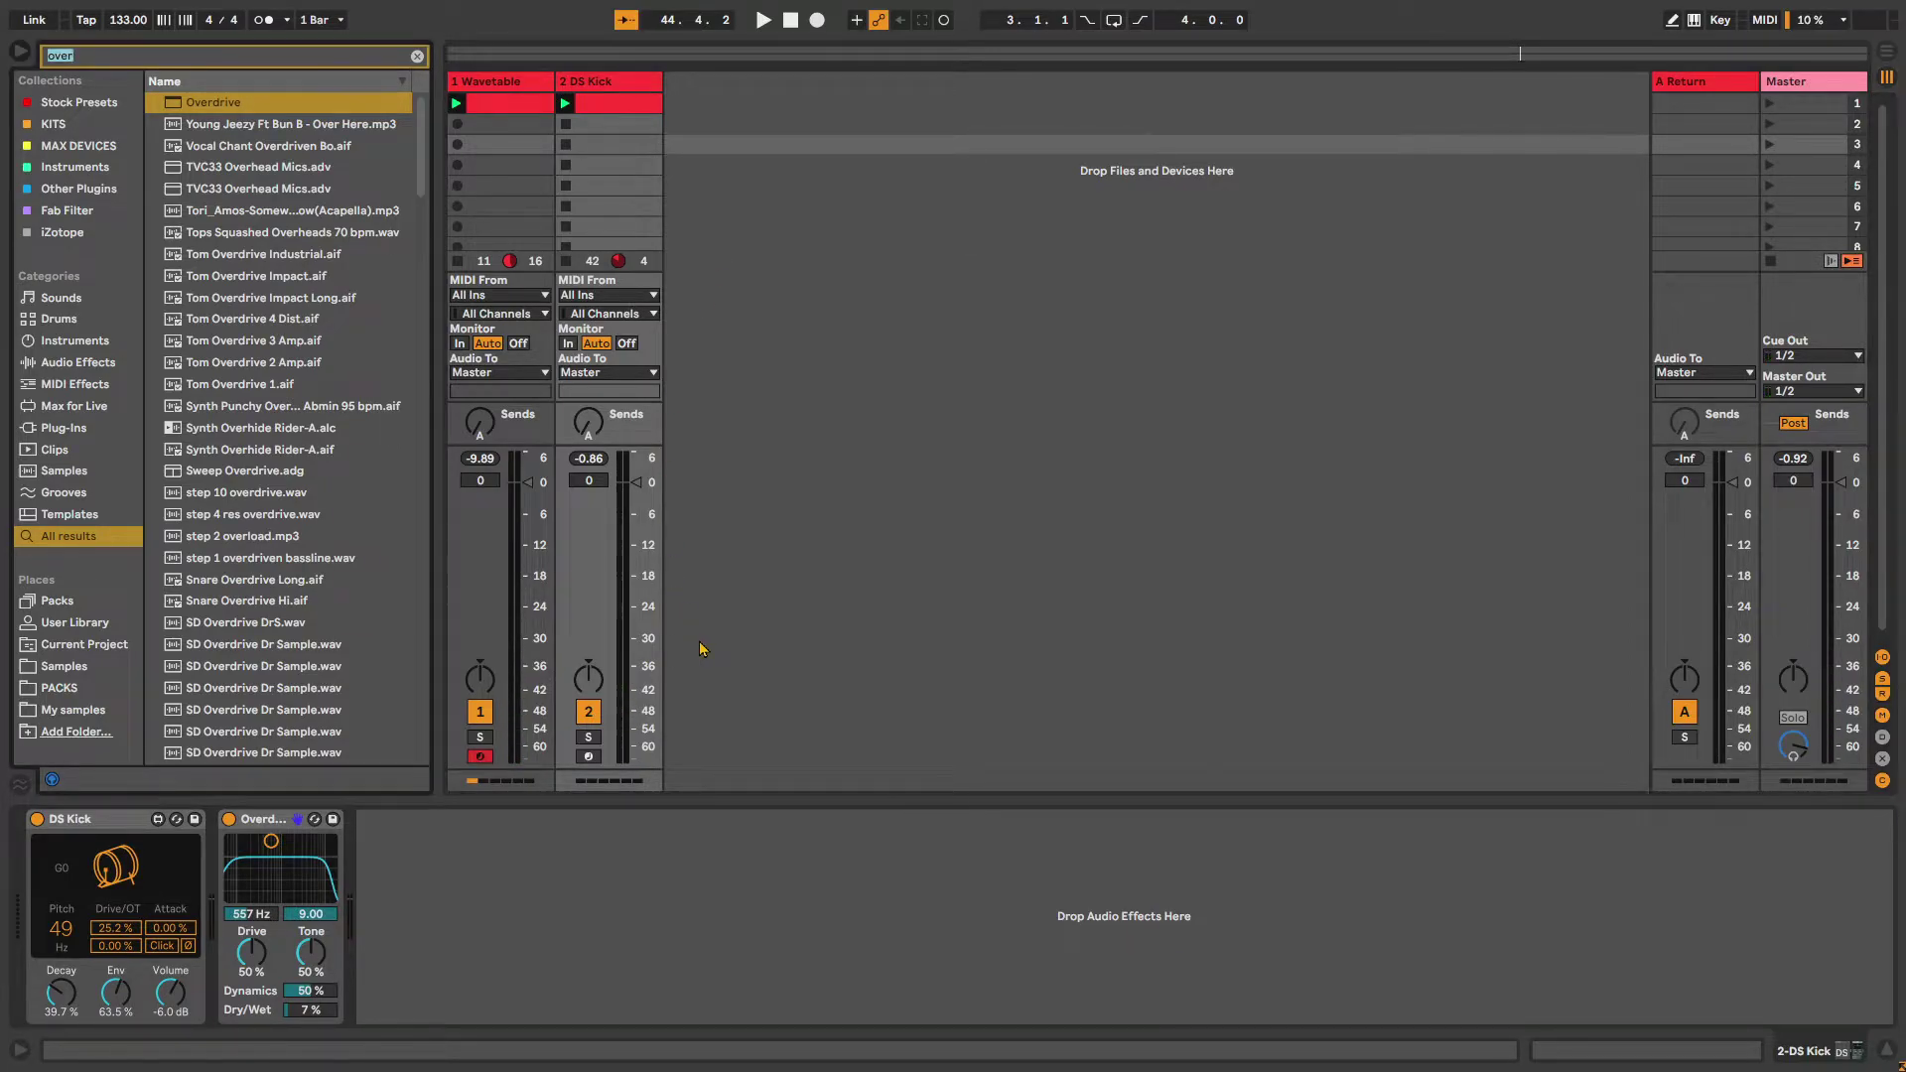
text(reverb)
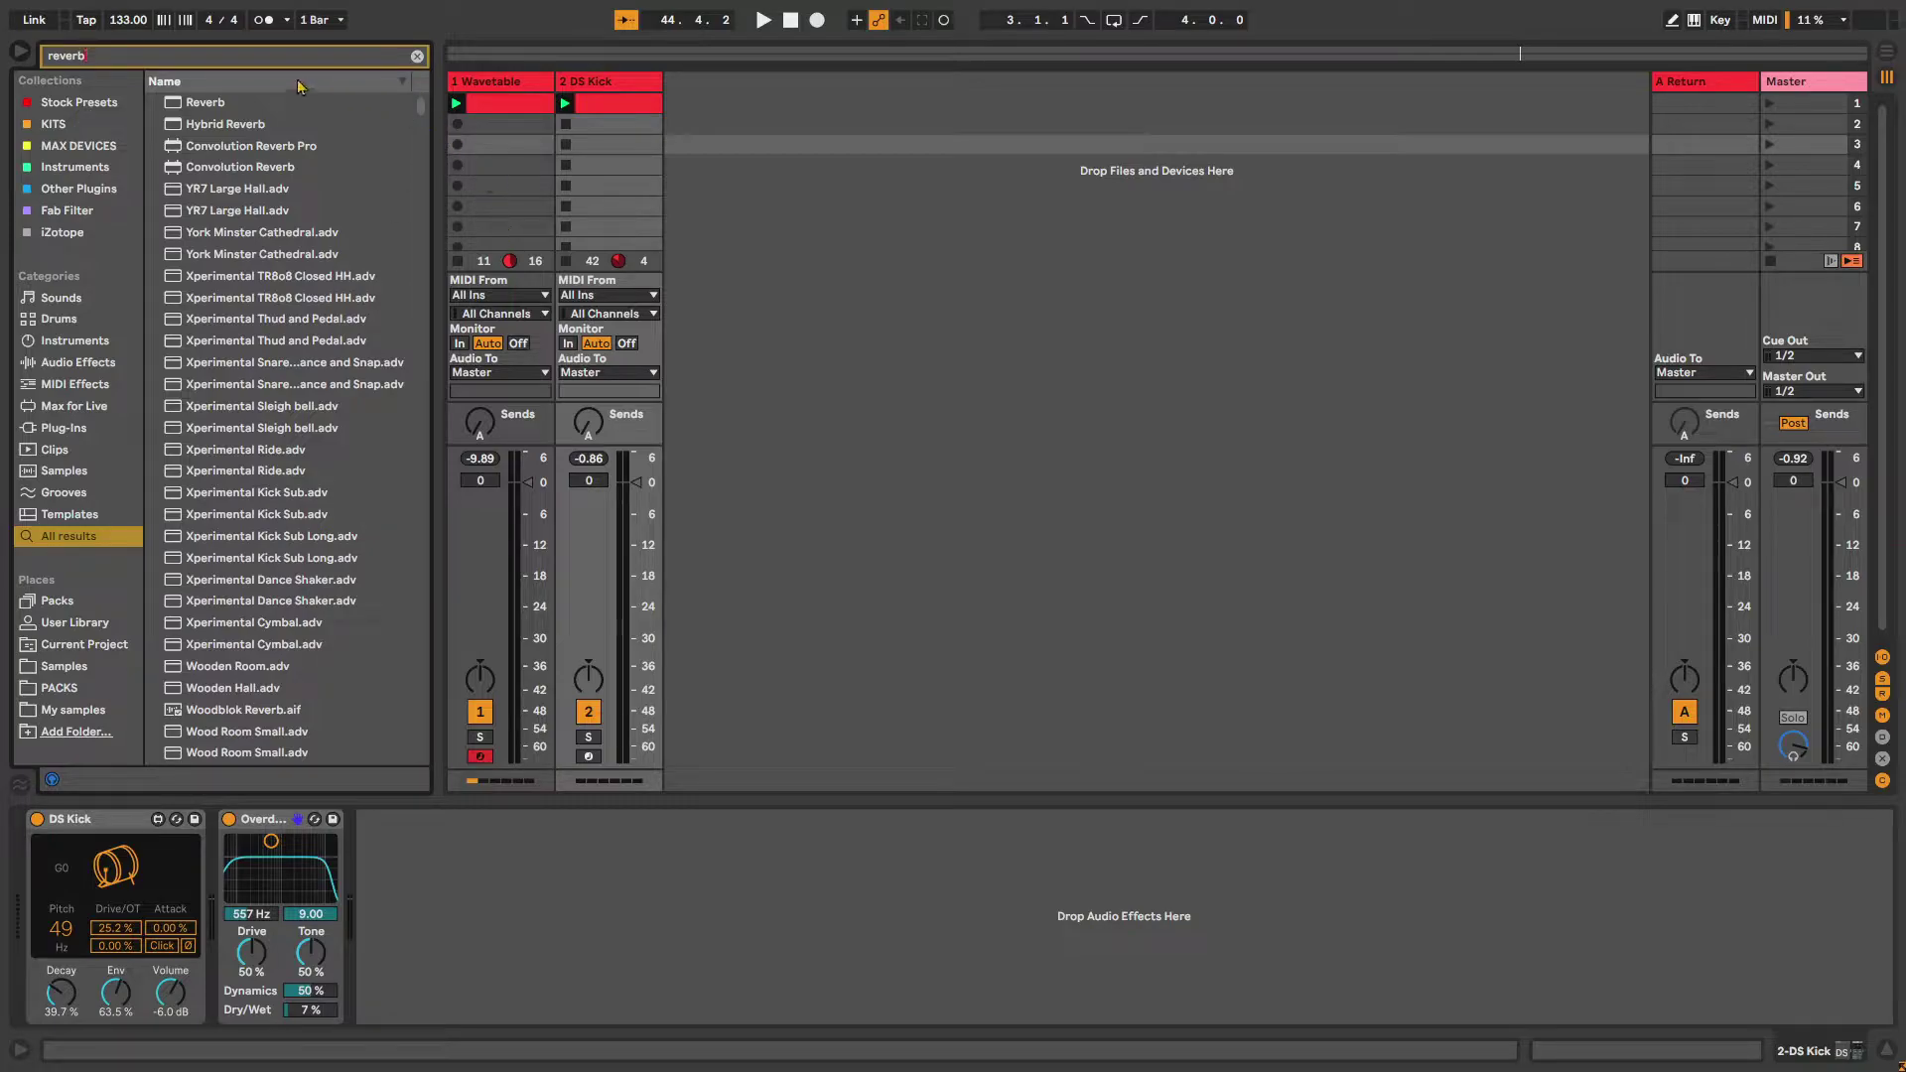
key(Escape)
Add FabFilter Pro-R from the Fab Filter collection to return track A and move its window clear of the mixer
click(76, 216)
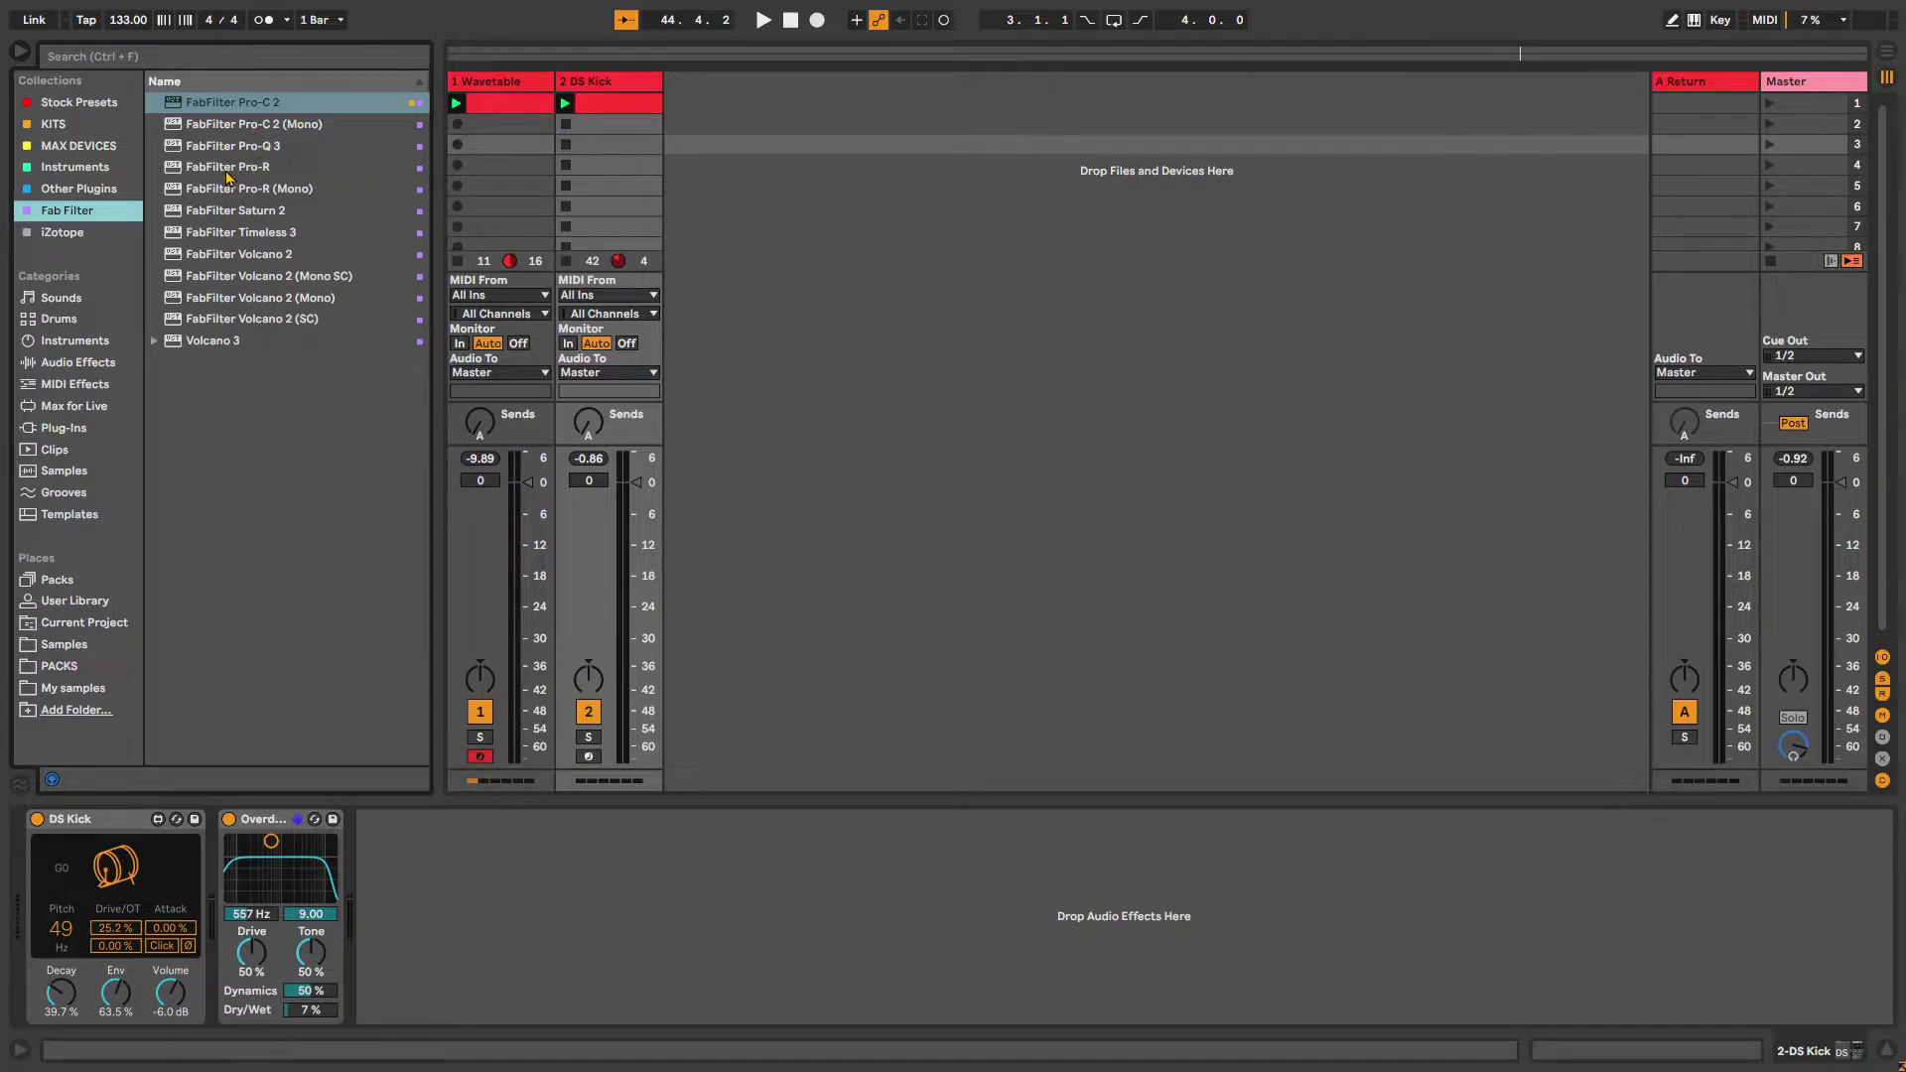
drag(221, 169, 1664, 94)
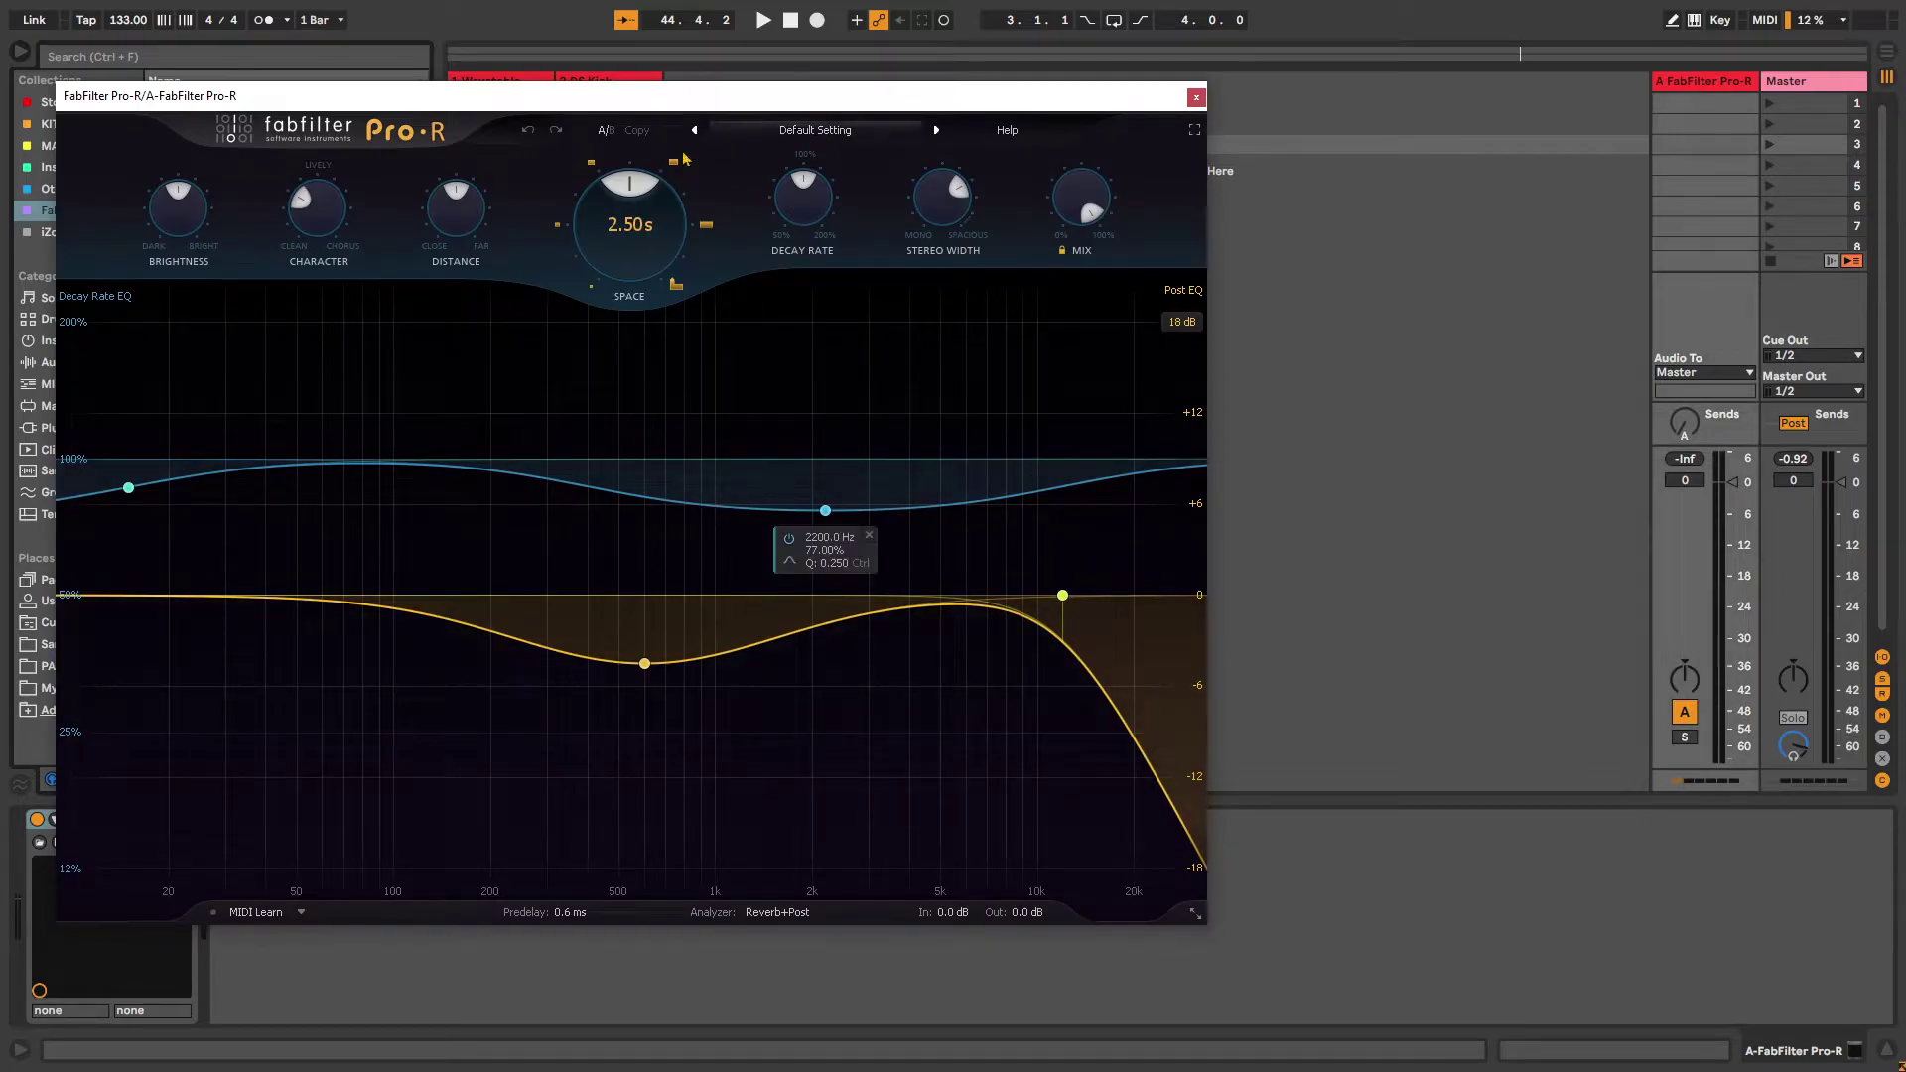
drag(417, 96, 573, 757)
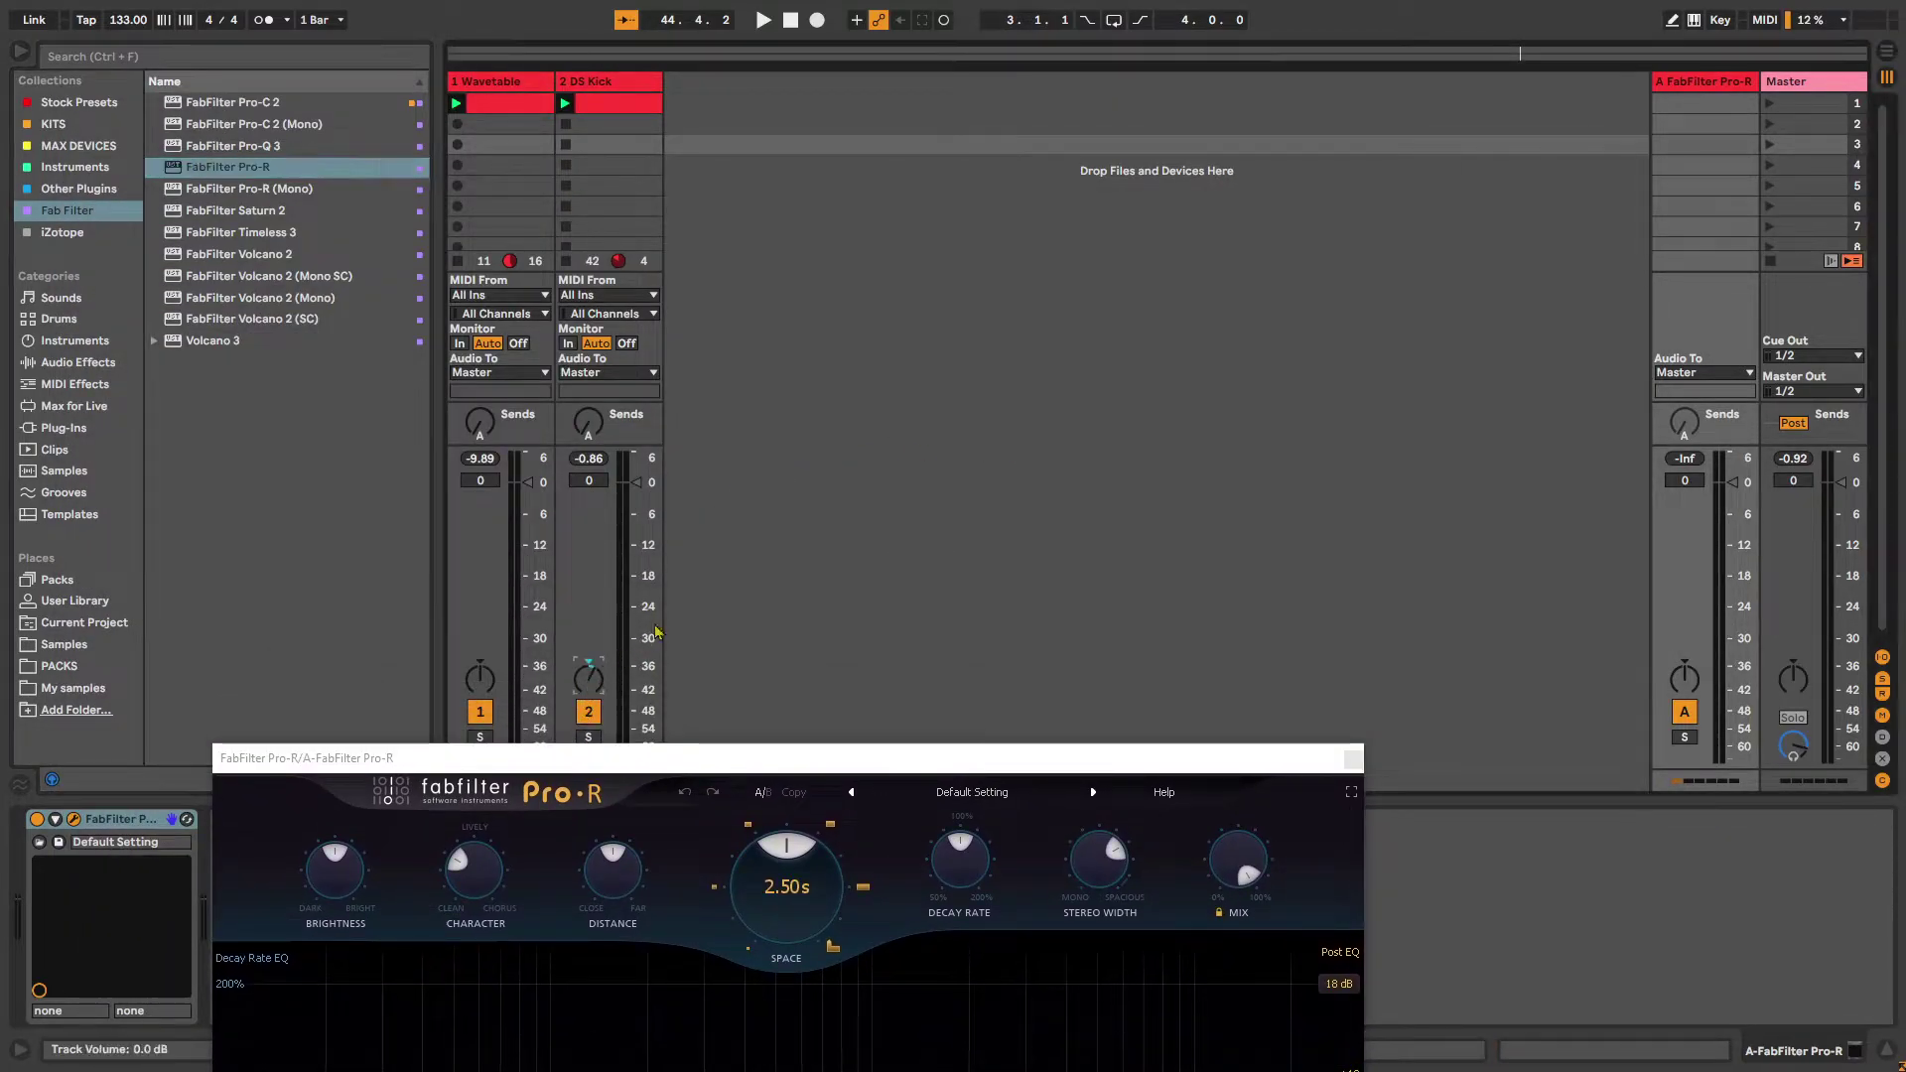
Raise the DS Kick track's send A to -6.3 dB and start playback
double_click(590, 682)
drag(589, 433, 589, 349)
key(space)
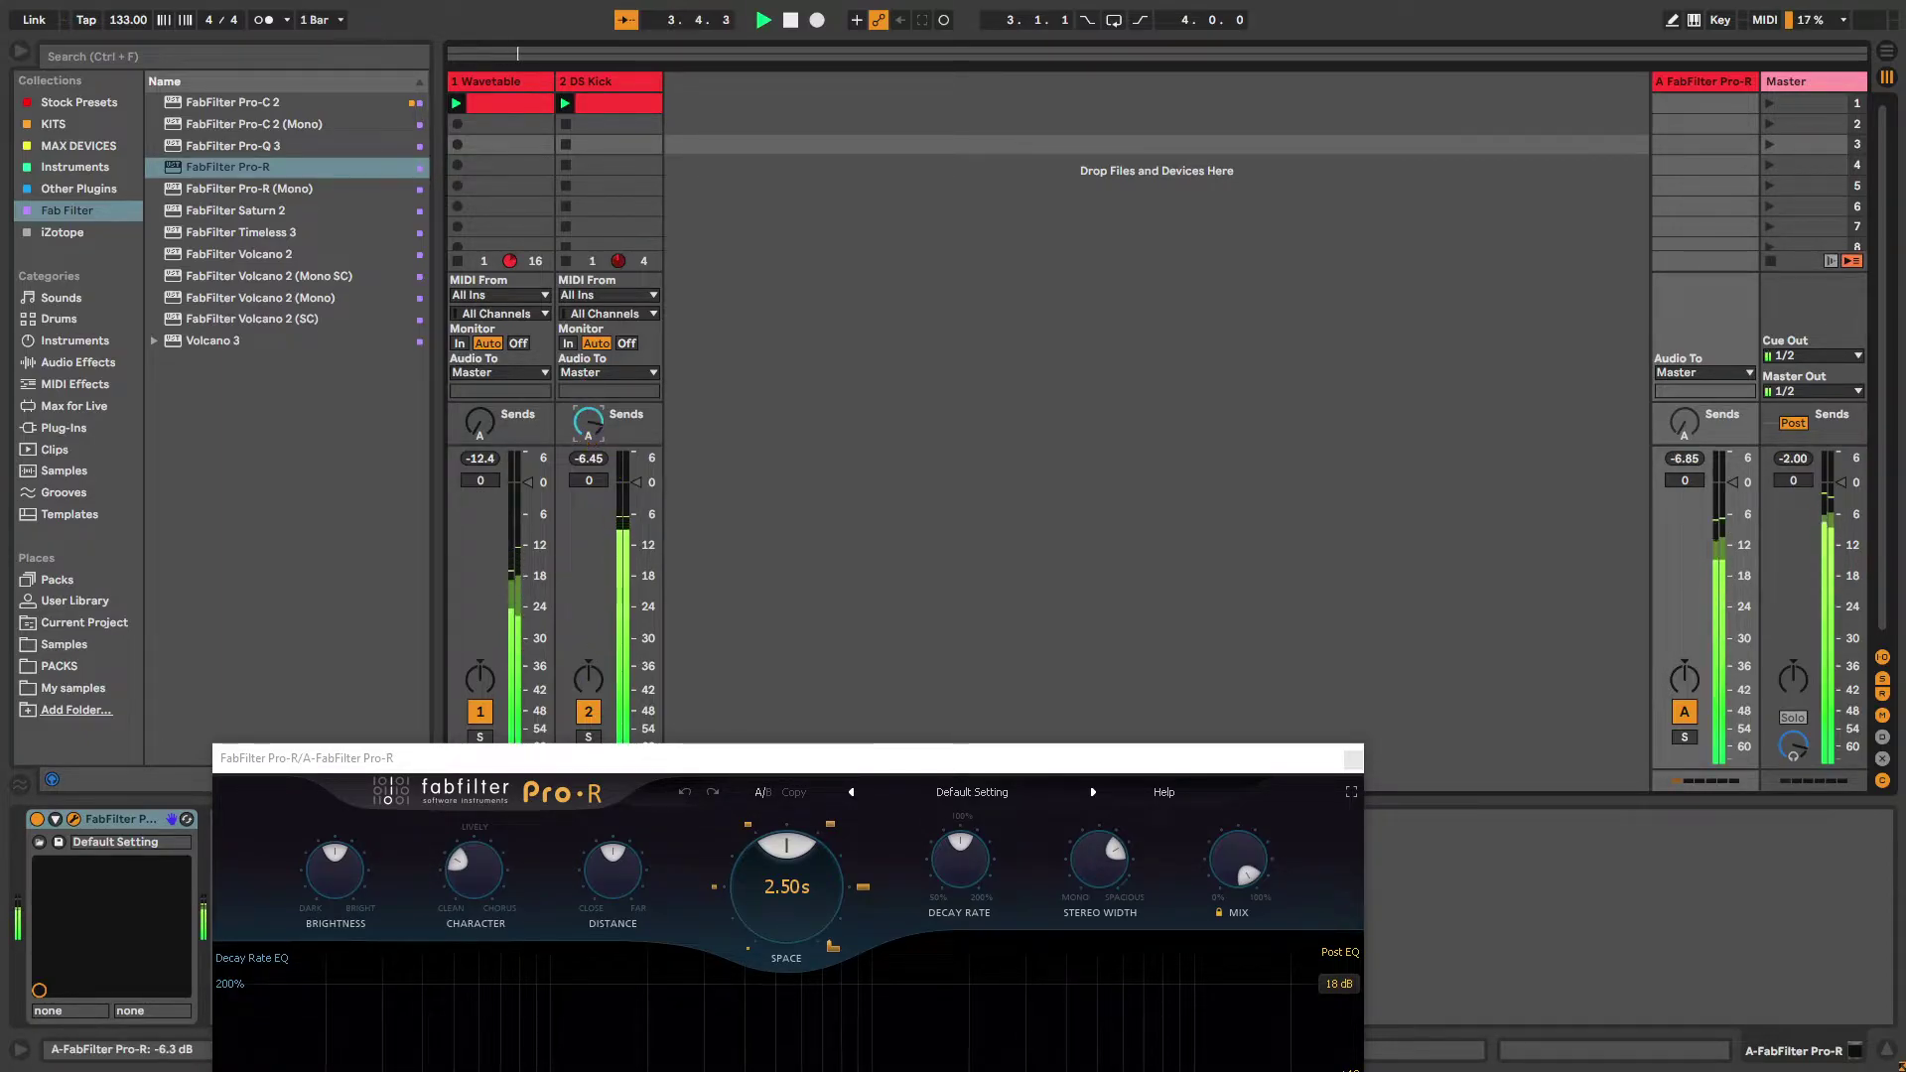
Shorten Pro-R's Space to 0.80 s and solo return track A
drag(801, 760, 722, 550)
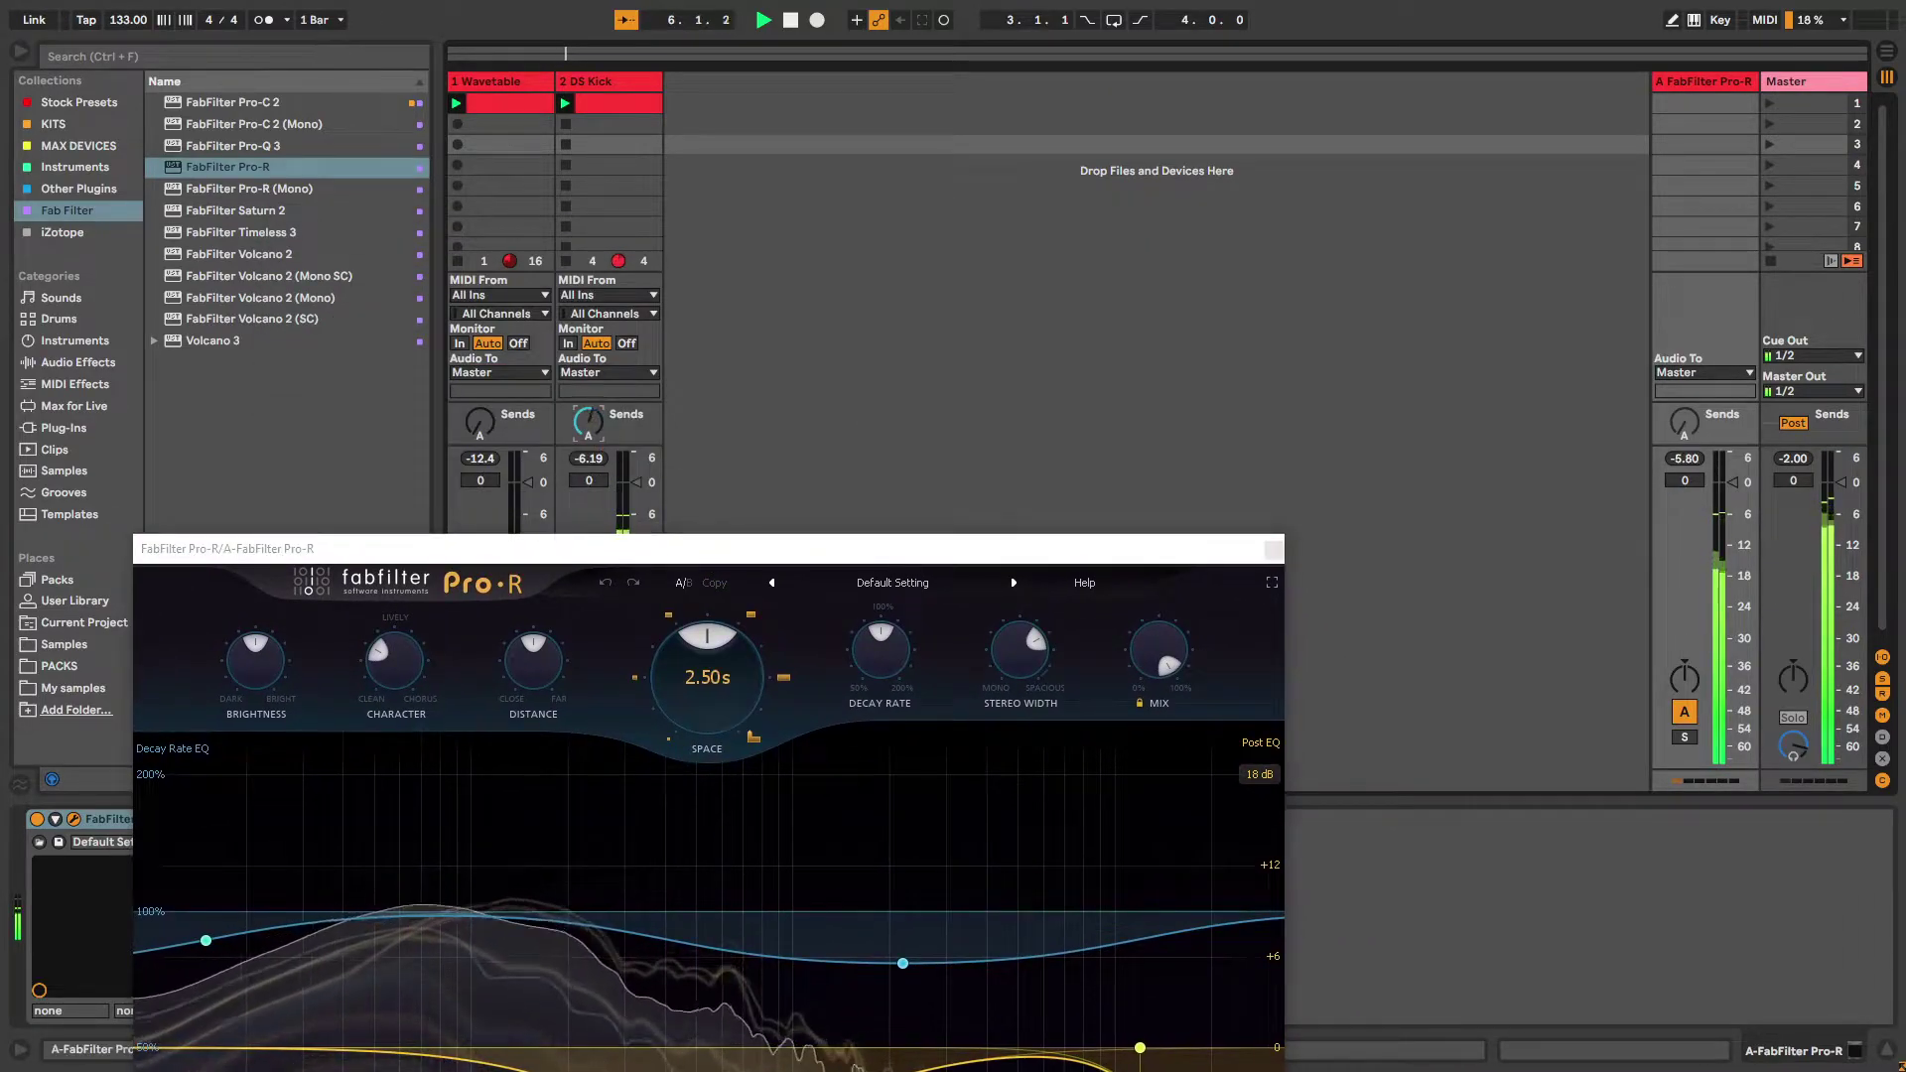
drag(707, 676, 705, 807)
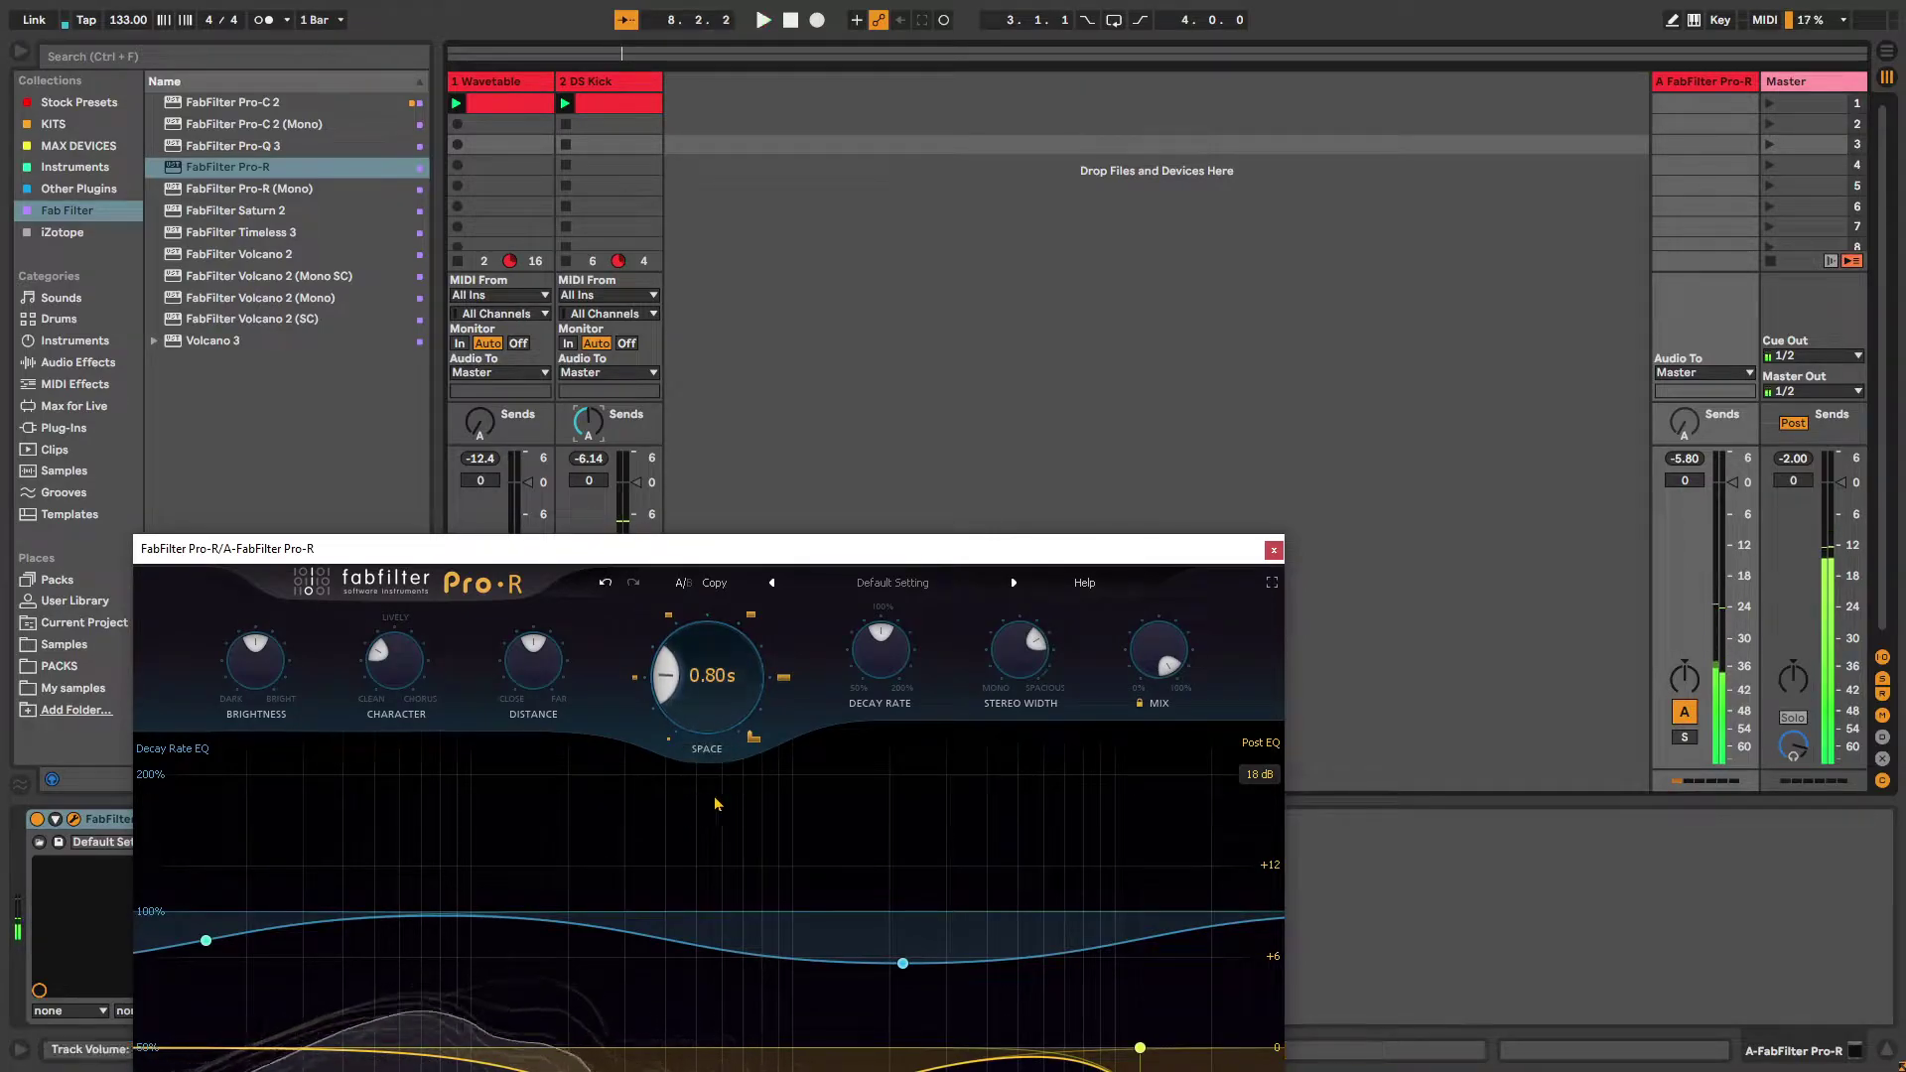
click(1684, 738)
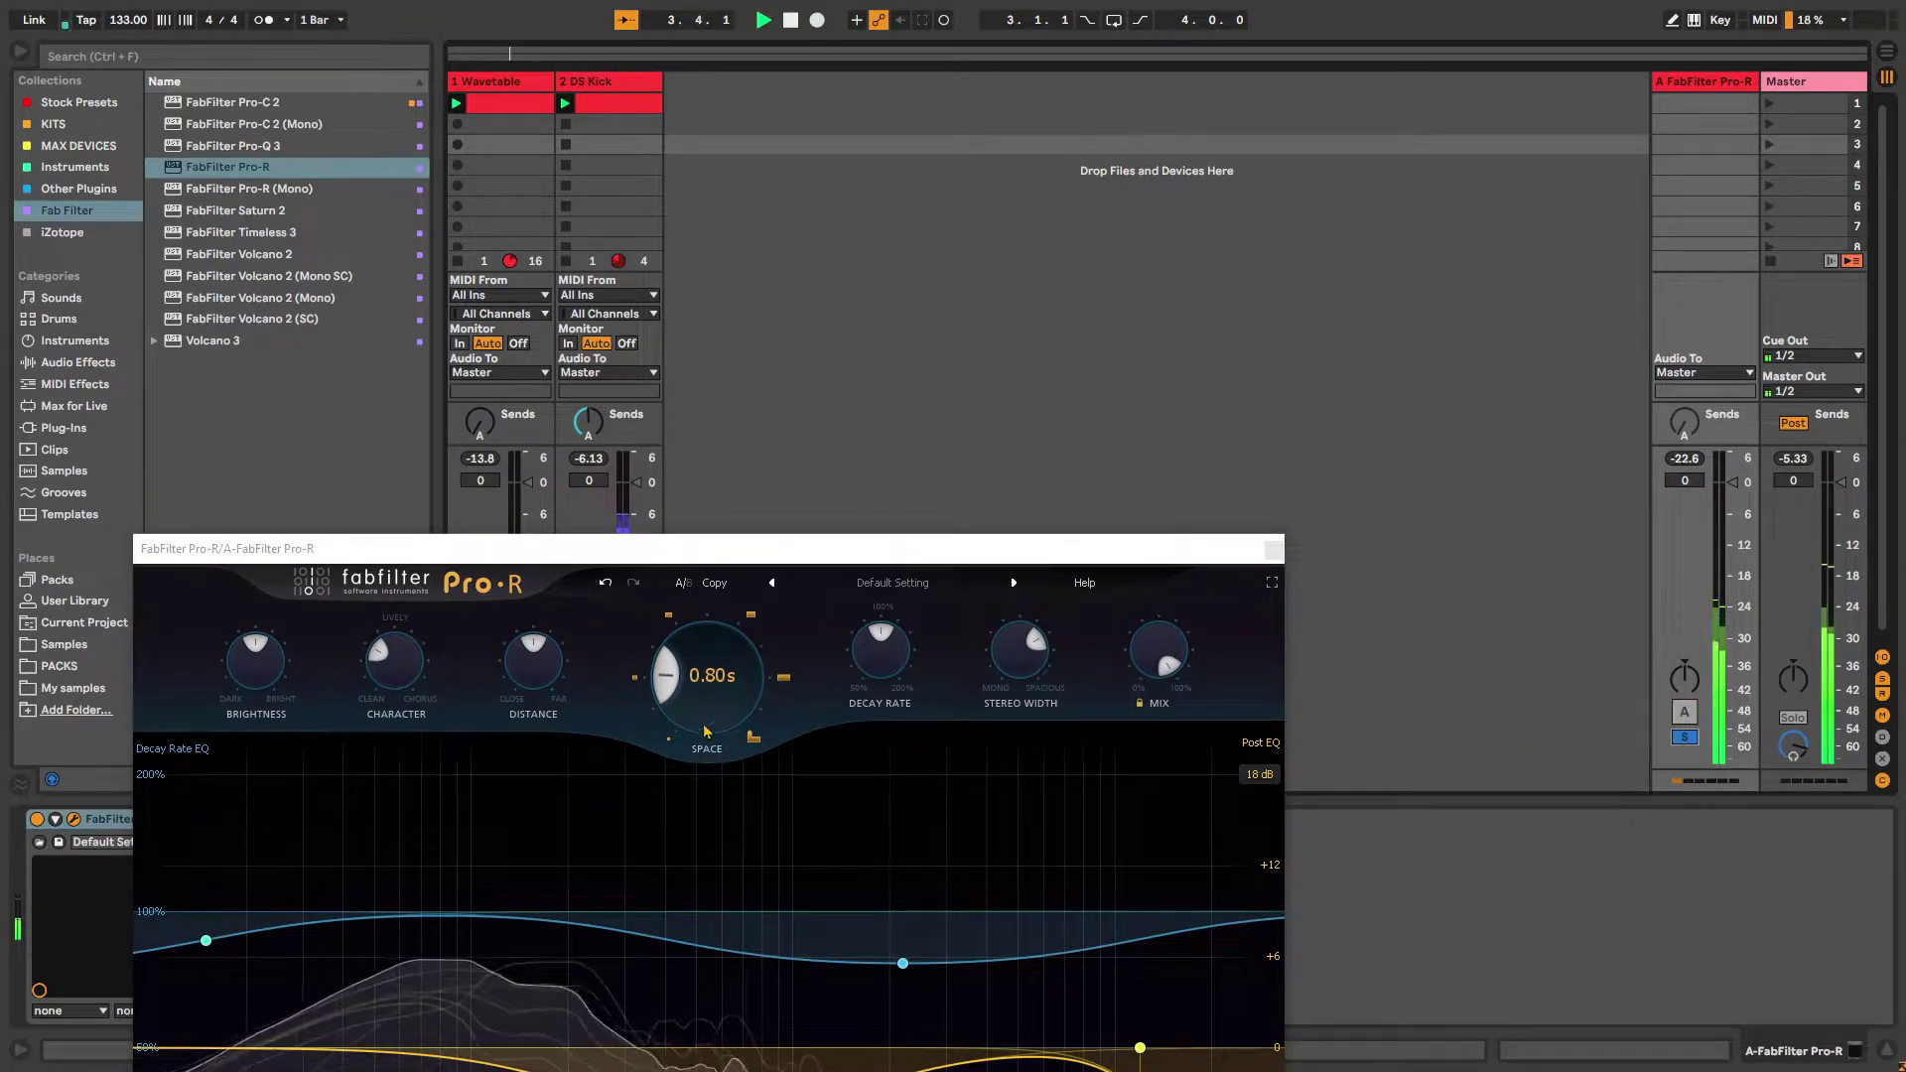
Lower Pro-R's Distance, Character and Stereo Width, and reduce its Brightness to about 8.7 %
drag(512, 693, 463, 832)
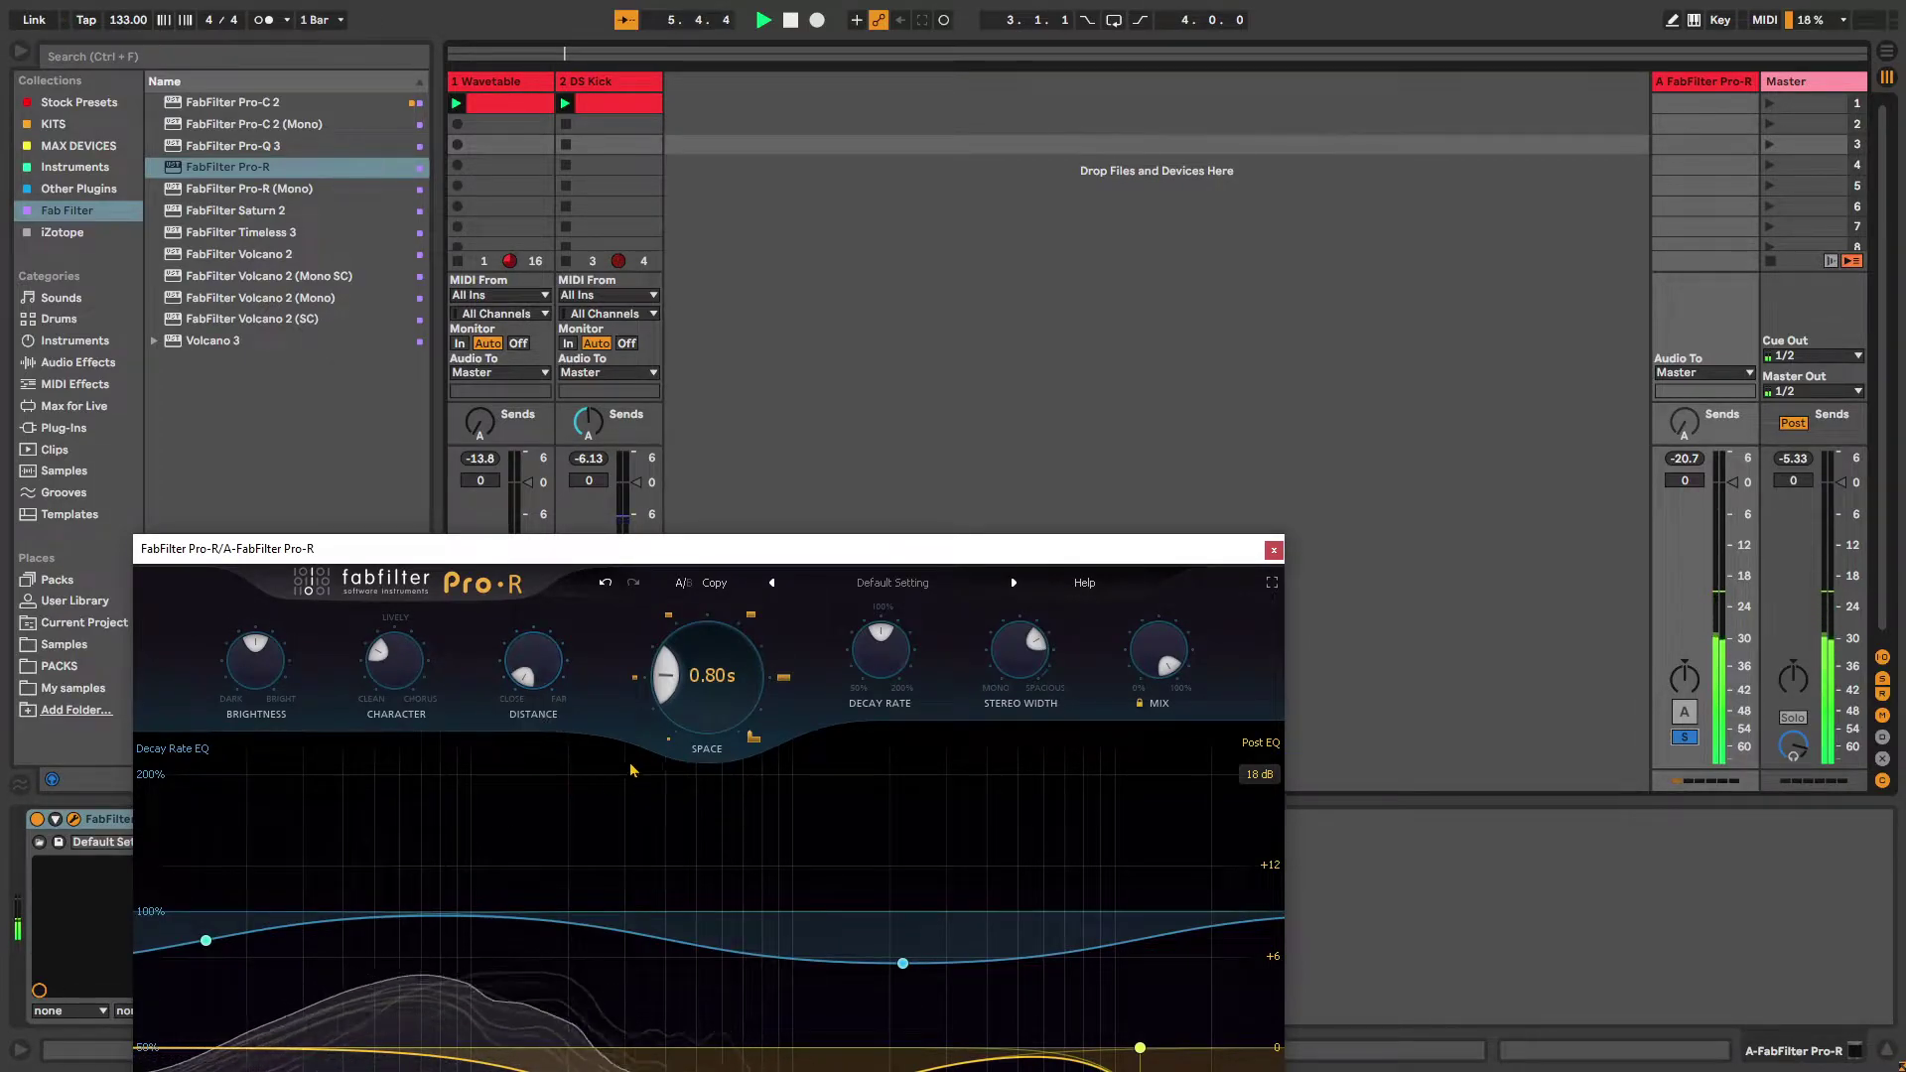
drag(393, 709, 346, 802)
drag(256, 660, 224, 769)
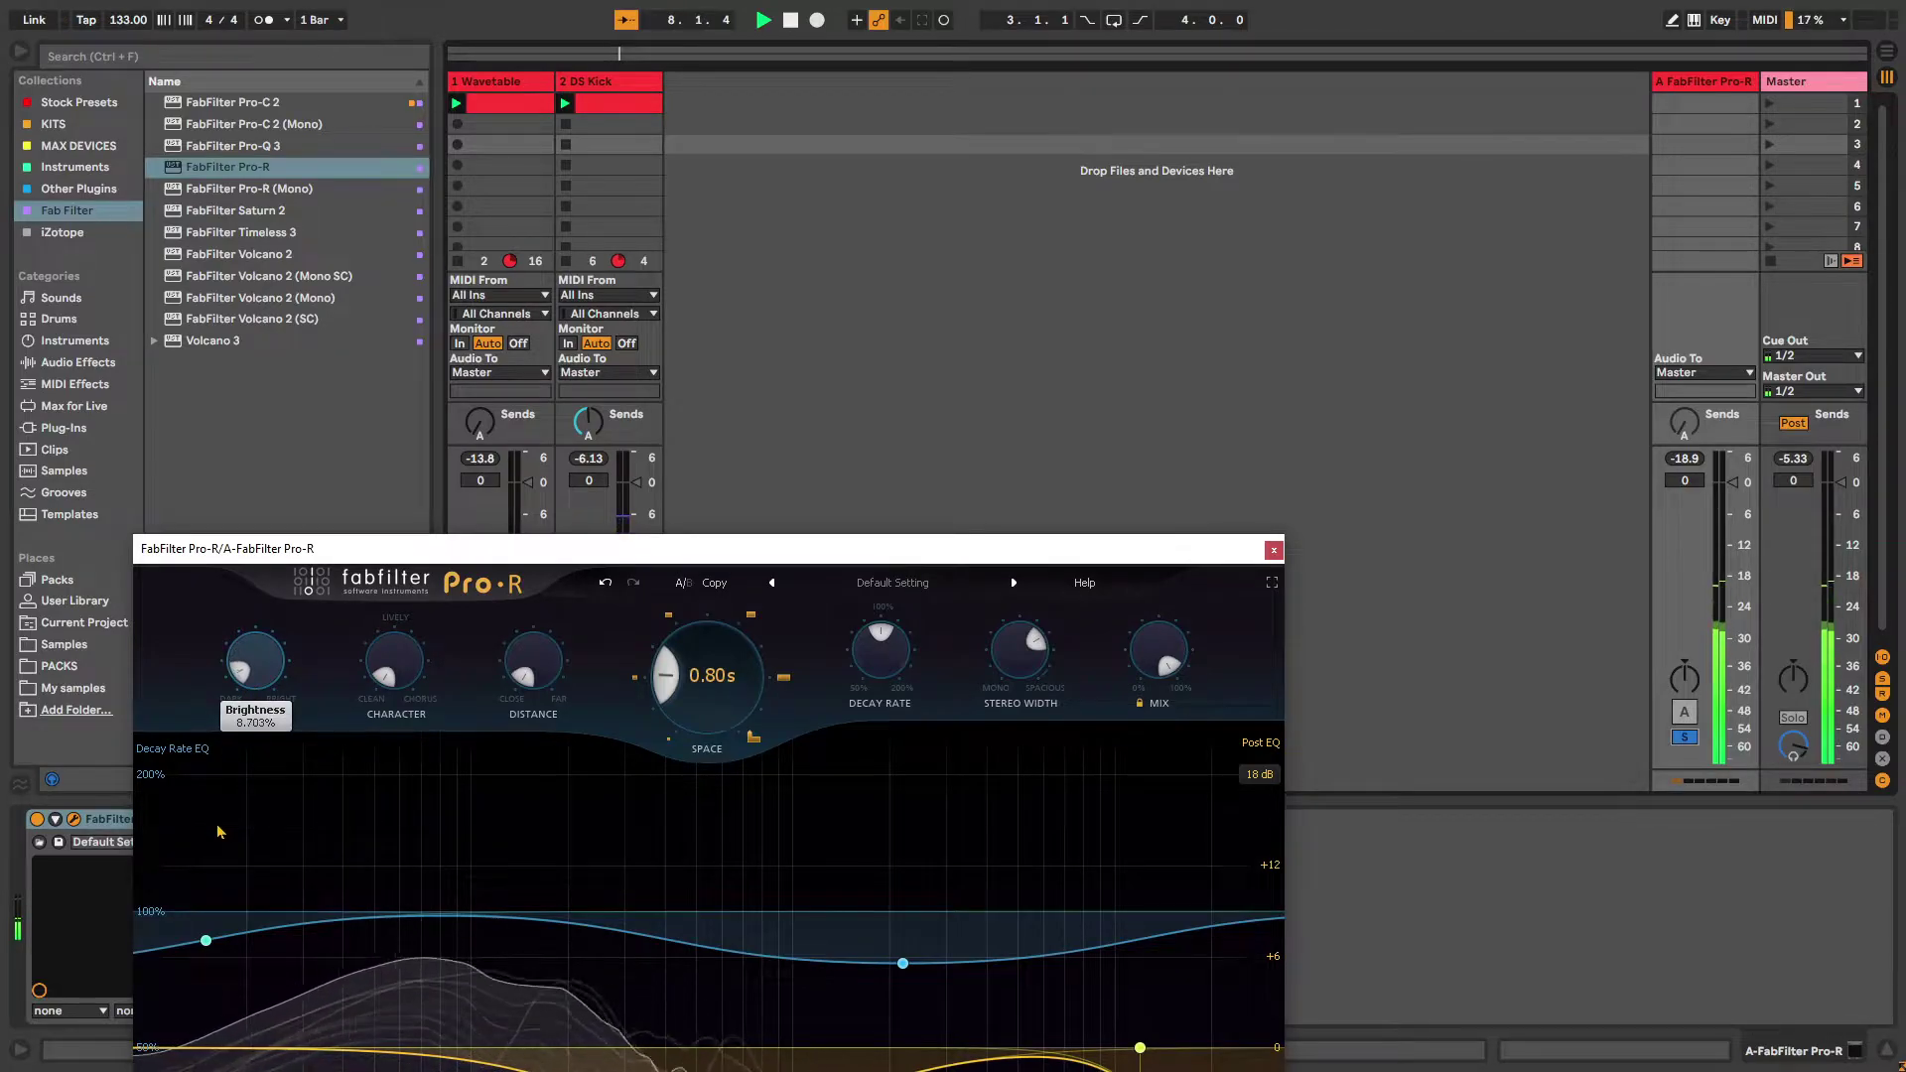
drag(219, 843, 179, 722)
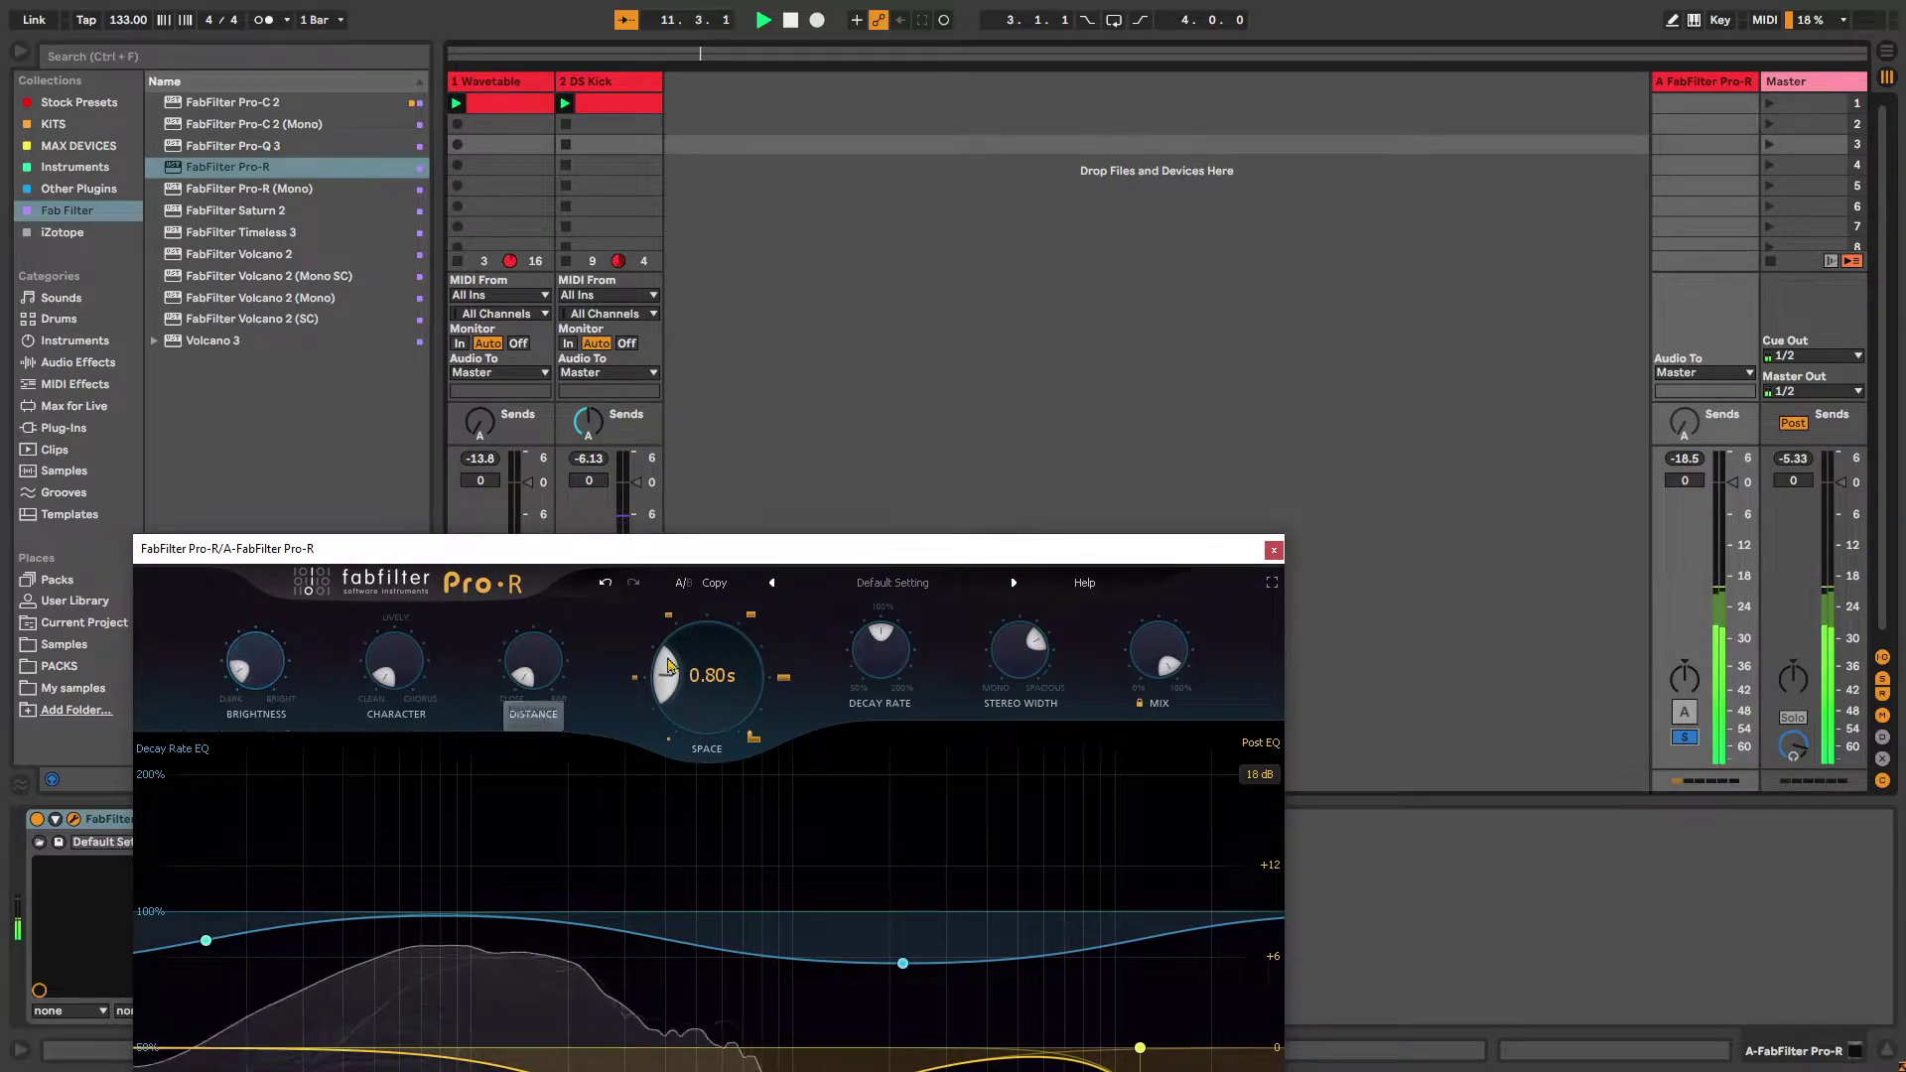
drag(1021, 650, 944, 859)
Close Pro-R, unsolo return track A and set the DS Kick track's send A to -9.5 dB
click(1274, 550)
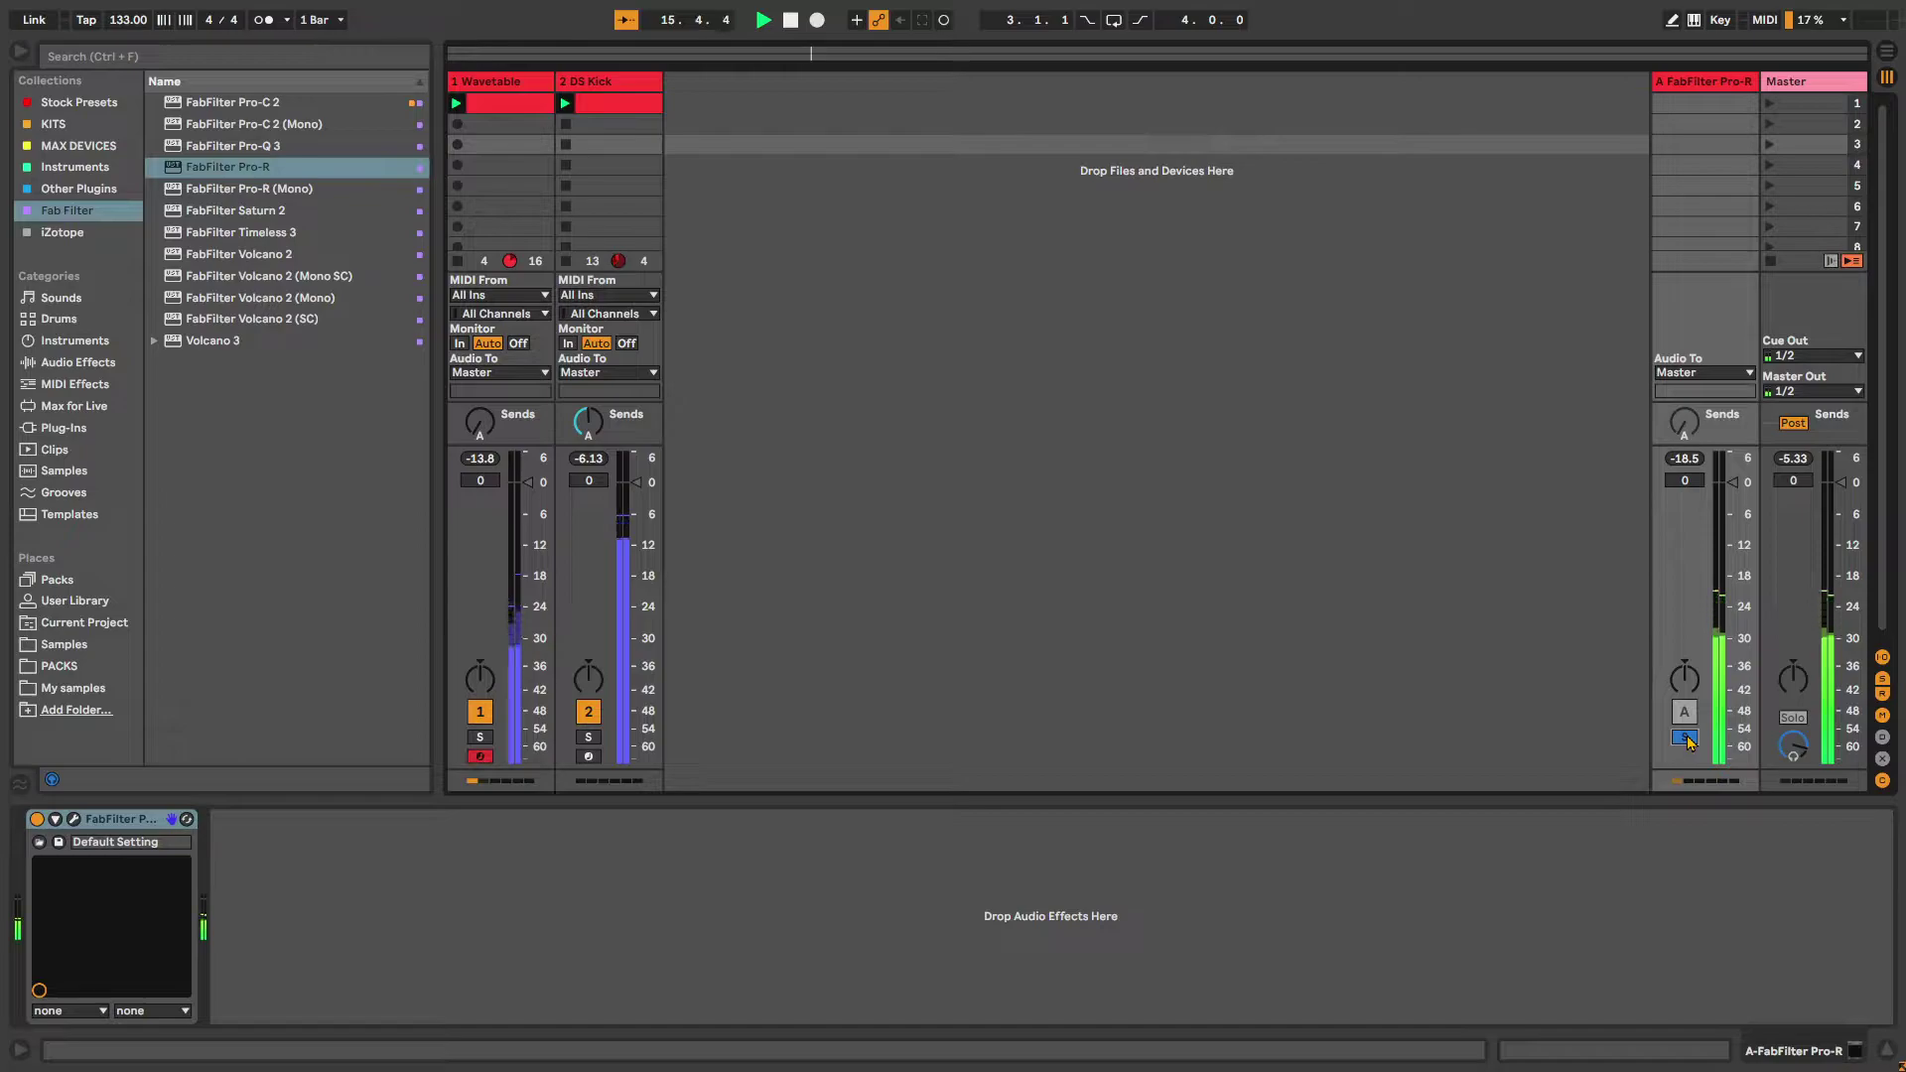
click(1690, 743)
drag(588, 423, 587, 376)
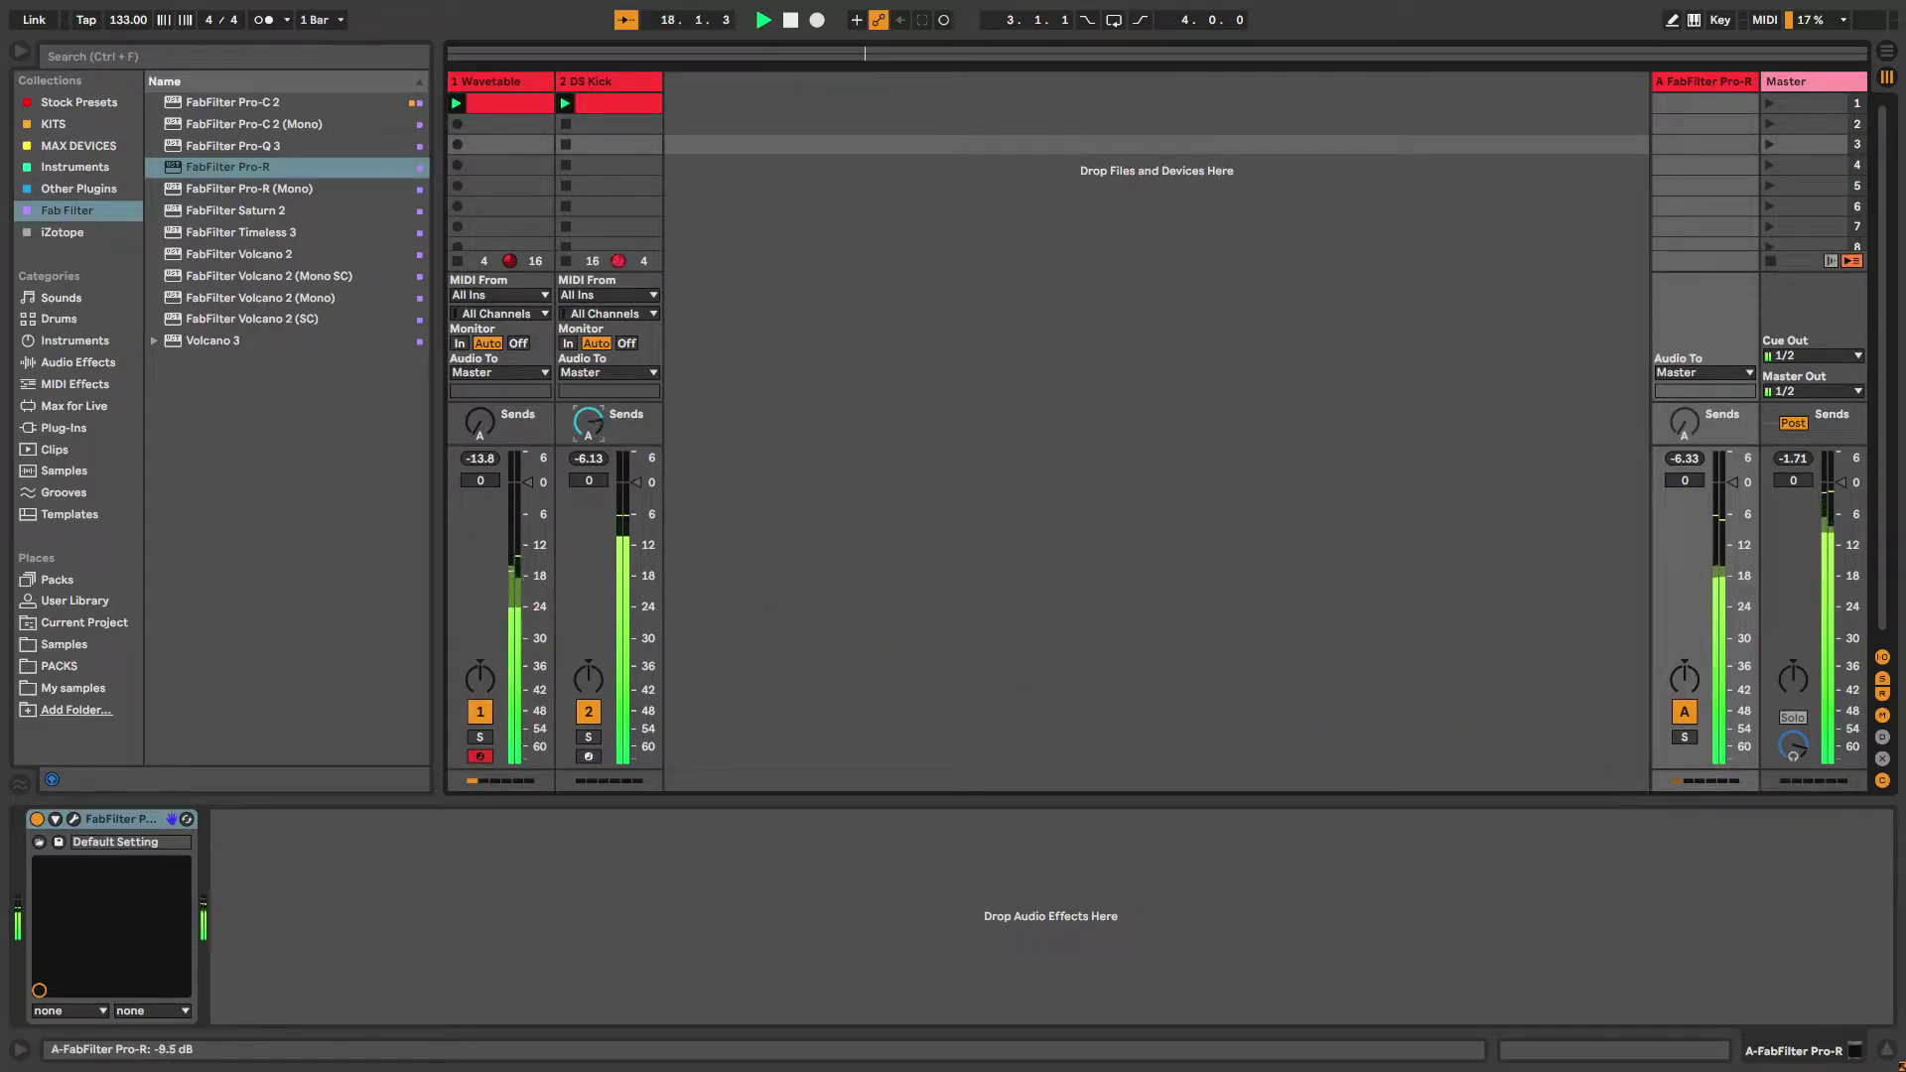
click(744, 169)
right_click(767, 115)
click(833, 135)
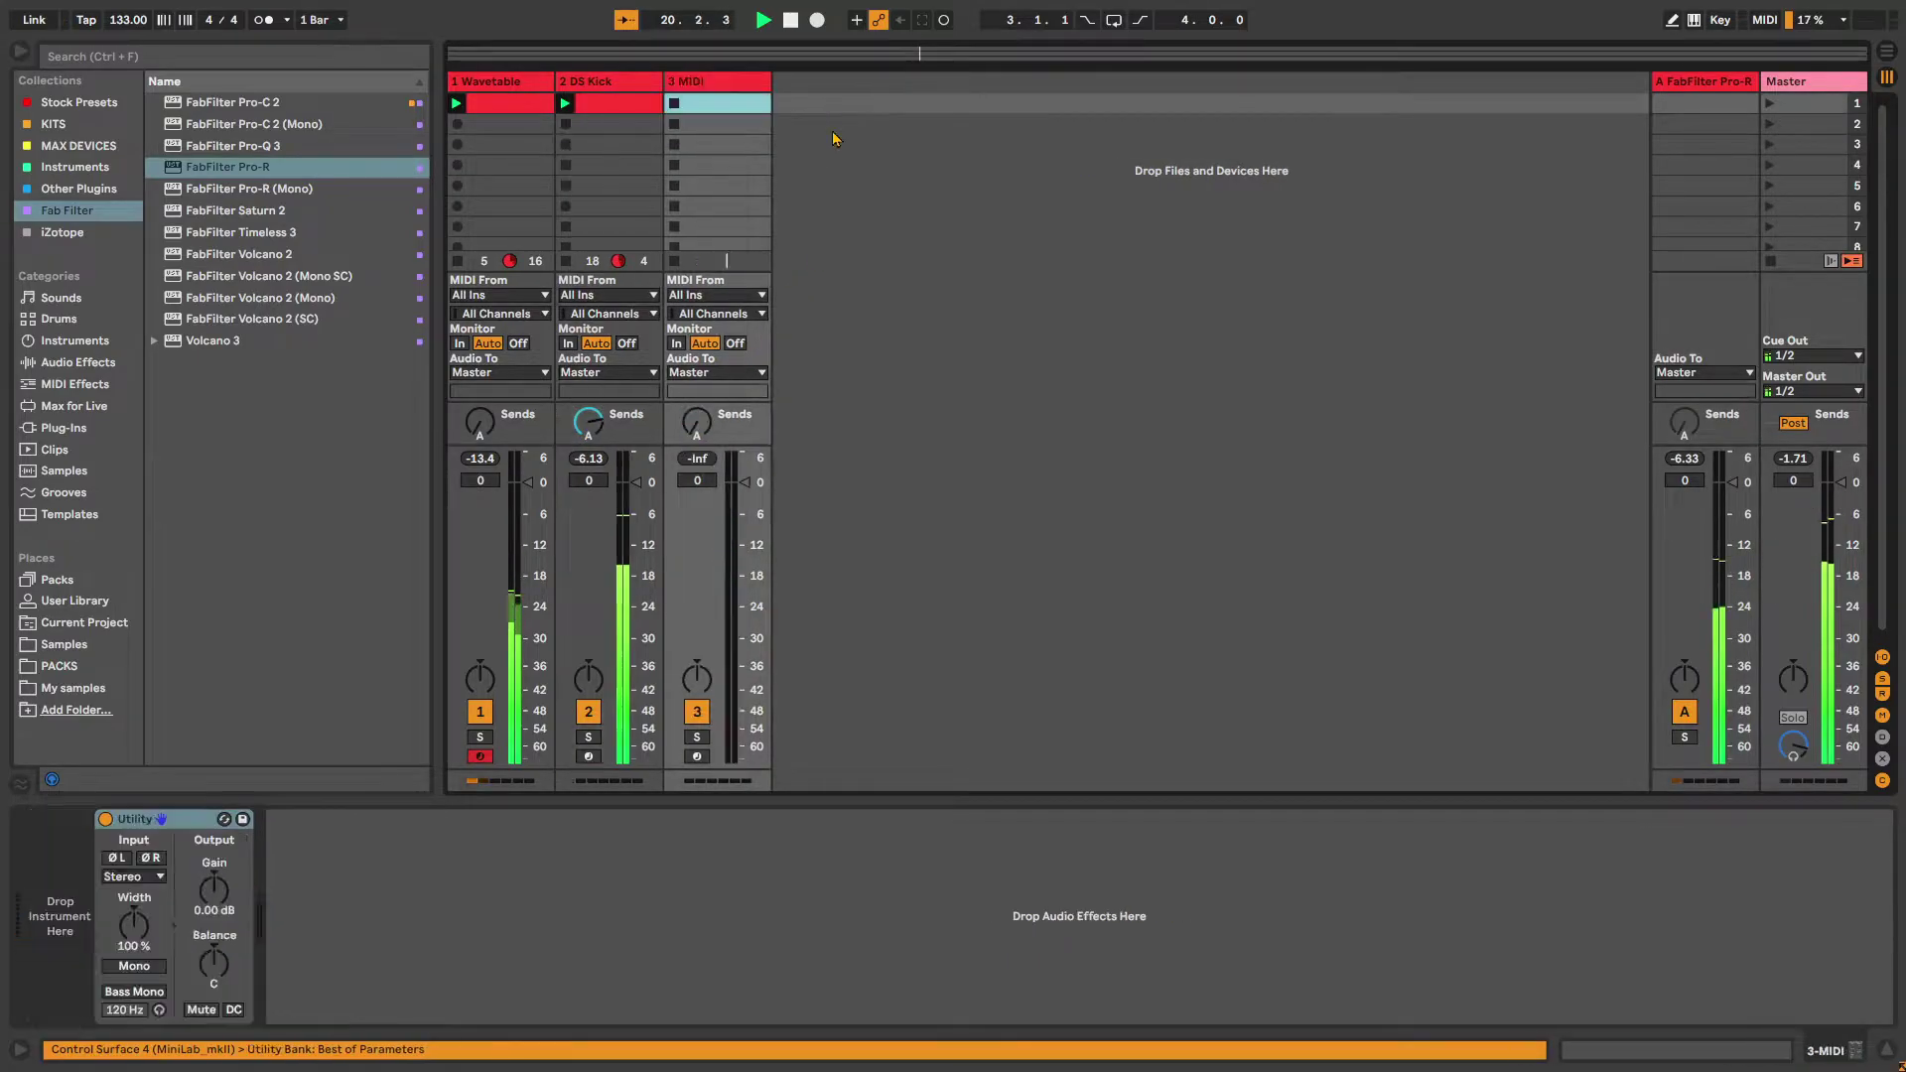
key(ctrl+f)
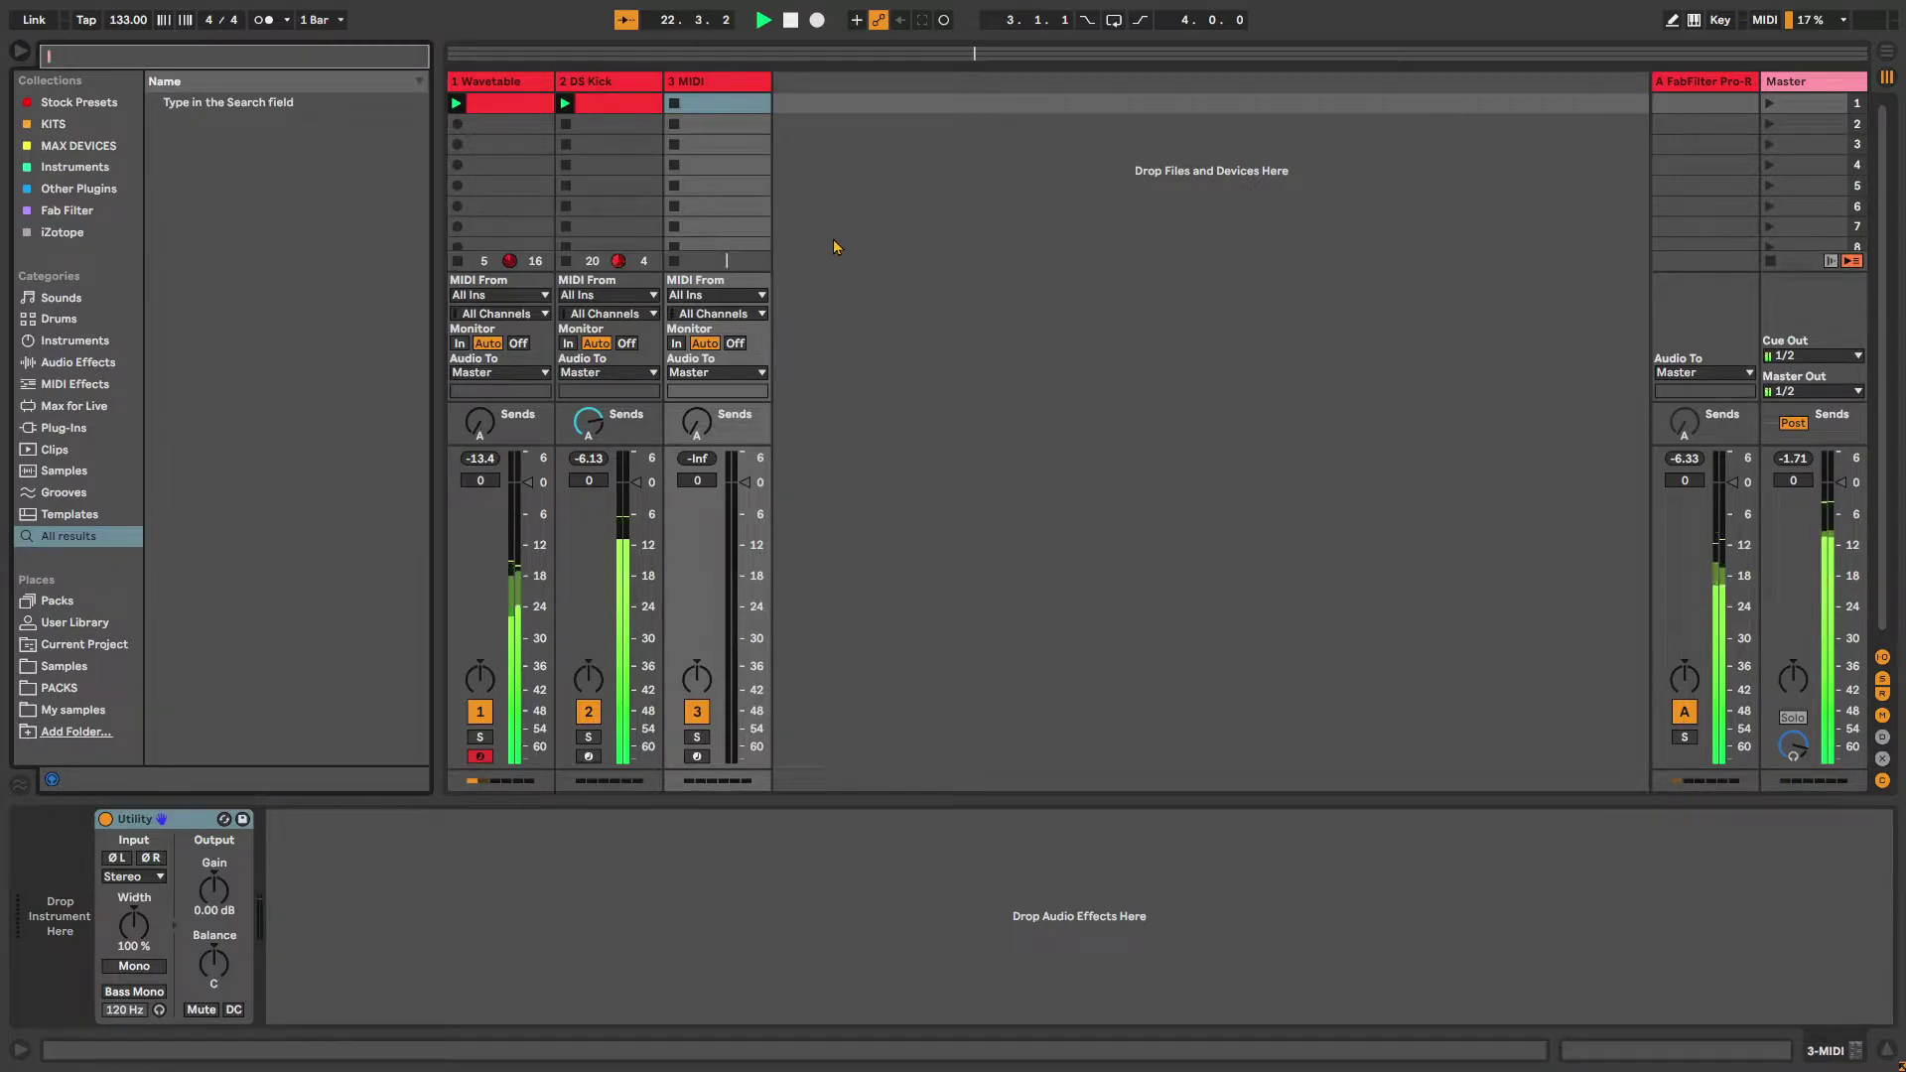
click(707, 84)
key(Delete)
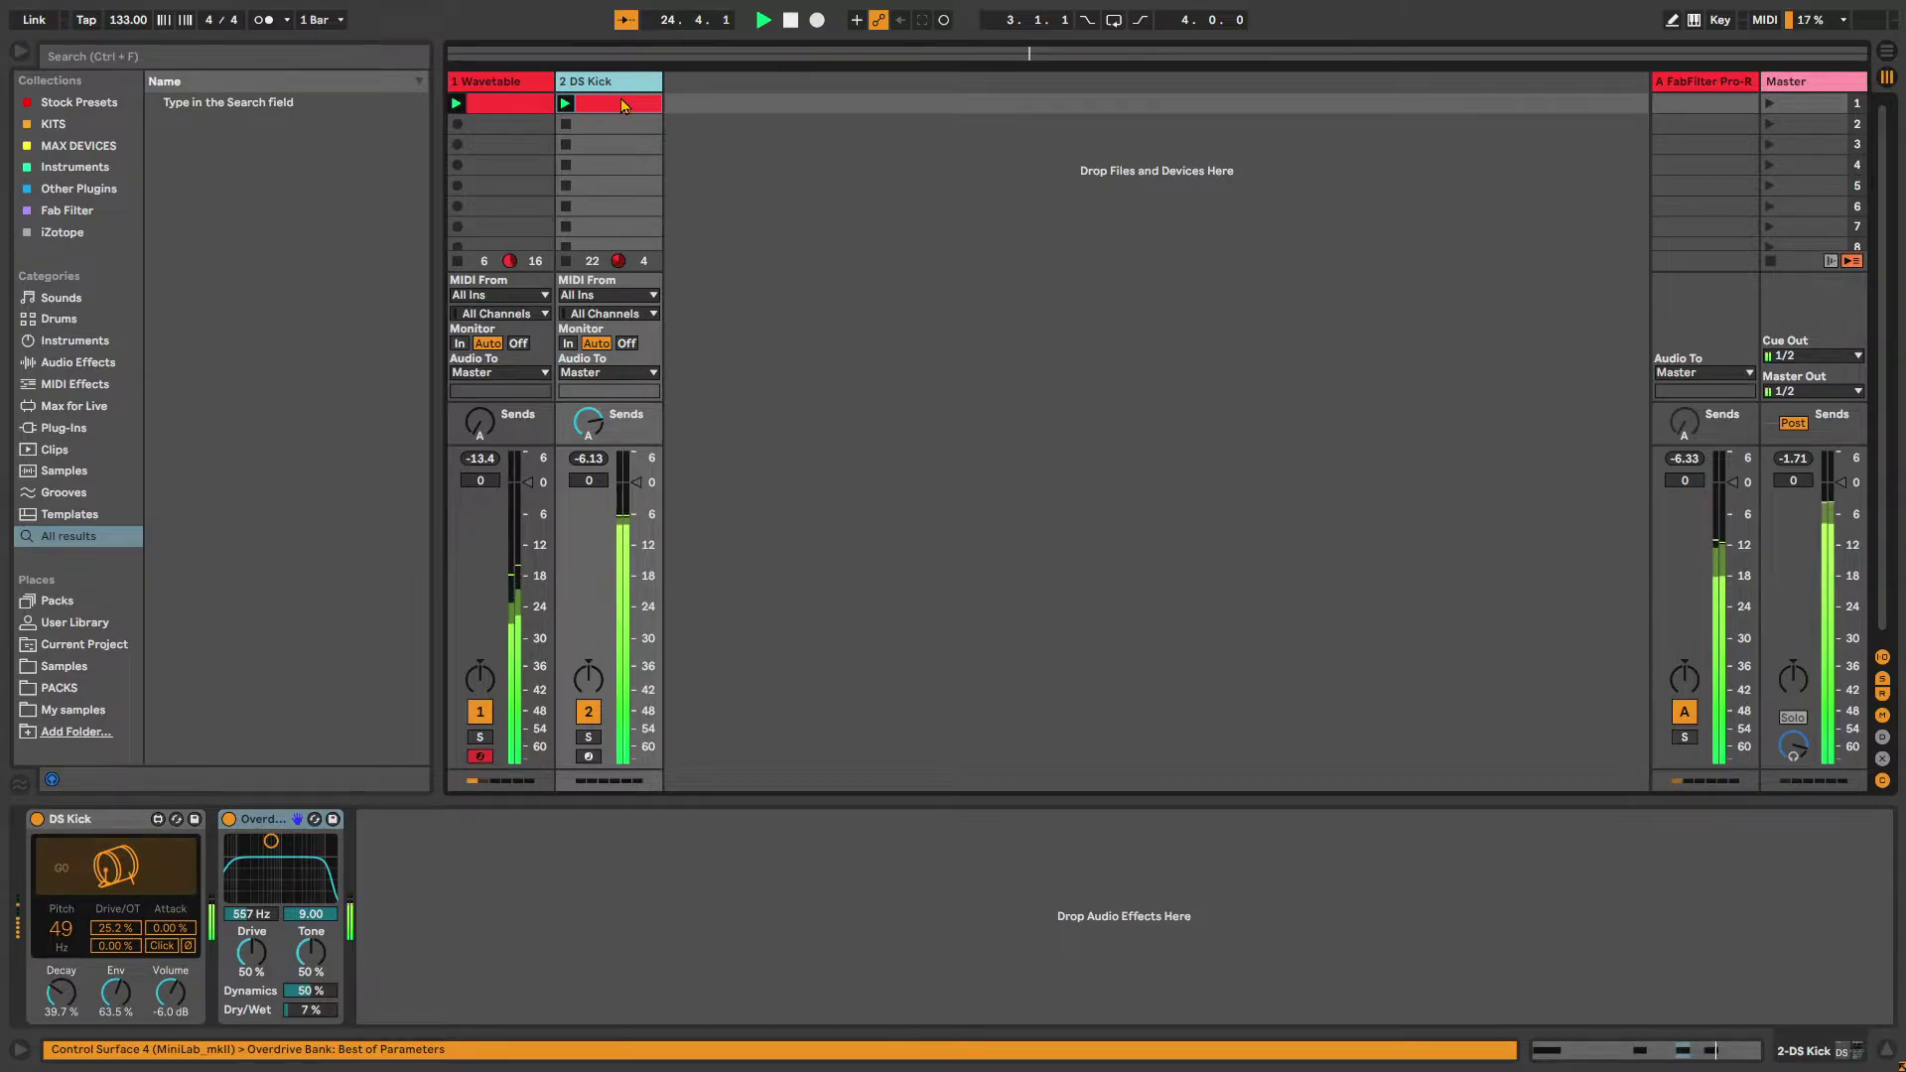
Duplicate the DS Kick track and delete all notes from the duplicate's clip
key(ctrl+d)
double_click(719, 106)
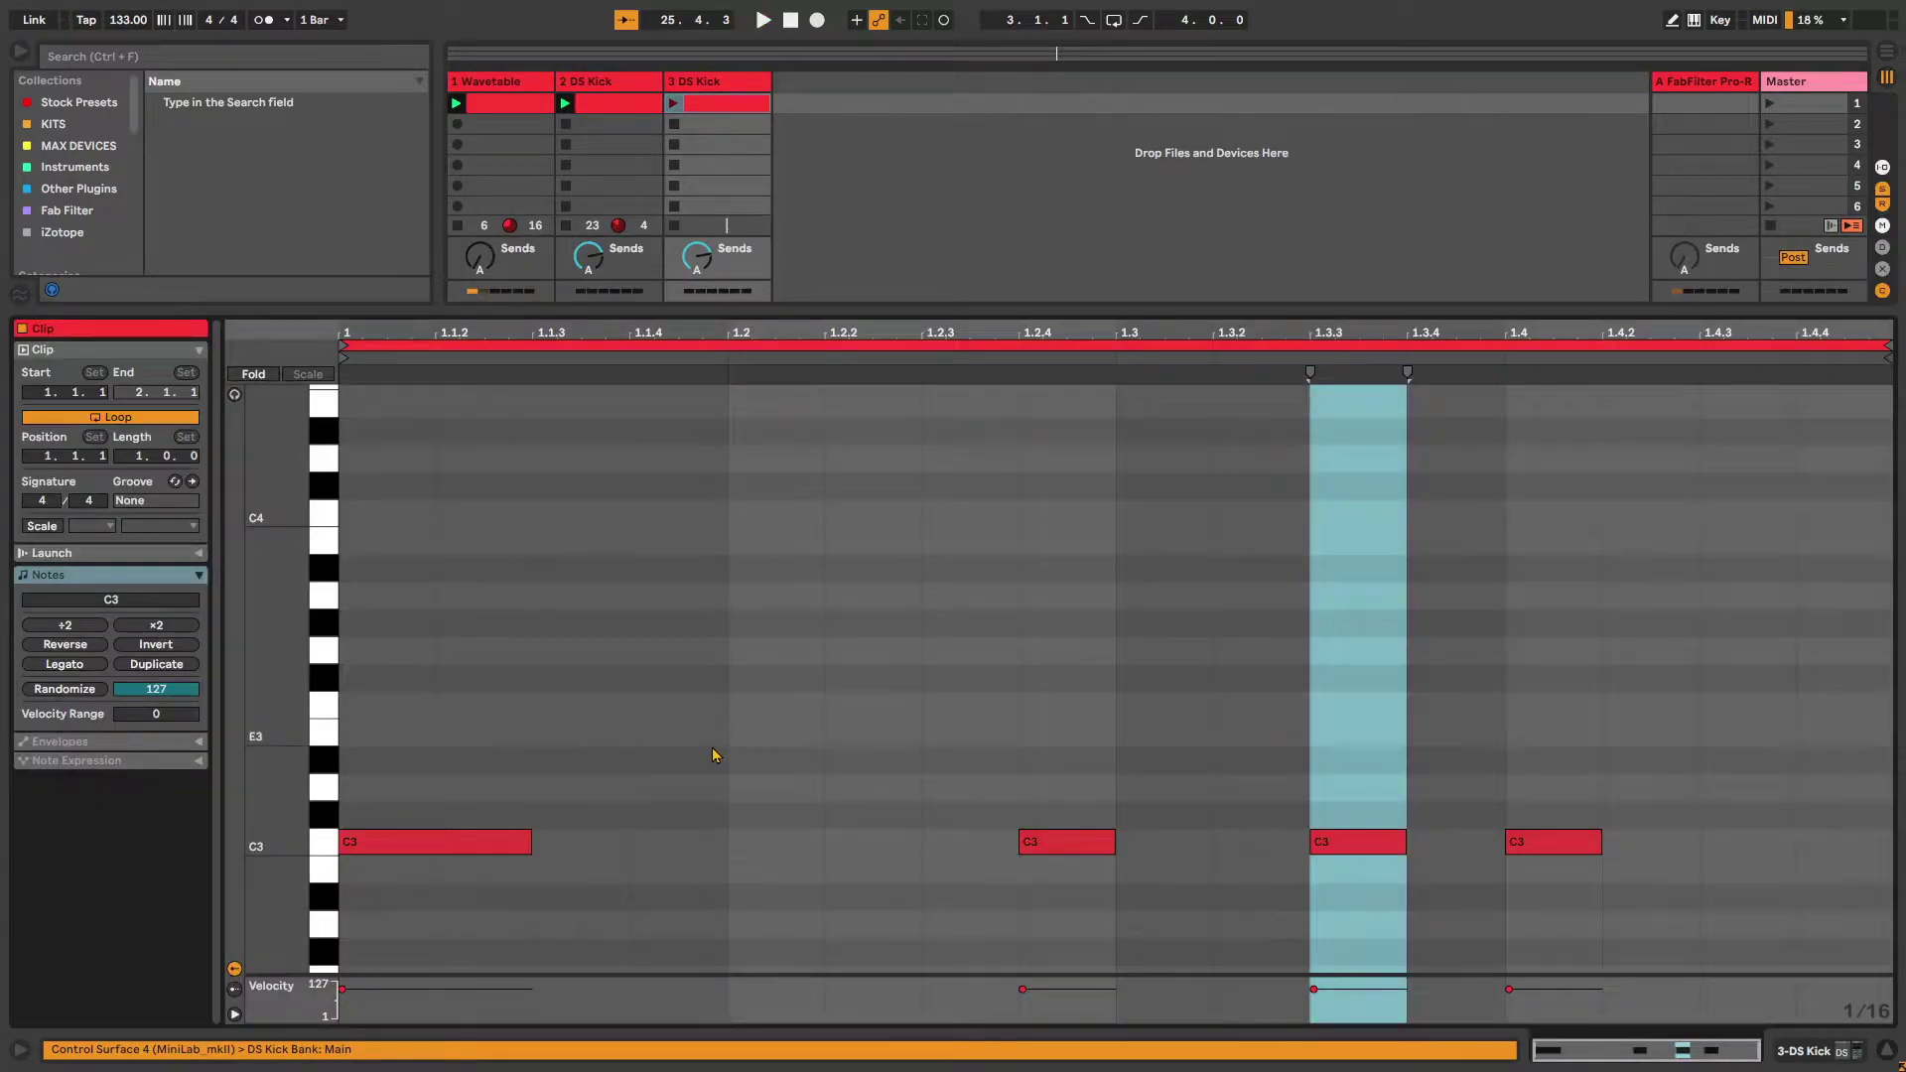
key(ctrl+a)
drag(1669, 730, 433, 955)
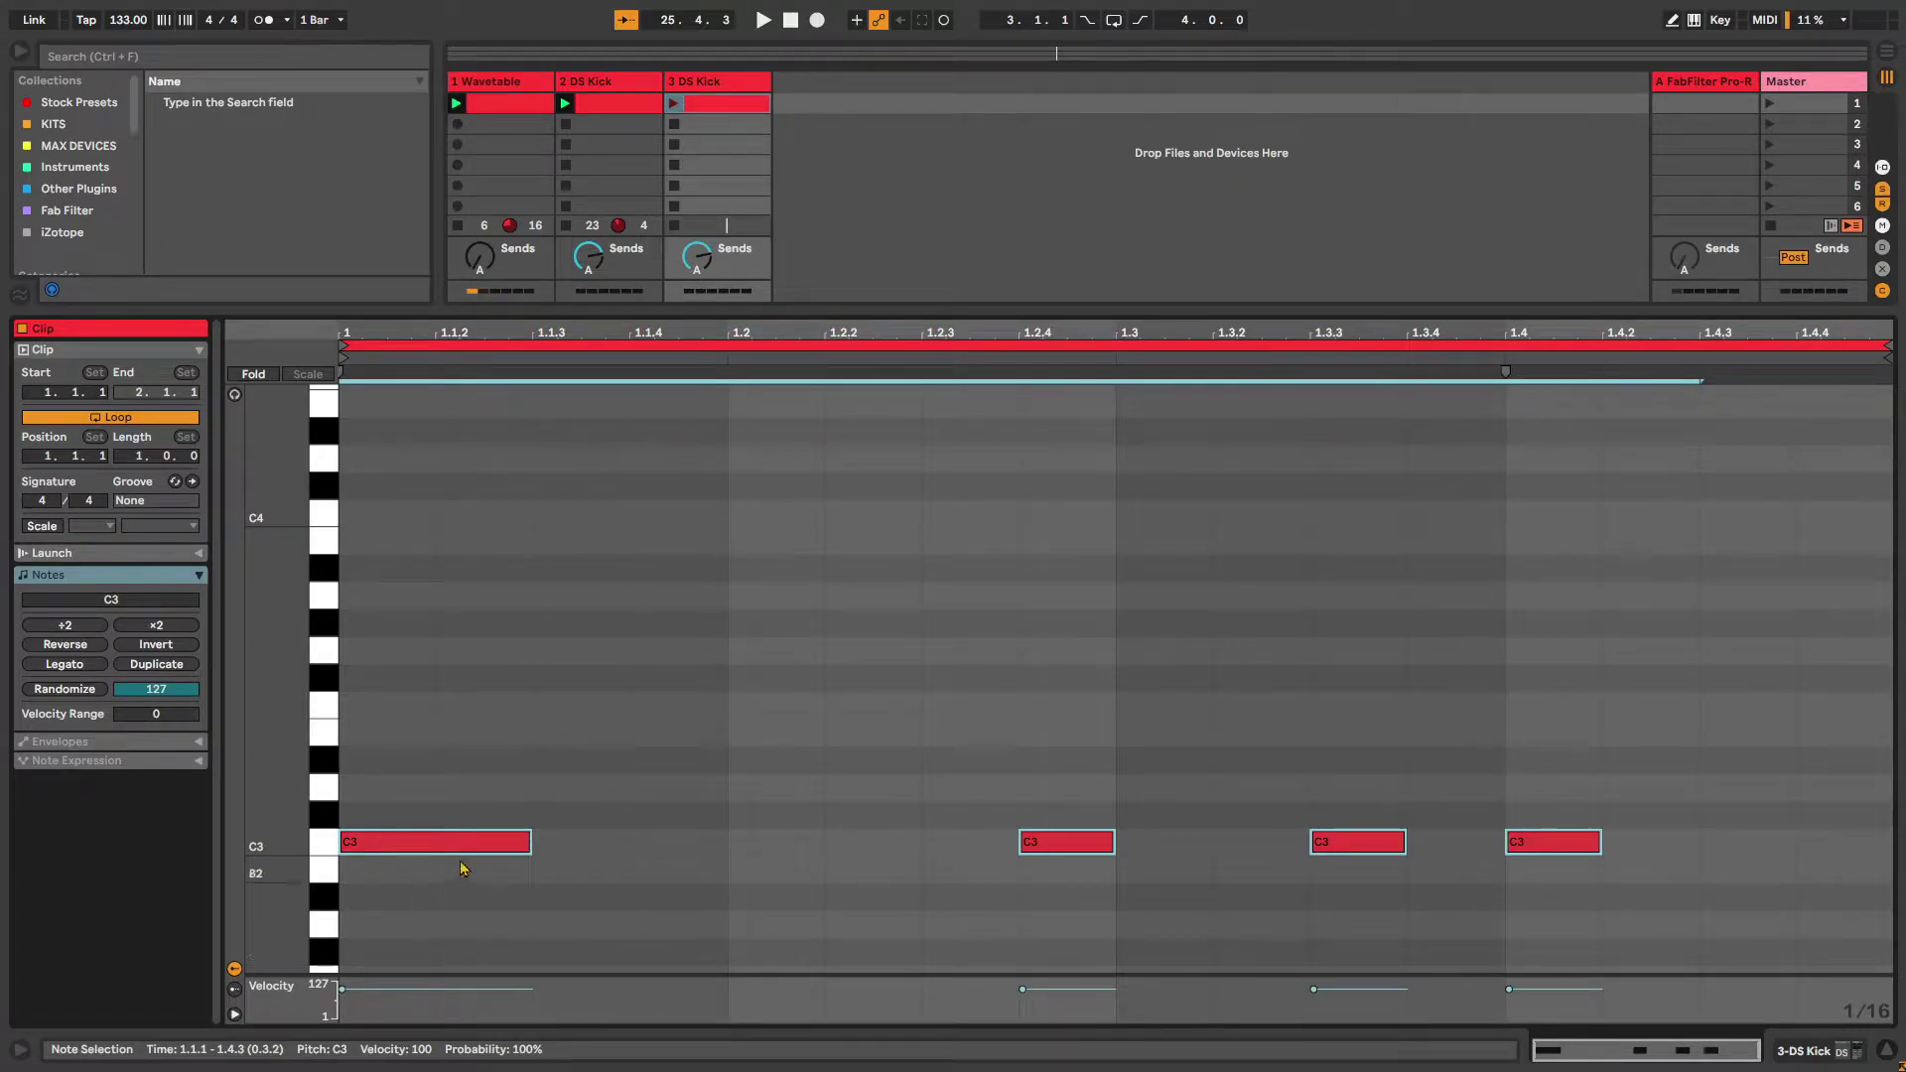
drag(399, 621, 1572, 899)
key(Delete)
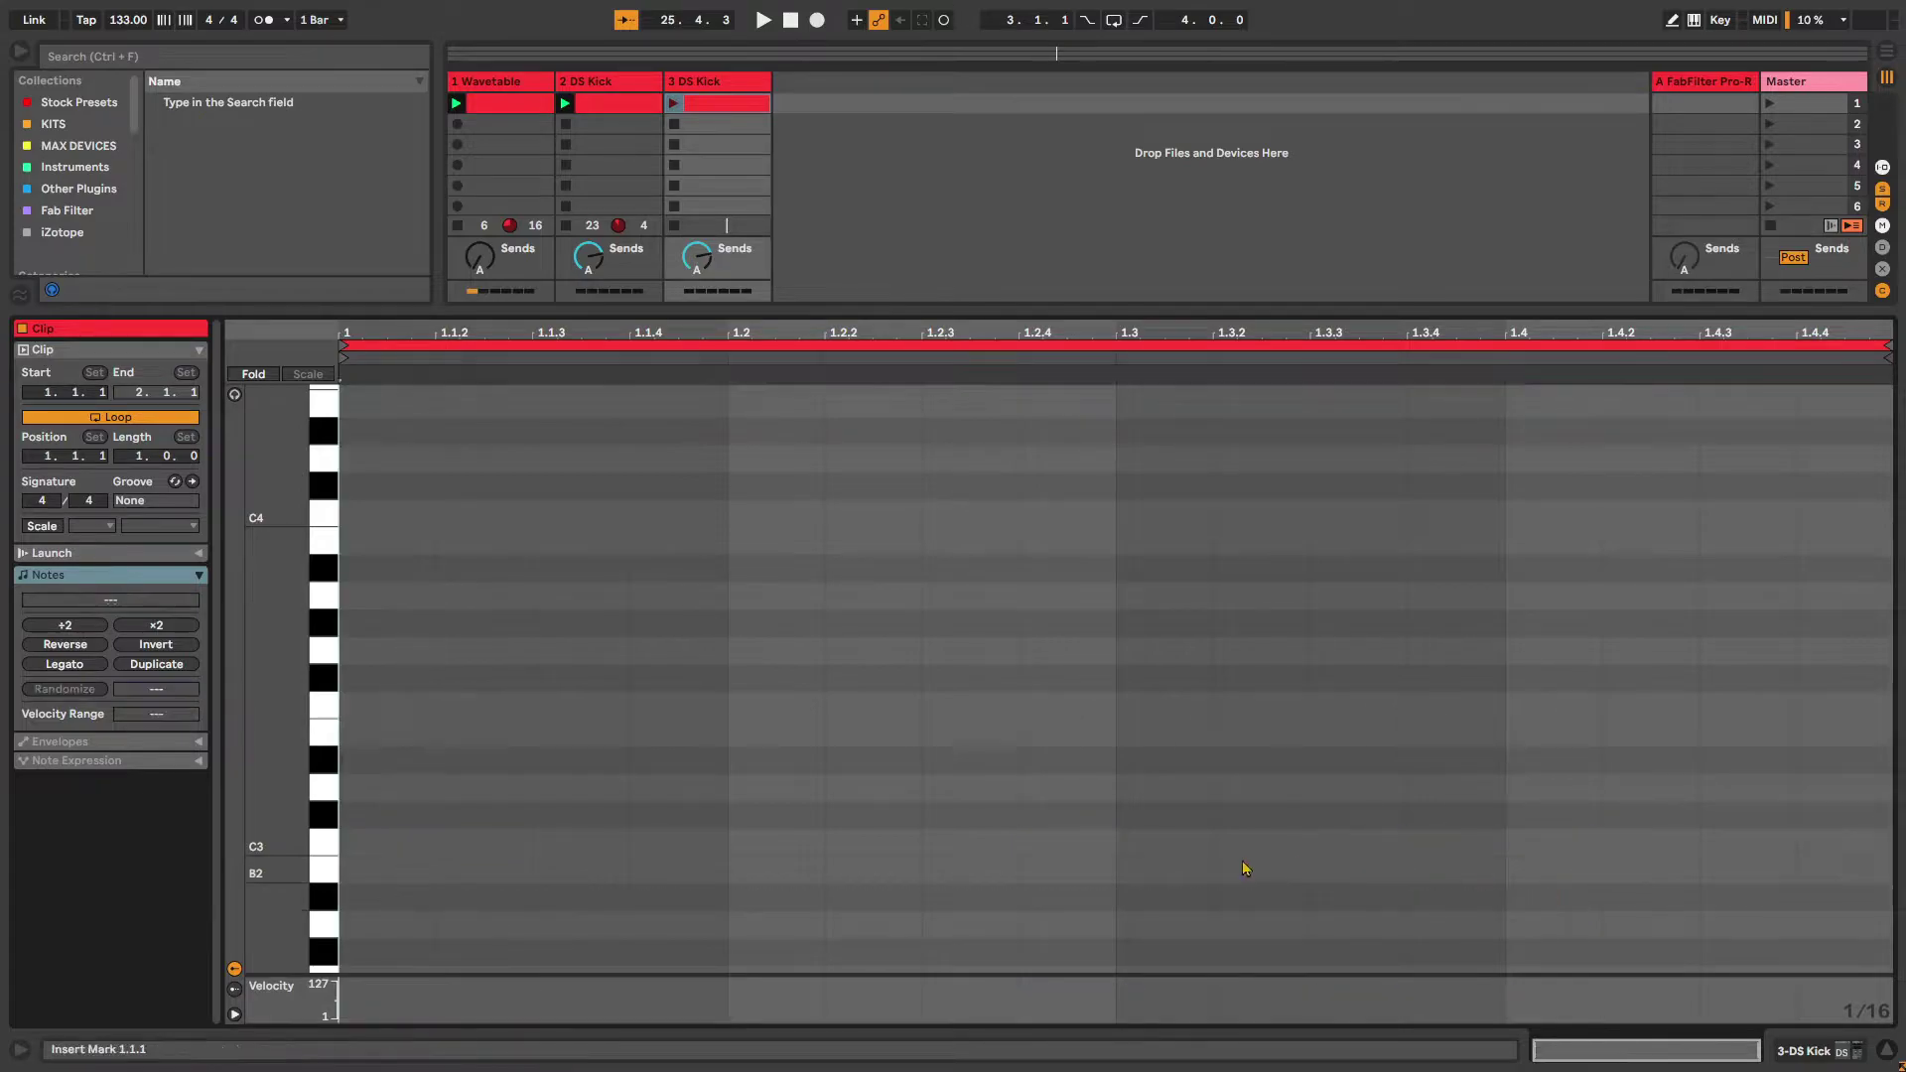
Draw 1/16 C3 notes at 1.1.3, 1.2.3, 1.3.3 and 1.4.3 in the duplicate's clip and launch it
double_click(586, 845)
double_click(959, 844)
double_click(1360, 843)
double_click(1733, 843)
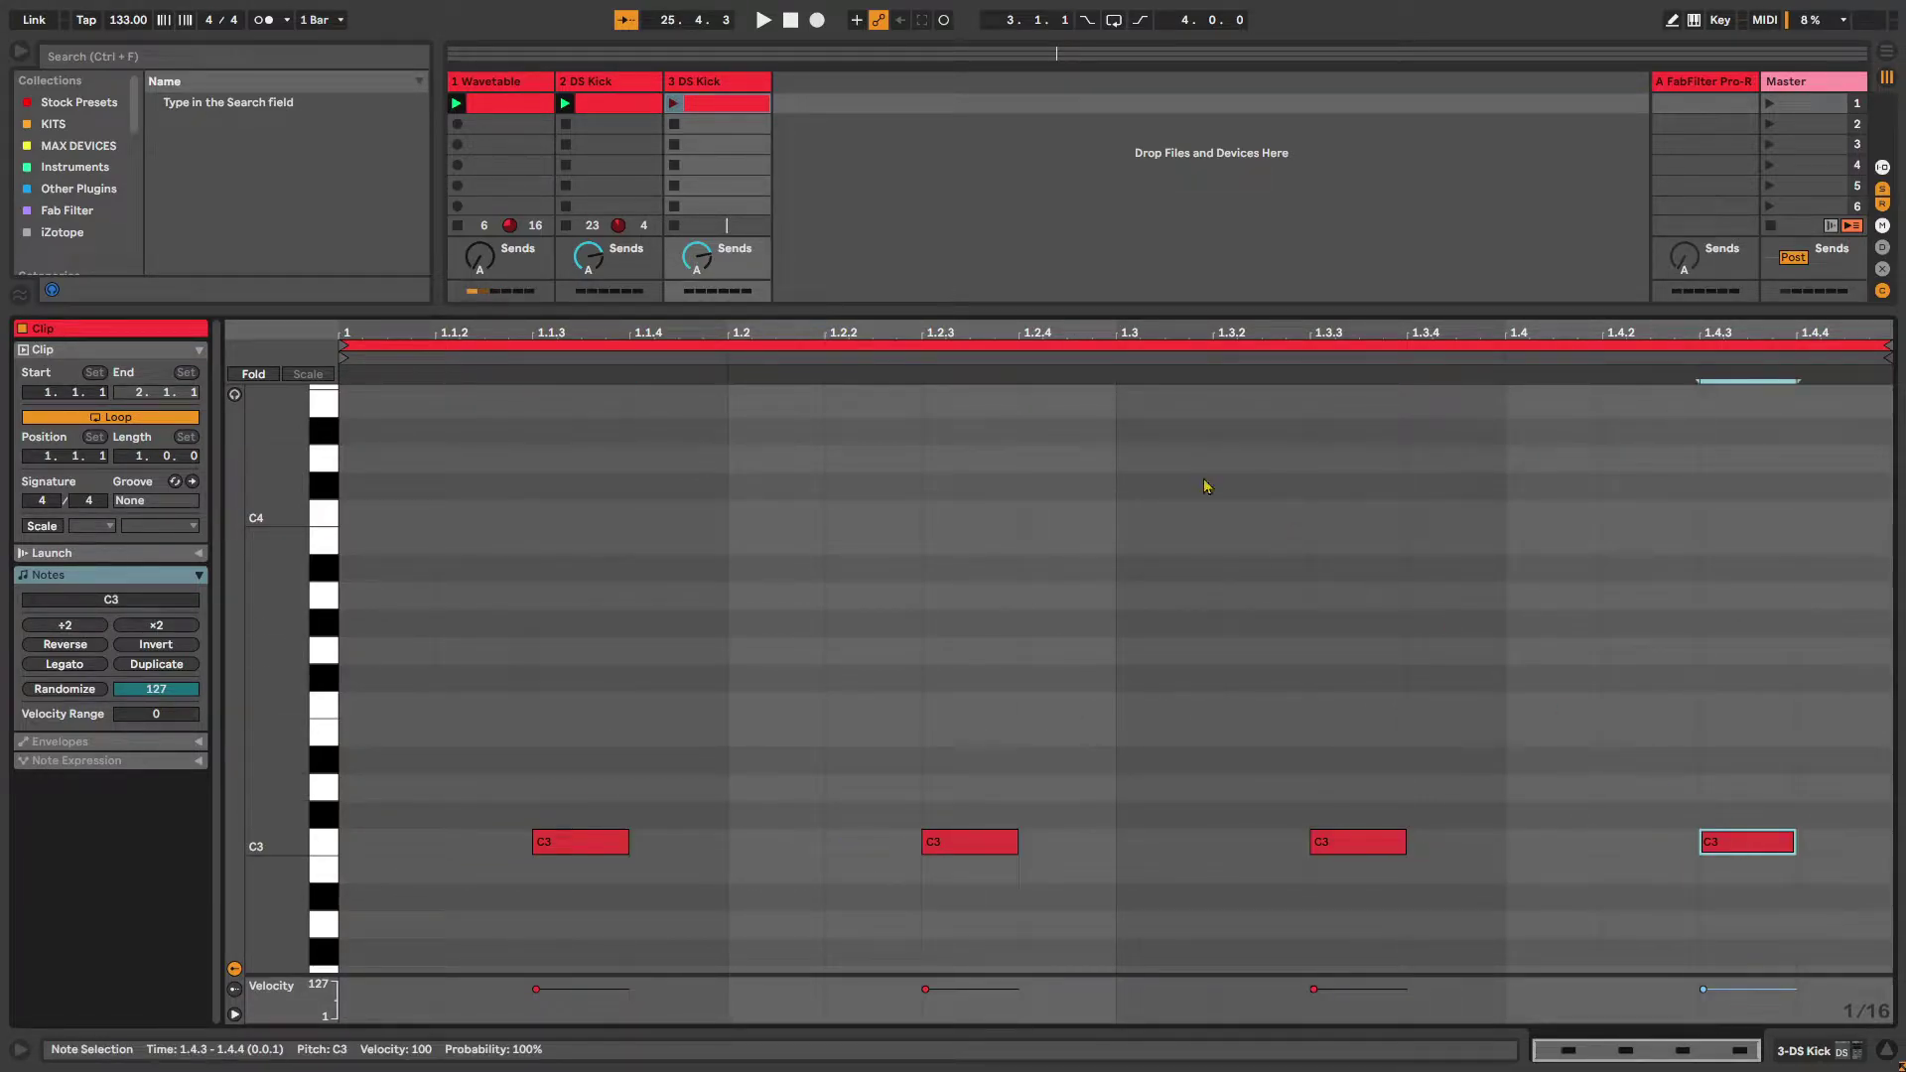
click(676, 103)
Show the duplicate track's devices, set its DS Kick Attack to 96.1 % and solo the track
double_click(701, 83)
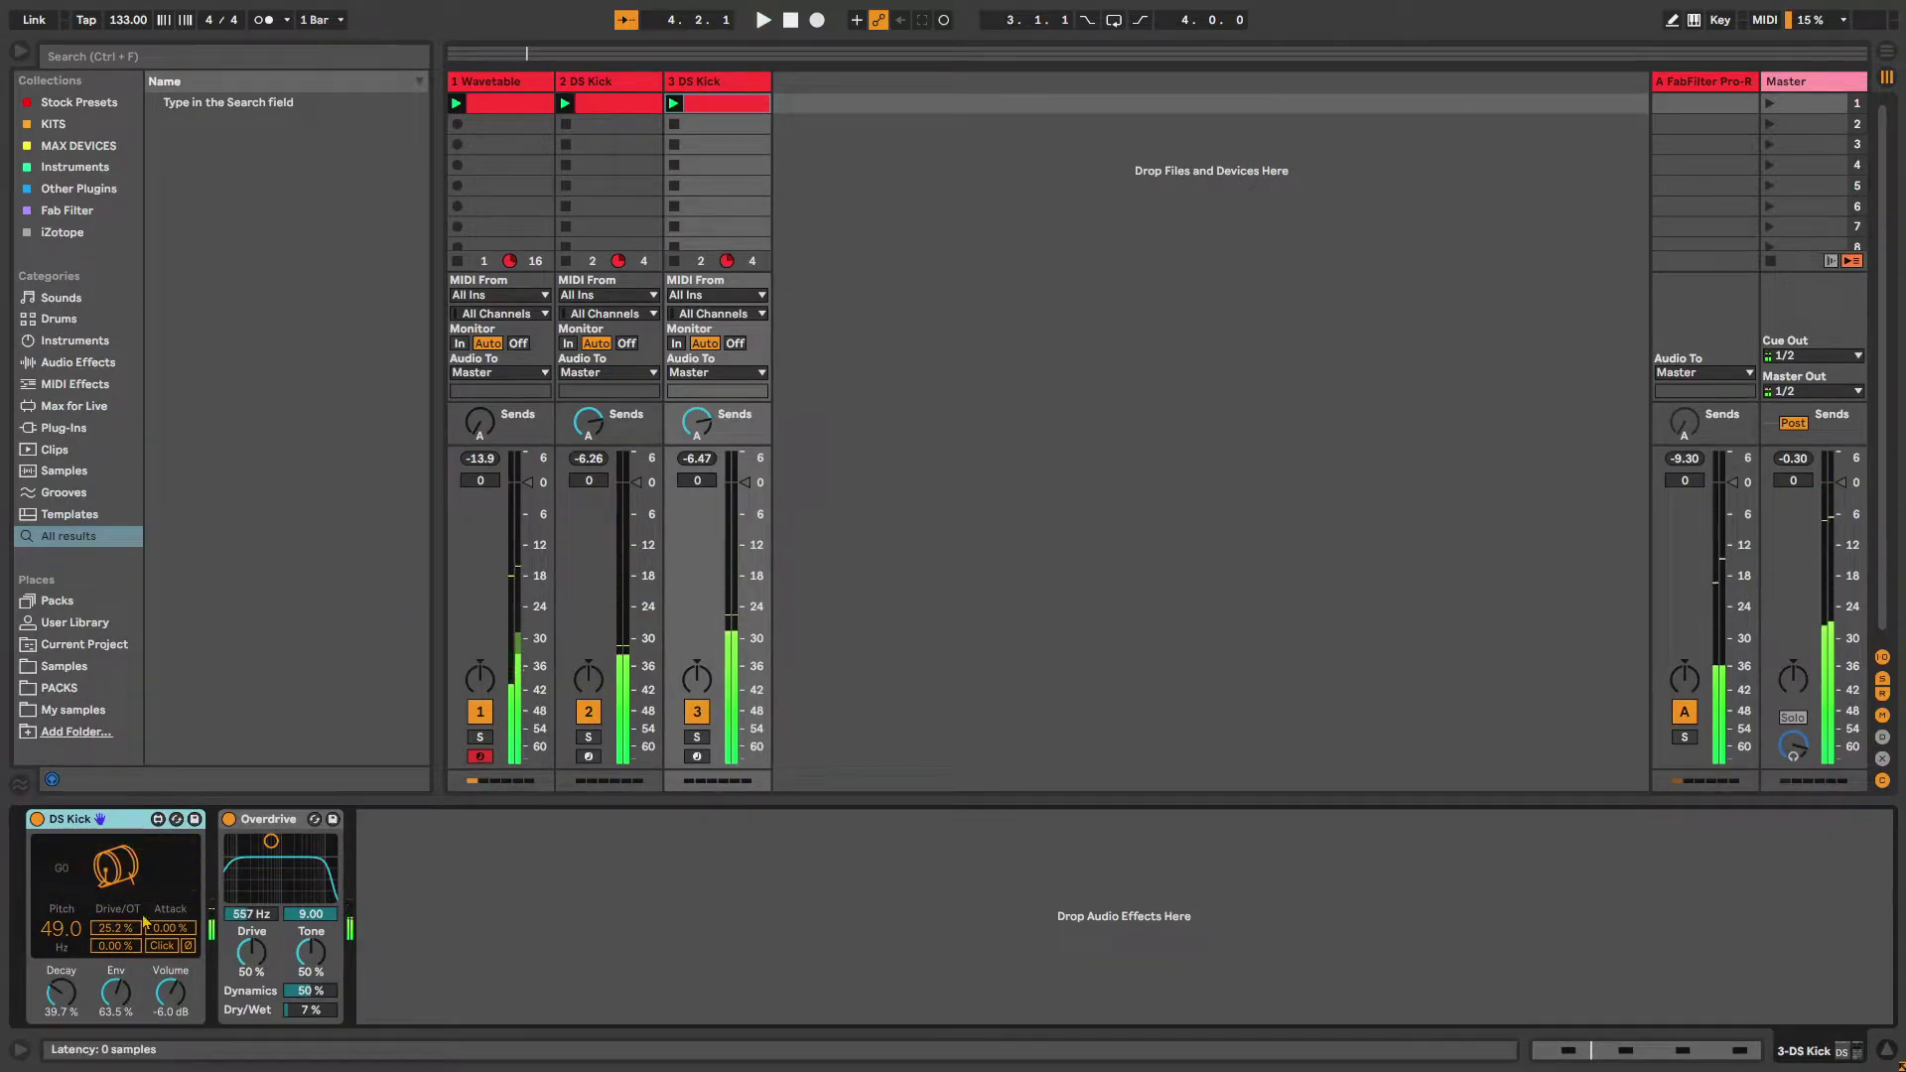
drag(164, 928, 164, 844)
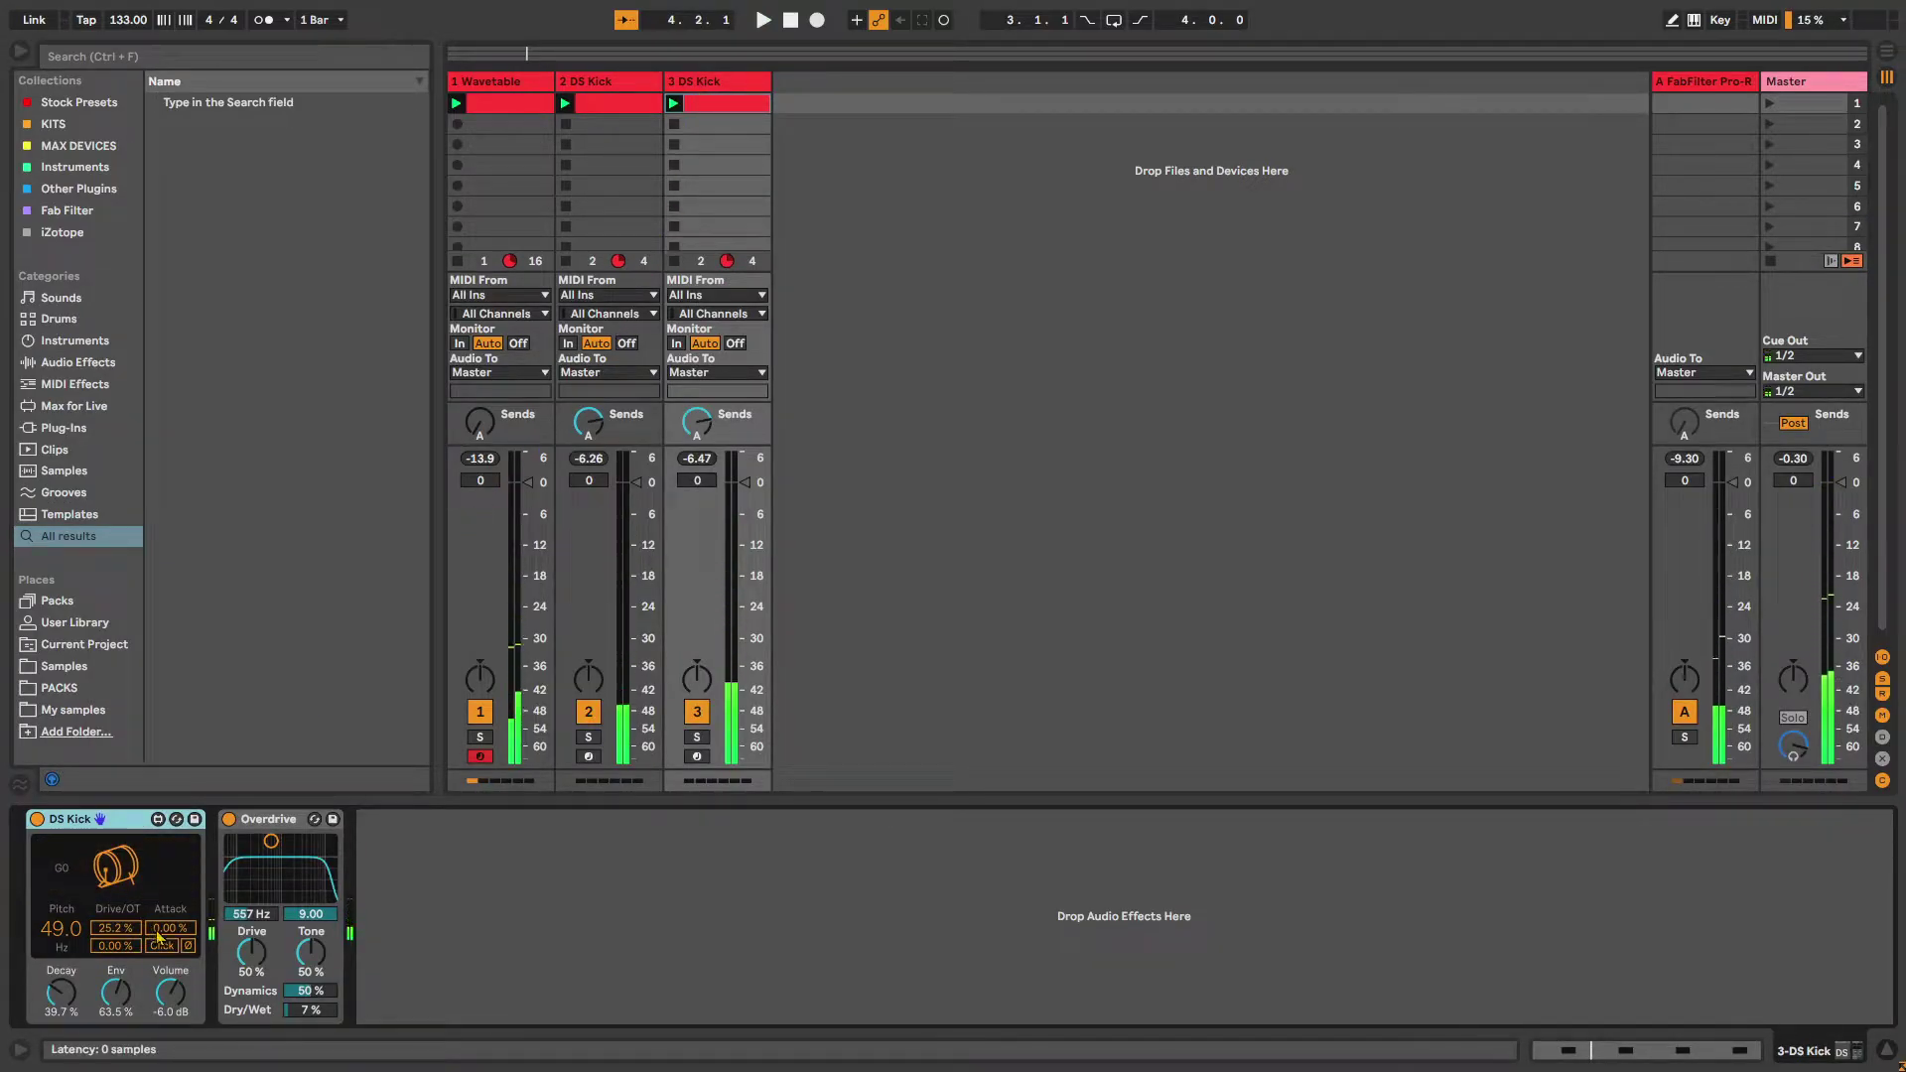
click(697, 738)
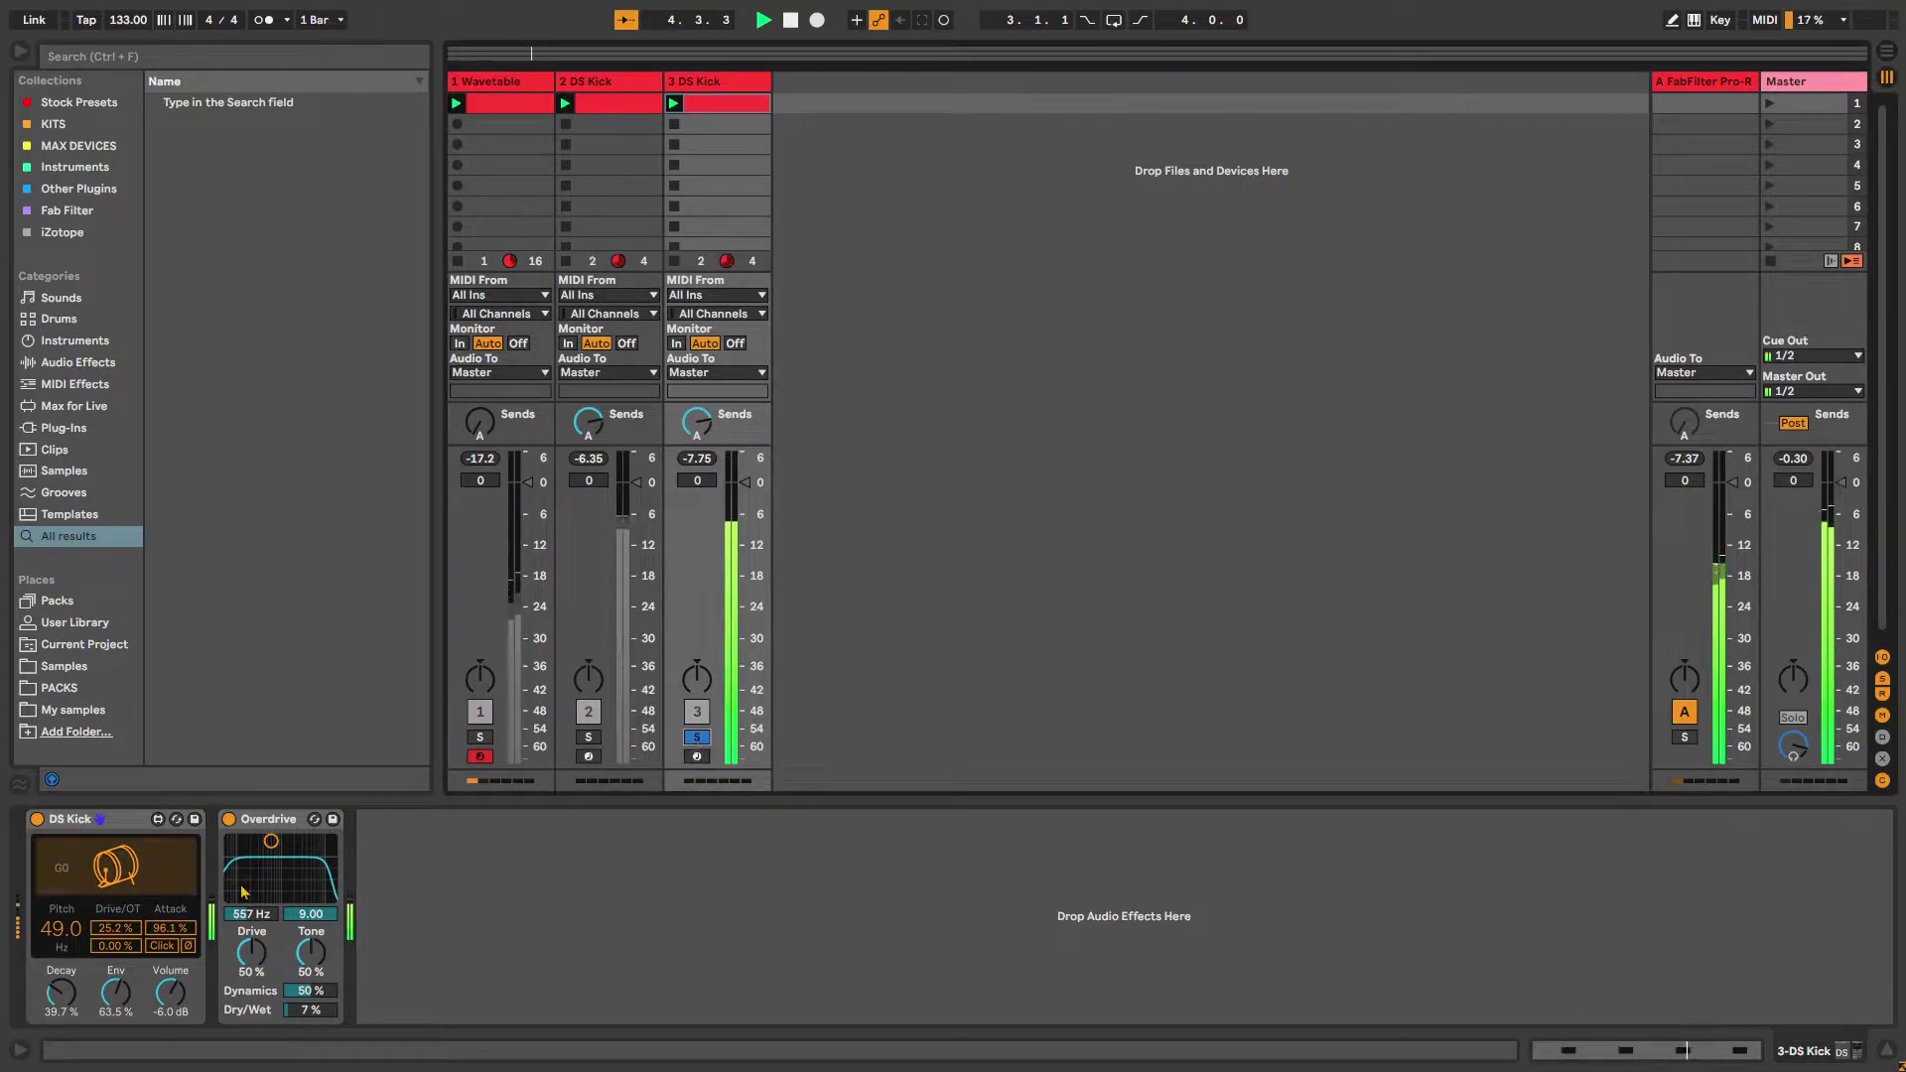
Set the duplicate's DS Kick Decay to 13.1 % with Drive and Env at 0.00 %, and delete its Overdrive
key(space)
drag(61, 992, 61, 1035)
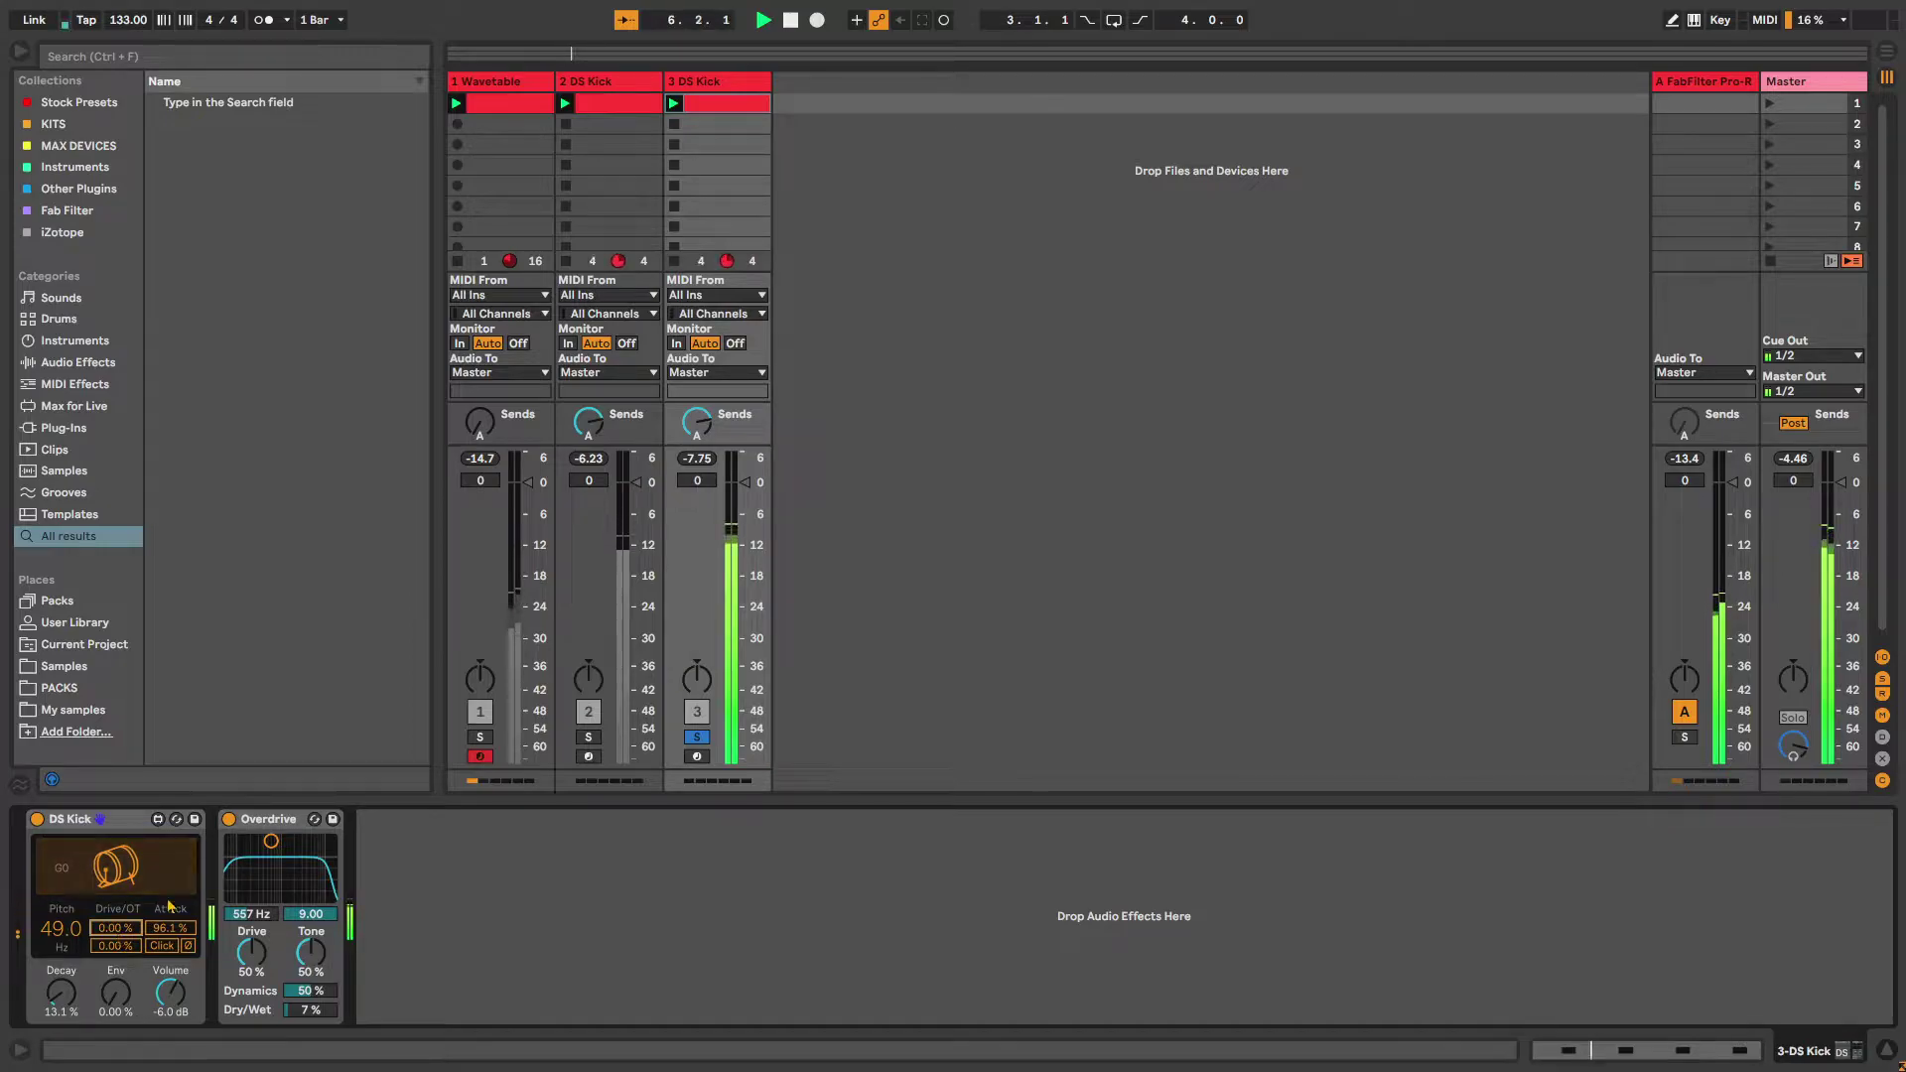
click(256, 821)
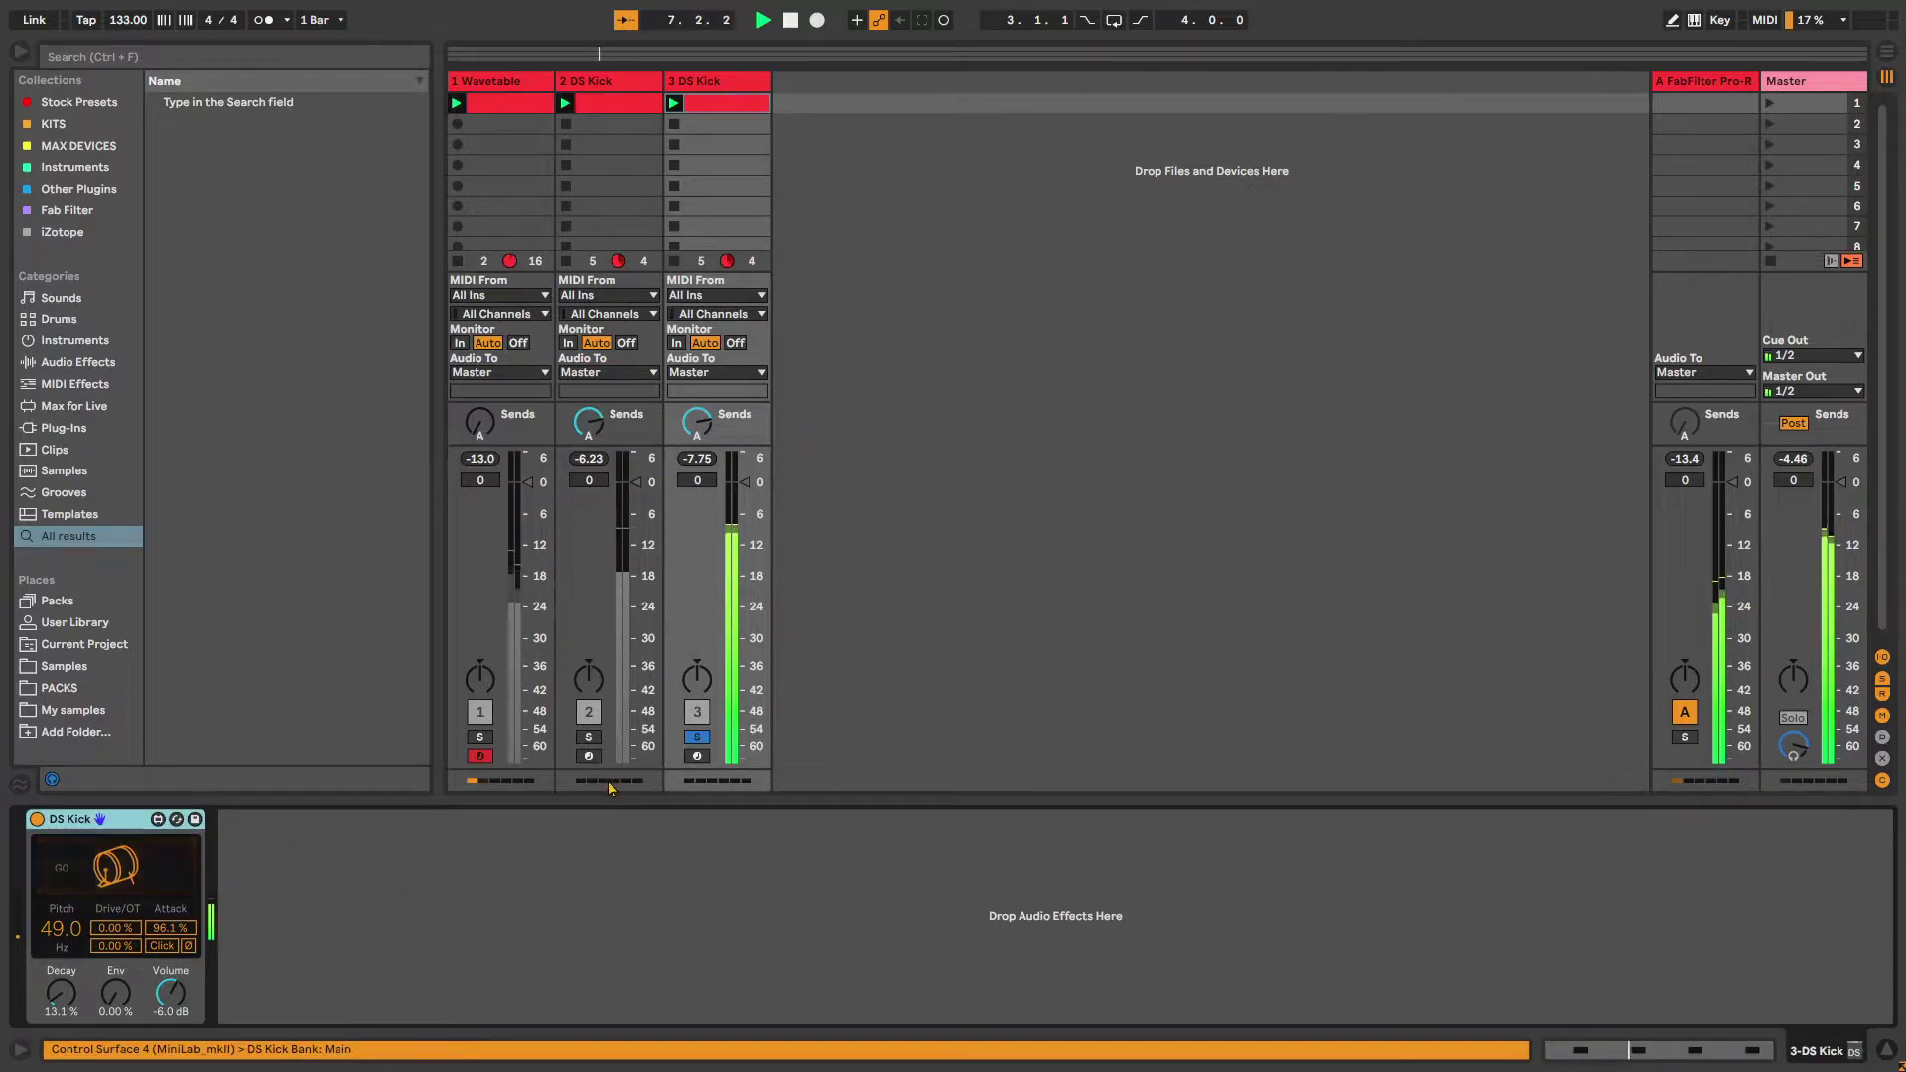
Compare track 3 in the full mix, solo it again and set its DS Kick Env to 3.61 % during playback
click(692, 738)
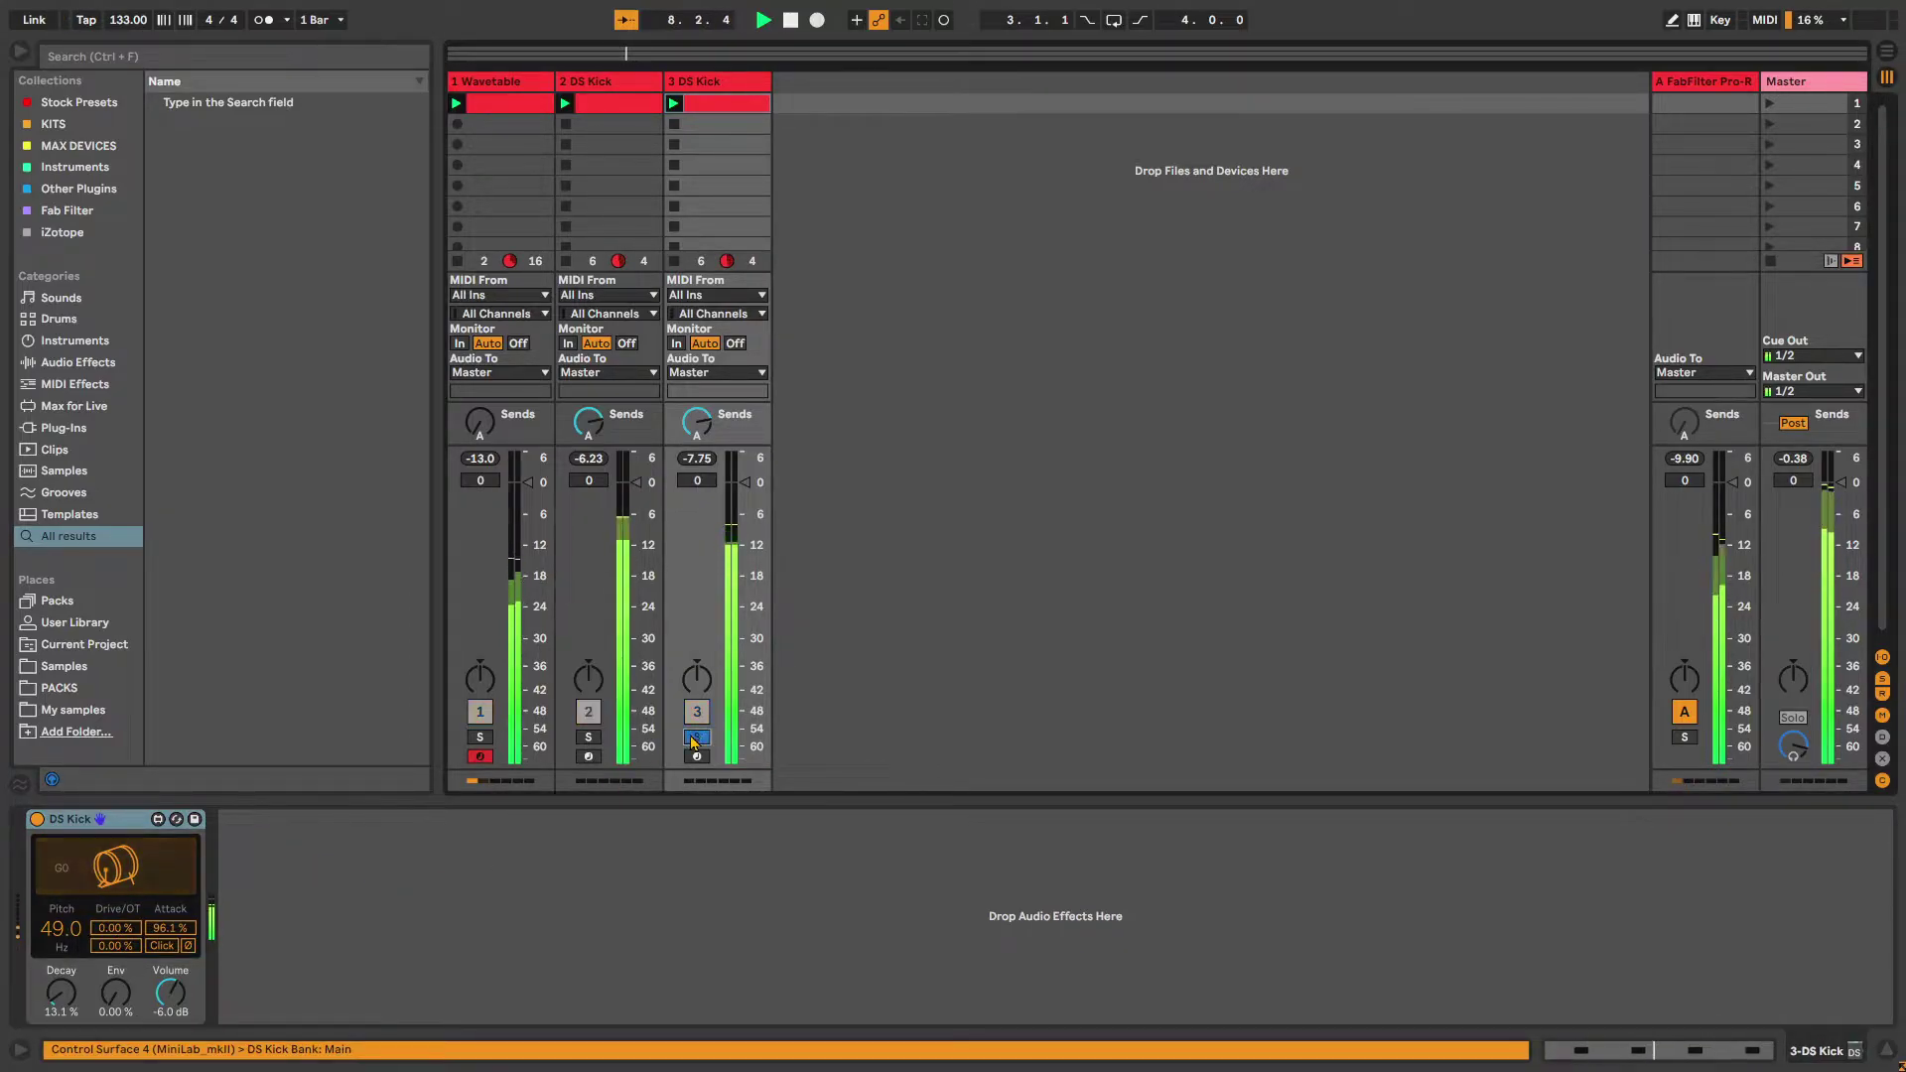
click(692, 738)
key(space)
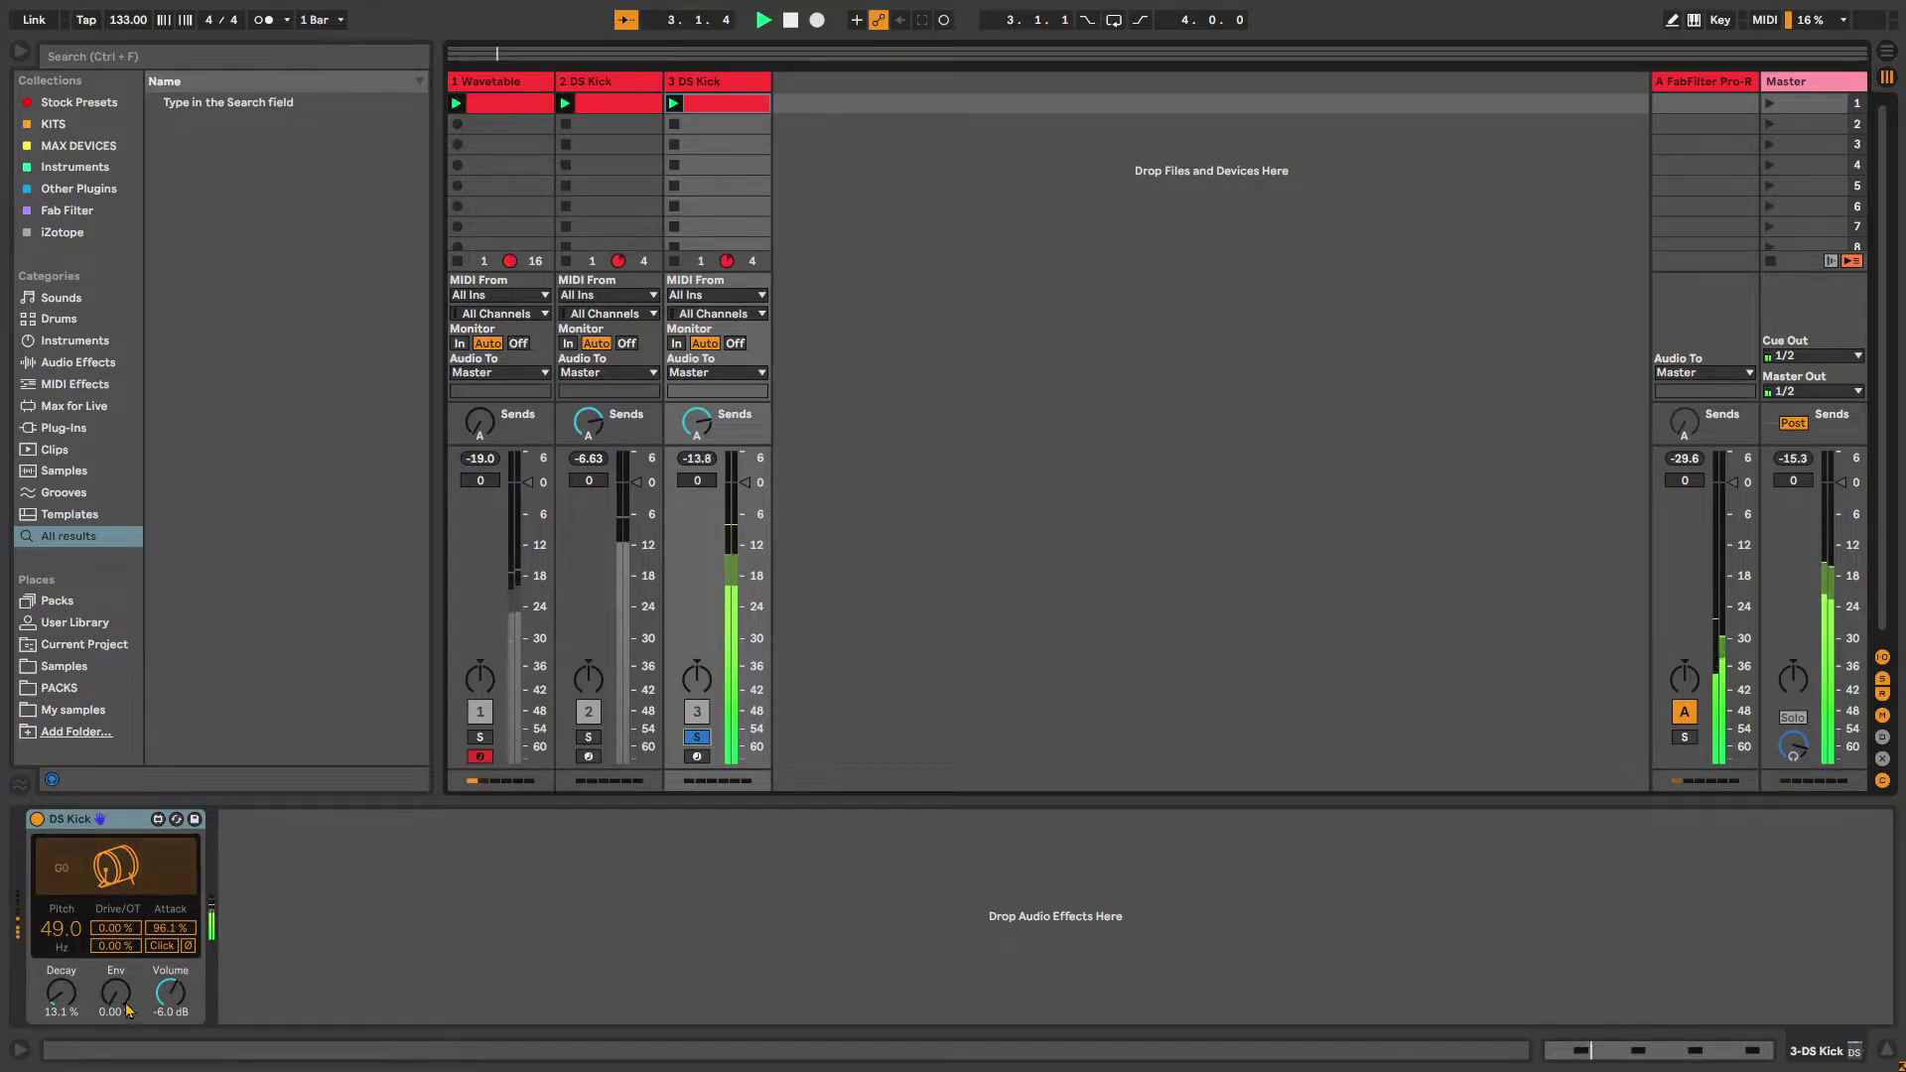
drag(116, 993, 116, 938)
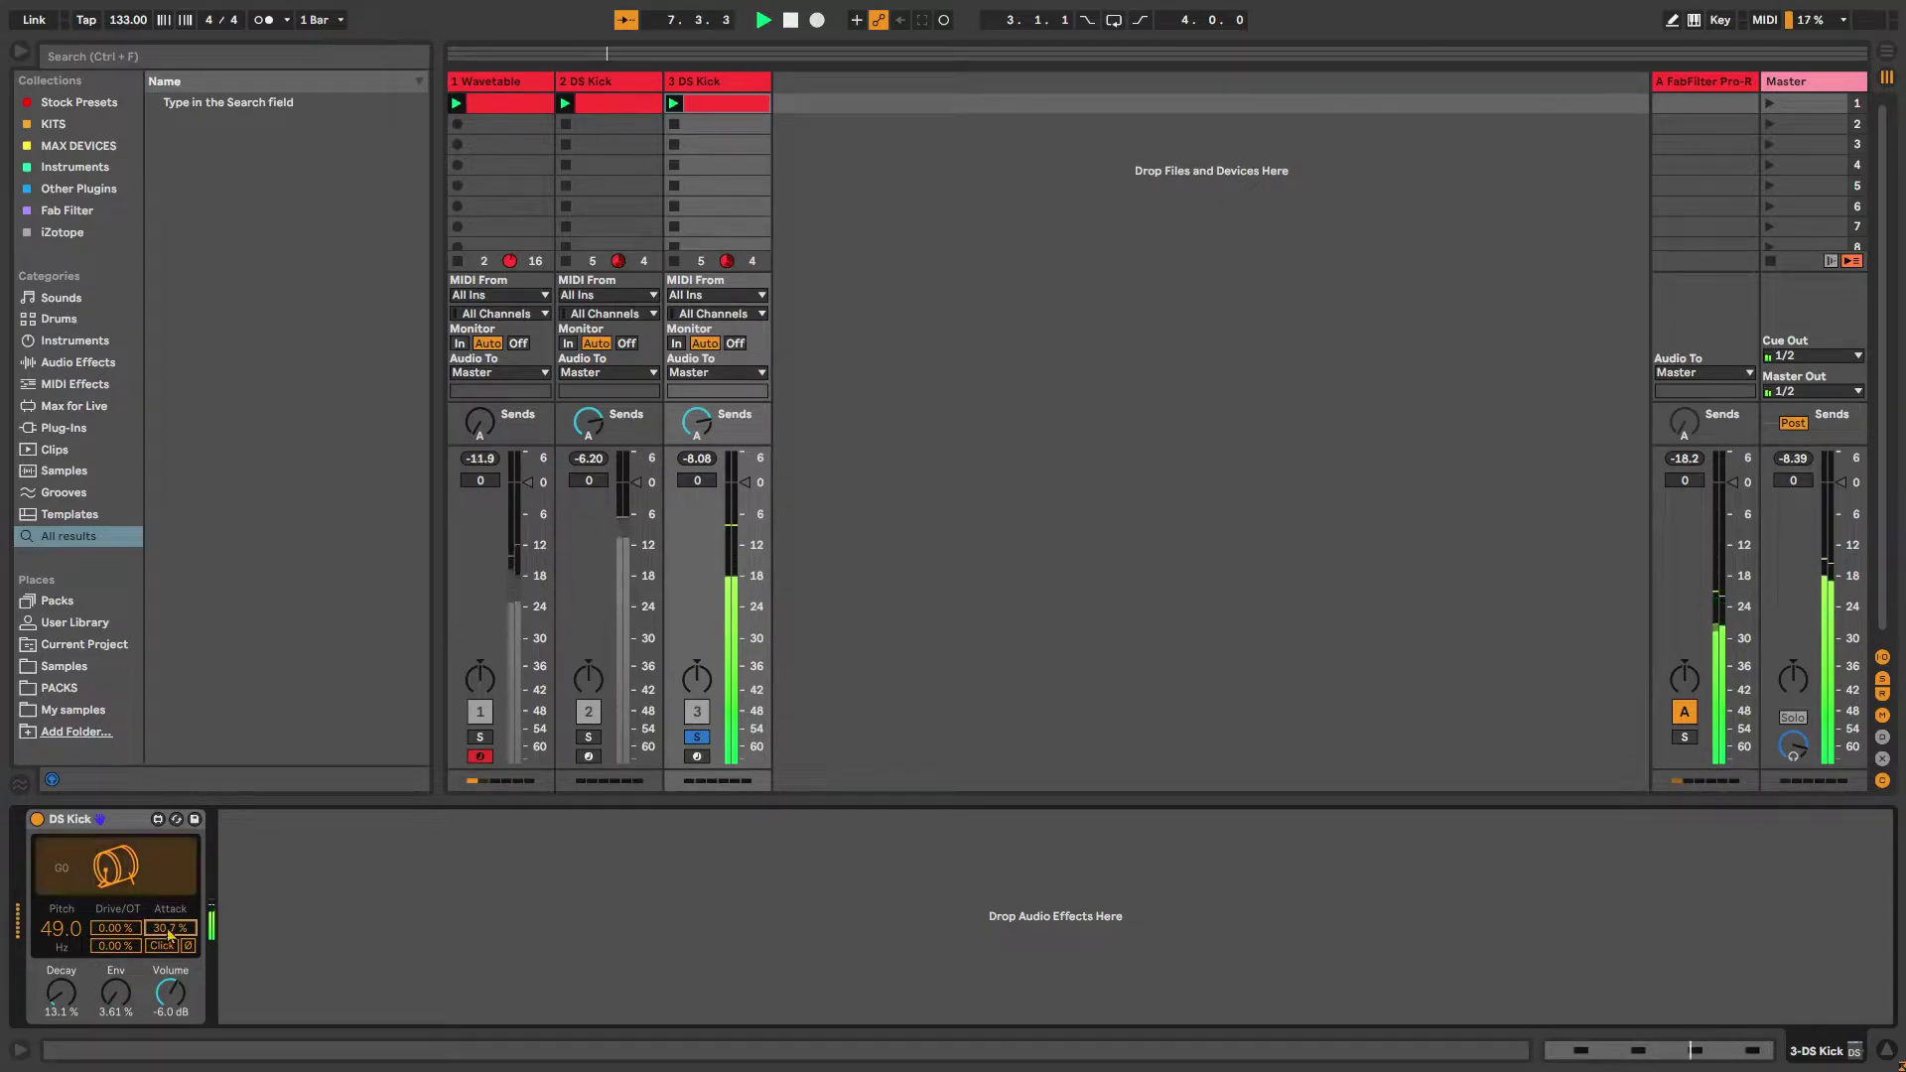
Unsolo track 3, move the first note in its clip to 1.1.2 and set the clip loop length to 0.2.0
click(694, 740)
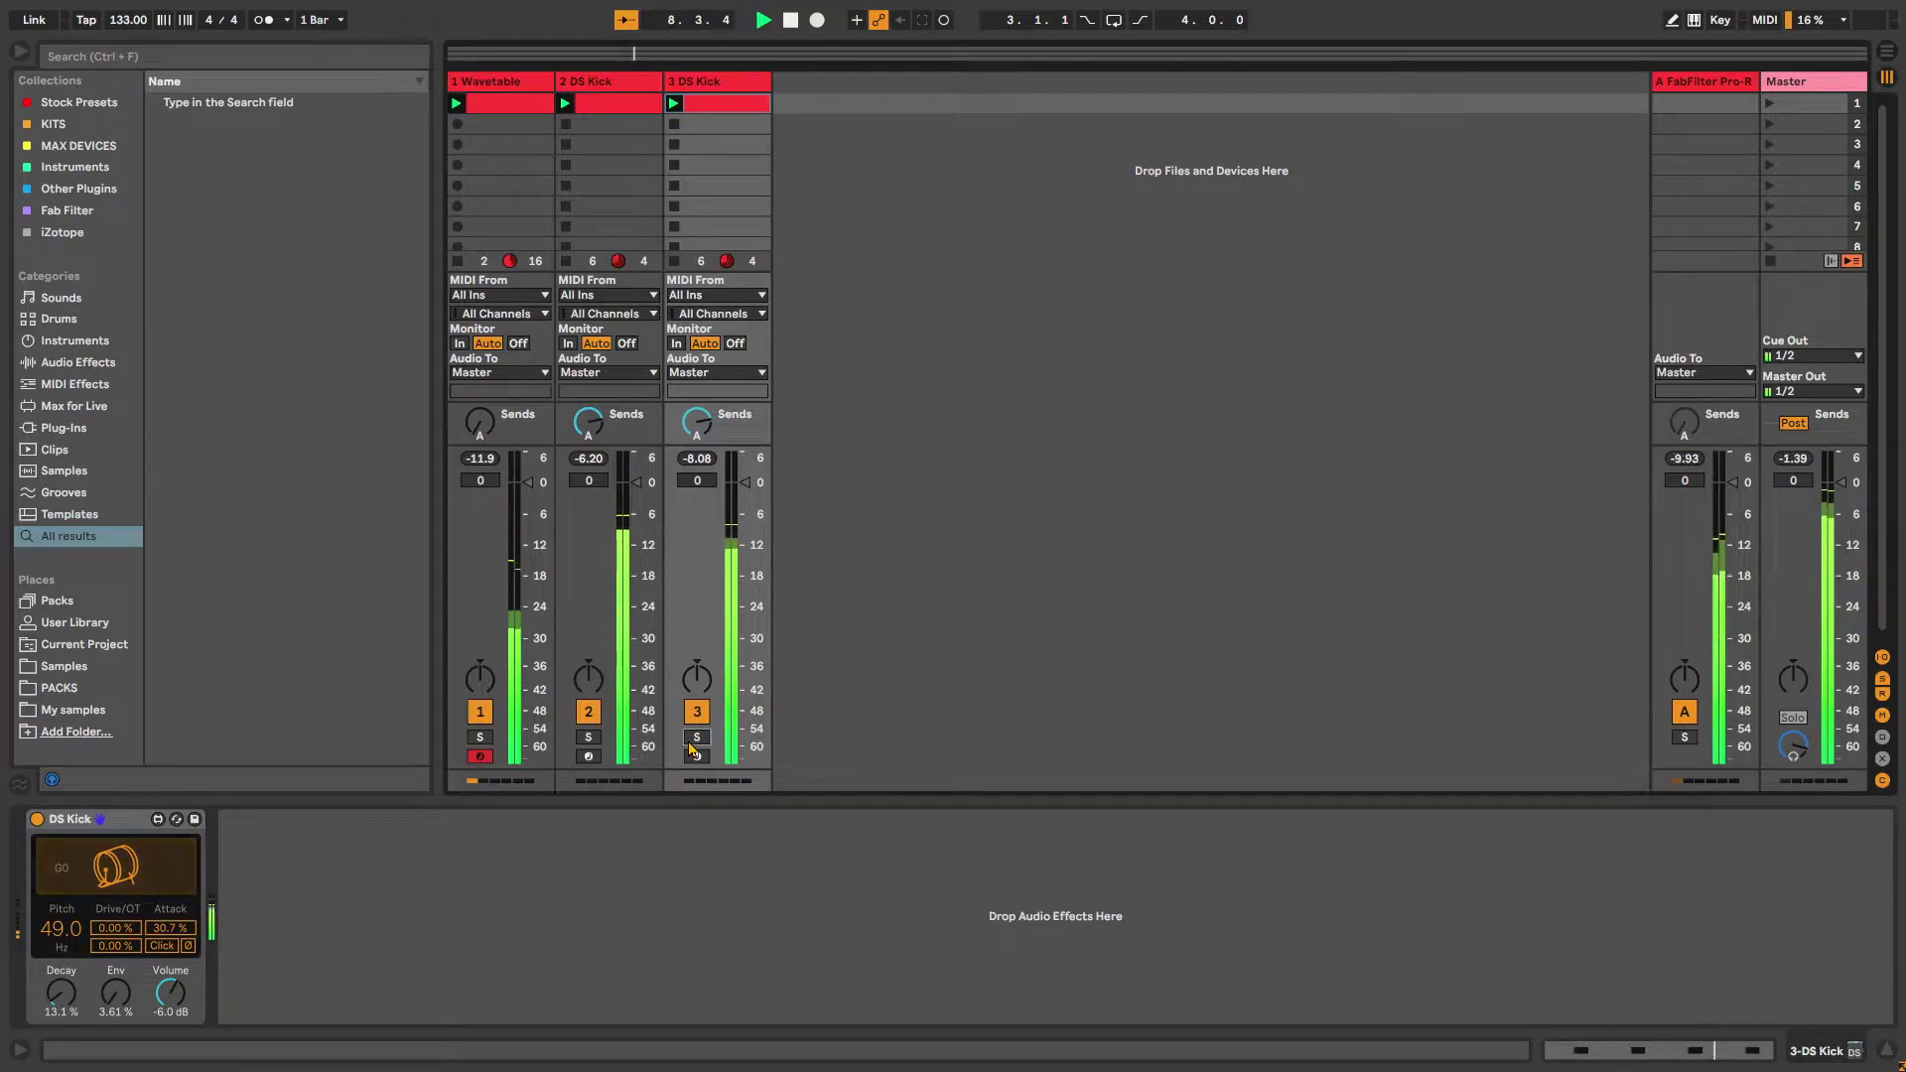
double_click(729, 103)
drag(494, 655, 1827, 953)
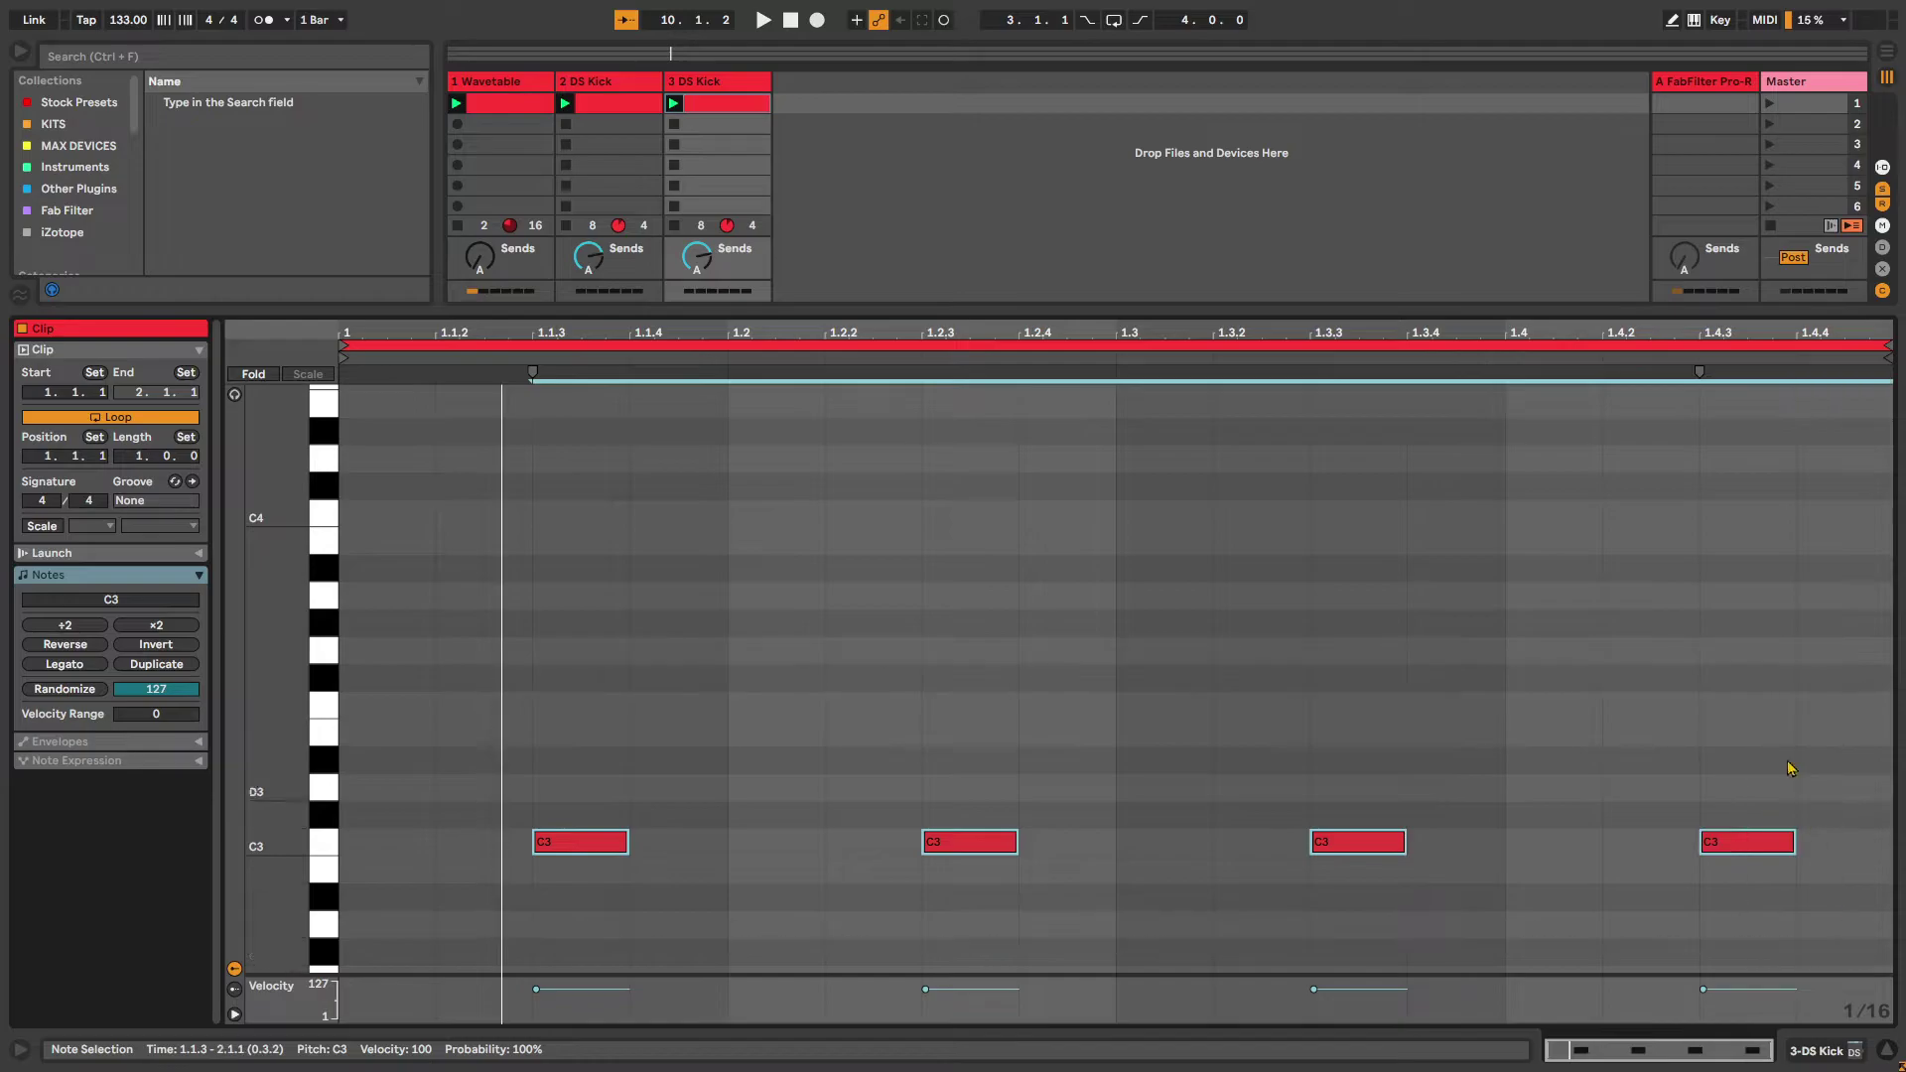
mouse_move(1886, 346)
mouse_down()
mouse_move(770, 498)
mouse_move(700, 562)
mouse_up()
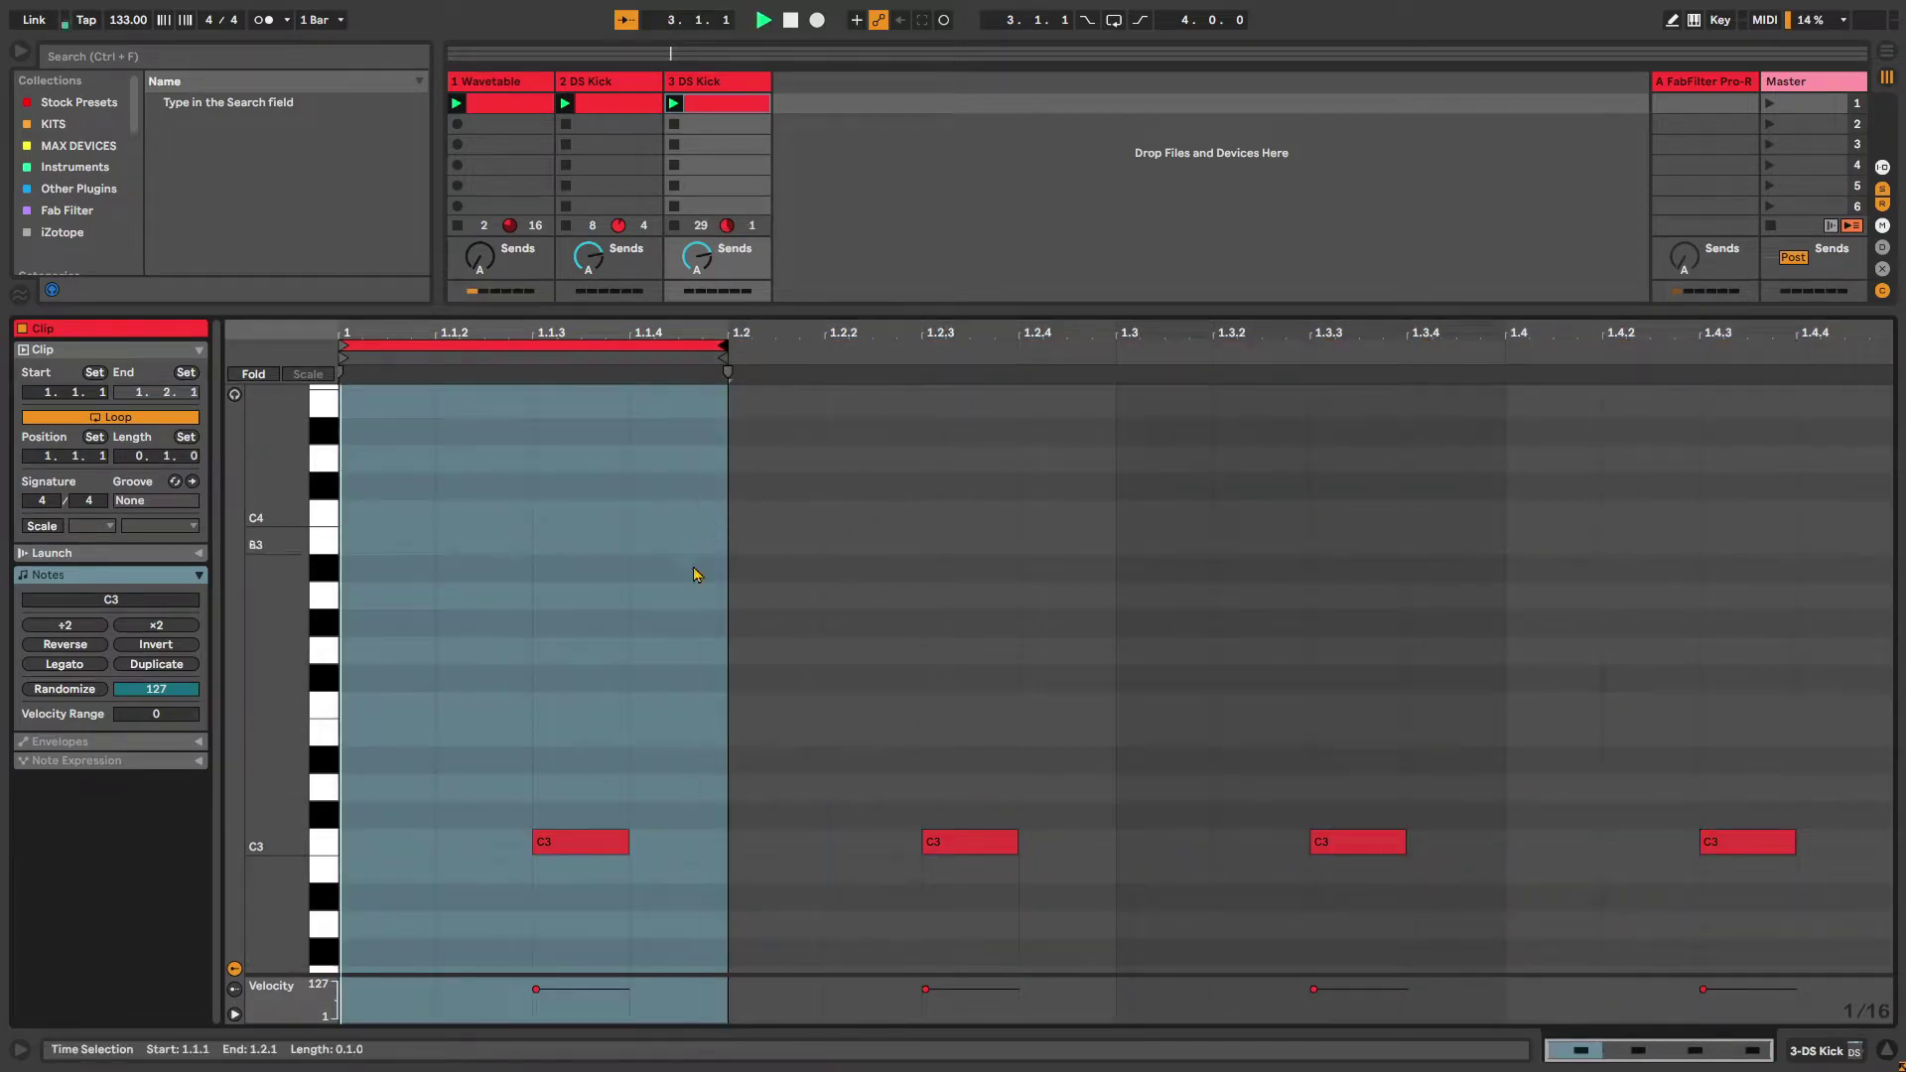
drag(567, 849, 468, 853)
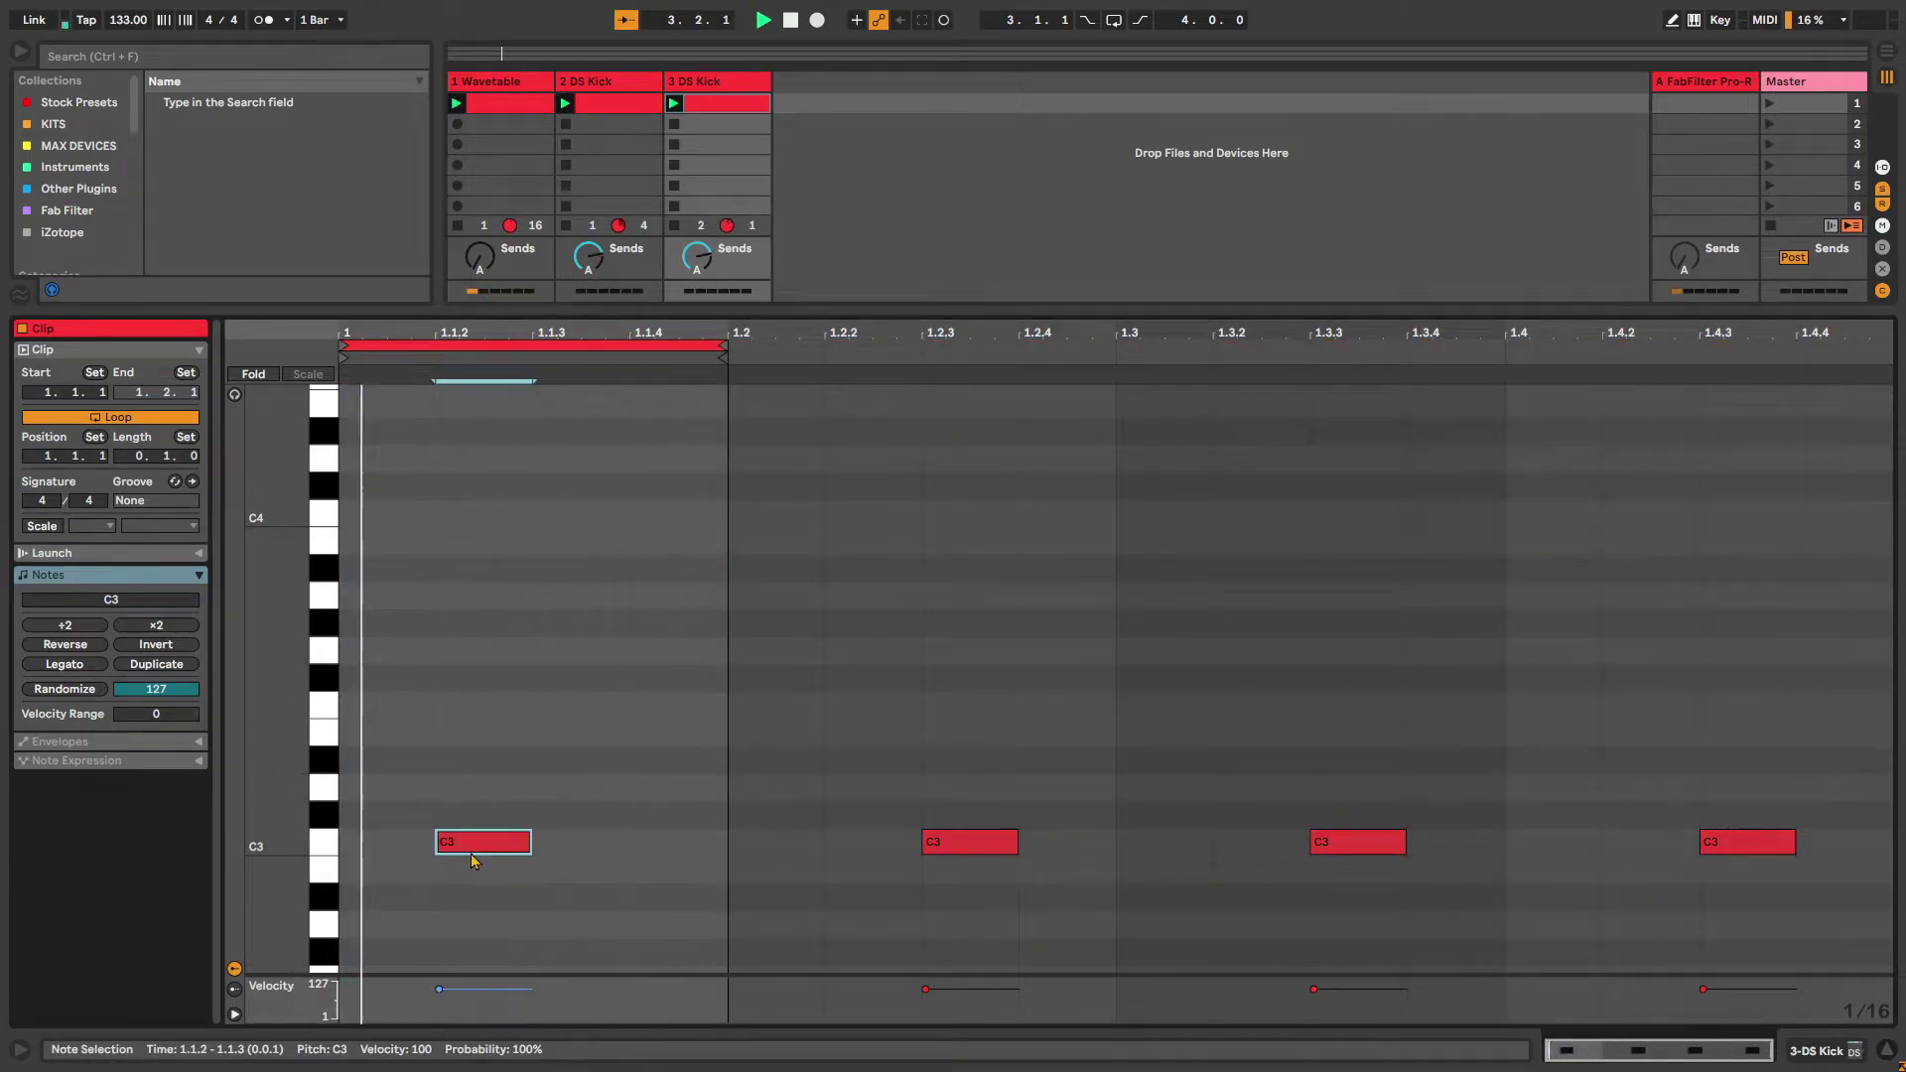
drag(724, 346, 1125, 400)
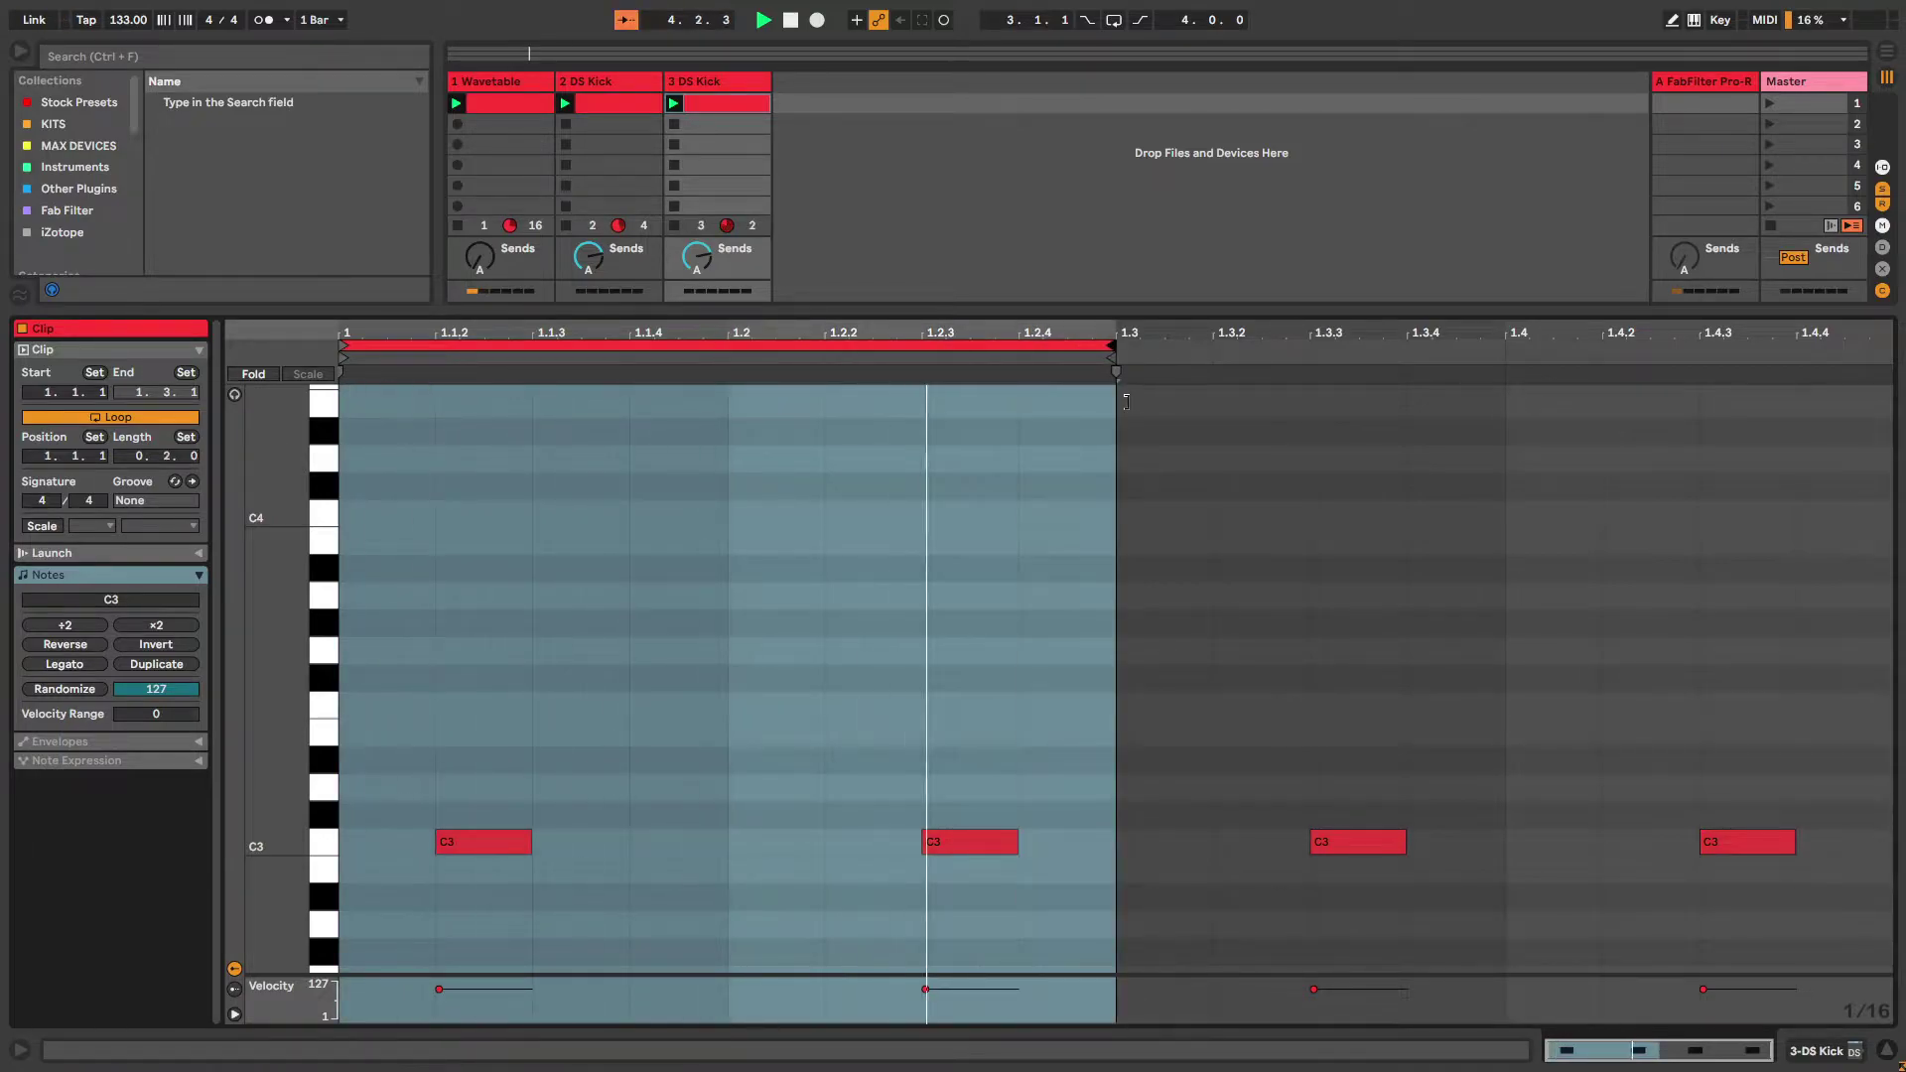
Replace the clip's note at 1.1.2 with a 1/16 C3 note at 1.1.3
click(717, 84)
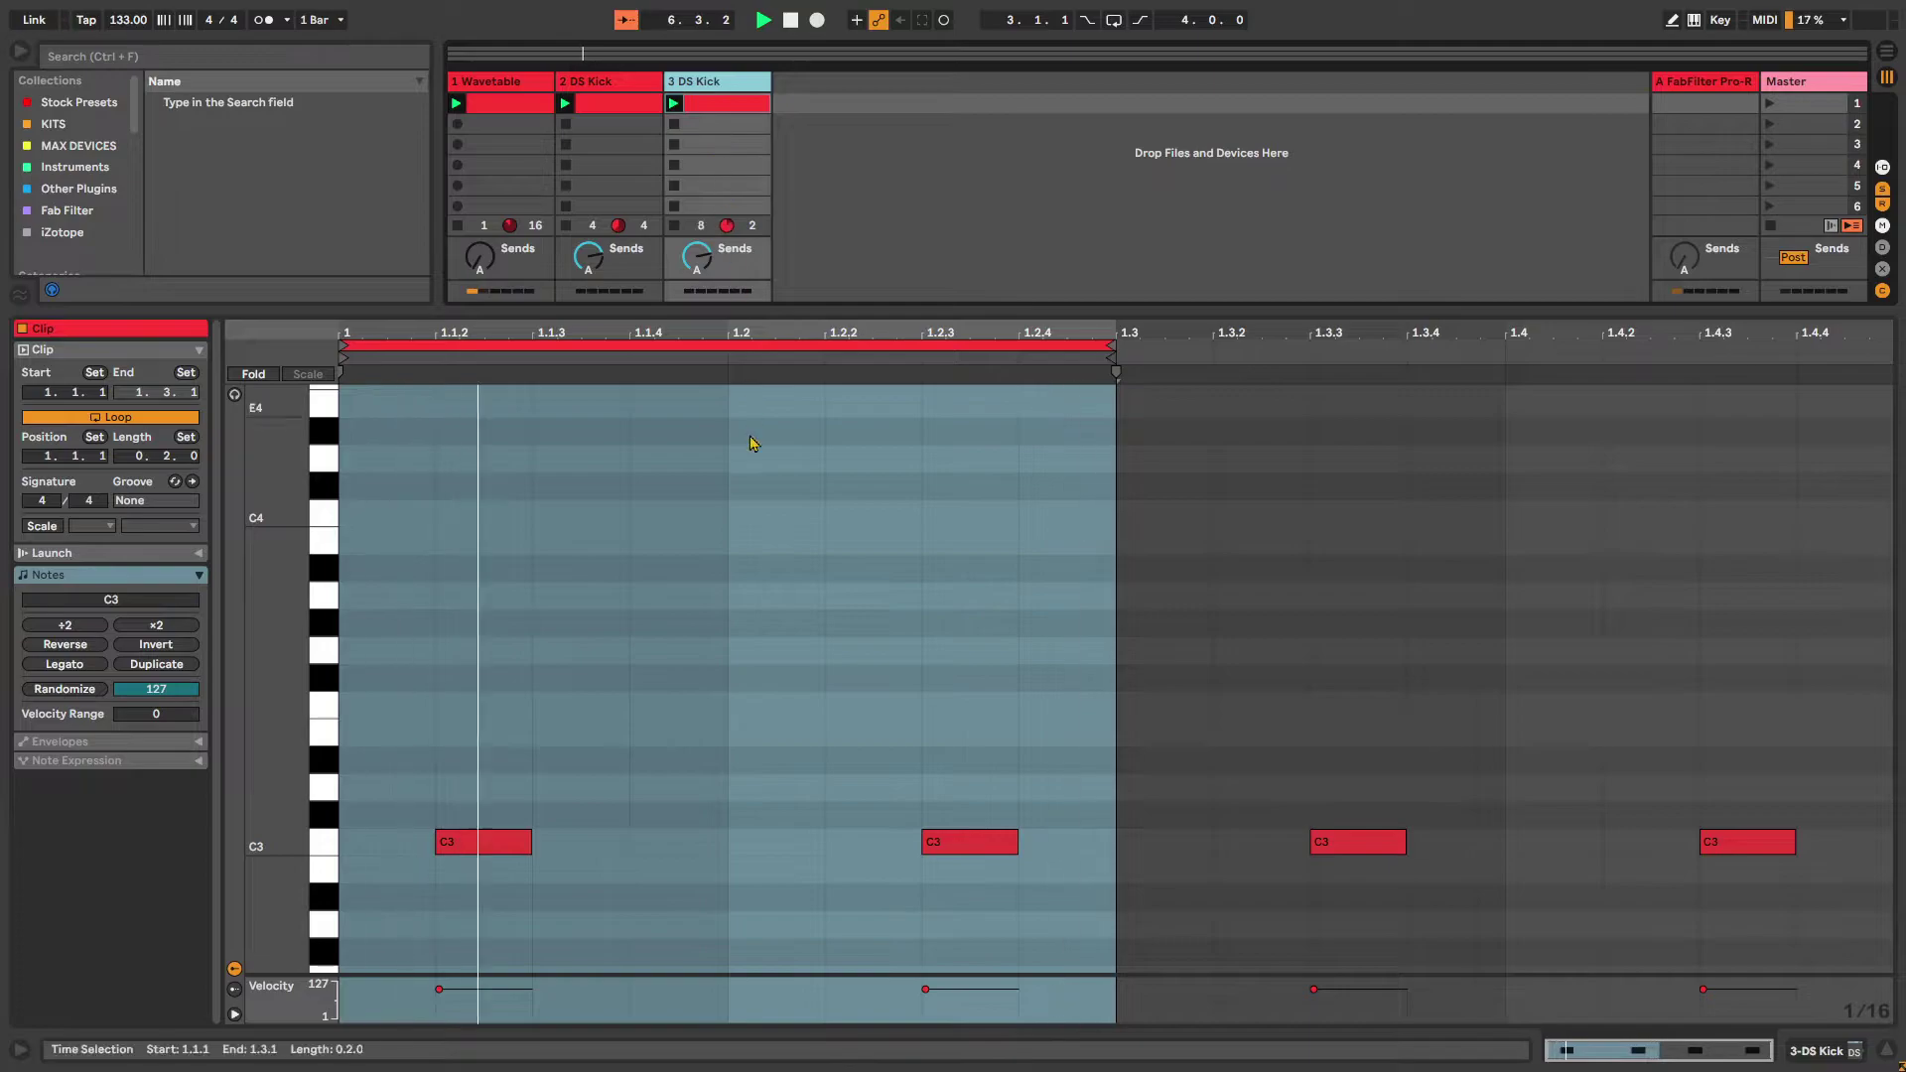
click(566, 832)
double_click(517, 841)
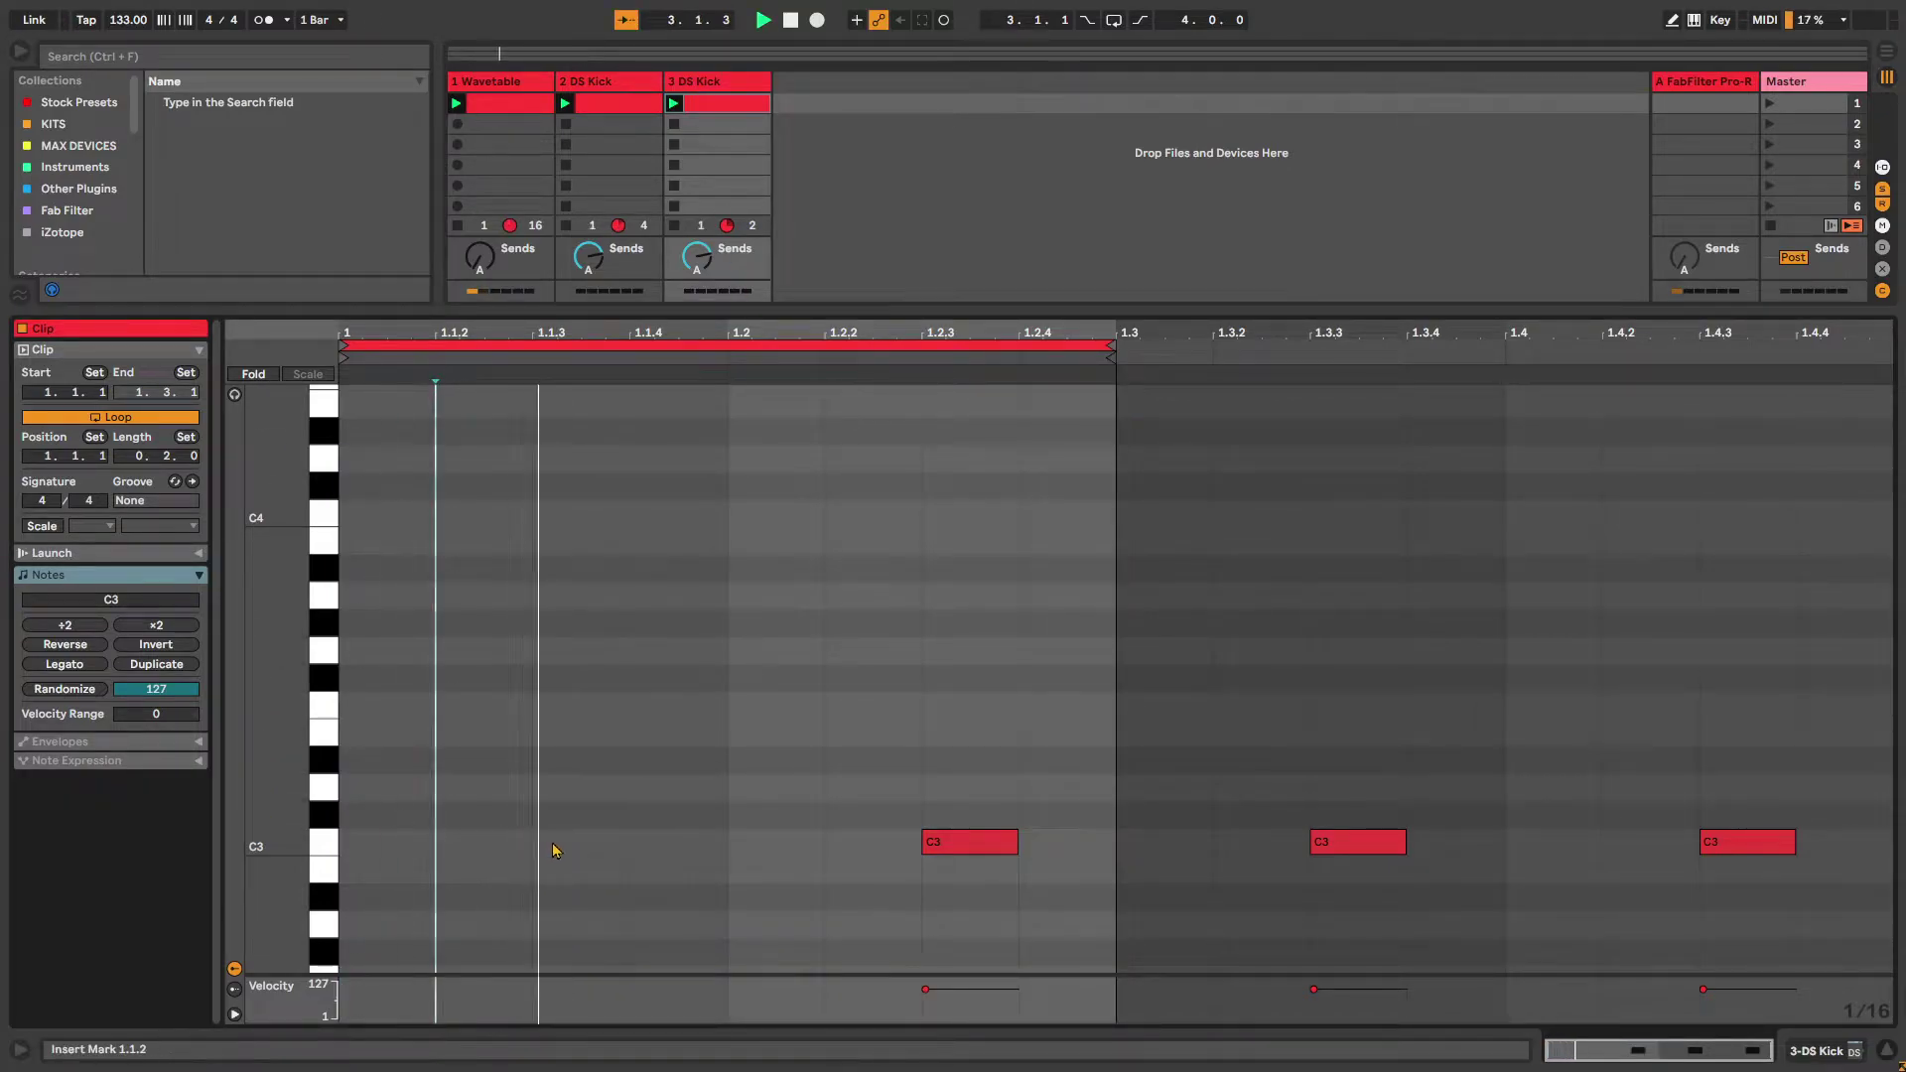
double_click(566, 843)
click(640, 848)
drag(512, 707, 1266, 902)
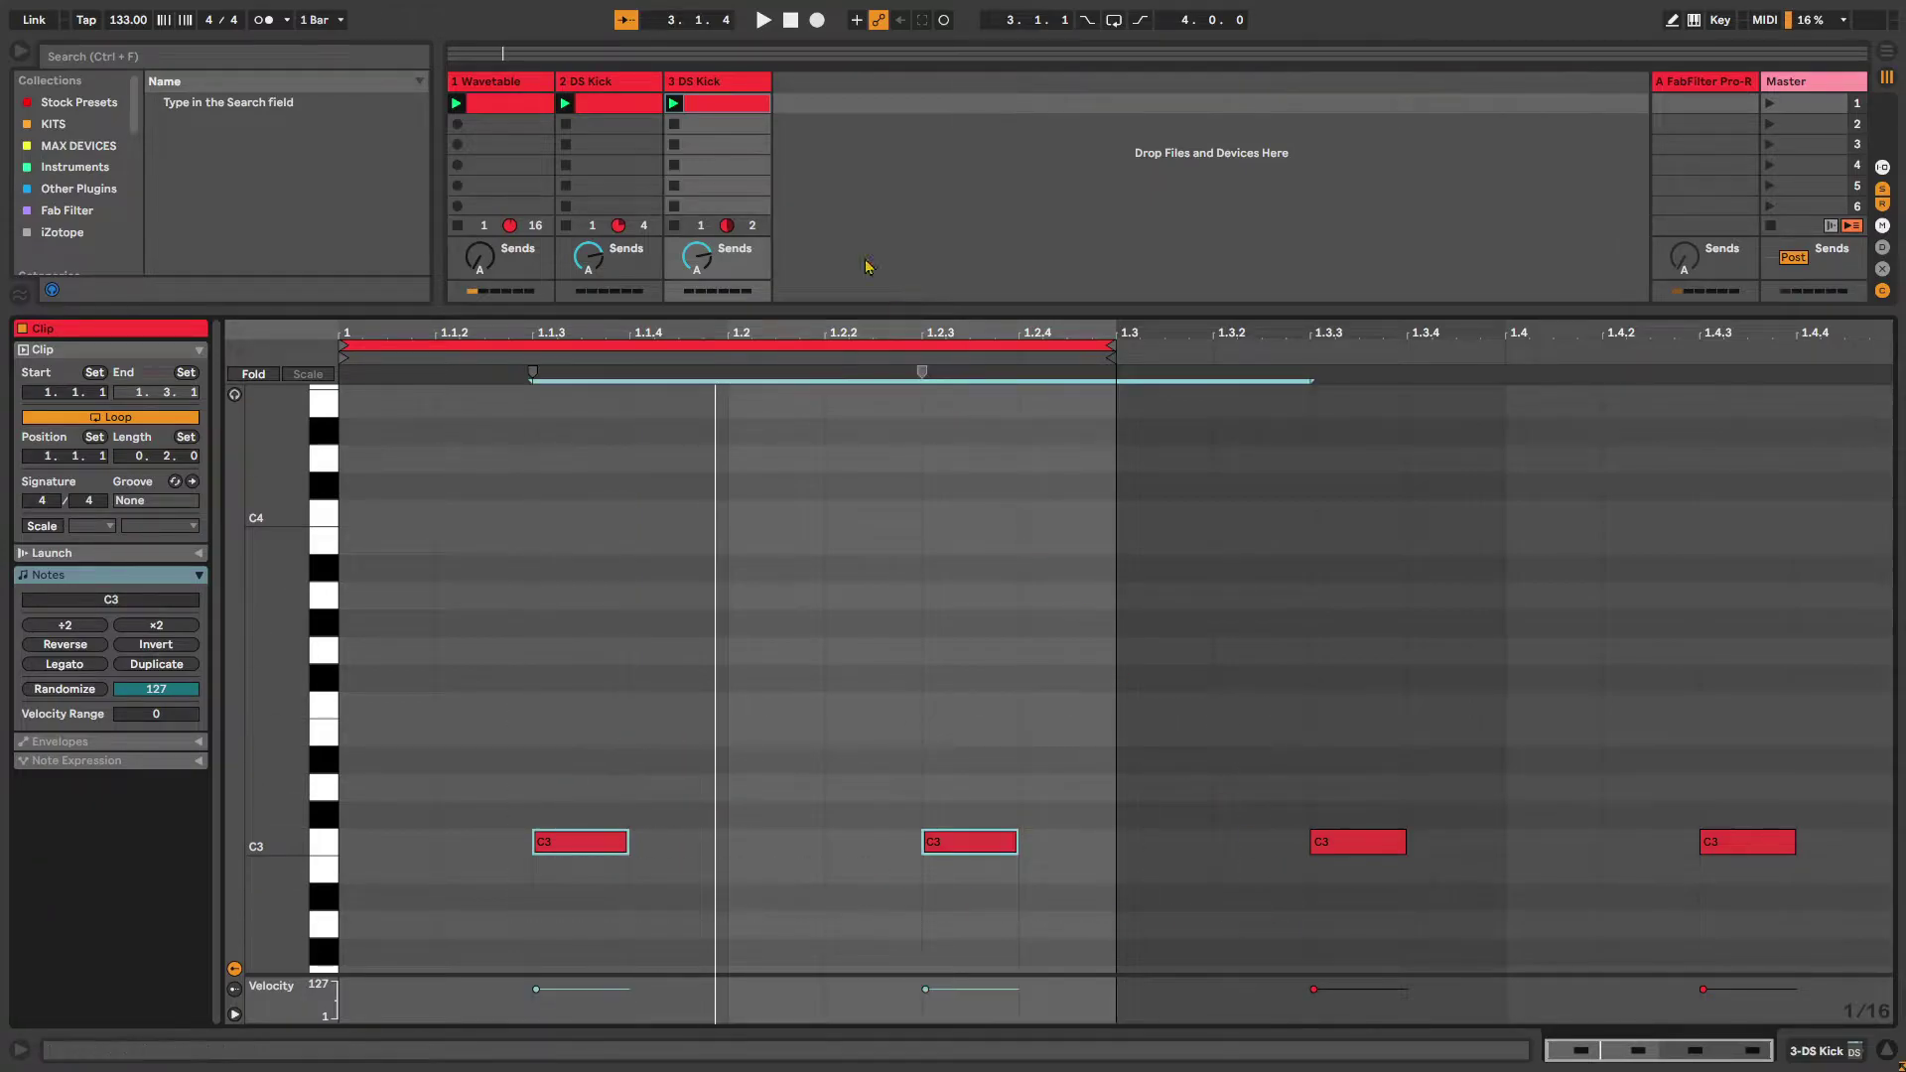
Search the browser for Wavetable and load it on track 3 in place of its DS Kick
double_click(737, 76)
key(ctrl+f)
text(wa)
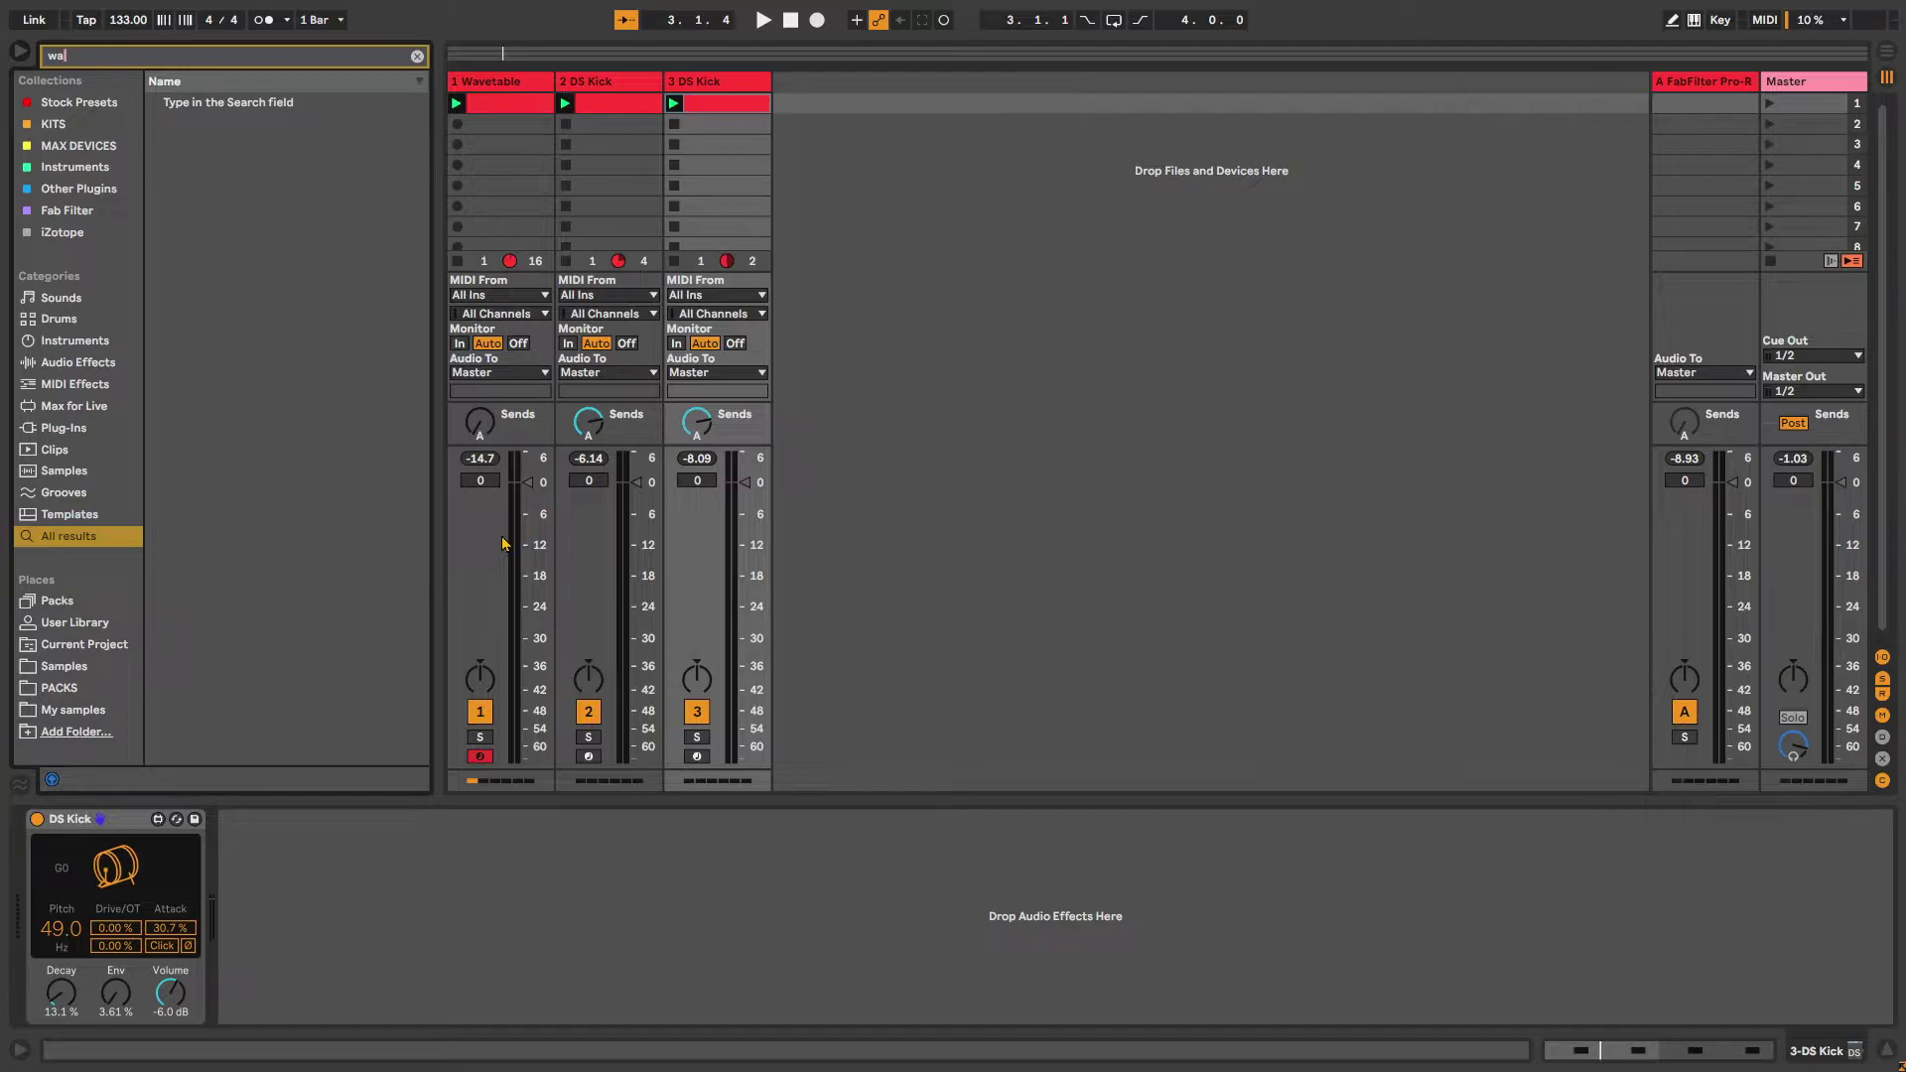
text(vetabl)
double_click(238, 103)
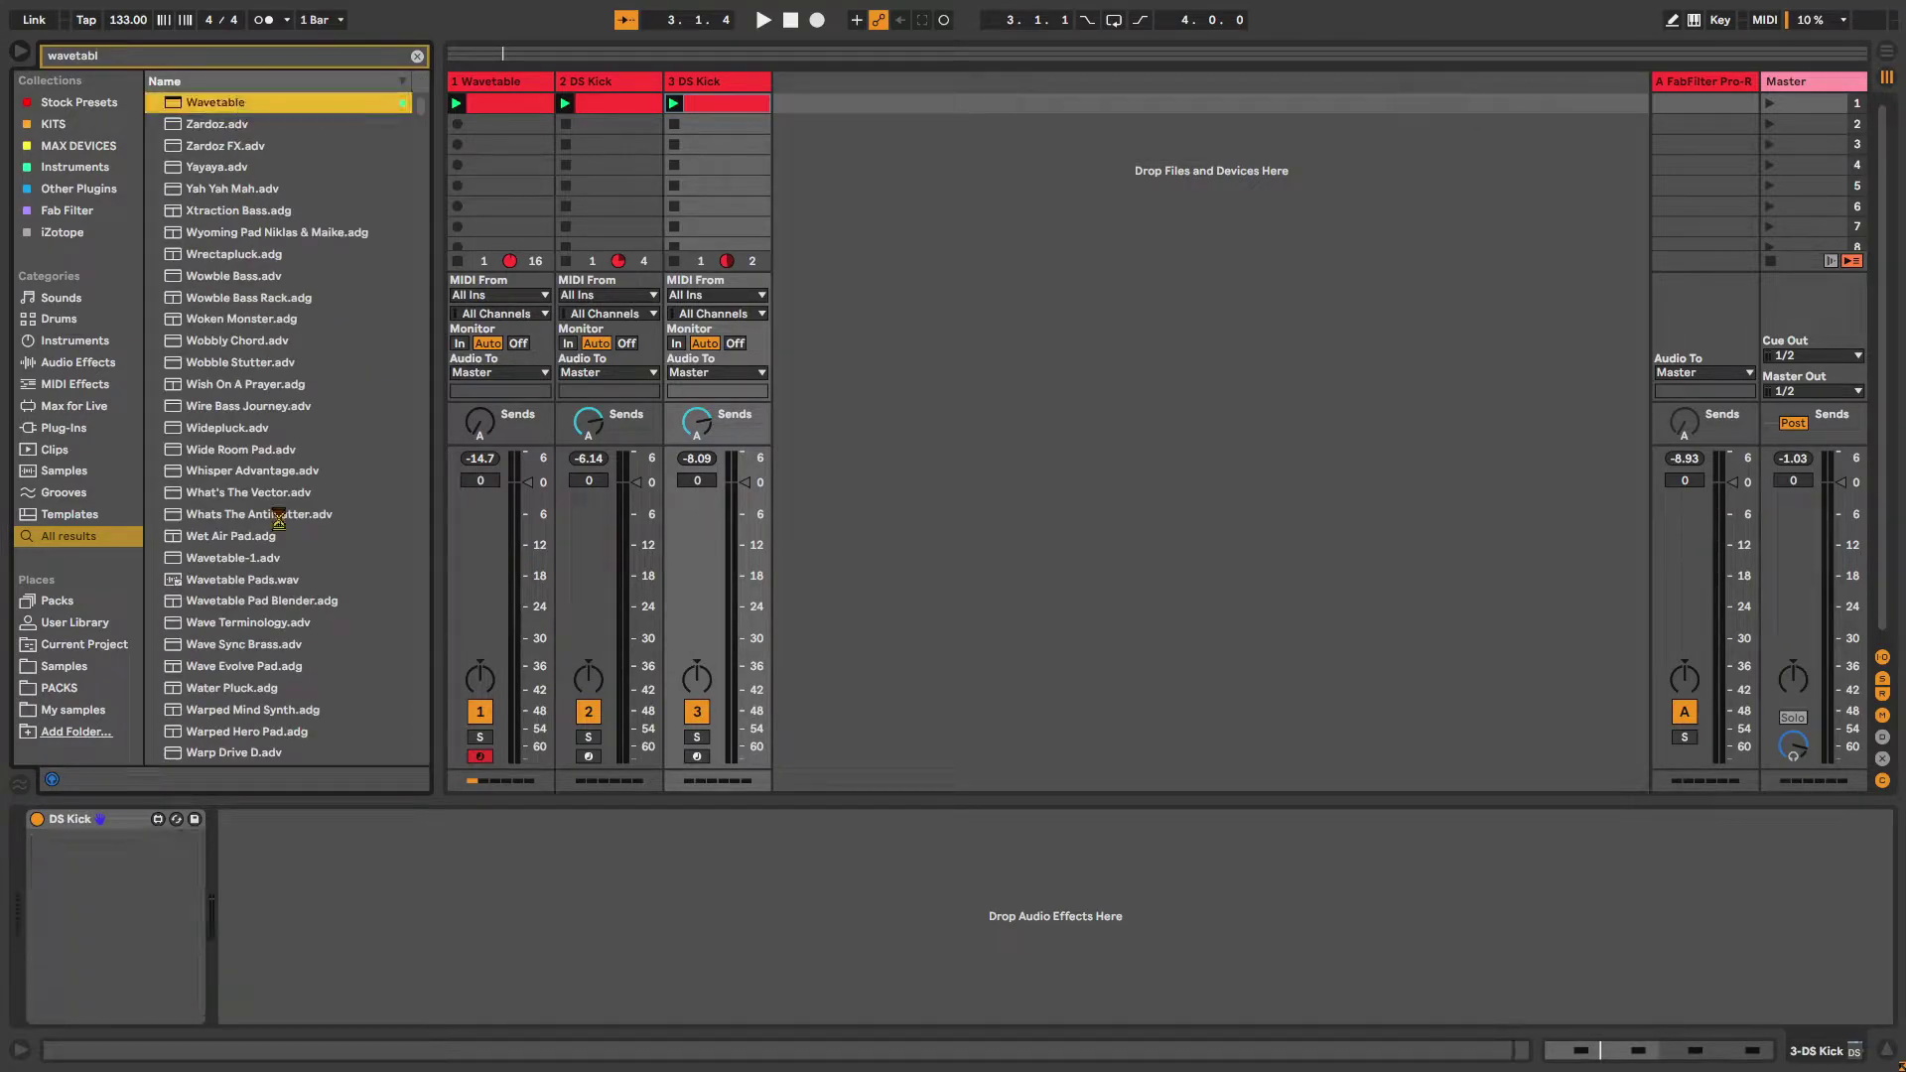
Transpose the notes at 1.1.3 and 1.2.3 in track 3's clip down to C1 and play the loop
double_click(710, 104)
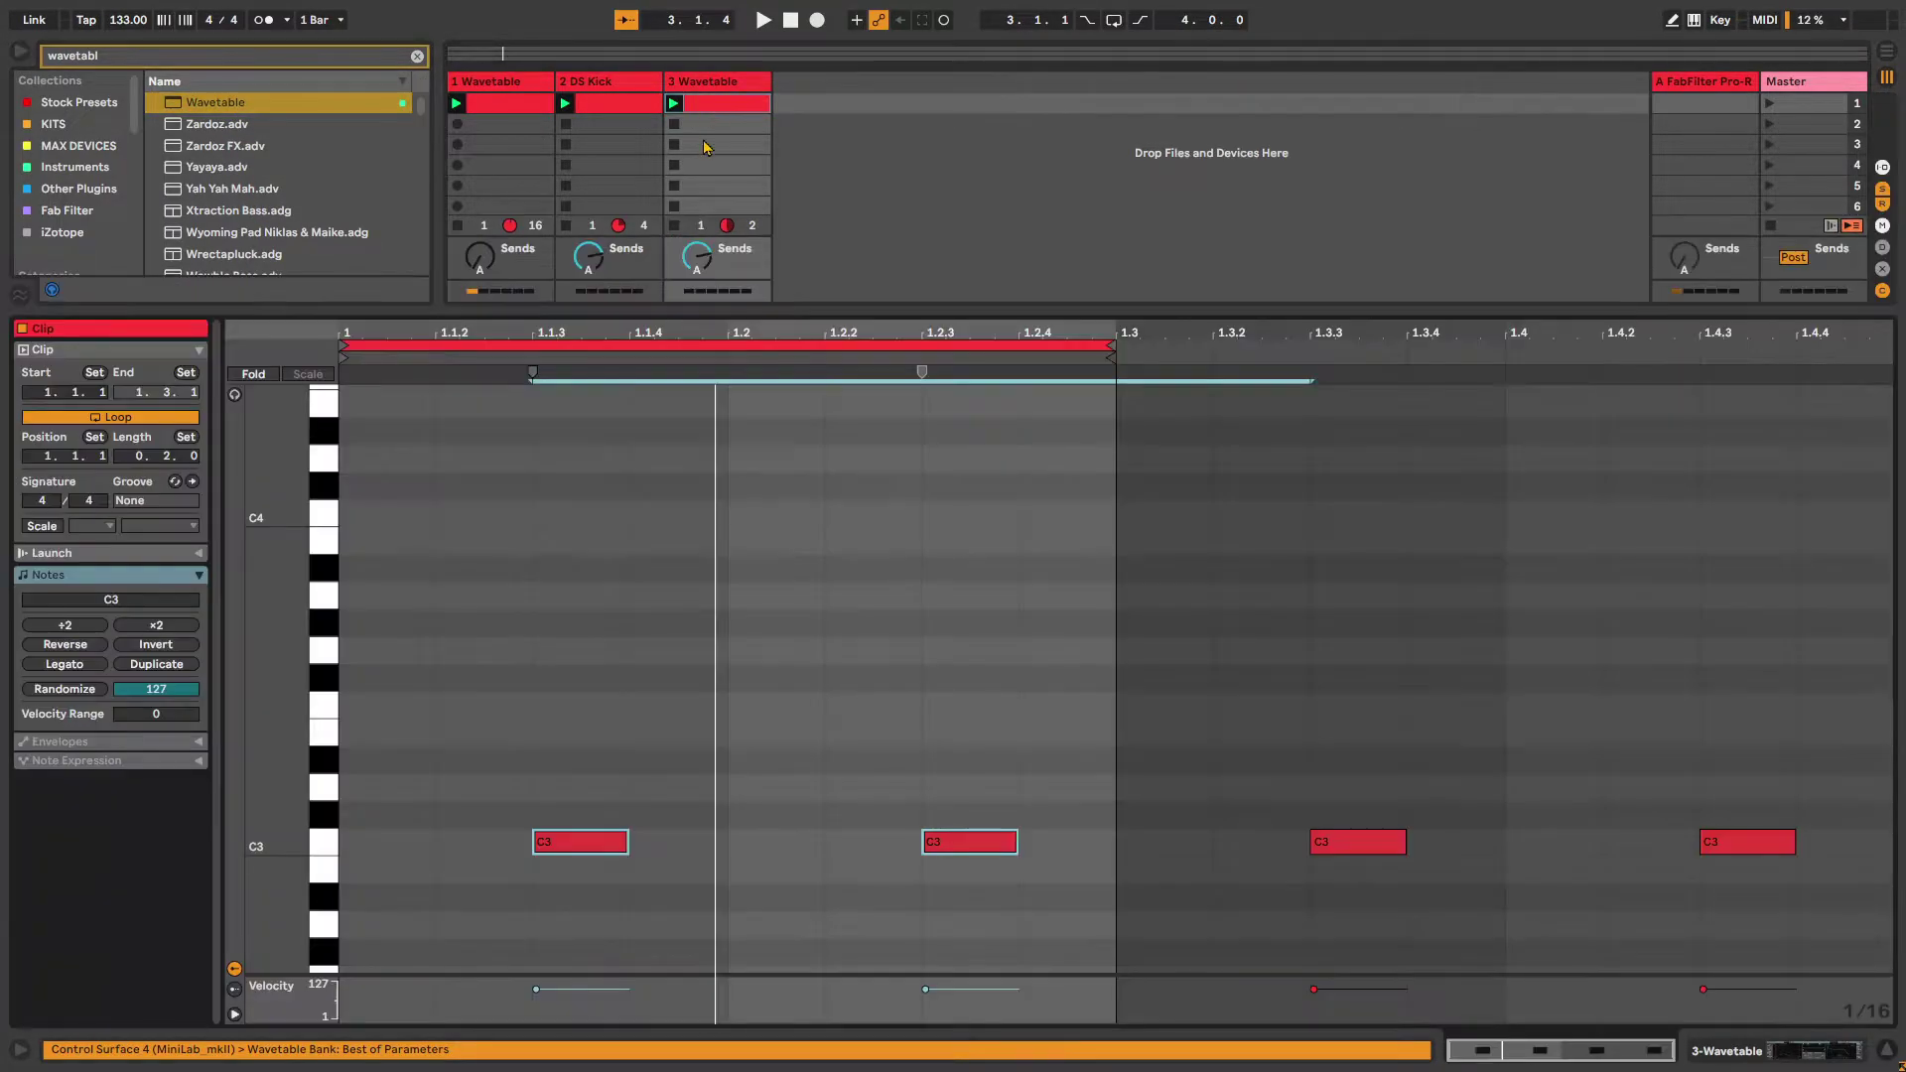
drag(423, 685, 1232, 1015)
key(shift+Down)
key(shift+Down)
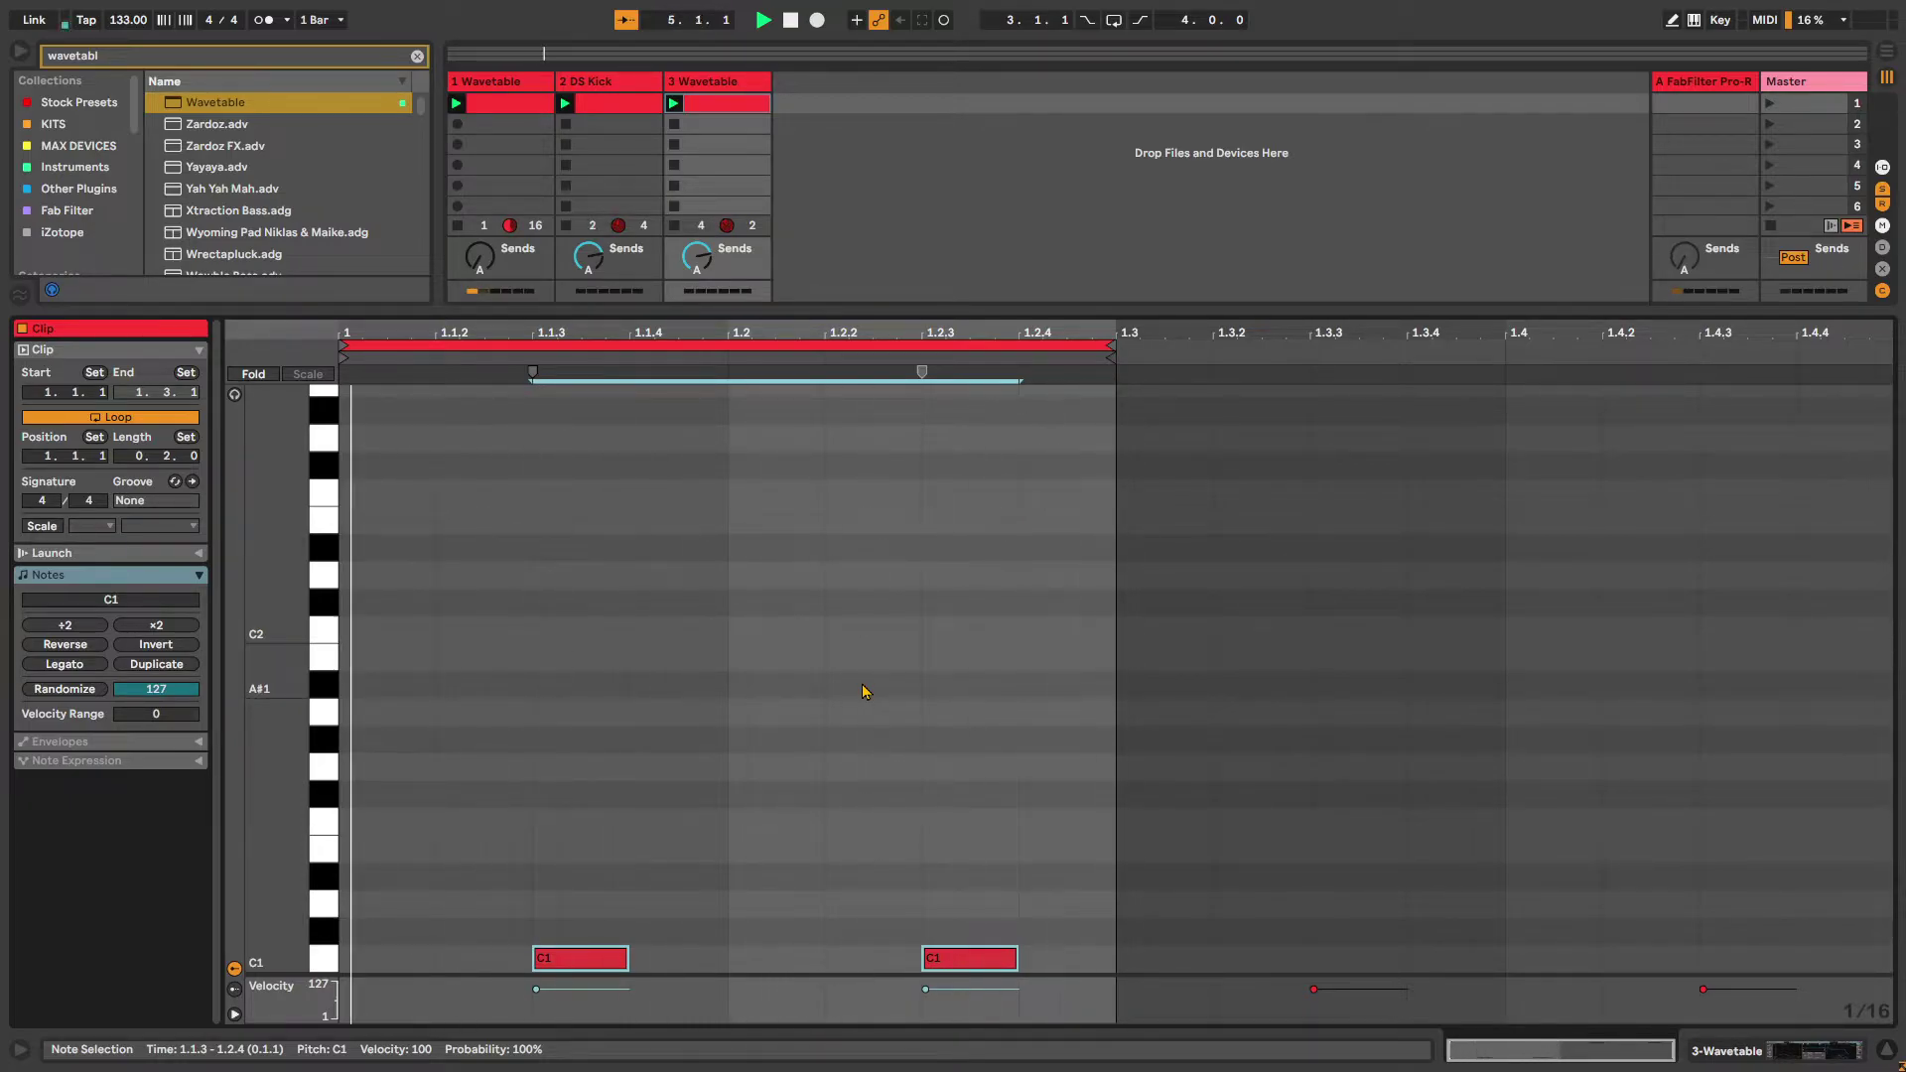
scroll(251, 773, down, 1)
mouse_move(251, 774)
mouse_down()
mouse_move(298, 774)
mouse_move(254, 773)
mouse_up()
key(space)
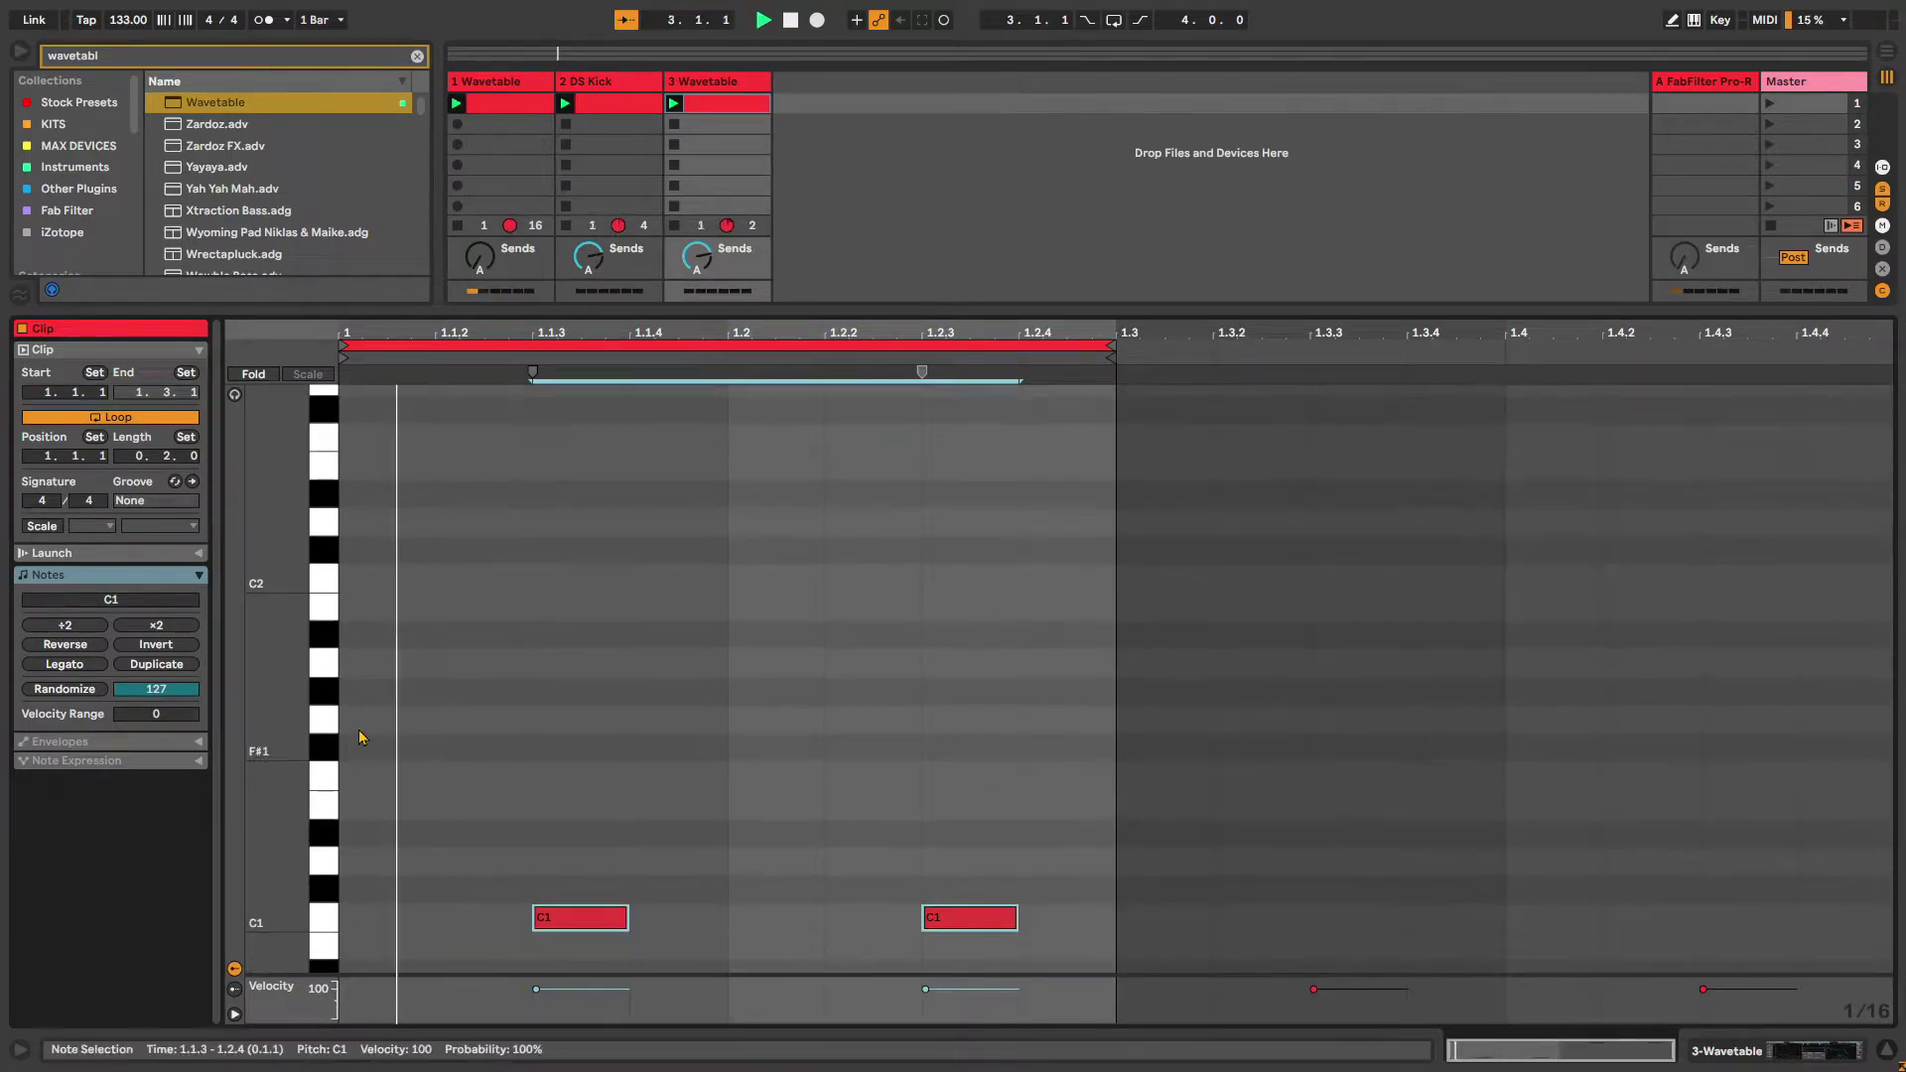
Show track 3's Wavetable device and solo the kick on track 2 together with track 3
double_click(703, 82)
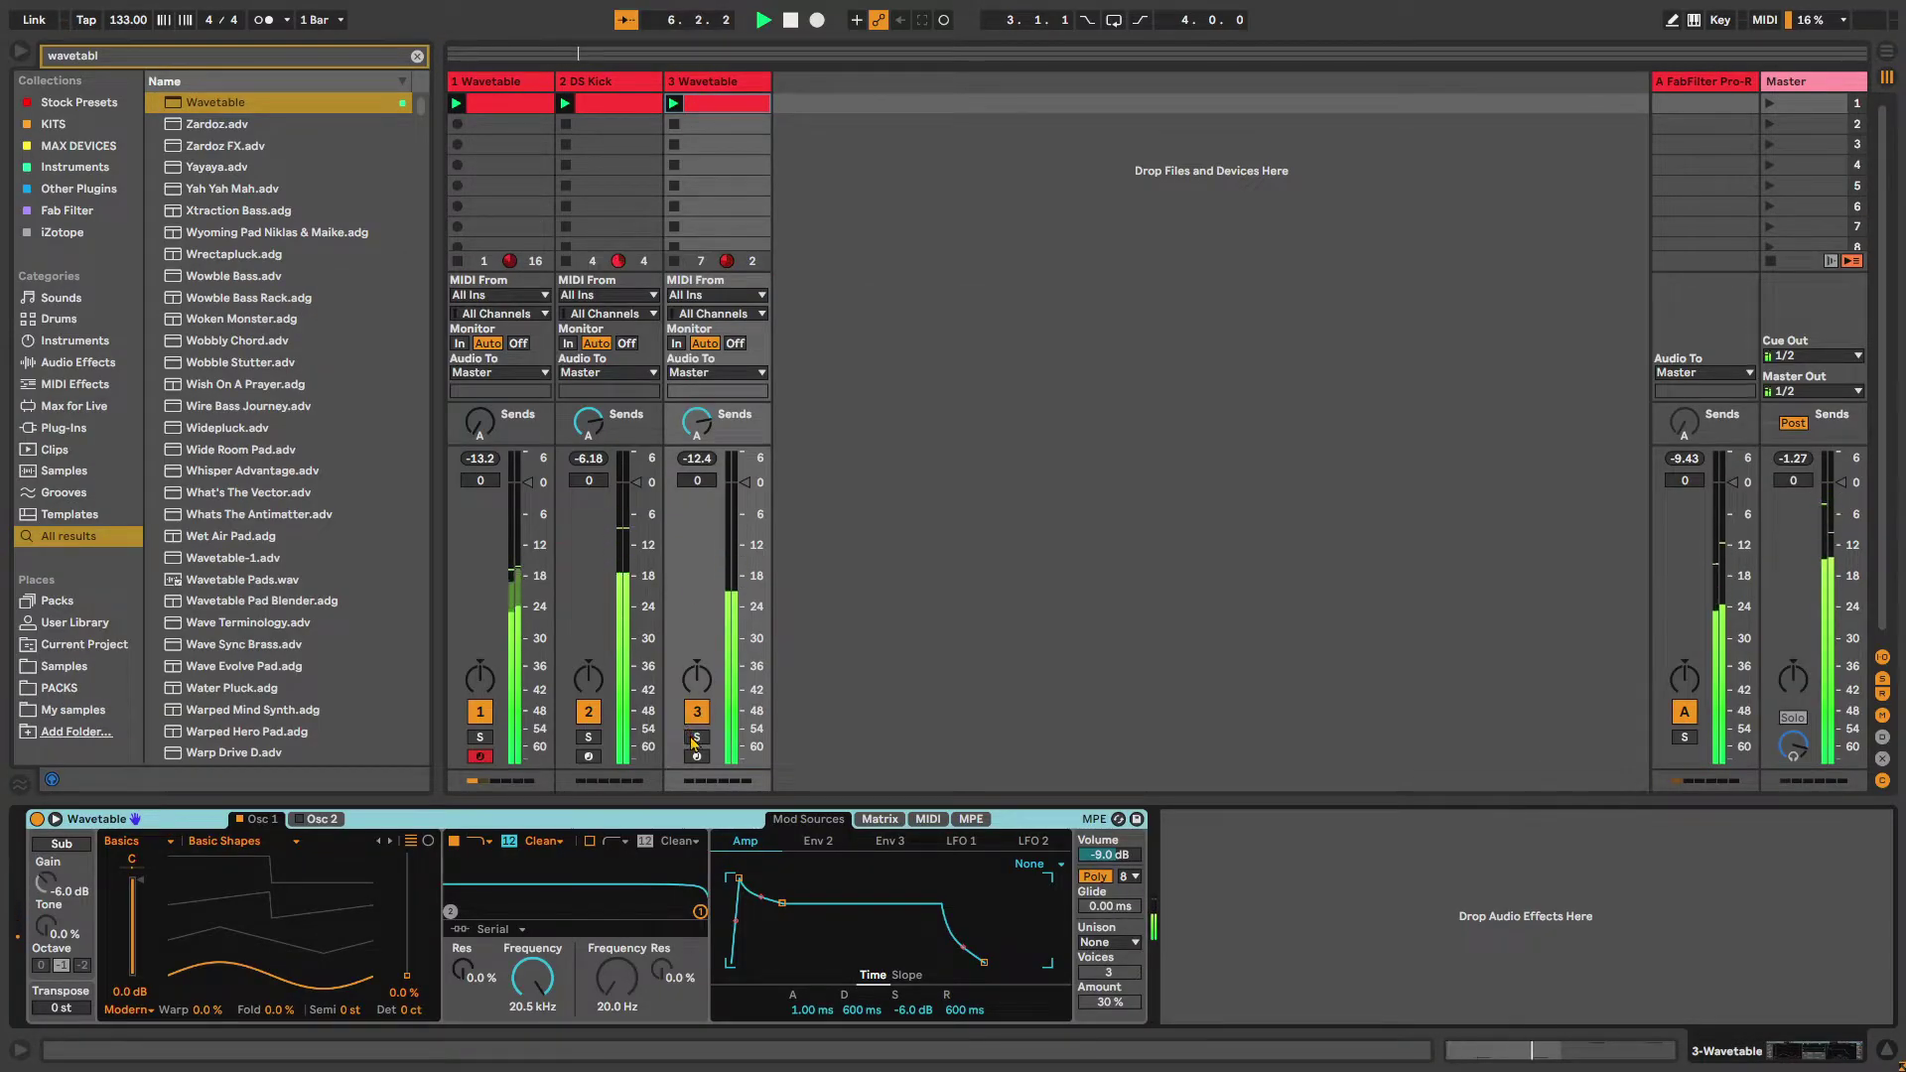
click(588, 737)
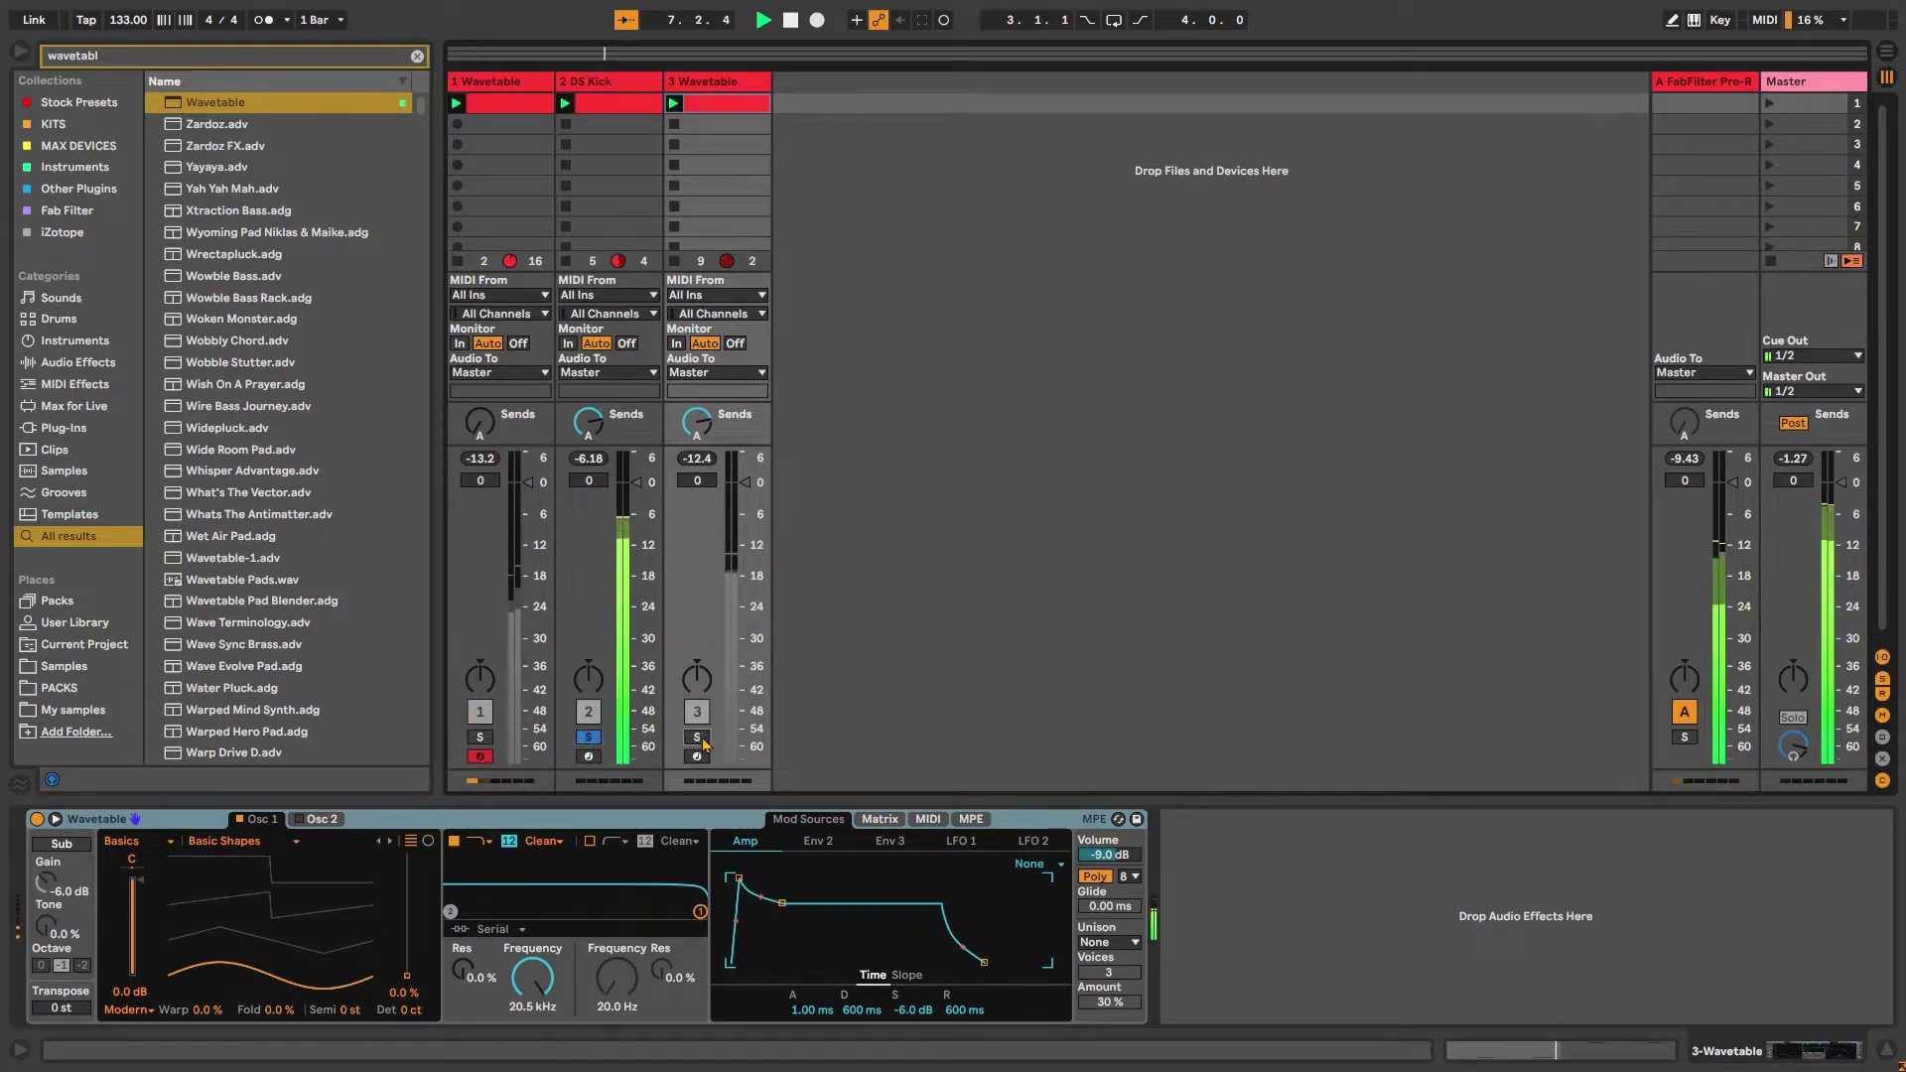
key(s)
ctrl+click(588, 737)
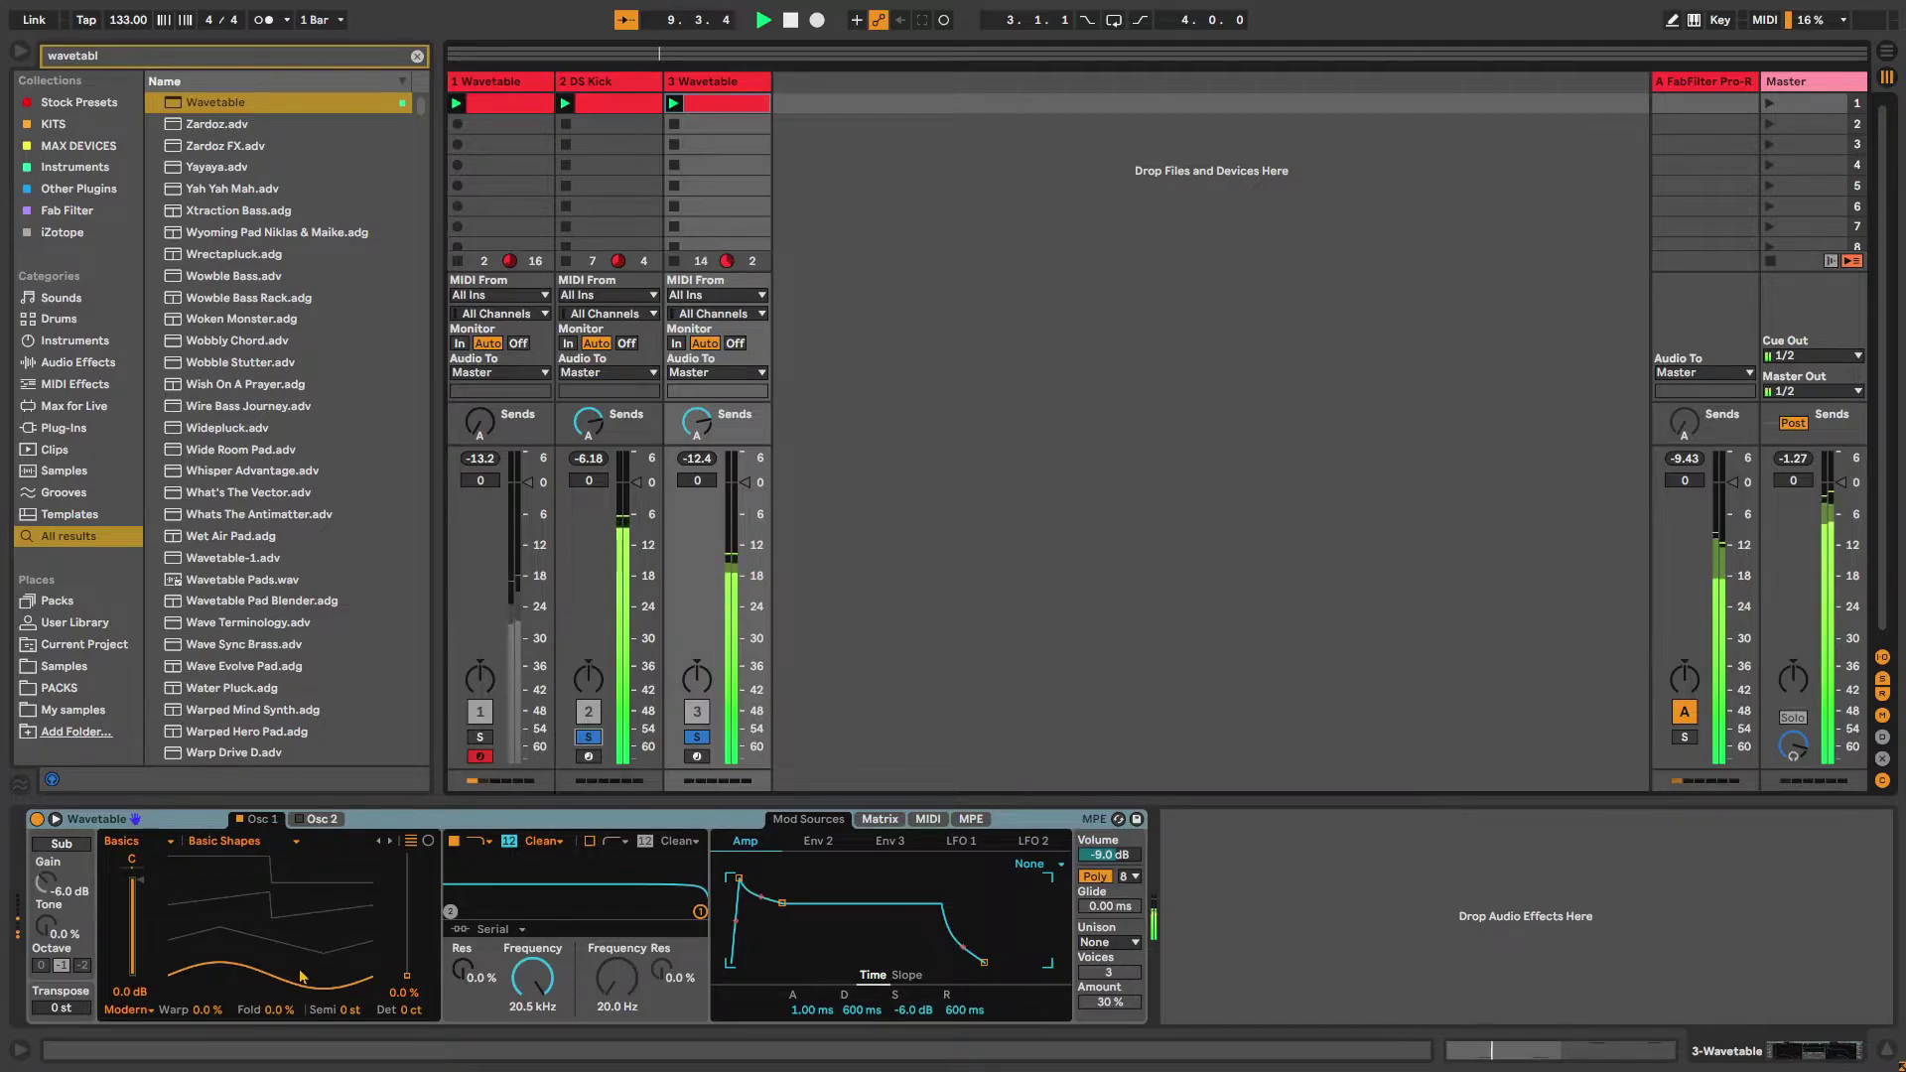
Extend track 3's clip loop to one bar and lengthen its C1 note at 1.2.3 to end at 1.3.1
double_click(713, 106)
key(space)
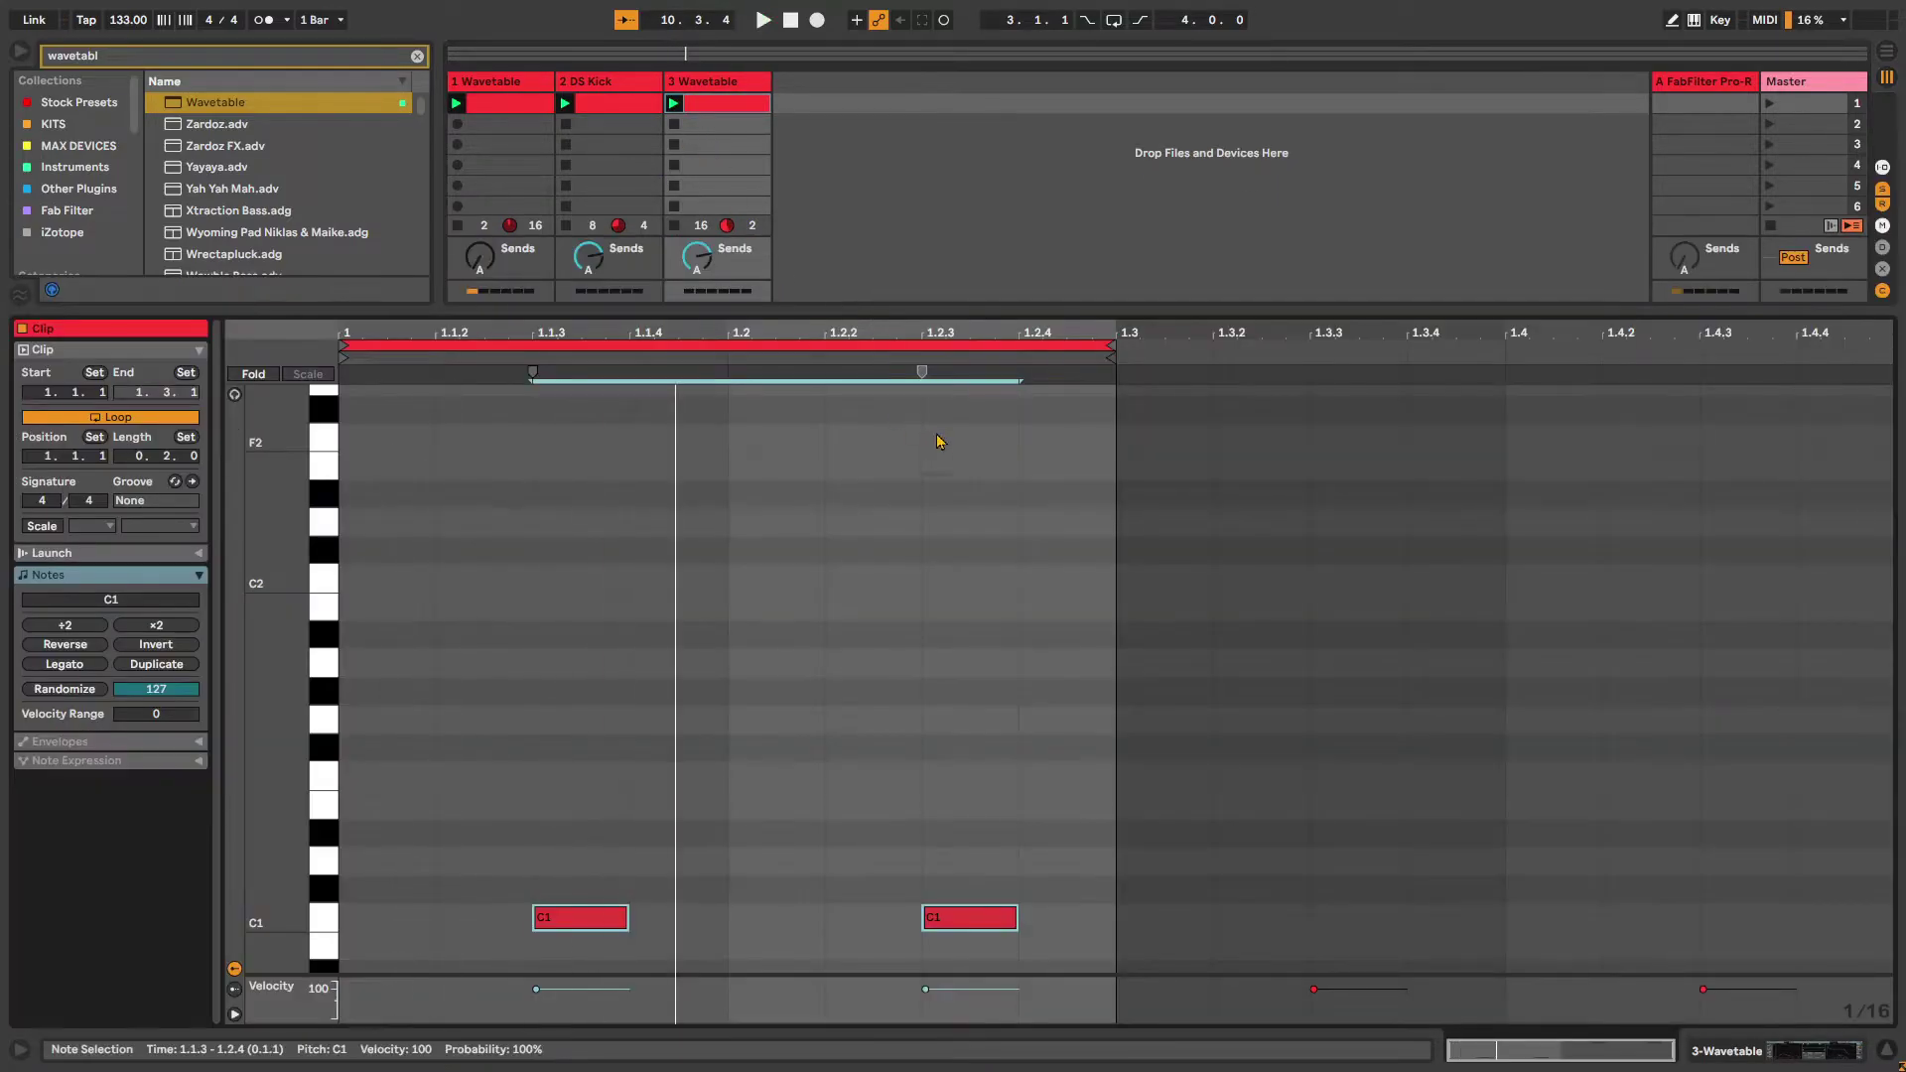
drag(1114, 346, 1891, 348)
key(space)
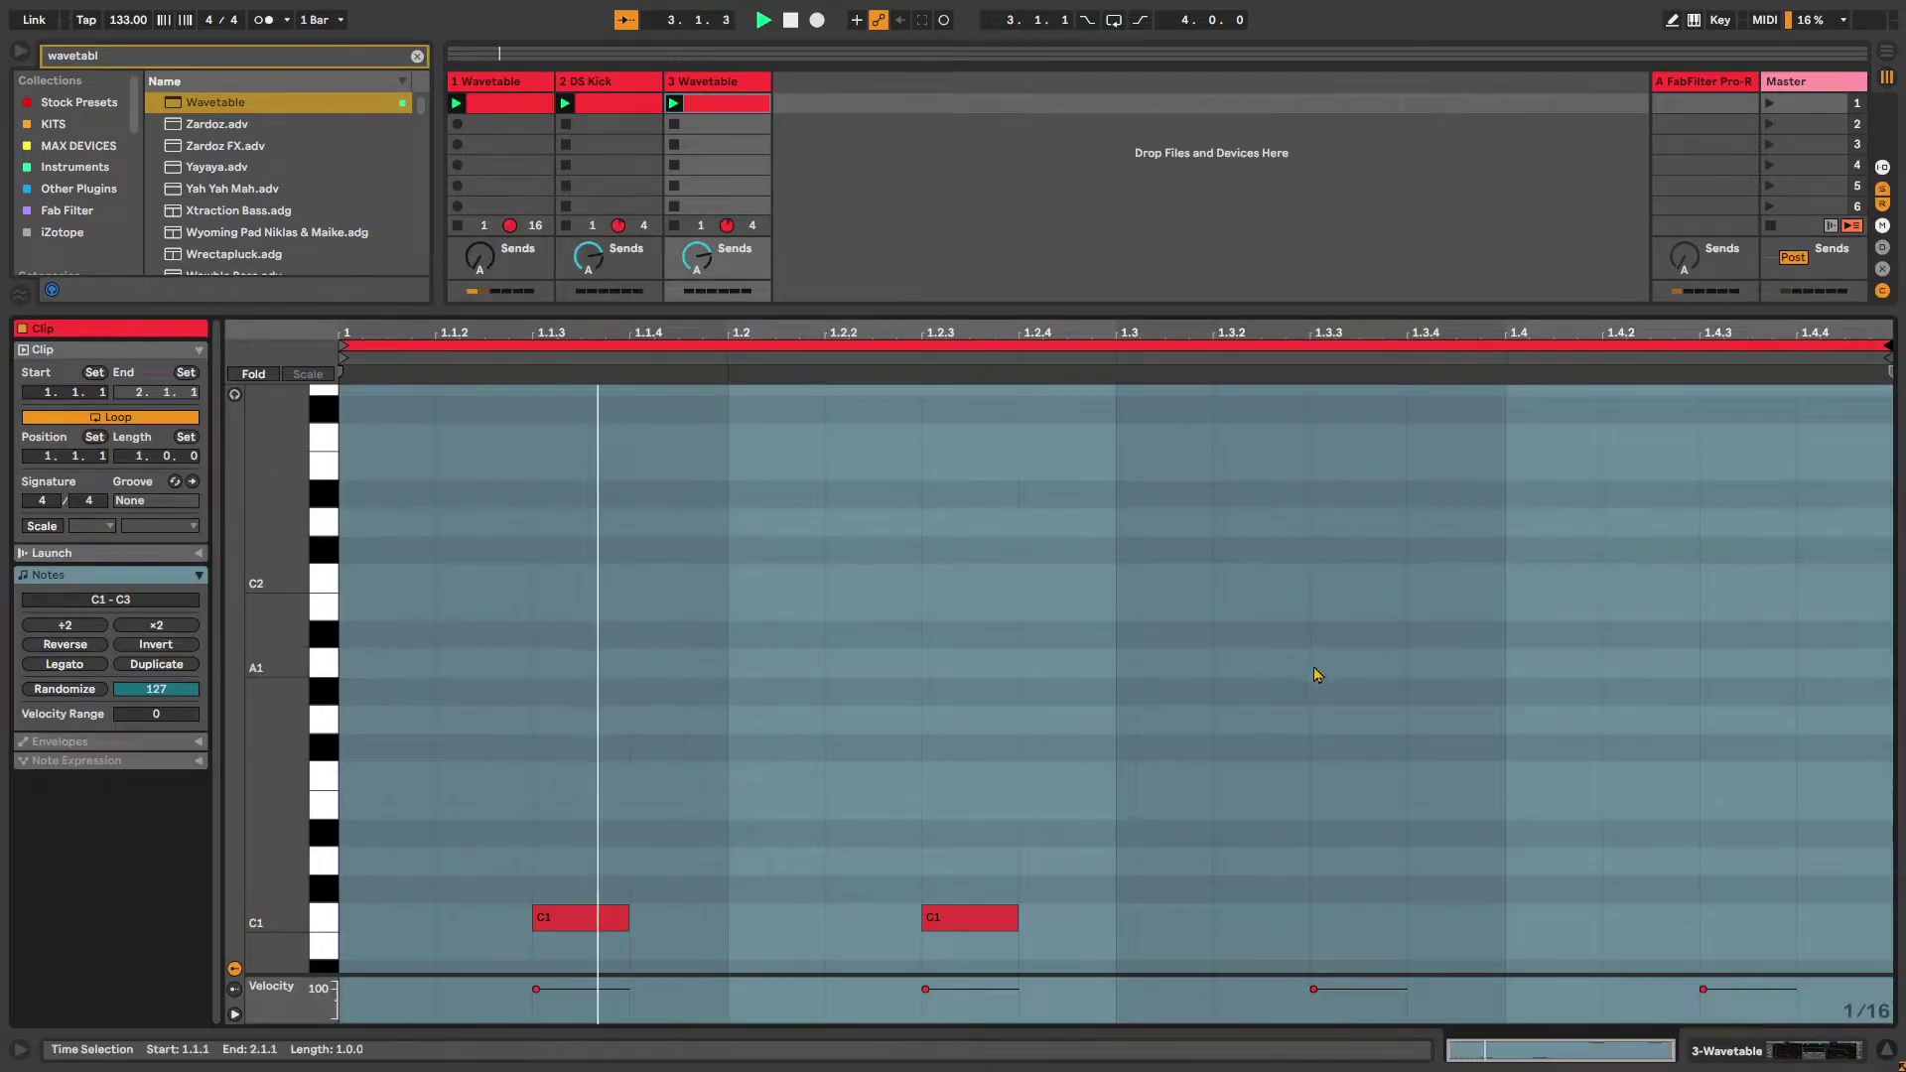
scroll(1325, 685, down, 3)
key(space)
drag(1018, 759, 1114, 760)
key(space)
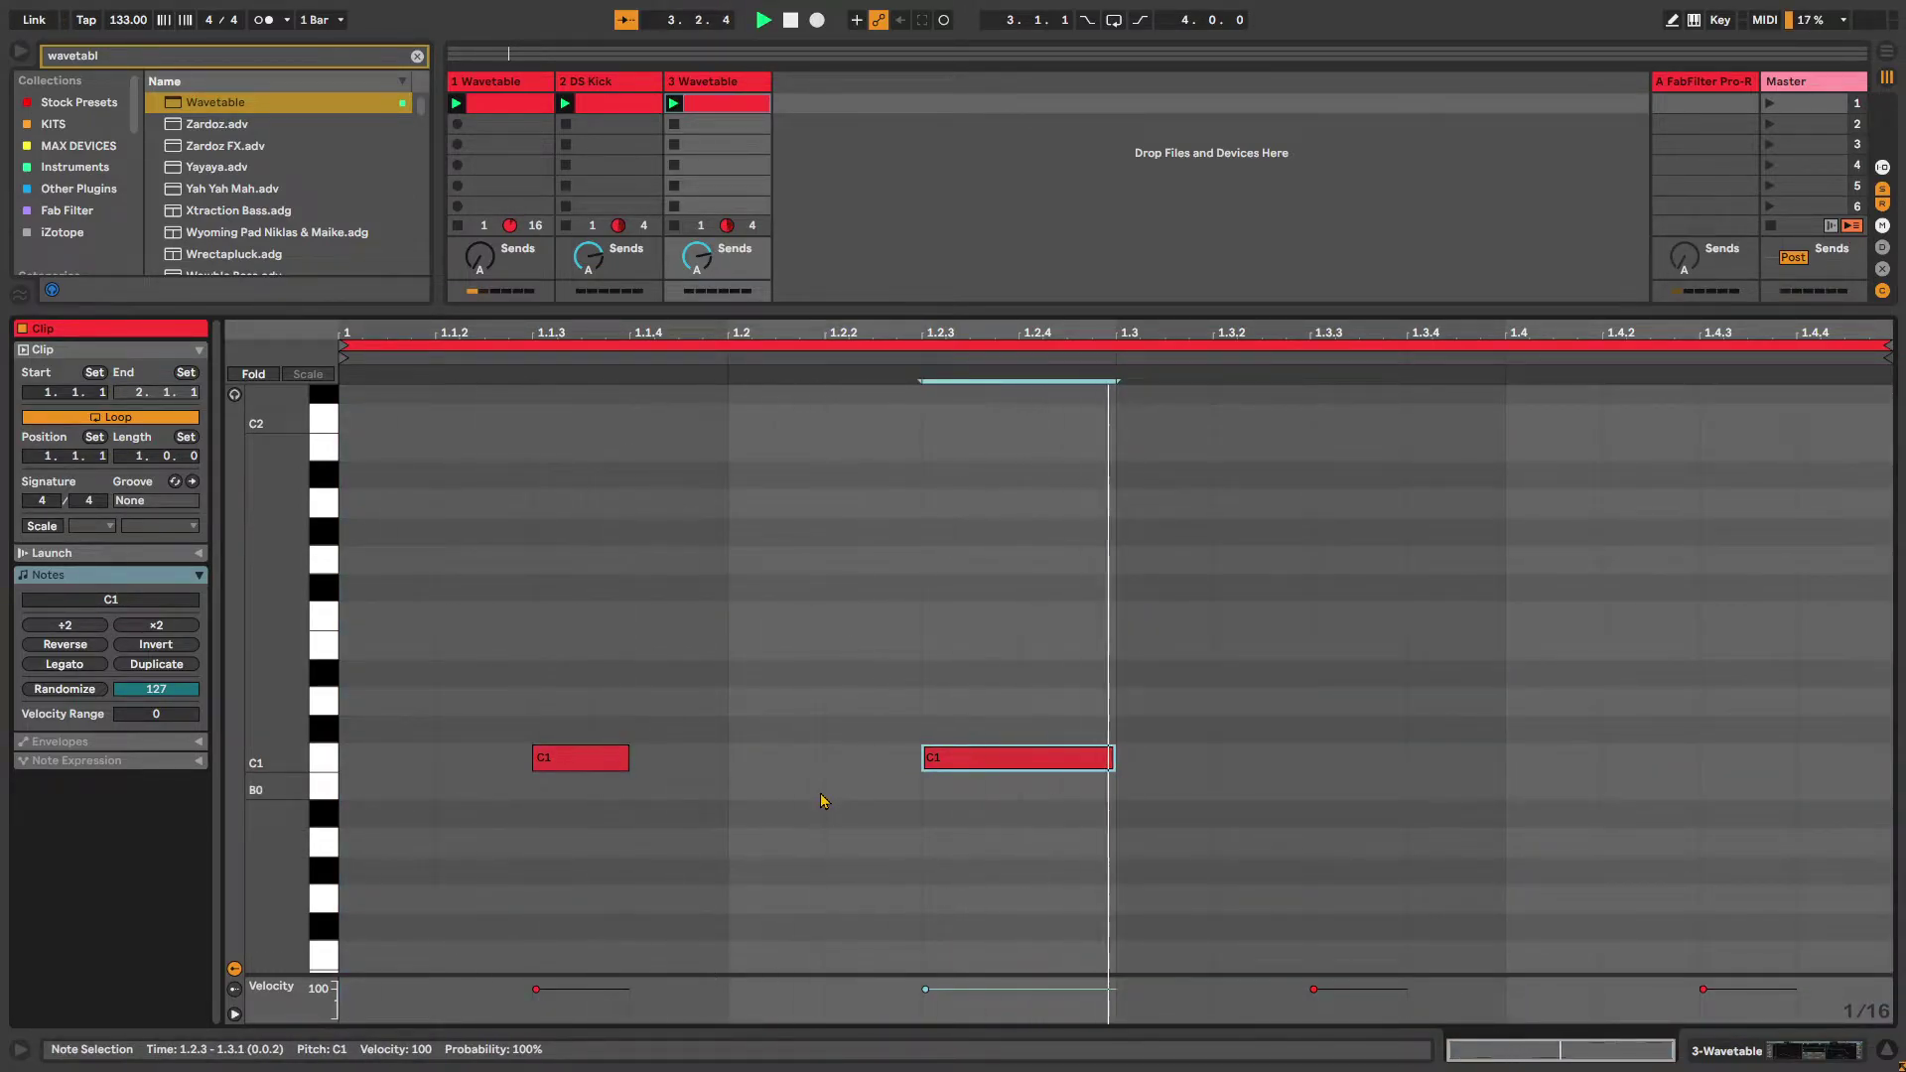
Delete the leftover notes in the second half of the bar and the C1 note at 1.2.3
scroll(1332, 626, down, 3)
scroll(1353, 636, up, 5)
scroll(1335, 655, down, 1)
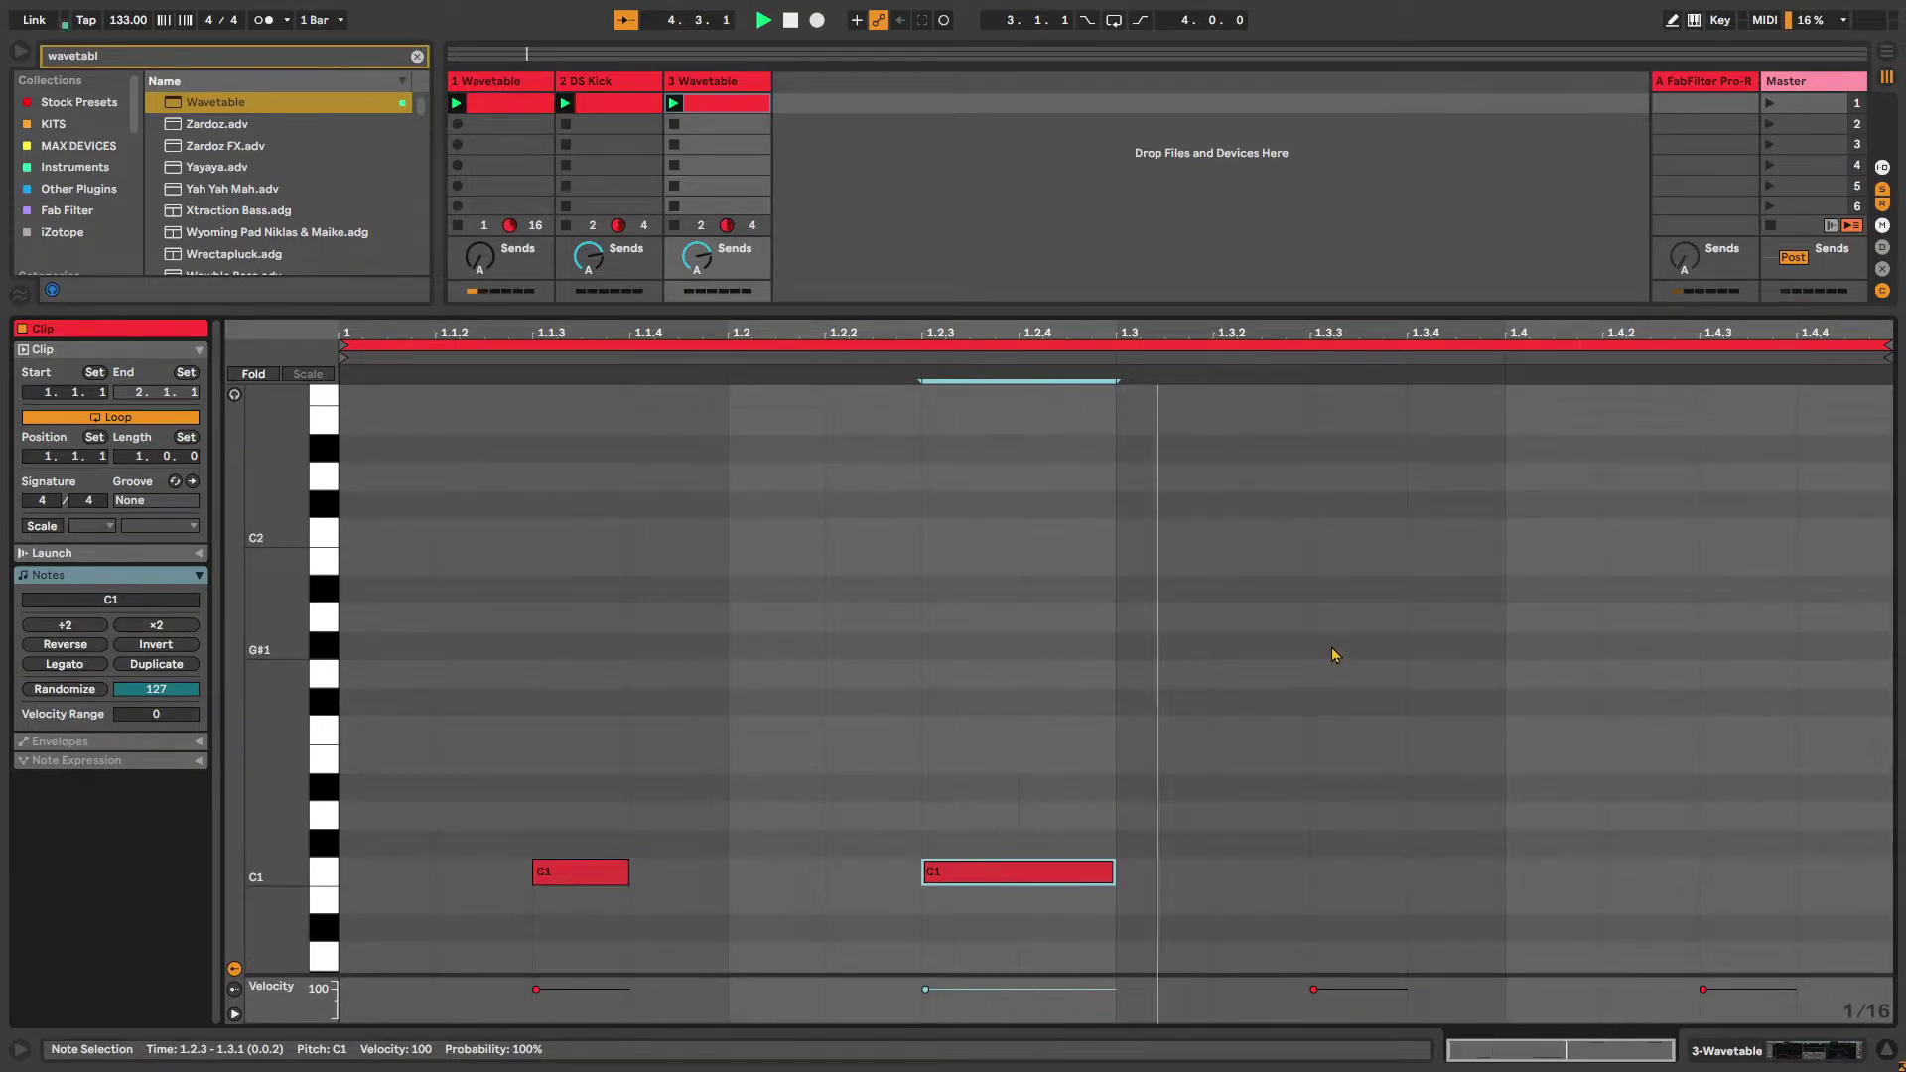
drag(279, 660, 238, 660)
drag(1158, 469, 1873, 387)
key(Delete)
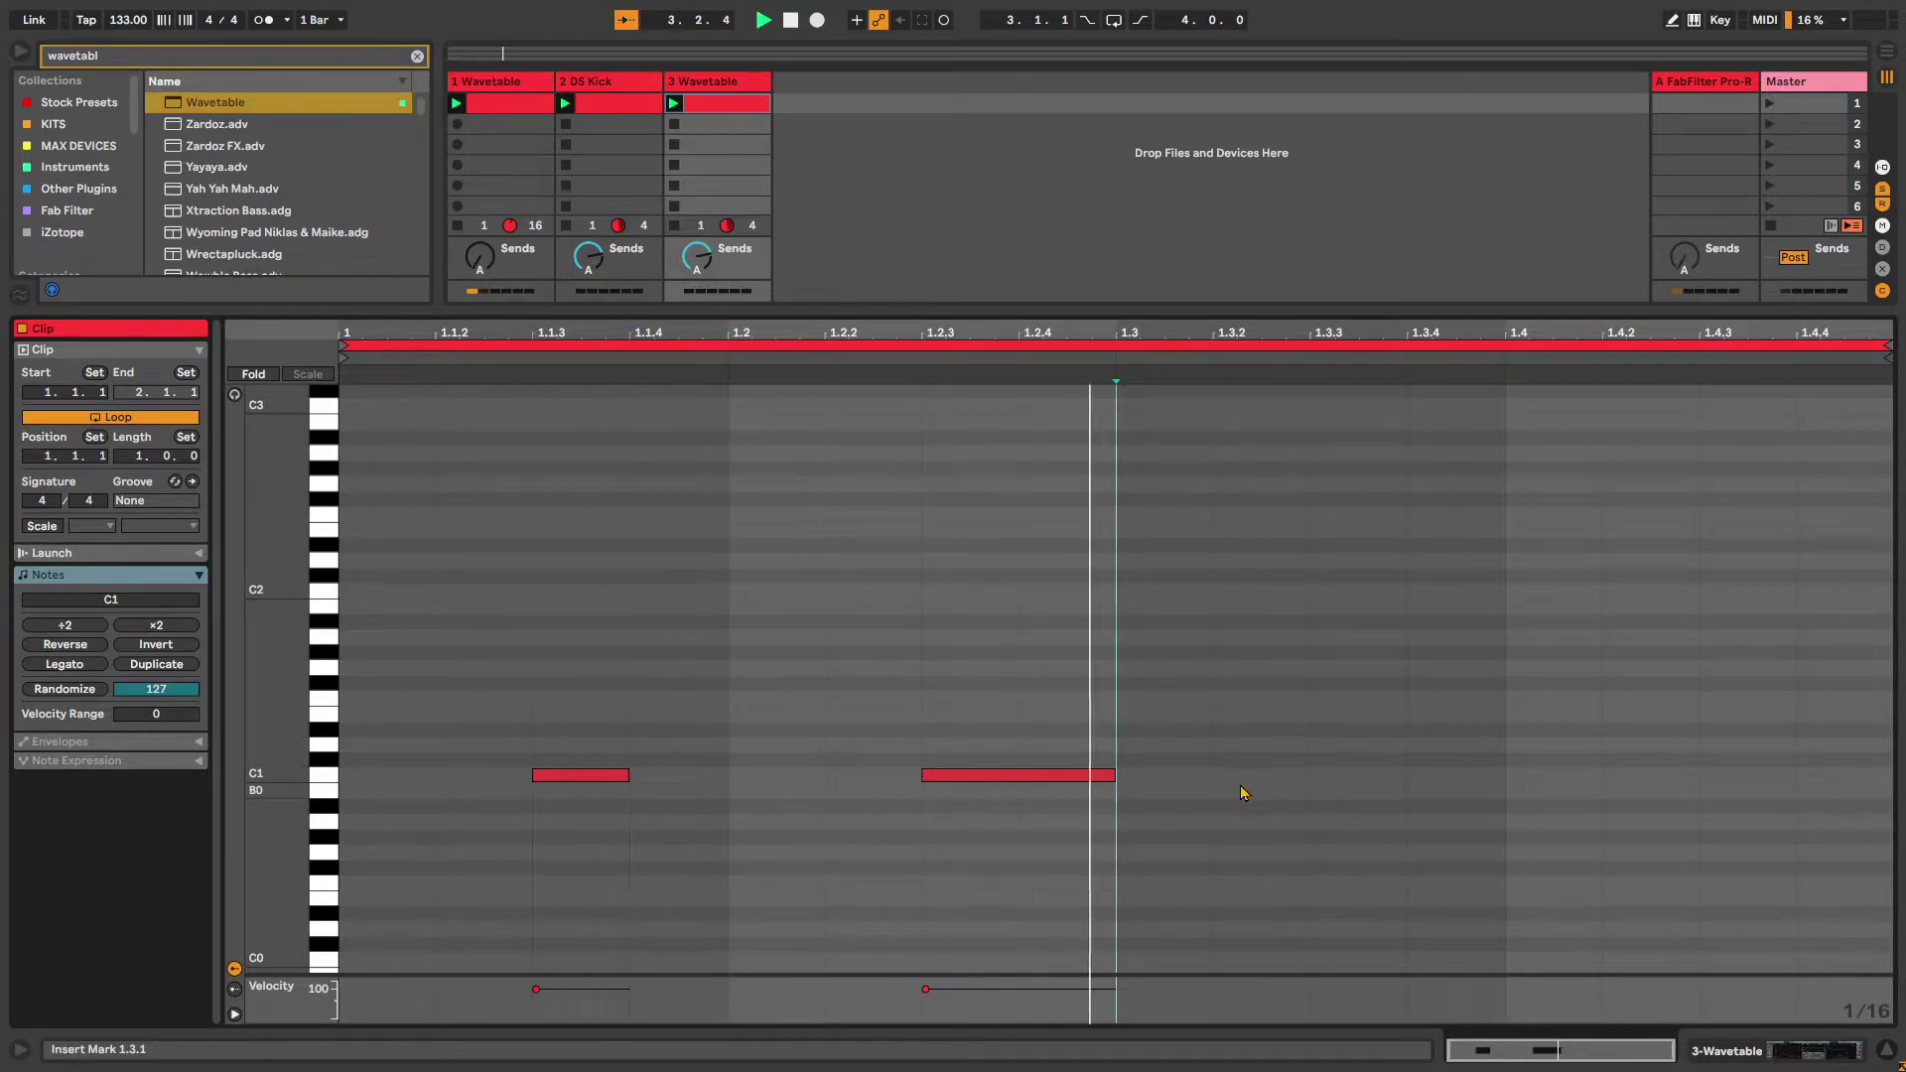
click(986, 778)
key(Delete)
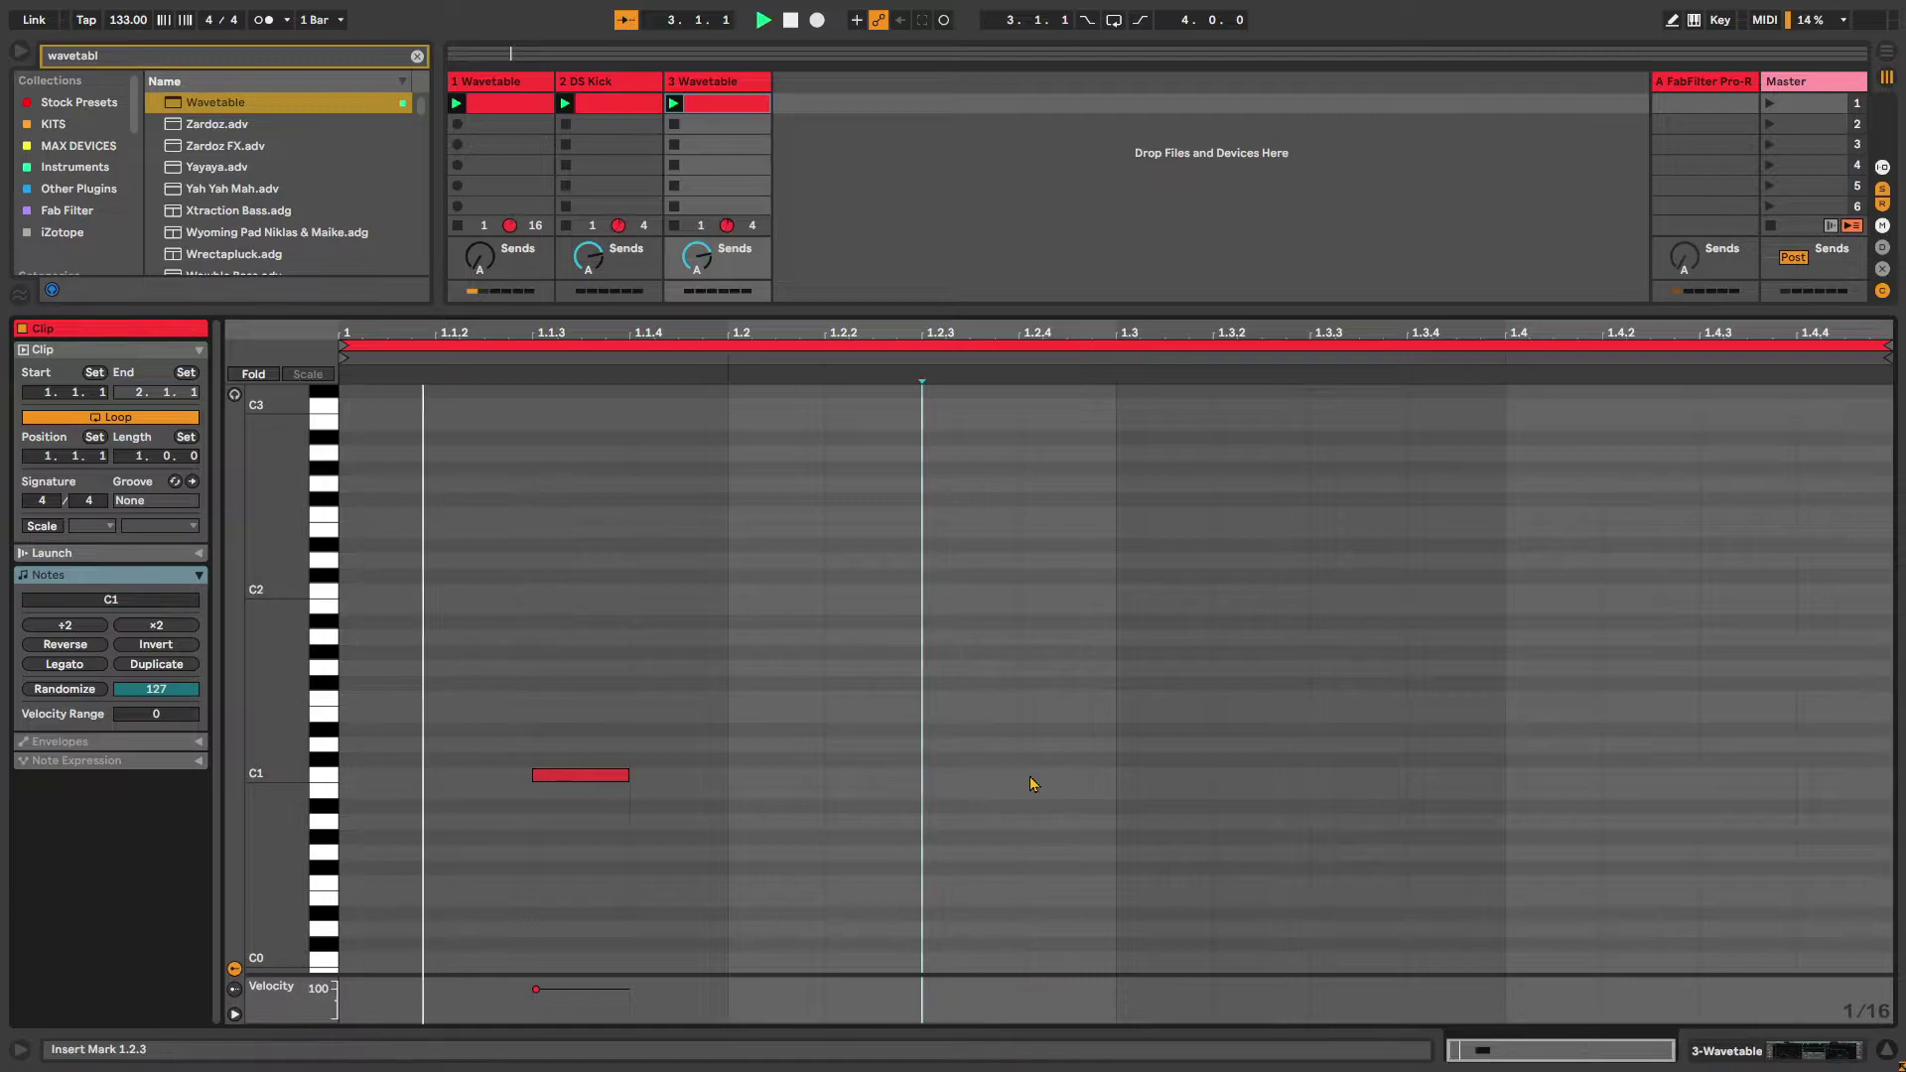
Draw C1 notes two sixteenths long at 1.2.1 and 1.4.3 in track 3's clip and play it
double_click(860, 779)
drag(862, 785, 921, 772)
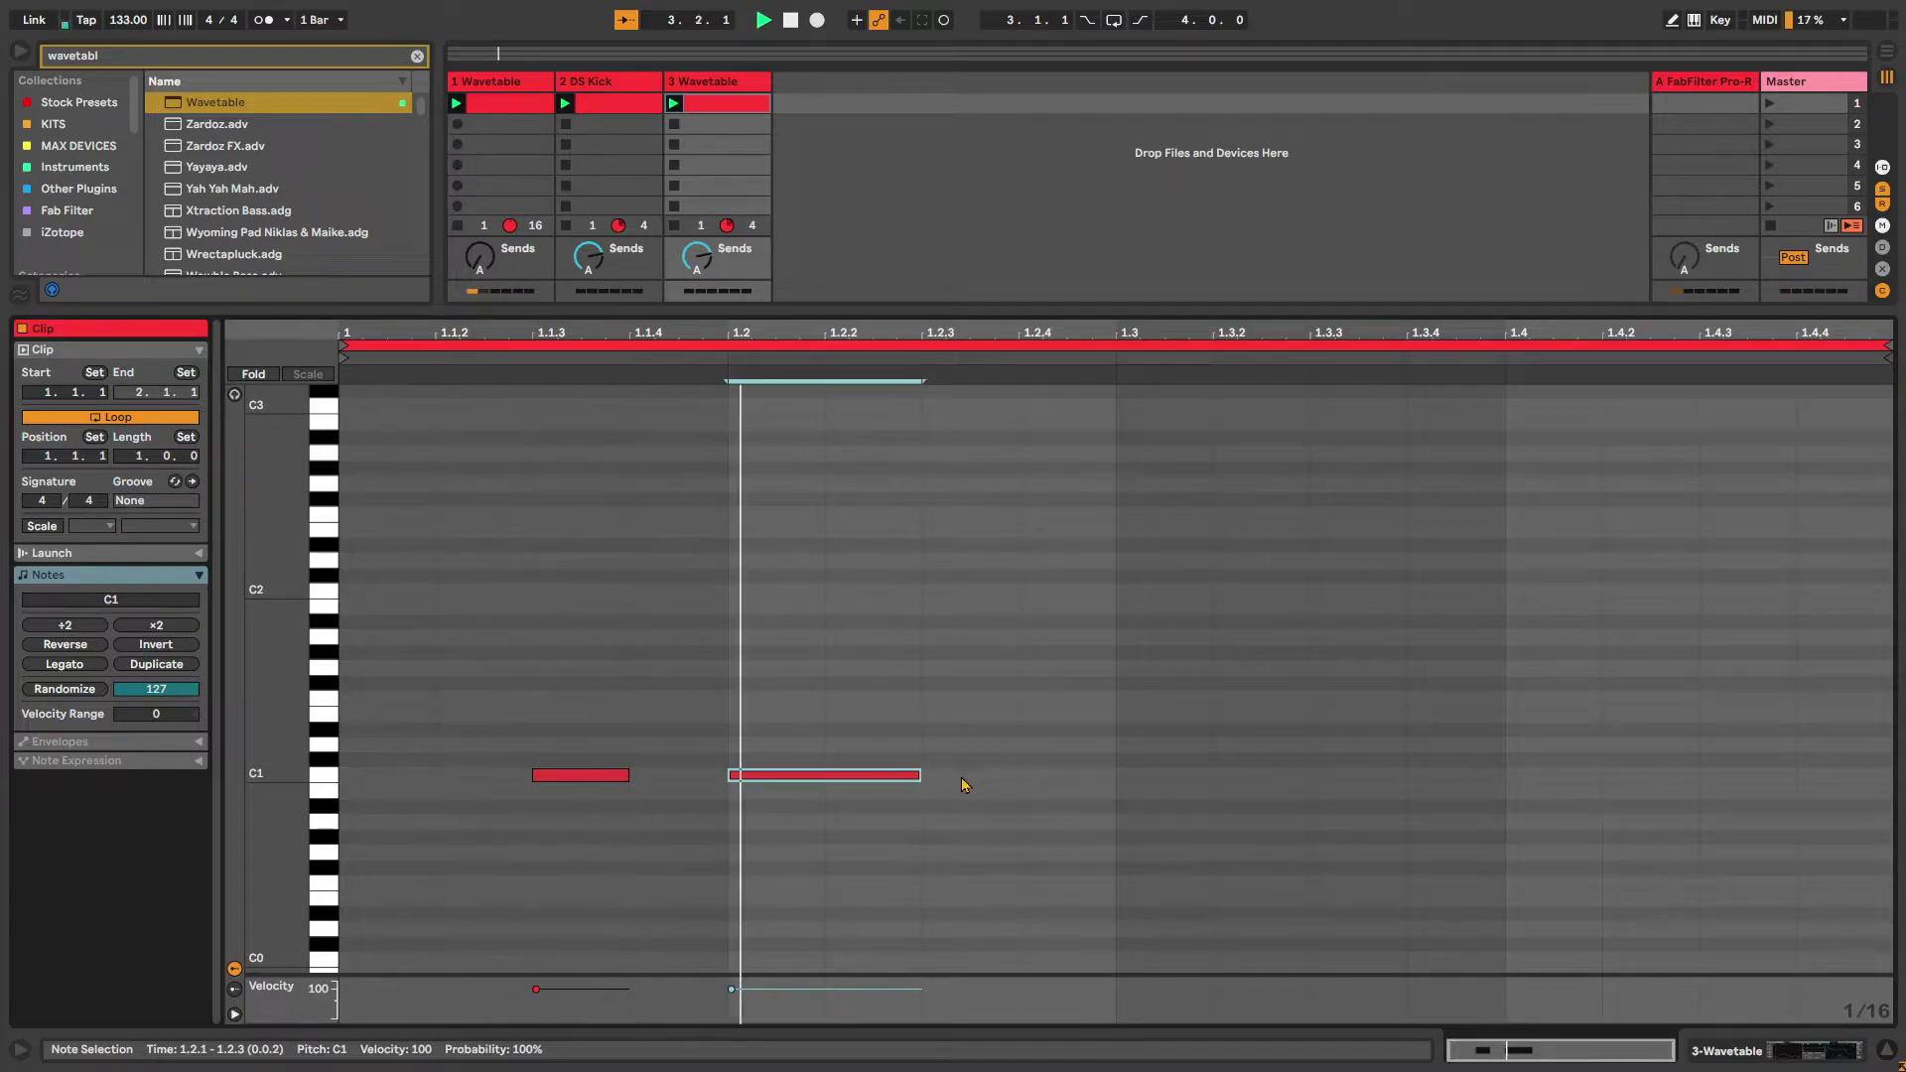
key(space)
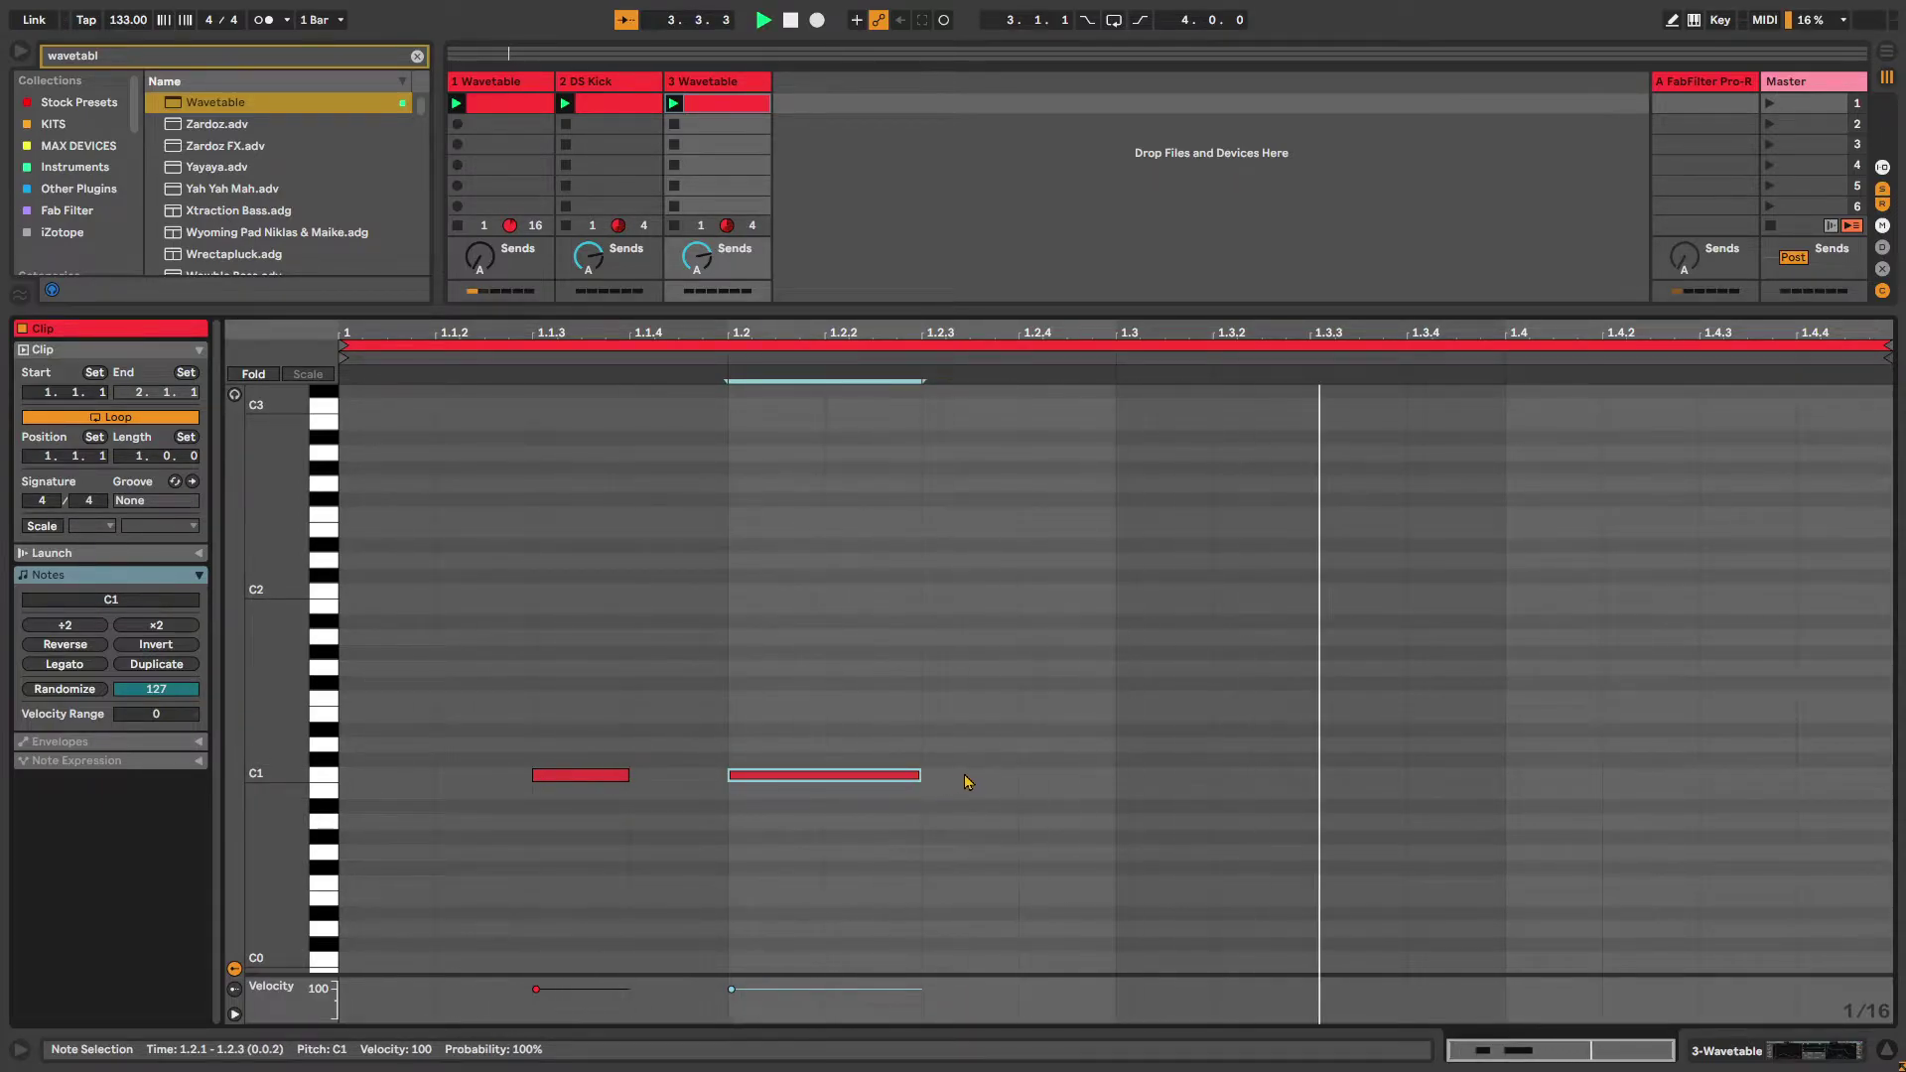
double_click(1749, 776)
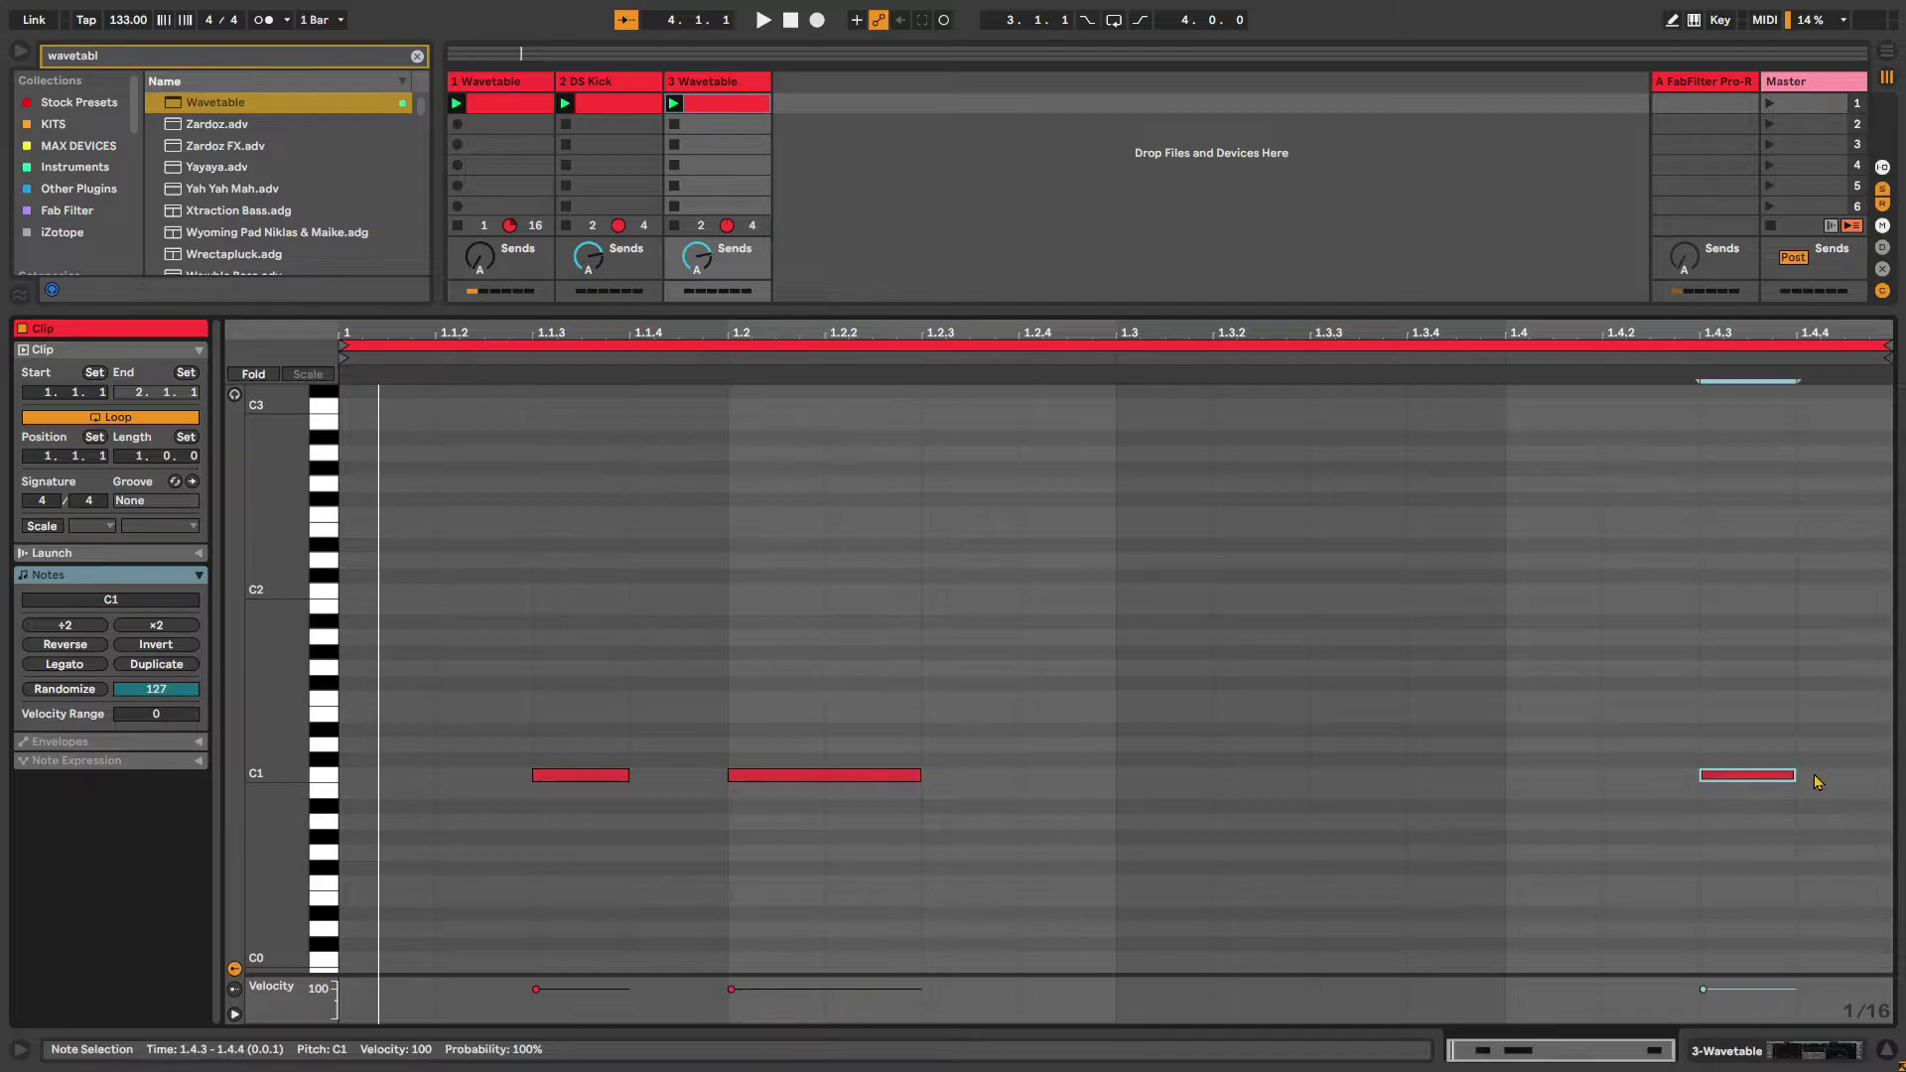
drag(1795, 769, 1890, 773)
click(1664, 694)
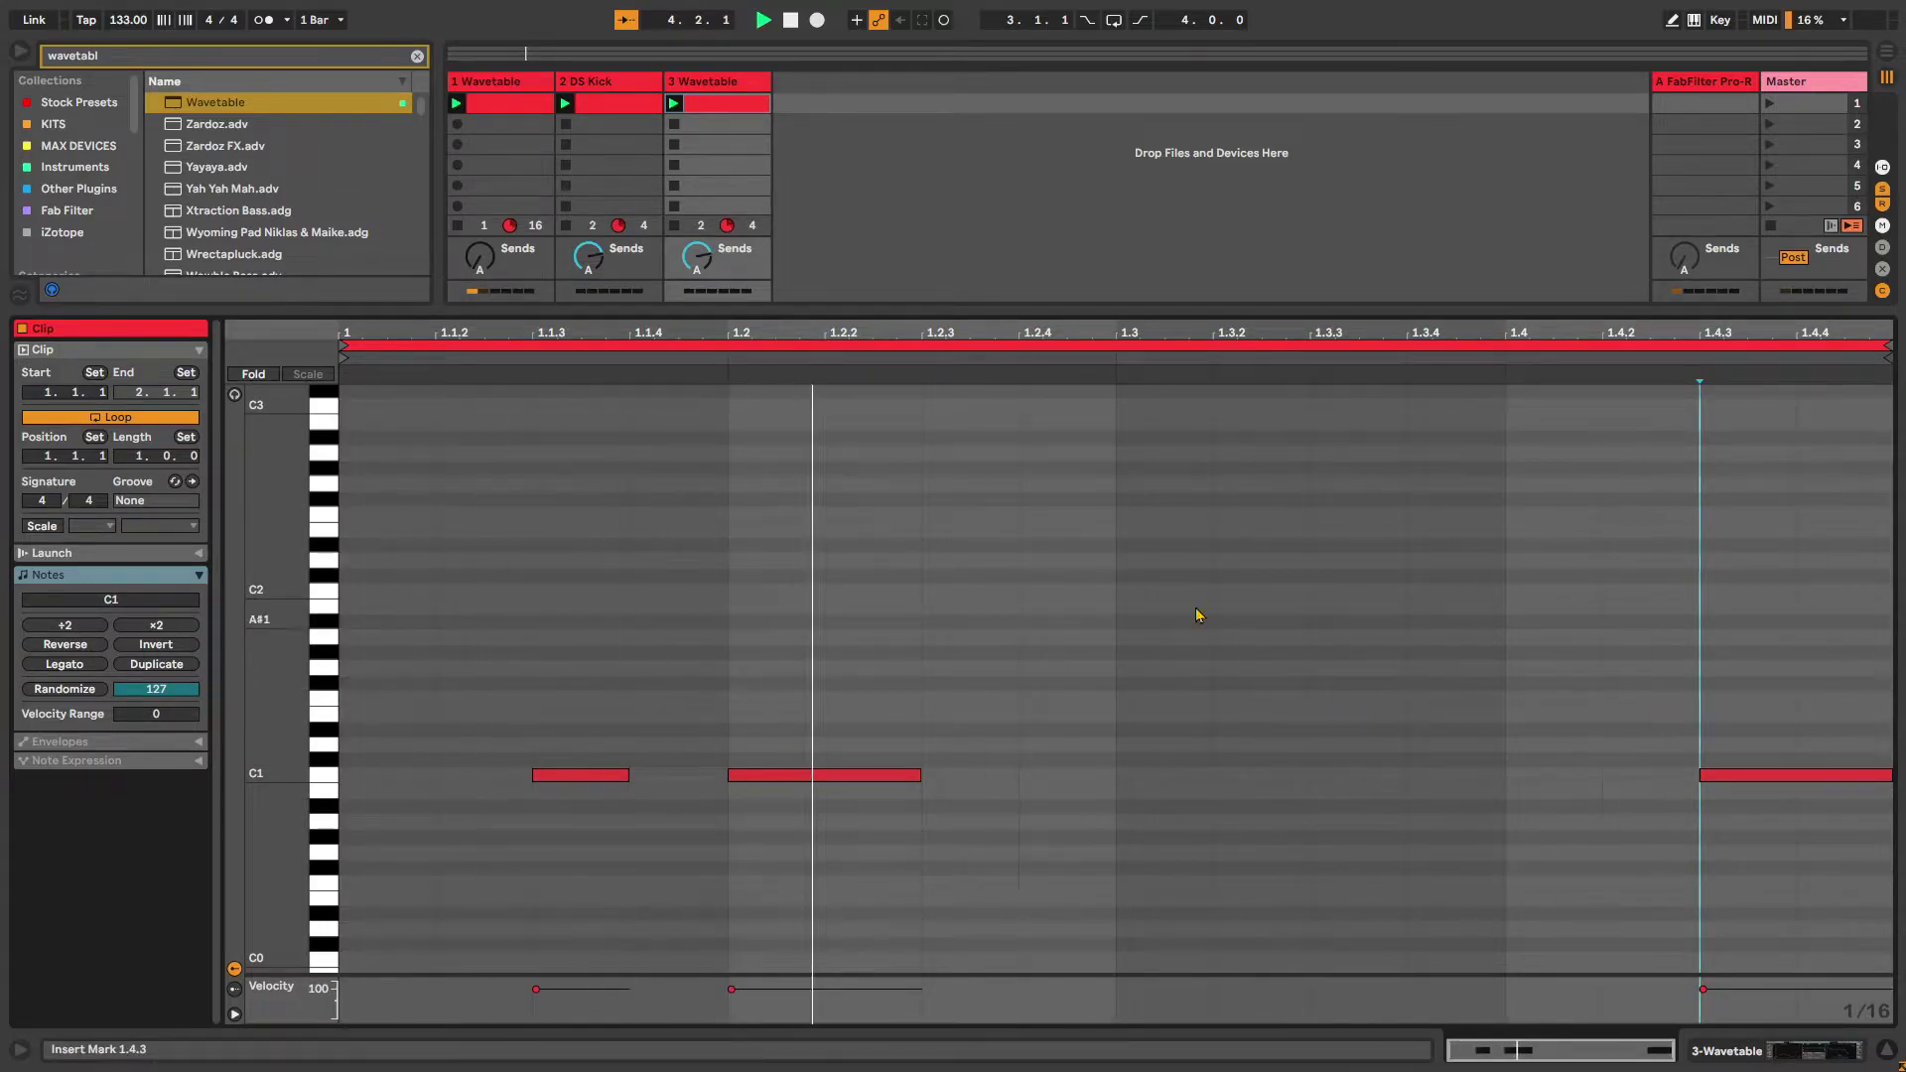
Show track 3's Wavetable and set its Amp envelope to 870 ms decay and -inf dB sustain
click(736, 86)
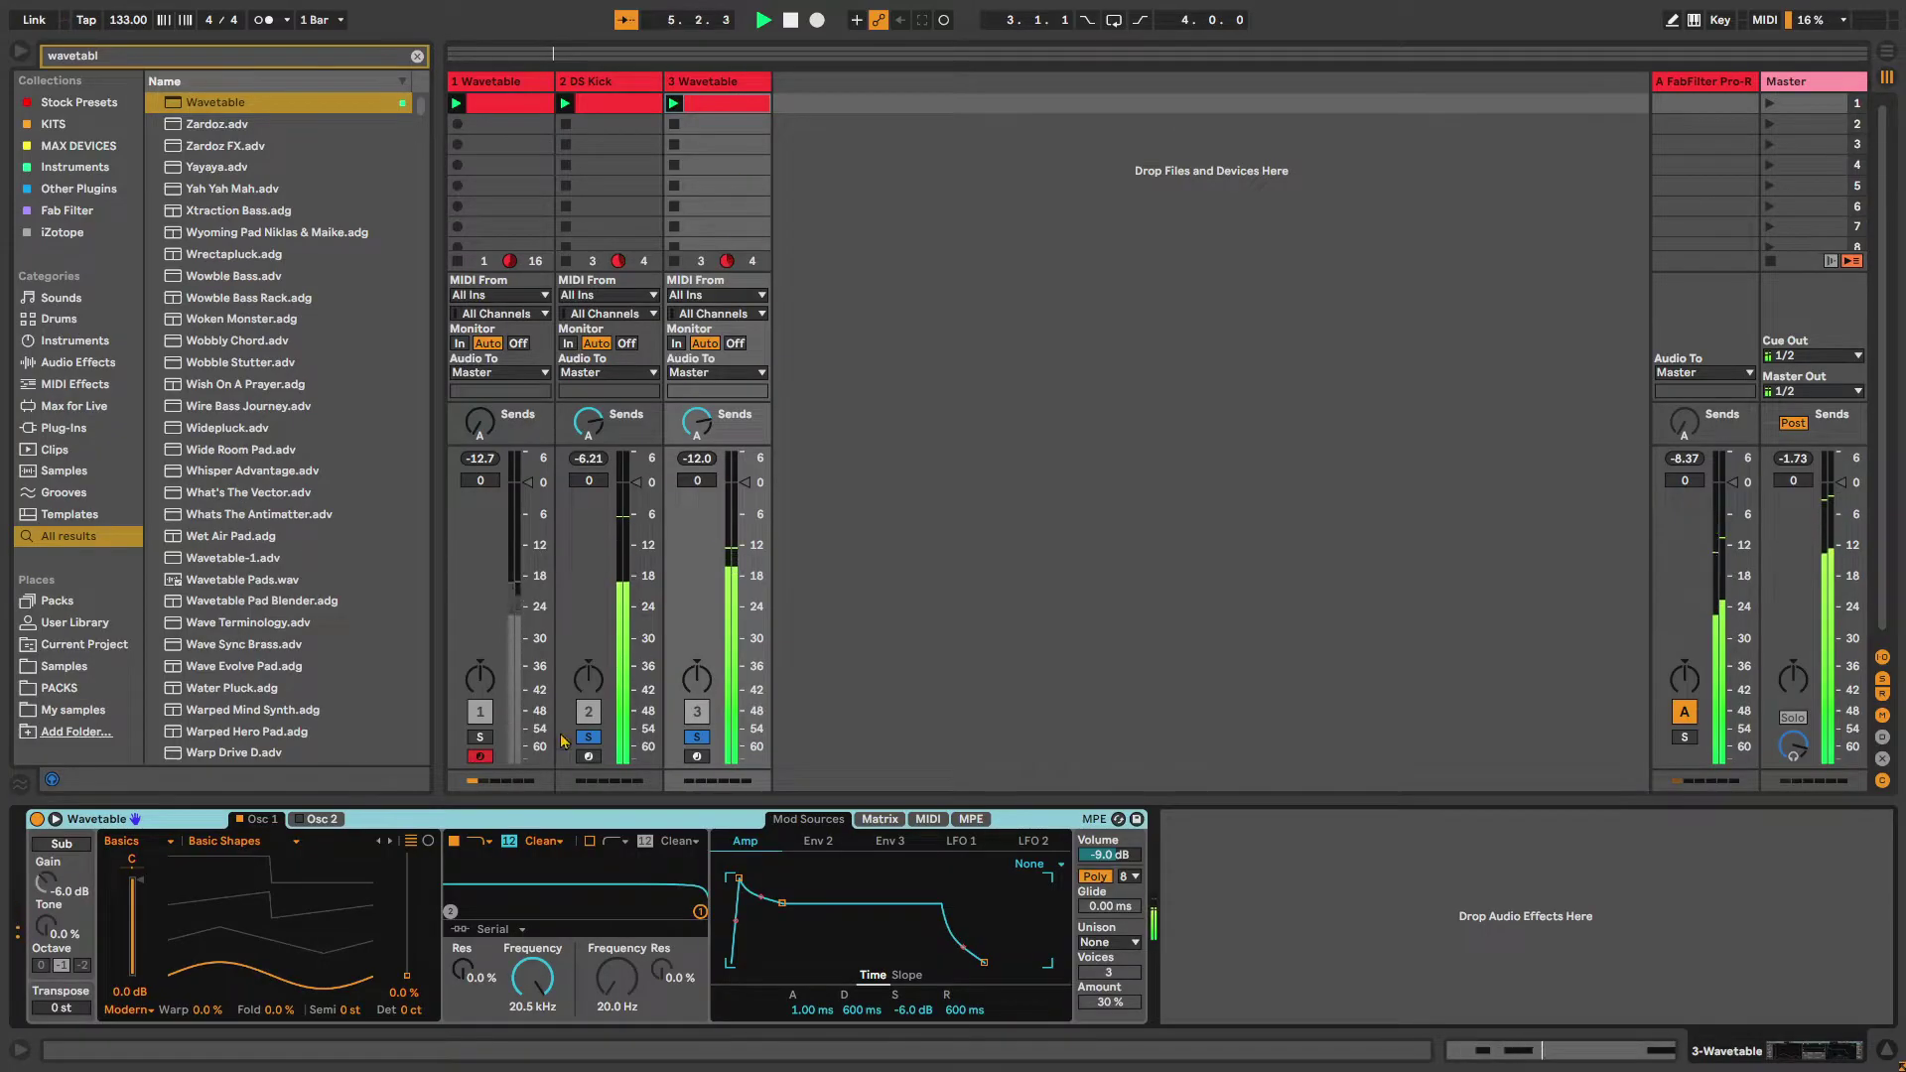
drag(783, 904, 814, 962)
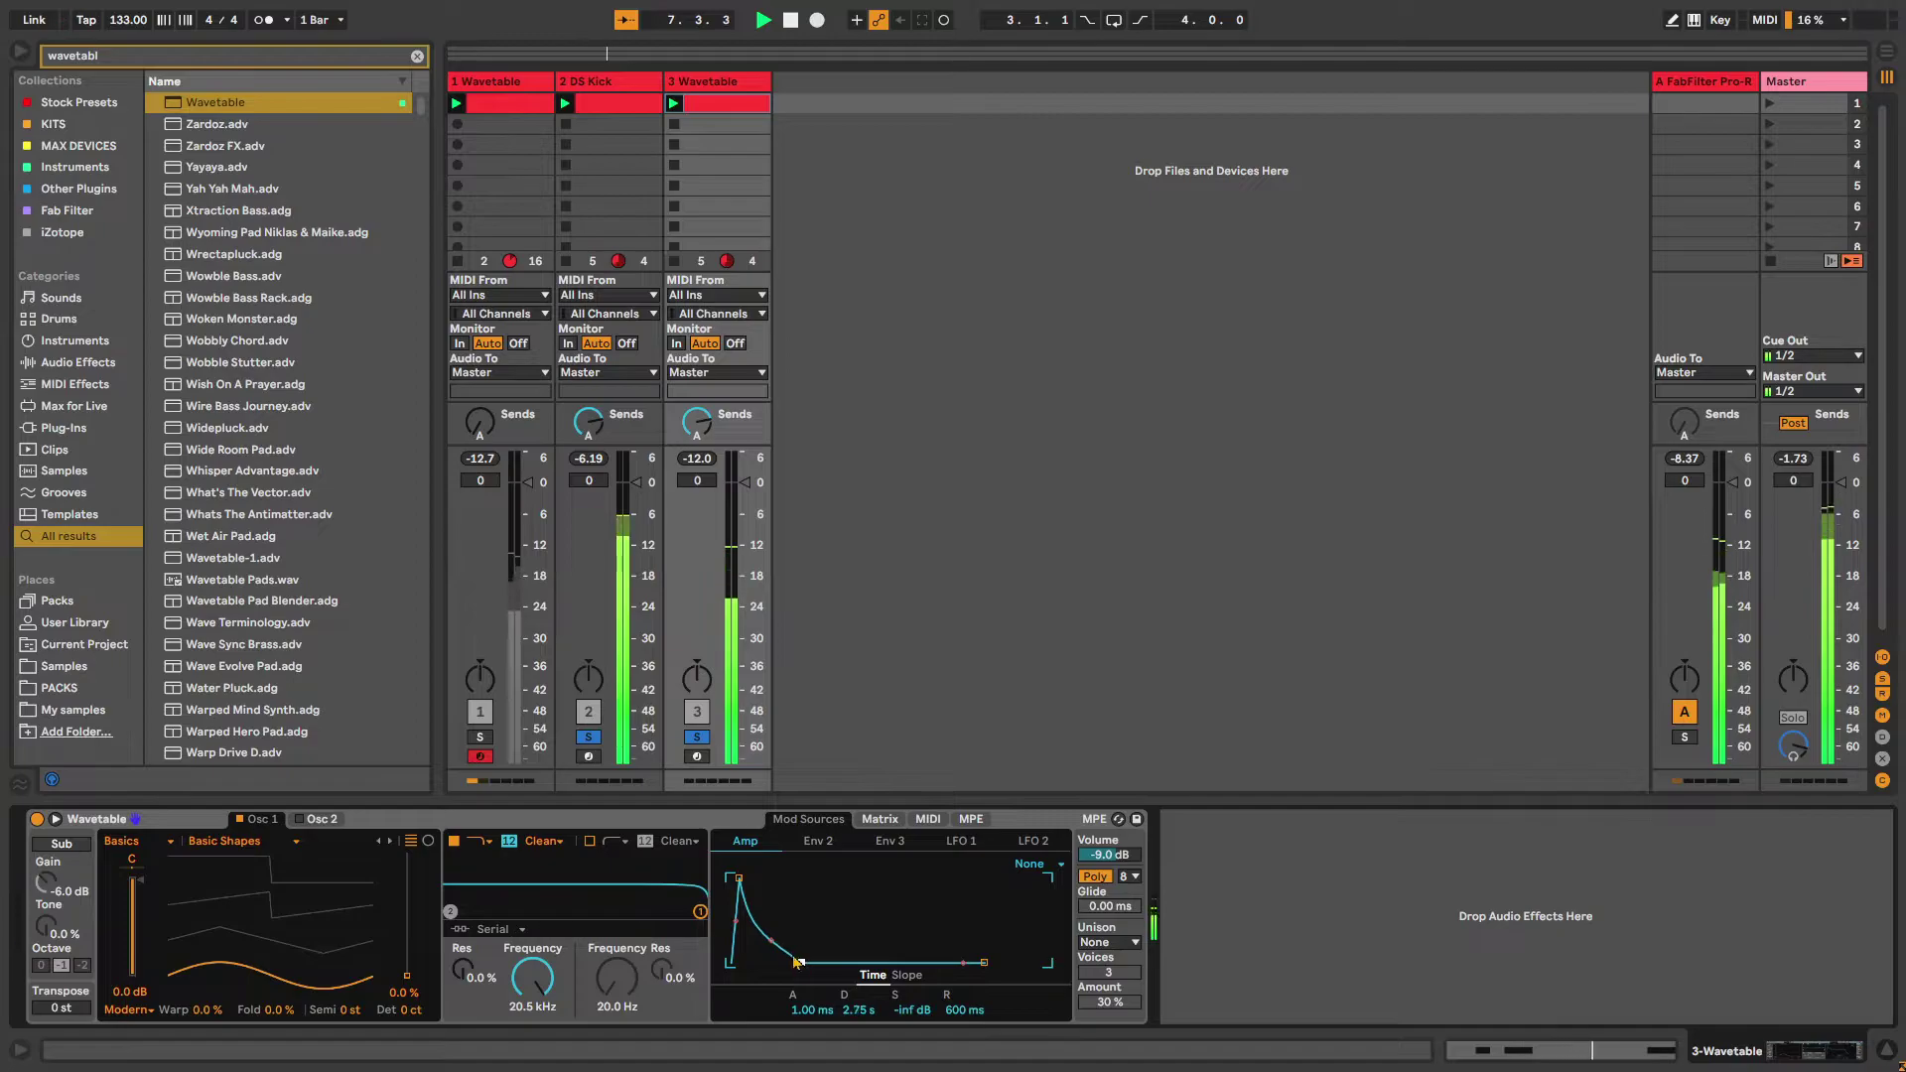
drag(793, 962, 787, 962)
Switch track 3's Wavetable to Mono, turn the track's send A fully down and set the Amp attack to 10.7 ms
click(1094, 878)
drag(1110, 905, 1110, 874)
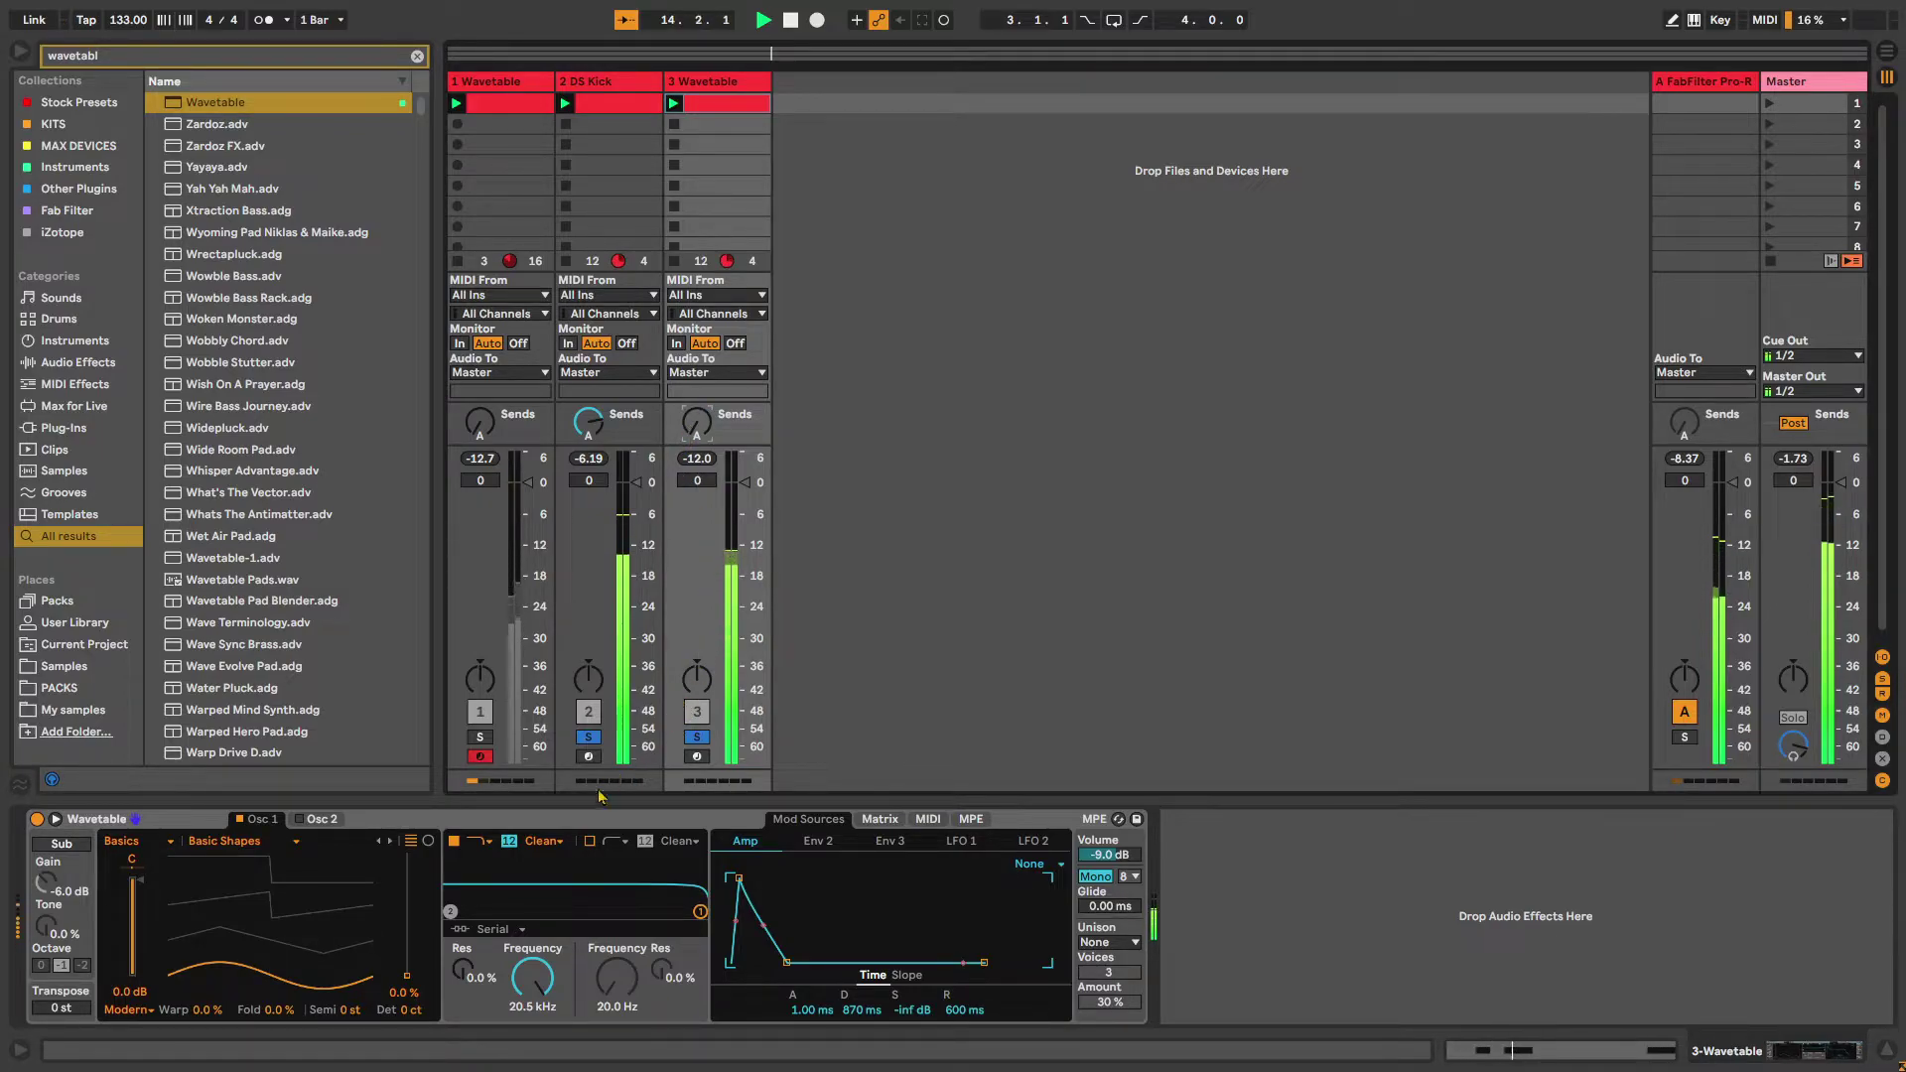
drag(739, 879, 746, 878)
key(space)
Set Oscillator 1's wavetable position to 100 % and filter 1 to 123 Hz with 33 % resonance
drag(407, 976, 407, 854)
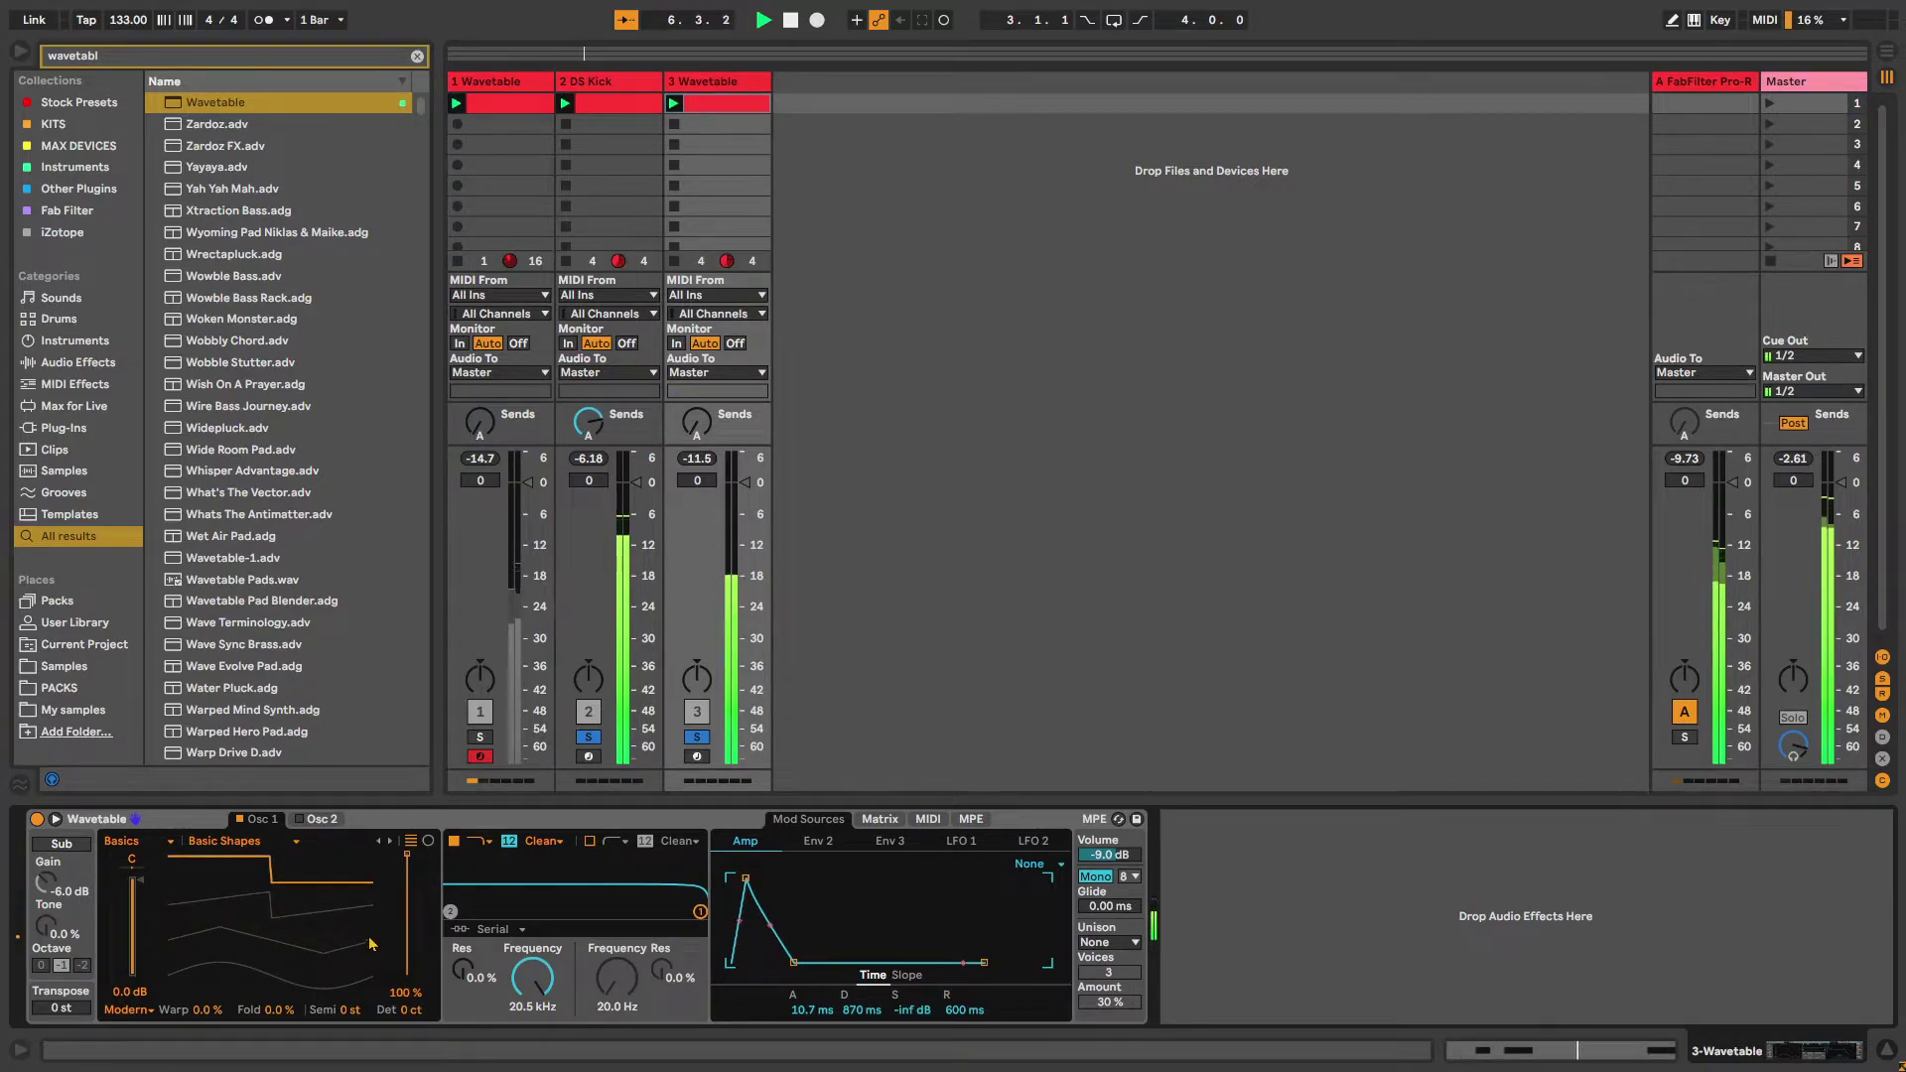
drag(526, 977, 526, 1033)
mouse_move(463, 971)
mouse_down()
mouse_move(463, 940)
mouse_move(521, 999)
mouse_move(466, 939)
mouse_up()
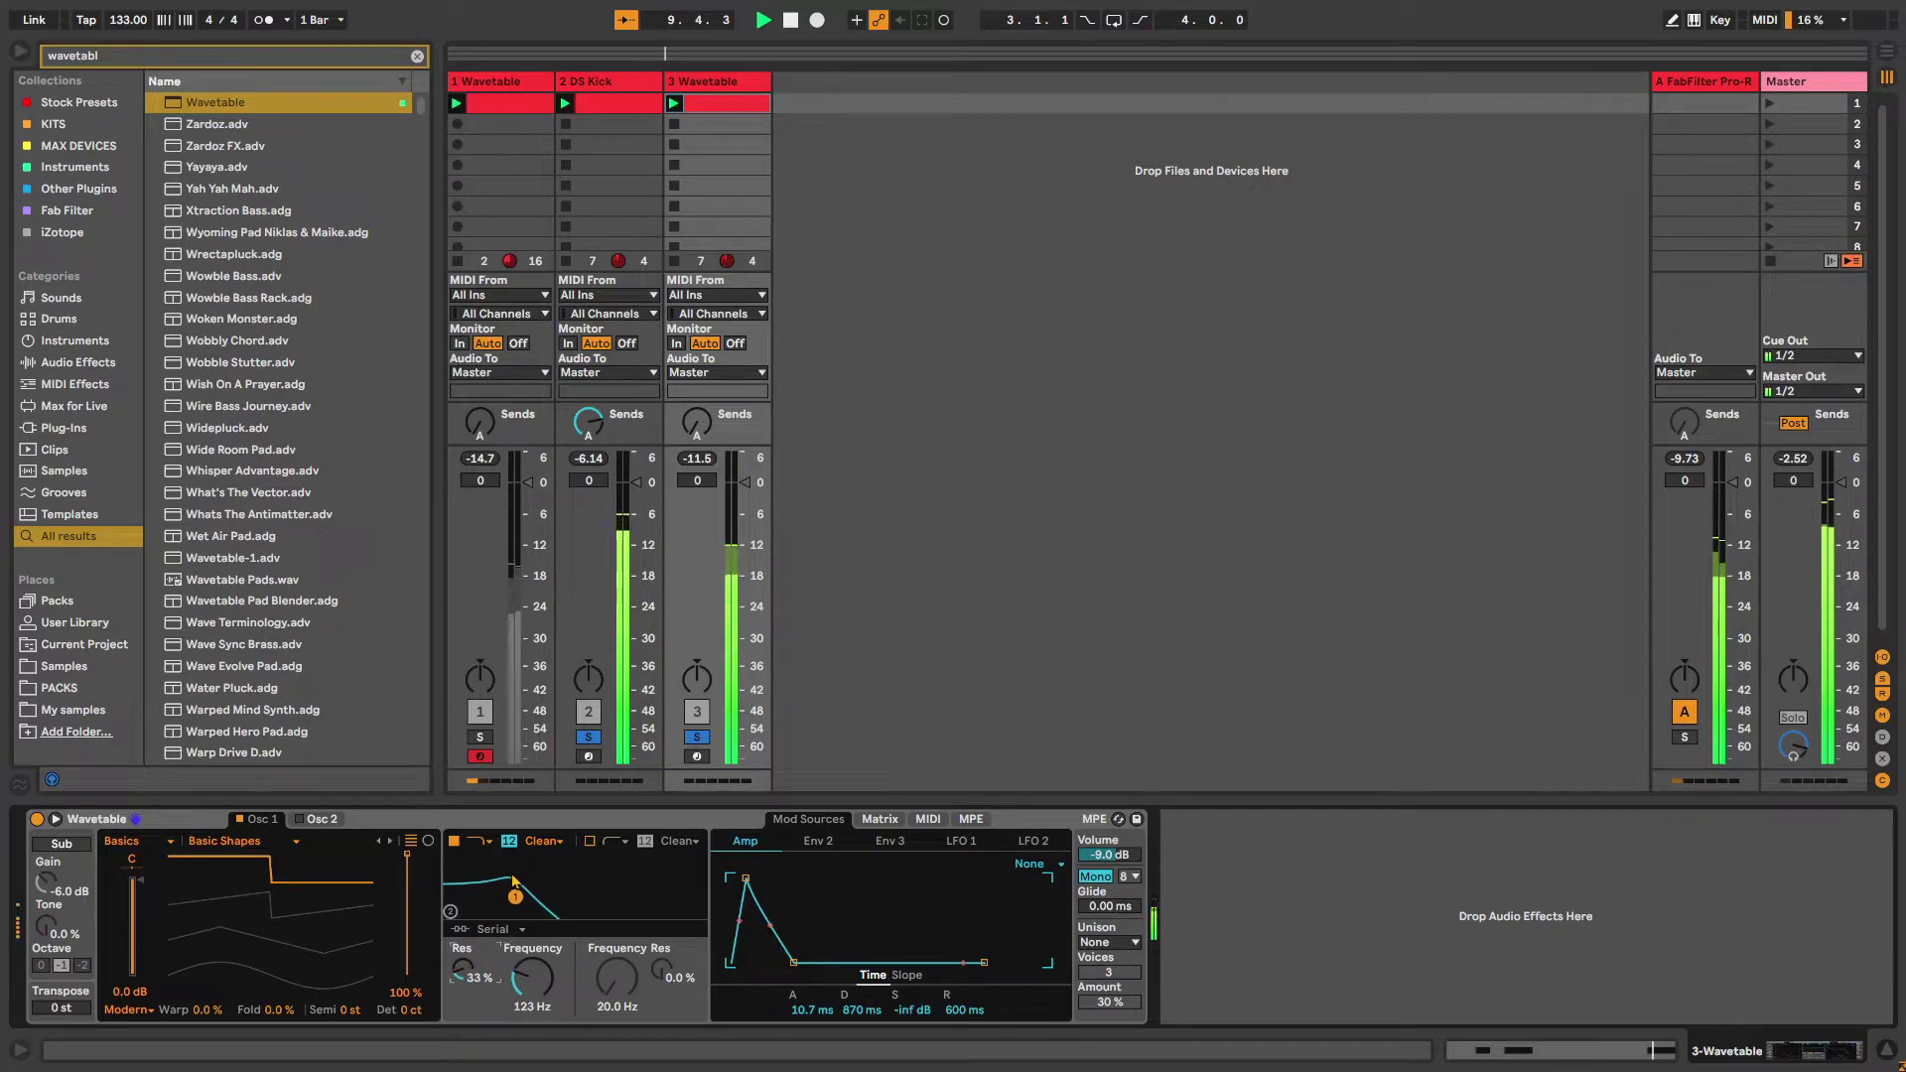
Change filter 1 to the MS2 circuit with a 24 dB slope, 8.62 dB drive and a 191 Hz cutoff during playback
click(543, 842)
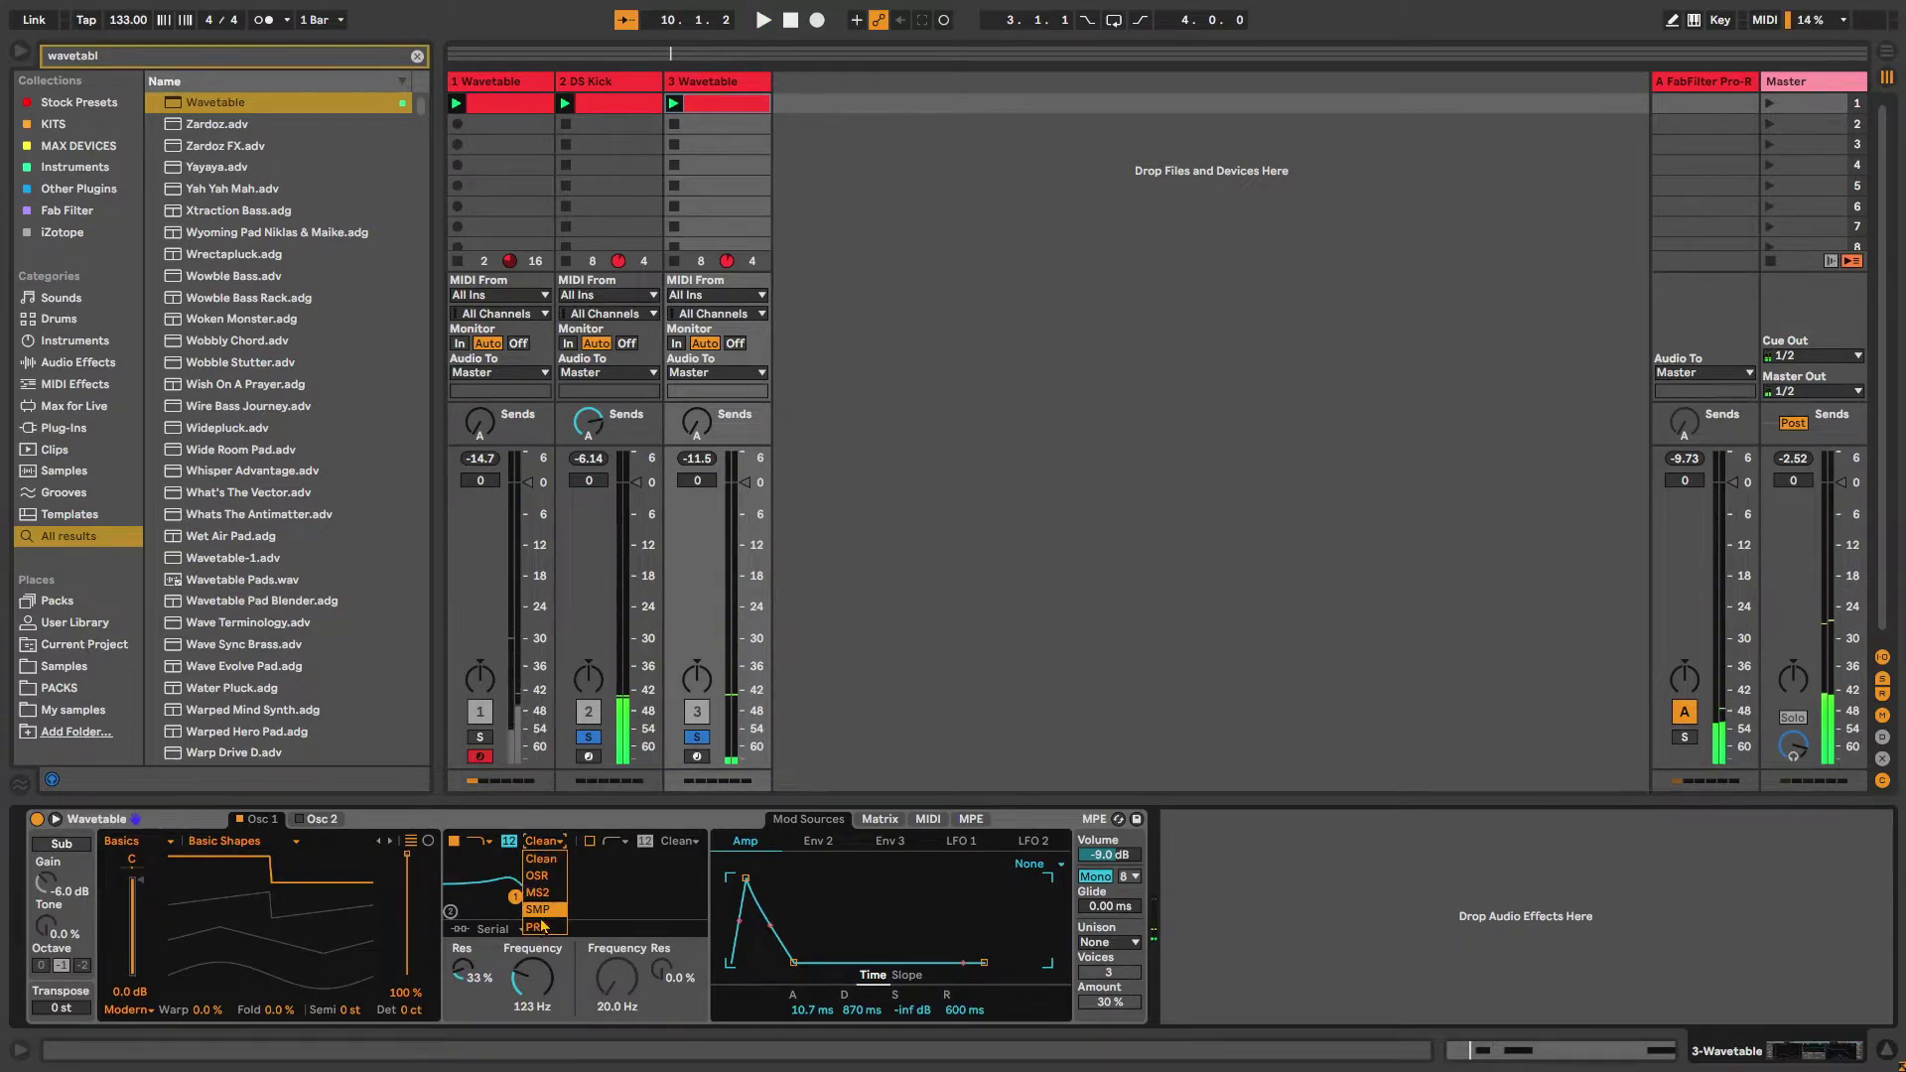
click(545, 895)
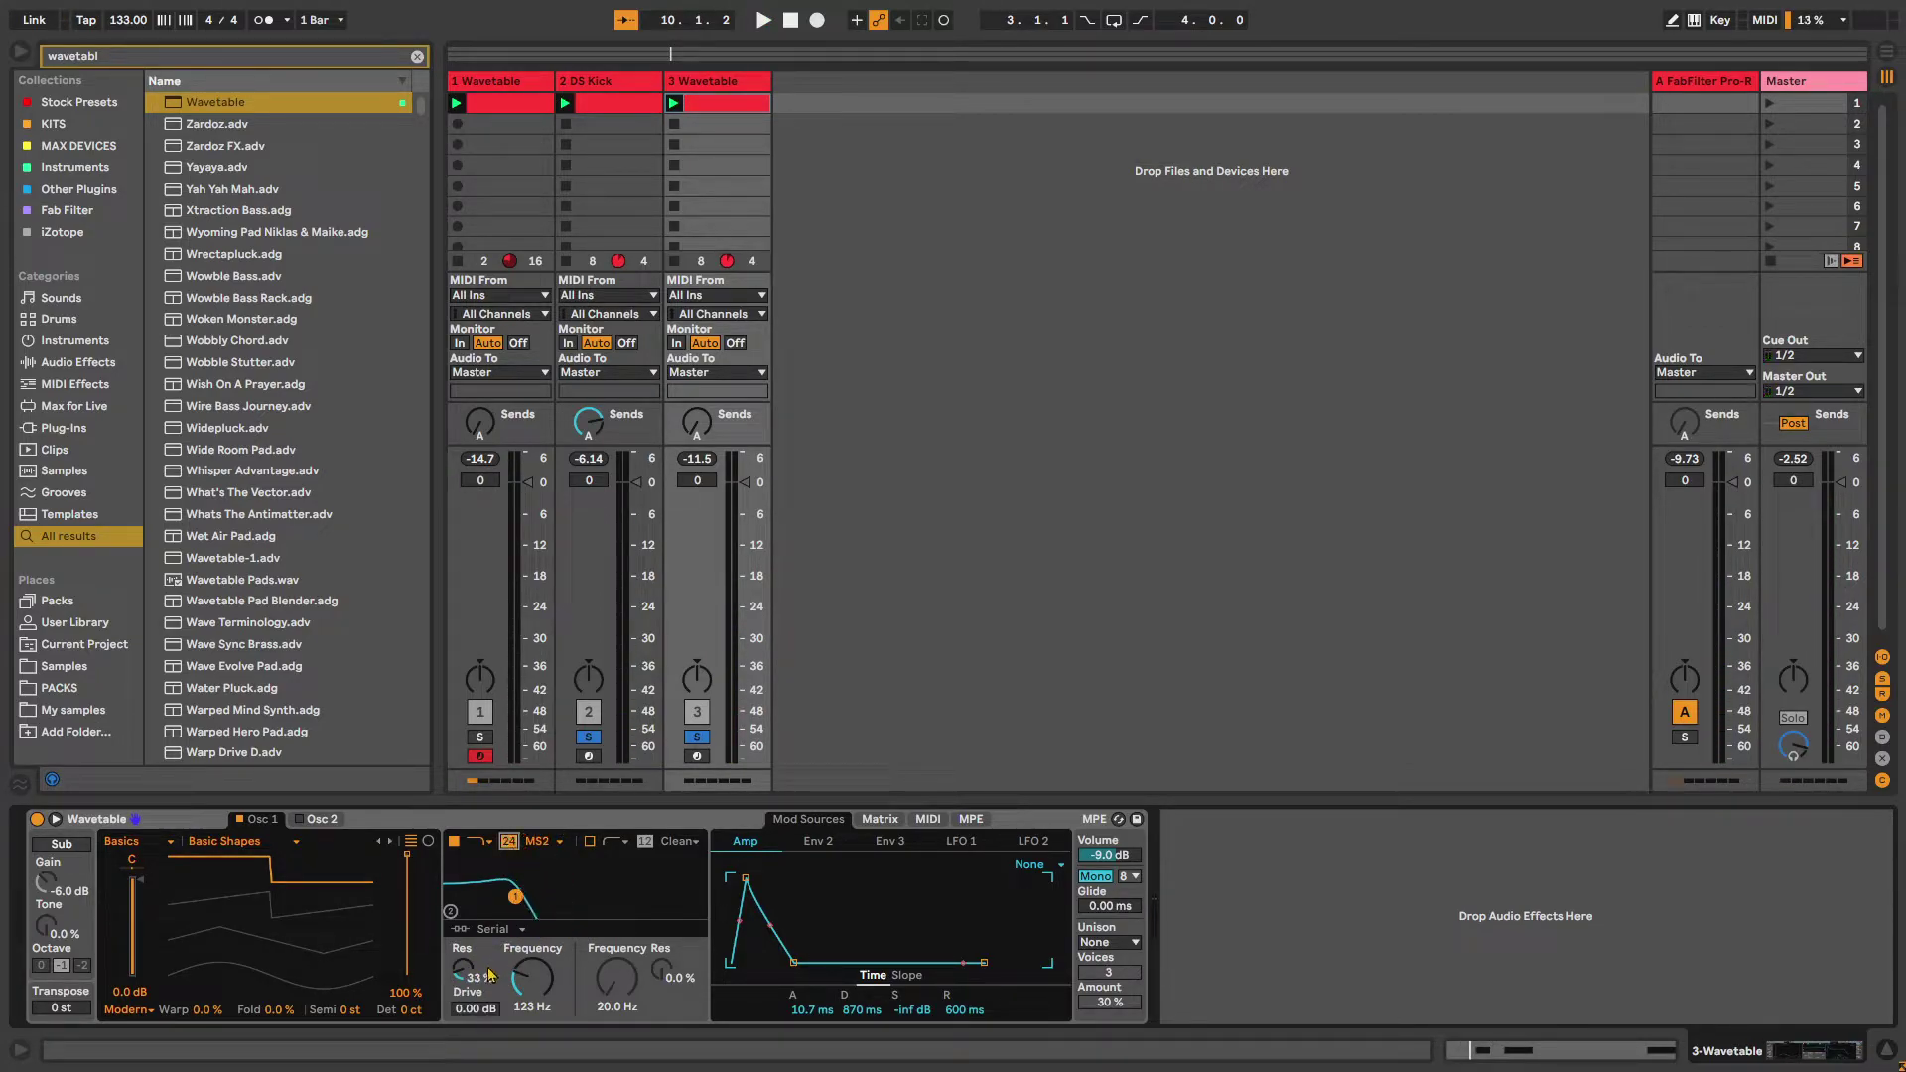
key(space)
drag(532, 979, 532, 963)
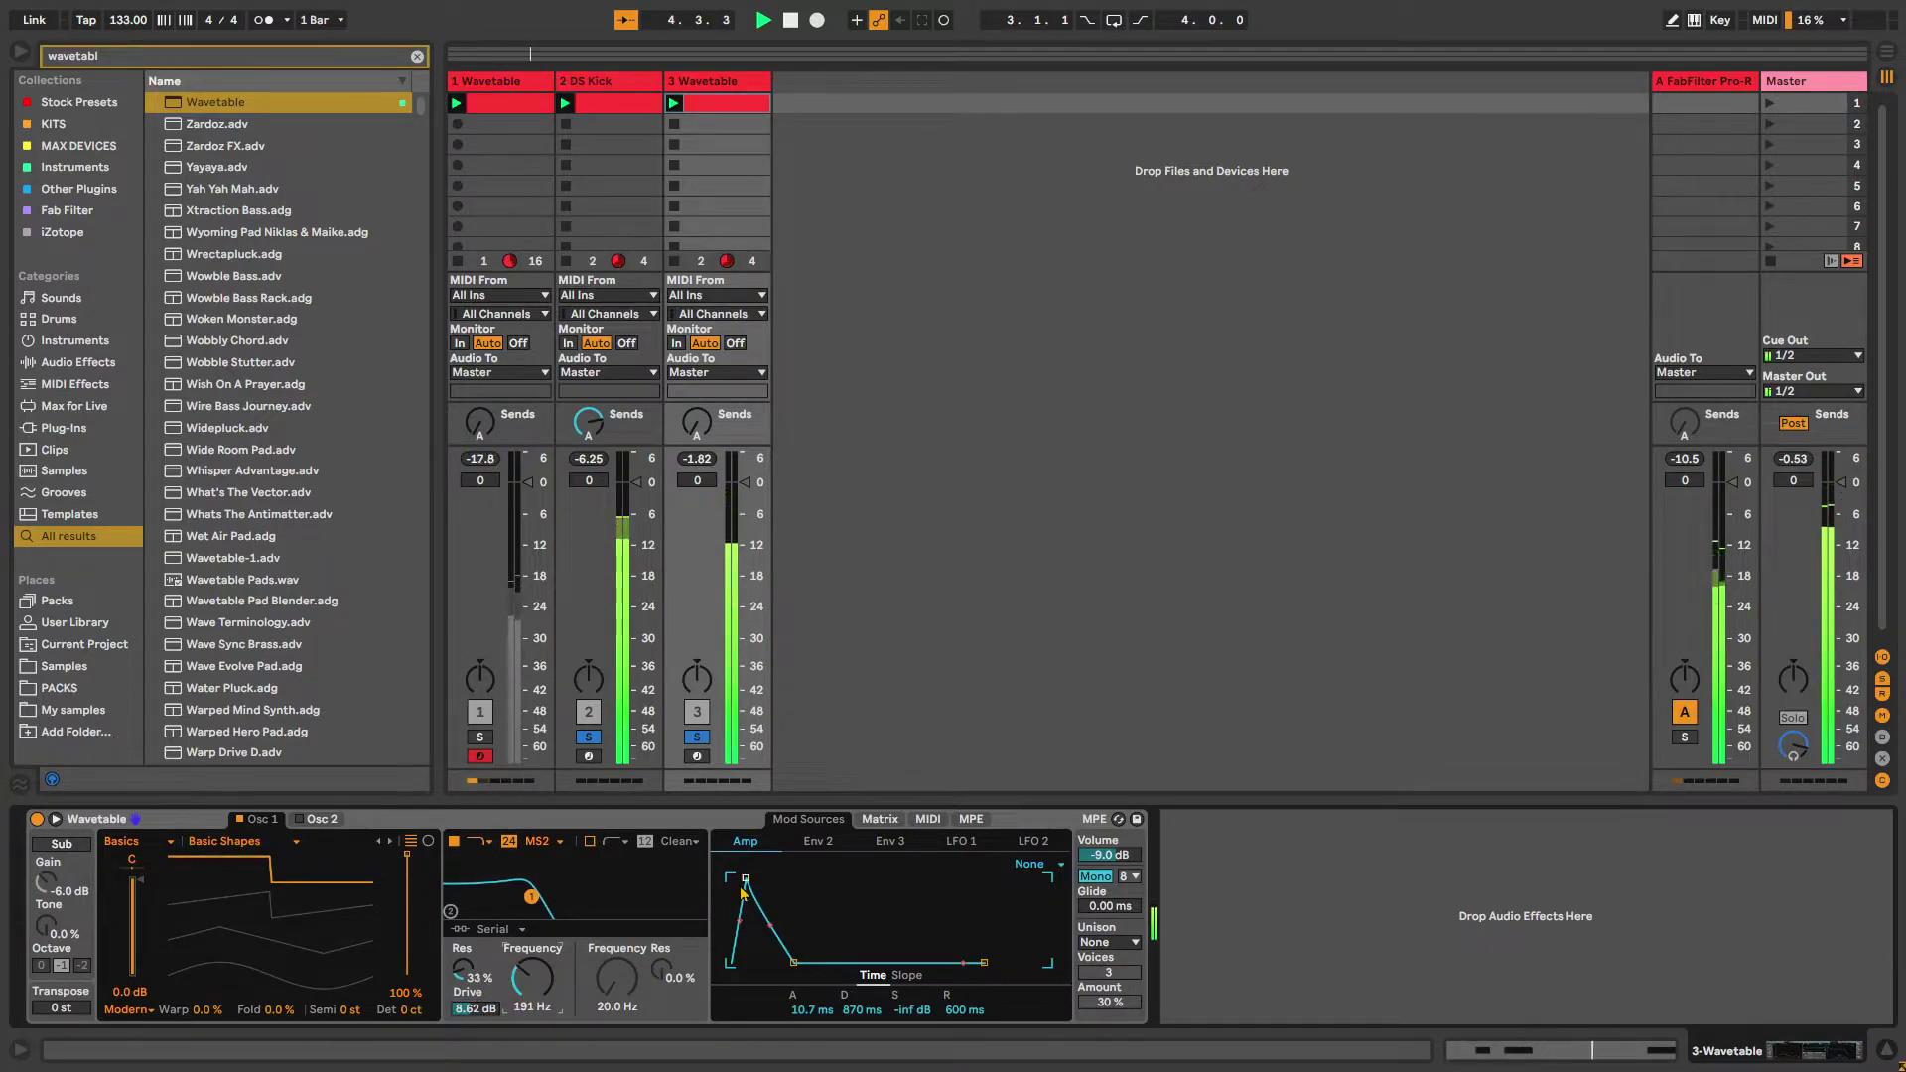
key(space)
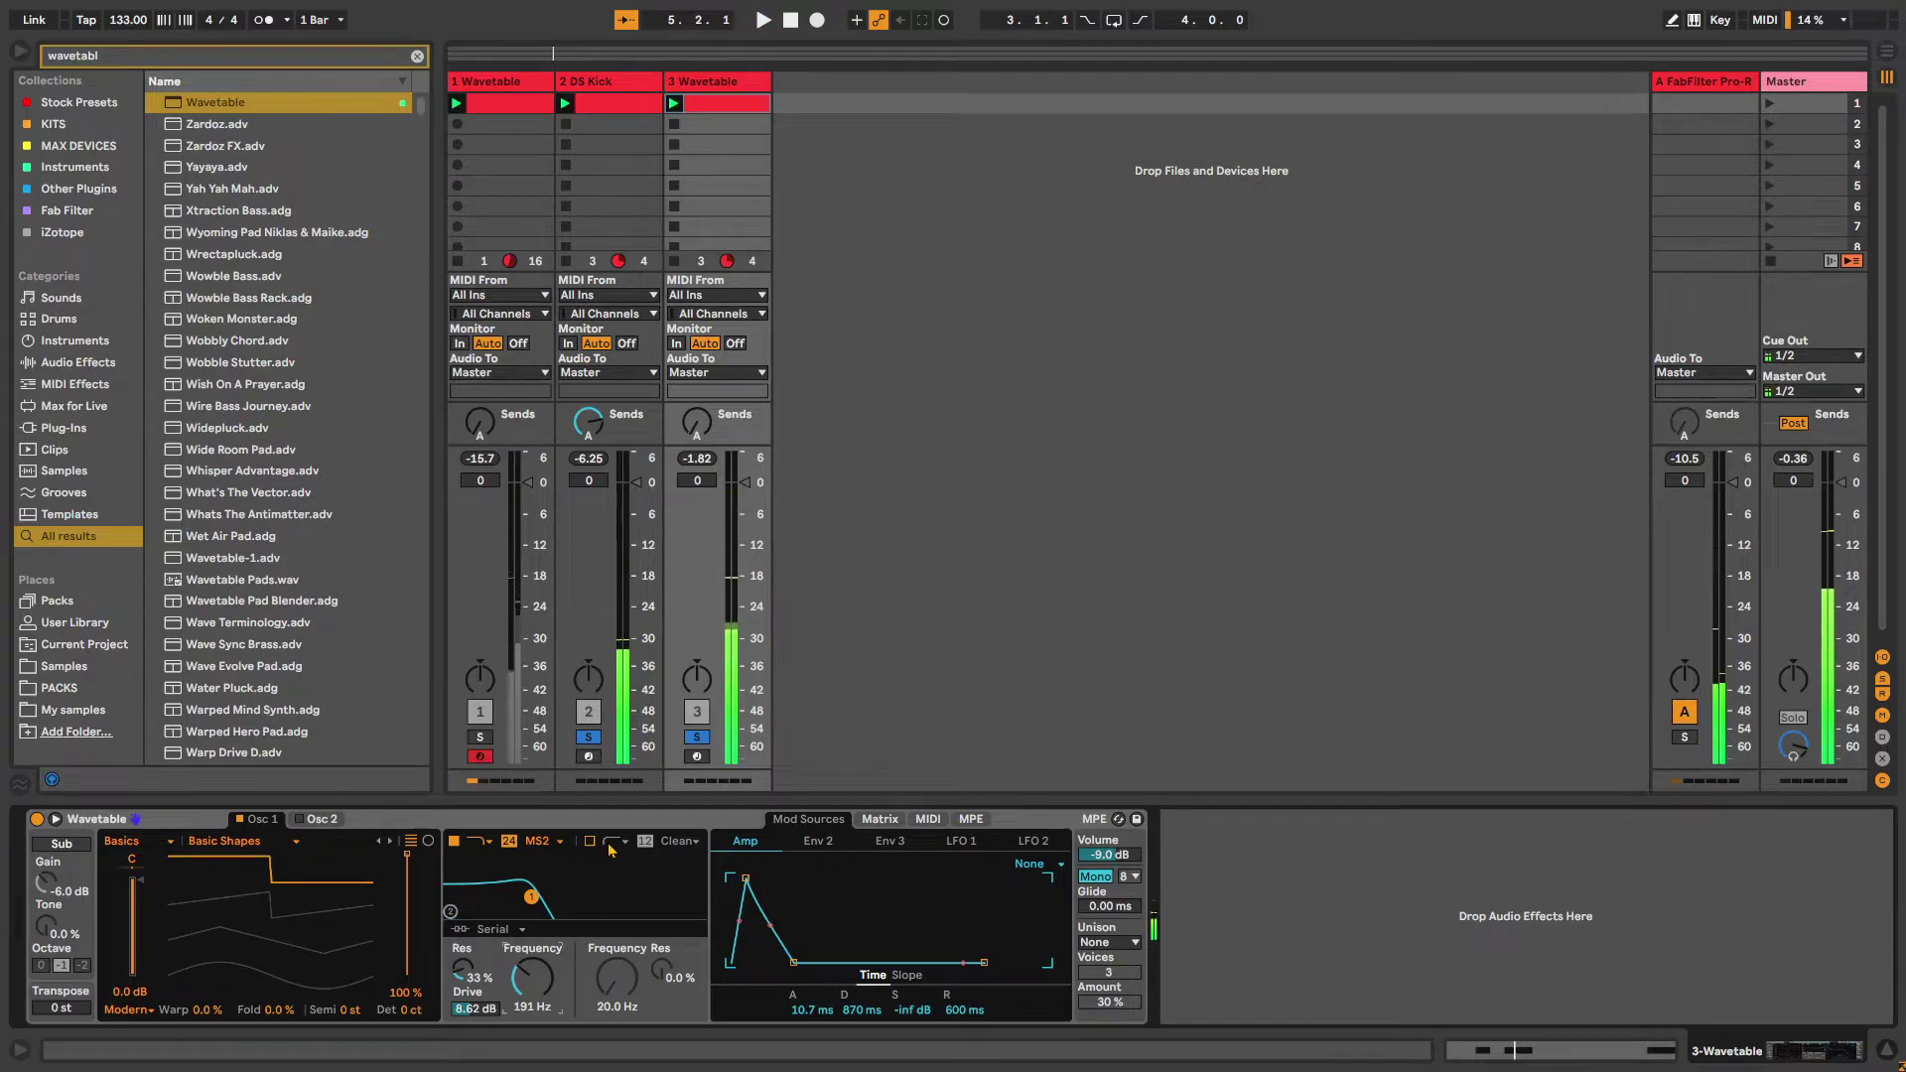
Modulate track 3's Filter 1 frequency with Envelope 2 by an amount of 3.1 and set filter 1's resonance to 51 %
click(879, 820)
click(873, 952)
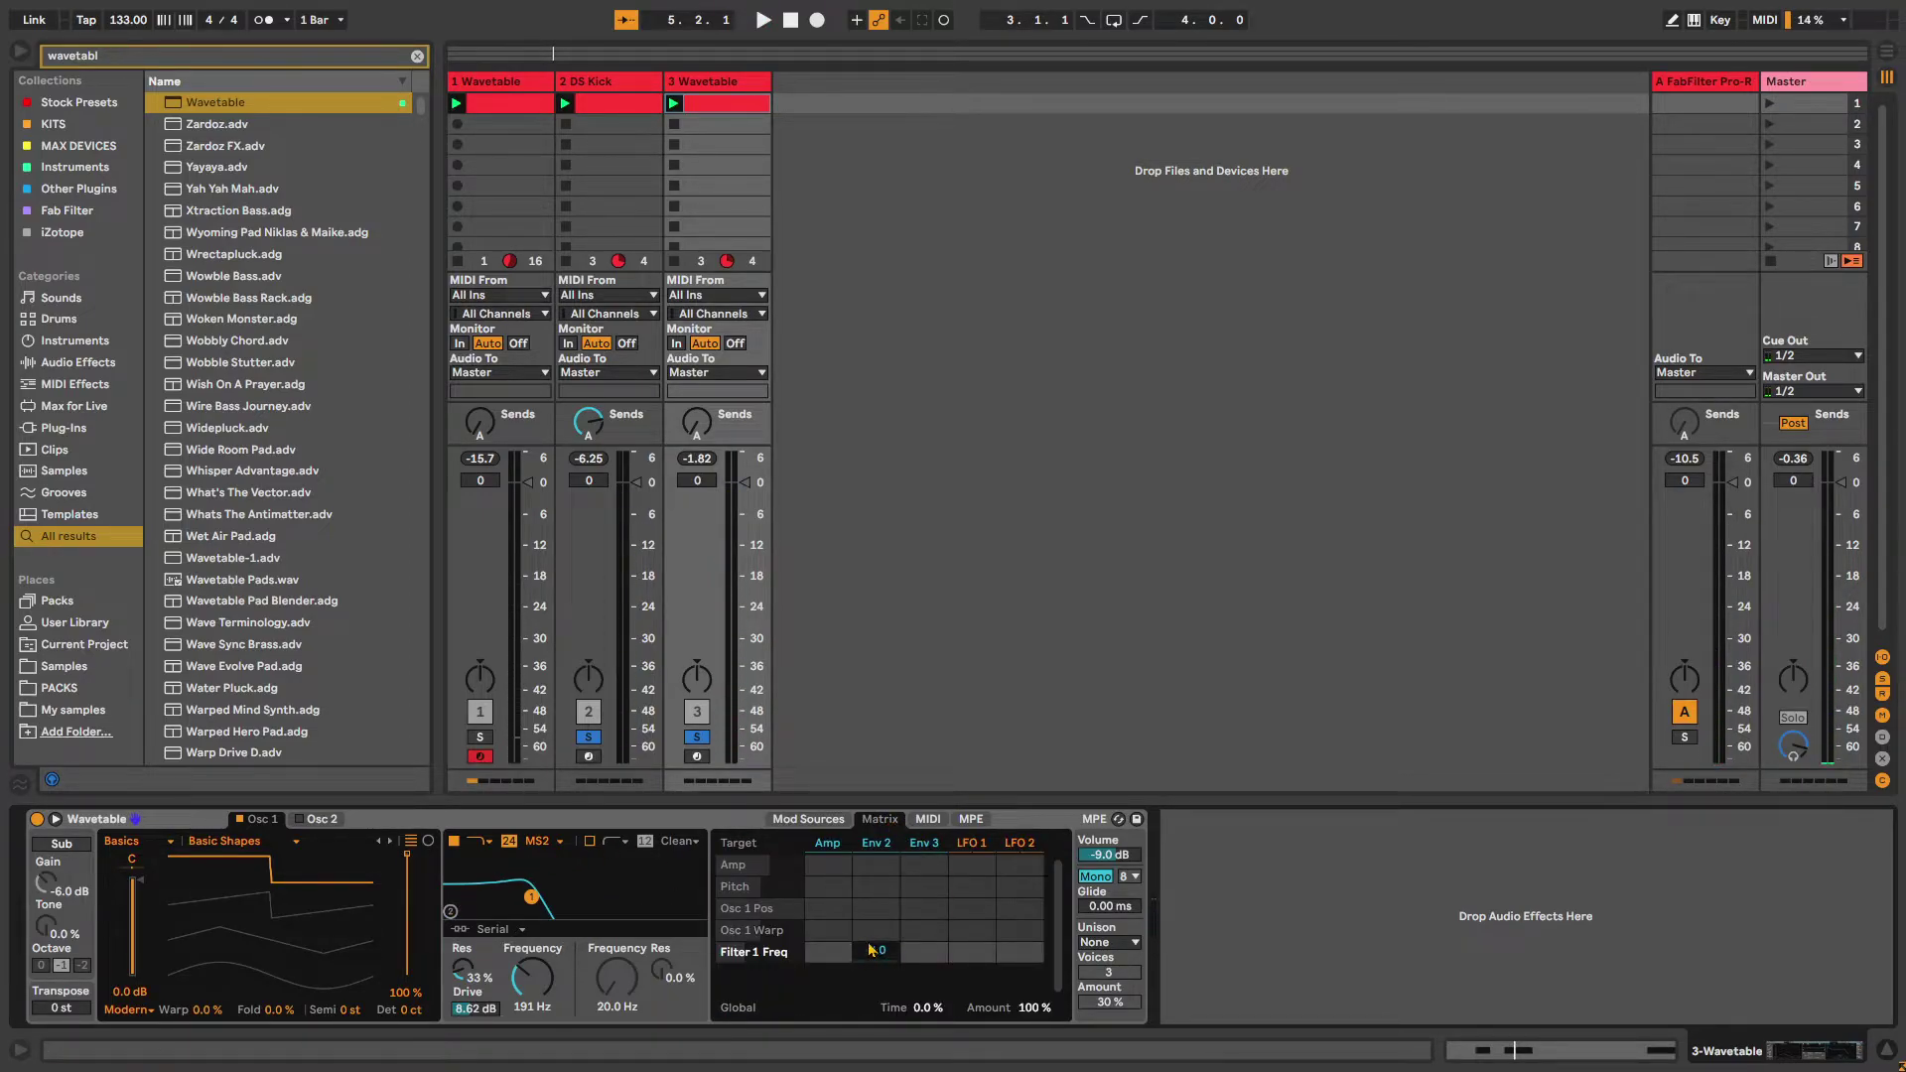
click(870, 844)
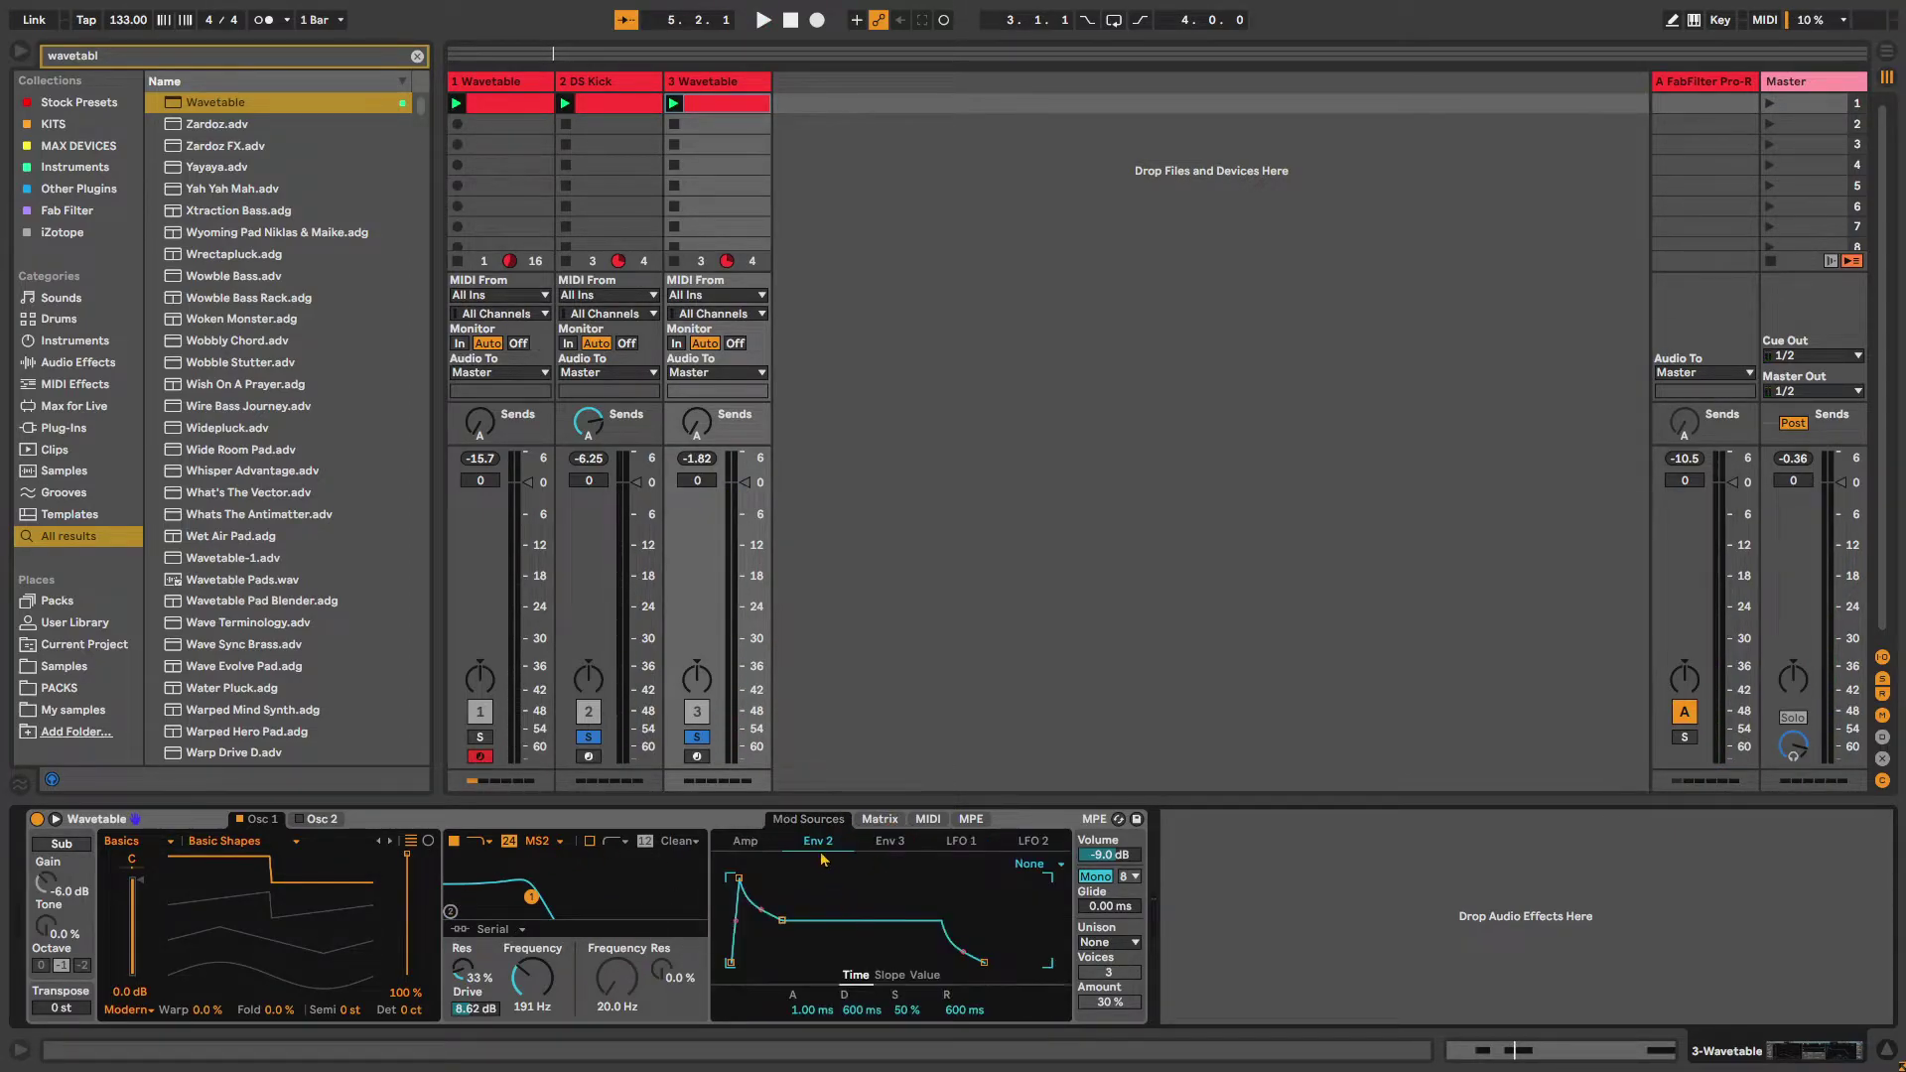
click(880, 820)
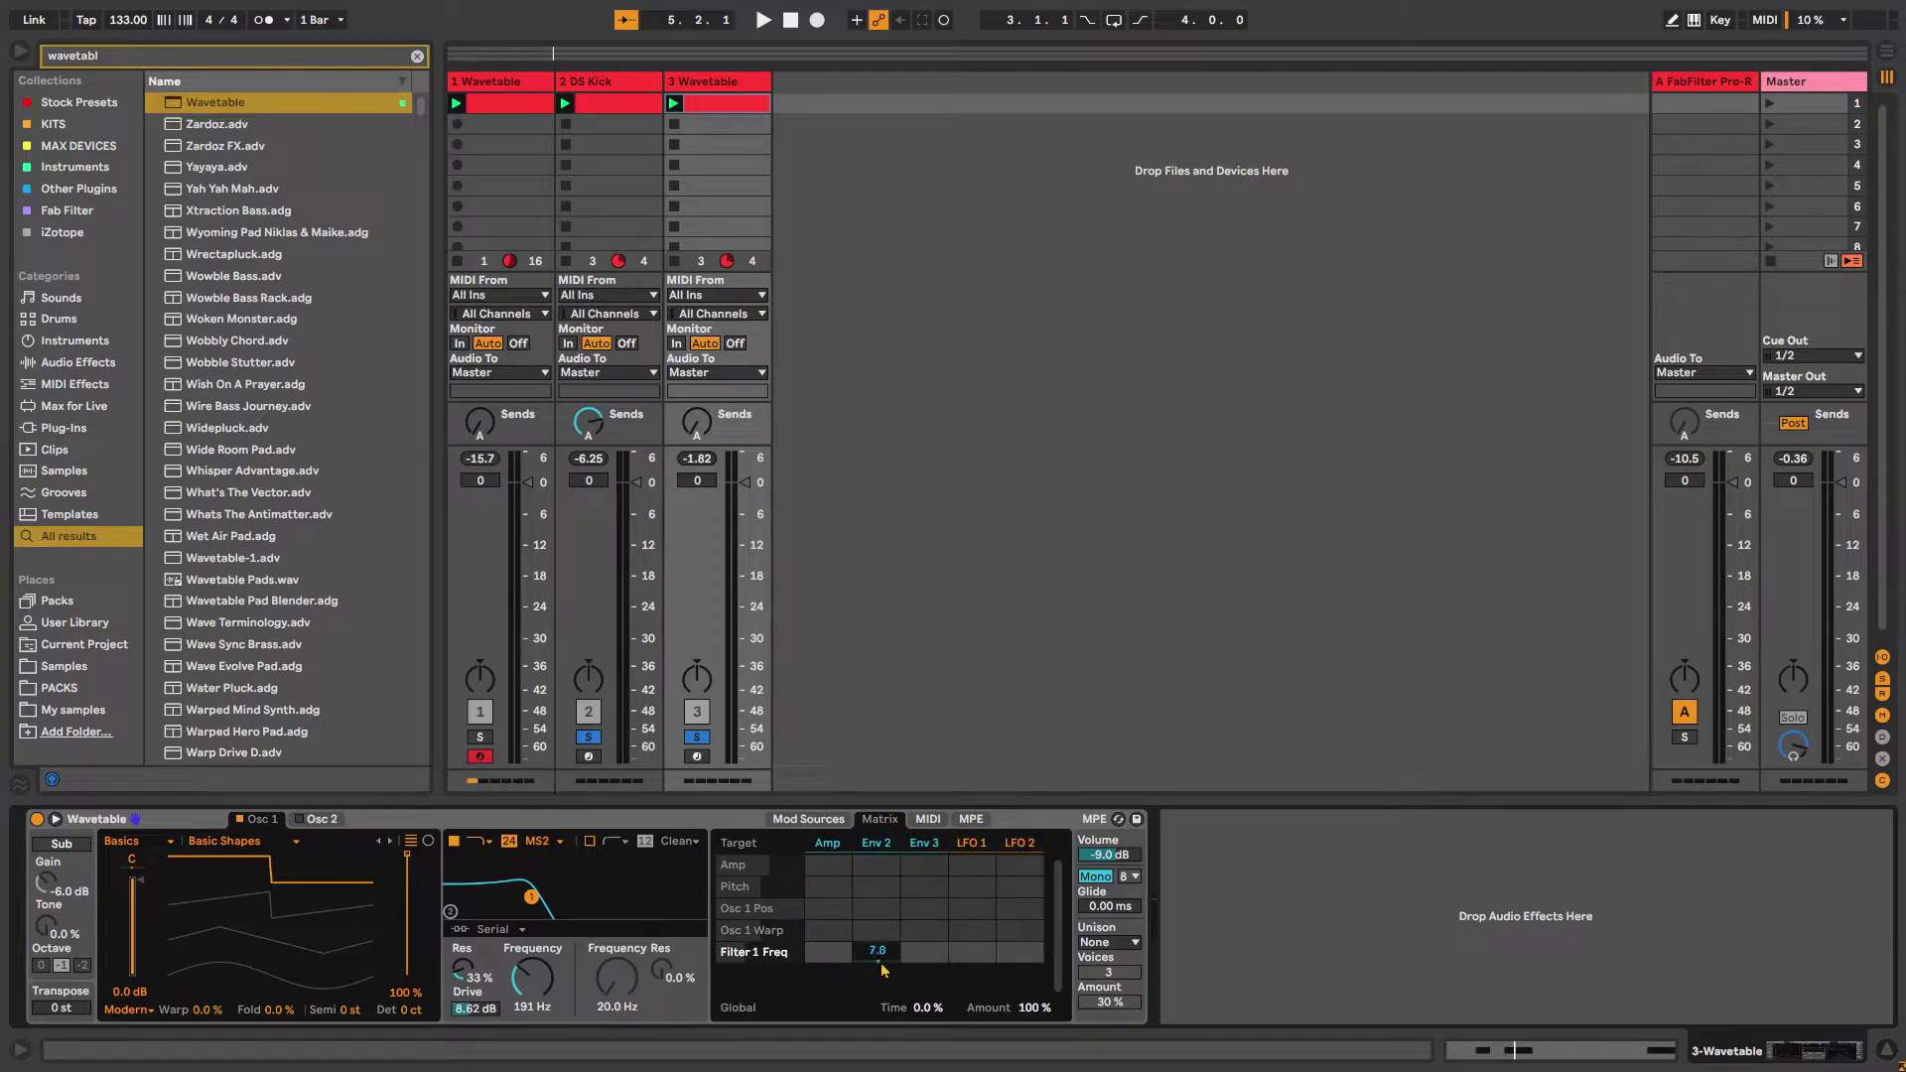
key(space)
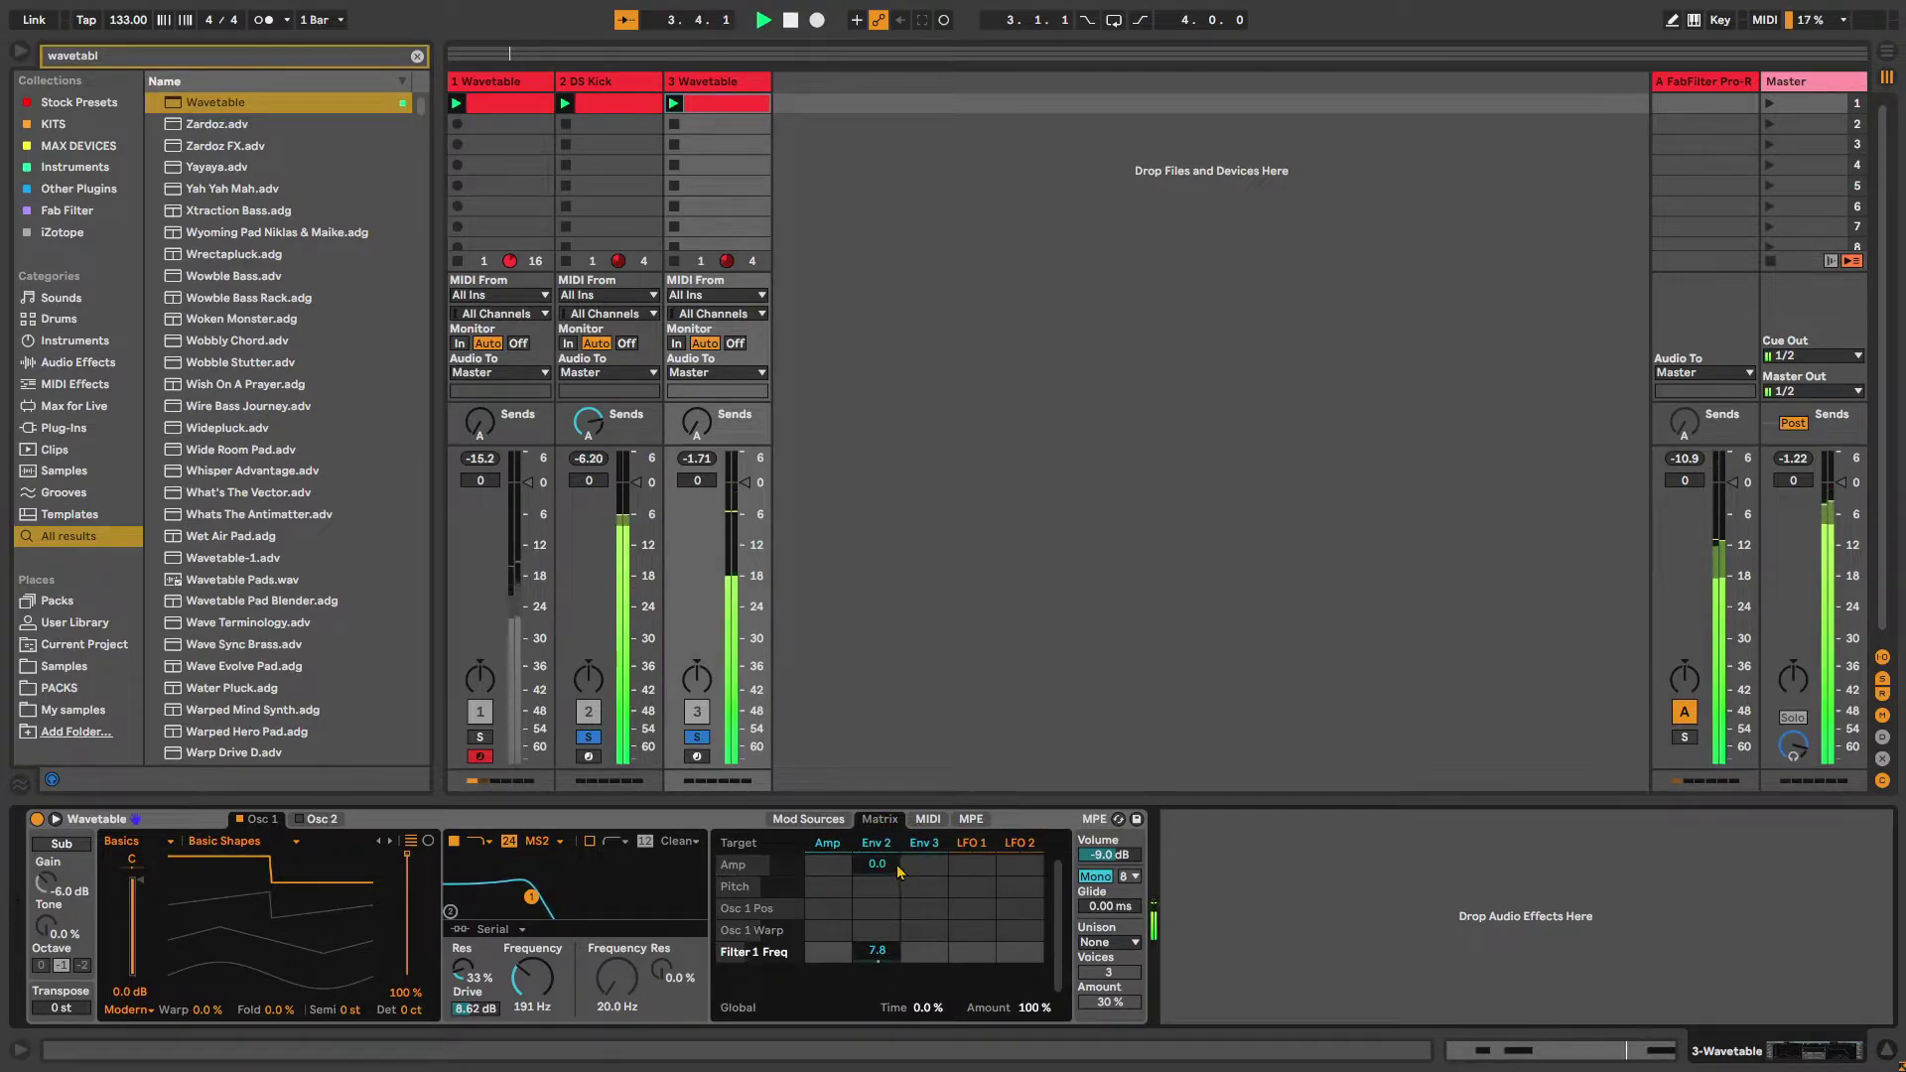
click(828, 821)
click(880, 820)
drag(877, 951, 877, 957)
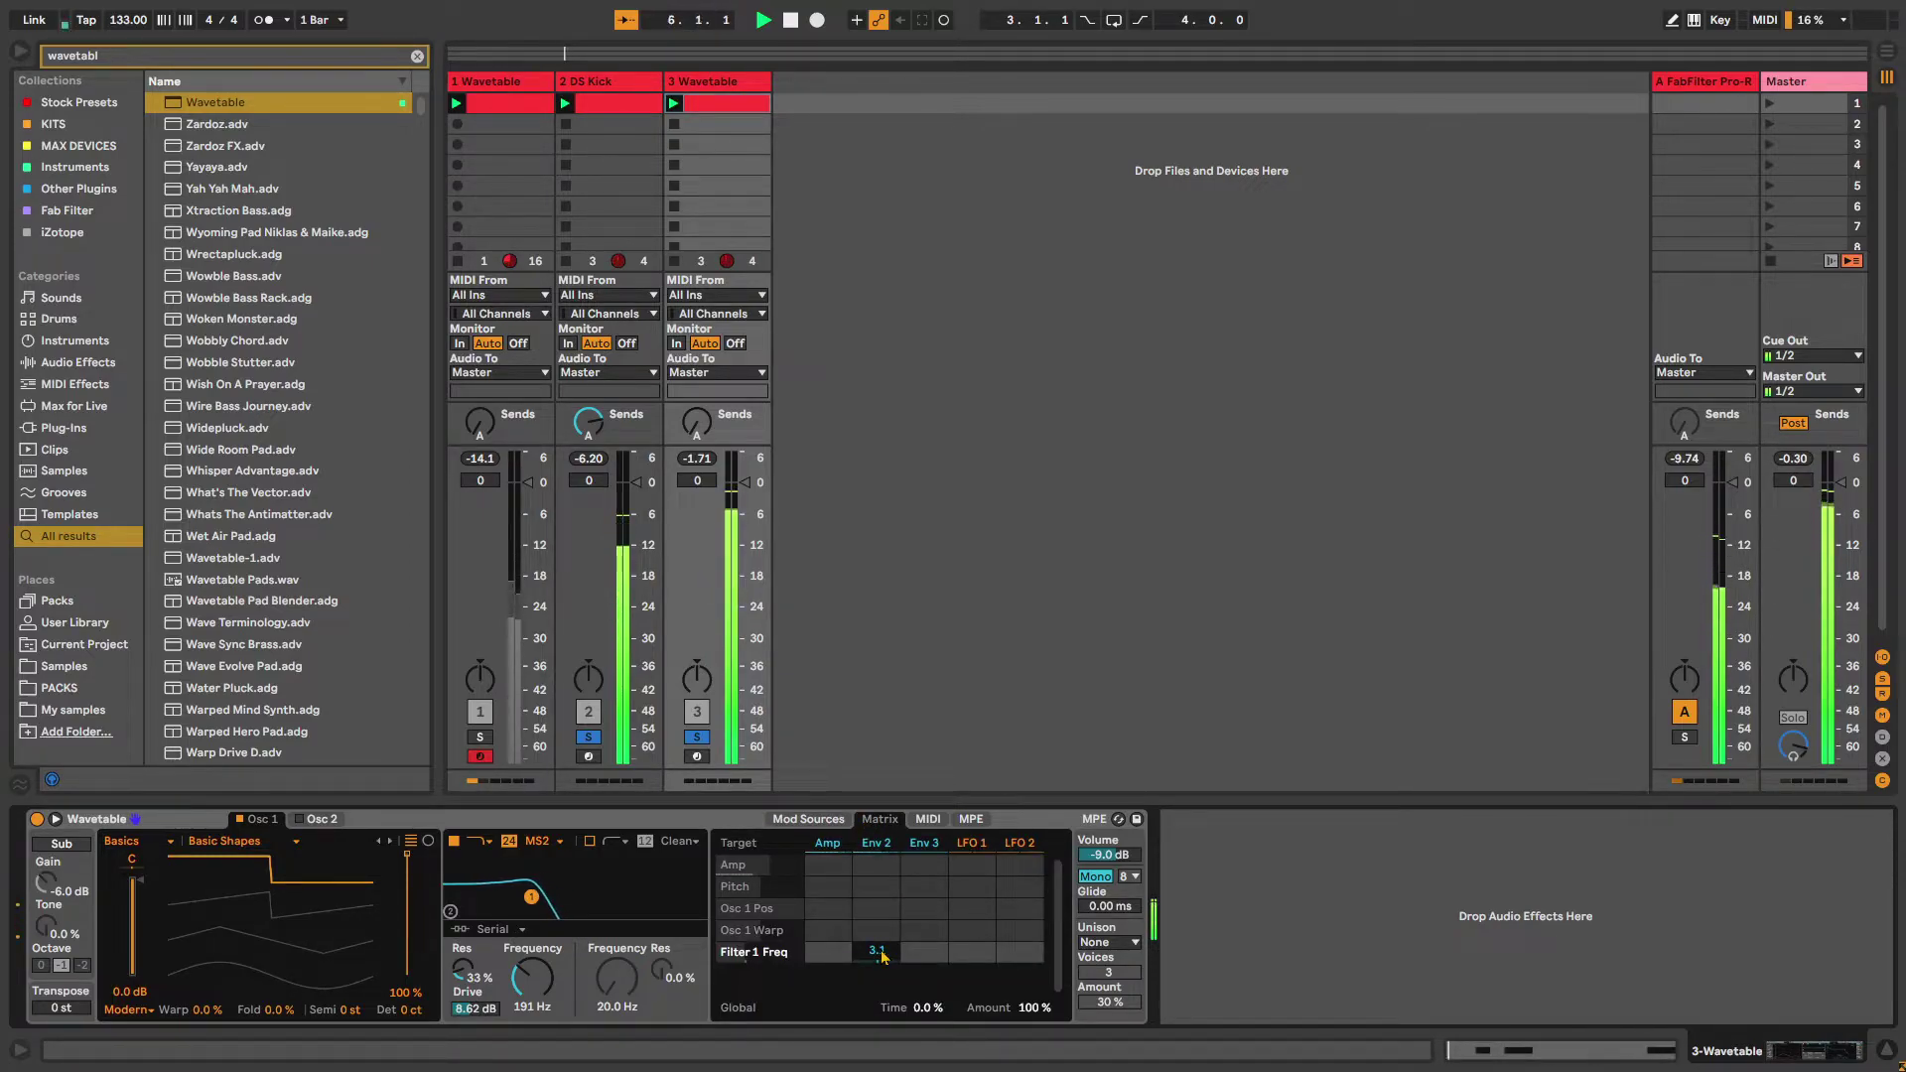
click(824, 821)
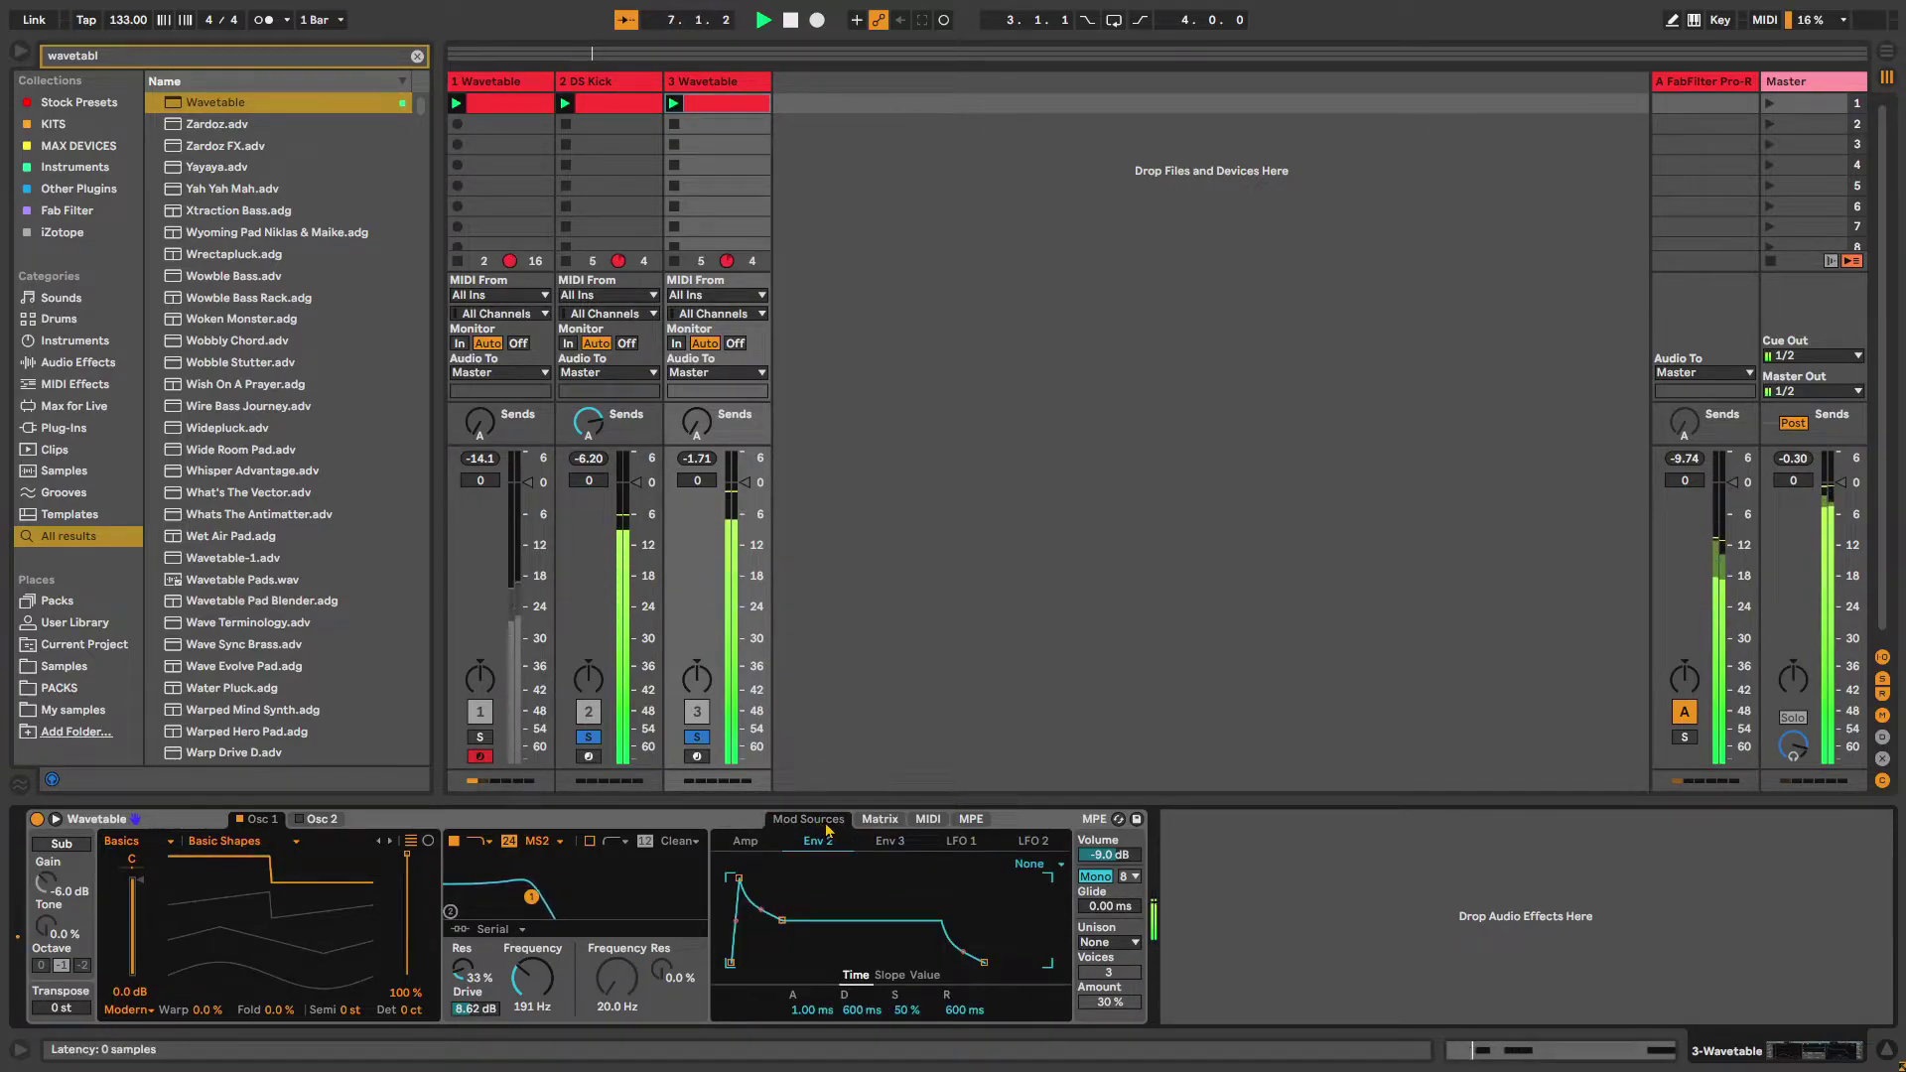
drag(477, 988, 477, 952)
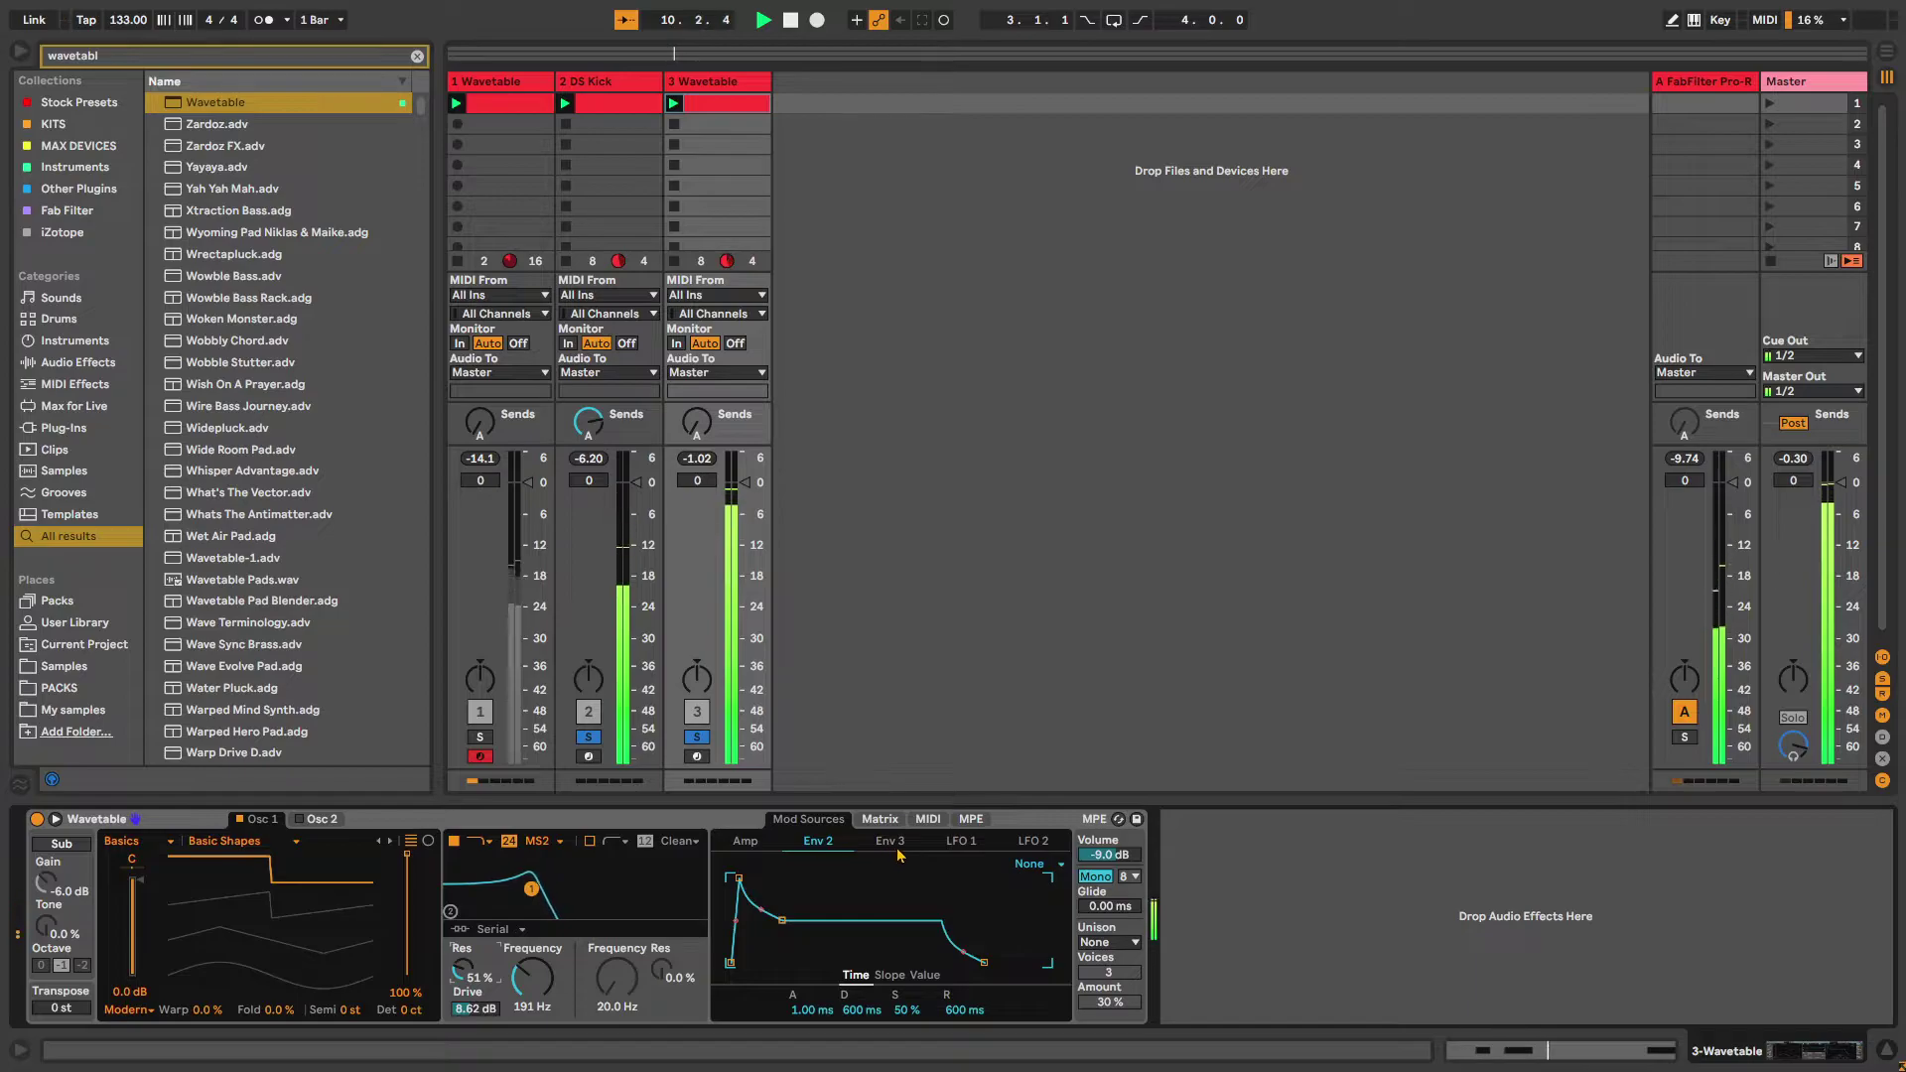
Bring all tracks back out of solo and lower track 3's volume to -9.0 dB
click(483, 737)
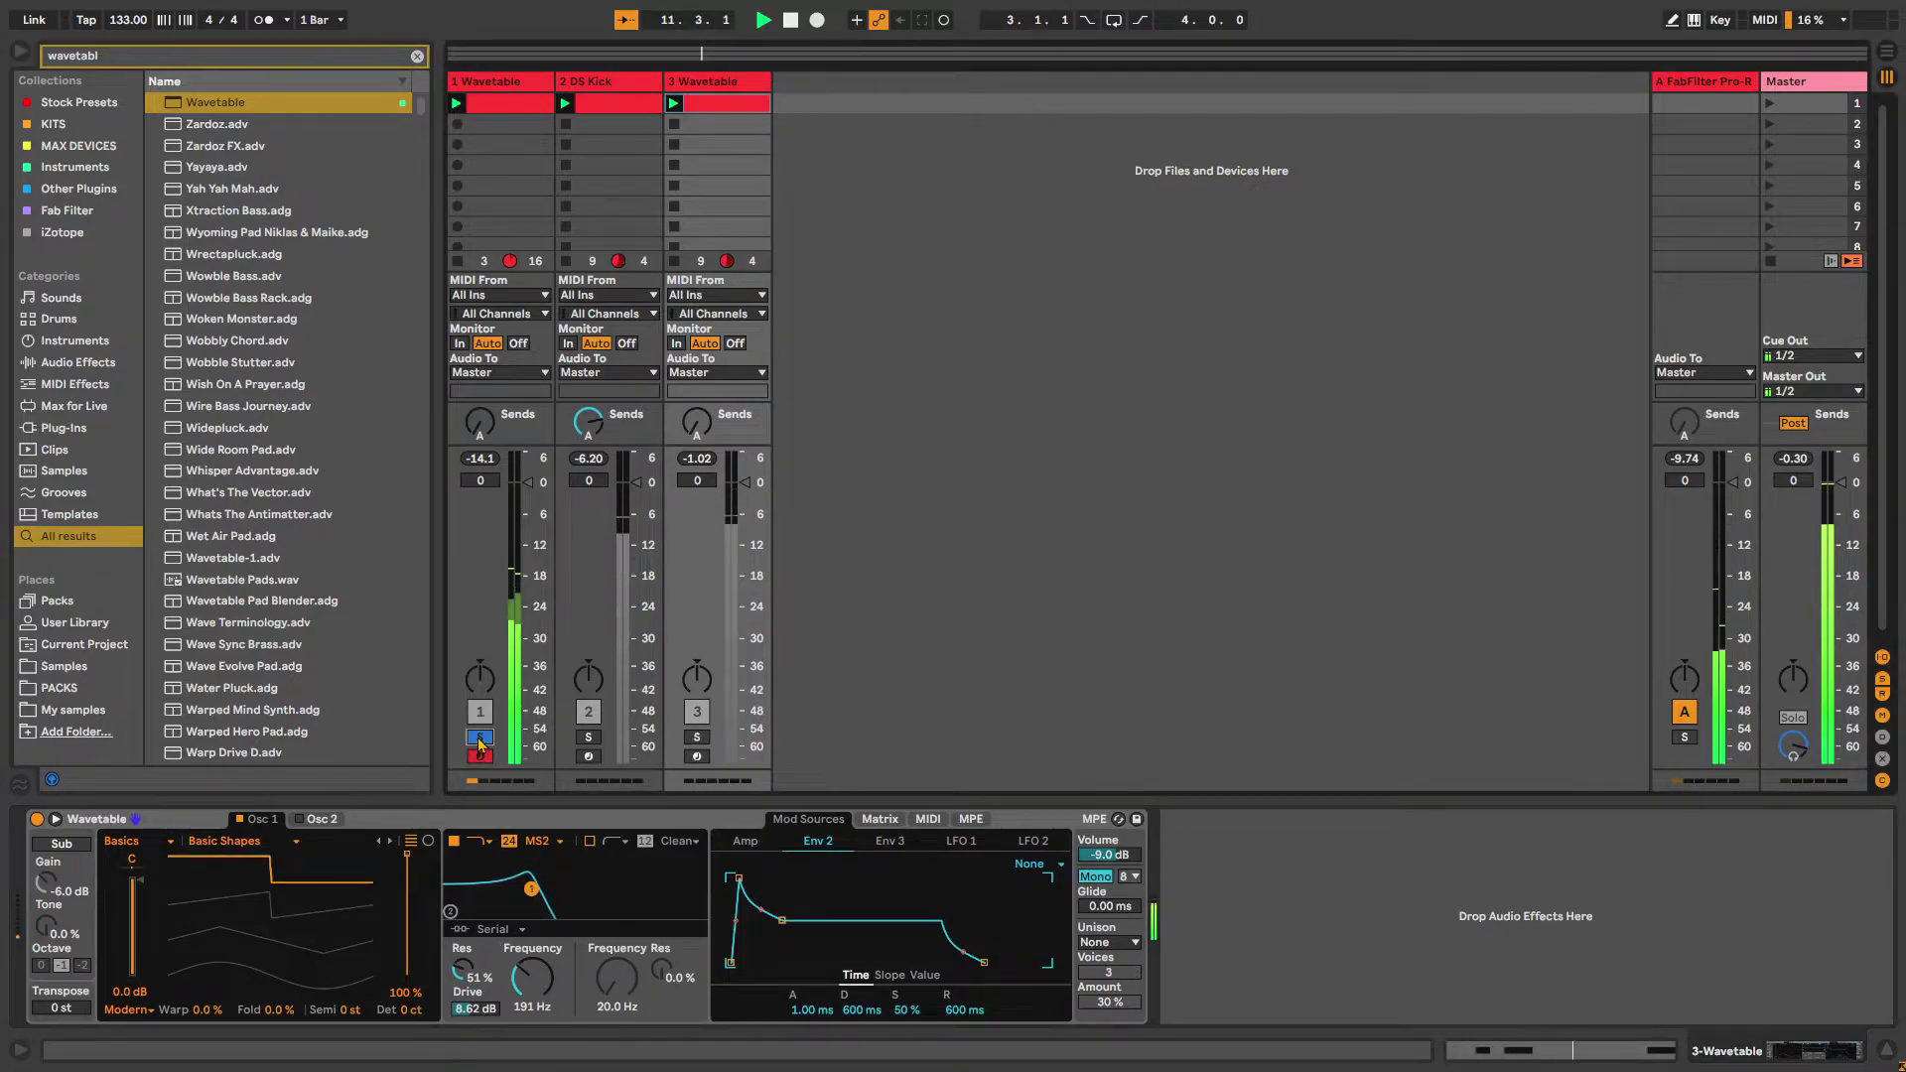
click(492, 739)
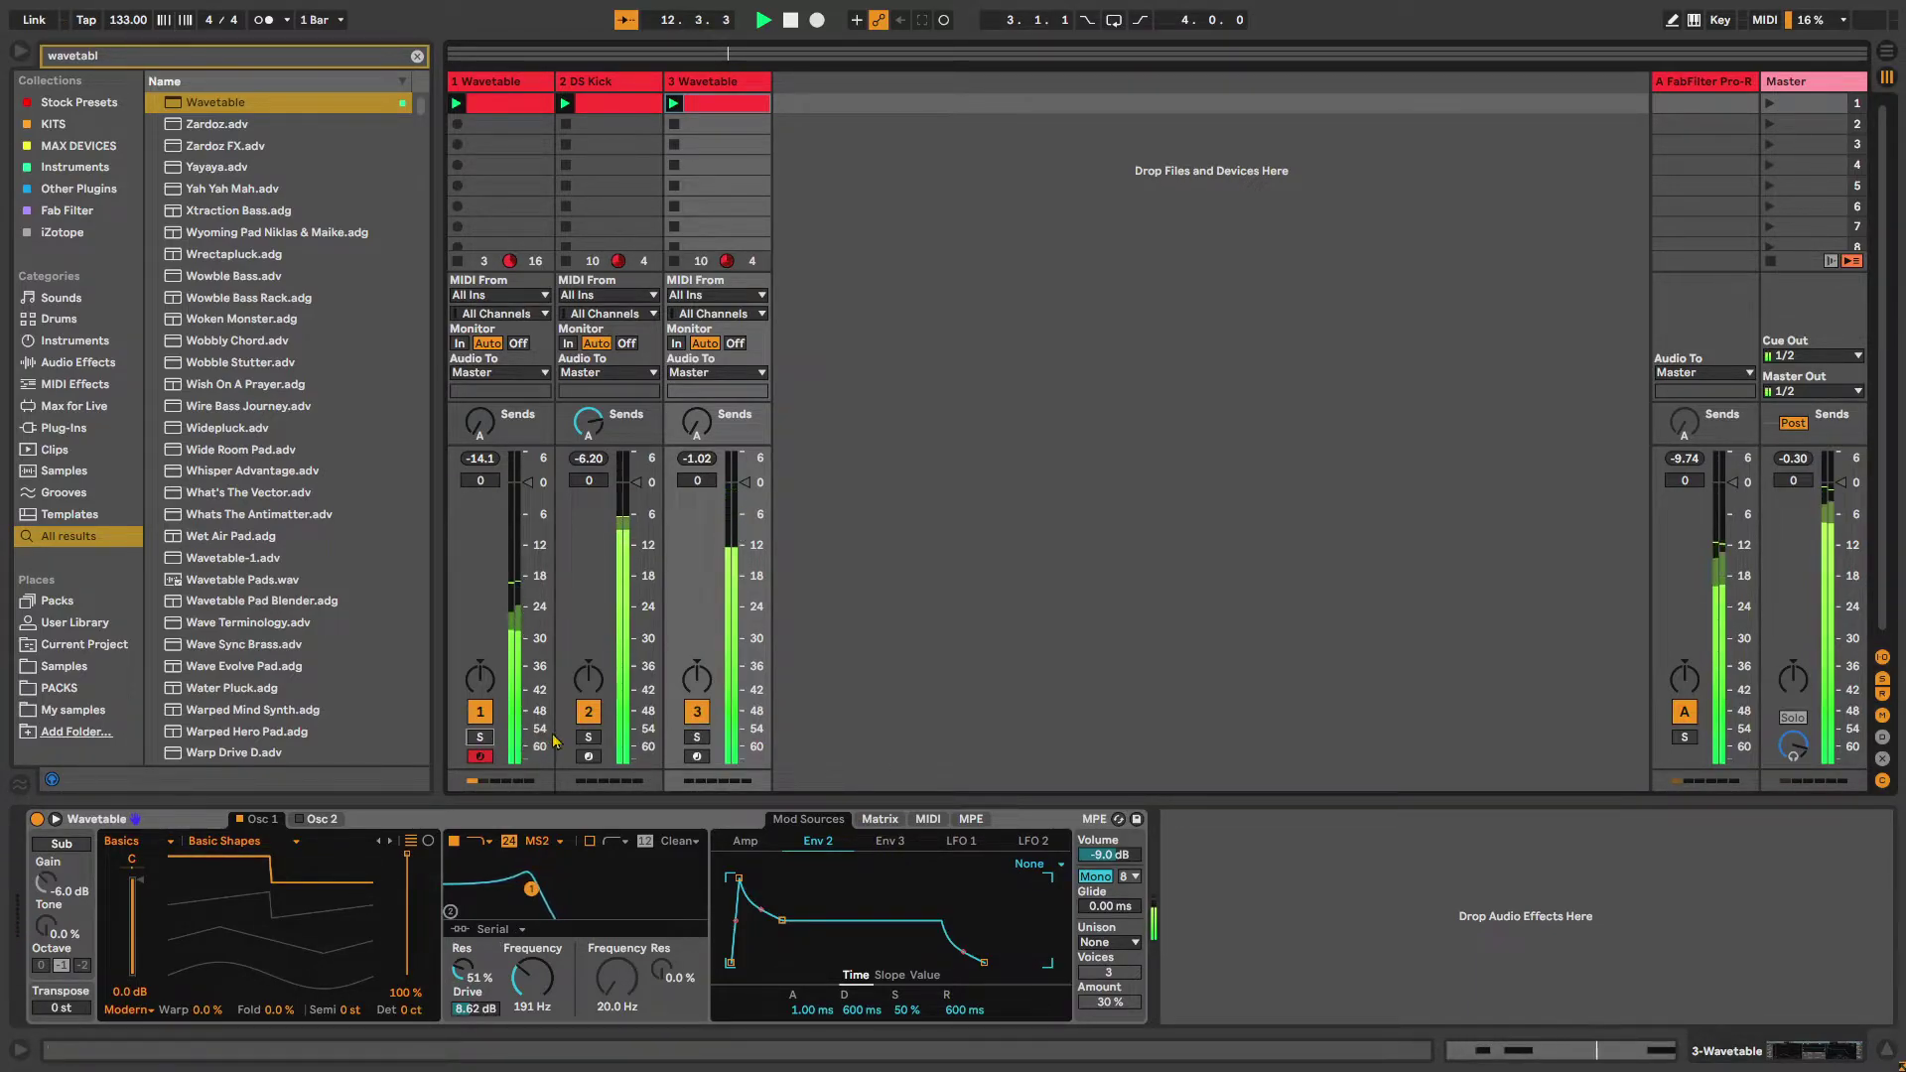
drag(748, 490, 749, 514)
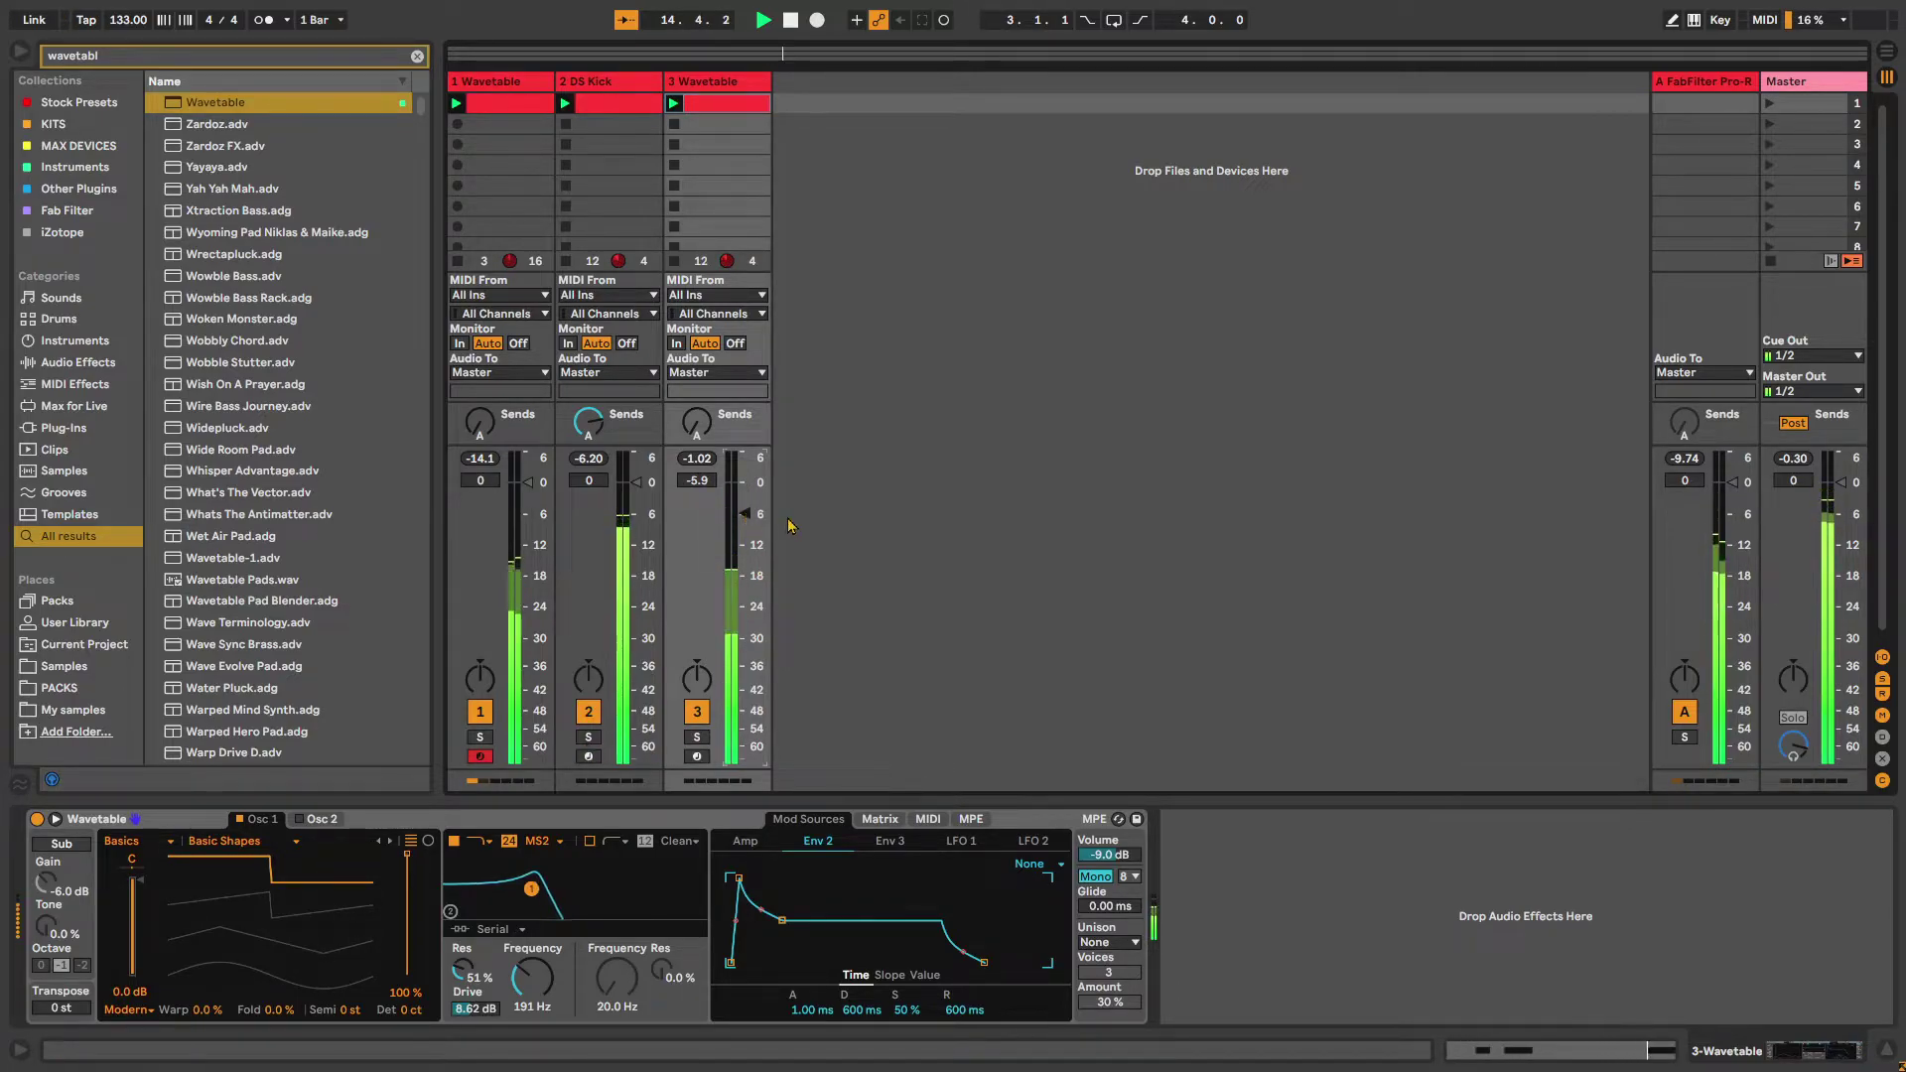
drag(745, 514, 746, 544)
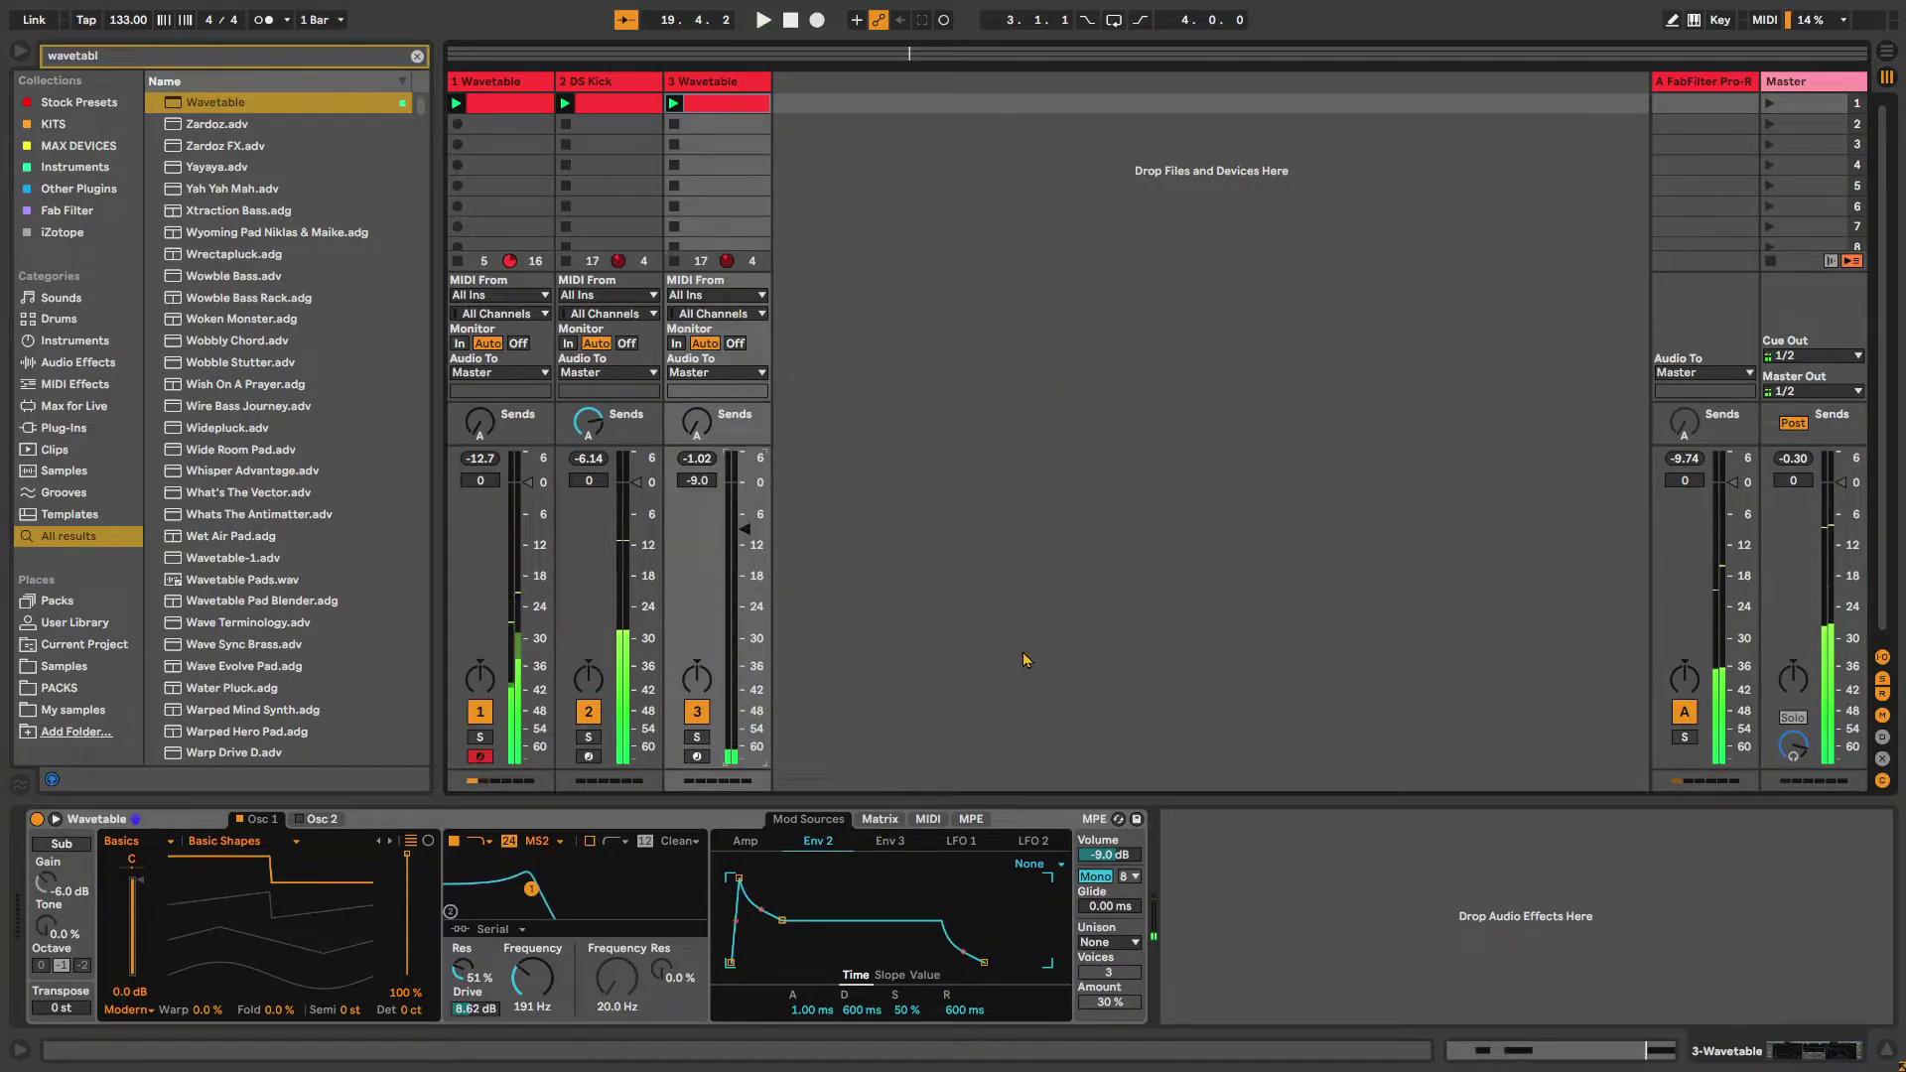
During playback, set Oscillator 1's fold to 3.1 %, warp to 14 % and wavetable position to 97 %
key(space)
mouse_move(264, 1020)
mouse_down()
mouse_move(264, 974)
mouse_move(266, 1020)
mouse_move(282, 1012)
mouse_up()
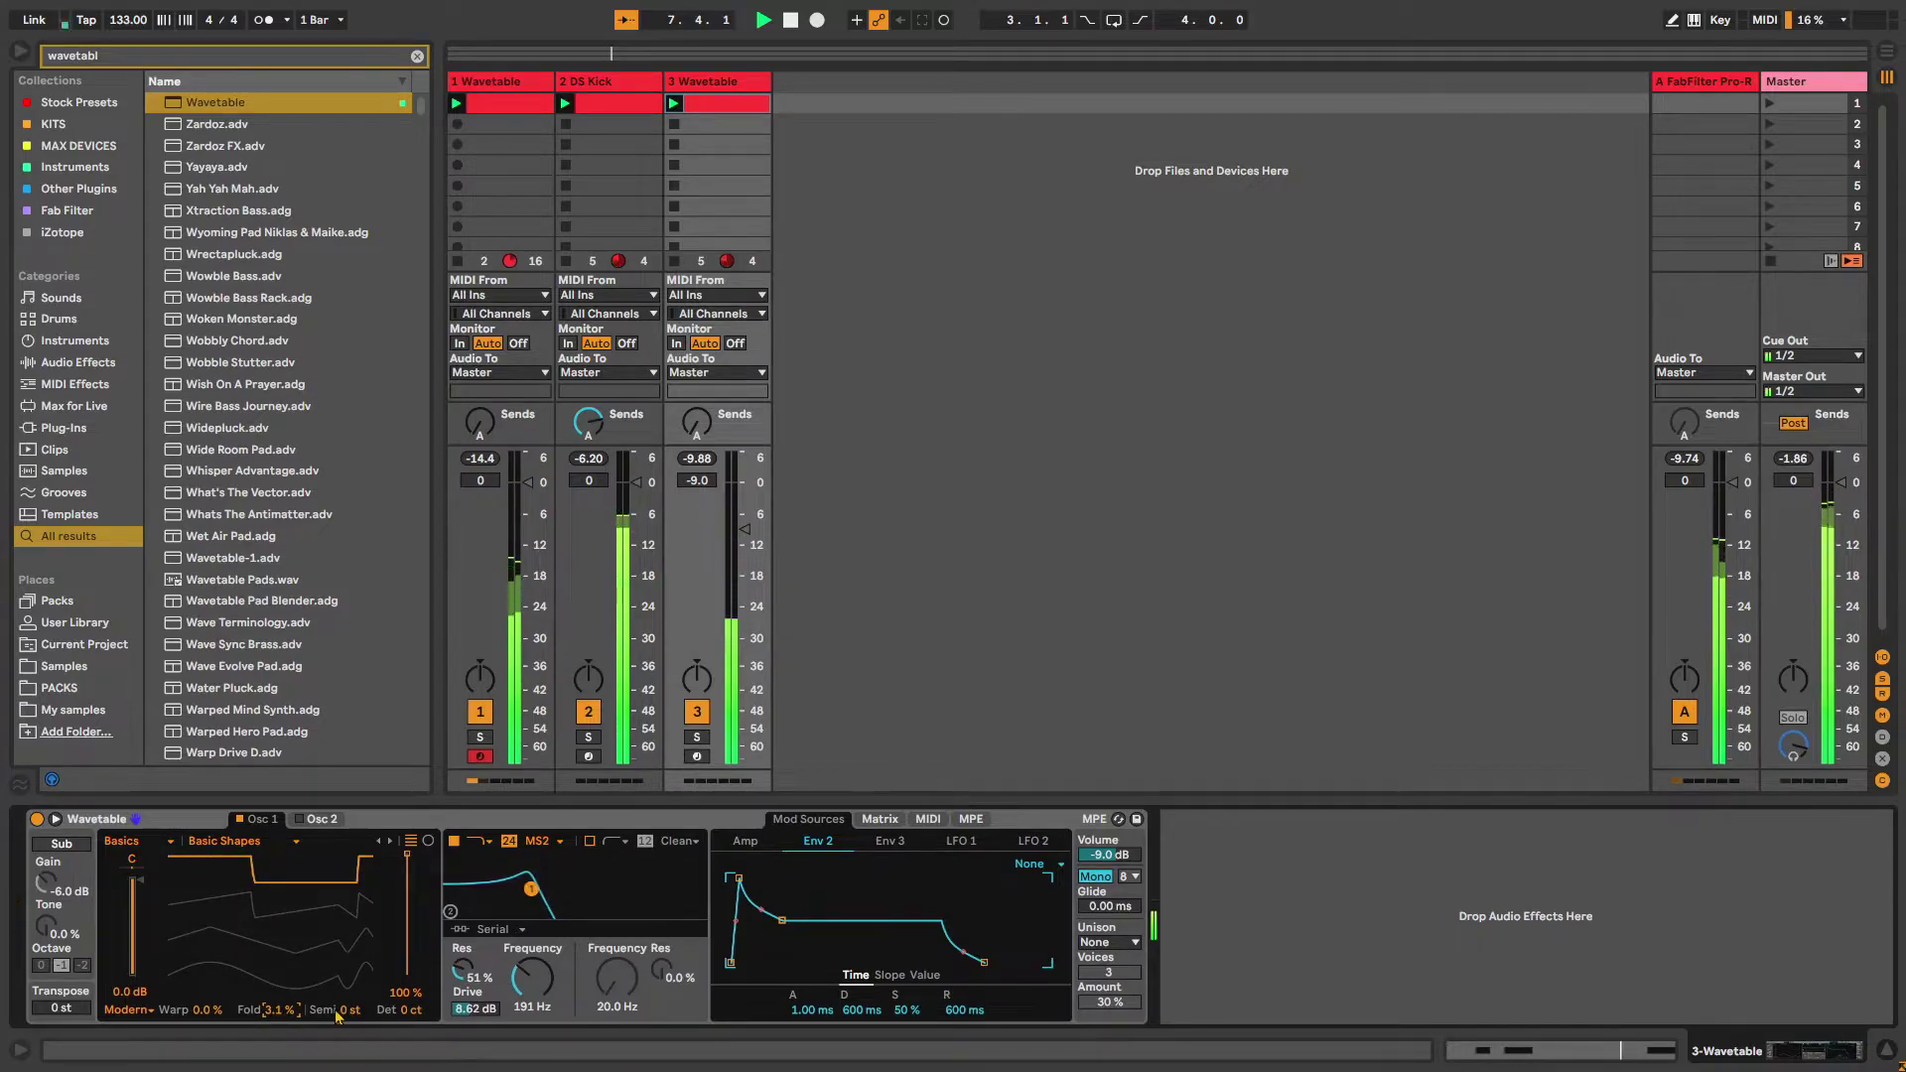
drag(204, 1009, 204, 995)
mouse_move(305, 899)
mouse_down()
mouse_move(305, 965)
mouse_move(304, 903)
mouse_up()
key(space)
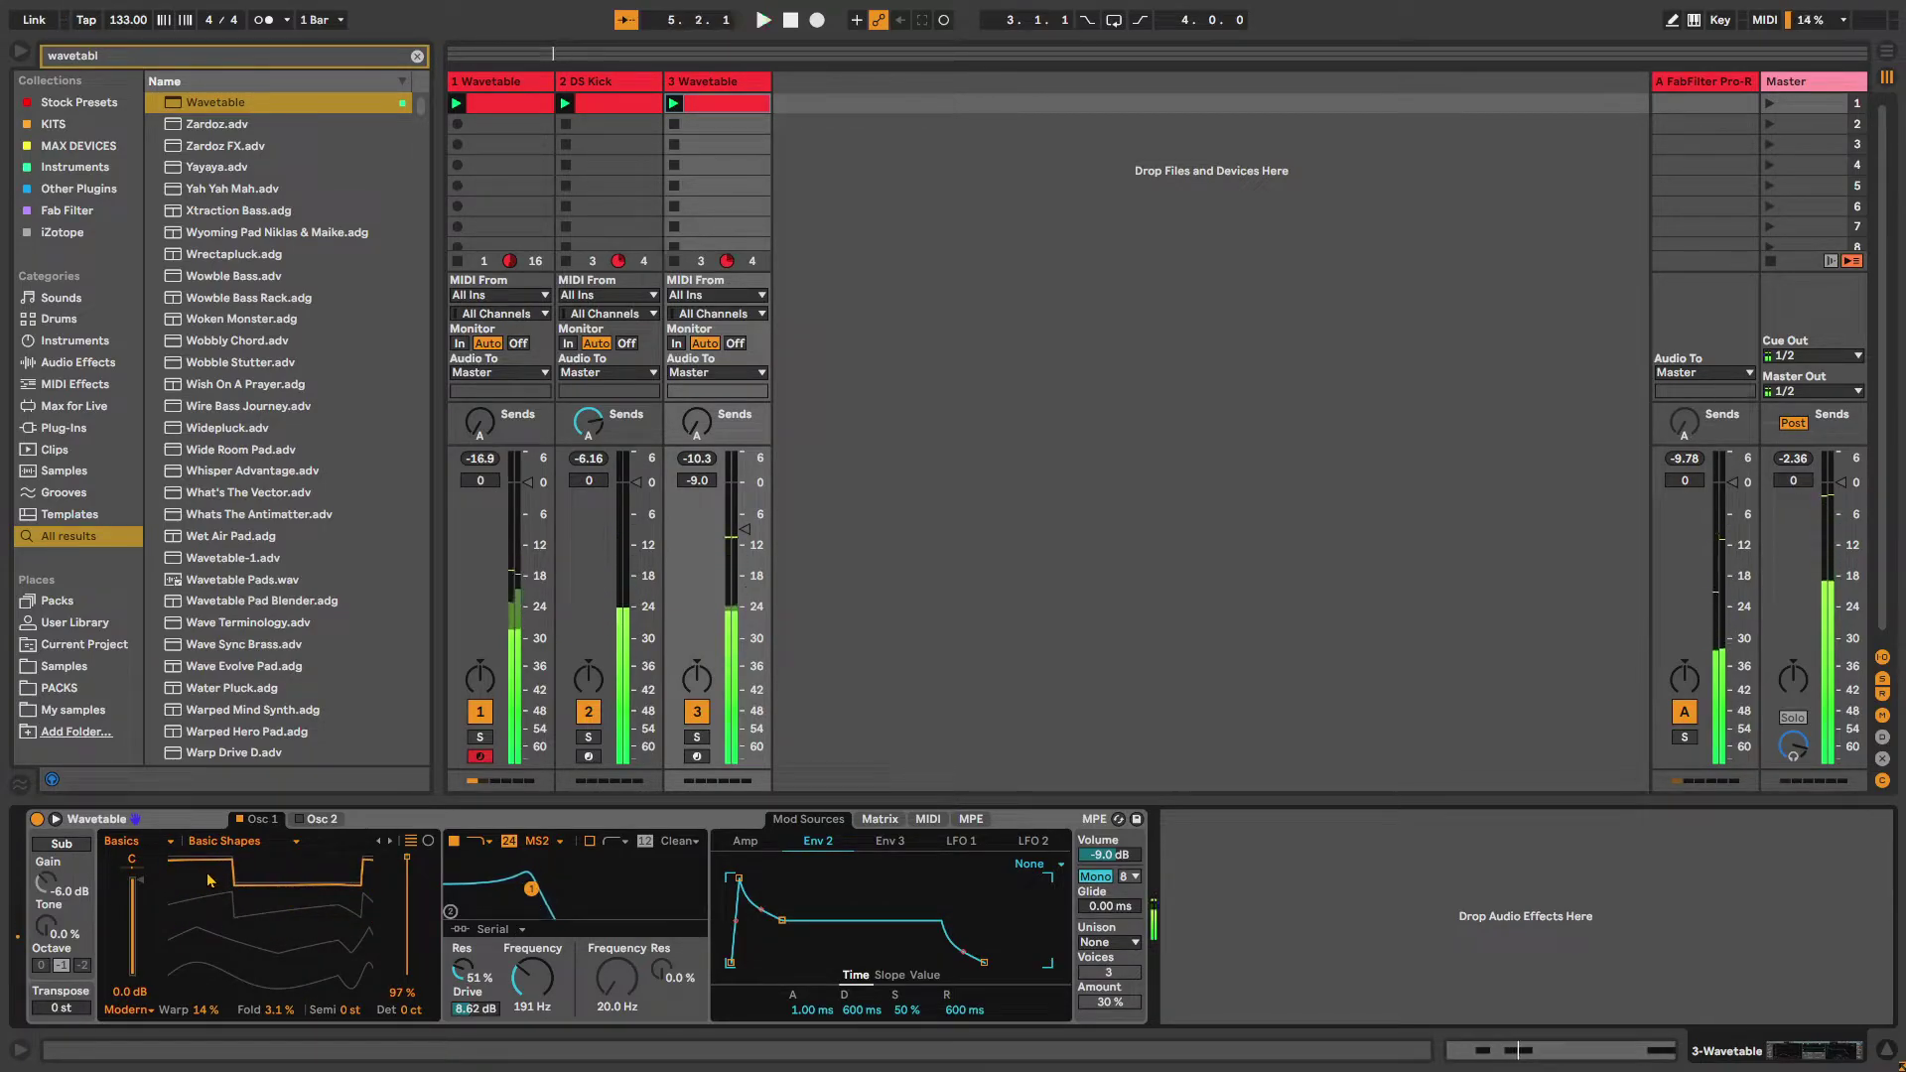
Find the Redux effect in the browser, add it after track 3's Wavetable and start playback
key(ctrl+f)
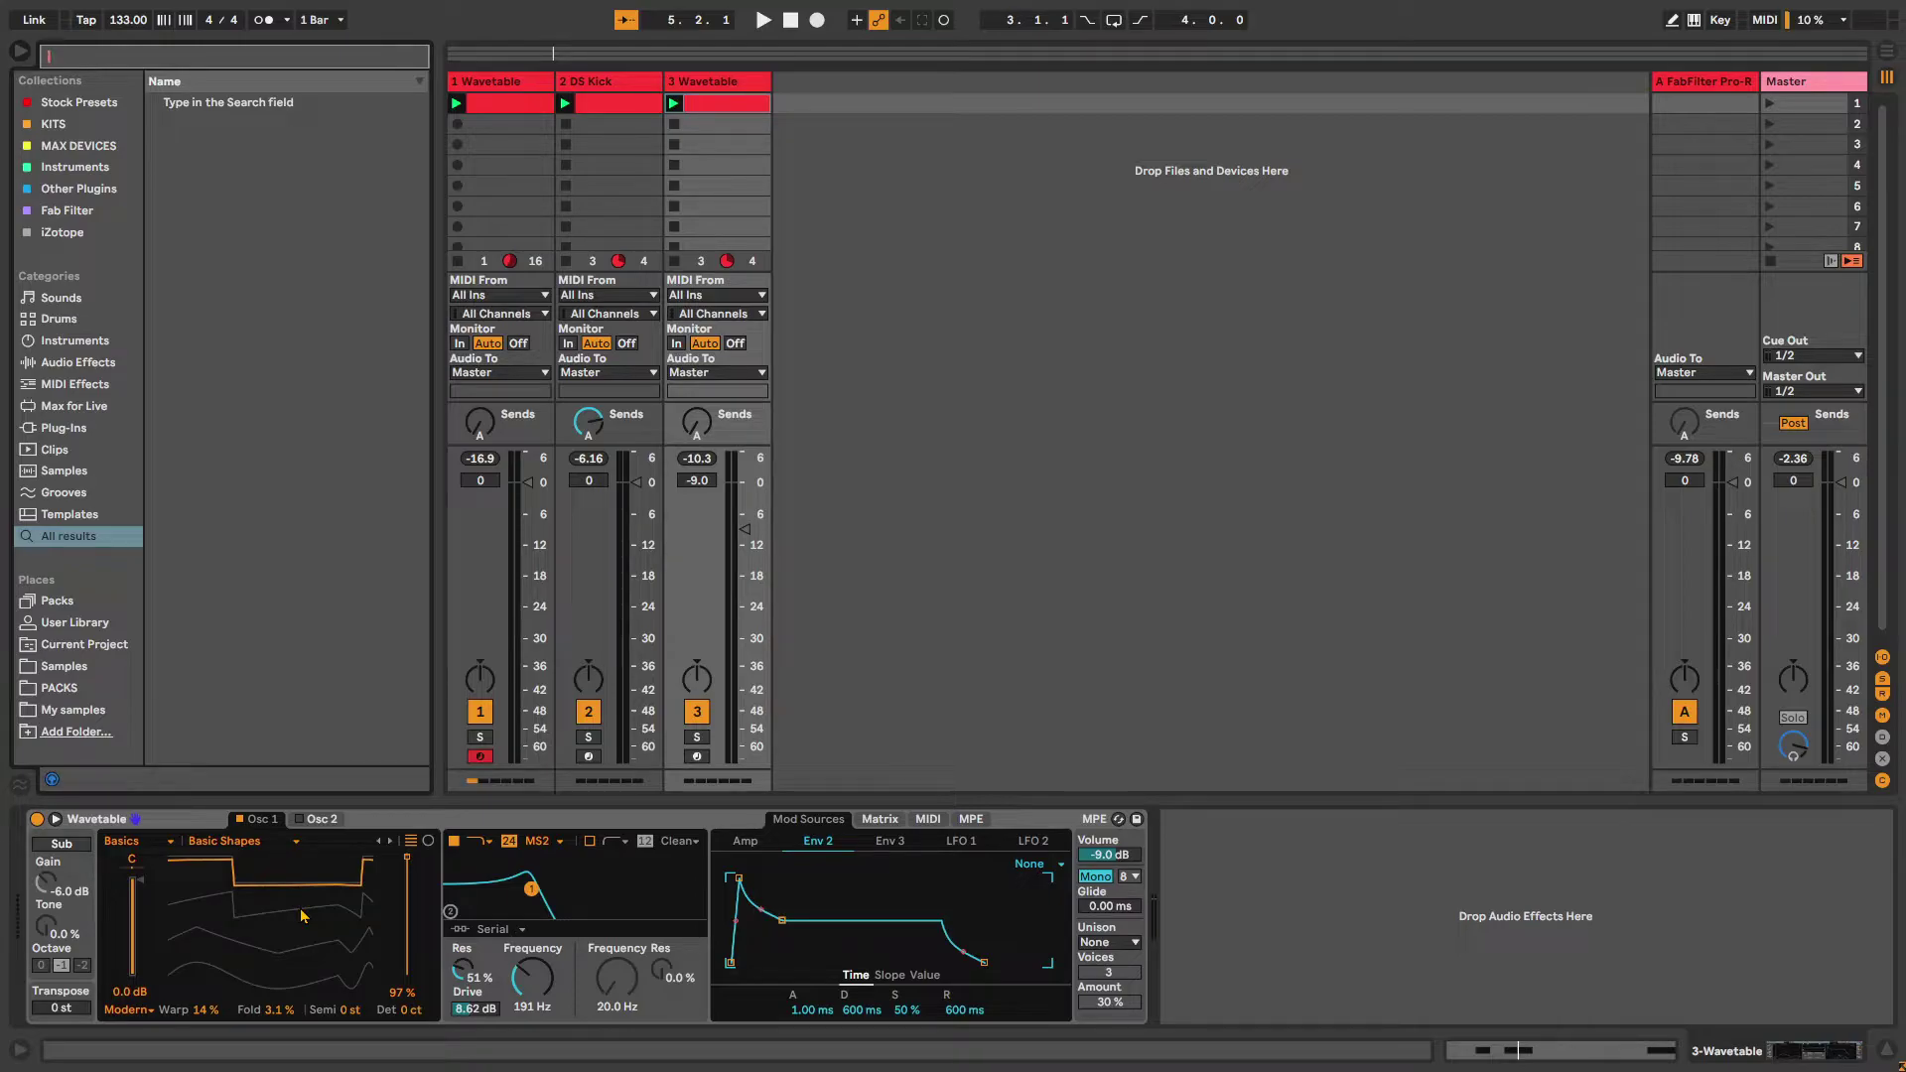
text(redux)
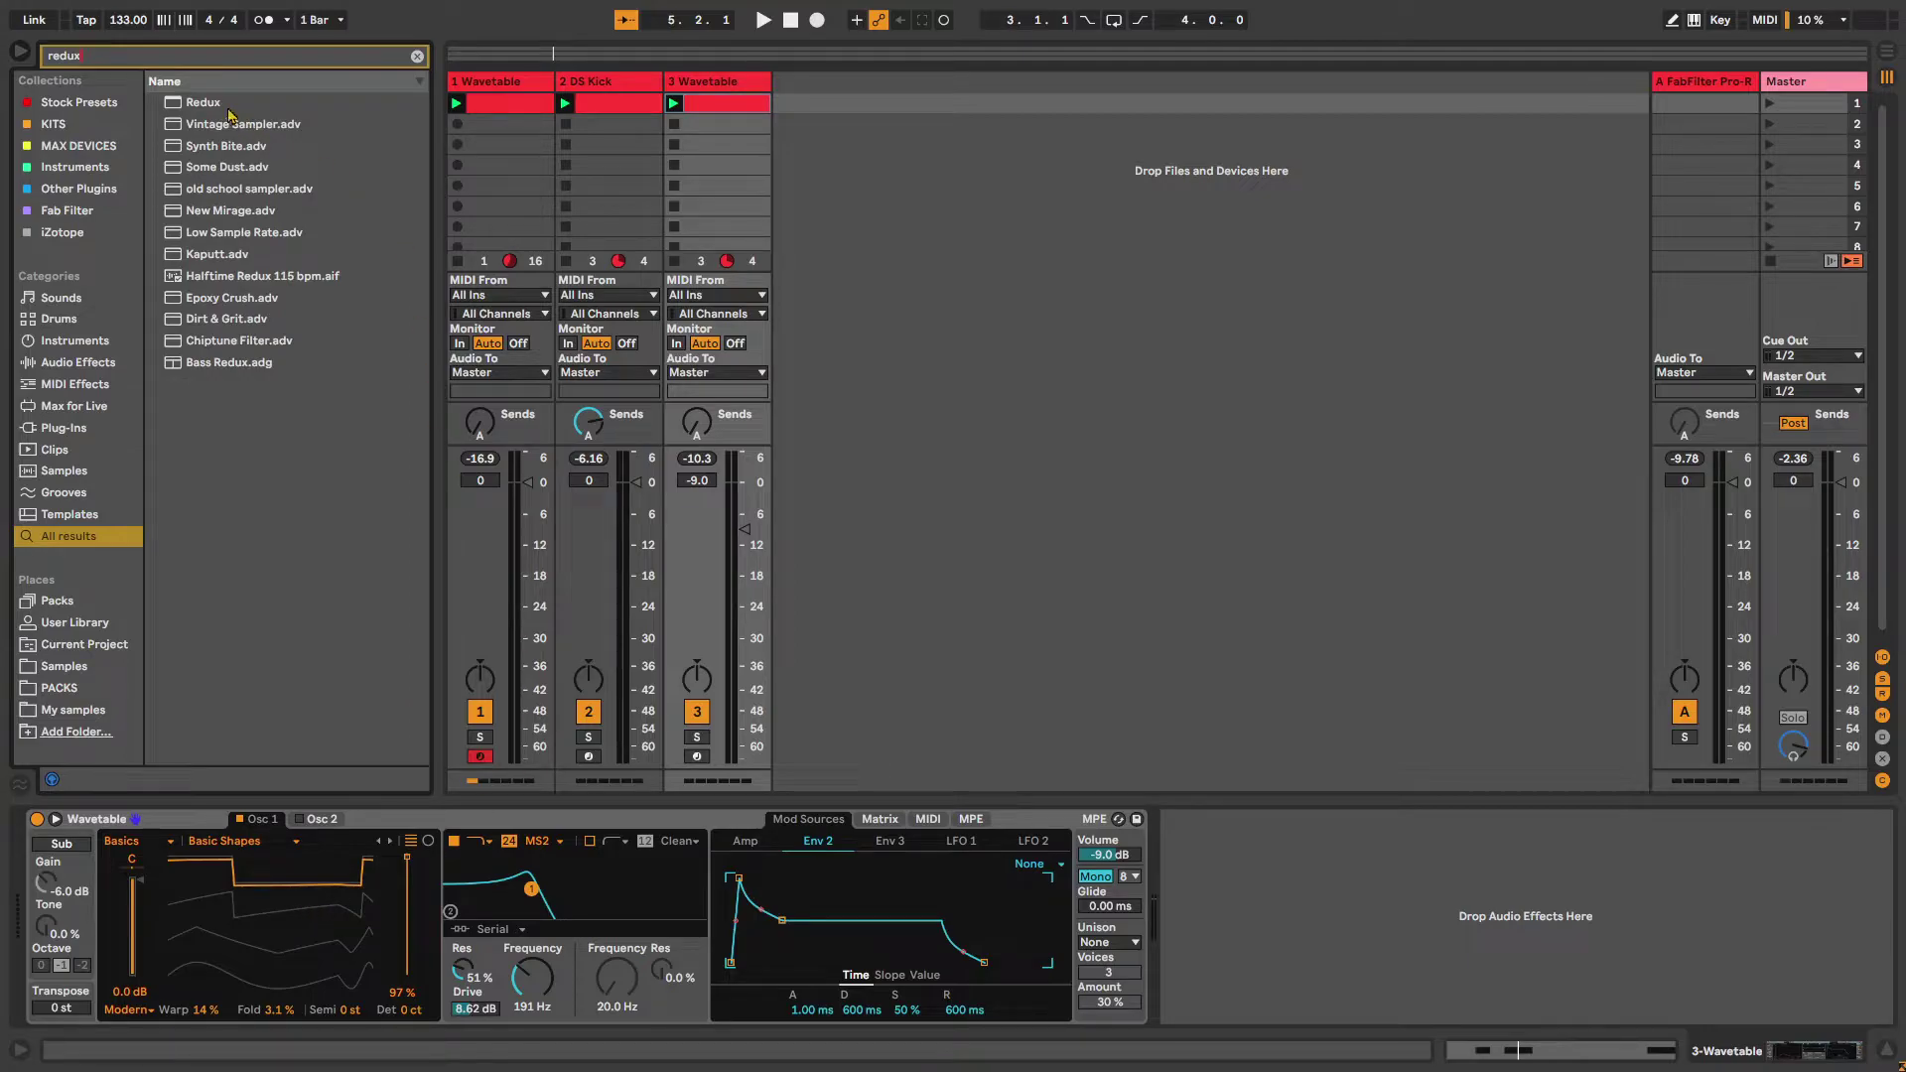
double_click(213, 102)
key(space)
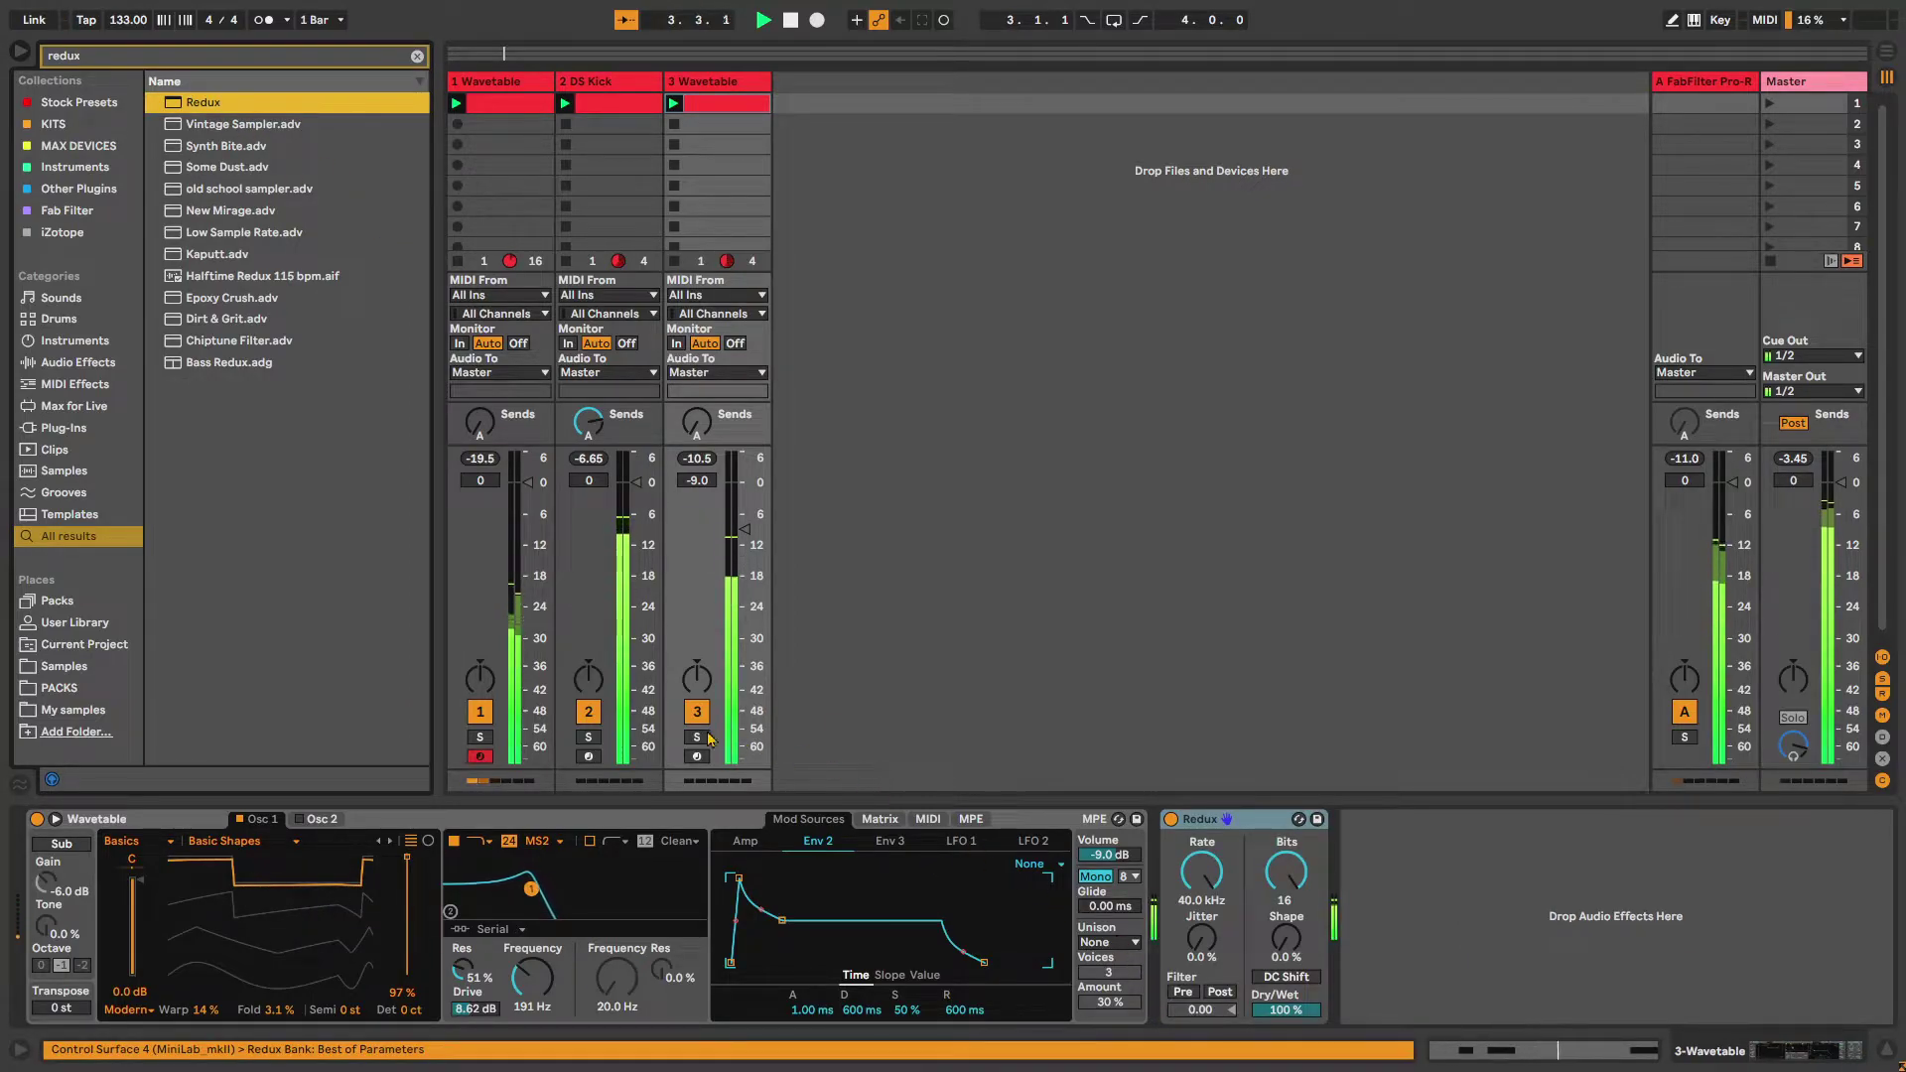
Set Redux's dry/wet to 10 % and its rate to 5.39 kHz, and solo track 3
click(1297, 1011)
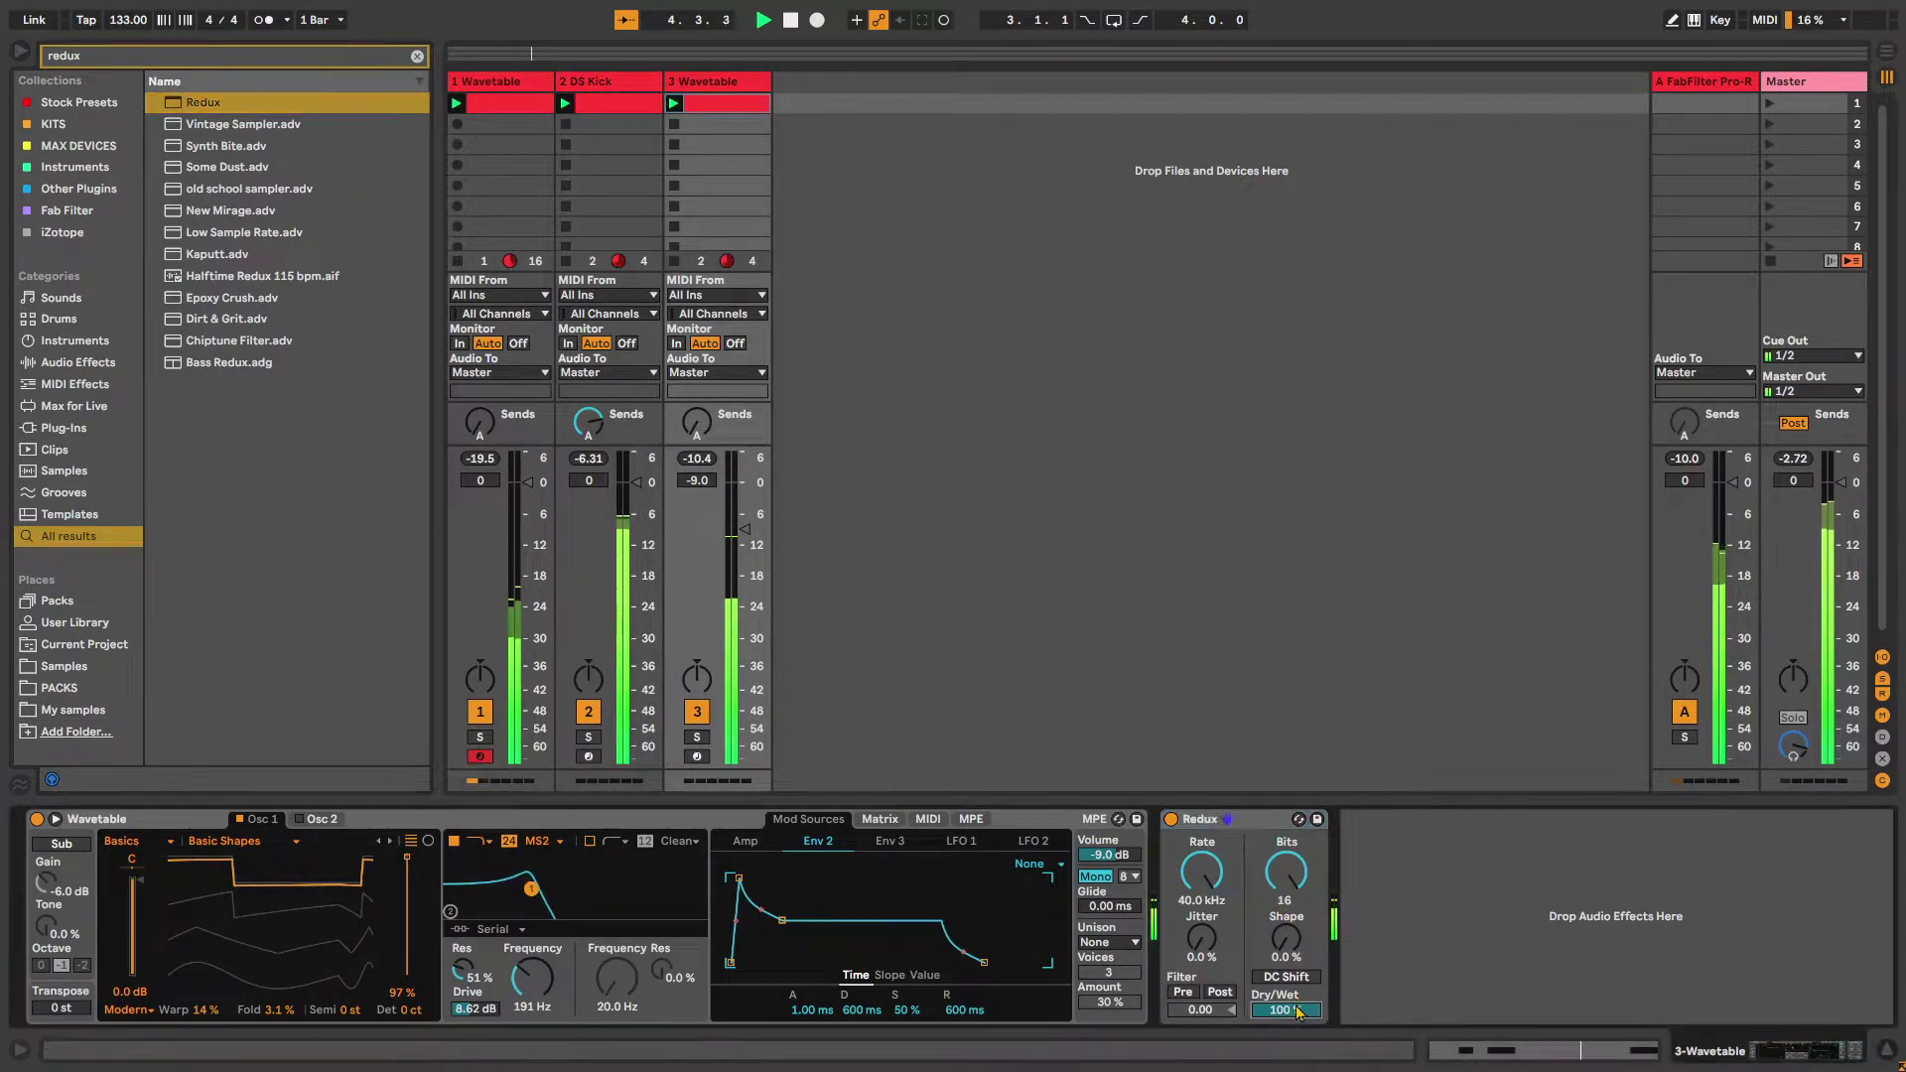
text(10)
key(Return)
drag(1219, 865, 1219, 933)
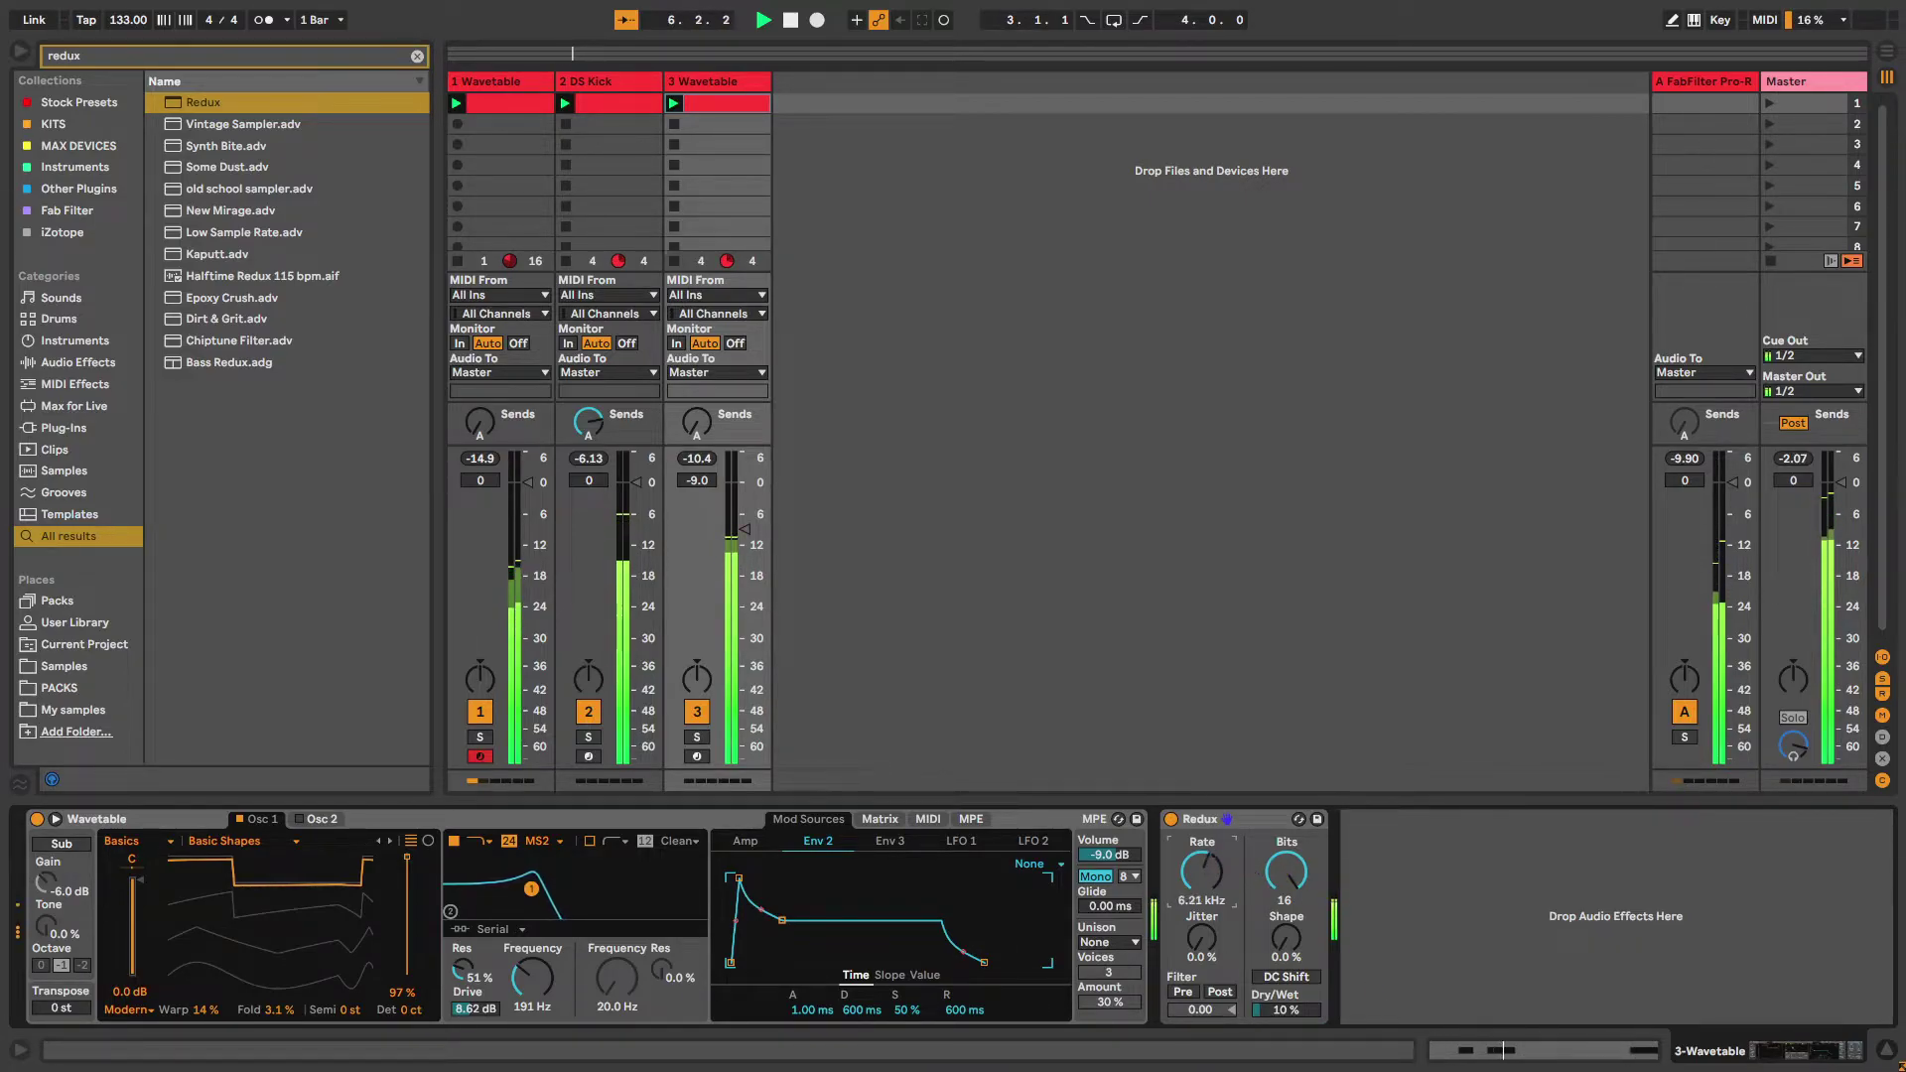
click(697, 736)
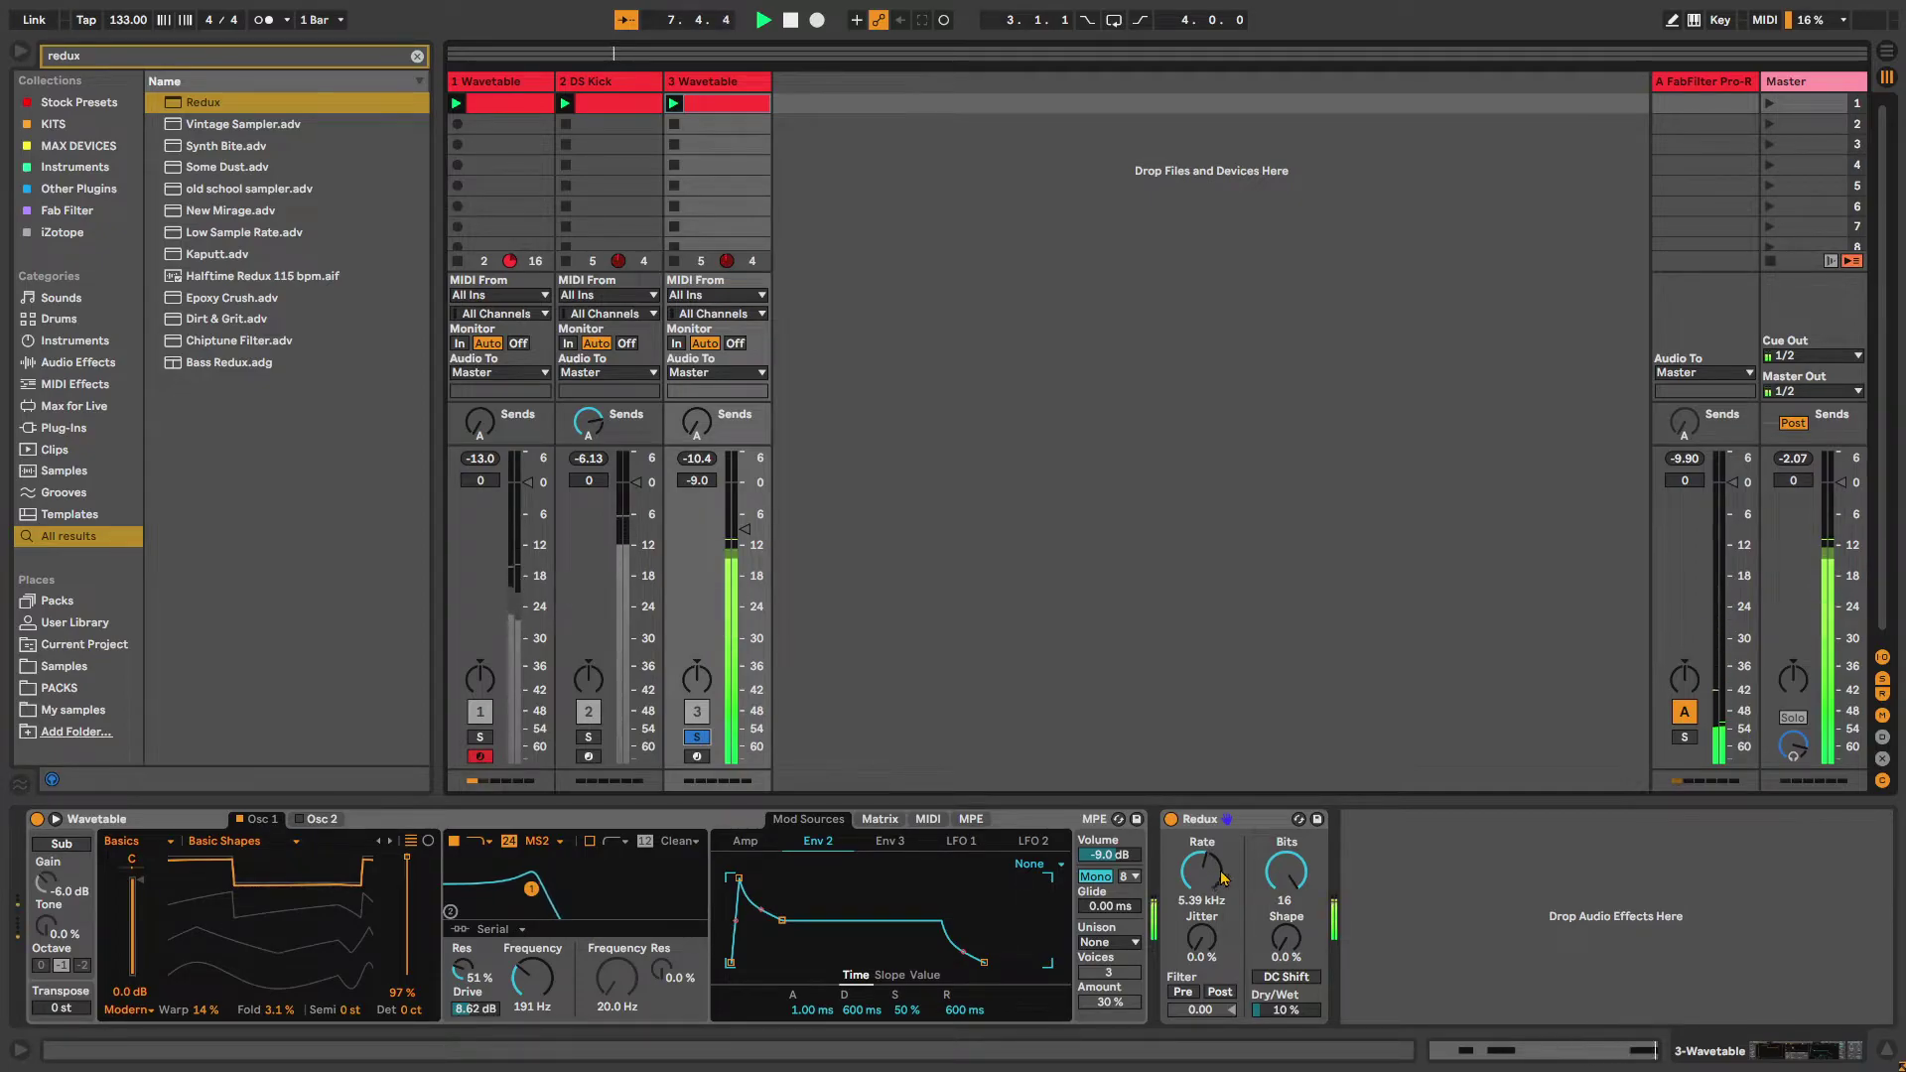
Set Redux's jitter to 22 % and dry/wet to 6.2 % with bits at 16, and unsolo track 3
drag(1201, 937, 1201, 925)
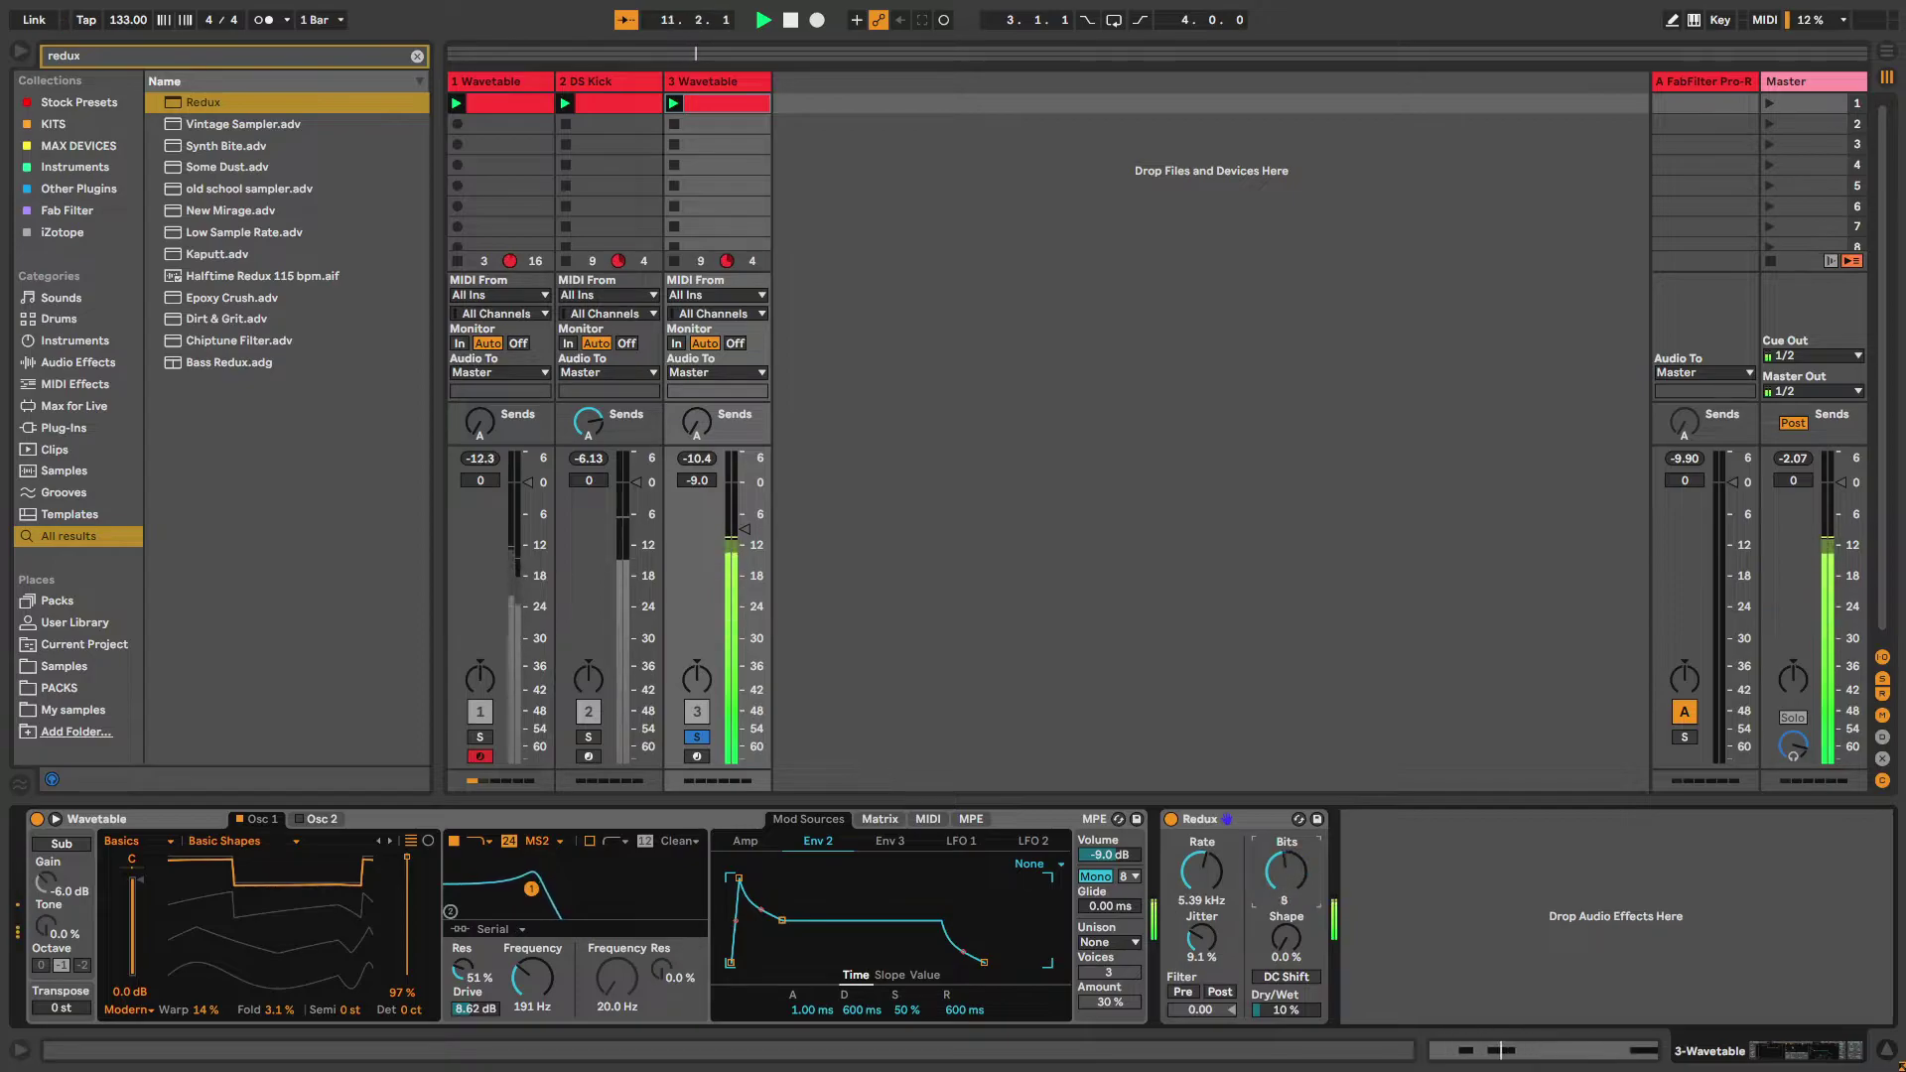
drag(1286, 871, 1285, 848)
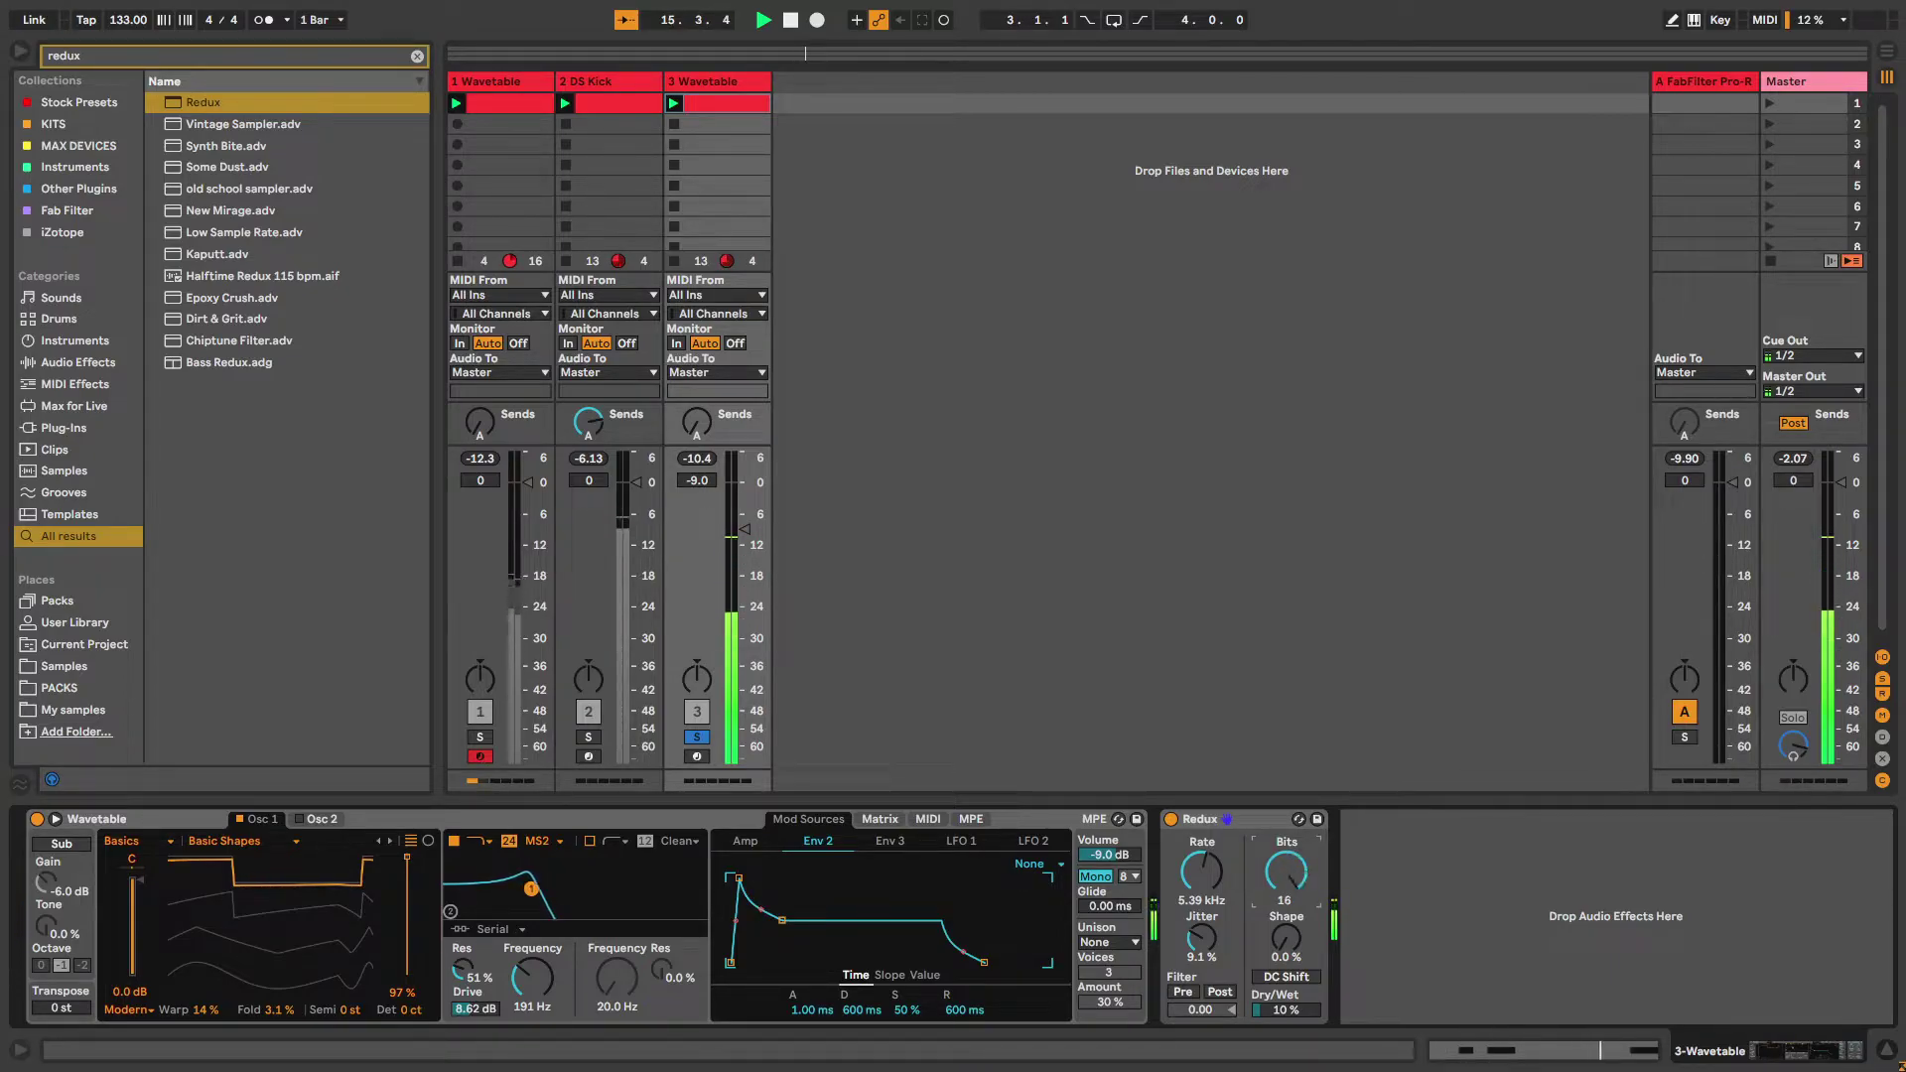
drag(1286, 937, 1254, 864)
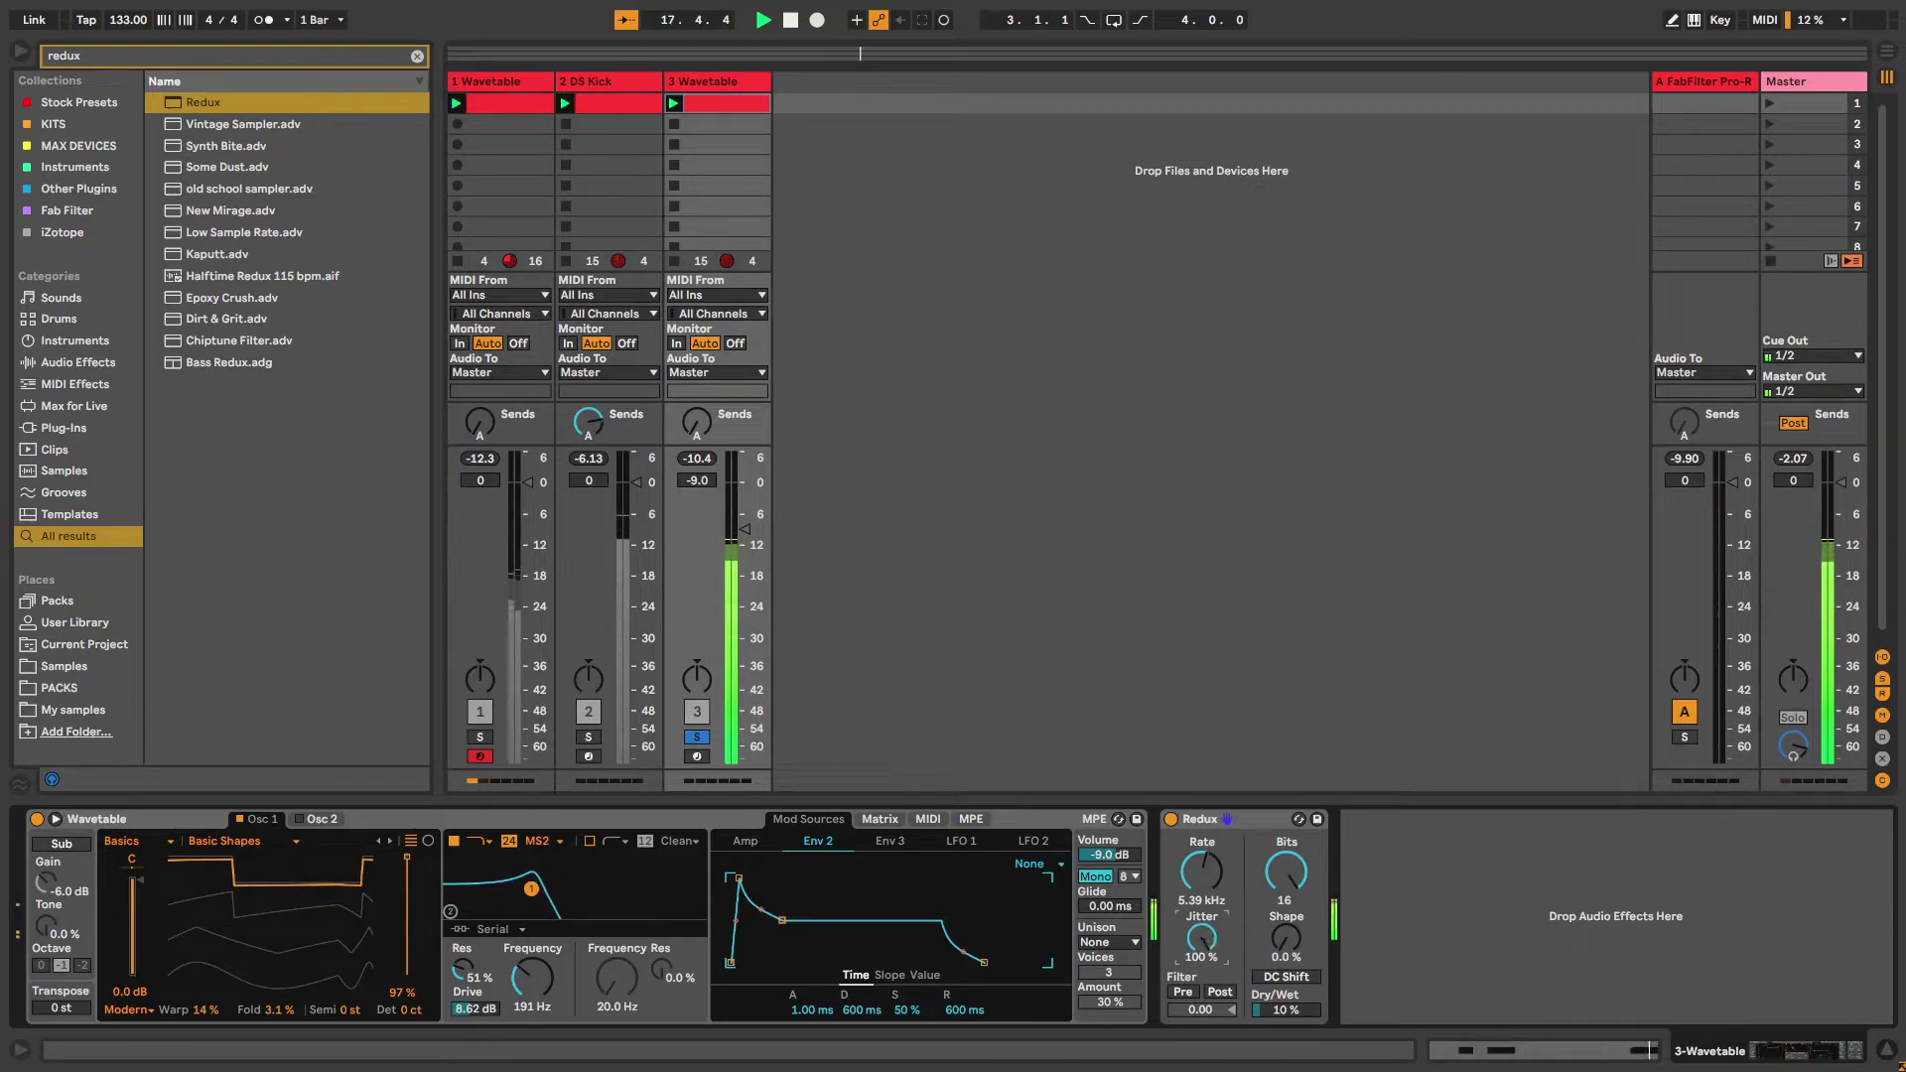
mouse_move(1201, 937)
mouse_down()
mouse_move(1201, 969)
mouse_move(1201, 919)
mouse_up()
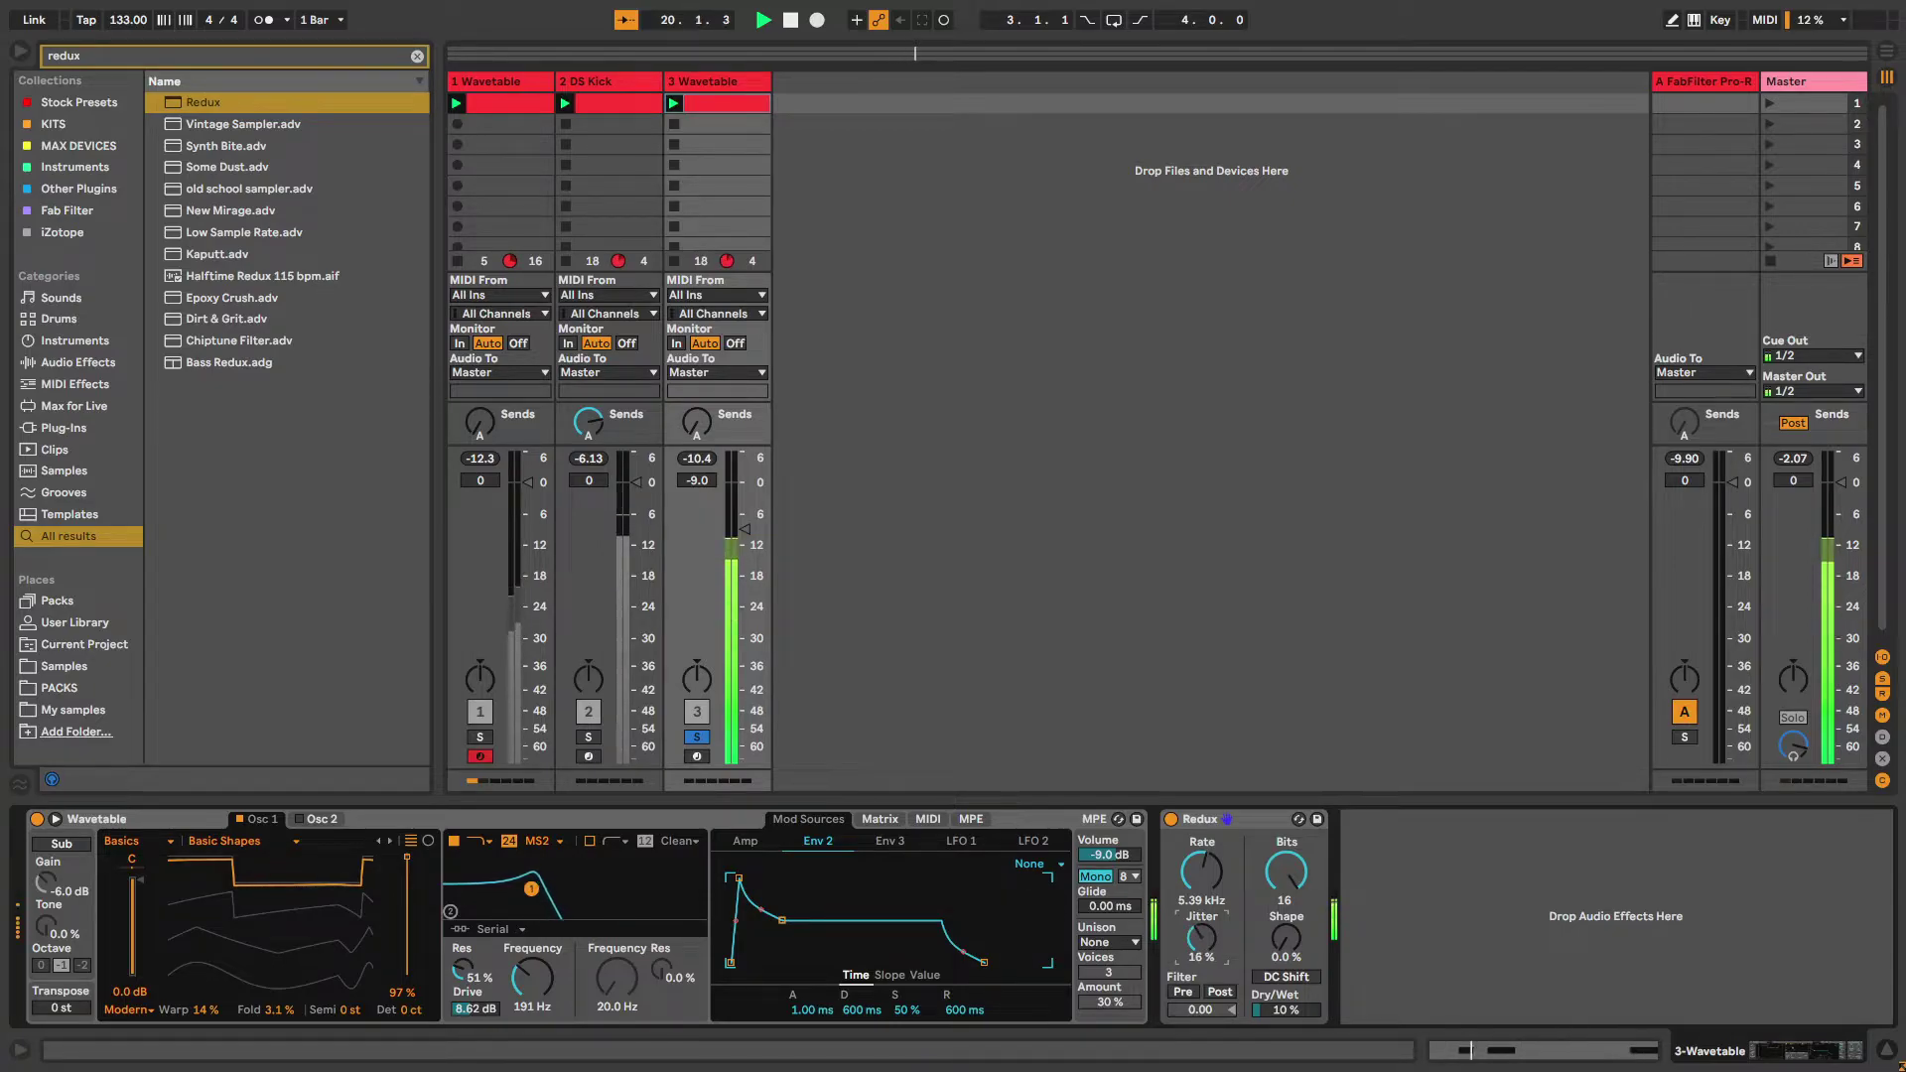
drag(1286, 1010, 1271, 1003)
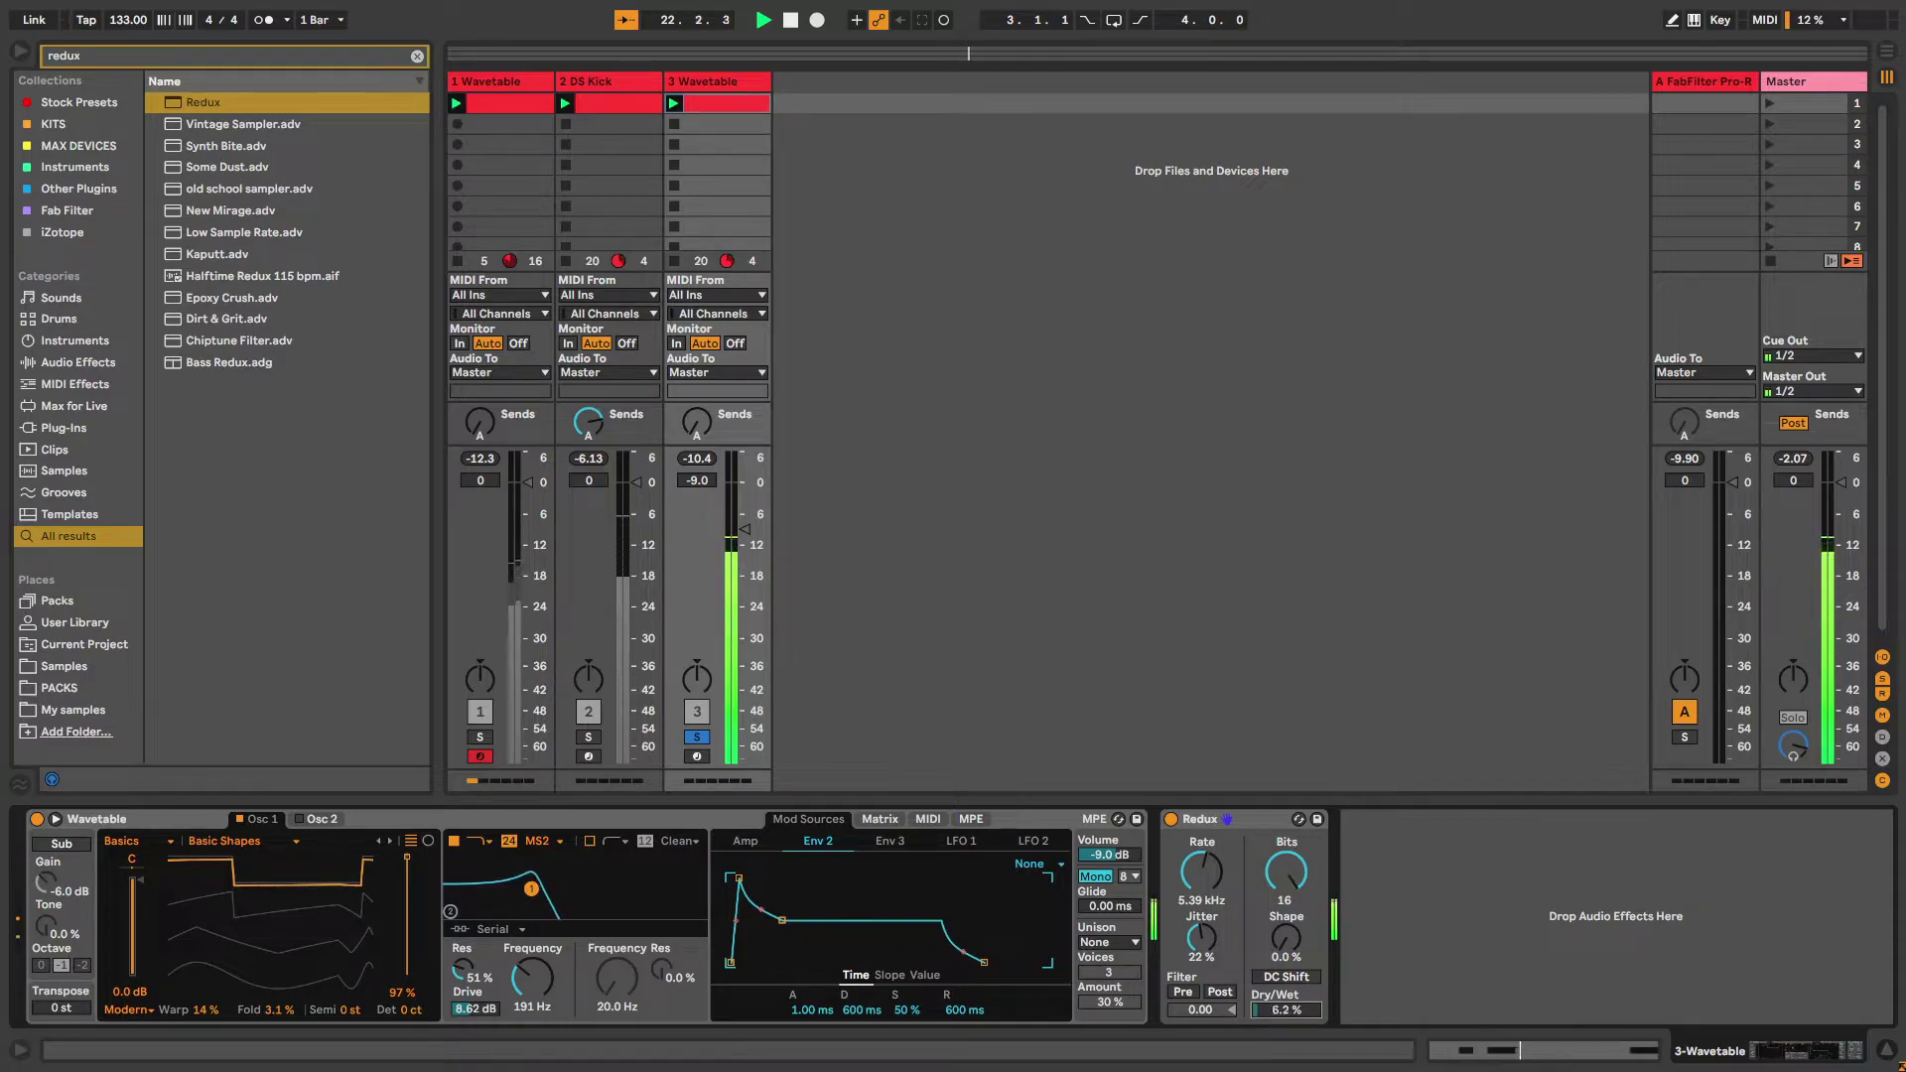
click(699, 737)
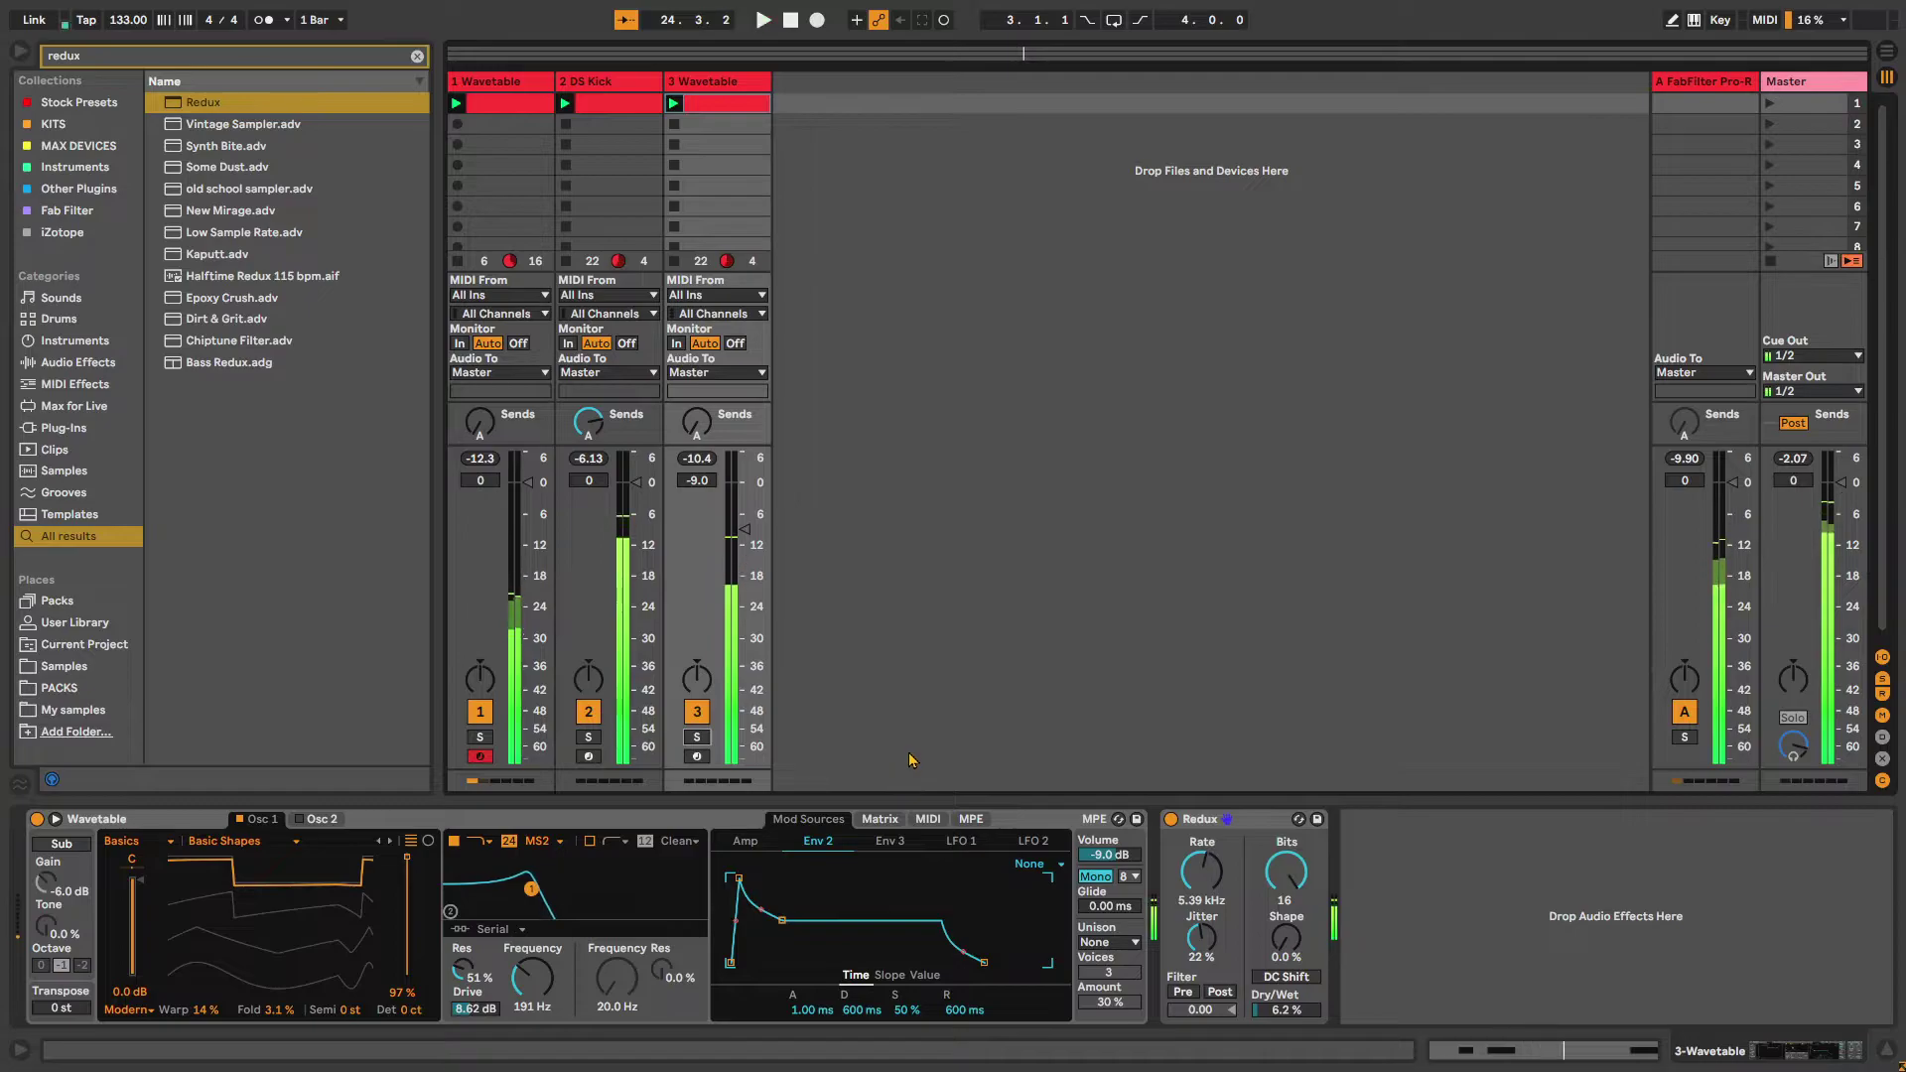
Add the Amp effect after Redux on track 3 and set its dry/wet to 11.1 % while soloing the track
key(ctrl+f)
text(amp)
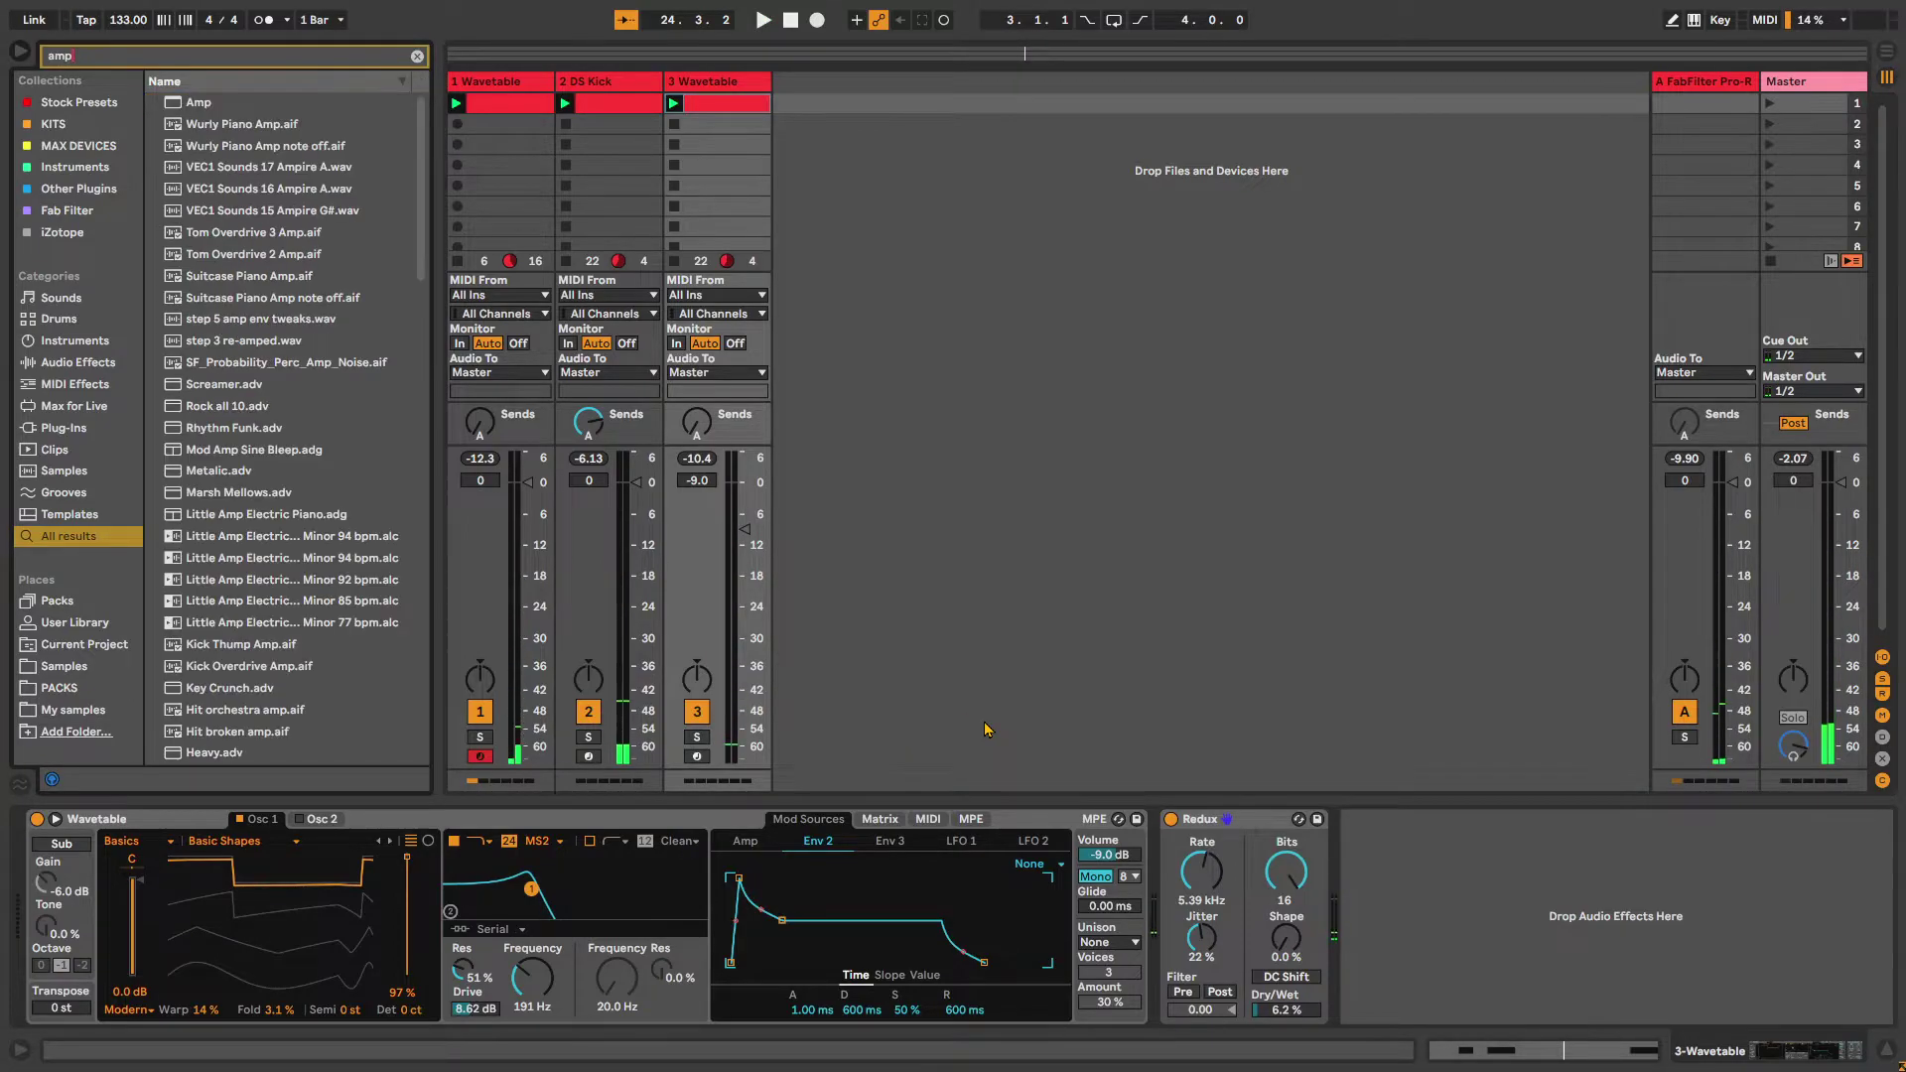
double_click(194, 102)
key(space)
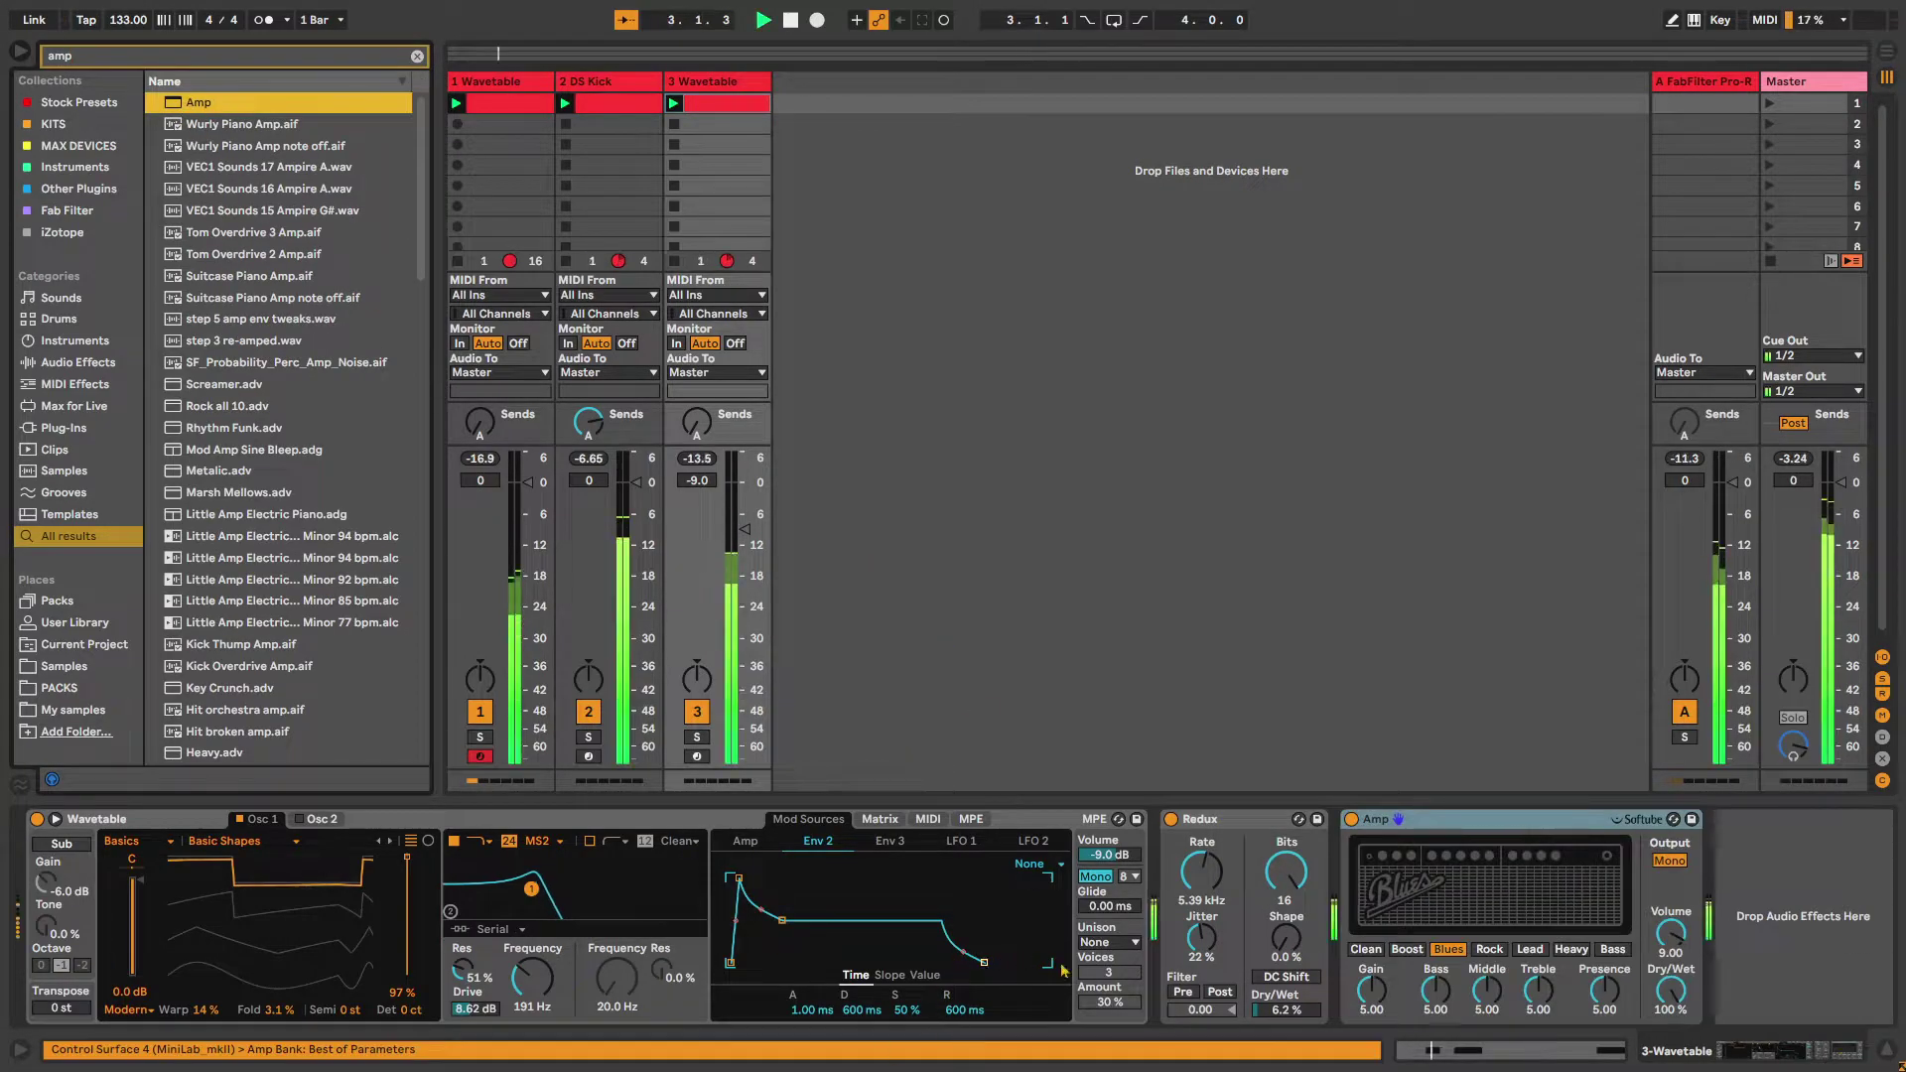
click(697, 738)
drag(1671, 991, 1671, 1071)
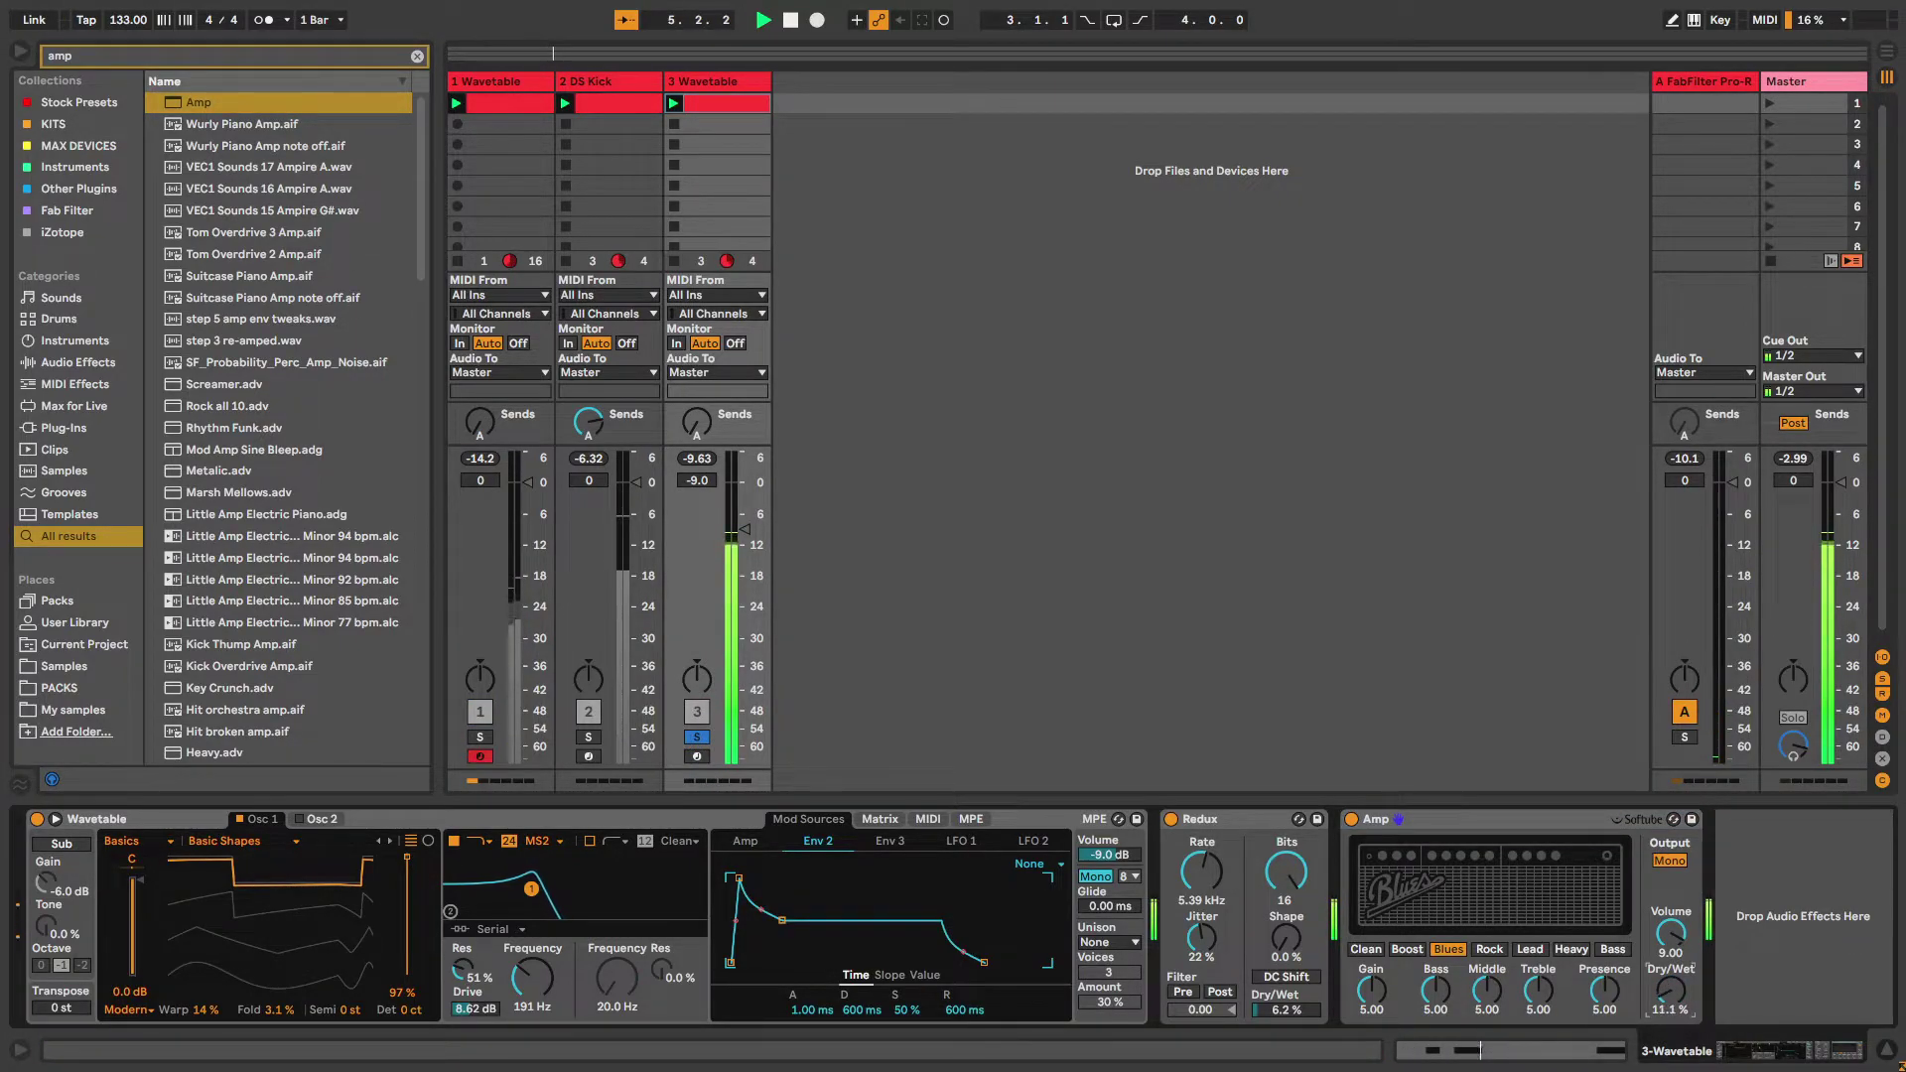
Switch the Amp on track 3 to Rock, lower its Dry/Wet to 4.76%, and unsolo the track
click(1490, 949)
drag(1671, 990, 1671, 1005)
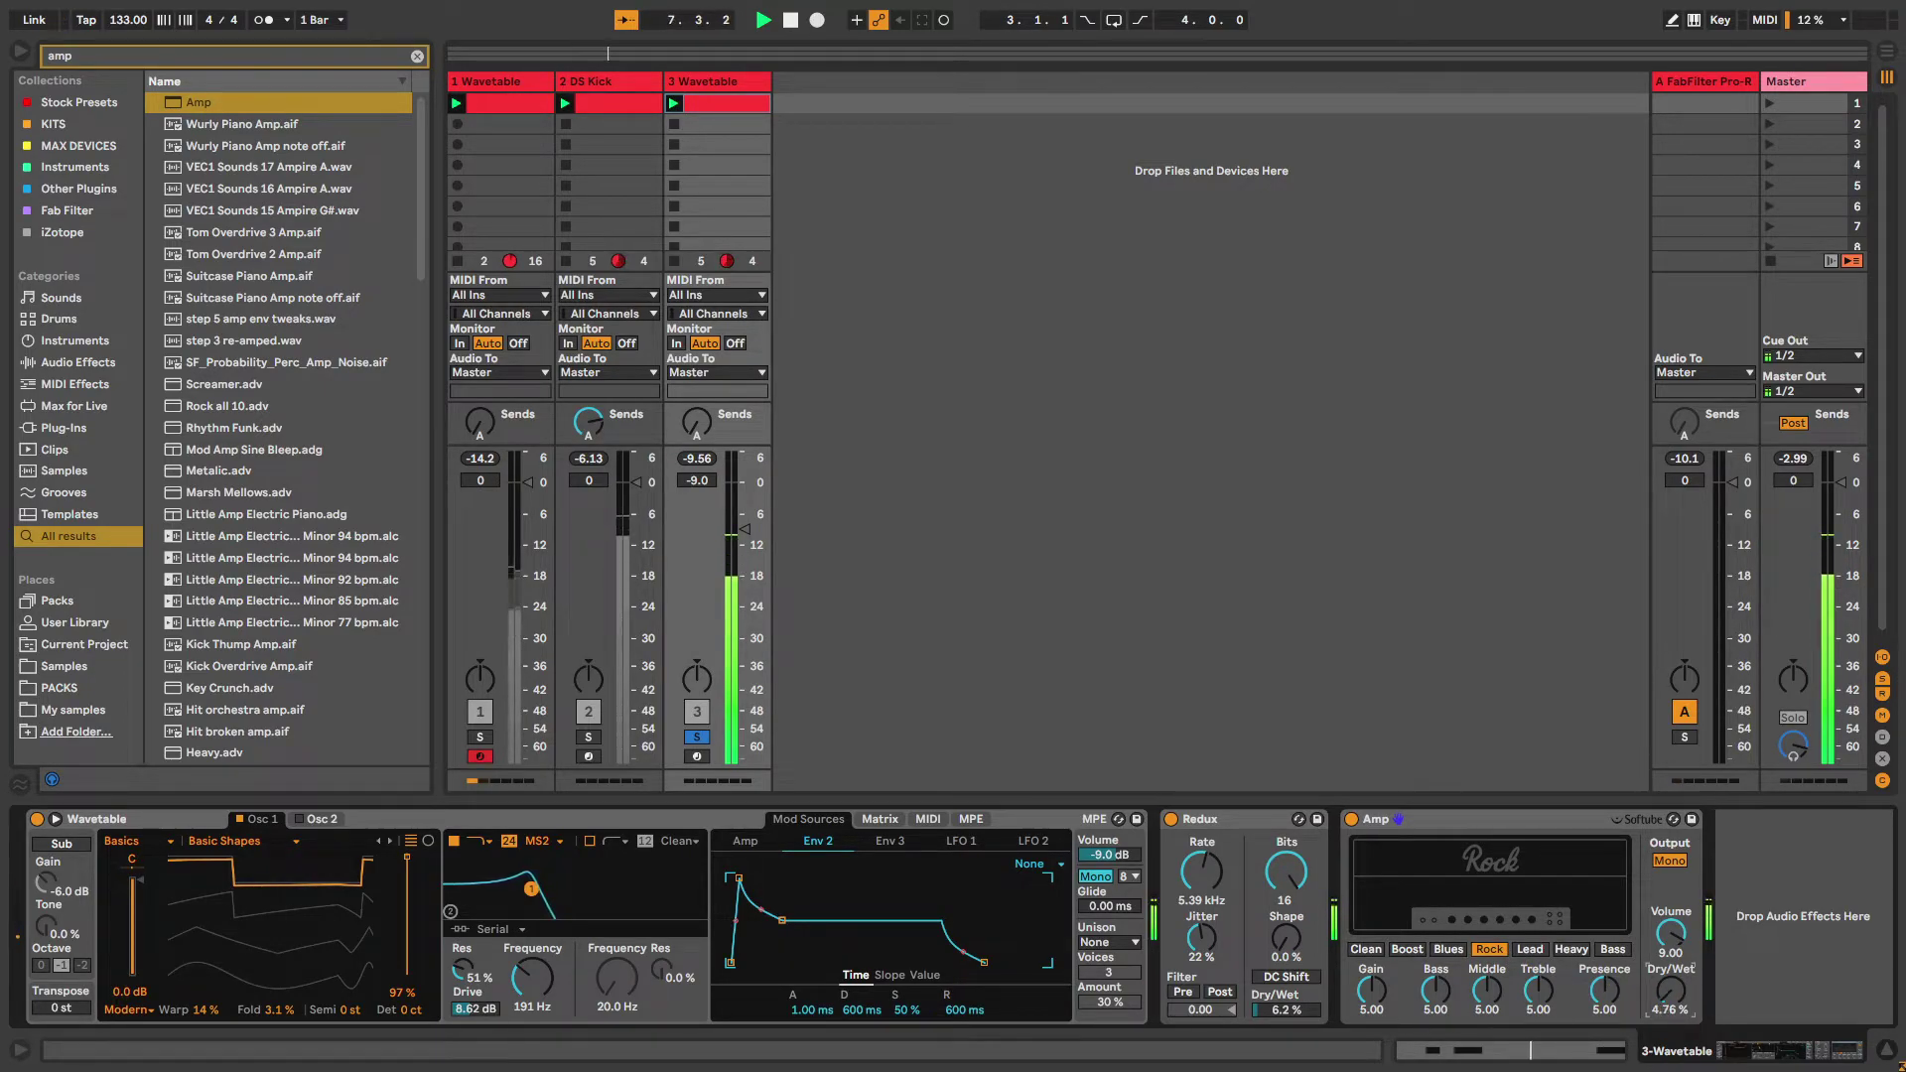
click(697, 738)
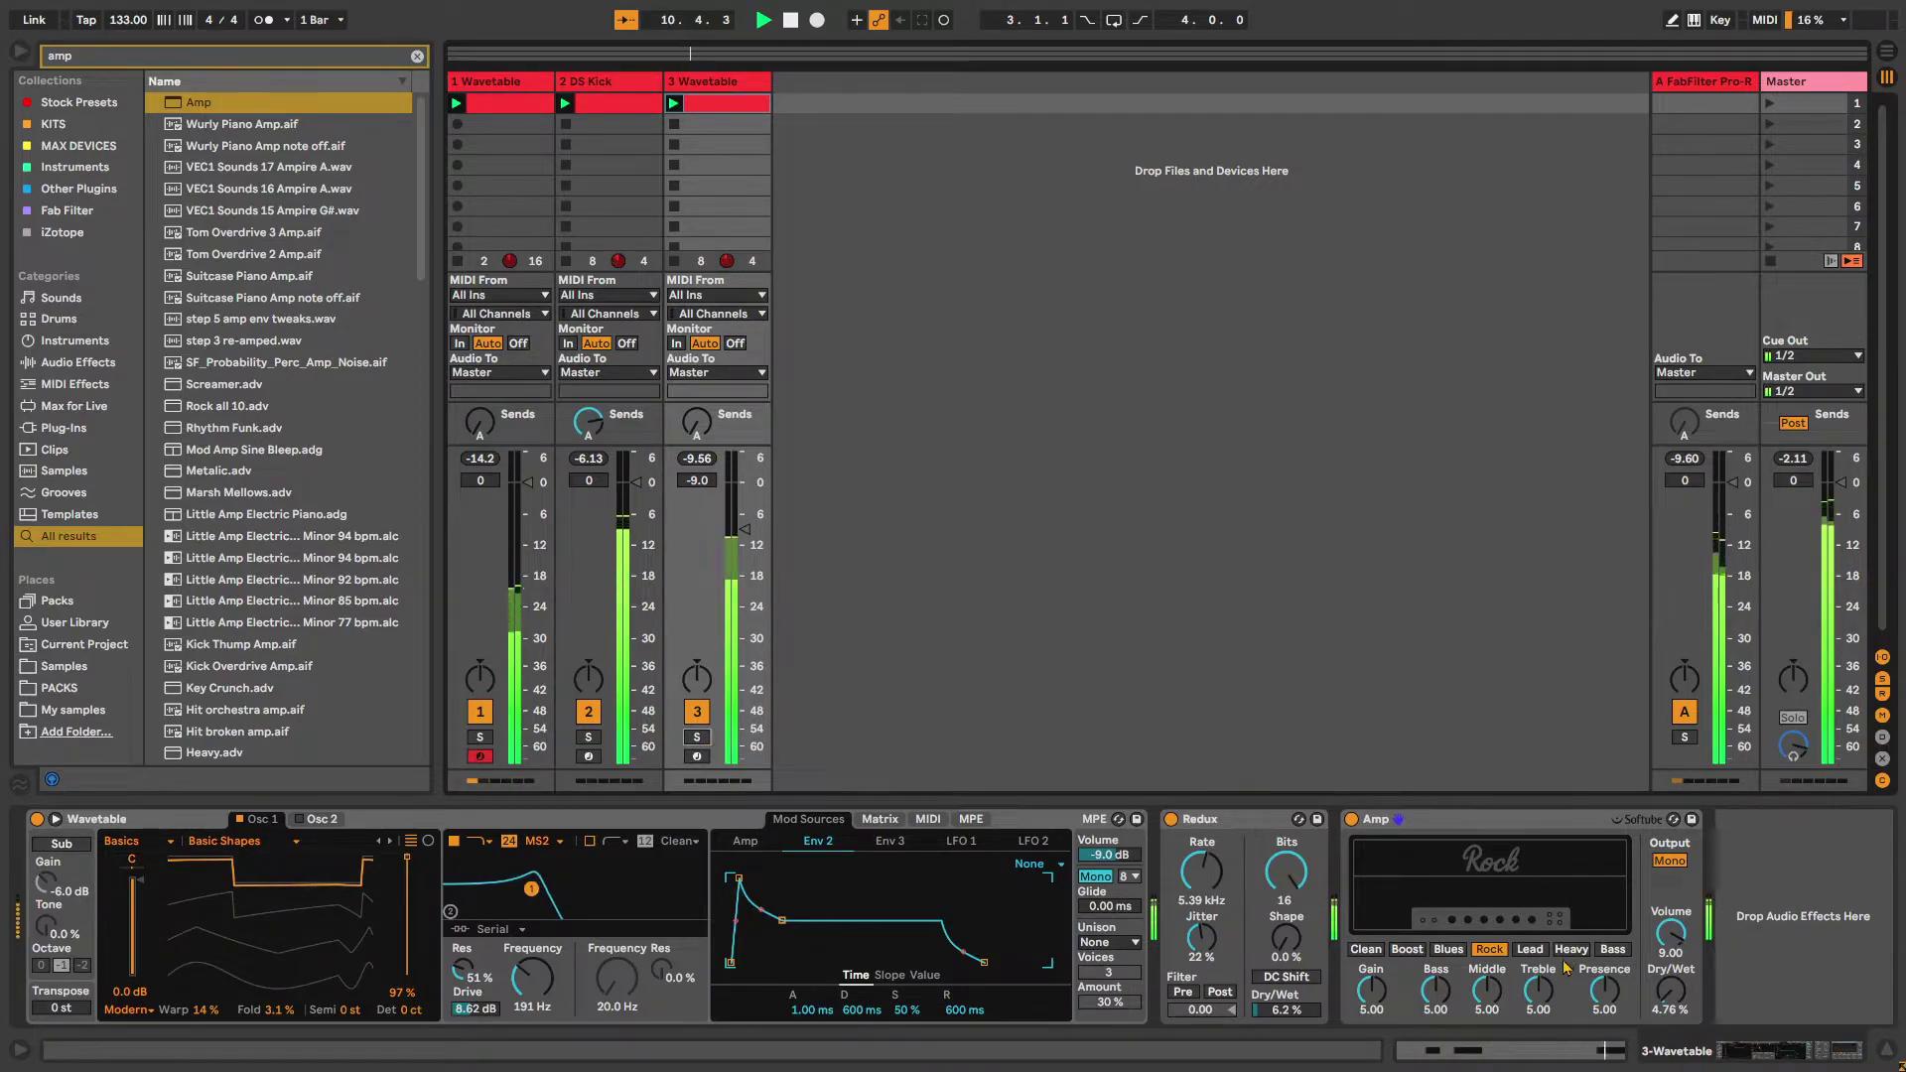
Find the Compressor in the browser, add it after the Amp on track 3, and expand its sidechain section
key(ctrl+f)
text(compre)
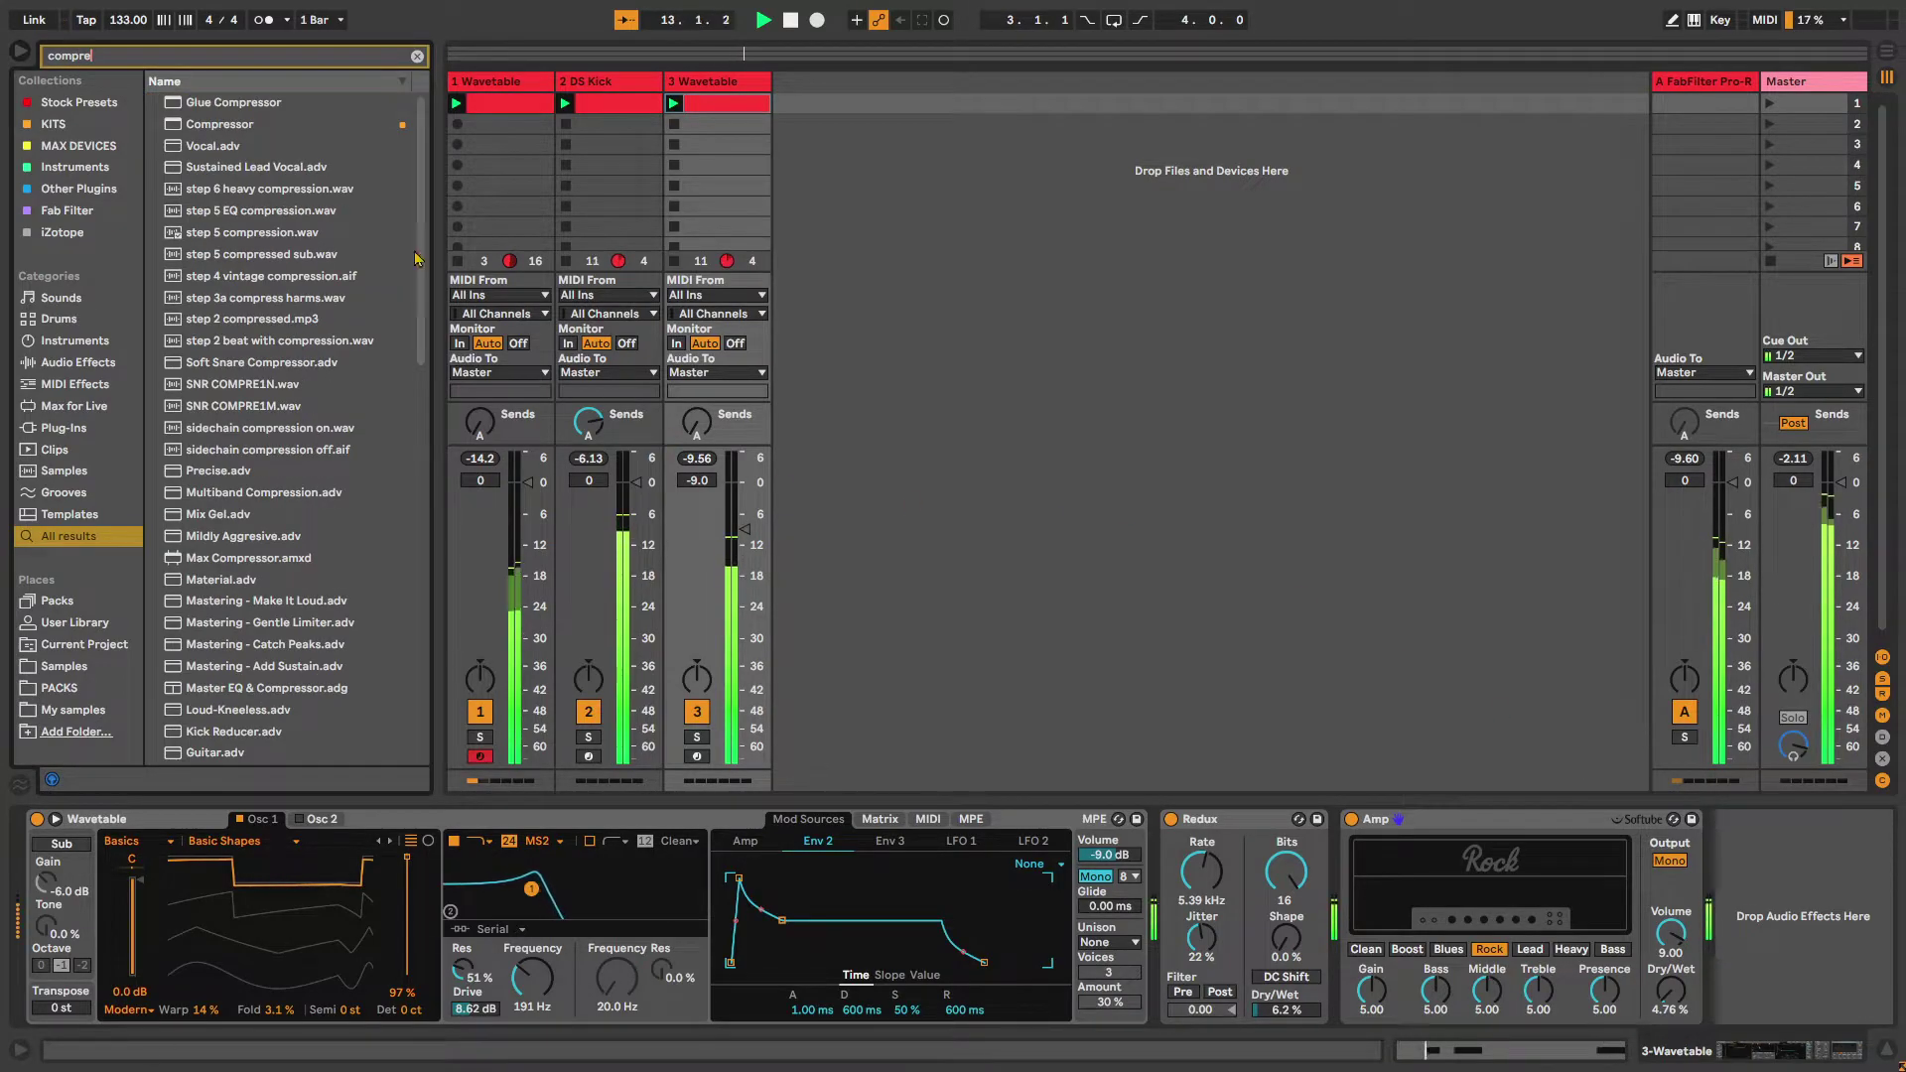
click(205, 130)
double_click(205, 132)
click(1491, 822)
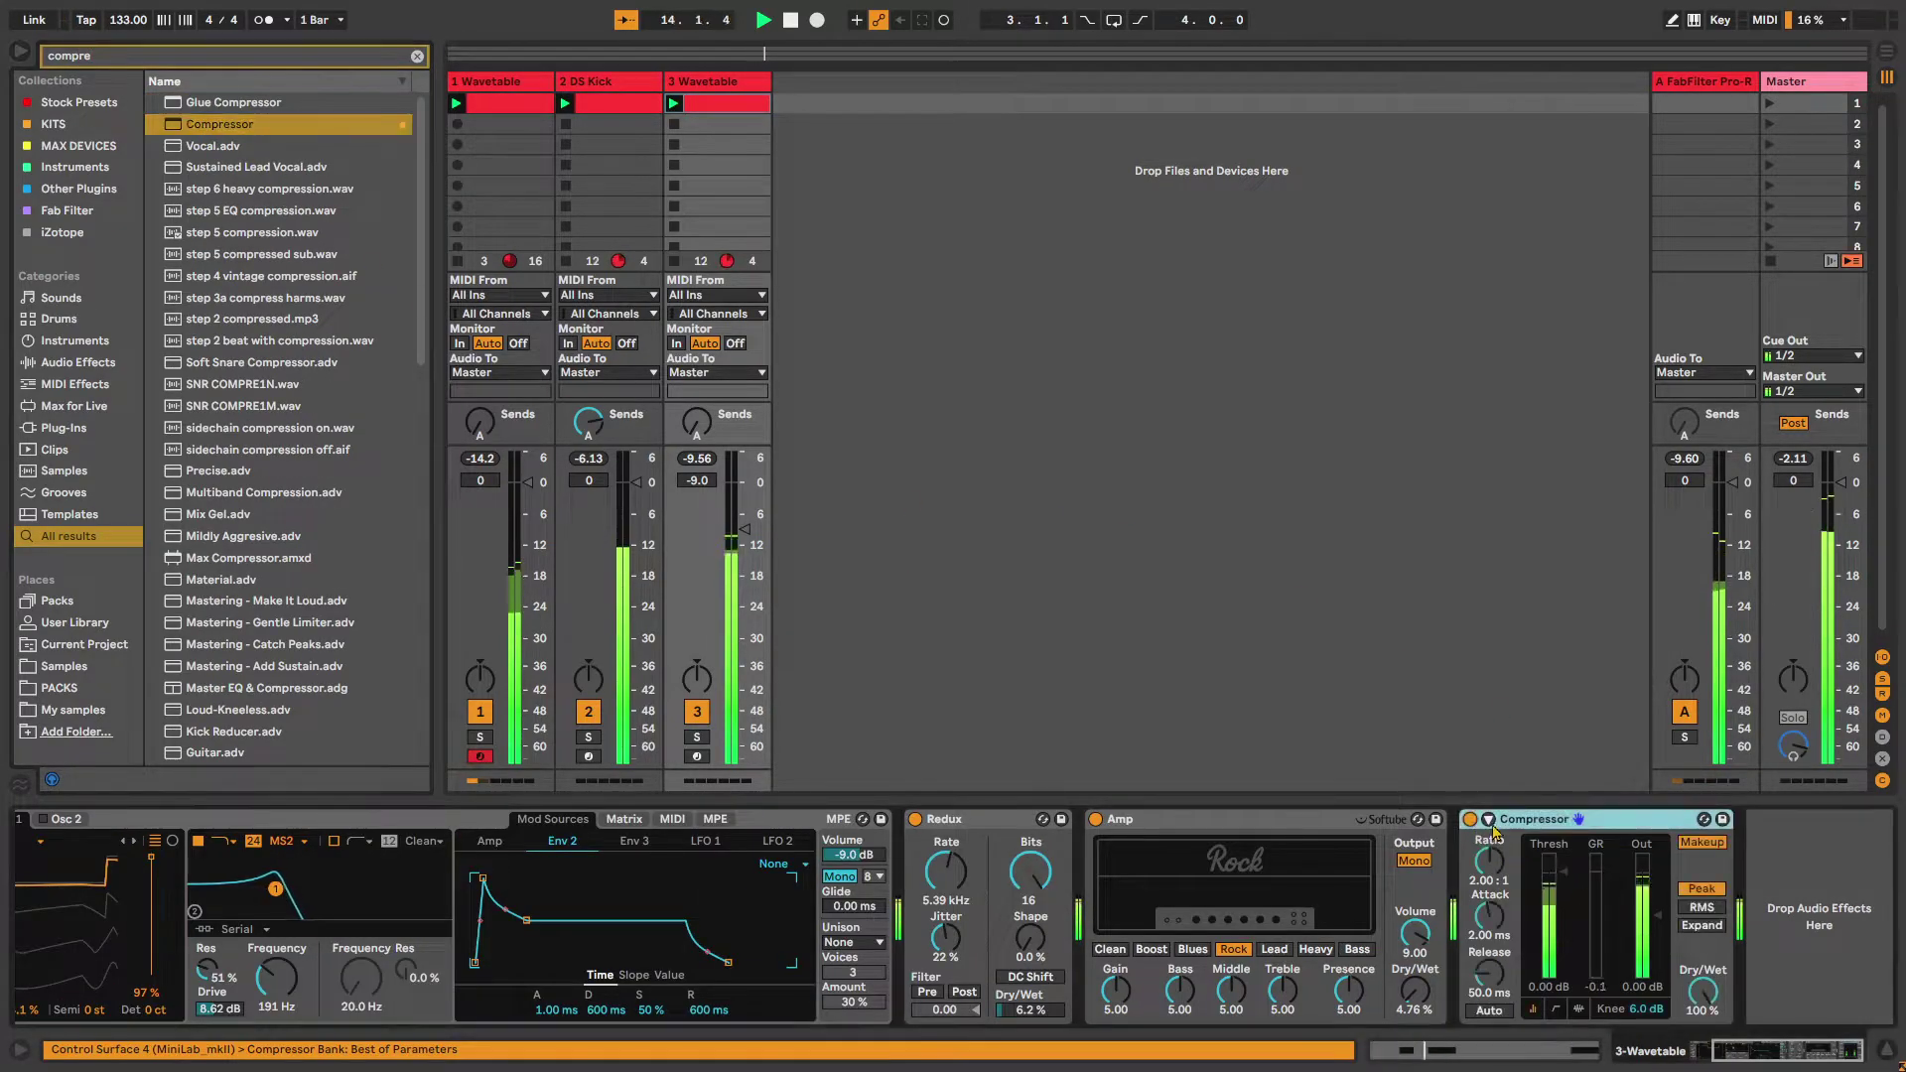
Choose 2-DS Kick as the Compressor's sidechain source, enable its EQ, and set the ratio to inf:1 and threshold to -42.8 dB
click(1506, 875)
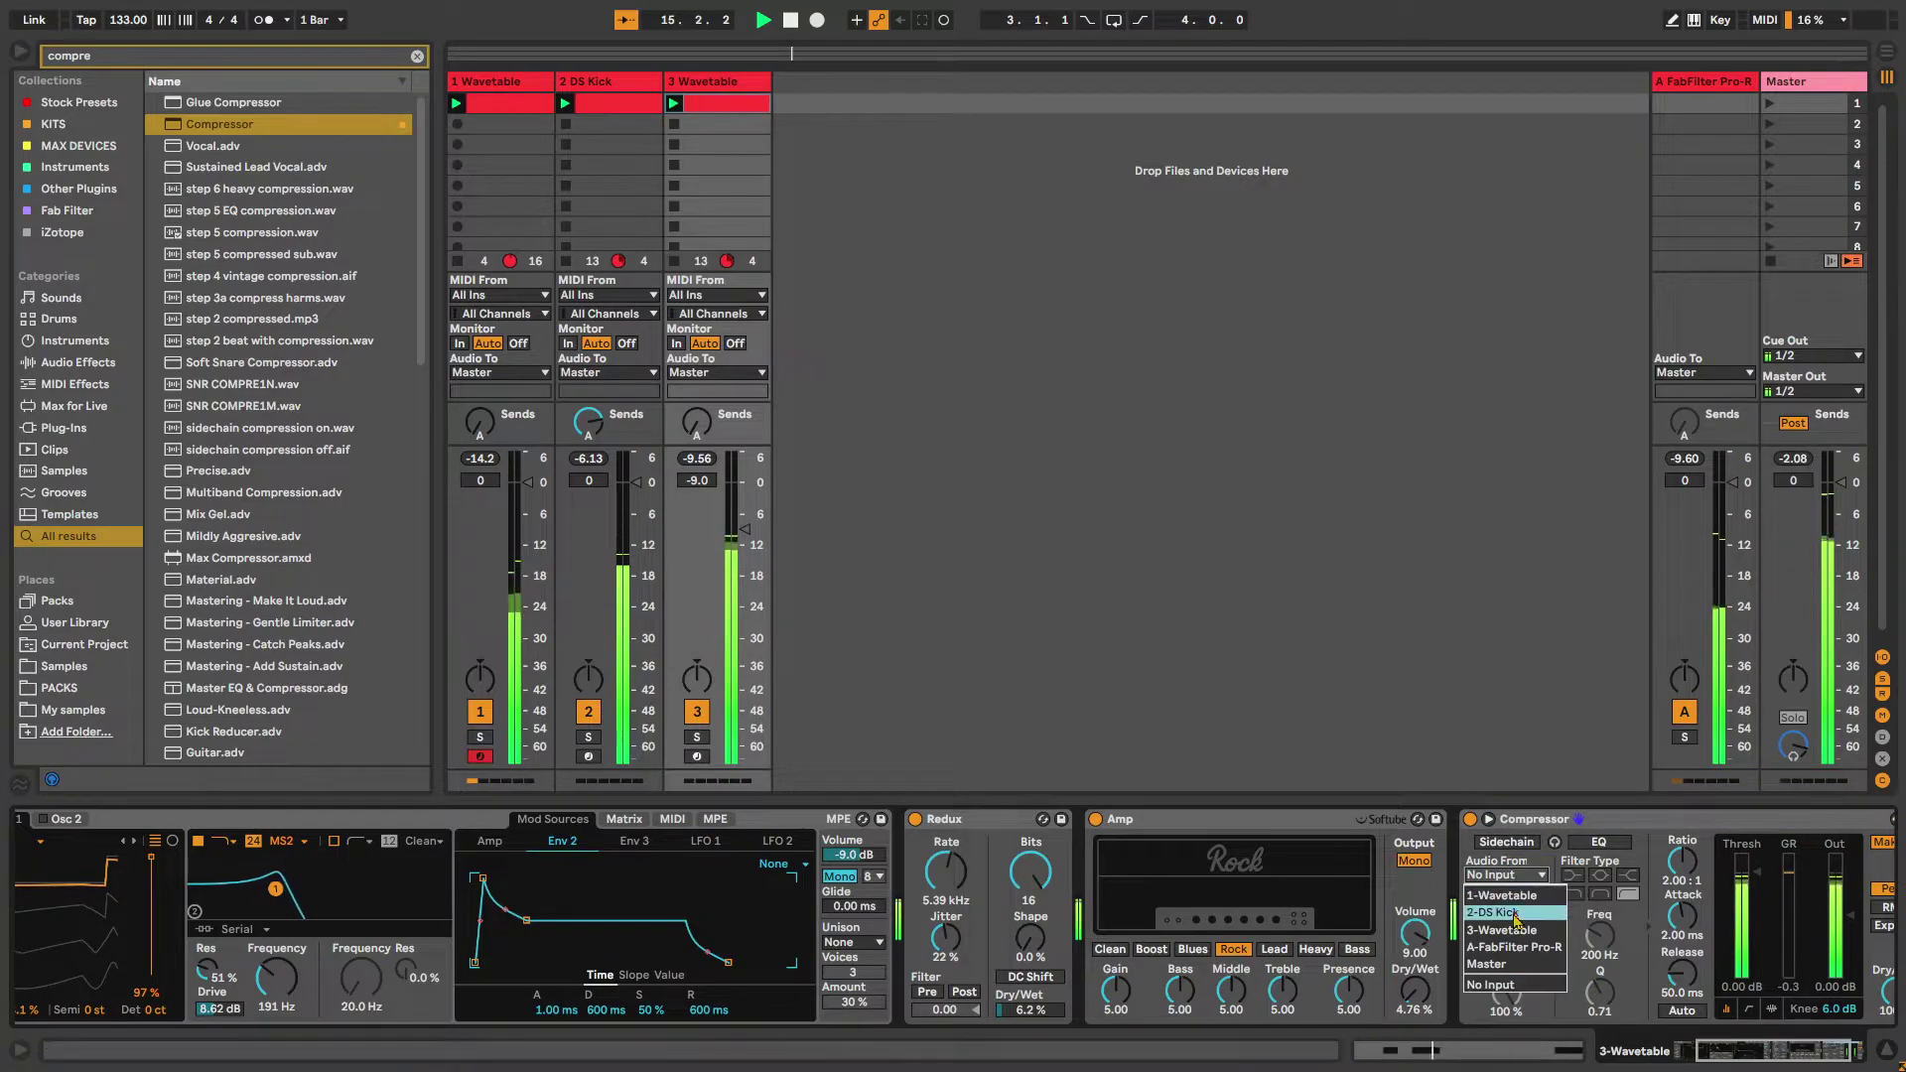
click(1499, 923)
scroll(1623, 880, right, 3)
click(1442, 843)
drag(1525, 860, 1525, 784)
drag(1599, 872, 1600, 961)
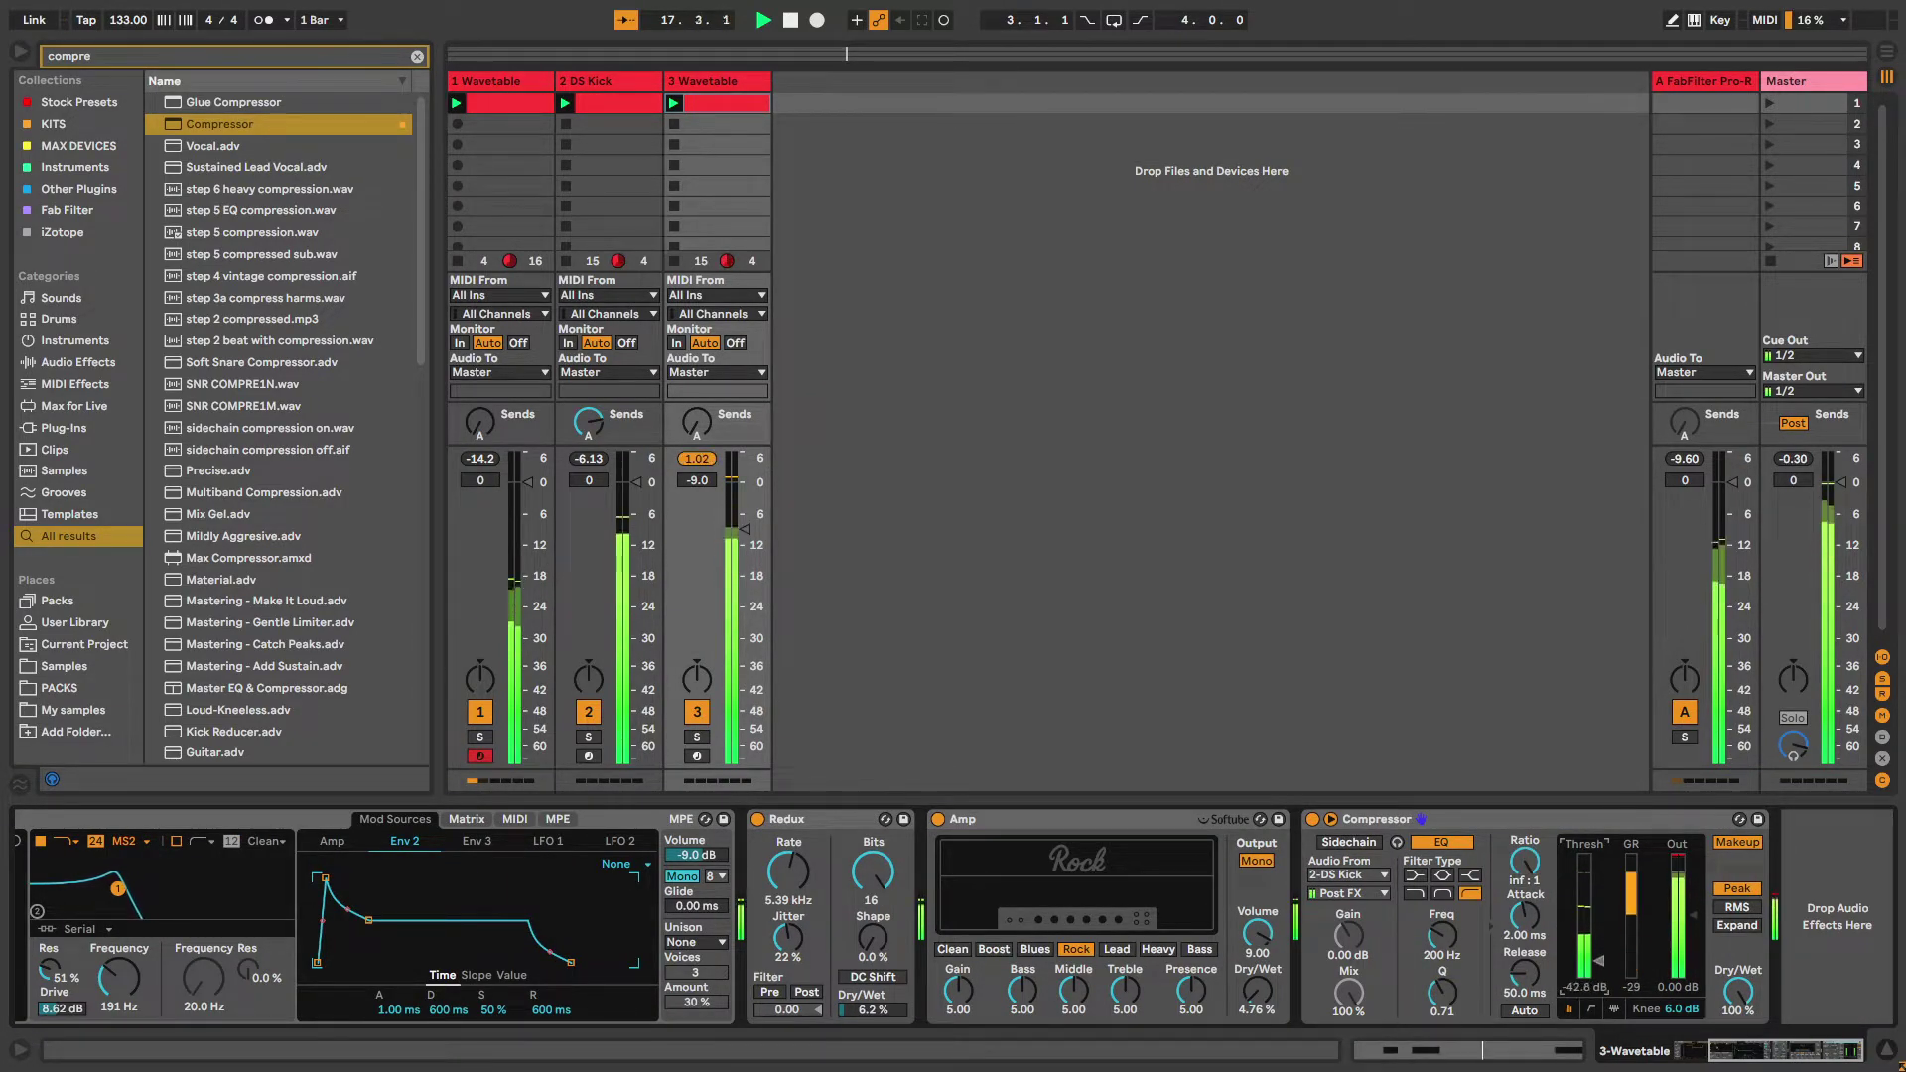
click(1614, 1008)
click(1754, 1009)
click(1757, 1012)
click(1568, 1009)
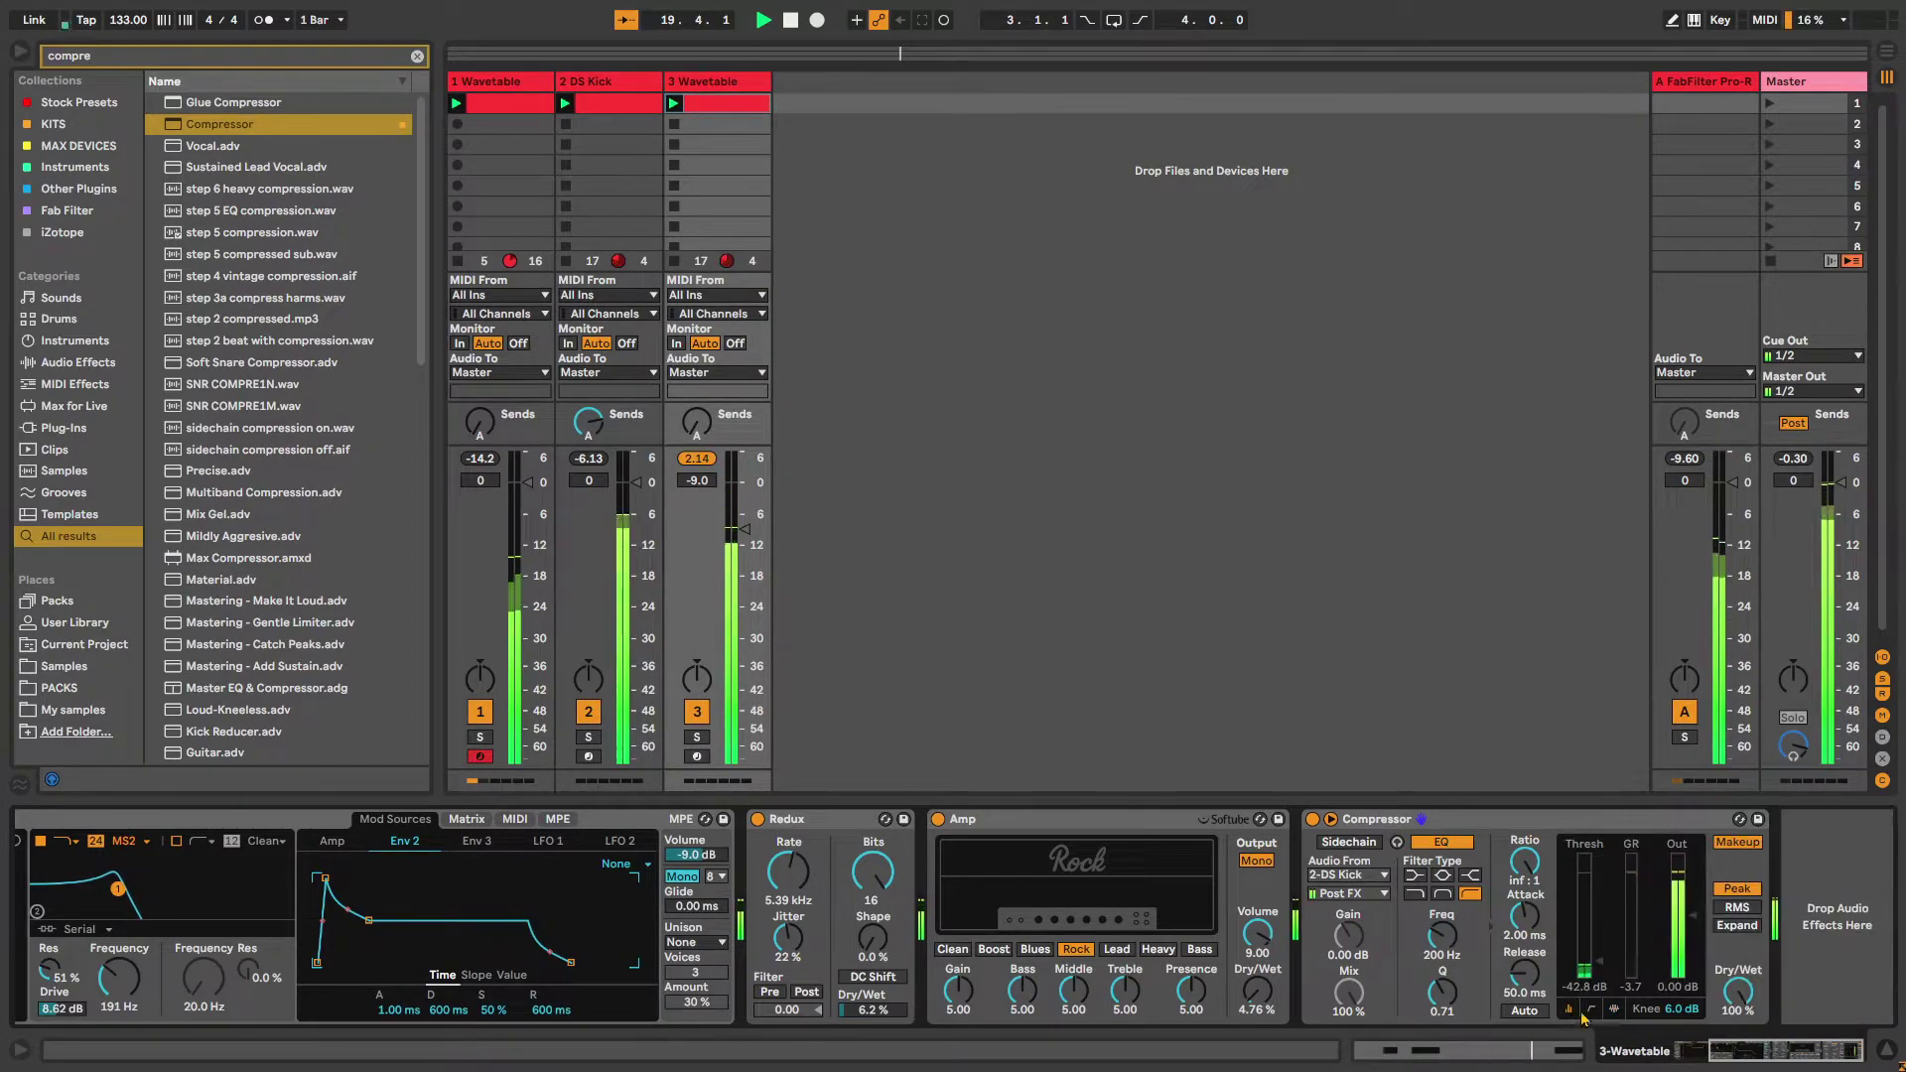
Activate the Compressor's sidechain with 2-DS Kick as source, set the threshold to -19.1 dB, and restart playback
click(1367, 878)
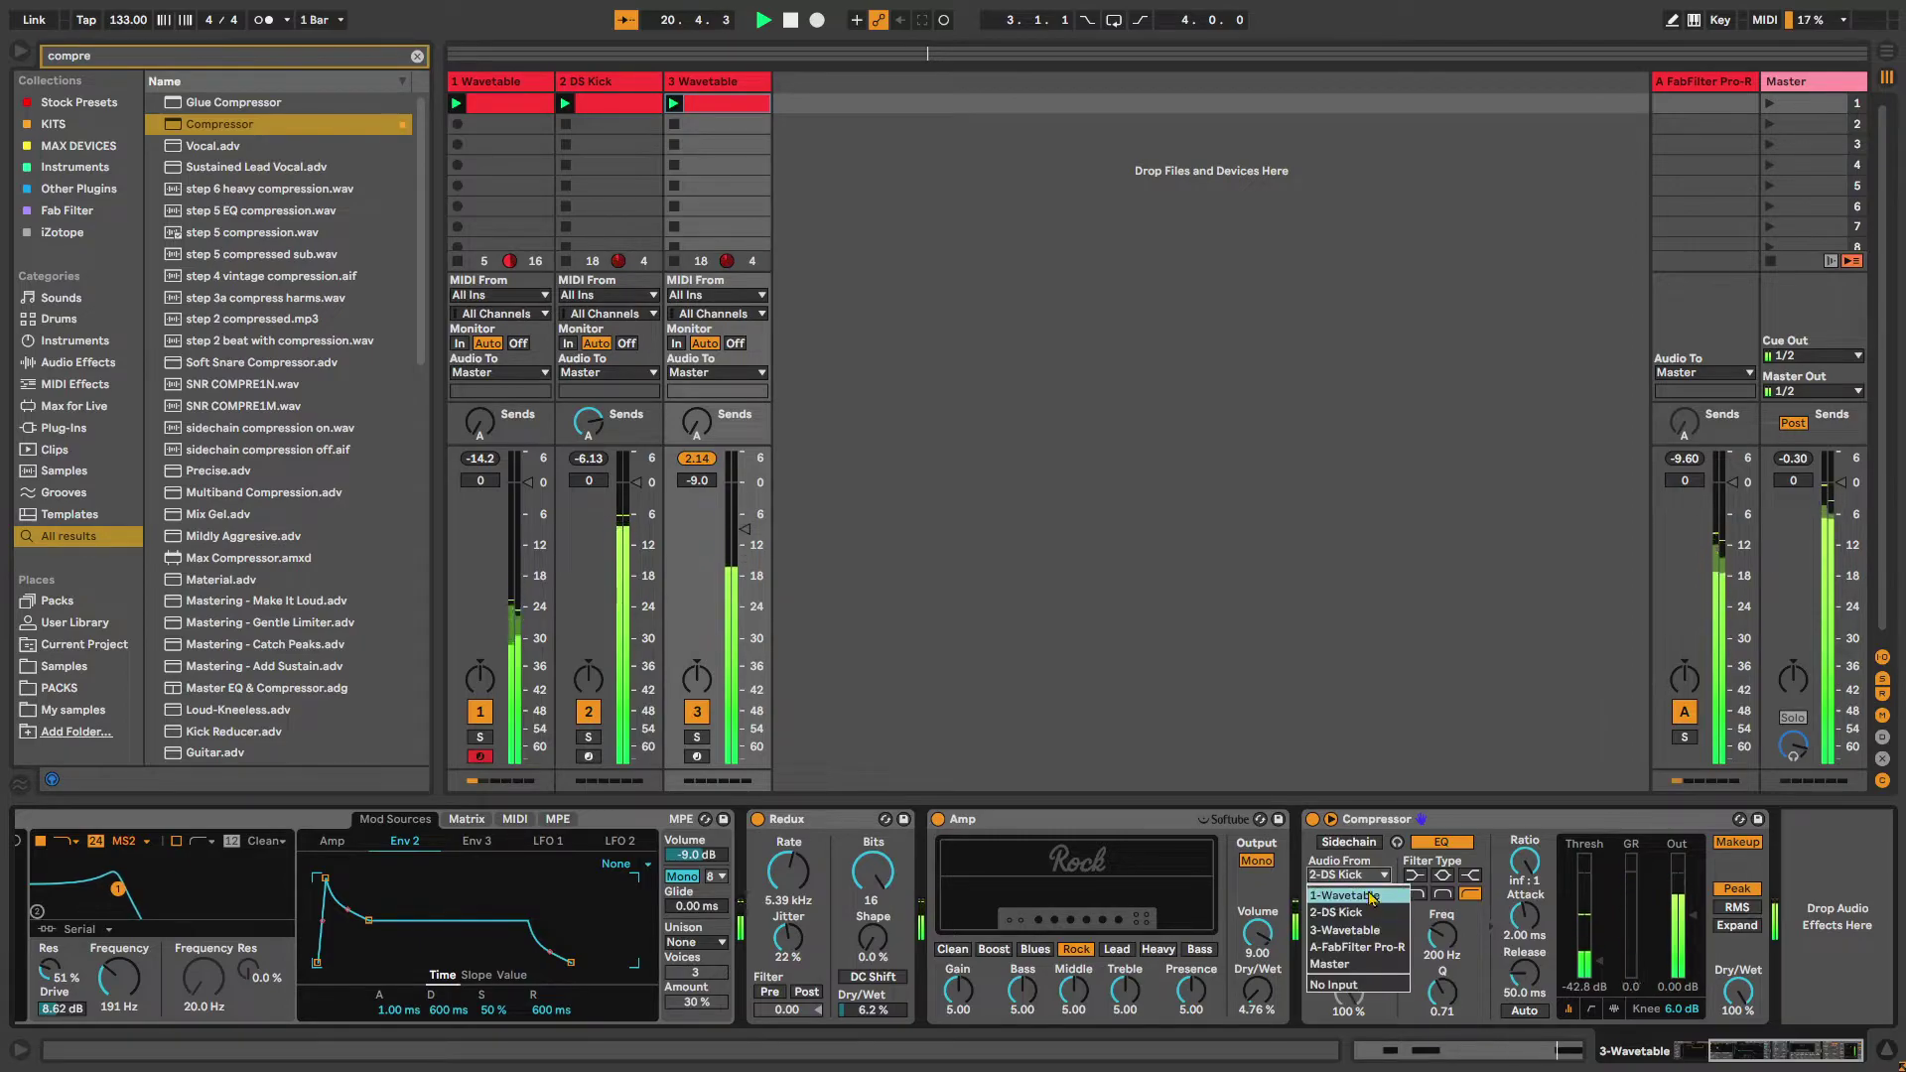
click(1372, 916)
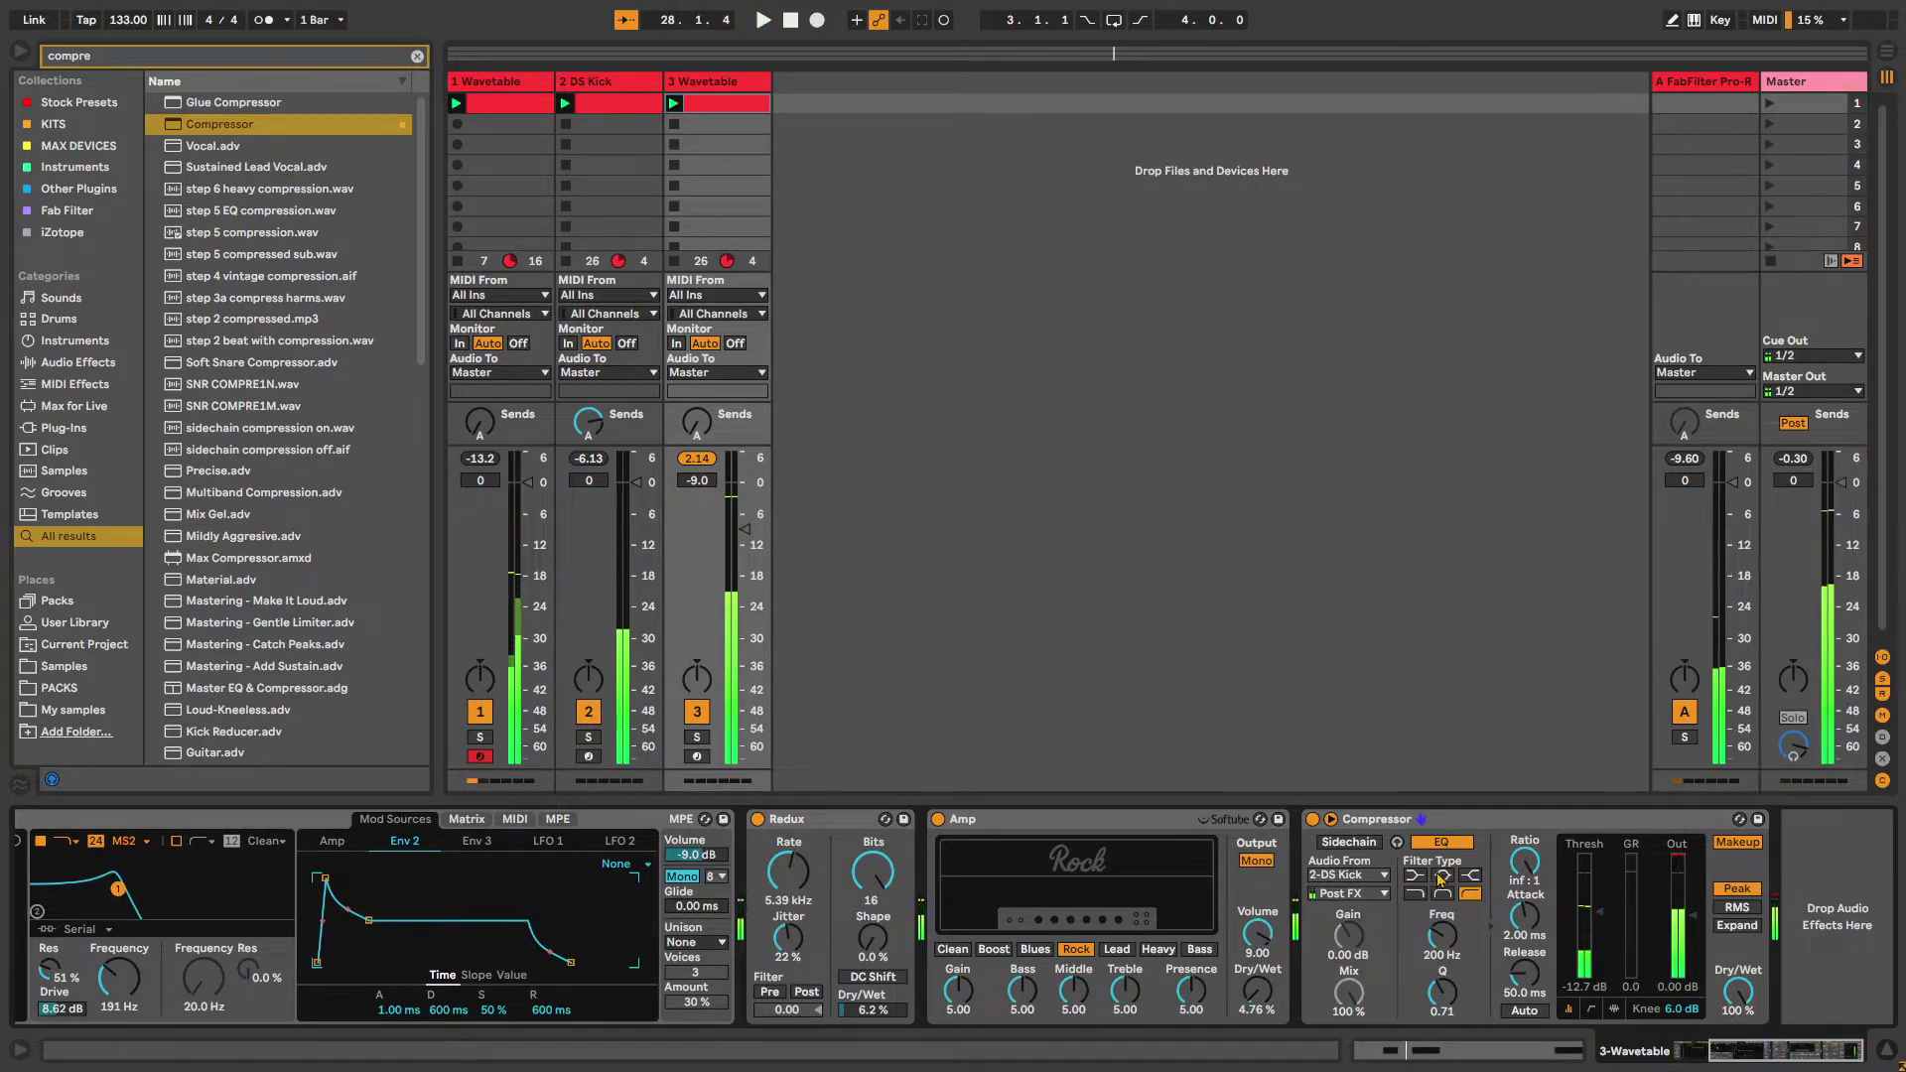
click(1348, 842)
key(space)
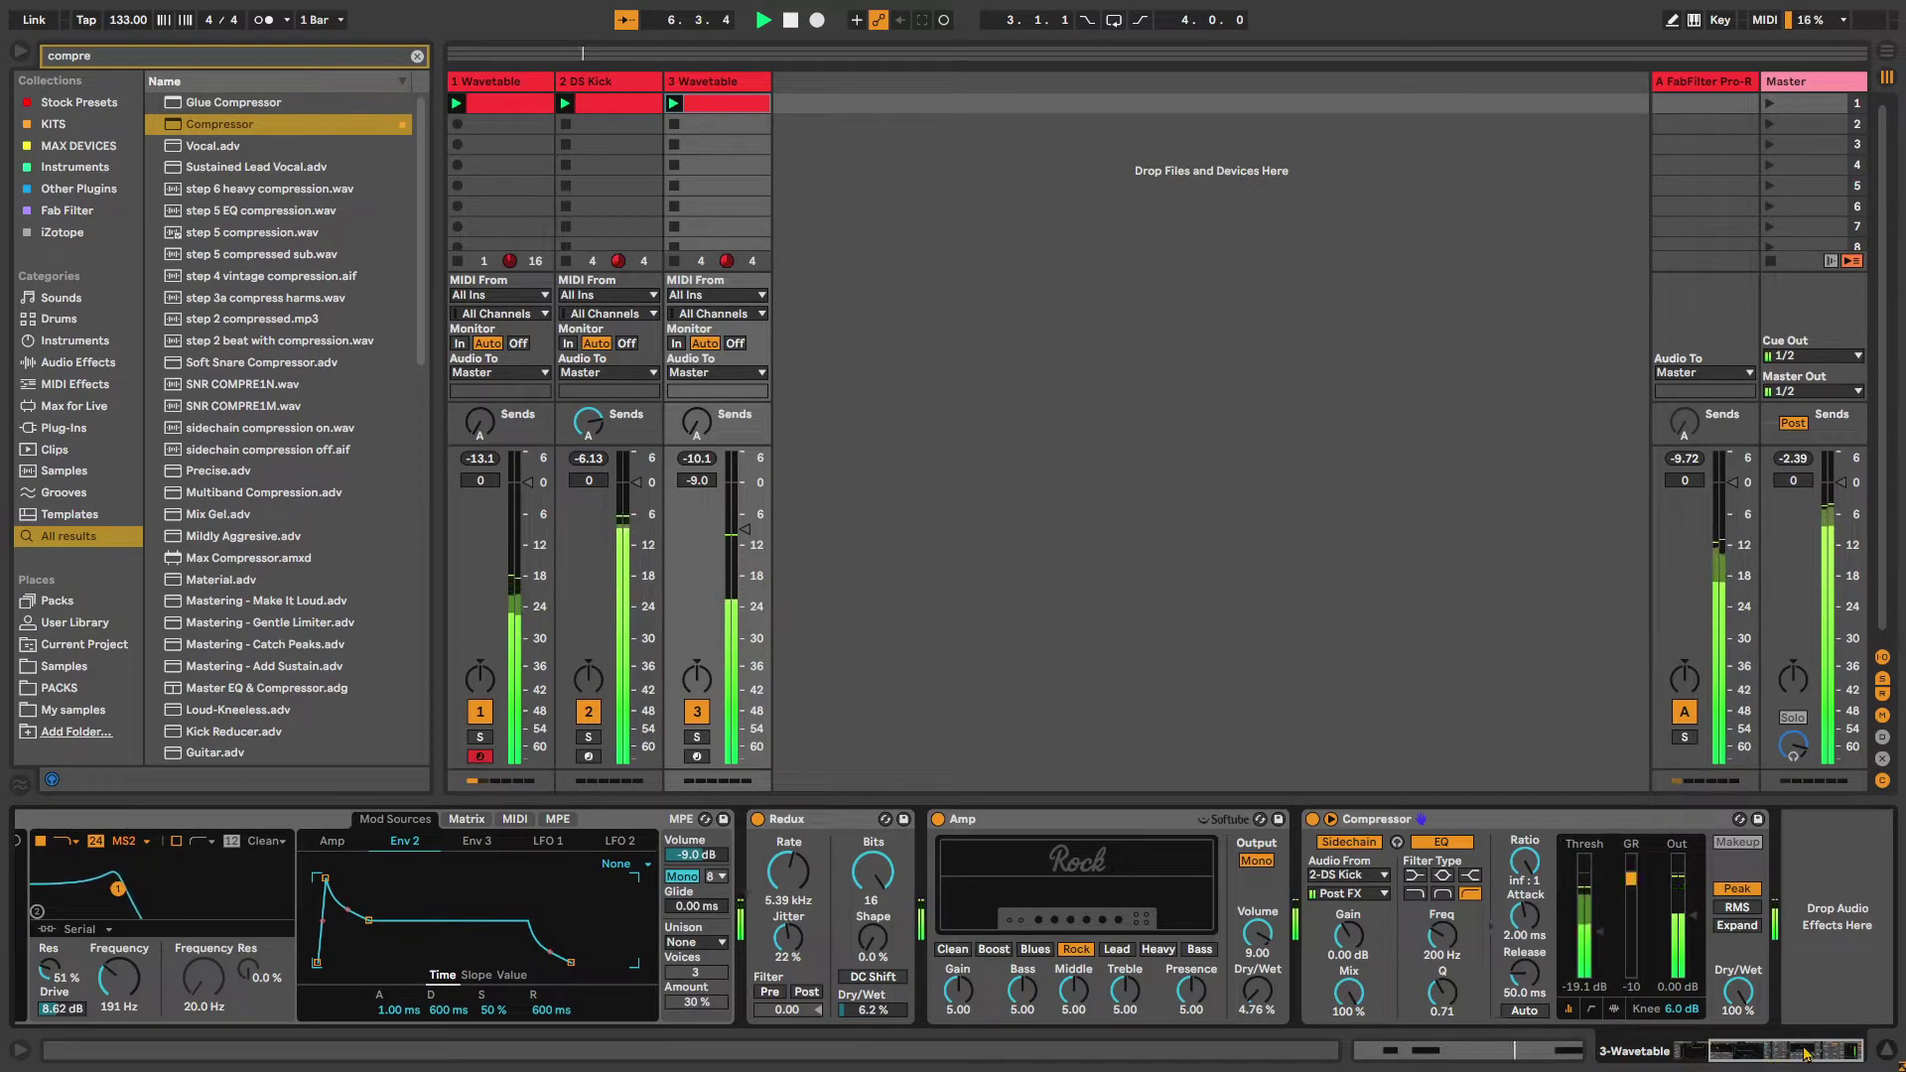
Search the browser for delay and add the Delay effect after the Compressor on track 3
right_click(1454, 127)
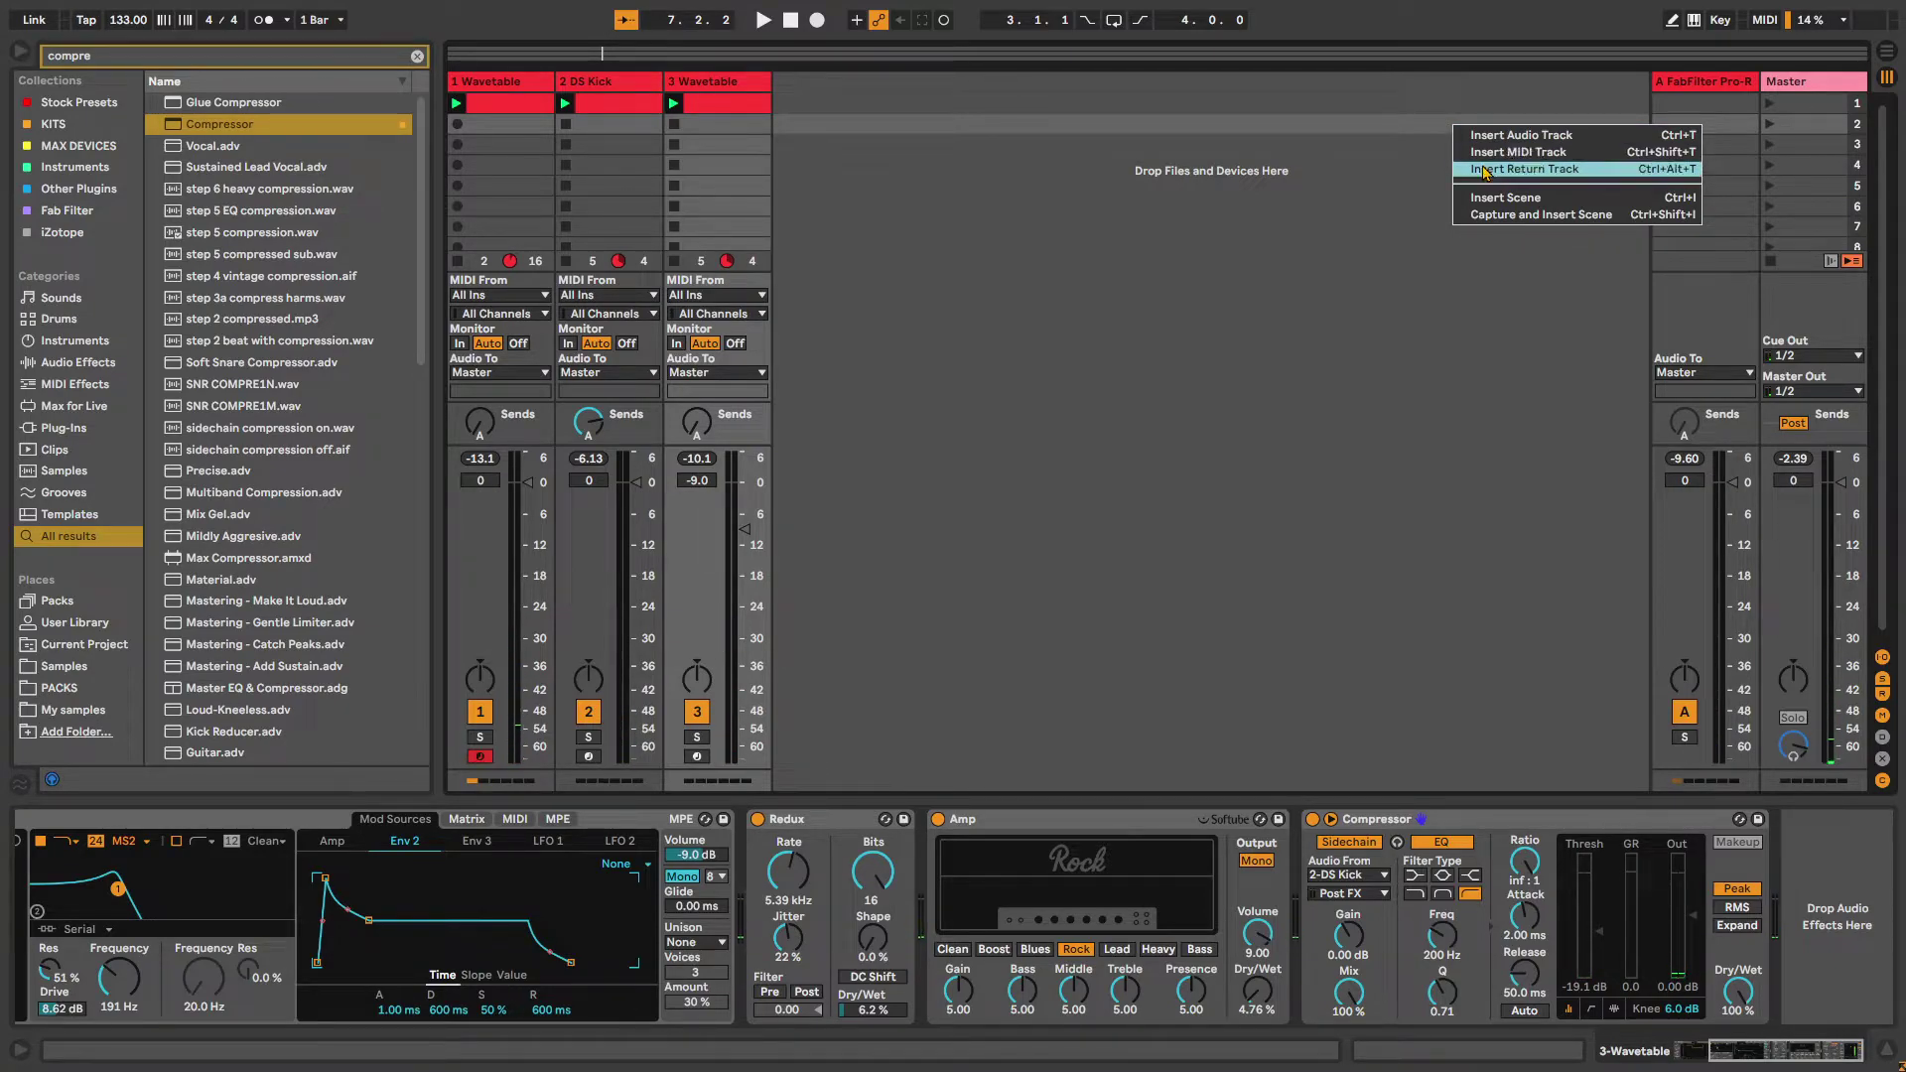
click(1320, 532)
key(ctrl+f)
text(delay)
drag(254, 188, 1837, 915)
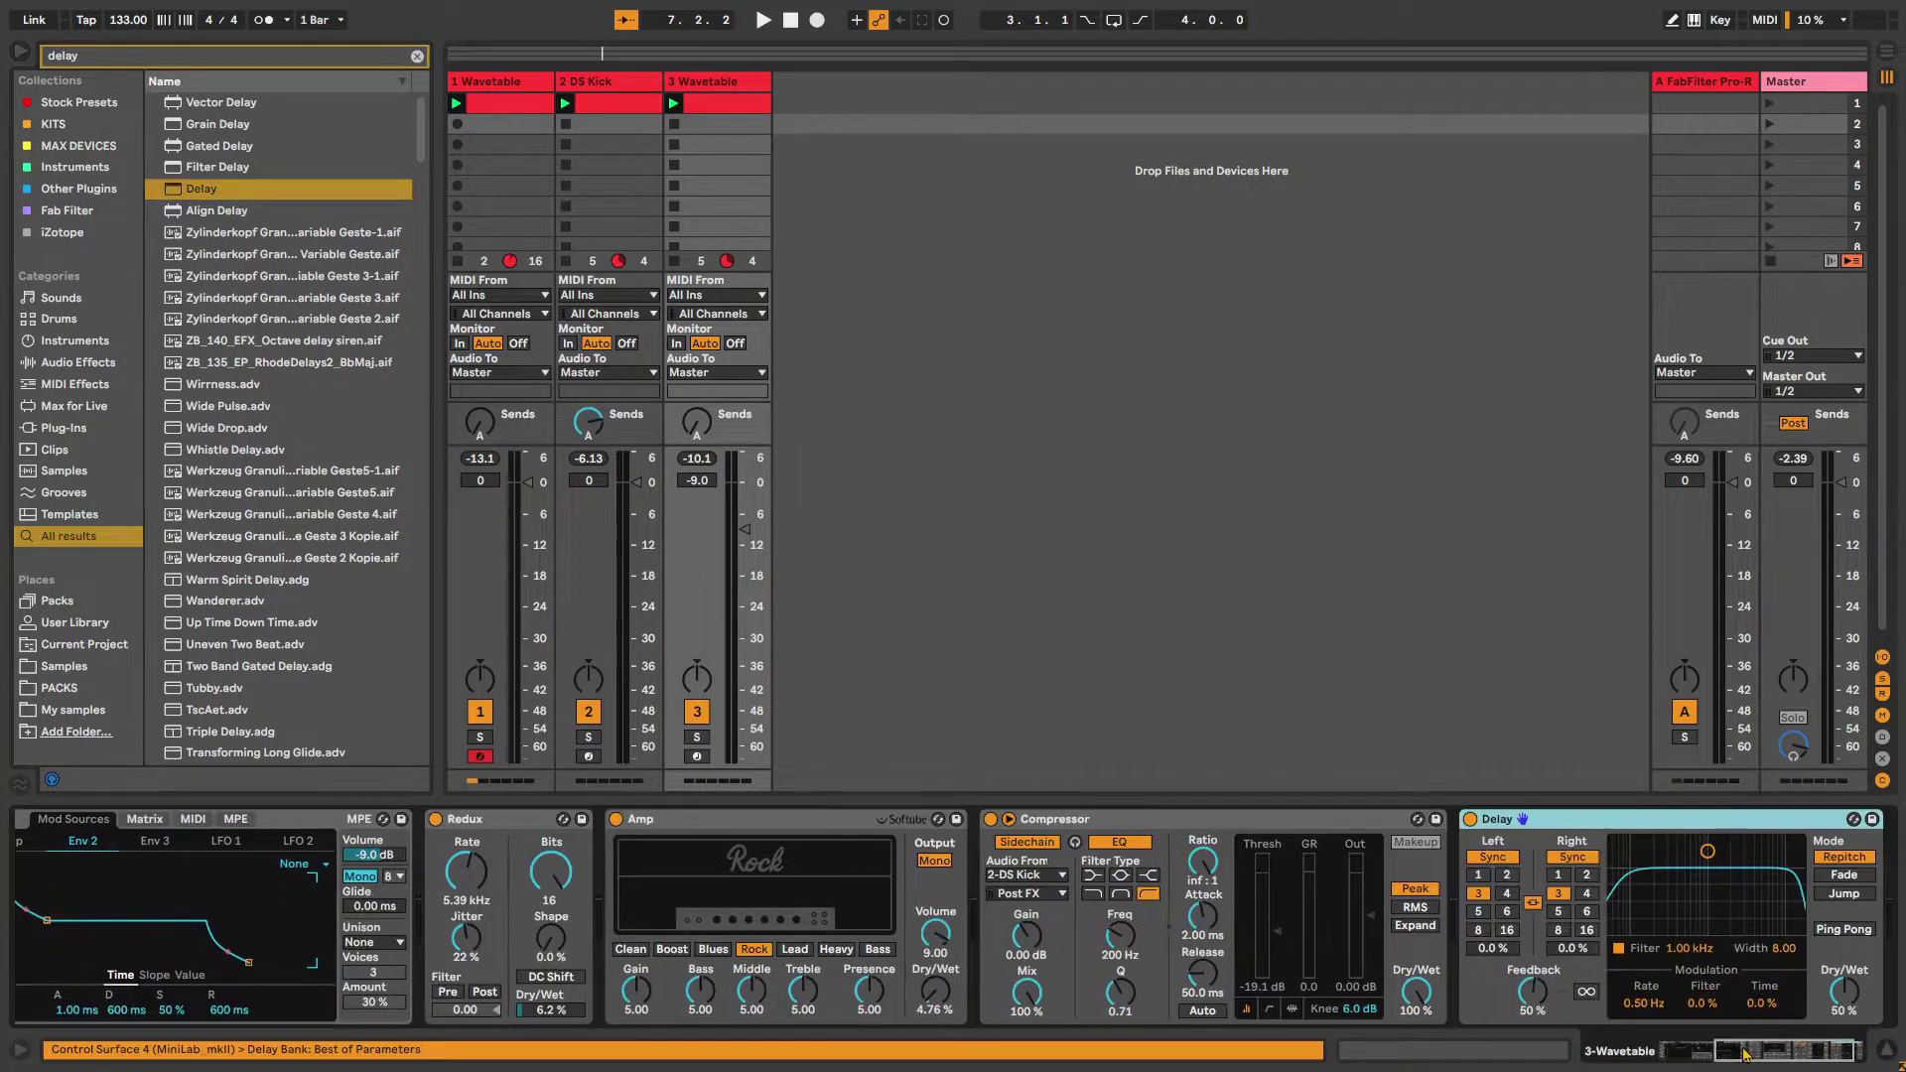
Solo track 3 during playback and shape the Delay's filter to about 4.83 kHz with a width of 1.51
drag(1746, 1055, 1761, 1054)
drag(1595, 854, 1620, 908)
key(space)
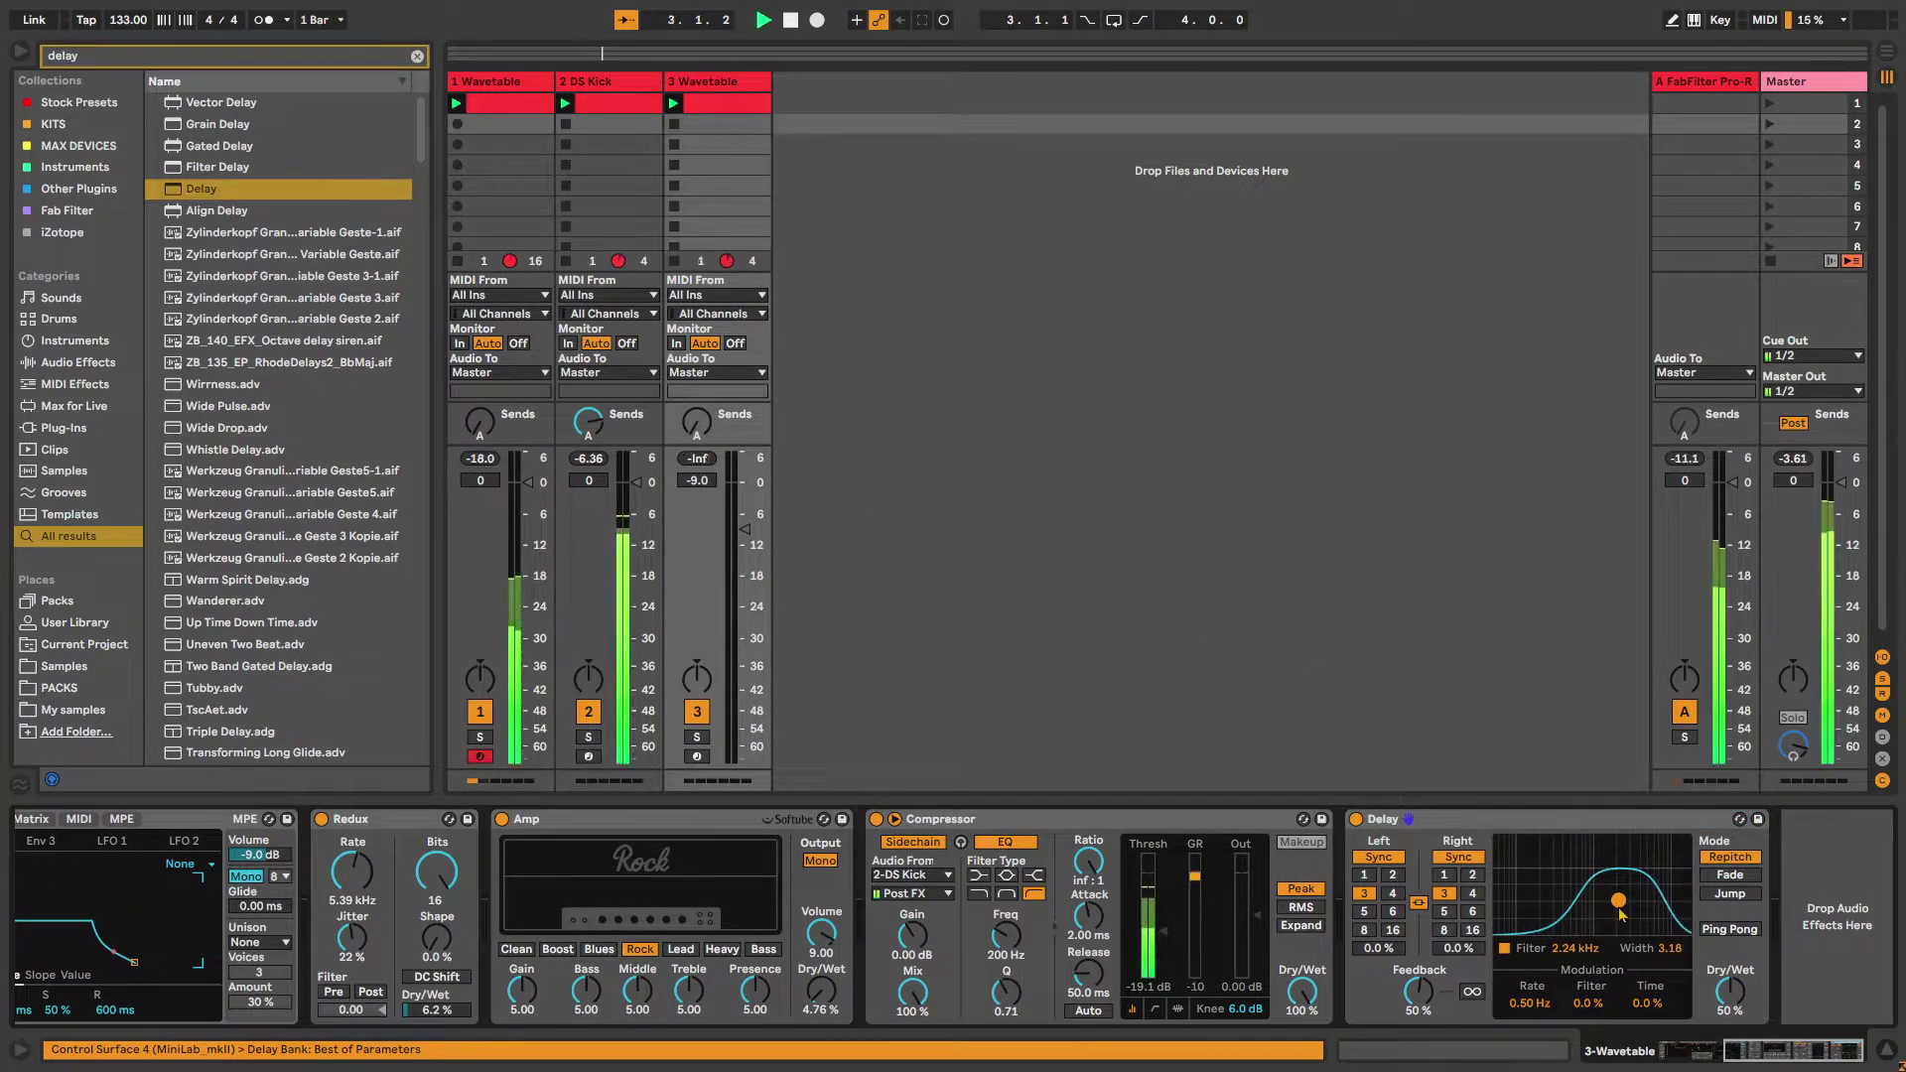
click(697, 737)
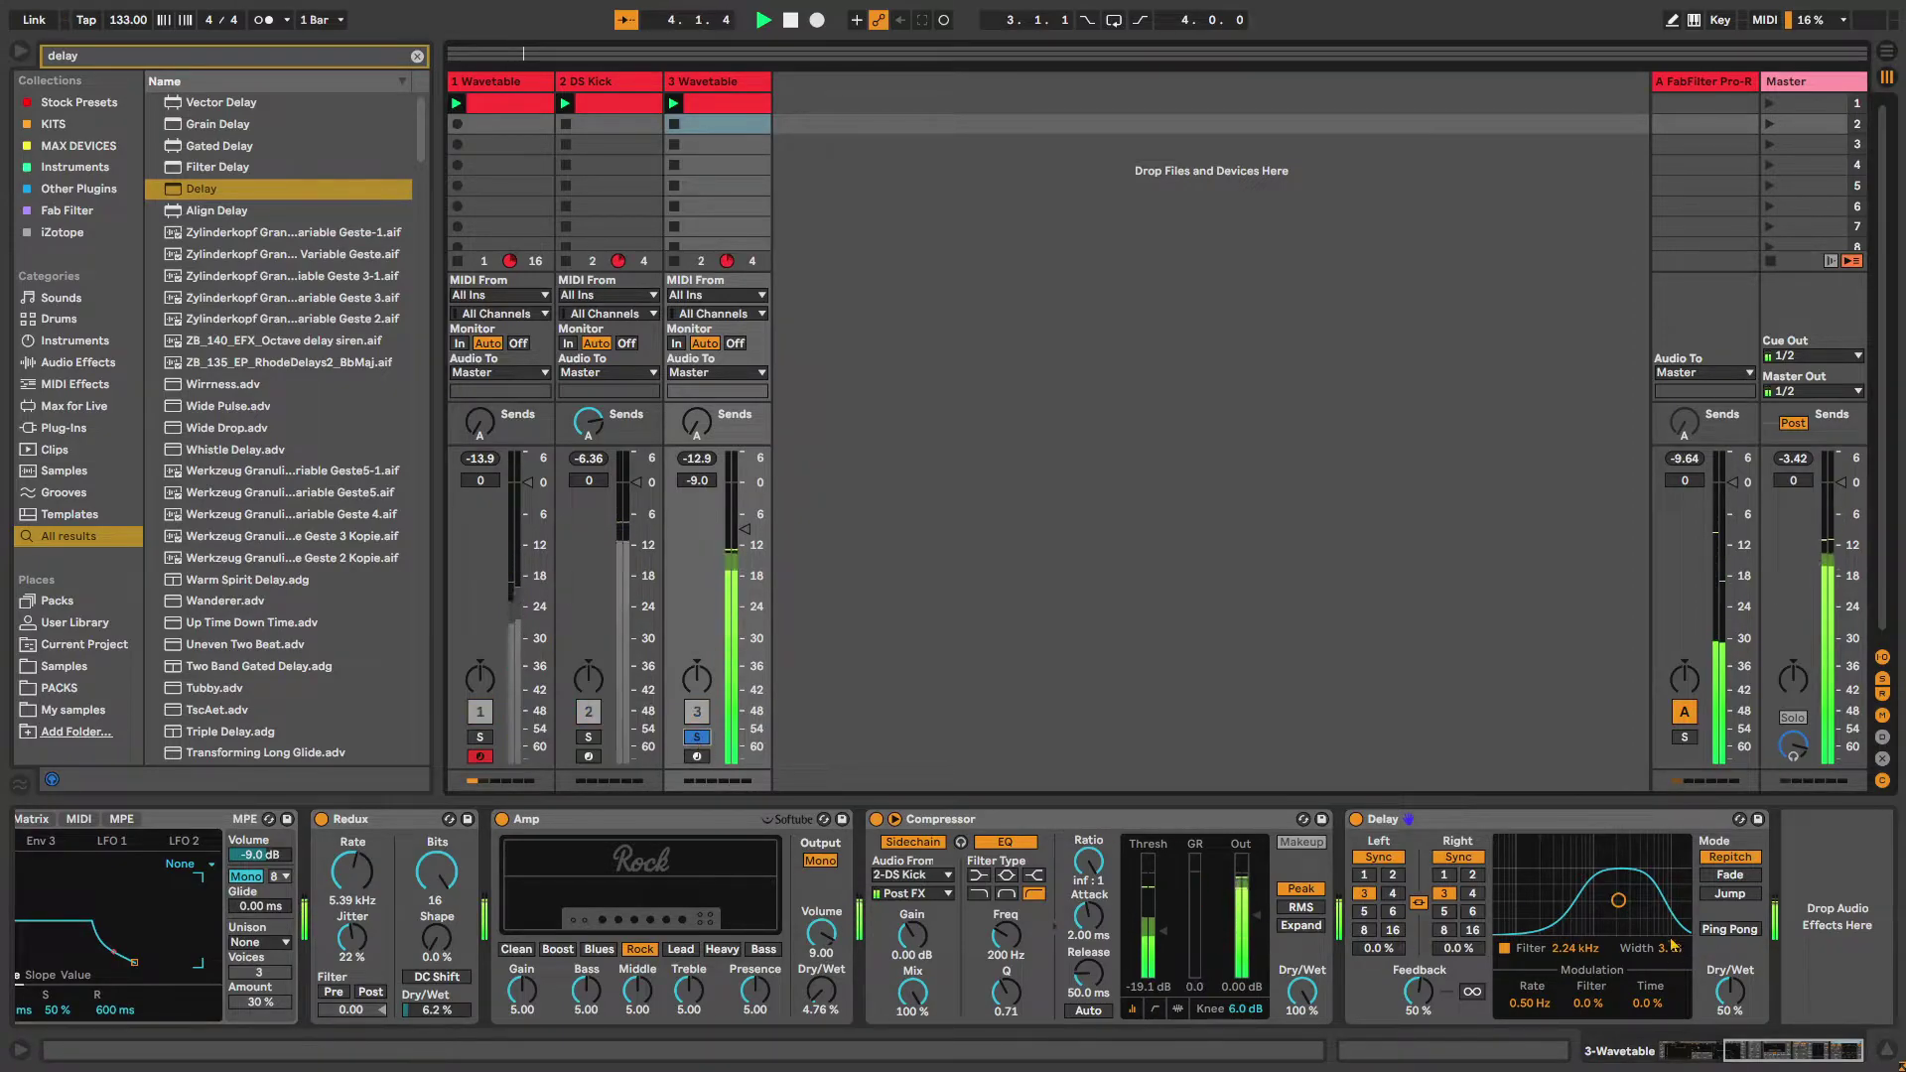
drag(1618, 901, 1644, 917)
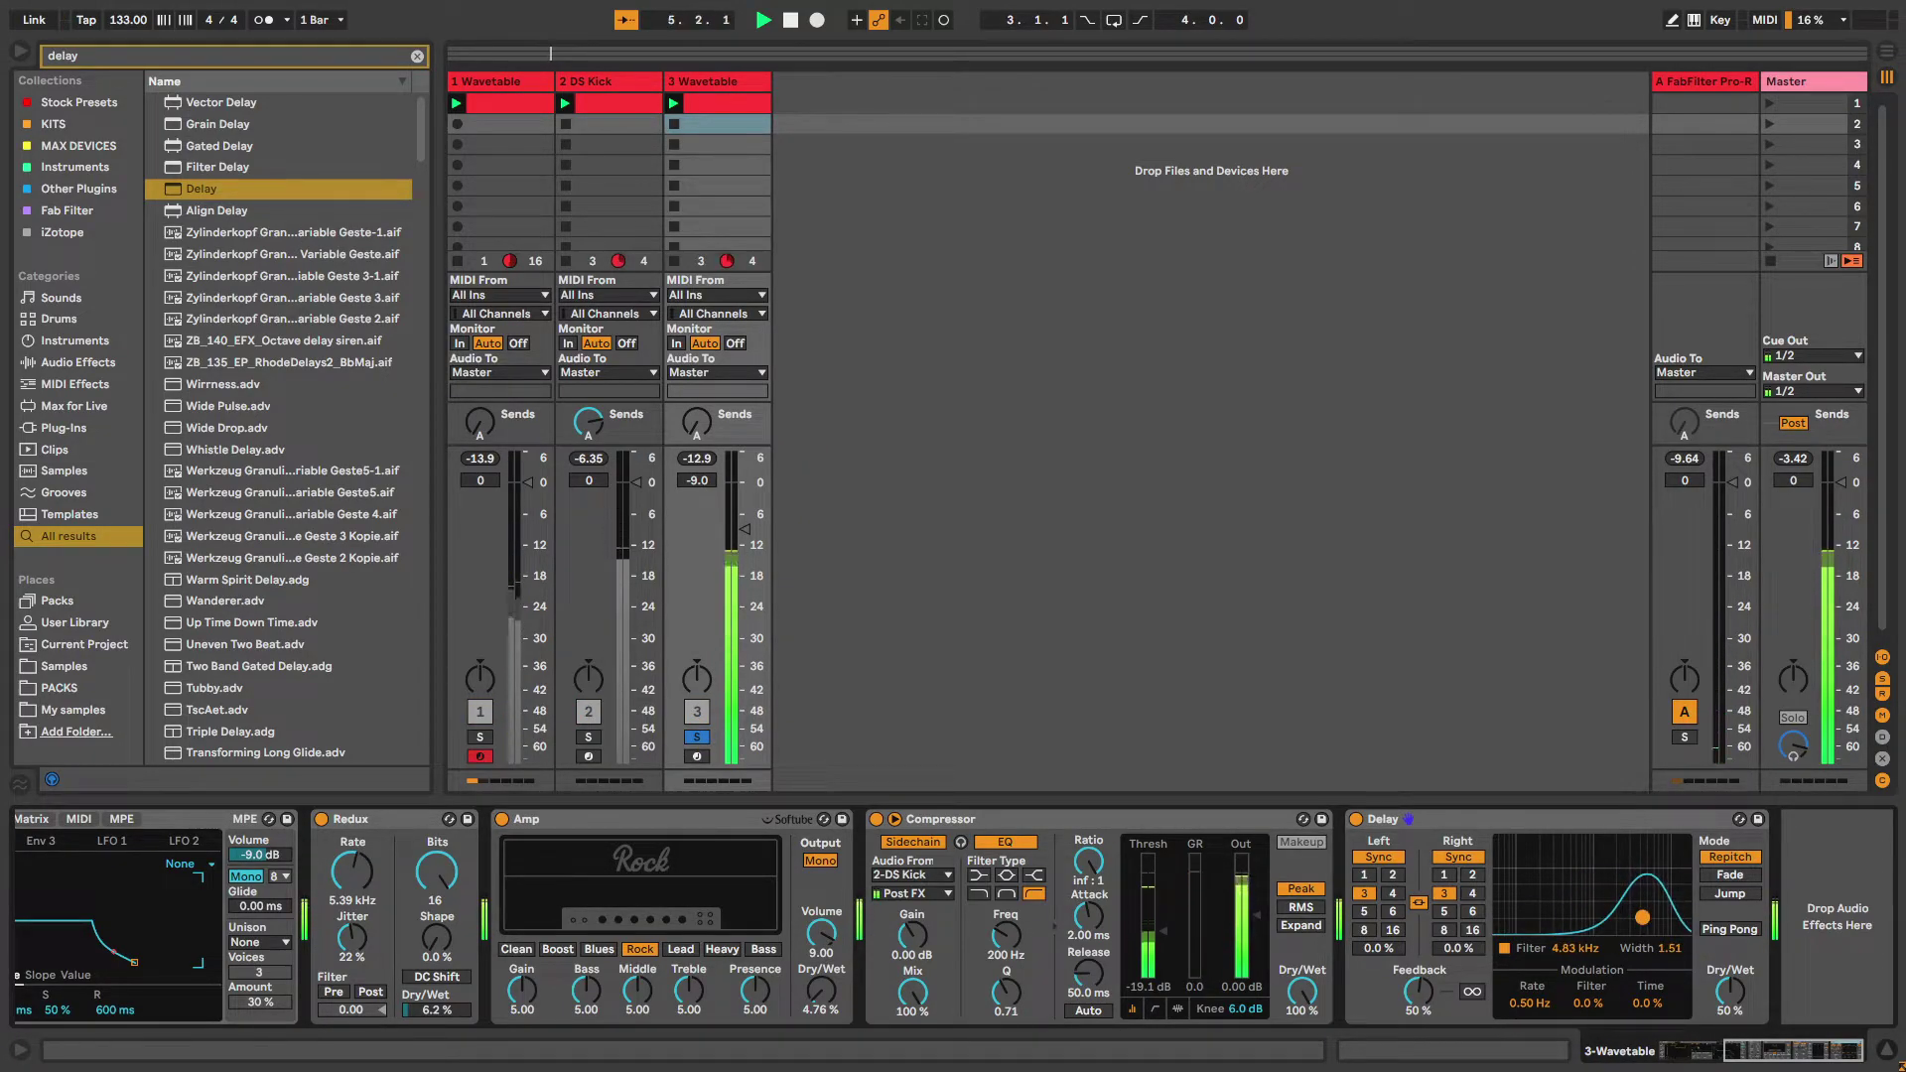
Try the Delay's Ping Pong mode on and off, and move its filter to about 3.47 kHz with width 3.74
click(1735, 930)
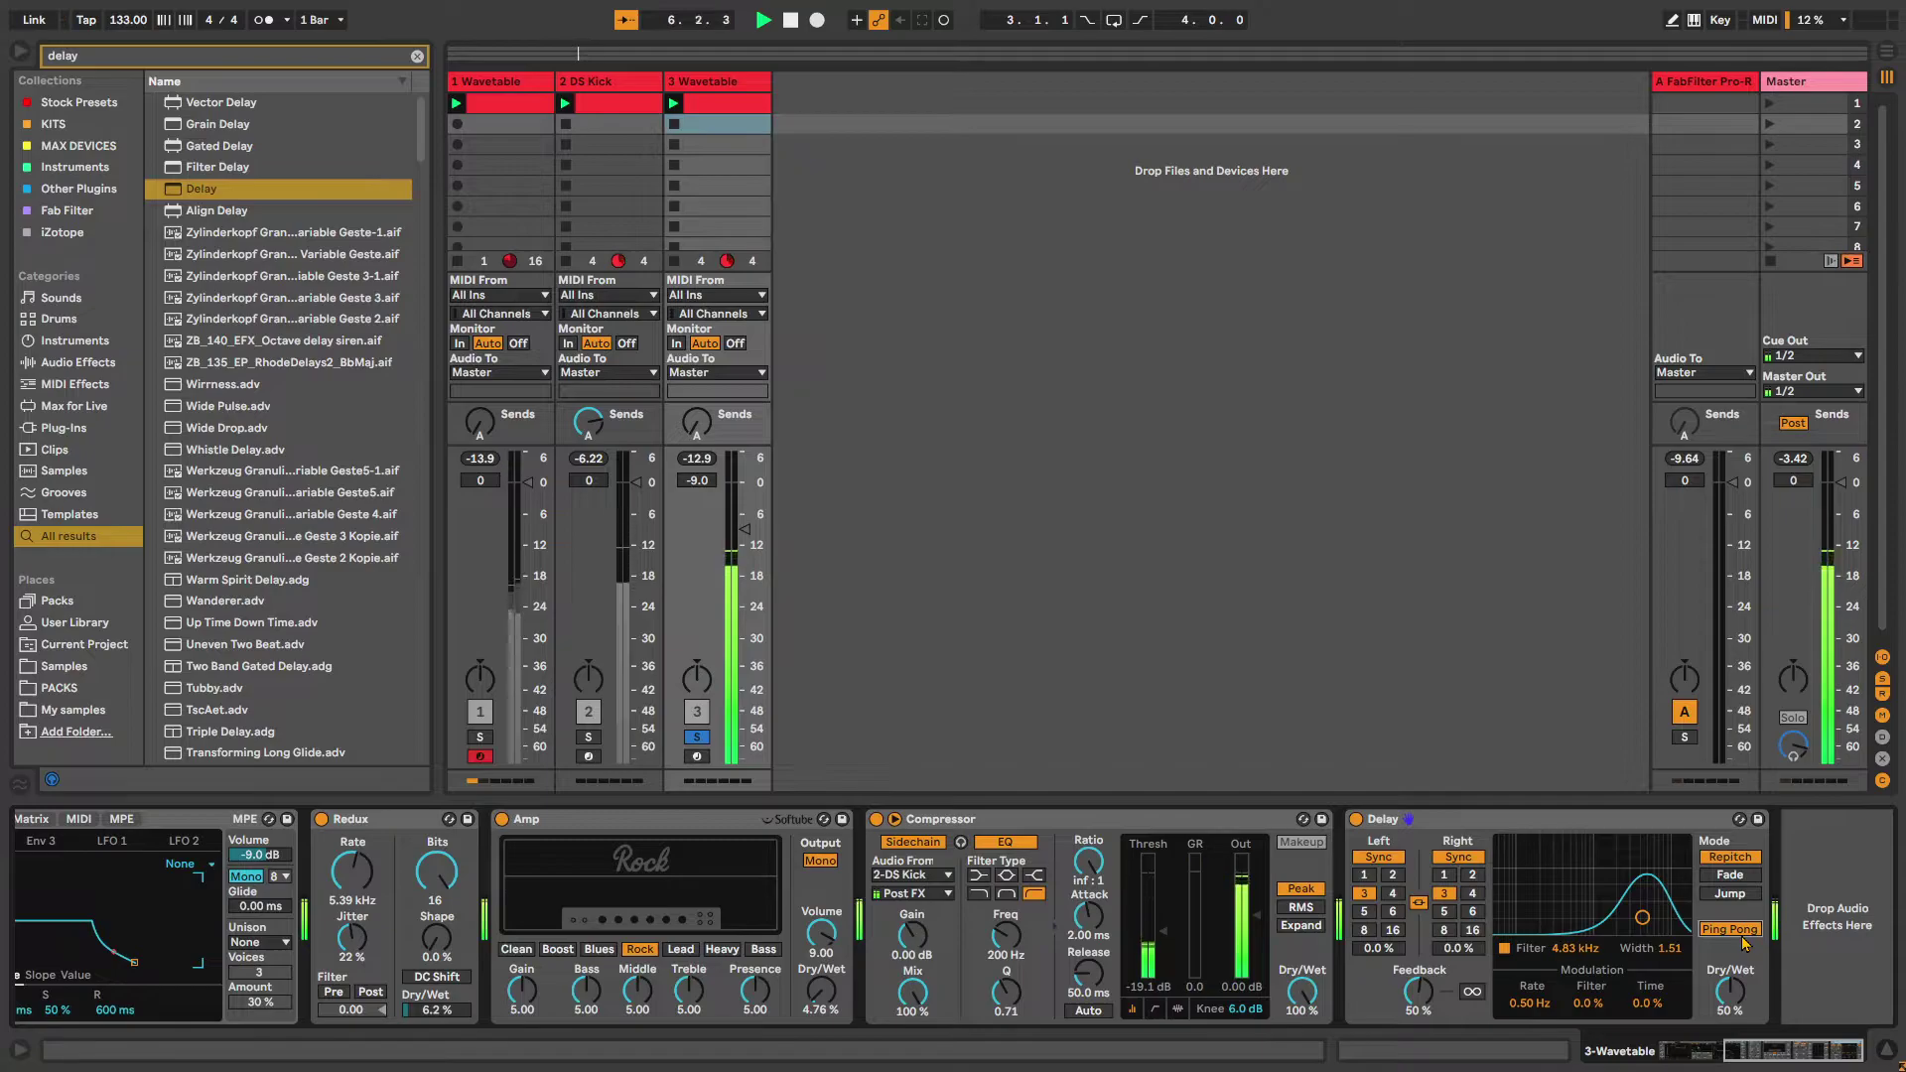
drag(1643, 917, 1632, 895)
click(1707, 931)
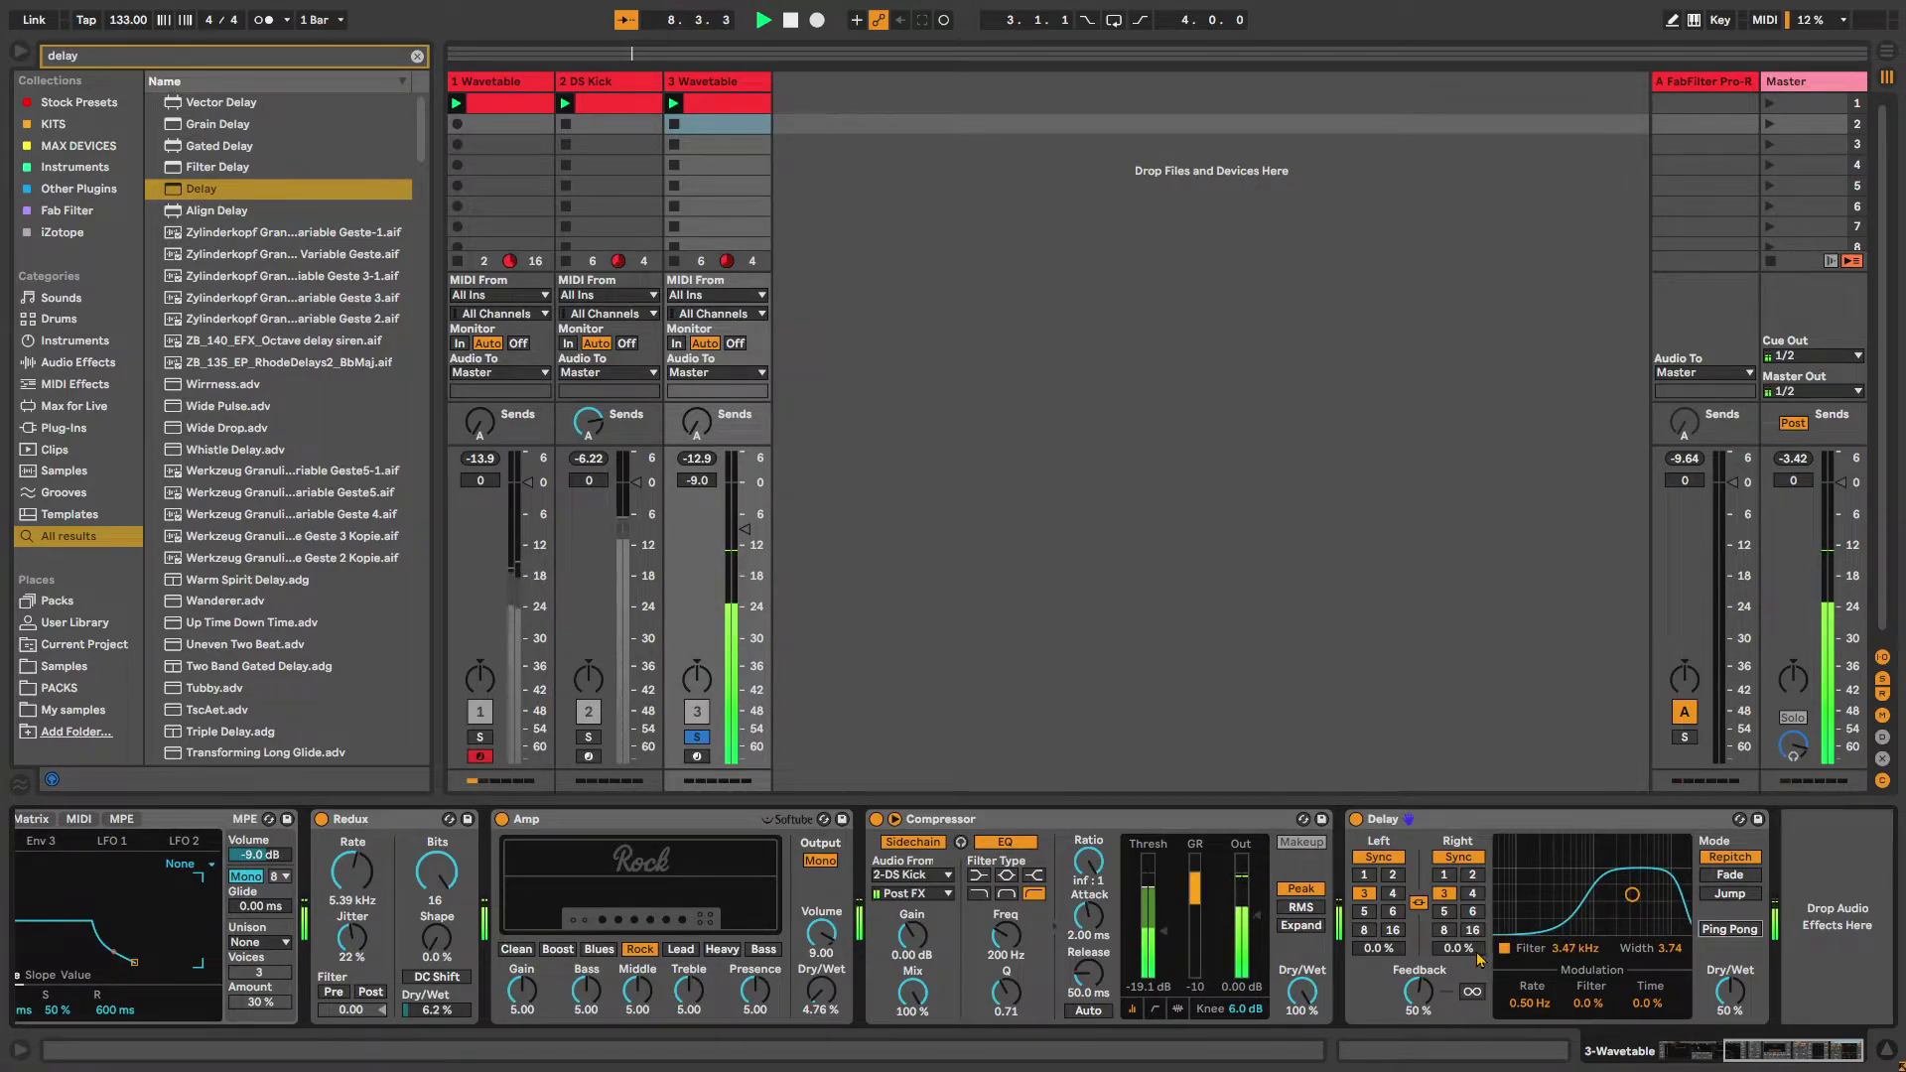
Audition different Dry/Wet amounts on the Delay, then set its feedback to 83% and Dry/Wet to 32%
drag(1730, 991, 1731, 924)
drag(1731, 991, 1730, 1041)
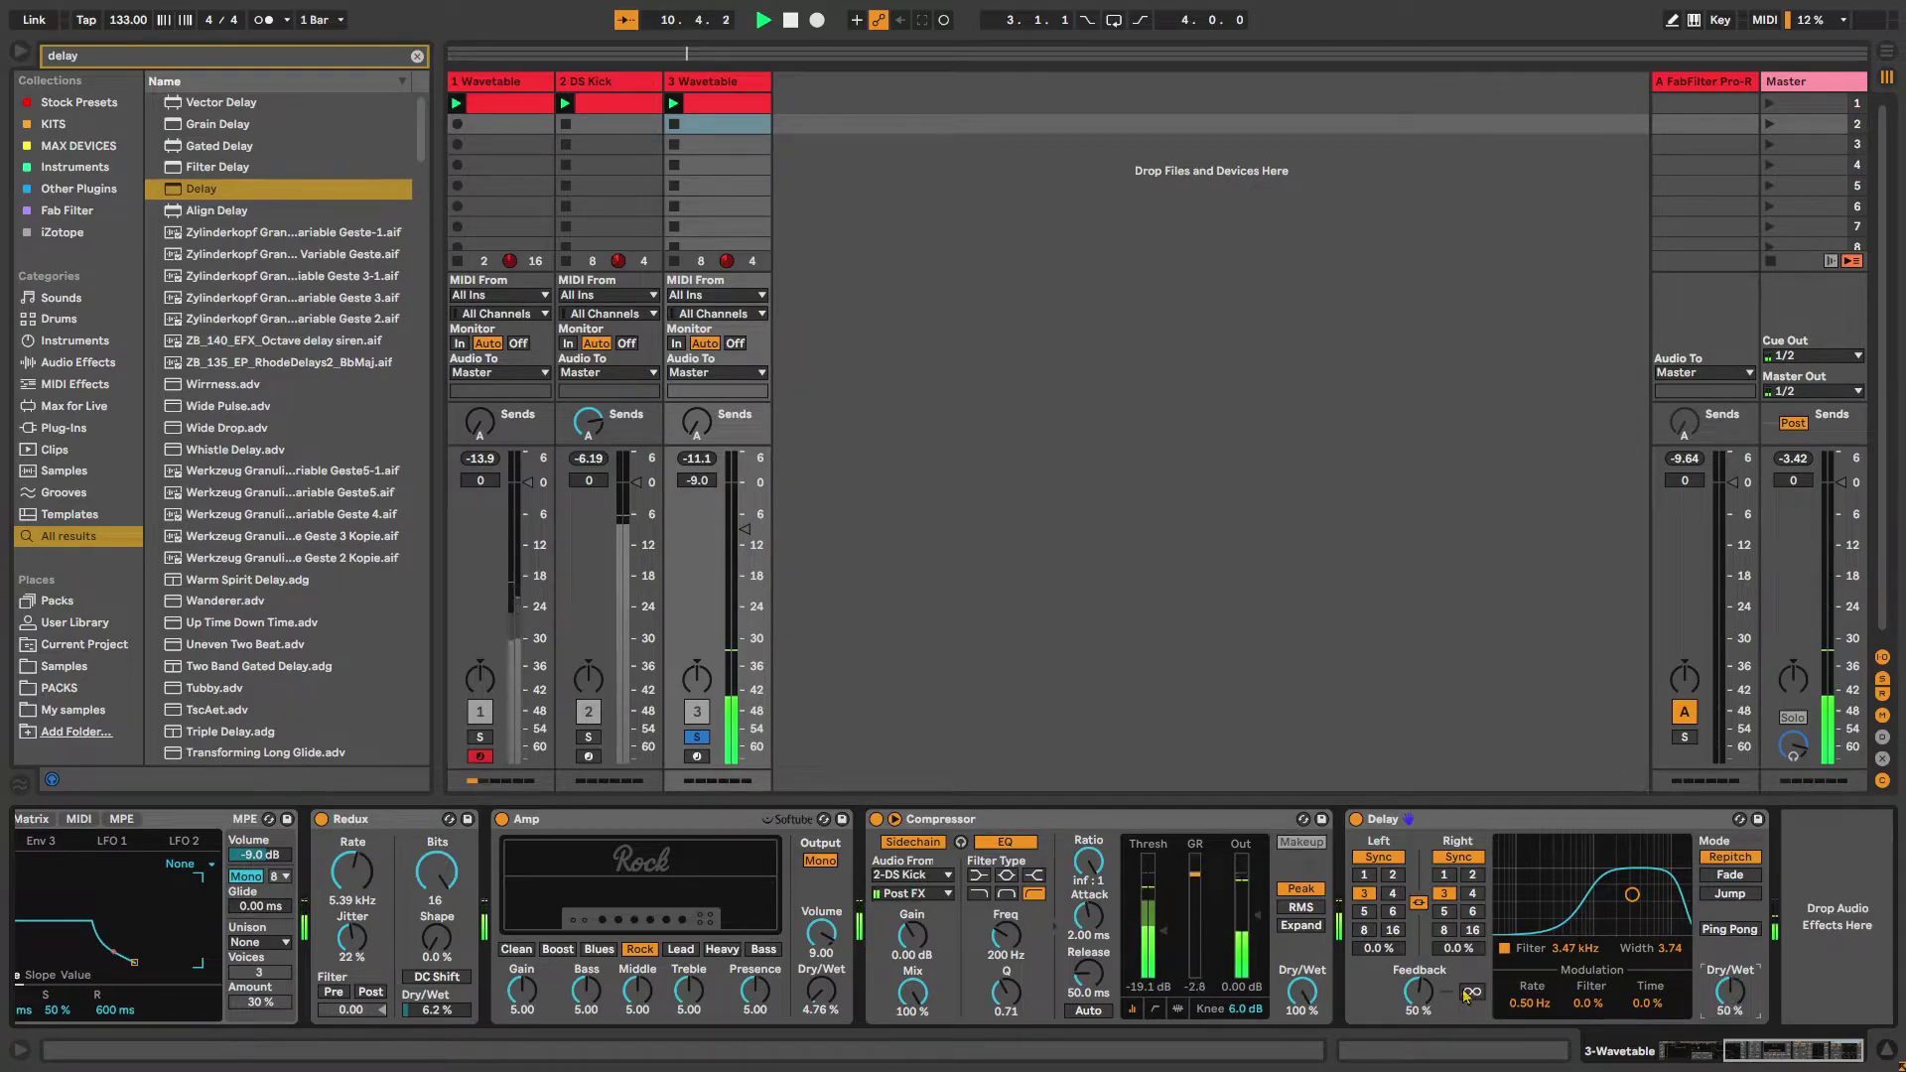
drag(1419, 991, 1418, 968)
drag(1728, 1006, 1727, 1023)
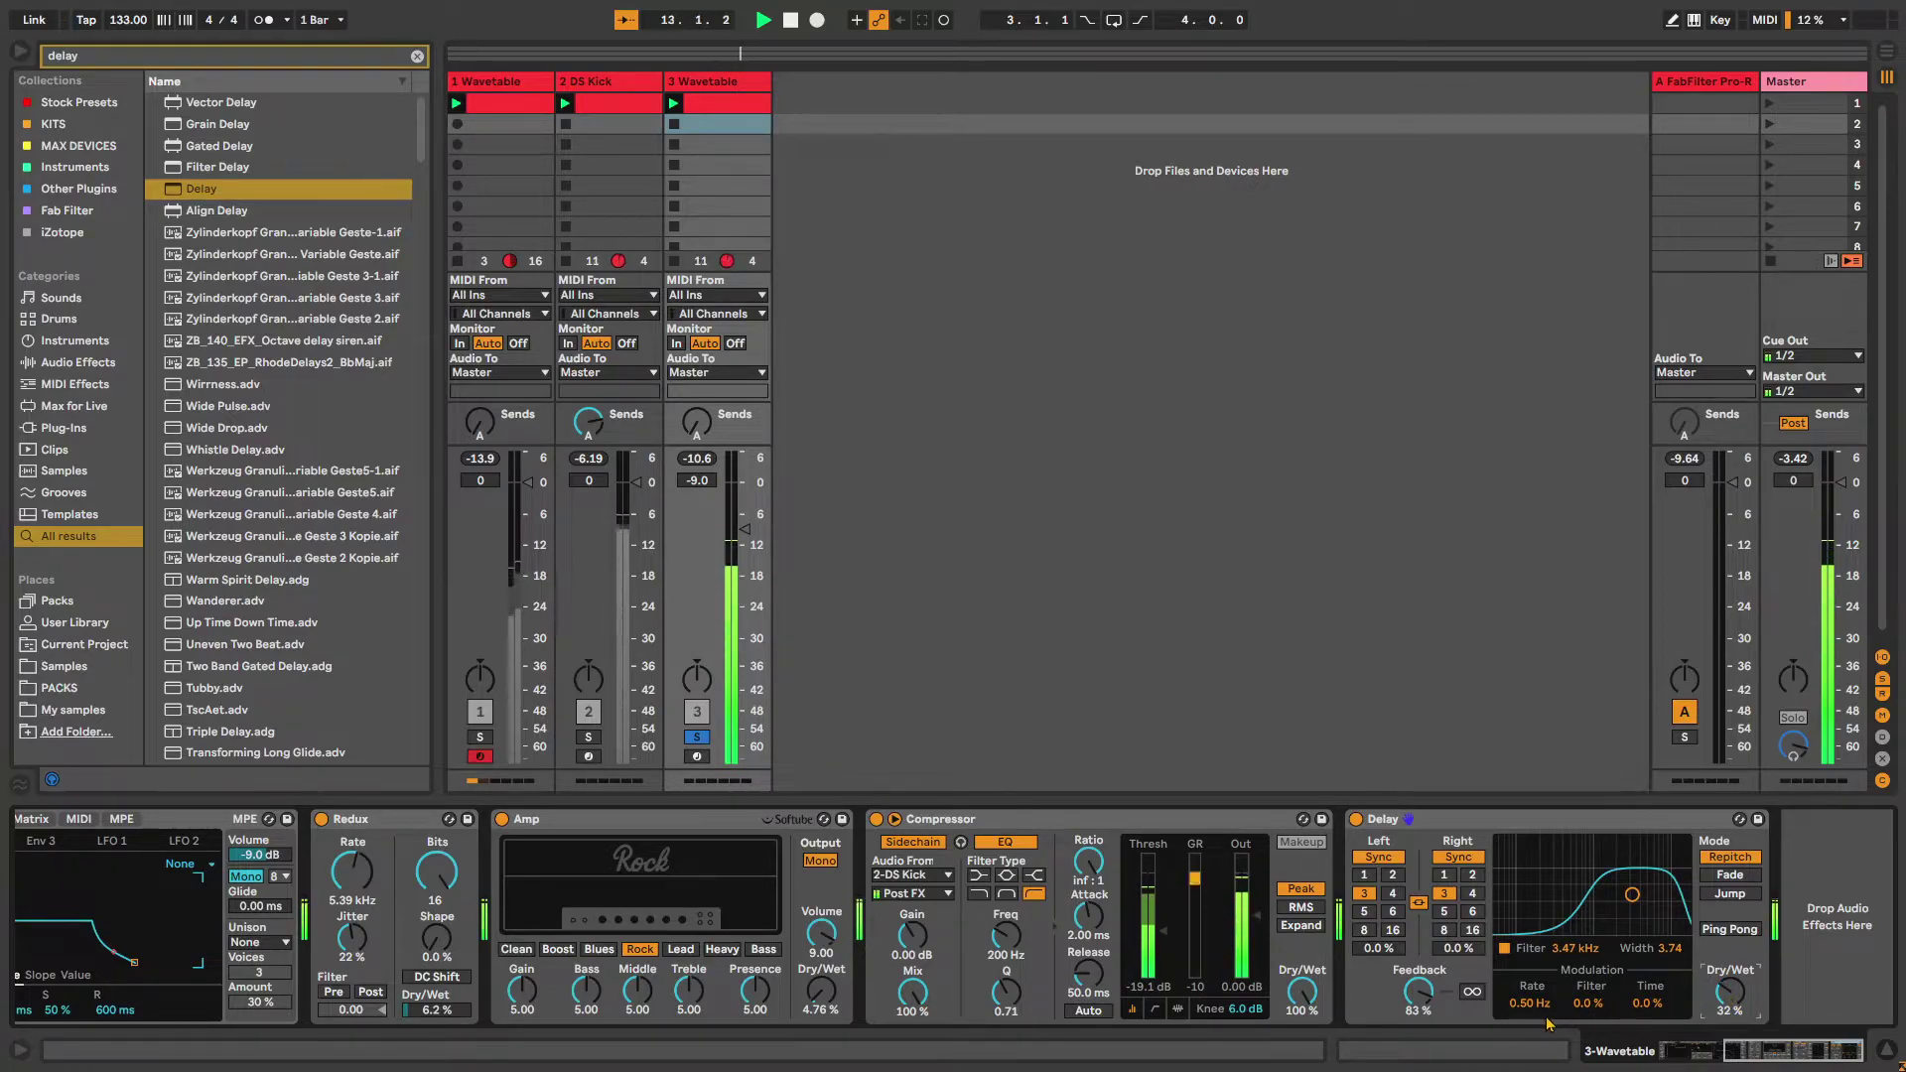
Set the Delay's filter to 1.87 kHz with width 2.51 and right offset to 2.6%, enable Ping Pong, and restart playback
drag(1629, 911, 1609, 921)
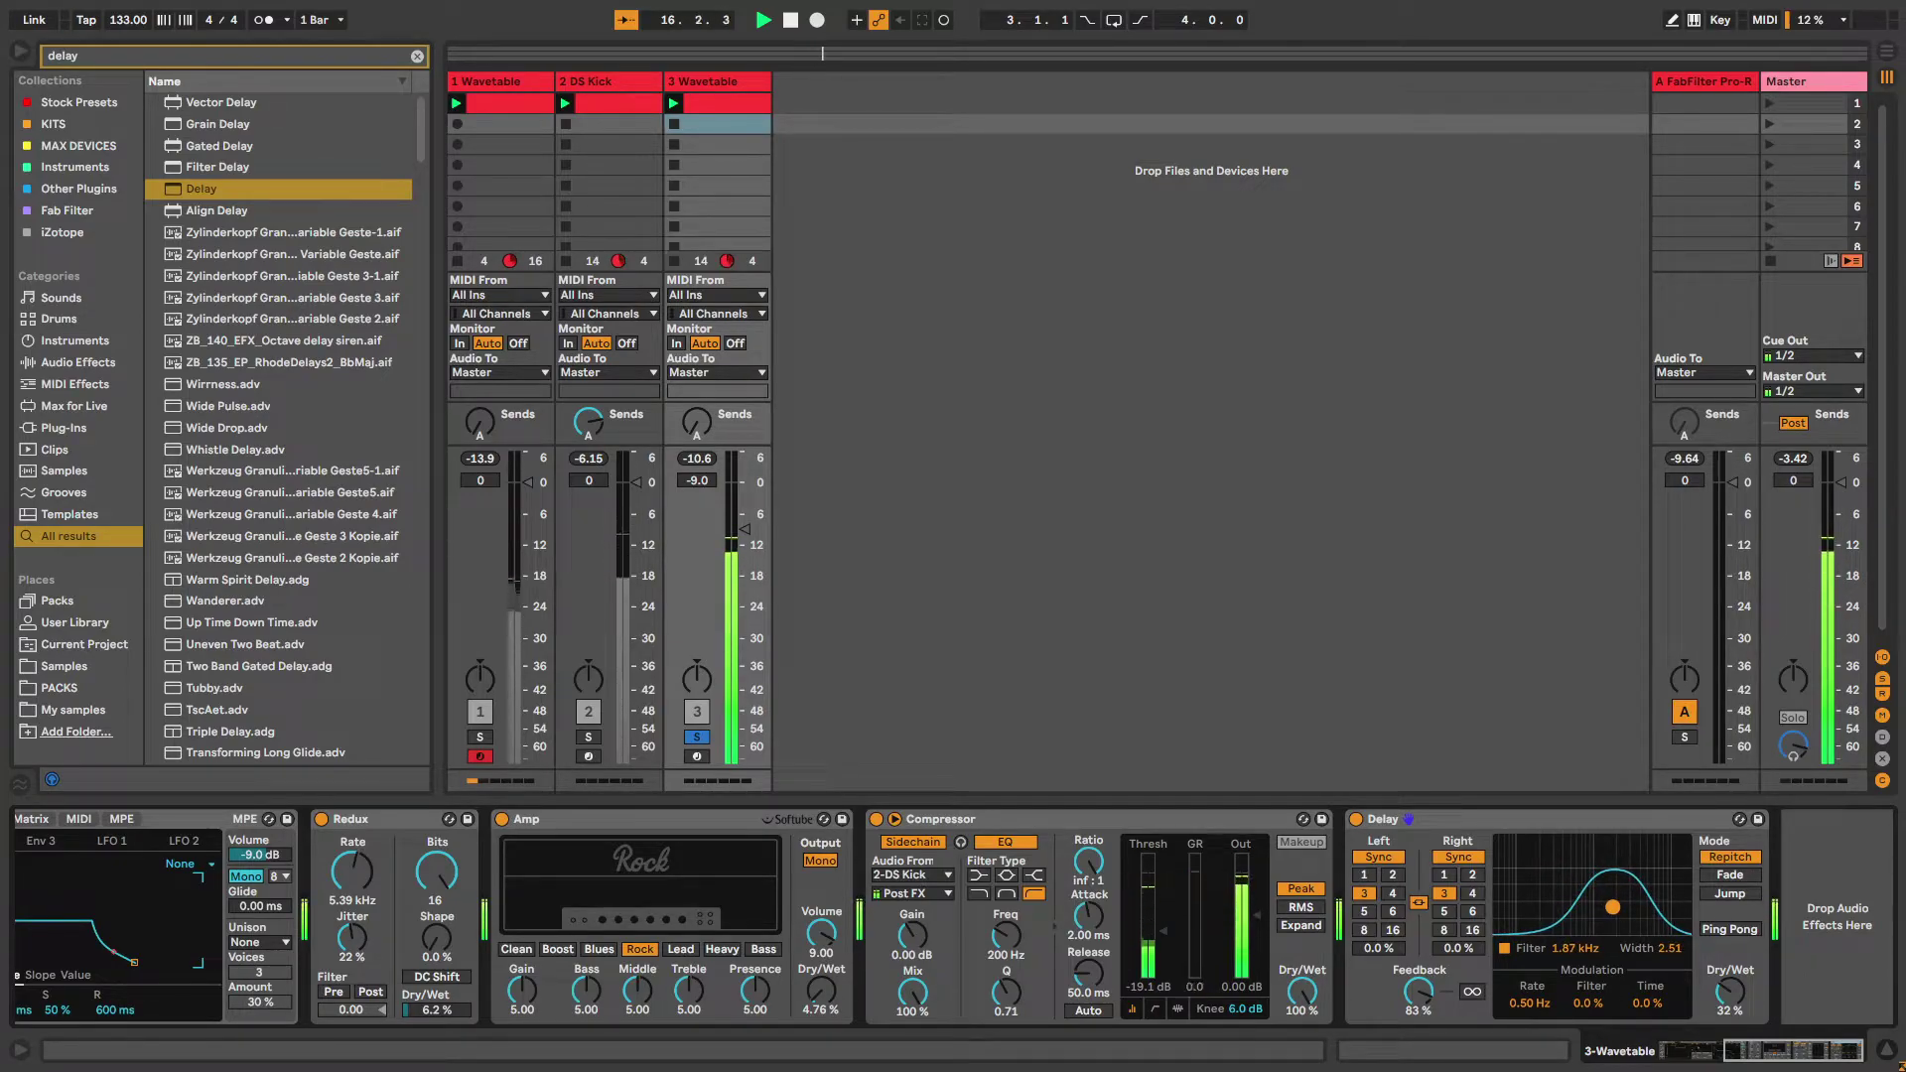
click(1459, 948)
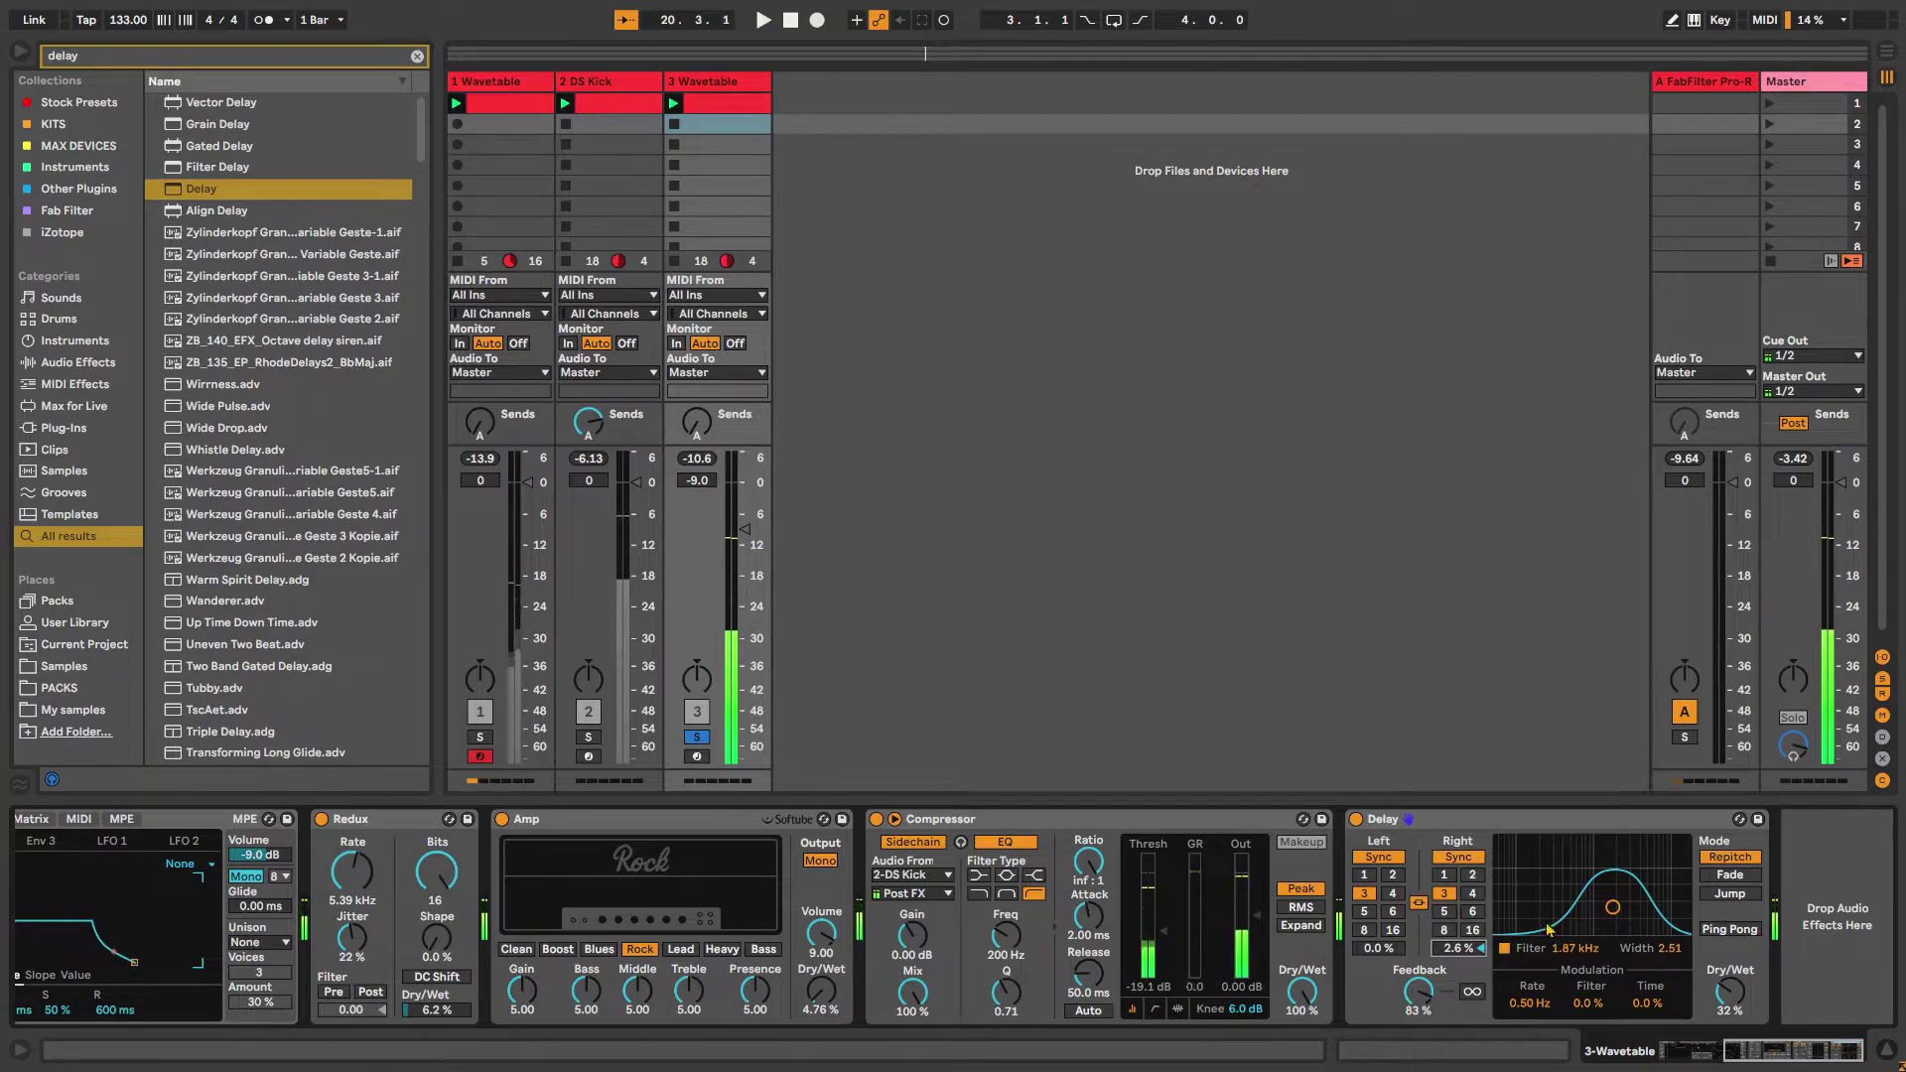
click(1730, 930)
key(space)
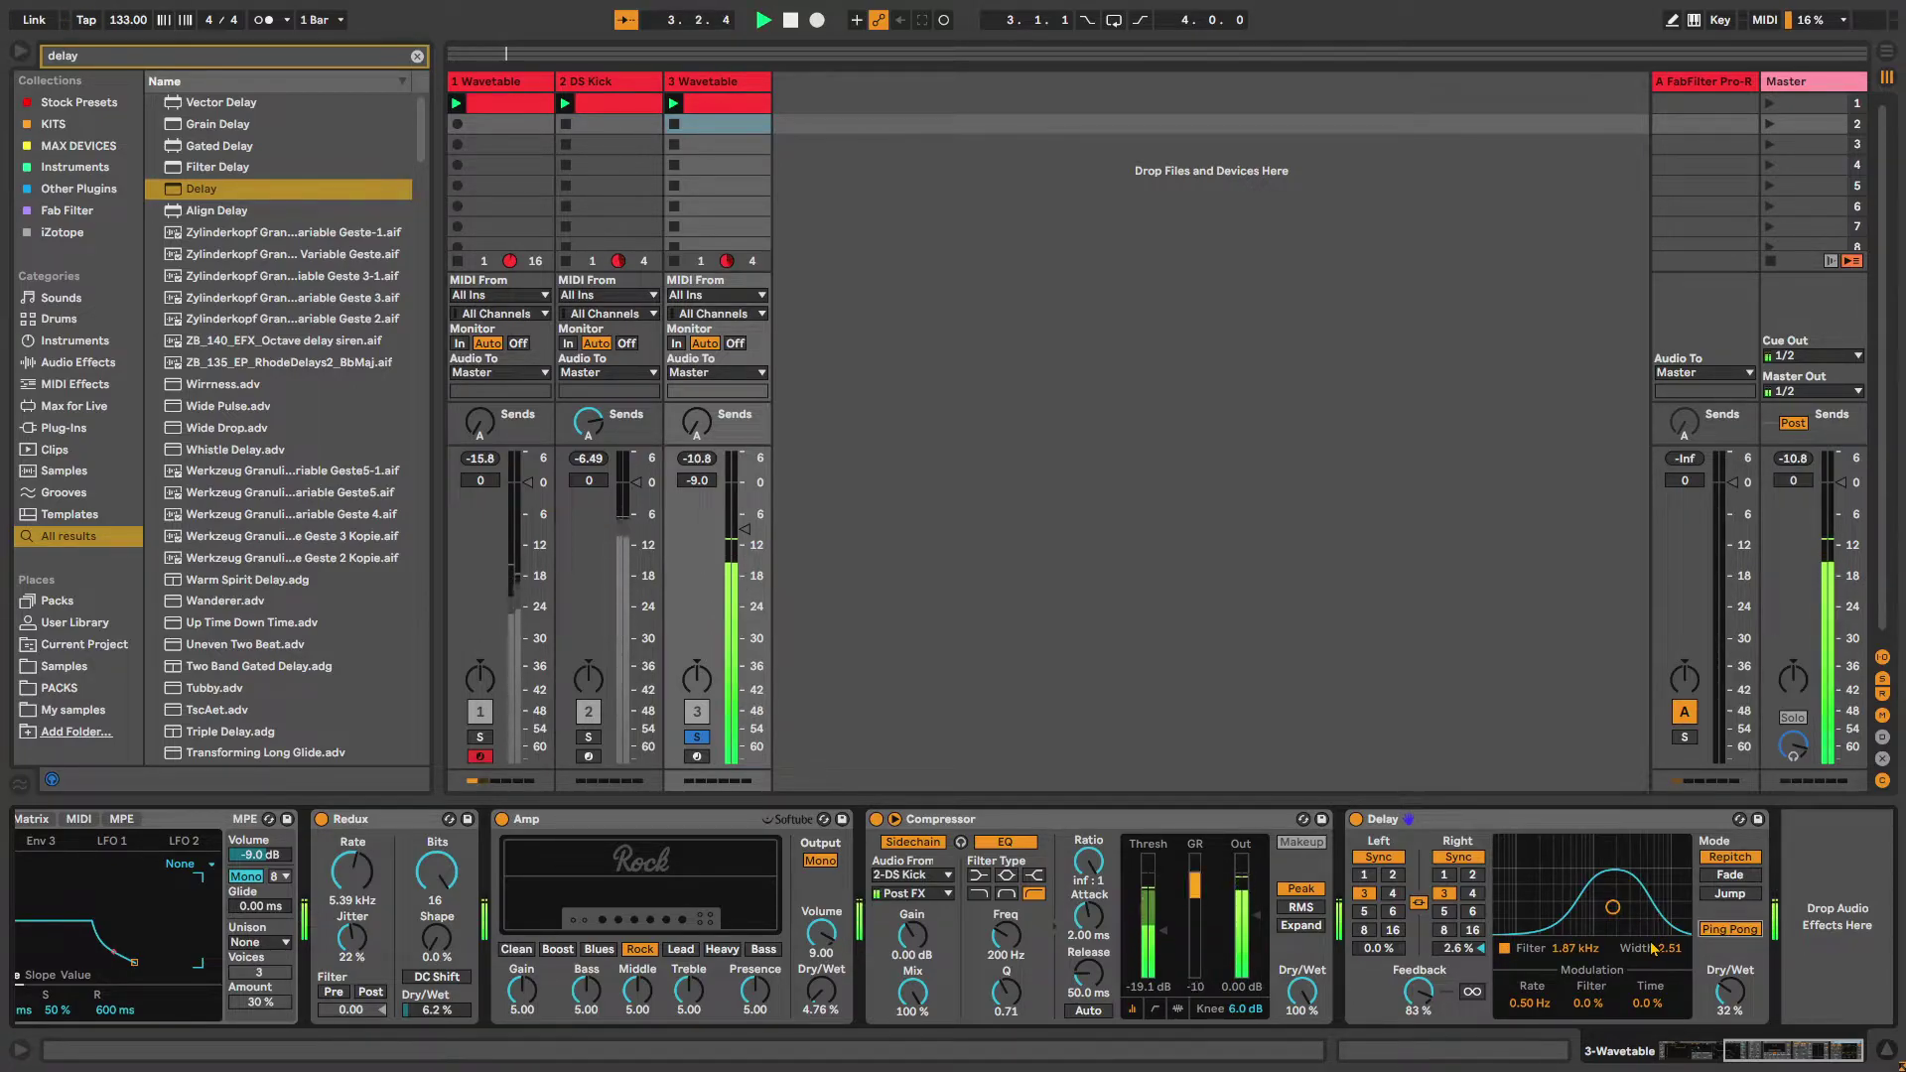
Search the browser for Utility and add it after the Delay on track 3
key(ctrl+f)
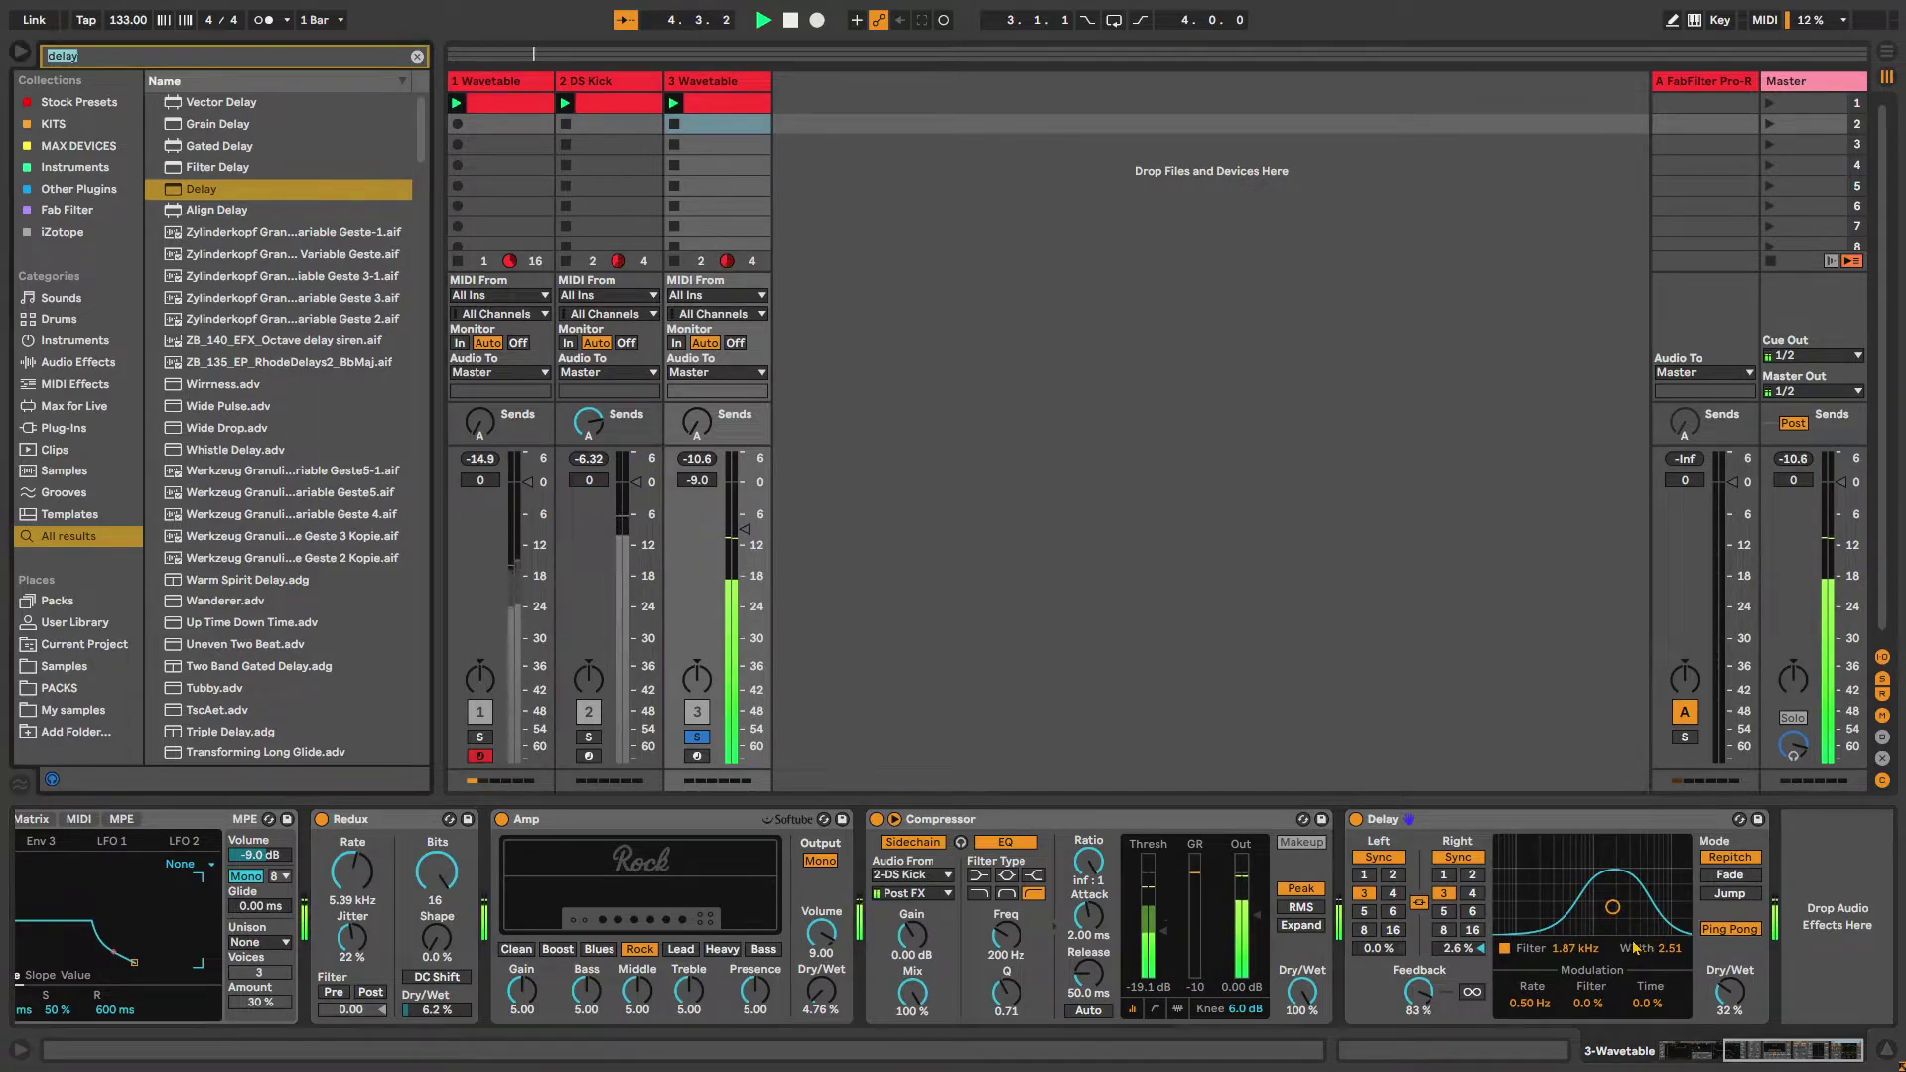
text(uti)
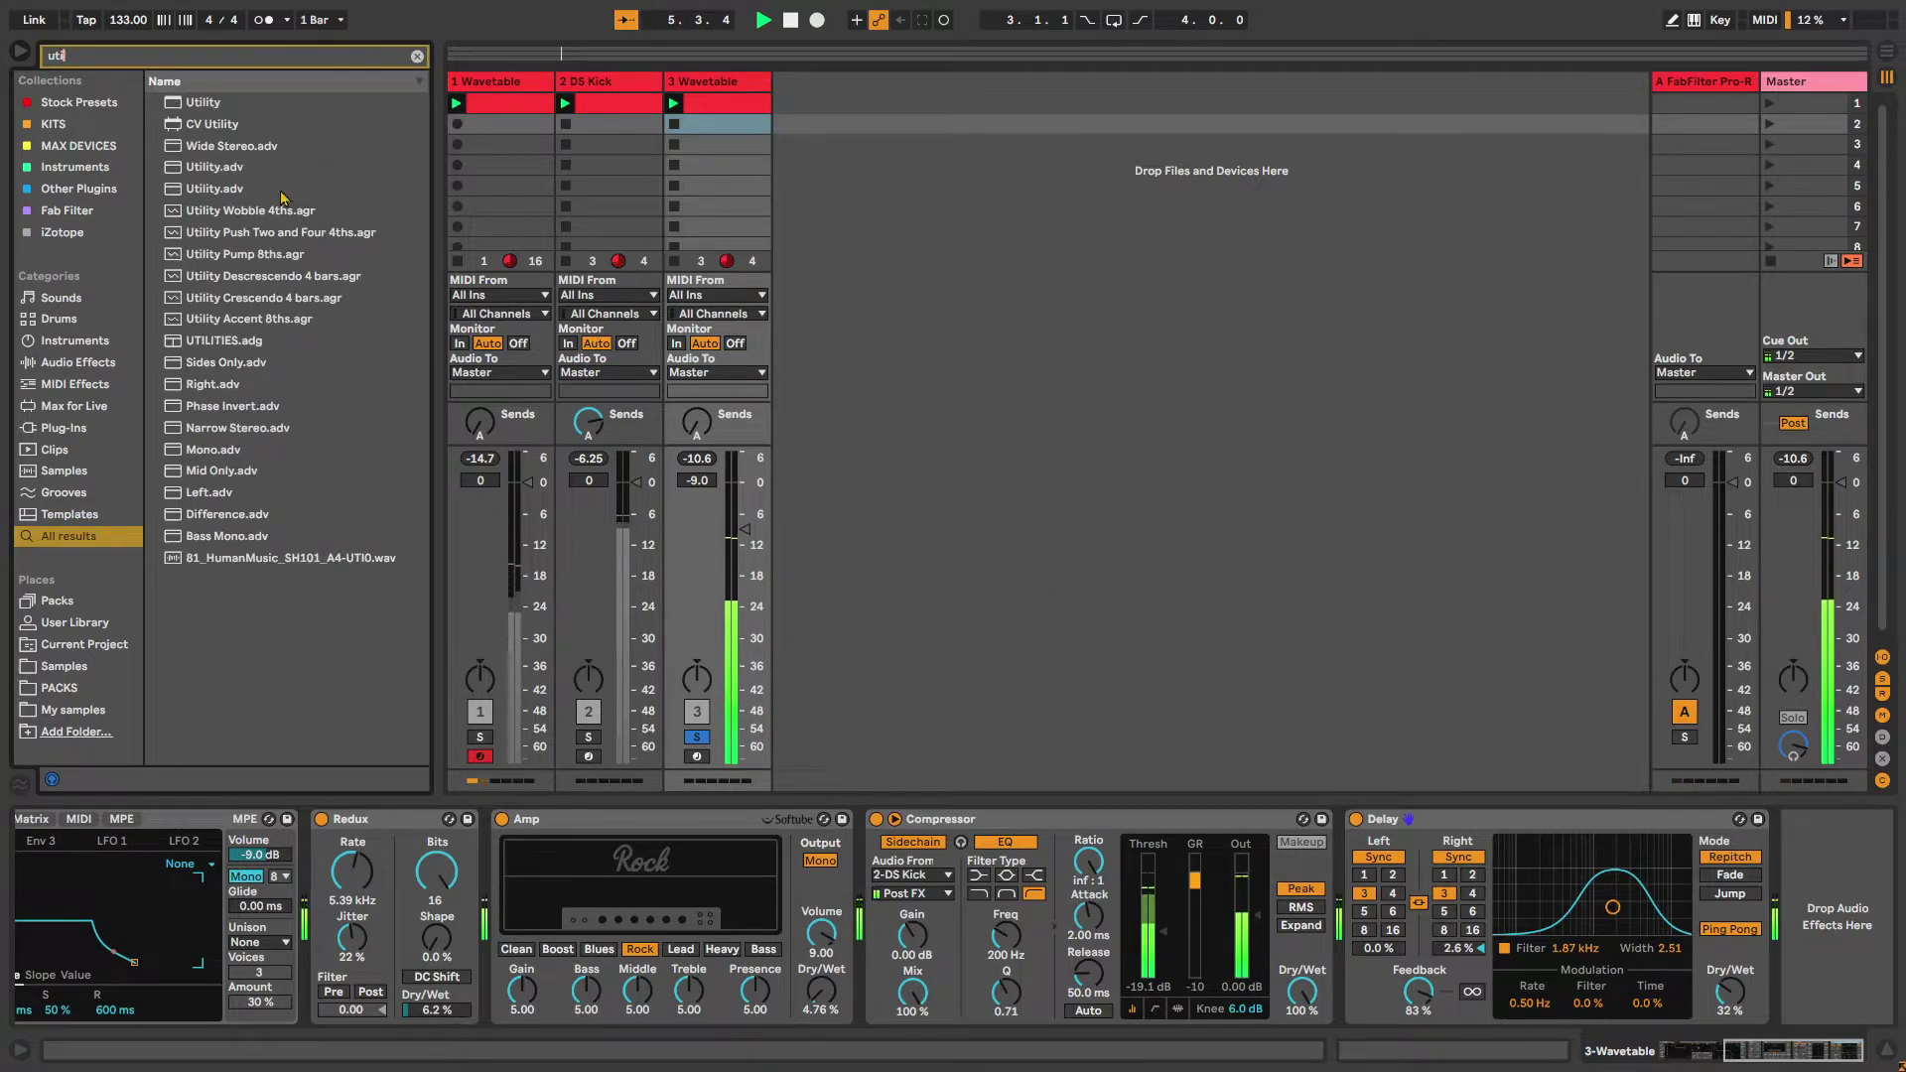
double_click(188, 103)
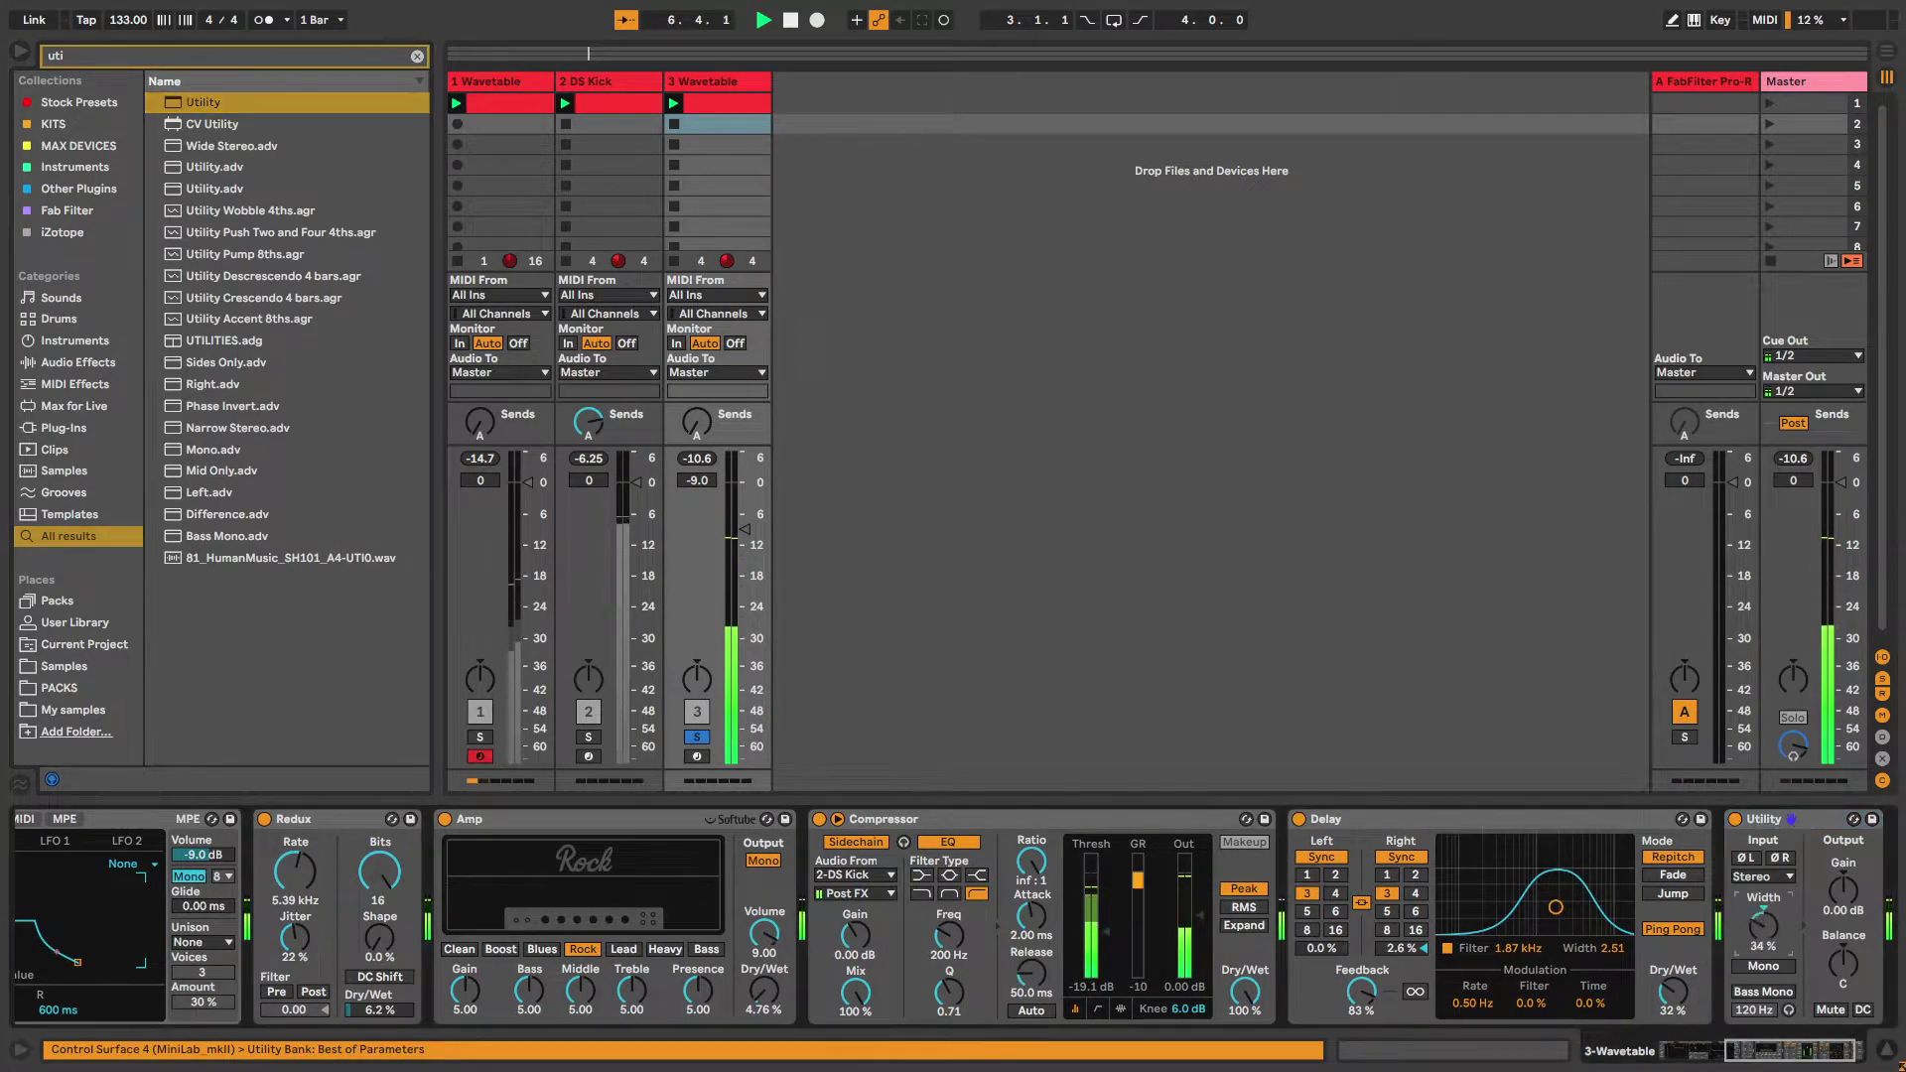
Set the Utility's width to 51%, enable Bass Mono, and unsolo track 3
drag(1764, 926, 1763, 911)
click(1777, 992)
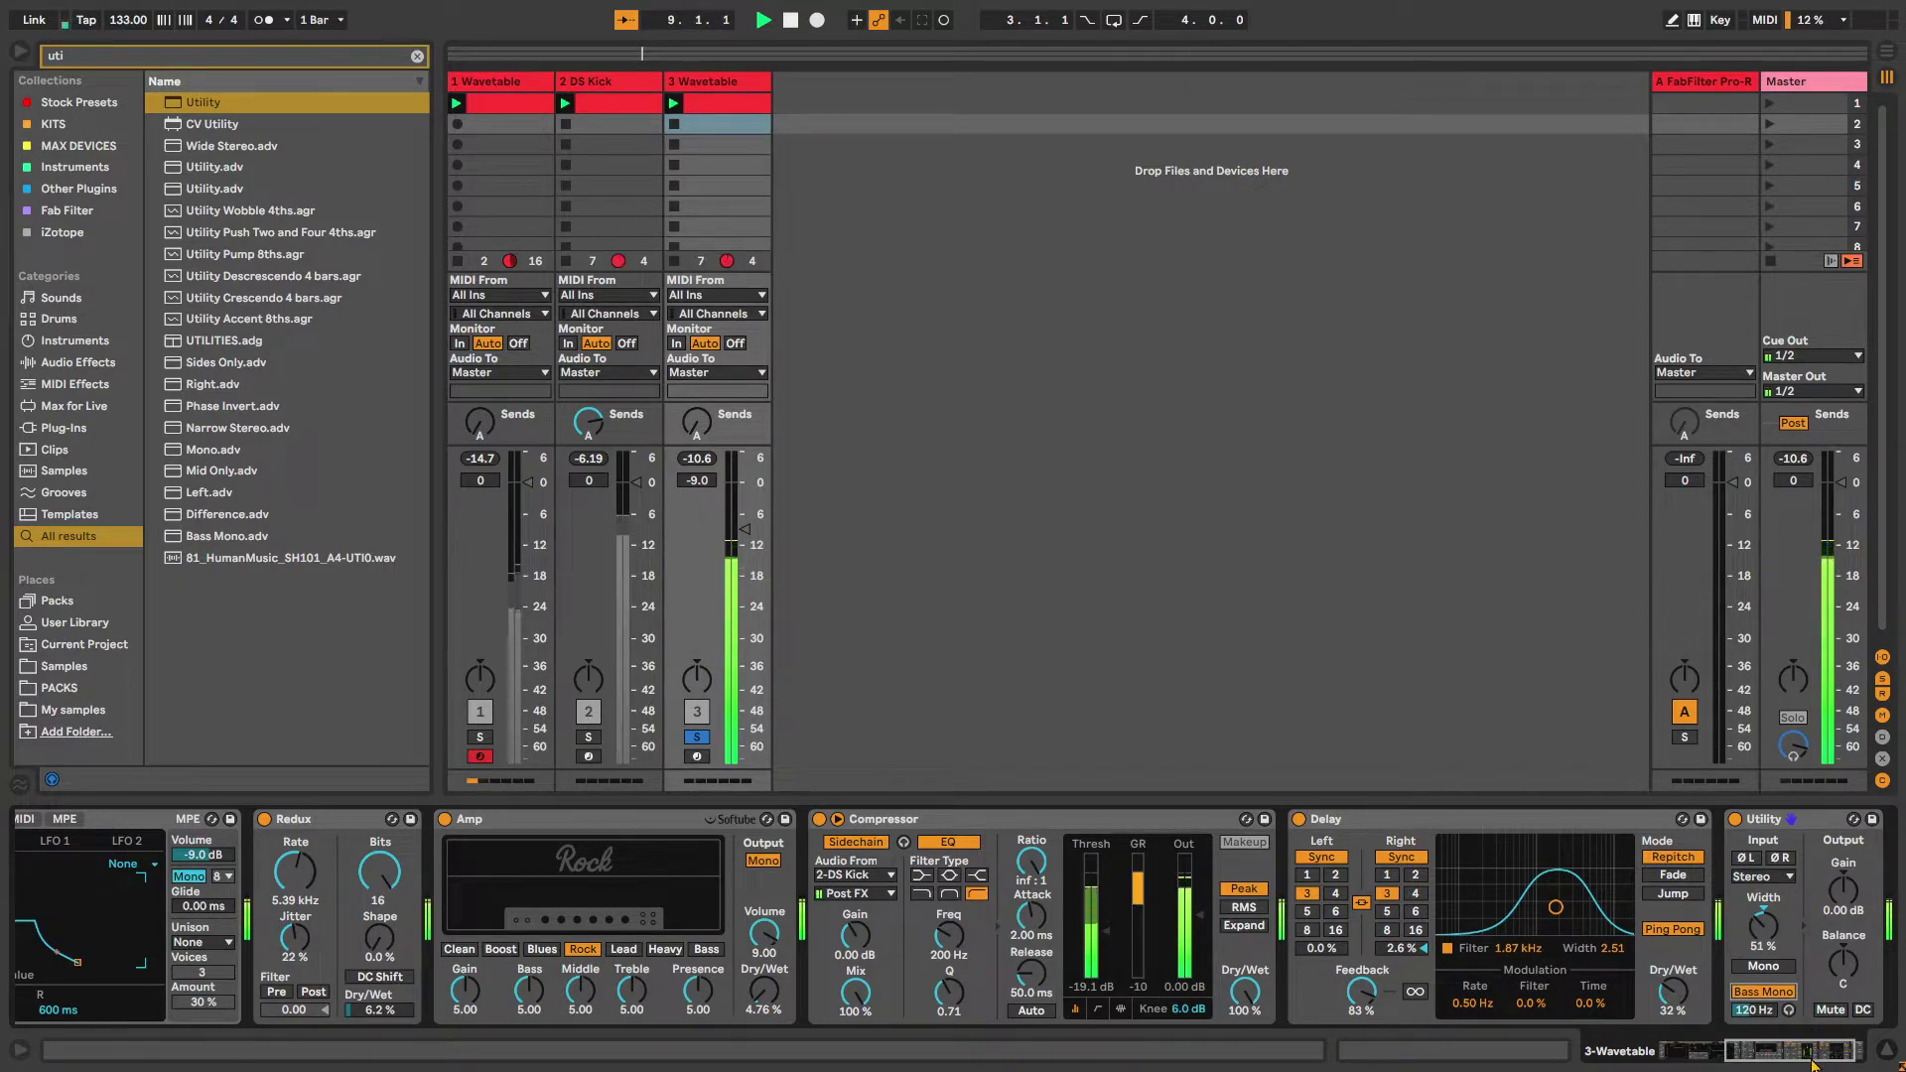
click(697, 739)
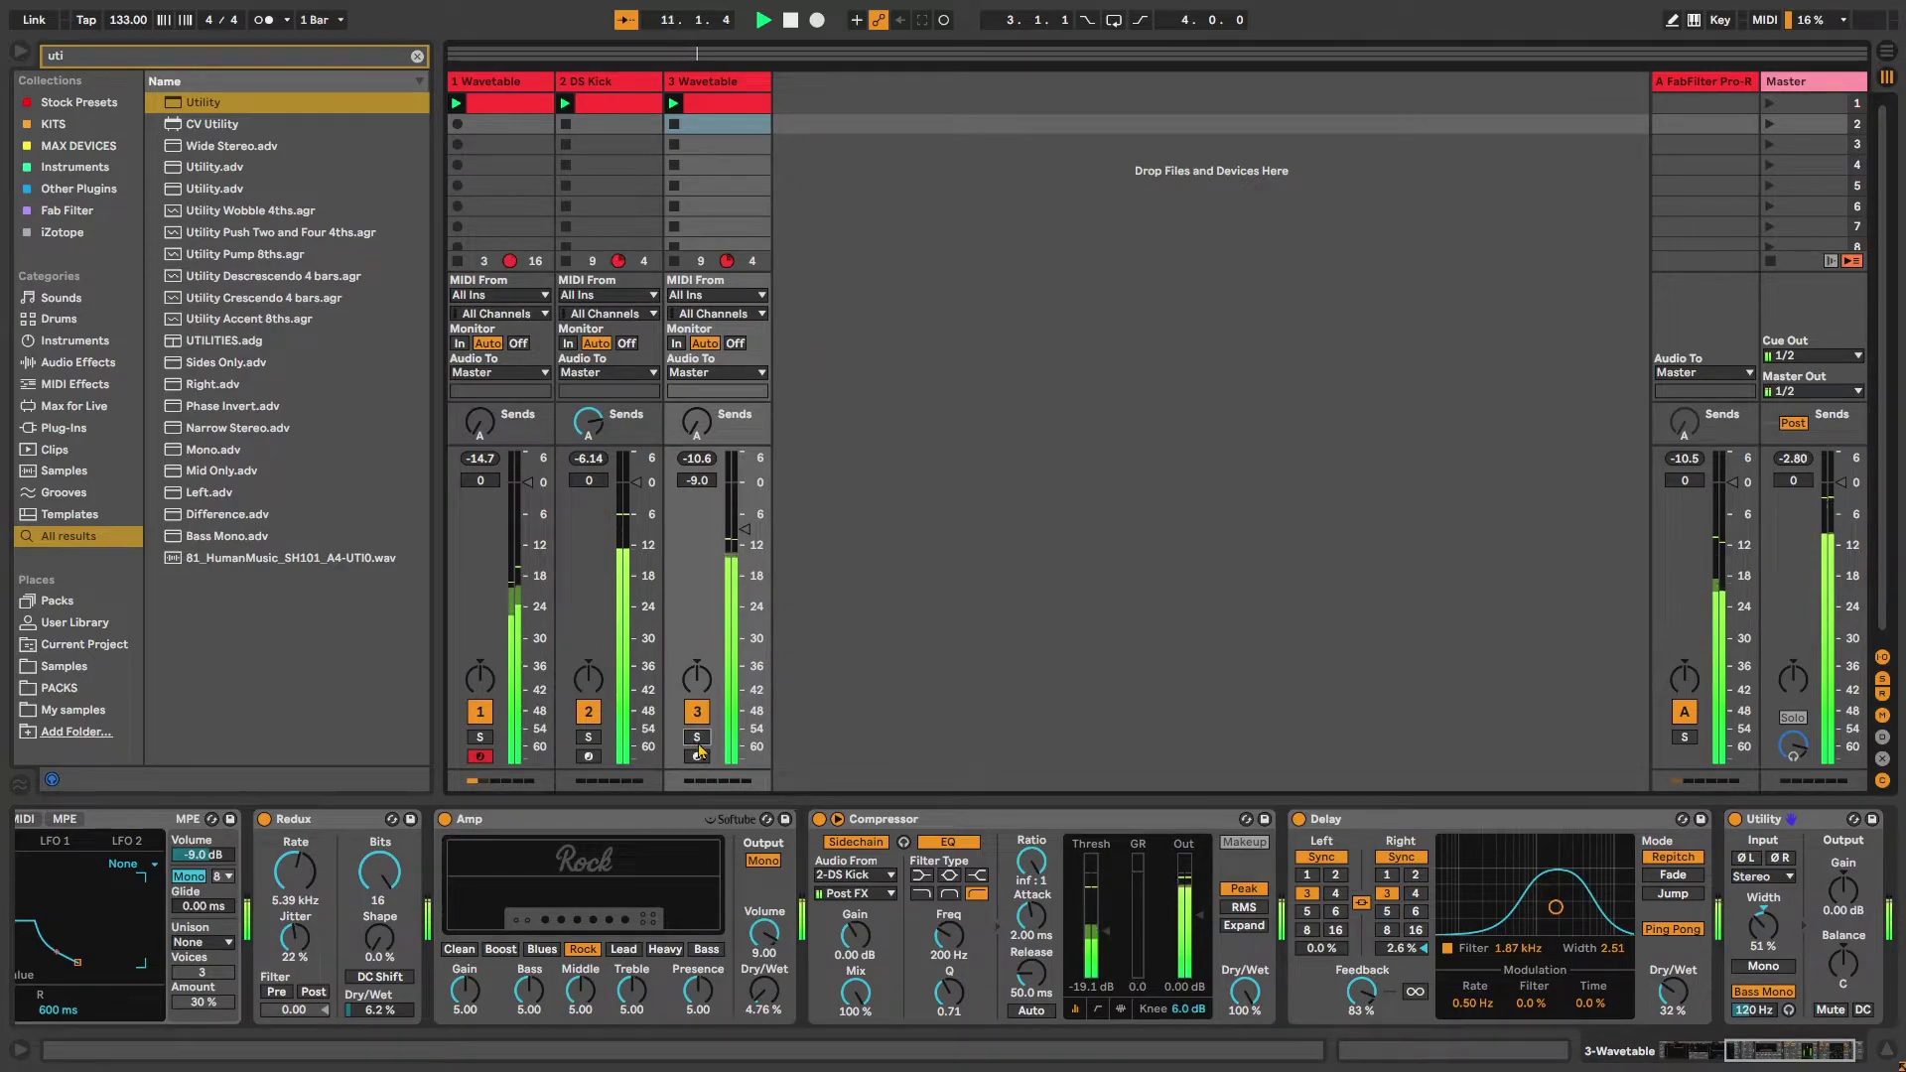
Insert a new MIDI track after track 3 and clear the browser search
right_click(810, 126)
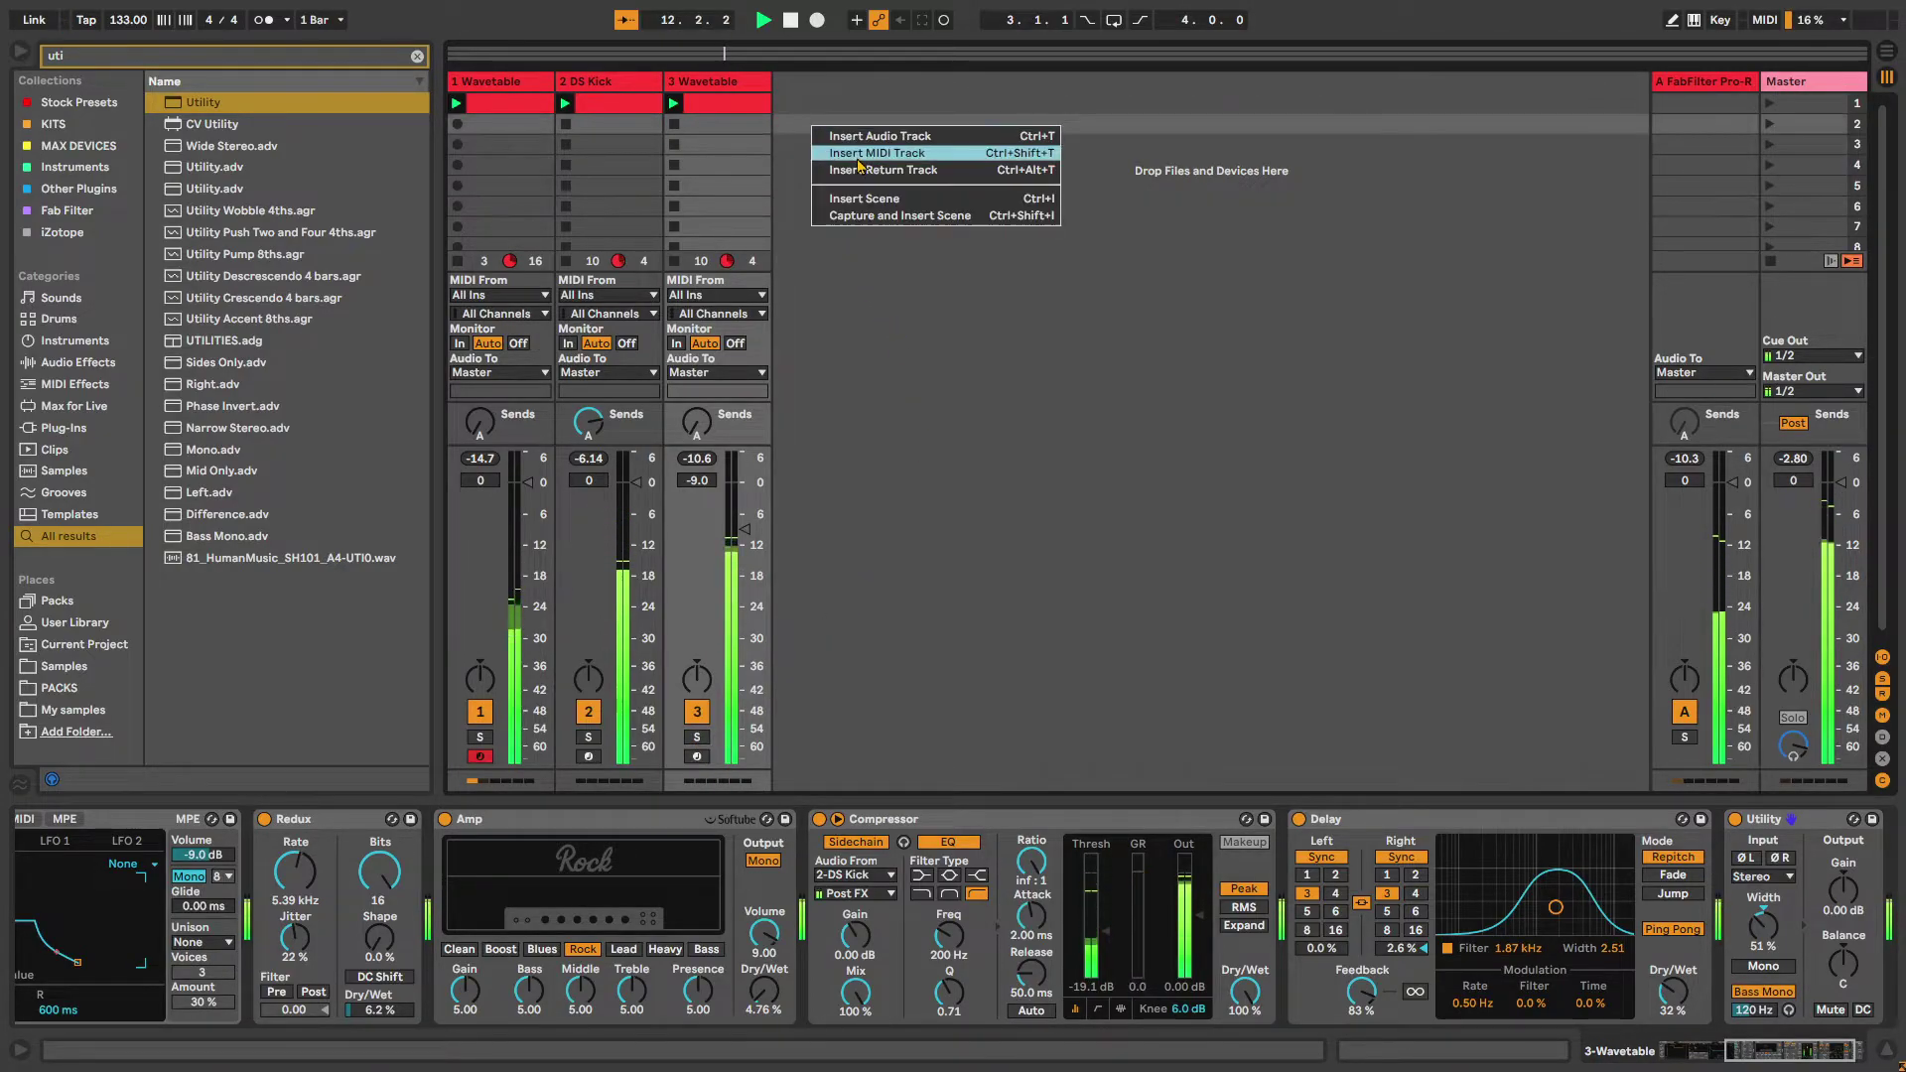
click(854, 151)
click(417, 56)
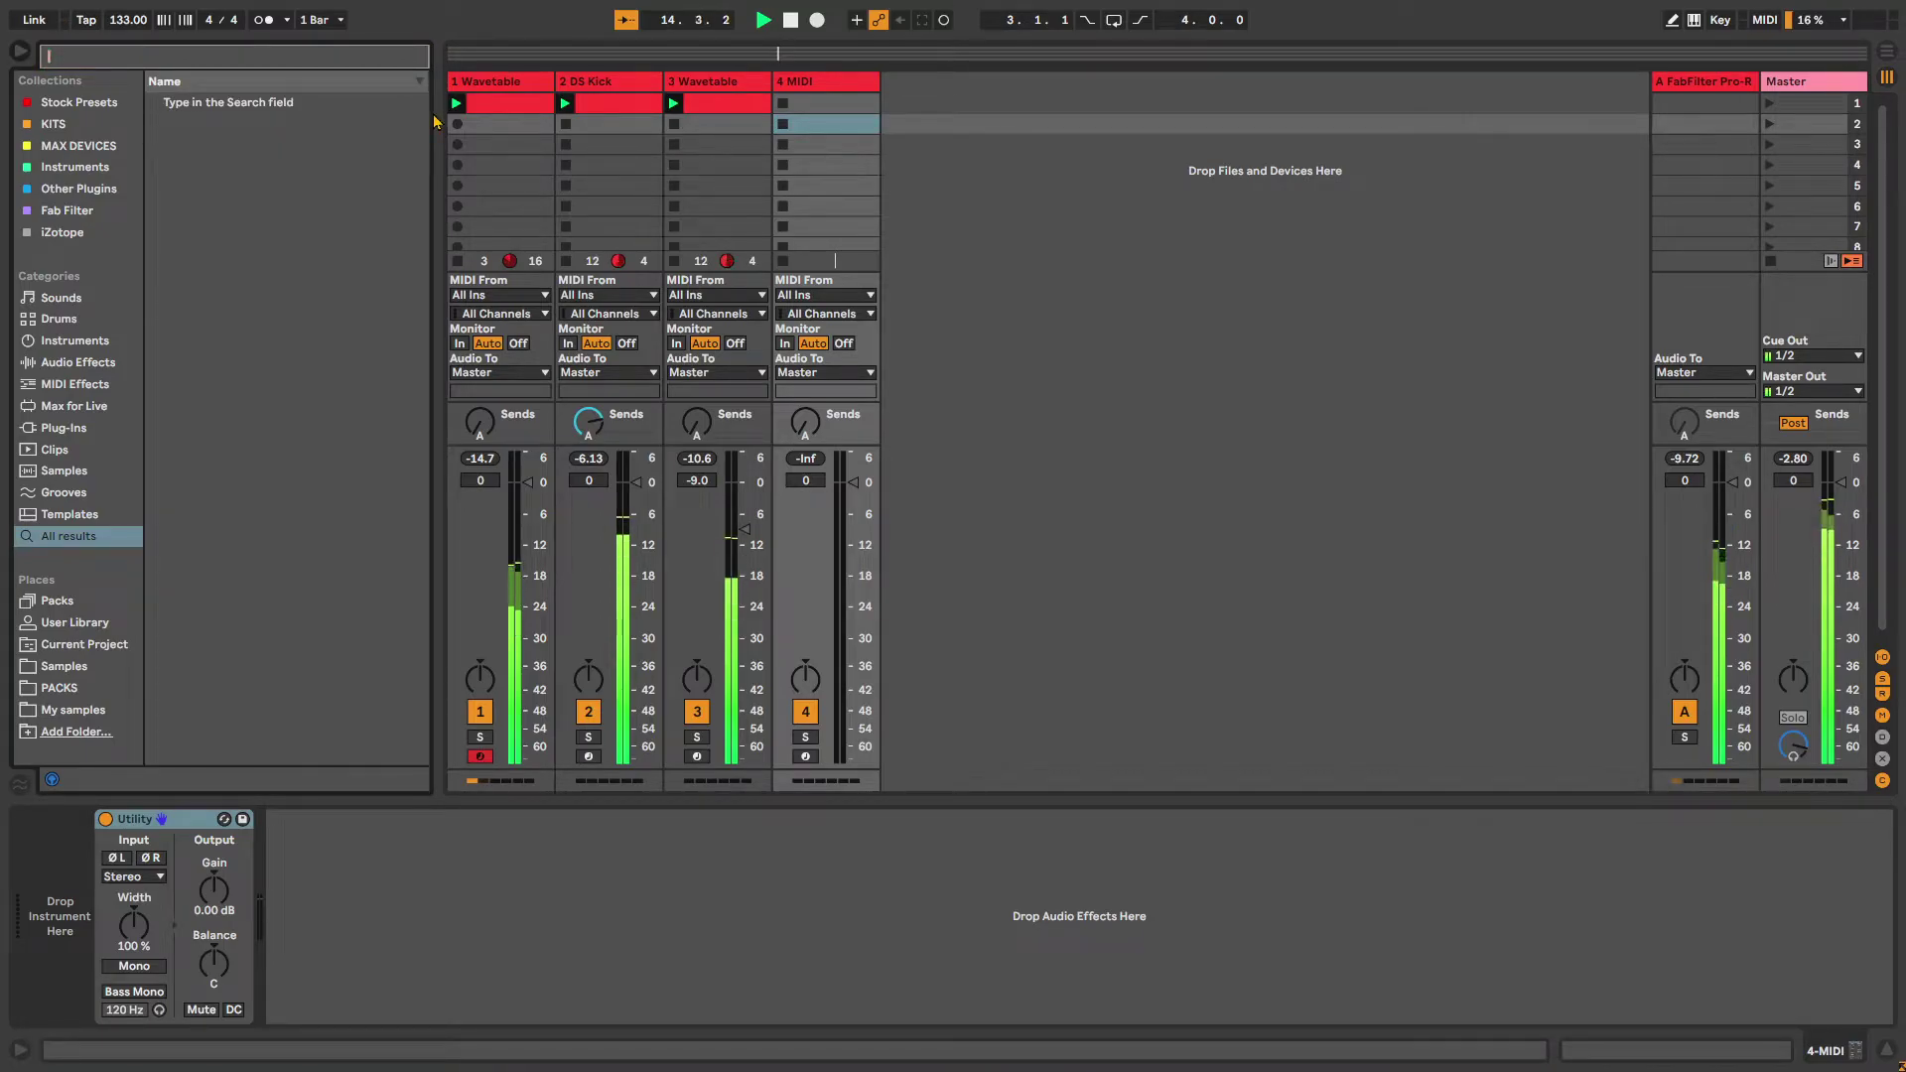
Audition the Hihat samples in the Drum Hits folder and load AS_DH_2_ch.aif onto the new MIDI track
click(49, 322)
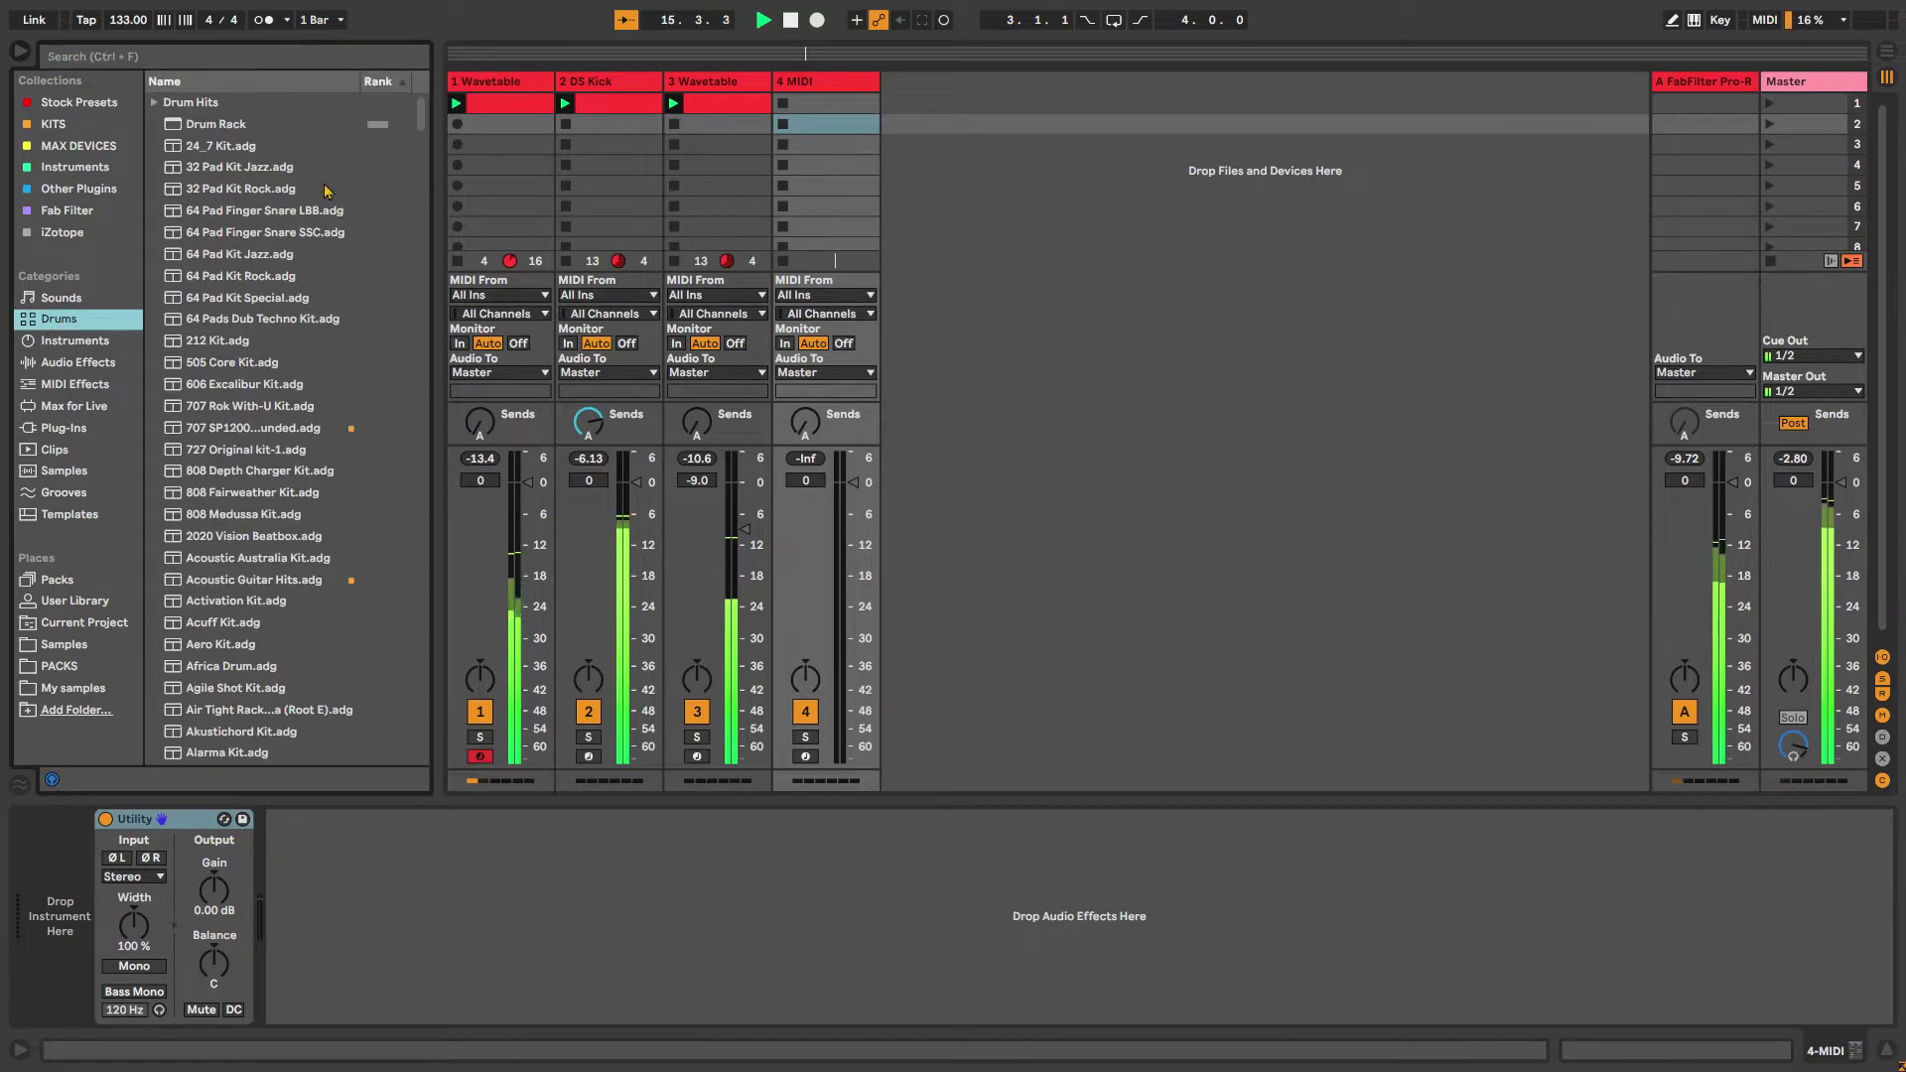
click(154, 102)
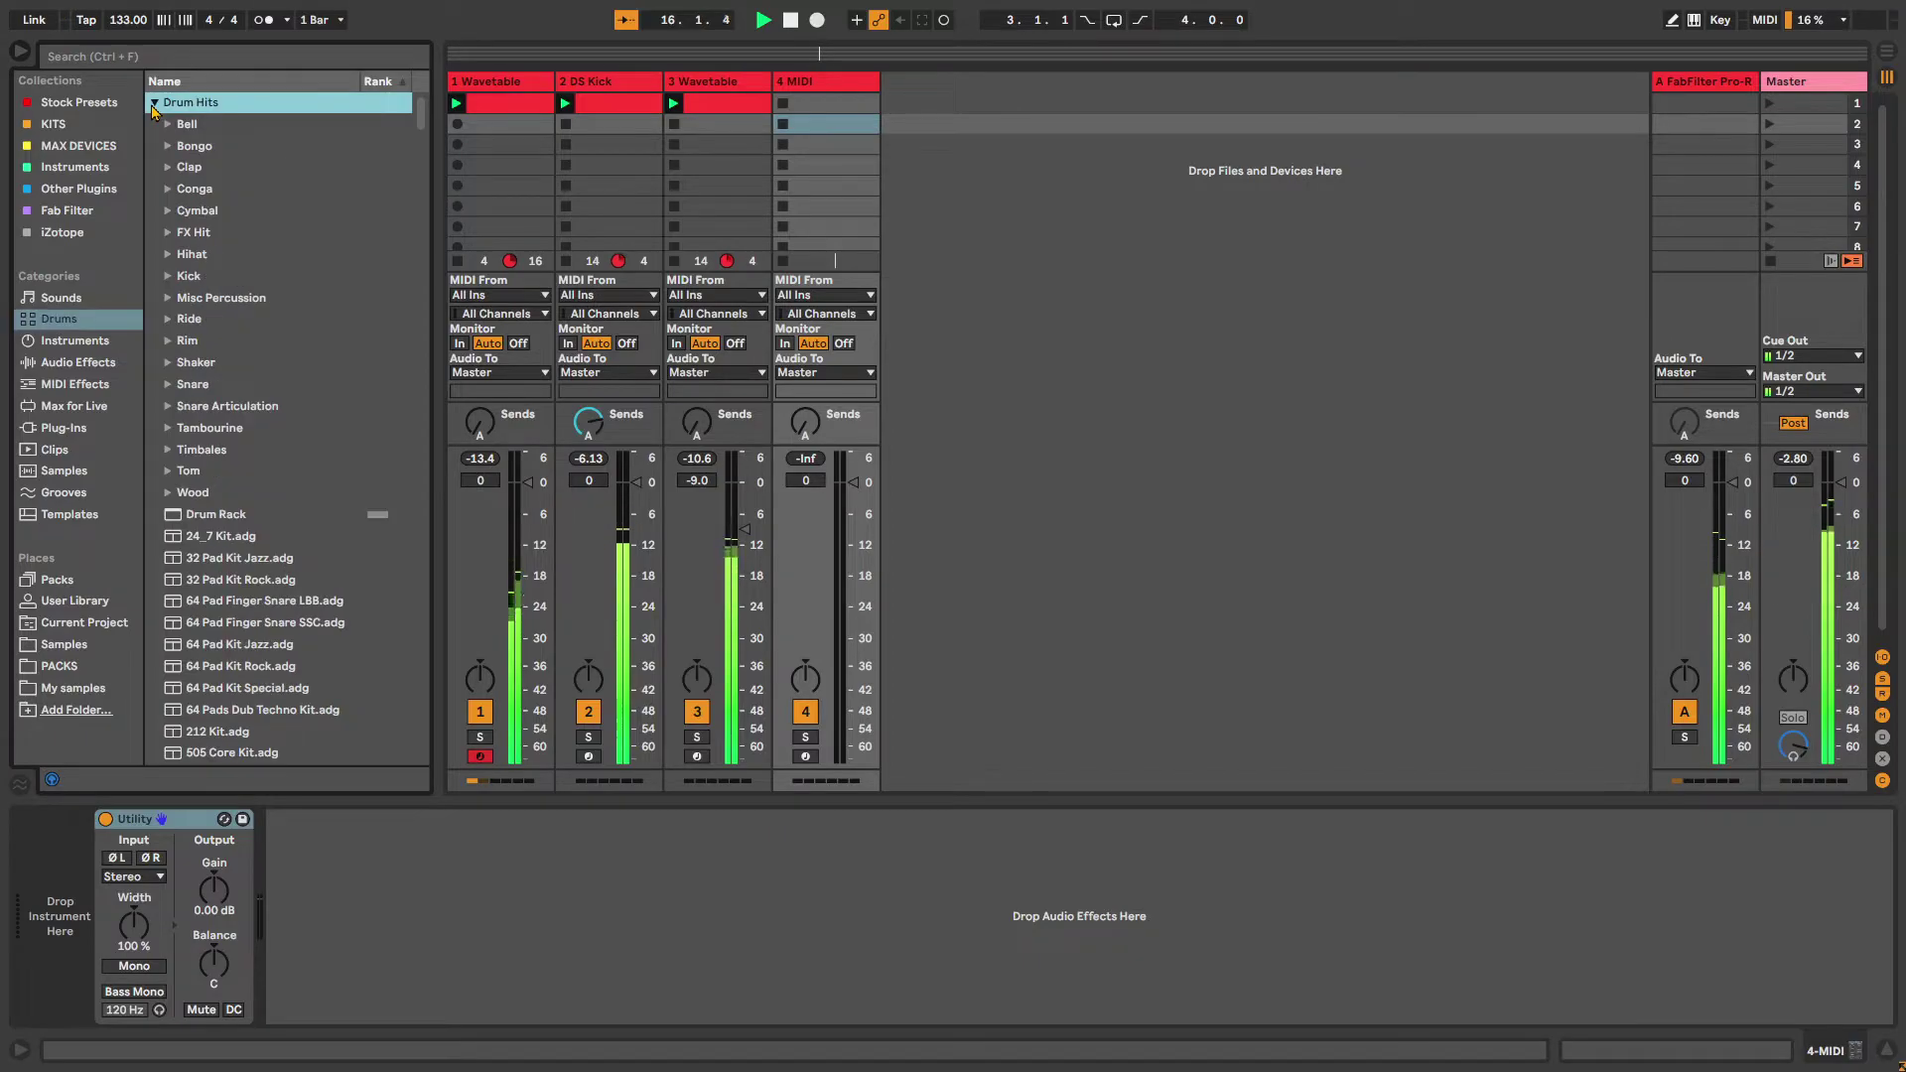
click(167, 254)
click(214, 278)
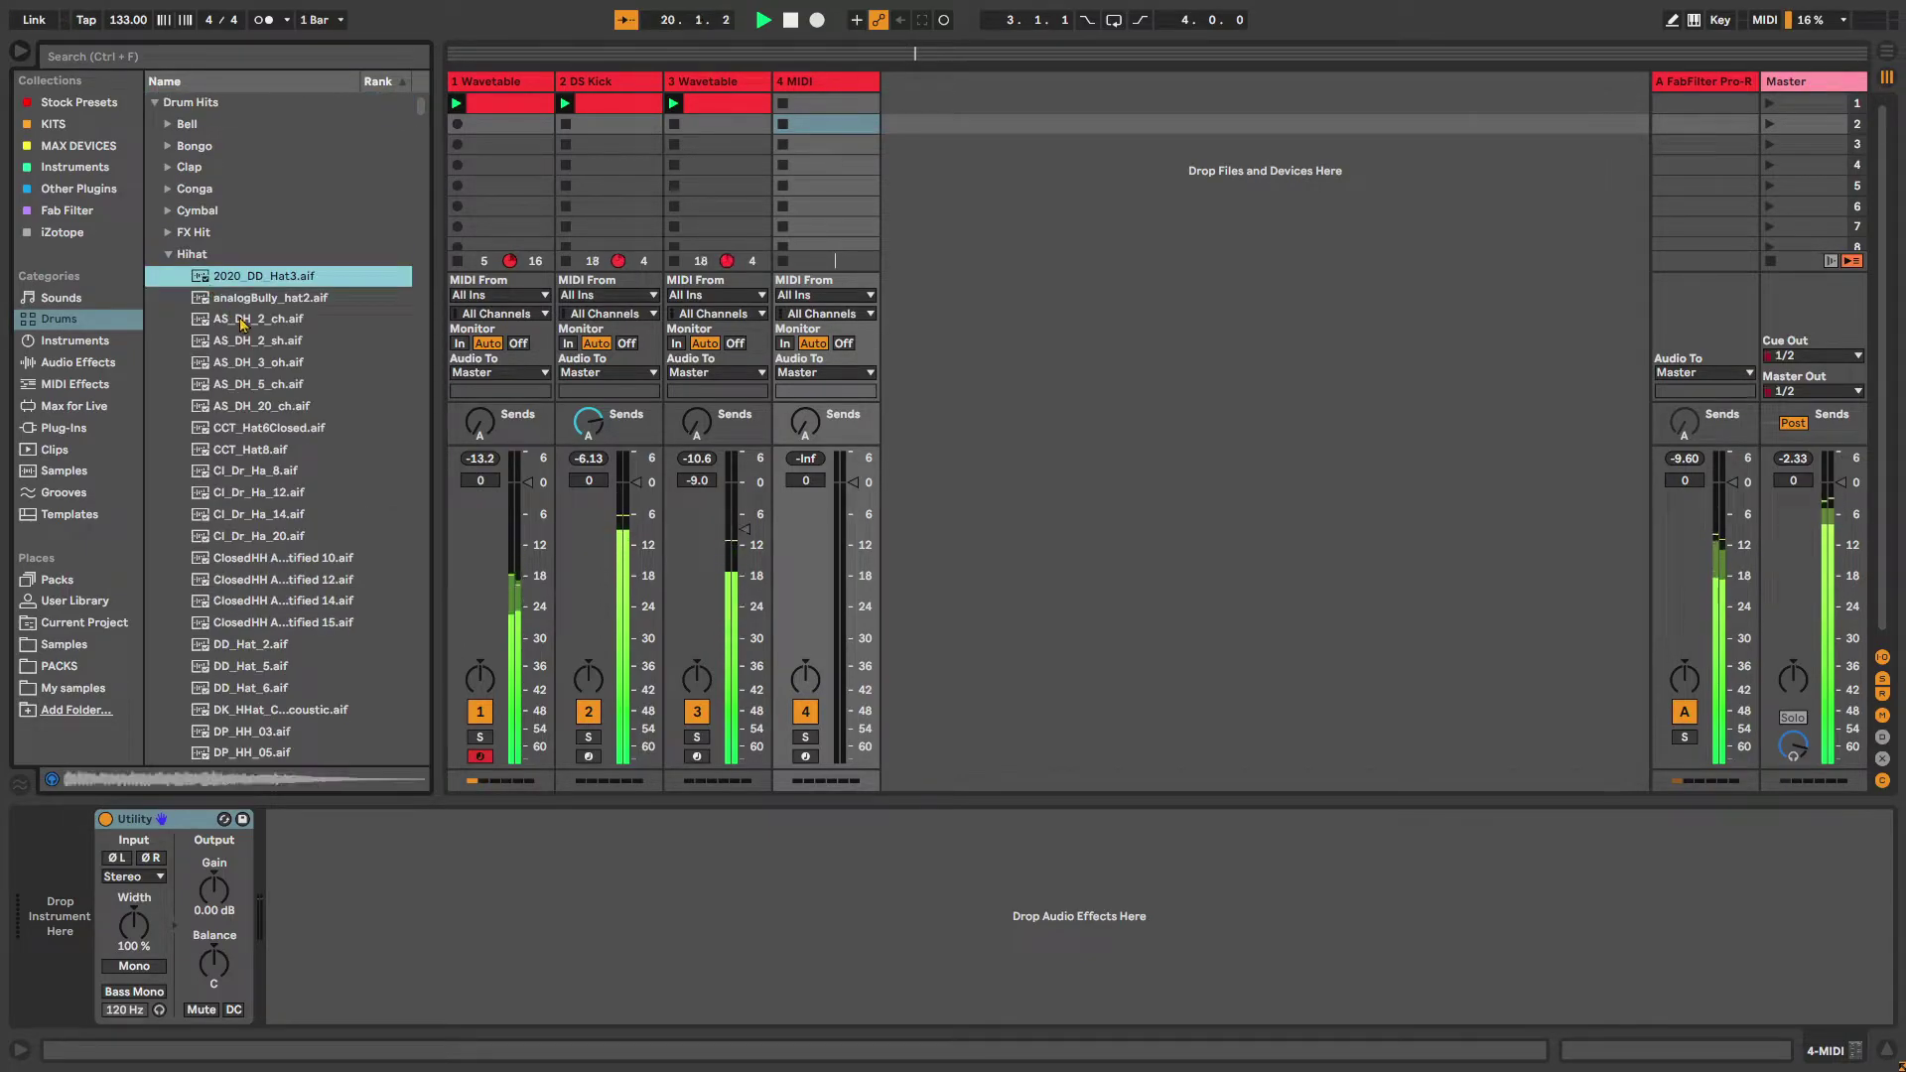
click(244, 321)
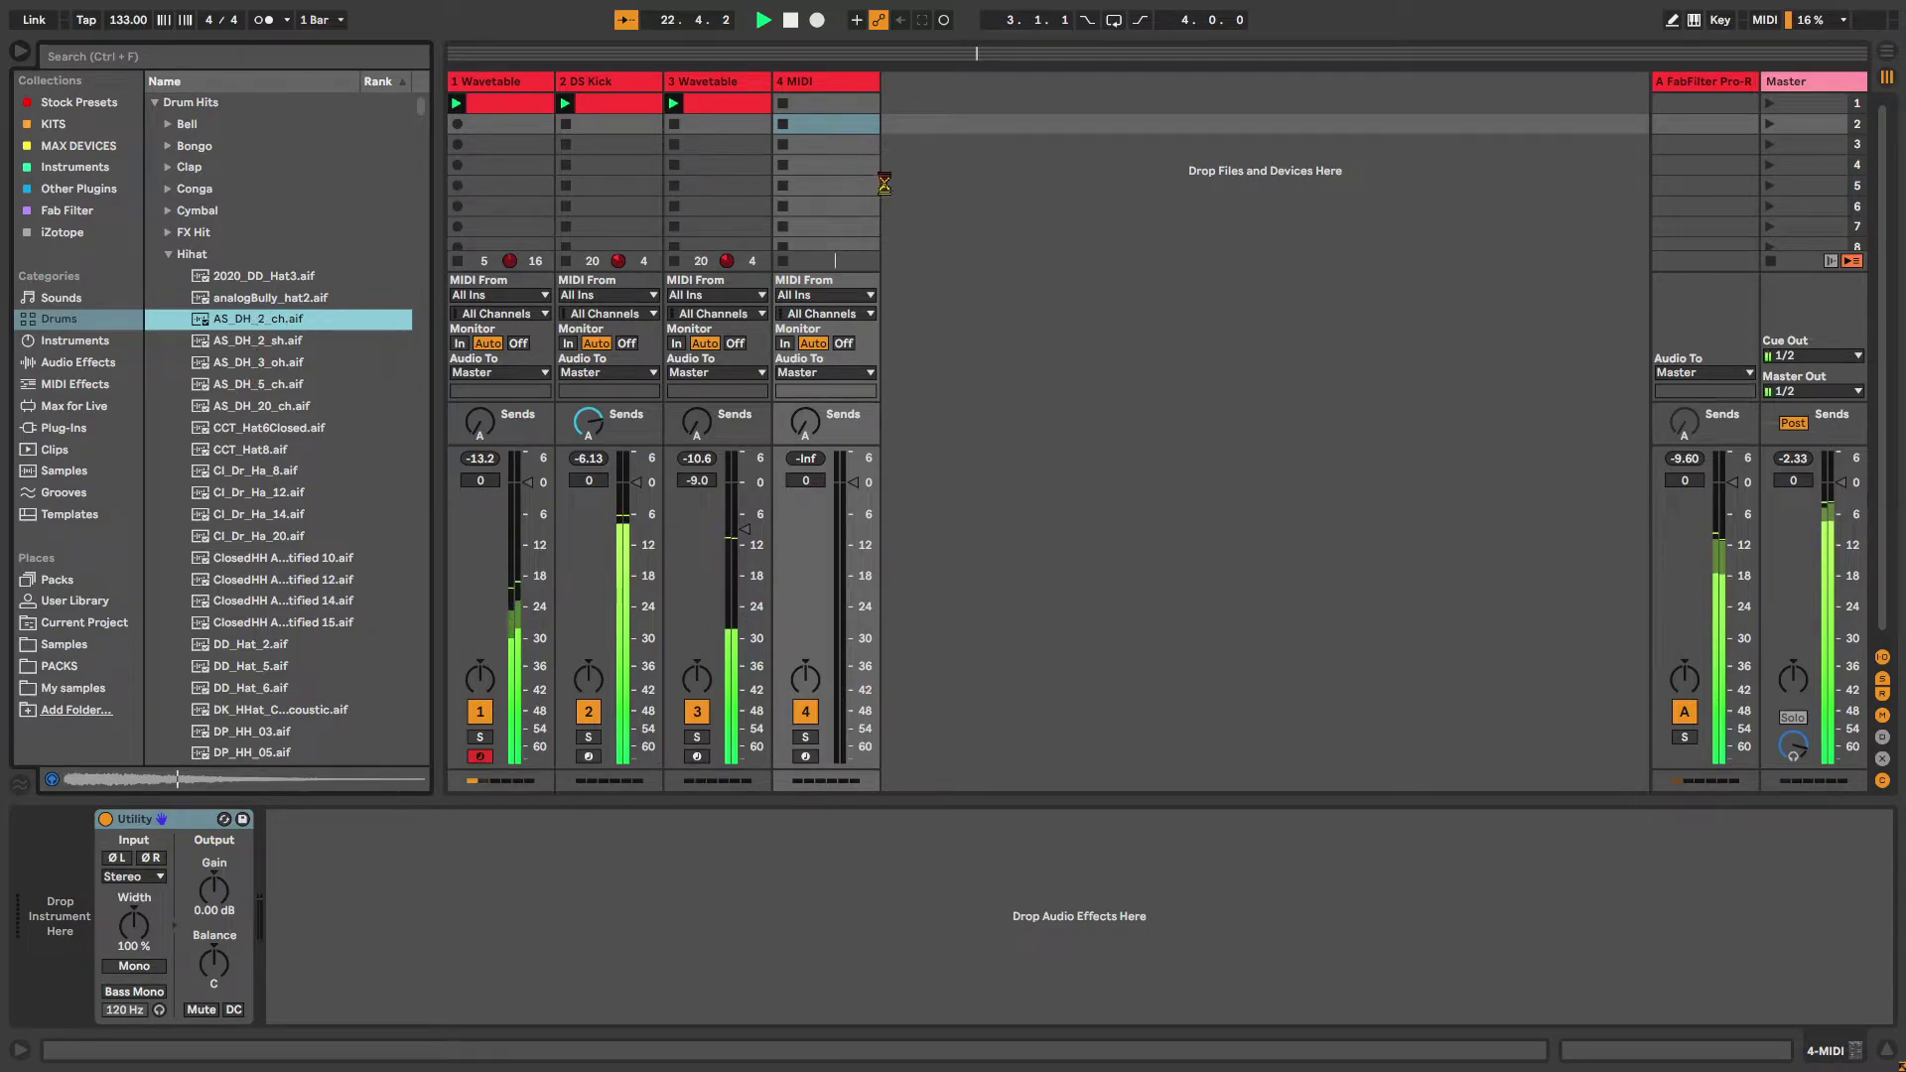
Insert a new MIDI track, audition the Hihat samples, and load CCT_Hat6Closed.aif onto it
right_click(944, 149)
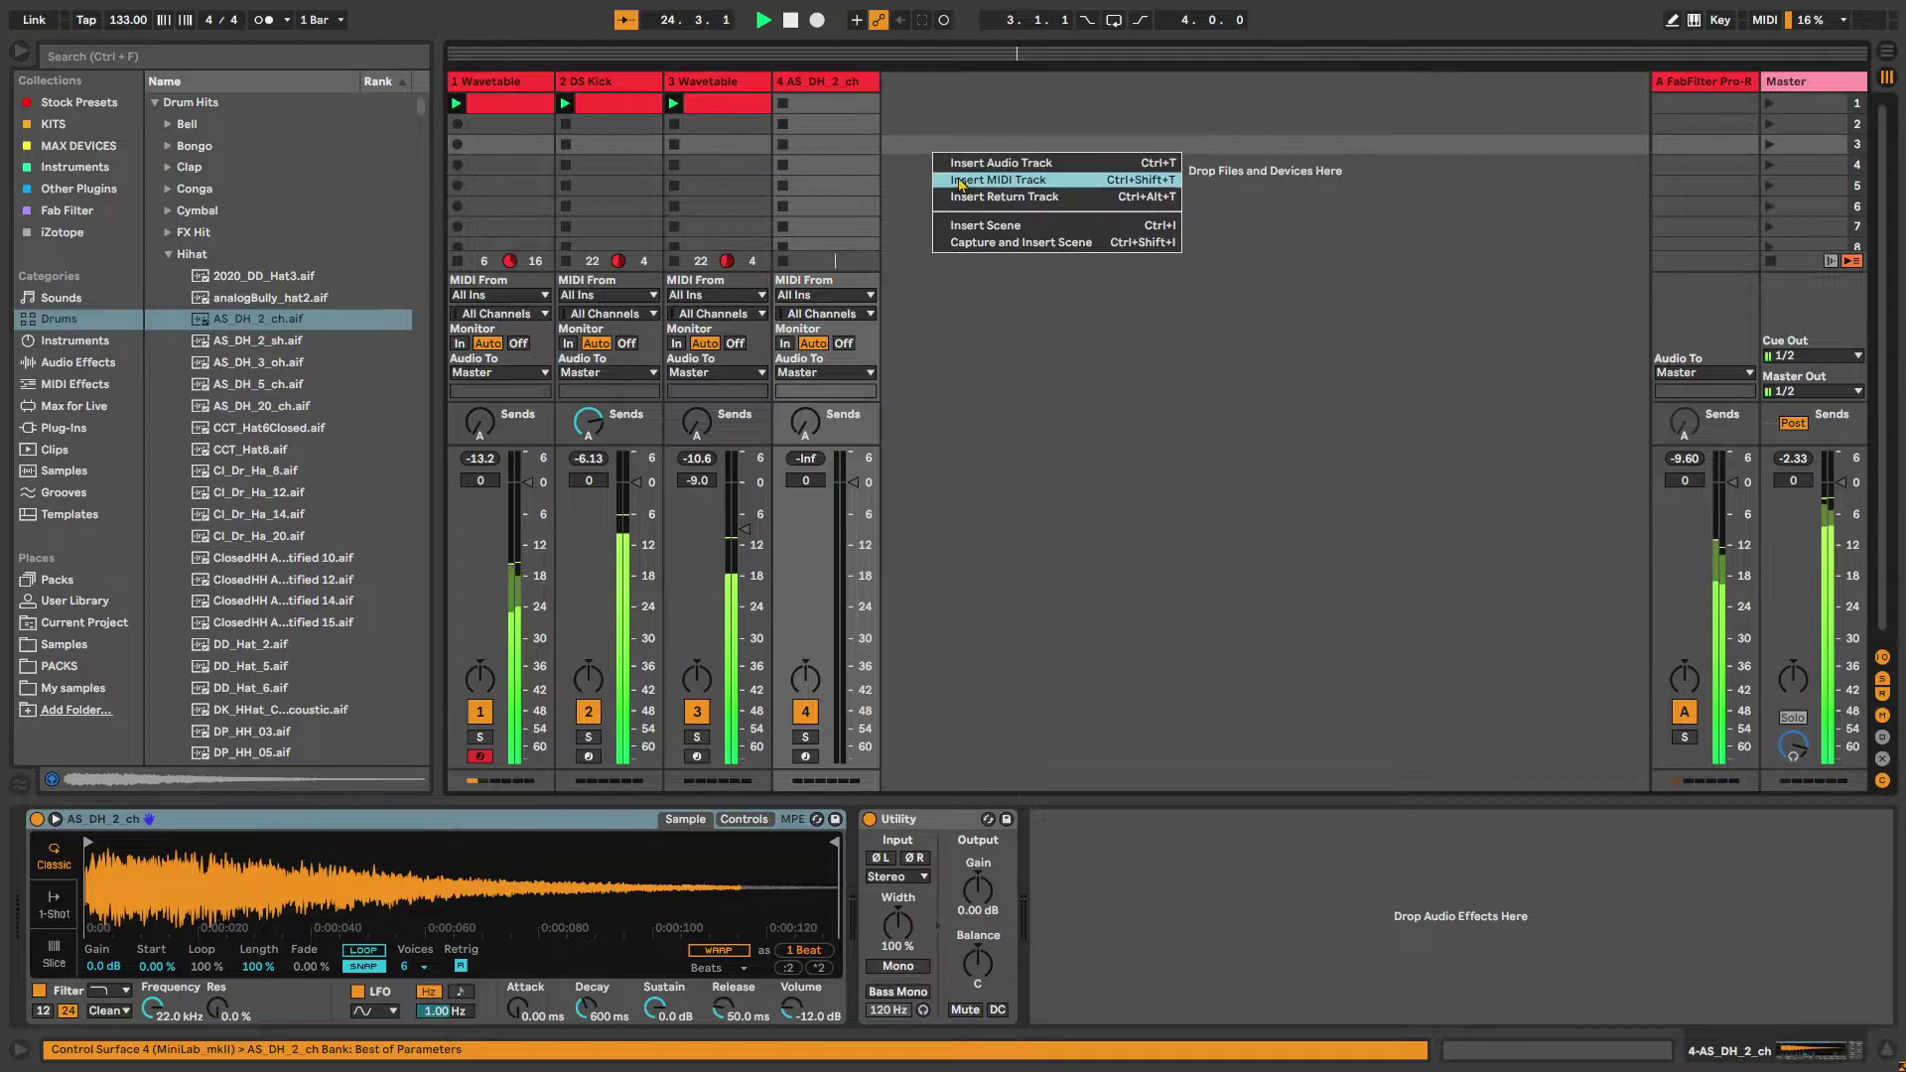
click(958, 174)
click(281, 363)
key(Down)
key(Down)
key(Down)
key(Down)
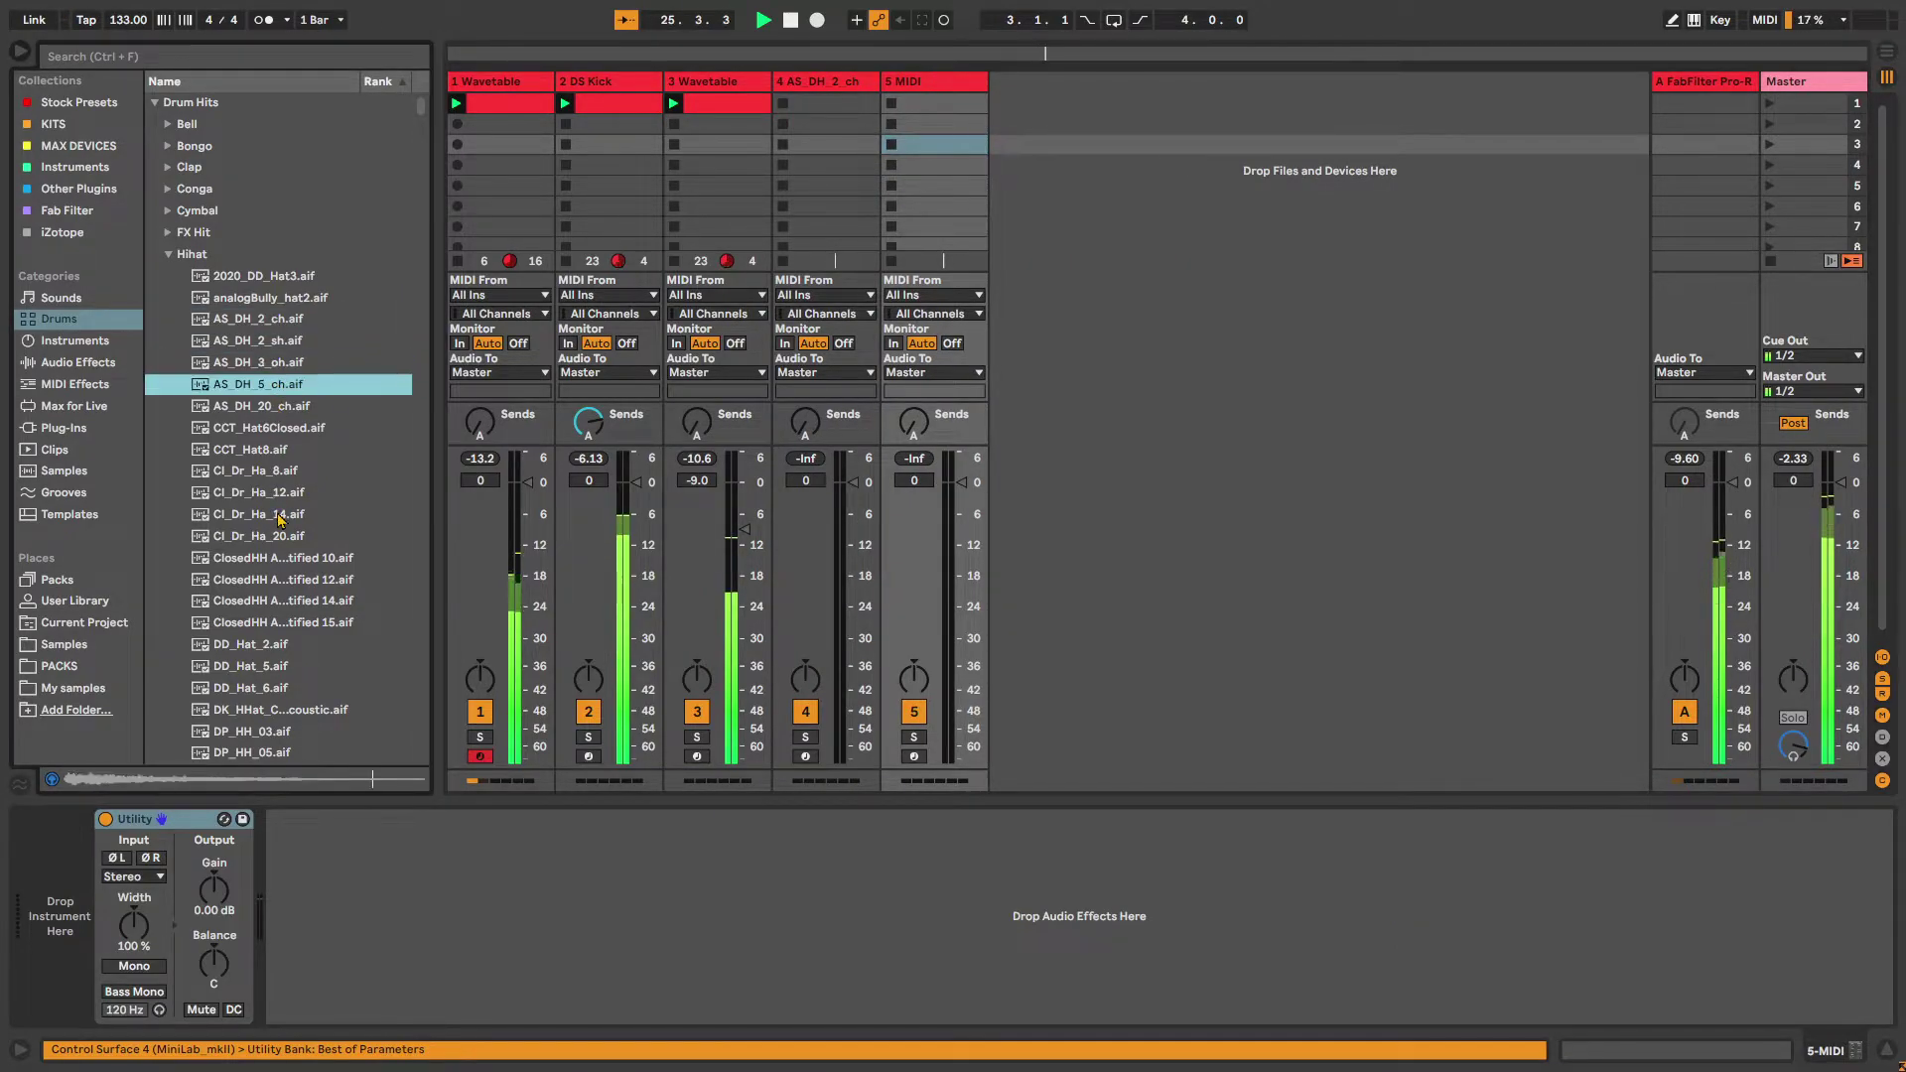
key(Up)
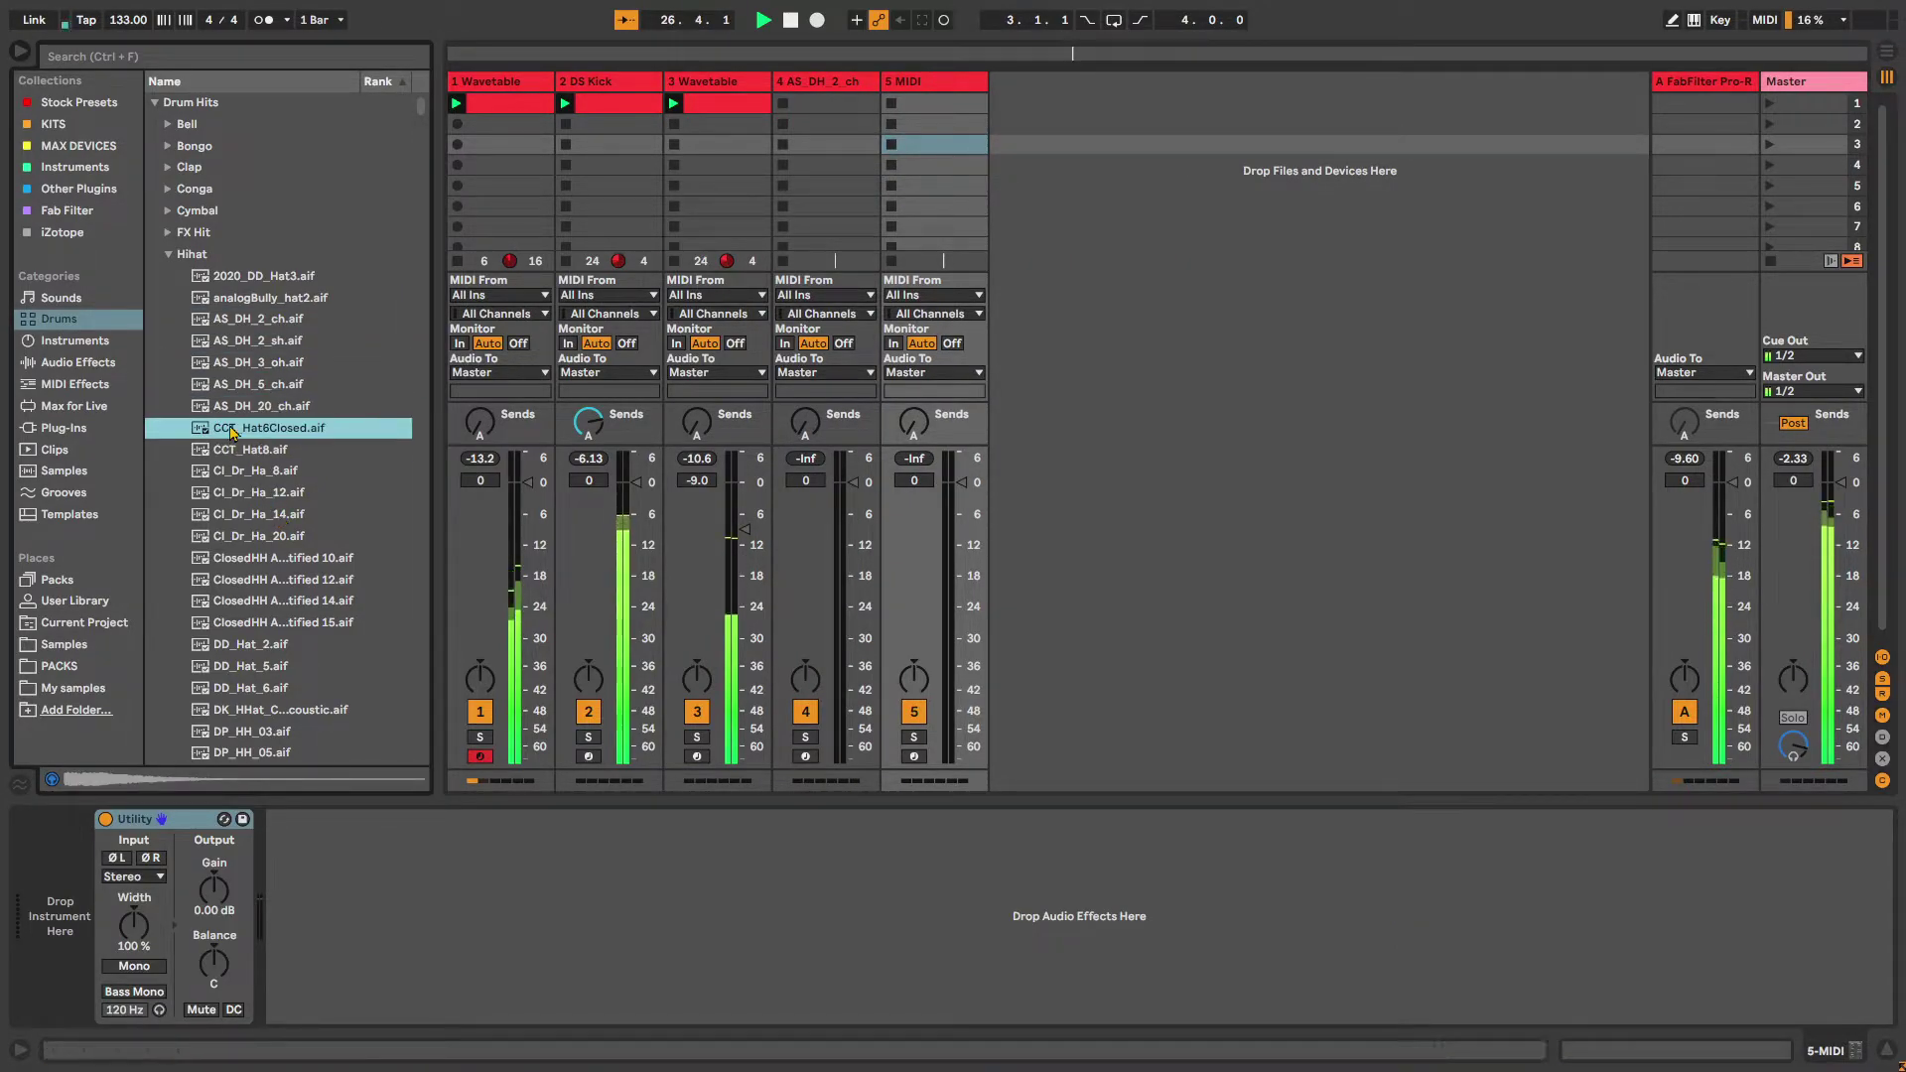
key(Return)
Insert another MIDI track, audition more Hihat samples, and load the DK_HHat_Clsd_Acoustic sample onto it
click(316, 601)
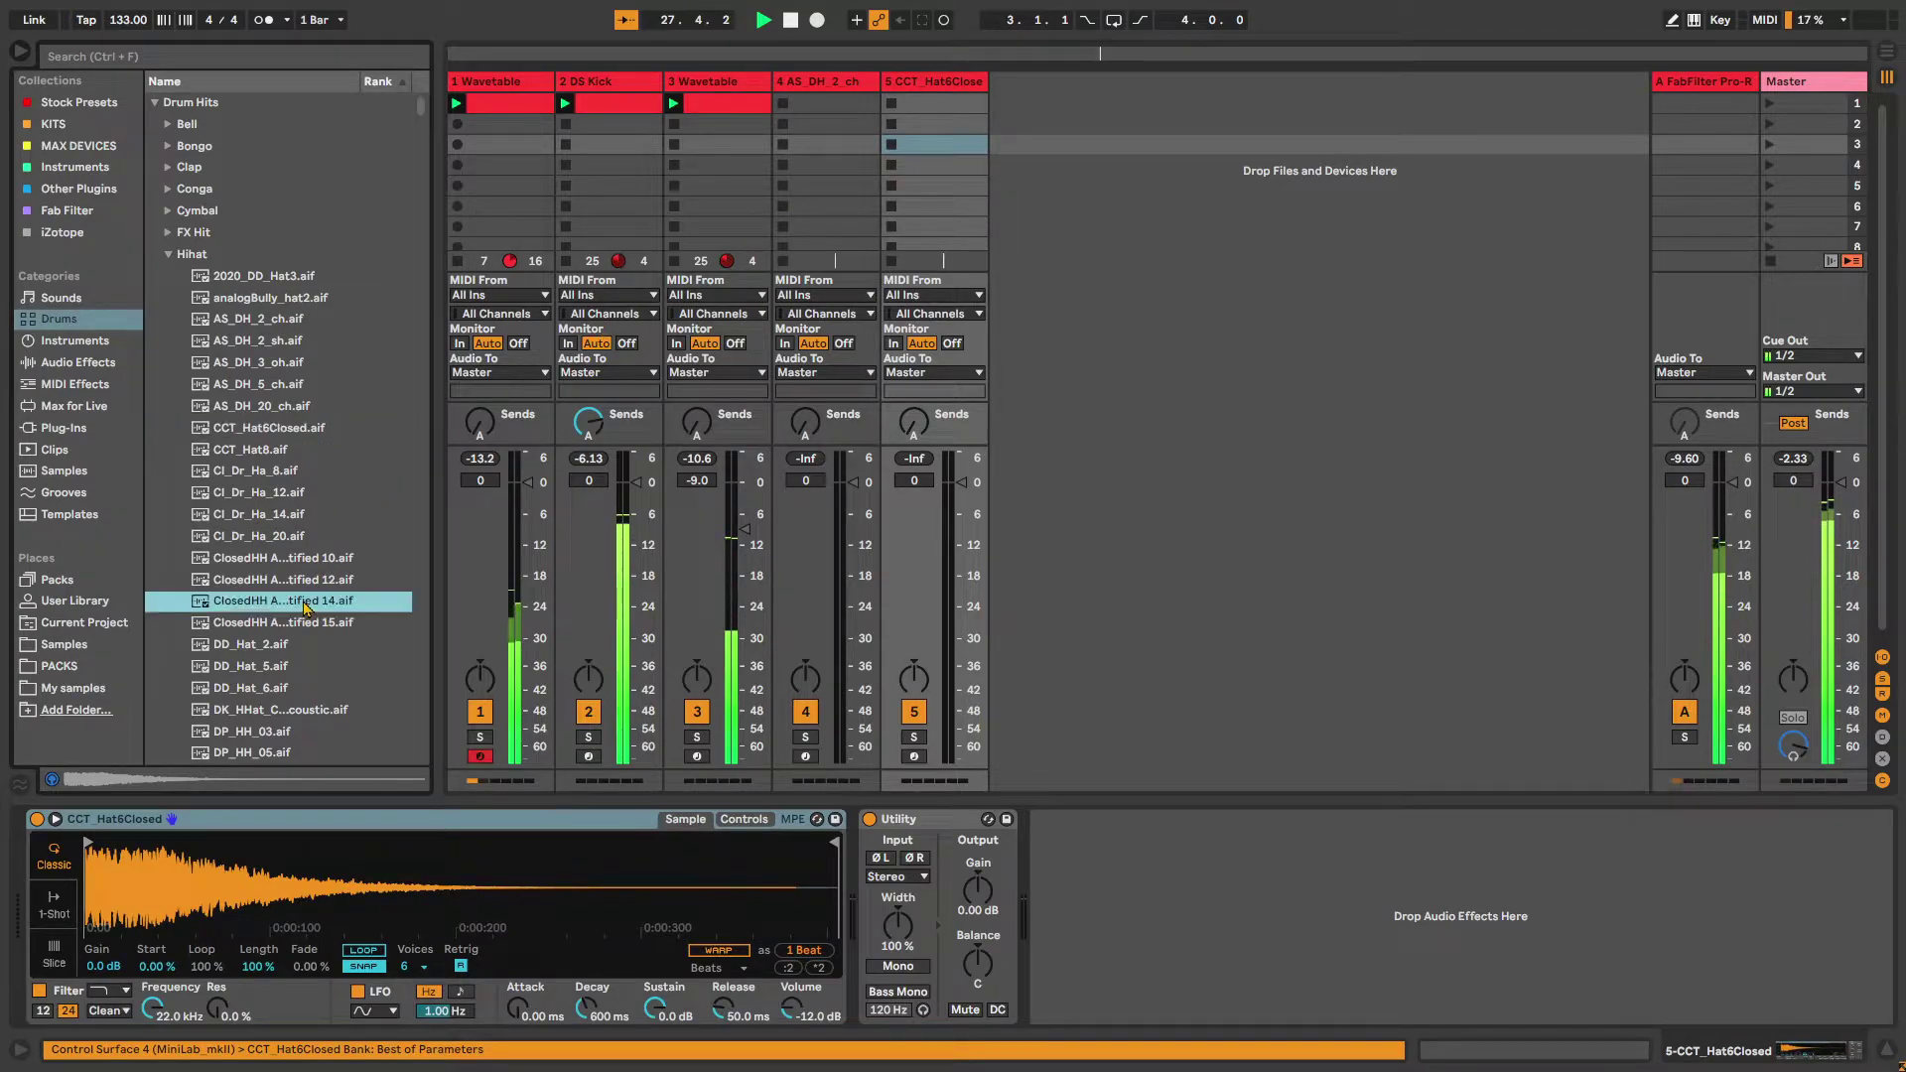
right_click(1082, 209)
click(1011, 284)
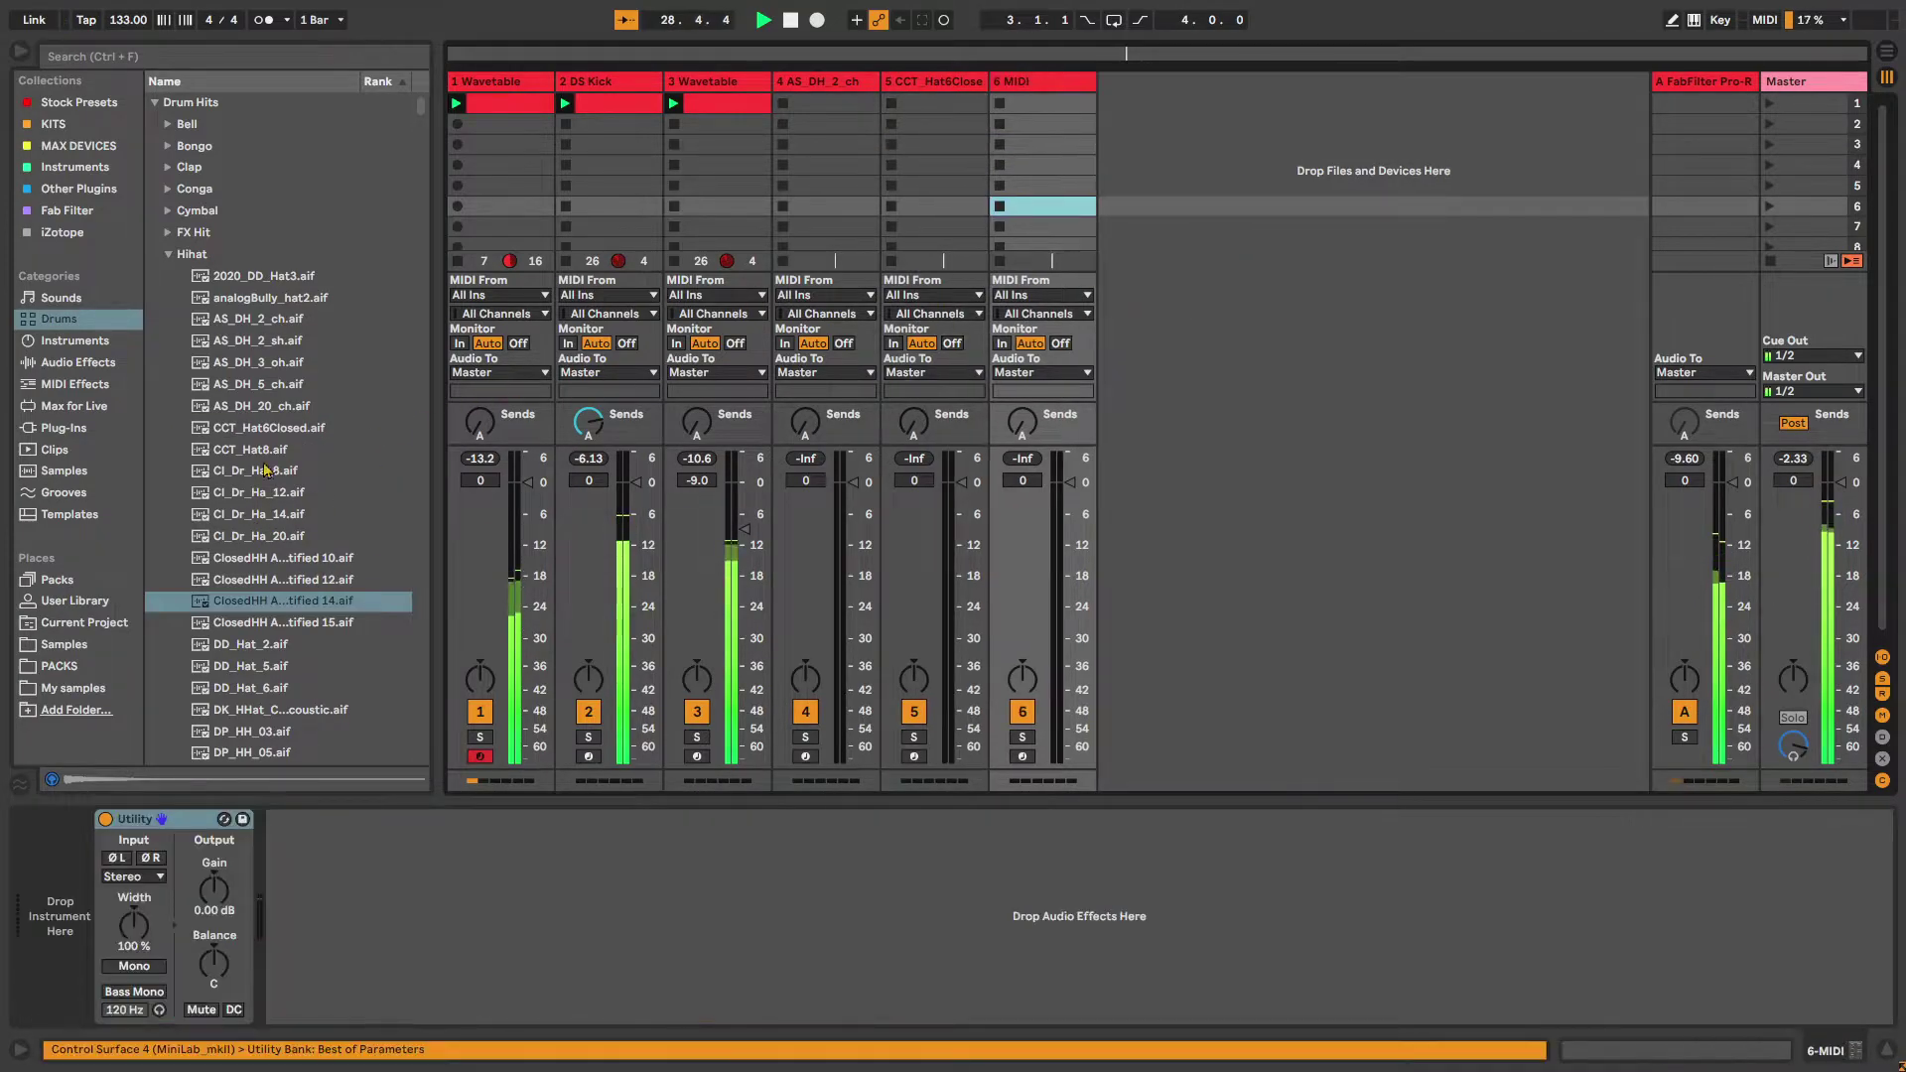
key(Down)
click(245, 663)
key(Down)
key(Down)
key(Down)
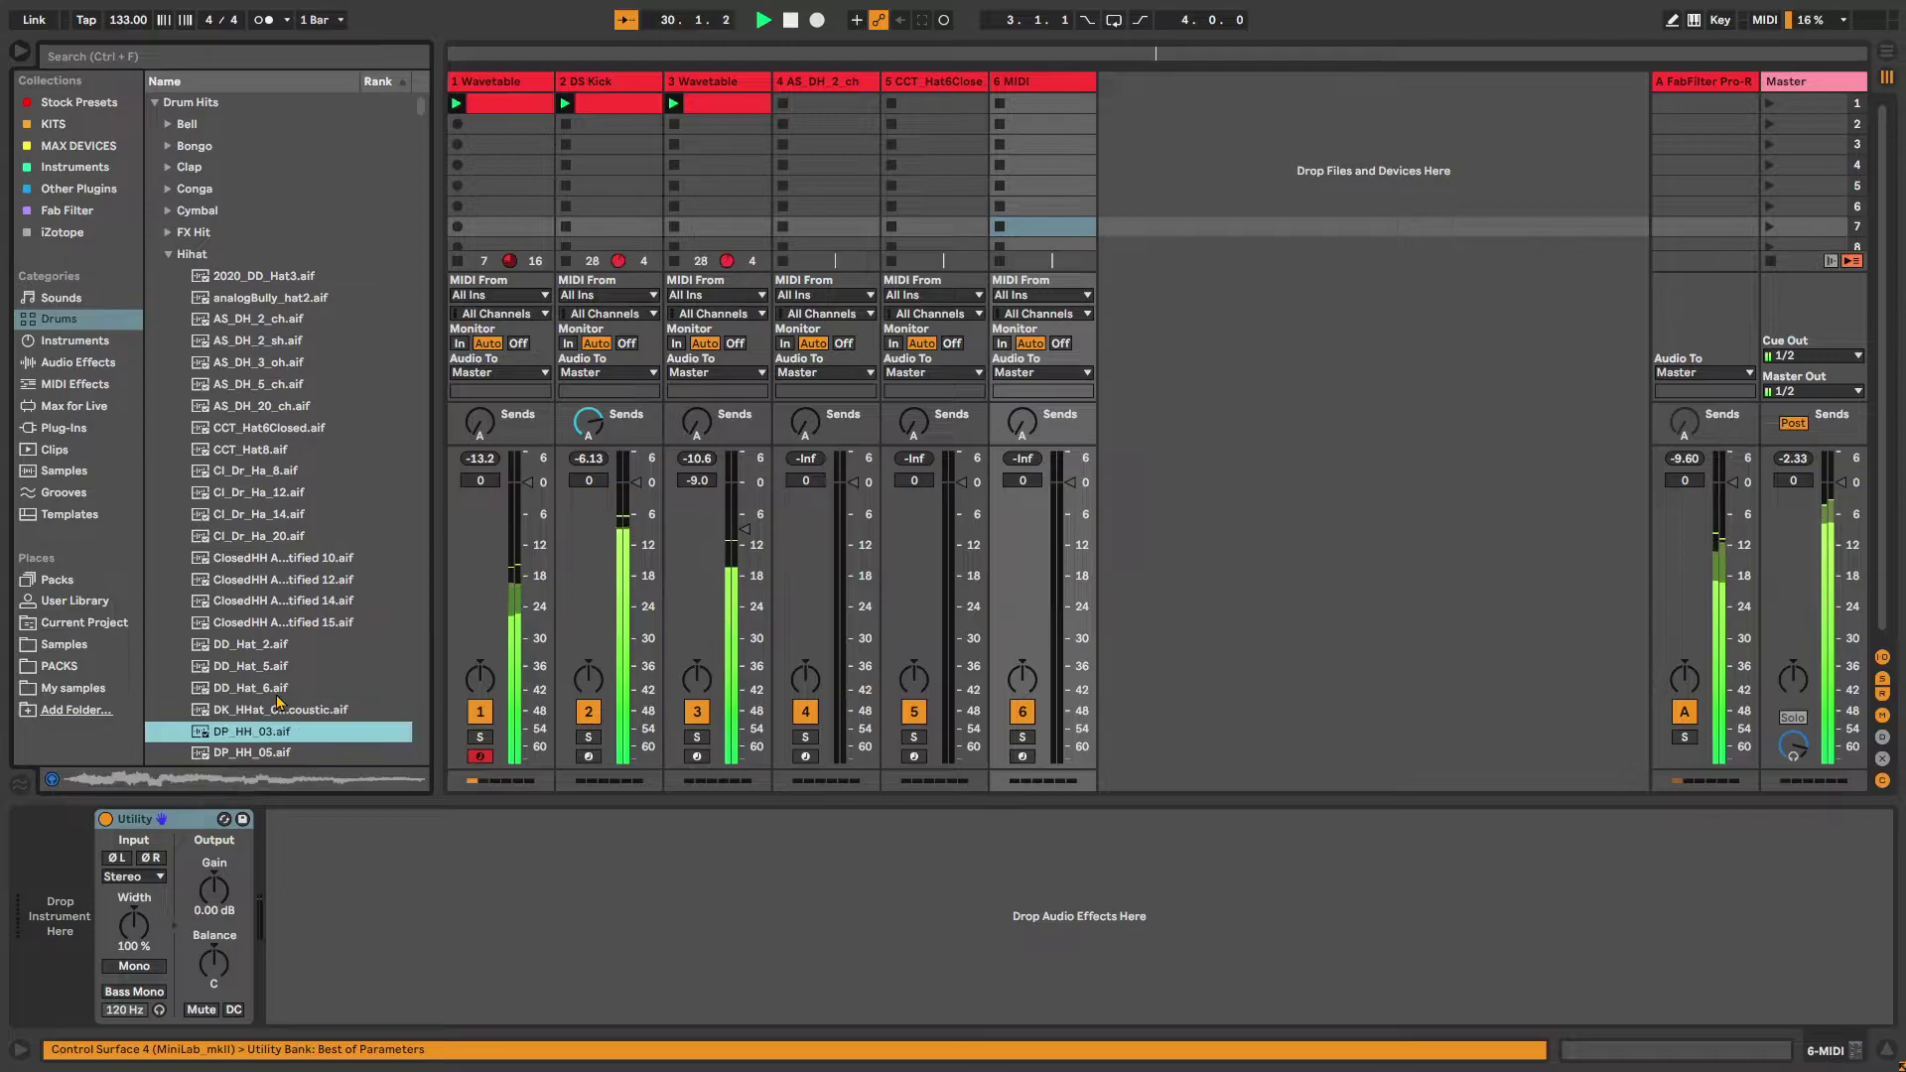
key(Up)
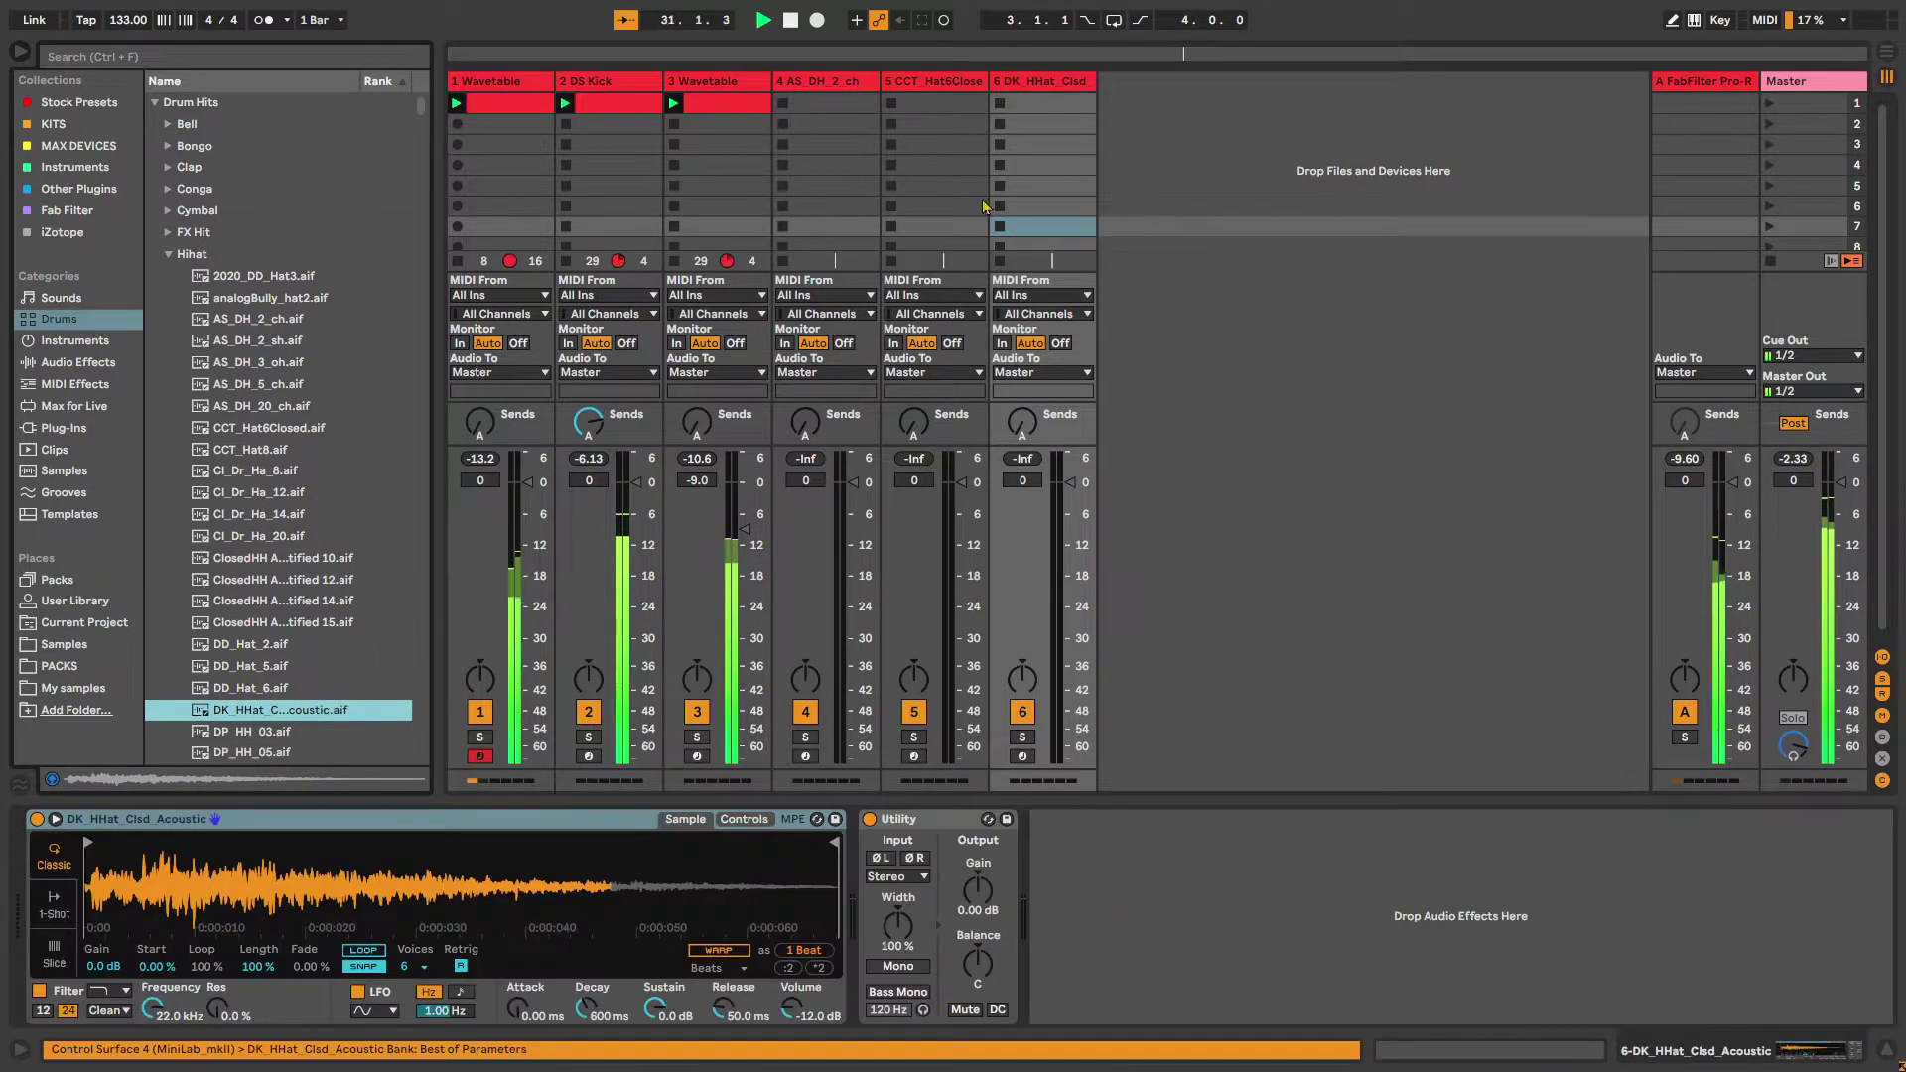
Create a one-bar MIDI clip in the first slot of track 4 with a C3 note at 1.1.2, and launch it
double_click(842, 106)
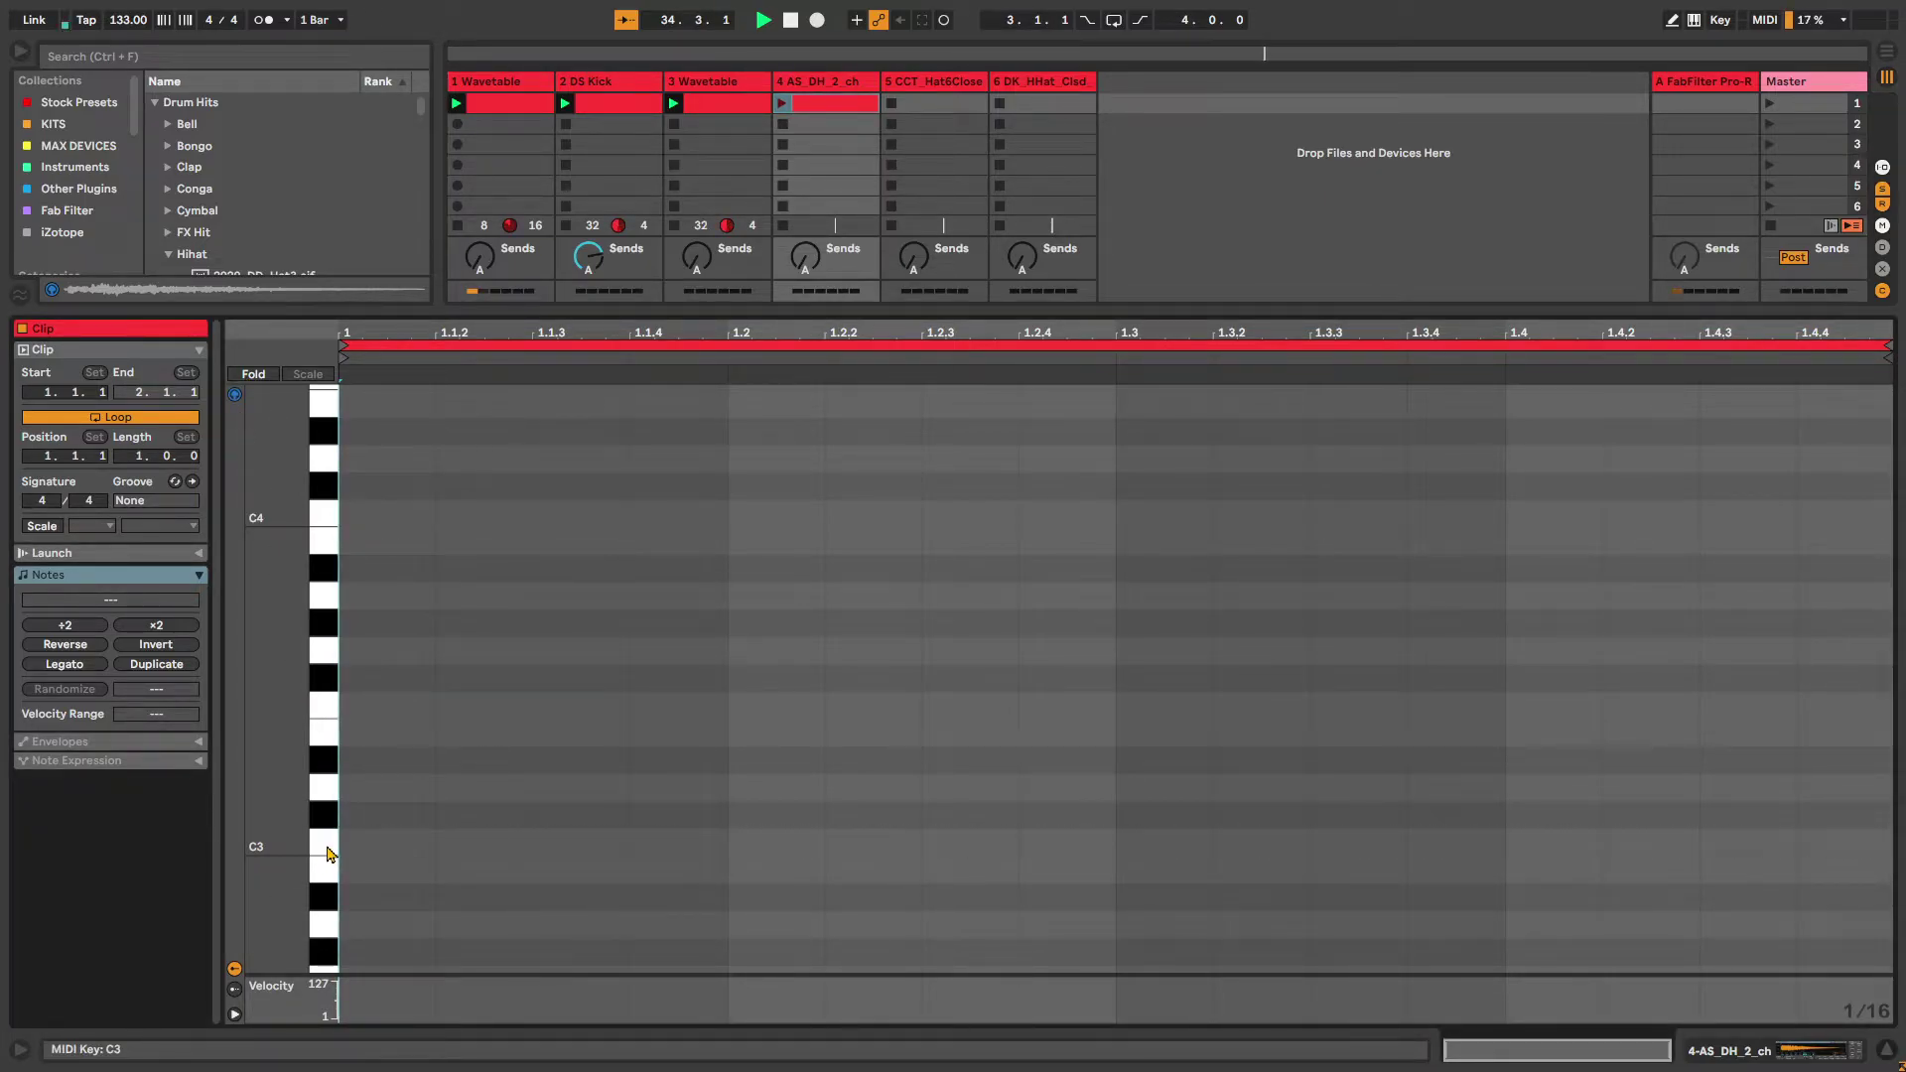
double_click(443, 854)
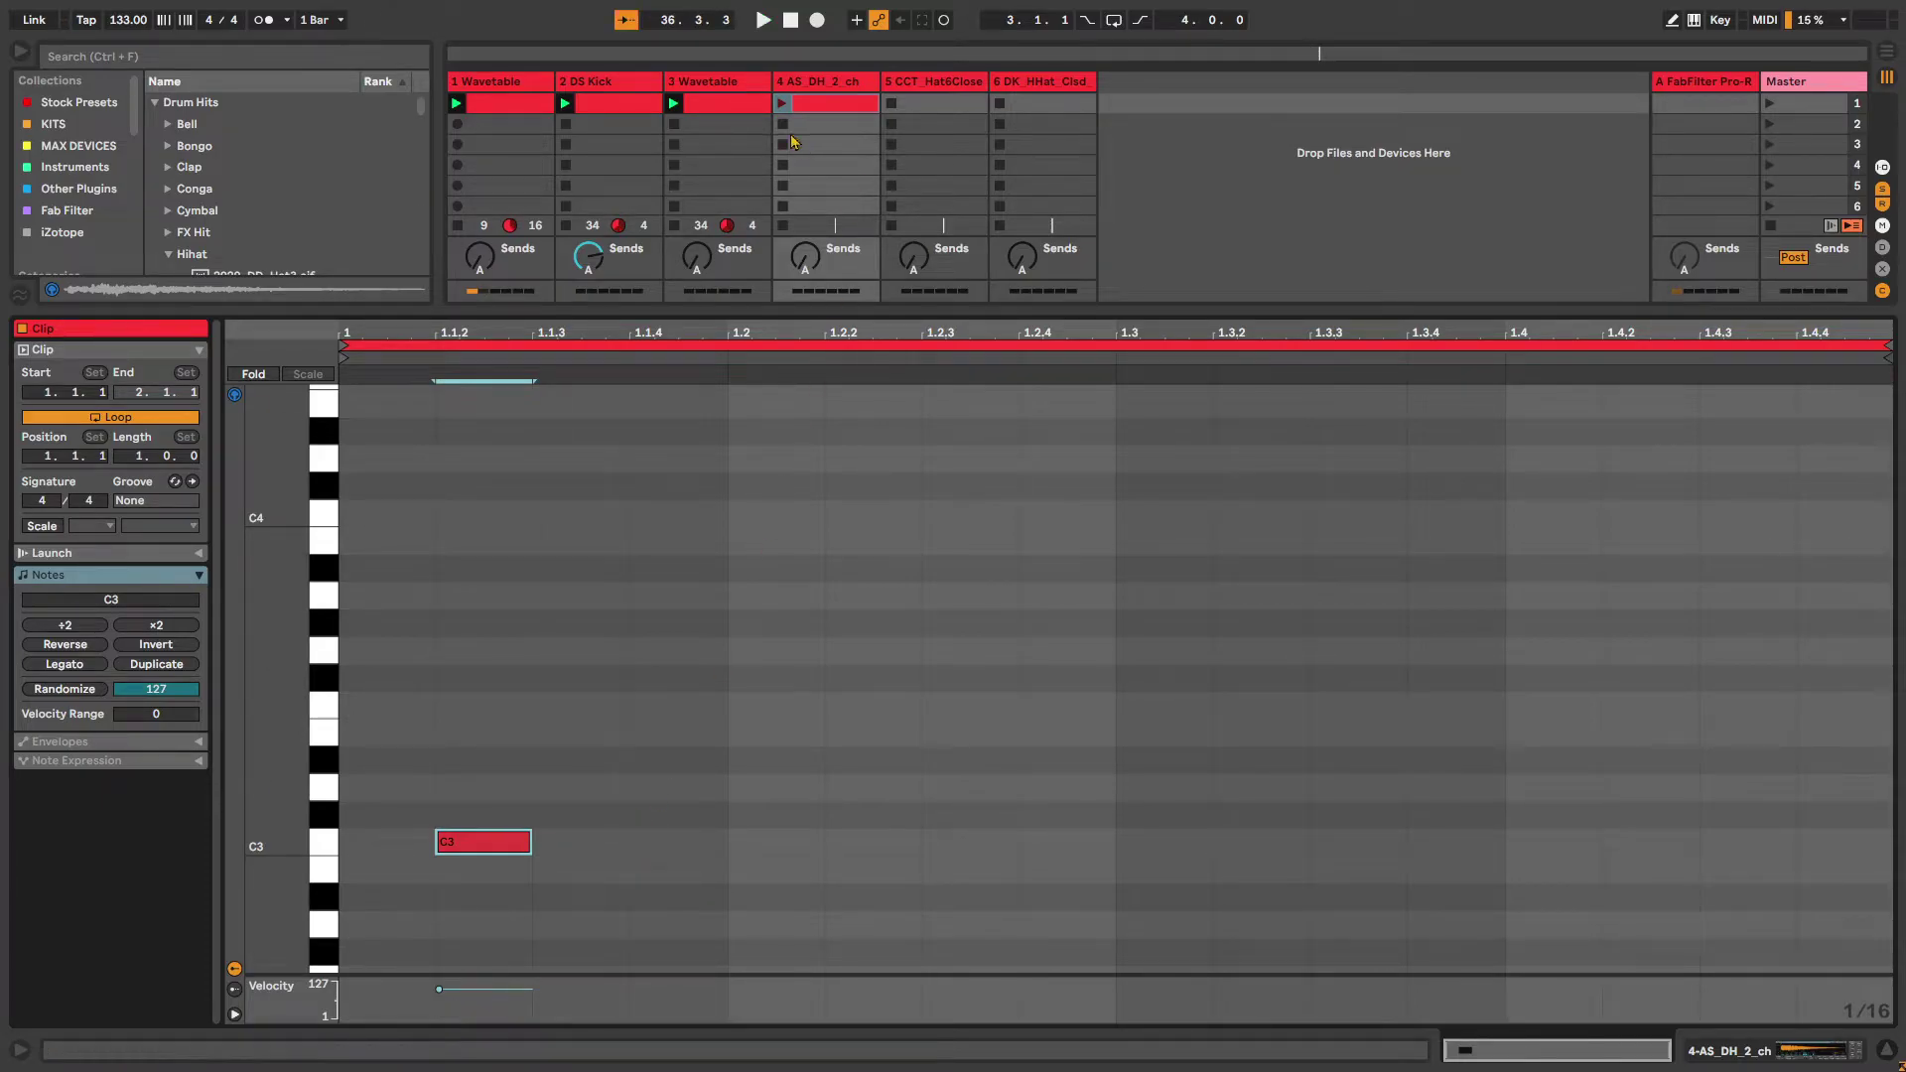
click(780, 103)
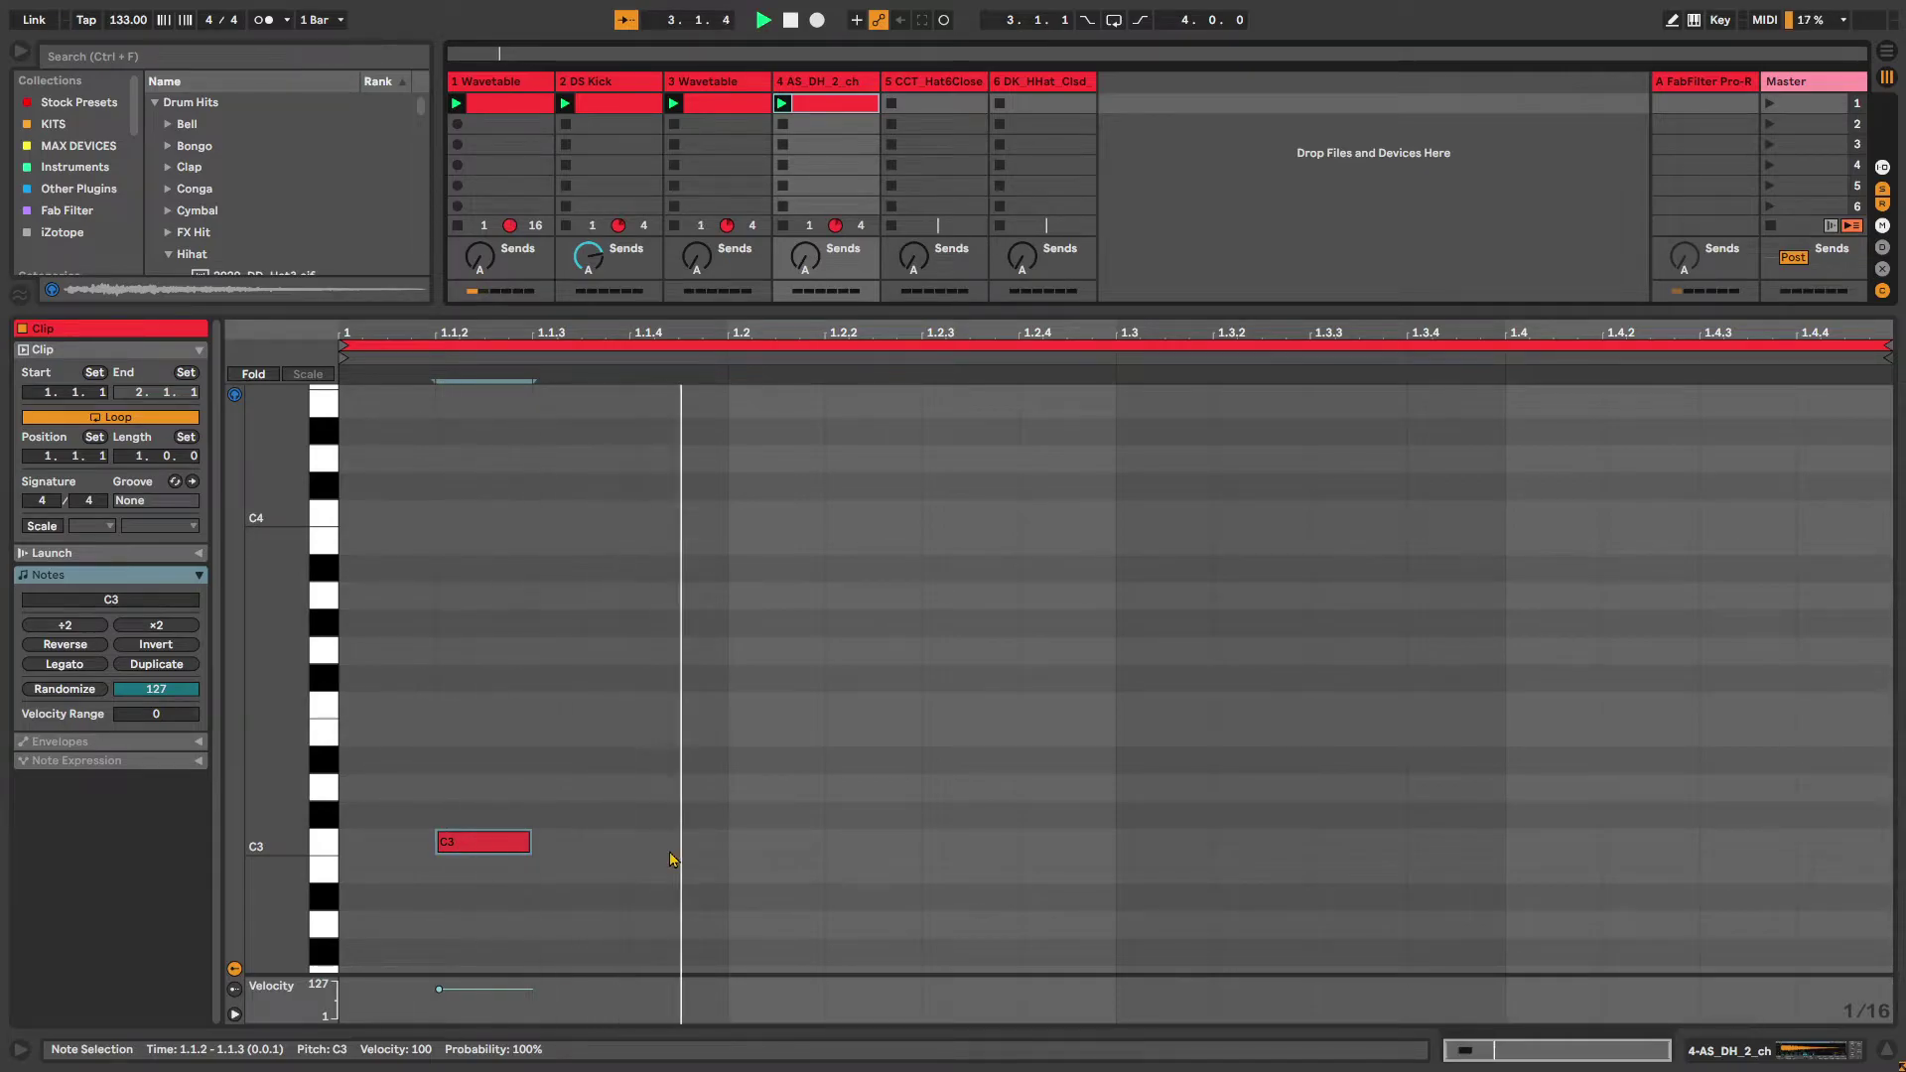
Add C3 notes at 1.2 and 1.2.3 to the track 4 clip, leaving 1.2.2 empty
double_click(752, 856)
double_click(906, 853)
double_click(1011, 844)
drag(1018, 842, 1025, 850)
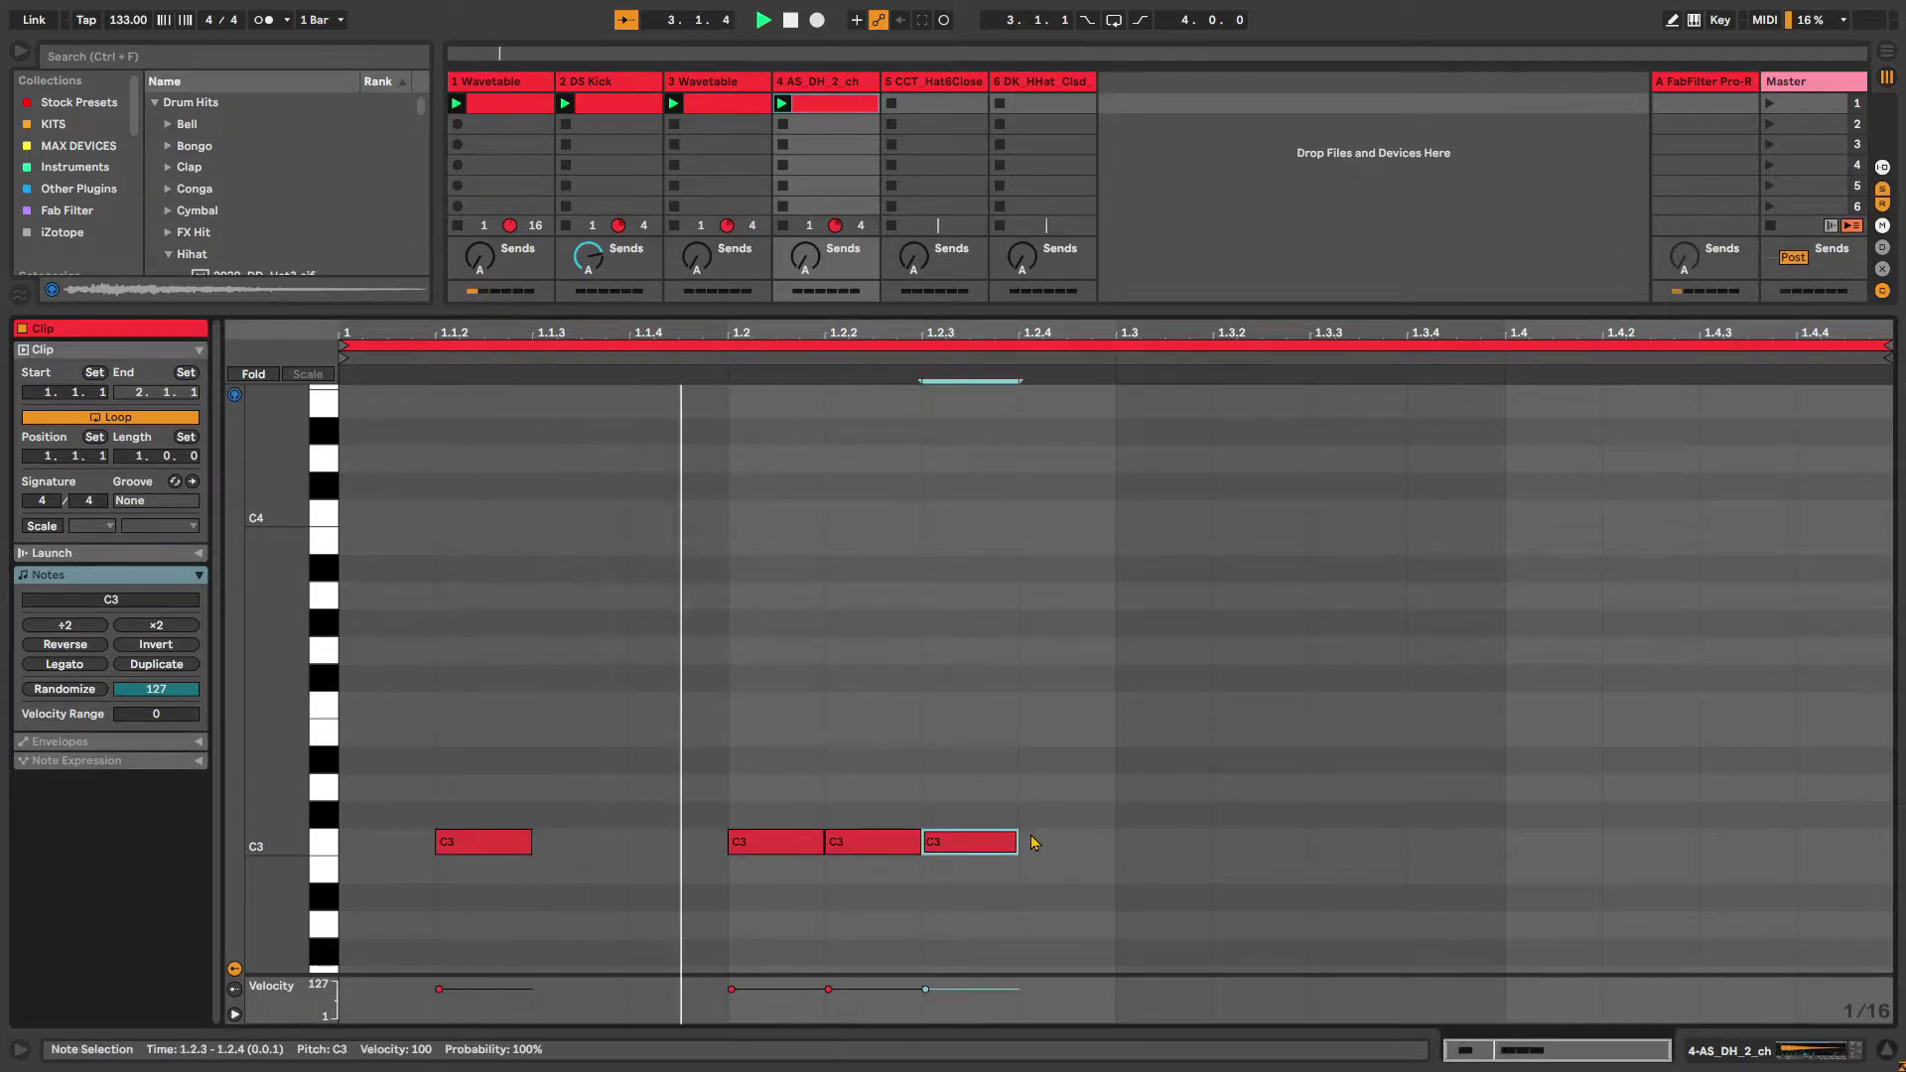
click(880, 842)
key(Delete)
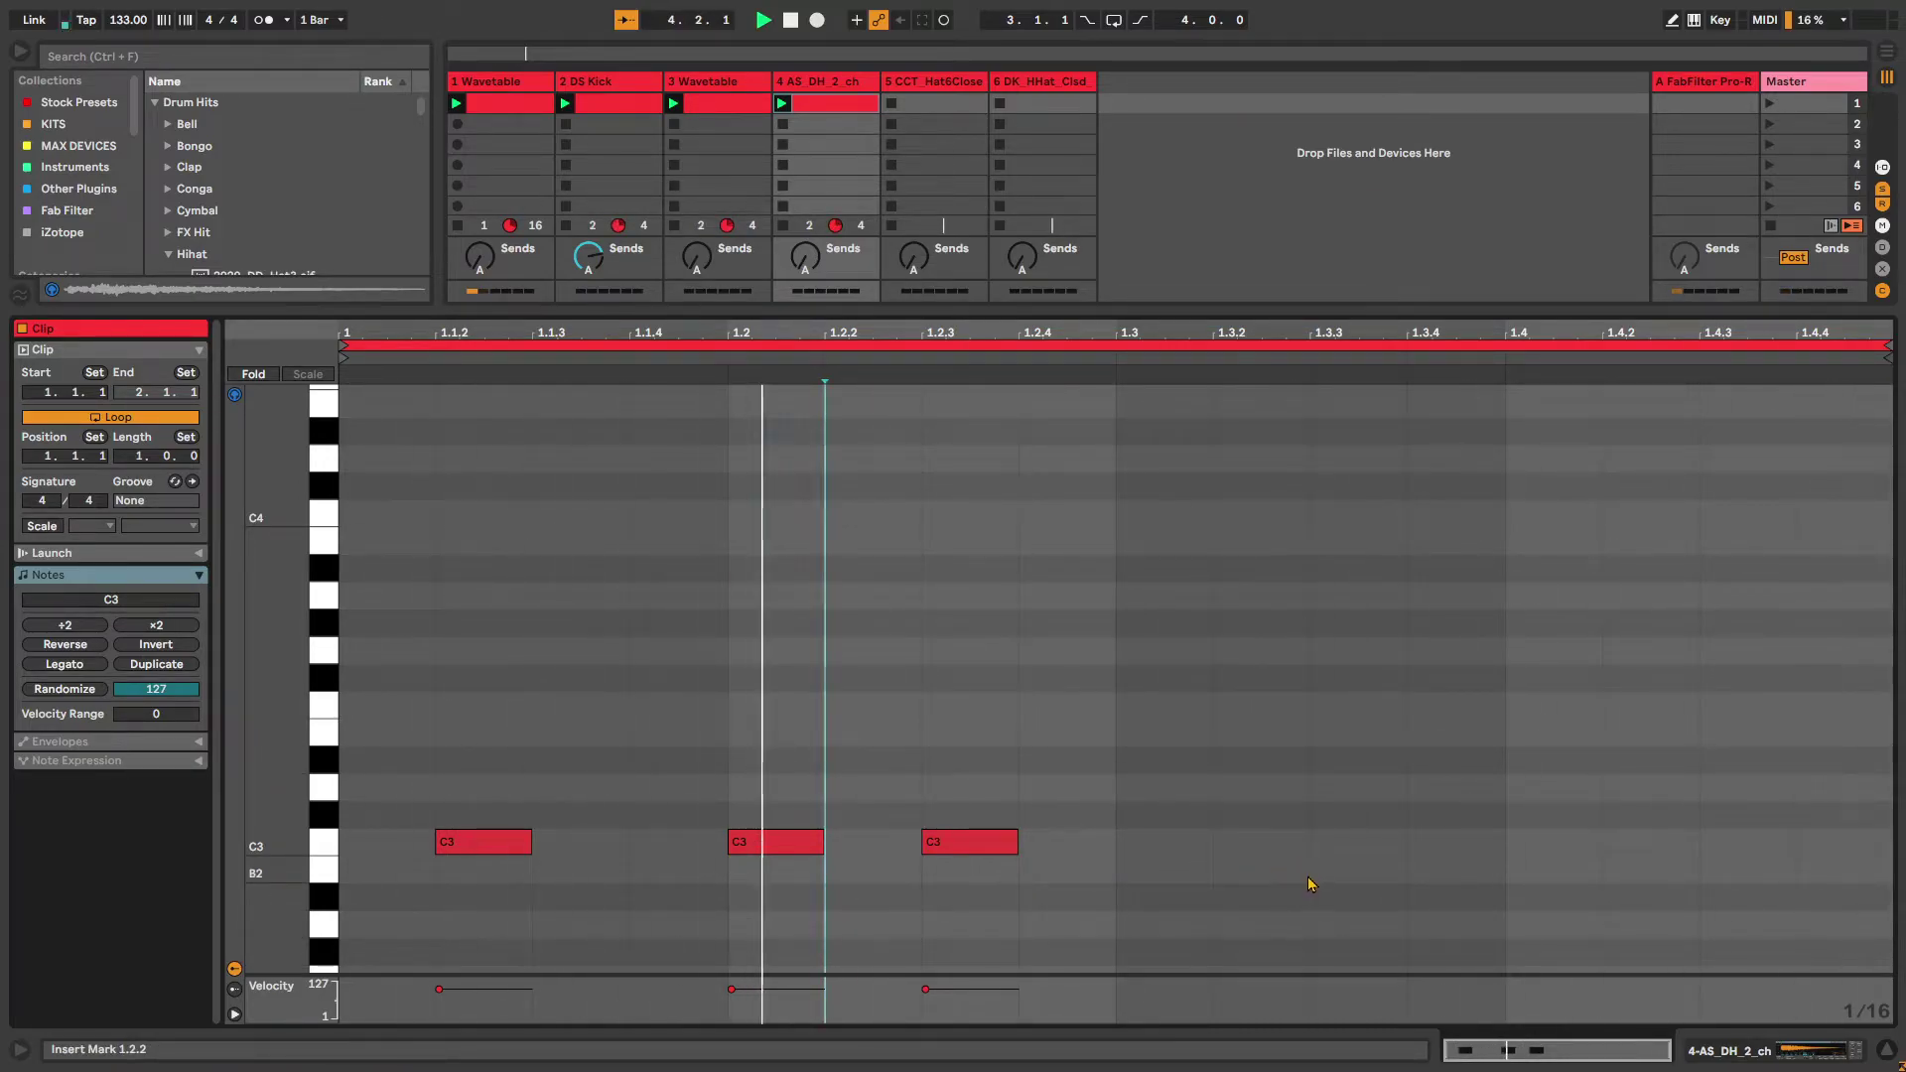
Hide the clip's velocity lane and show the device chain of track 4
click(685, 981)
double_click(677, 976)
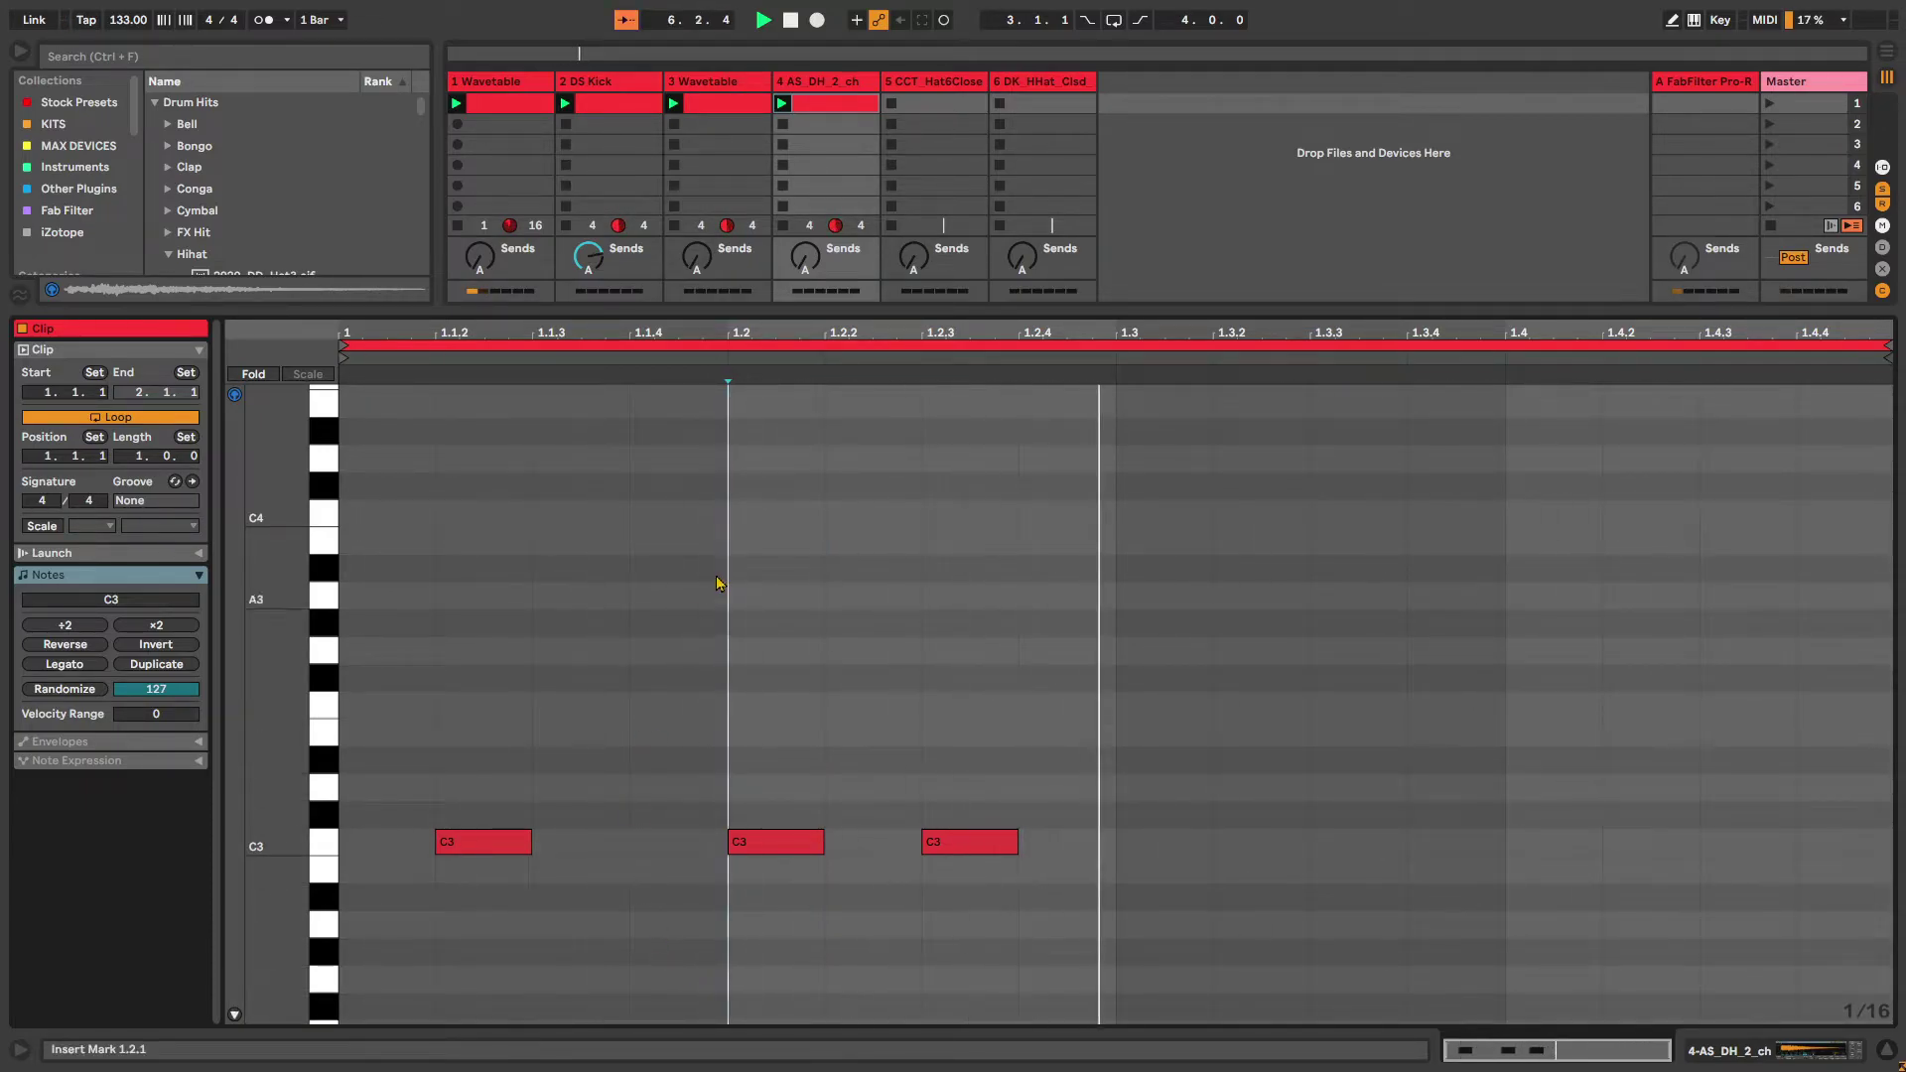
click(797, 89)
double_click(797, 89)
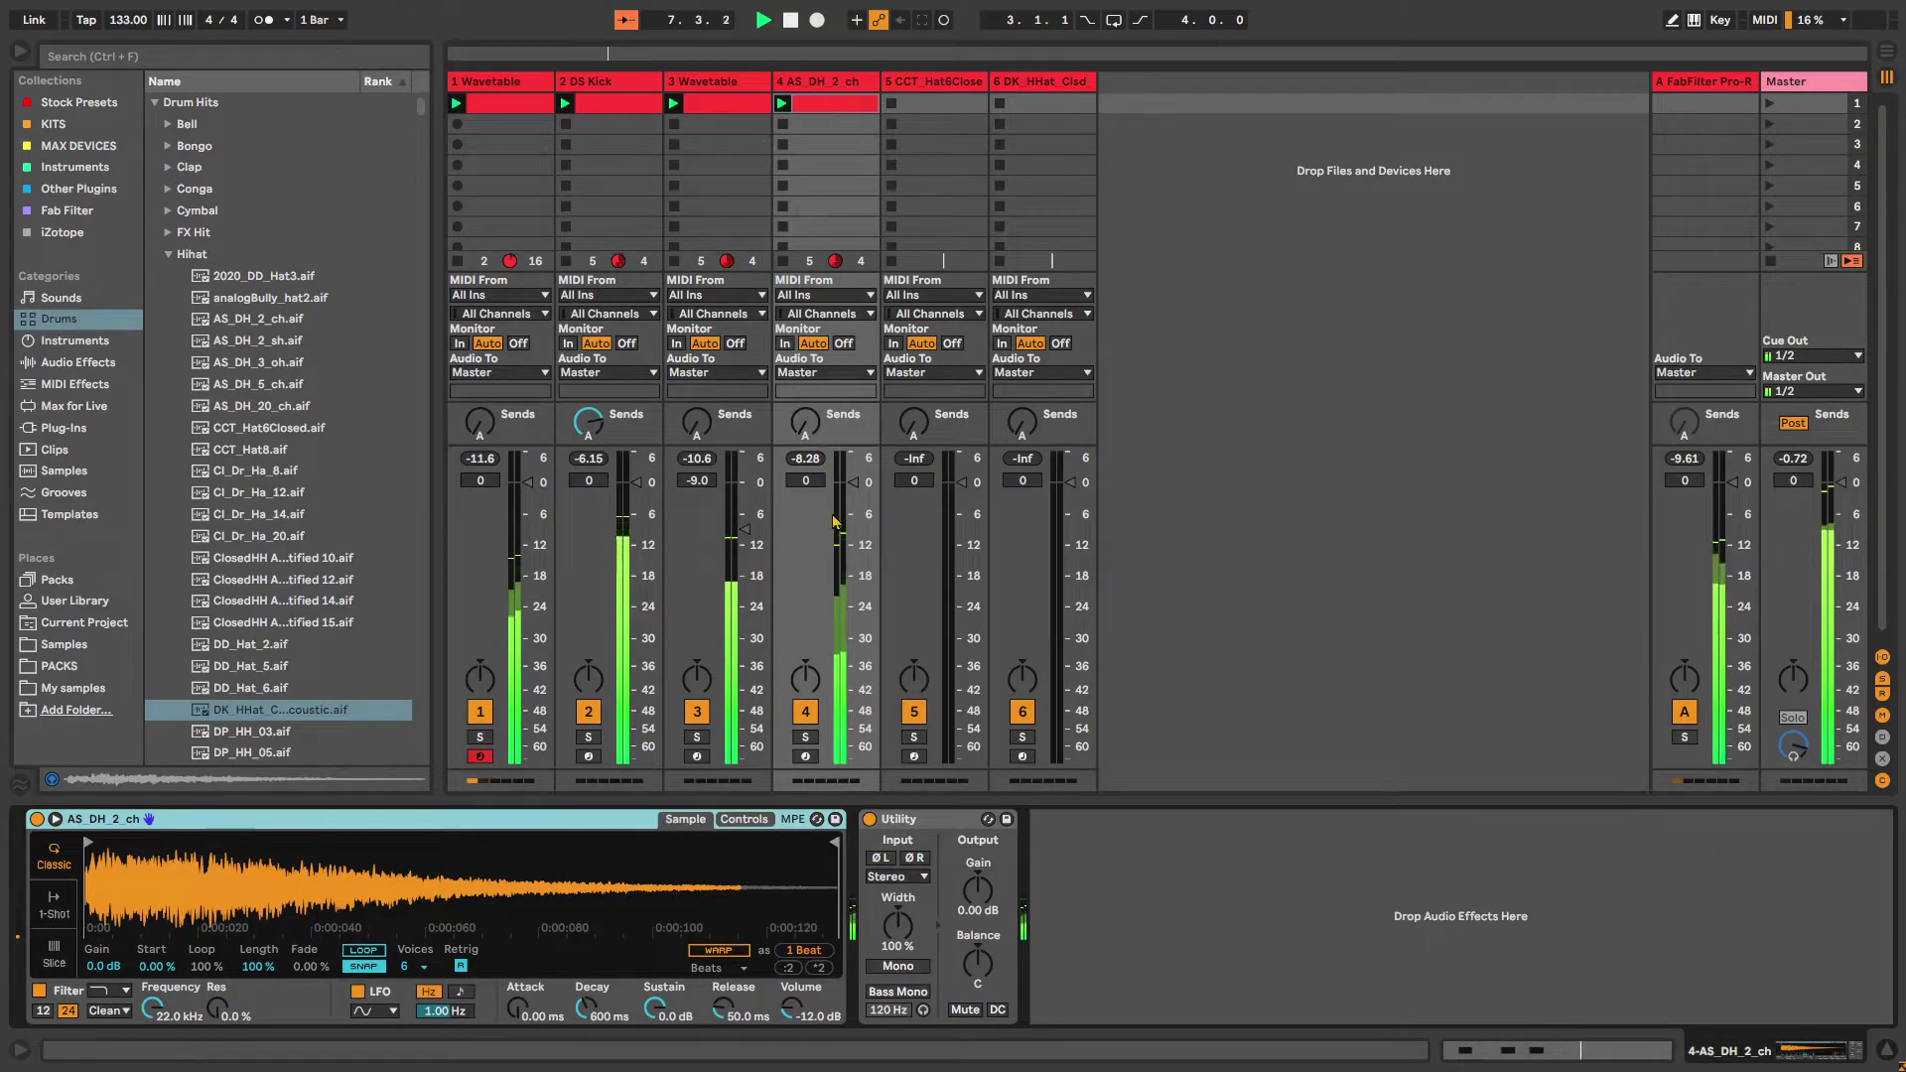
mouse_move(805, 422)
mouse_down()
mouse_move(805, 323)
mouse_move(805, 427)
mouse_up()
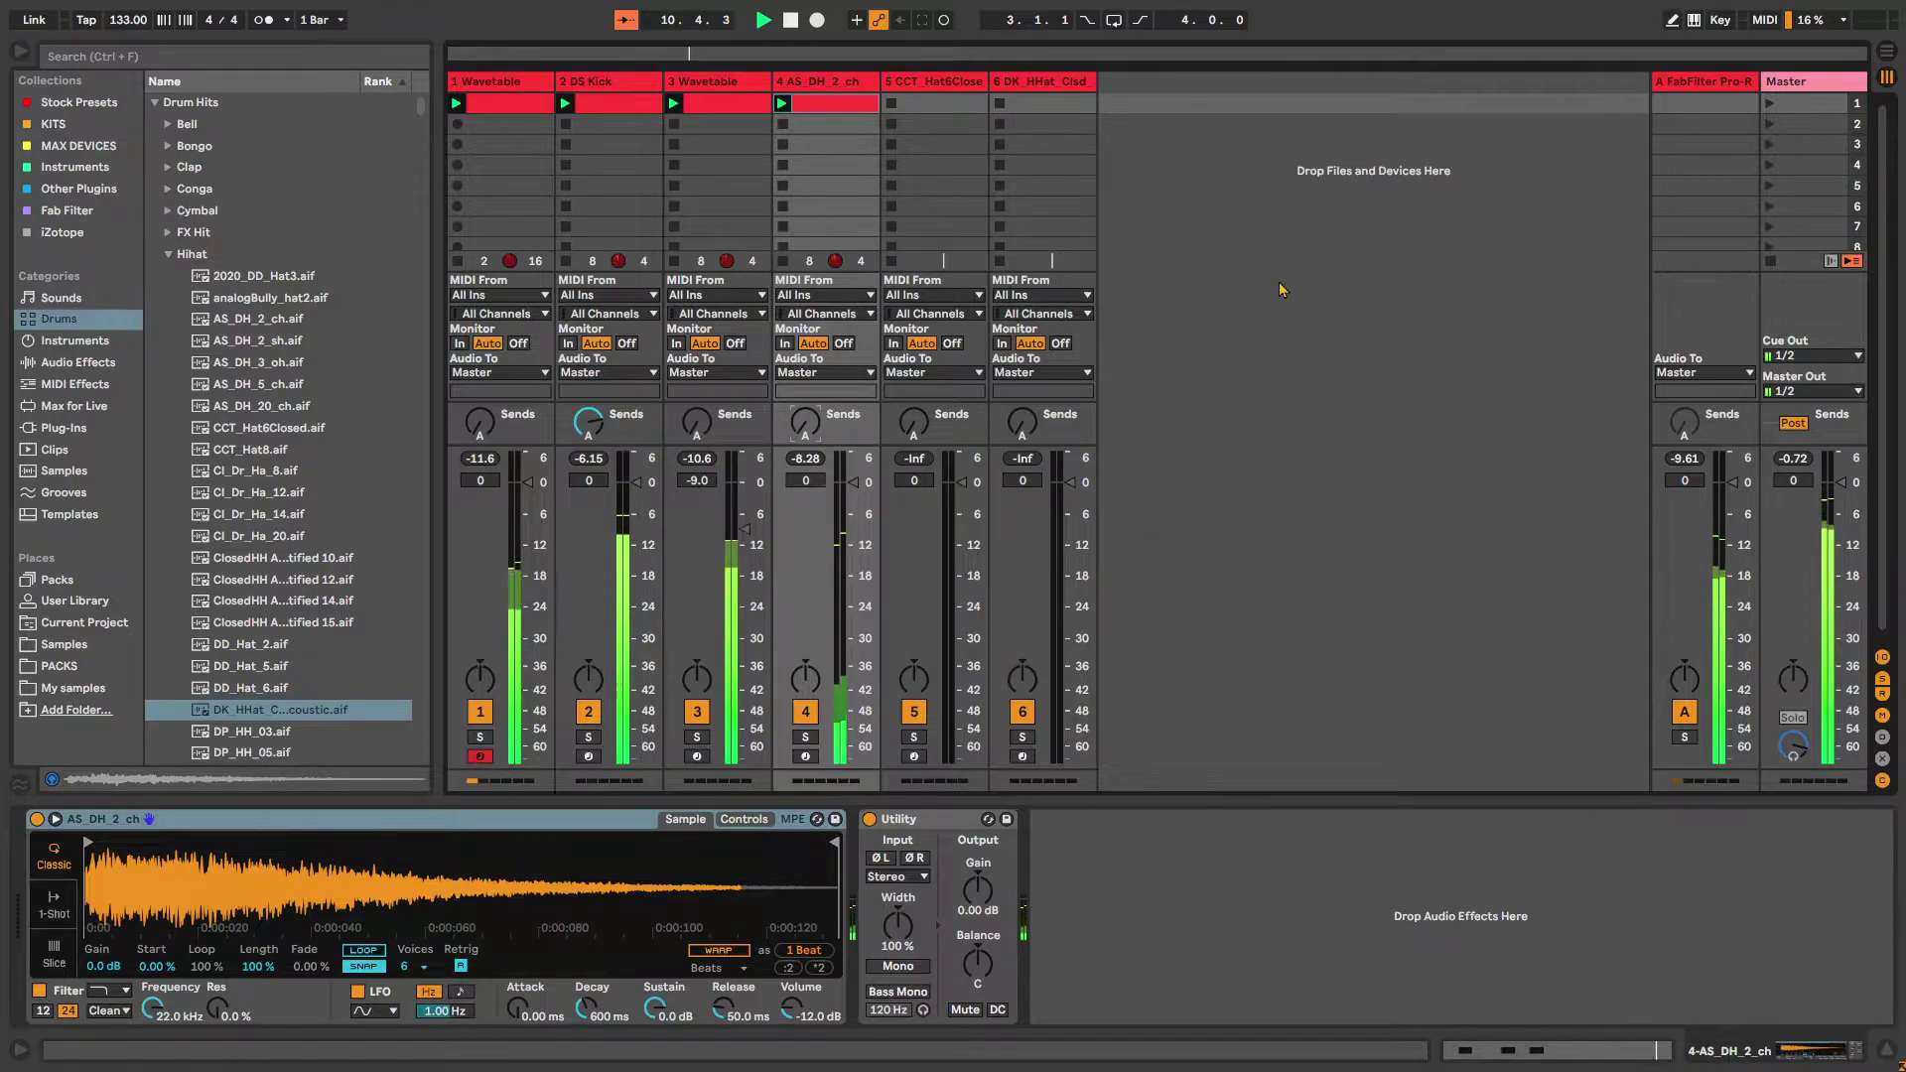
Insert a new return track, search the browser for Reverb, and load it onto return B
right_click(1342, 165)
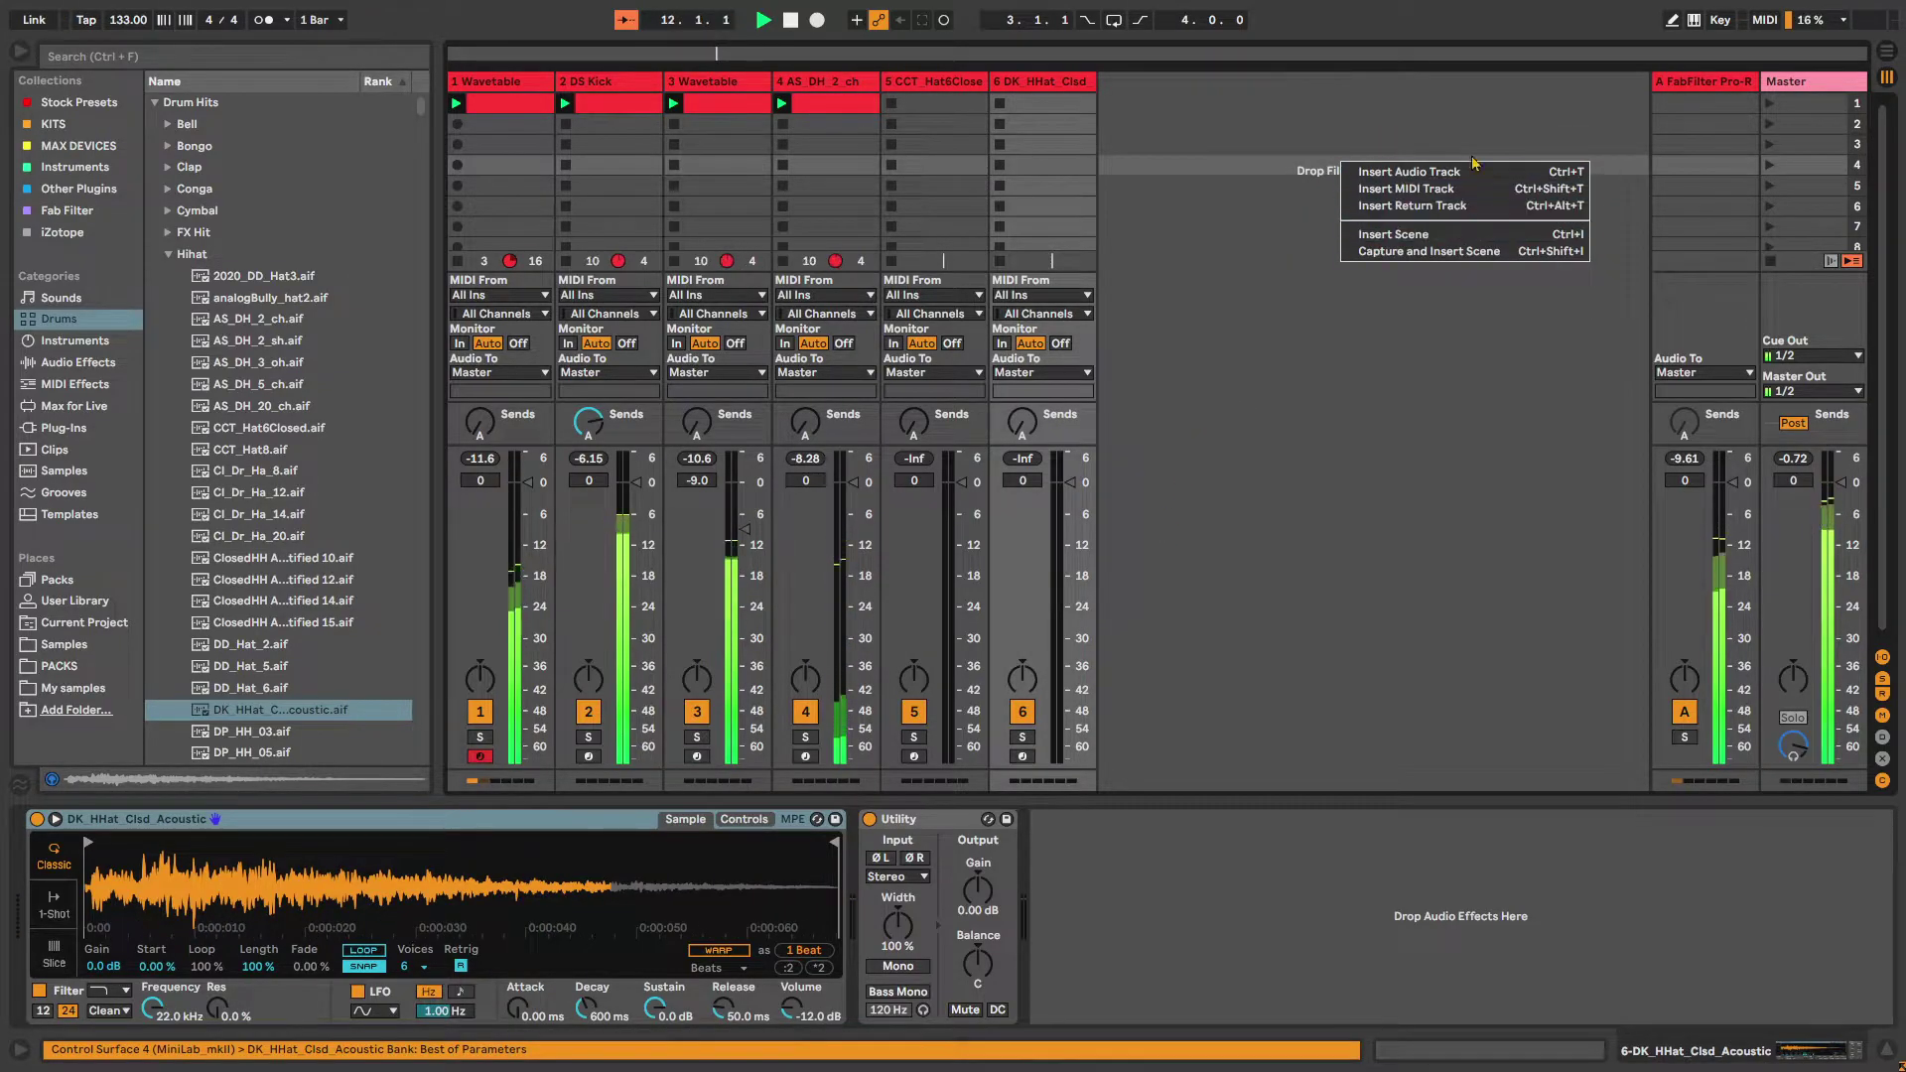
click(1442, 205)
key(ctrl+f)
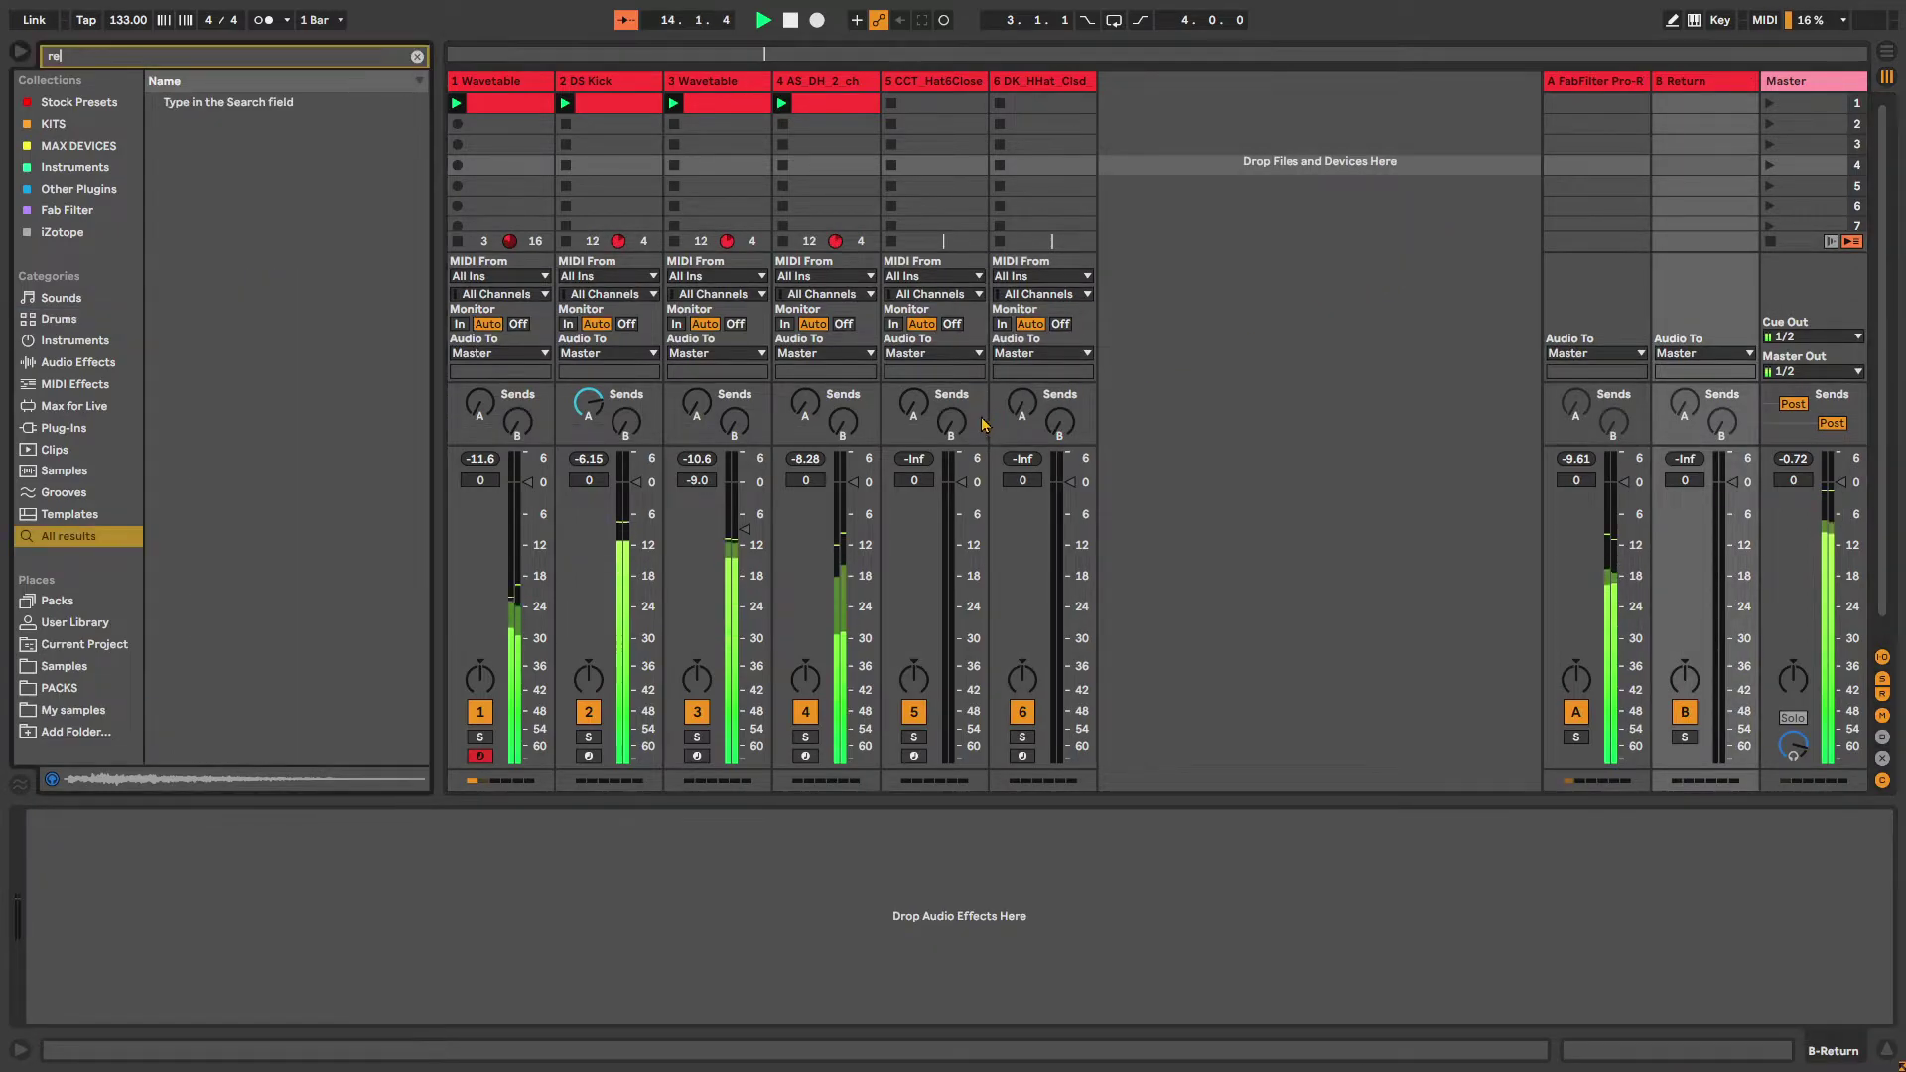
text(rever)
drag(214, 104, 1667, 86)
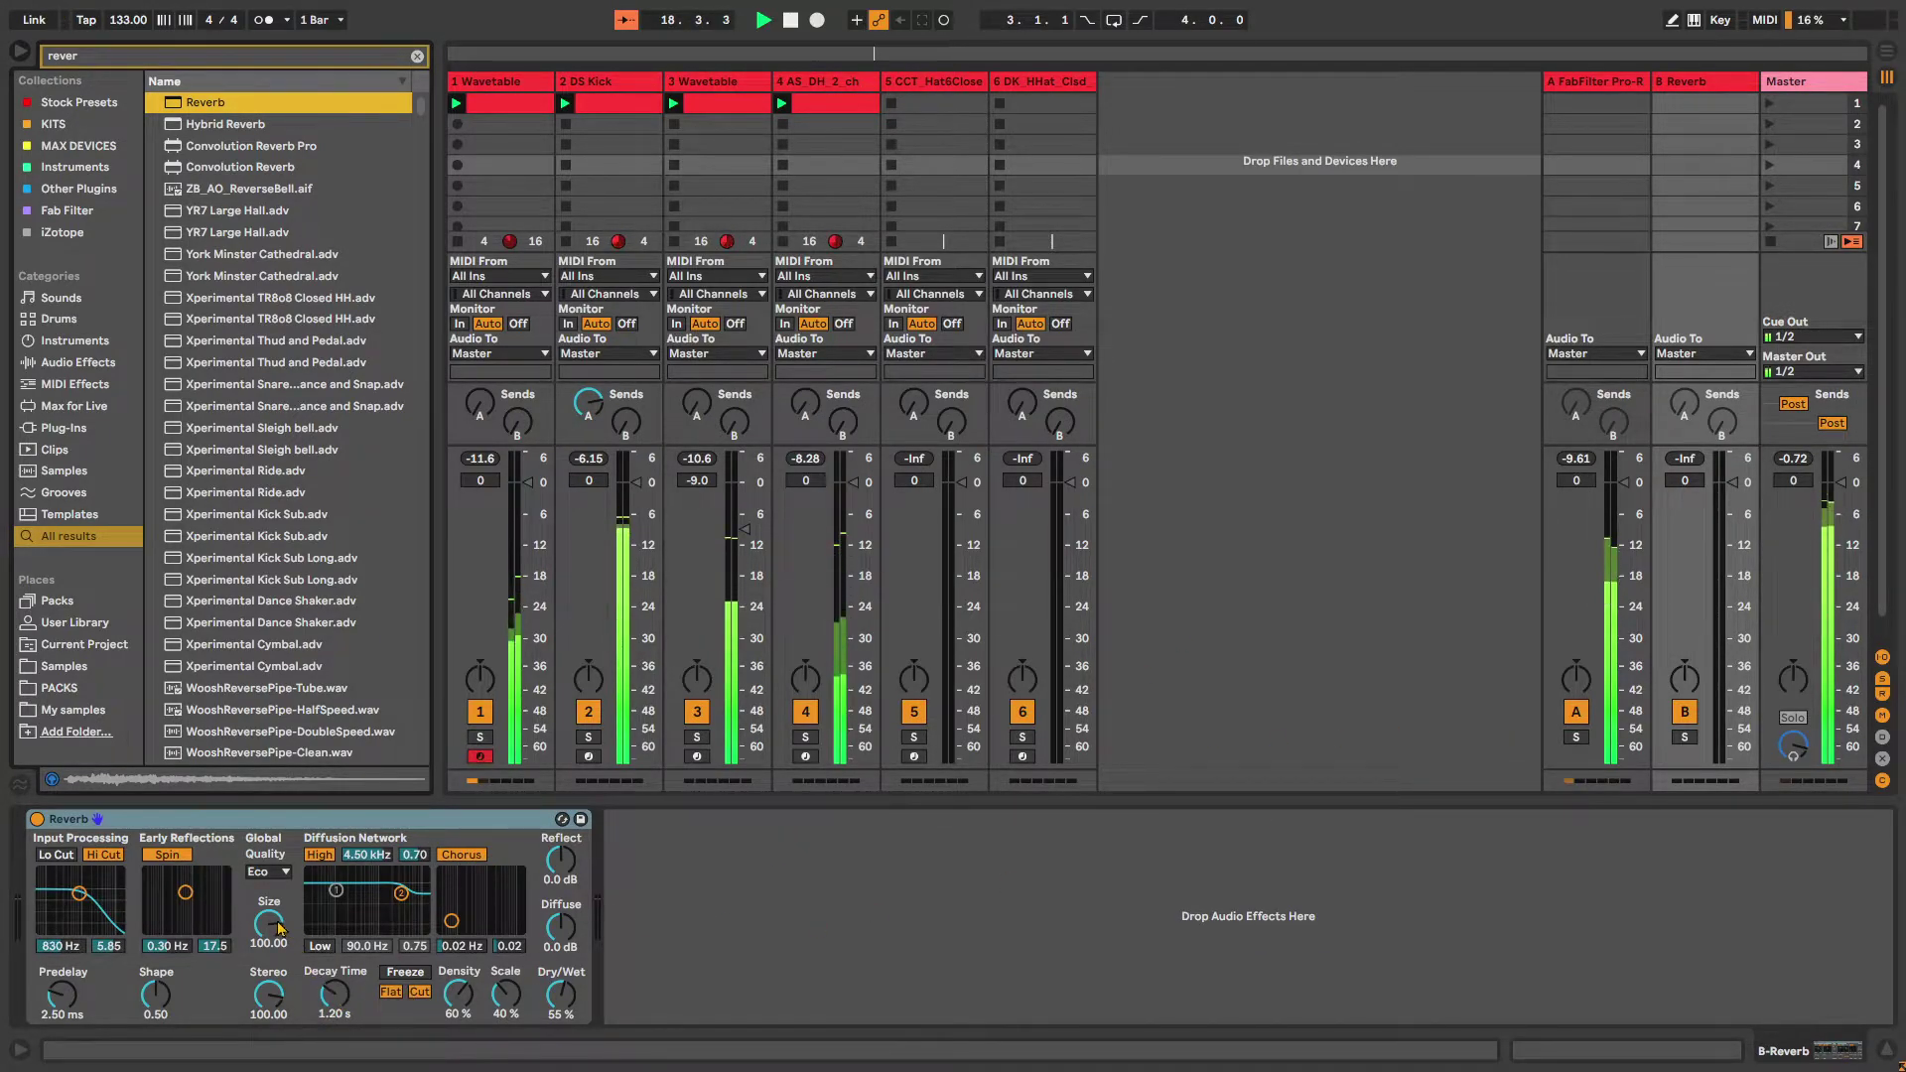
Set the Reverb on return B to High quality, 891 ms decay time, 96.19 stereo and 100% dry/wet
click(268, 871)
click(266, 916)
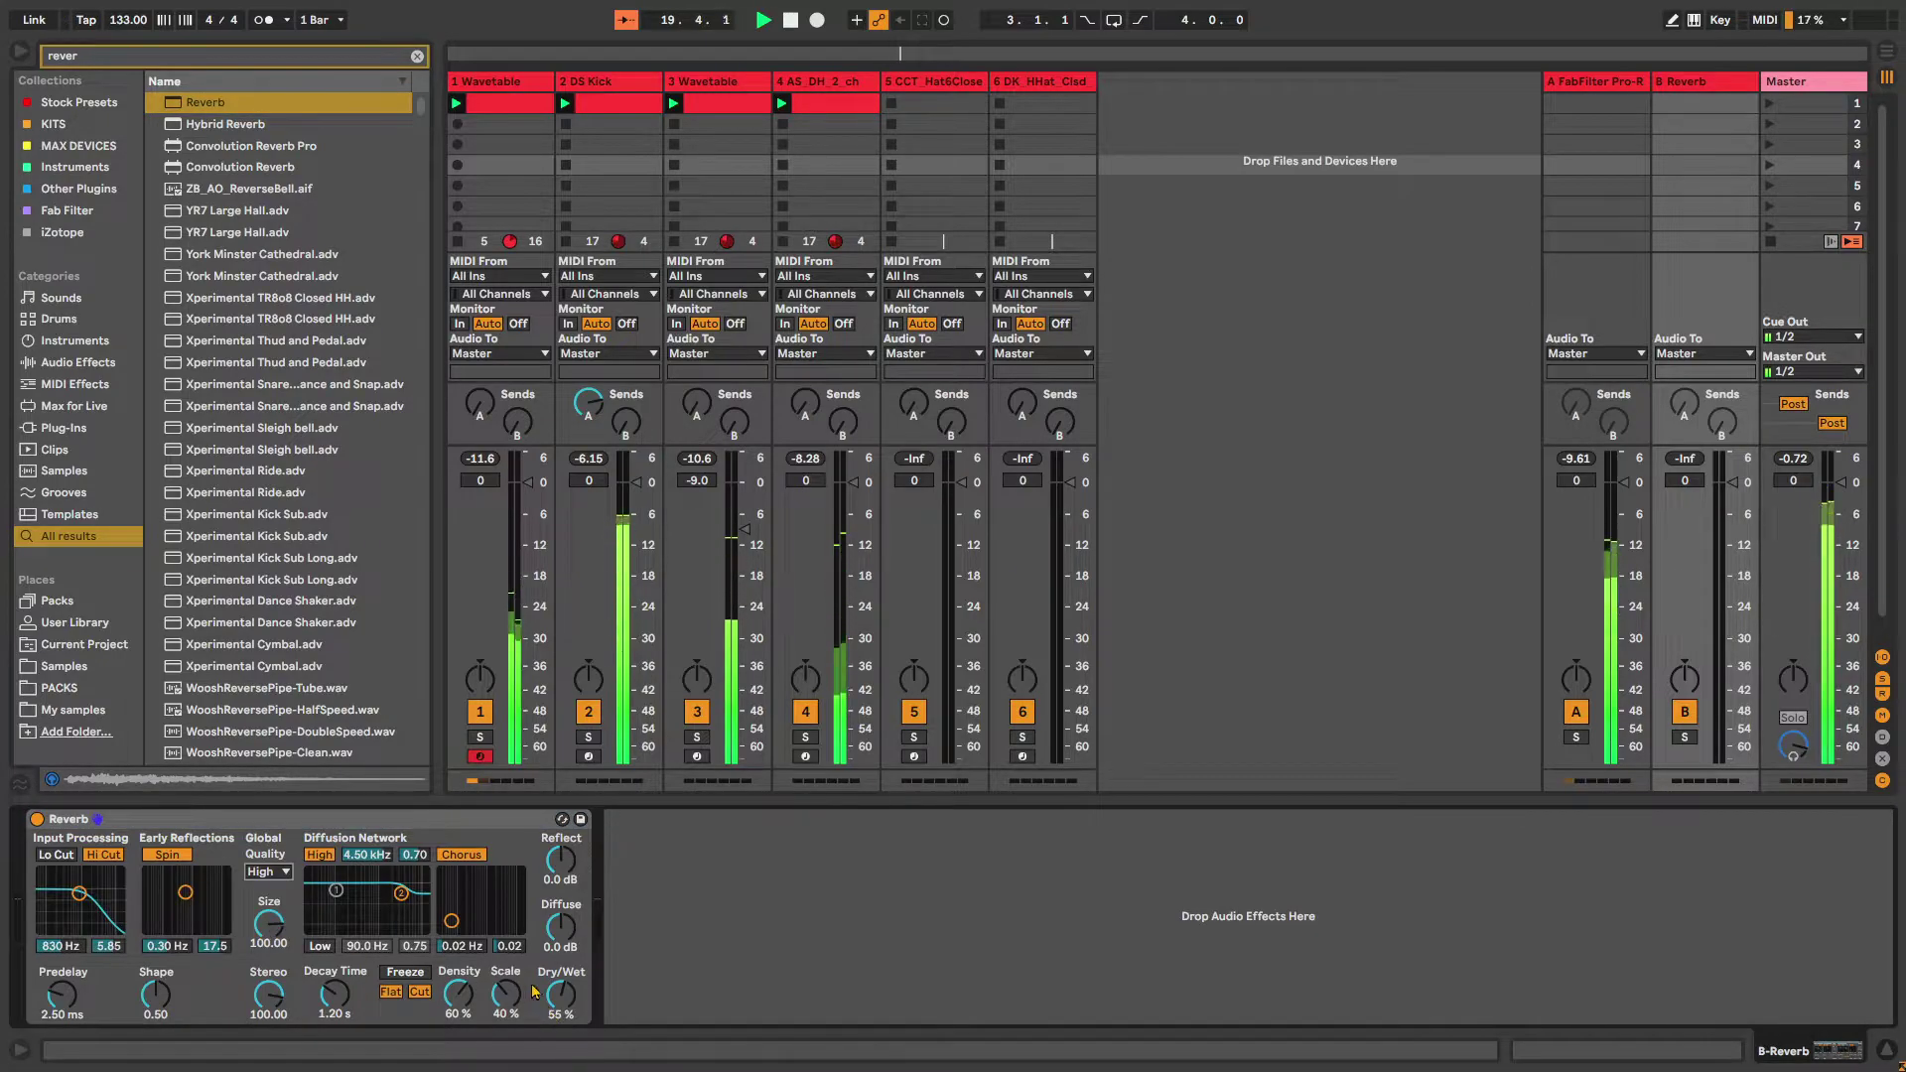
drag(562, 1004, 581, 963)
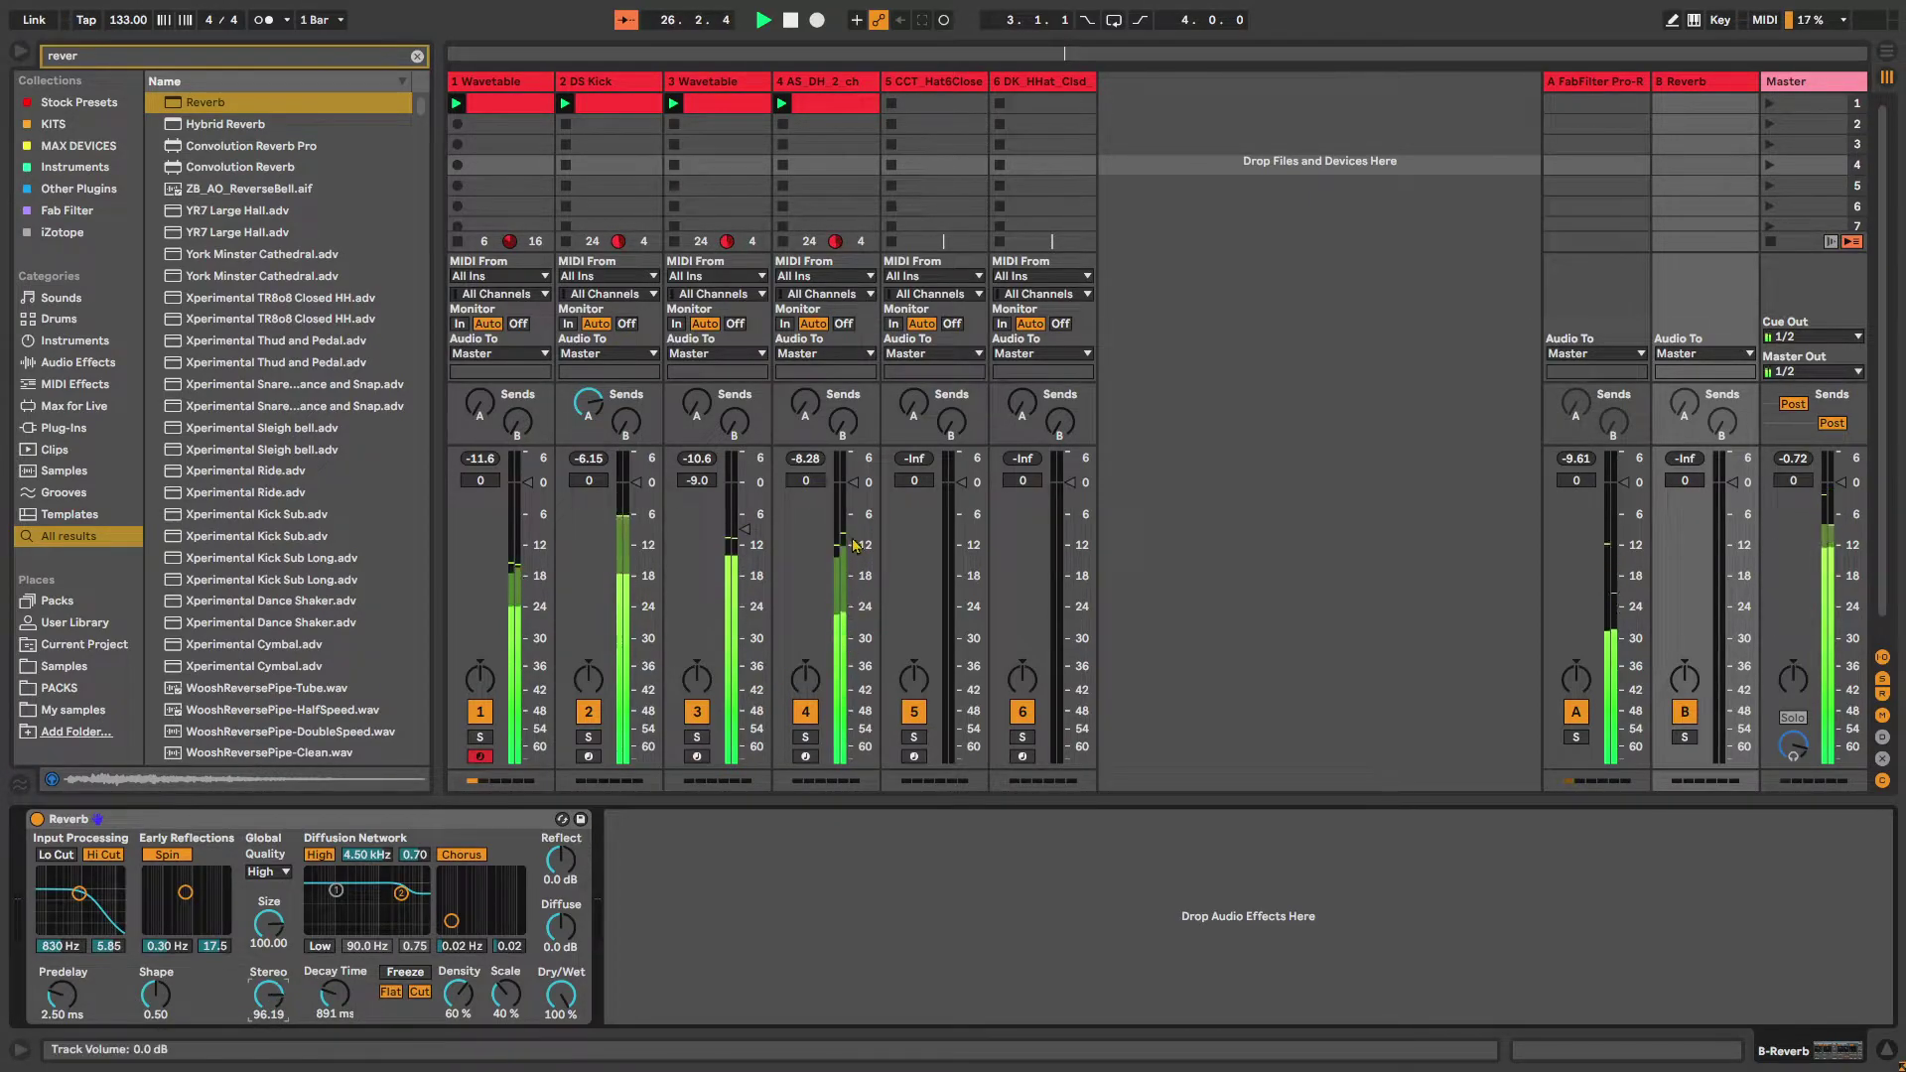
Solo track 4 to set its send to return B to about -19 dB, and unsolo the track
drag(842, 422, 843, 361)
key(space)
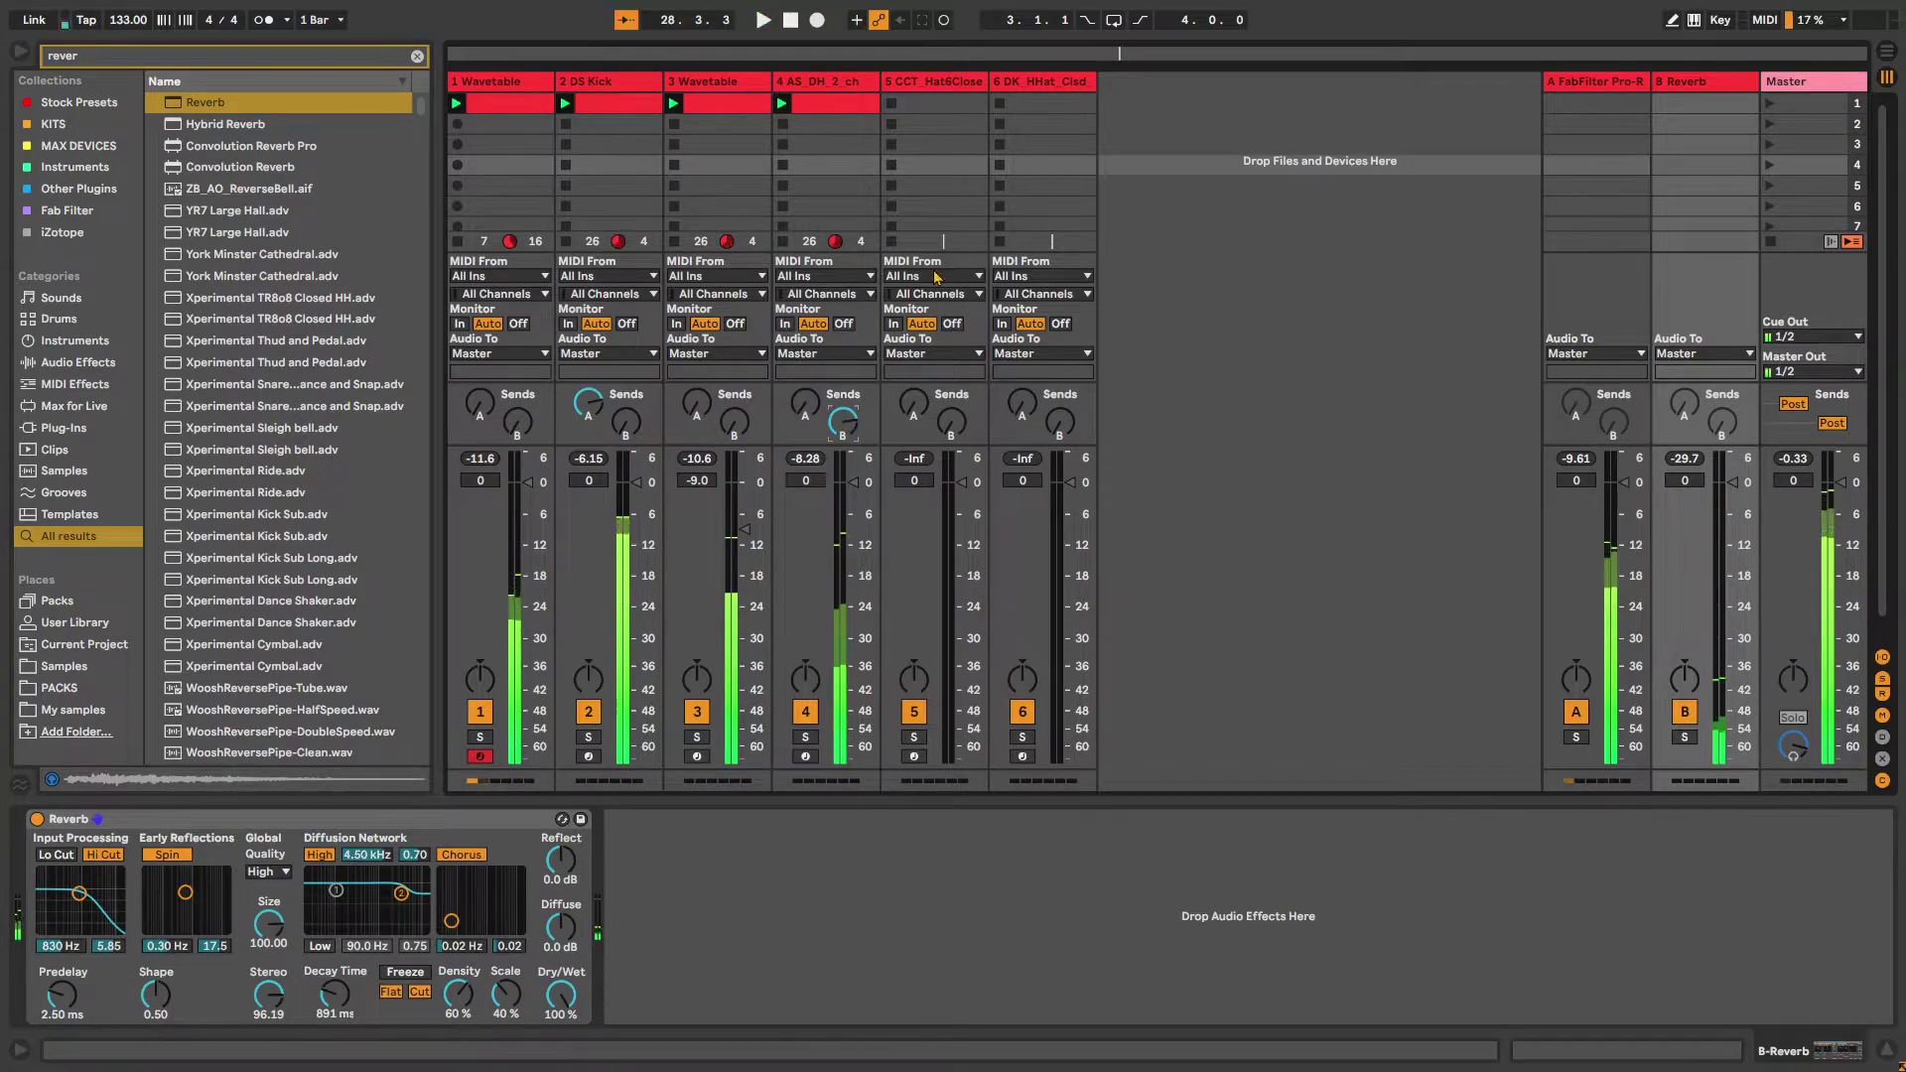
key(space)
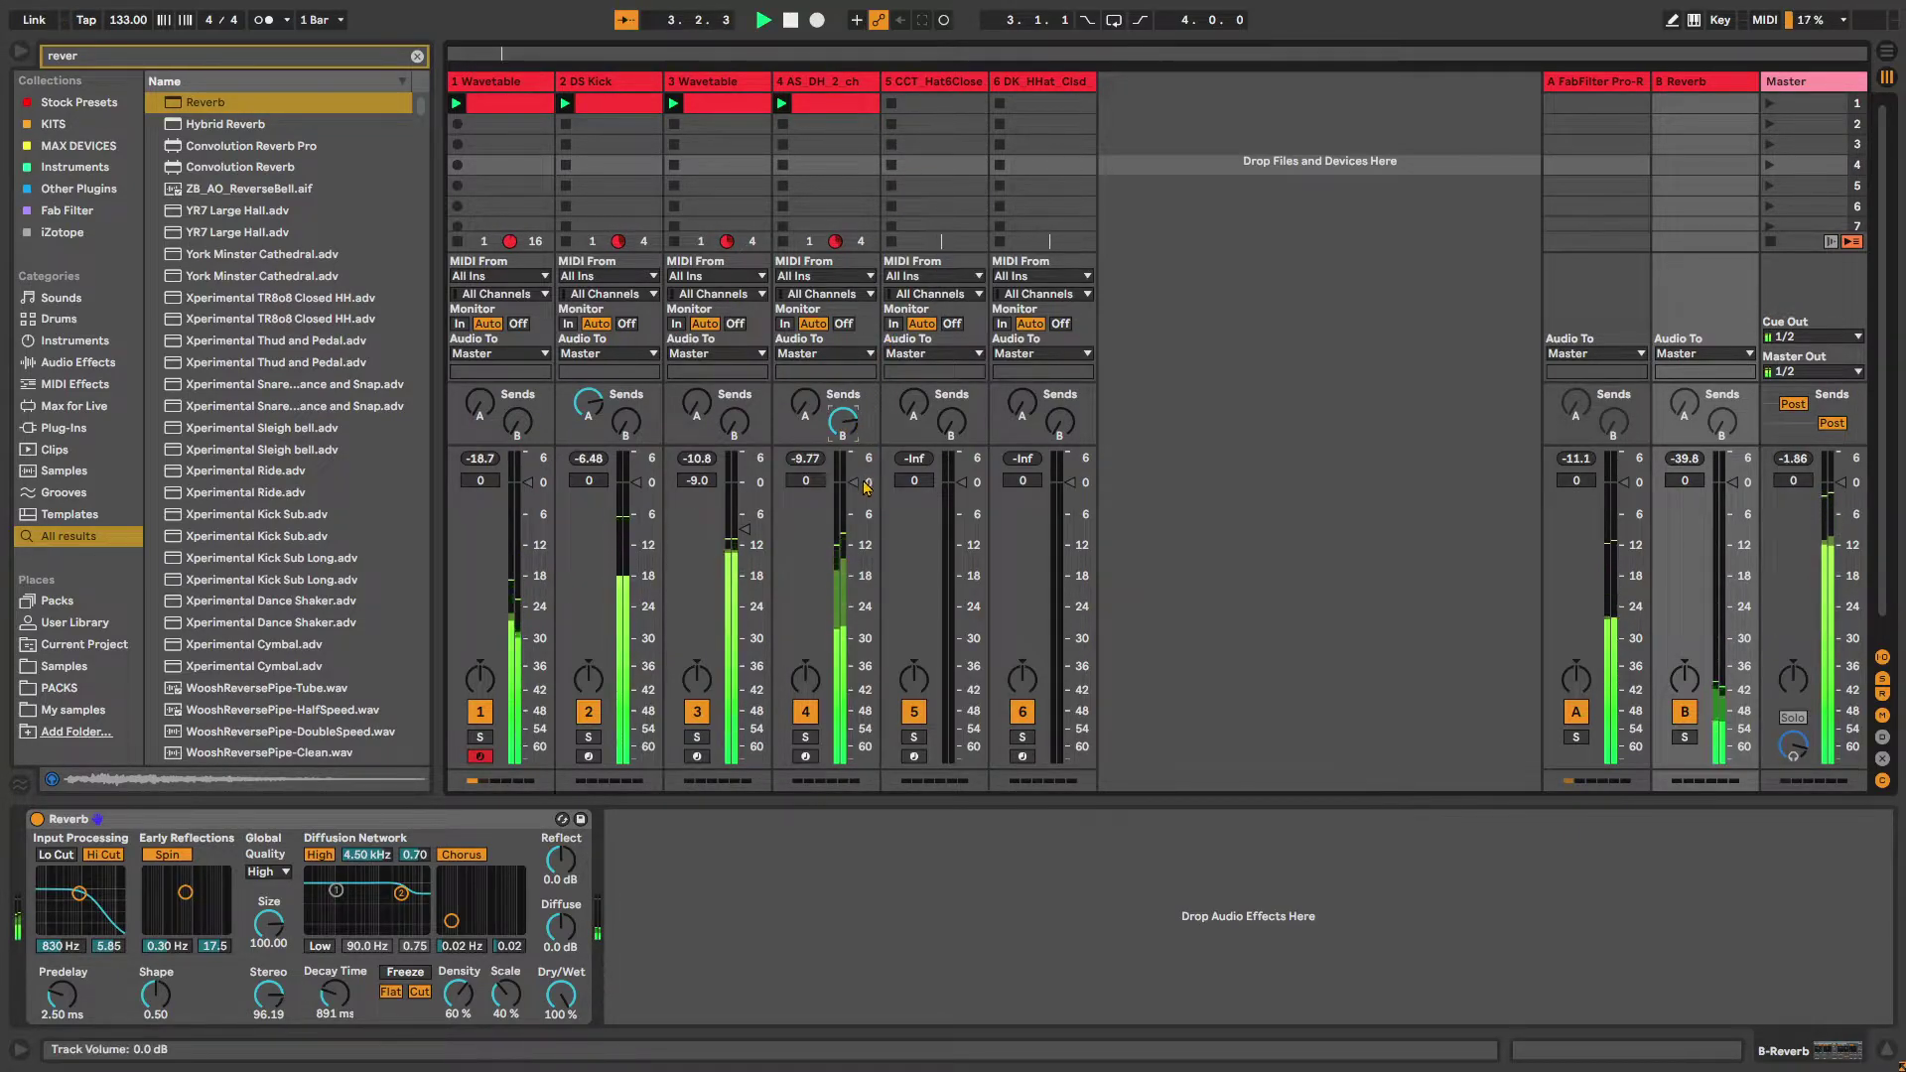
click(805, 737)
drag(843, 422, 843, 541)
drag(843, 421, 842, 409)
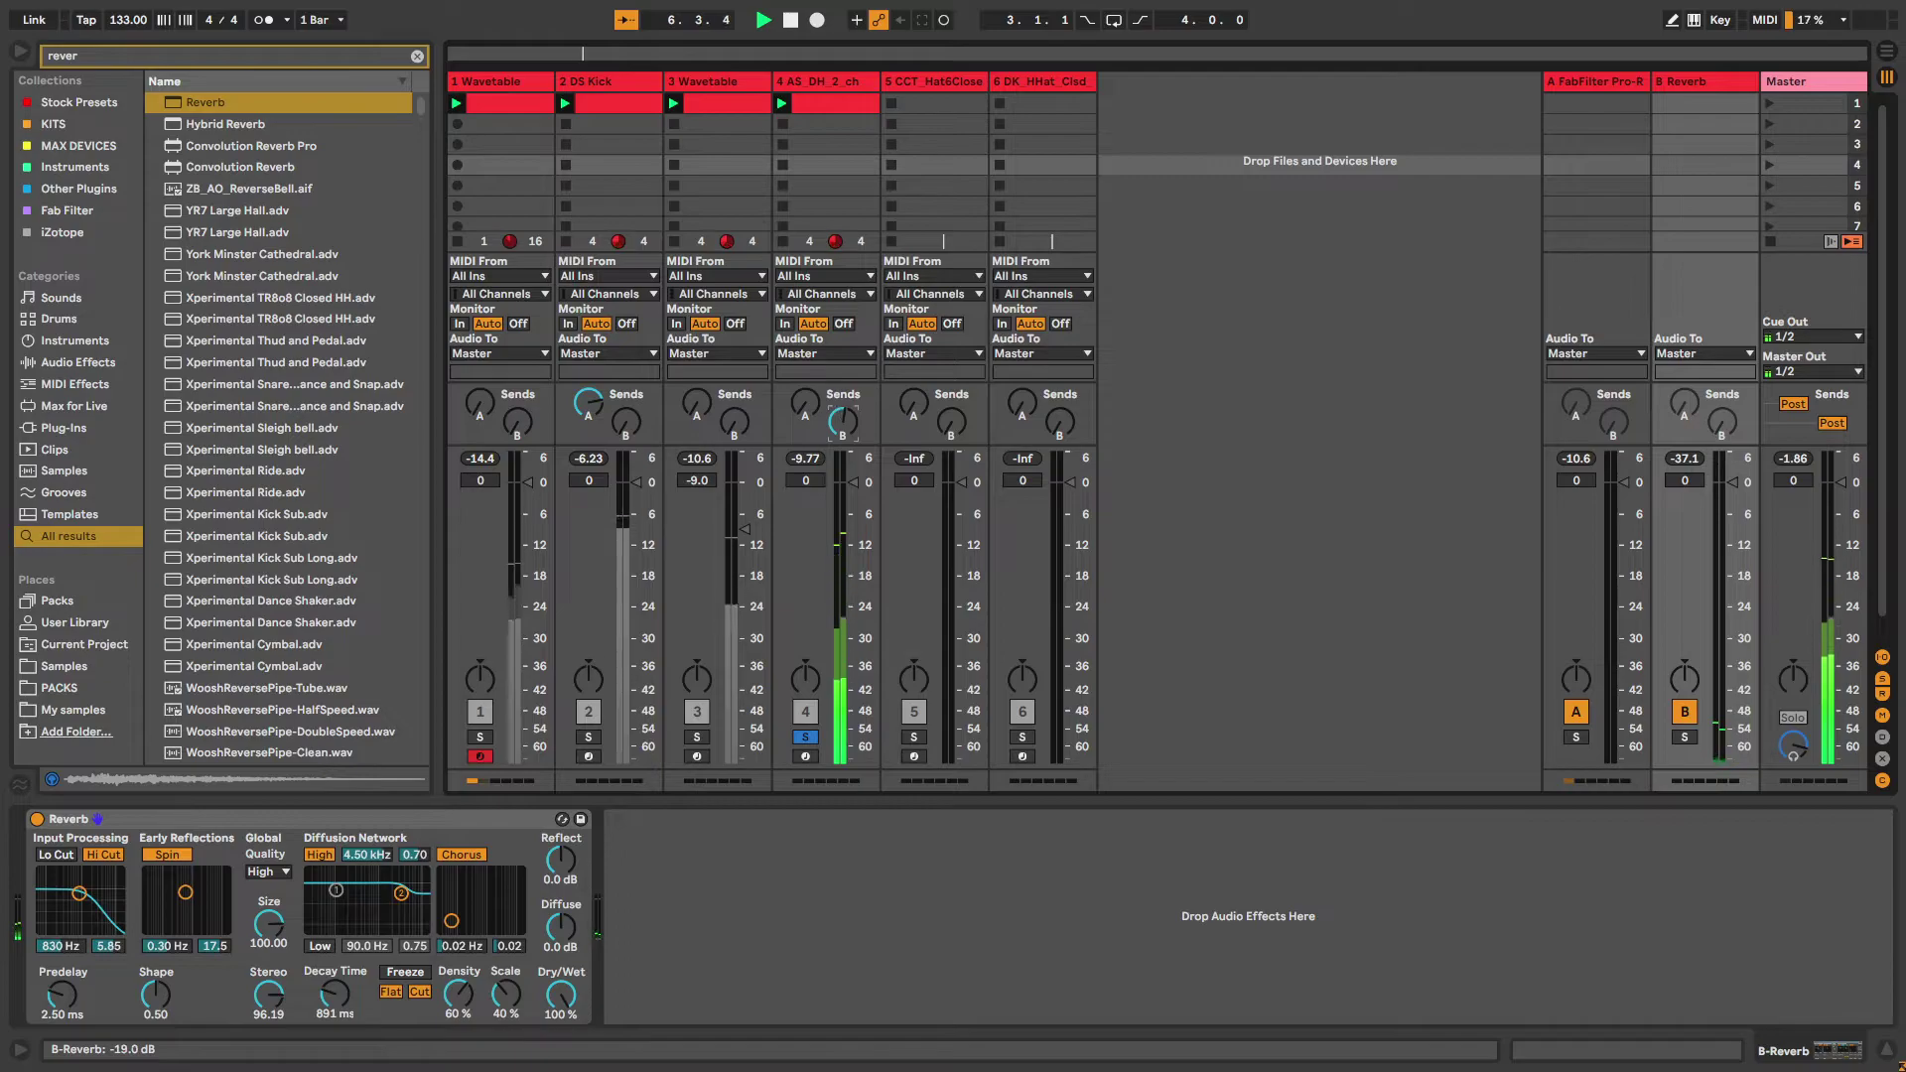
click(806, 739)
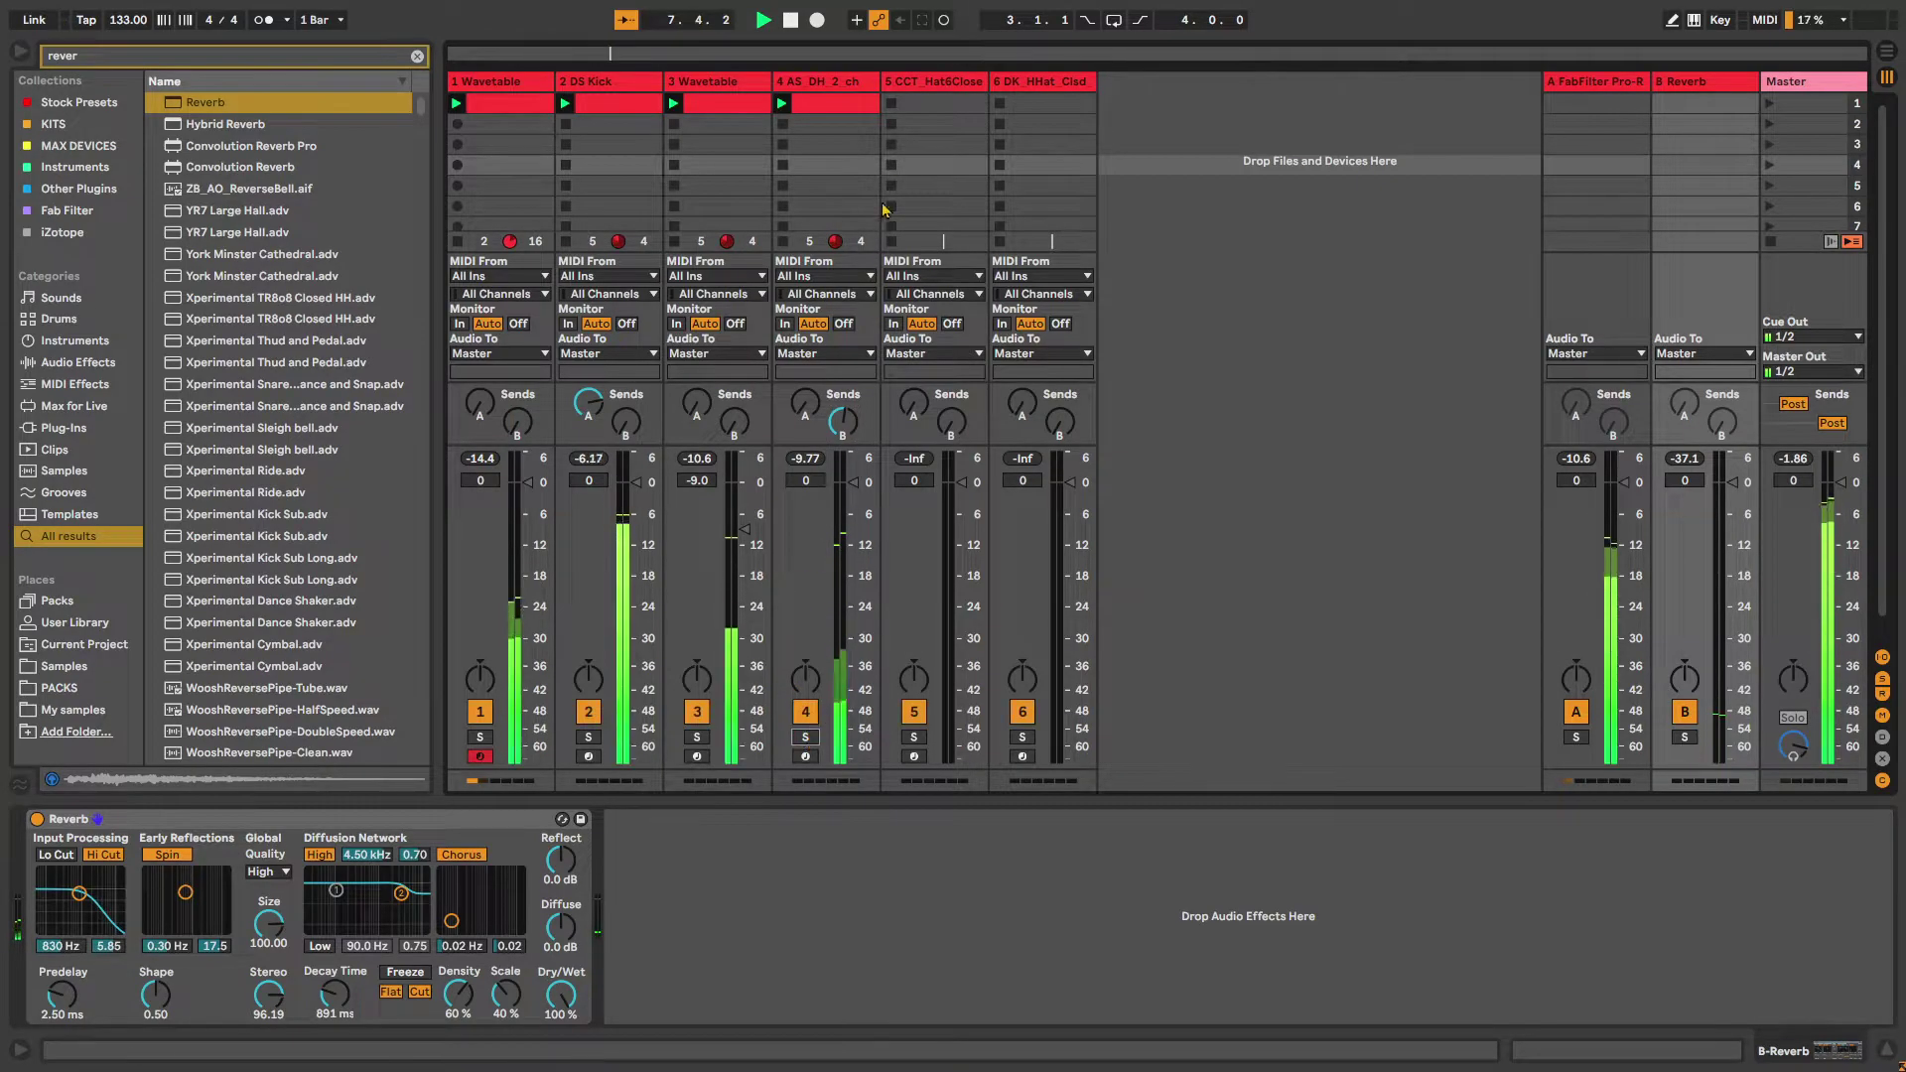
Create a one-bar MIDI clip on track 5 with C3 notes at 1.1.3, 1.2.3, 1.3.3, 1.4.2 and 1.4.3
double_click(929, 105)
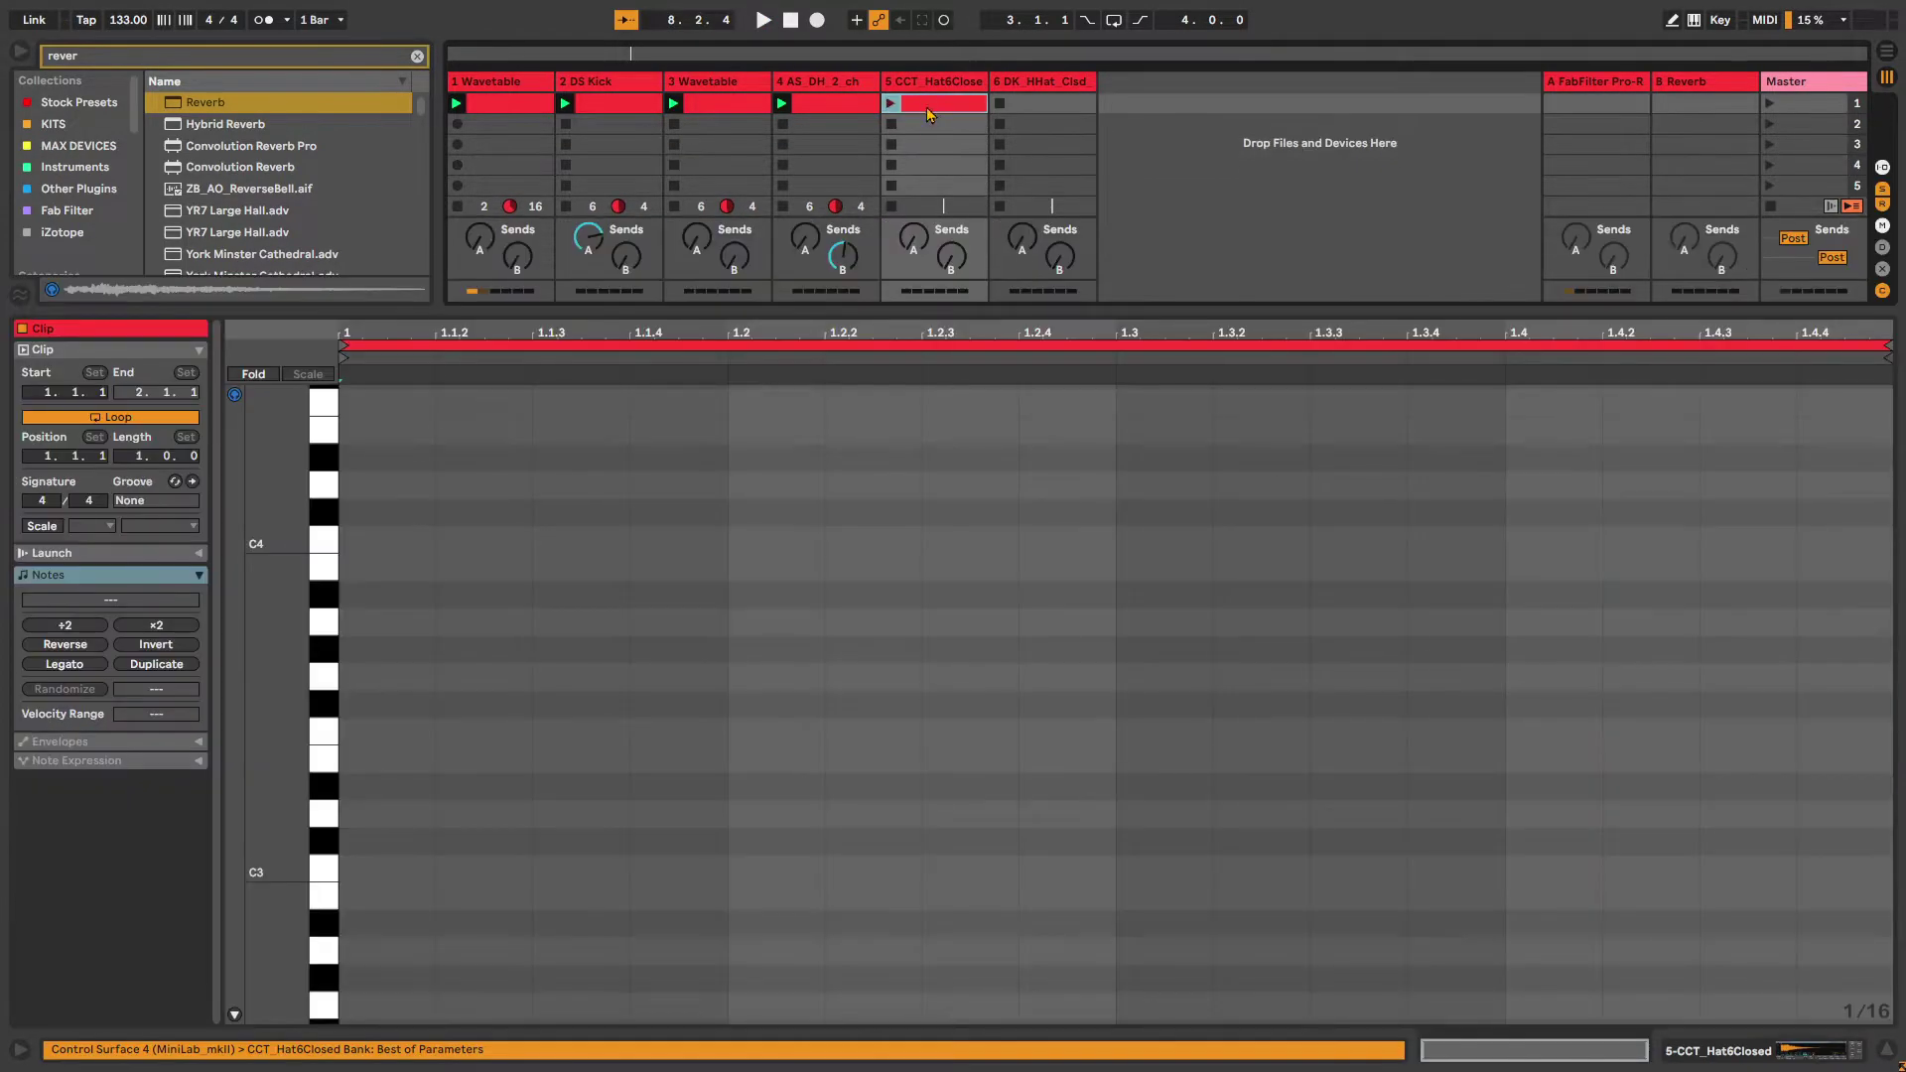
double_click(552, 870)
double_click(983, 873)
double_click(1361, 872)
double_click(1650, 870)
double_click(1726, 872)
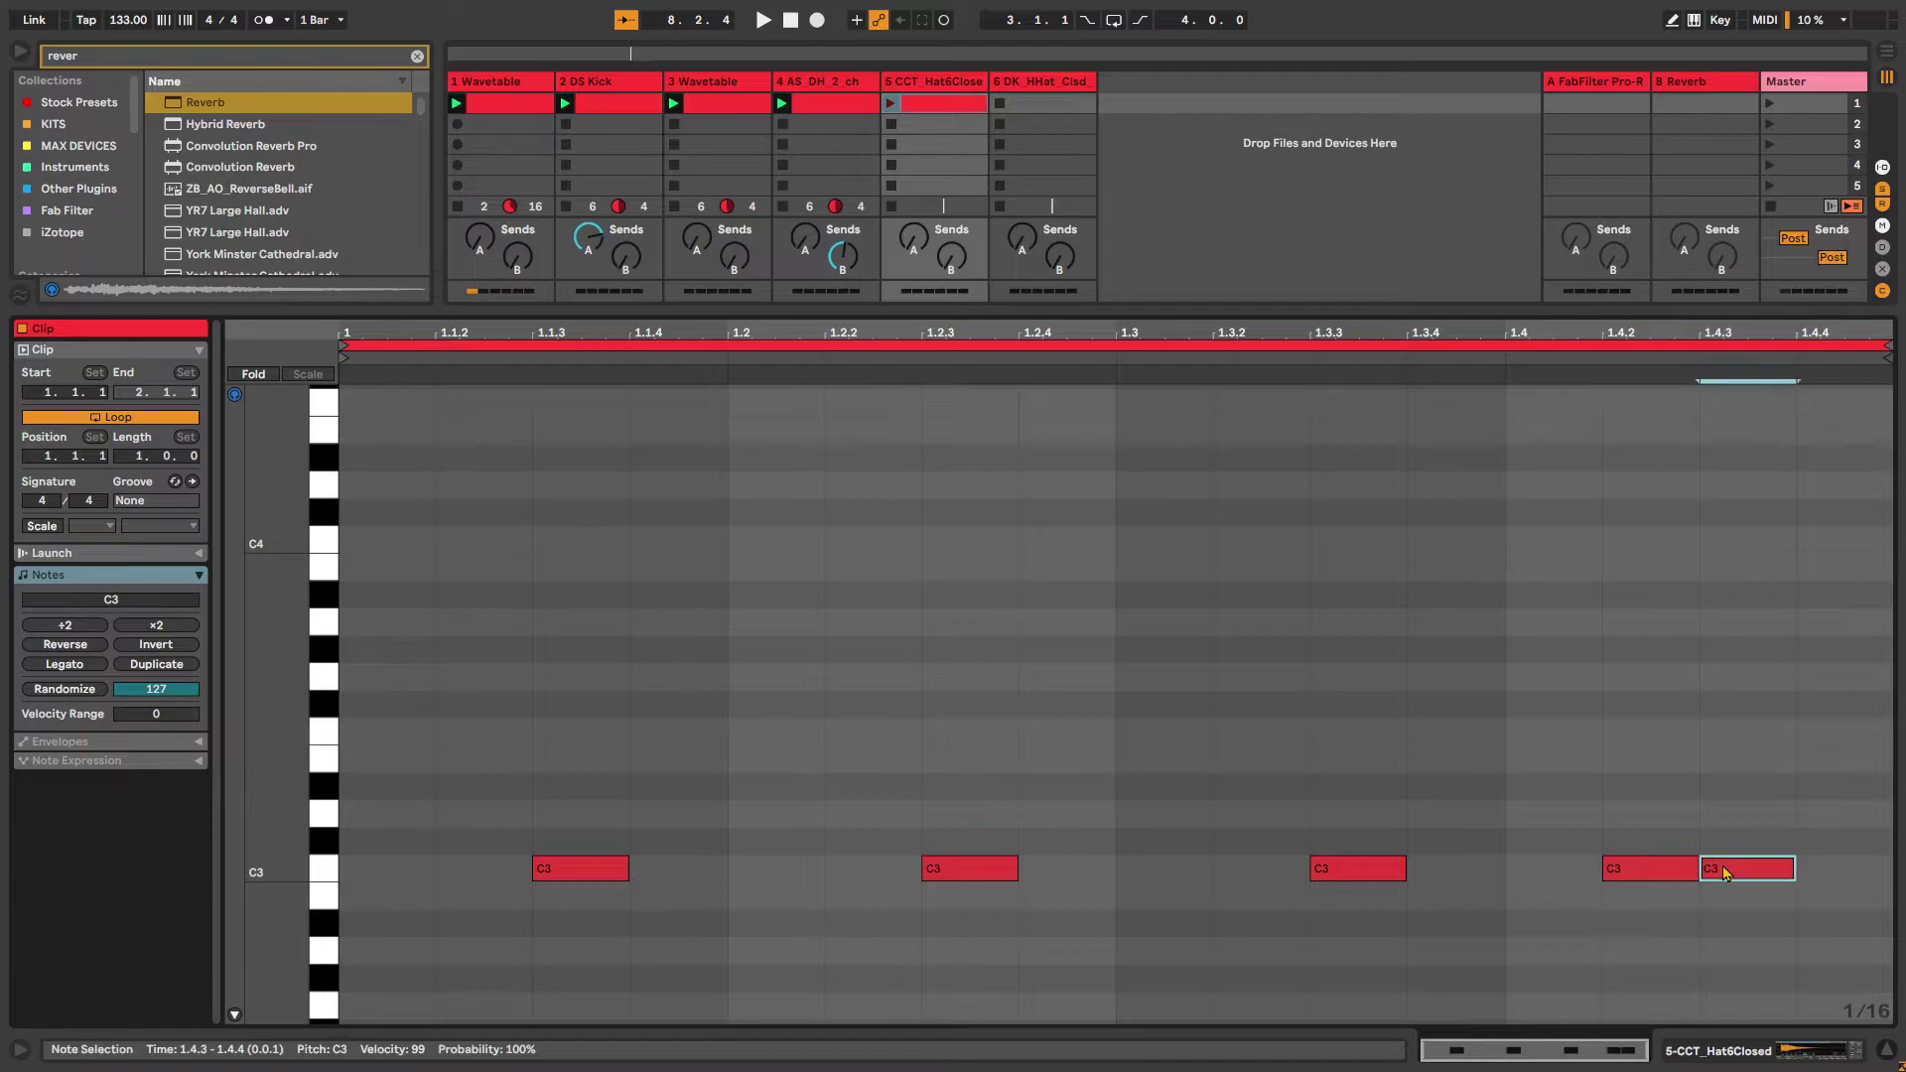
Remove the C3 note at 1.4.2 from the track 5 clip and add one at 1.3.2
double_click(1655, 877)
double_click(1261, 869)
scroll(1266, 754, down, 5)
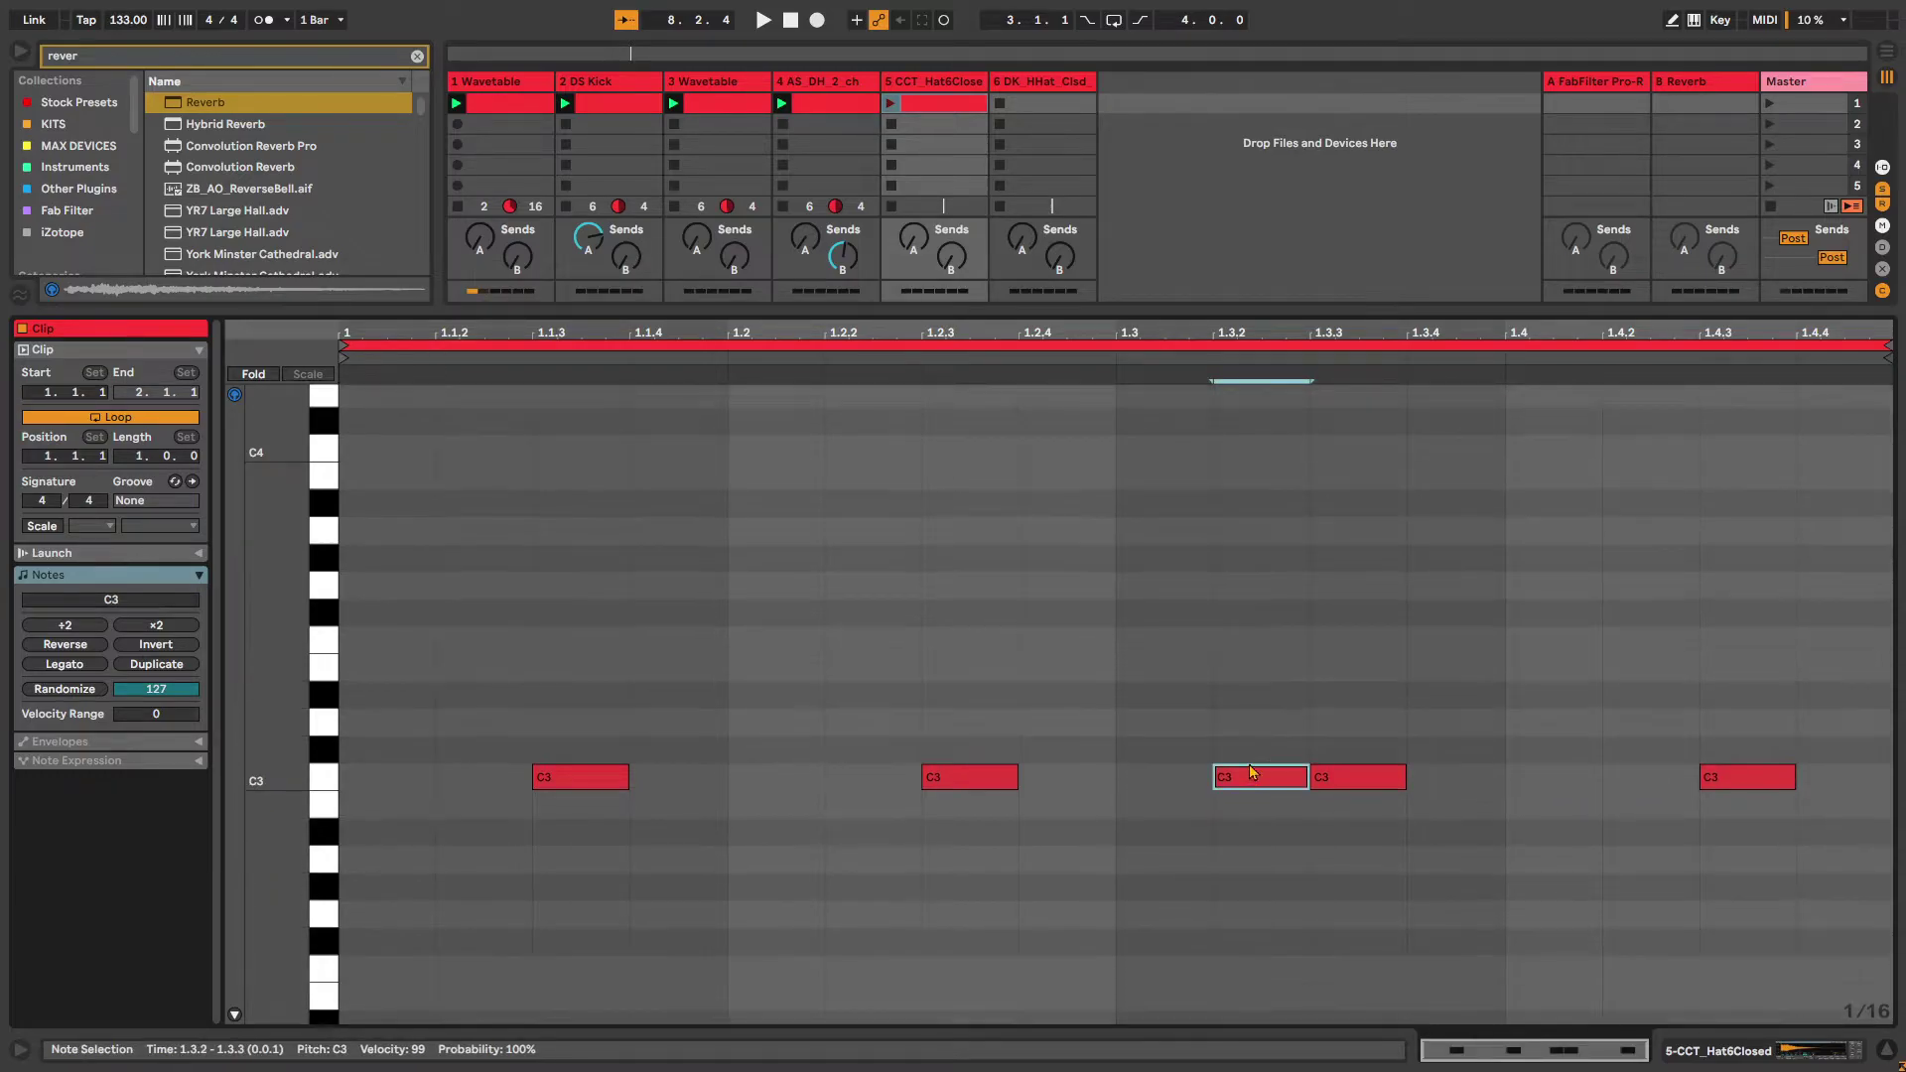
Add a note at 1.4.4 to the track 5 clip, transpose it to B2, and launch the clip
double_click(1824, 663)
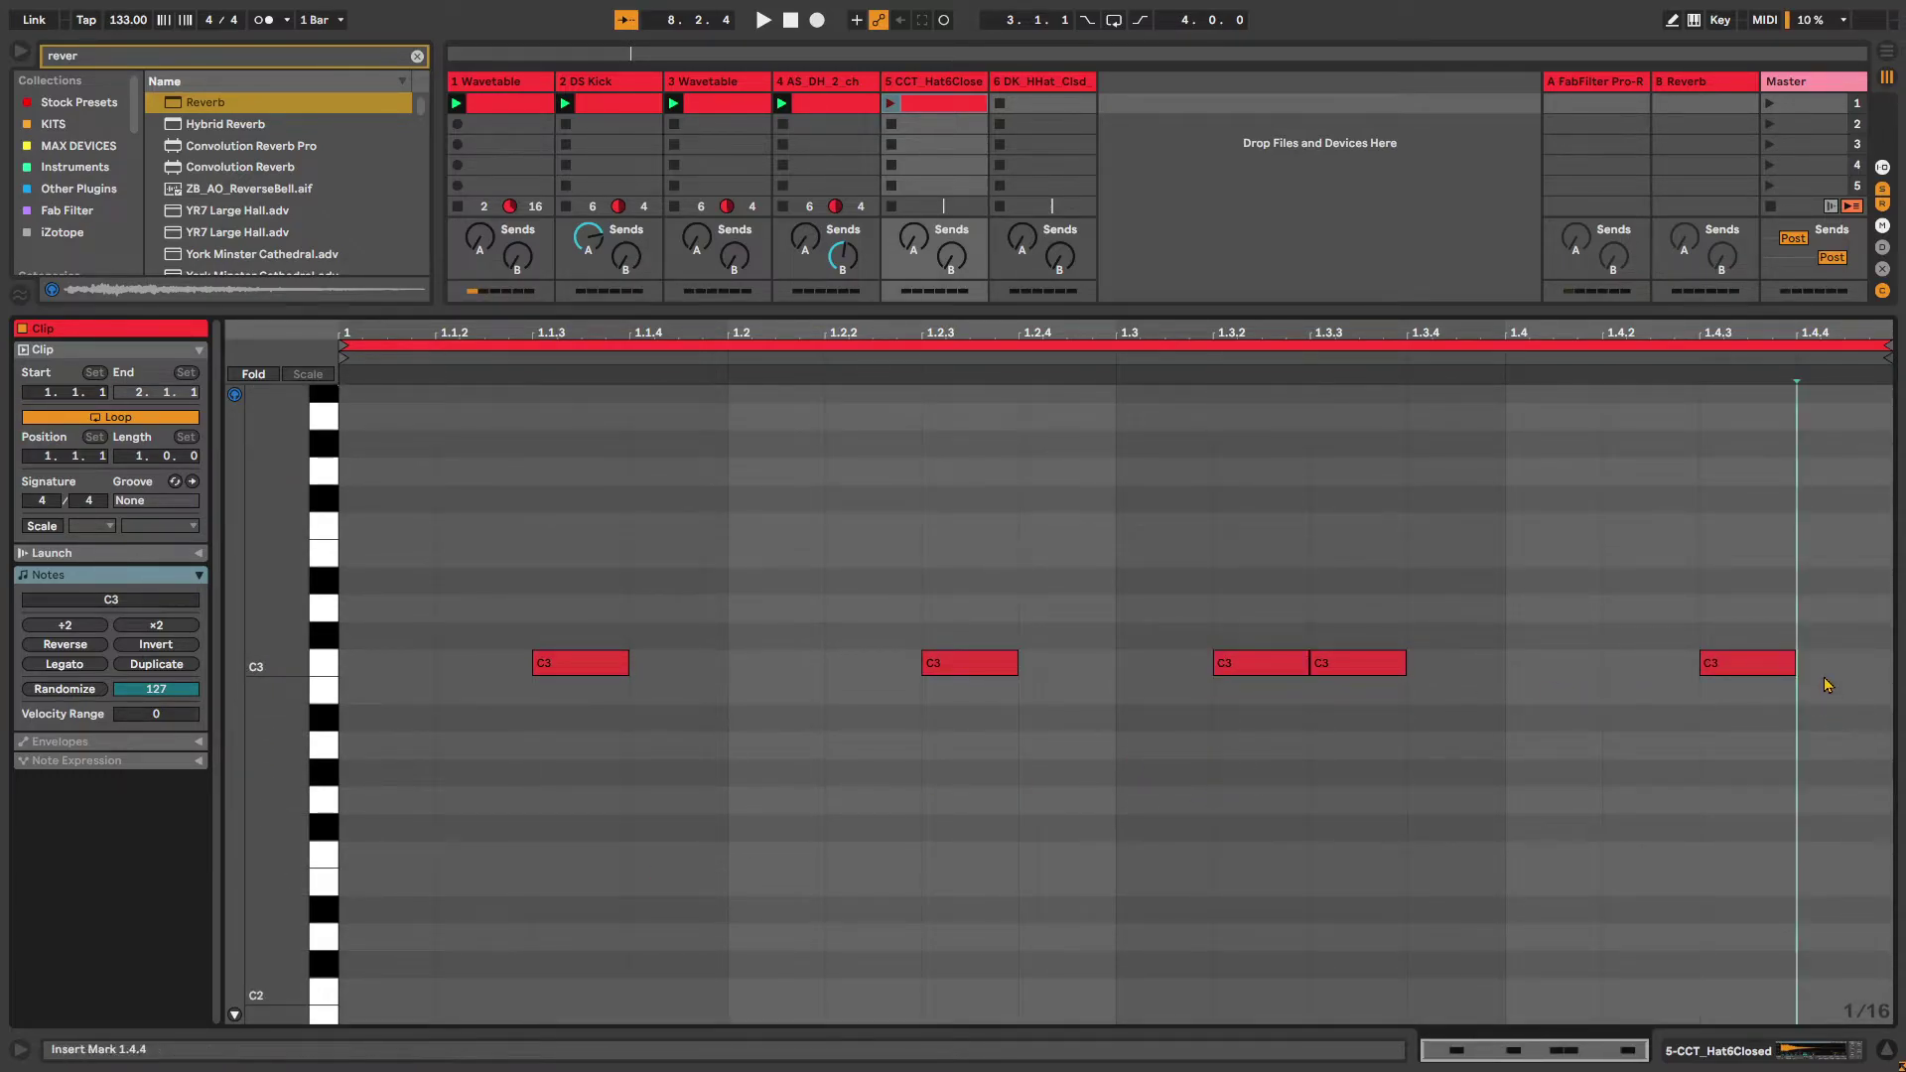
key(shift+Down)
key(Up)
key(Up)
key(Up)
key(Up)
key(Up)
key(Up)
key(Up)
key(Up)
key(Up)
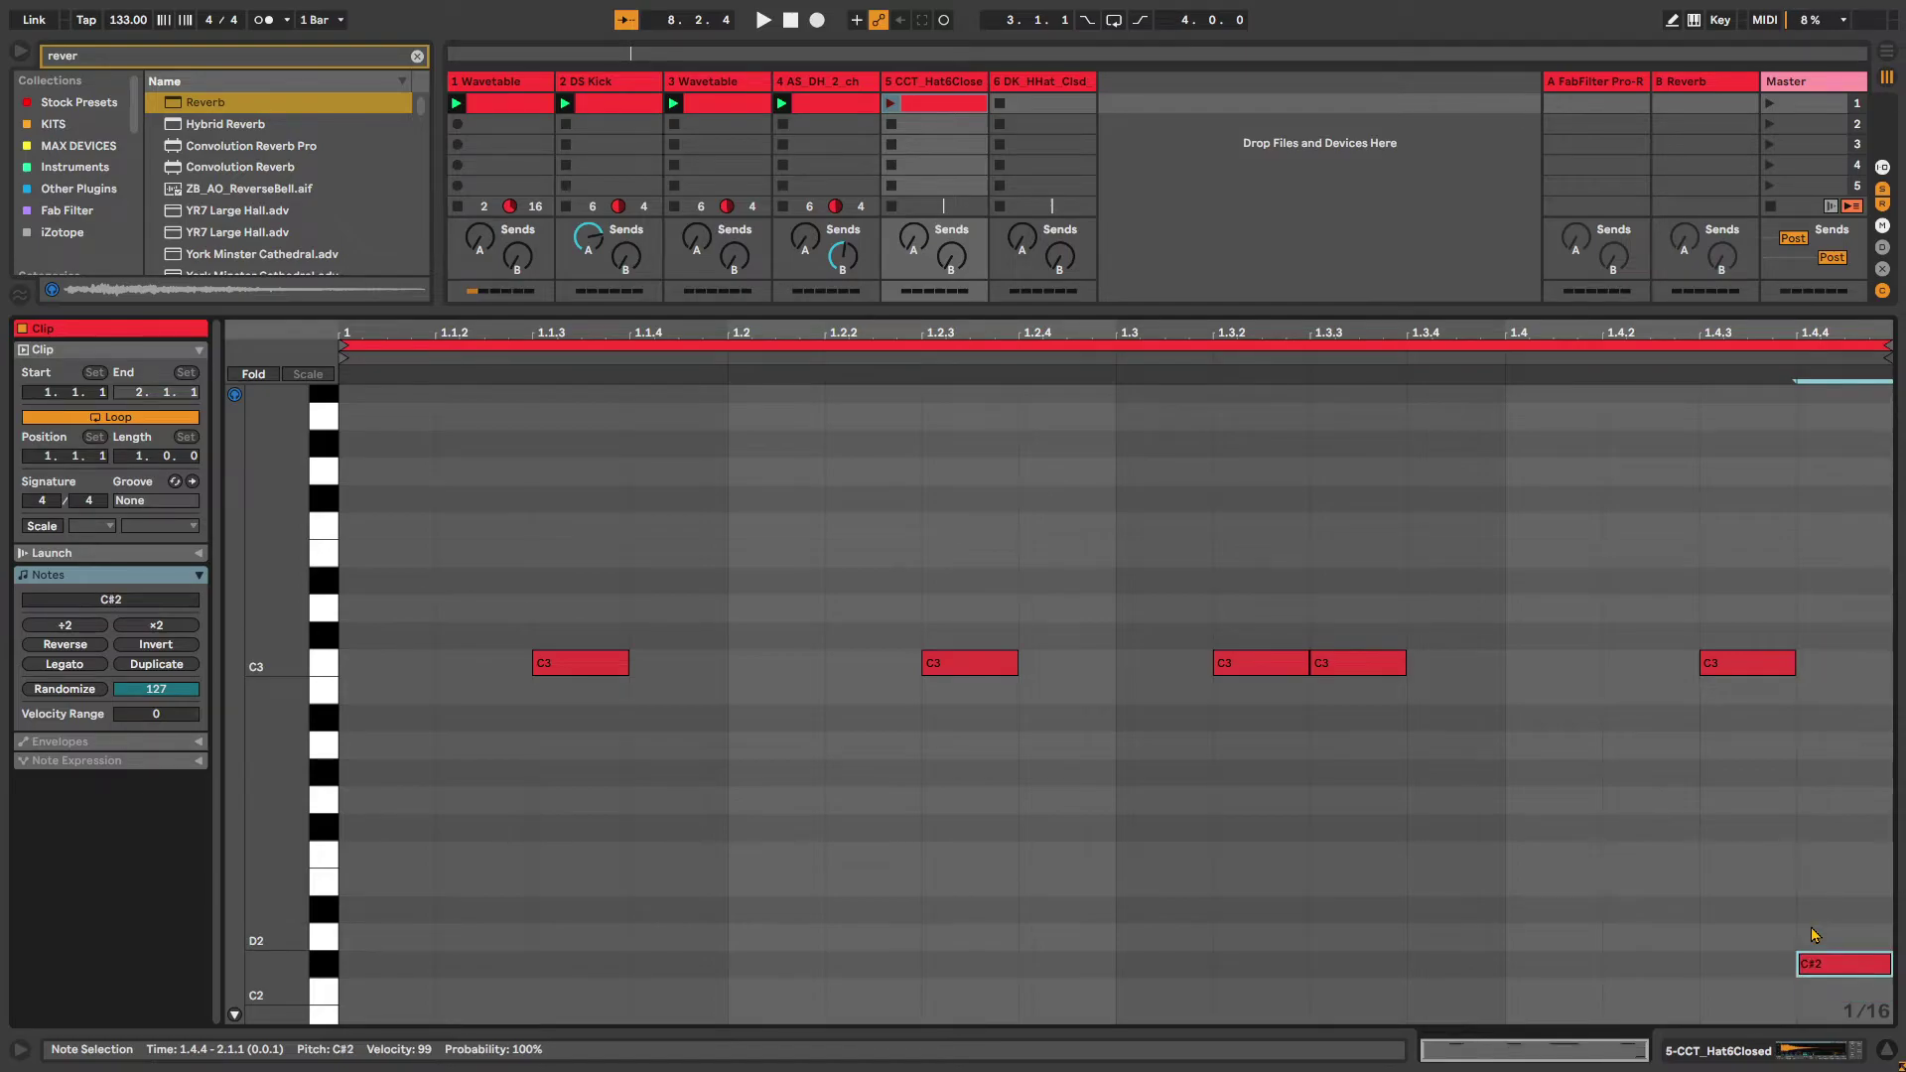
key(Up)
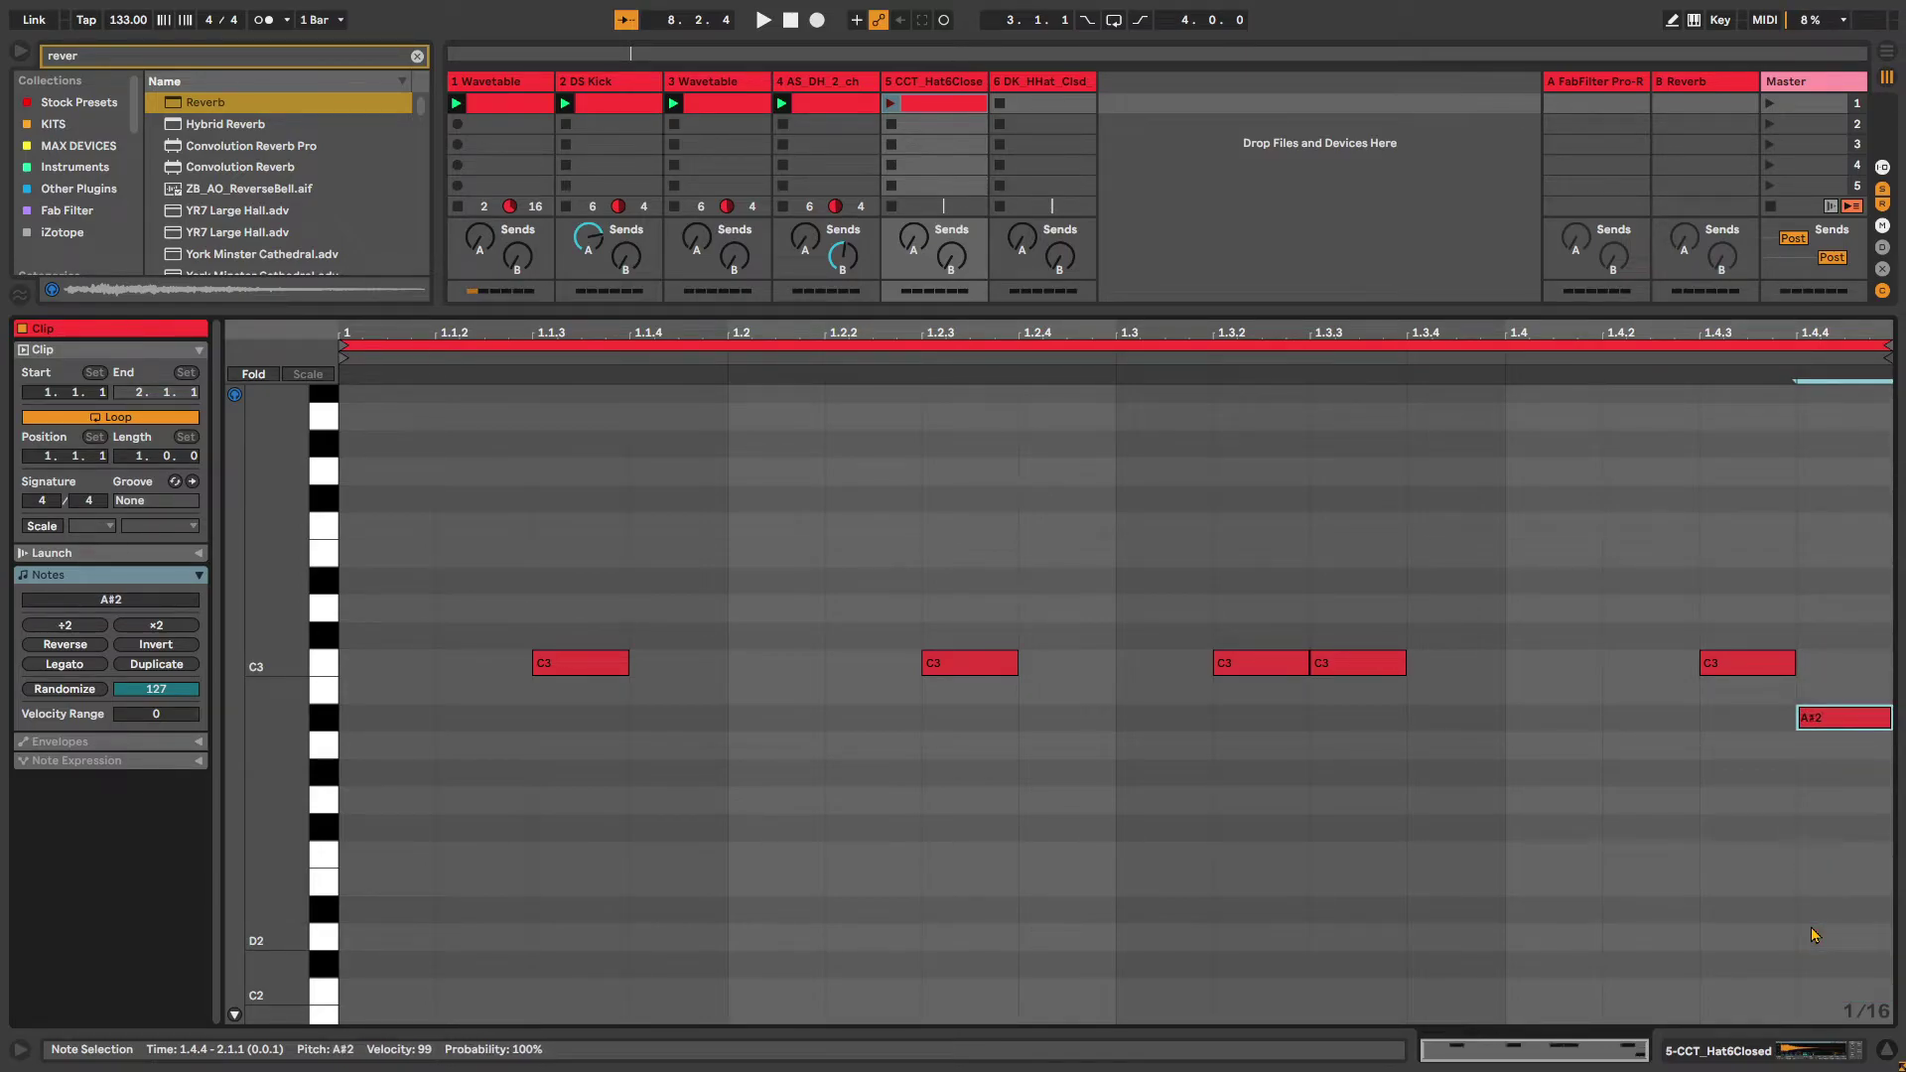
click(889, 103)
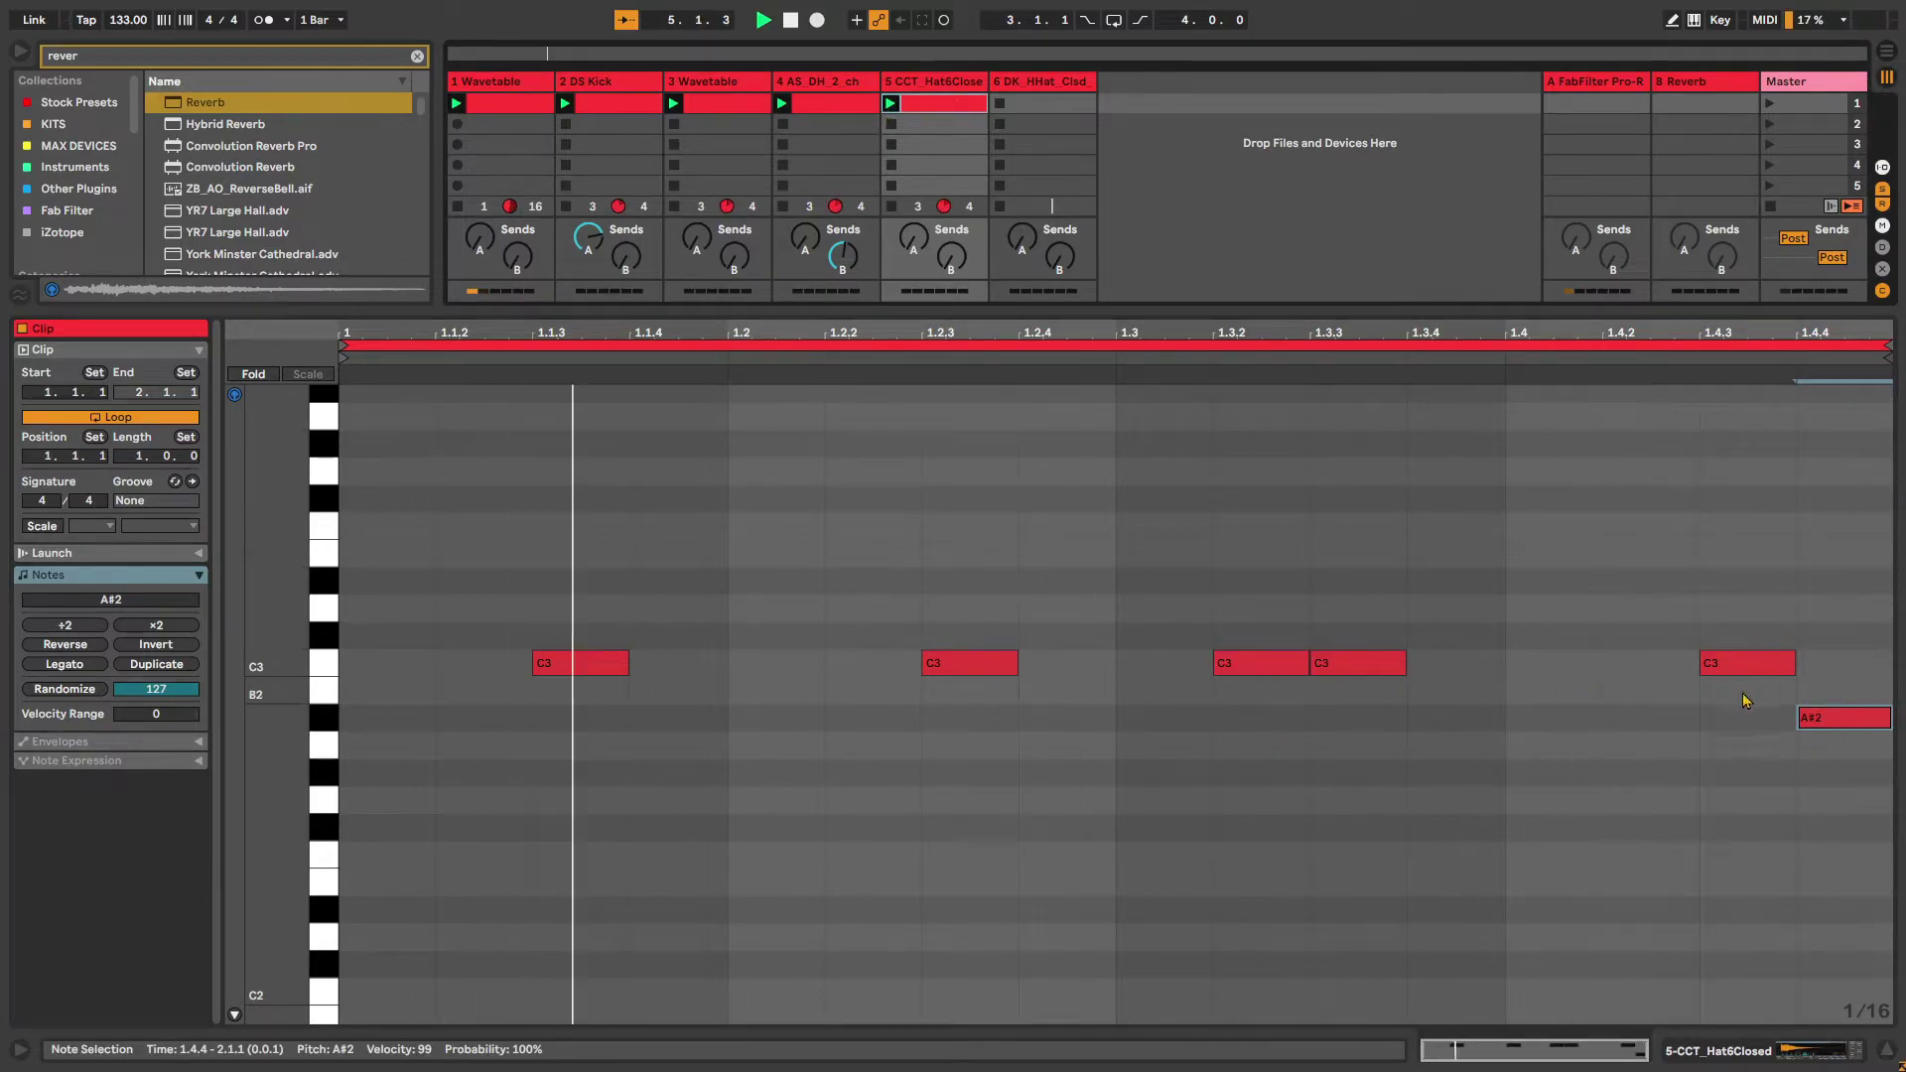
key(Up)
Show and enlarge the velocity lane, and set note velocities to about 39 at 1.3.2, 95 at 1.2.3 and 58 at 1.4.4
double_click(1241, 672)
double_click(1241, 672)
click(234, 1015)
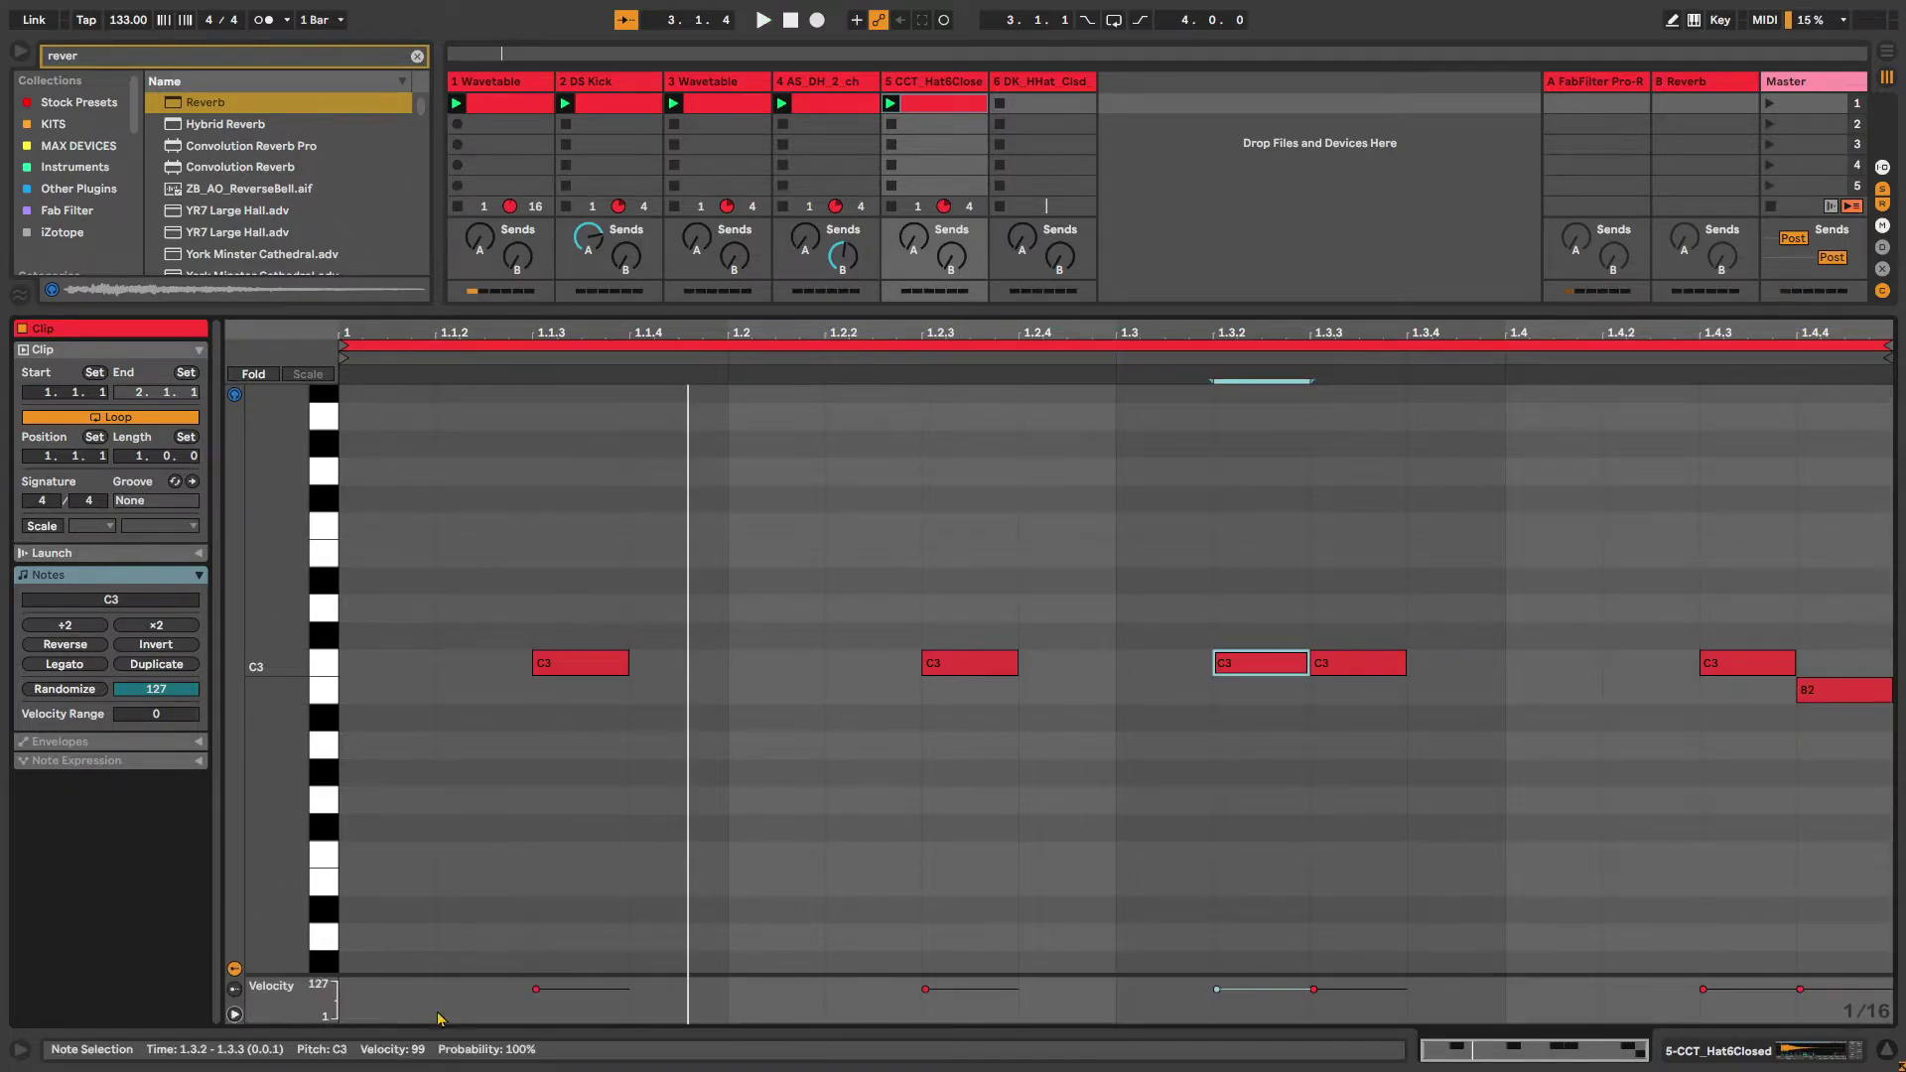
drag(463, 976, 464, 665)
drag(1236, 746, 1236, 915)
drag(926, 745, 926, 758)
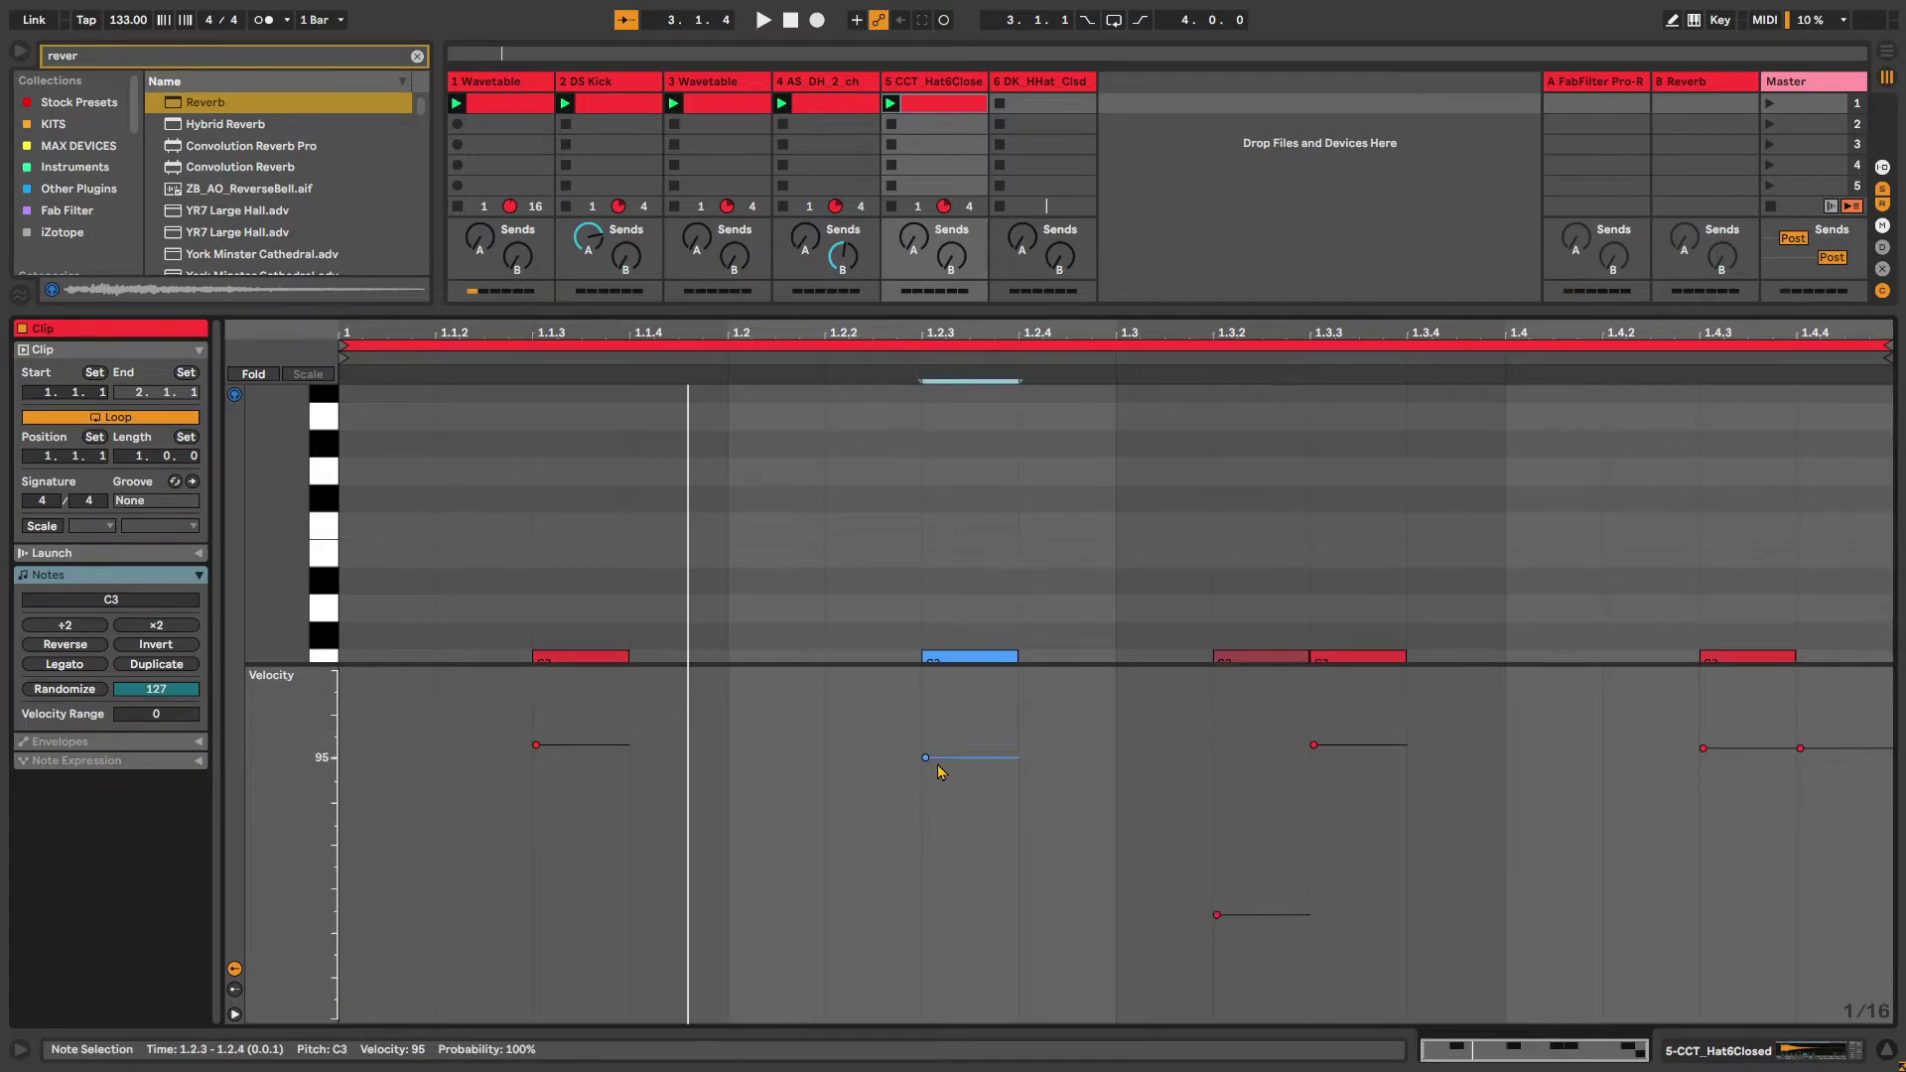
drag(1837, 760, 1838, 809)
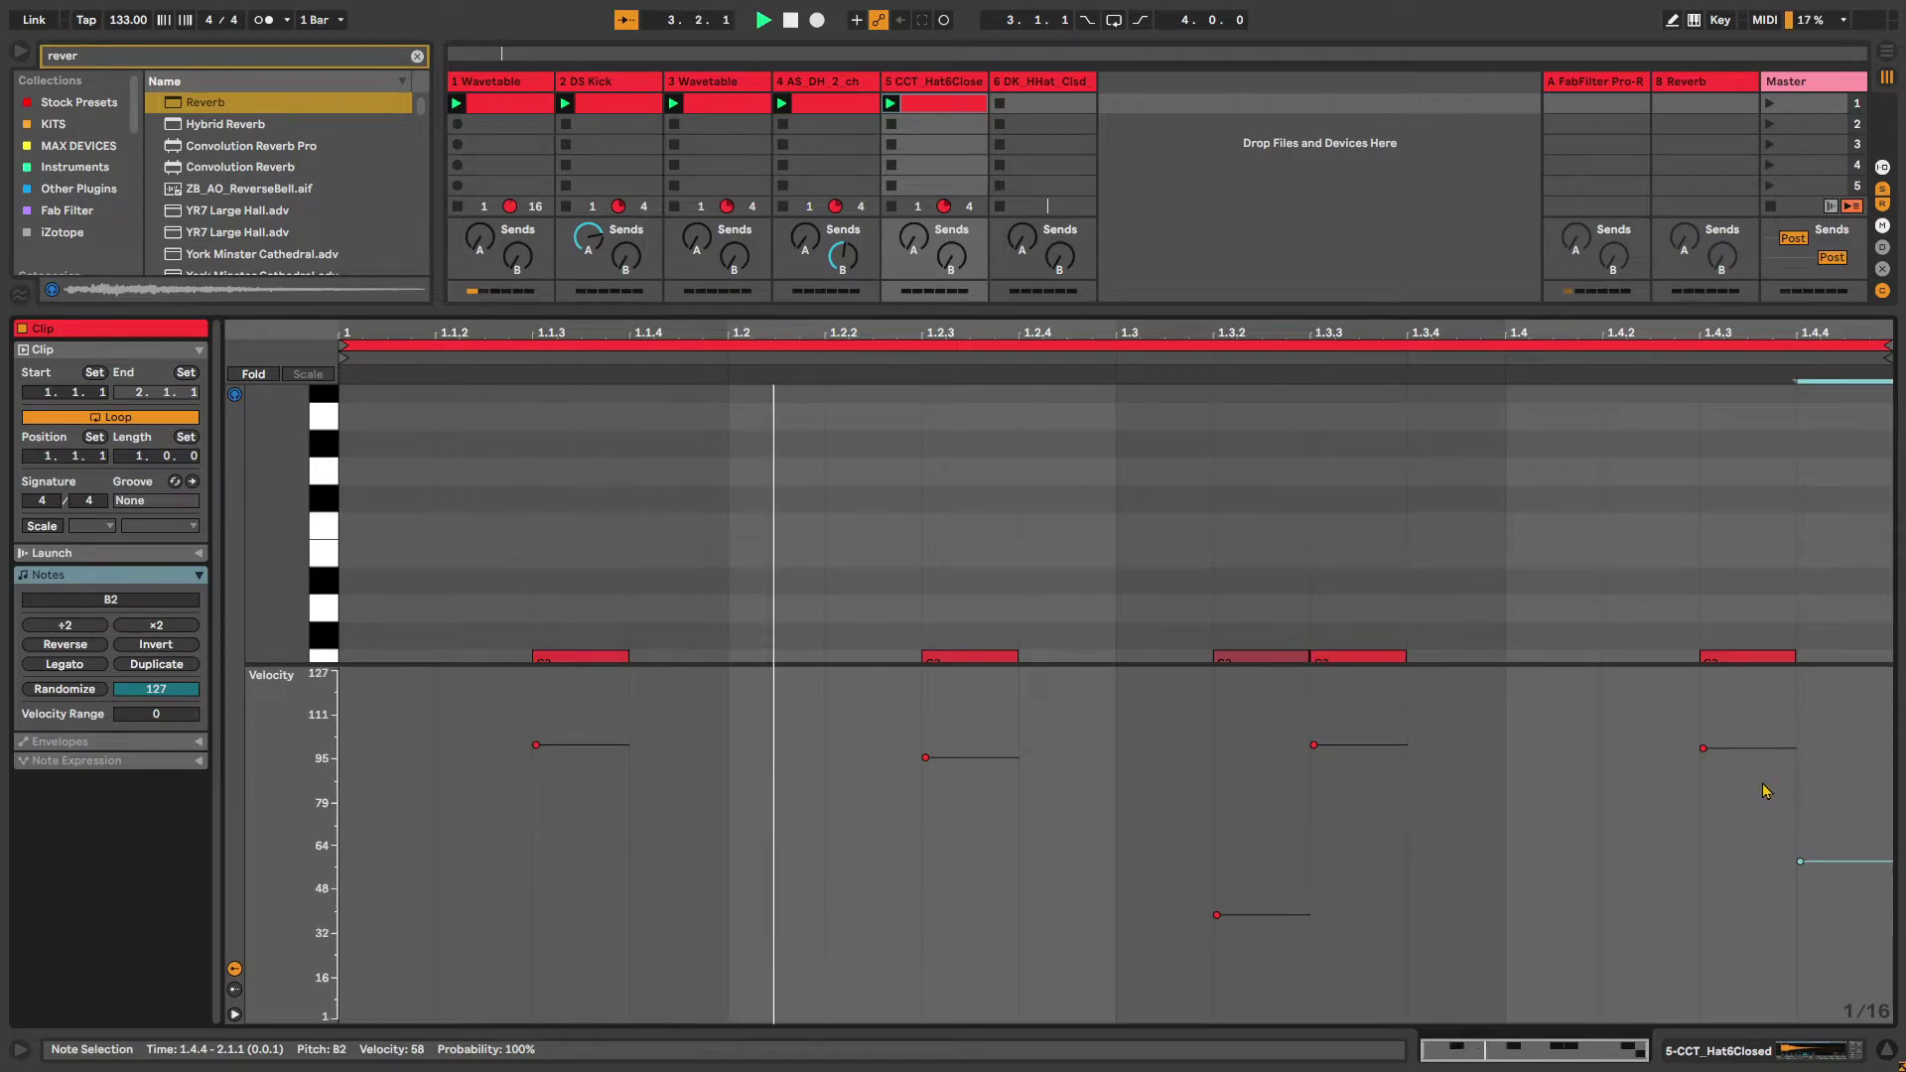
Create a one-bar MIDI clip on track 6 with C3 sixteenth notes at 1.1.1, 1.1.2, 1.1.3 and 1.1.4
double_click(1043, 108)
drag(738, 667, 779, 1065)
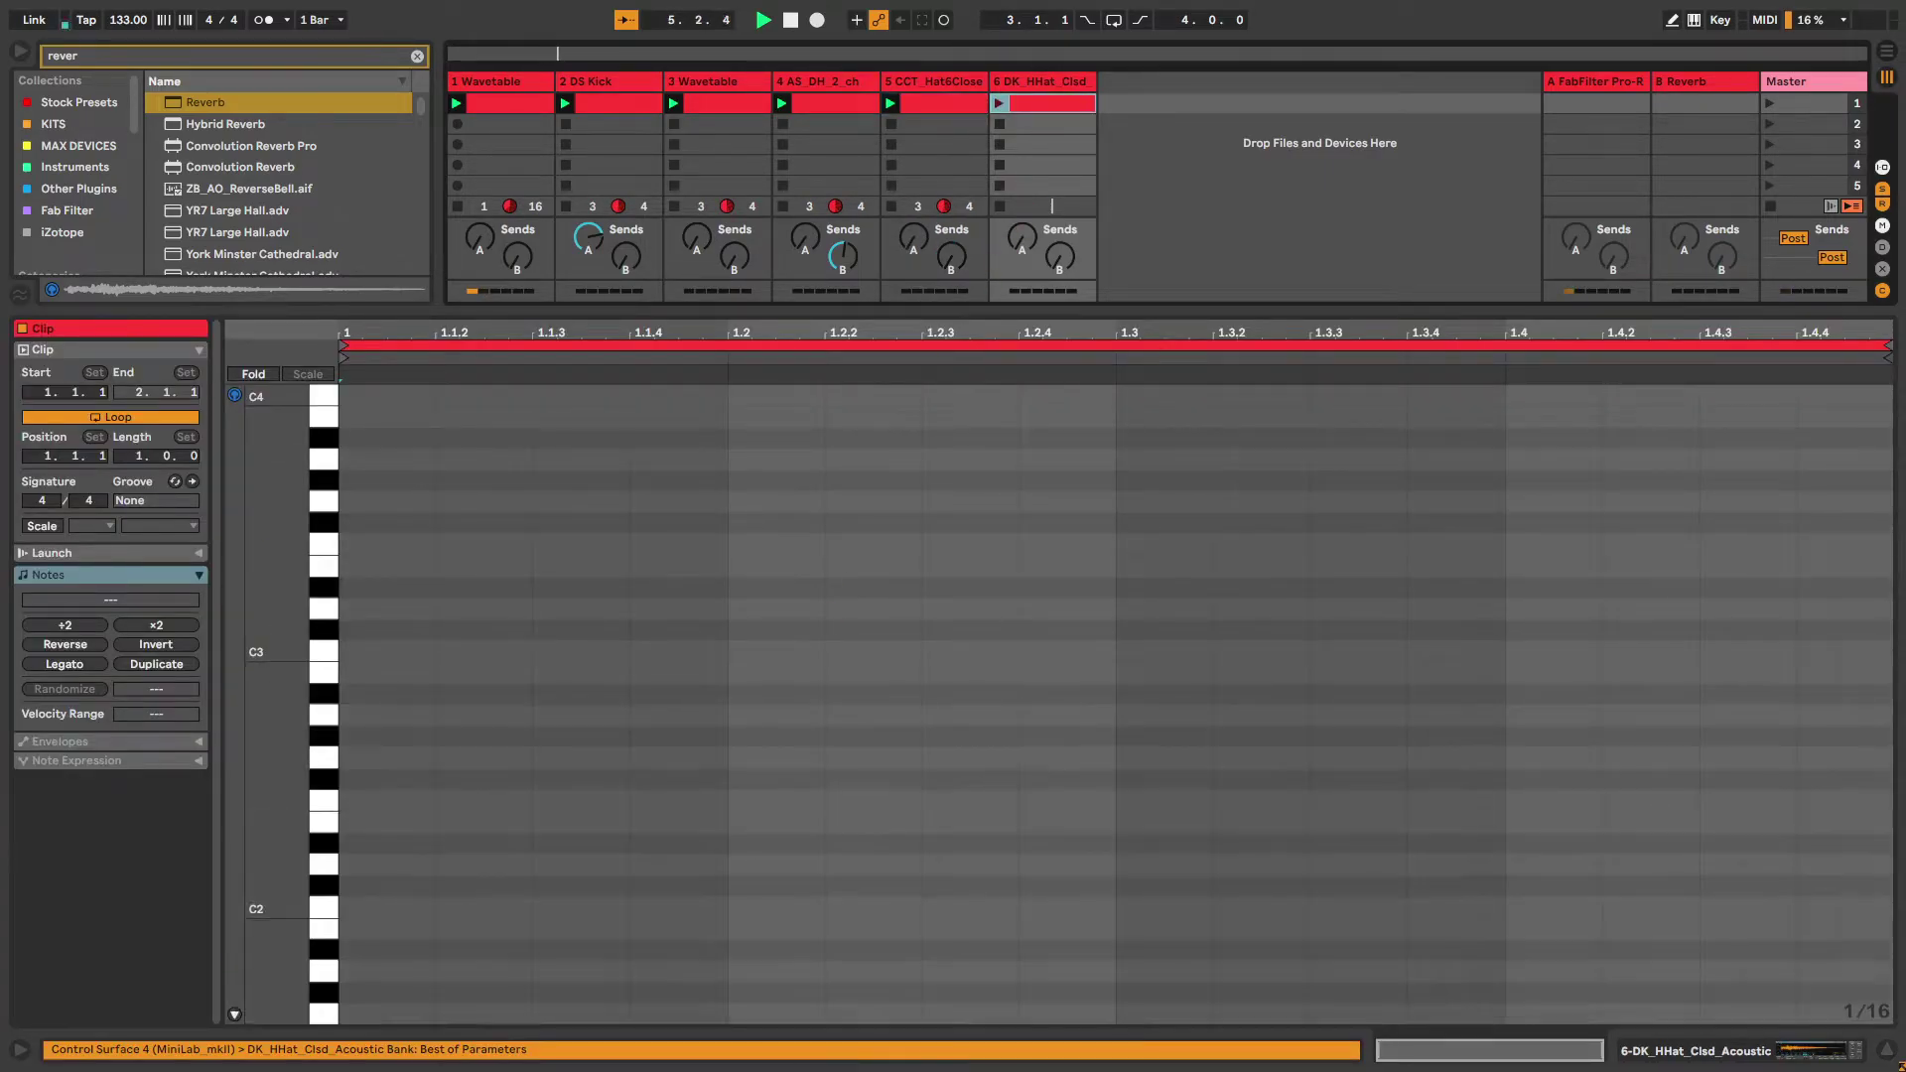
click(331, 656)
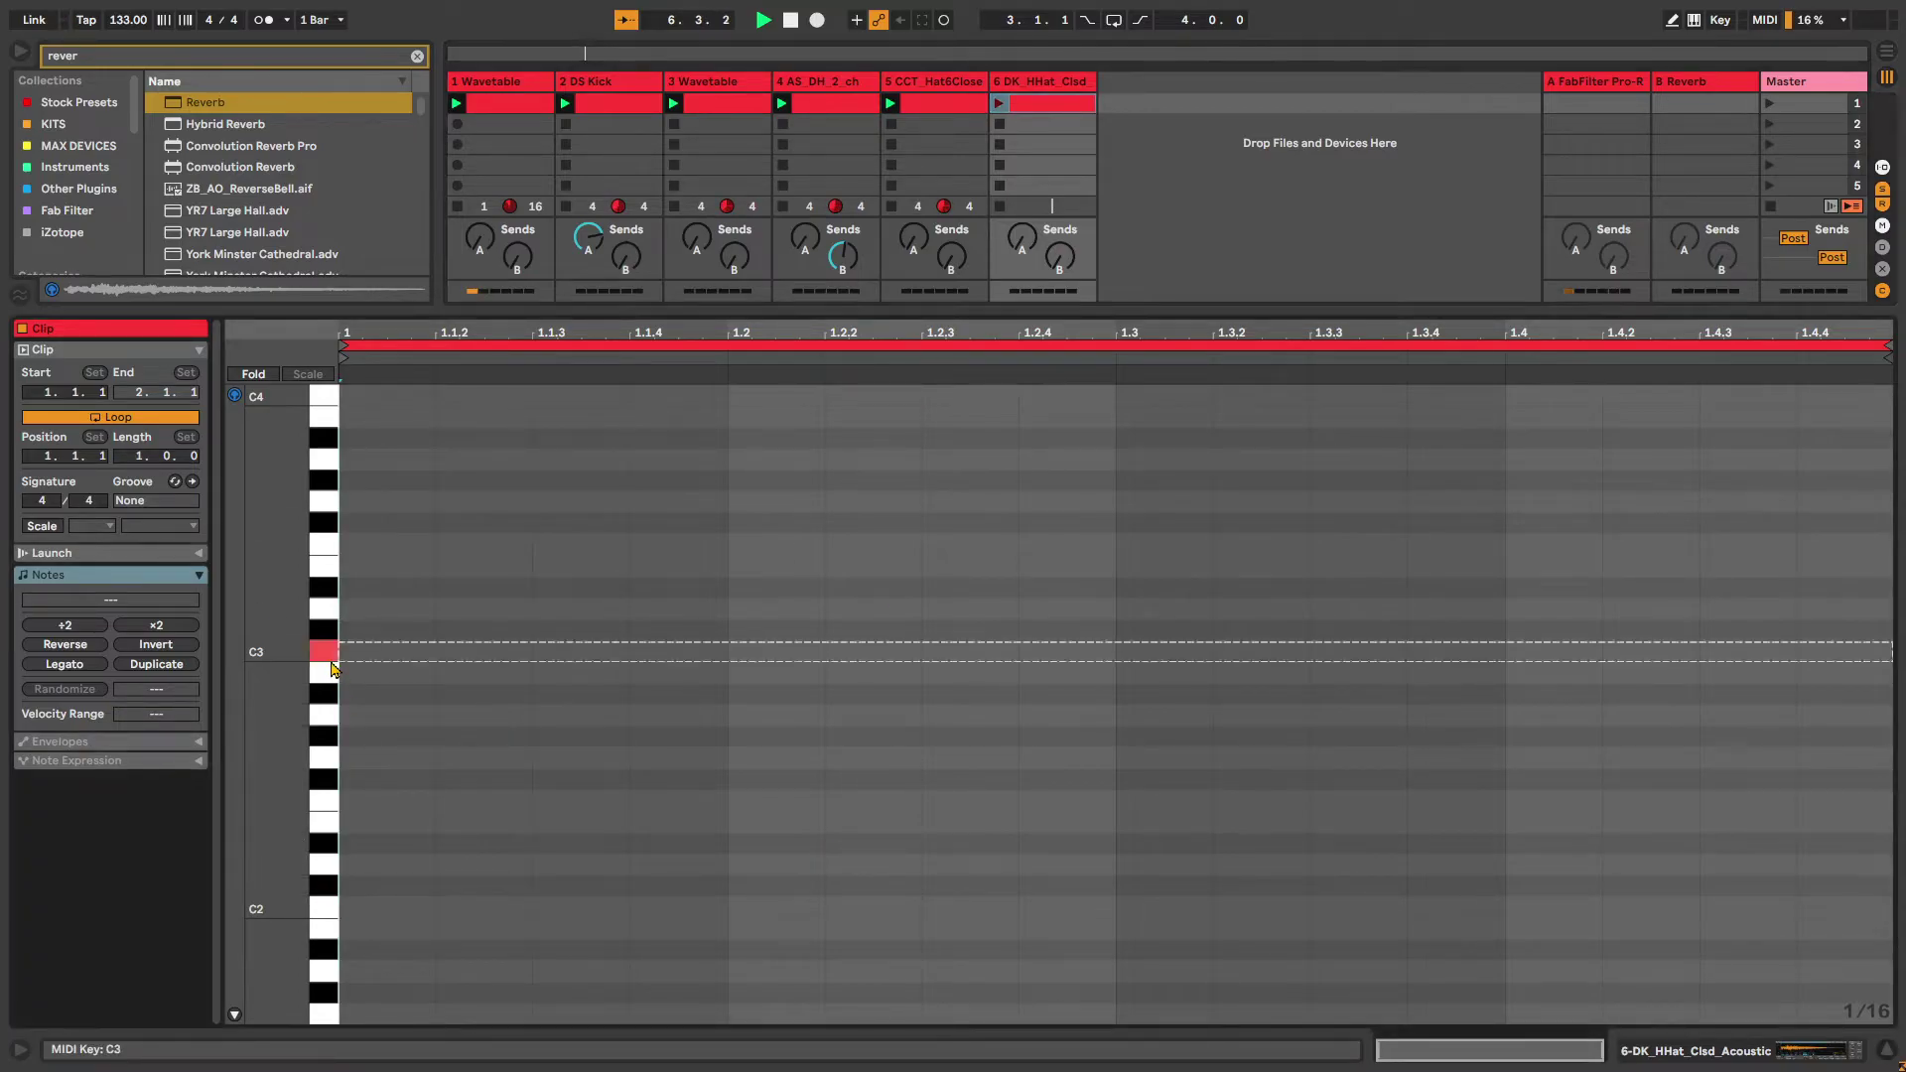
drag(366, 651, 717, 649)
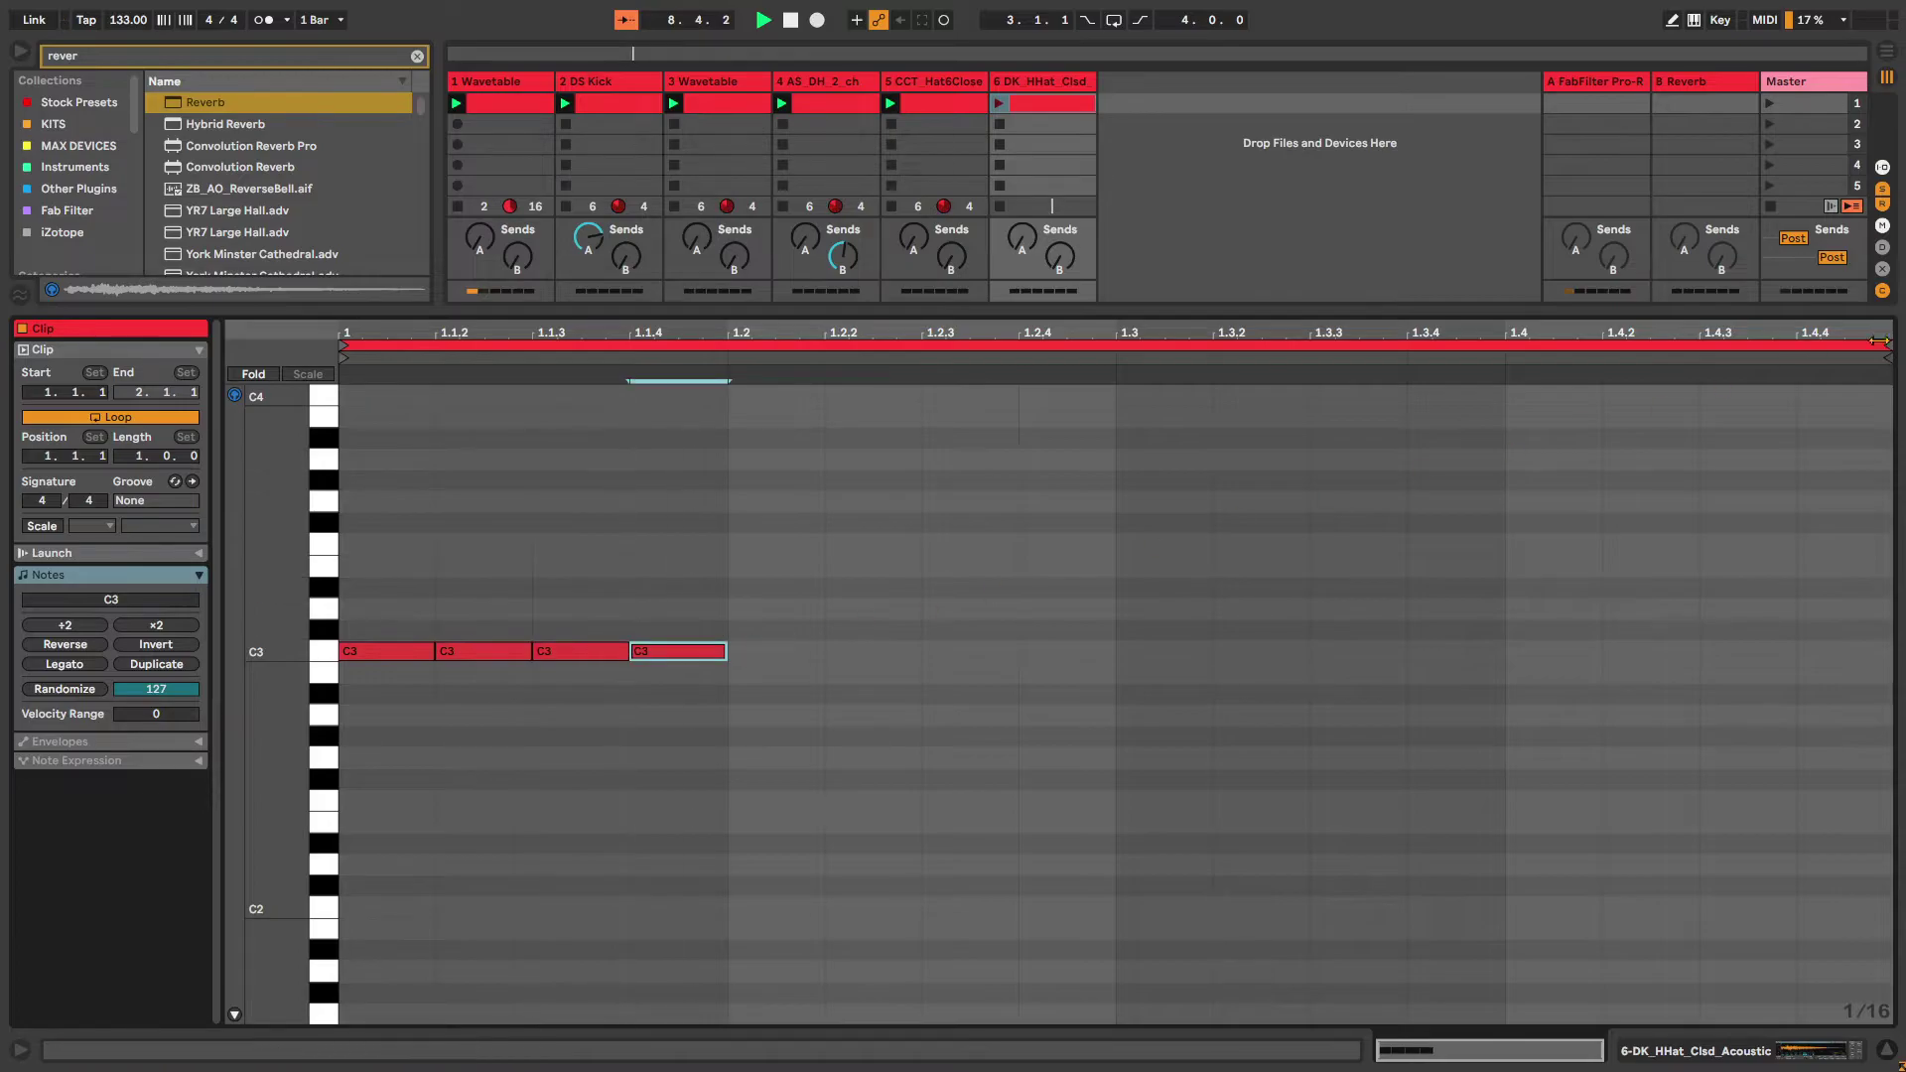
Shorten the track 6 clip's loop to five sixteenths, ending at 1.2.2, and add a C3 note at 1.2.1
drag(1883, 350, 771, 626)
click(771, 652)
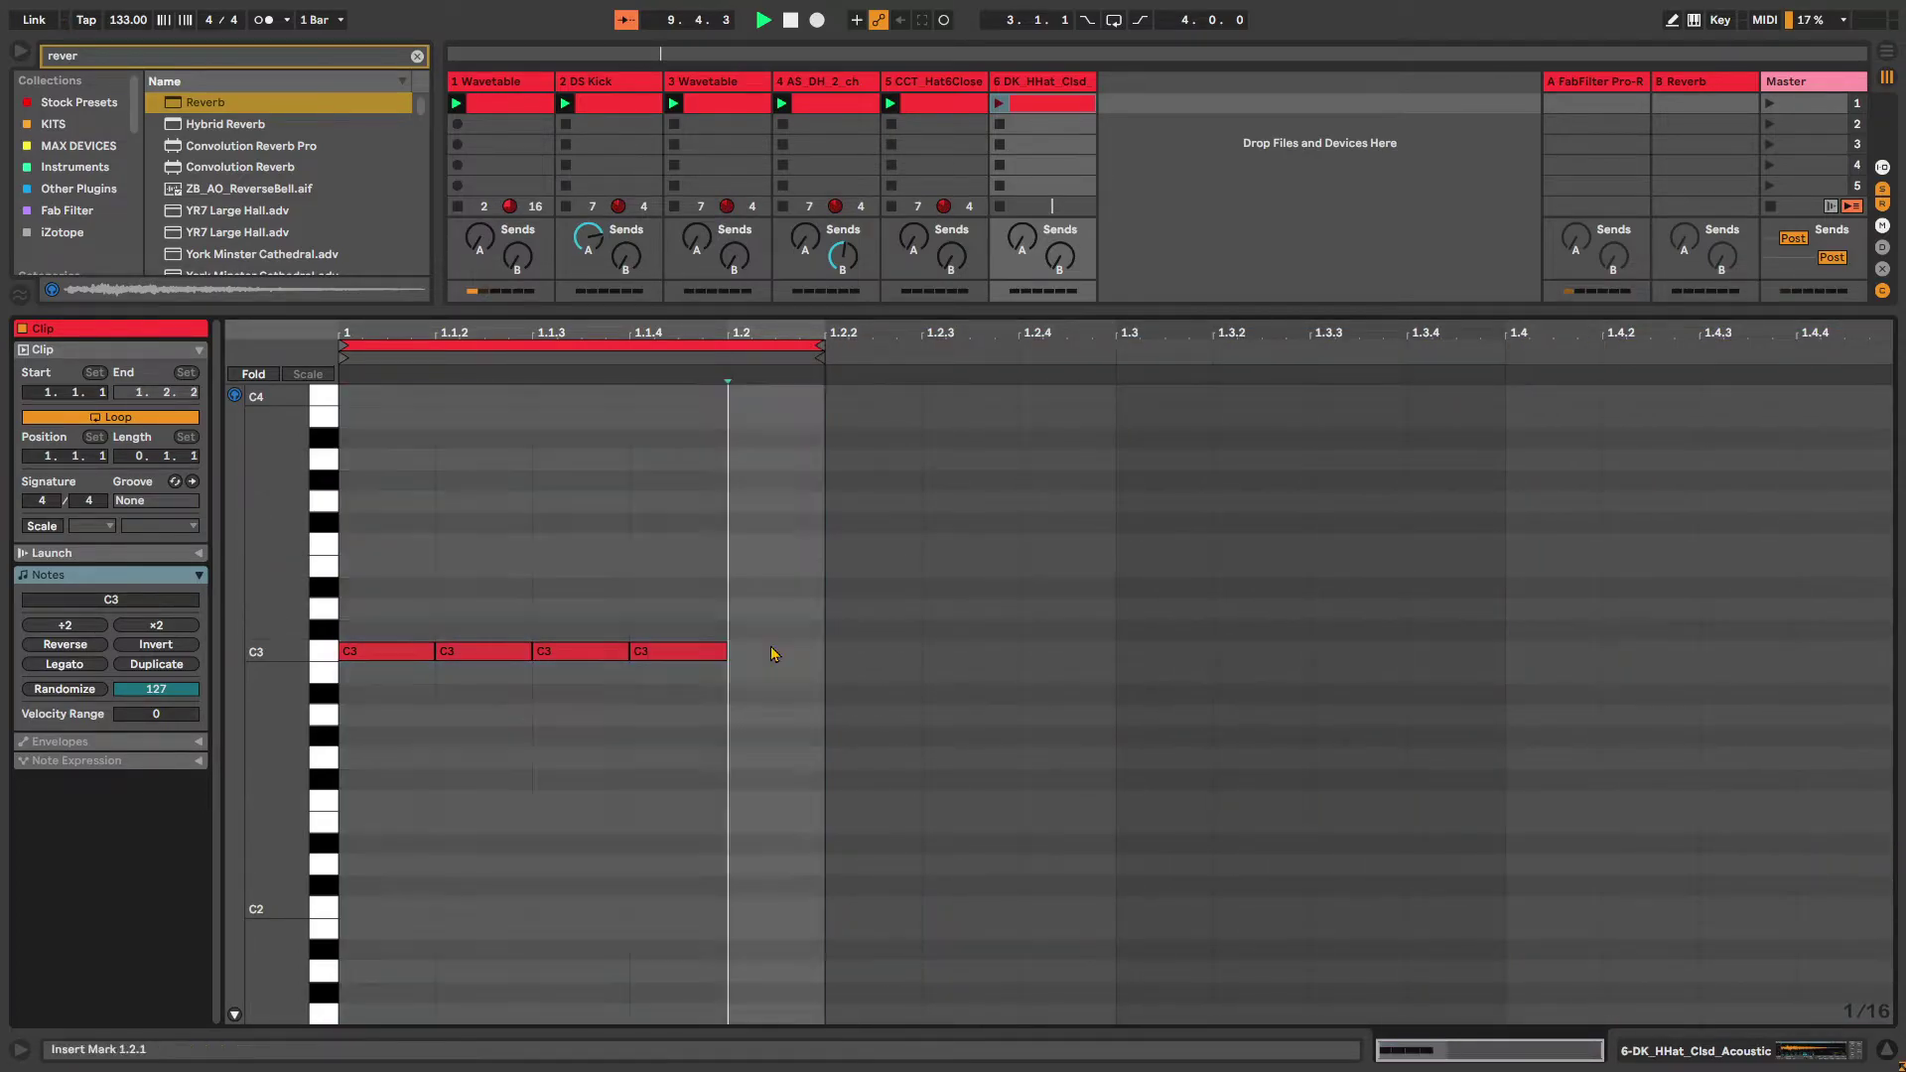
click(772, 653)
Show and enlarge the velocity lane, and set note velocities to 25 at 1.1.1, about 60 at 1.1.2, about 85 at 1.1.3 and 108 at 1.2.1
click(235, 1015)
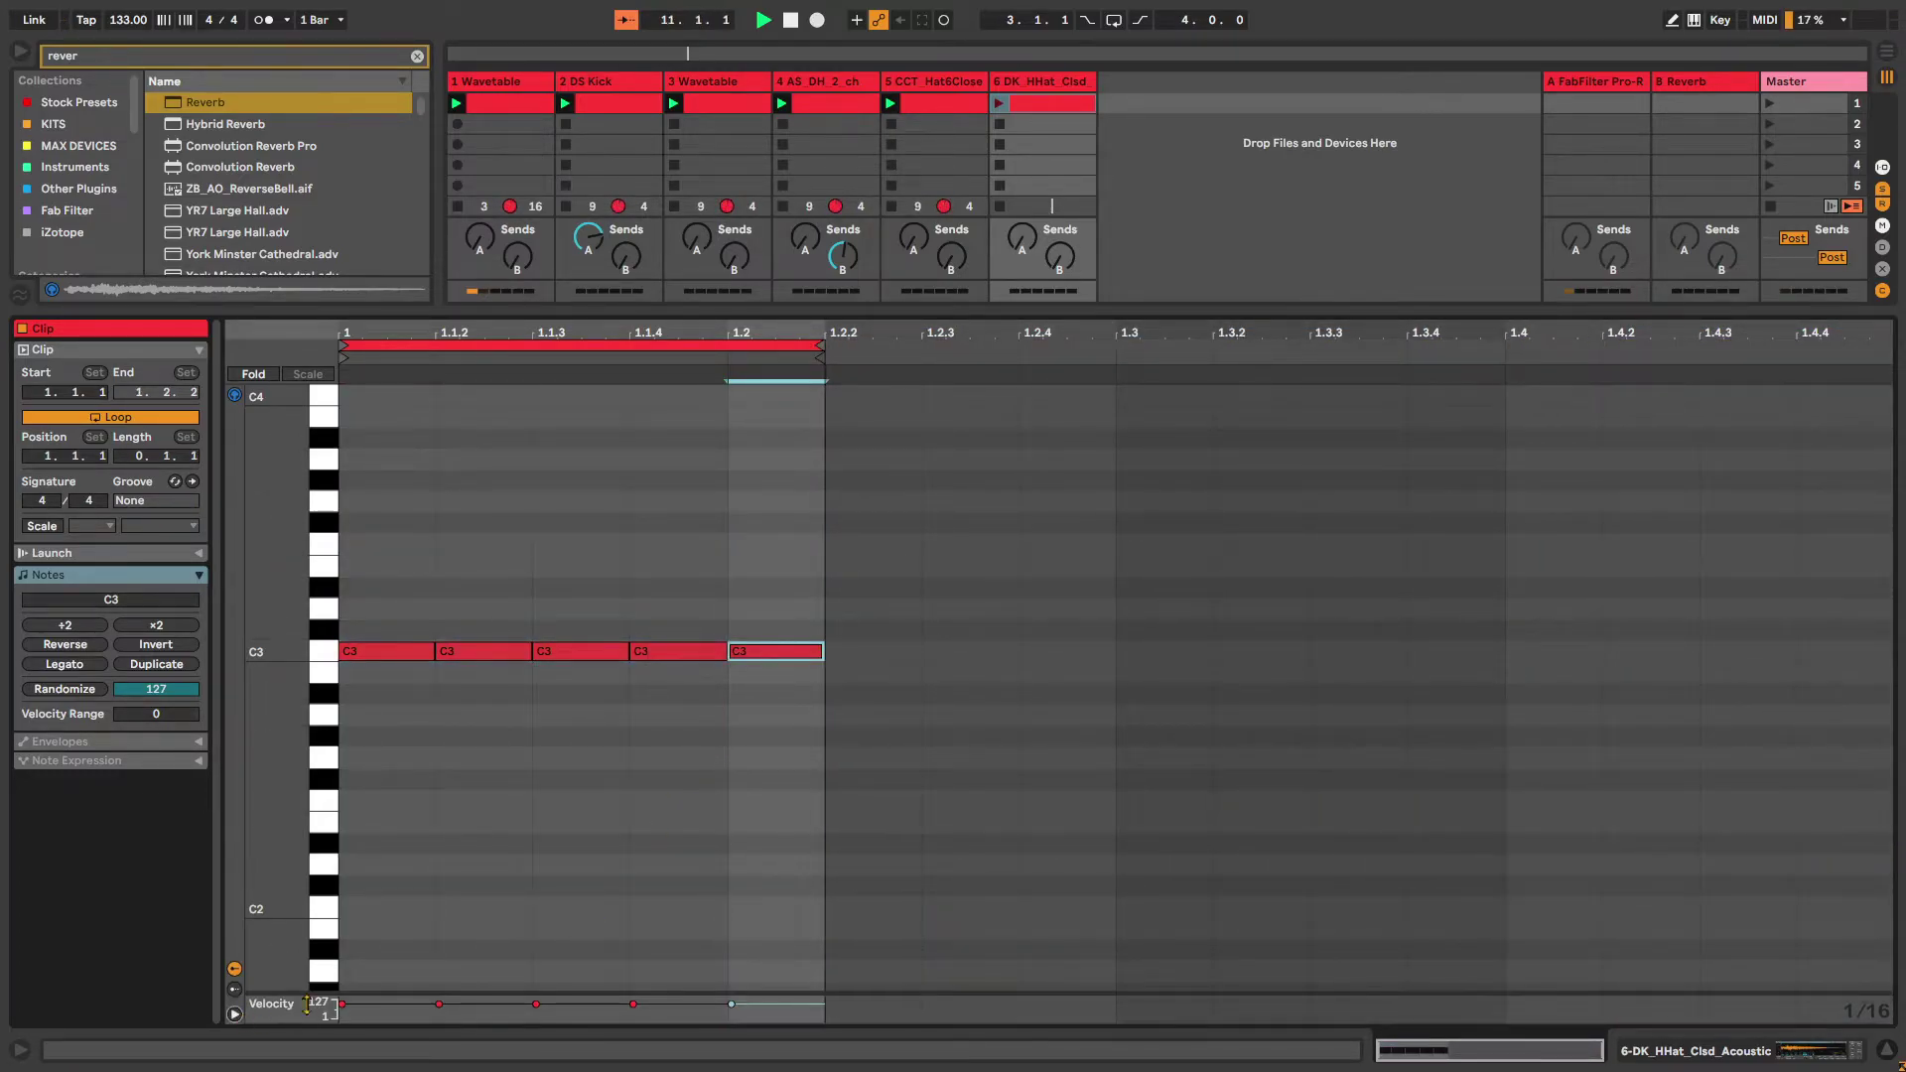
drag(367, 991, 367, 527)
drag(342, 645, 486, 816)
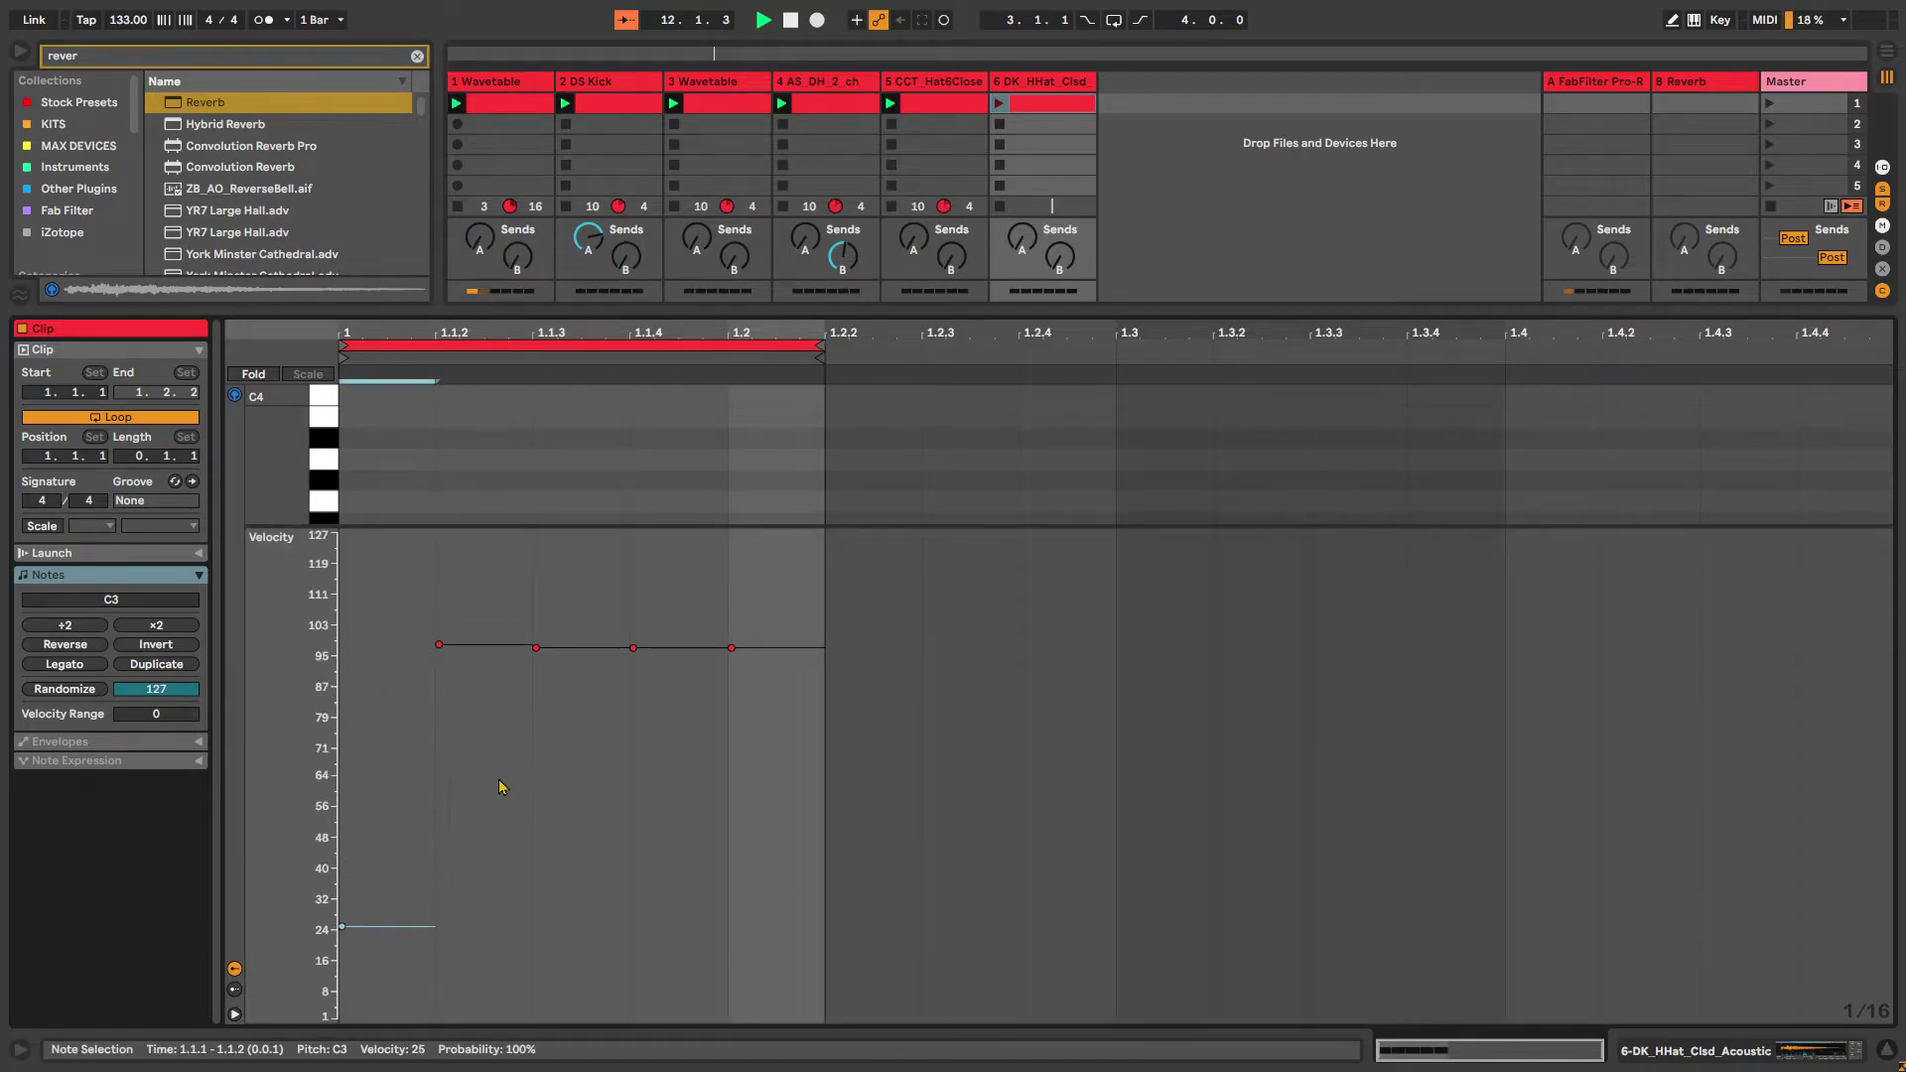
drag(439, 645, 439, 789)
drag(576, 648, 576, 694)
click(672, 650)
drag(764, 648, 765, 616)
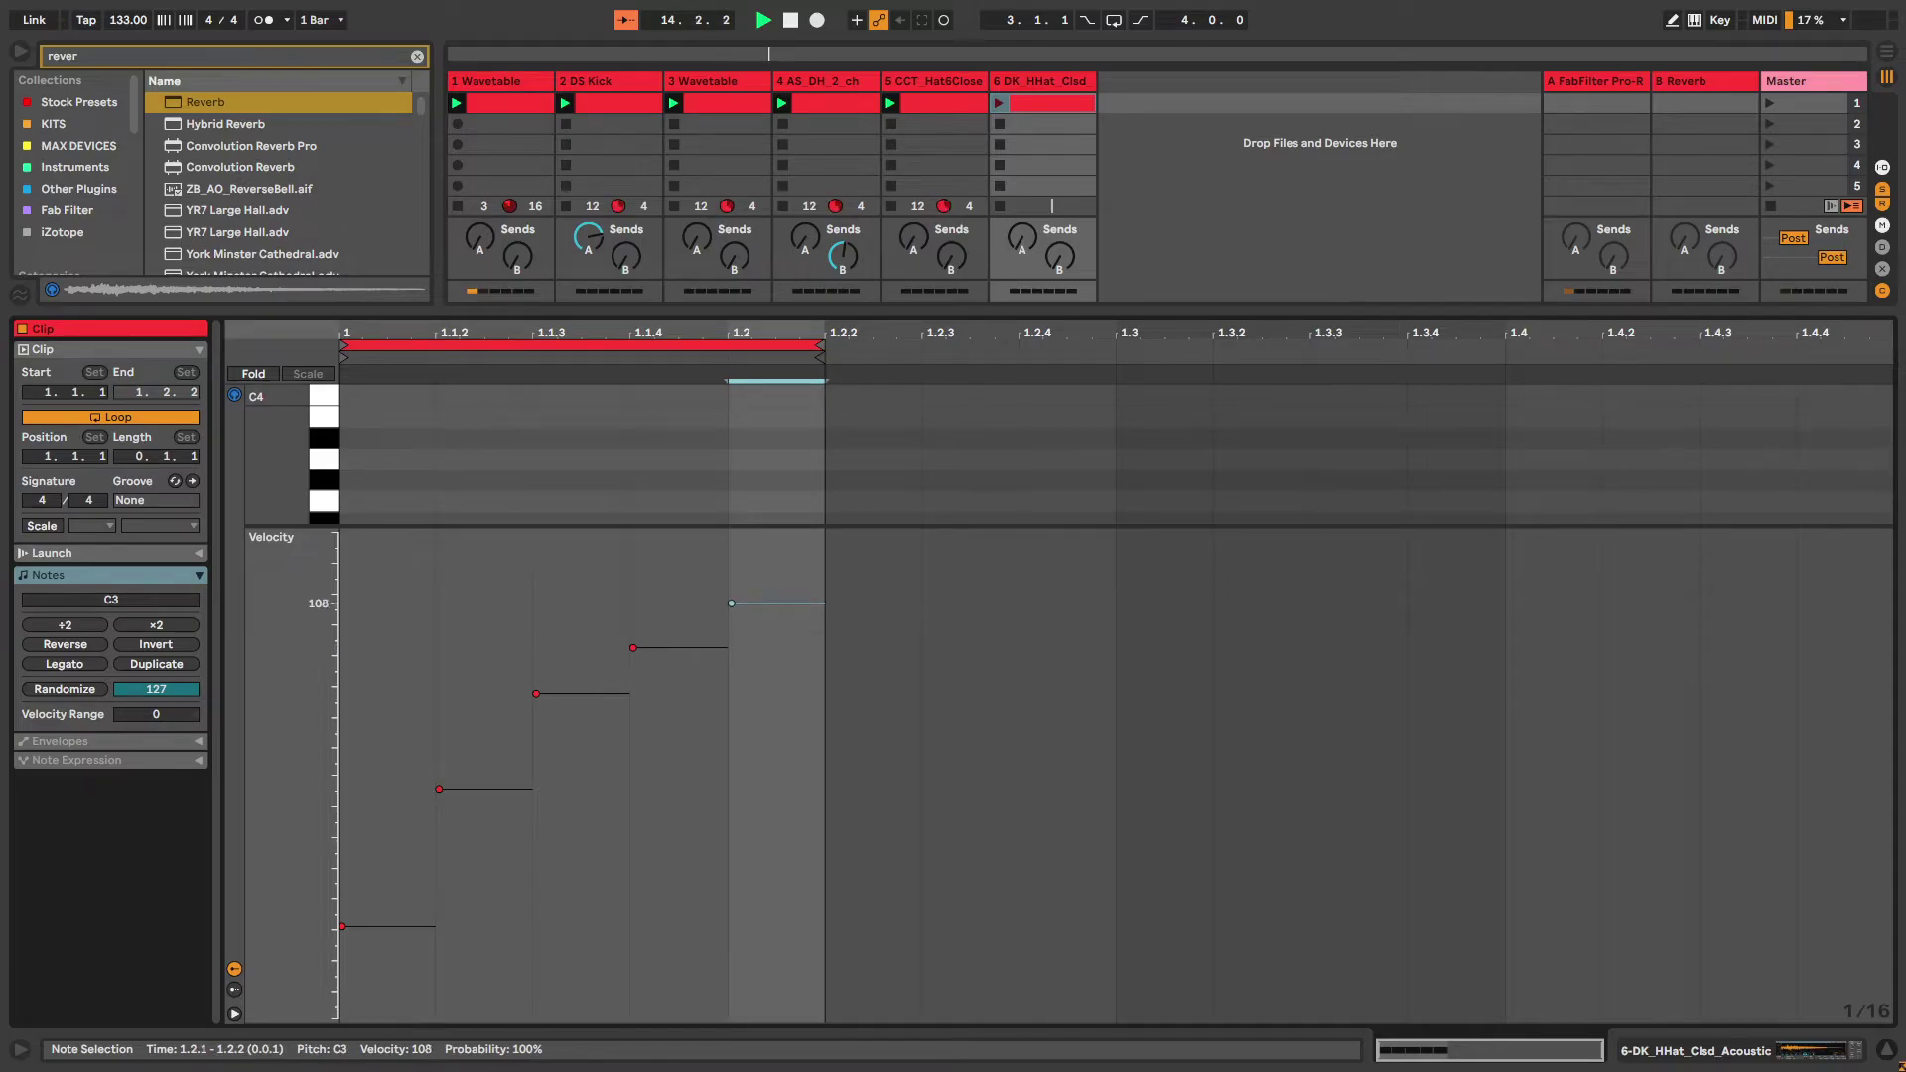
Launch the track 6 clip, enlarge the mixer view, and raise the track's send B to feed the reverb return
click(999, 104)
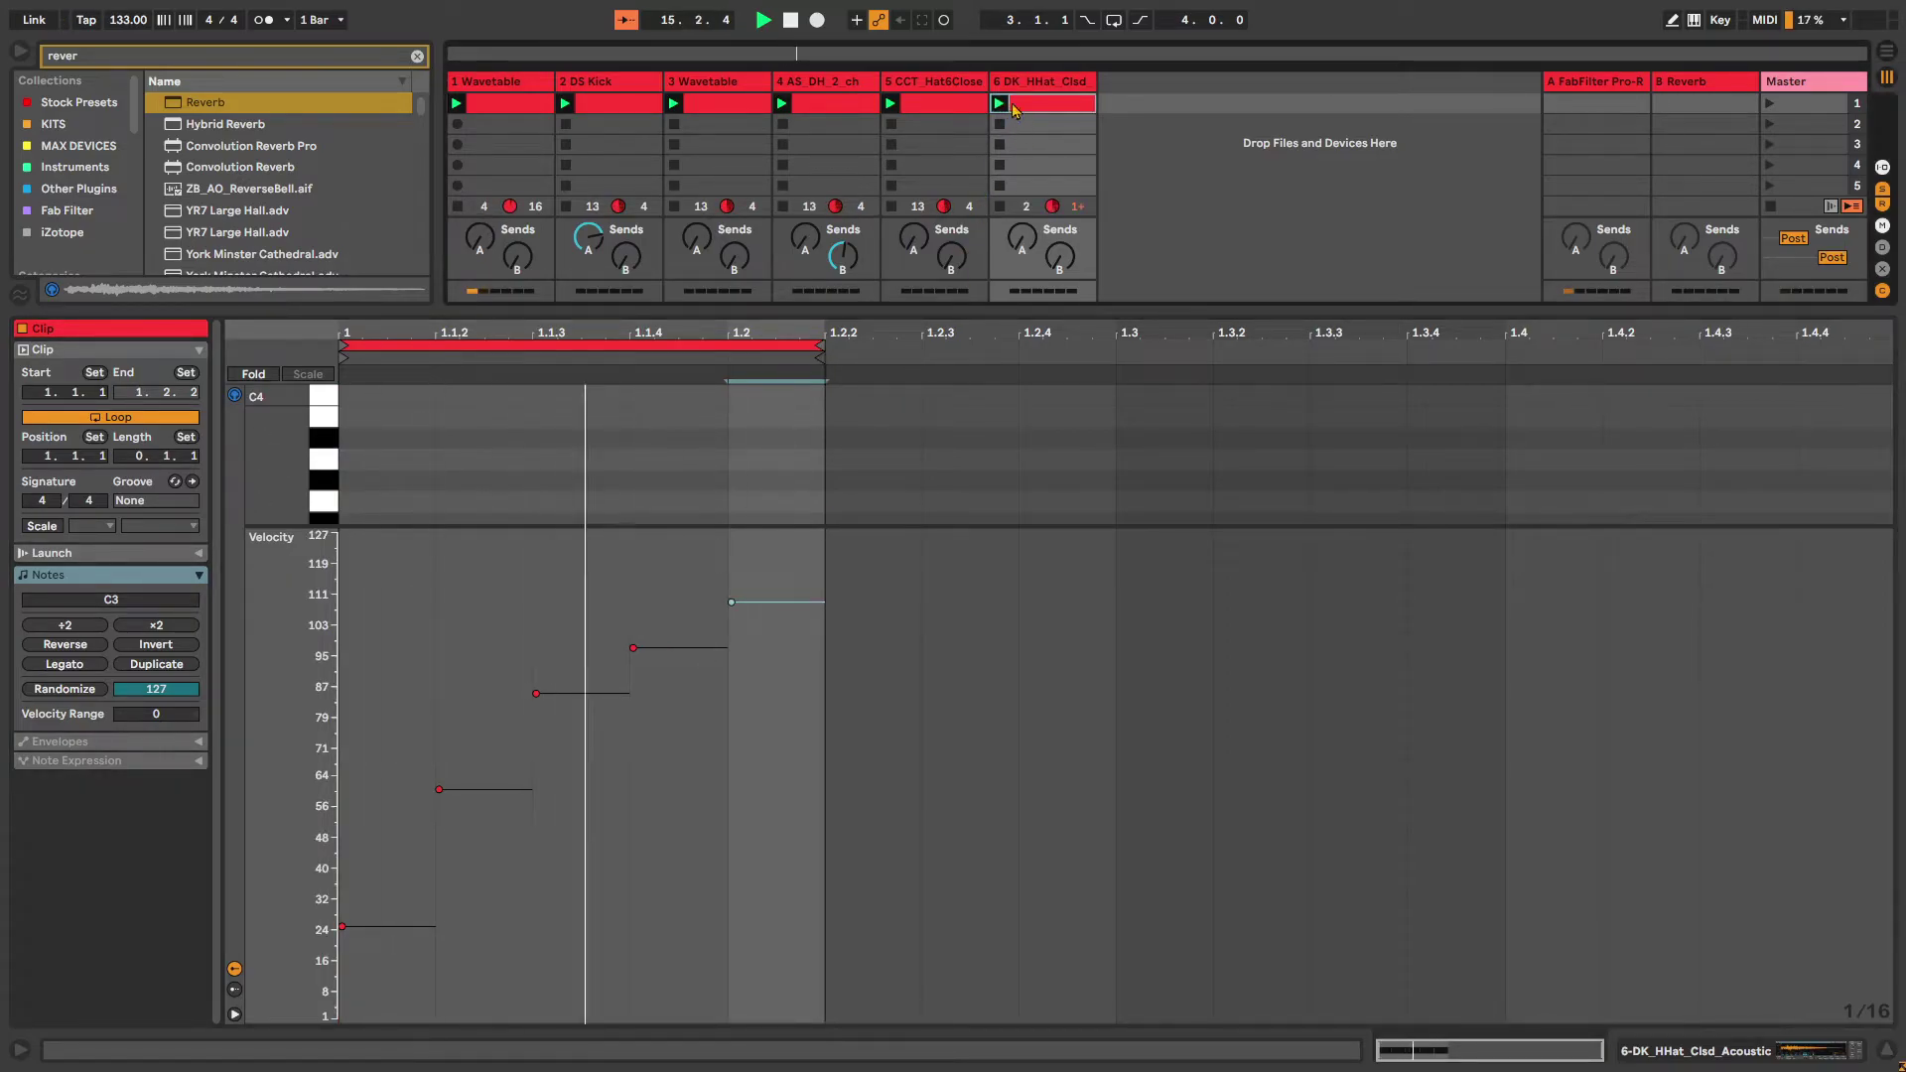
drag(1063, 311, 1083, 926)
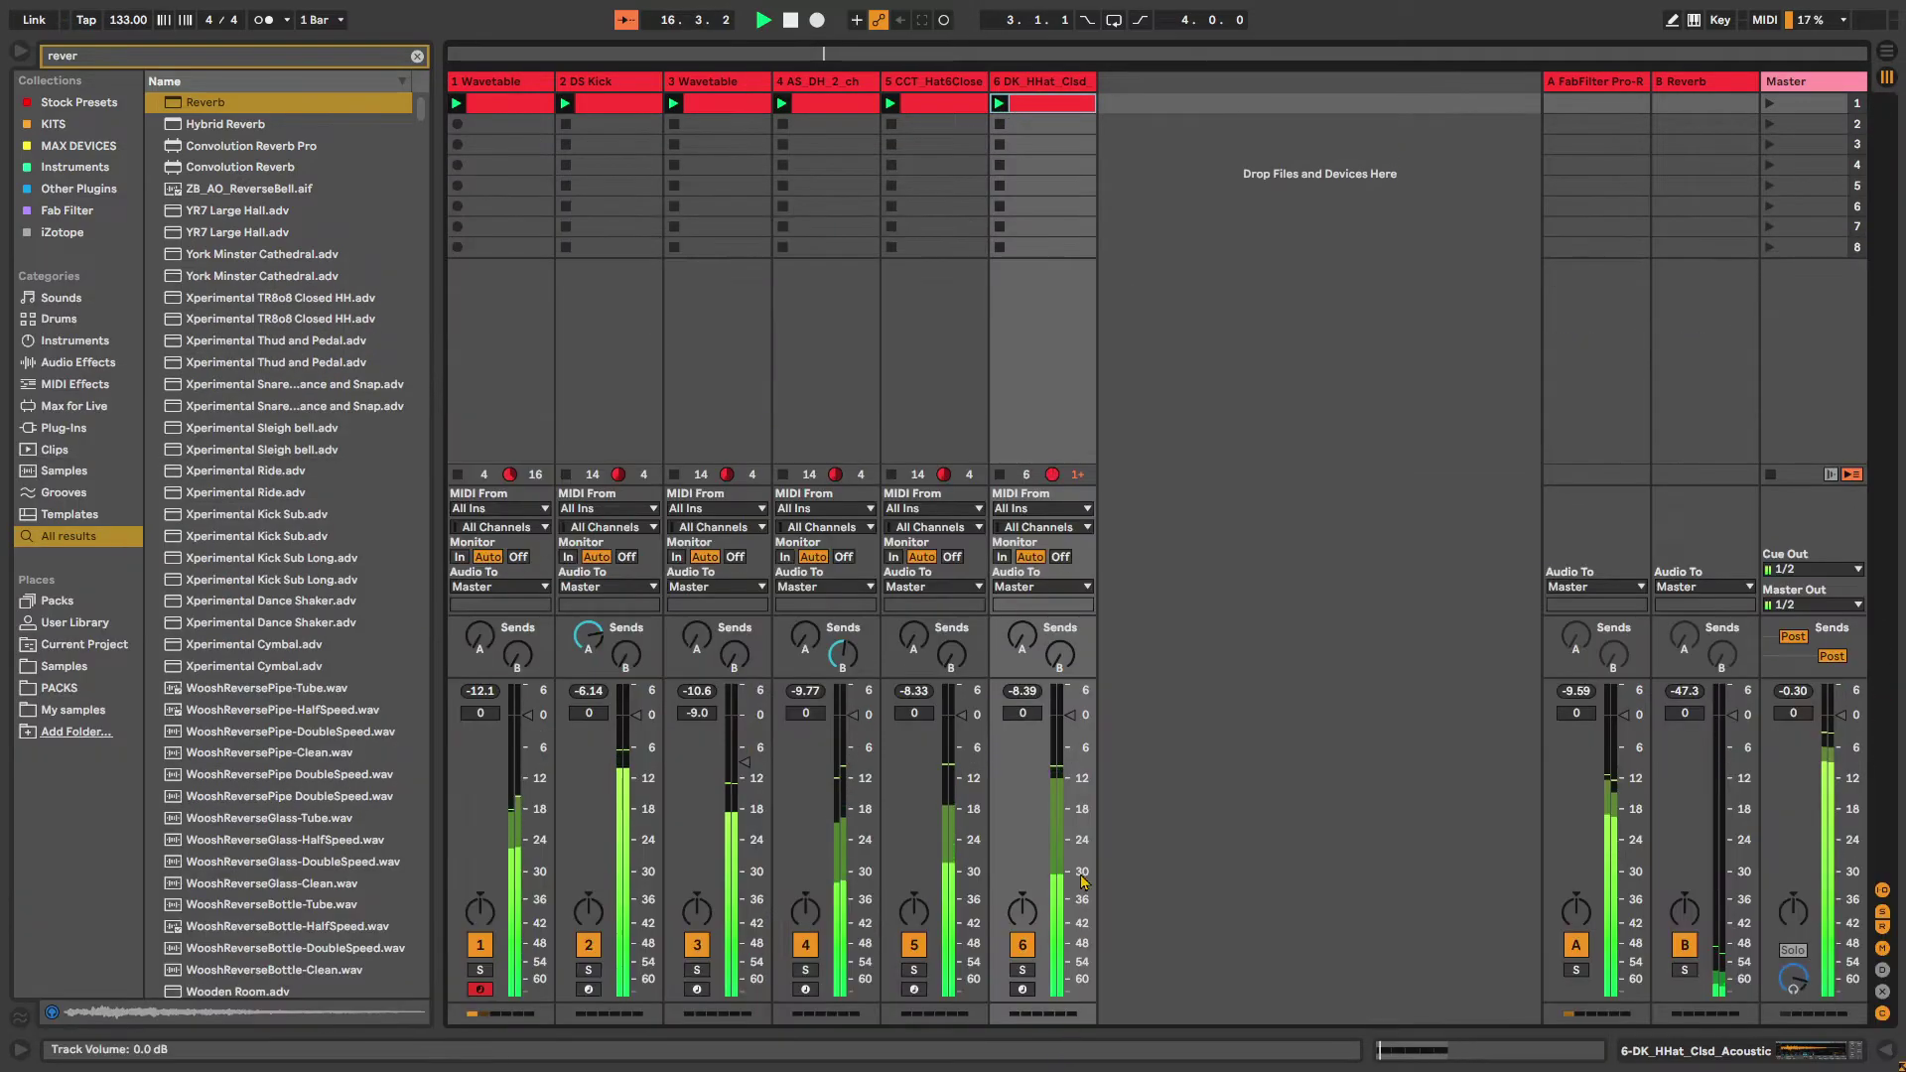
drag(1059, 655, 1060, 636)
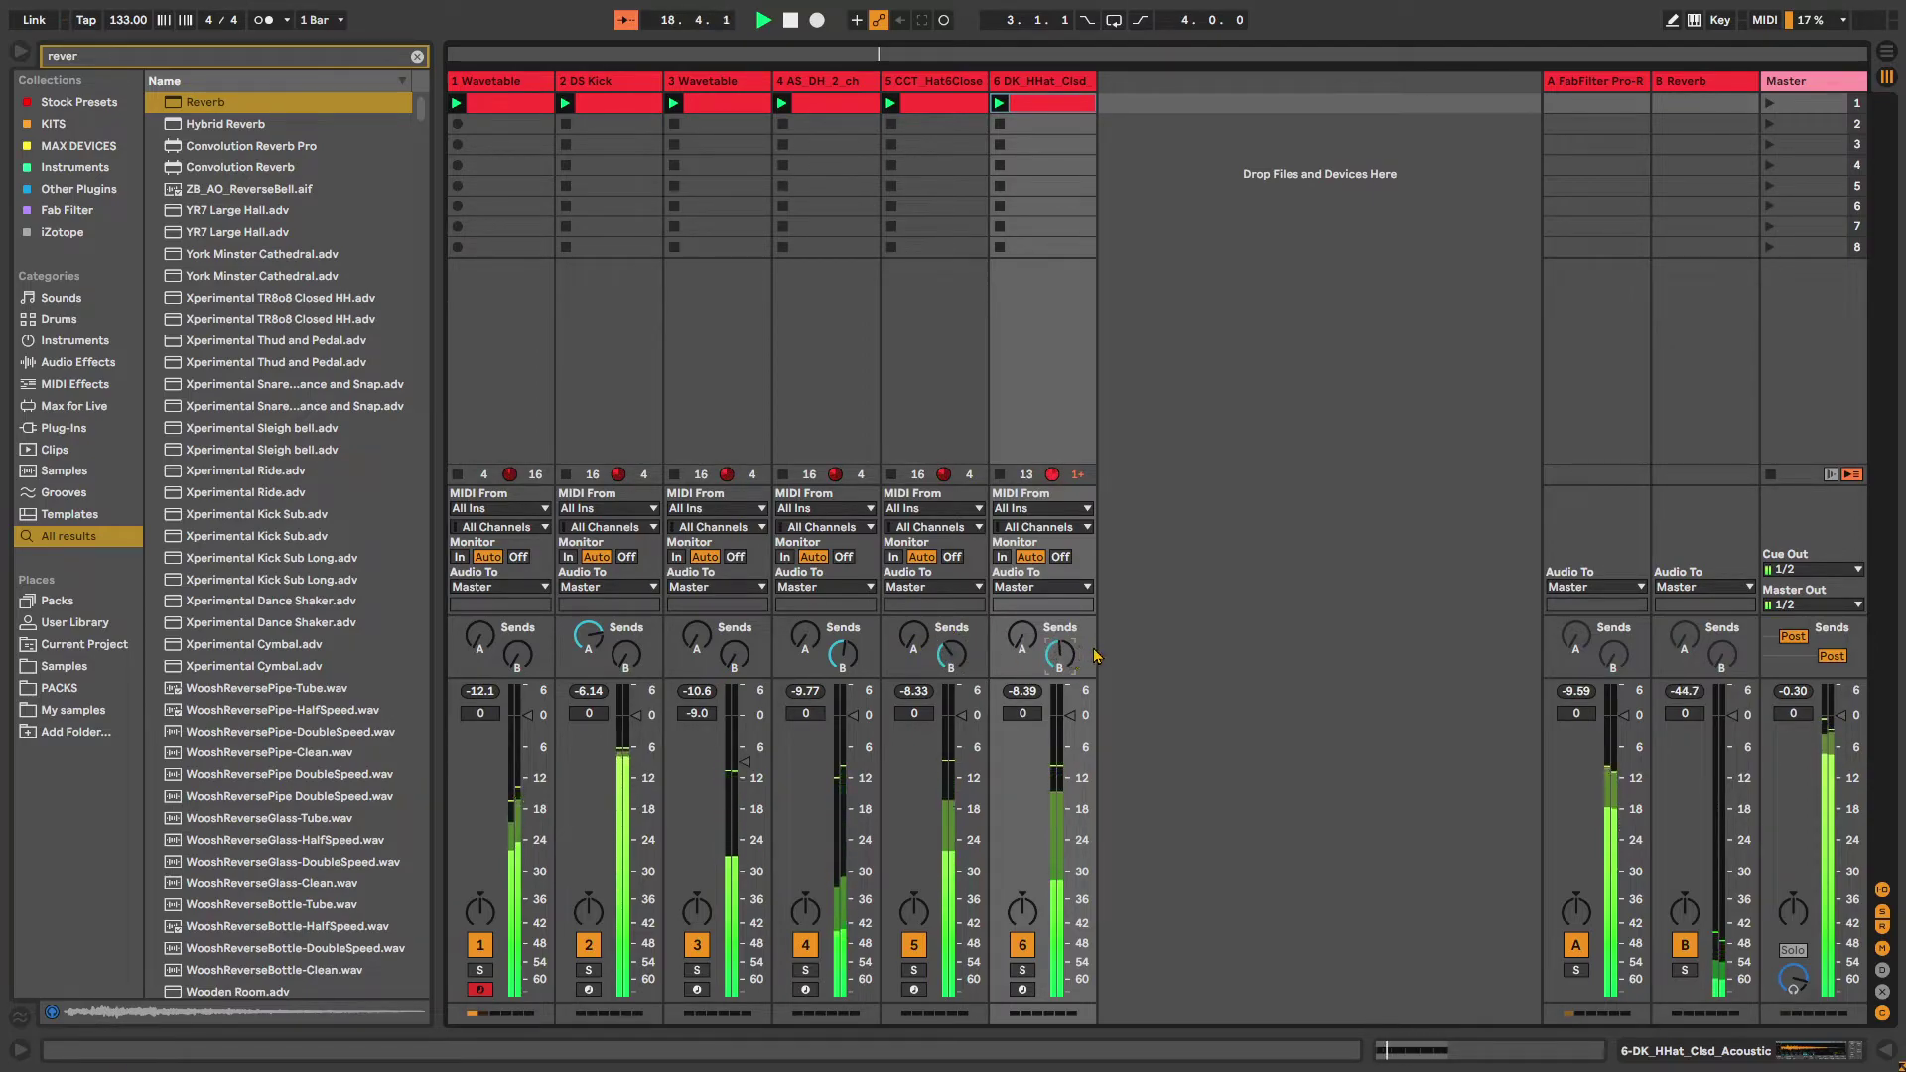
Insert a new MIDI track after the hi-hat on track 6 and clear the browser search
right_click(1130, 121)
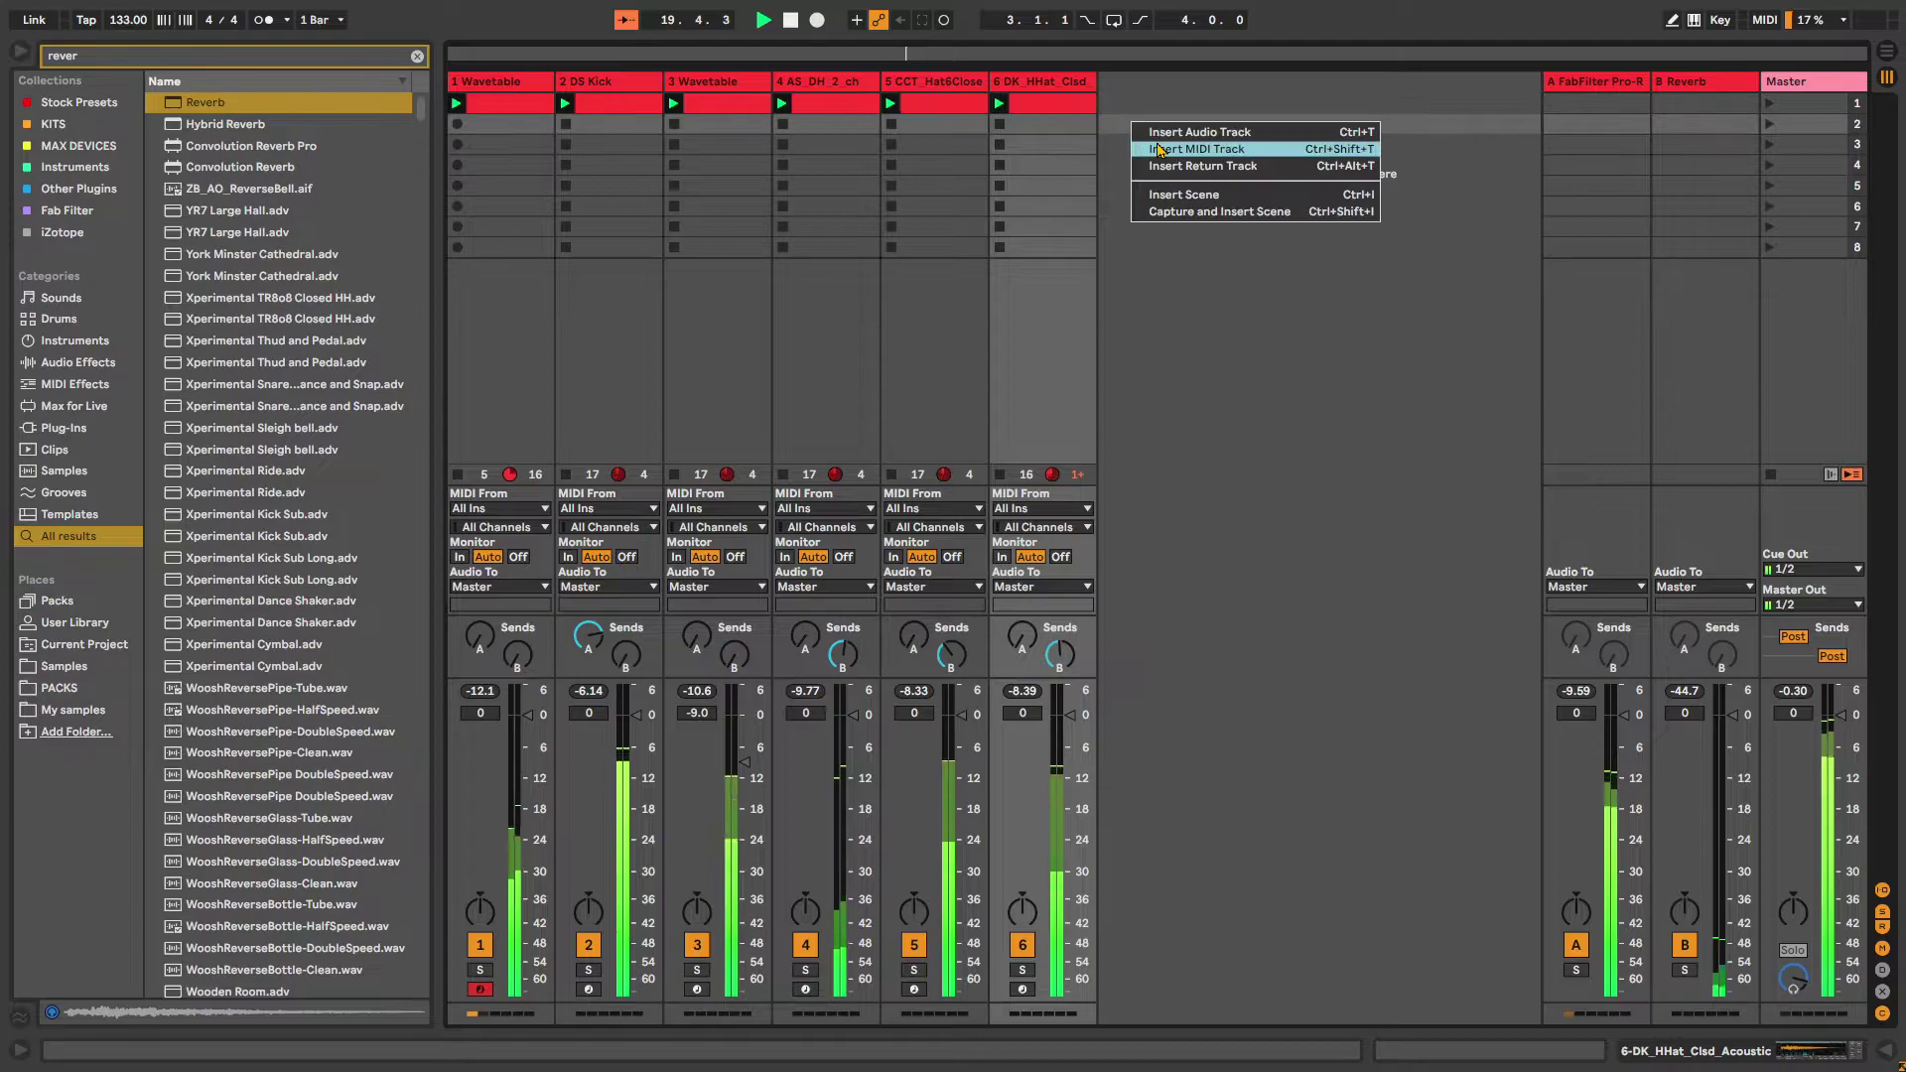
click(1166, 144)
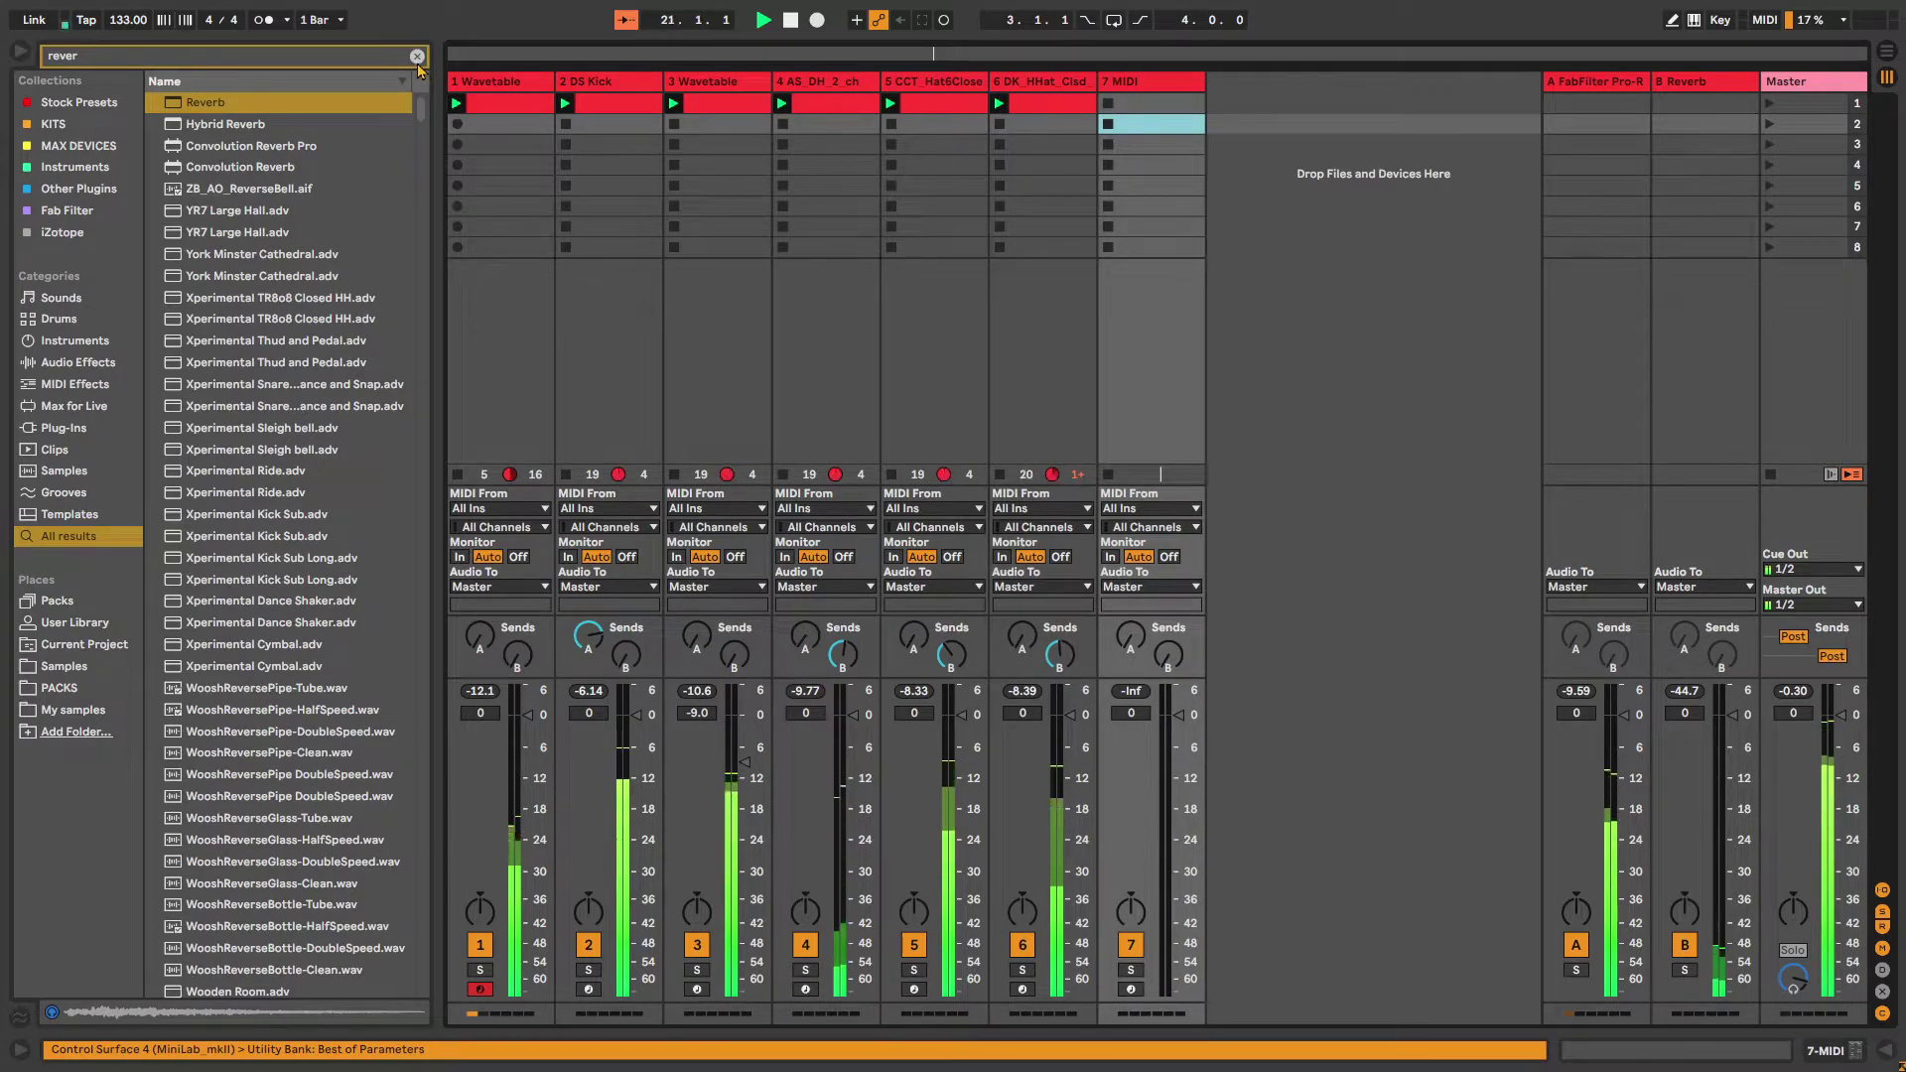
click(417, 56)
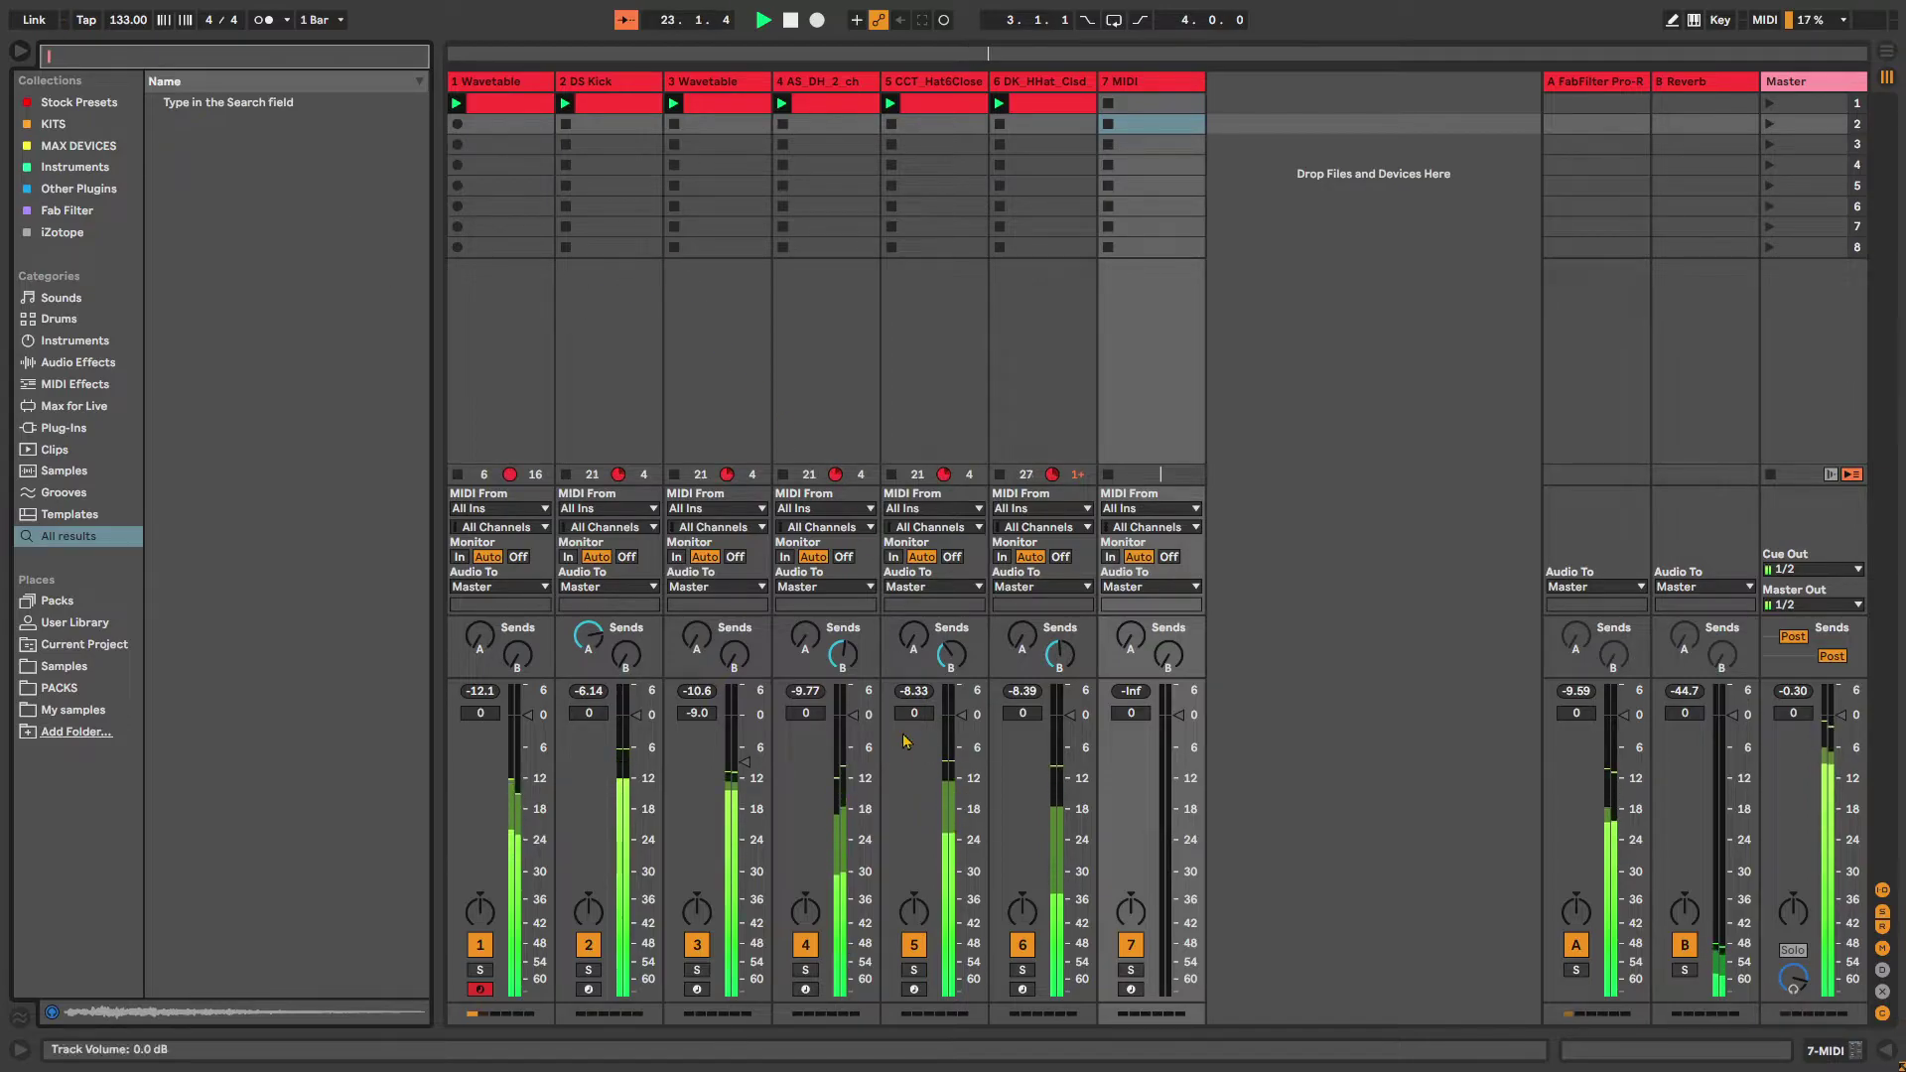
Mute the CCT_Hat6Closed track and delete it from the set
click(917, 948)
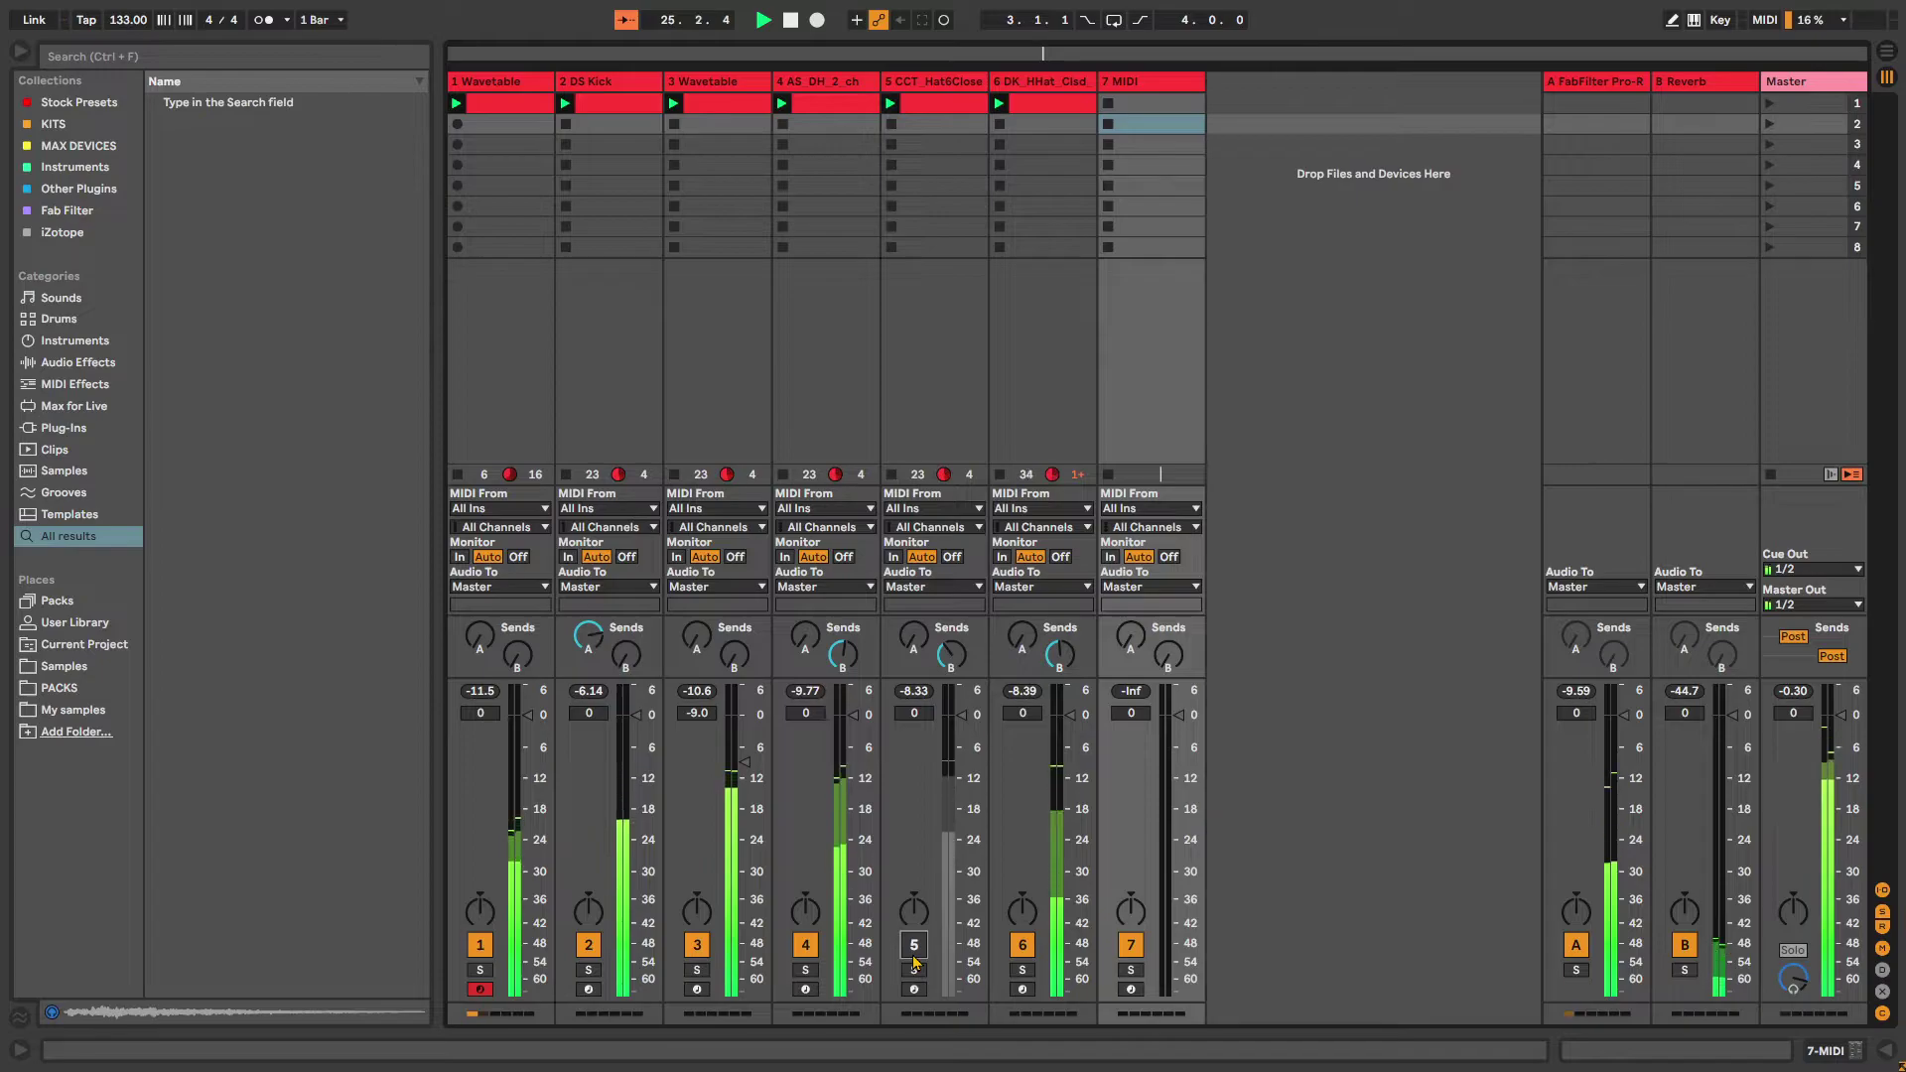
click(937, 90)
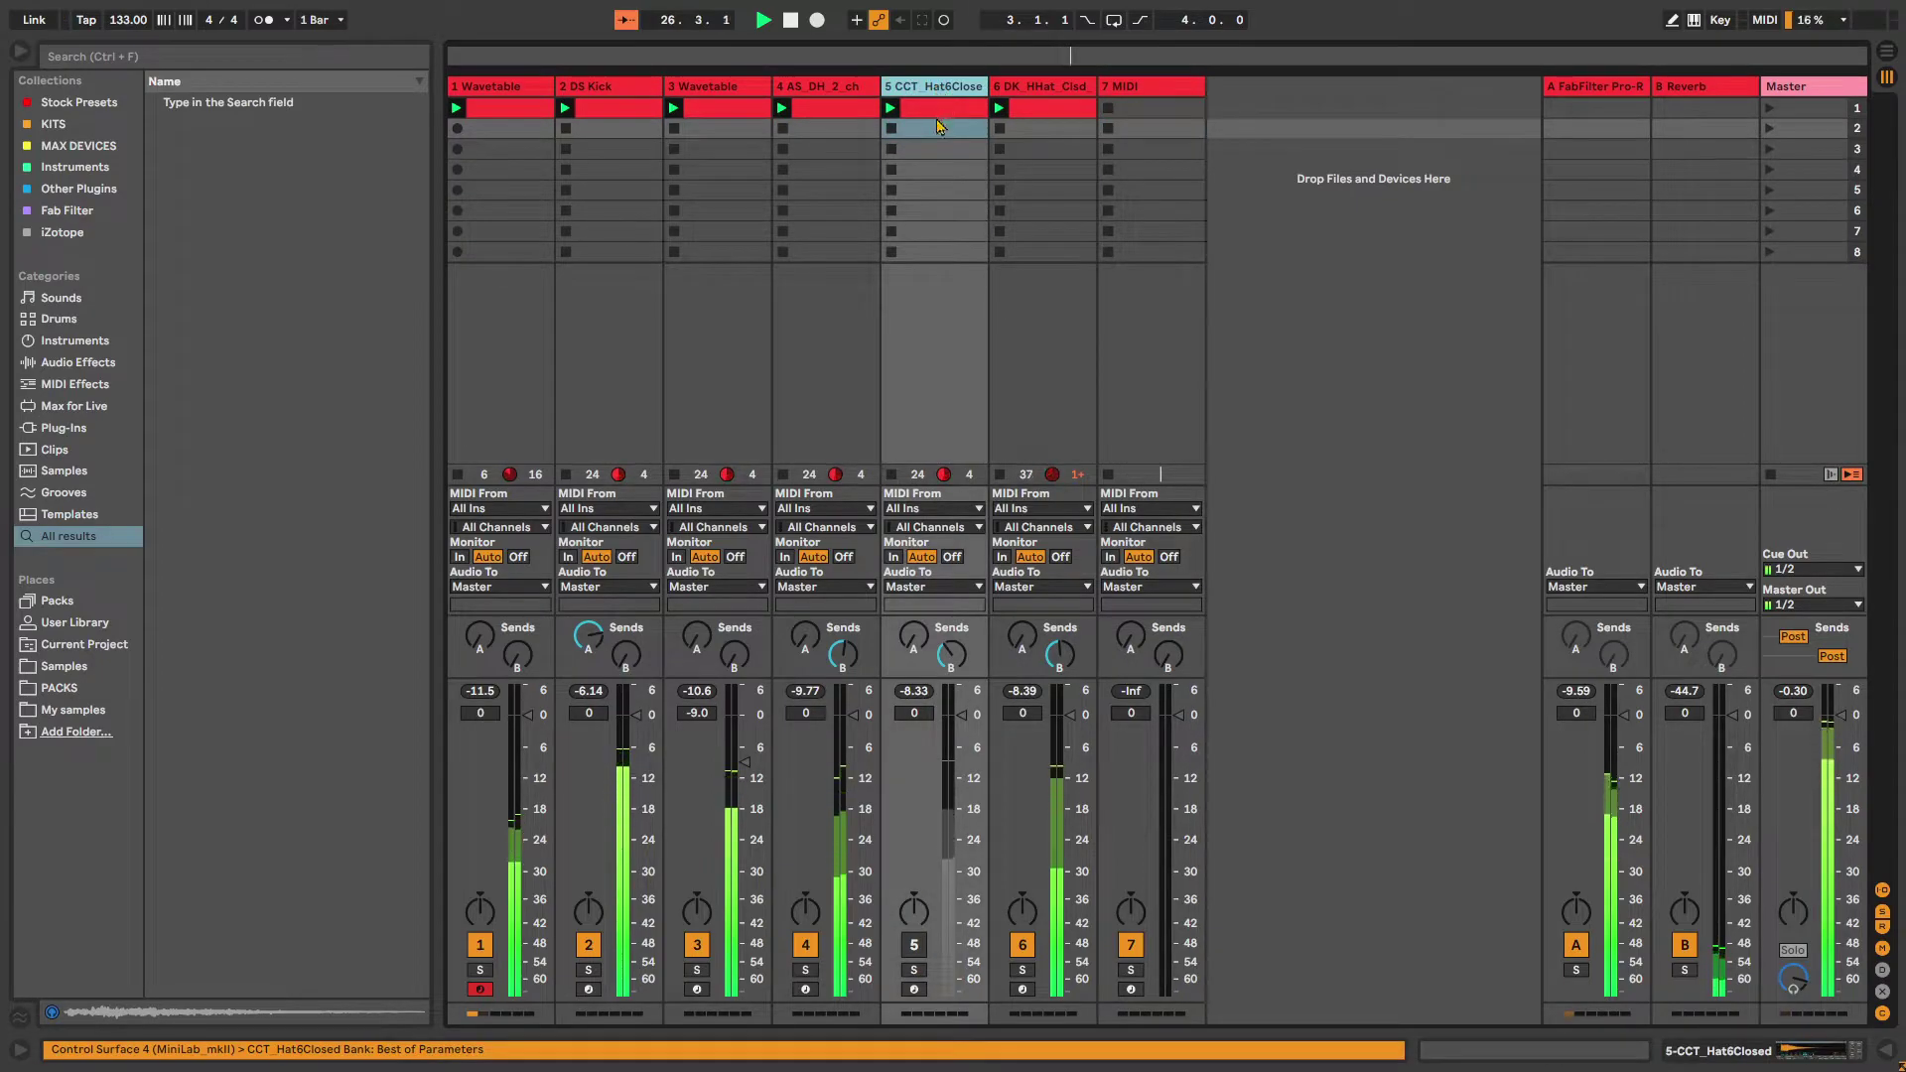
key(Delete)
click(1194, 143)
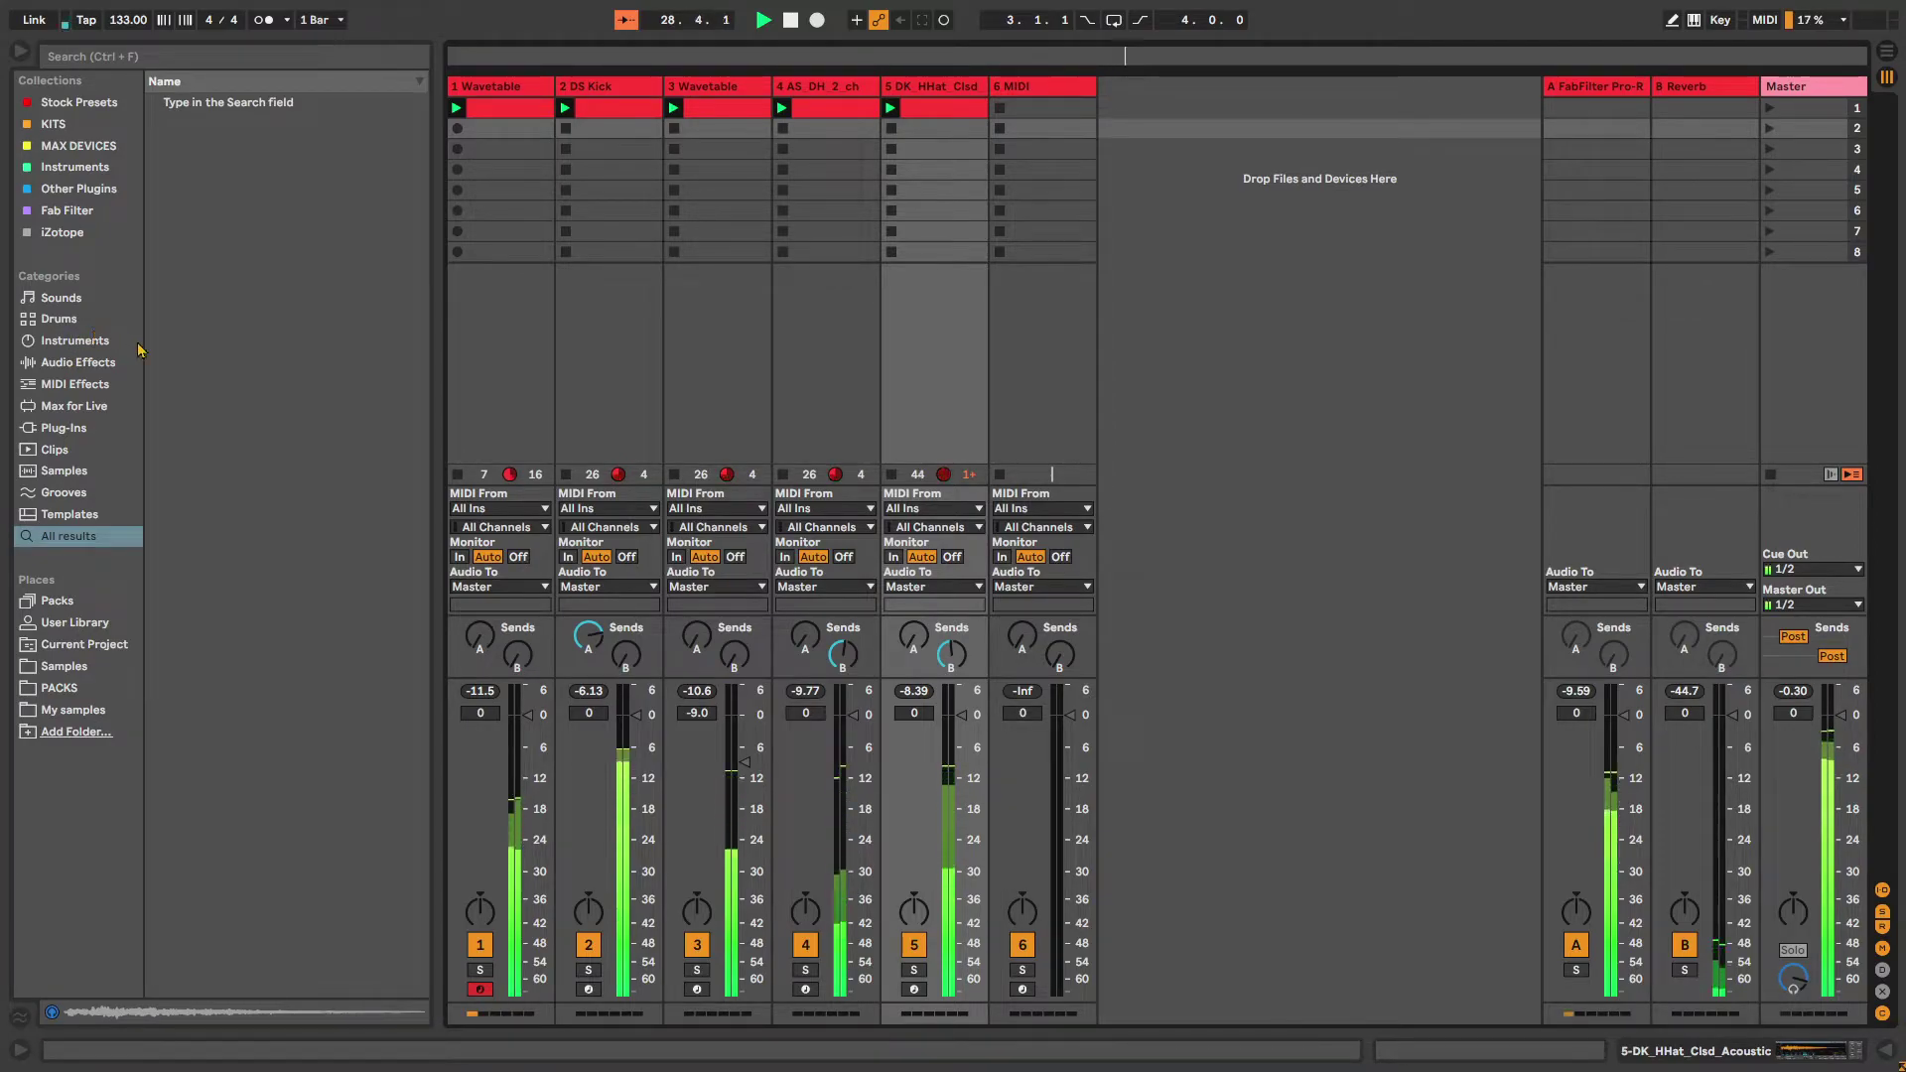
Search the browser for percussion
click(75, 340)
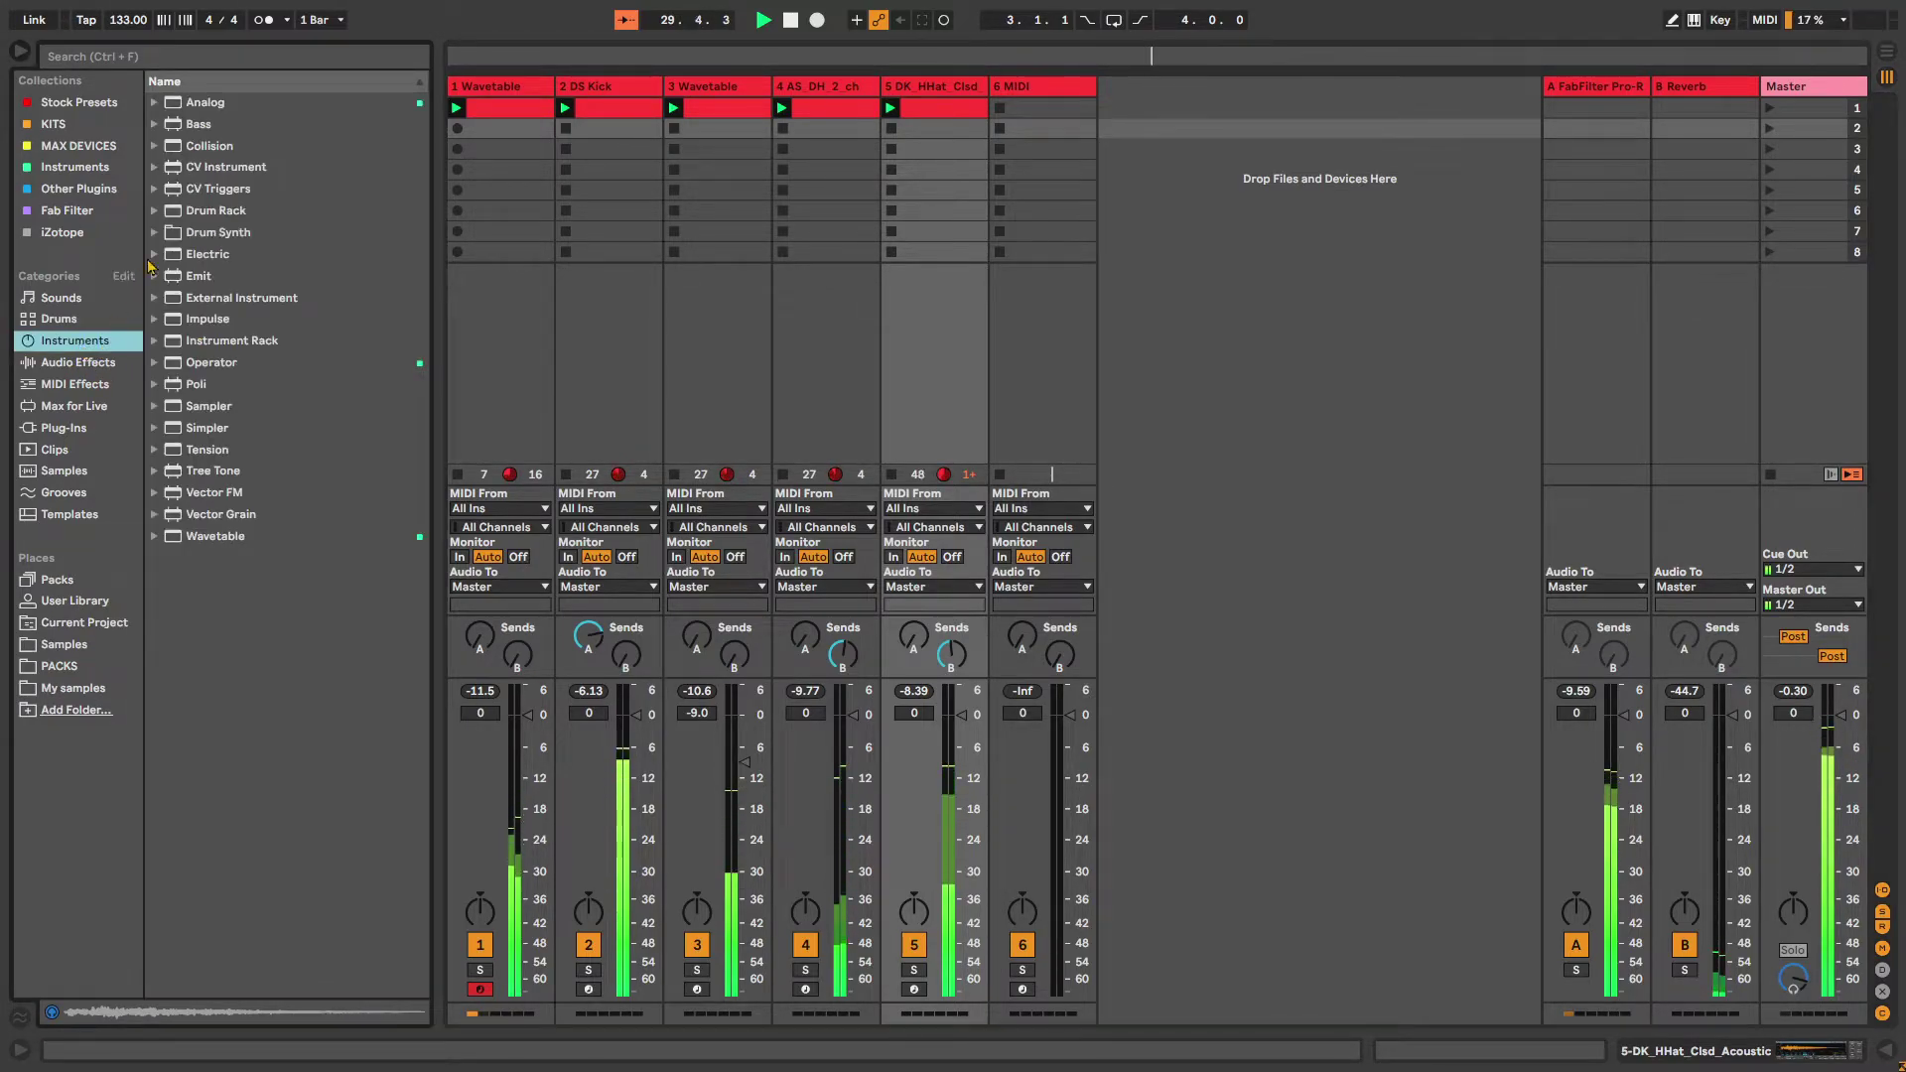
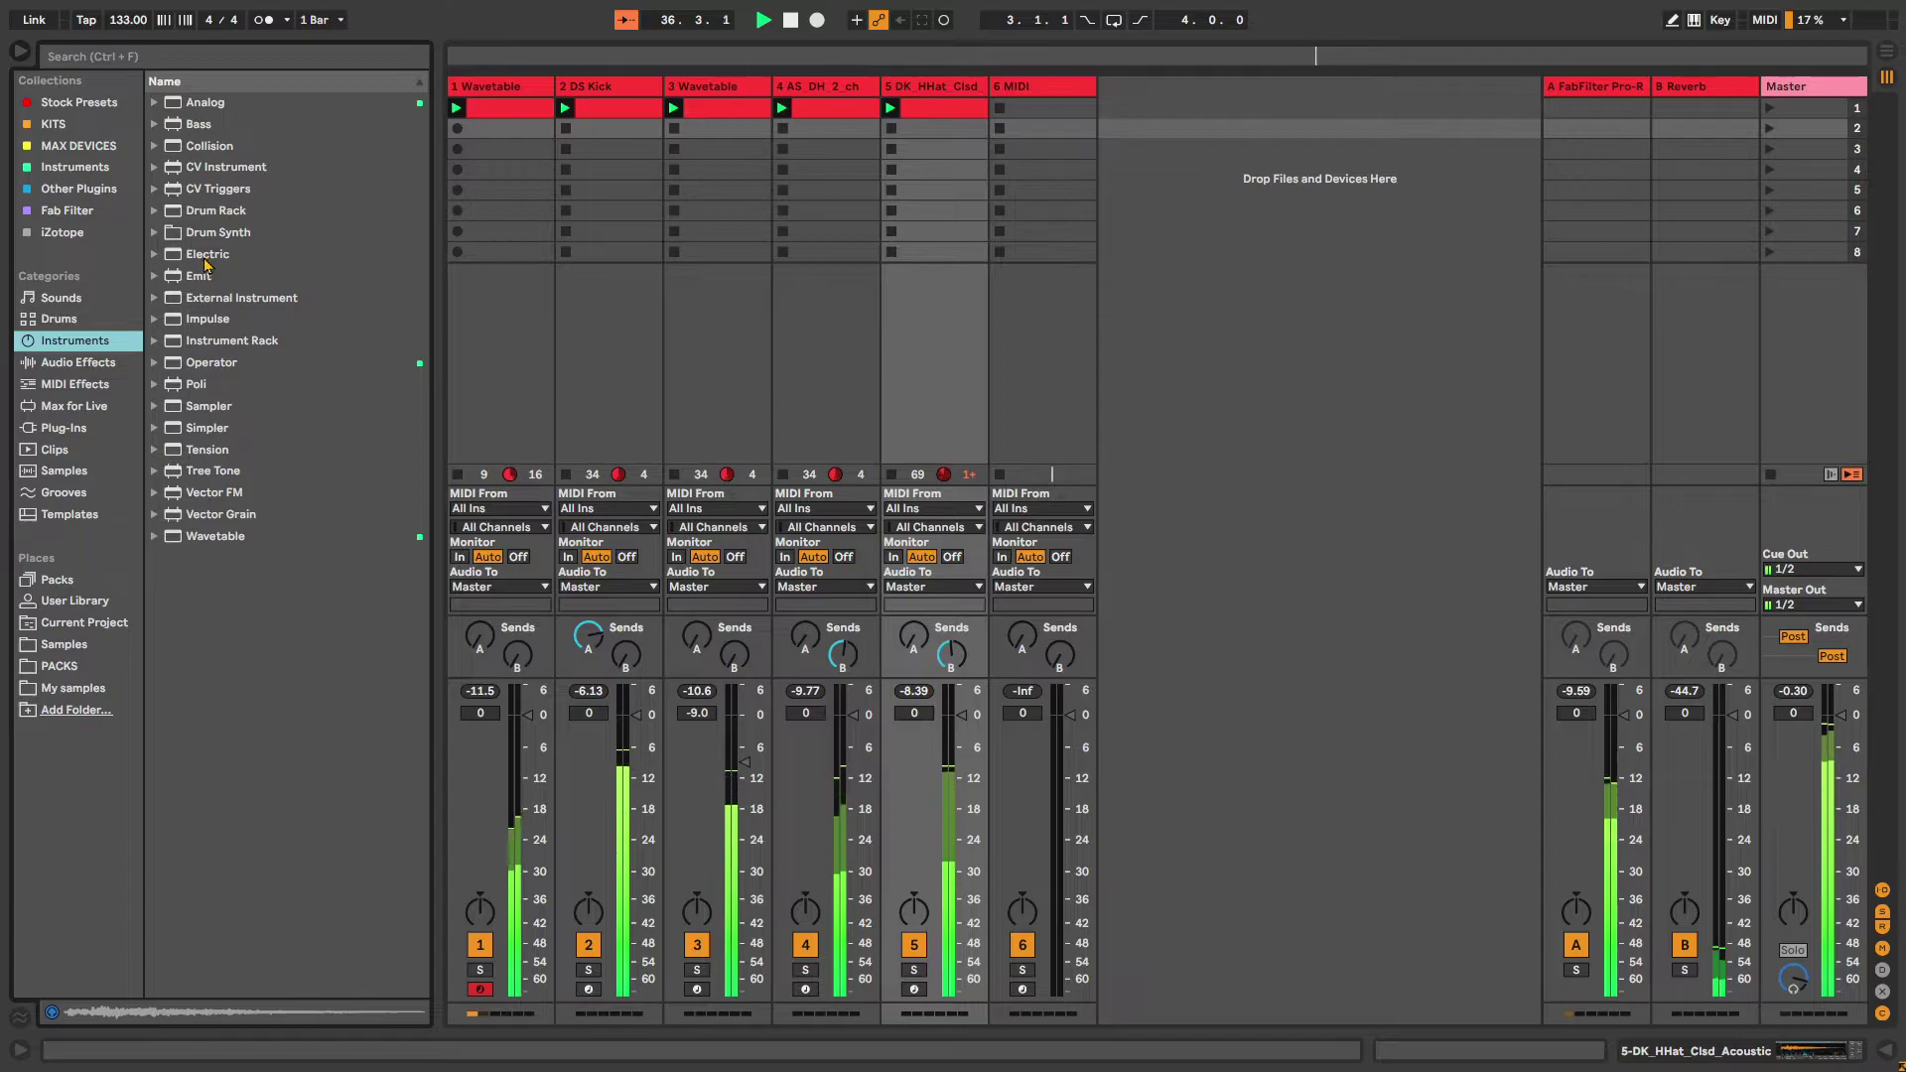
key(ctrl+f)
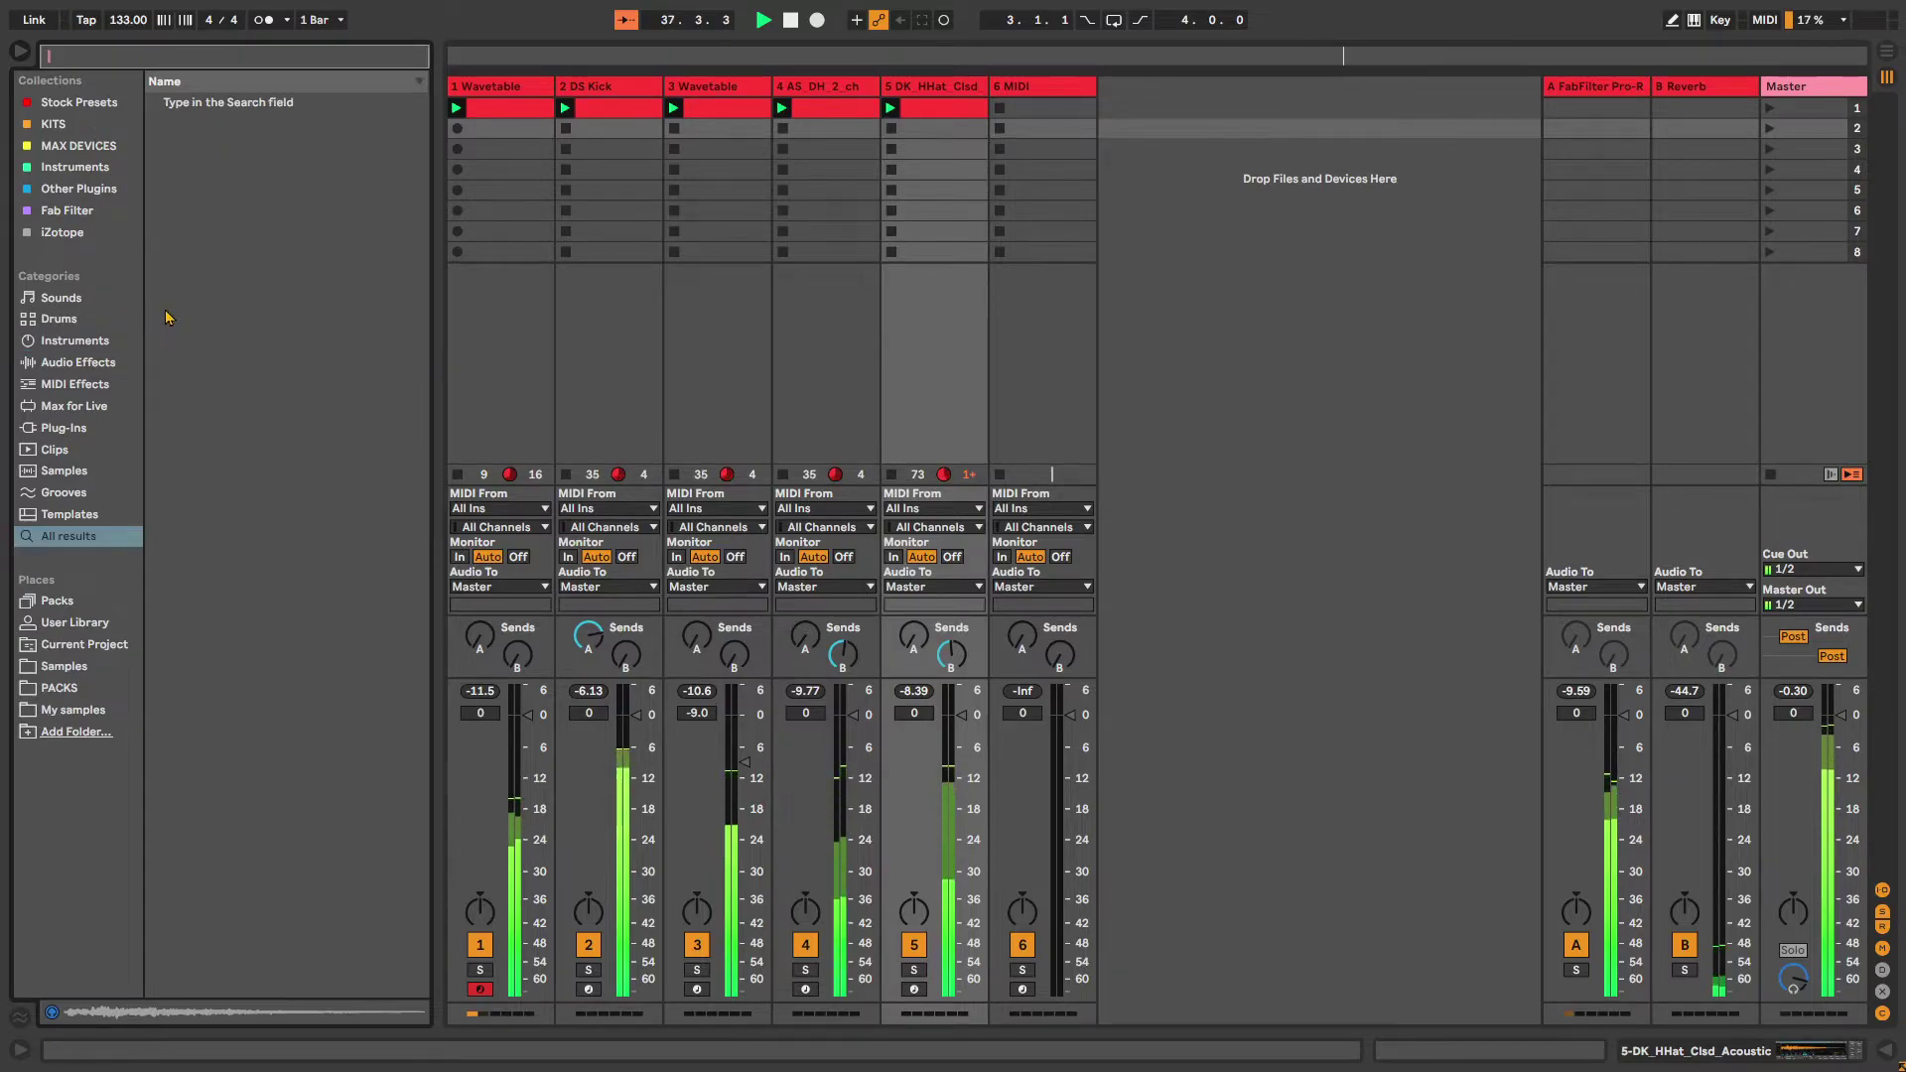
text(percussion)
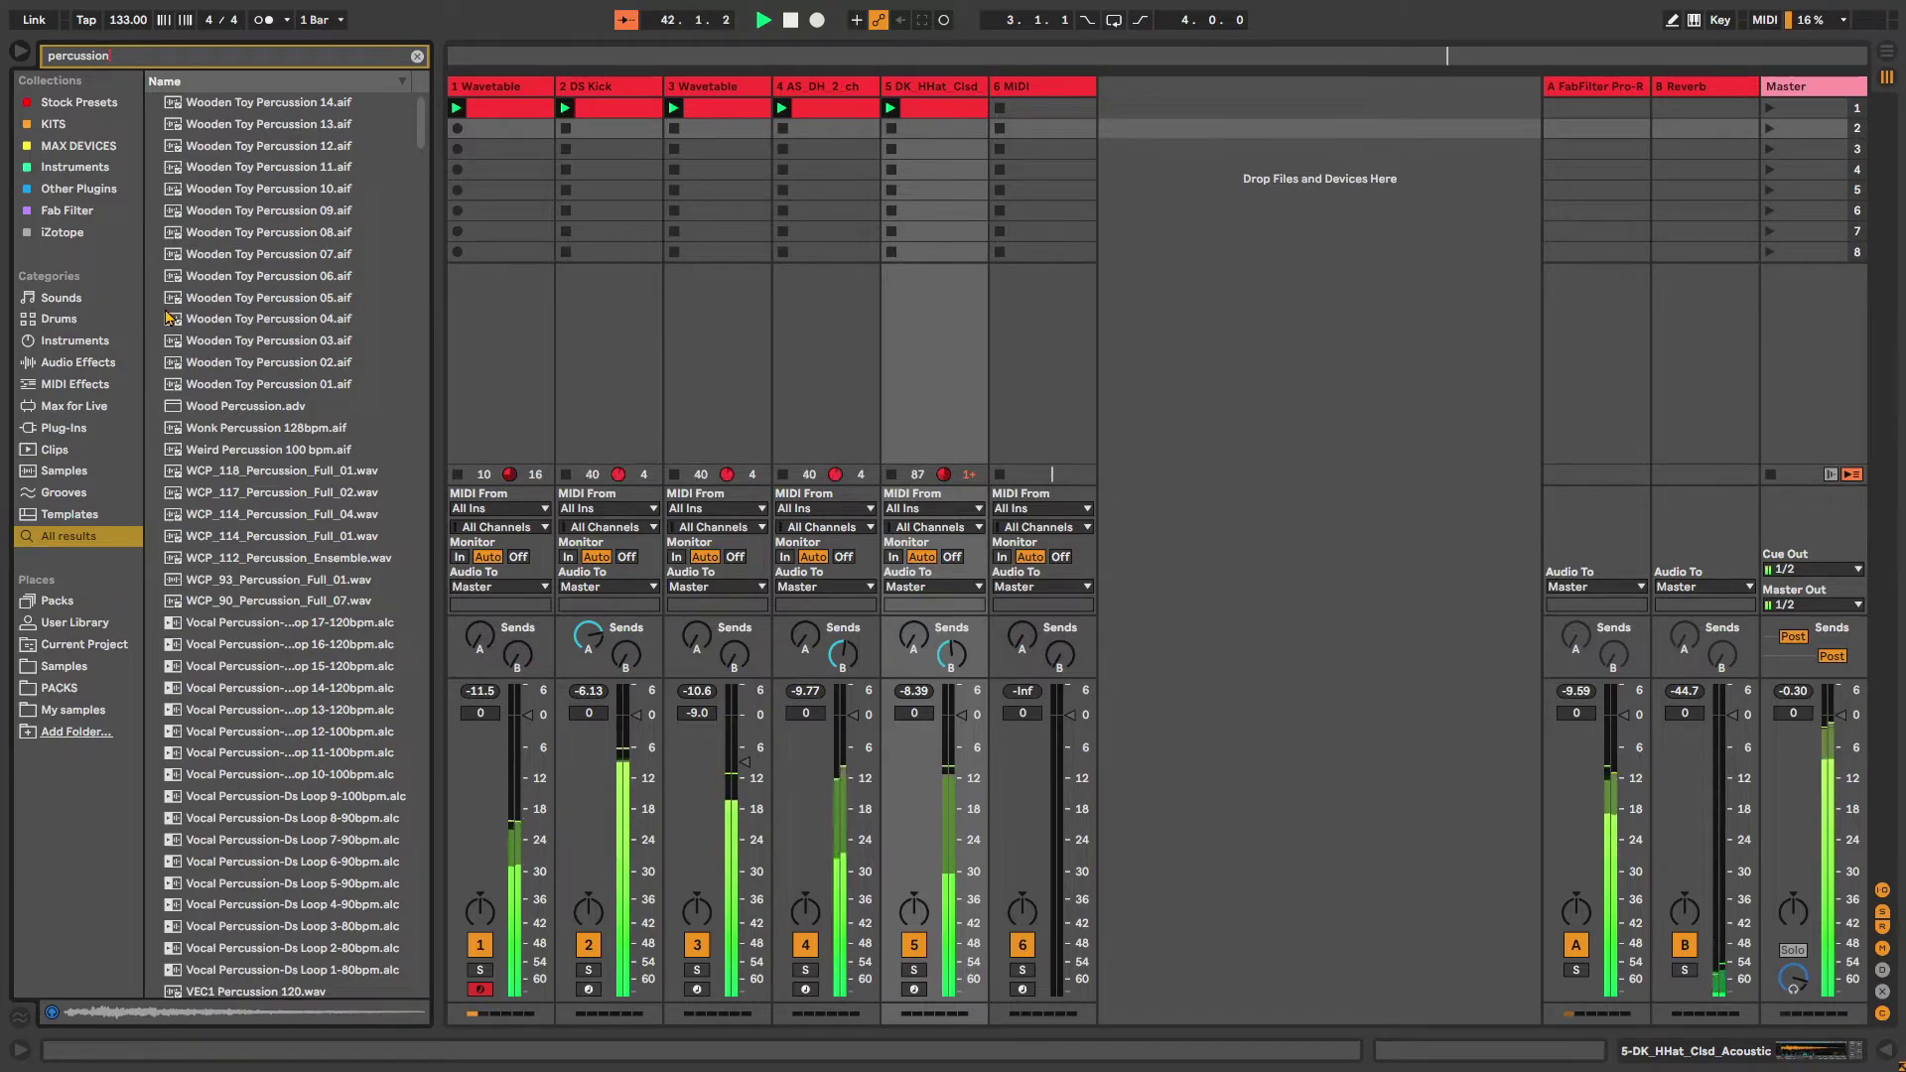
Audition Wooden Toy Percussion samples 04 to 07 and WCP_114_Percussion_Full_04.wav from the search results
click(278, 300)
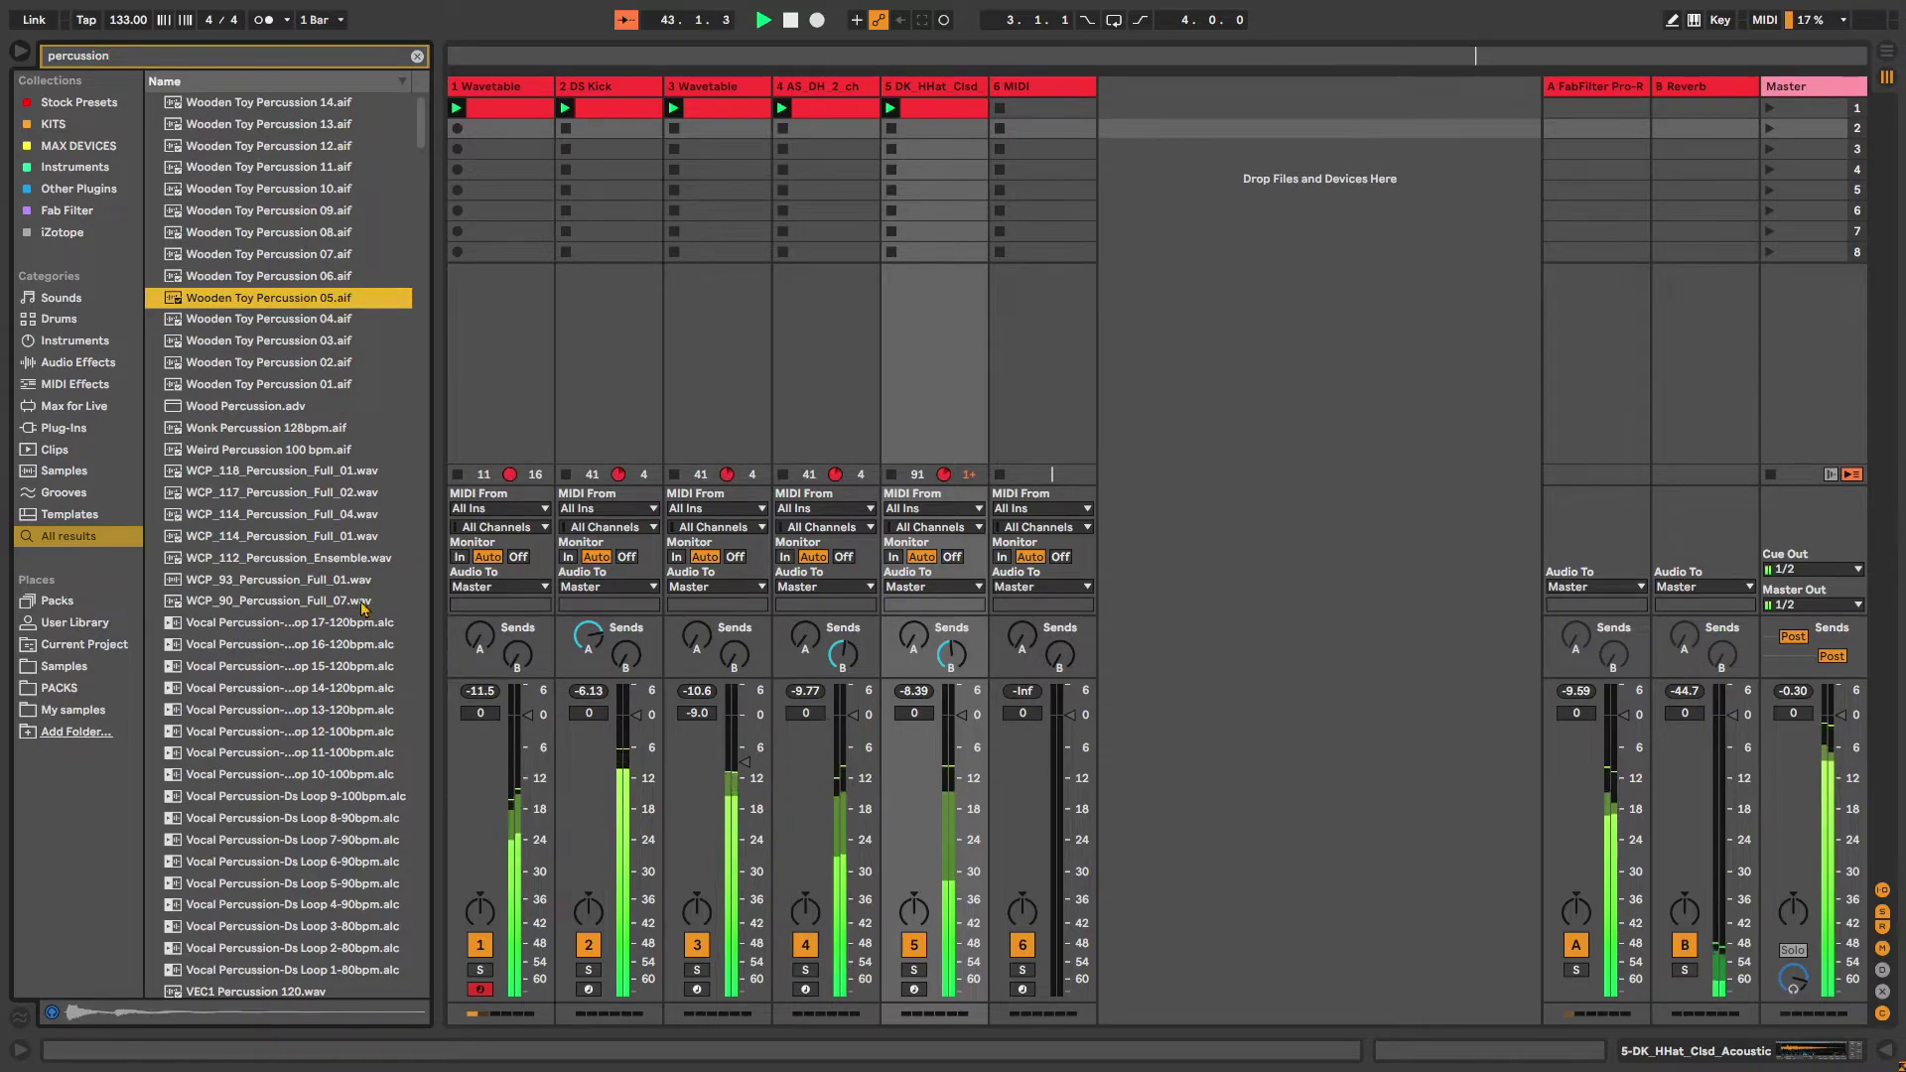
click(275, 320)
click(272, 300)
click(272, 279)
click(272, 258)
click(272, 278)
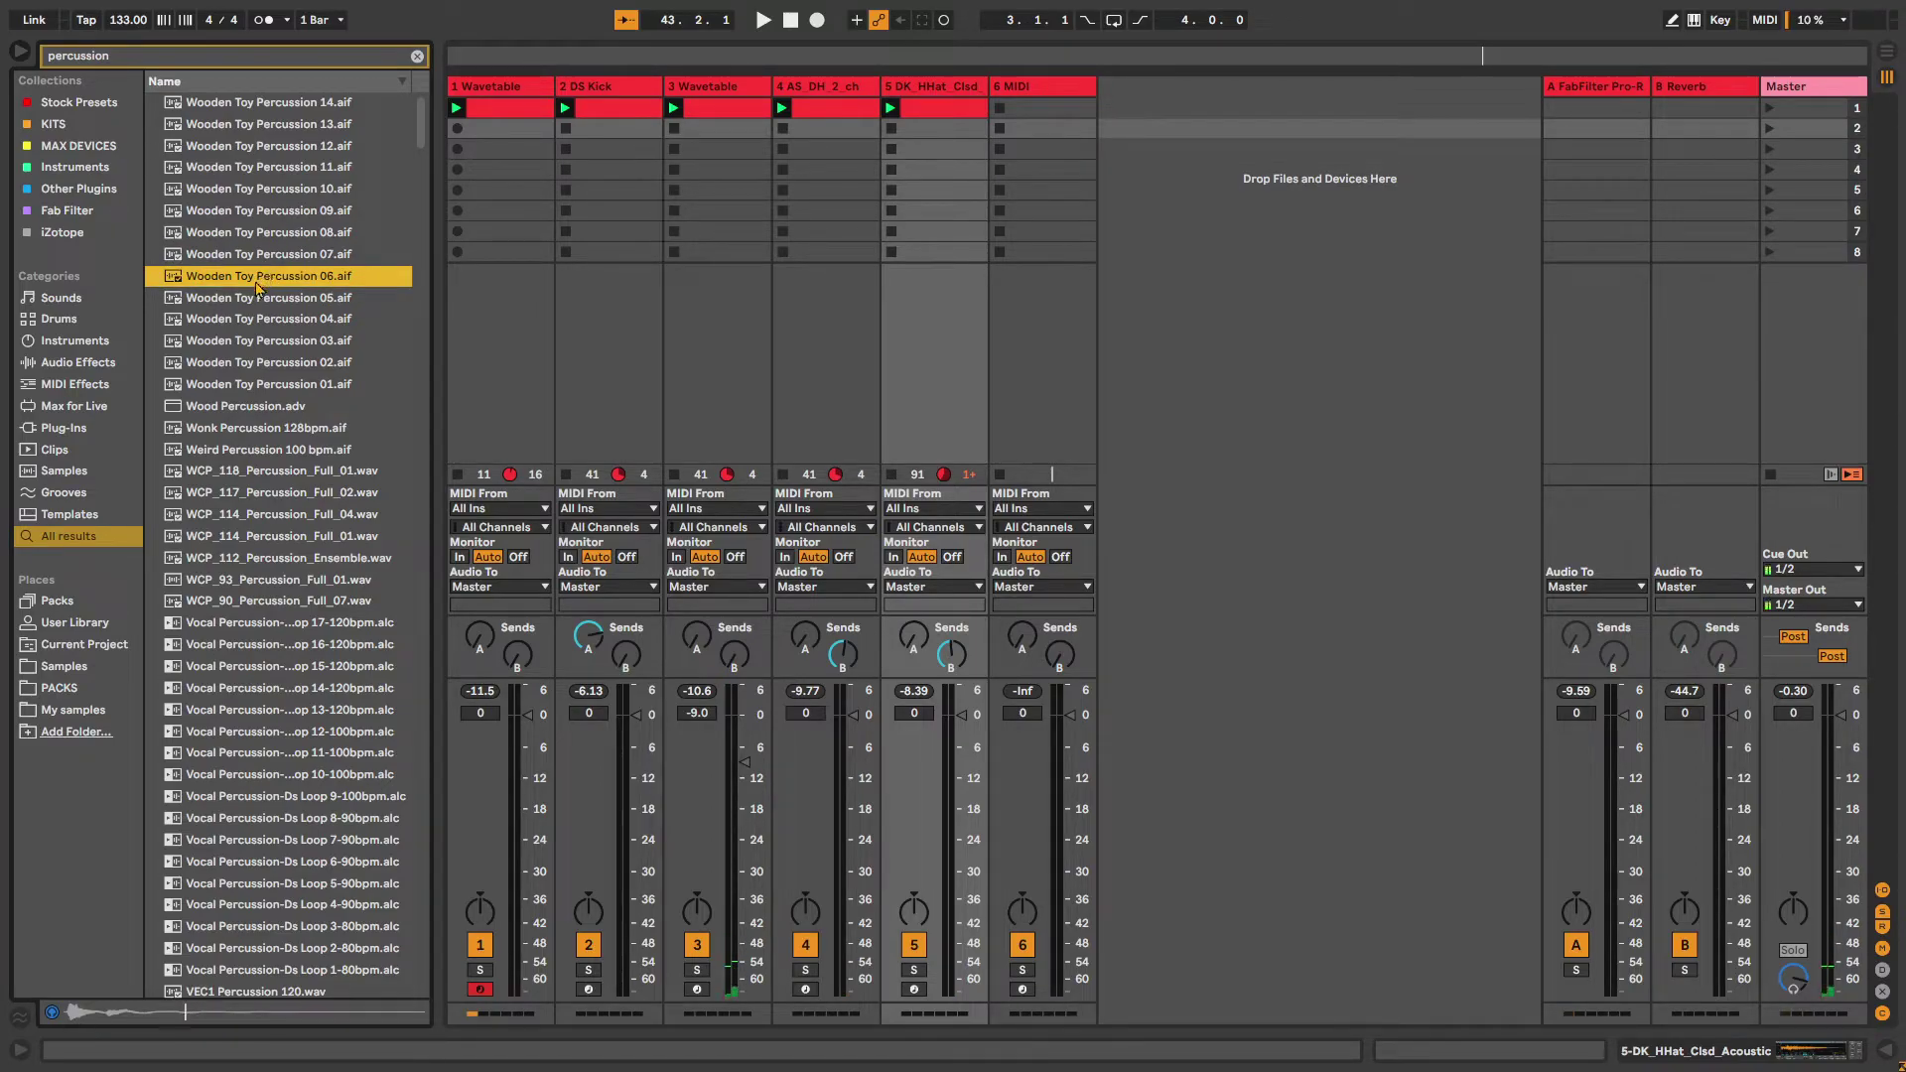
click(264, 515)
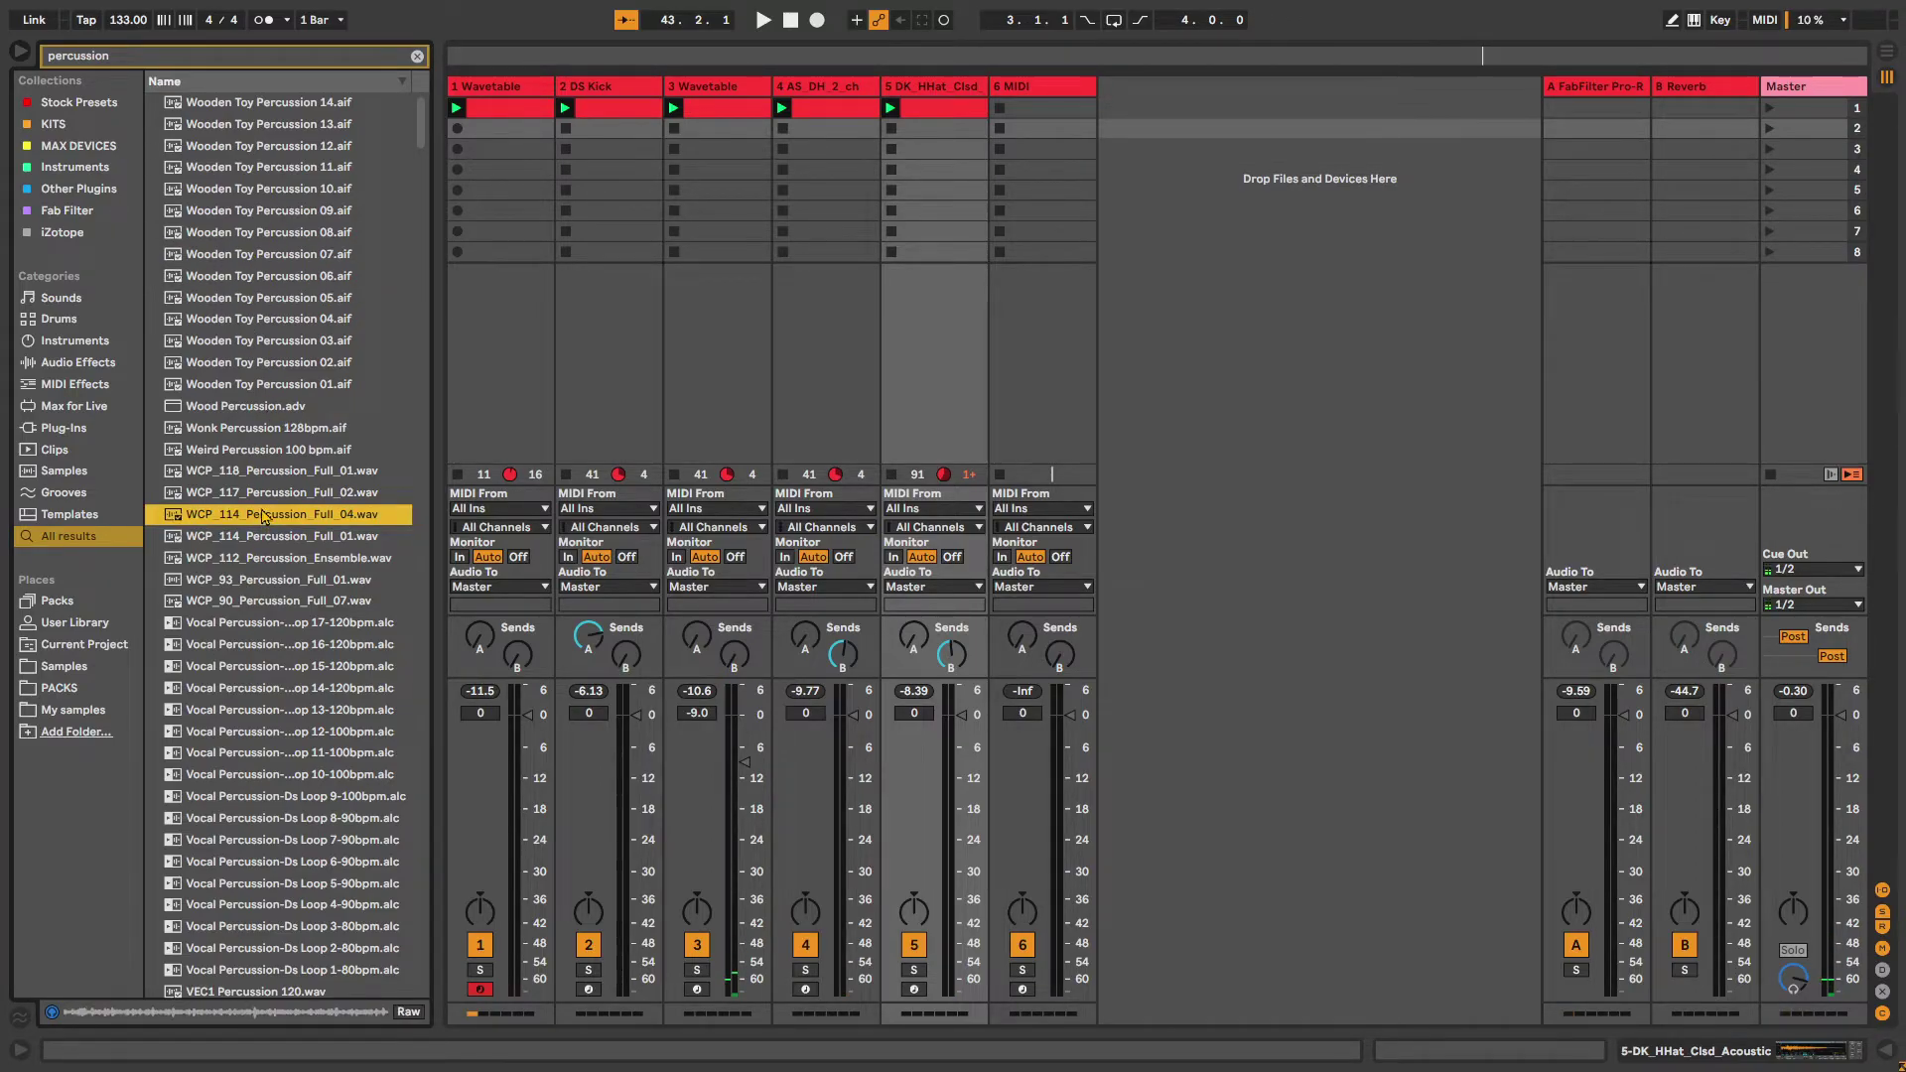
click(291, 299)
click(293, 278)
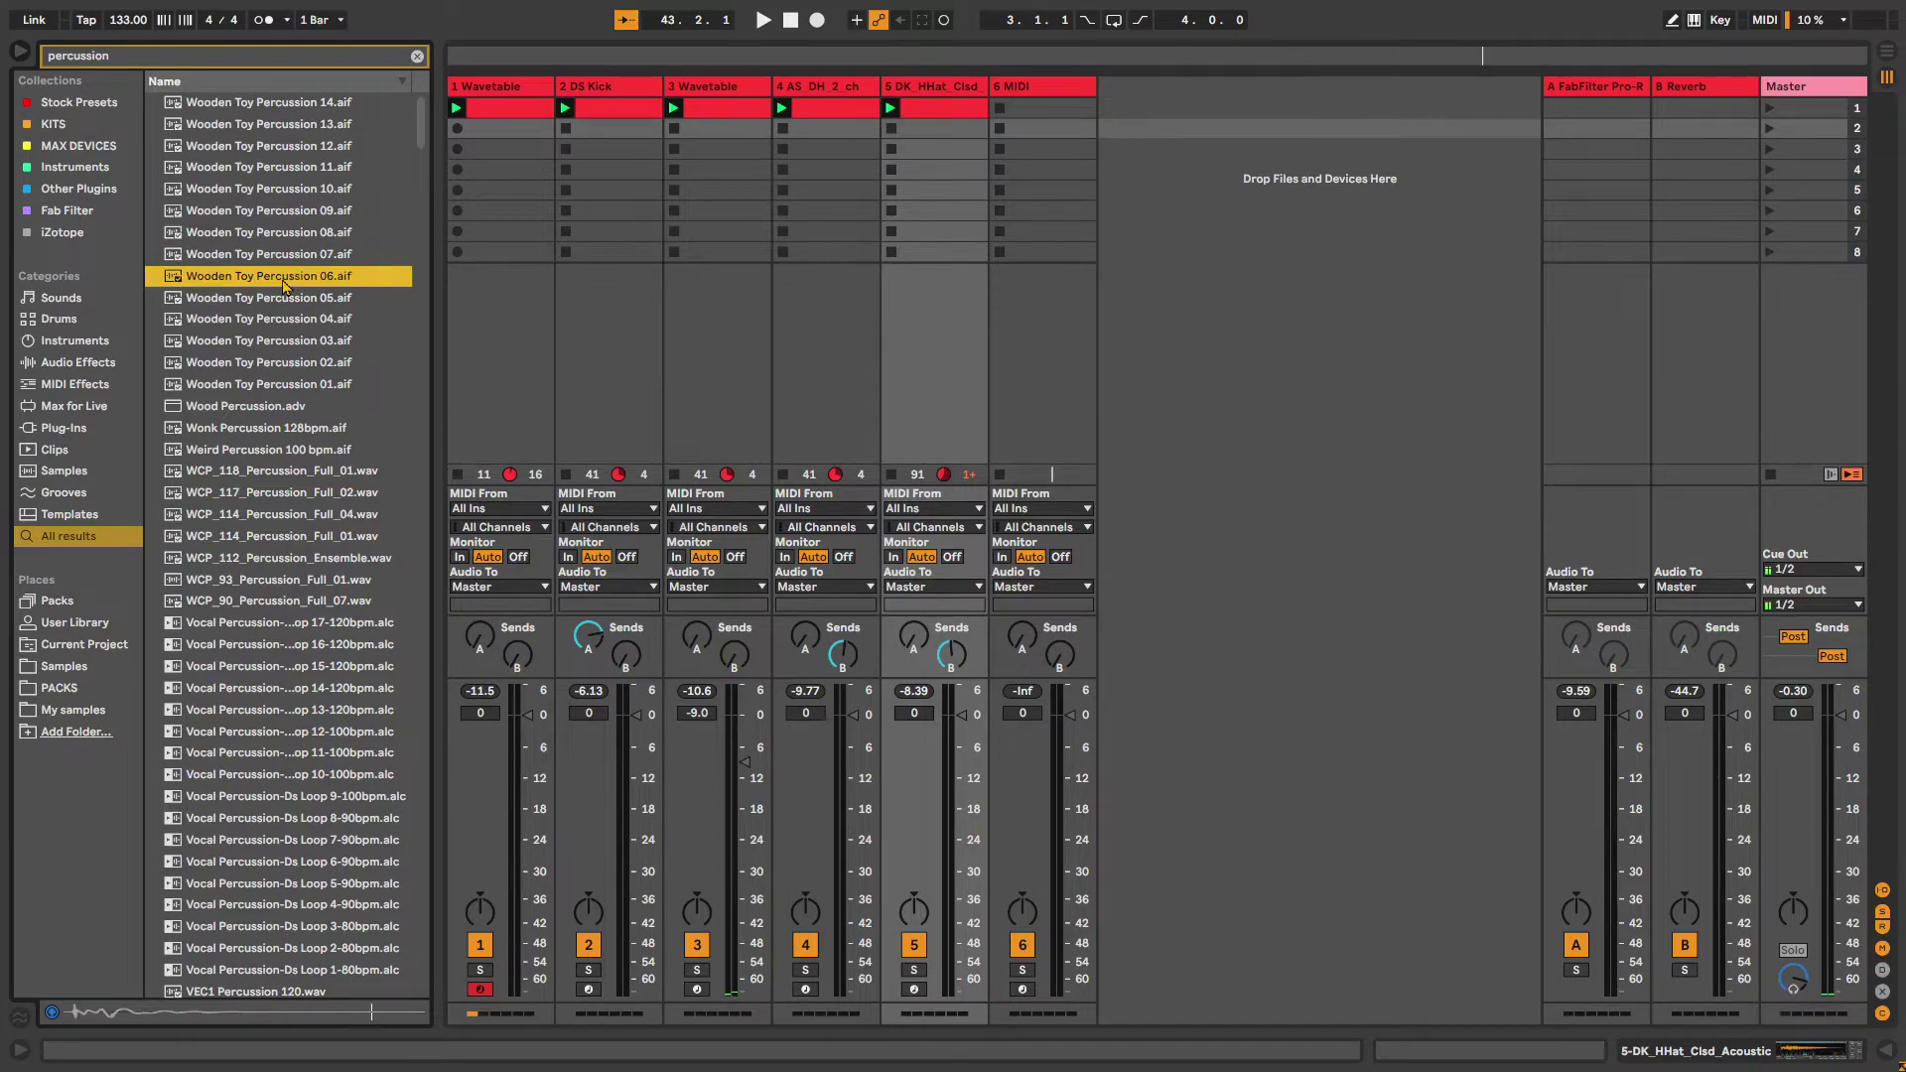
Load Wooden Toy Percussion 06 onto the empty MIDI track 6, keeping the hi-hat on track 5, and create and launch a one-bar clip
double_click(284, 282)
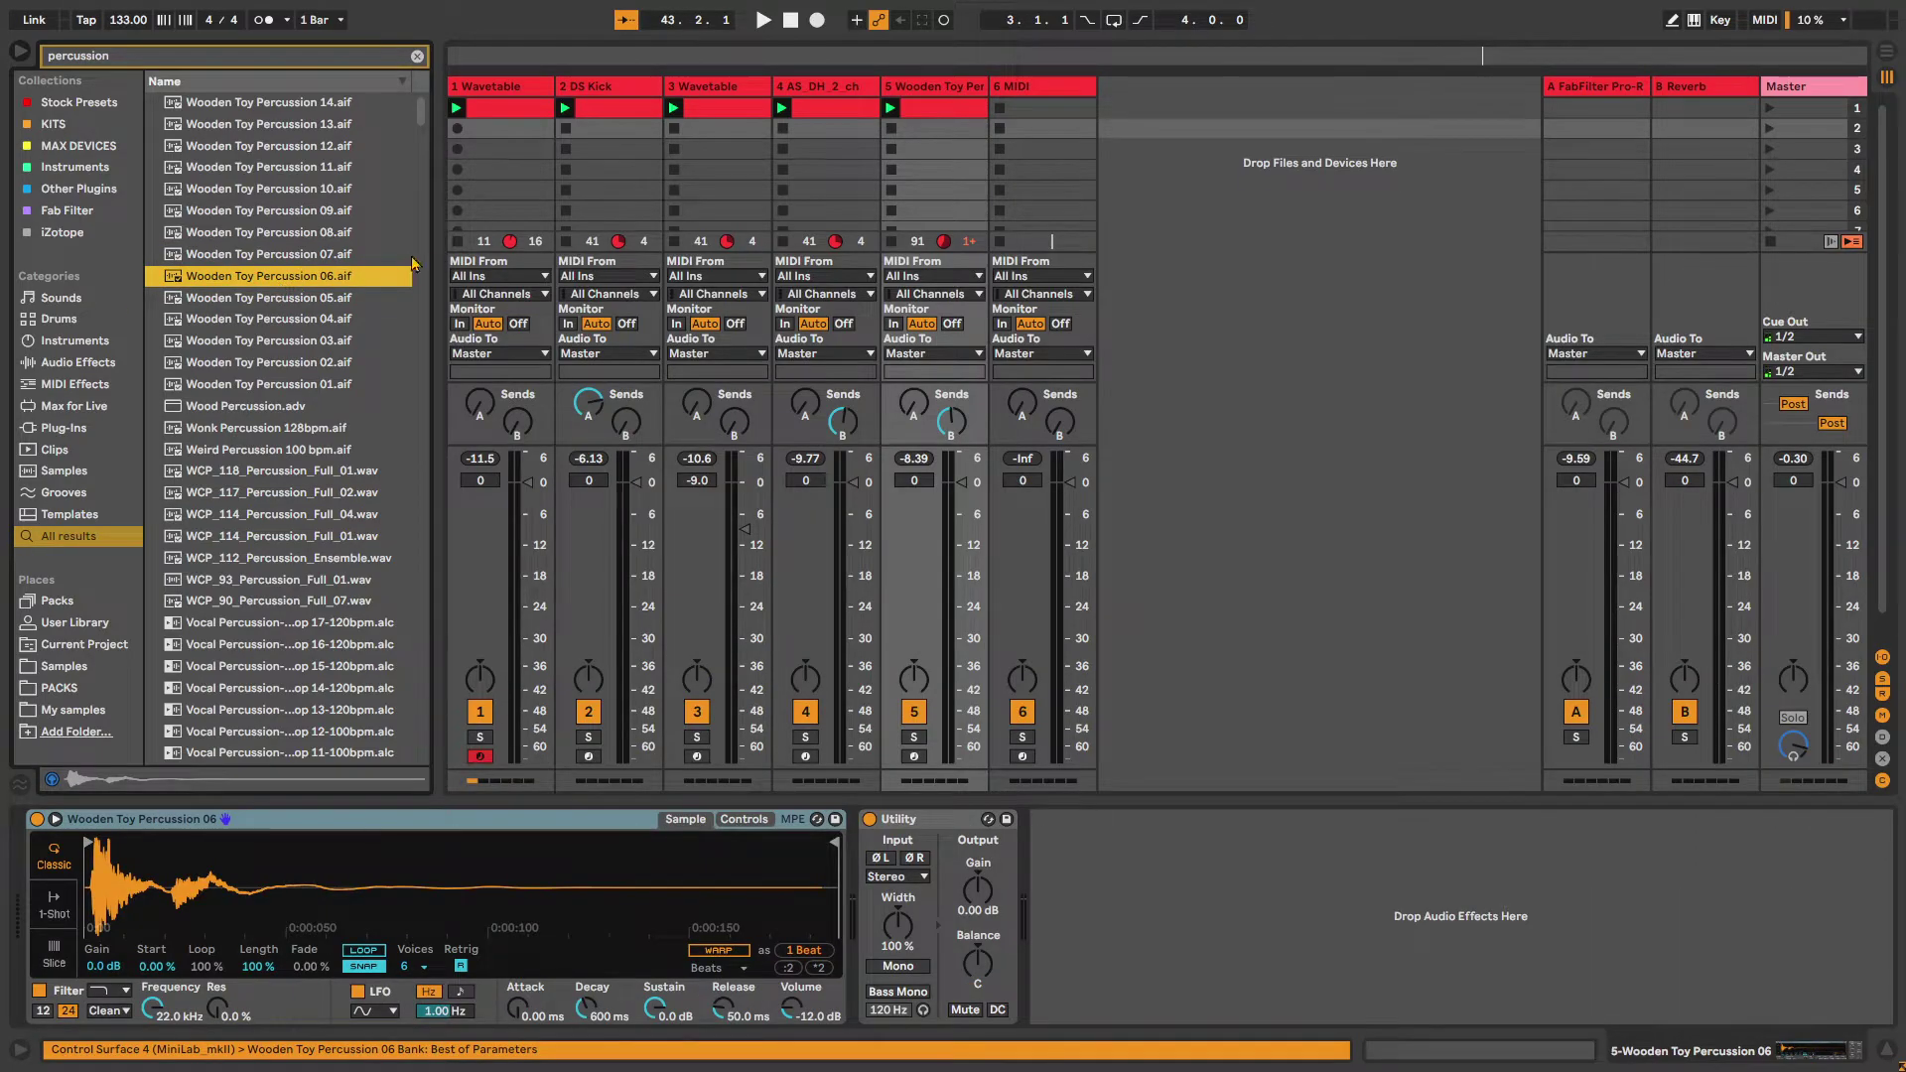
key(ctrl+z)
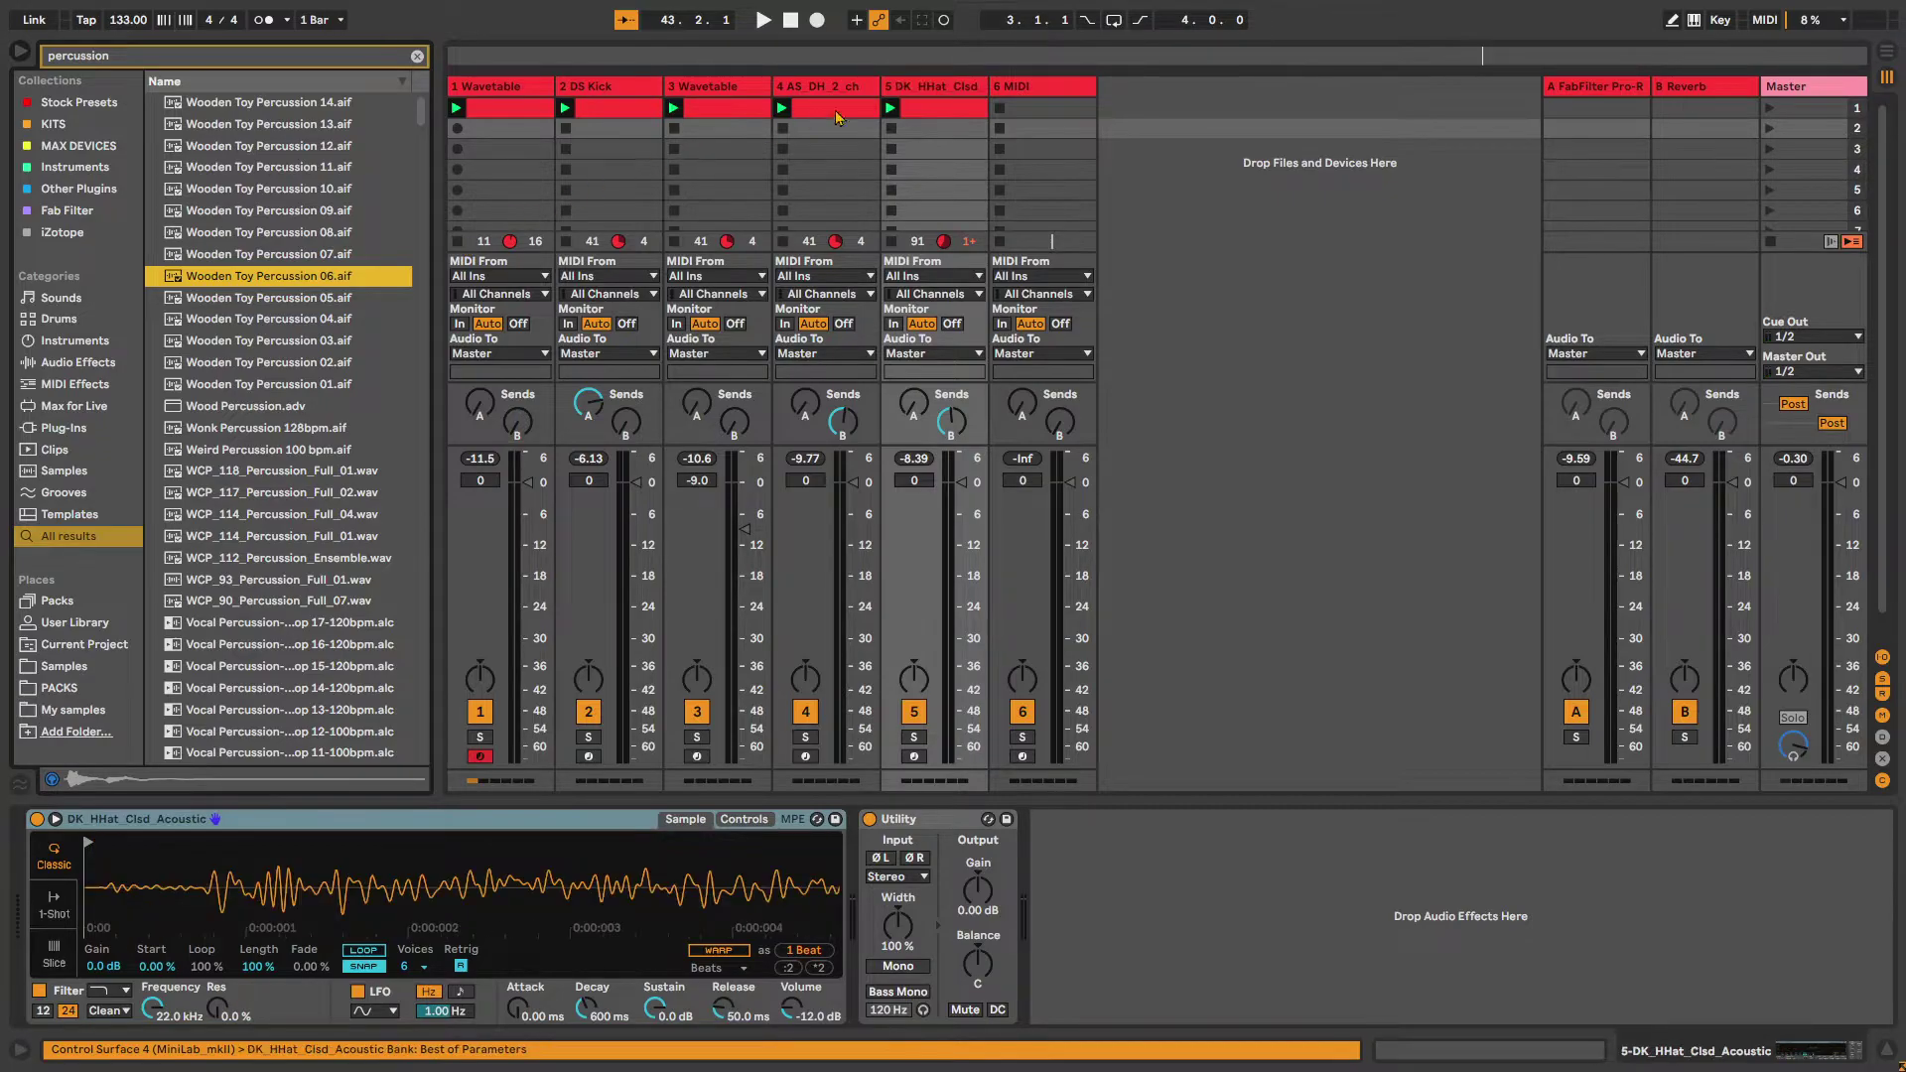
key(space)
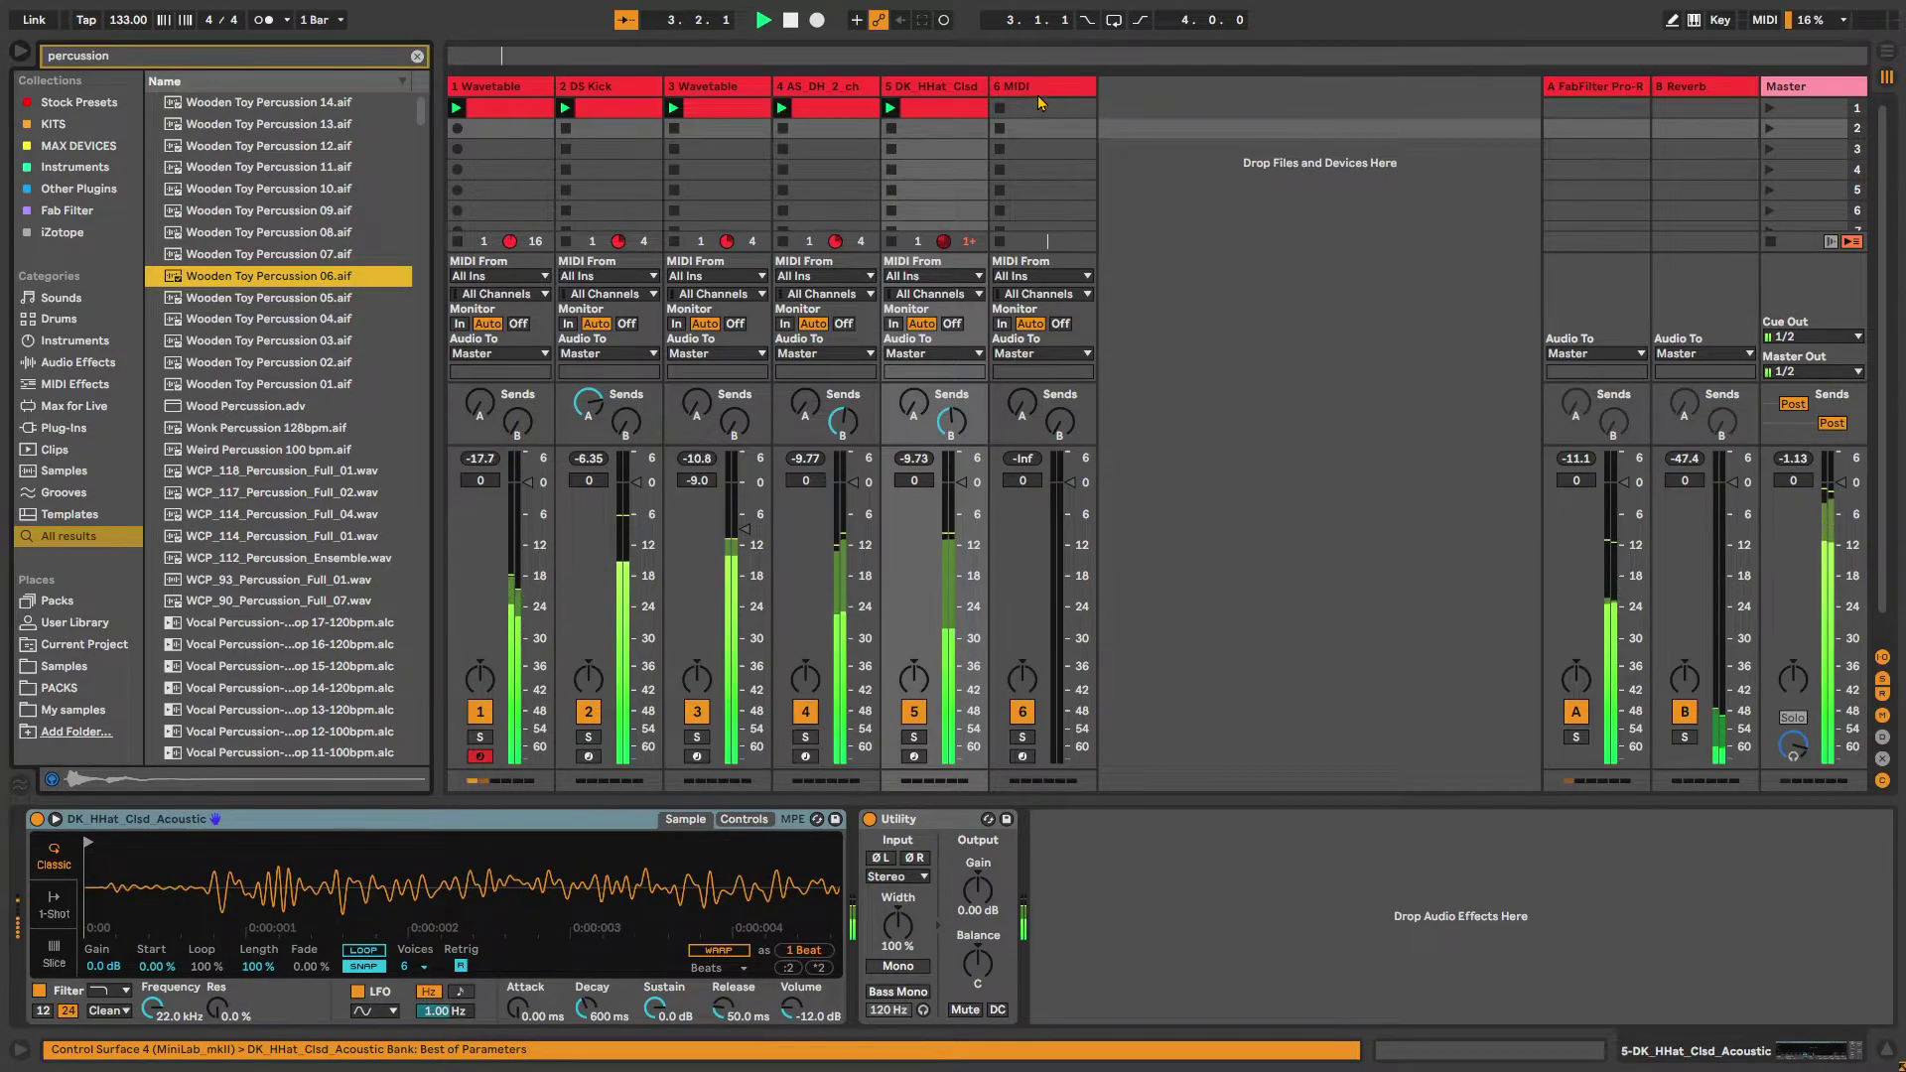
double_click(1045, 112)
drag(549, 267, 1003, 111)
key(space)
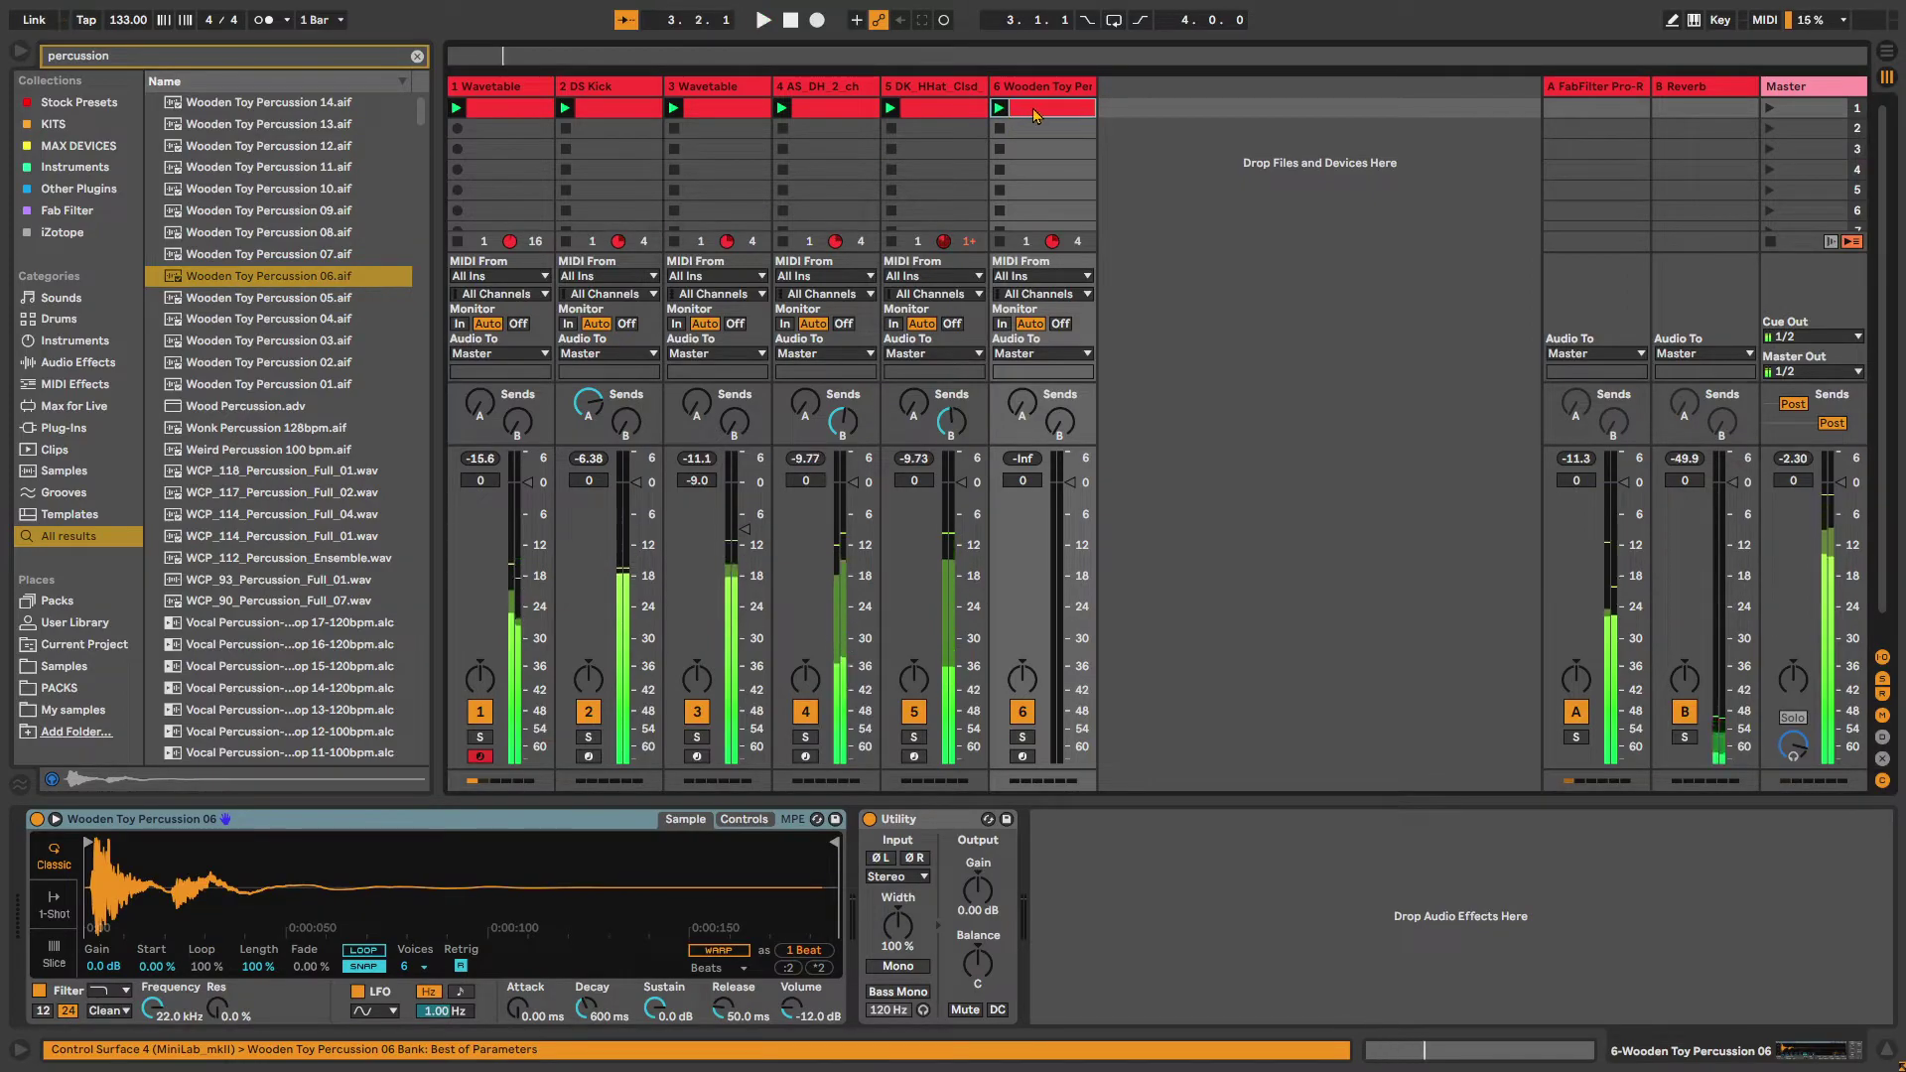
Open the track 6 clip in an enlarged note editor and place one sixteenth-note C3 at 1.1.3
click(1033, 107)
drag(543, 802, 436, 306)
drag(270, 636, 335, 545)
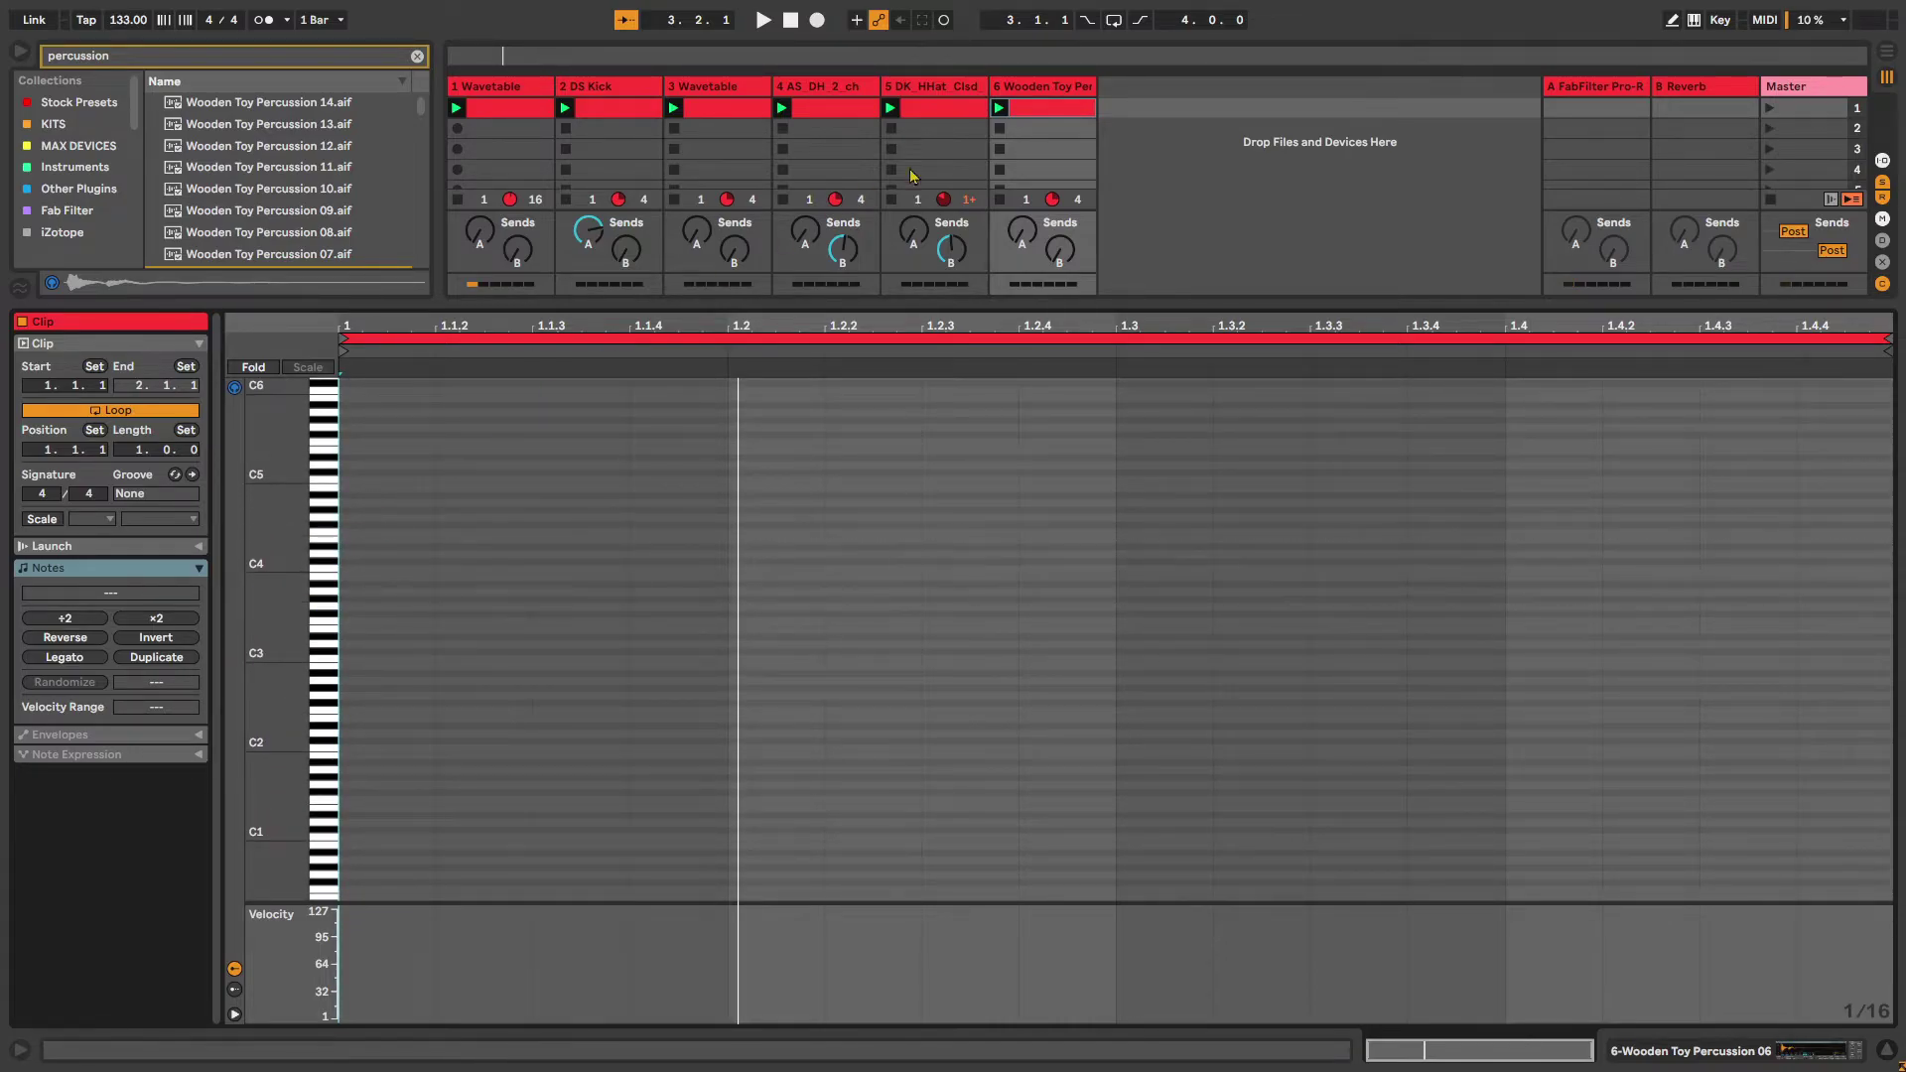
key(space)
key(space)
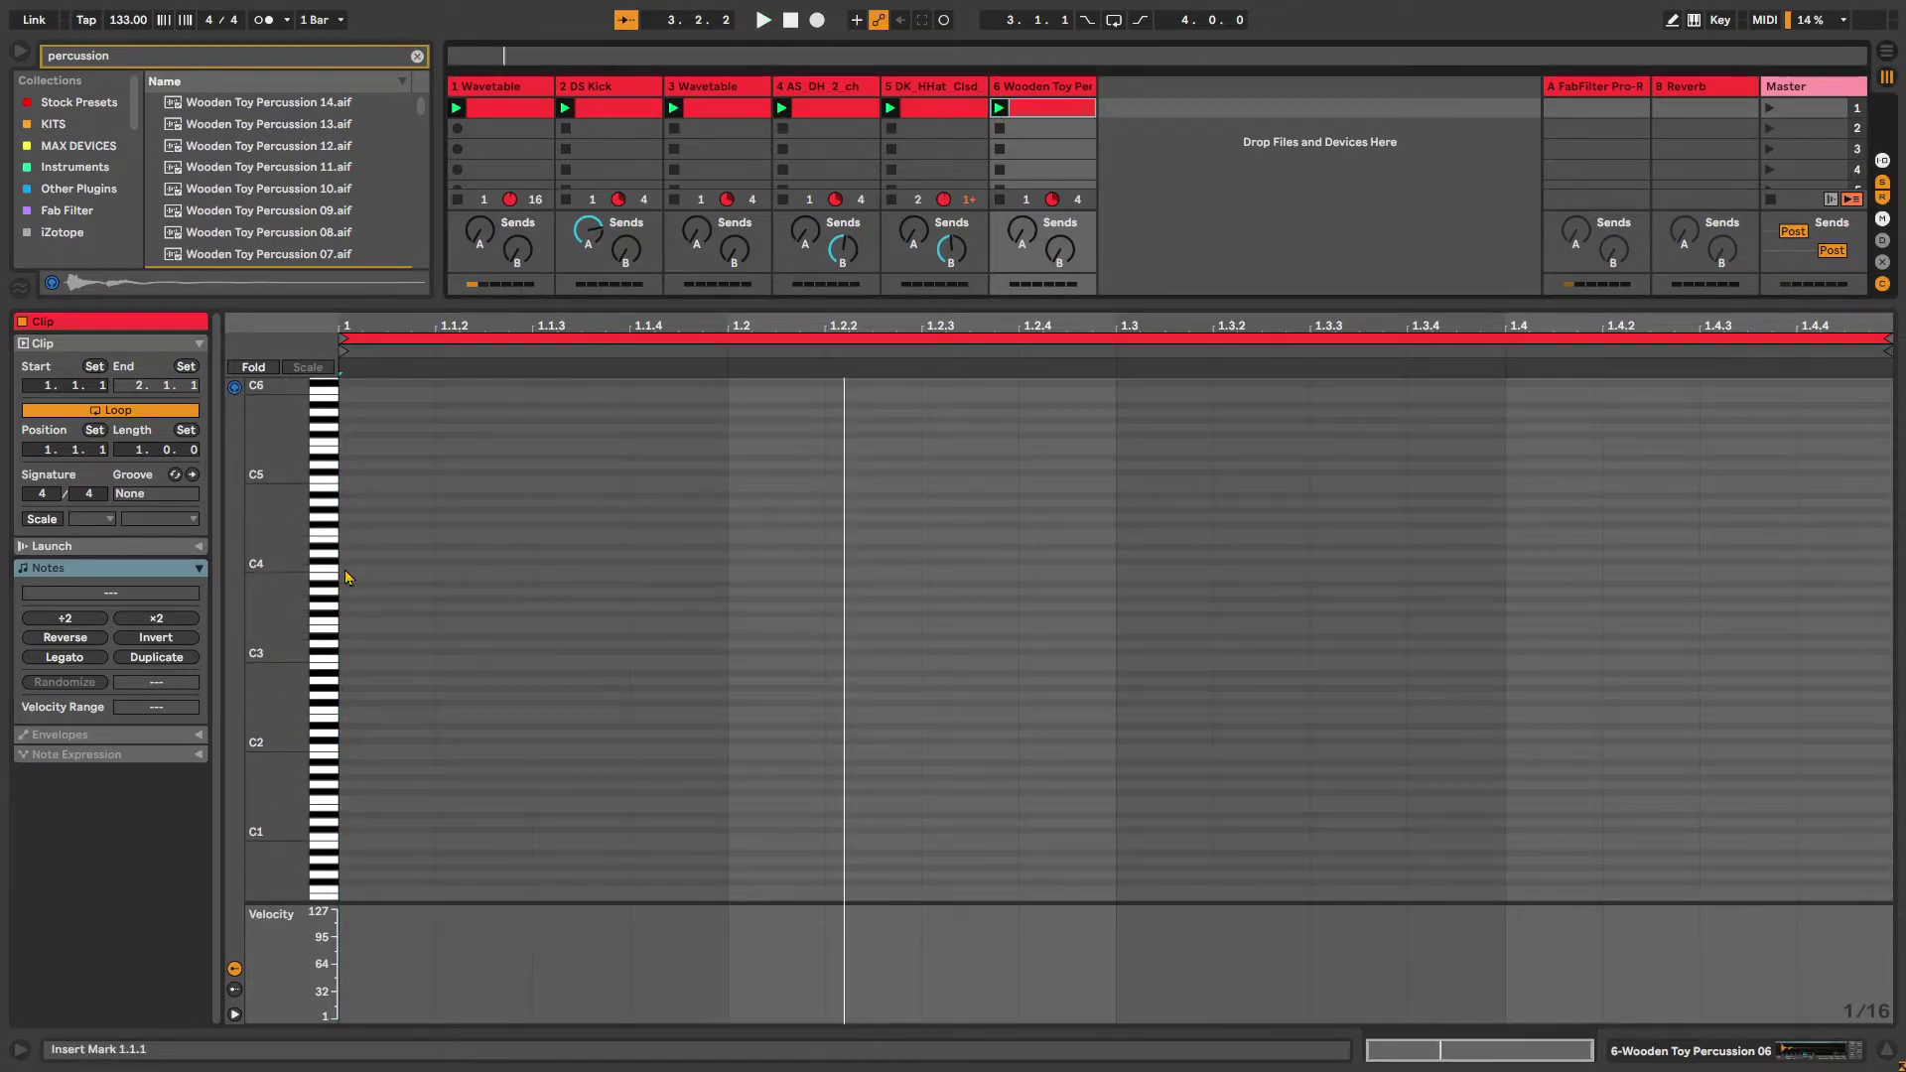
double_click(347, 570)
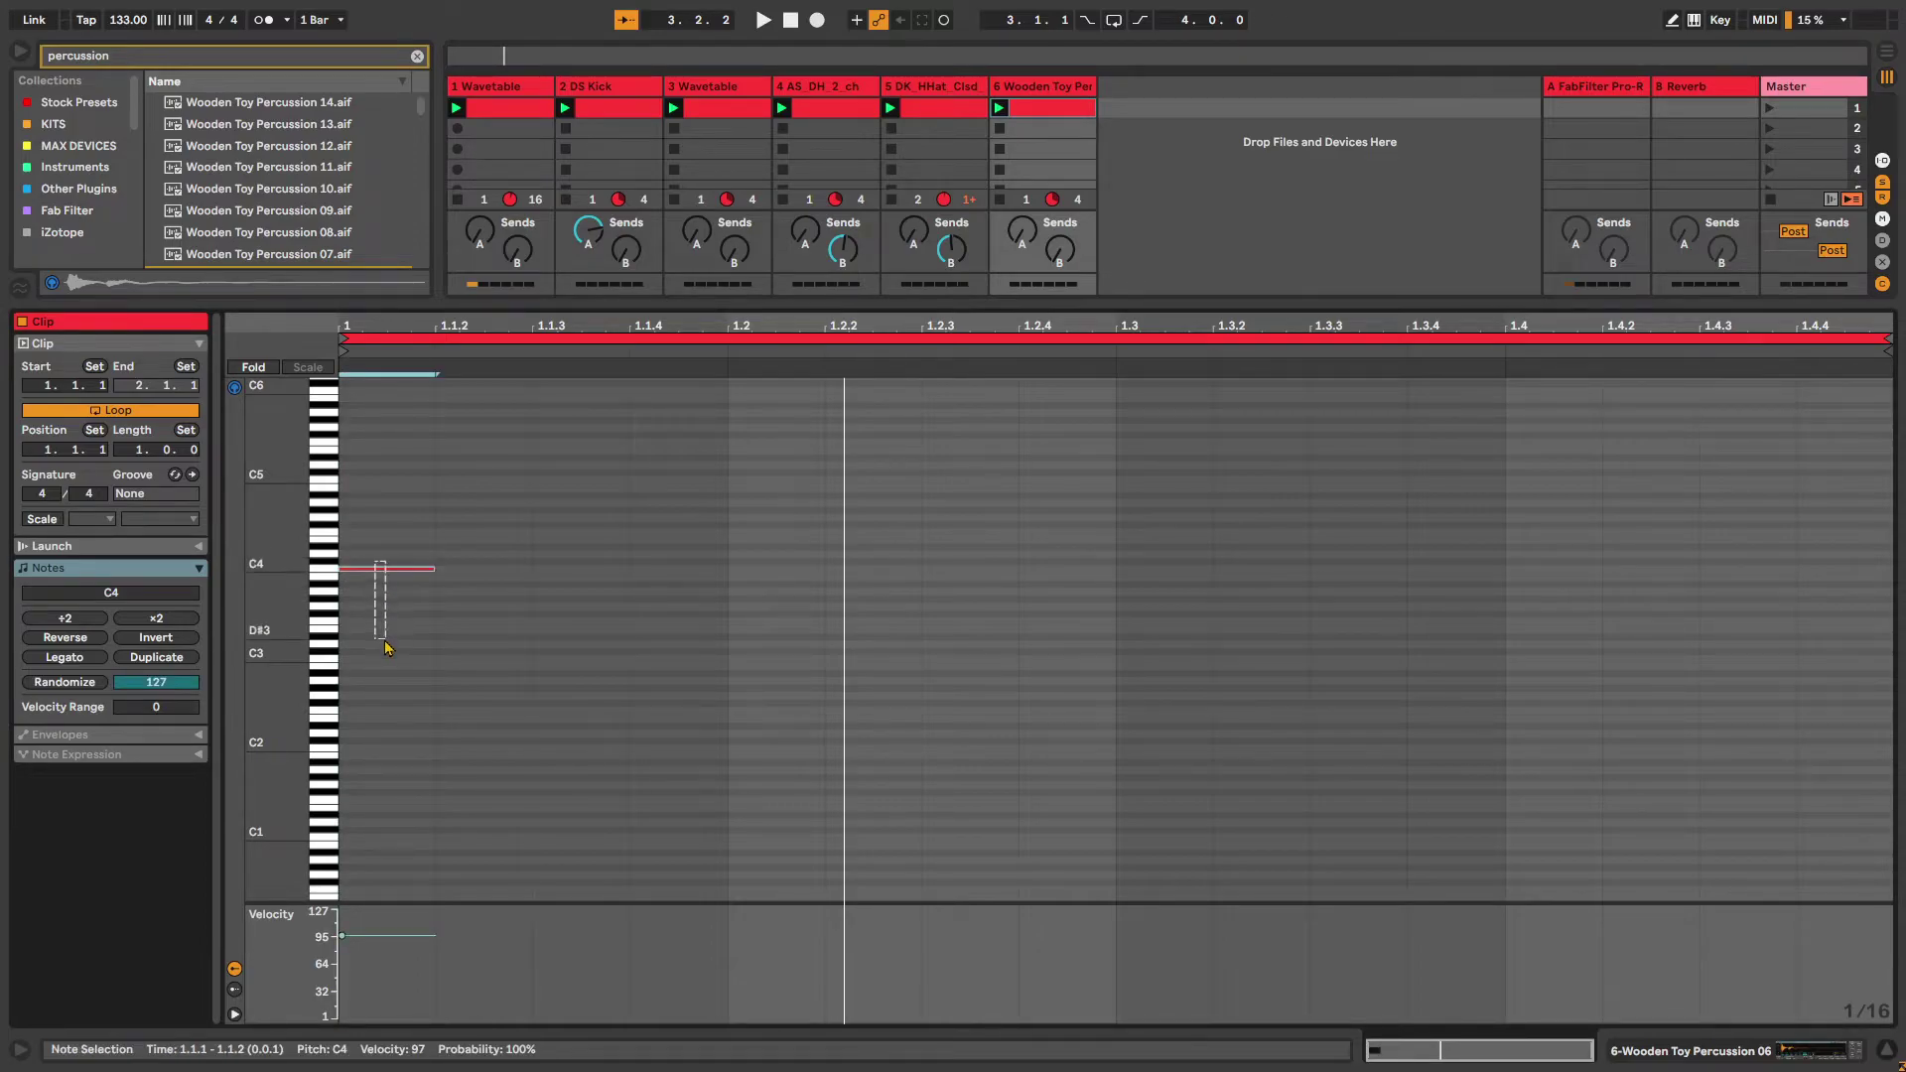
key(space)
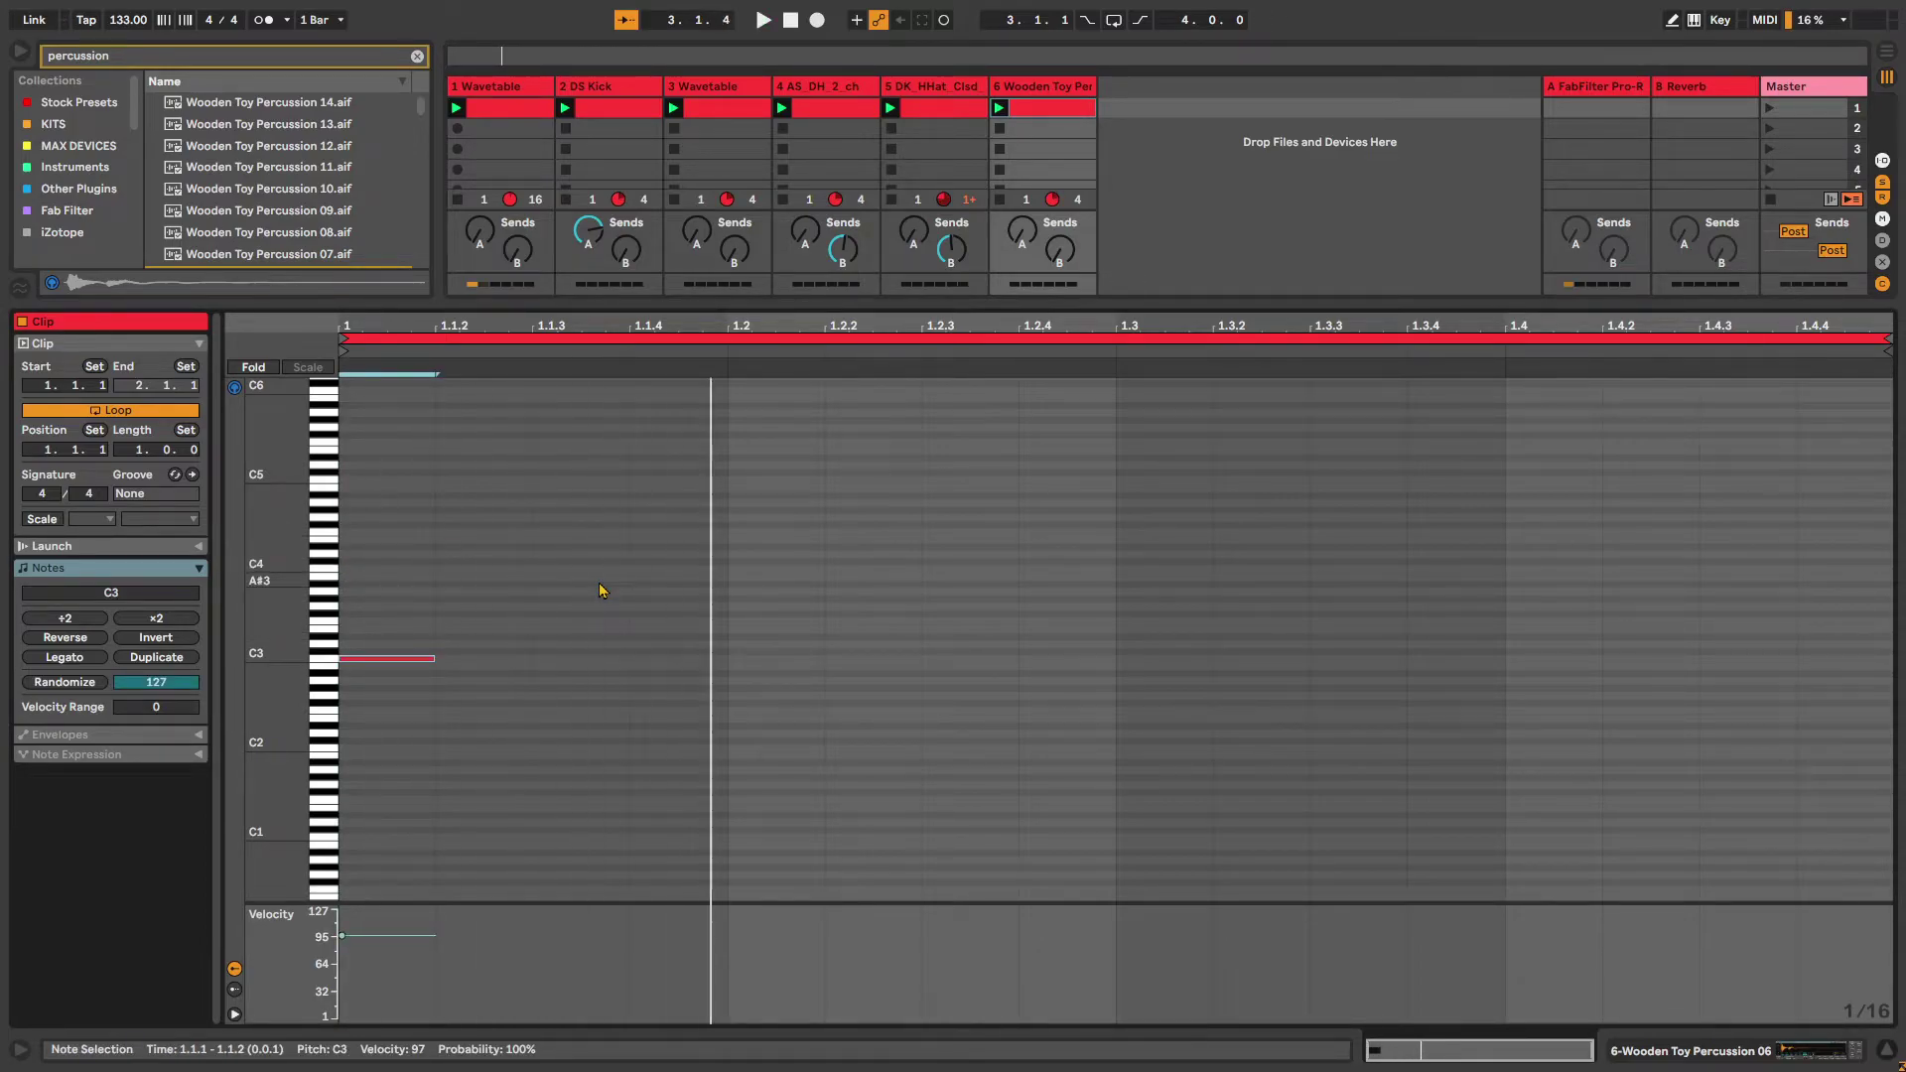
drag(407, 660, 582, 661)
drag(377, 536, 582, 665)
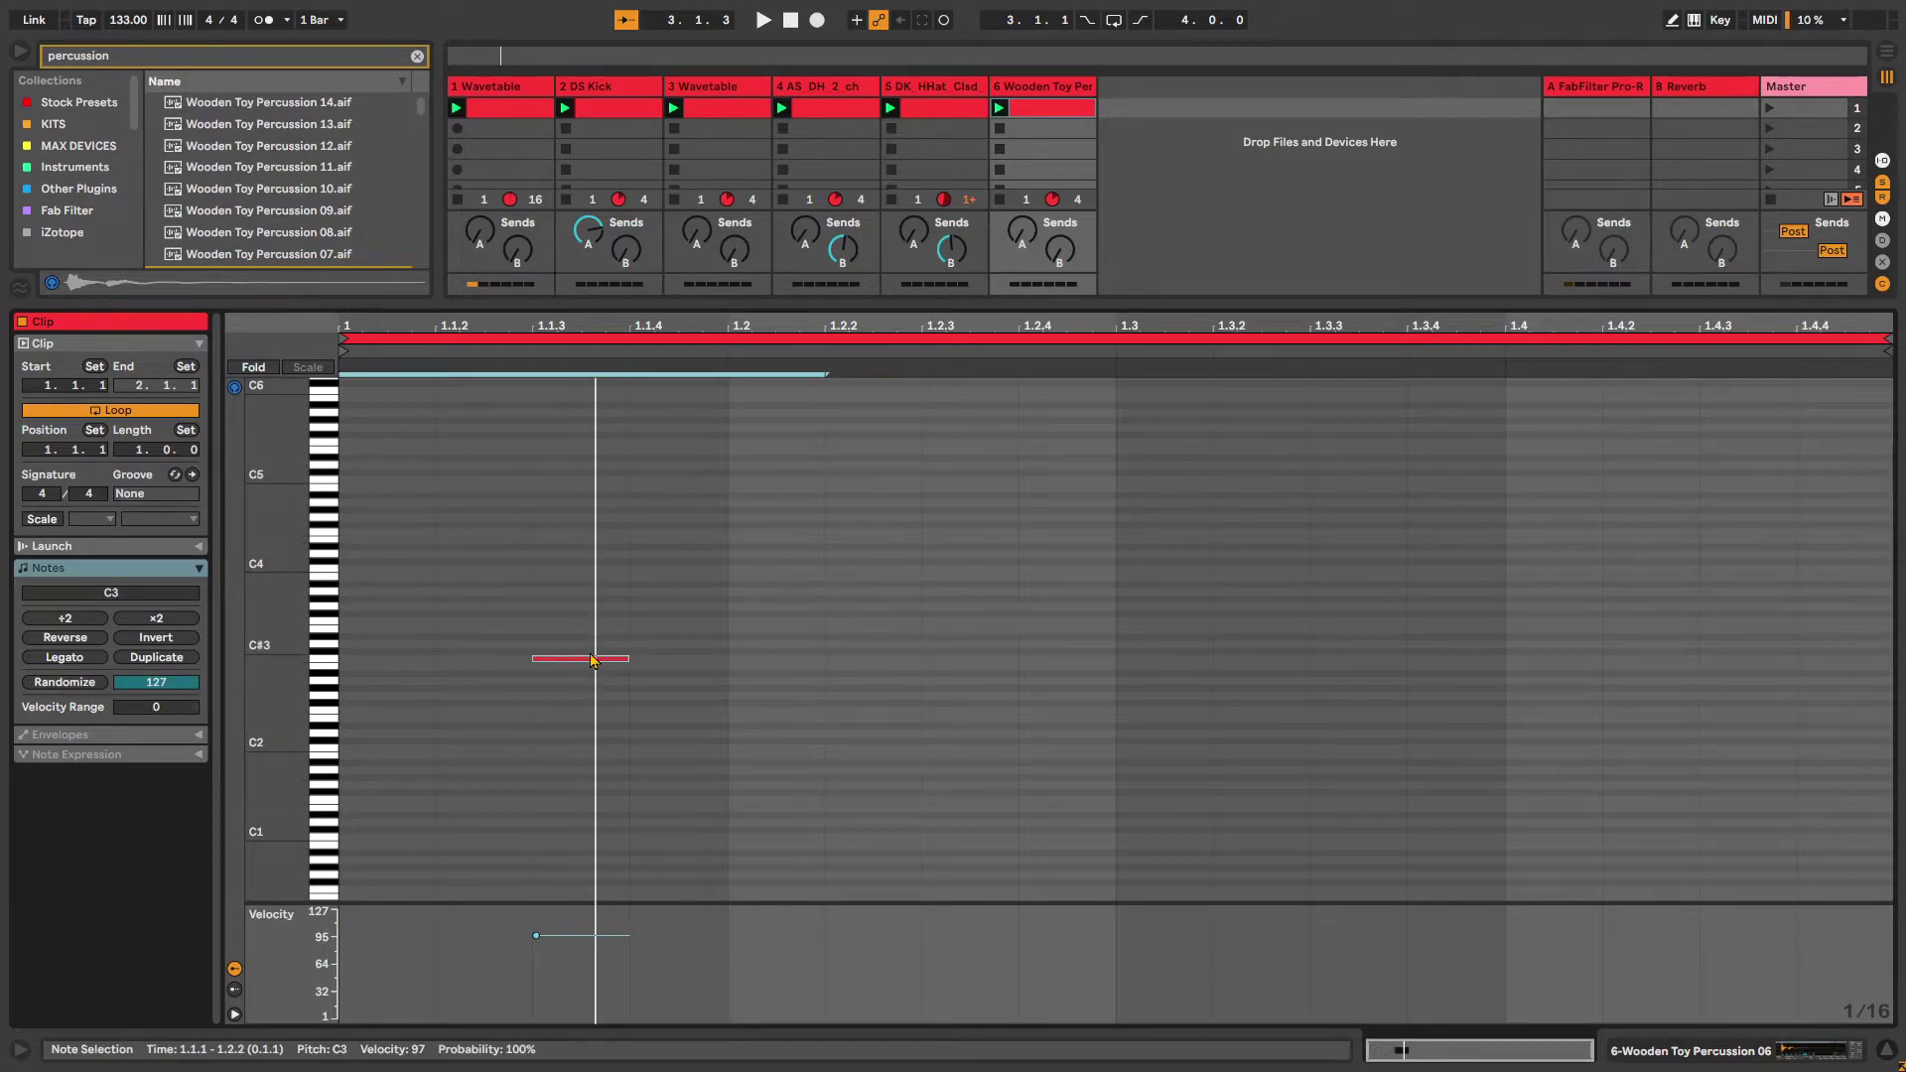
Duplicate the C3 note in the percussion clip, nudge the copy in sixteenth-note steps around 1.2.3, and play the loop
key(ctrl+d)
drag(1055, 652, 905, 660)
click(1055, 653)
drag(1017, 527, 1136, 765)
key(Left)
key(Left)
key(Left)
key(Left)
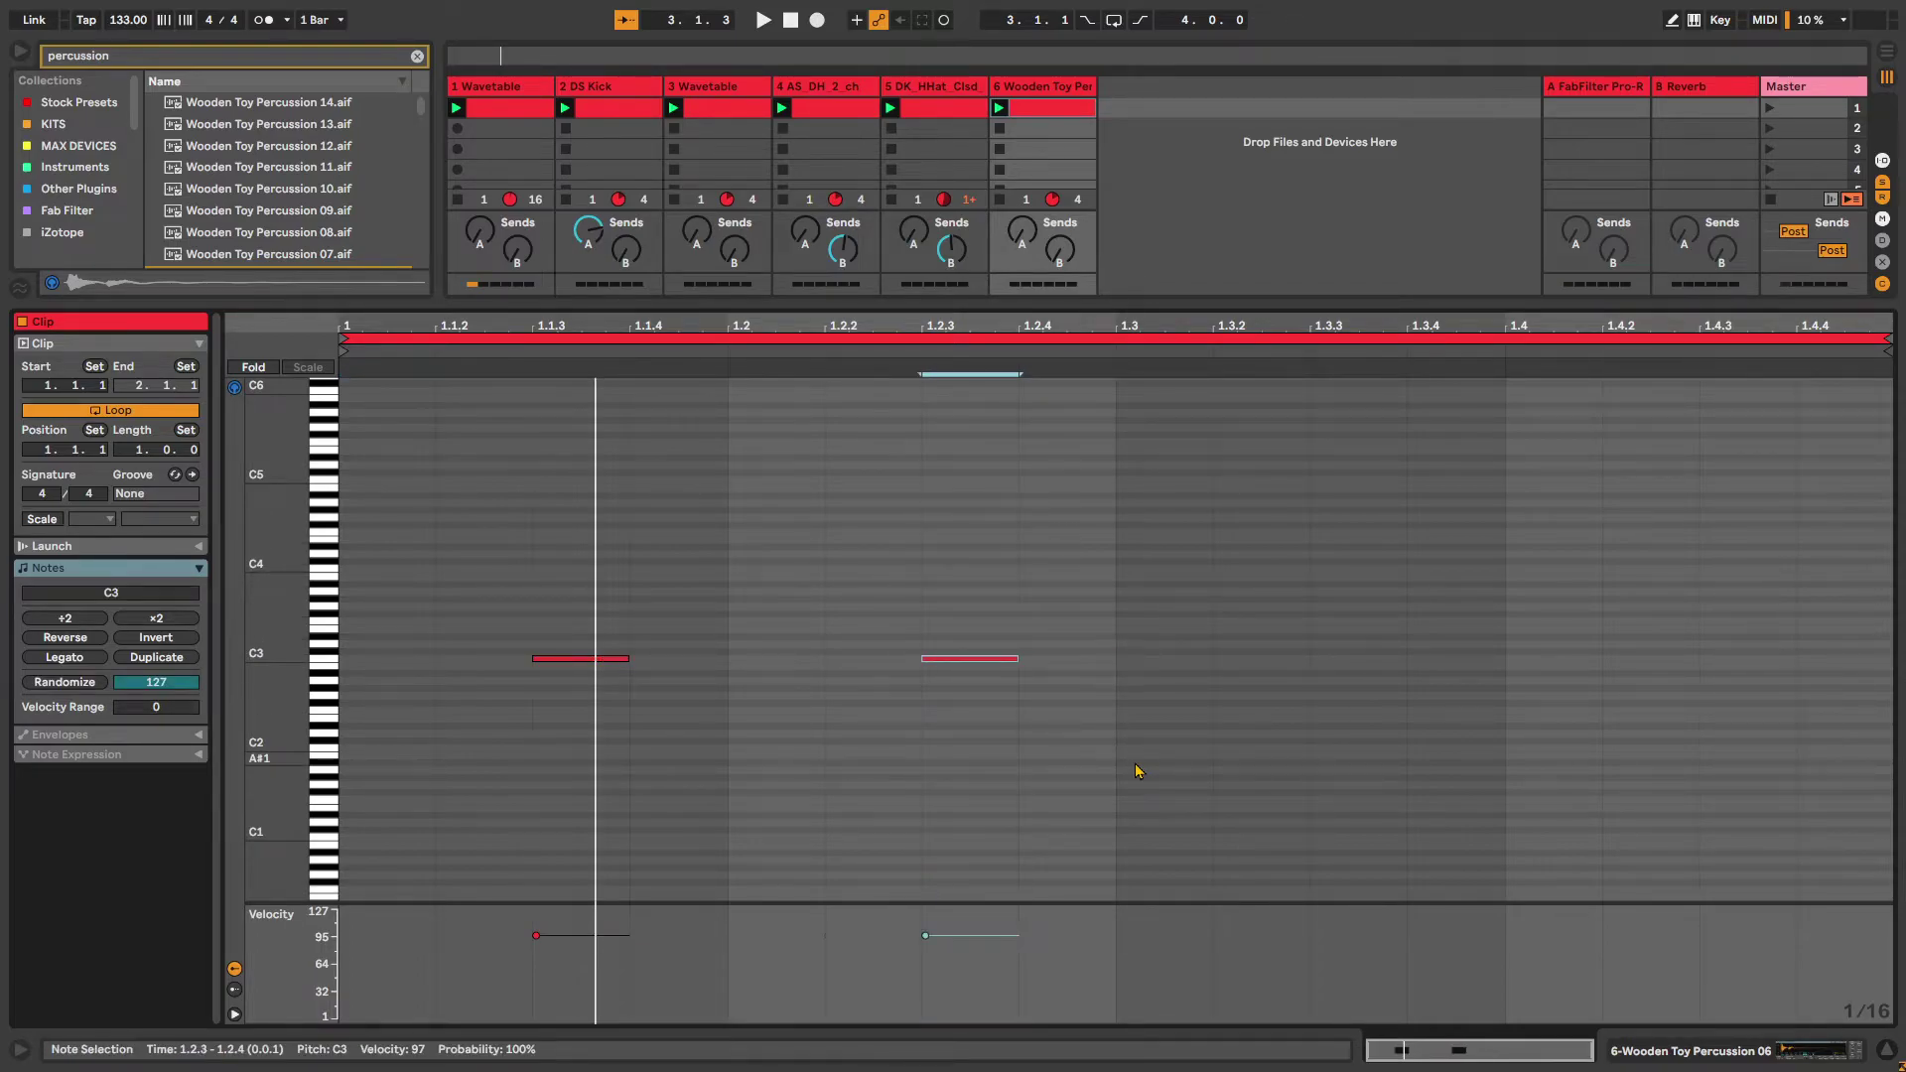
key(Right)
key(Right)
key(space)
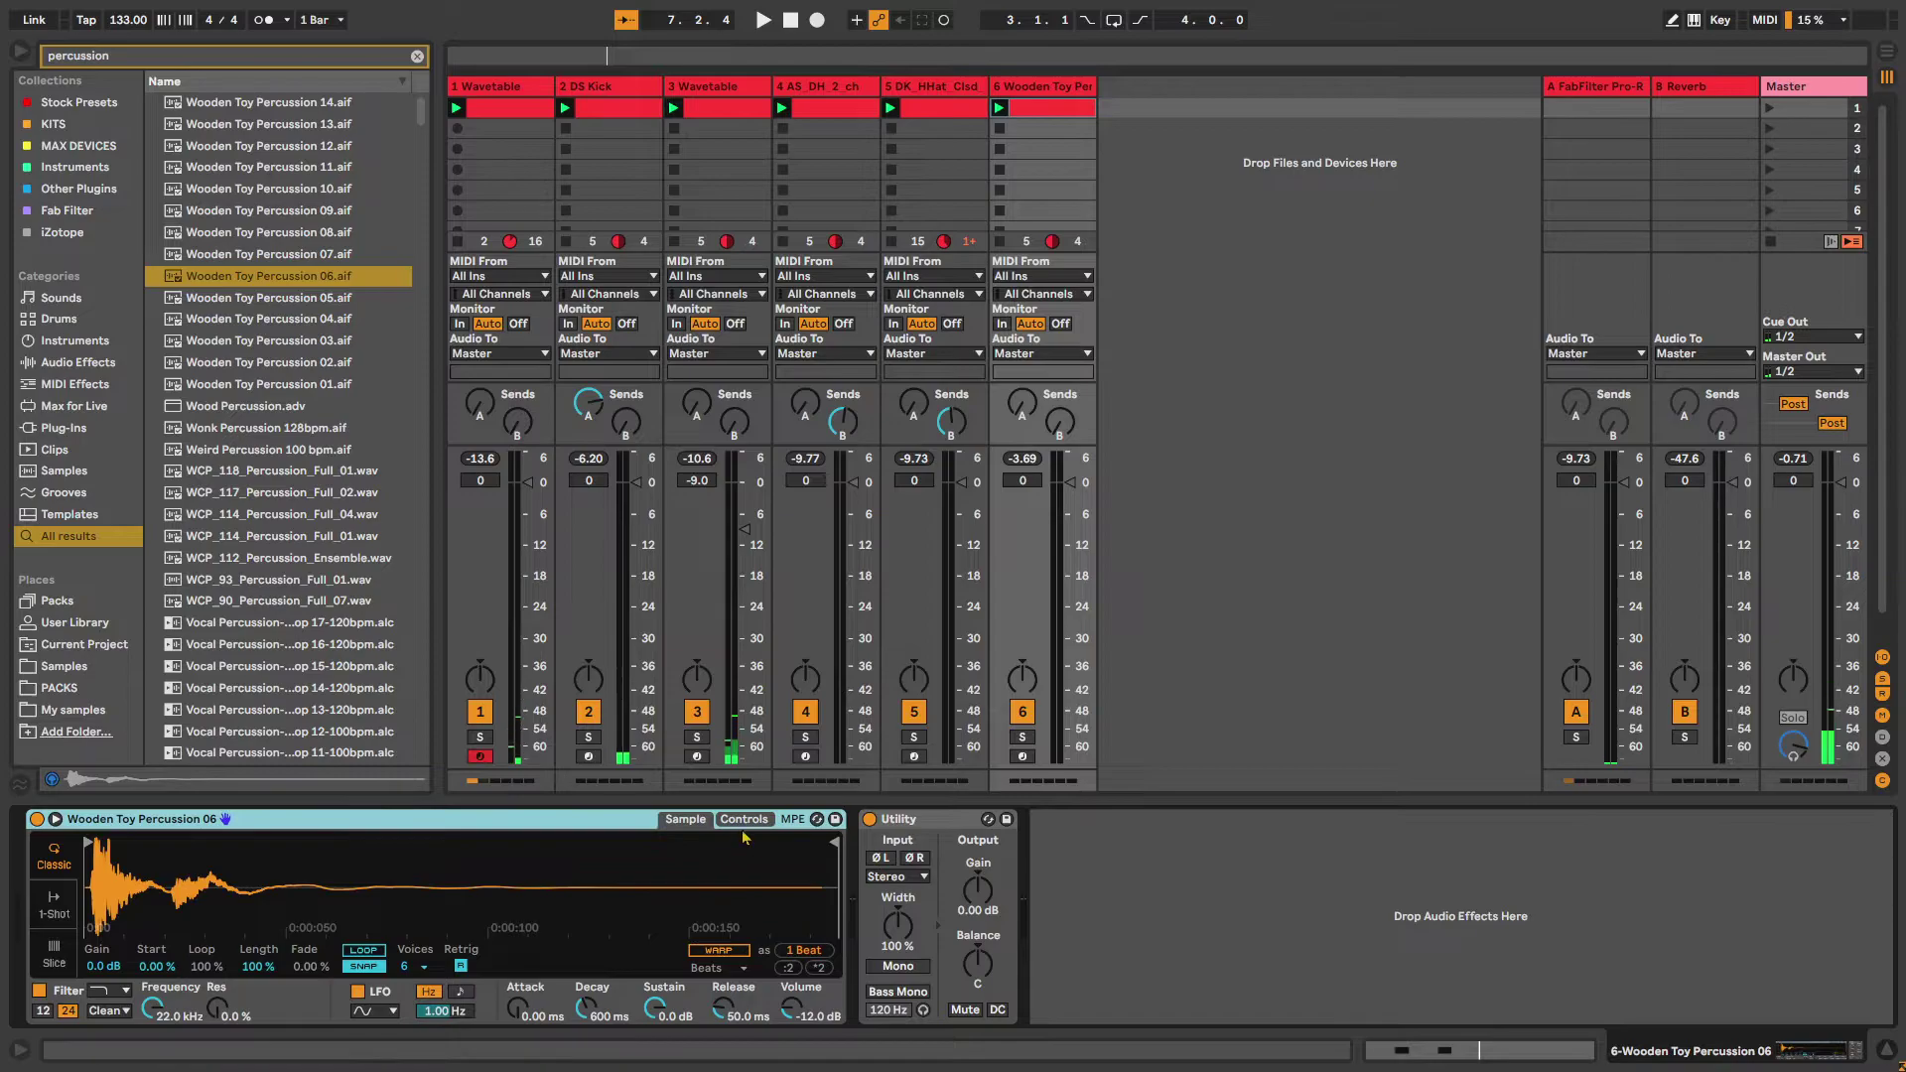
key(ctrl+f)
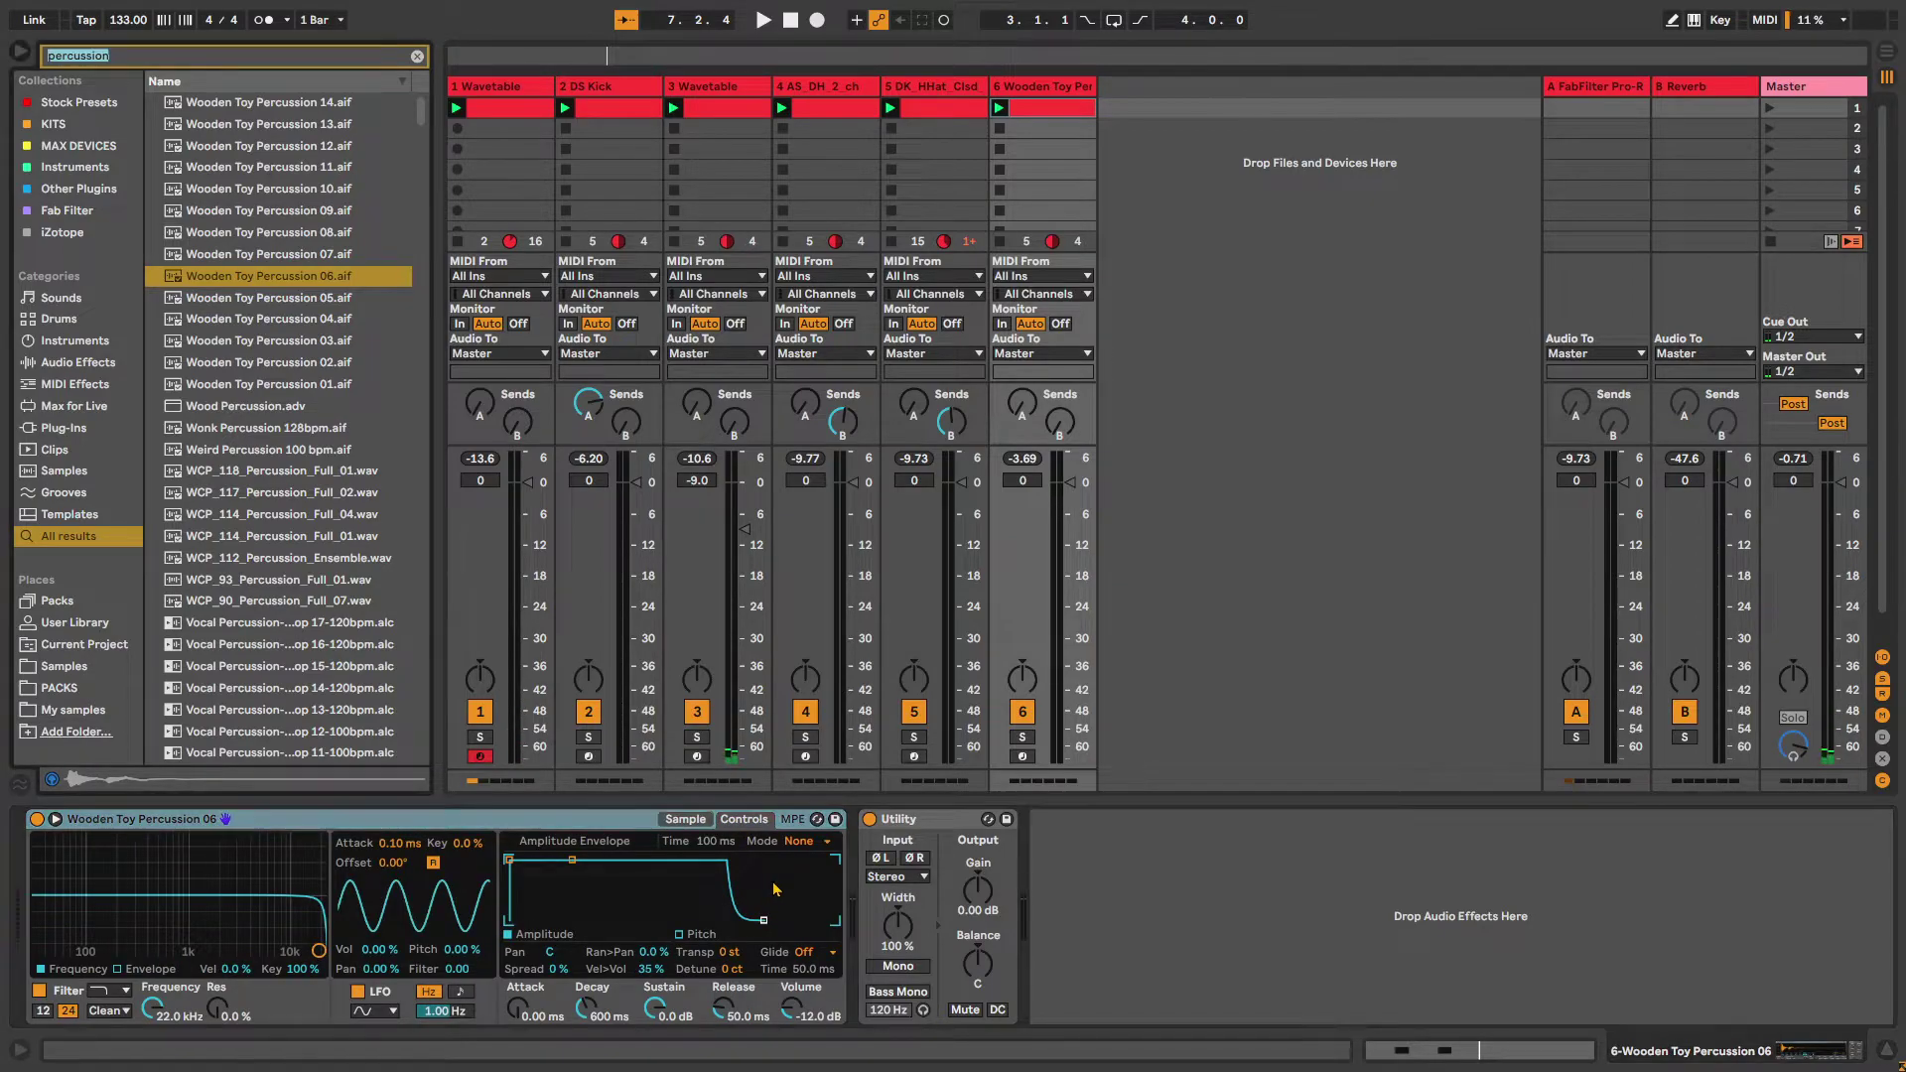
key(BackSpace)
text(sg)
key(BackSpace)
key(BackSpace)
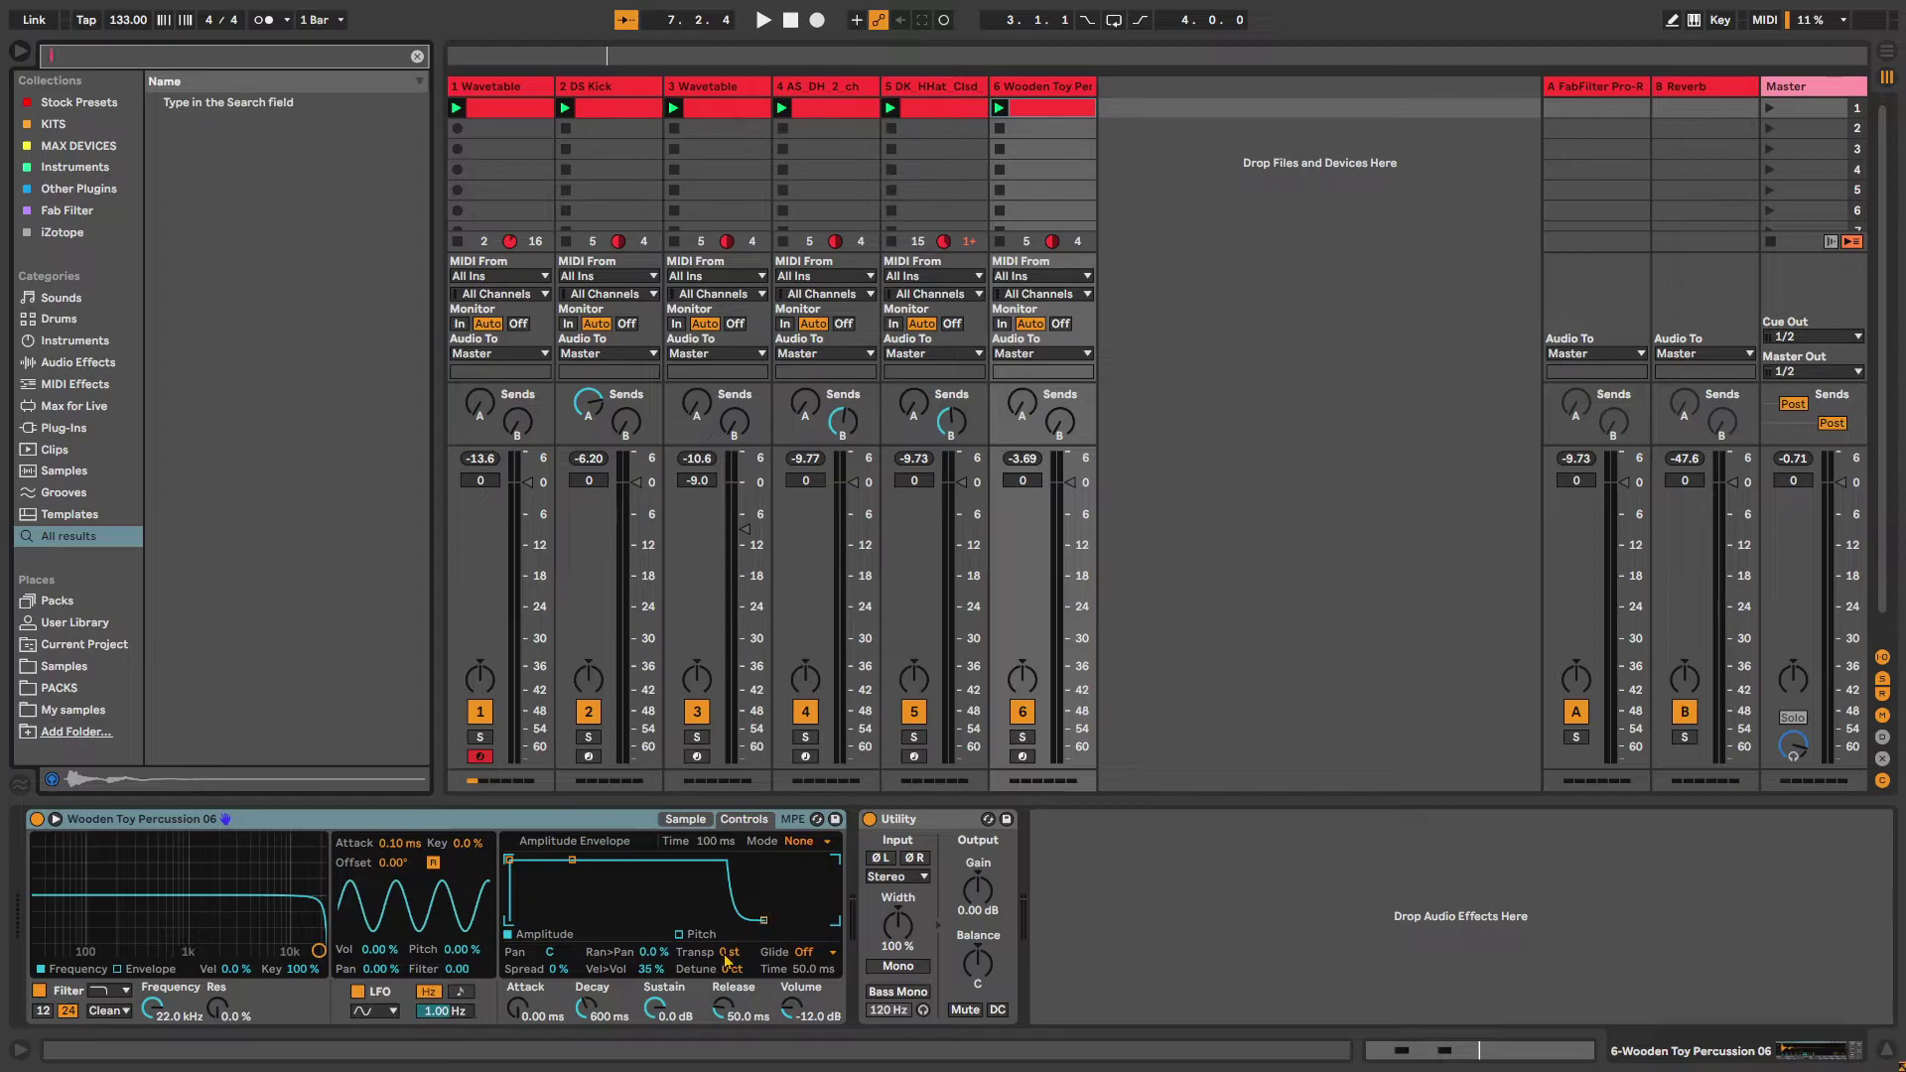
Set the transposition of the Wooden Toy Percussion 06 sample to +5 st while playing the loop
drag(726, 954, 727, 928)
key(space)
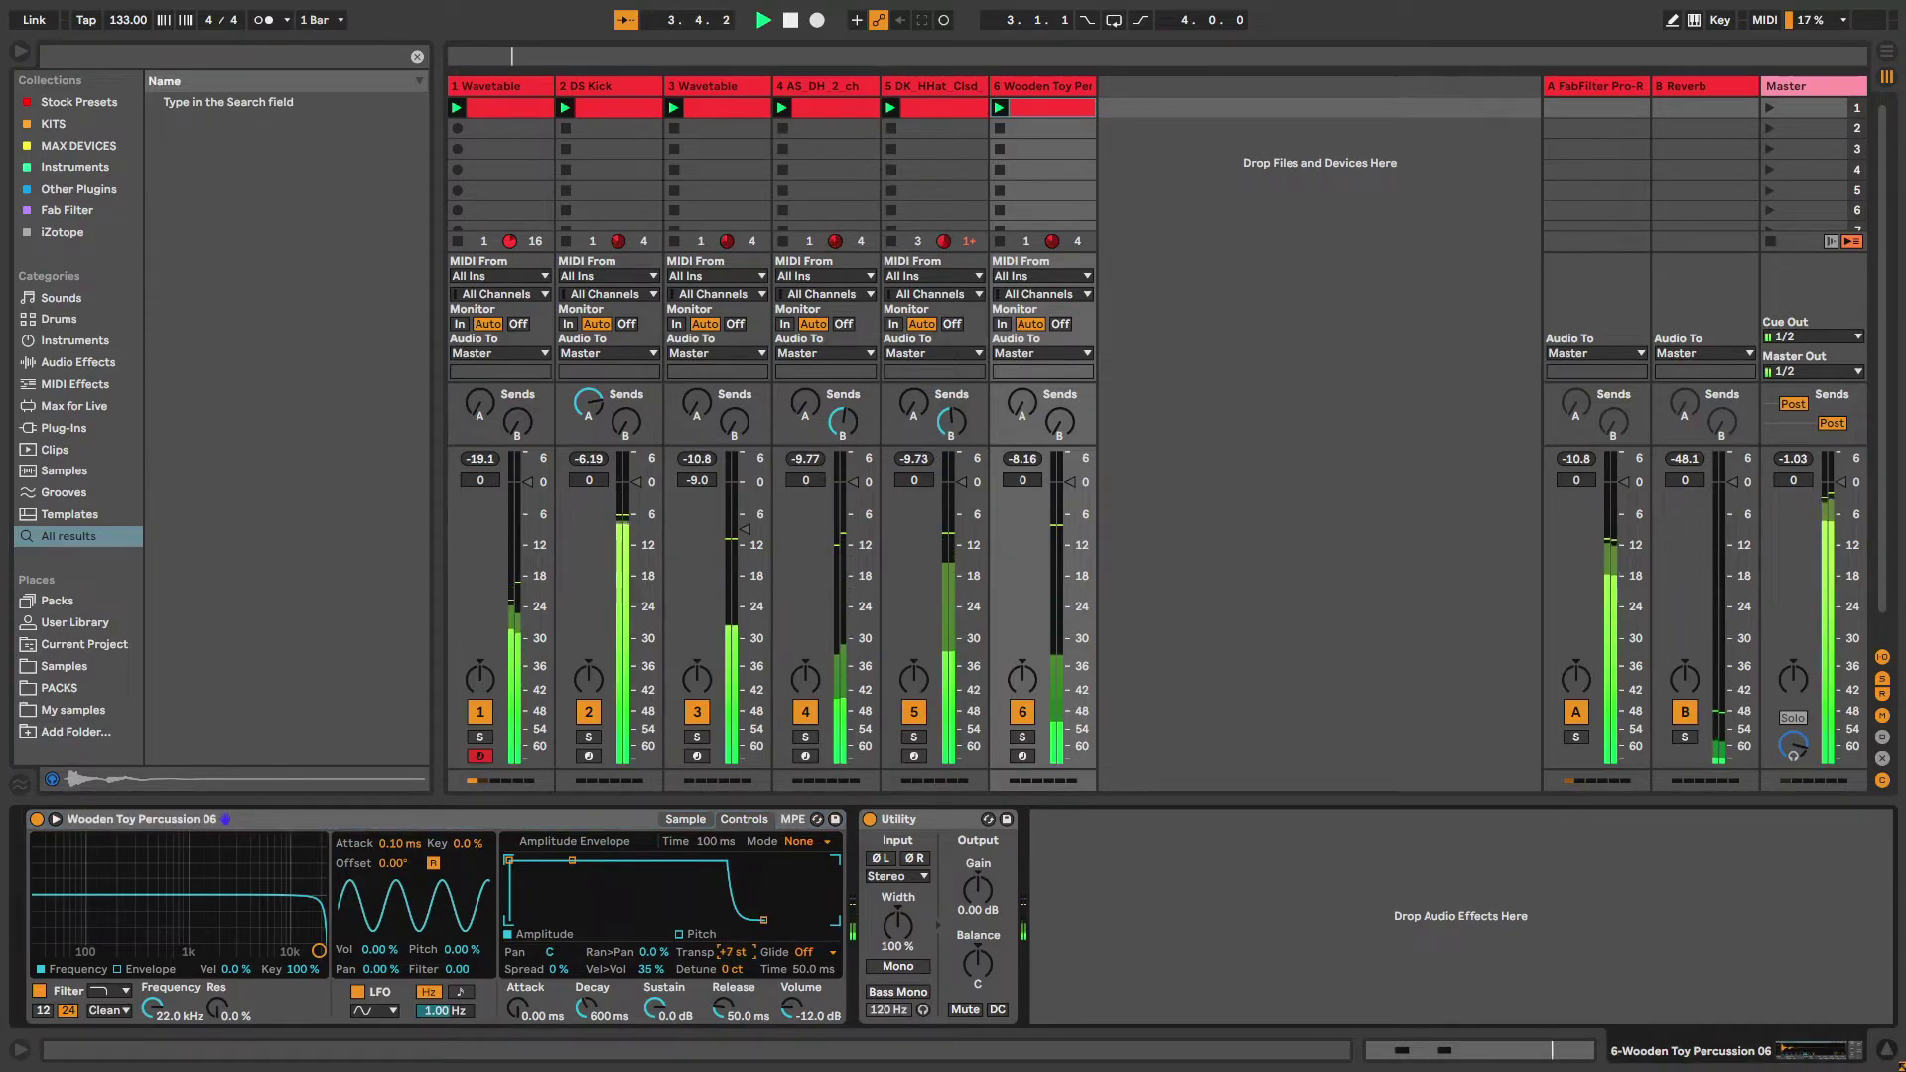
key(Down)
key(Down)
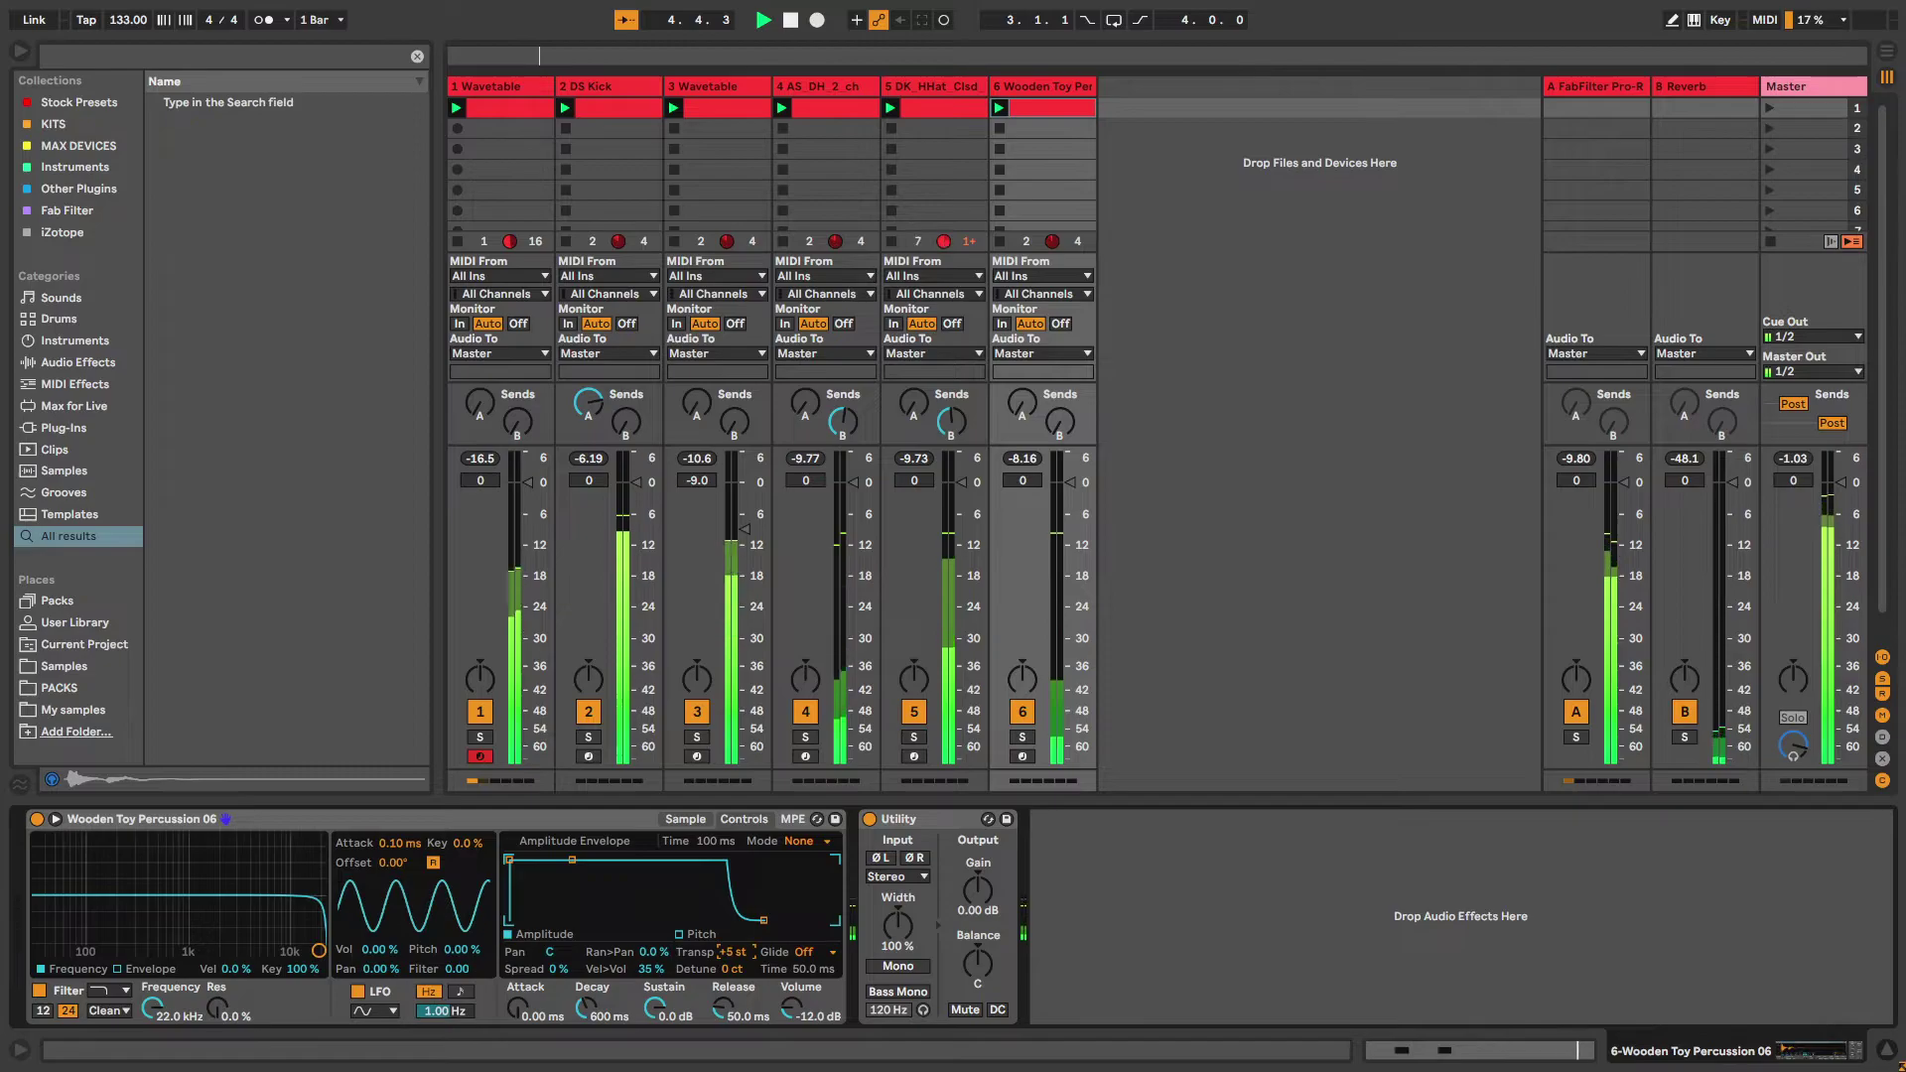
Delete the Utility effect from the percussion track and restart playback of the loop
click(914, 824)
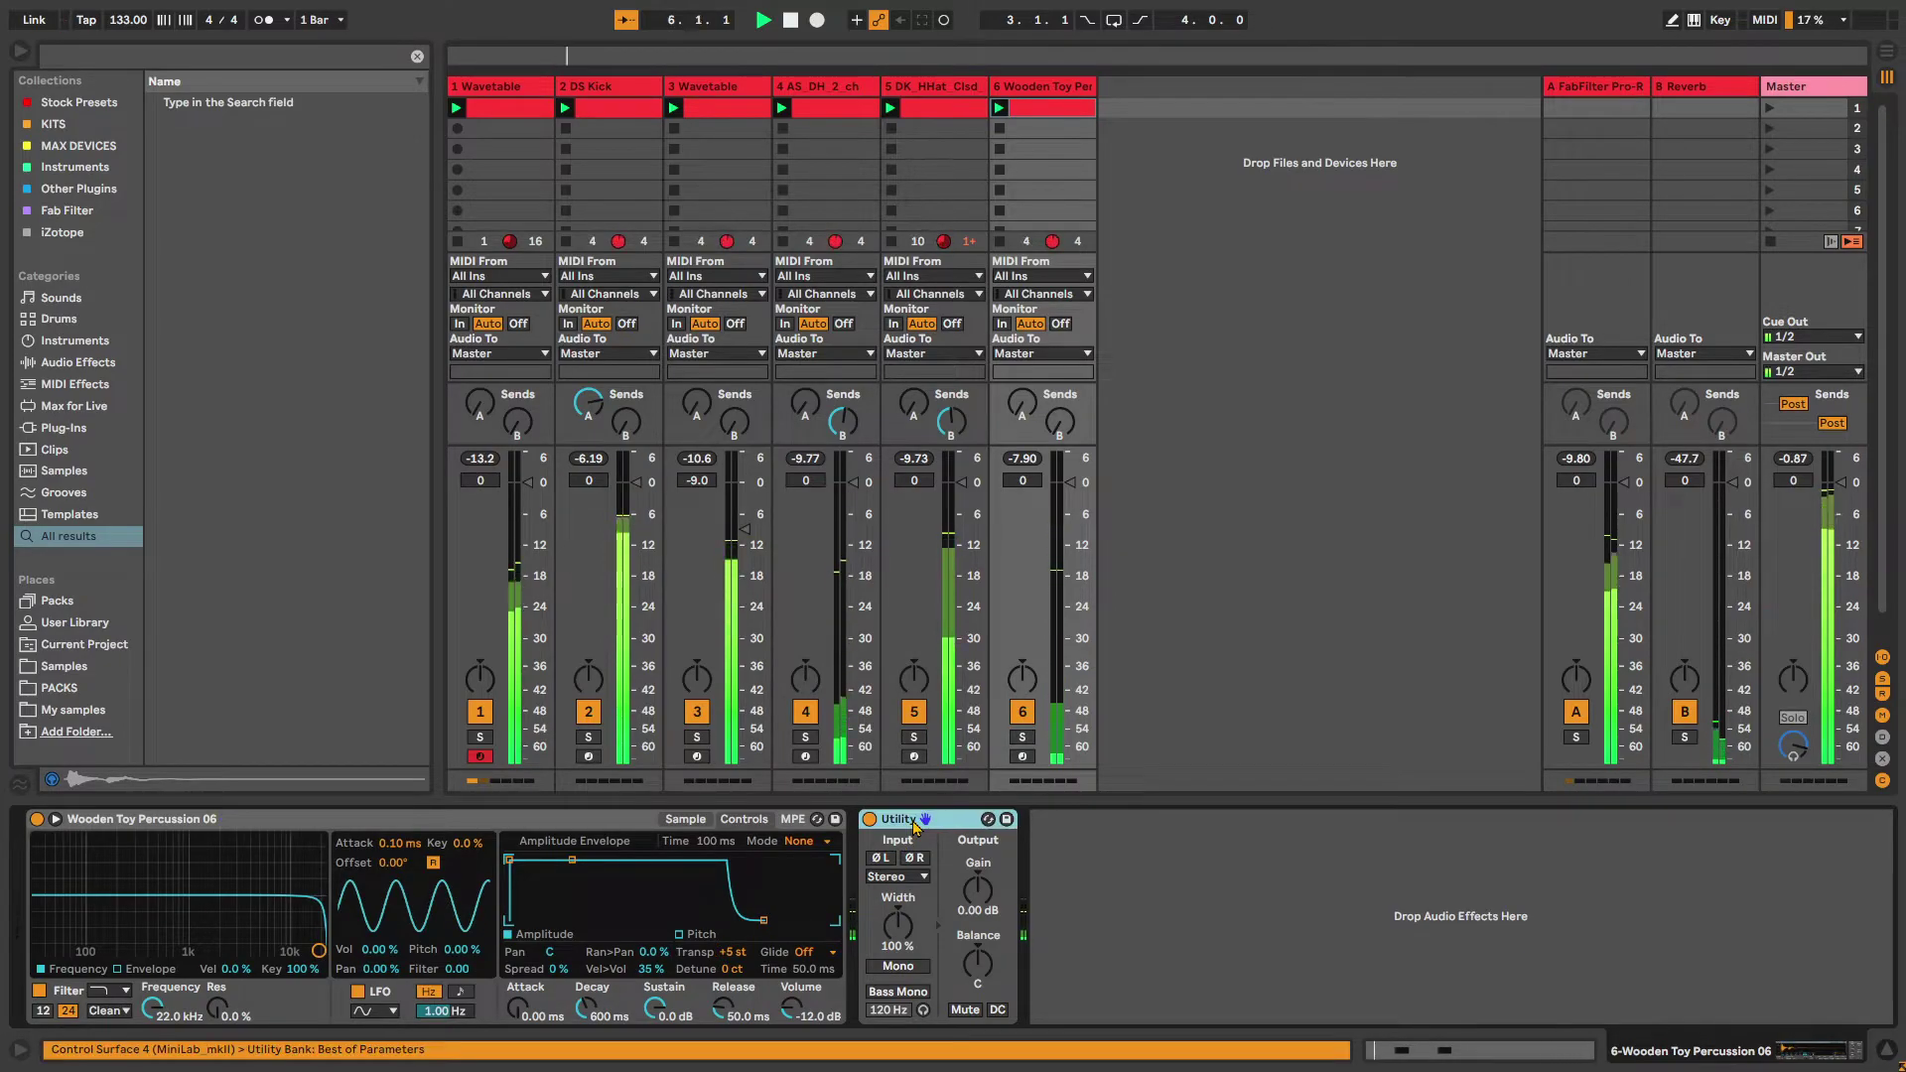
key(Delete)
key(space)
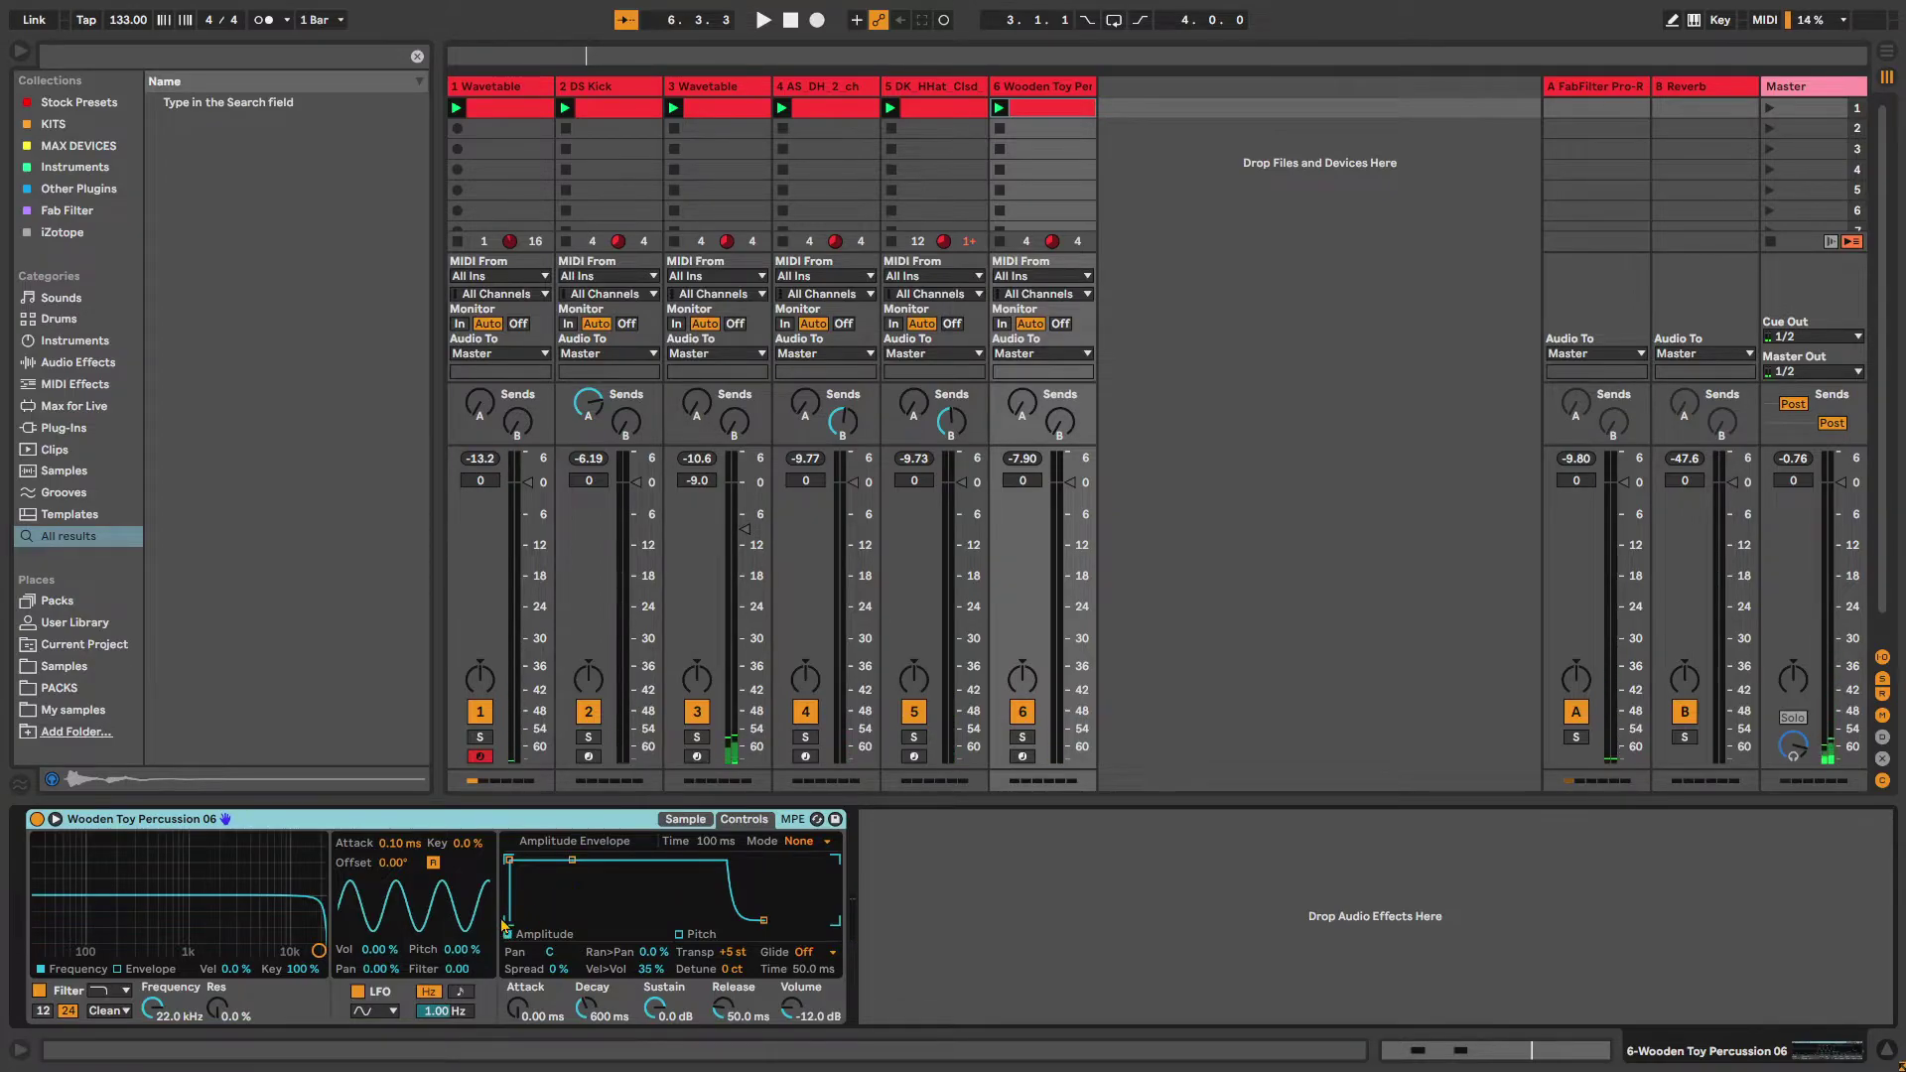
key(space)
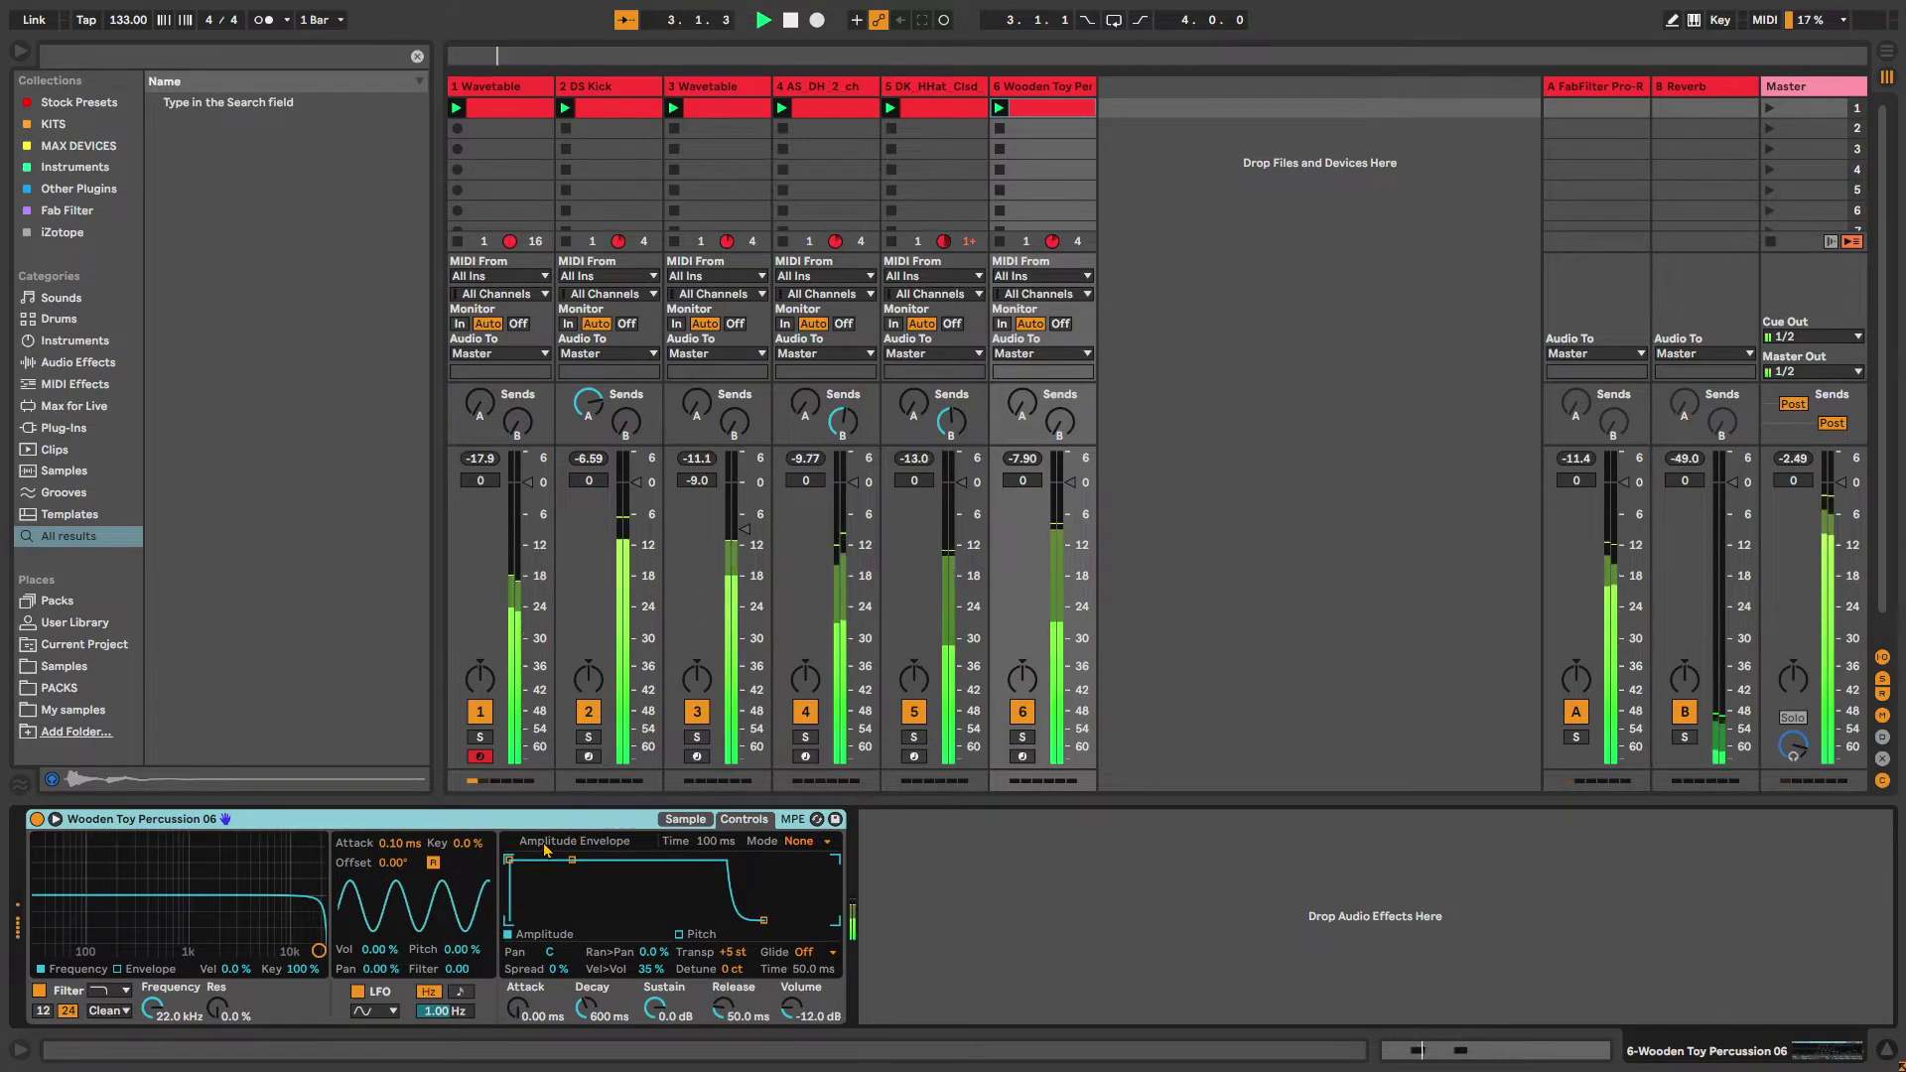
Convert the percussion's Simpler to Sampler and show its pitch and oscillator settings
right_click(585, 818)
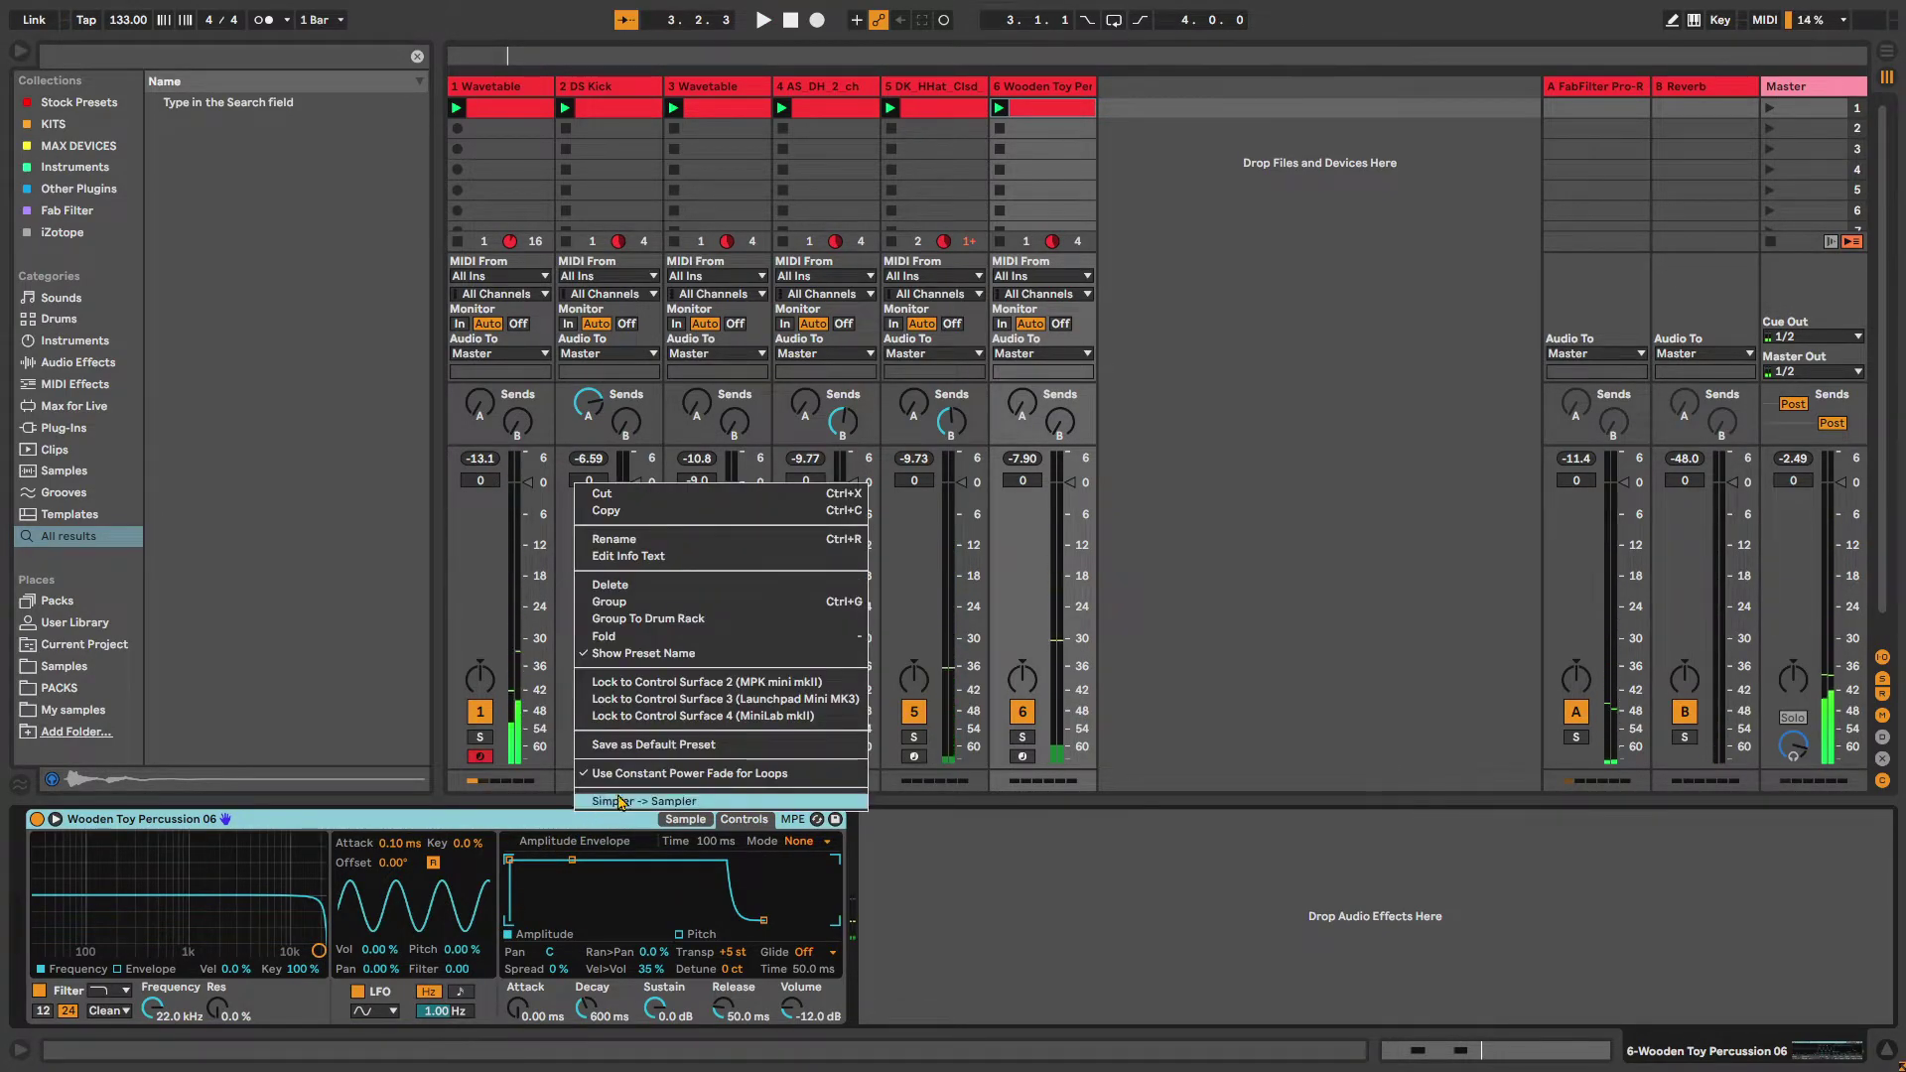
click(590, 803)
click(482, 820)
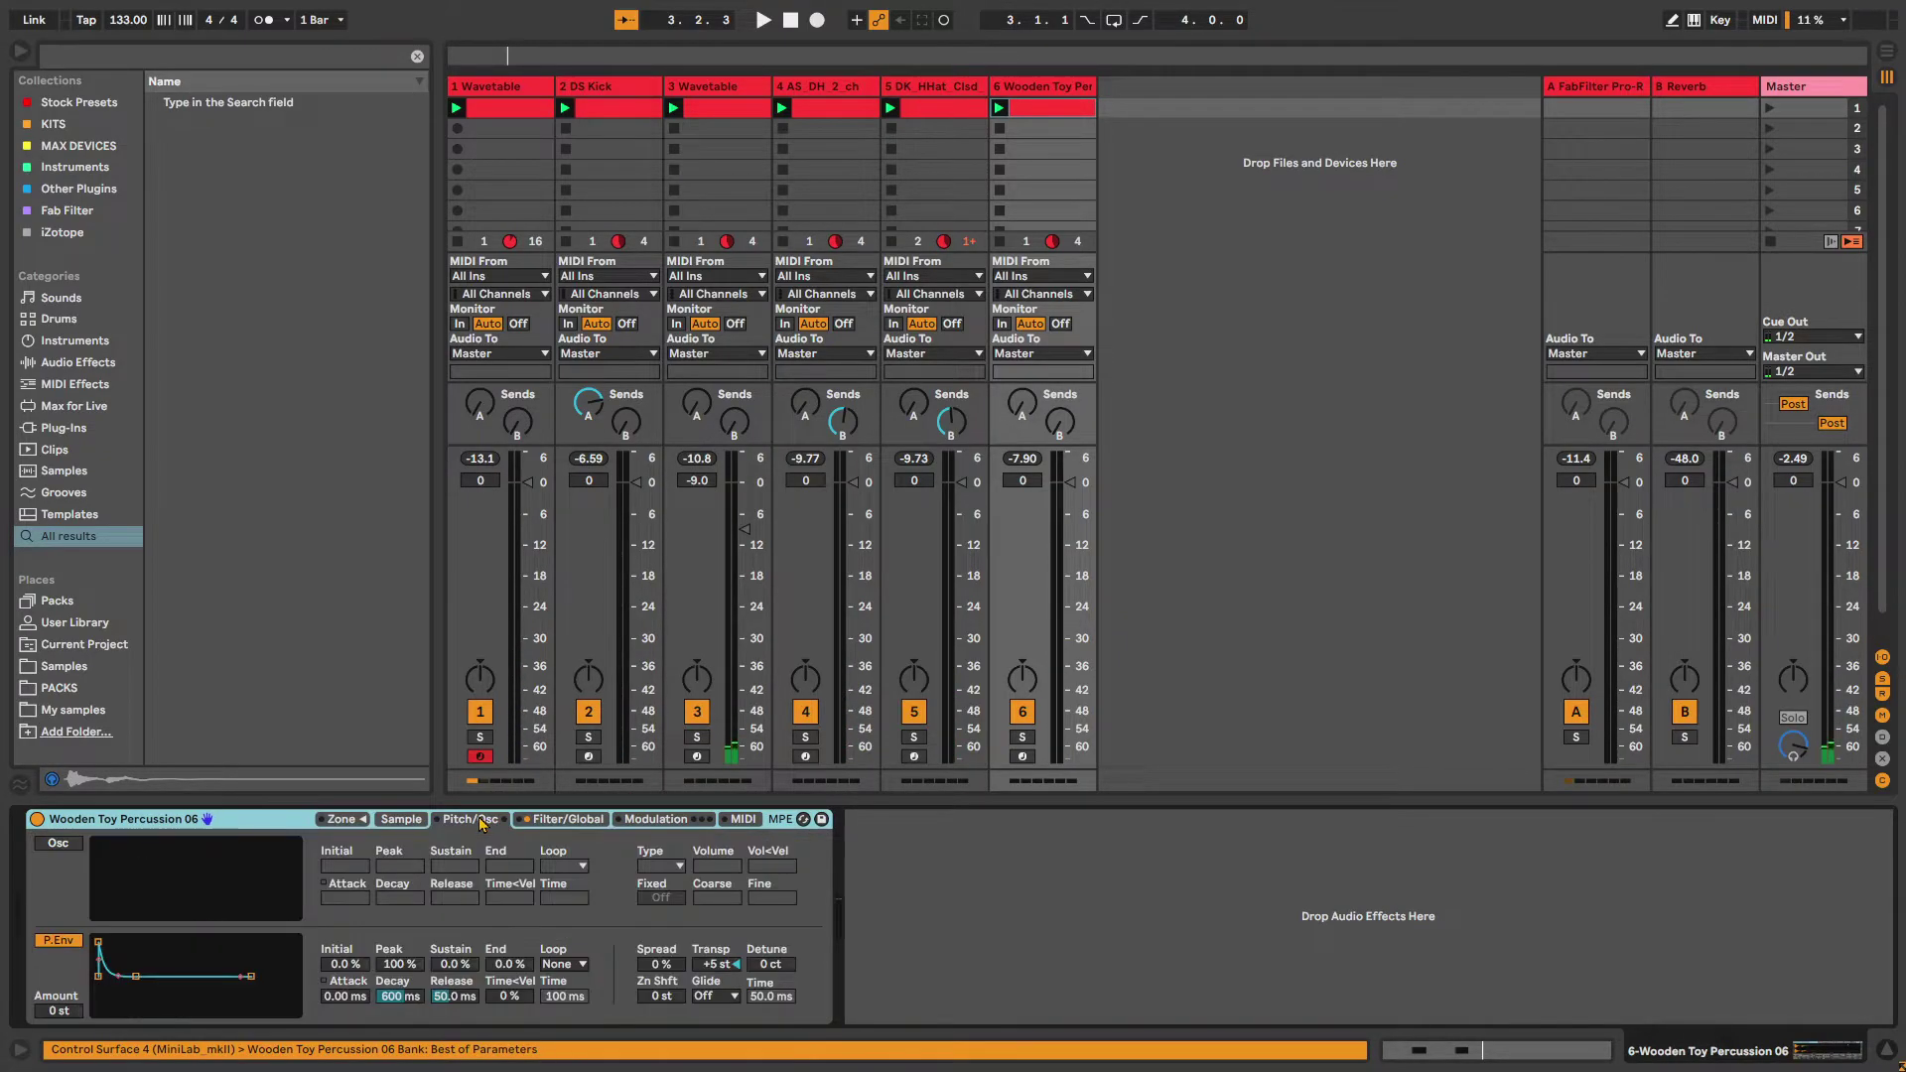
Enable Sampler's modulation oscillator, solo track 6, and set the oscillator volume to -67 dB
click(49, 847)
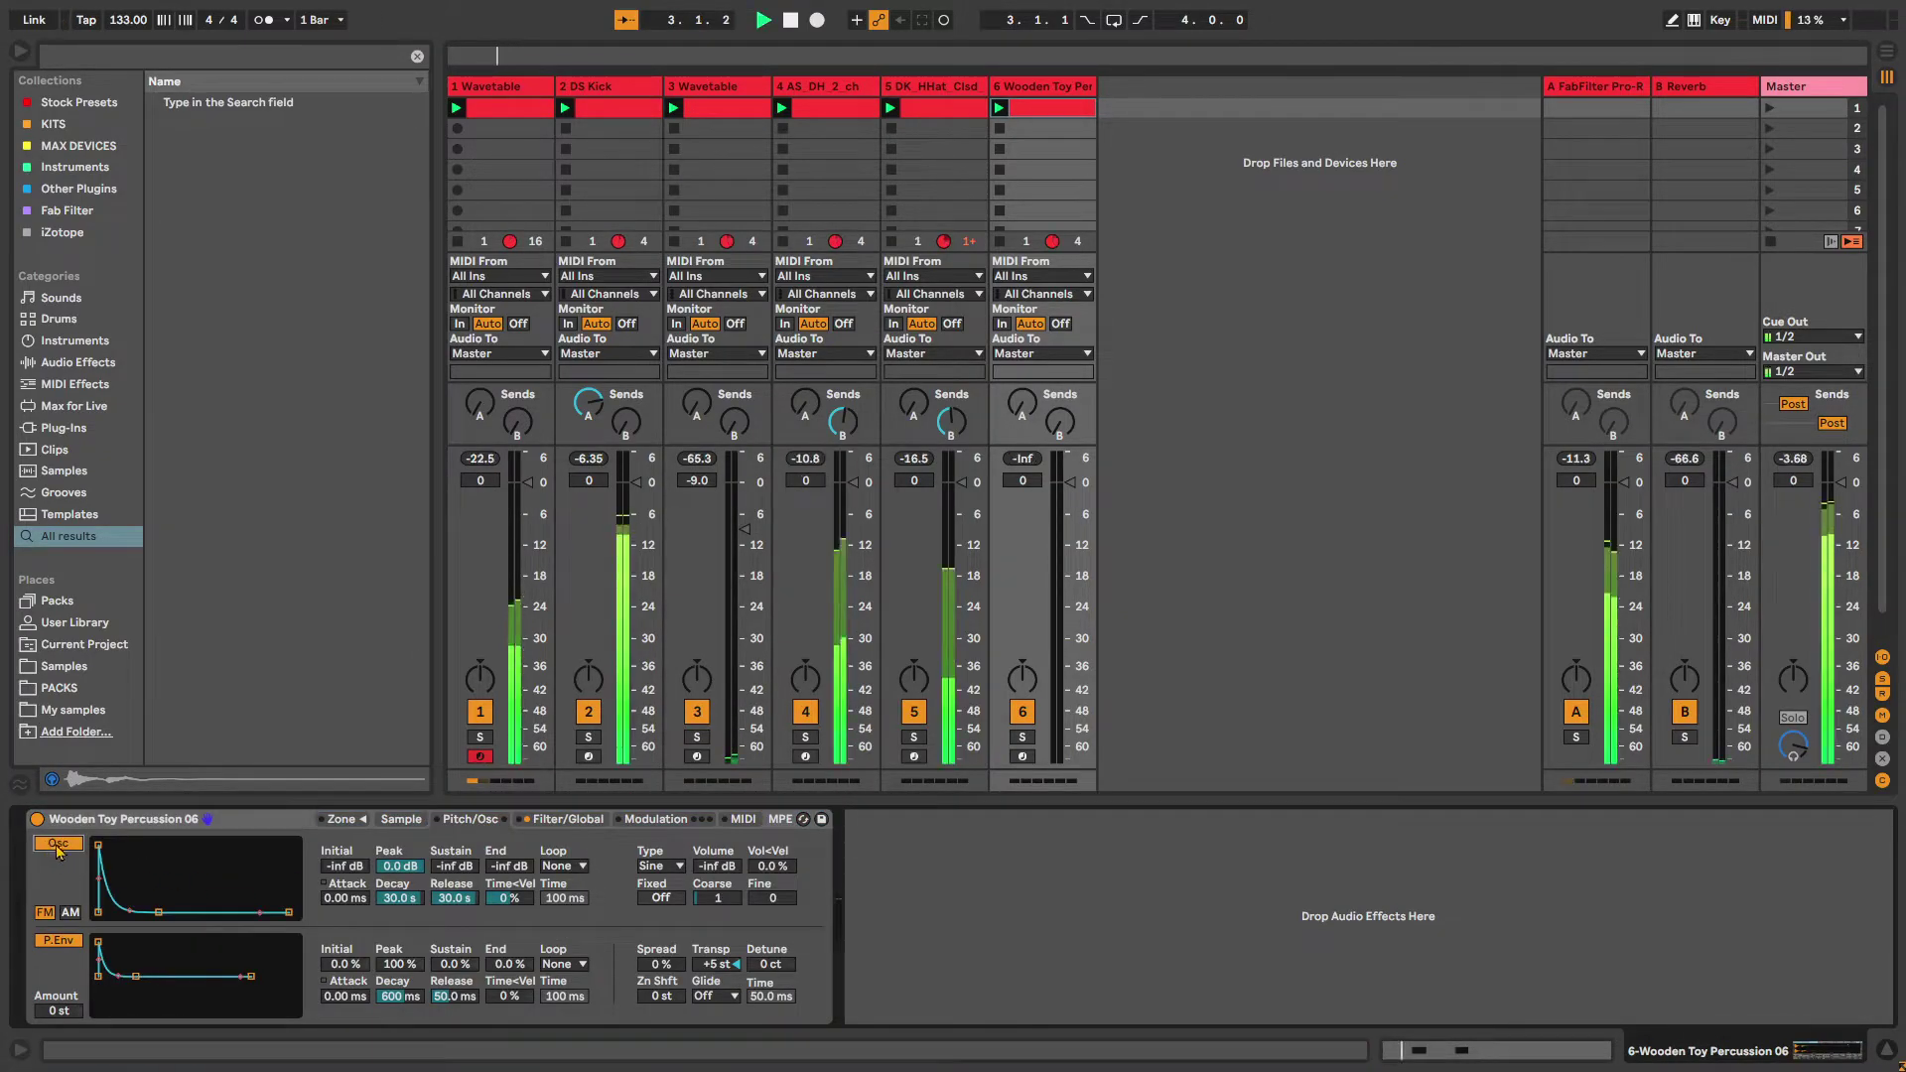
drag(717, 866, 717, 819)
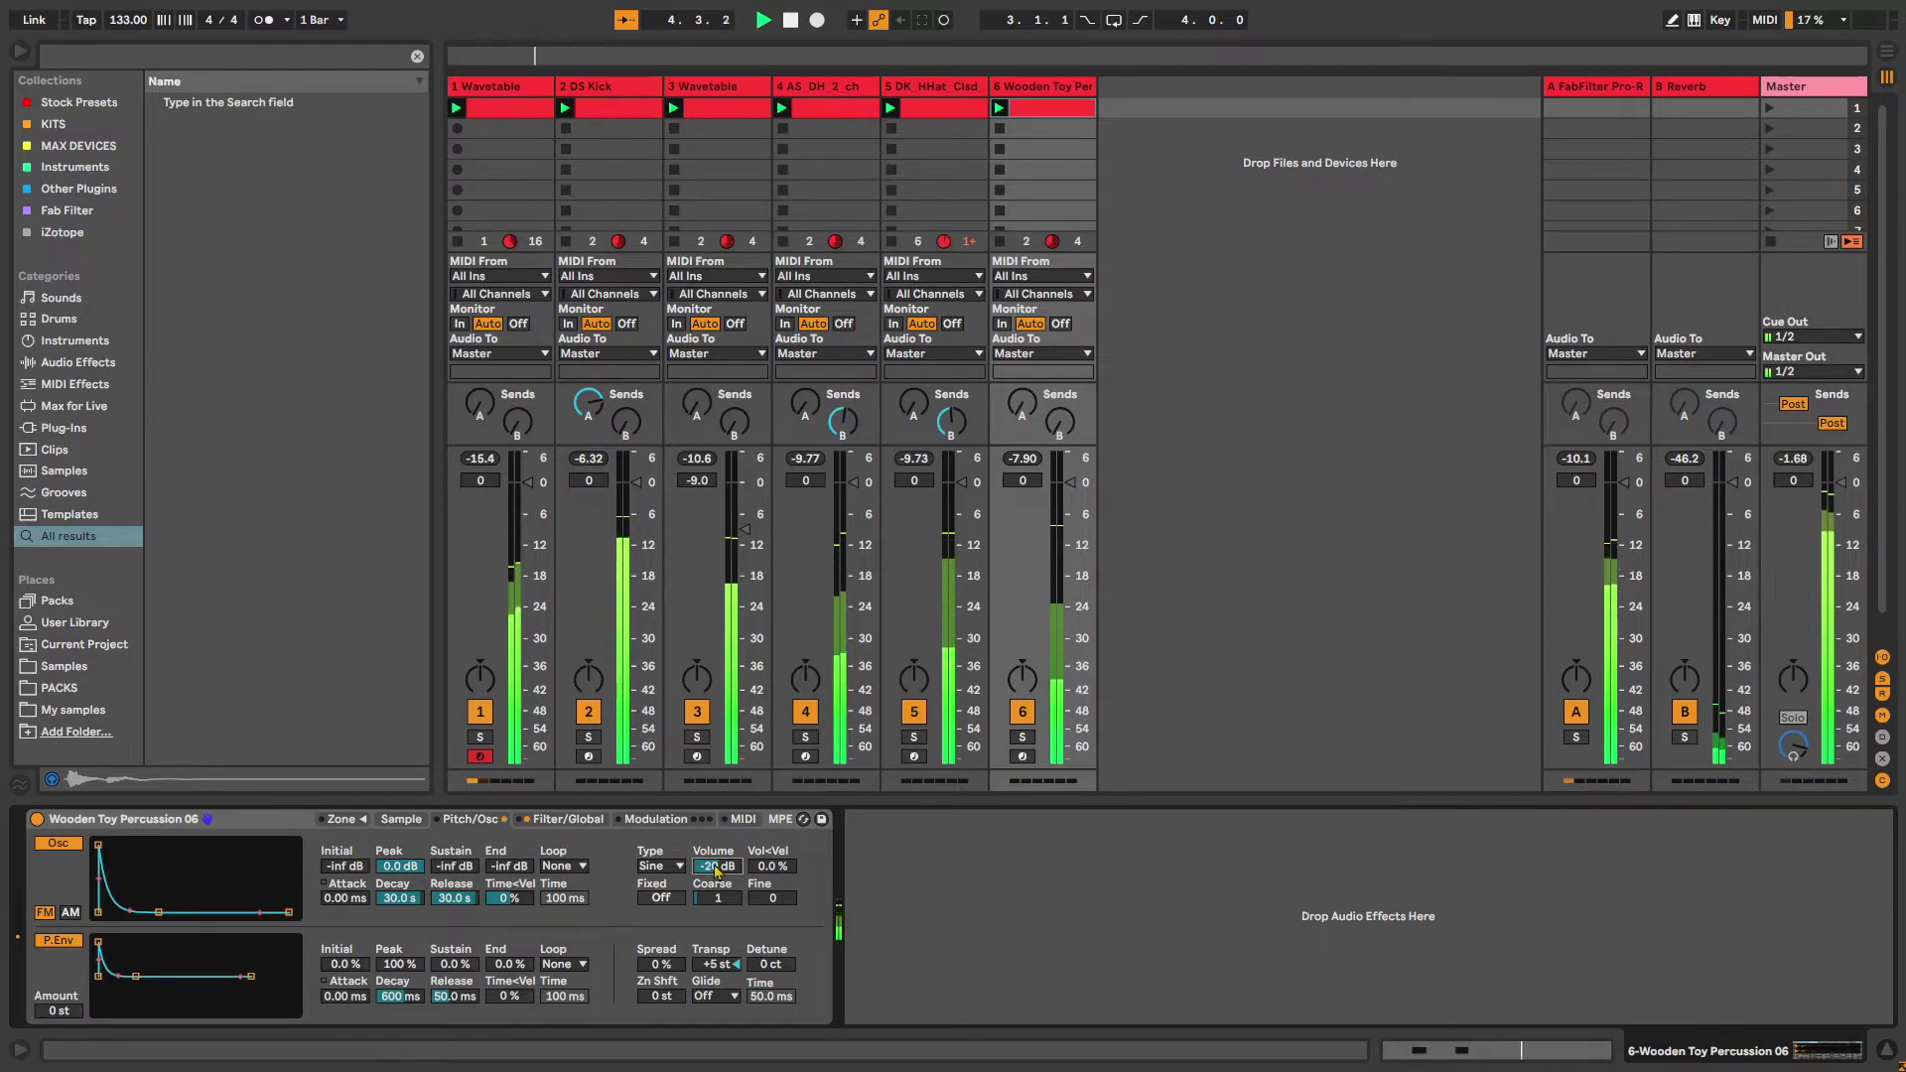
click(1022, 738)
drag(717, 867, 717, 890)
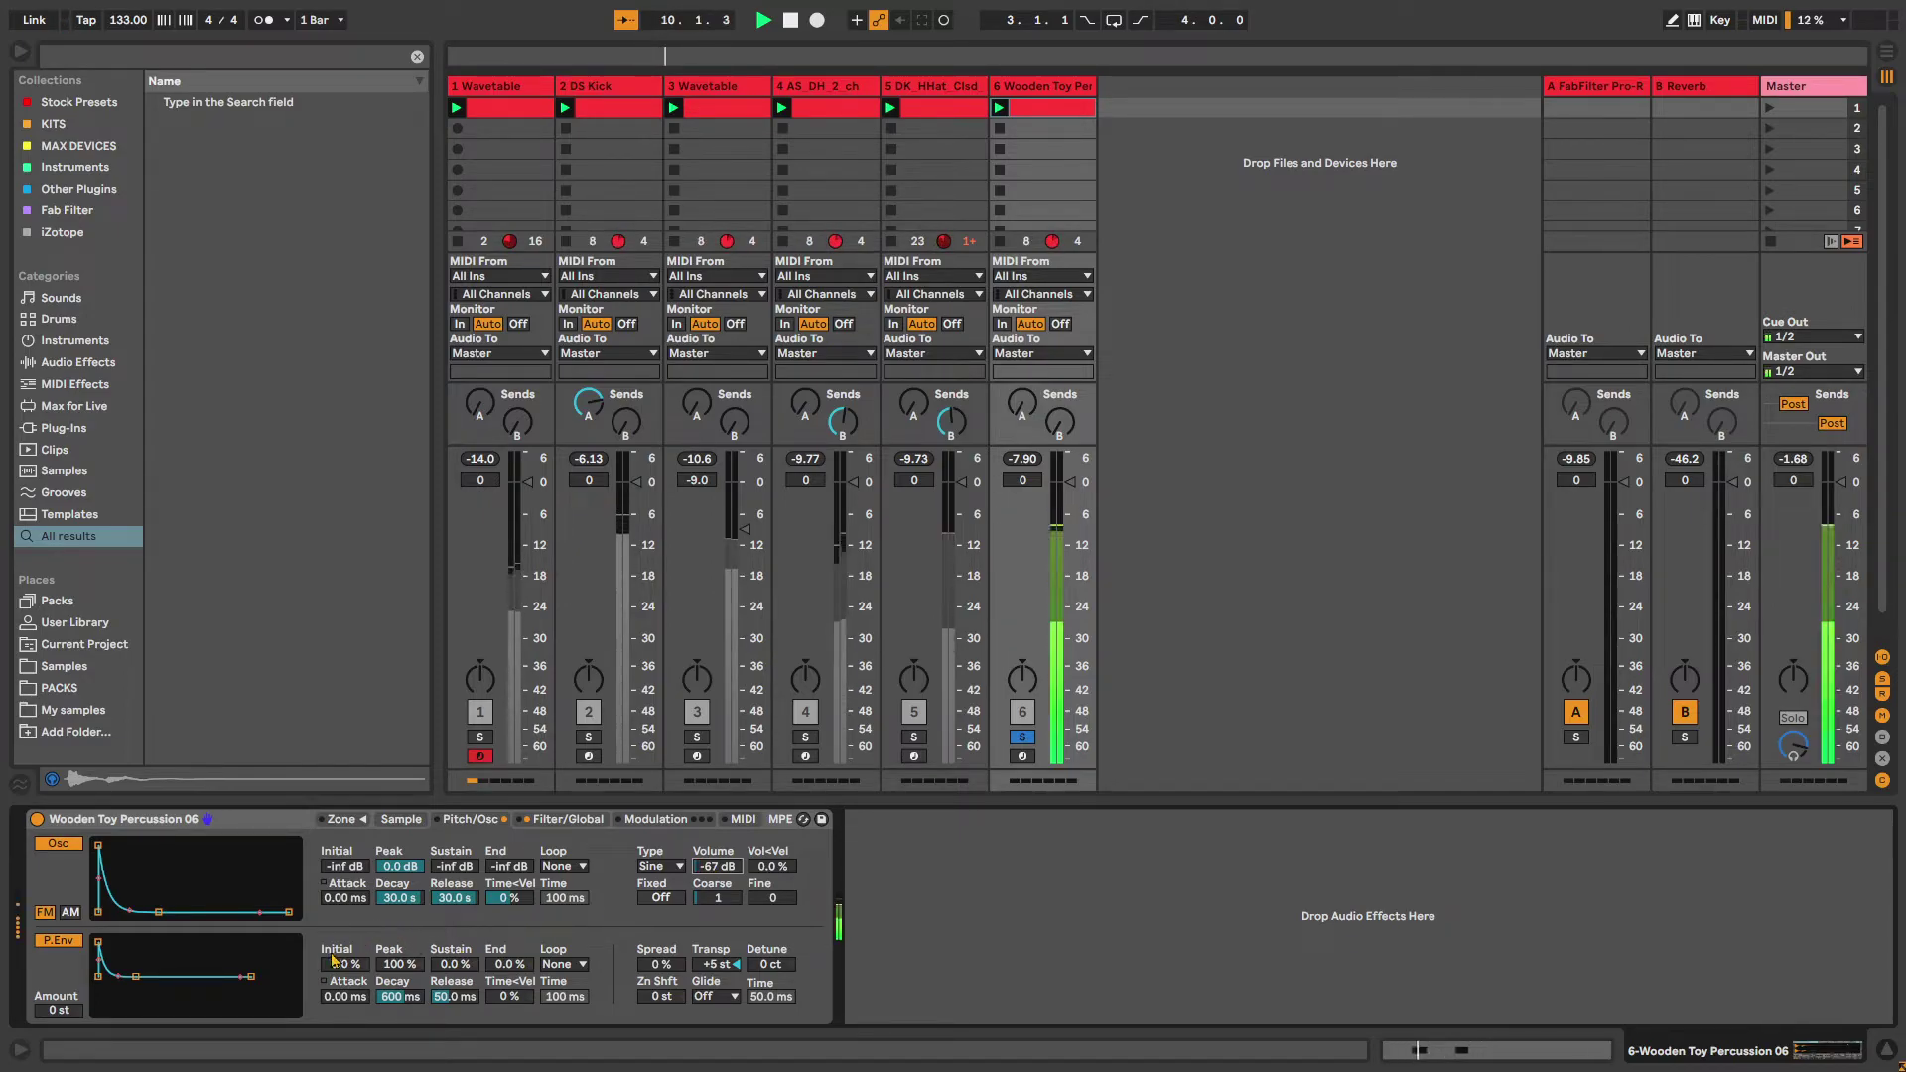
Try a pitch envelope amount of -12 st in the mix and solo, then reset it to 0 st and disable the envelope
drag(60, 1011, 59, 1005)
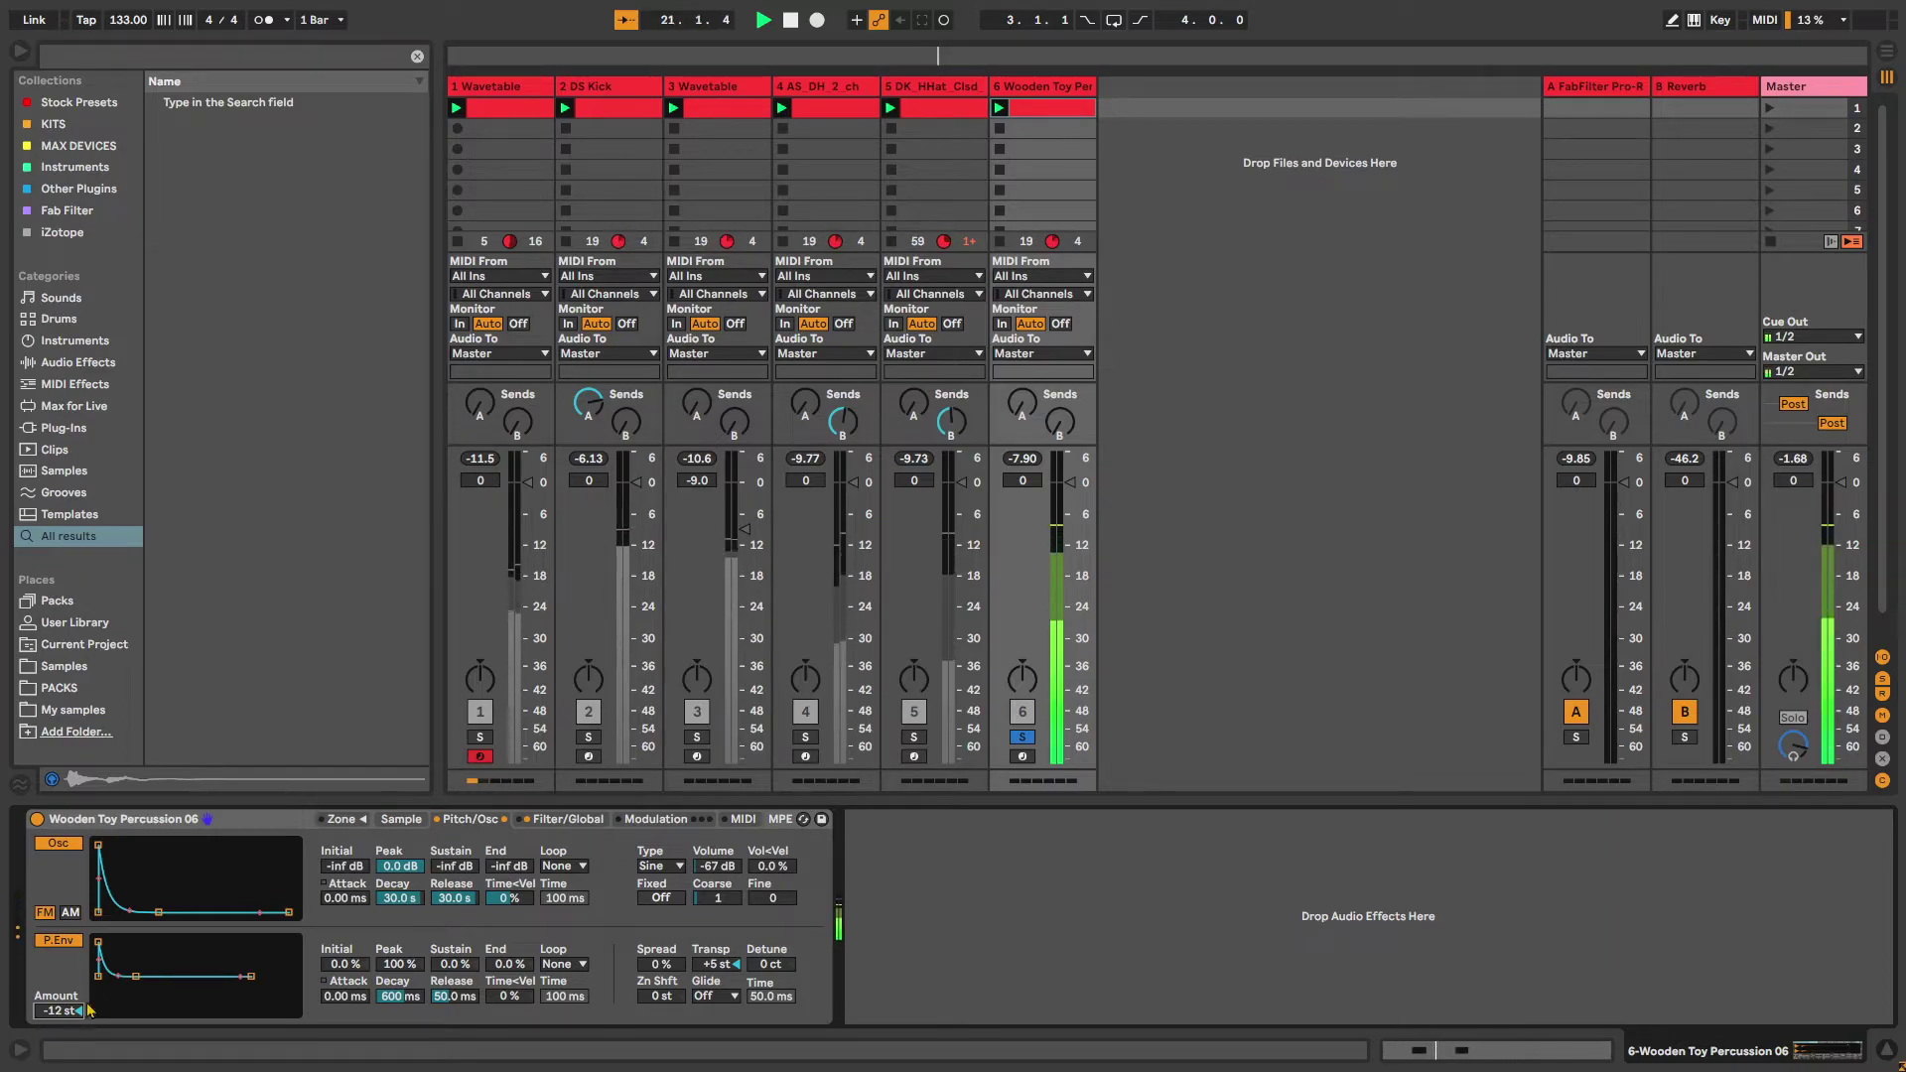
click(1023, 740)
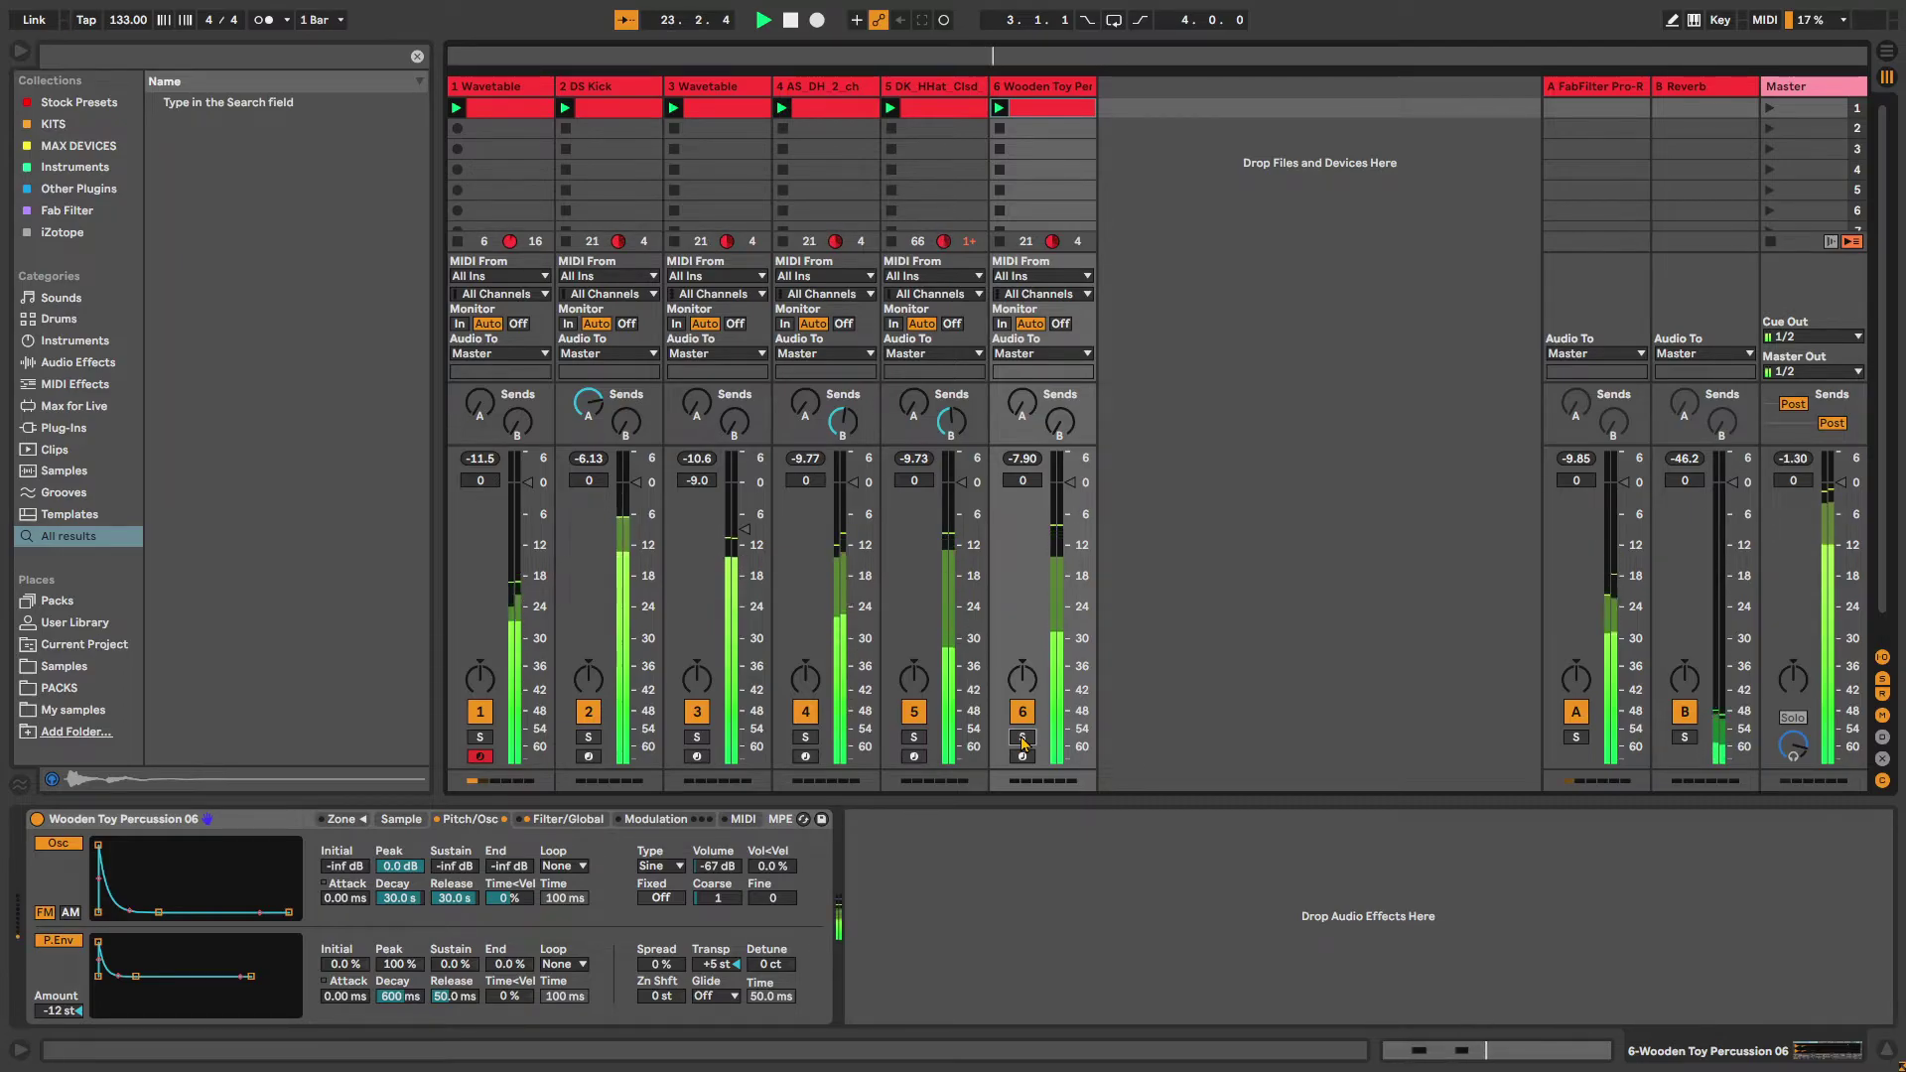
click(1022, 740)
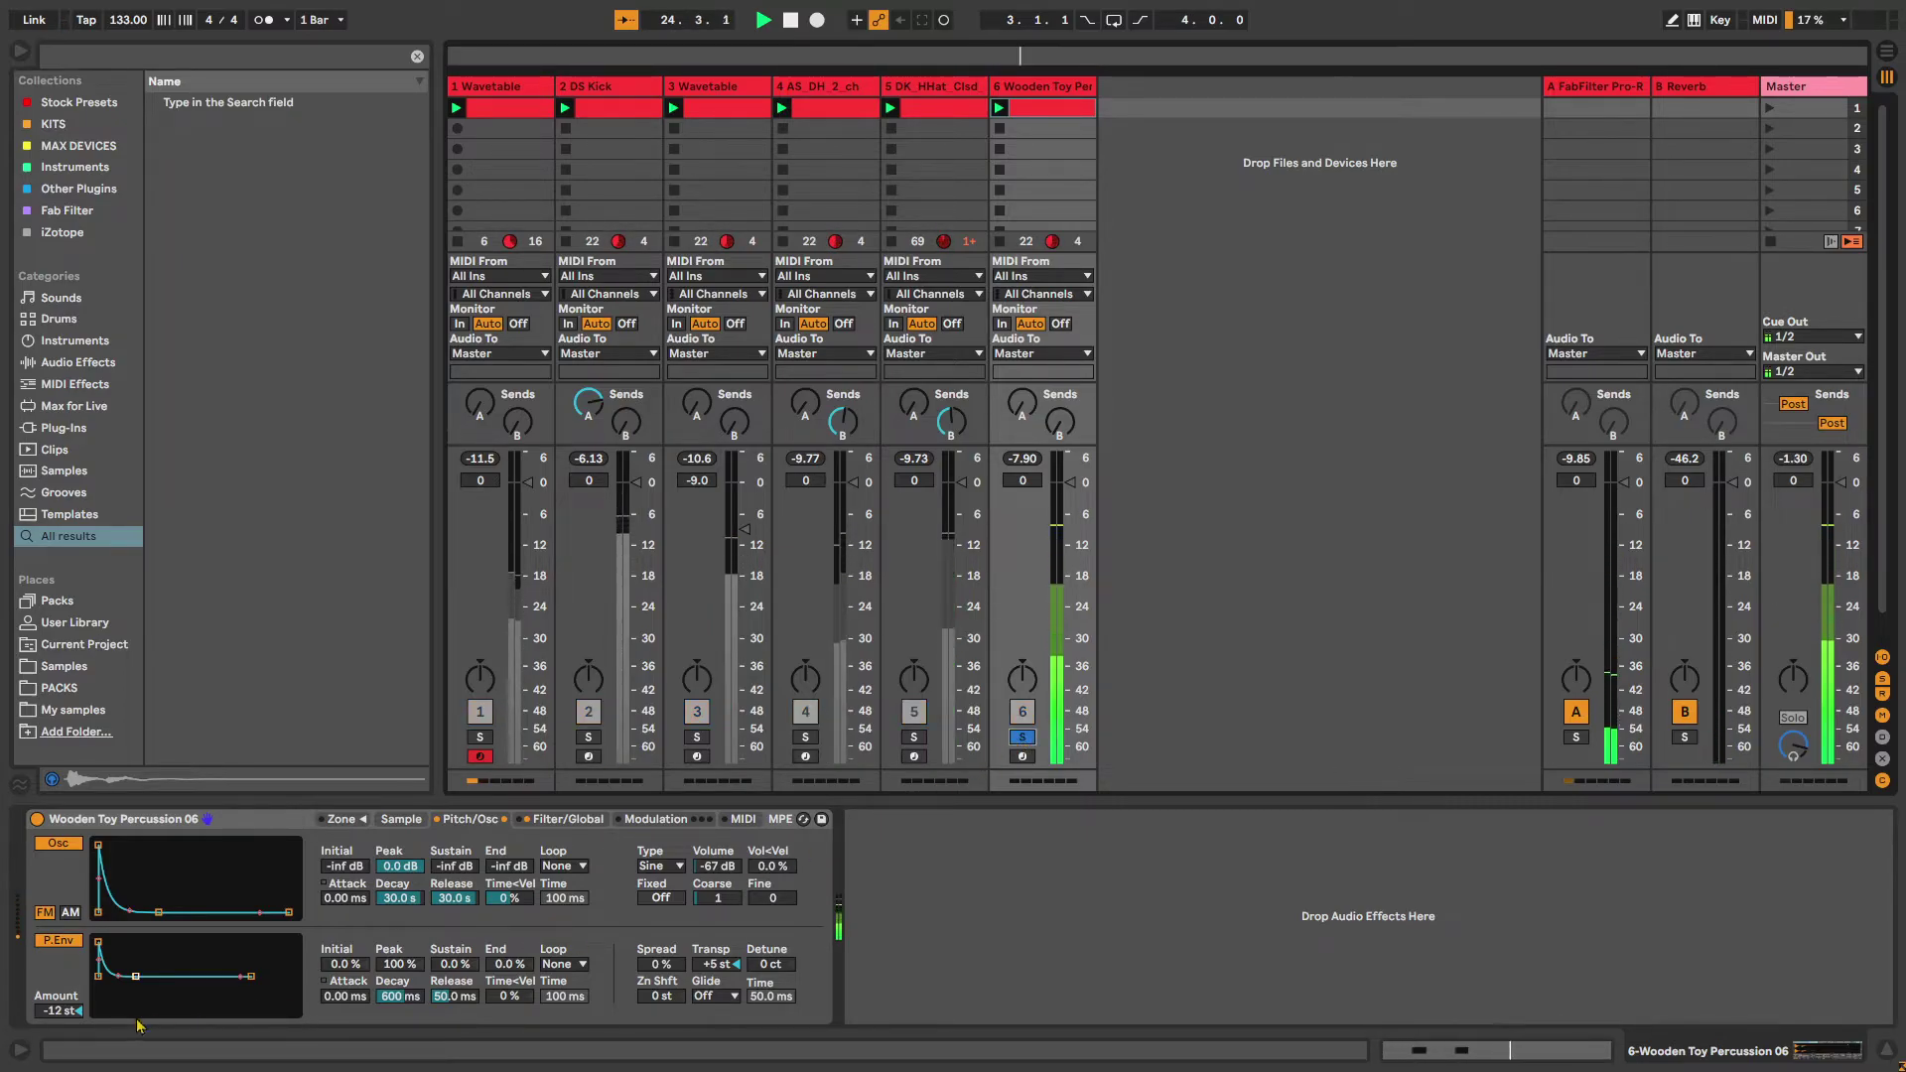
double_click(64, 1011)
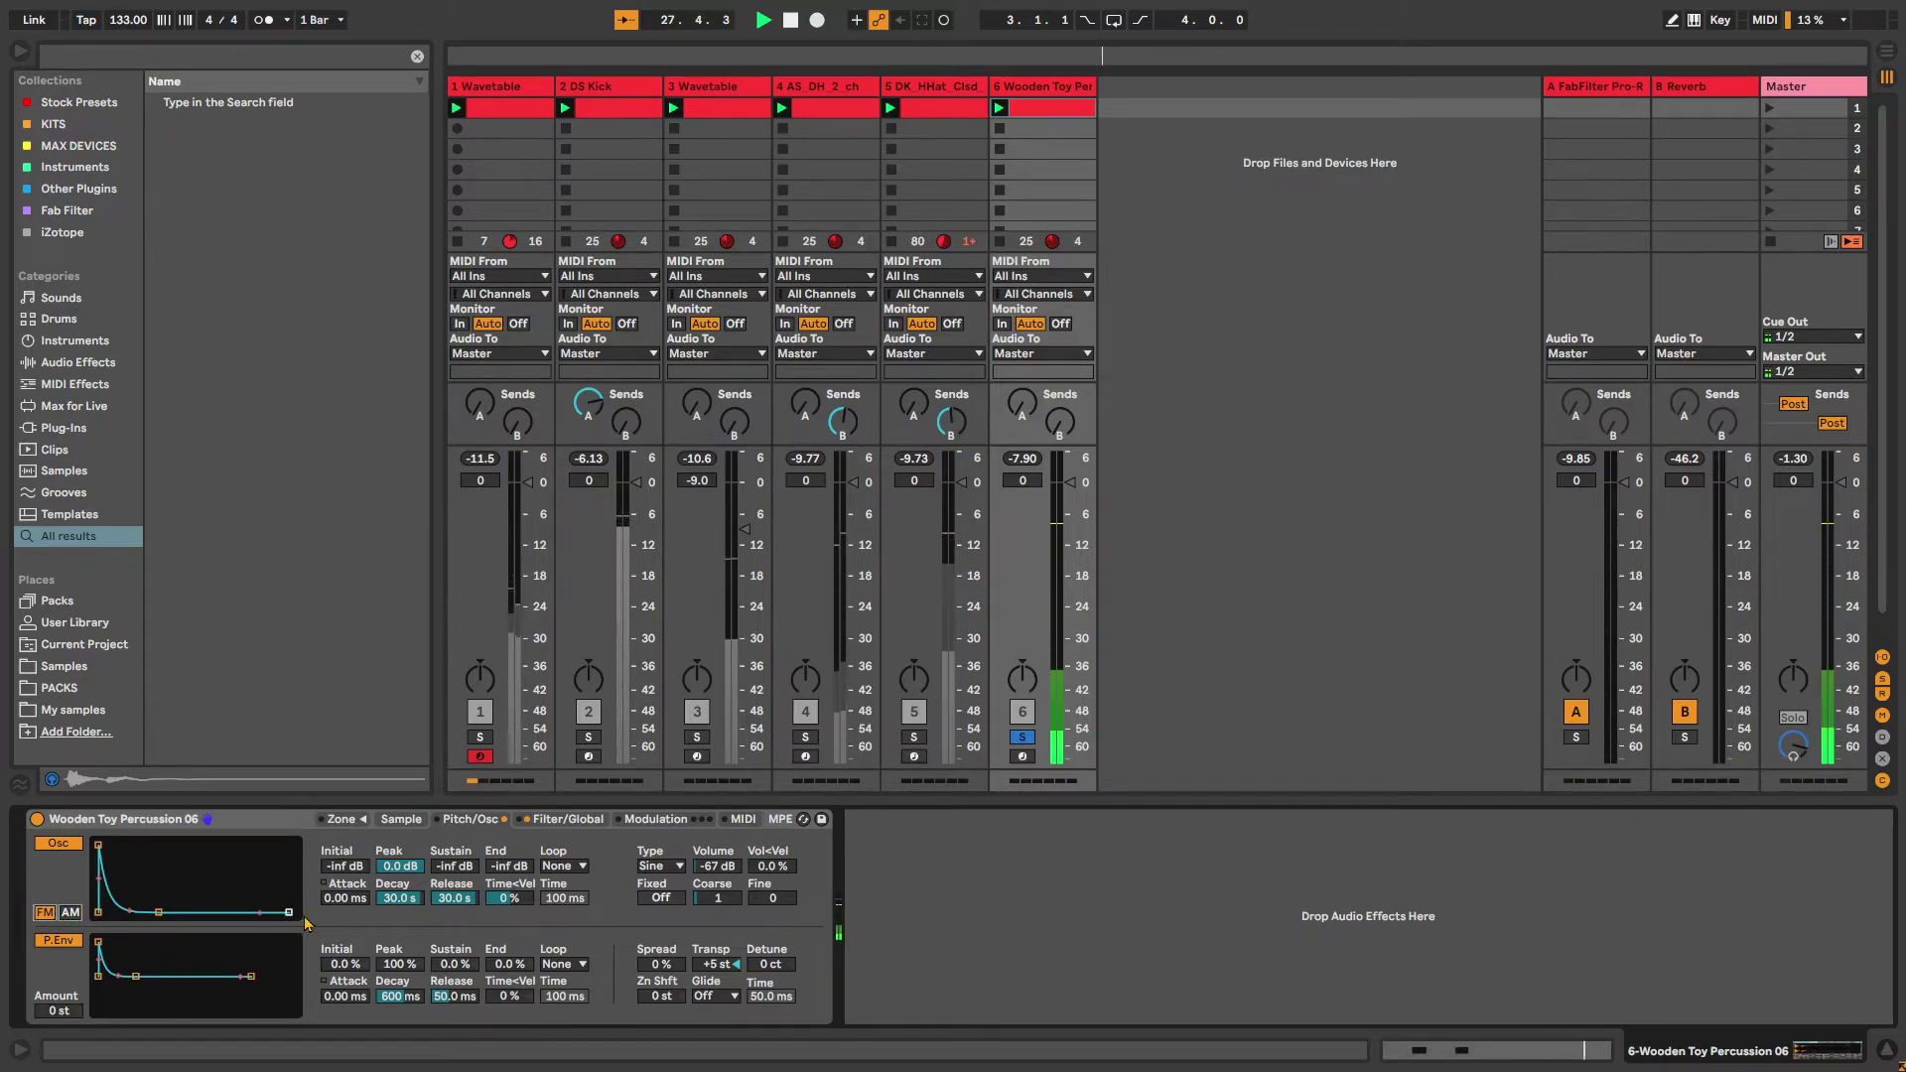
click(57, 941)
Set the oscillator volume to -20 dB and try the Tri, Sw 3, Noise, Sine 8 Bit, Sine 4 Bit and Sw 32 waveforms, returning to Sine
drag(730, 872, 730, 832)
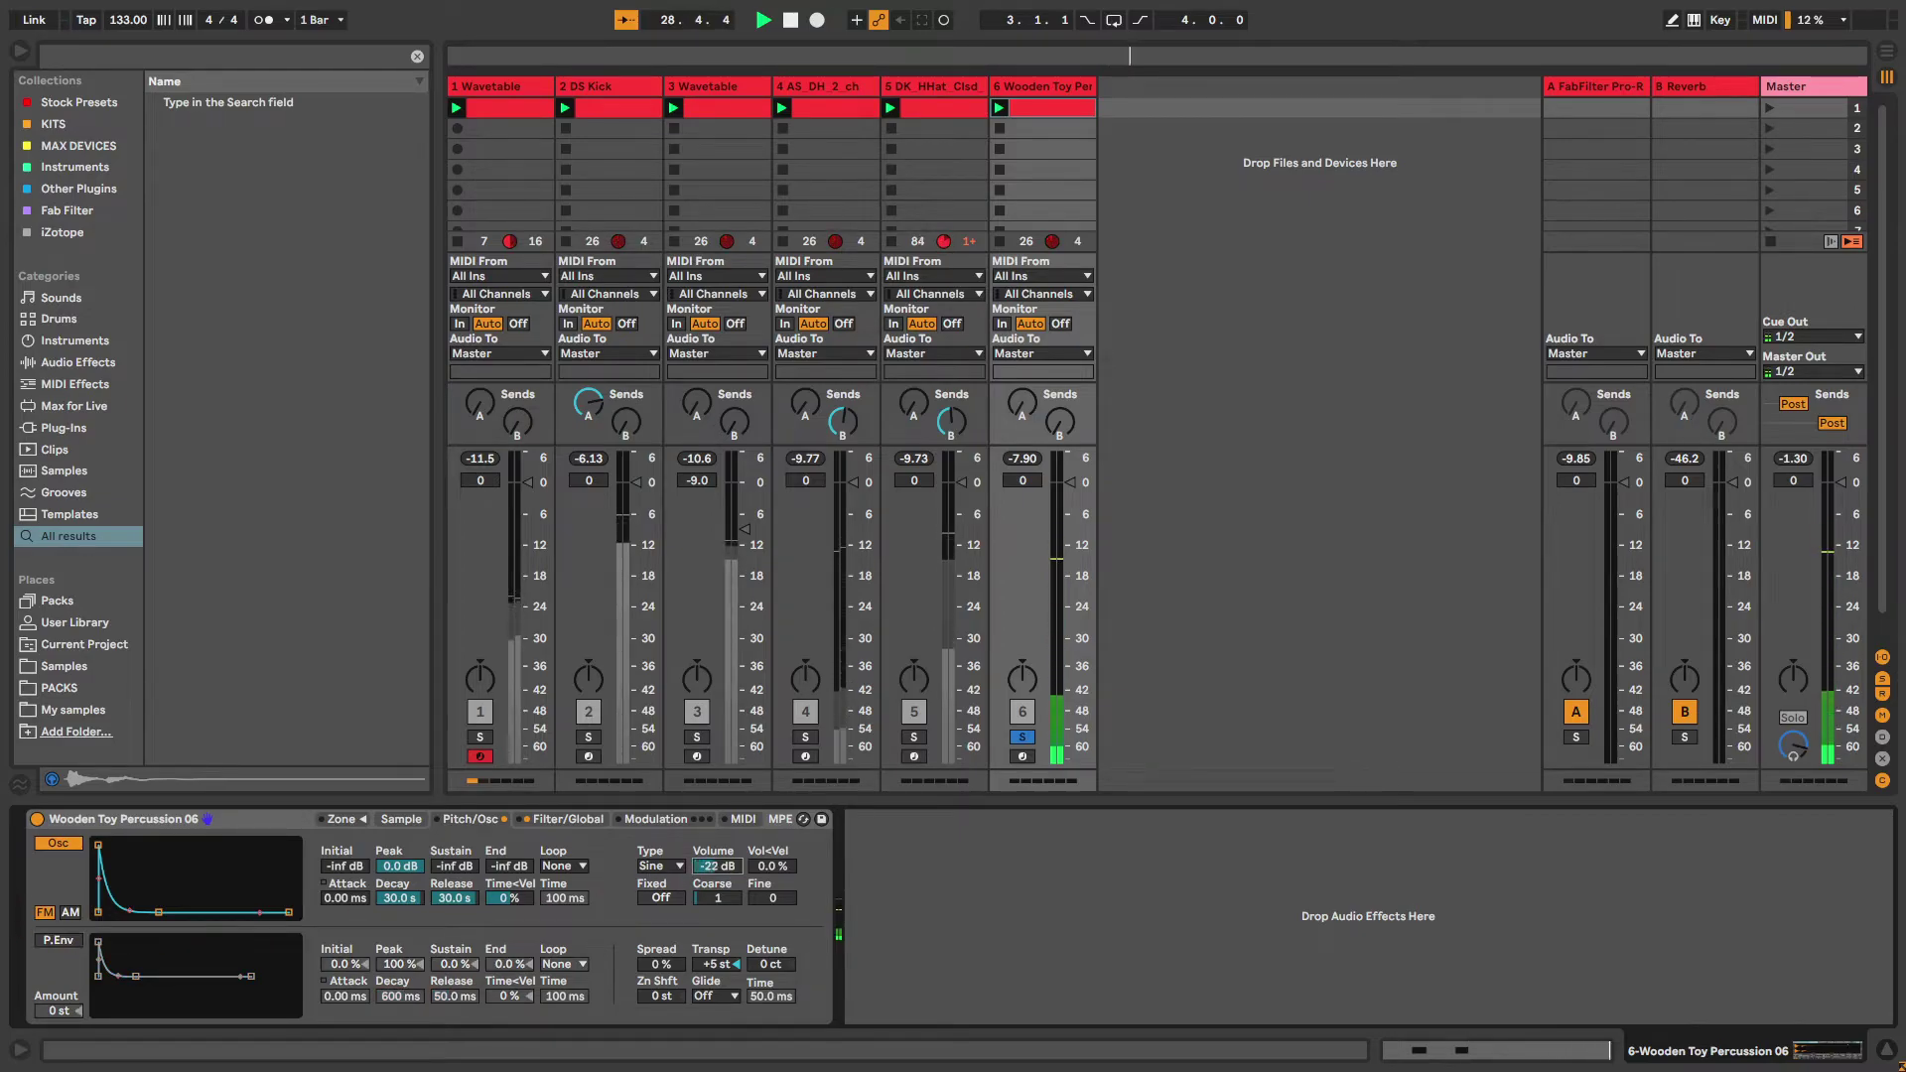
click(662, 866)
click(659, 835)
click(662, 867)
click(685, 559)
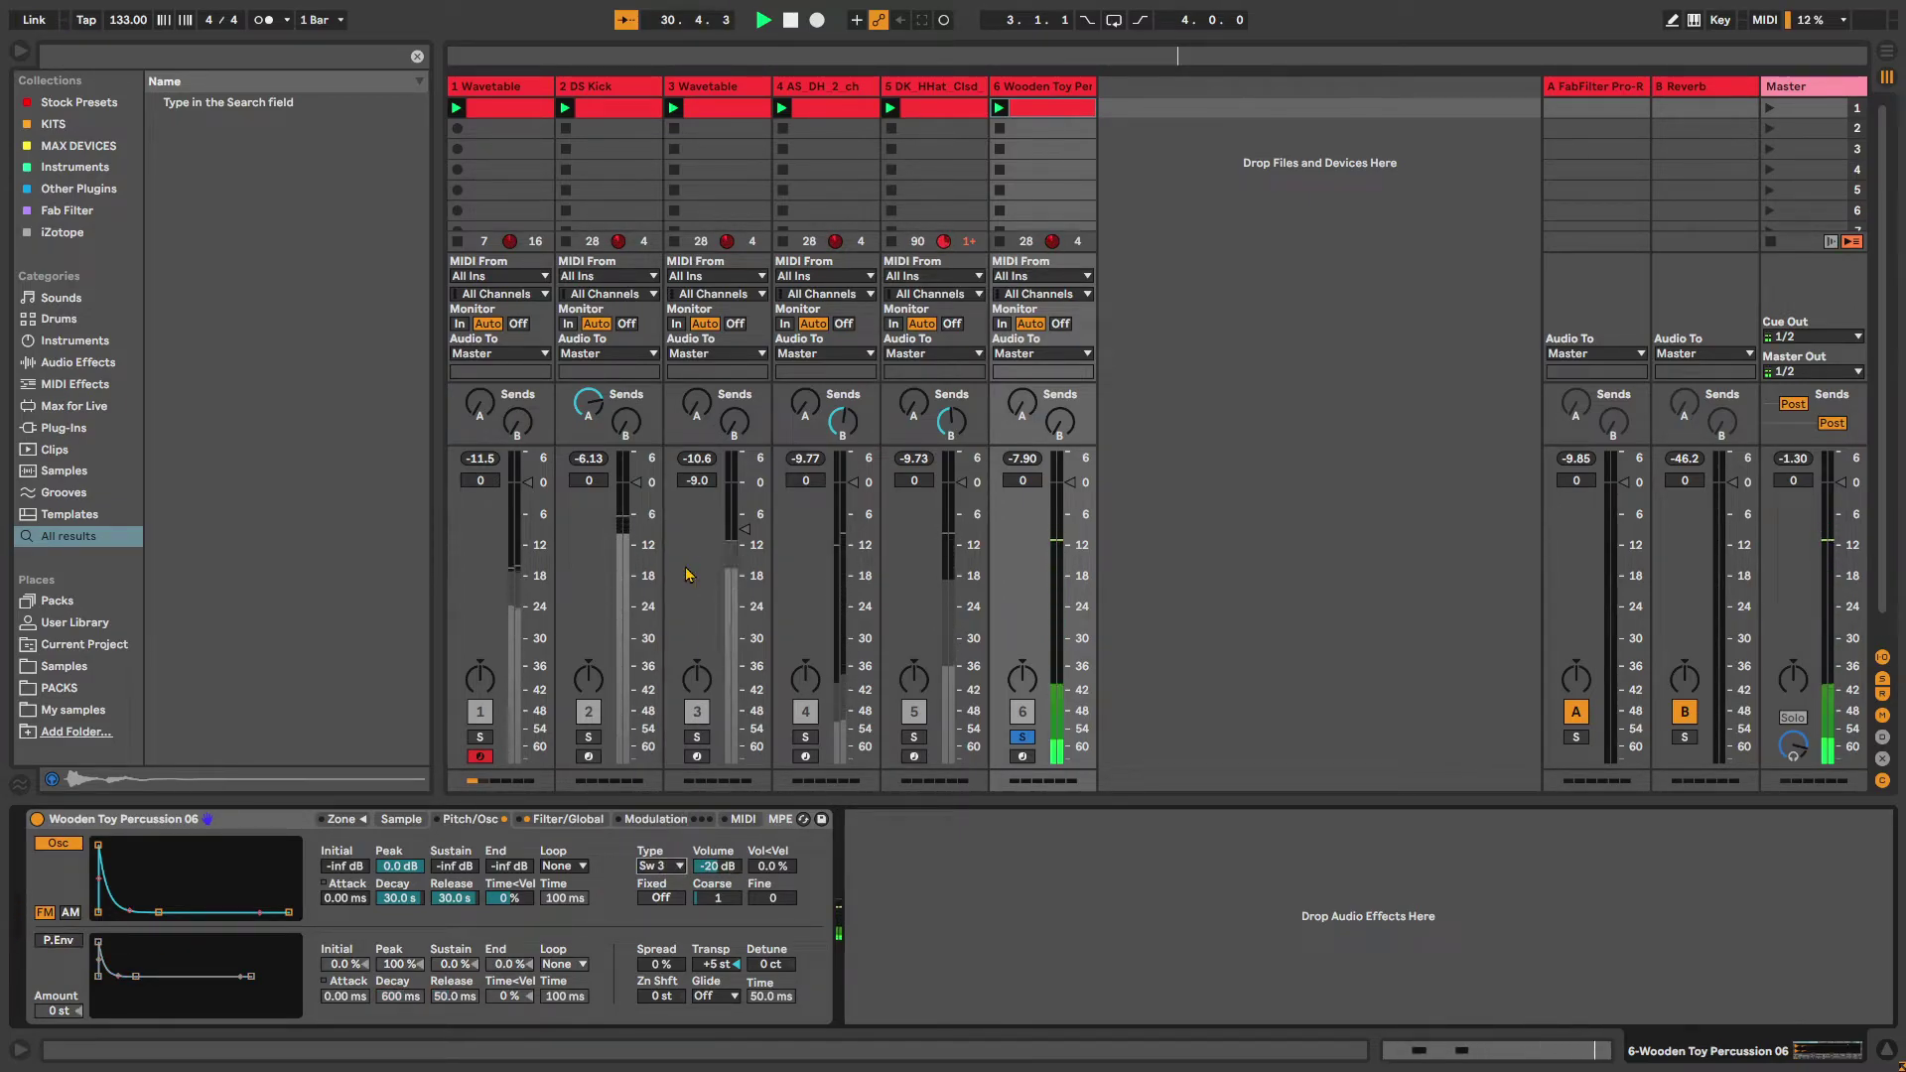
click(661, 867)
click(661, 849)
click(660, 866)
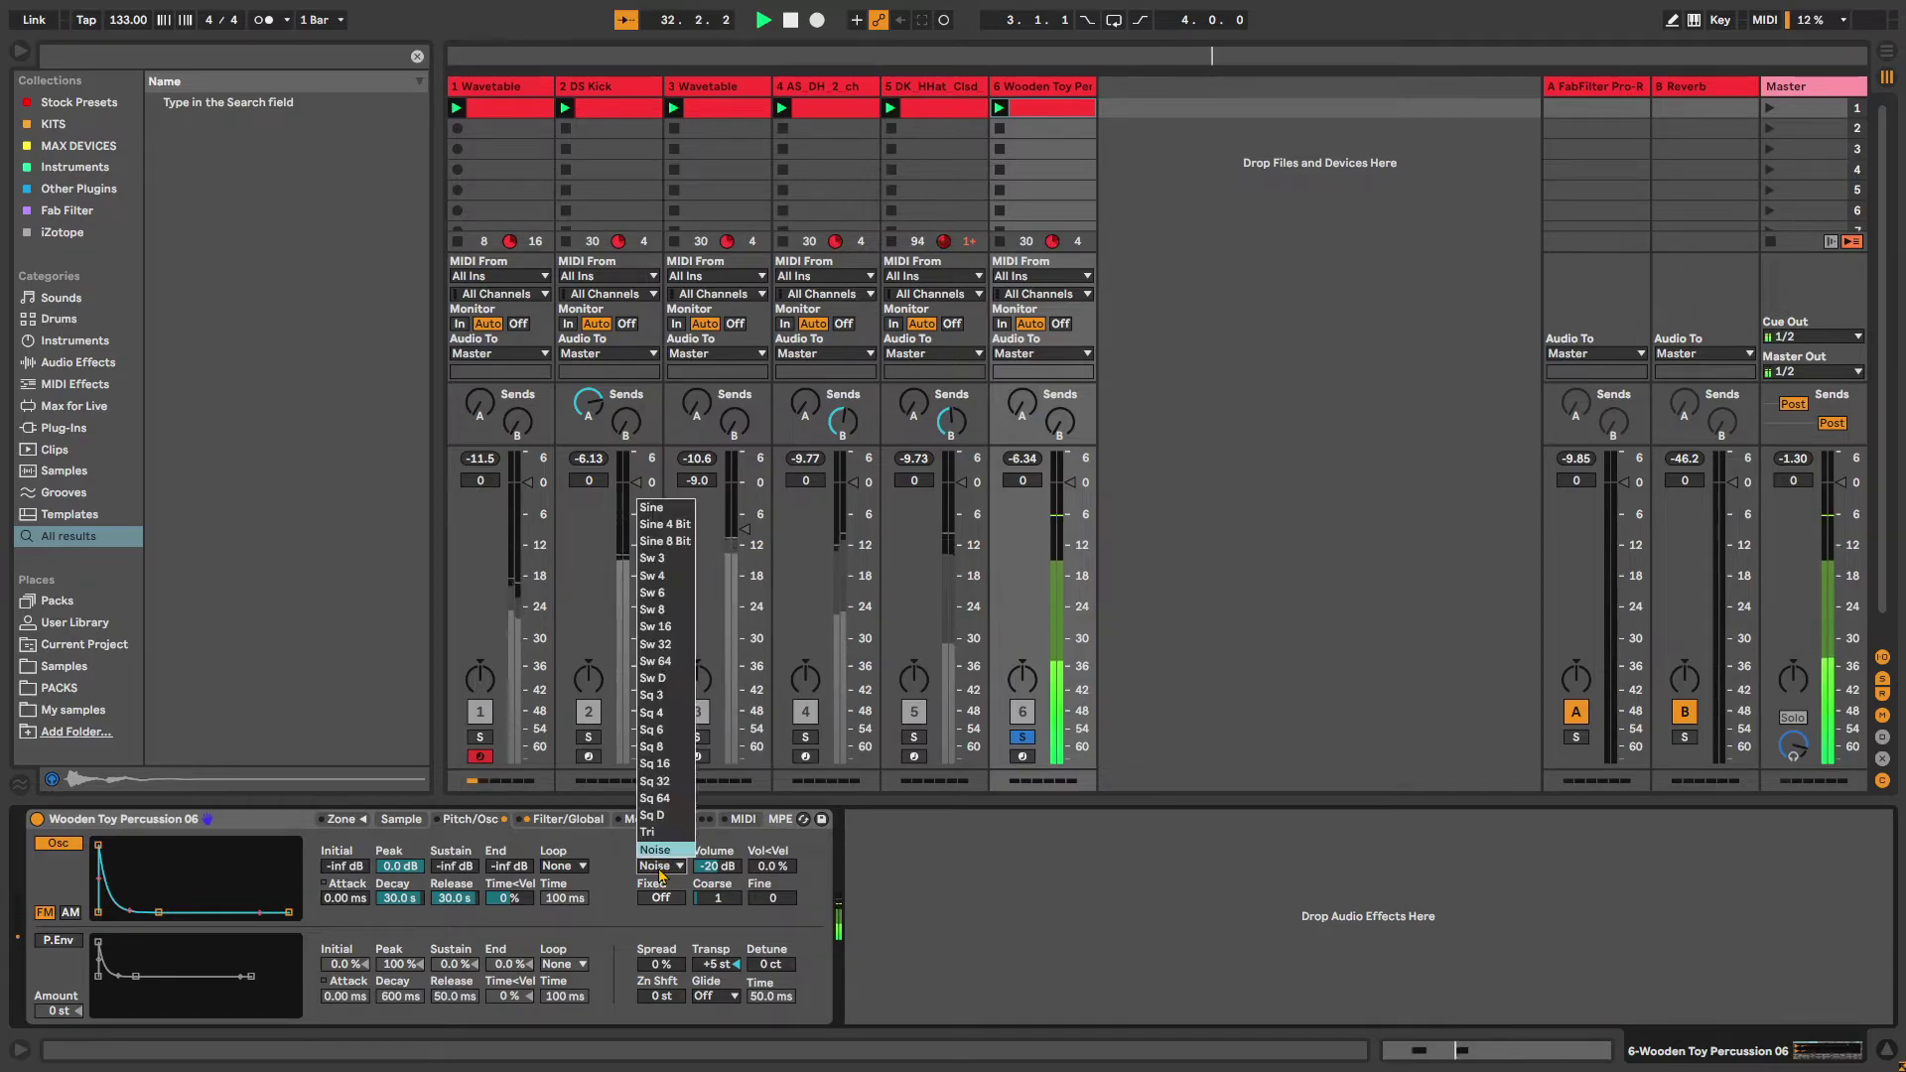
click(663, 541)
click(652, 862)
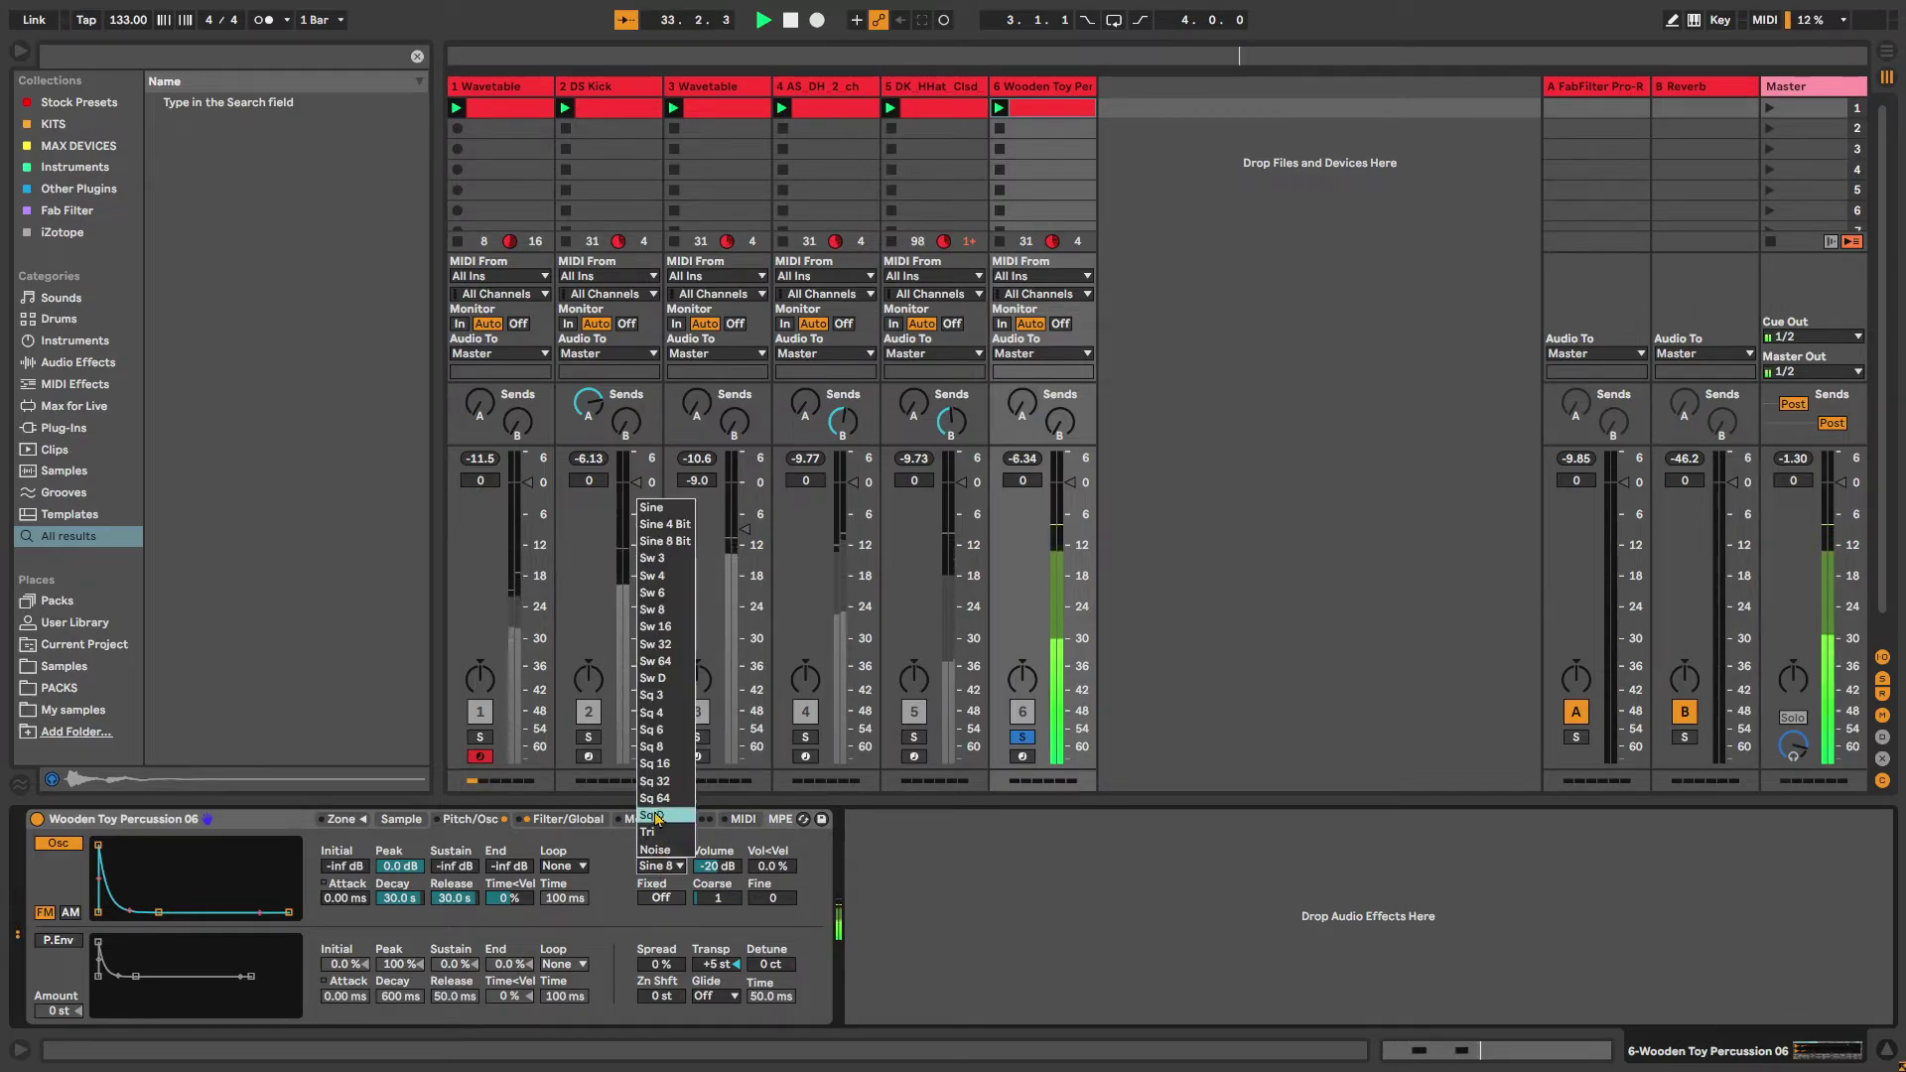
click(666, 524)
click(663, 867)
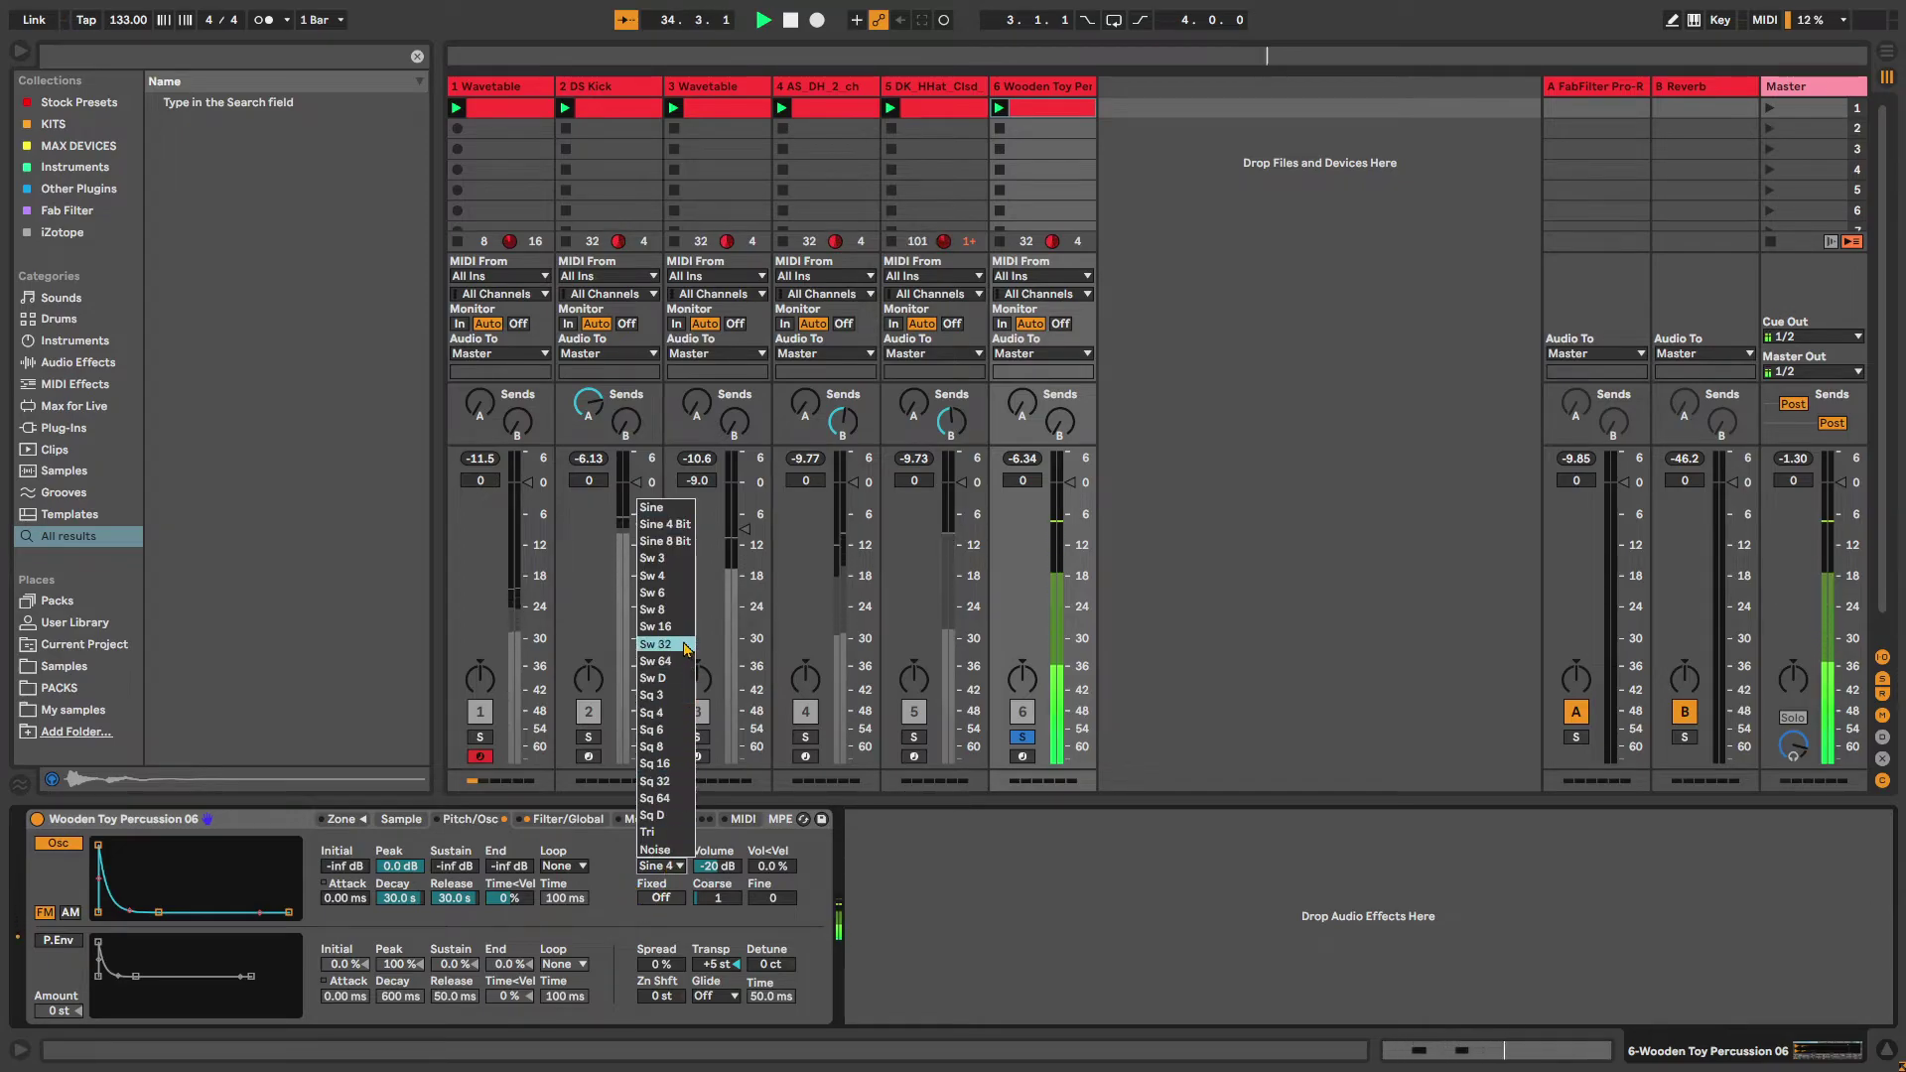
click(655, 645)
click(662, 867)
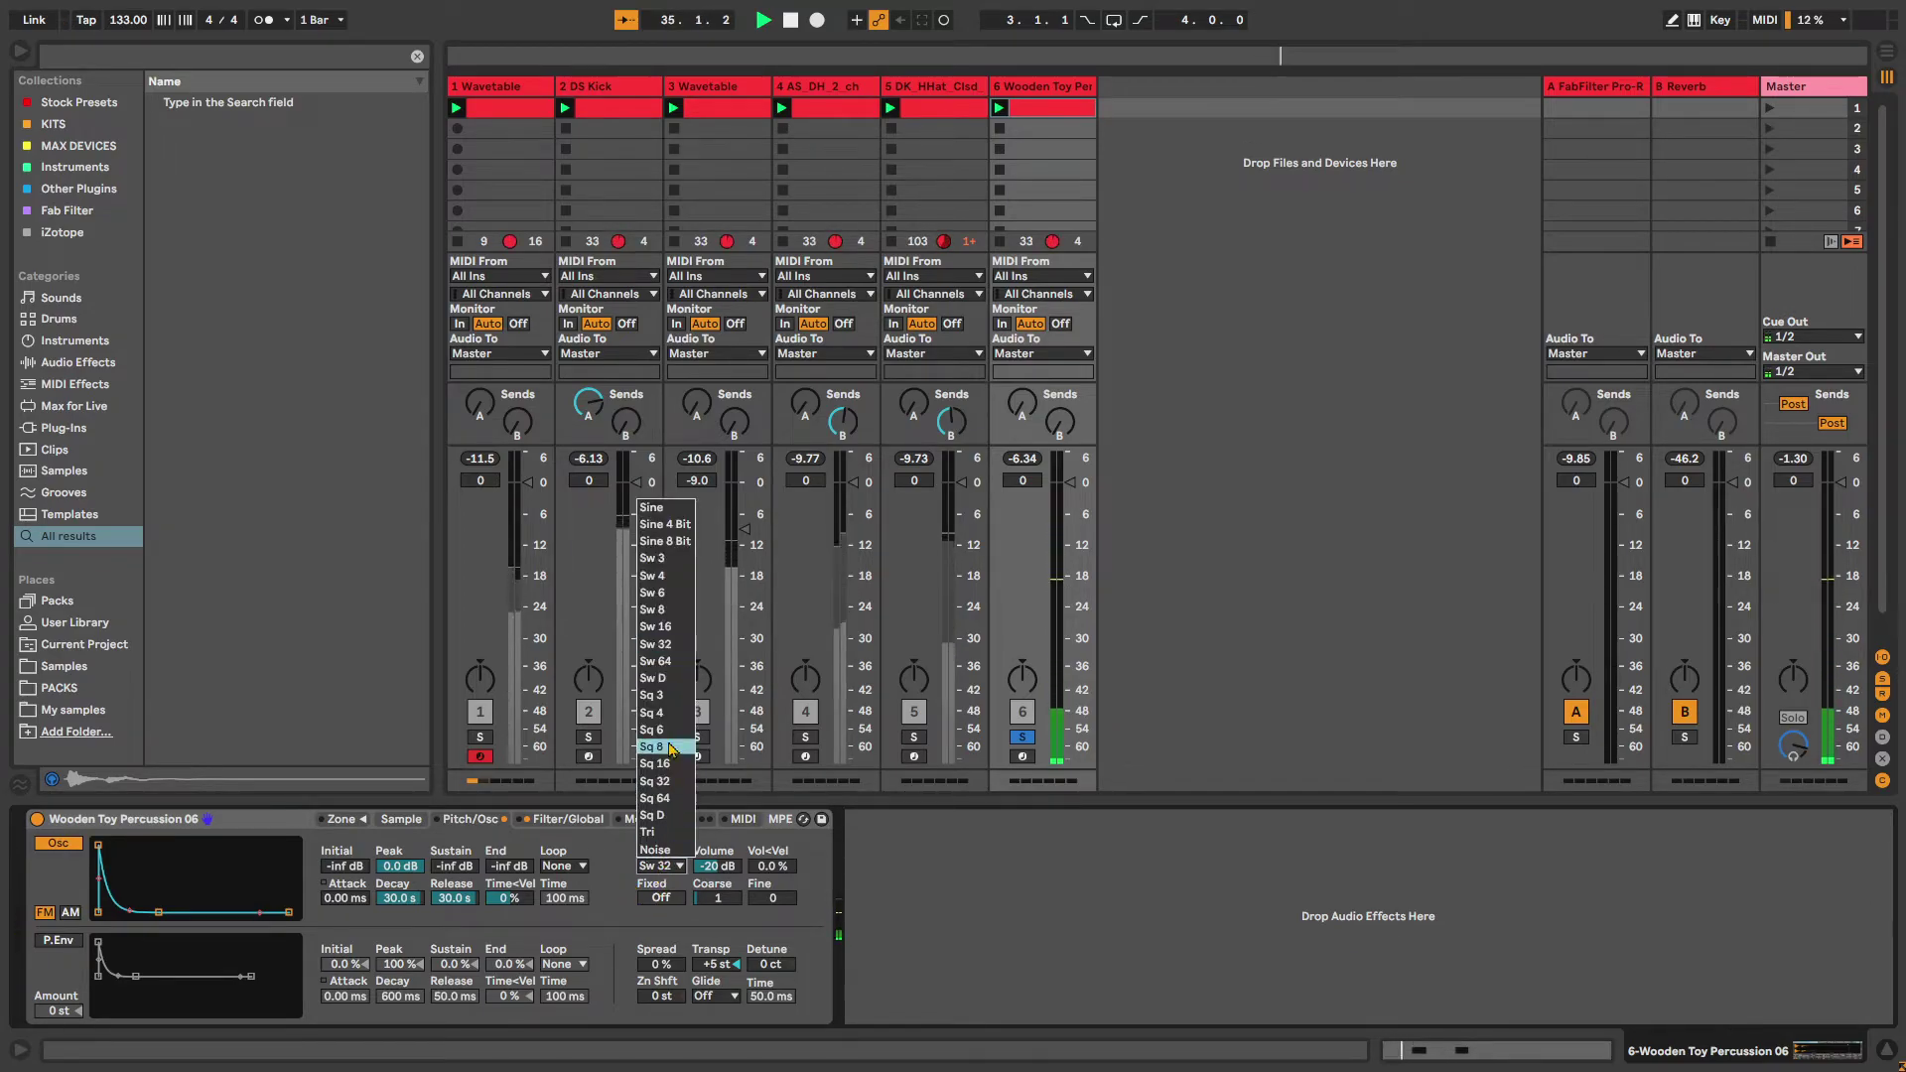
click(665, 509)
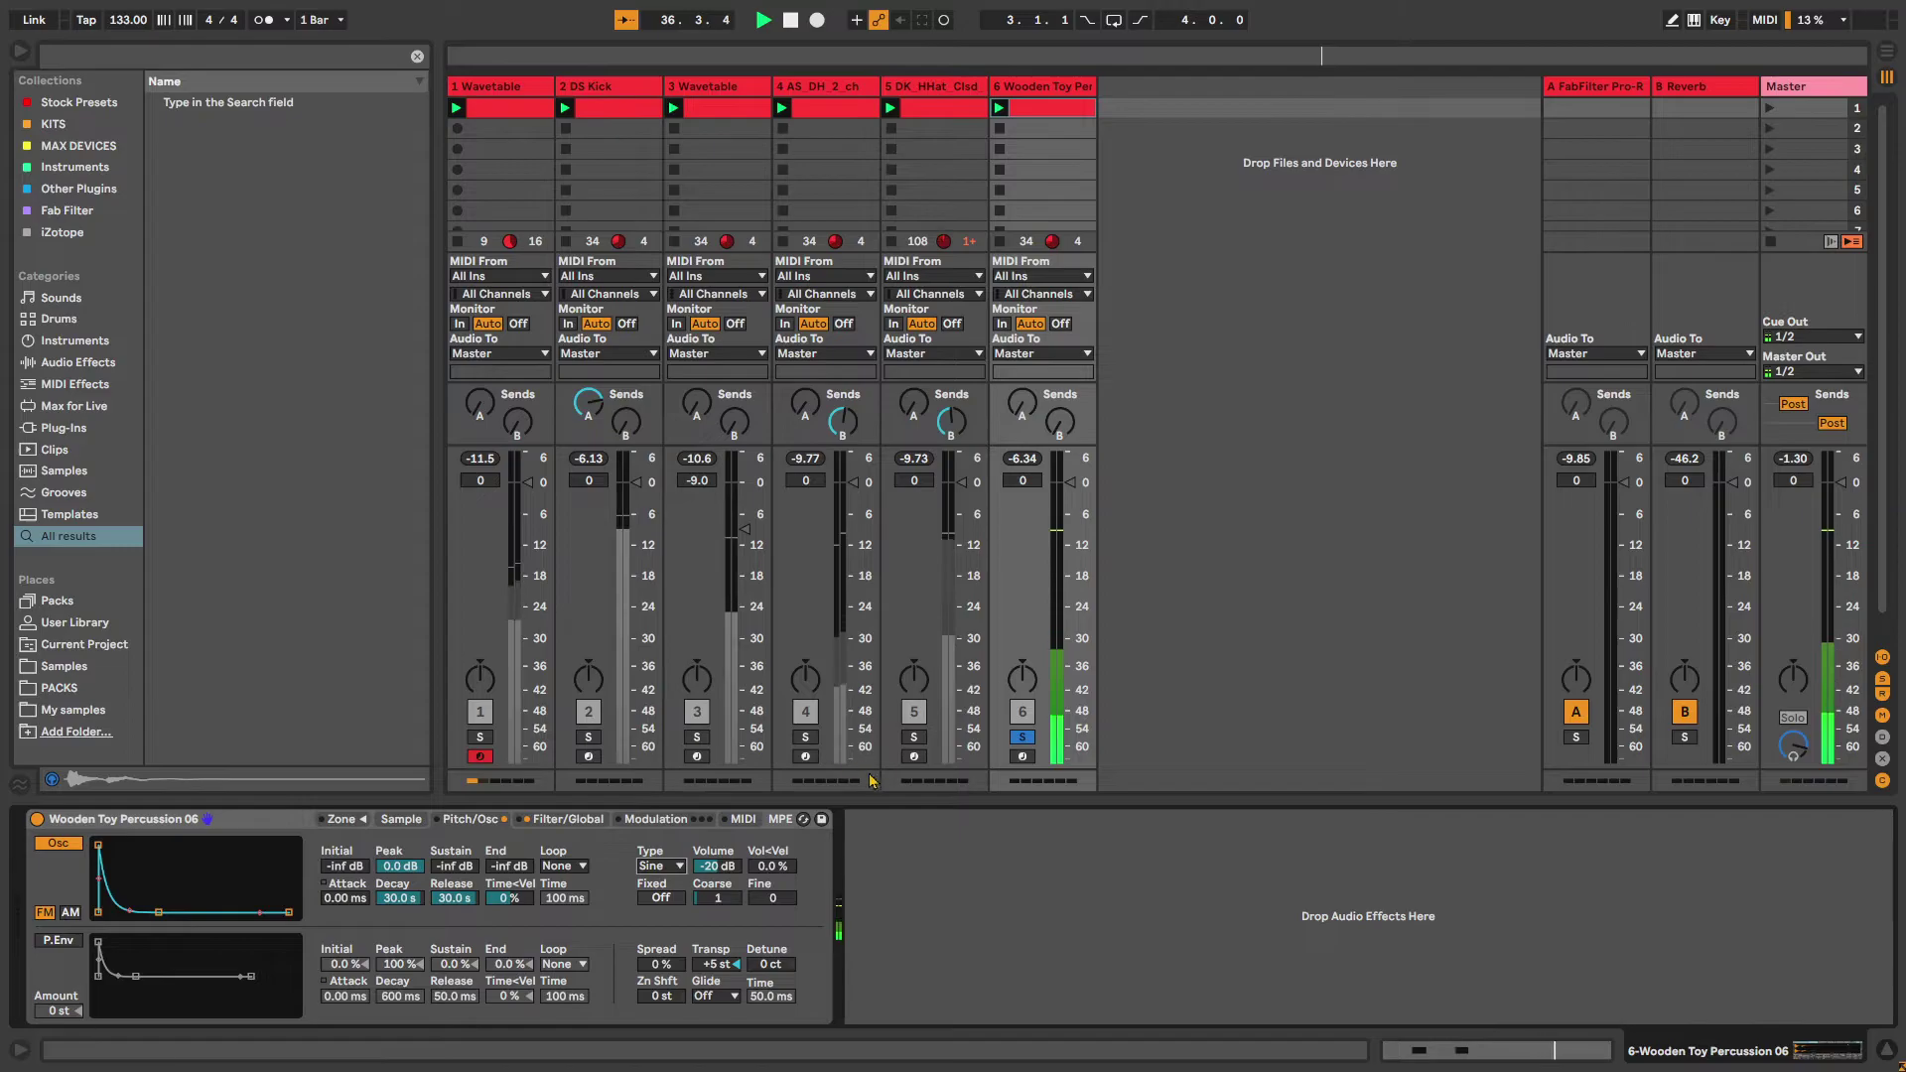
Set the oscillator volume to -10 dB and unsolo track 6 to hear it in the full mix
drag(721, 867, 721, 877)
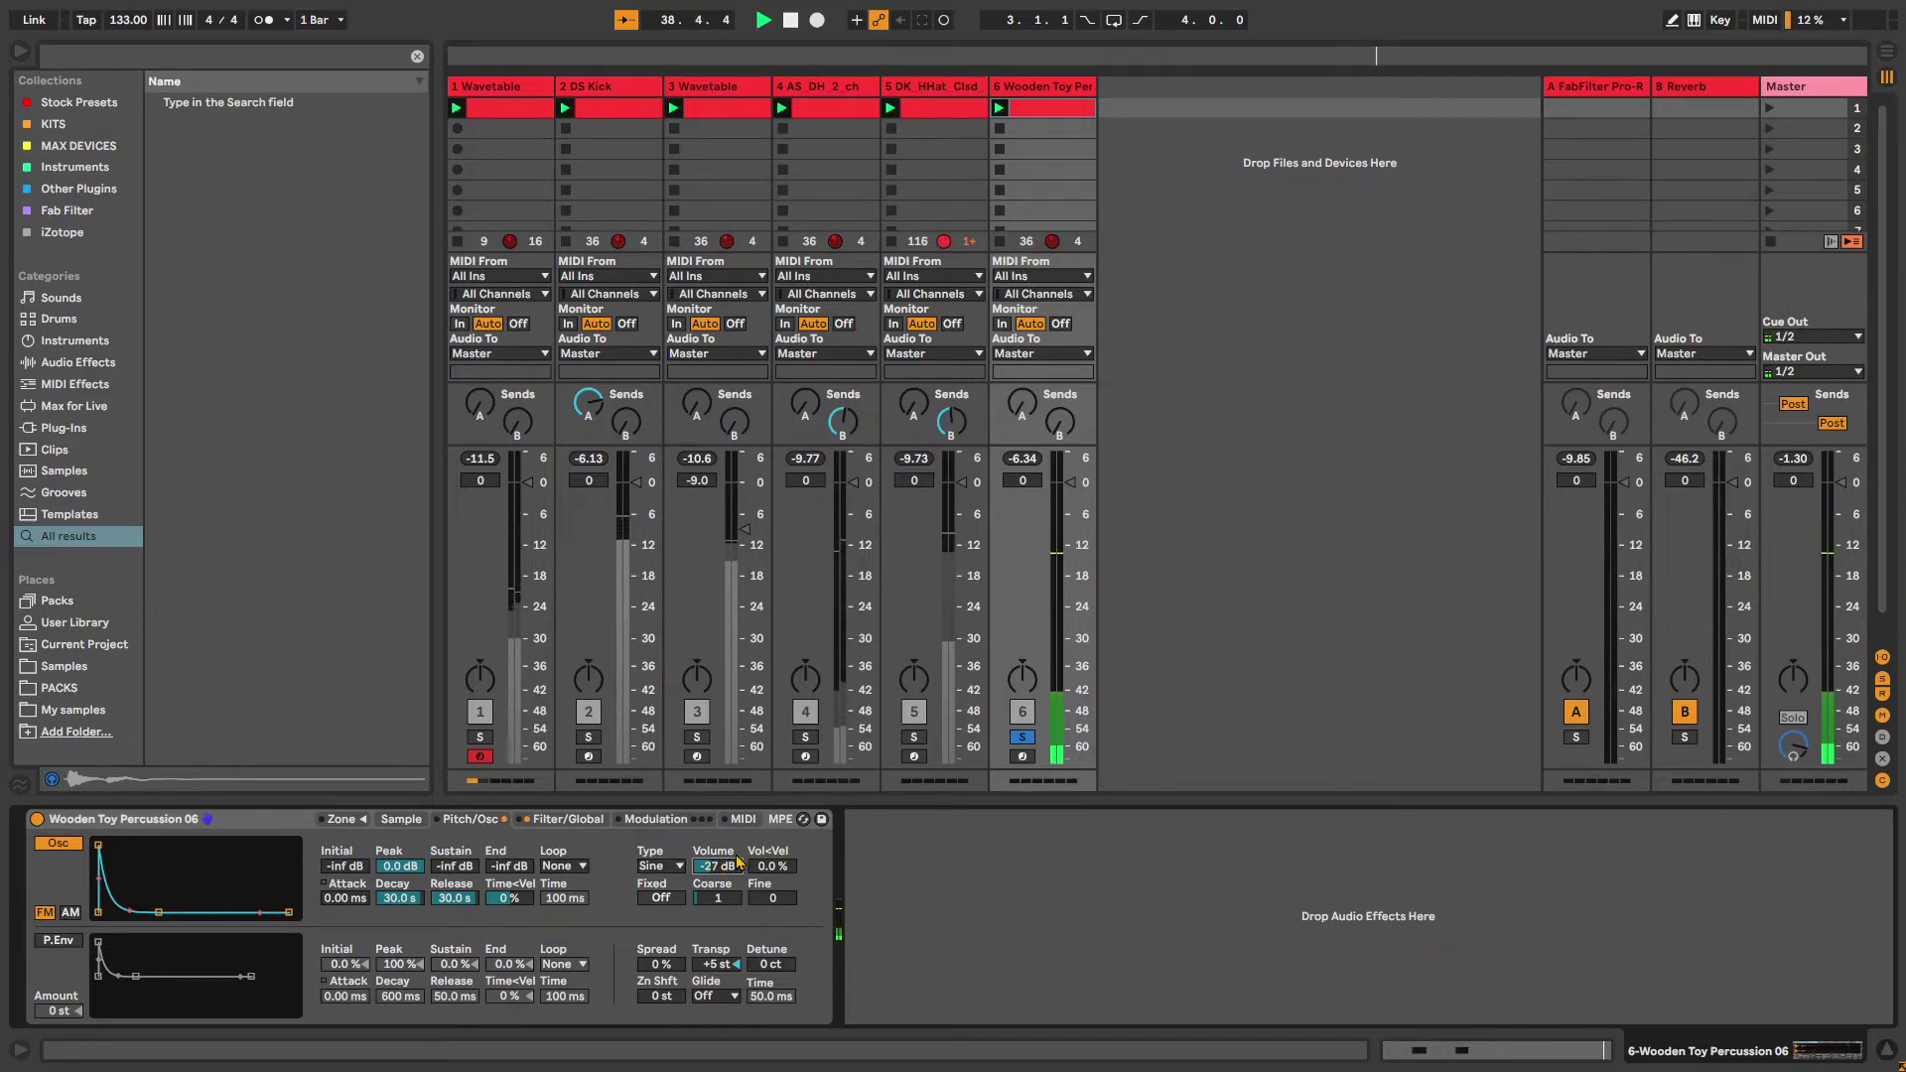
drag(736, 875, 736, 855)
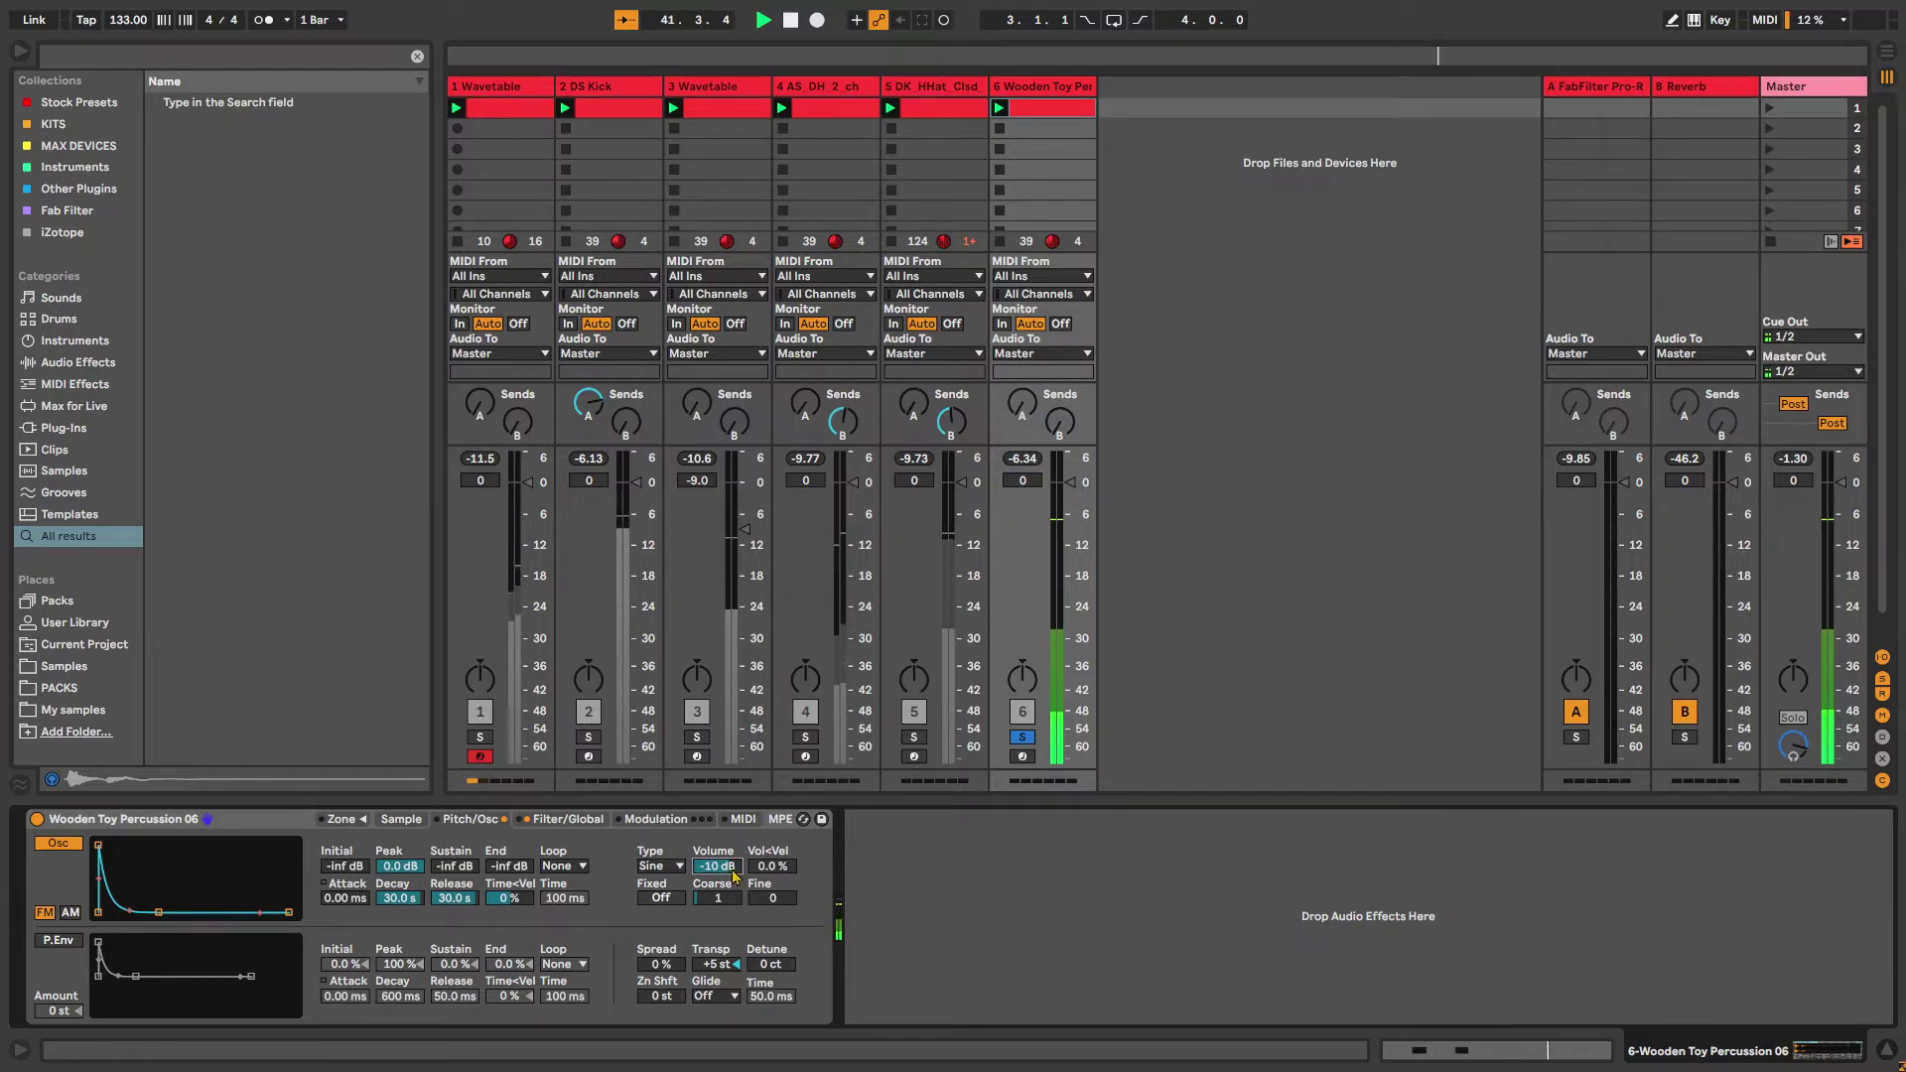
click(1022, 736)
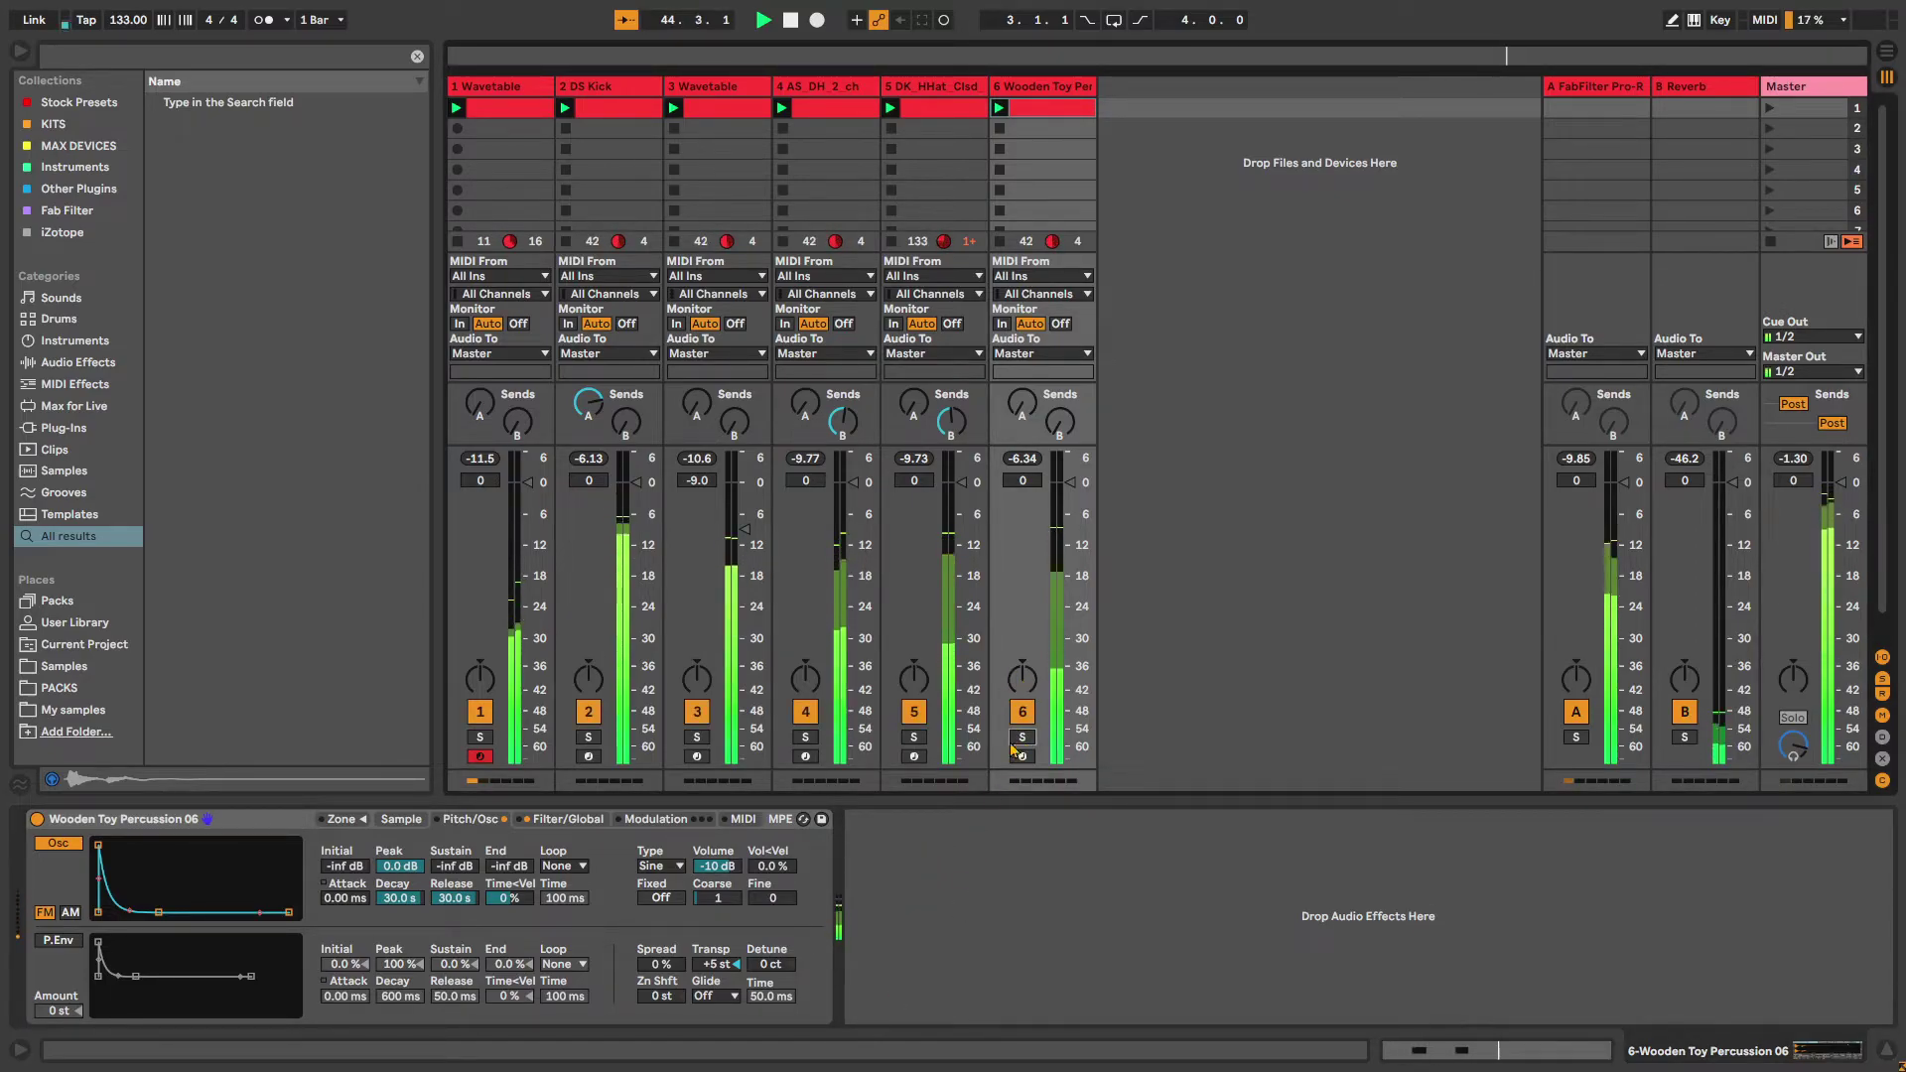
Stop playback, search the browser for "echo", add the Echo effect to the percussion track, and audition that track in solo
key(space)
key(ctrl+f)
text(de)
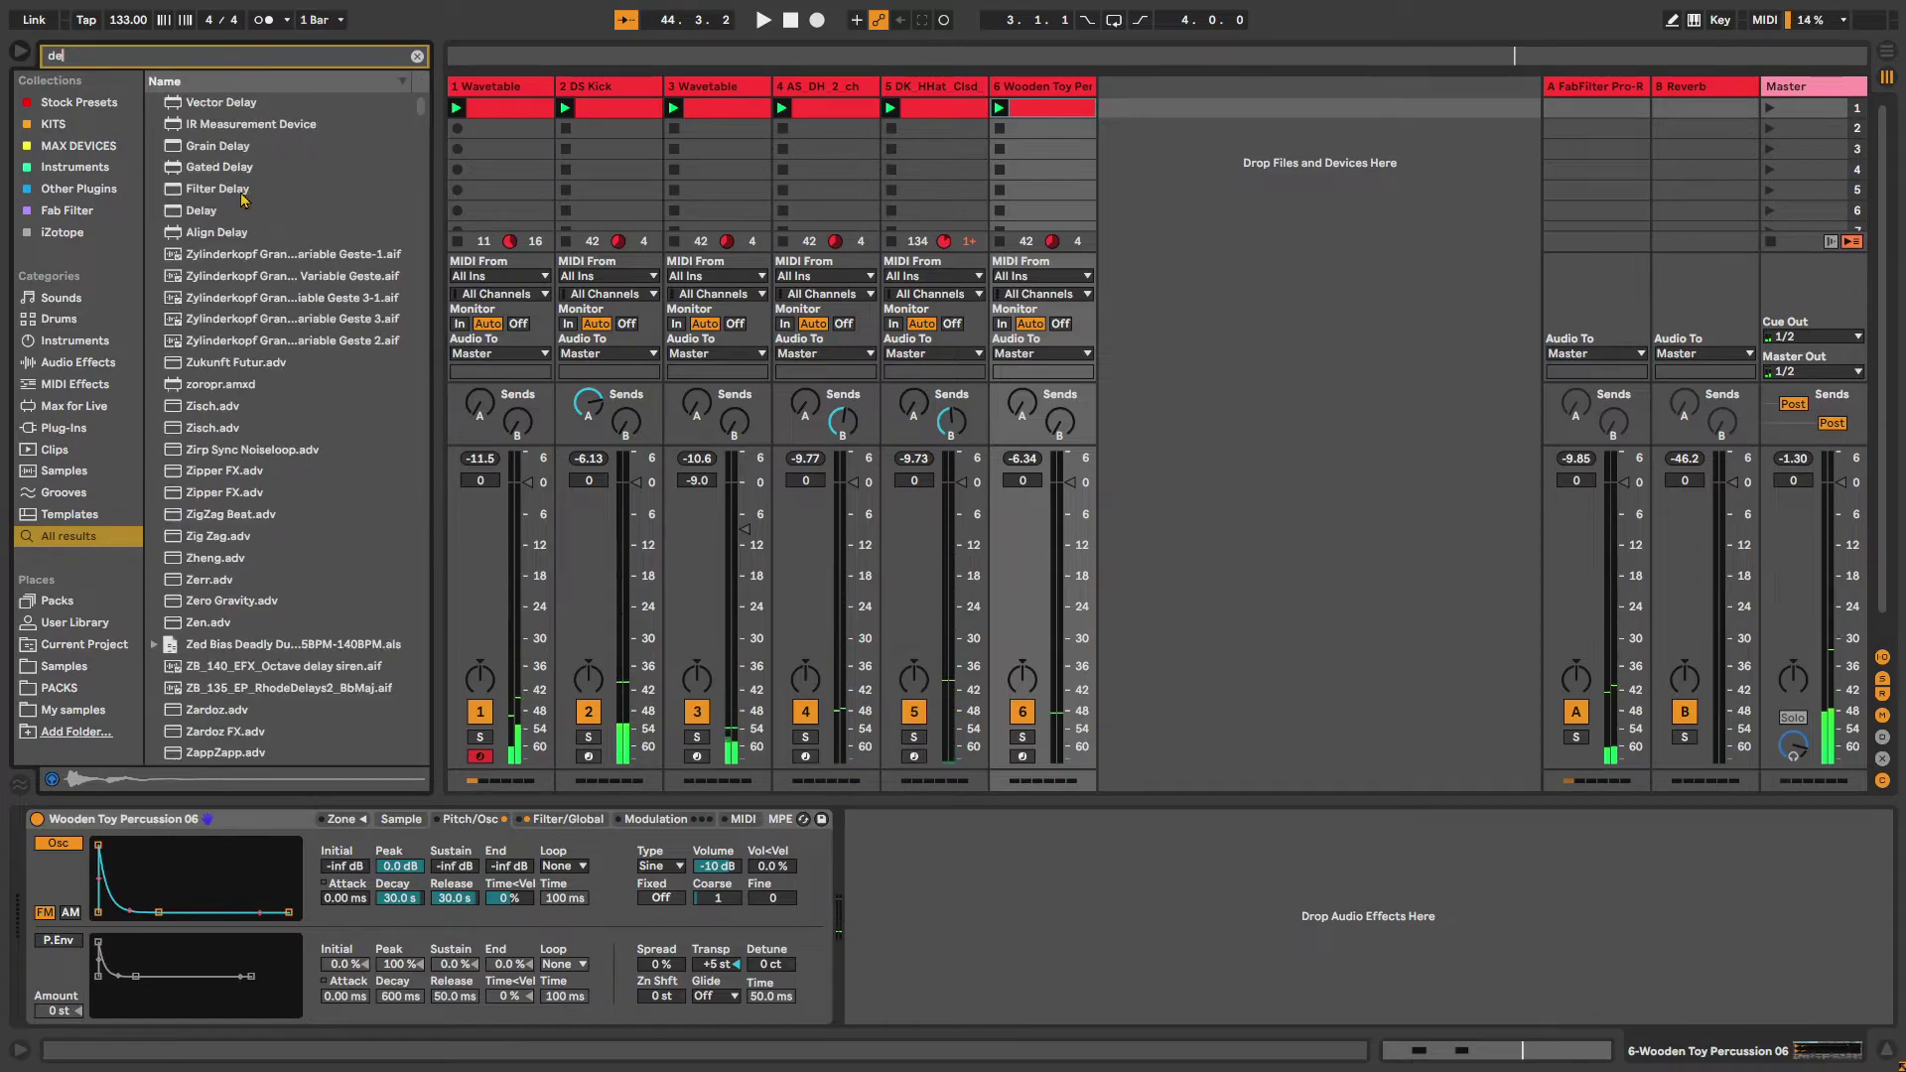
key(BackSpace)
key(BackSpace)
text(ec)
double_click(232, 125)
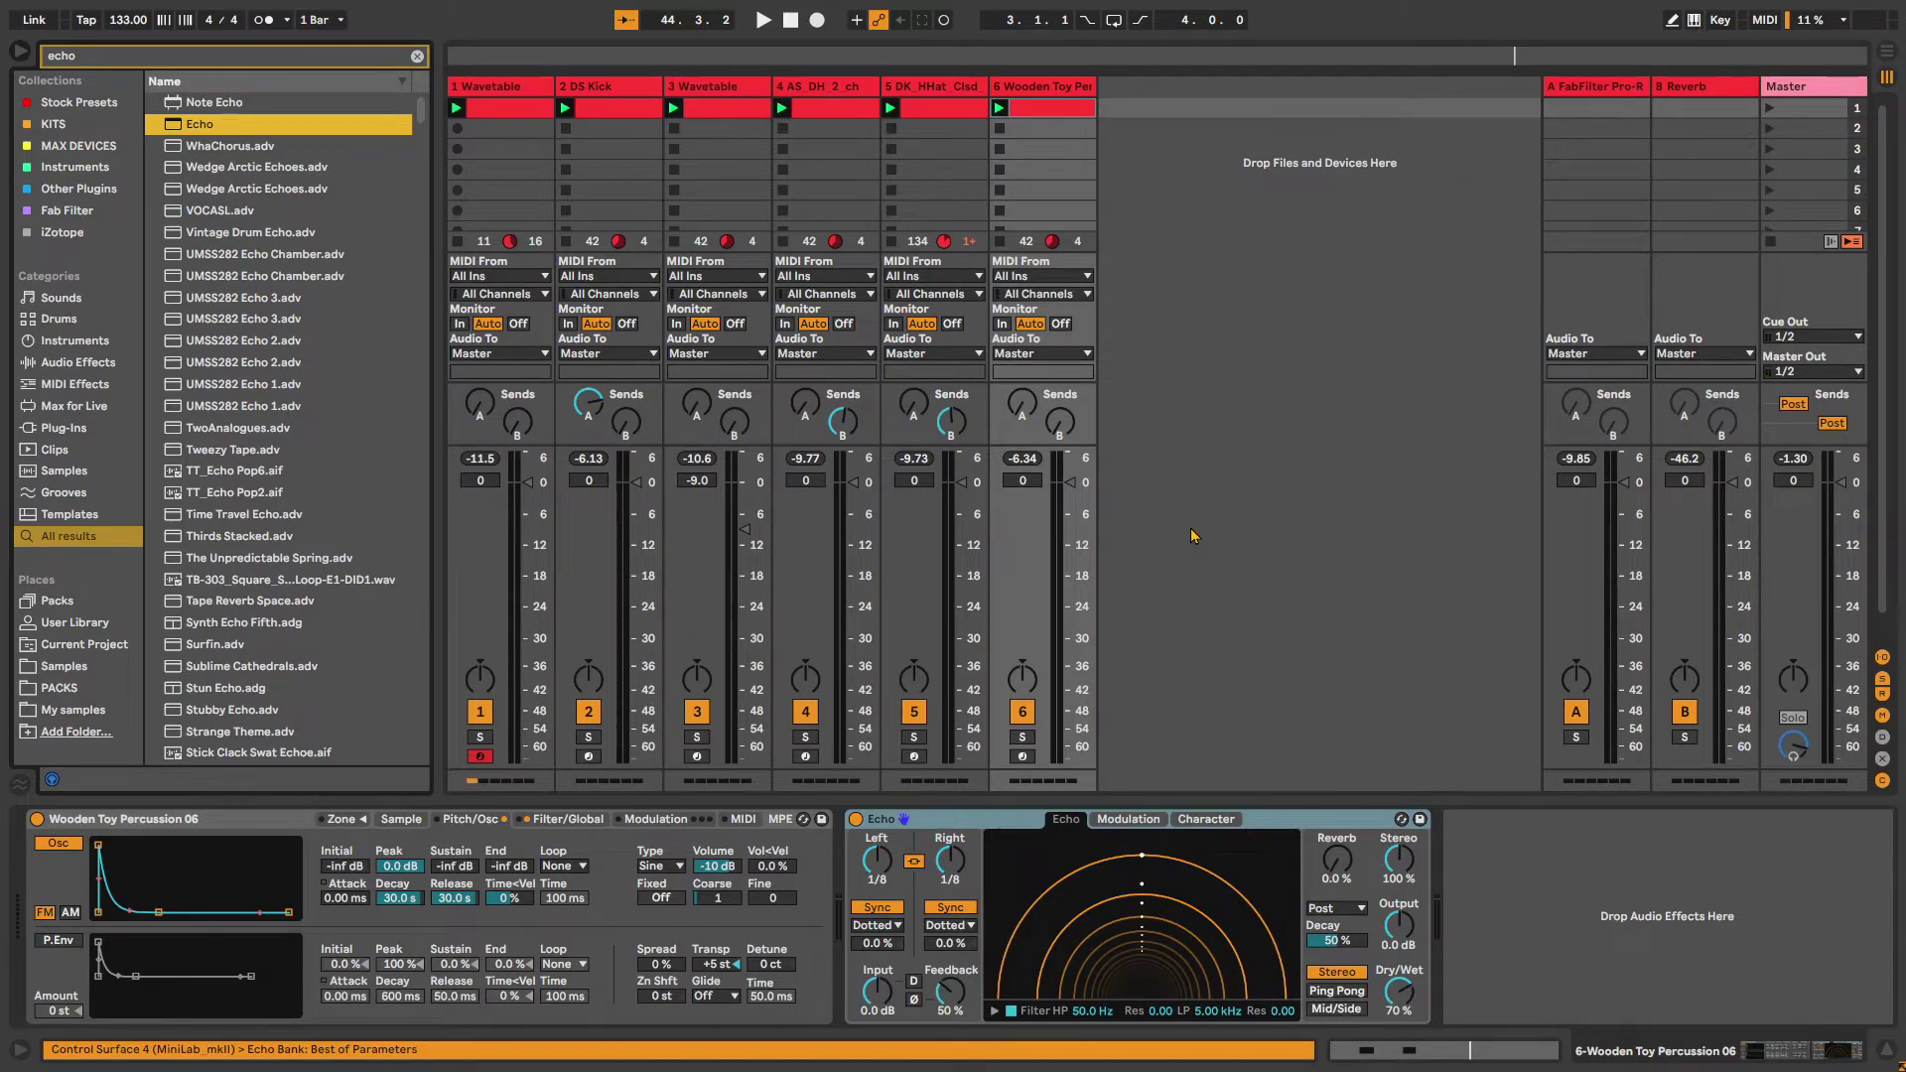
key(space)
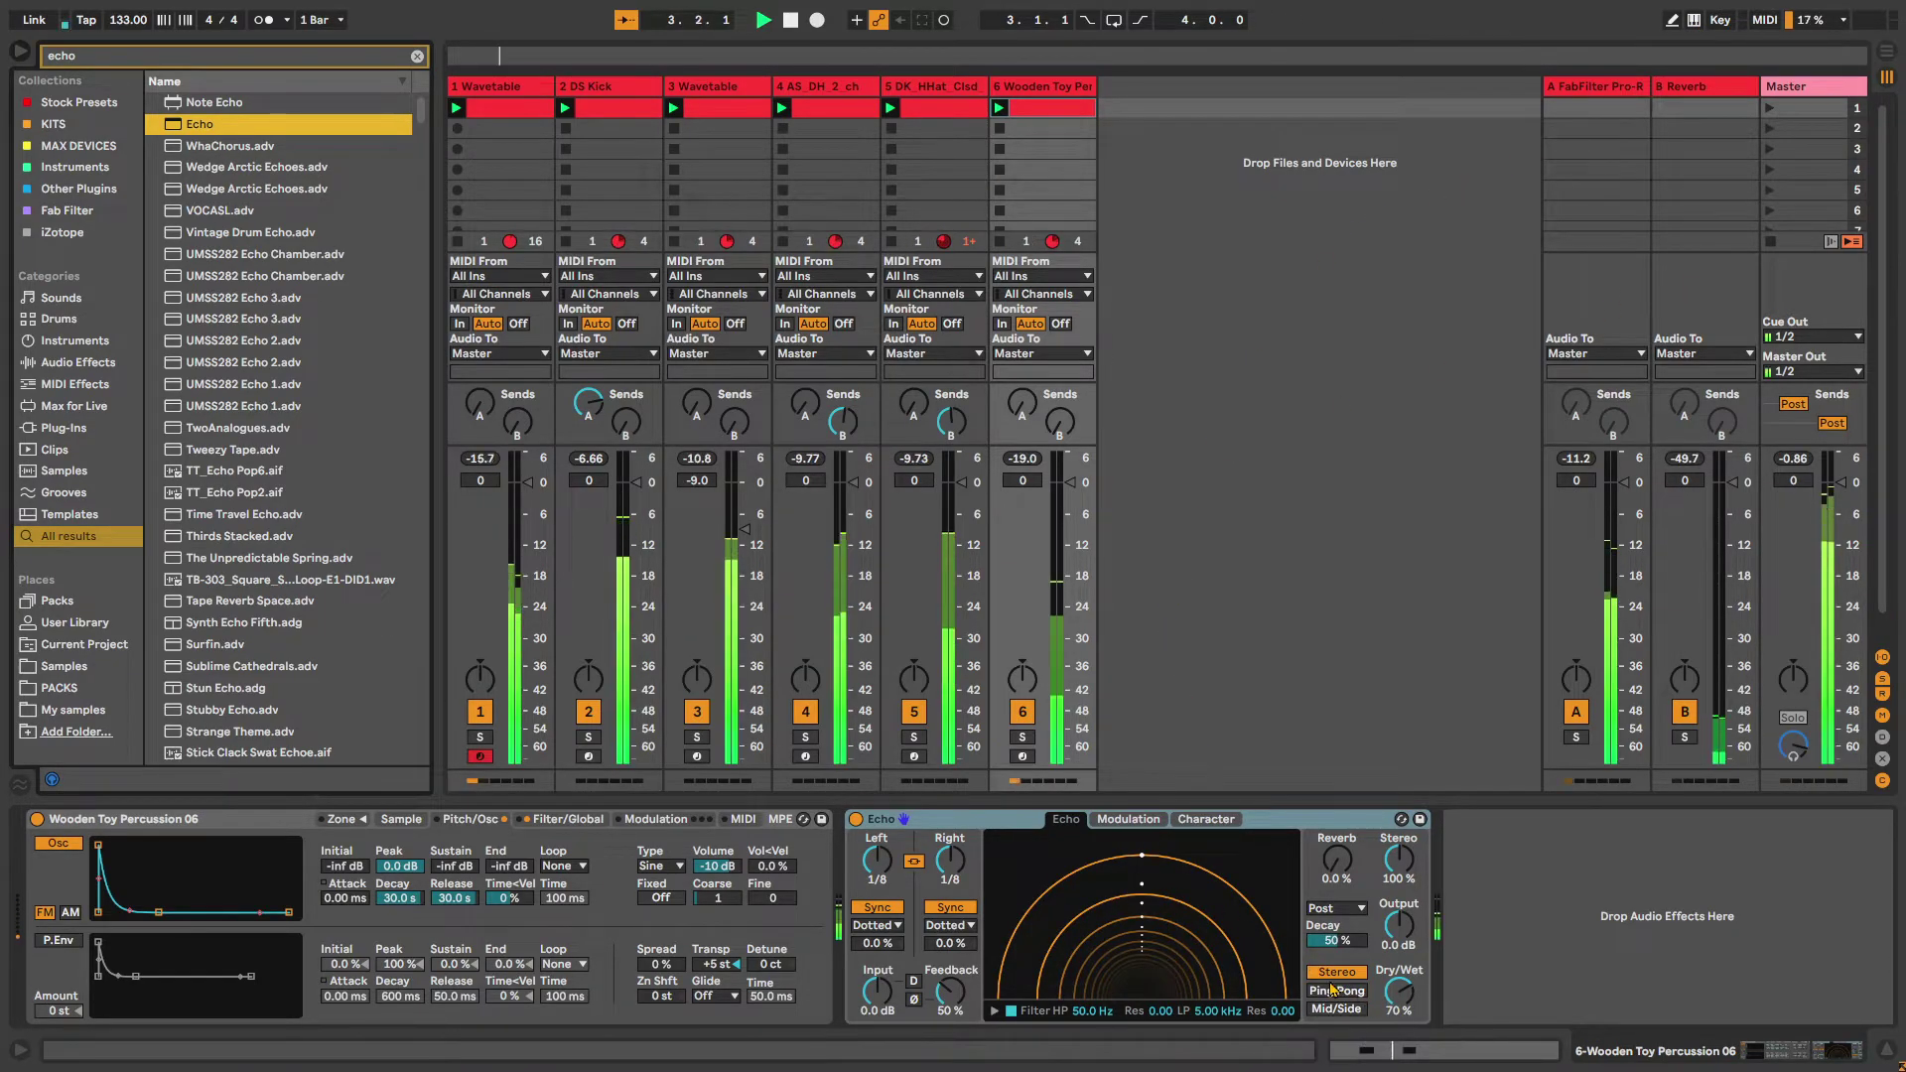
click(1022, 738)
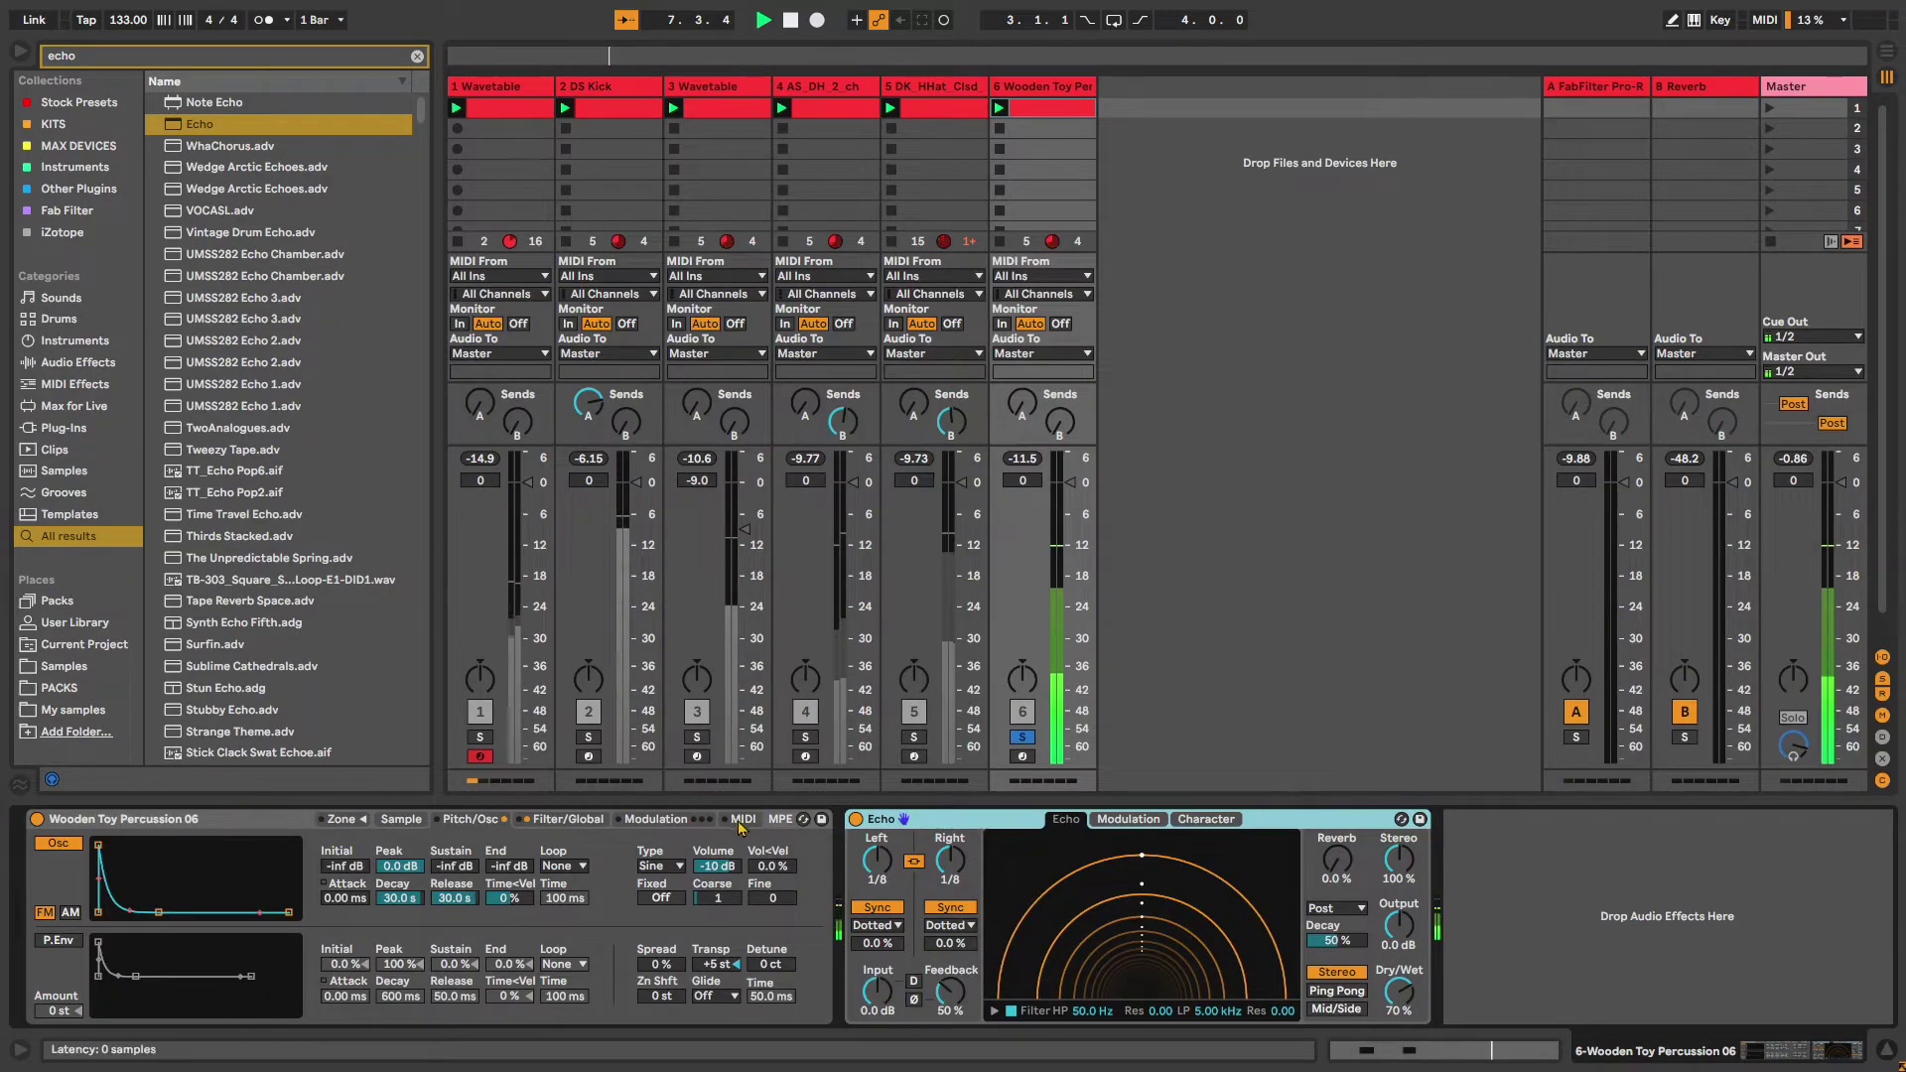
Set the percussion sample's root key to C5 in Sampler and unsolo track 6
click(643, 820)
click(568, 821)
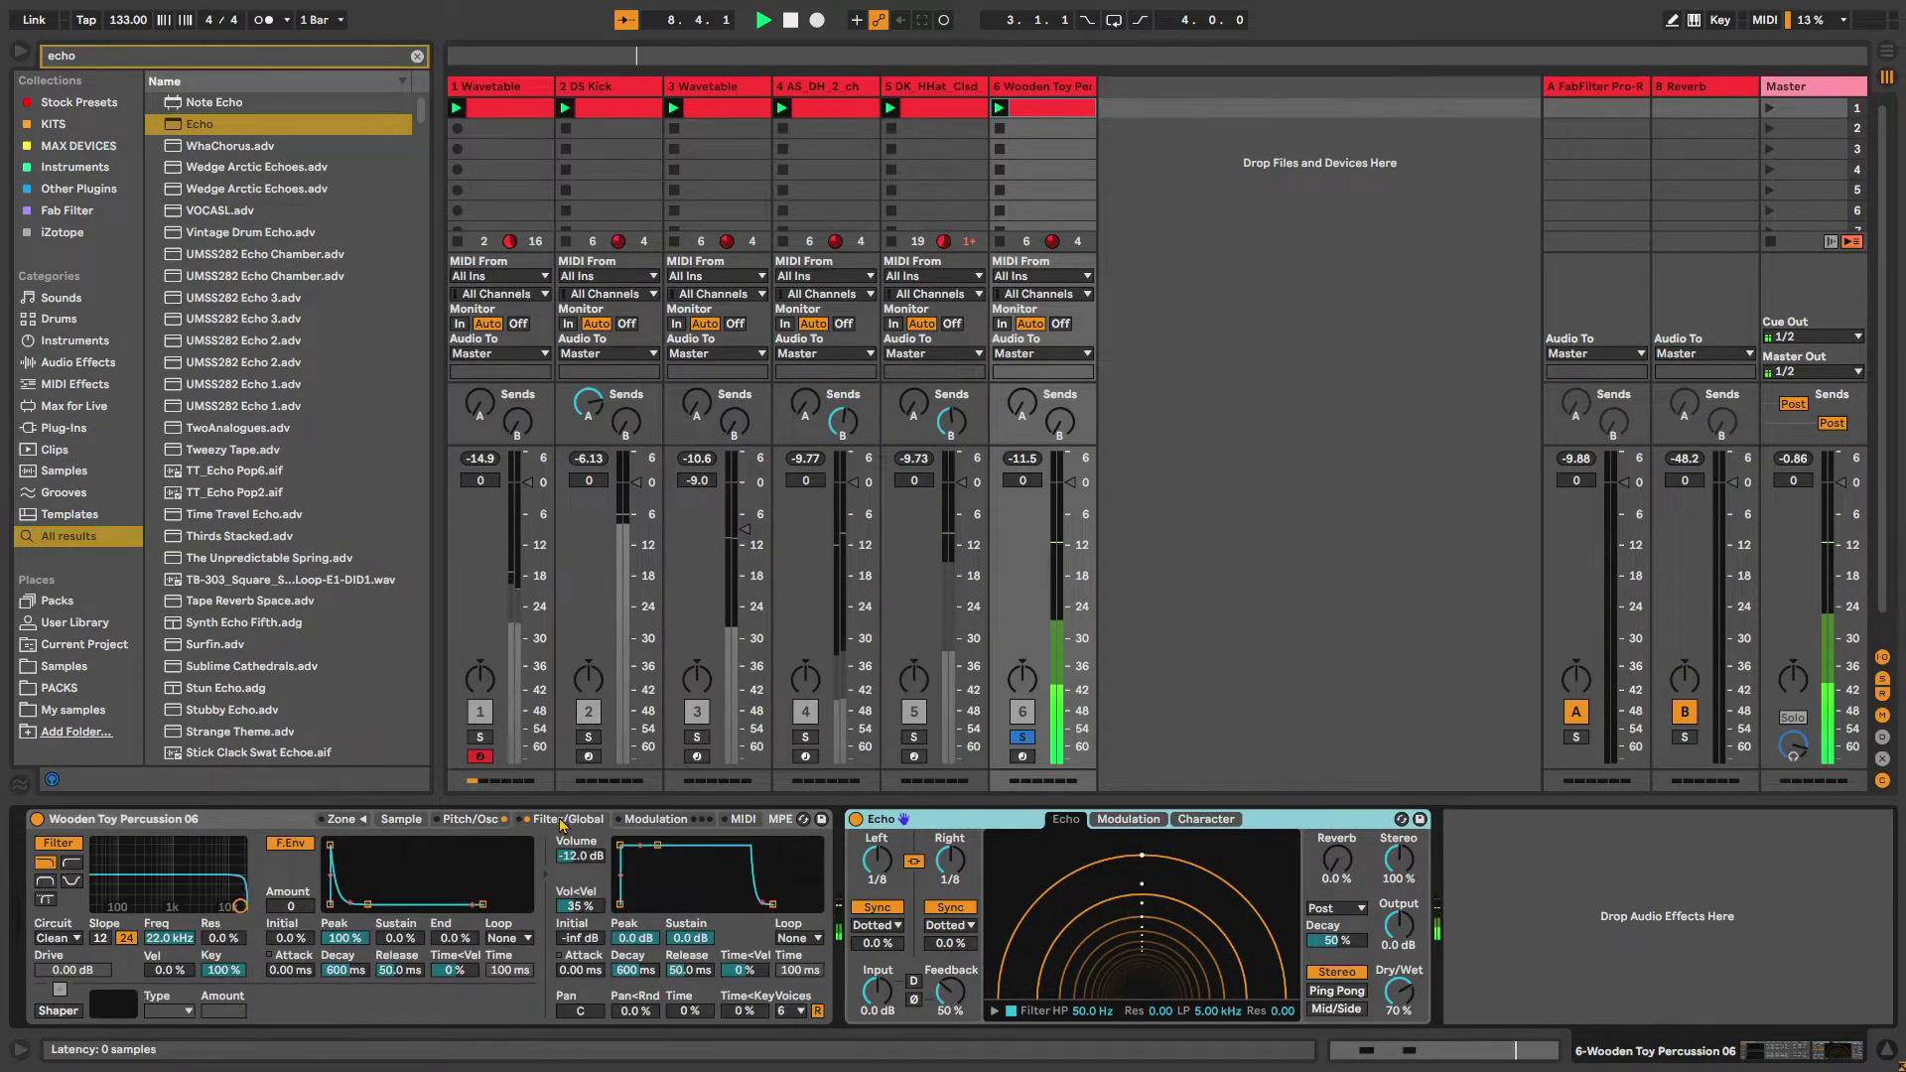
click(471, 820)
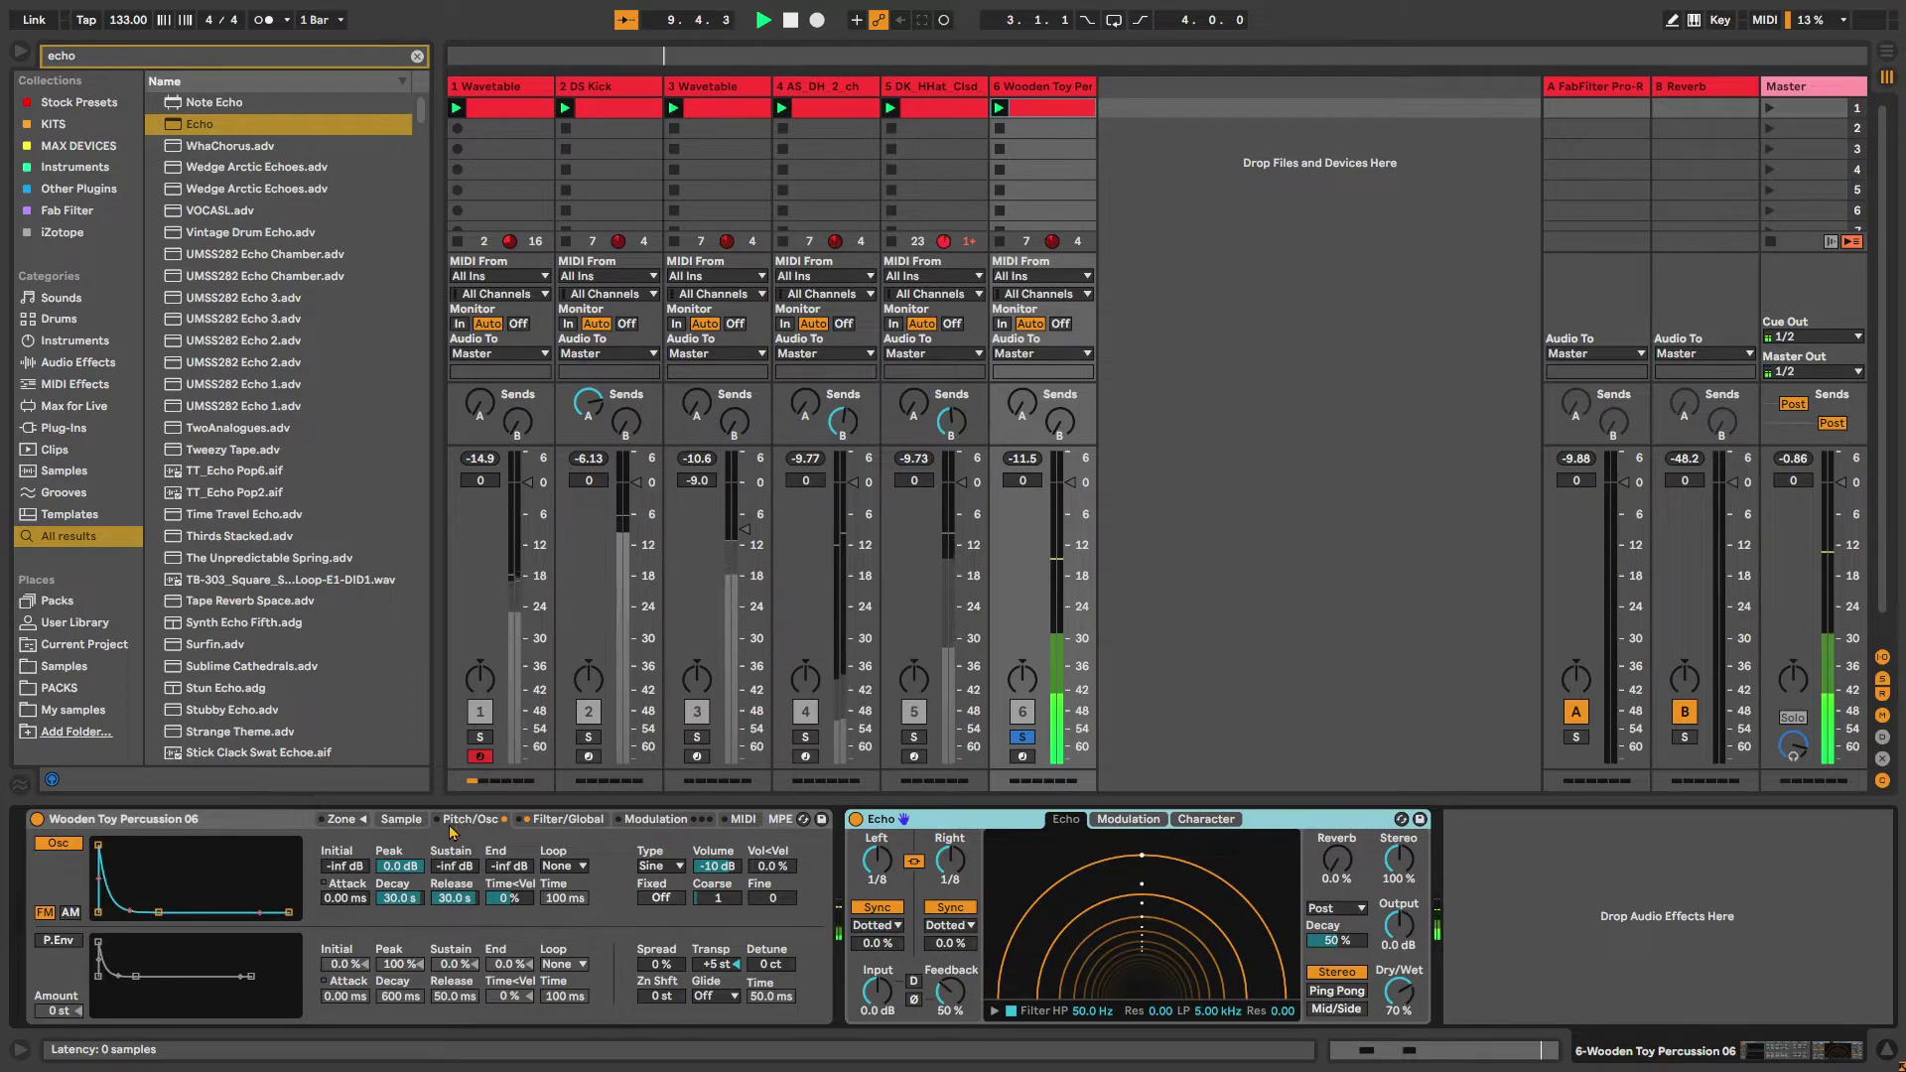
click(398, 822)
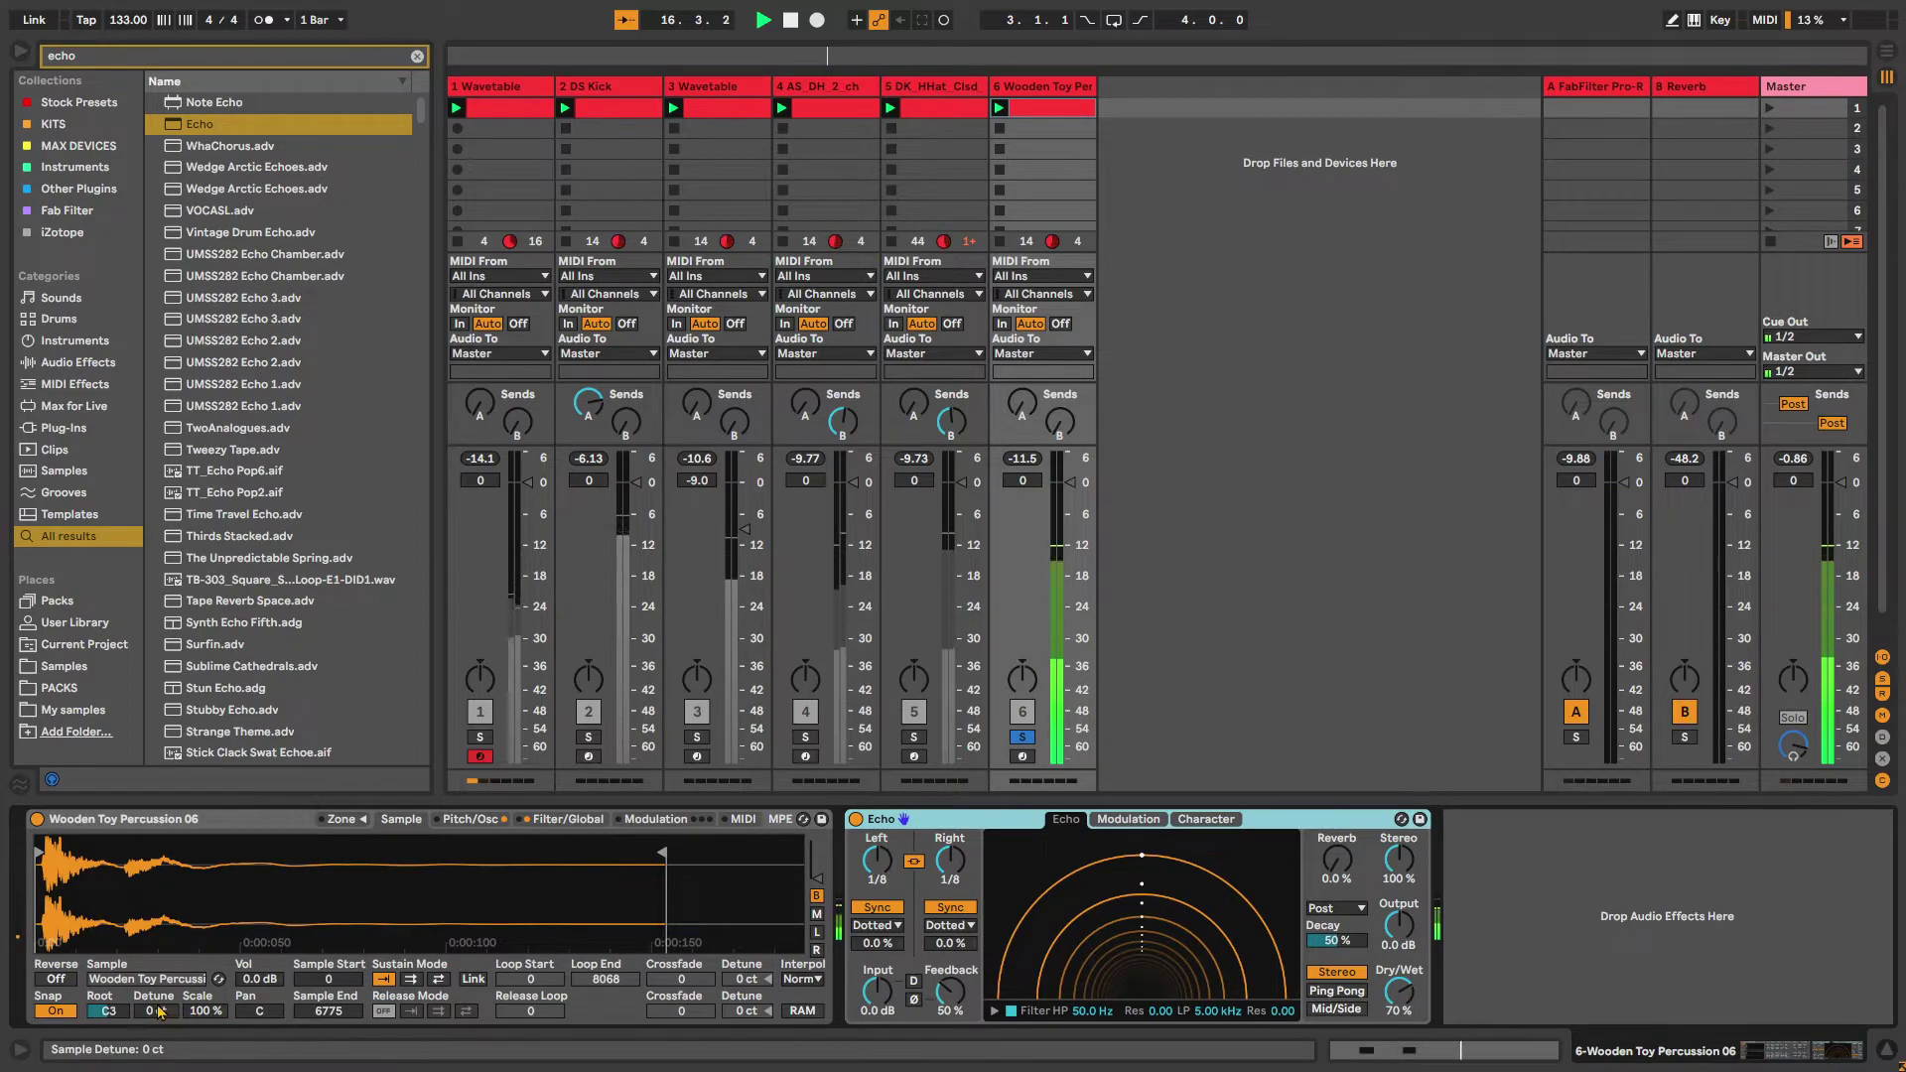
drag(130, 1013, 130, 1053)
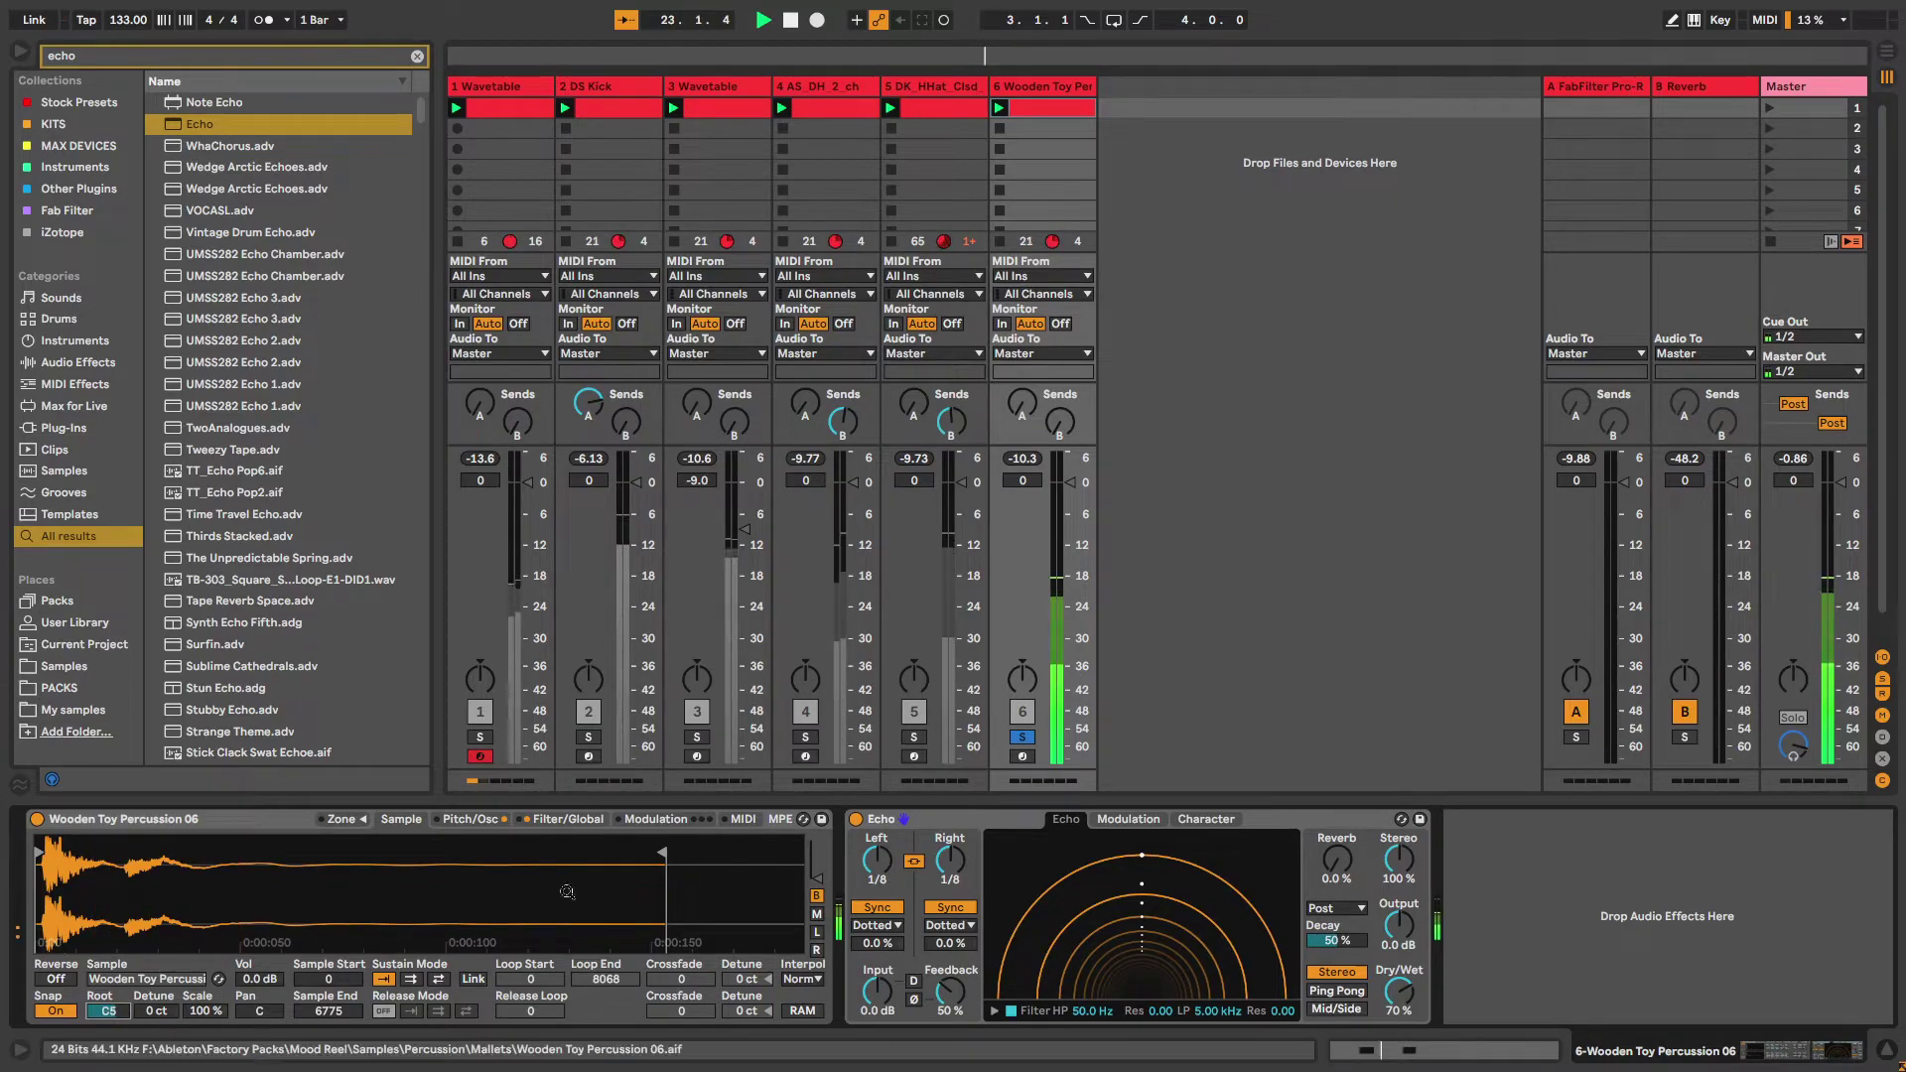
click(1022, 736)
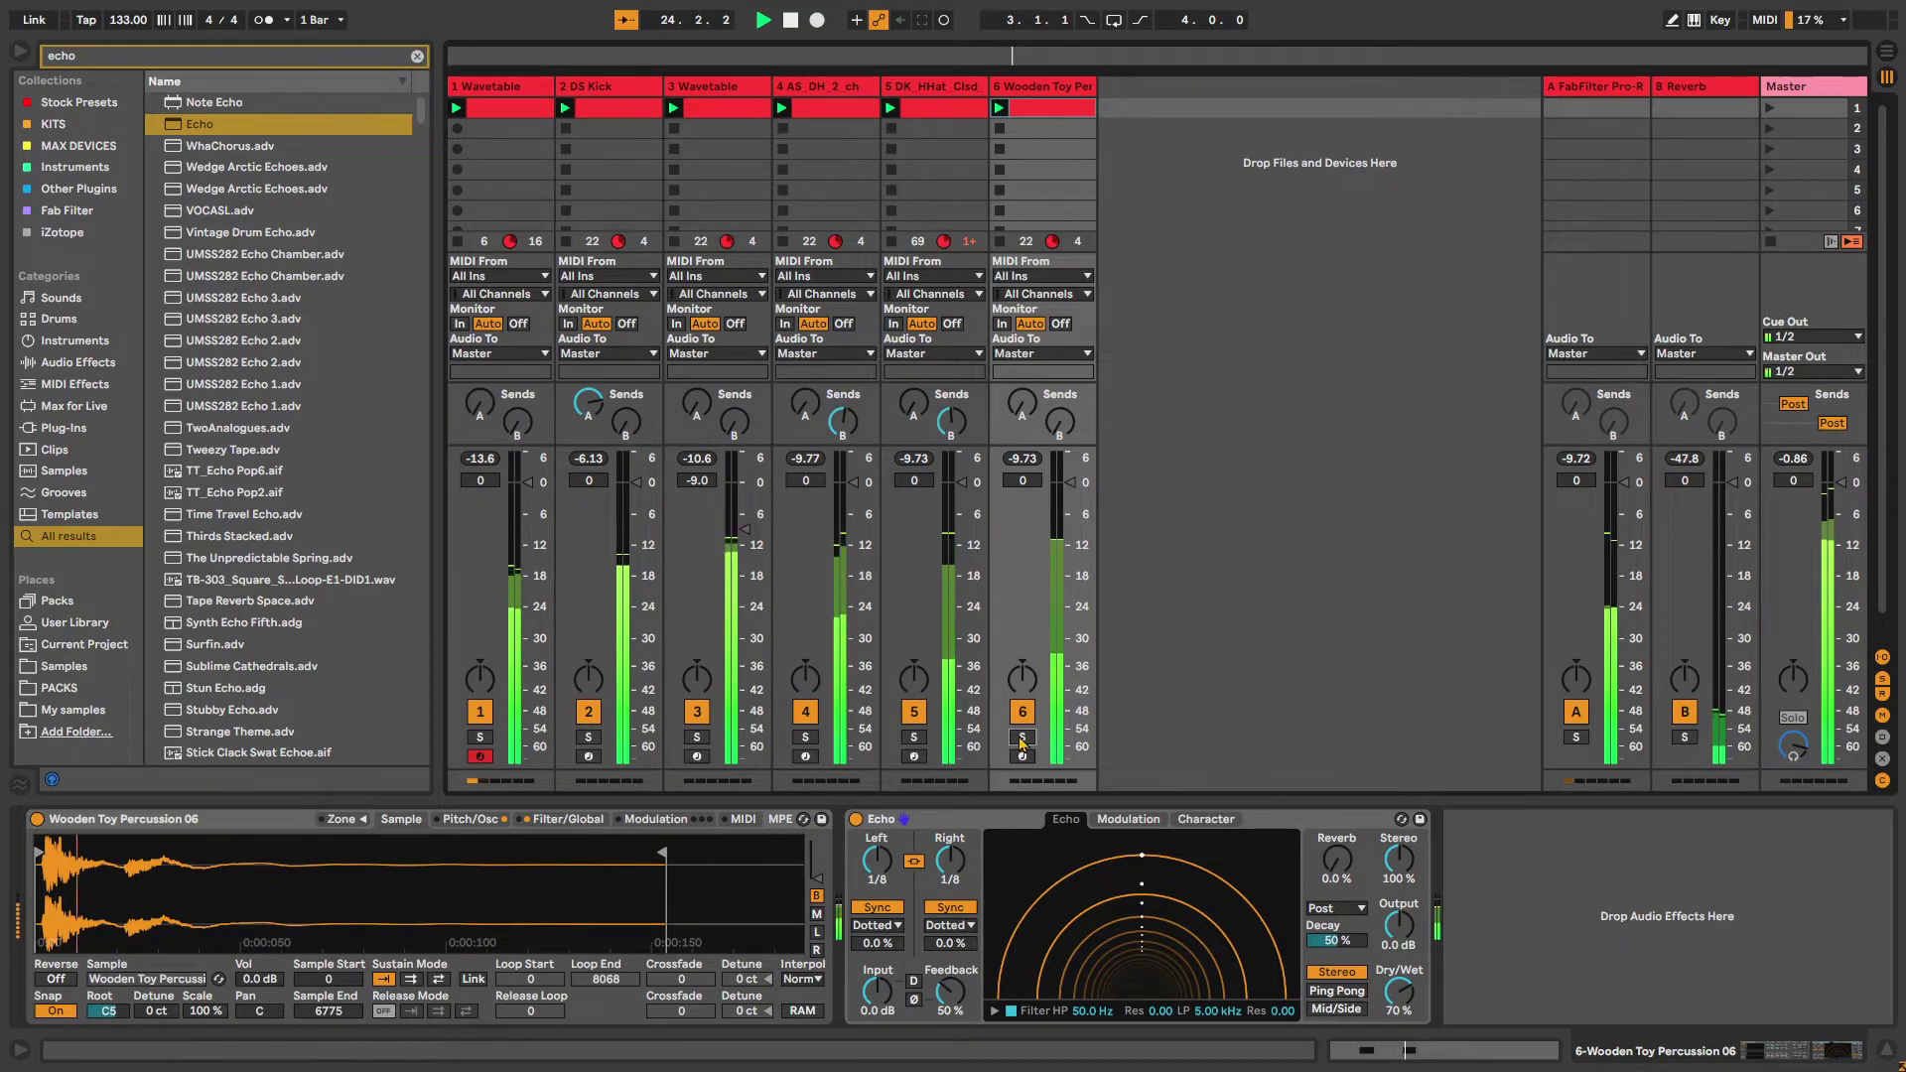
Set Echo's Dry/Wet to 13% with track 6 soloed, and replay the full mix with track 6 unsoloed
click(1128, 819)
click(1185, 821)
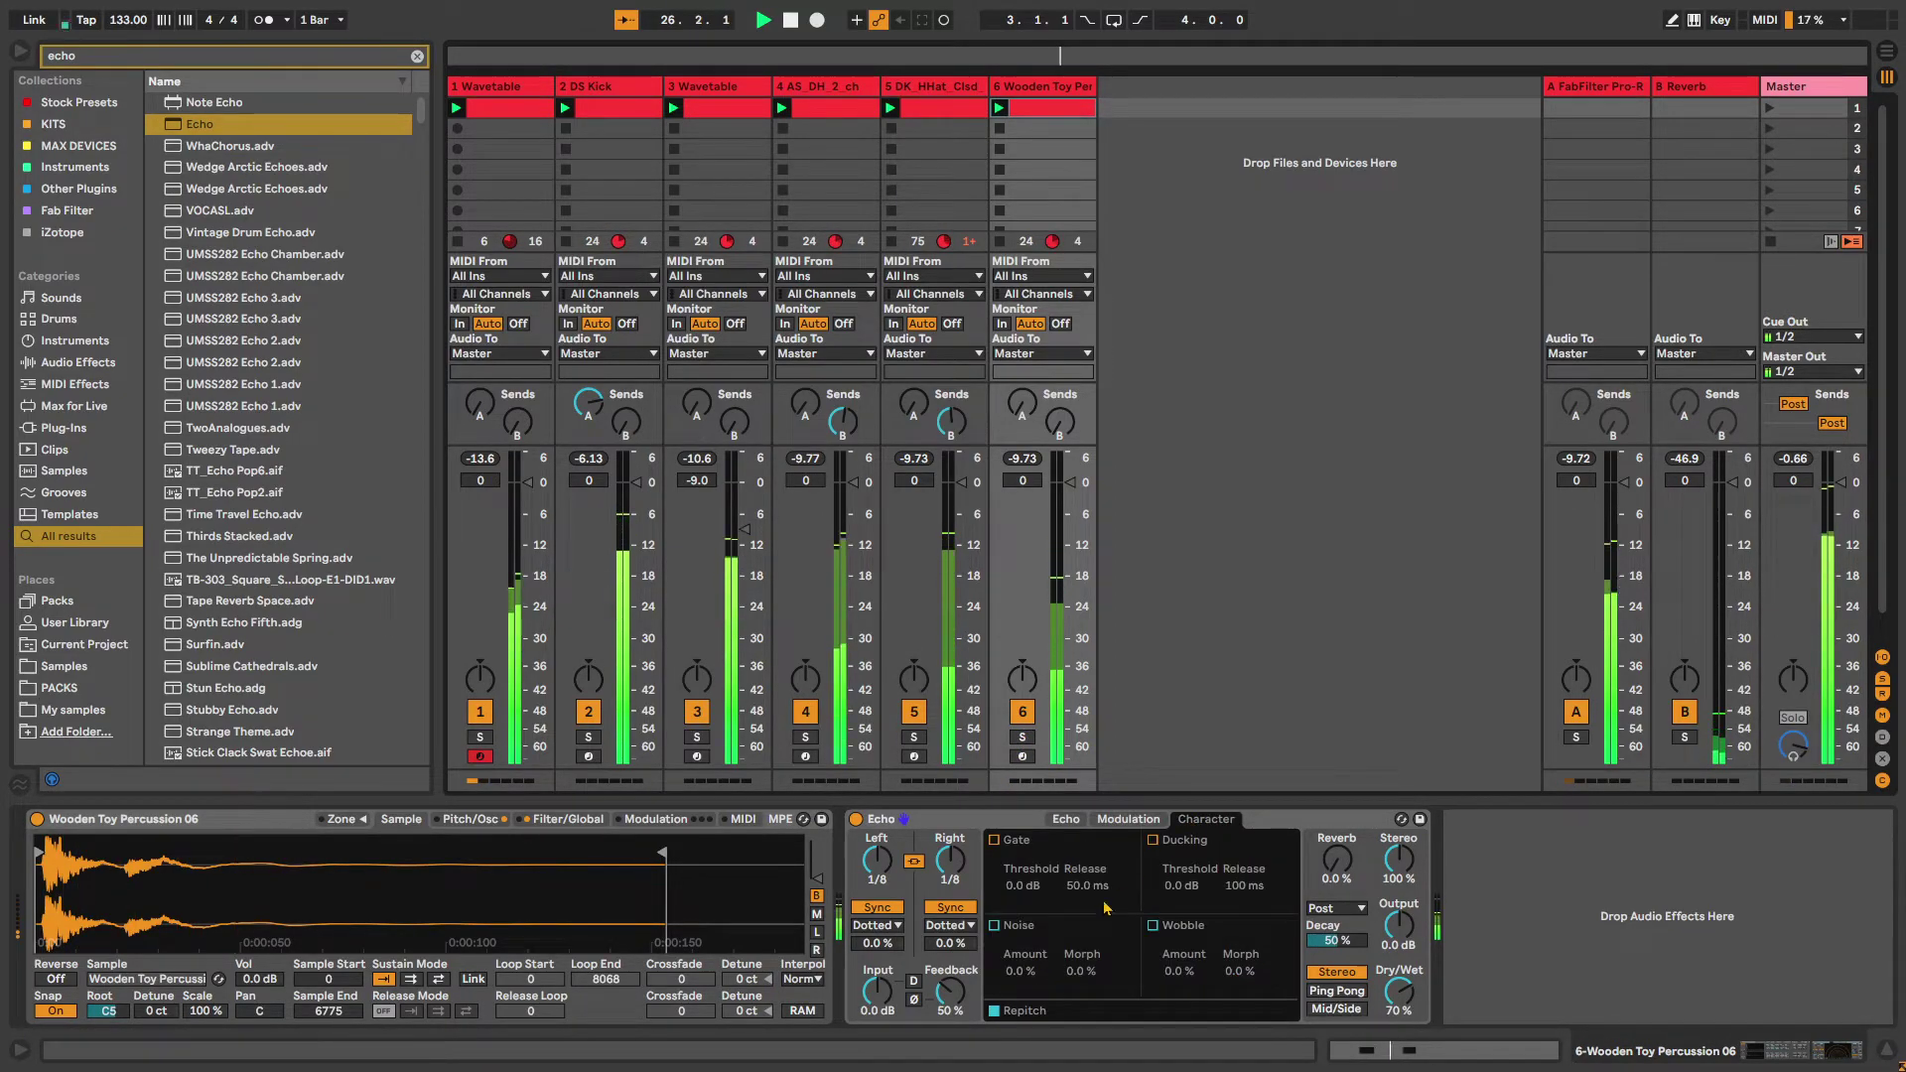
click(1065, 819)
click(1023, 738)
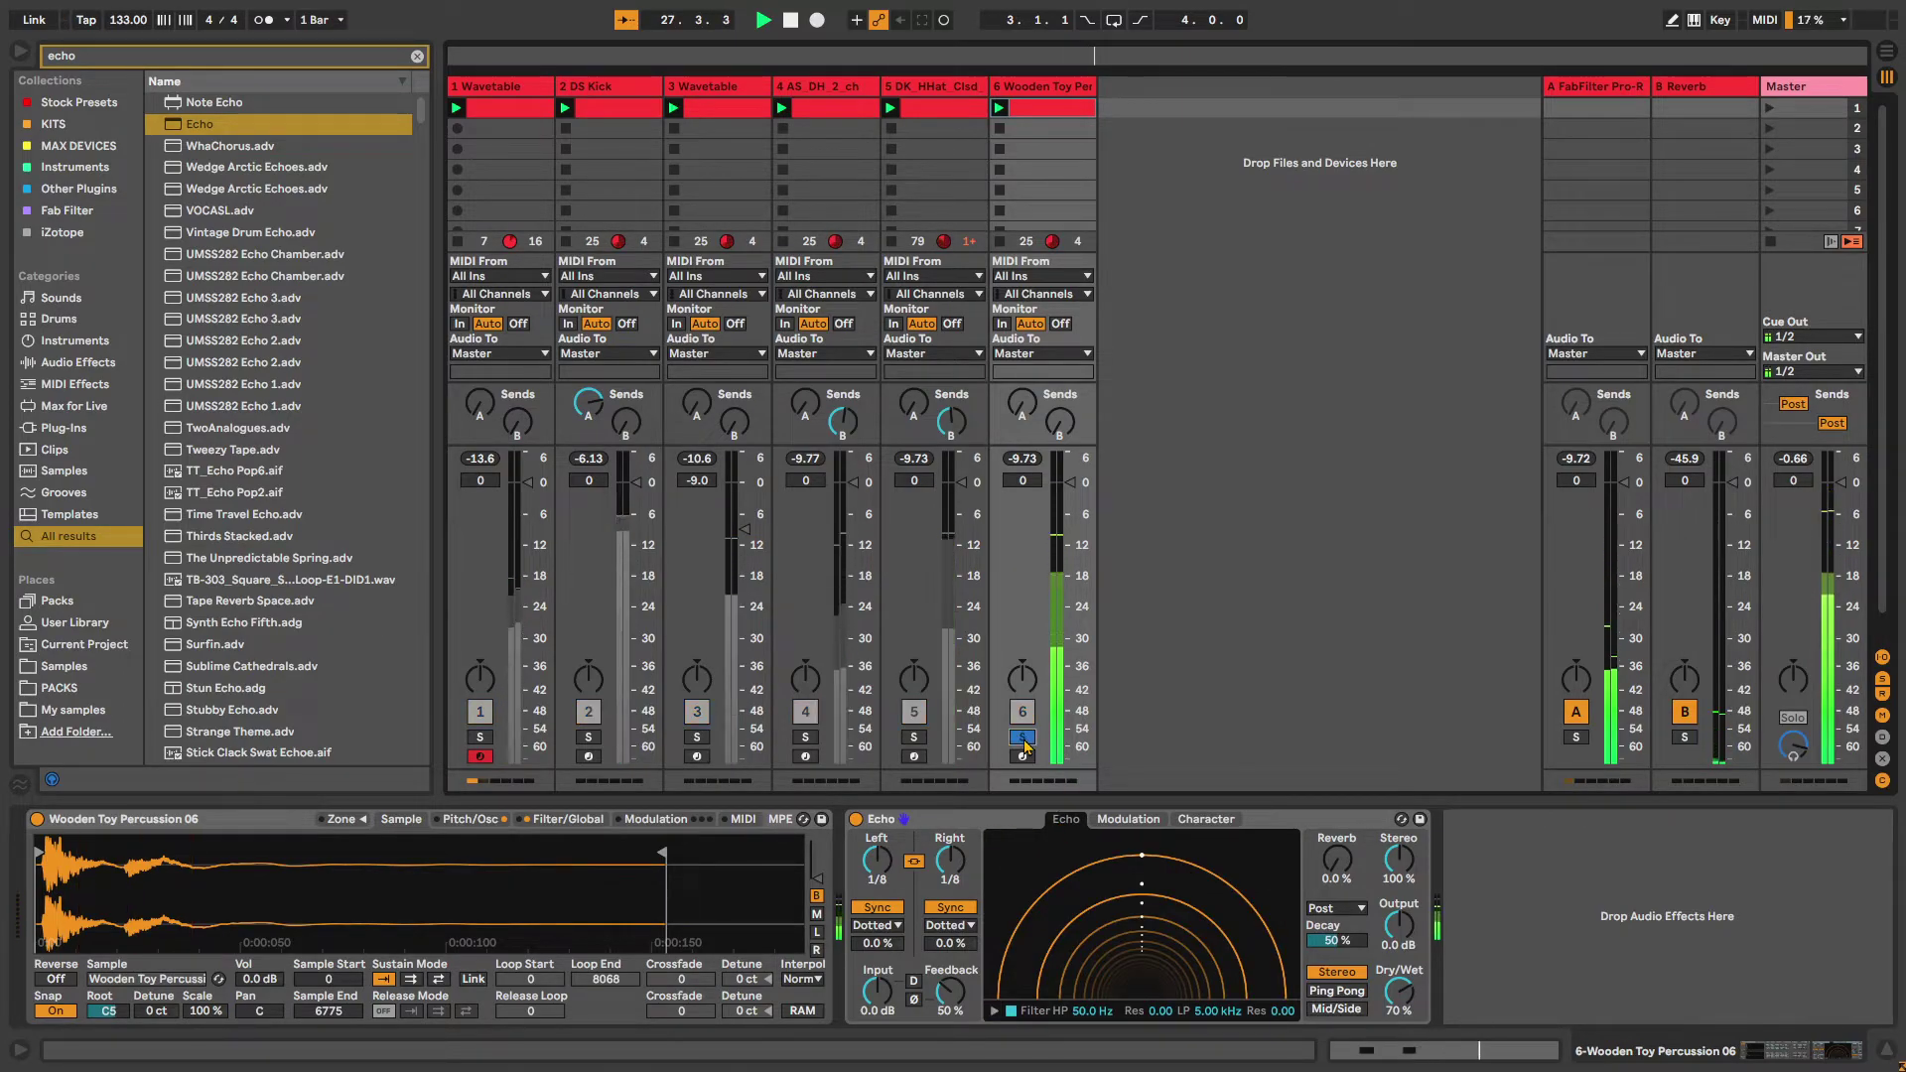
drag(1399, 991, 1398, 1062)
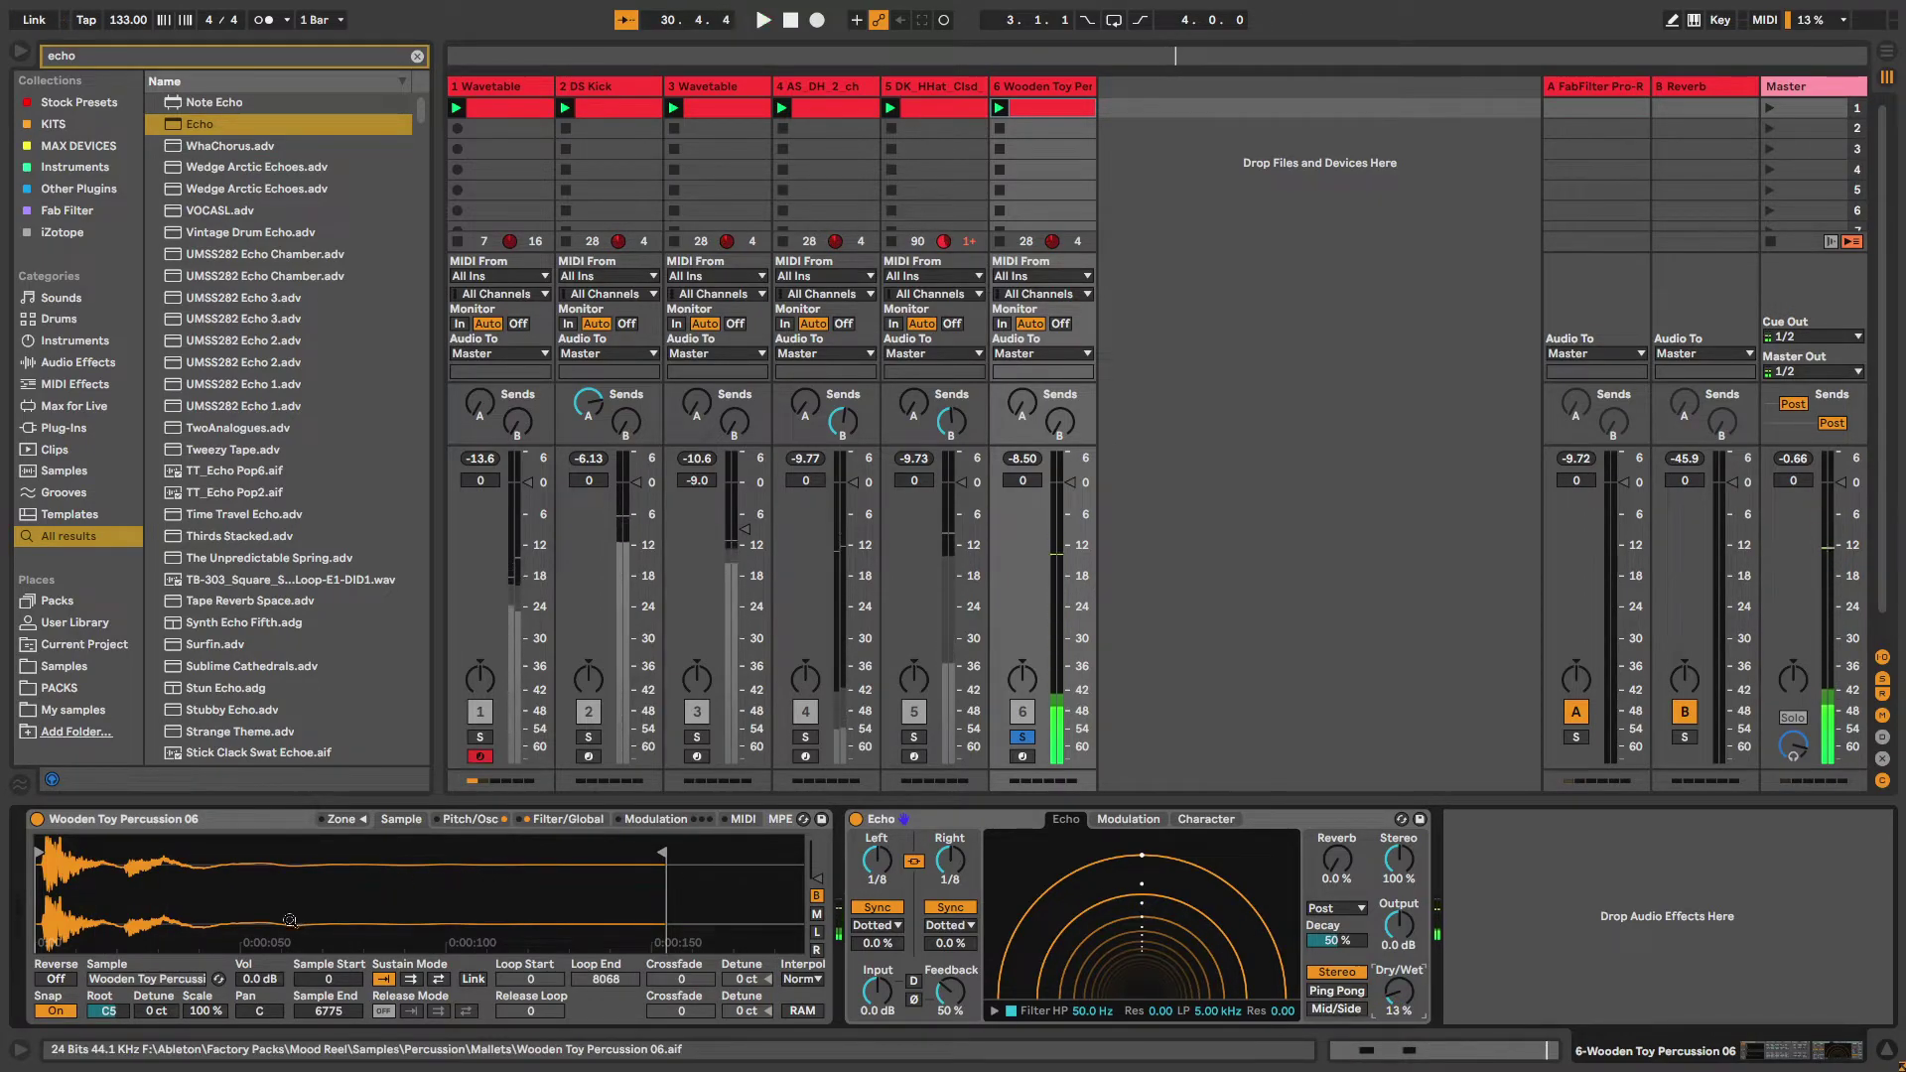
click(1023, 739)
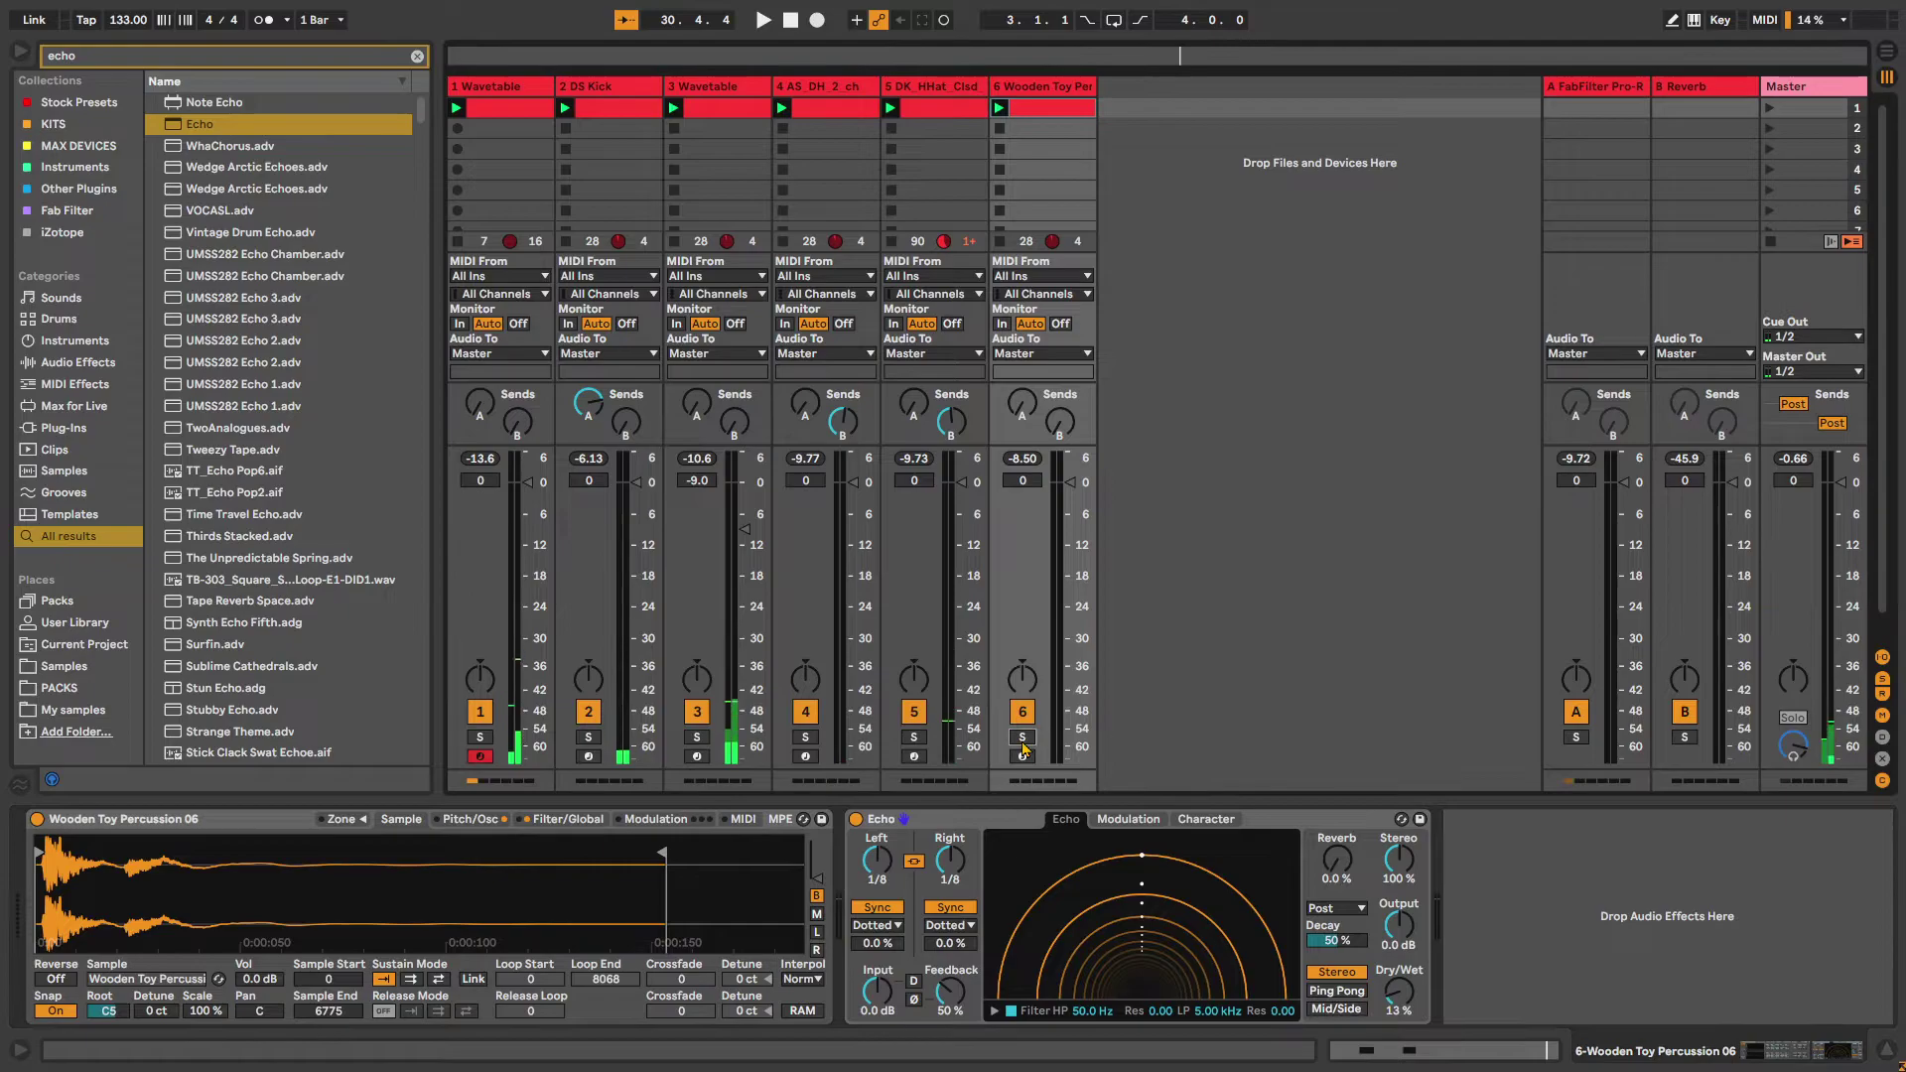
key(space)
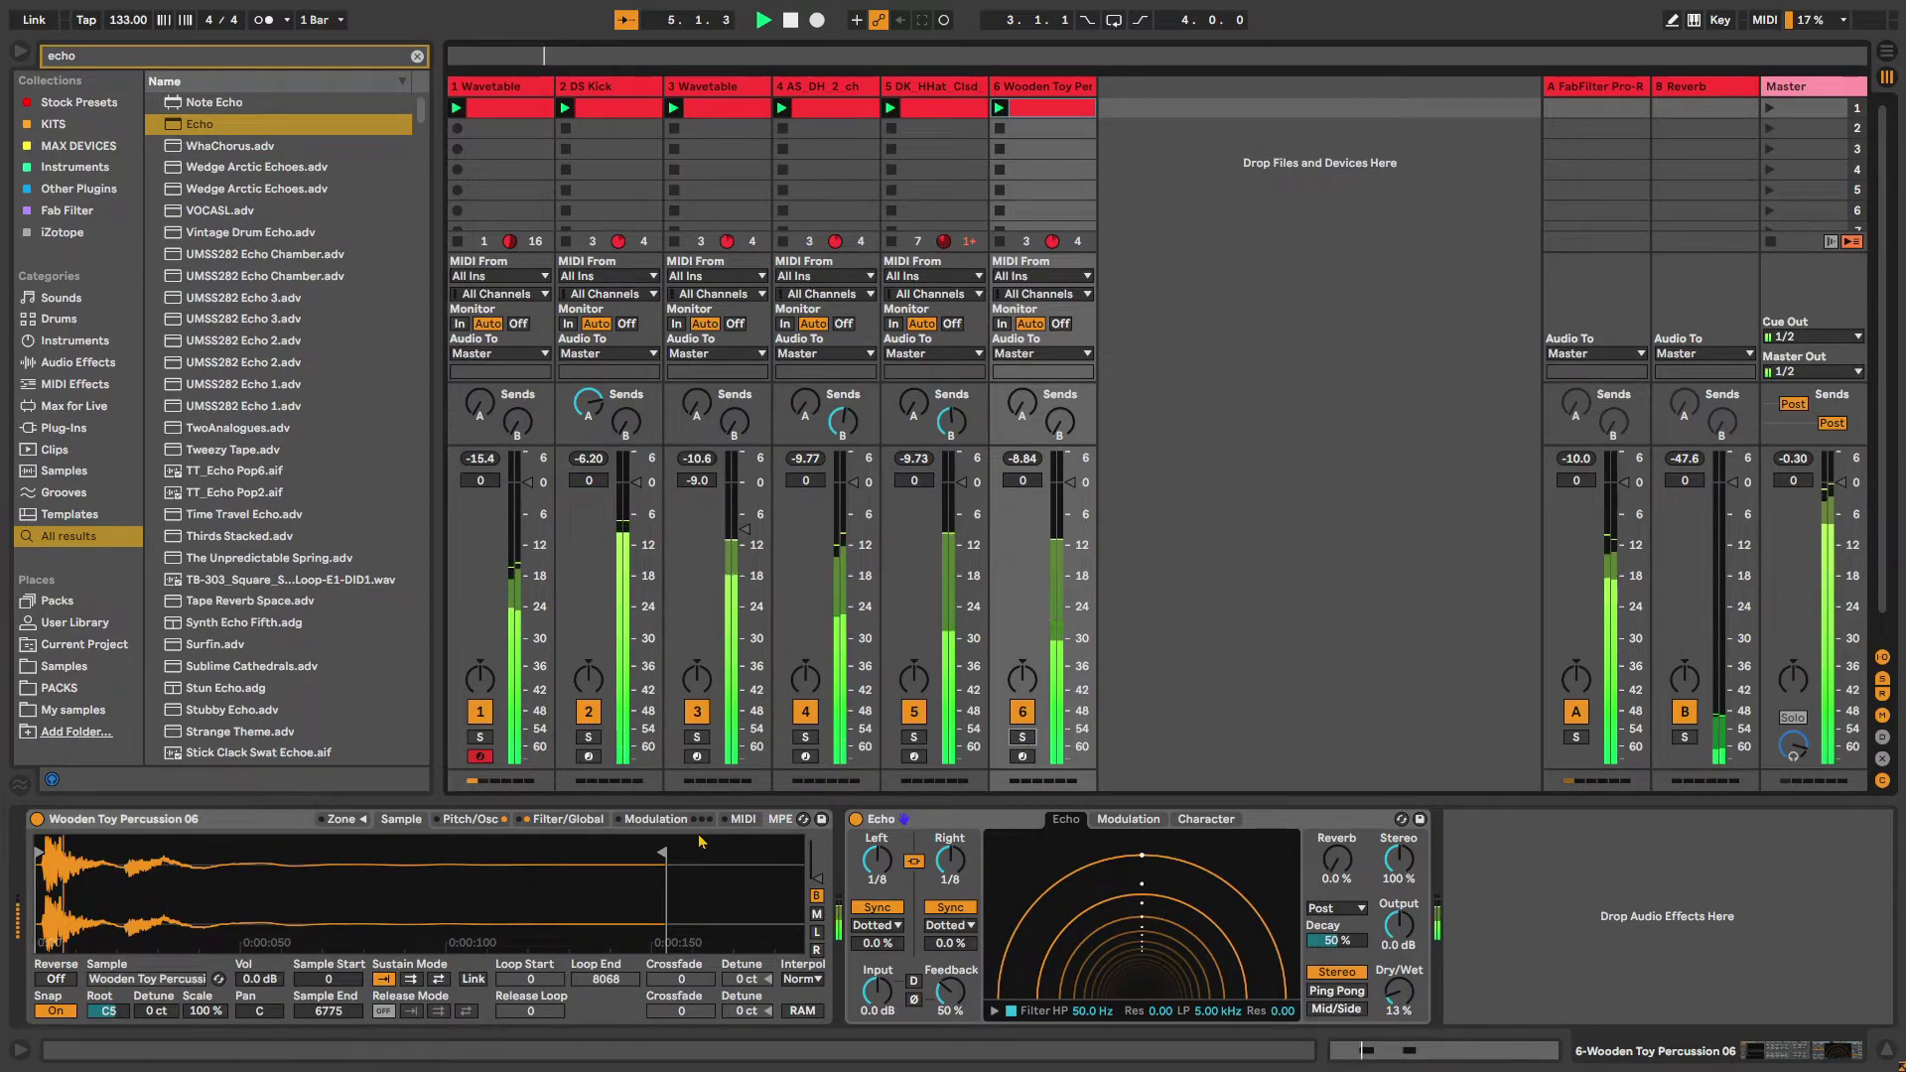
Reset the percussion sample's root key to C4 in Sampler and play track 6 in solo
key(space)
double_click(108, 1012)
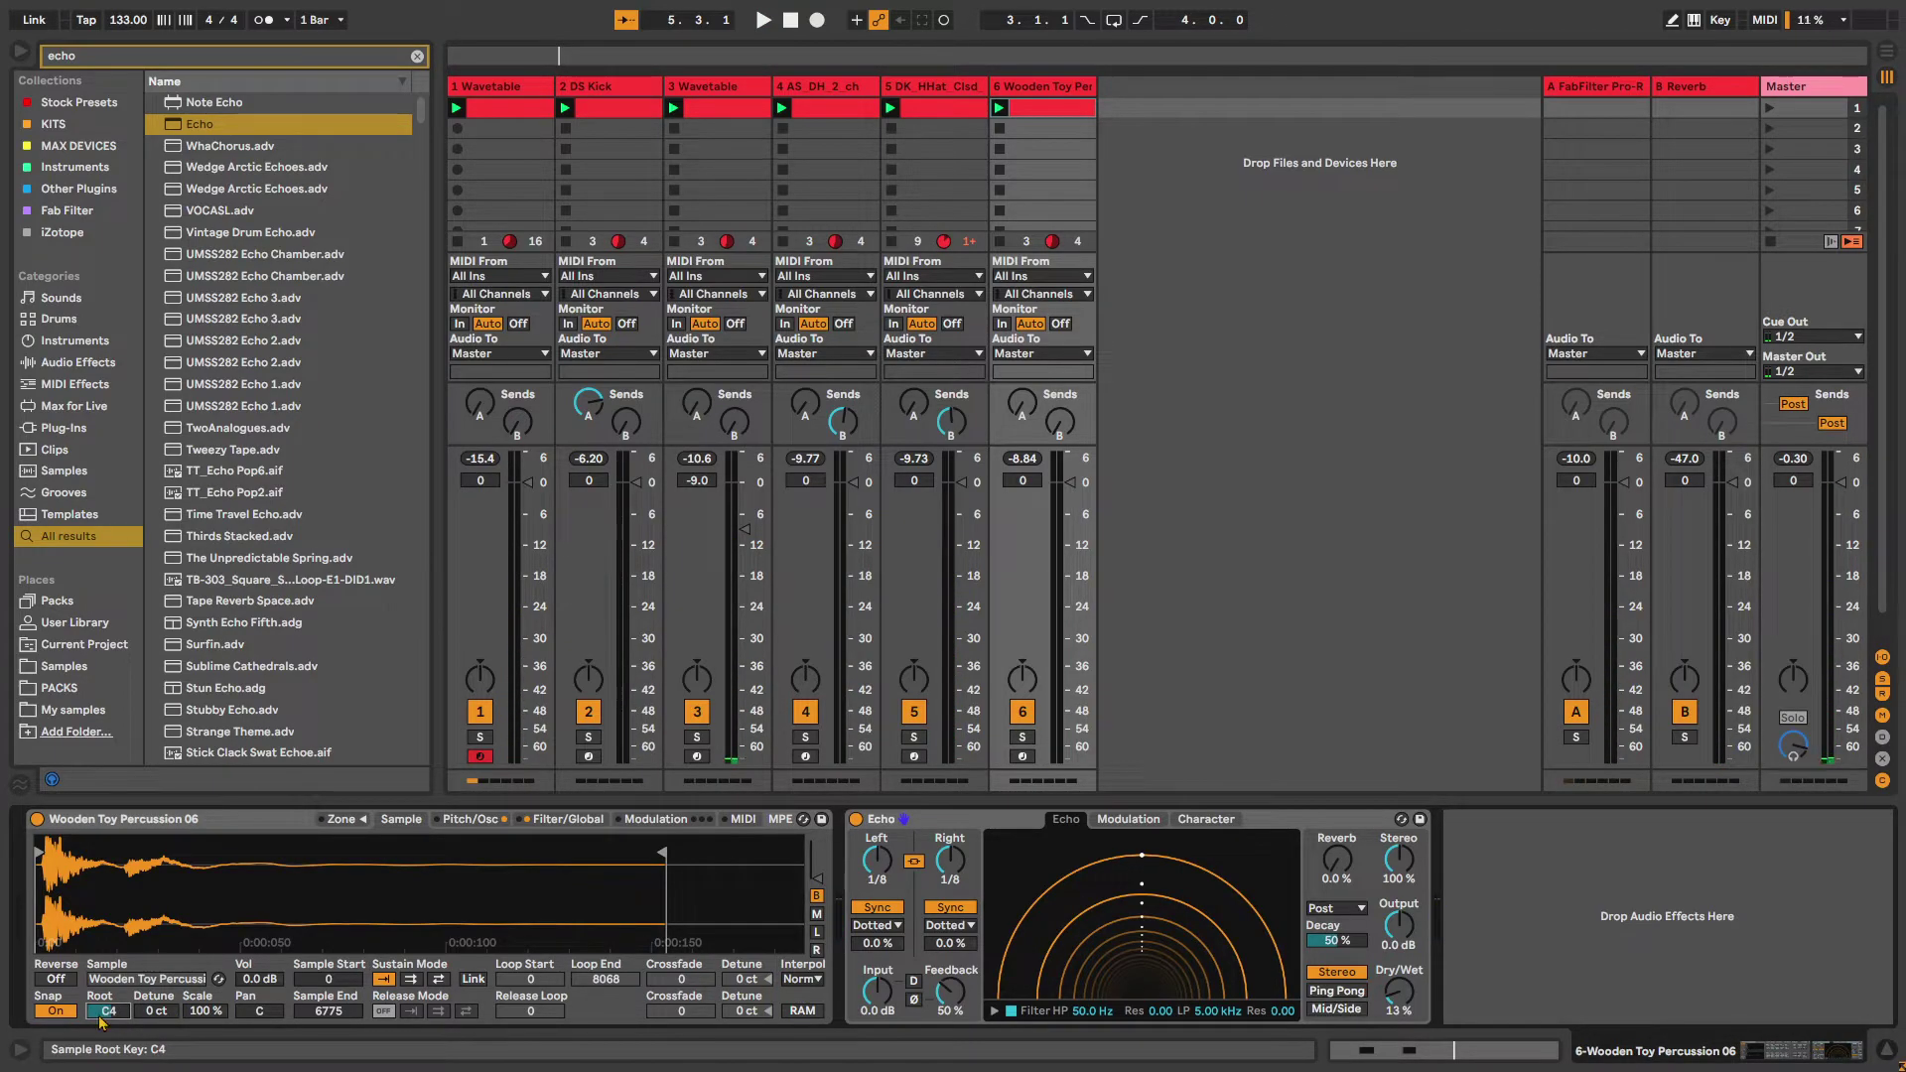
key(space)
click(1023, 737)
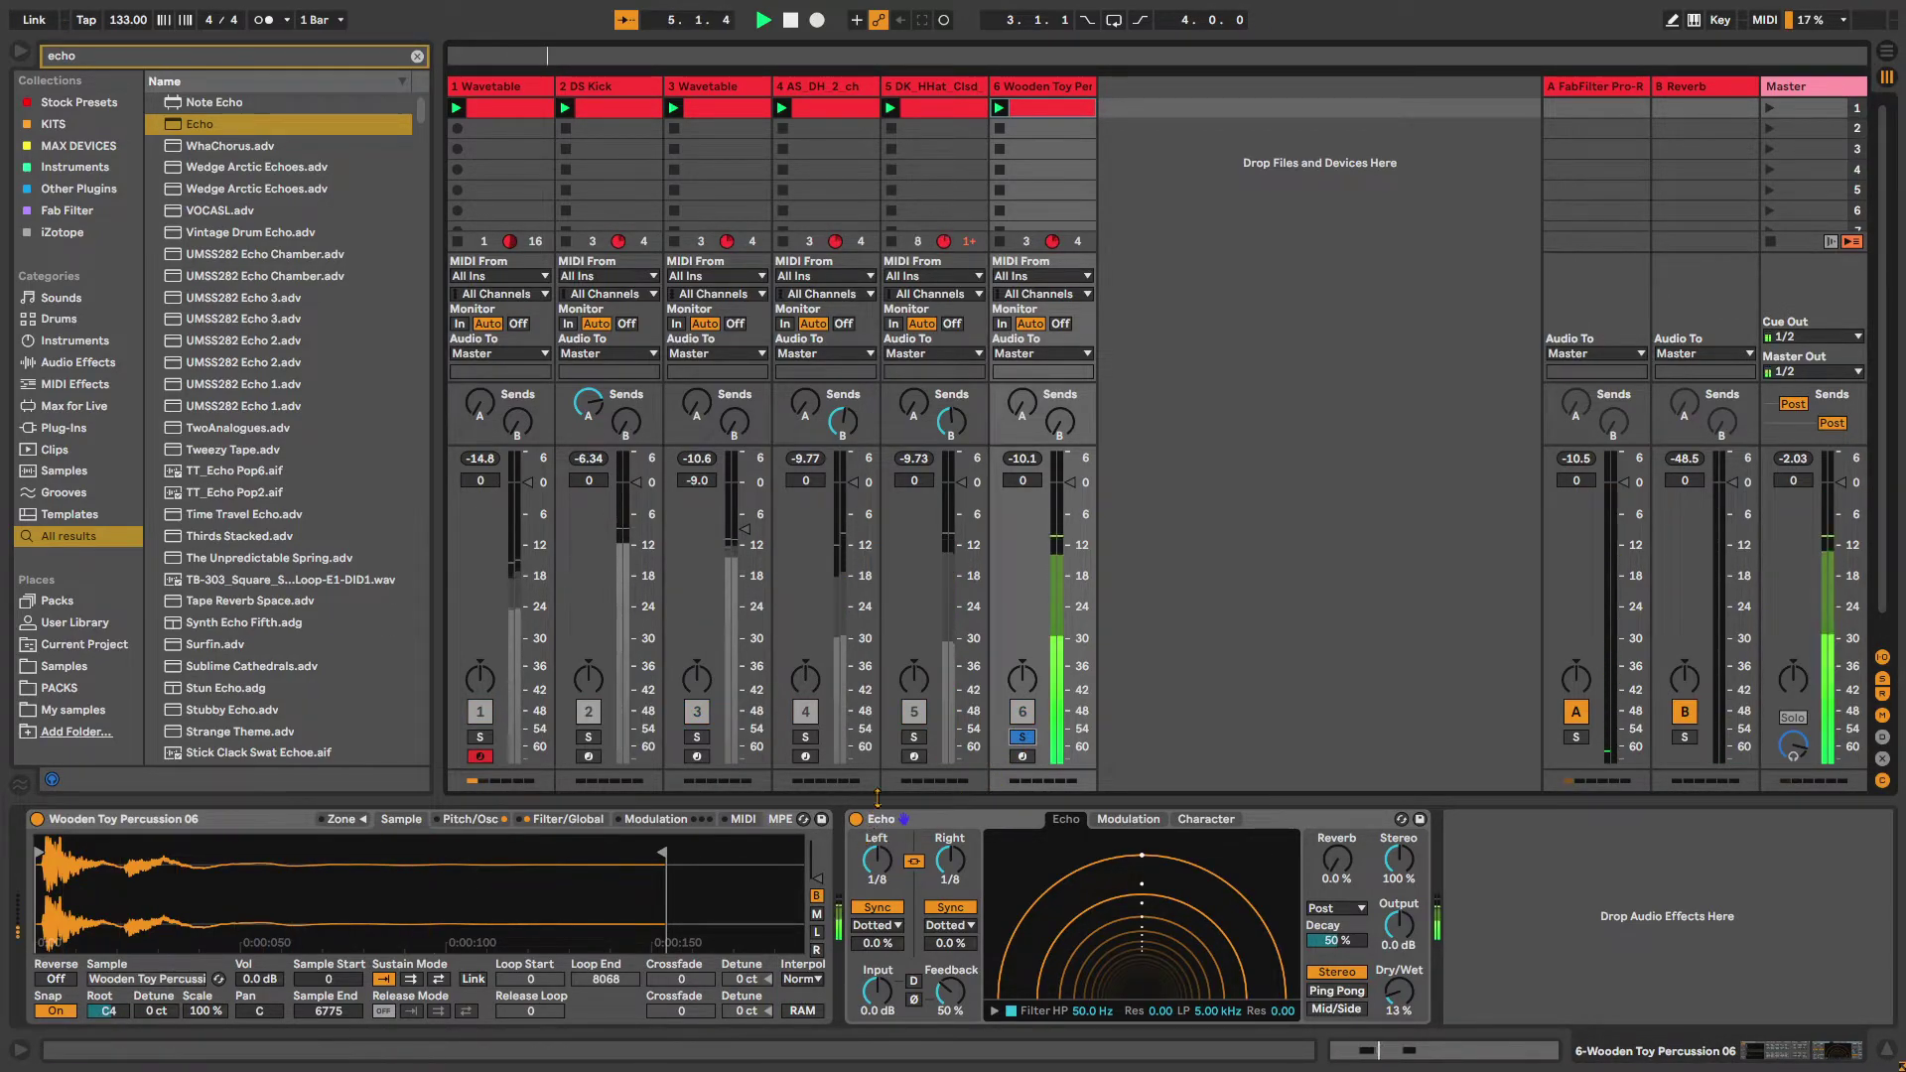
Set the percussion Sampler's filter to 10.0 kHz with 68% resonance, audition it in solo and unsolo track 6
click(655, 819)
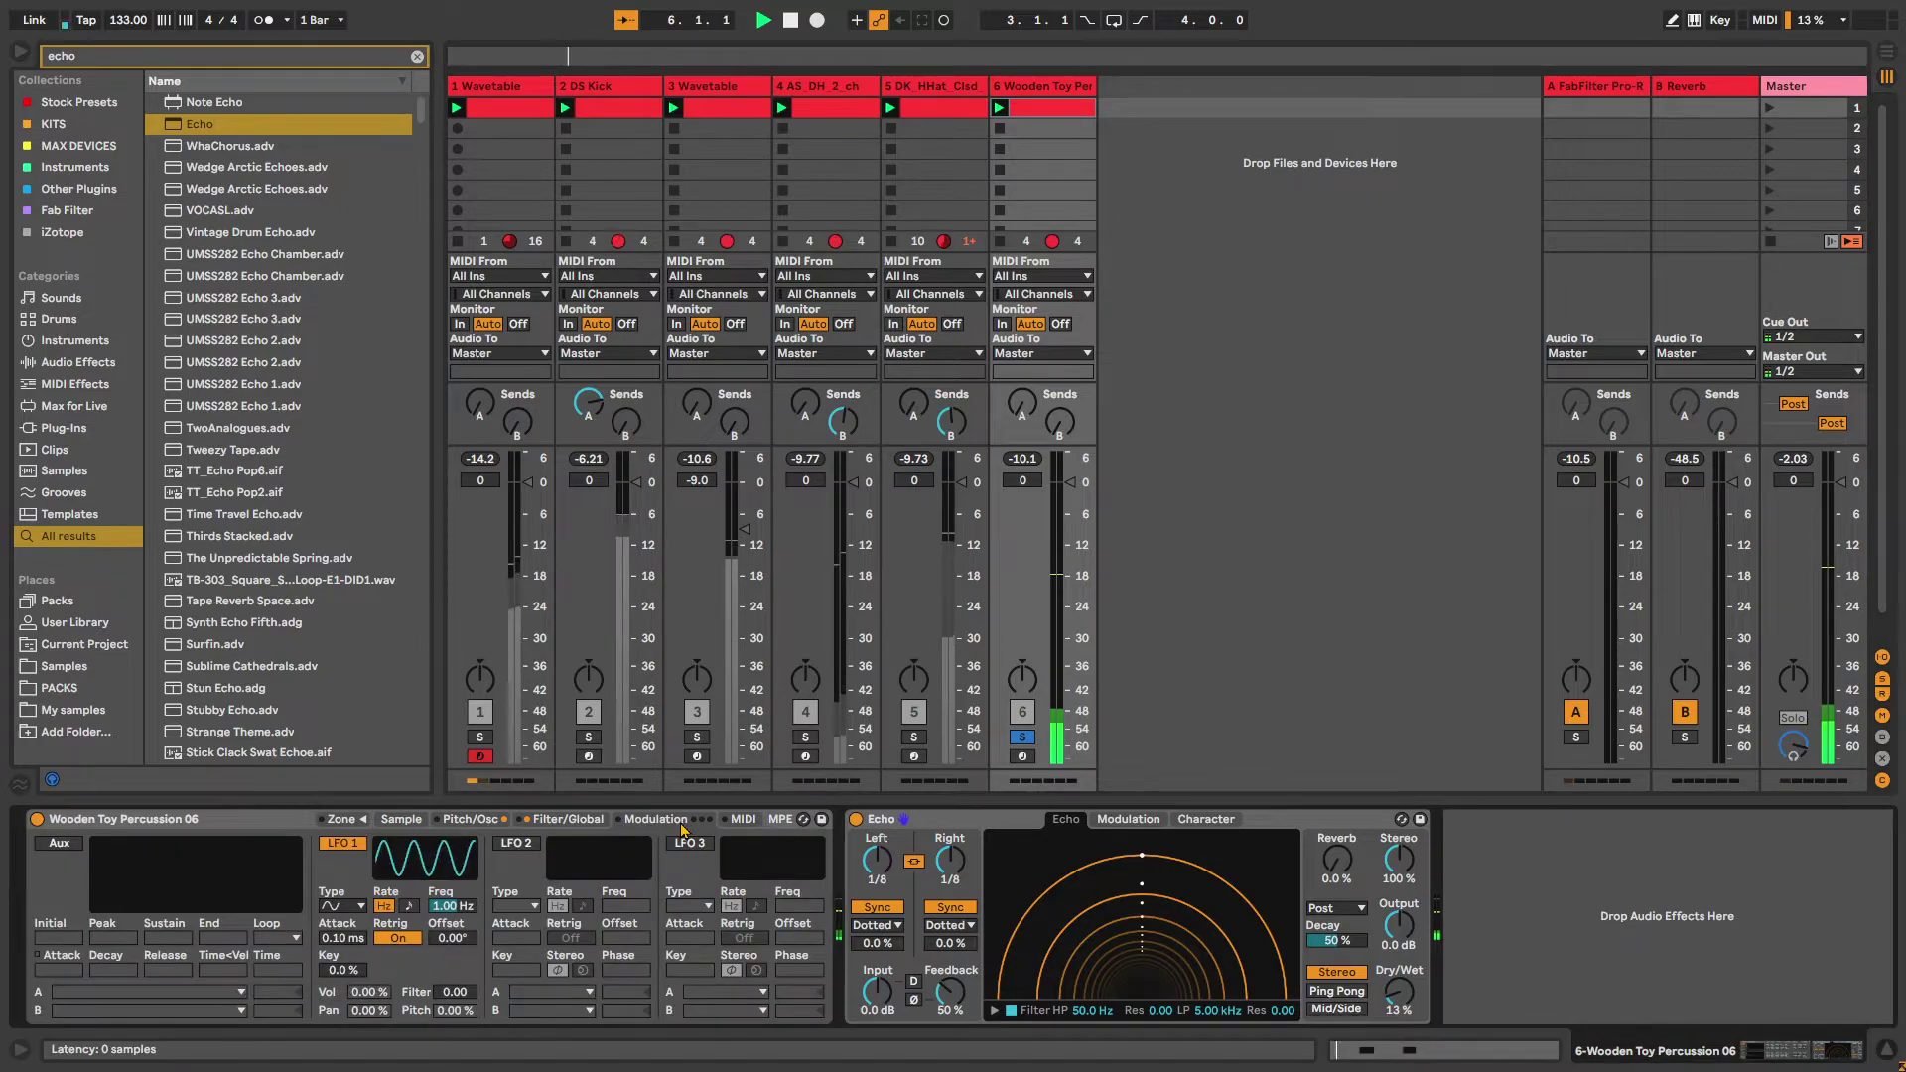
click(568, 820)
click(470, 819)
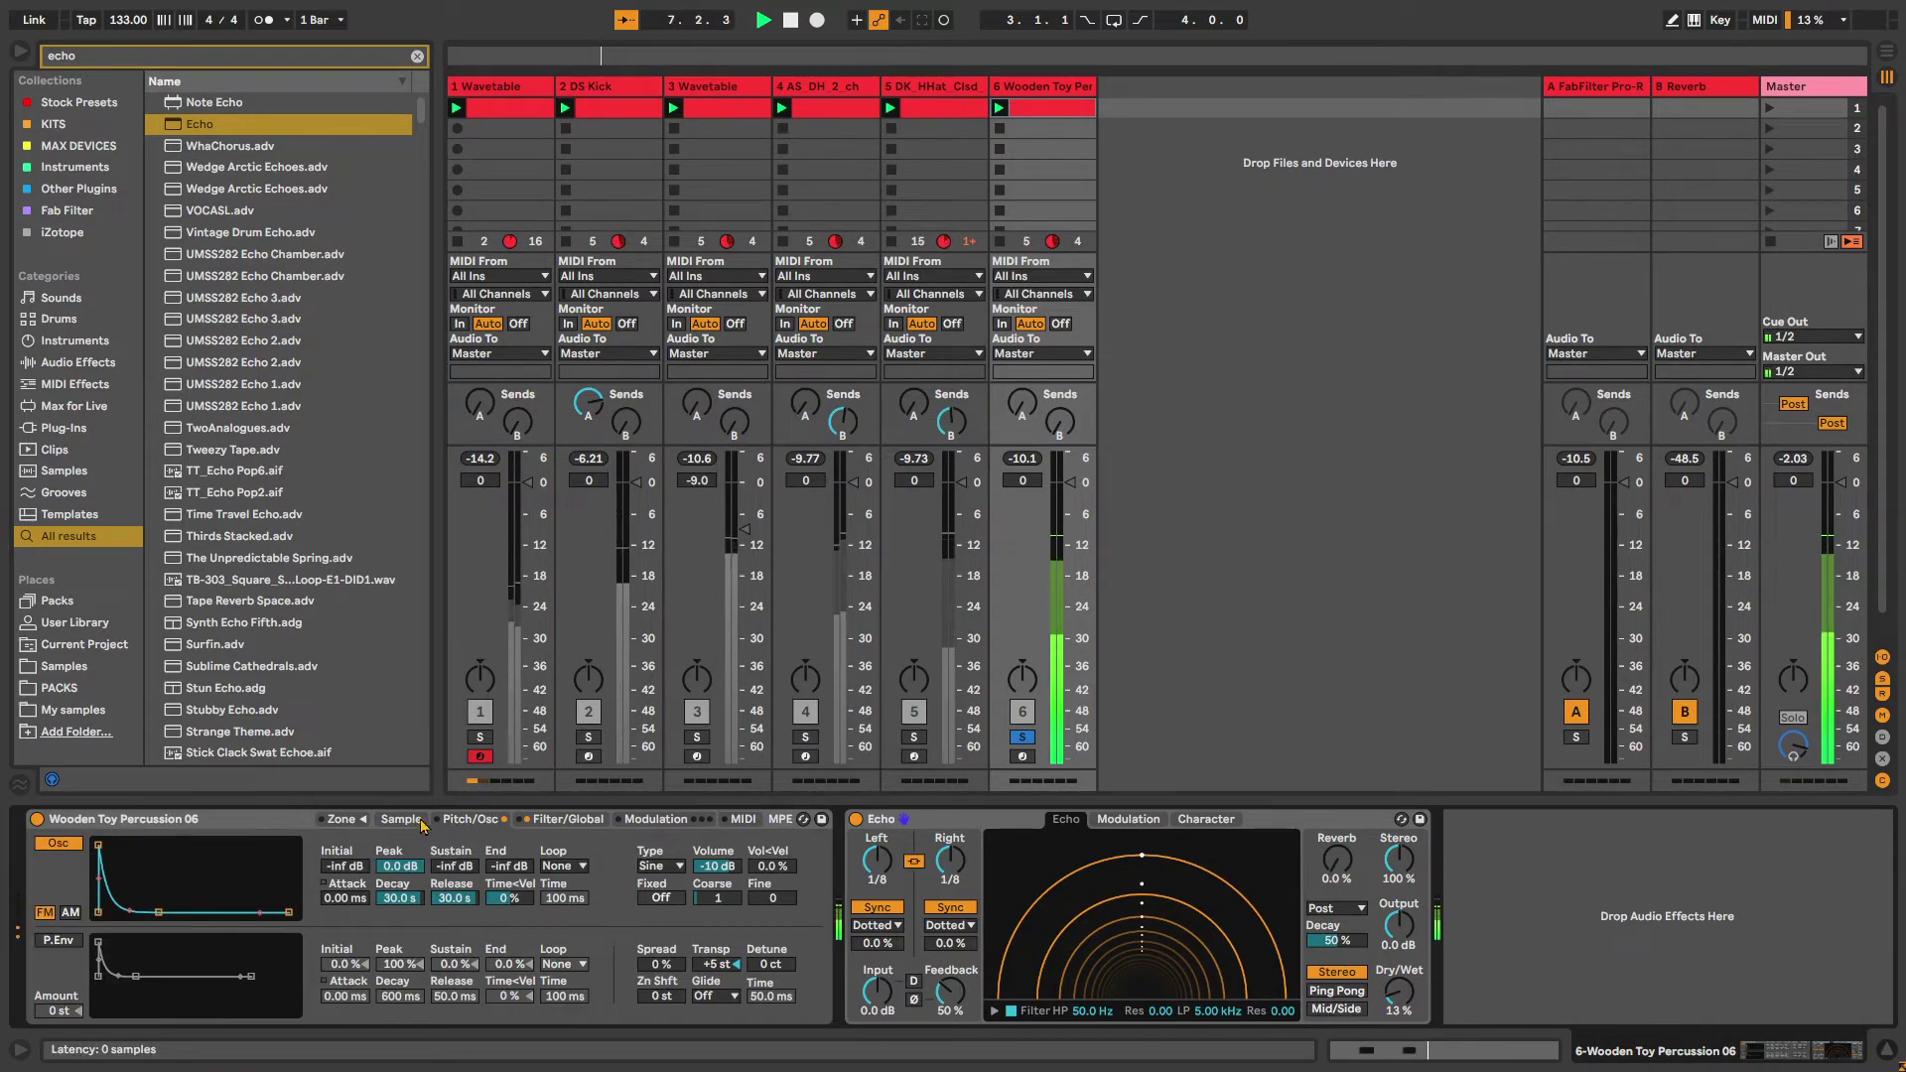
click(568, 819)
key(space)
mouse_move(210, 878)
mouse_down()
mouse_move(183, 871)
mouse_move(222, 872)
mouse_up()
key(space)
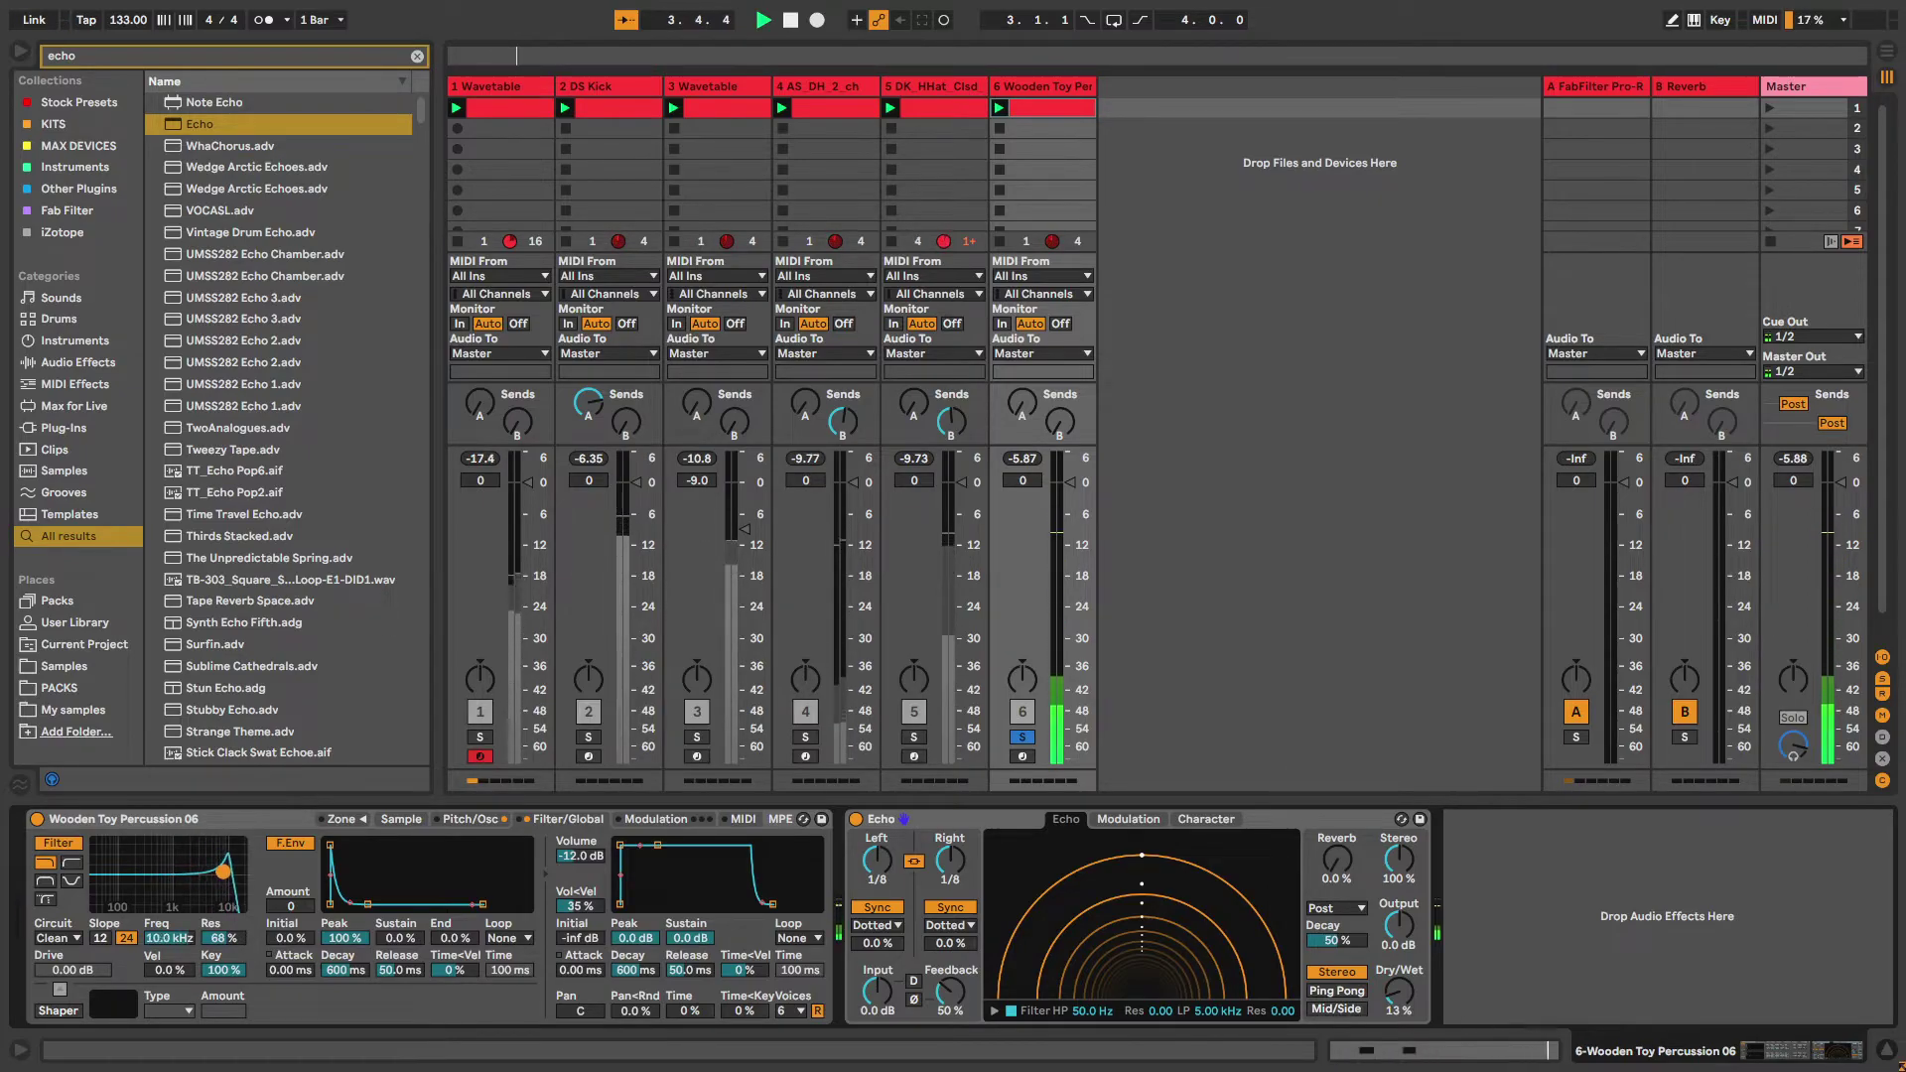
click(1020, 738)
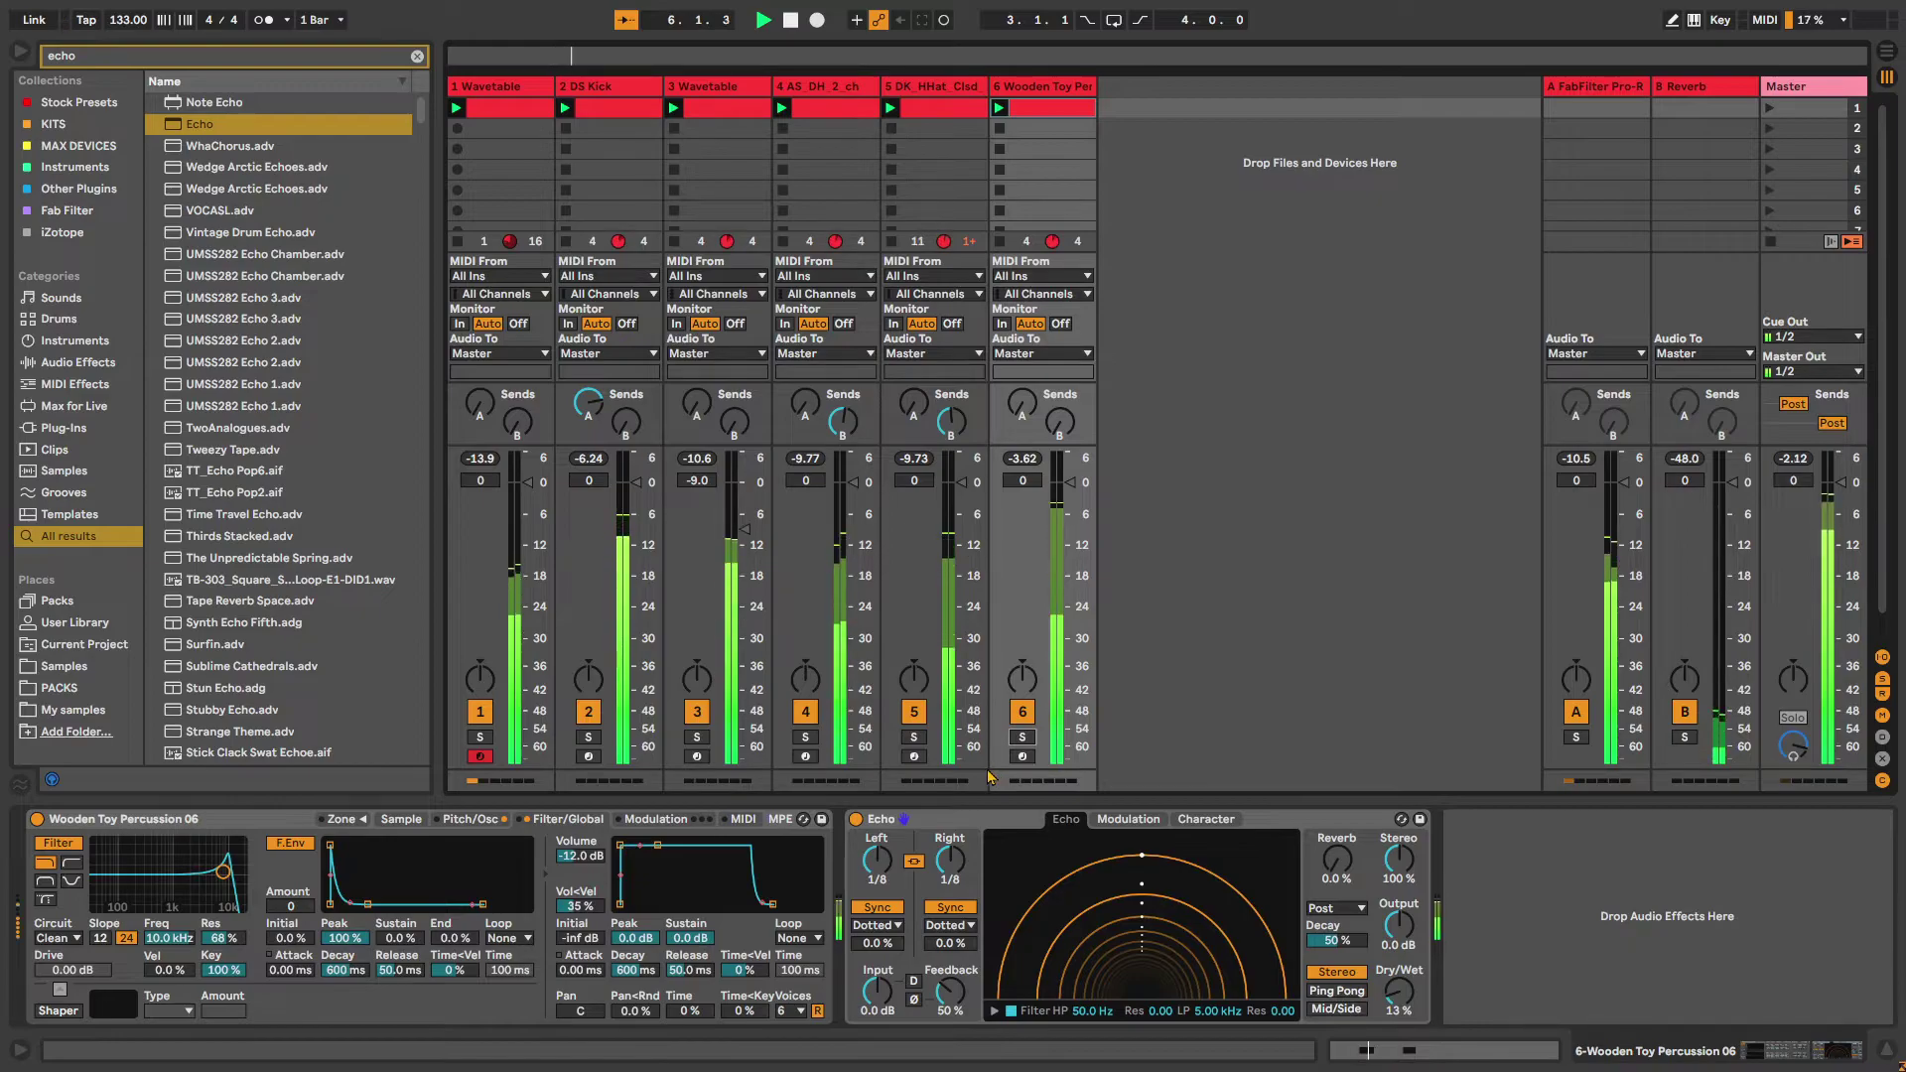
Bypass the Echo effect to compare the sound and delete it from the percussion track
click(1128, 820)
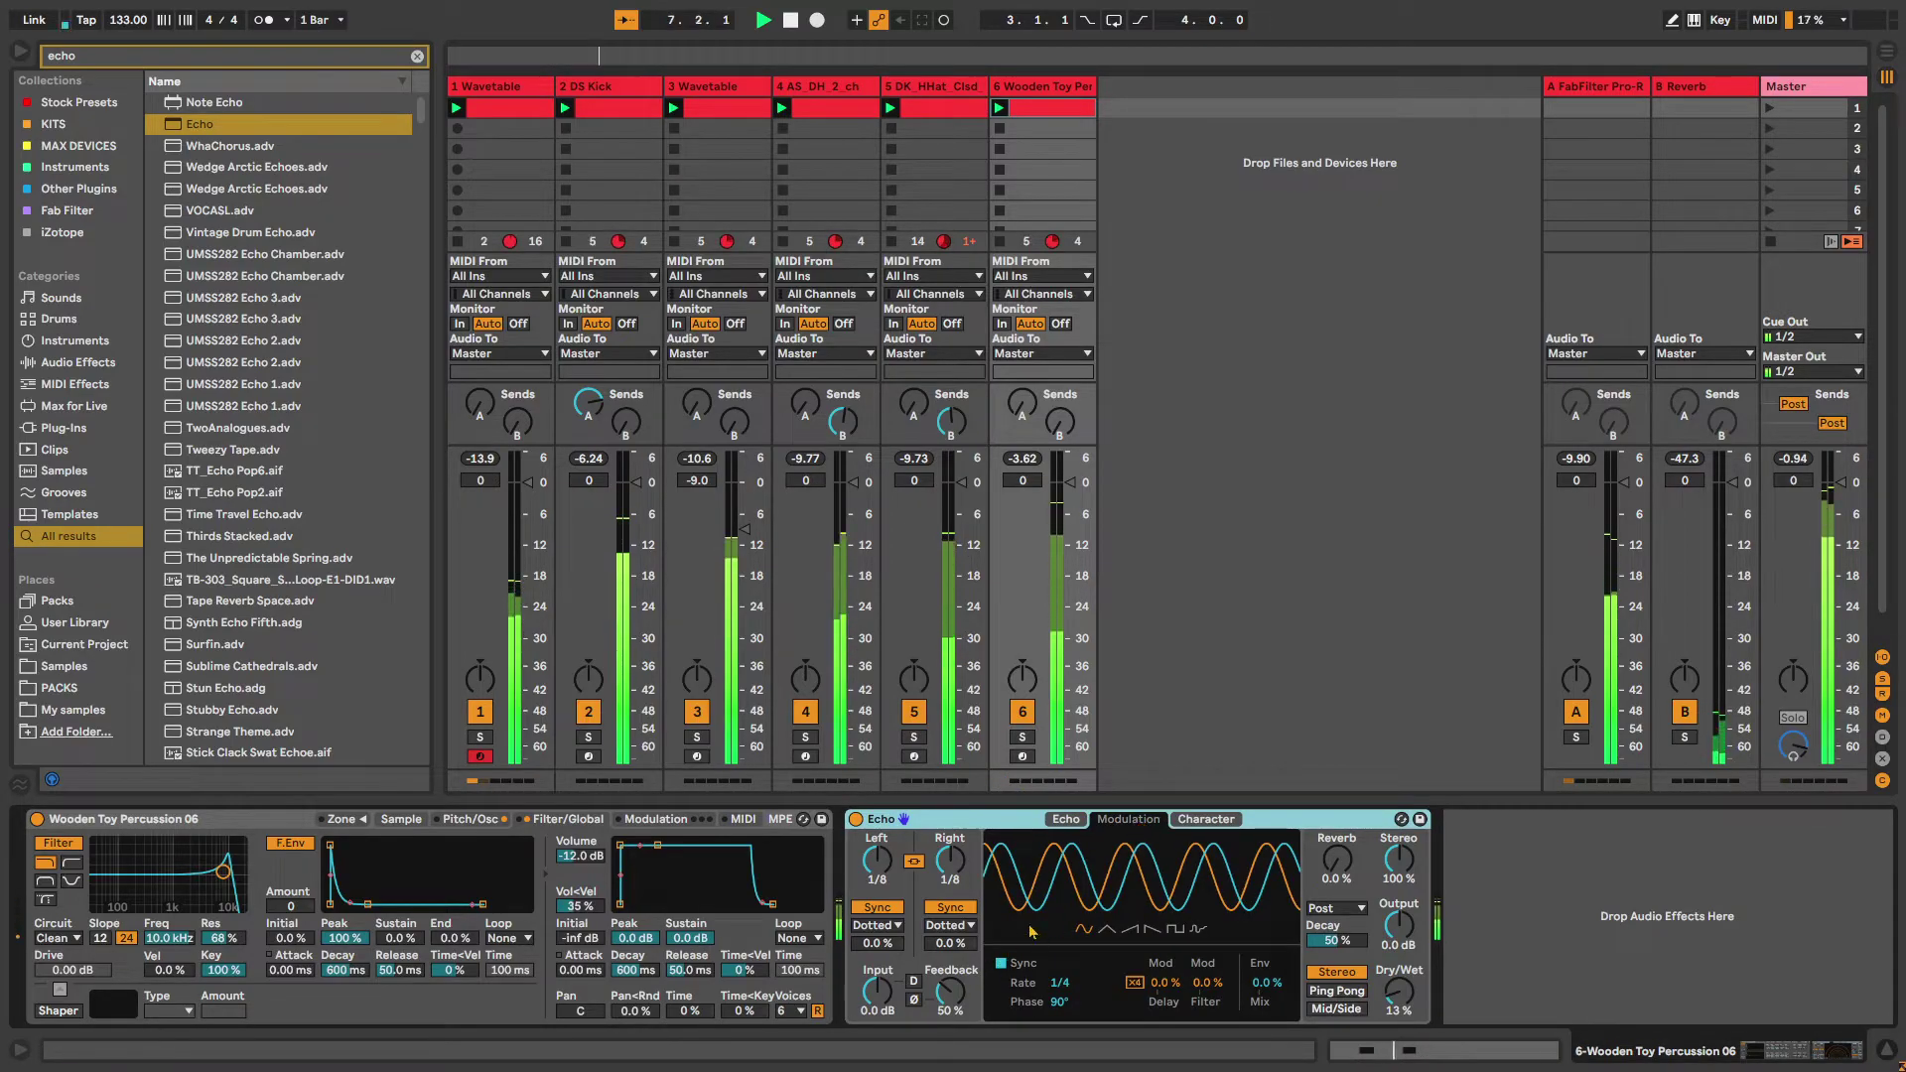
click(1065, 819)
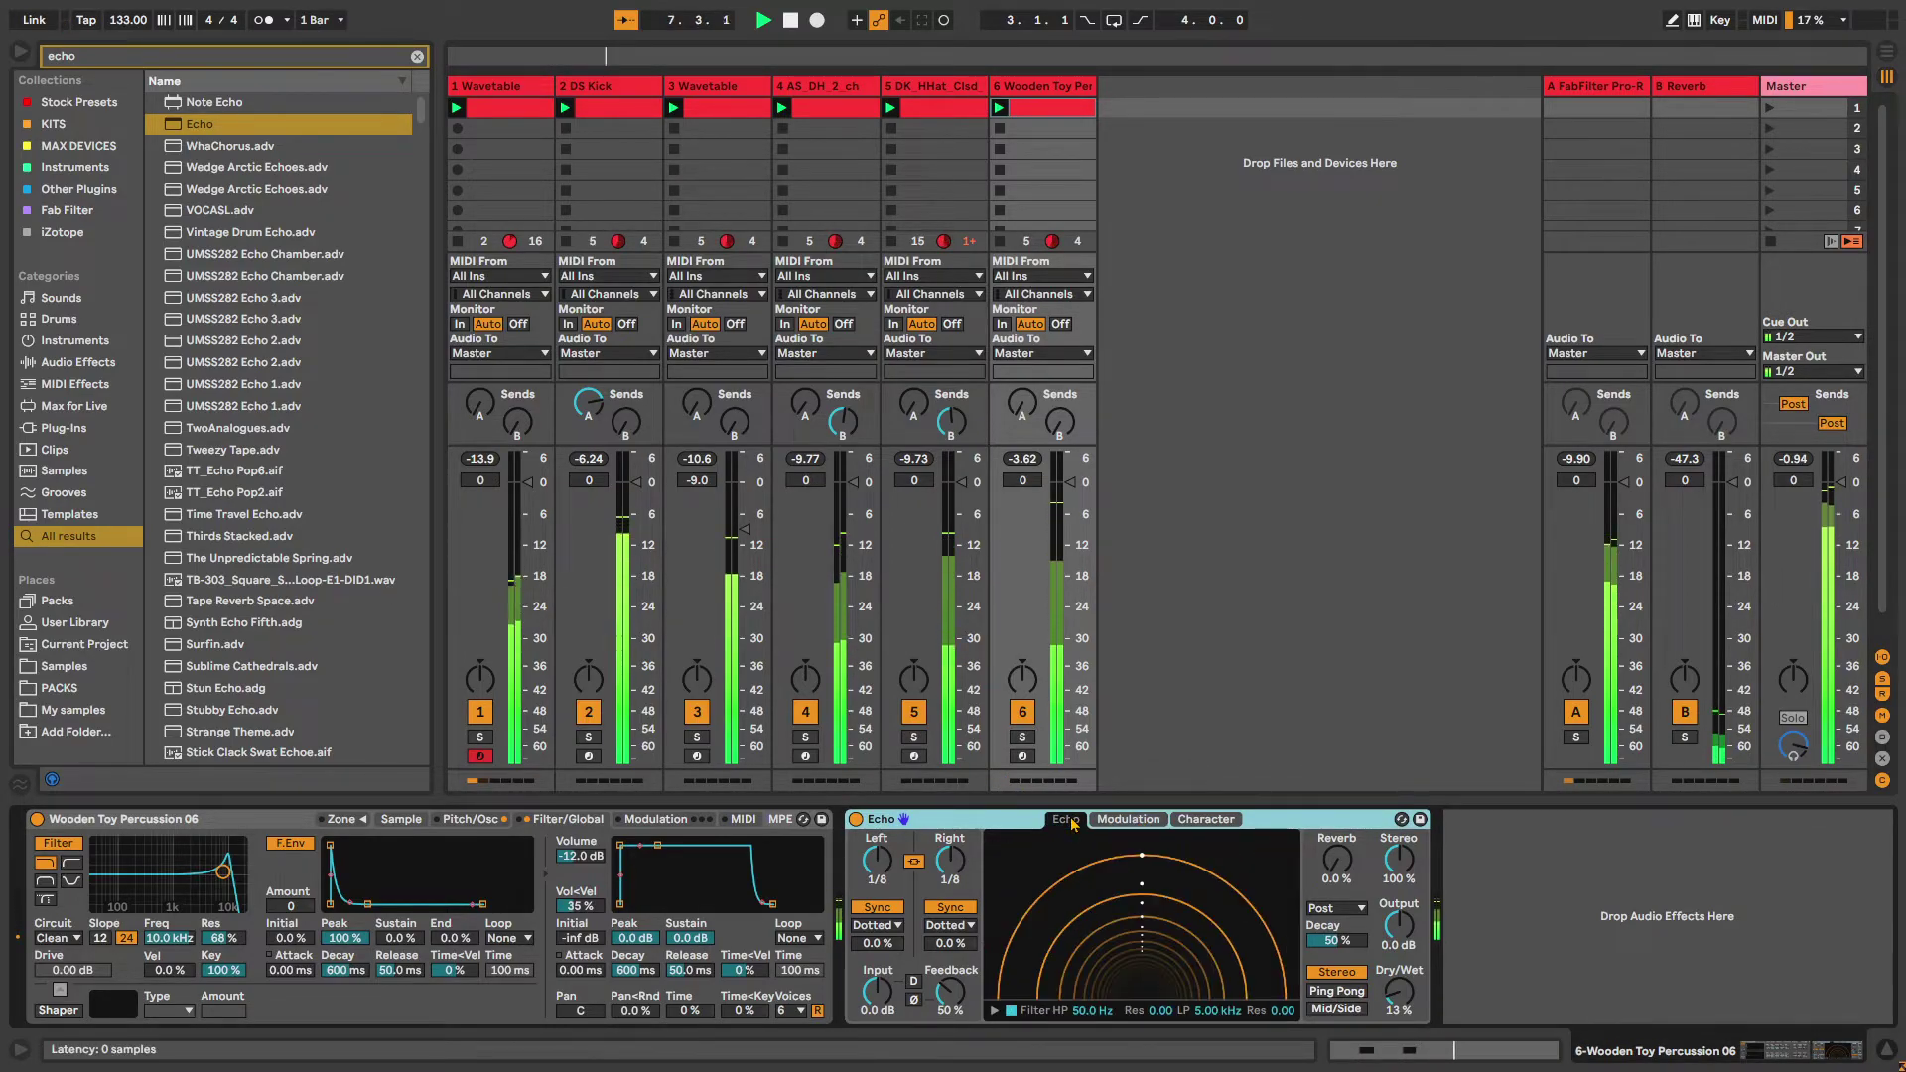
click(856, 819)
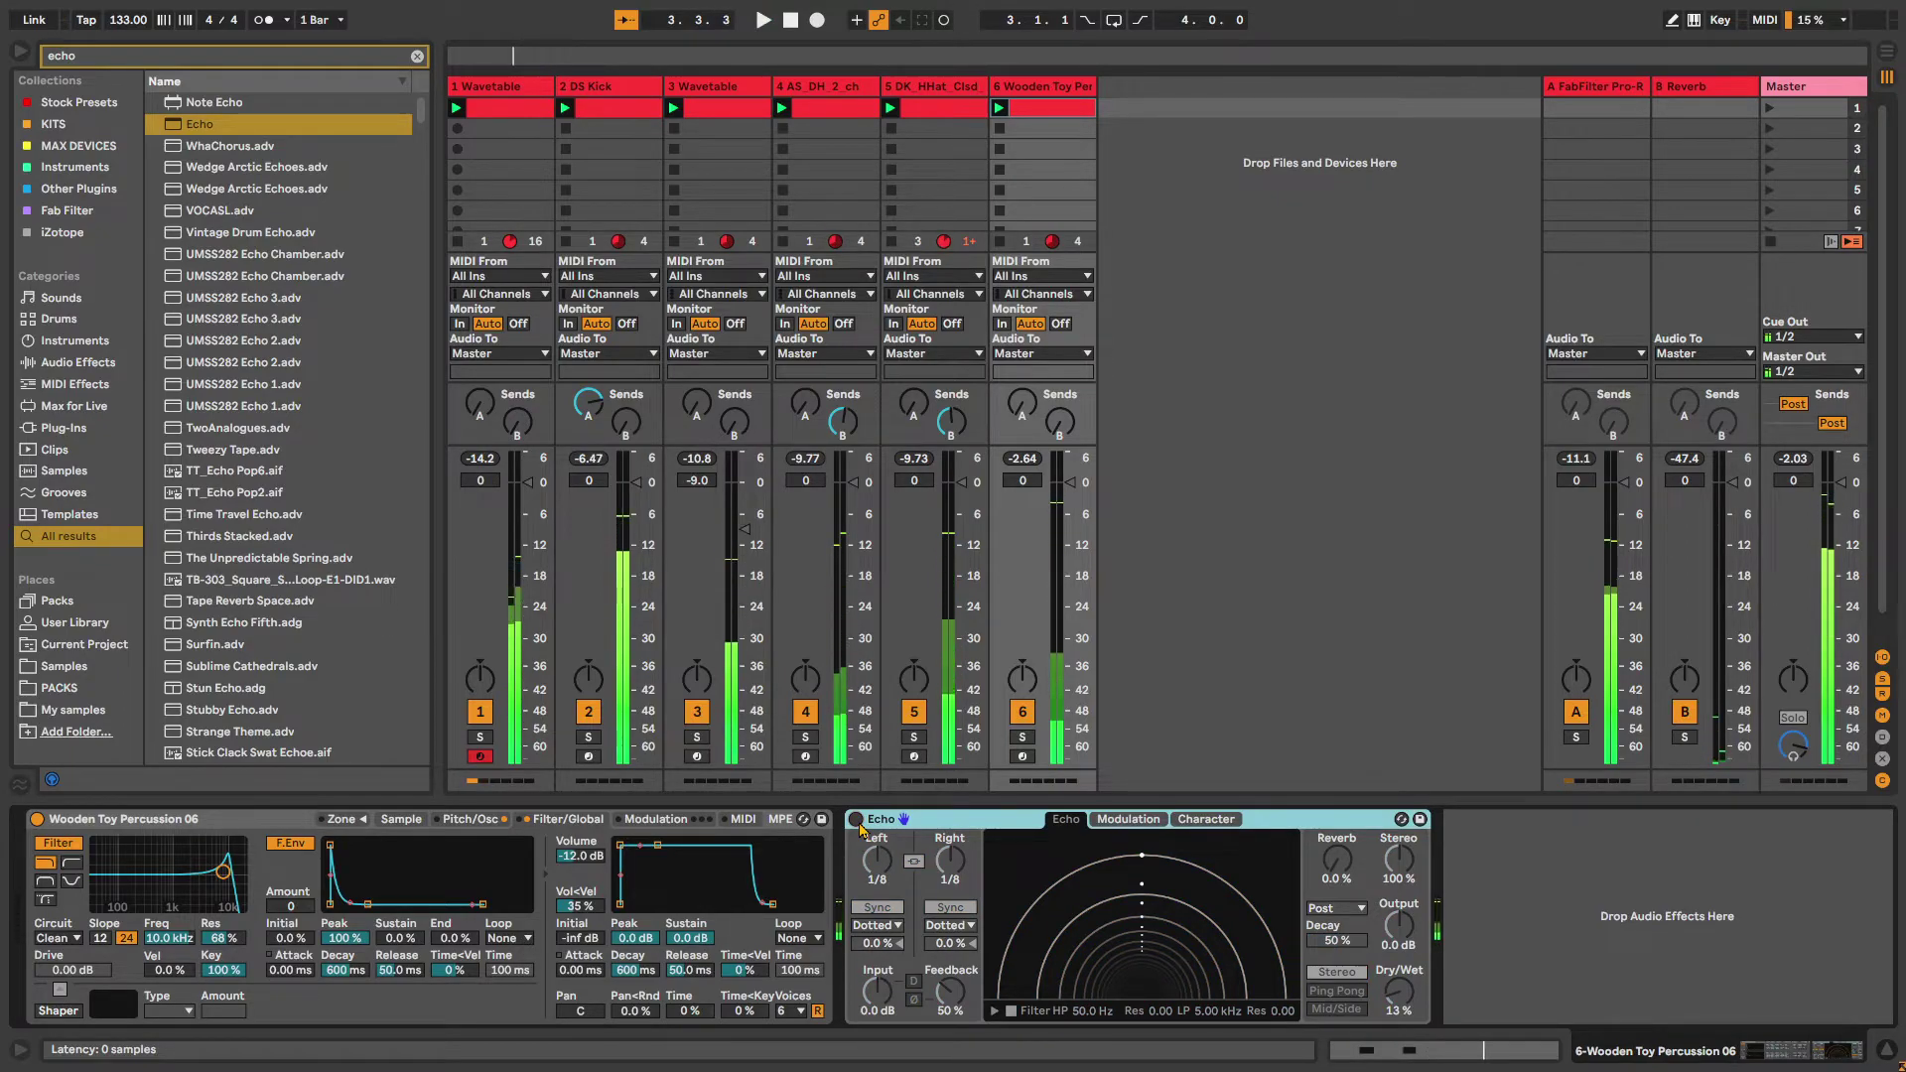
key(Delete)
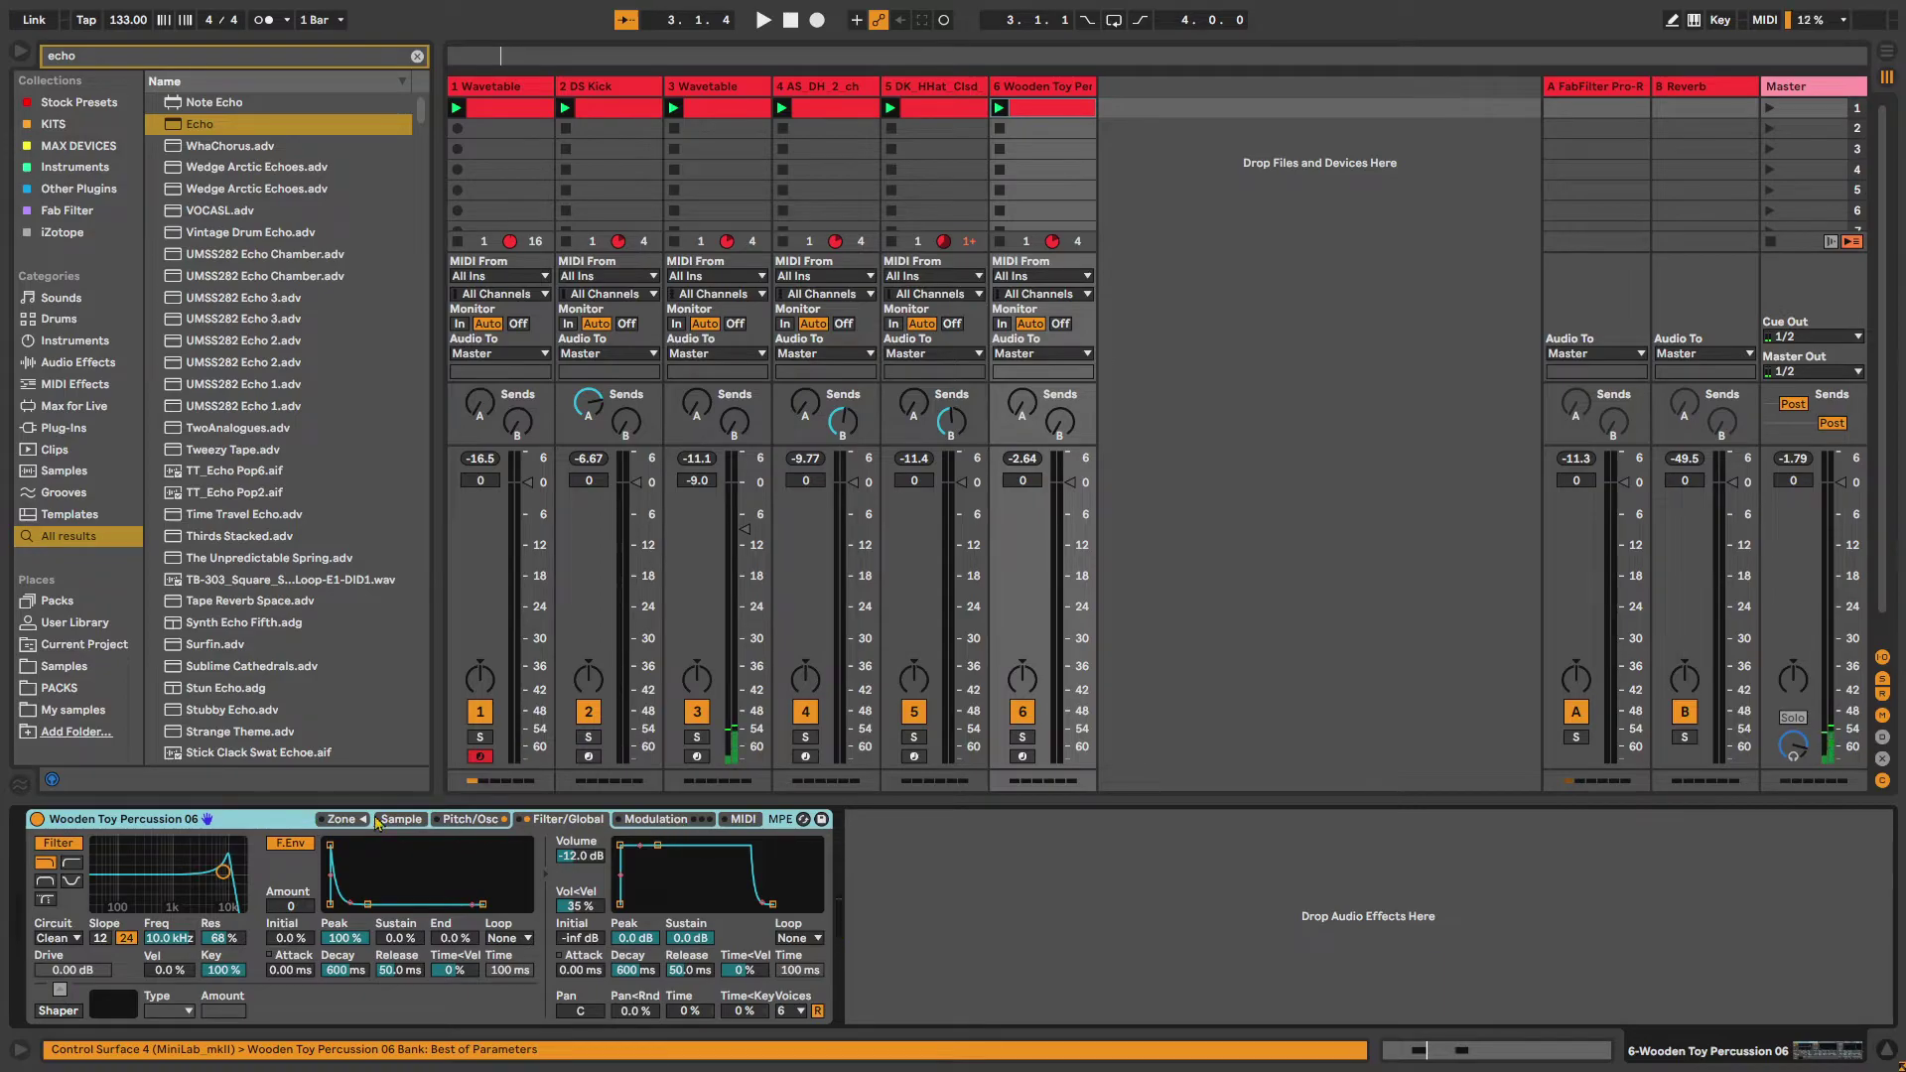
Turn off the modulation oscillator in the percussion Sampler, restart playback and return to the filter settings
click(492, 820)
key(space)
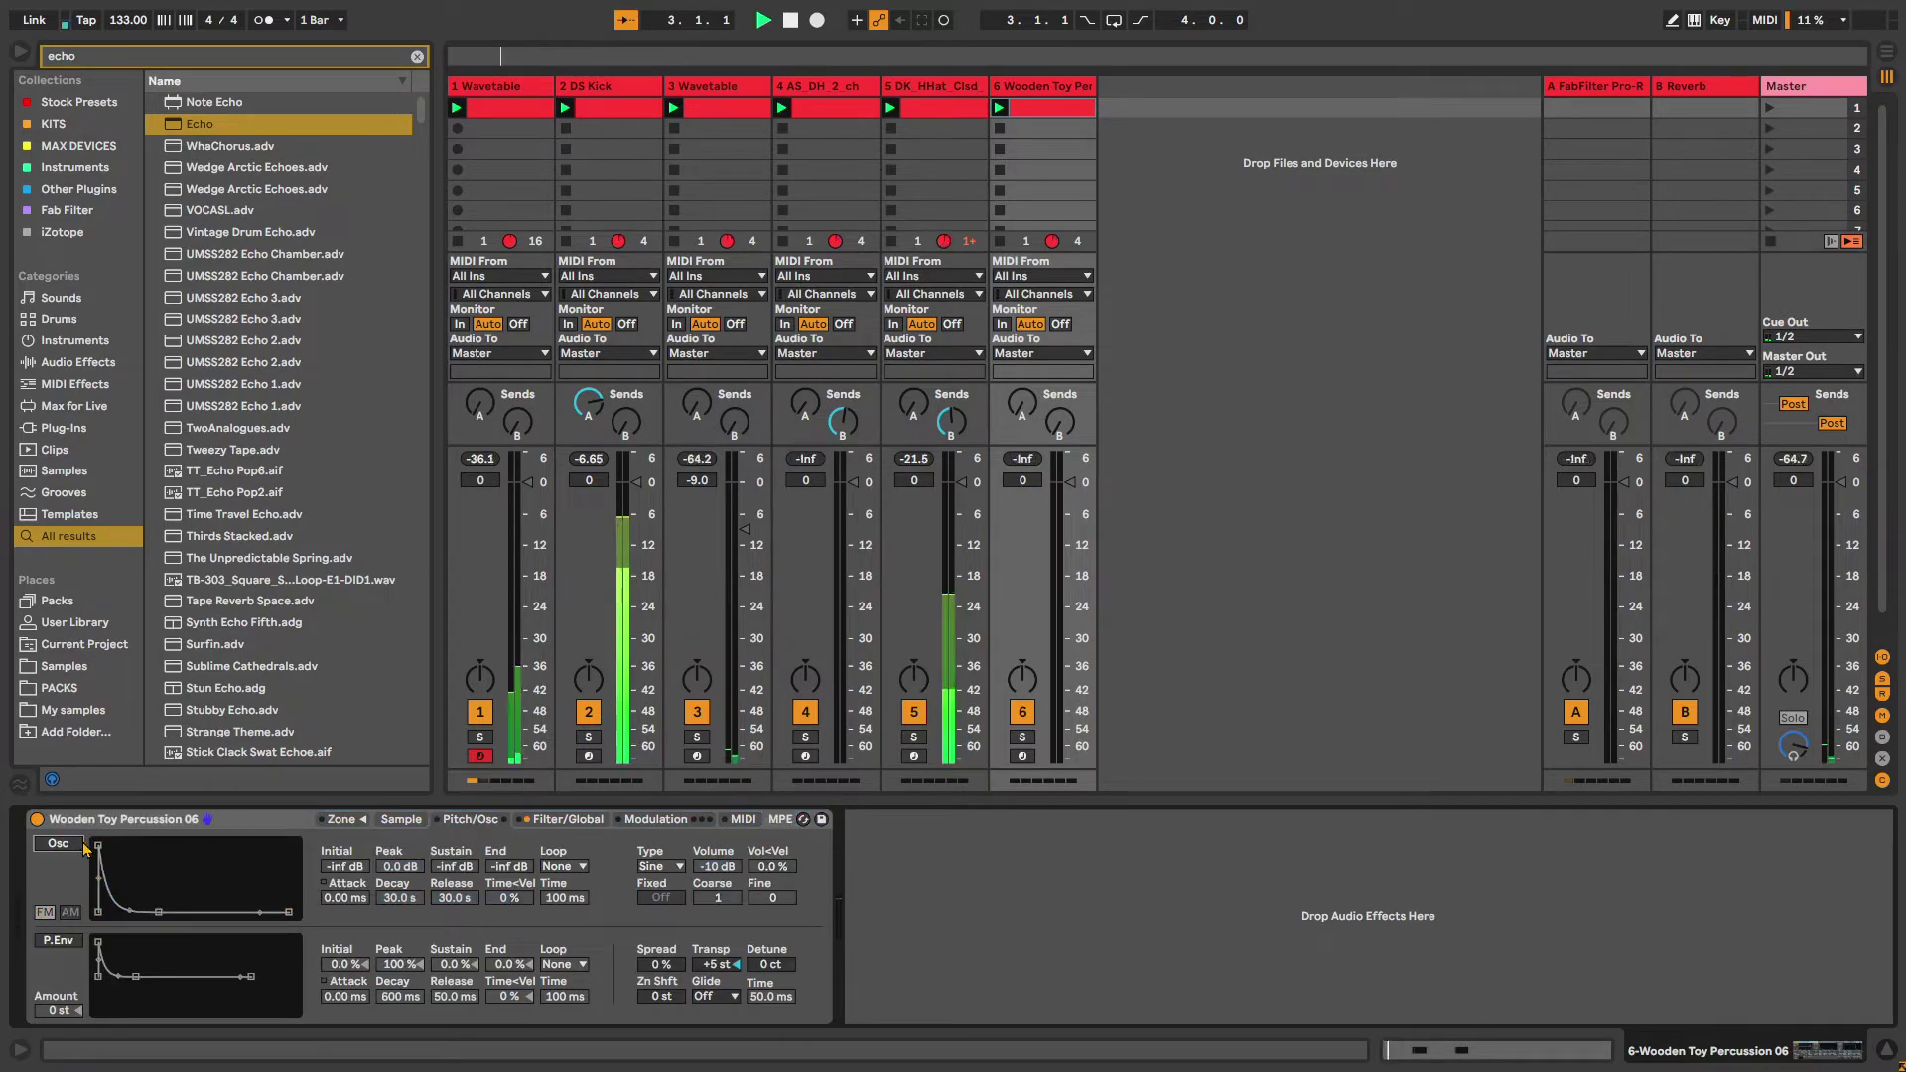
click(579, 823)
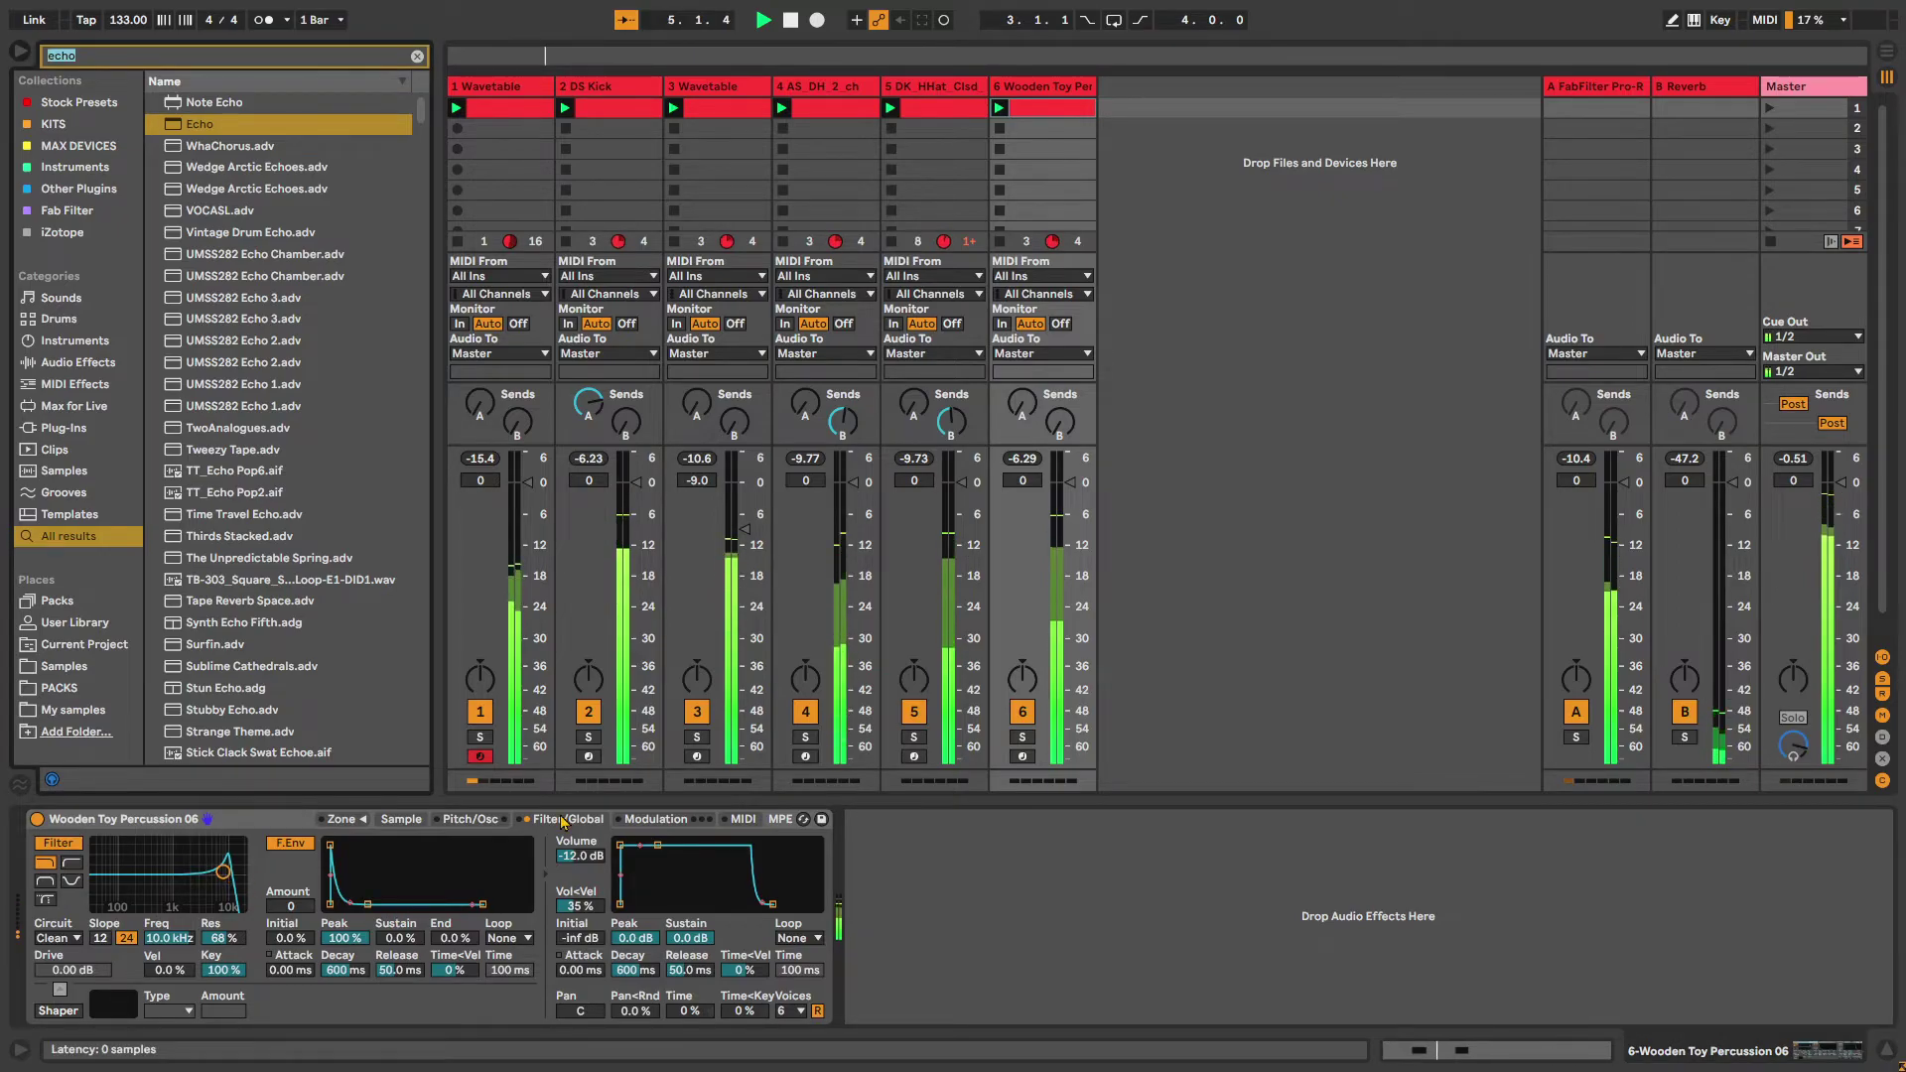
Search the browser for "shifter" and add the Shifter effect to the percussion track
key(ctrl+f)
text(shifter)
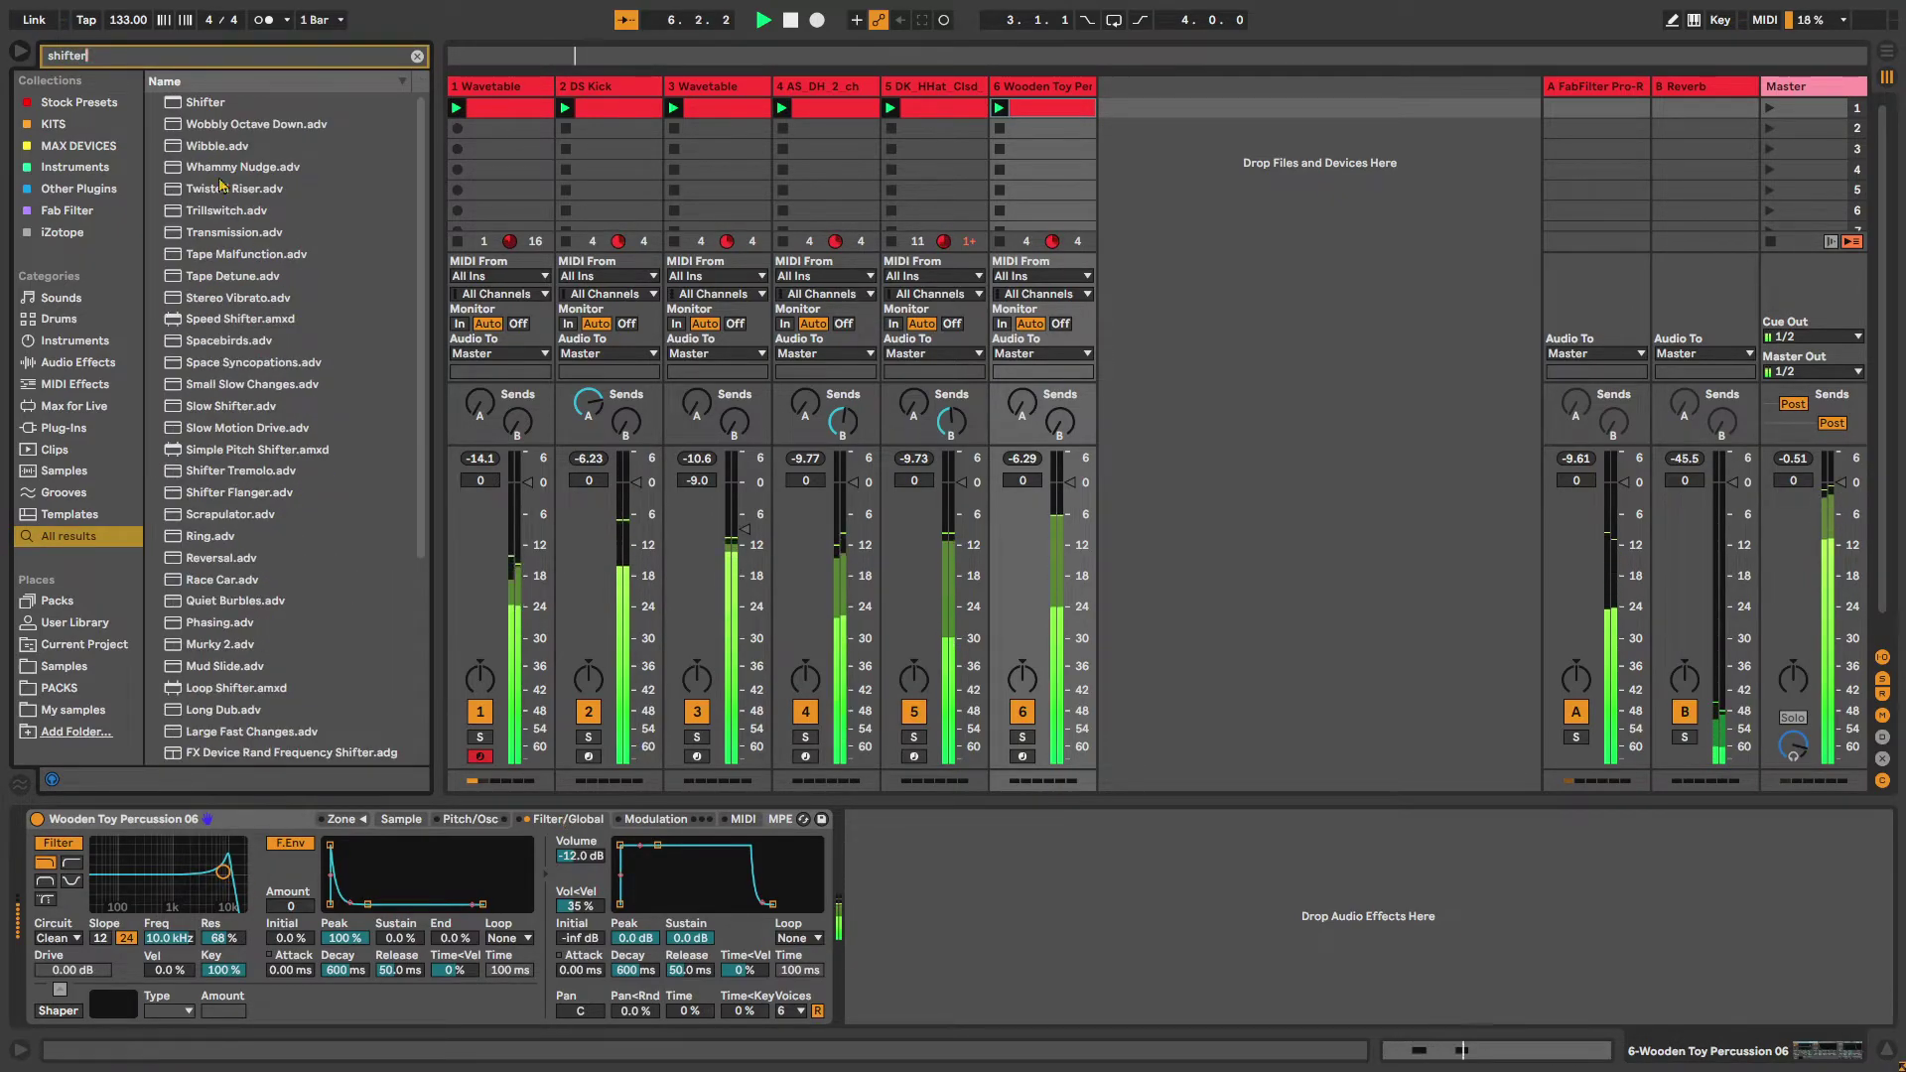
click(198, 102)
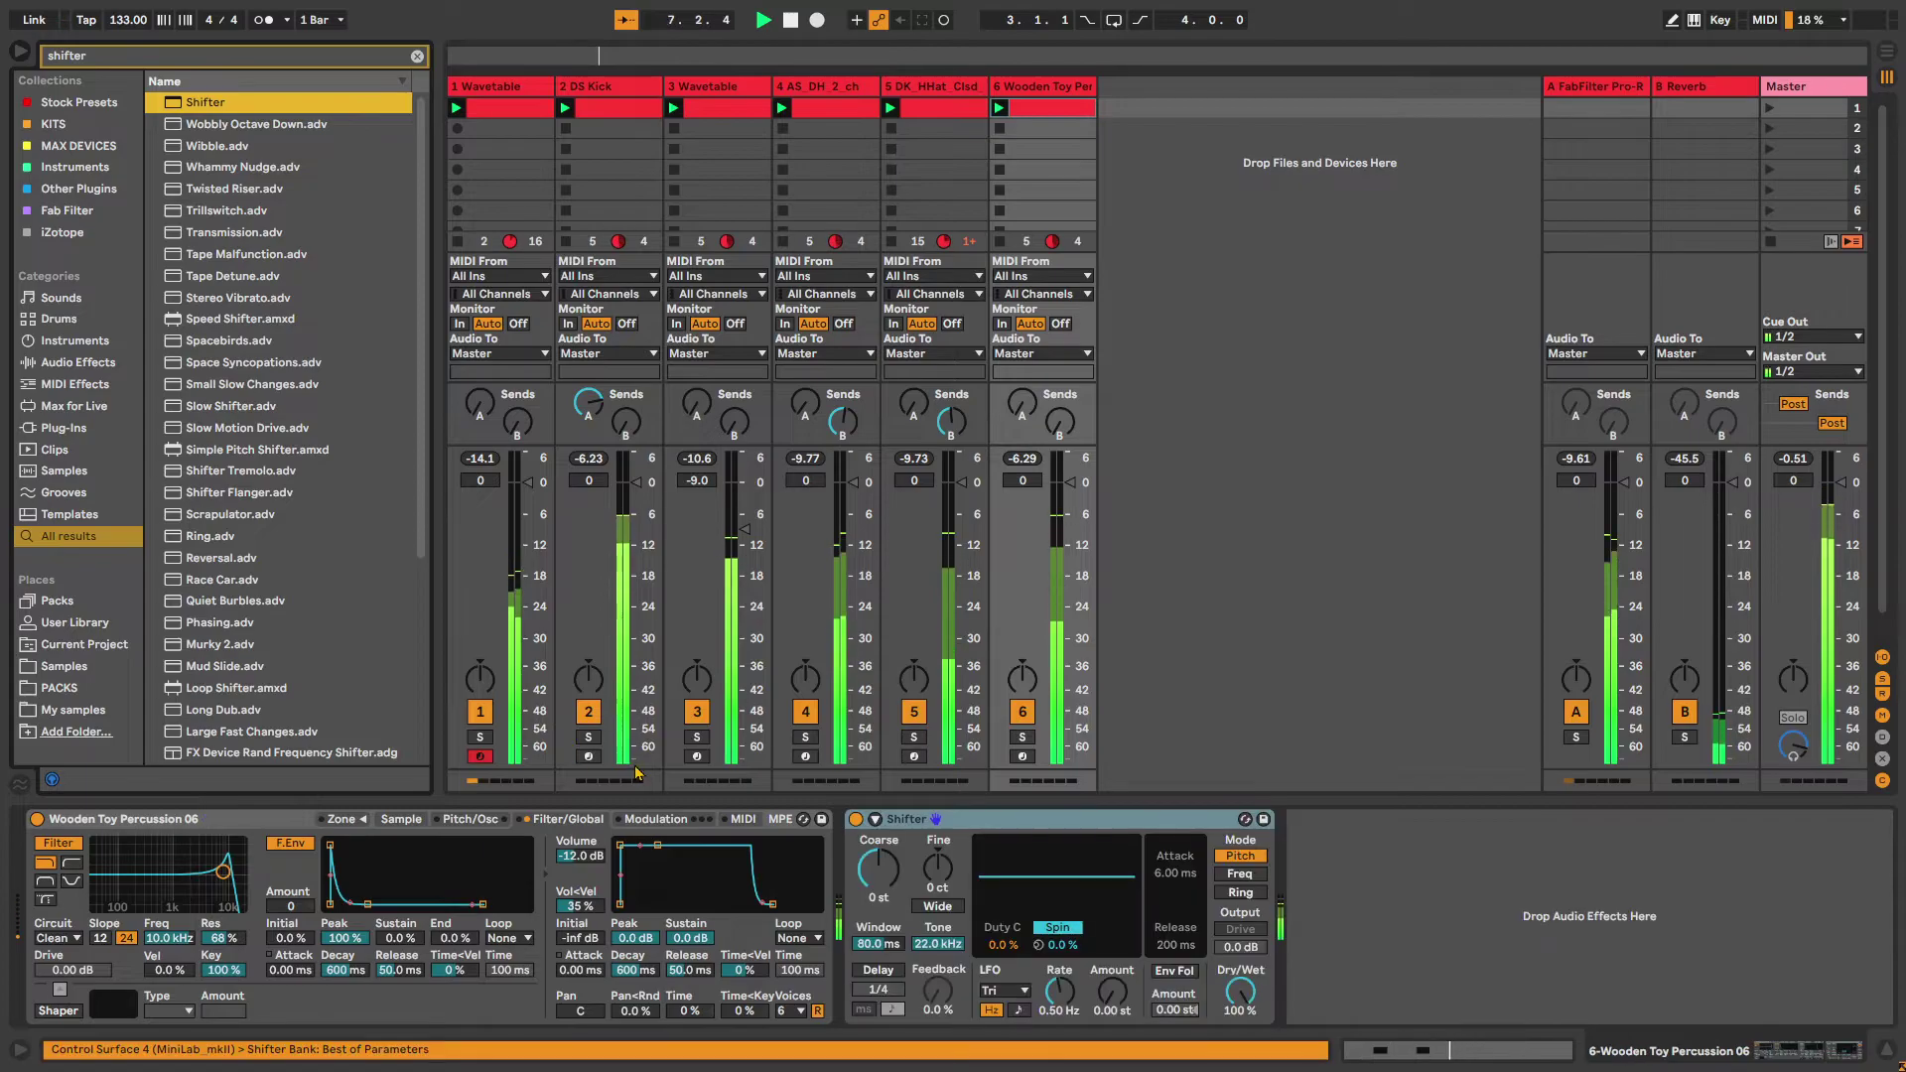
Search the browser for "echo" and add a new Echo effect to the end of the percussion track's device chain
key(ctrl+f)
text(echo)
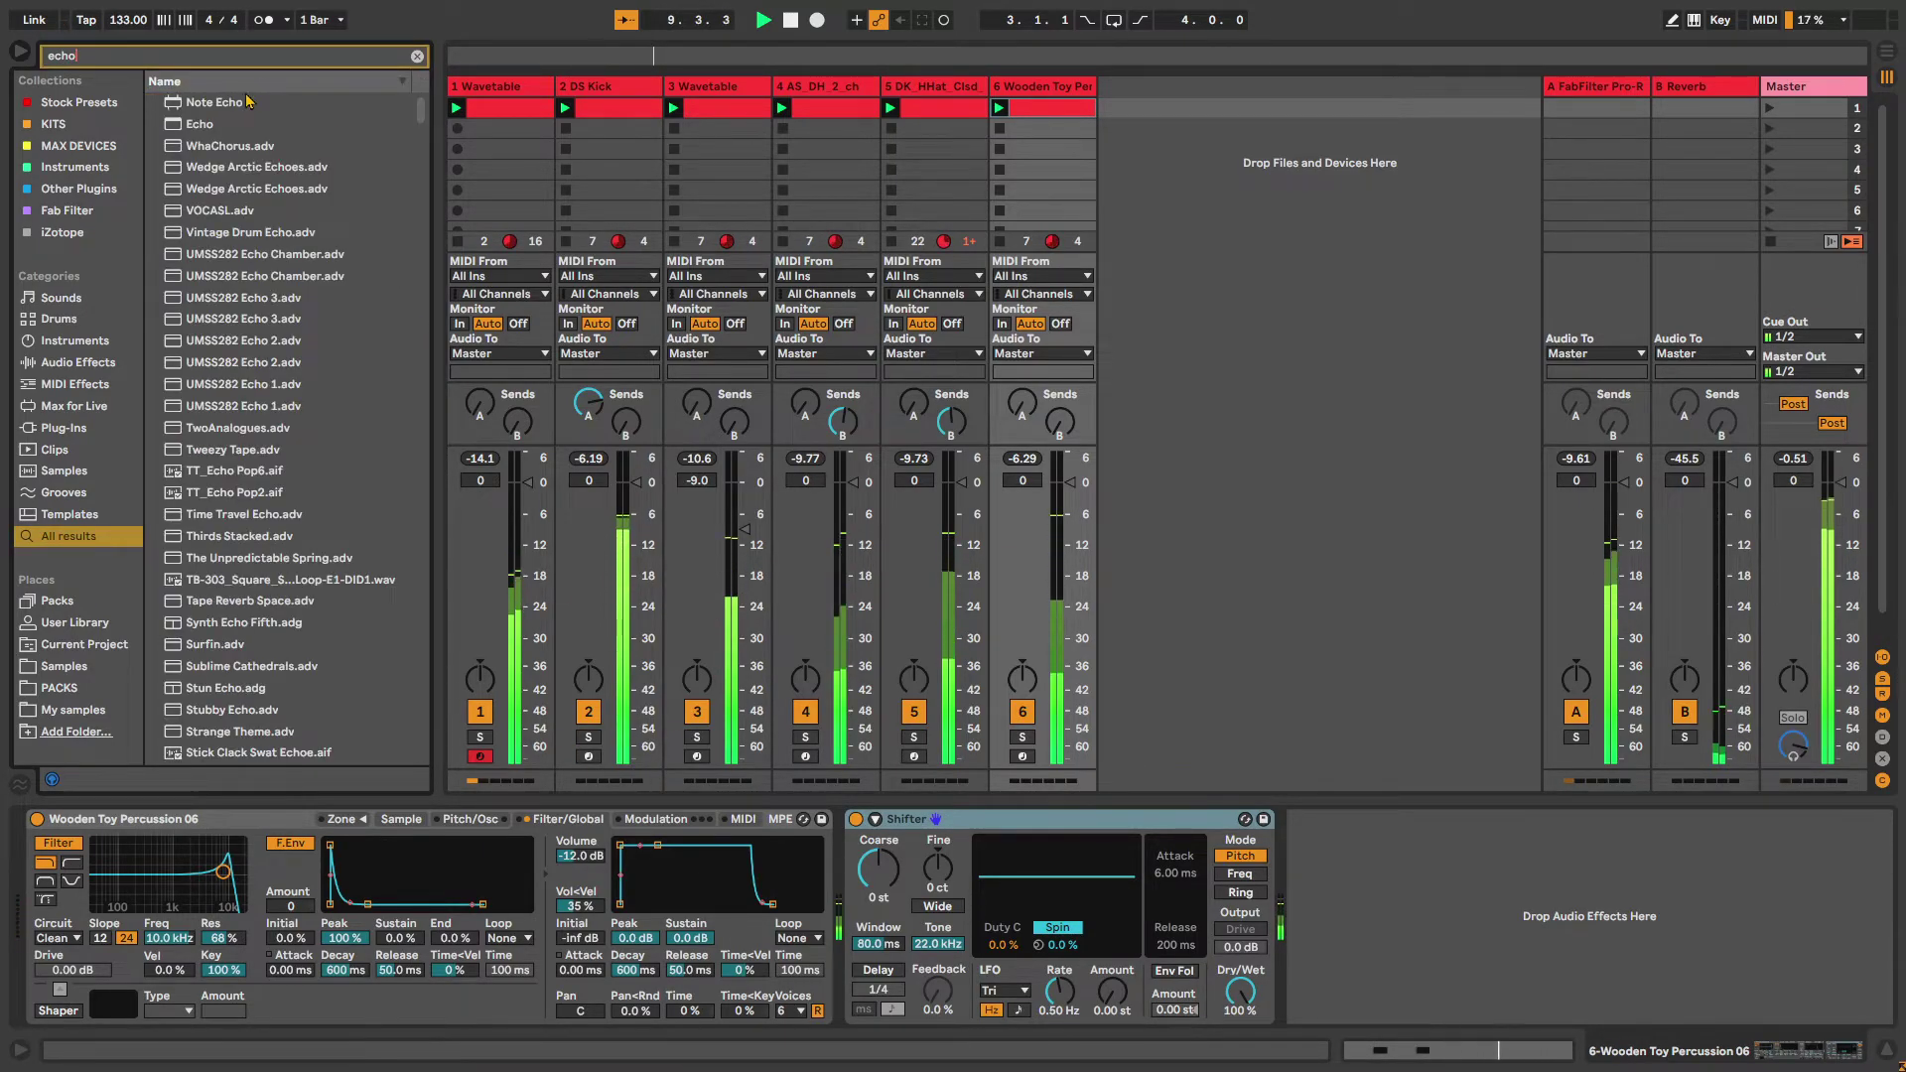
double_click(251, 124)
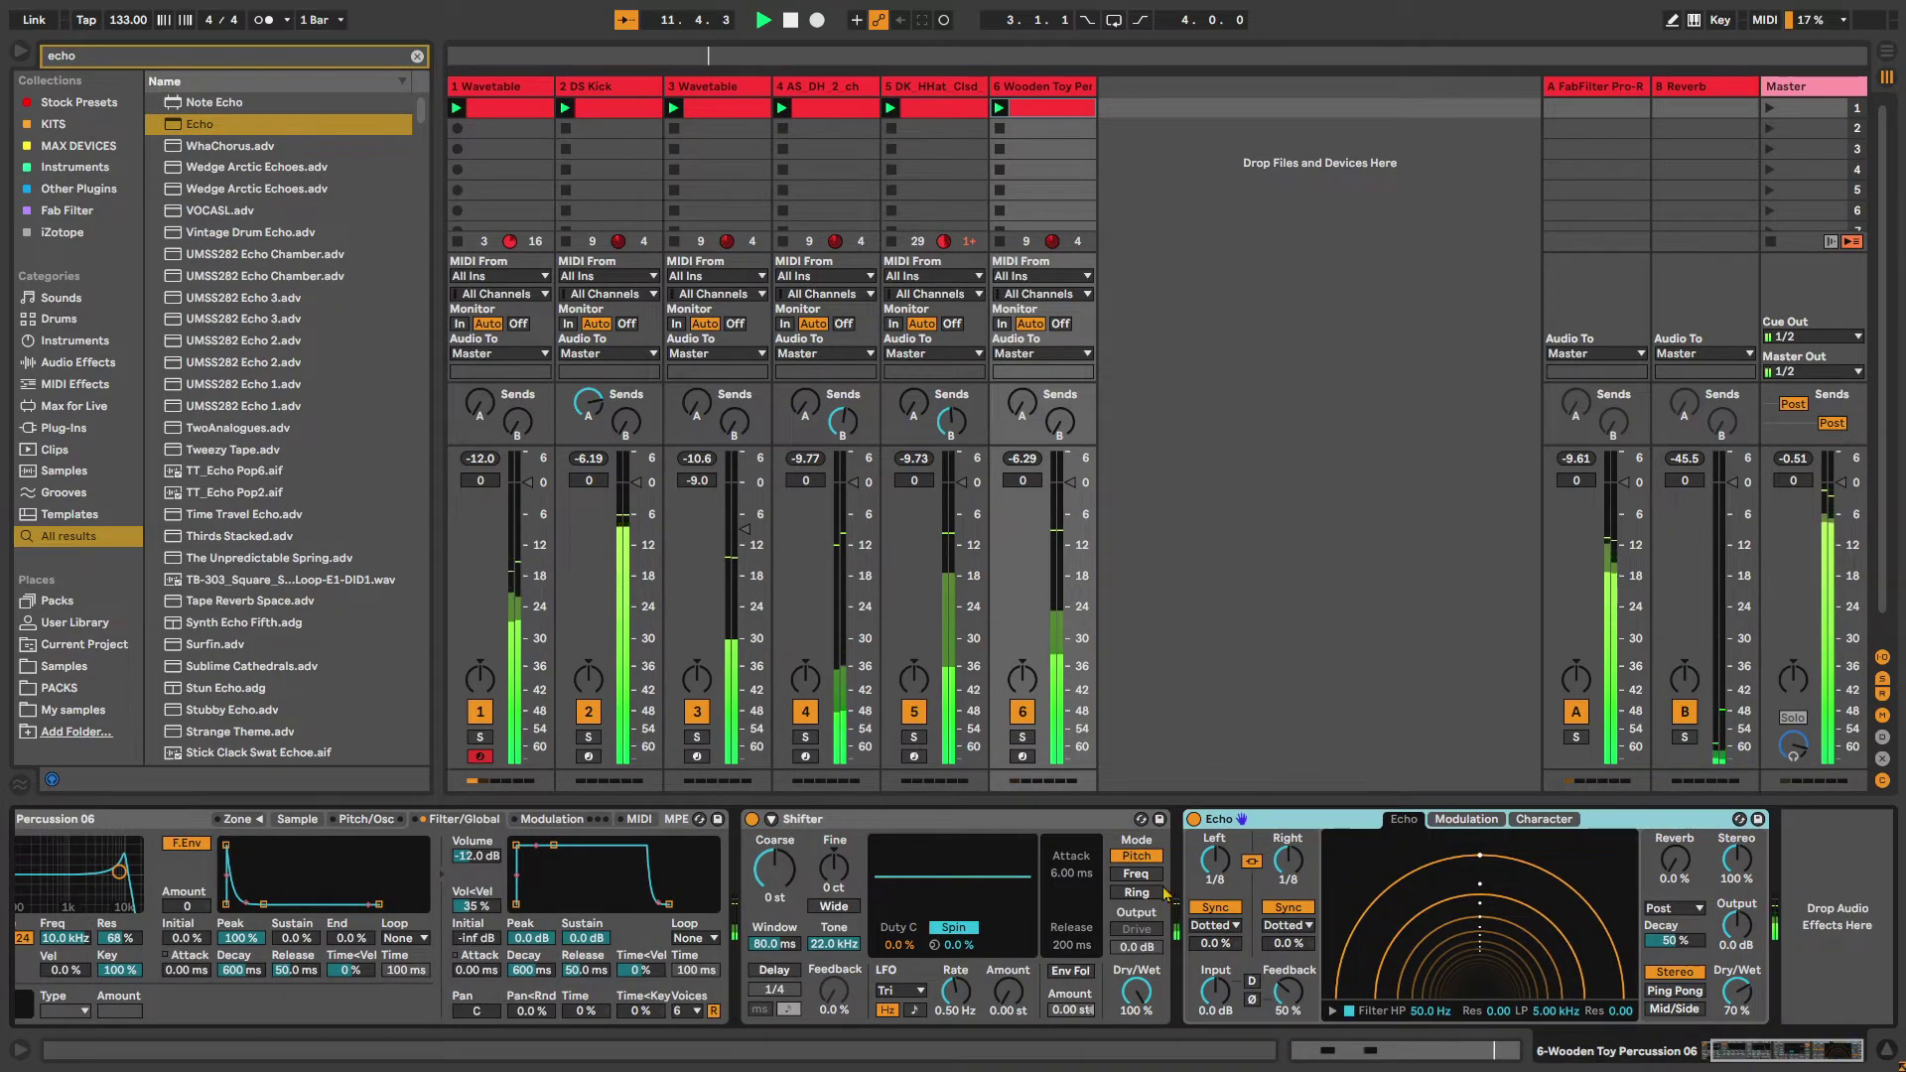
Set Shifter's Coarse pitch to 5 st and try its Wide option on and off
drag(778, 878, 777, 824)
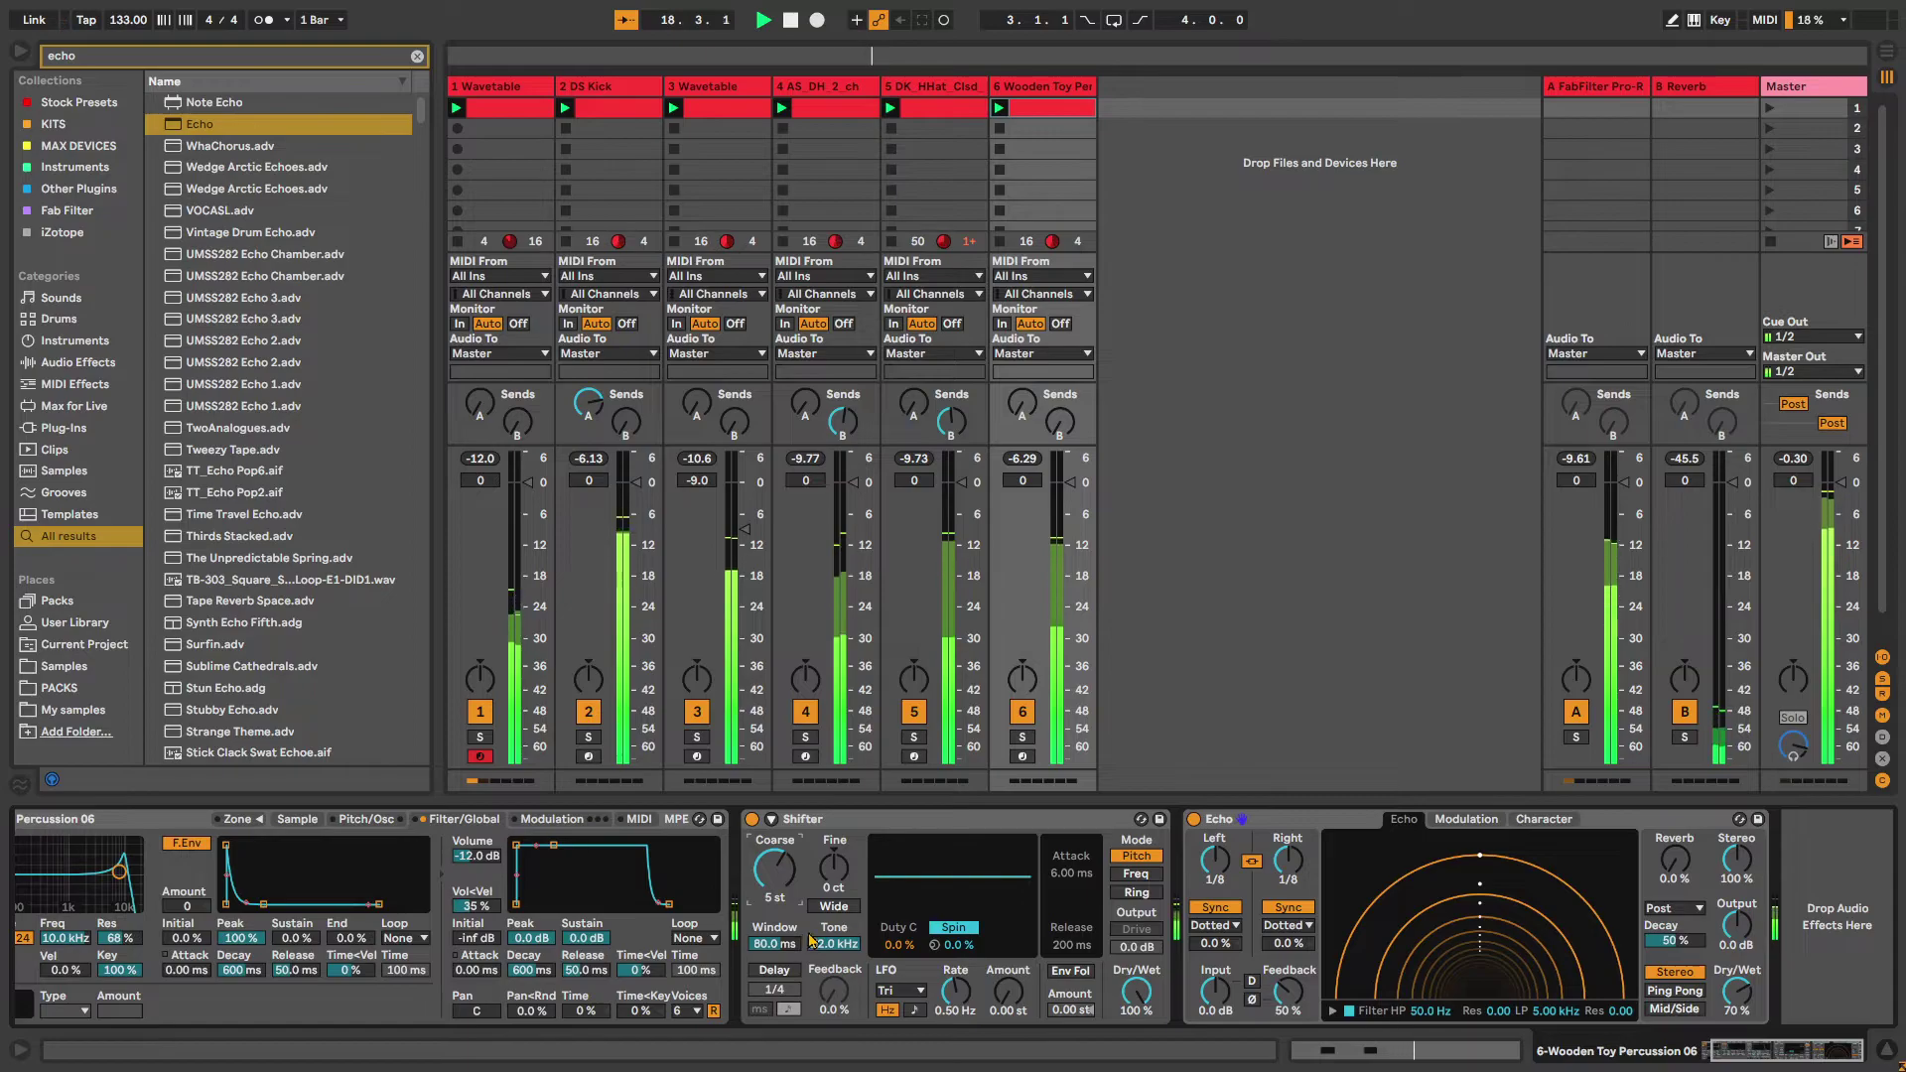
click(843, 908)
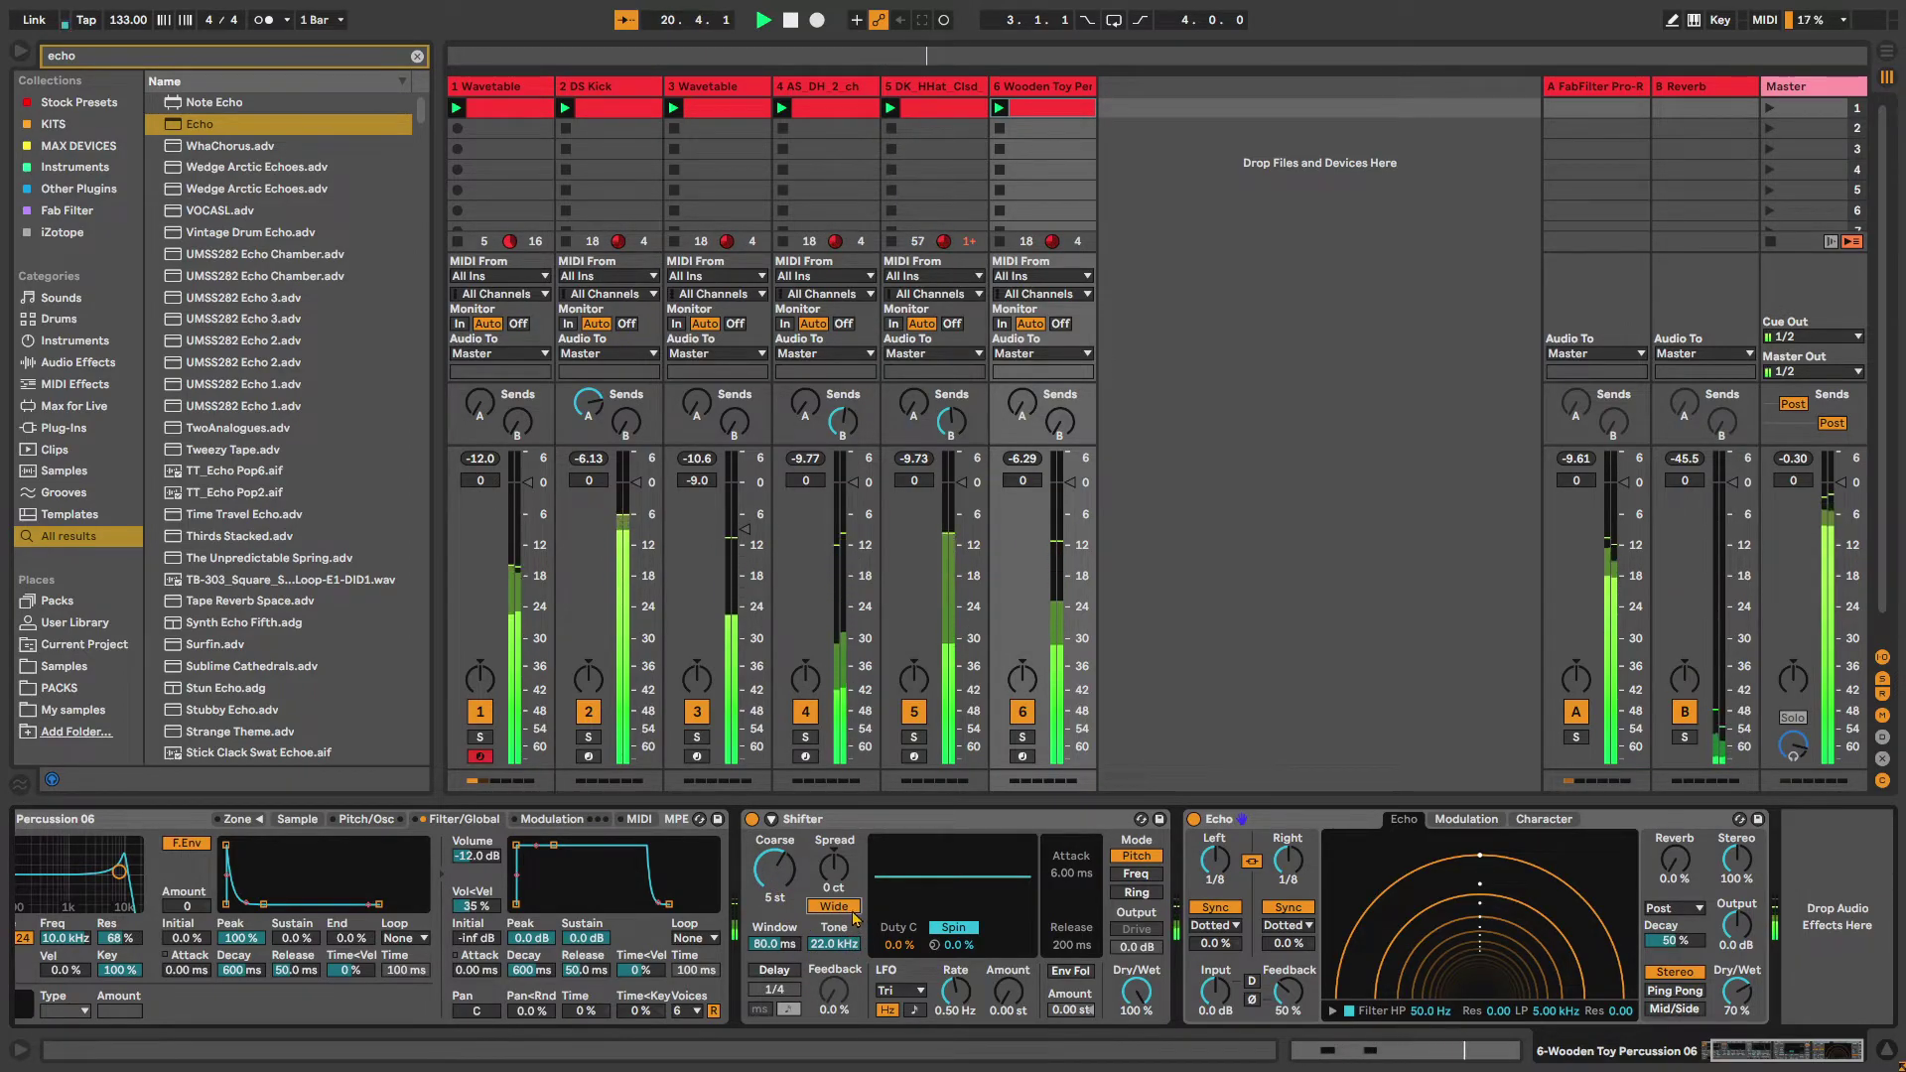
click(852, 909)
Try Shifter's Ring mode with Coarse at 1.45 kHz, in solo and in the mix, and return to Pitch mode
click(1132, 894)
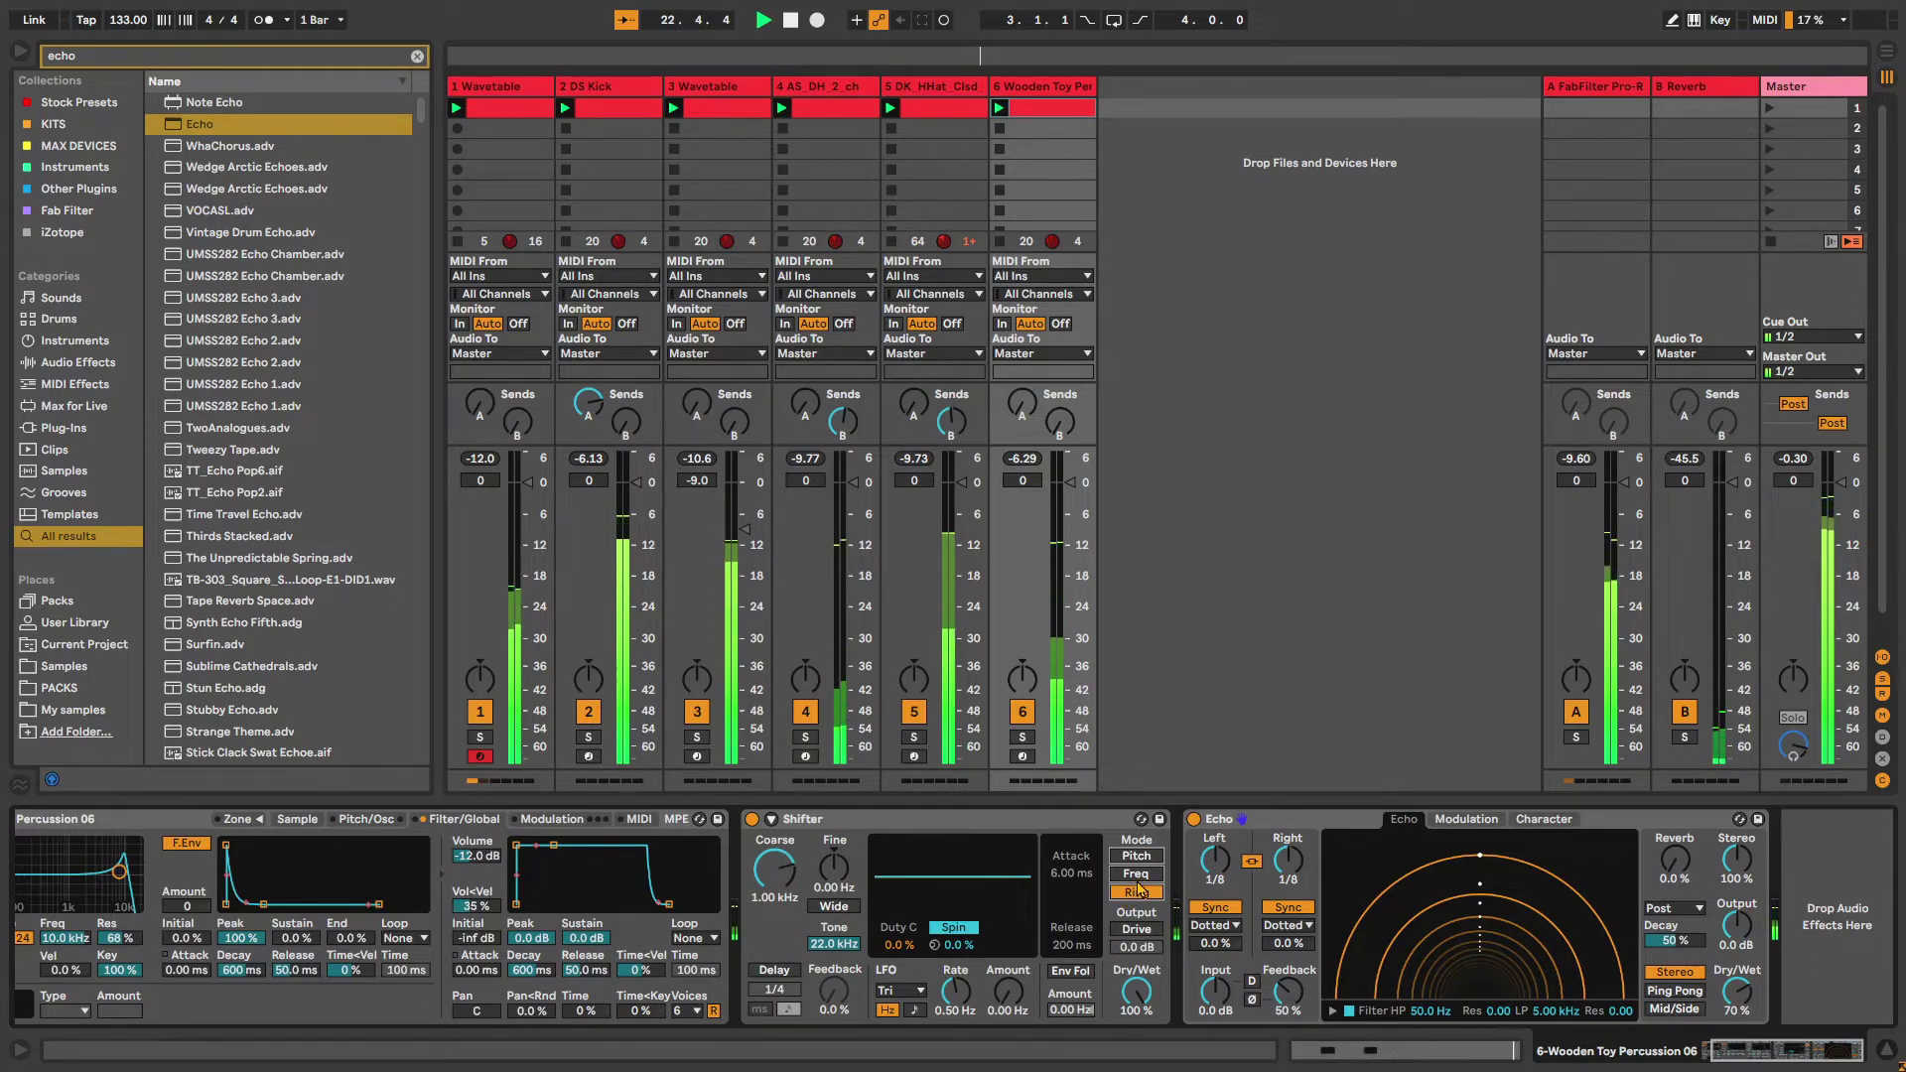
click(1022, 737)
mouse_move(775, 869)
mouse_down()
mouse_move(774, 849)
mouse_move(774, 878)
mouse_up()
click(1023, 738)
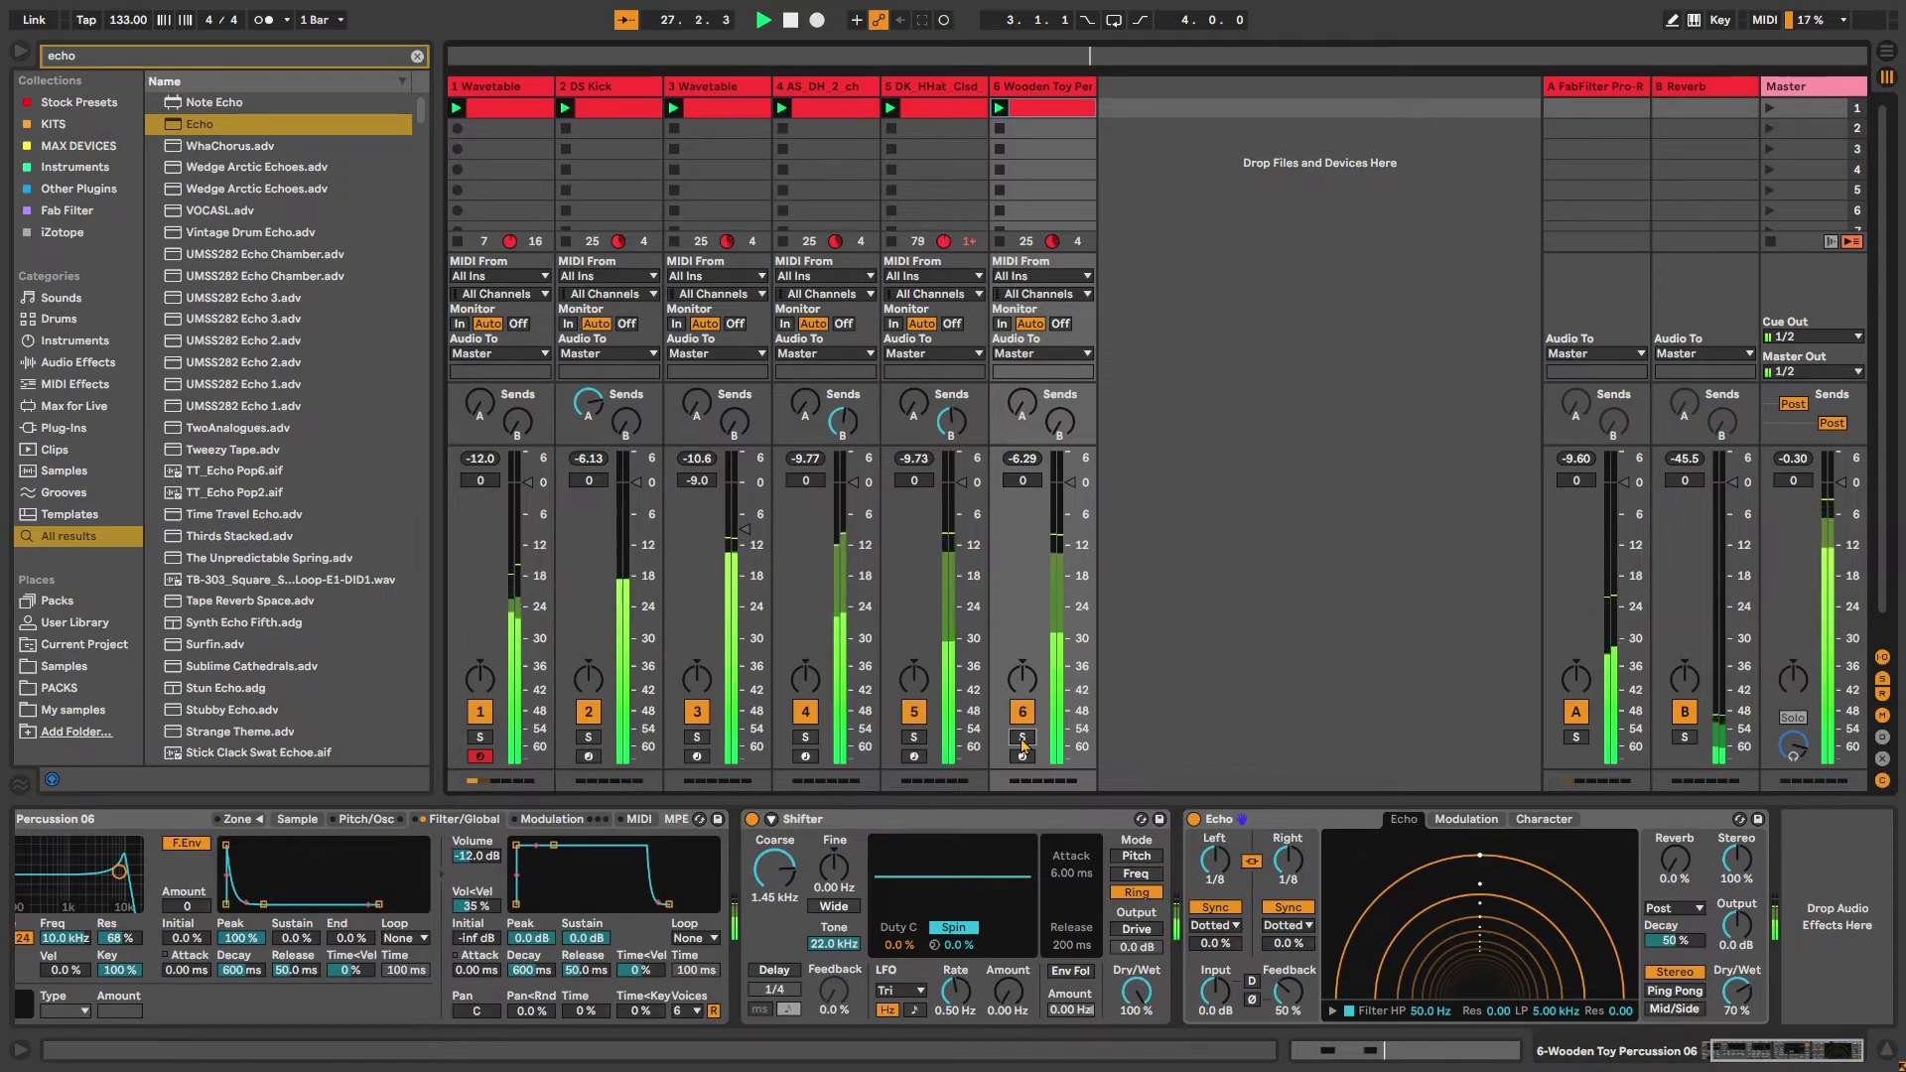
click(1137, 856)
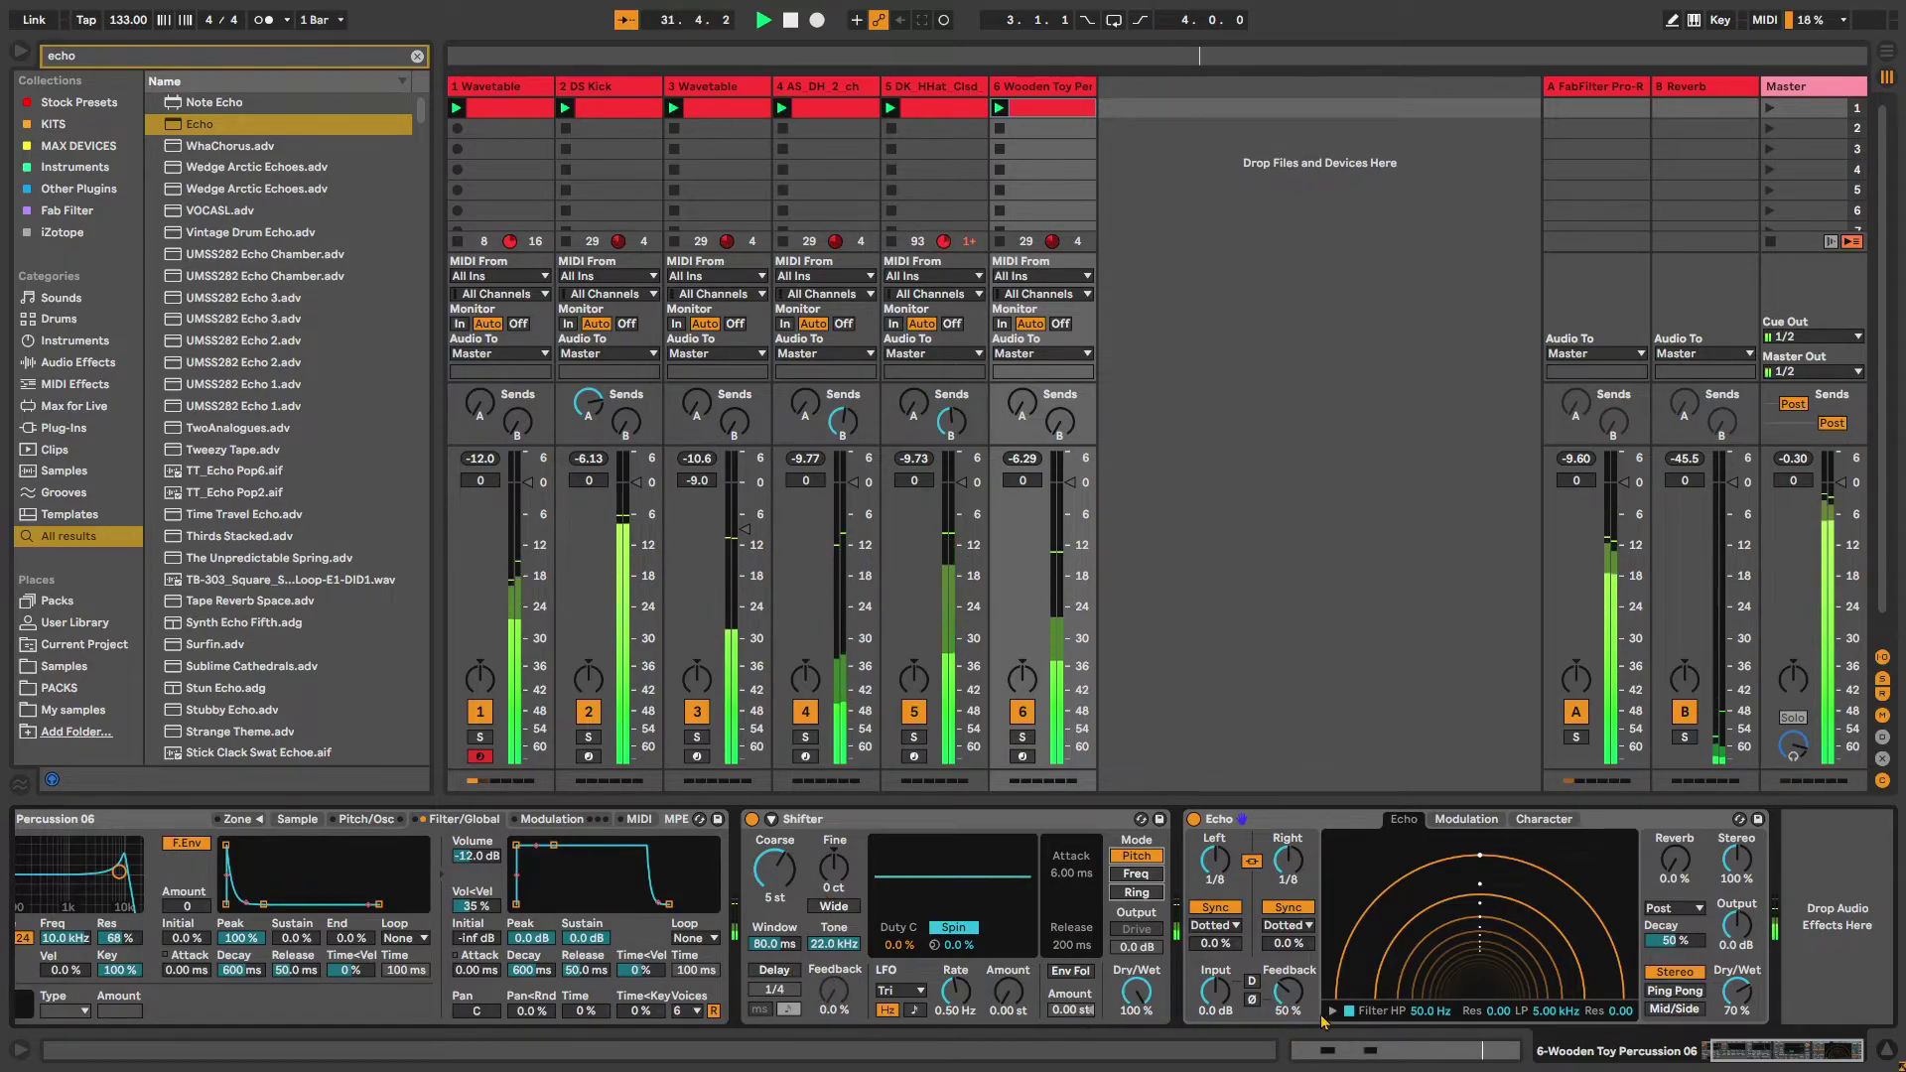
Set Shifter's LFO to Triangle Analog with an amount of 0.77 st and solo track 6
drag(1003, 1002, 1004, 973)
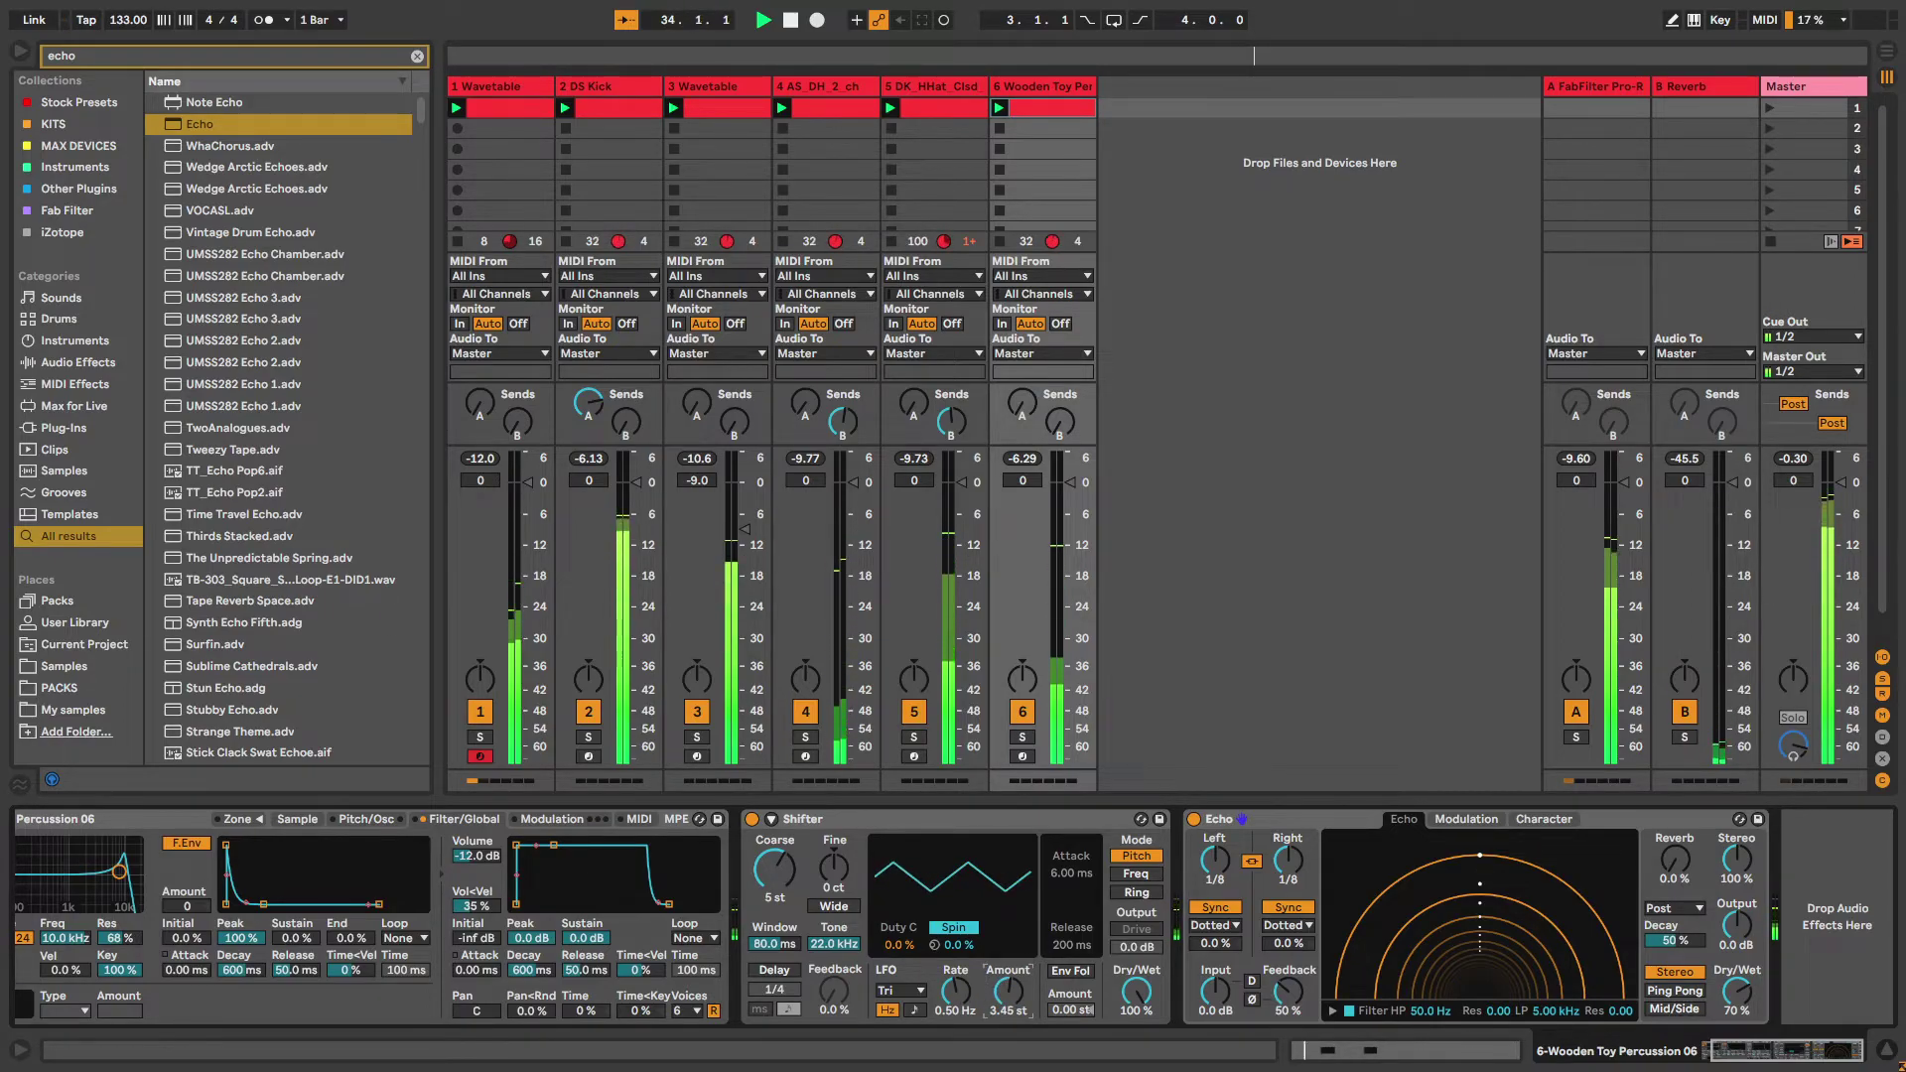
drag(1013, 1003, 1010, 1027)
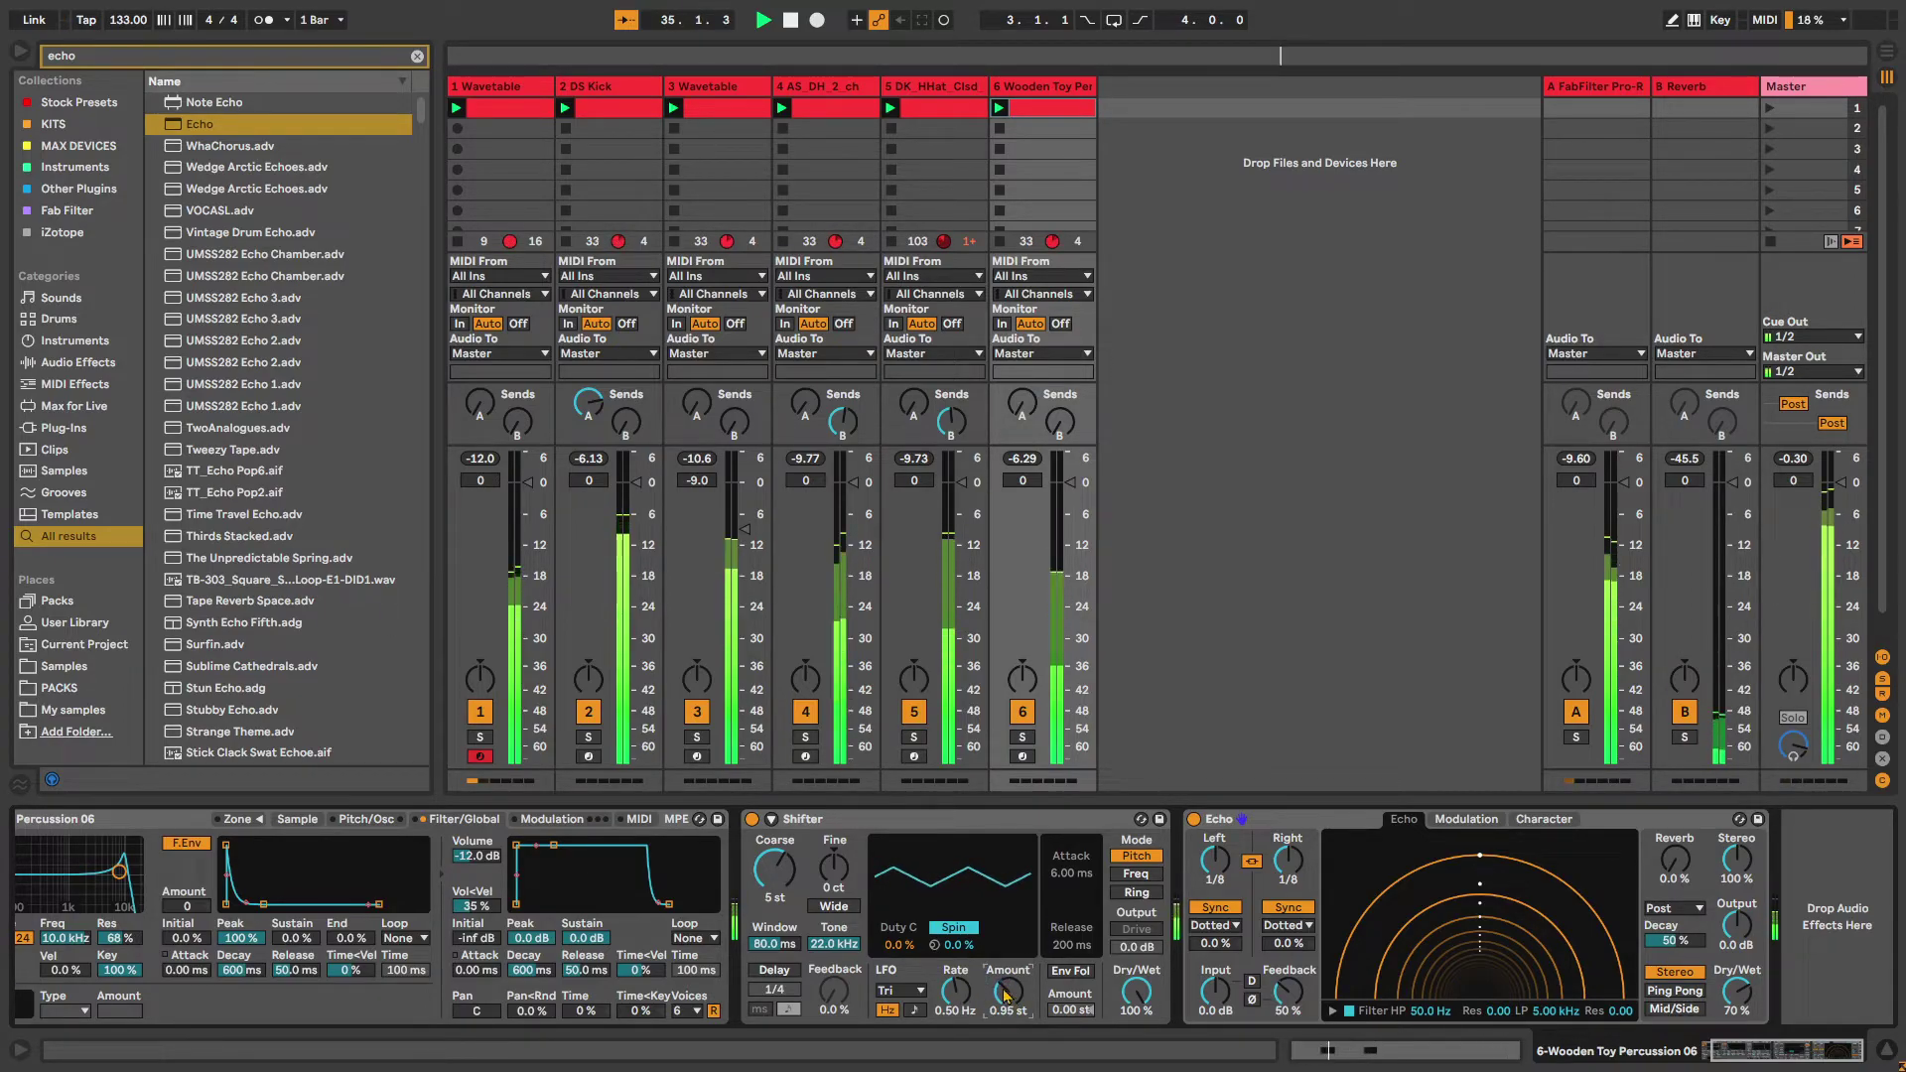
click(911, 992)
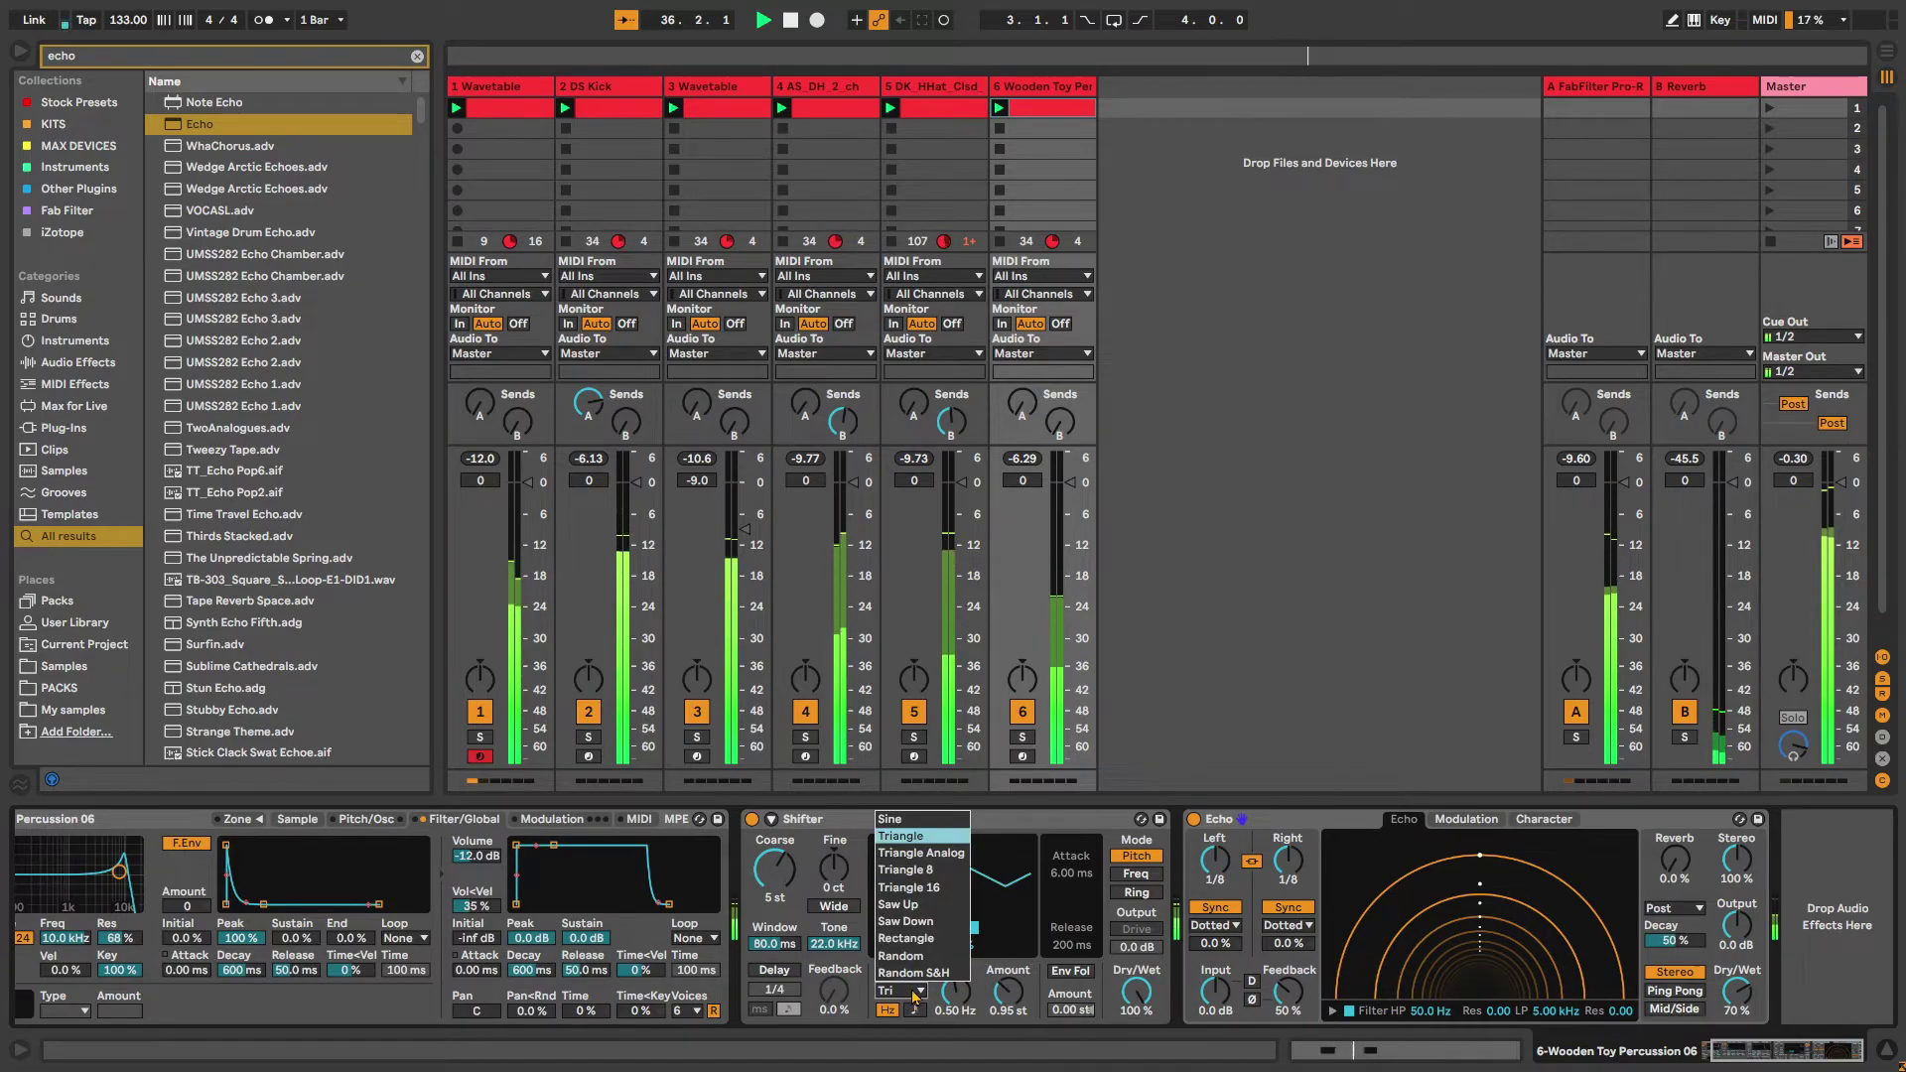
click(924, 855)
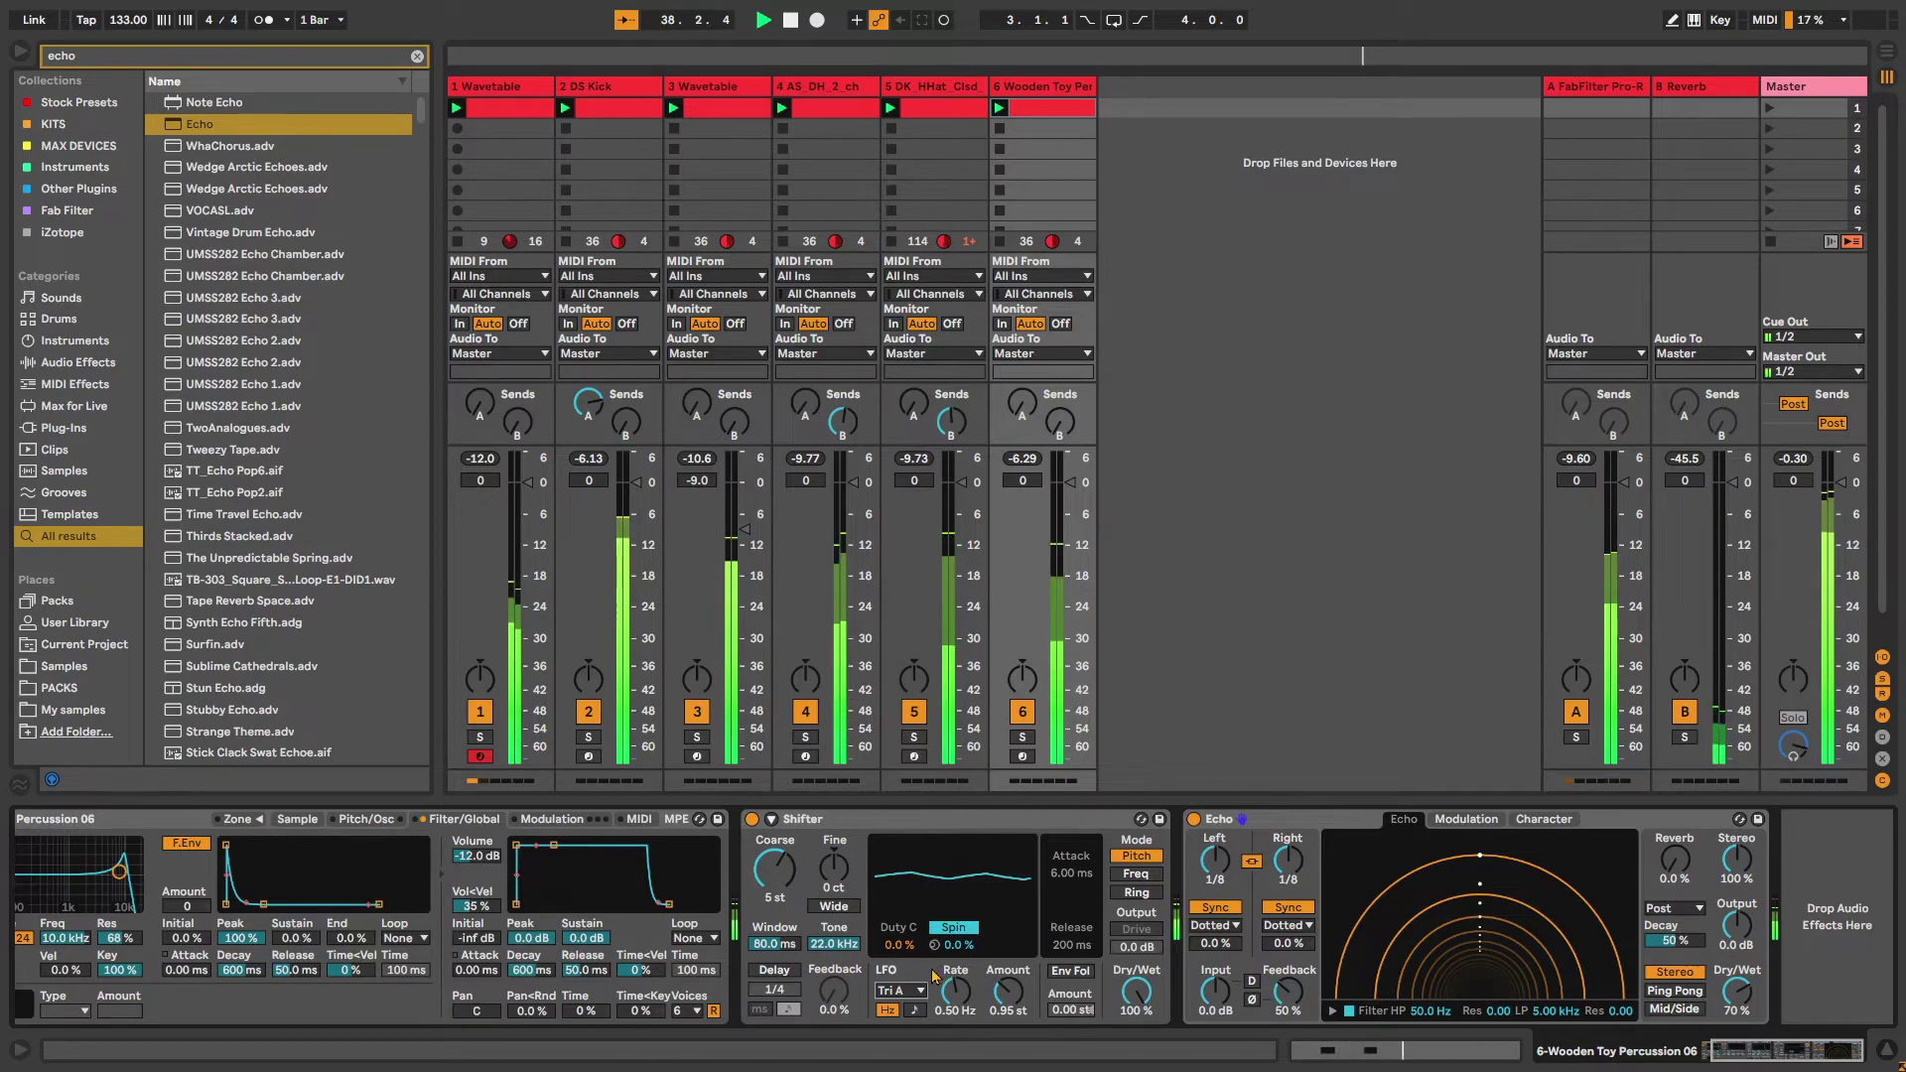
click(1022, 738)
mouse_move(1009, 991)
mouse_down()
mouse_move(1009, 1025)
mouse_move(1012, 976)
mouse_up()
Set Echo's feedback to 24% and its delay time to 1/4 in Notes mode, view its character settings and unsolo track 6
drag(1288, 992, 1288, 1015)
mouse_move(1288, 864)
mouse_down()
mouse_move(1287, 889)
mouse_move(1288, 854)
mouse_up()
click(1282, 926)
click(1285, 939)
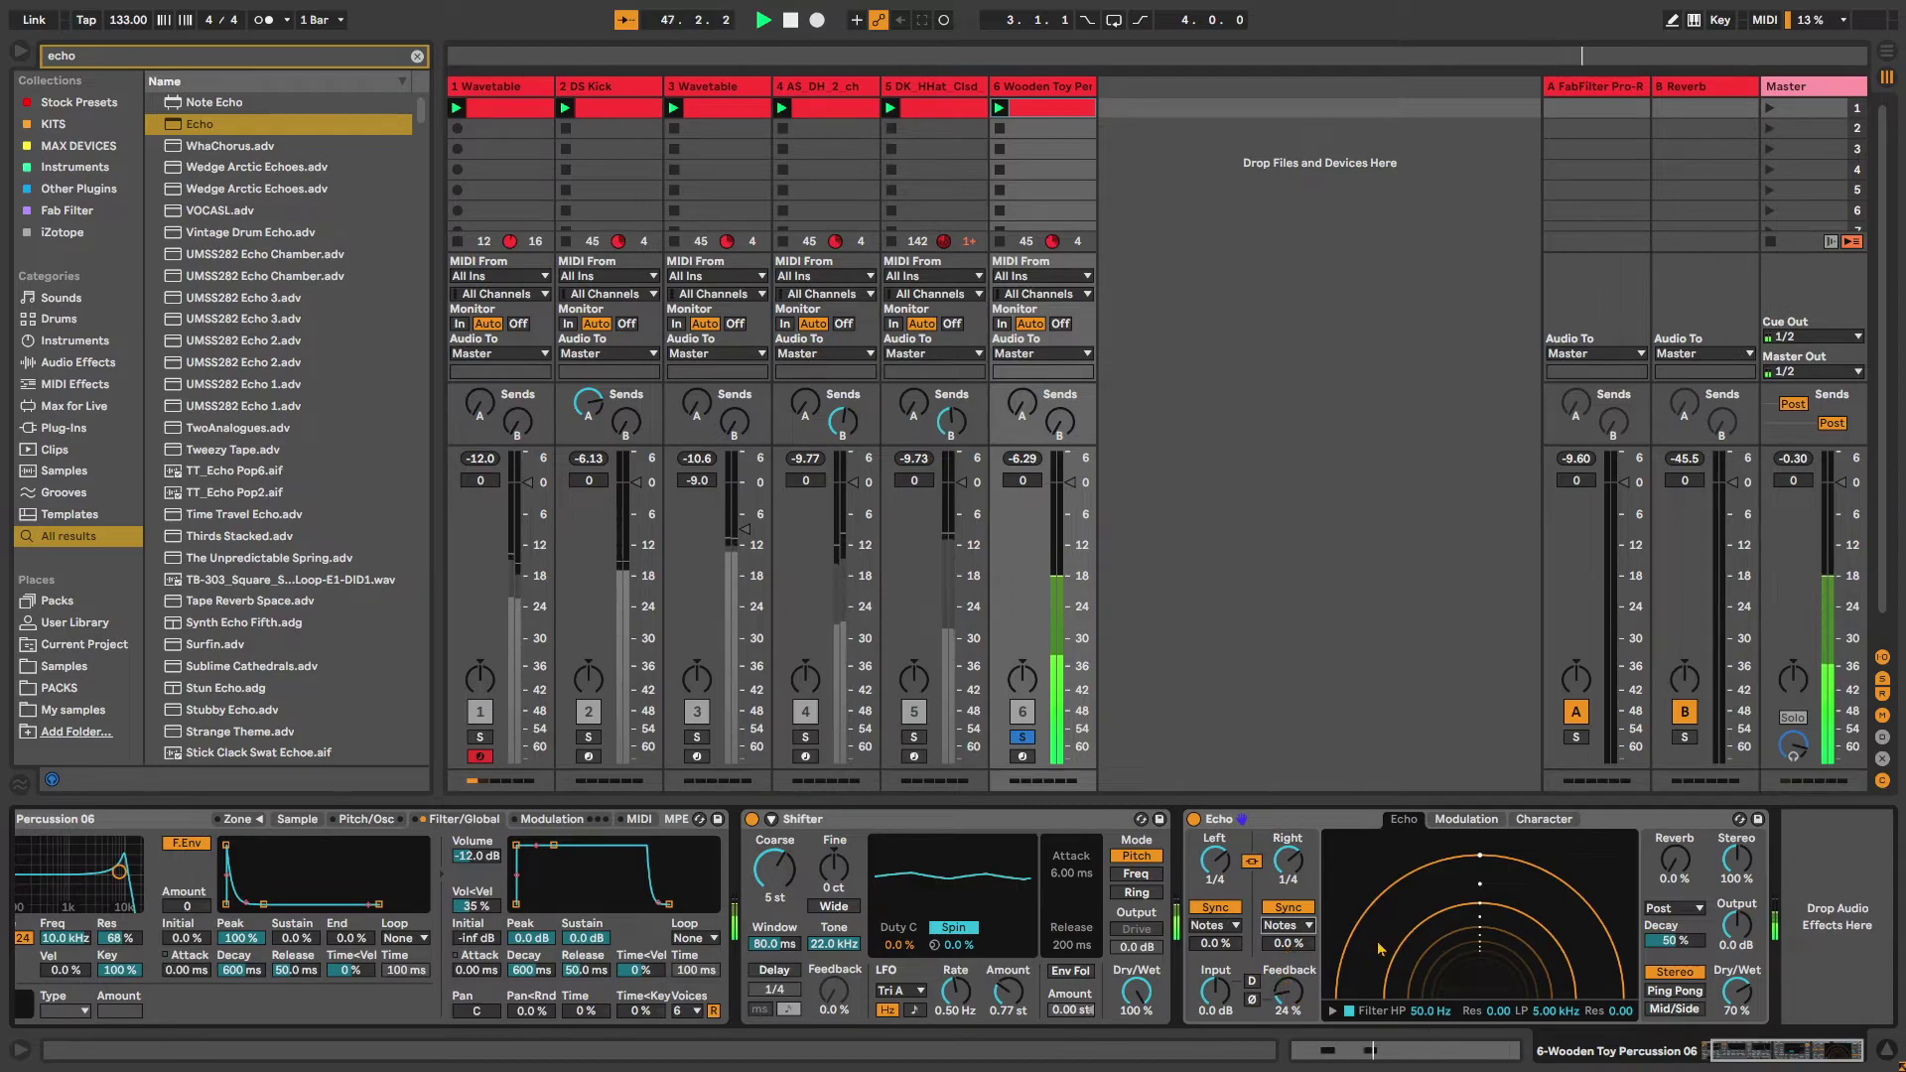
click(1544, 819)
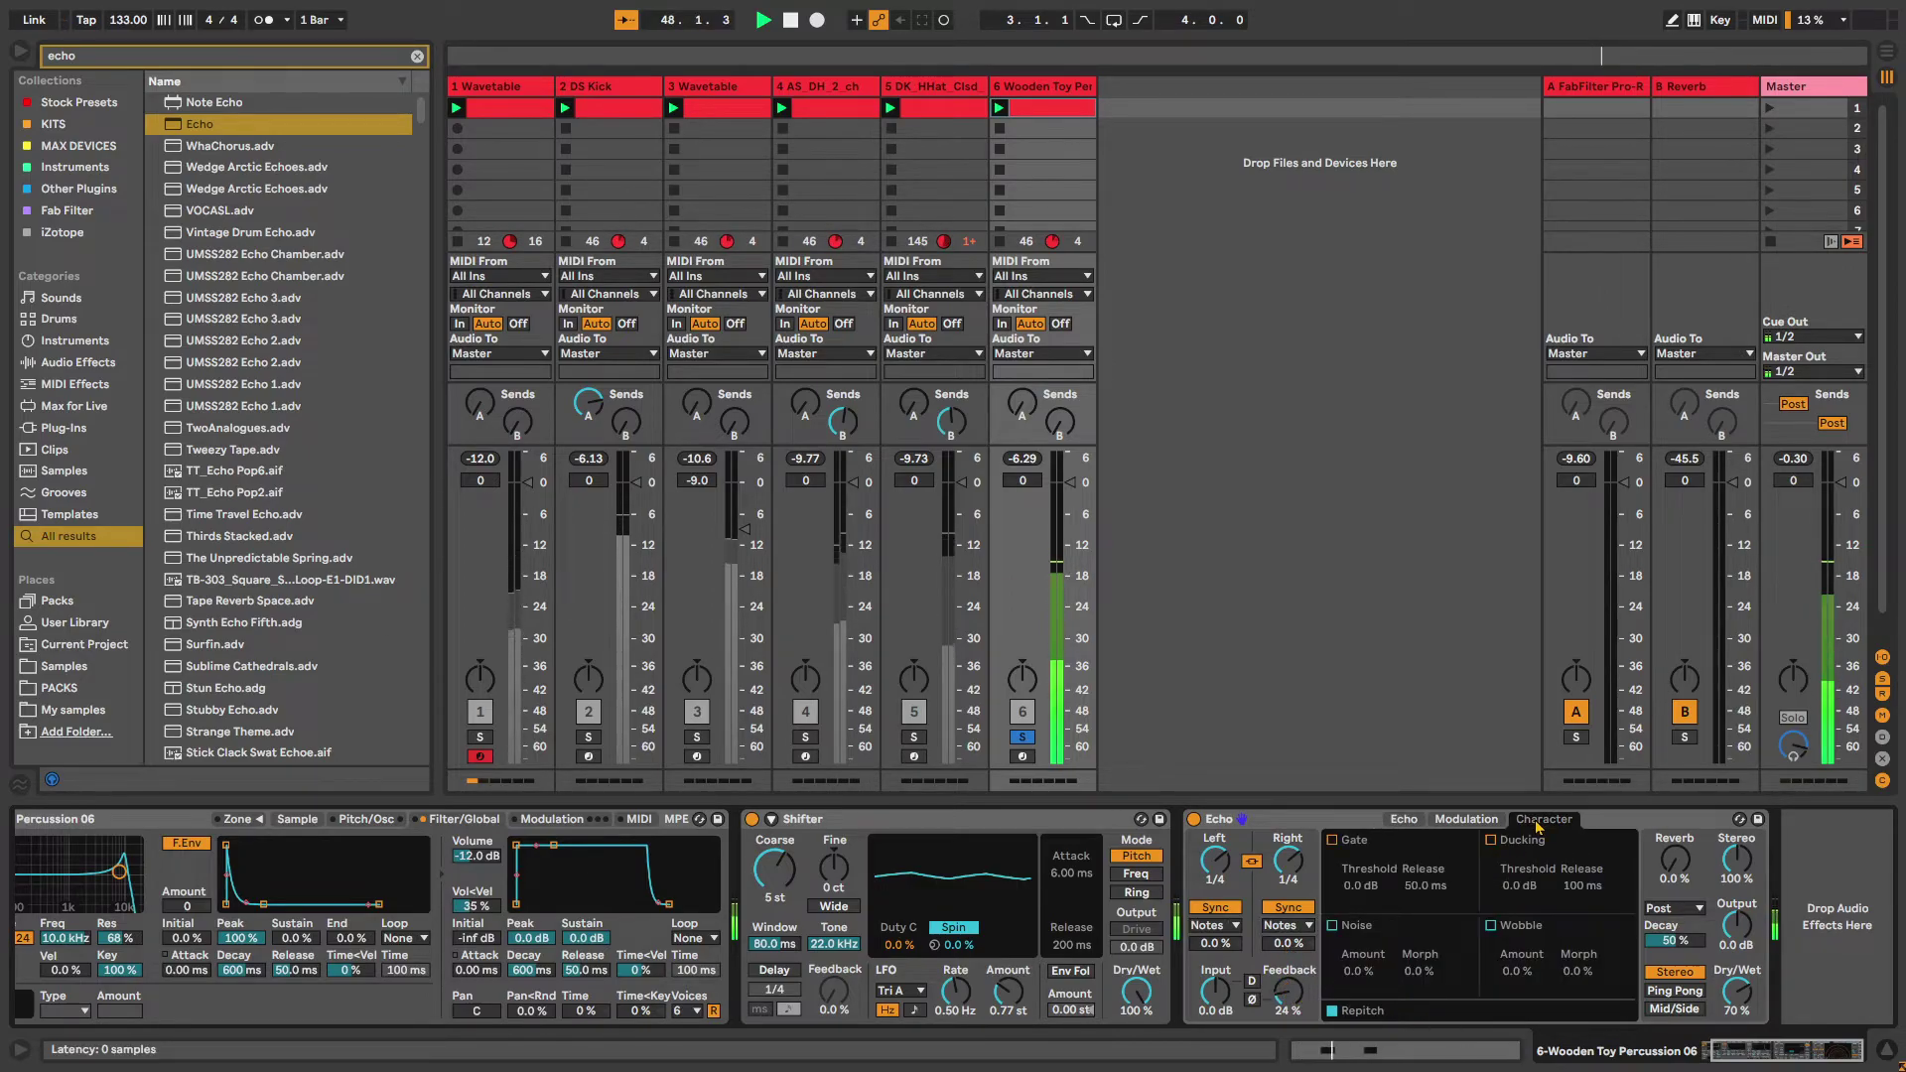
click(1024, 738)
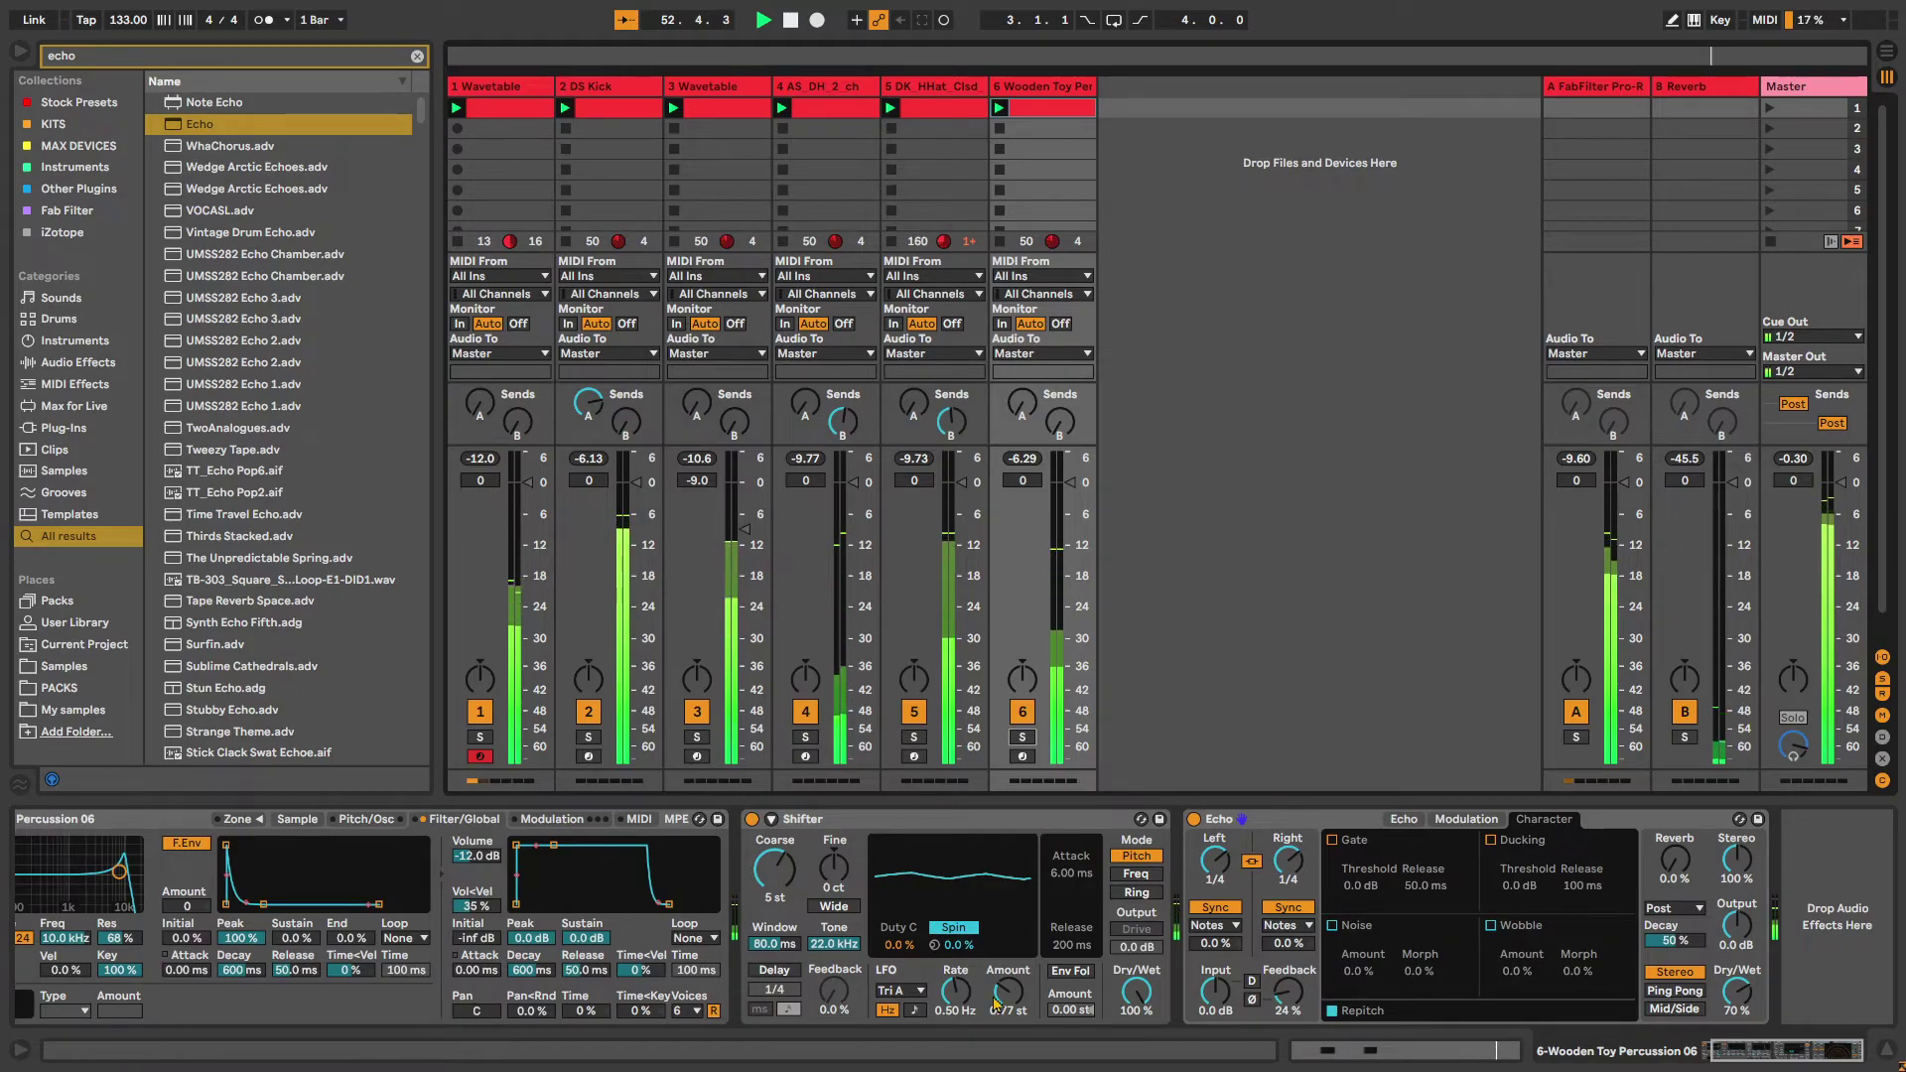
Try Shifter with an LFO amount of 0.00 st and Coarse at 7 st, and delete it from the percussion track
drag(995, 1003, 1010, 1037)
drag(781, 875, 781, 856)
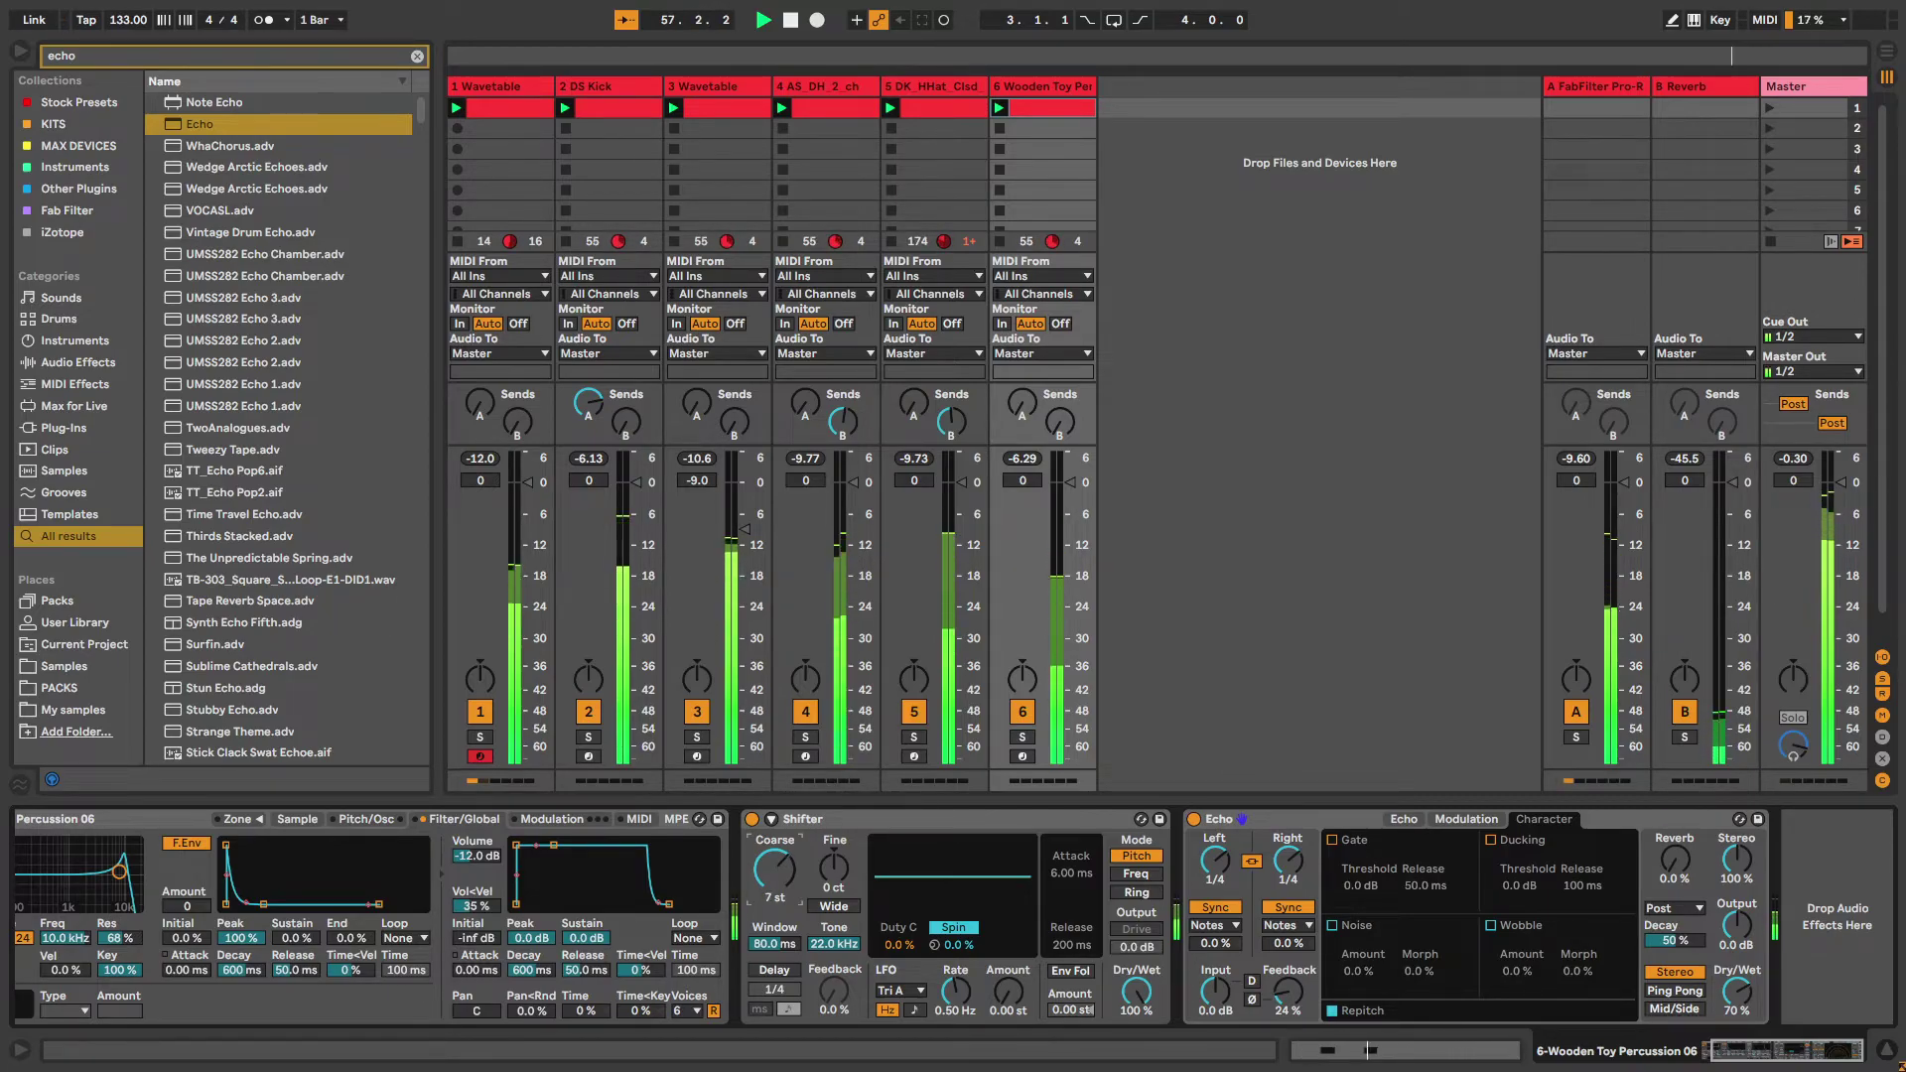
click(751, 819)
click(866, 829)
key(Delete)
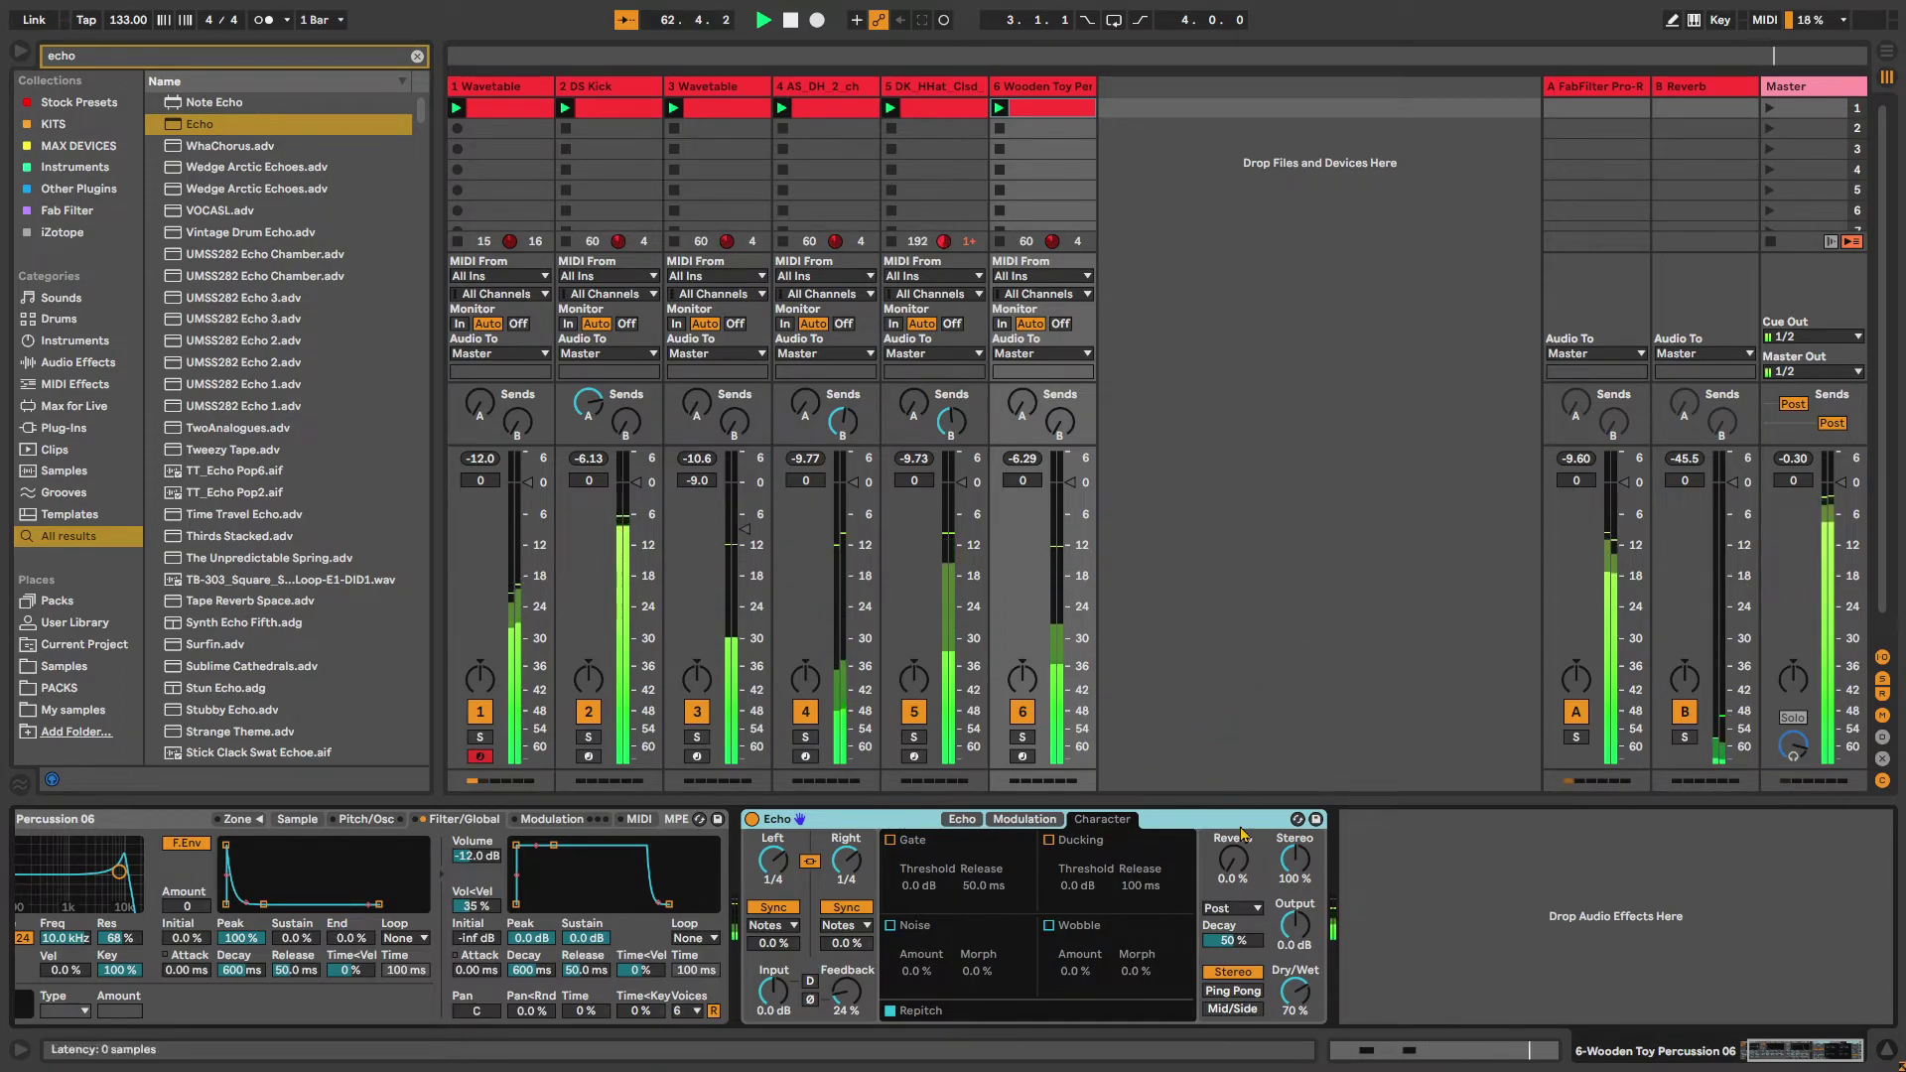
Set Echo's dry/wet to 46% and its feedback to 58% on the percussion track
drag(1293, 992, 1293, 1037)
drag(845, 991, 845, 965)
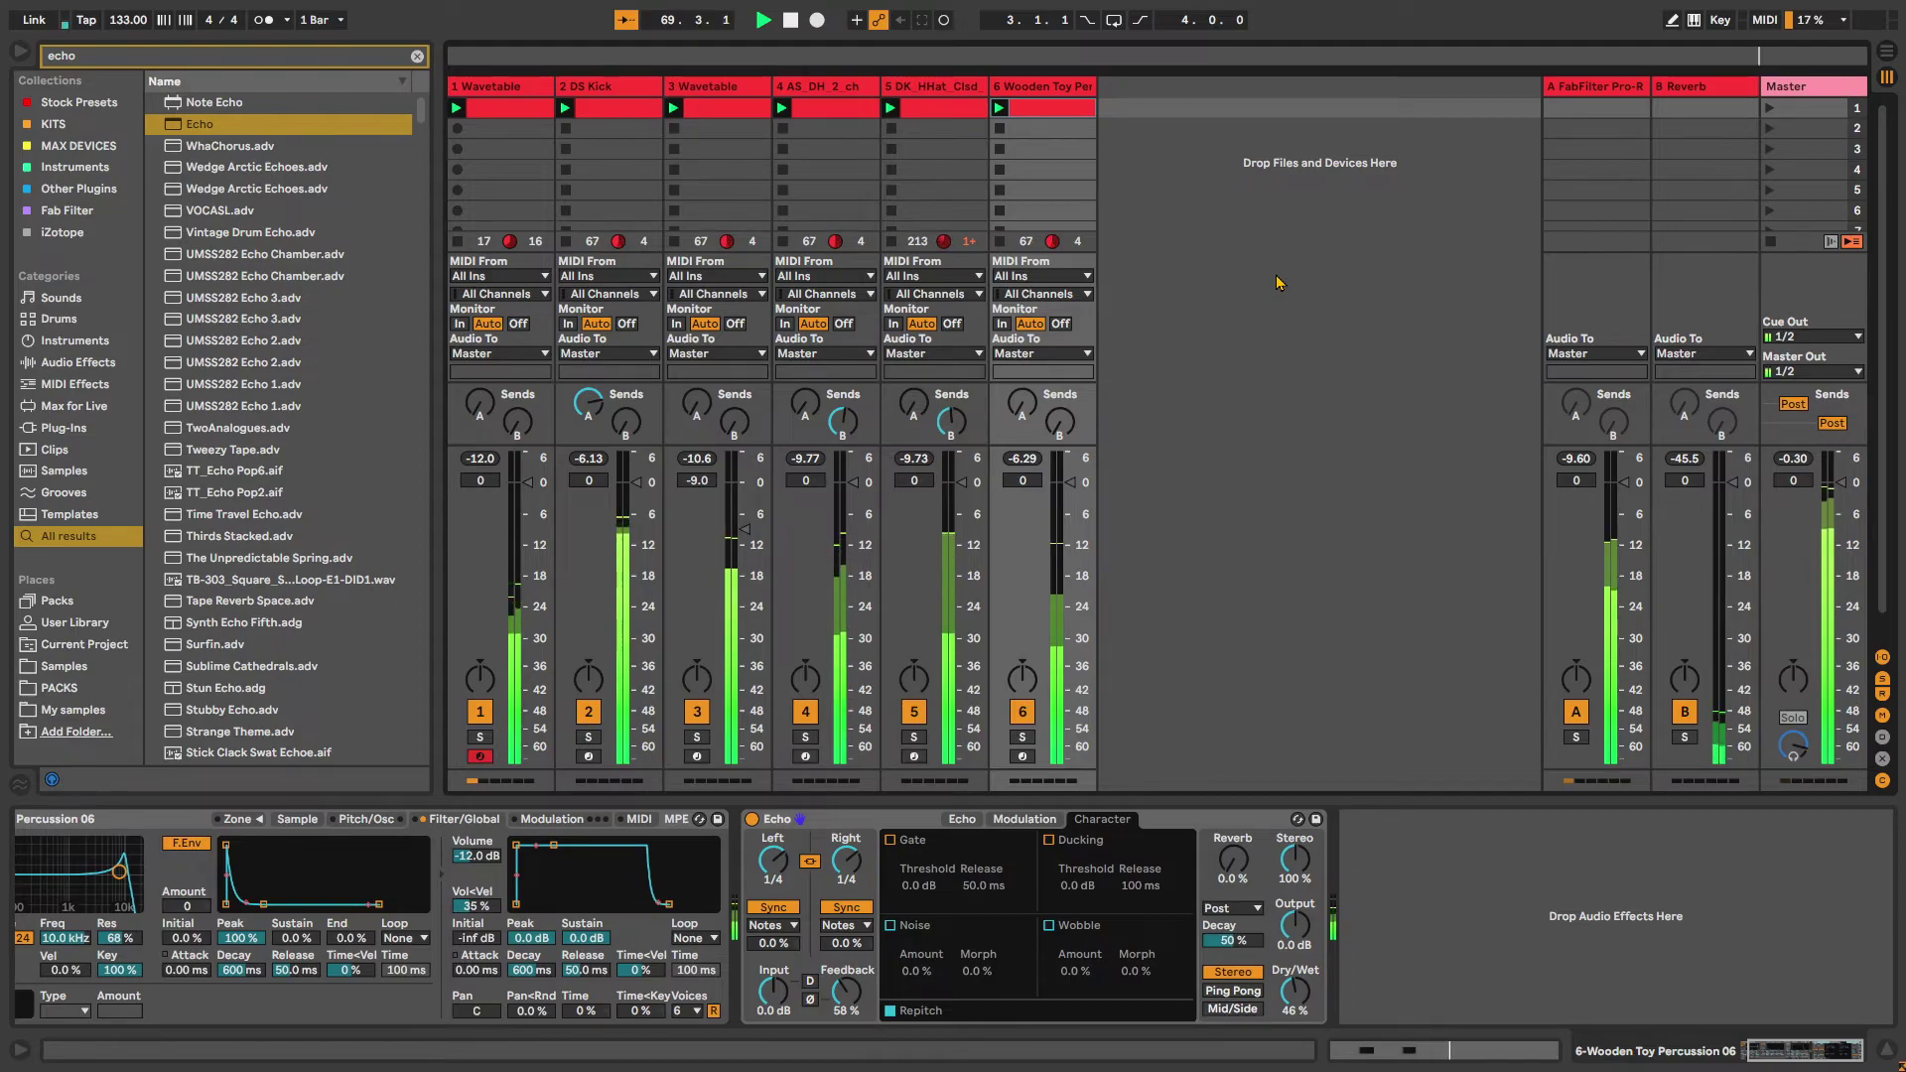
click(1023, 737)
Open the percussion clip, stop playback and move its second C3 note one sixteenth later to 1.2.3
double_click(1054, 108)
key(space)
drag(837, 533, 1027, 812)
key(Right)
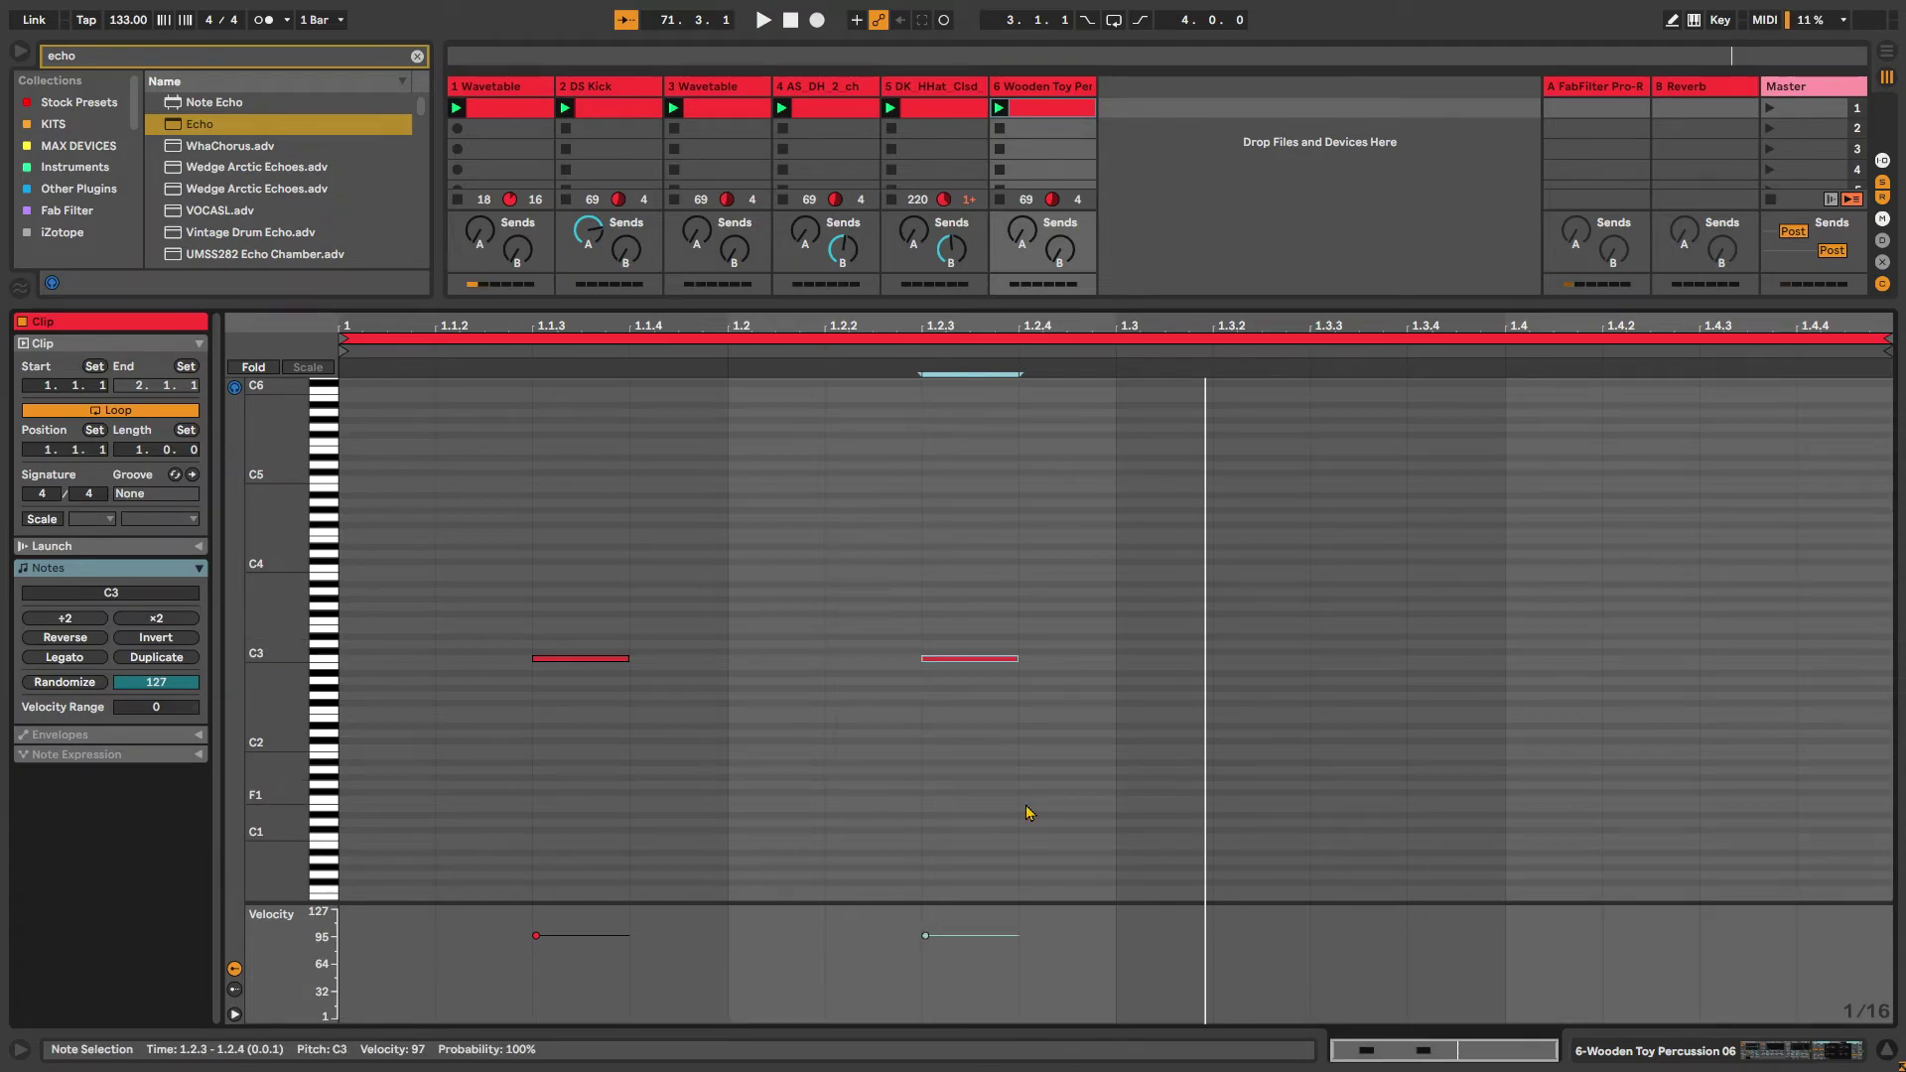
Add C3 notes at 1.2.2 and 1.2.4, setting velocity to 30 at 1.2.2 and 66 at 1.2.3, and play the loop
double_click(861, 660)
drag(887, 935, 887, 993)
key(space)
click(973, 935)
key(space)
double_click(1059, 660)
drag(991, 943, 991, 970)
key(space)
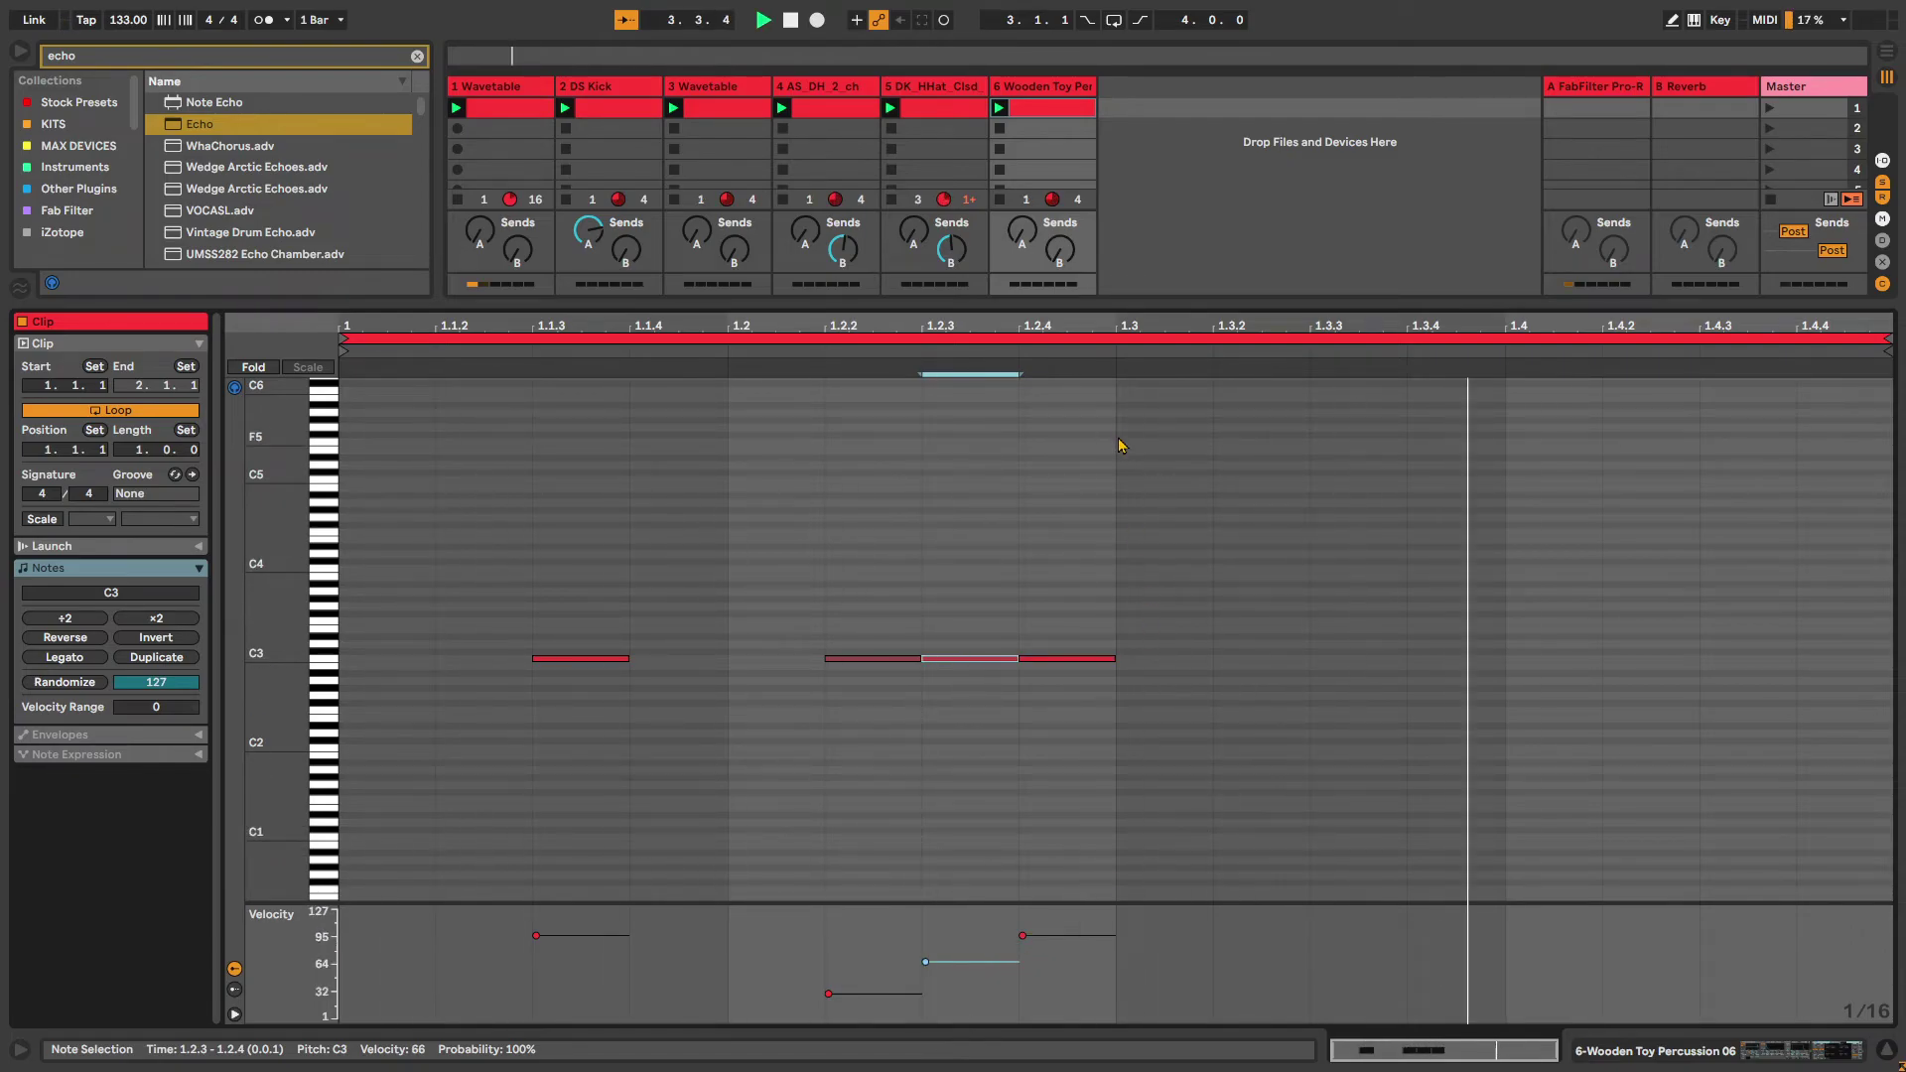
Search the browser for Overdrive and load it after Echo on the percussion track
double_click(1051, 90)
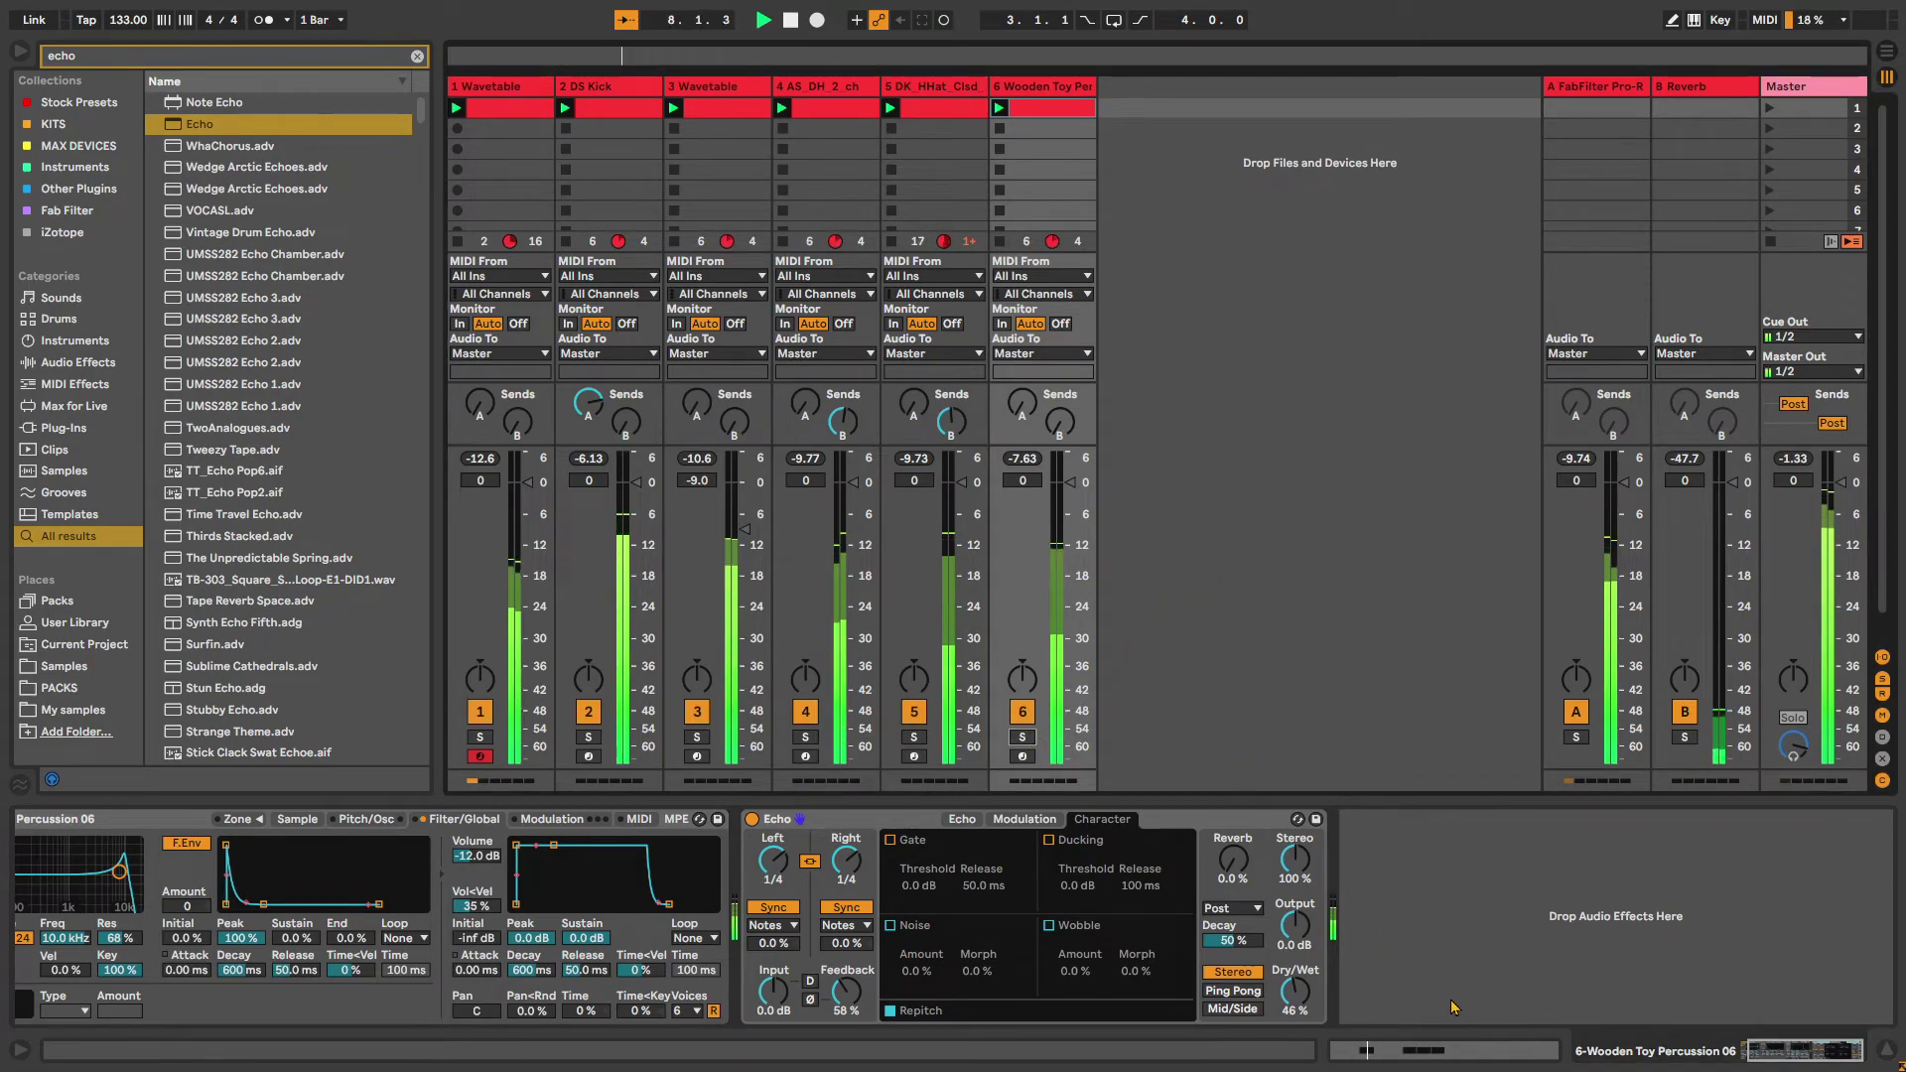
key(ctrl+f)
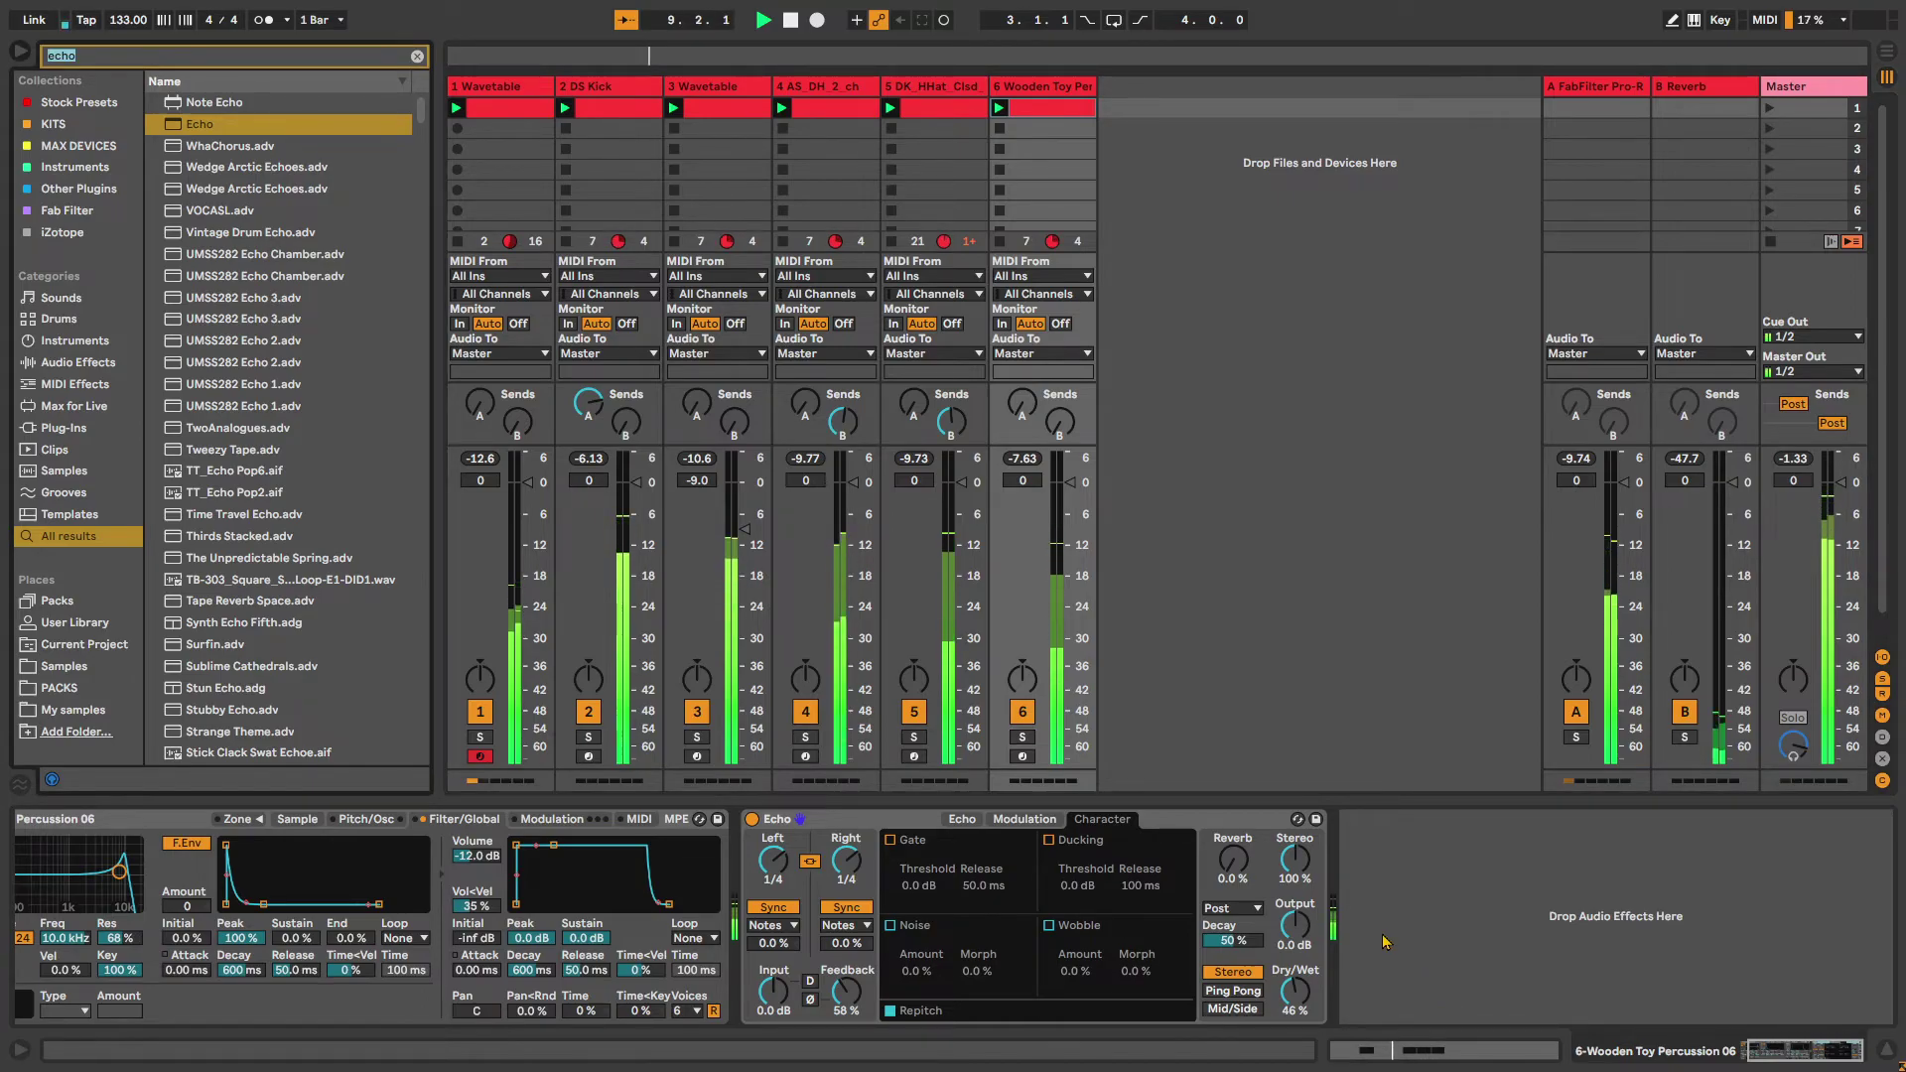
text(ov)
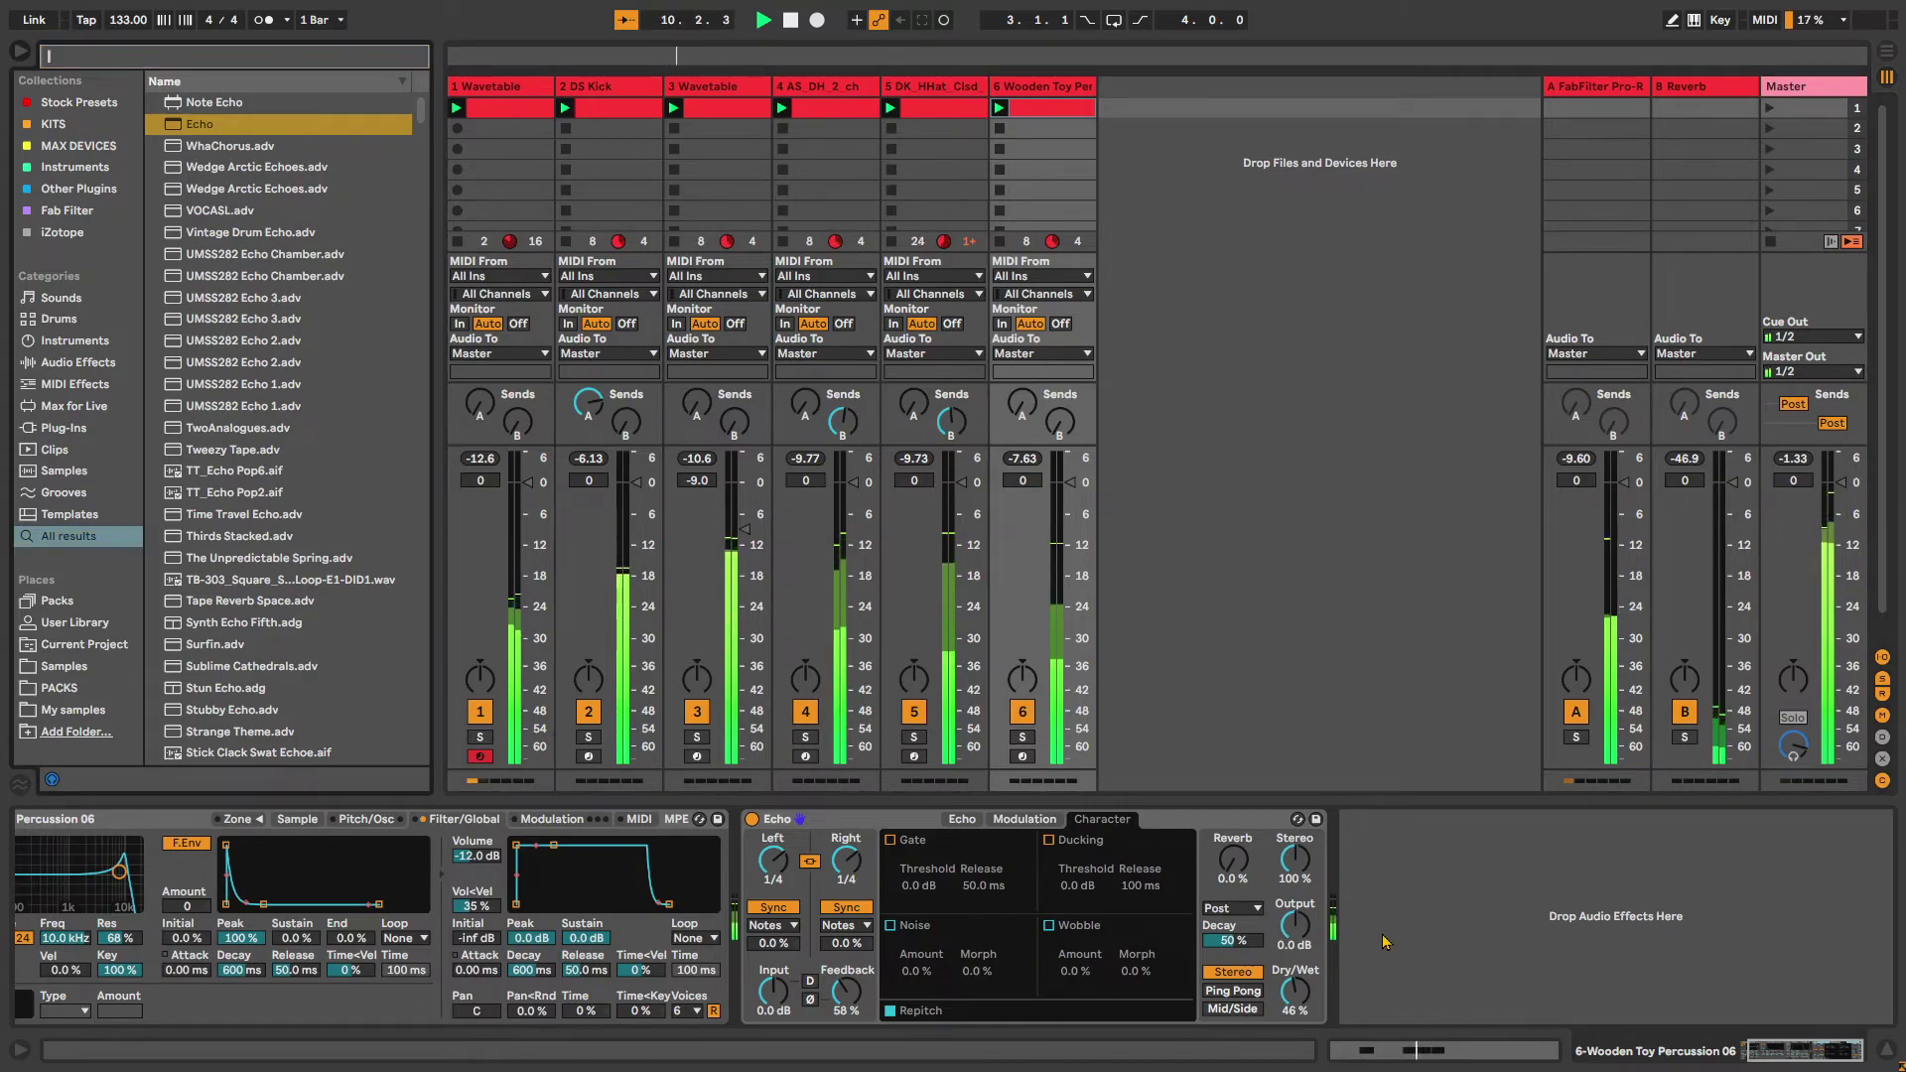
text(erdriv)
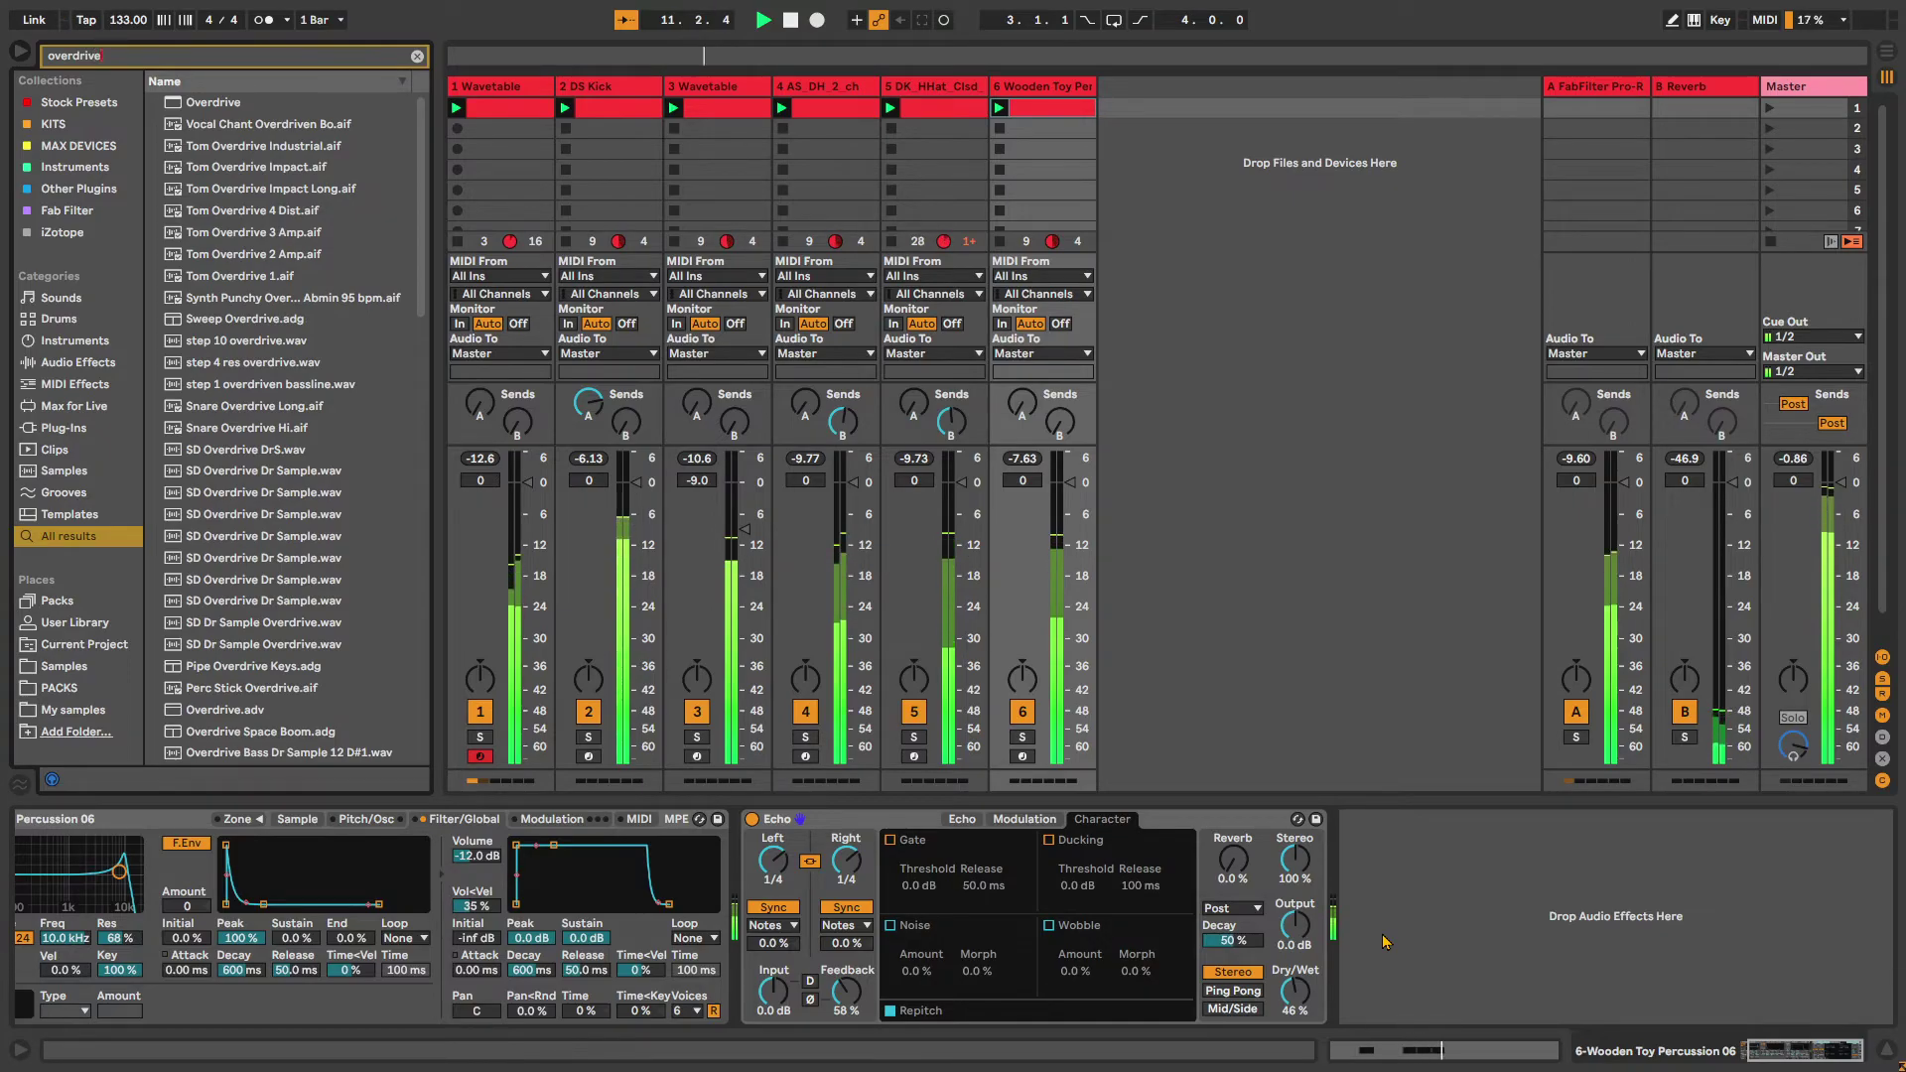
text(e)
key(Down)
key(Return)
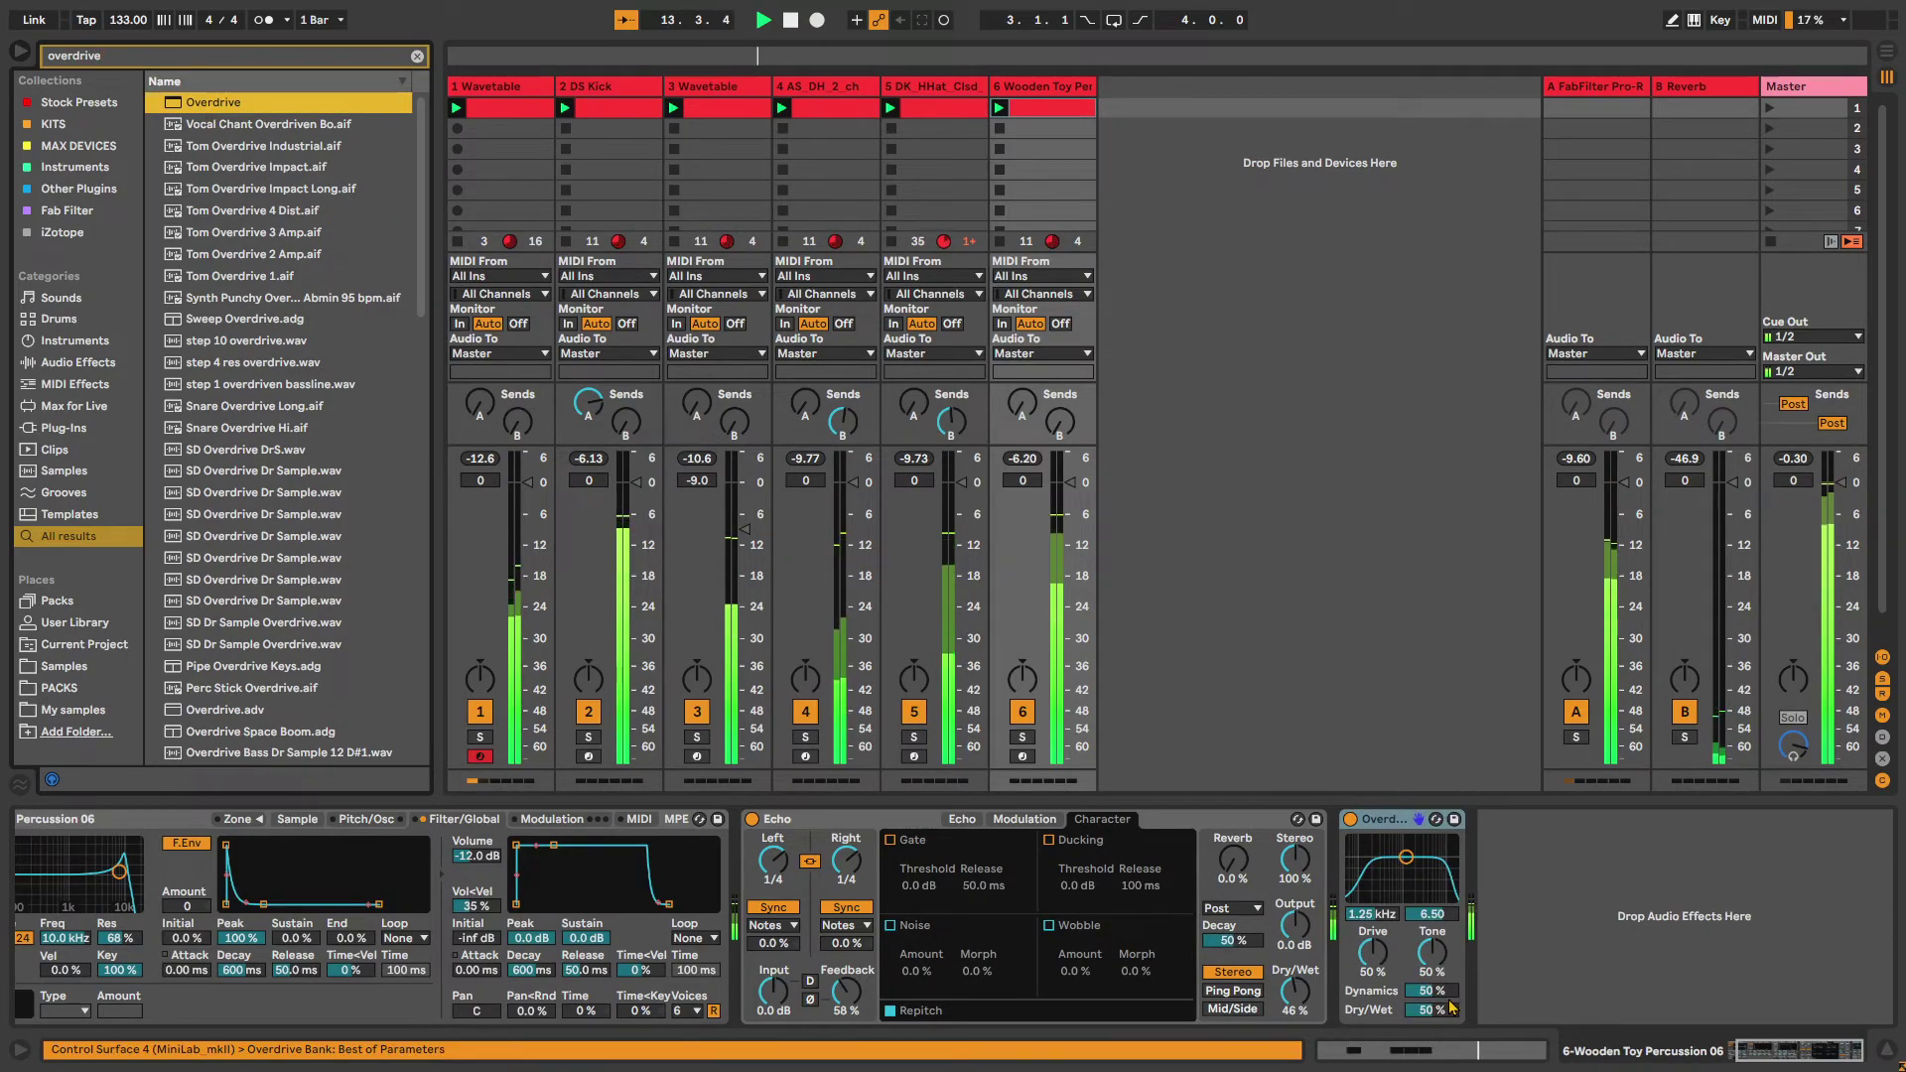
Try Overdrive's Dynamics at 0%, reset it to its default, and set the filter to 4.10 kHz with a bandwidth of 6.70
drag(1433, 994, 1432, 1052)
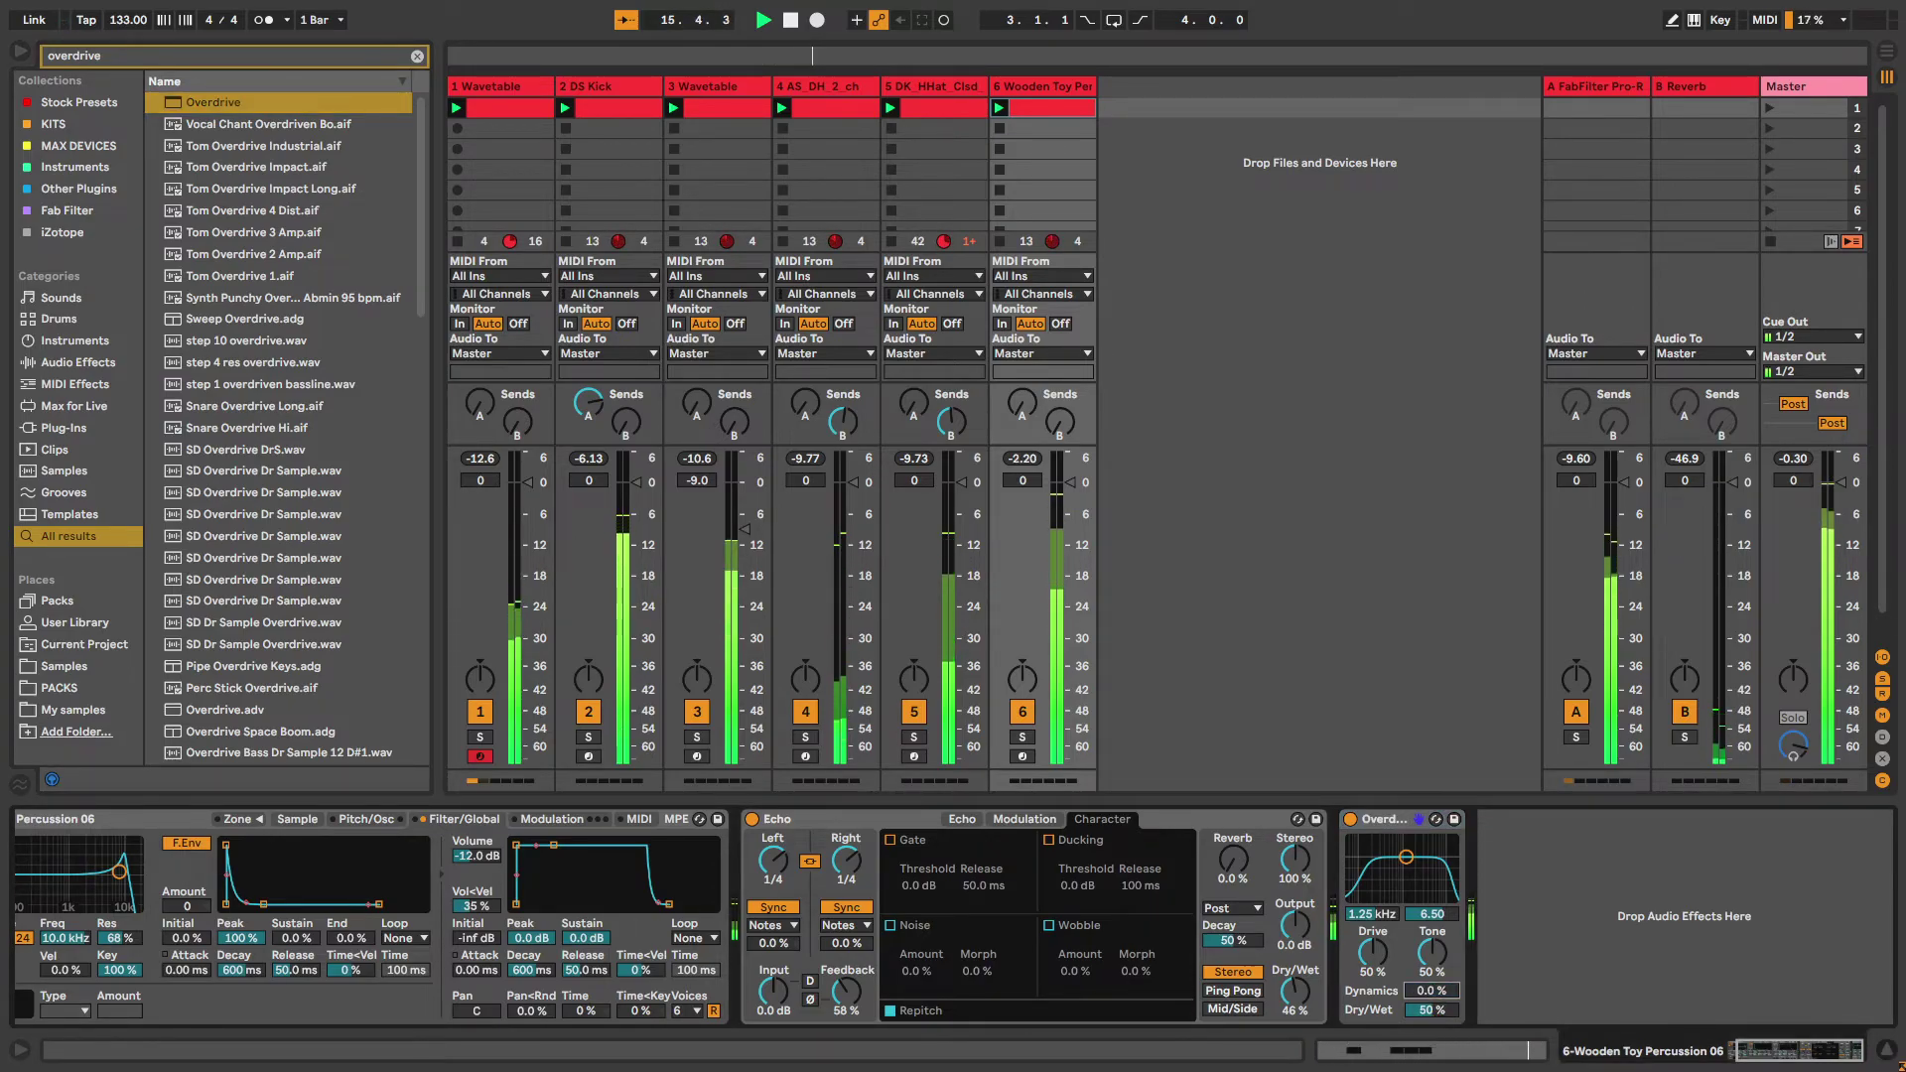
key(Delete)
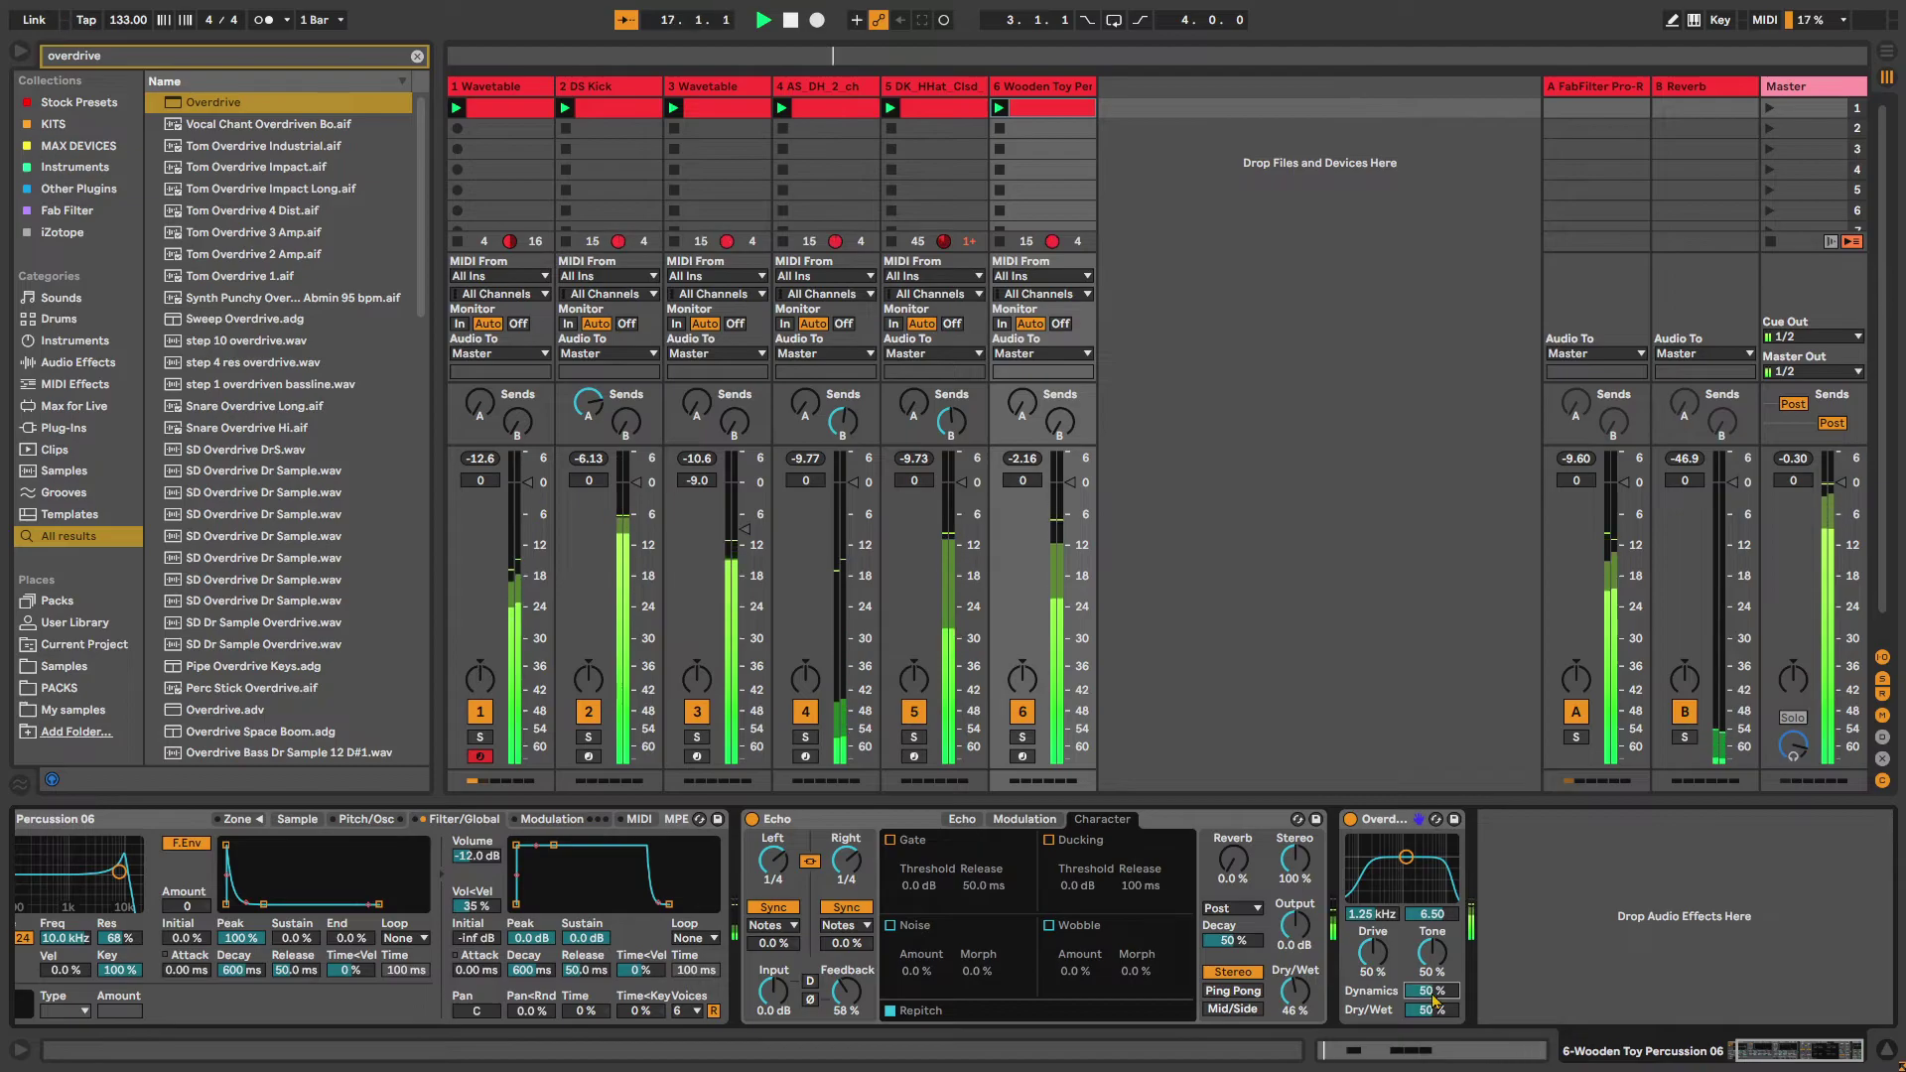
drag(1406, 856, 1426, 856)
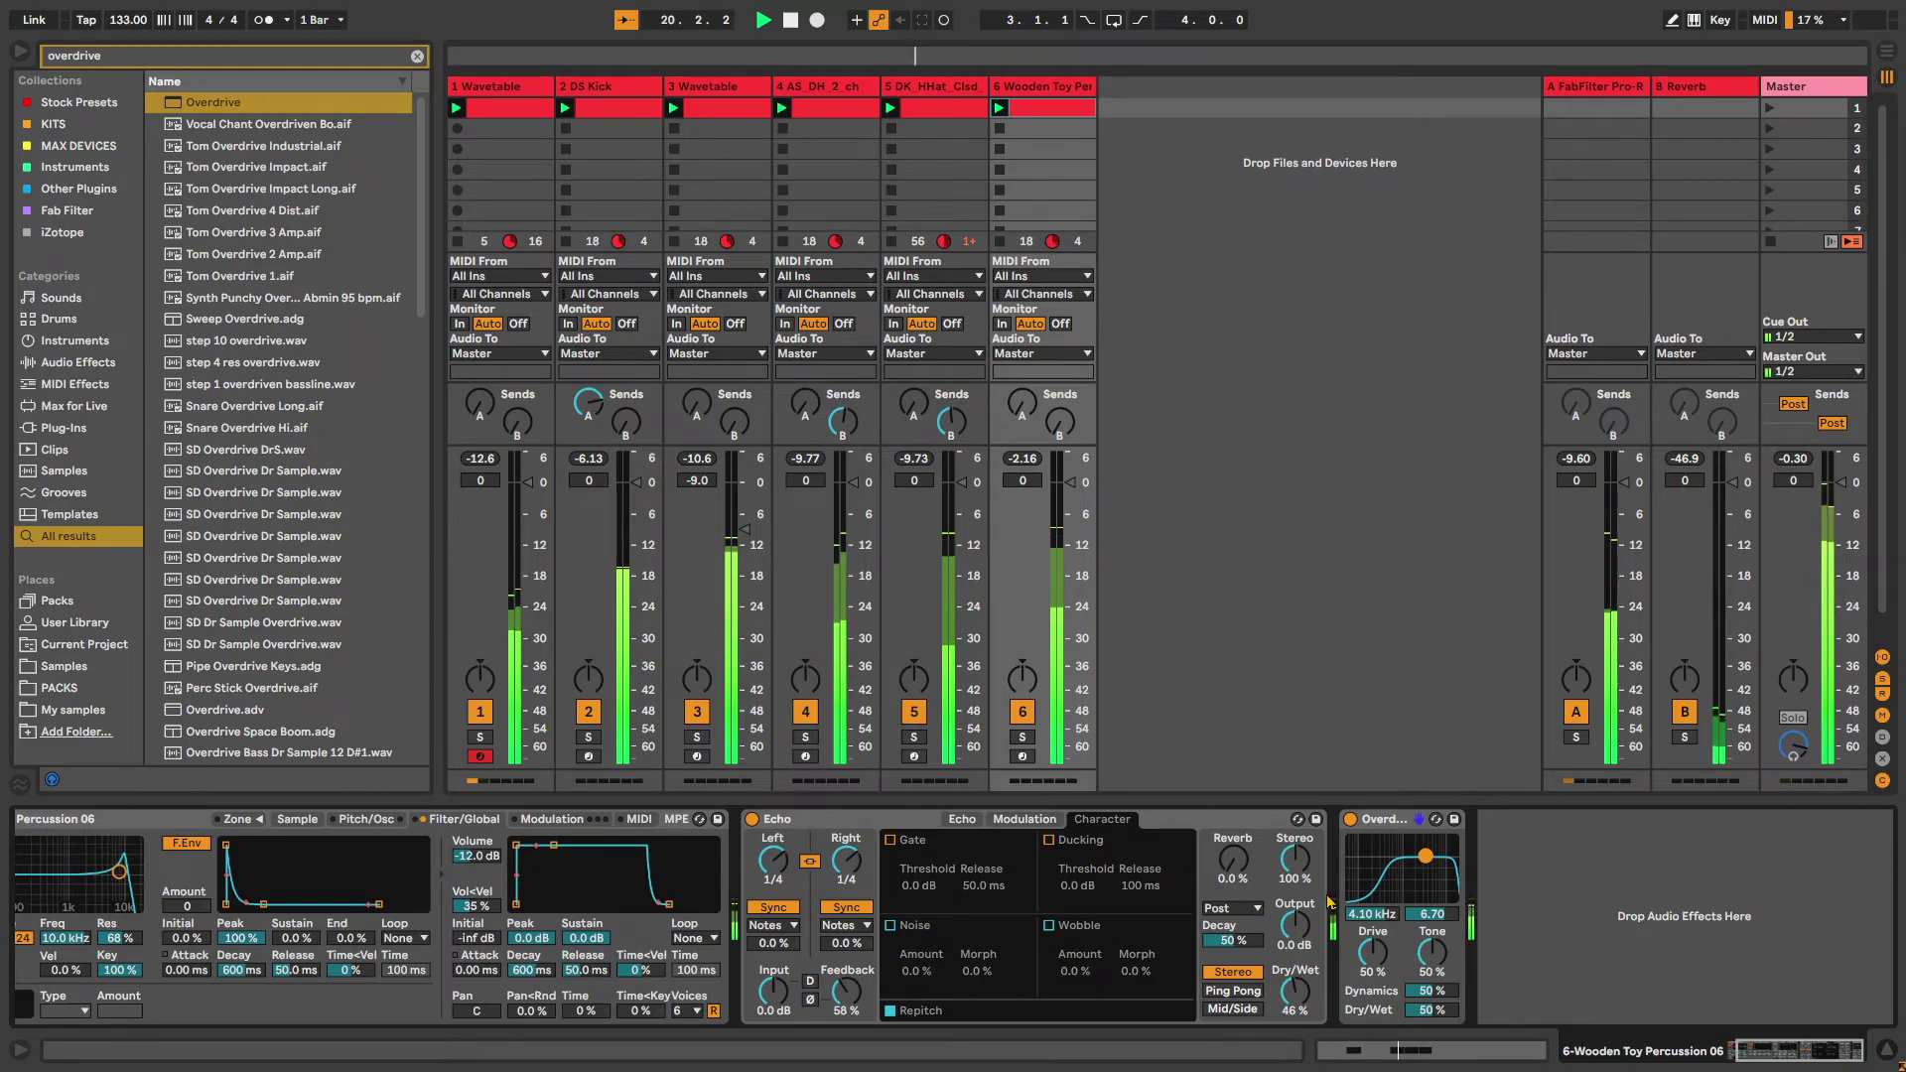
Add a Compressor after Overdrive and enable its sidechain with 2-DS Kick as the audio source
key(ctrl+f)
text(compres)
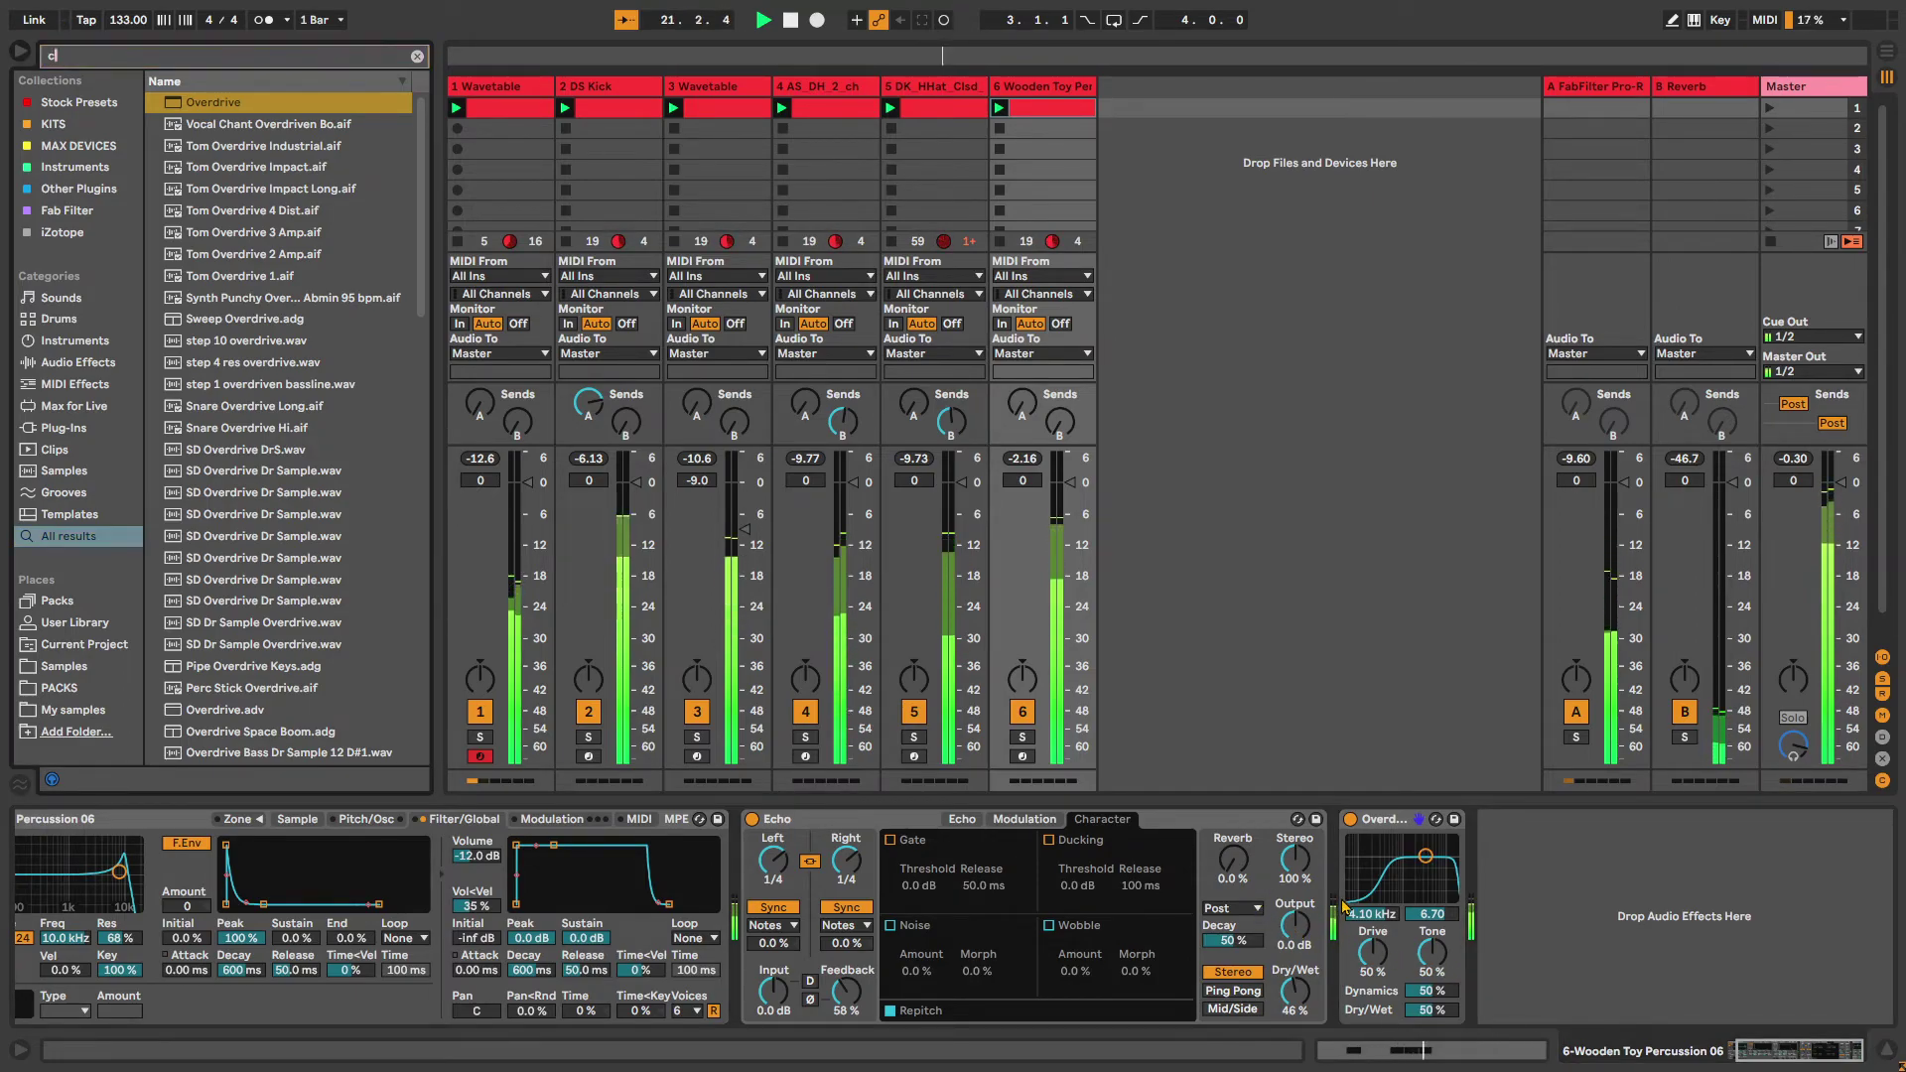
drag(185, 121, 1482, 826)
click(1472, 821)
click(1499, 842)
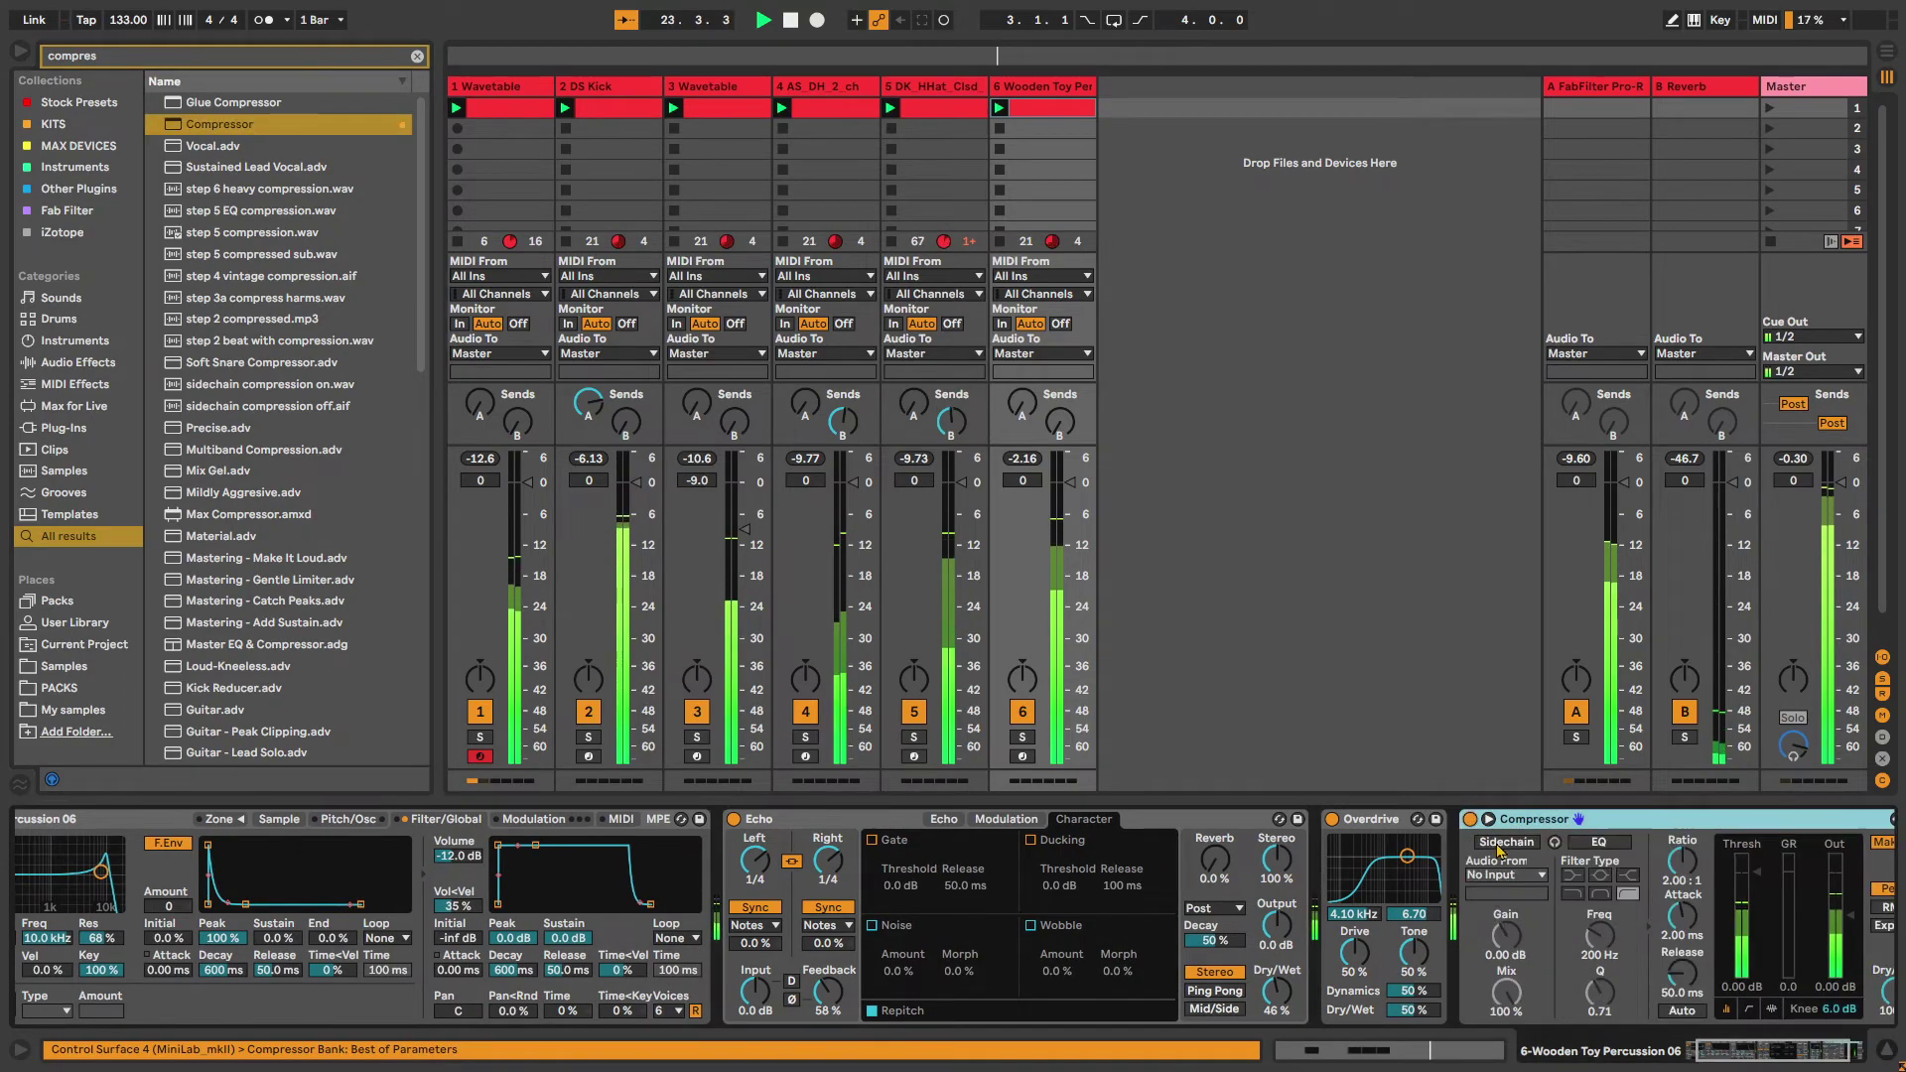
click(1506, 874)
click(1526, 726)
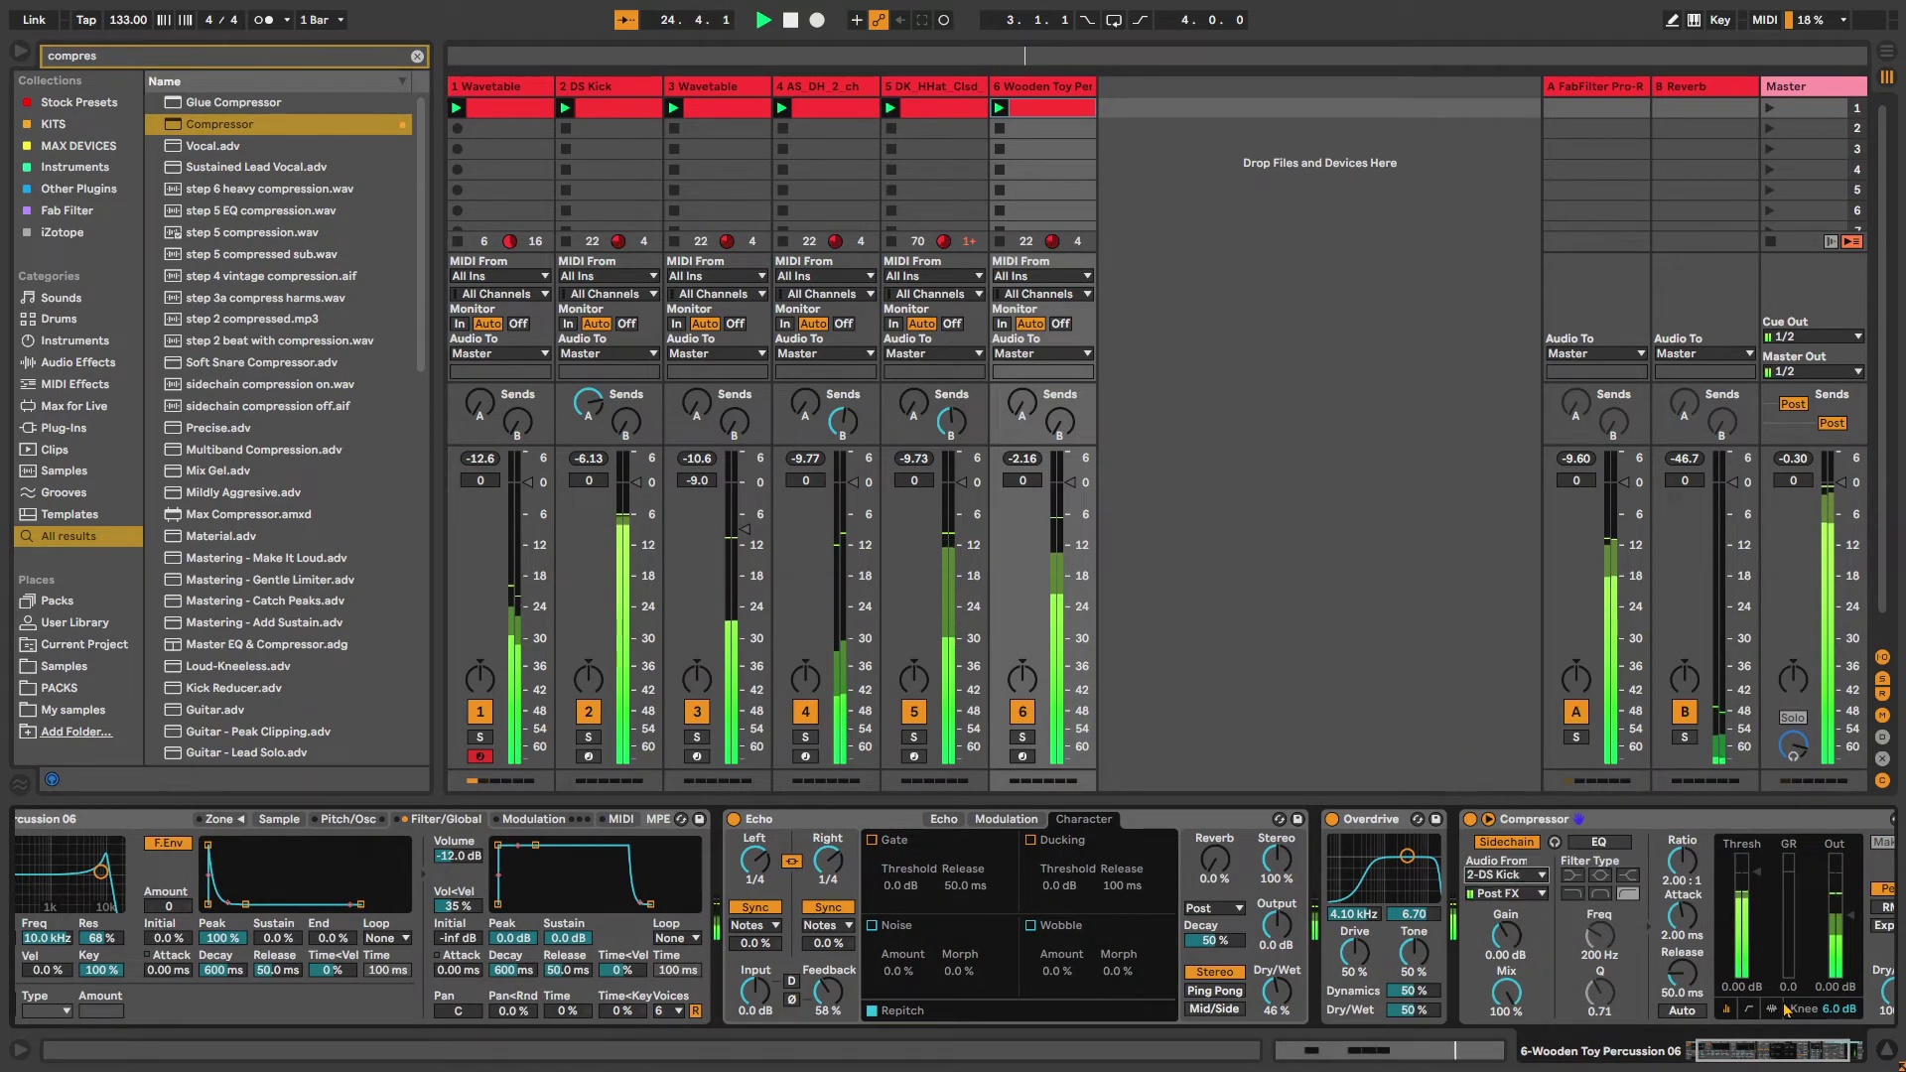
Enable the Compressor's sidechain EQ and set the ratio to inf:1, the threshold to -29.0 dB and the lookahead to 10 ms
click(1814, 1056)
click(1473, 875)
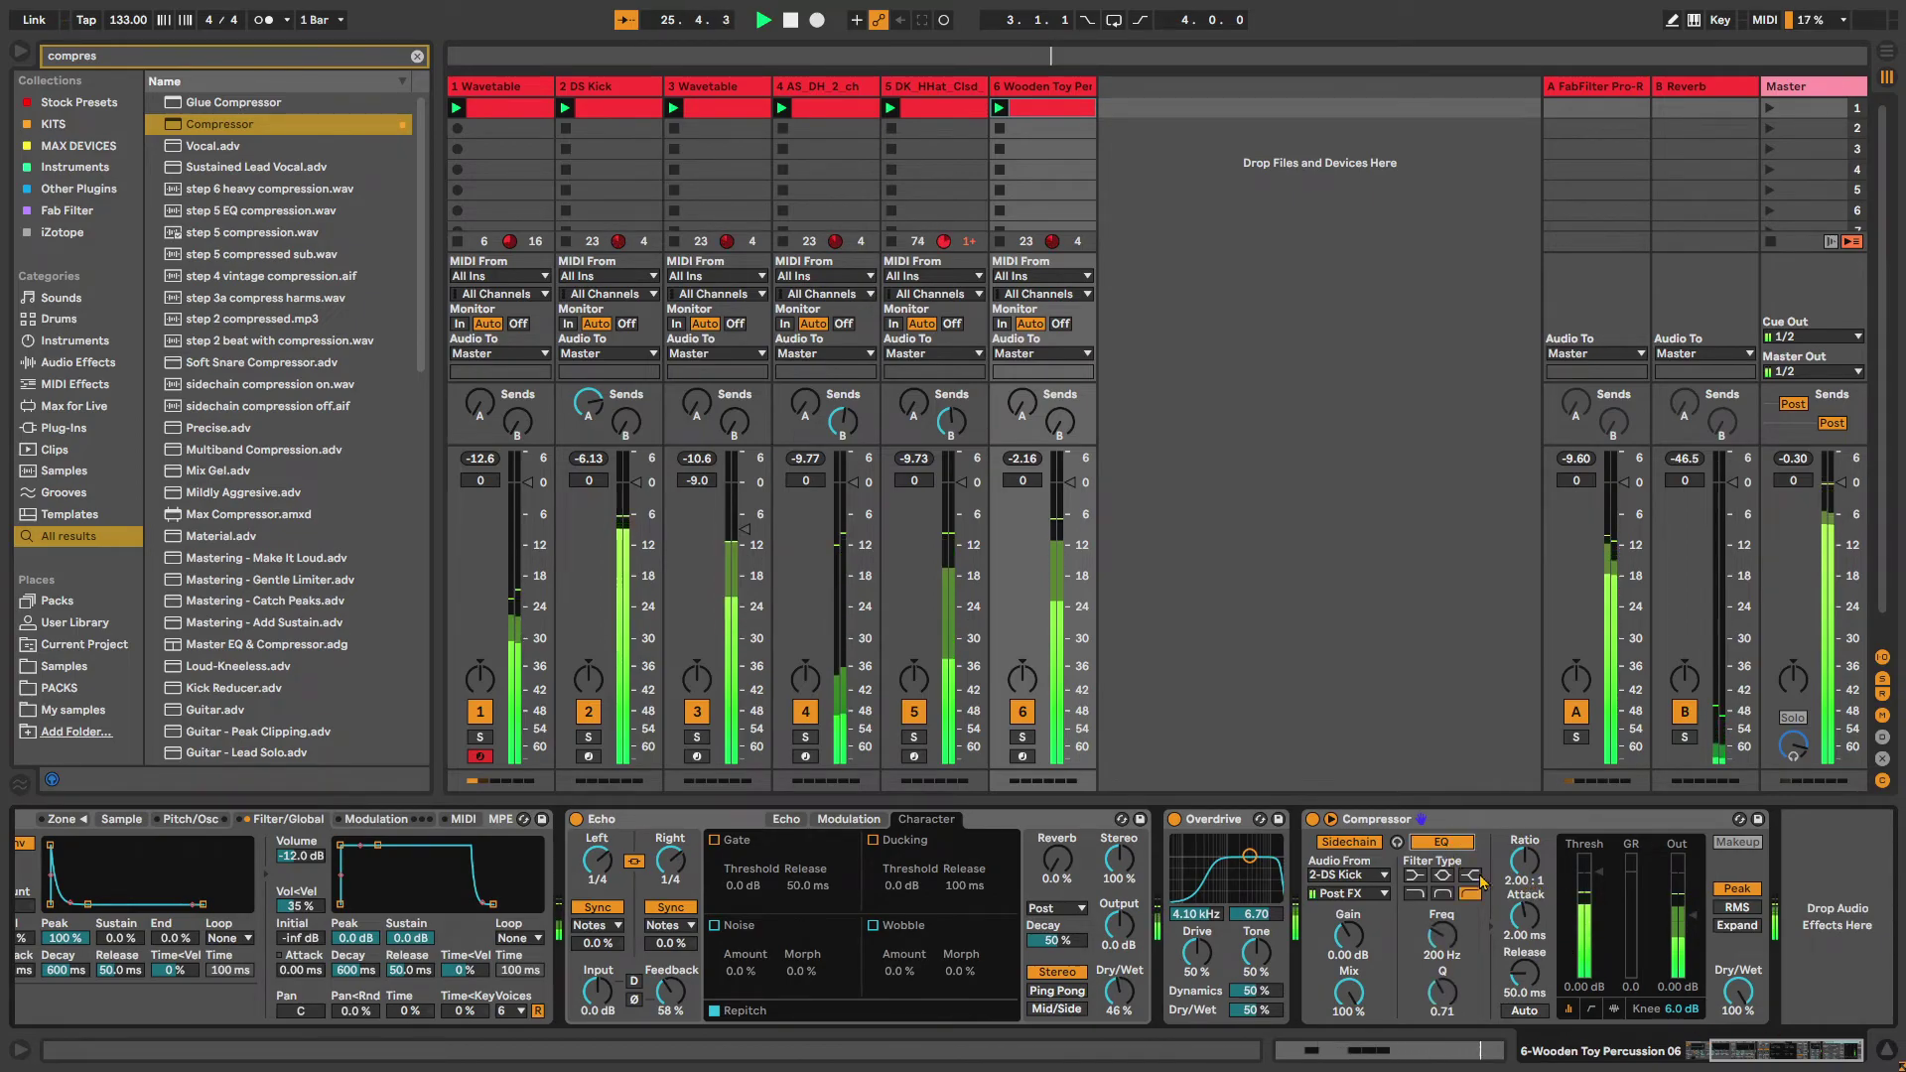
drag(1523, 873, 1577, 881)
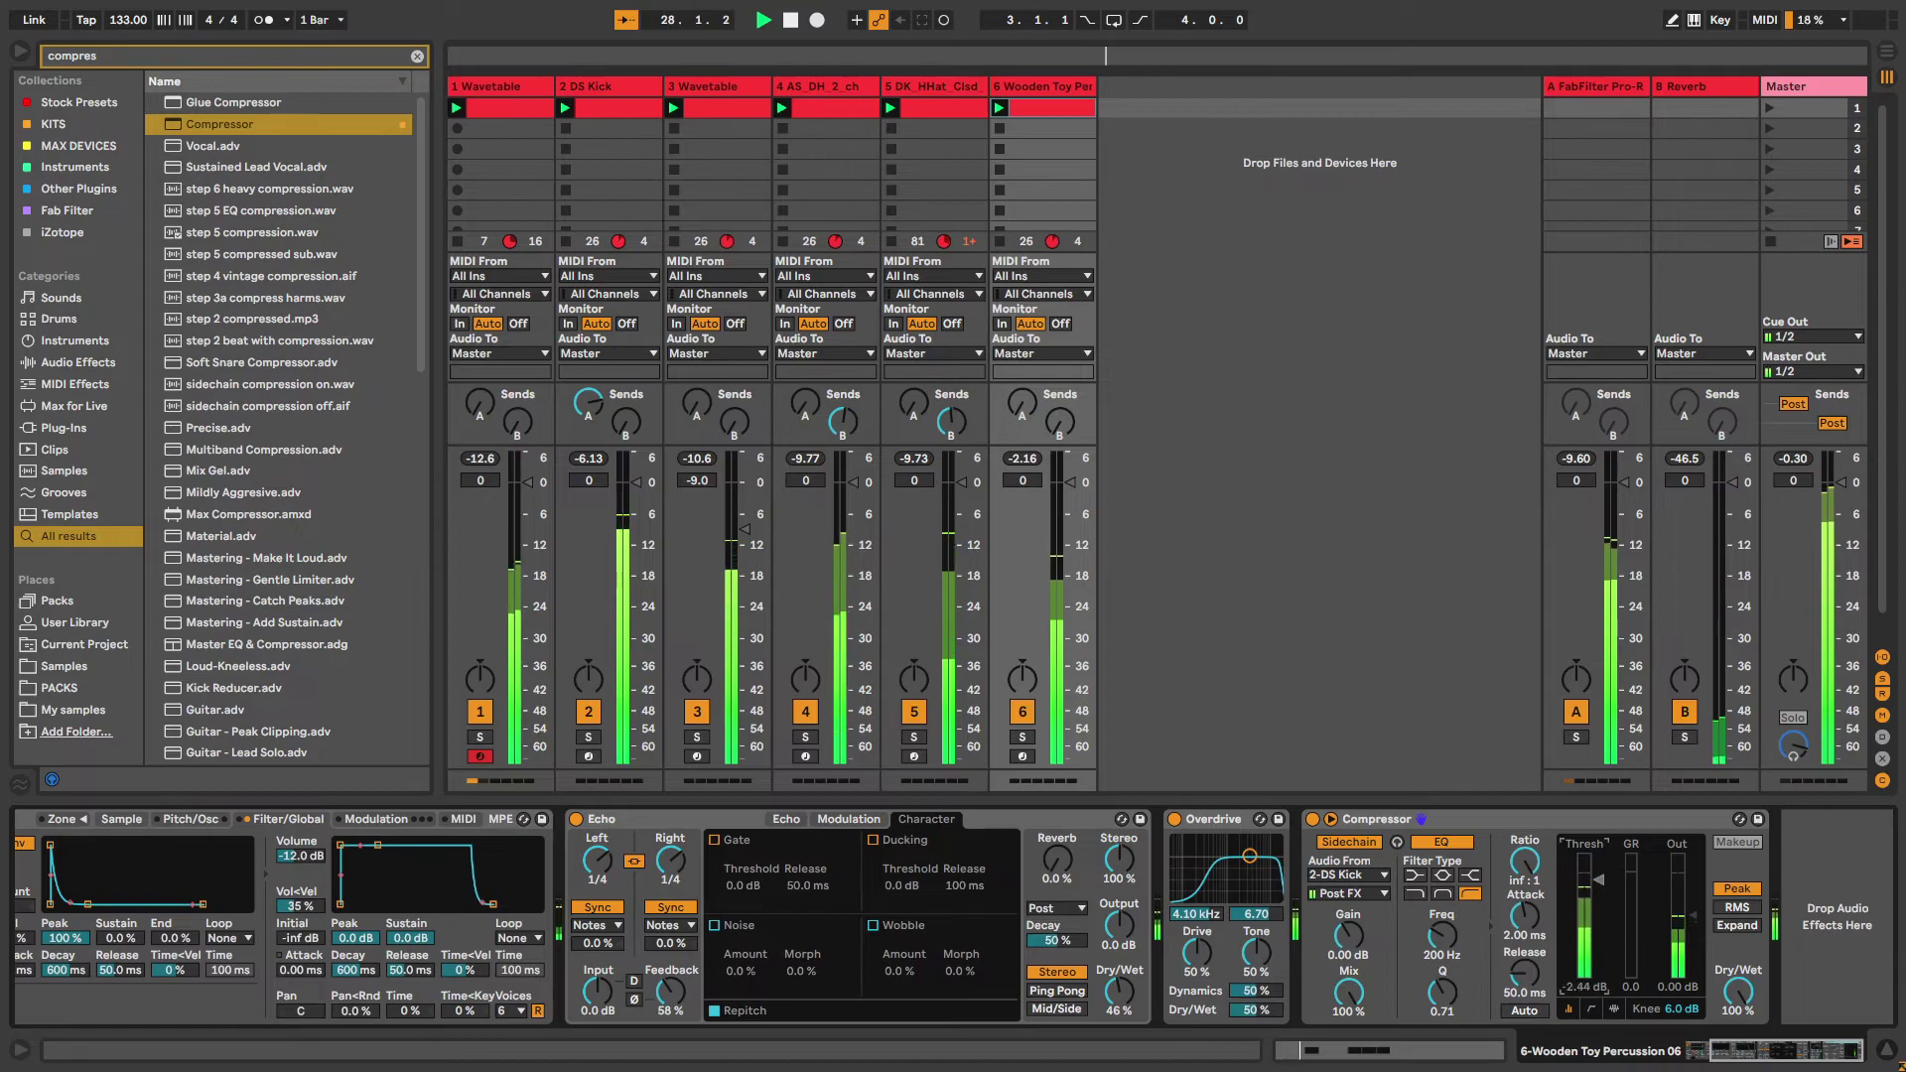
click(1614, 1010)
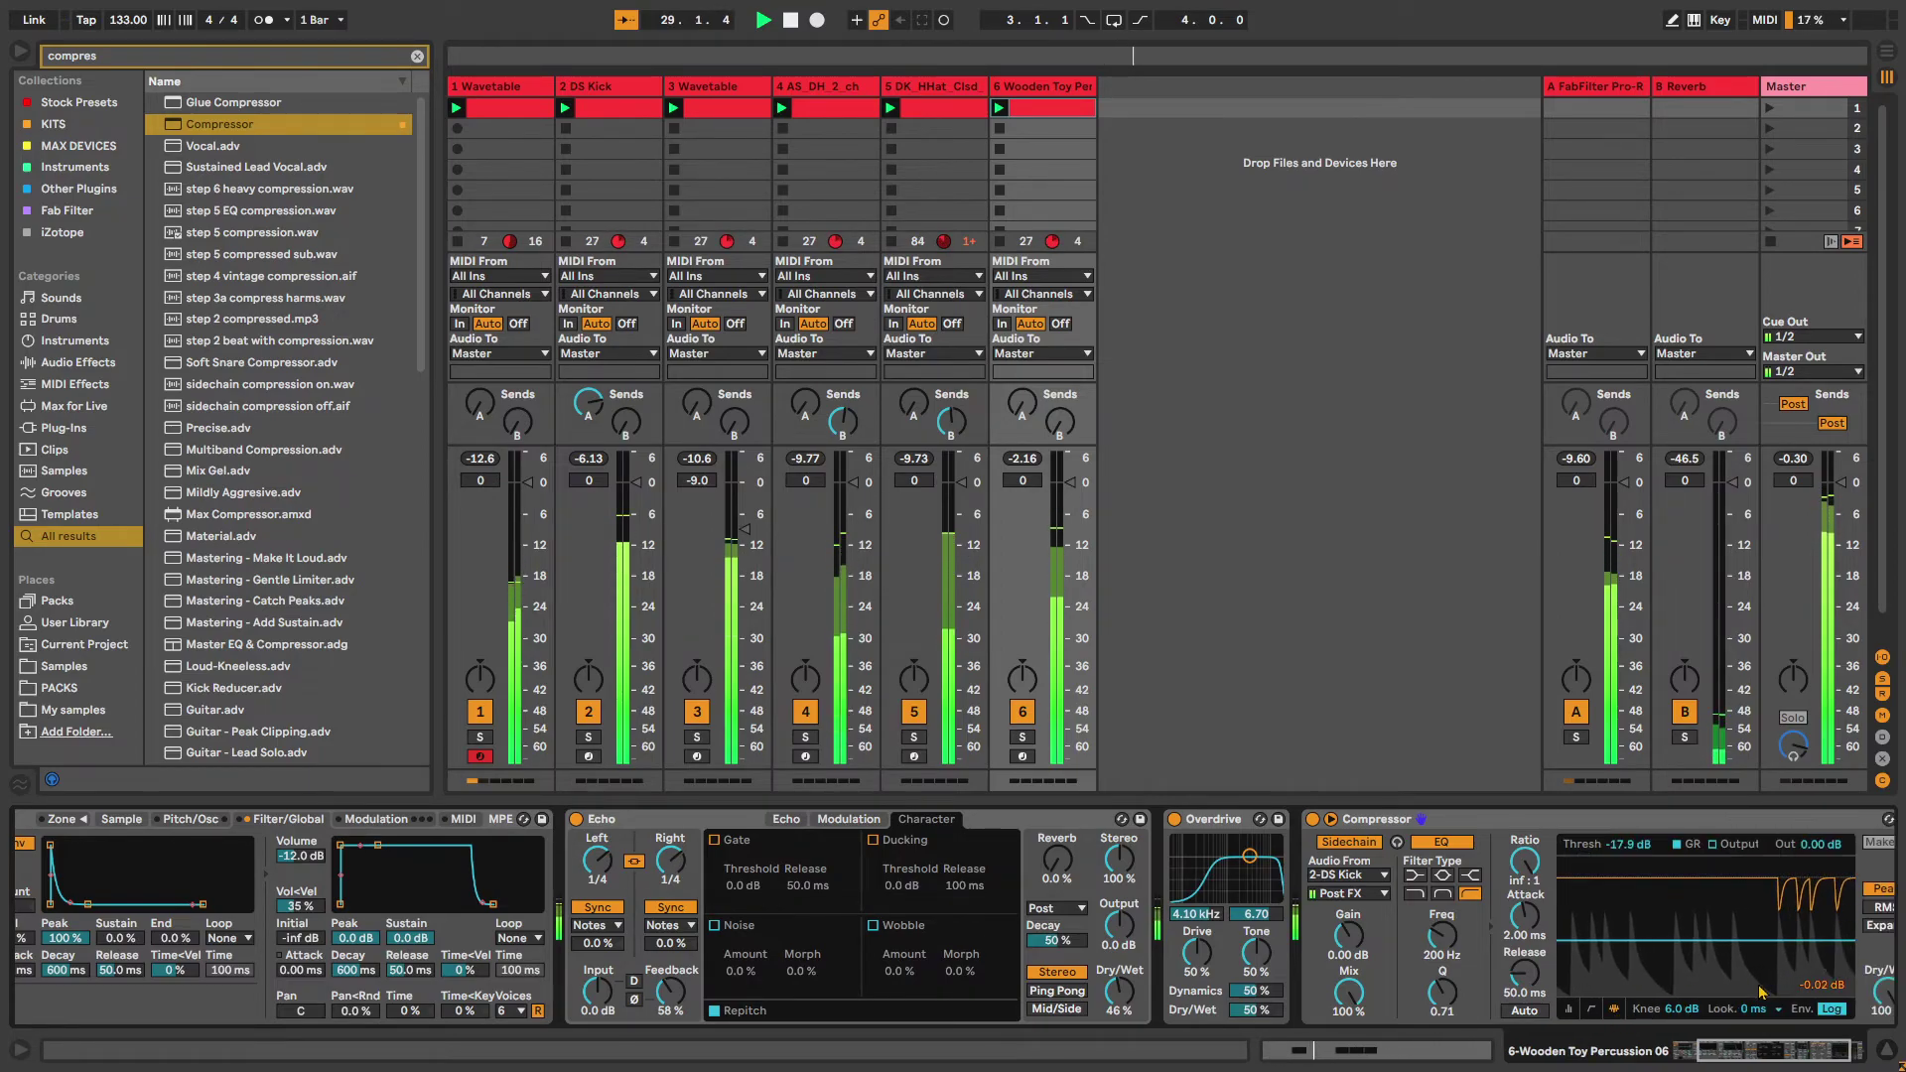
drag(1762, 941, 1762, 946)
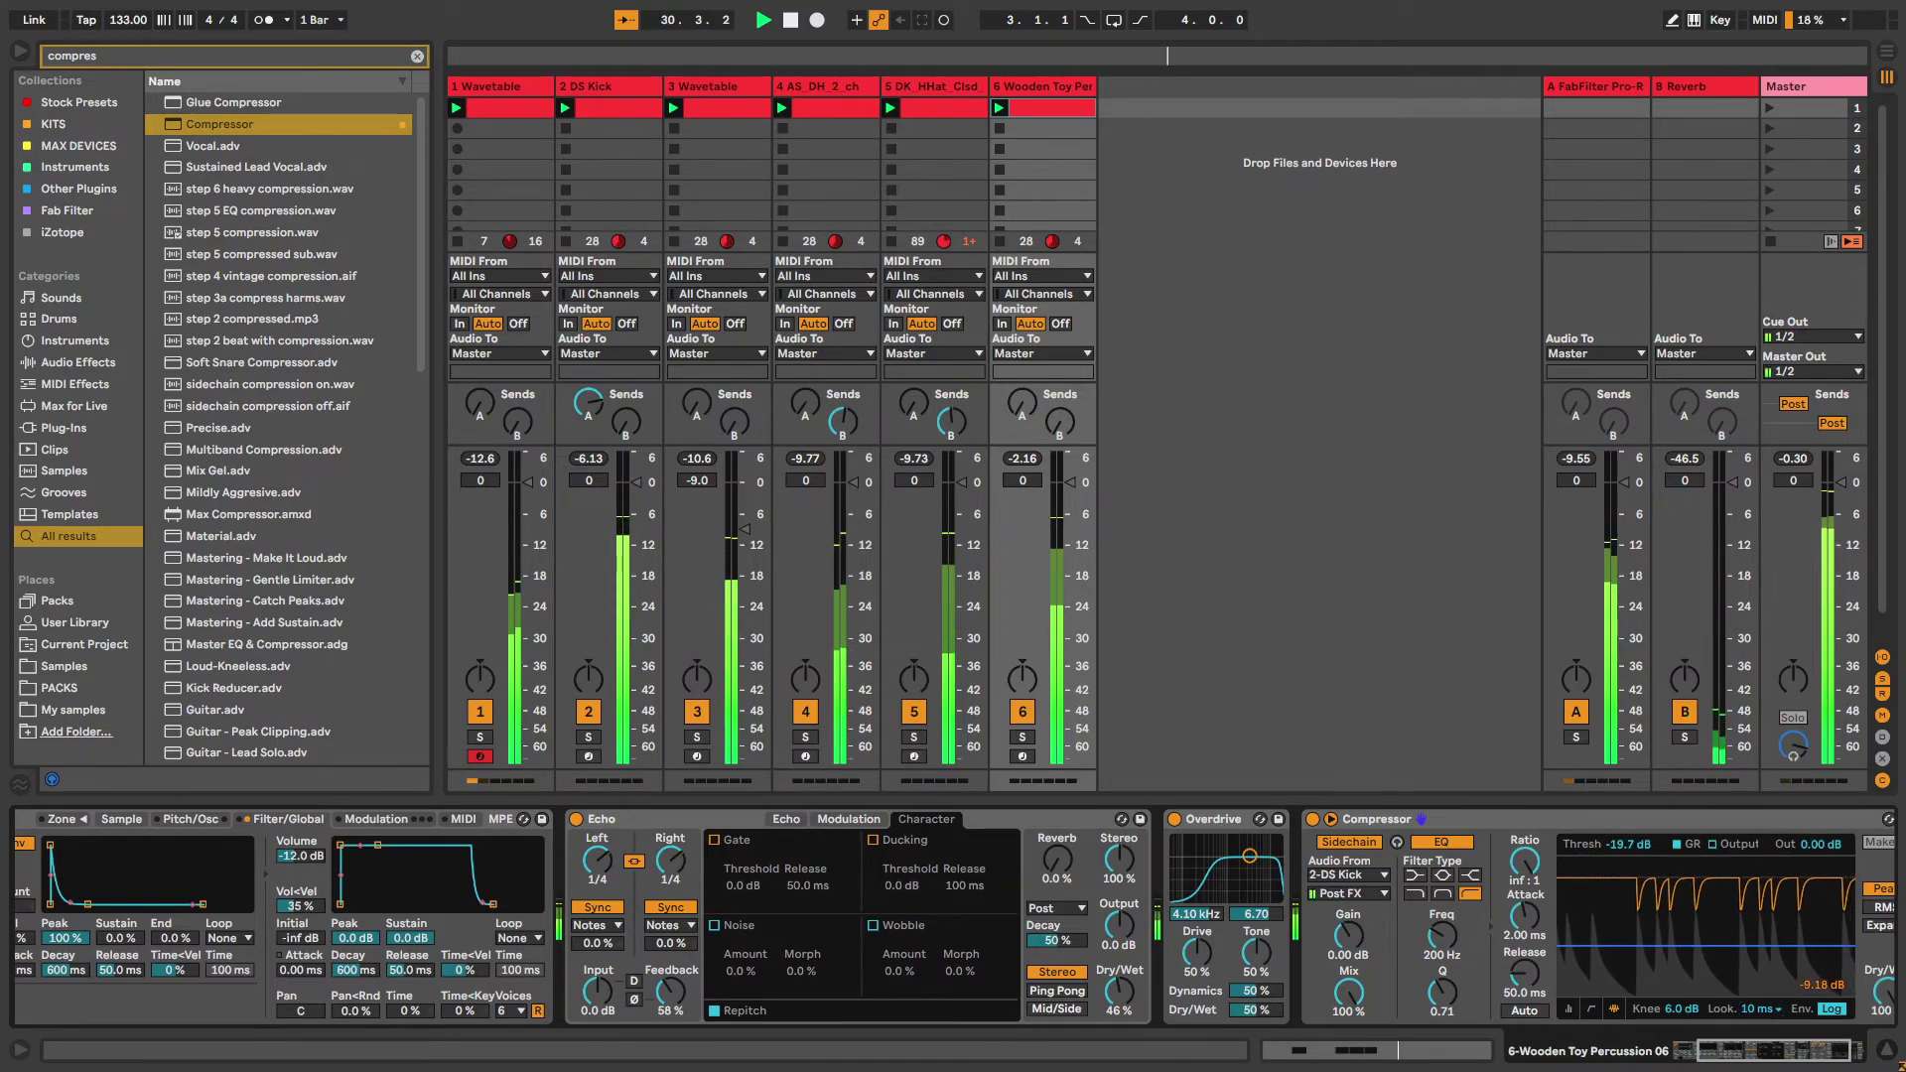
click(1573, 1009)
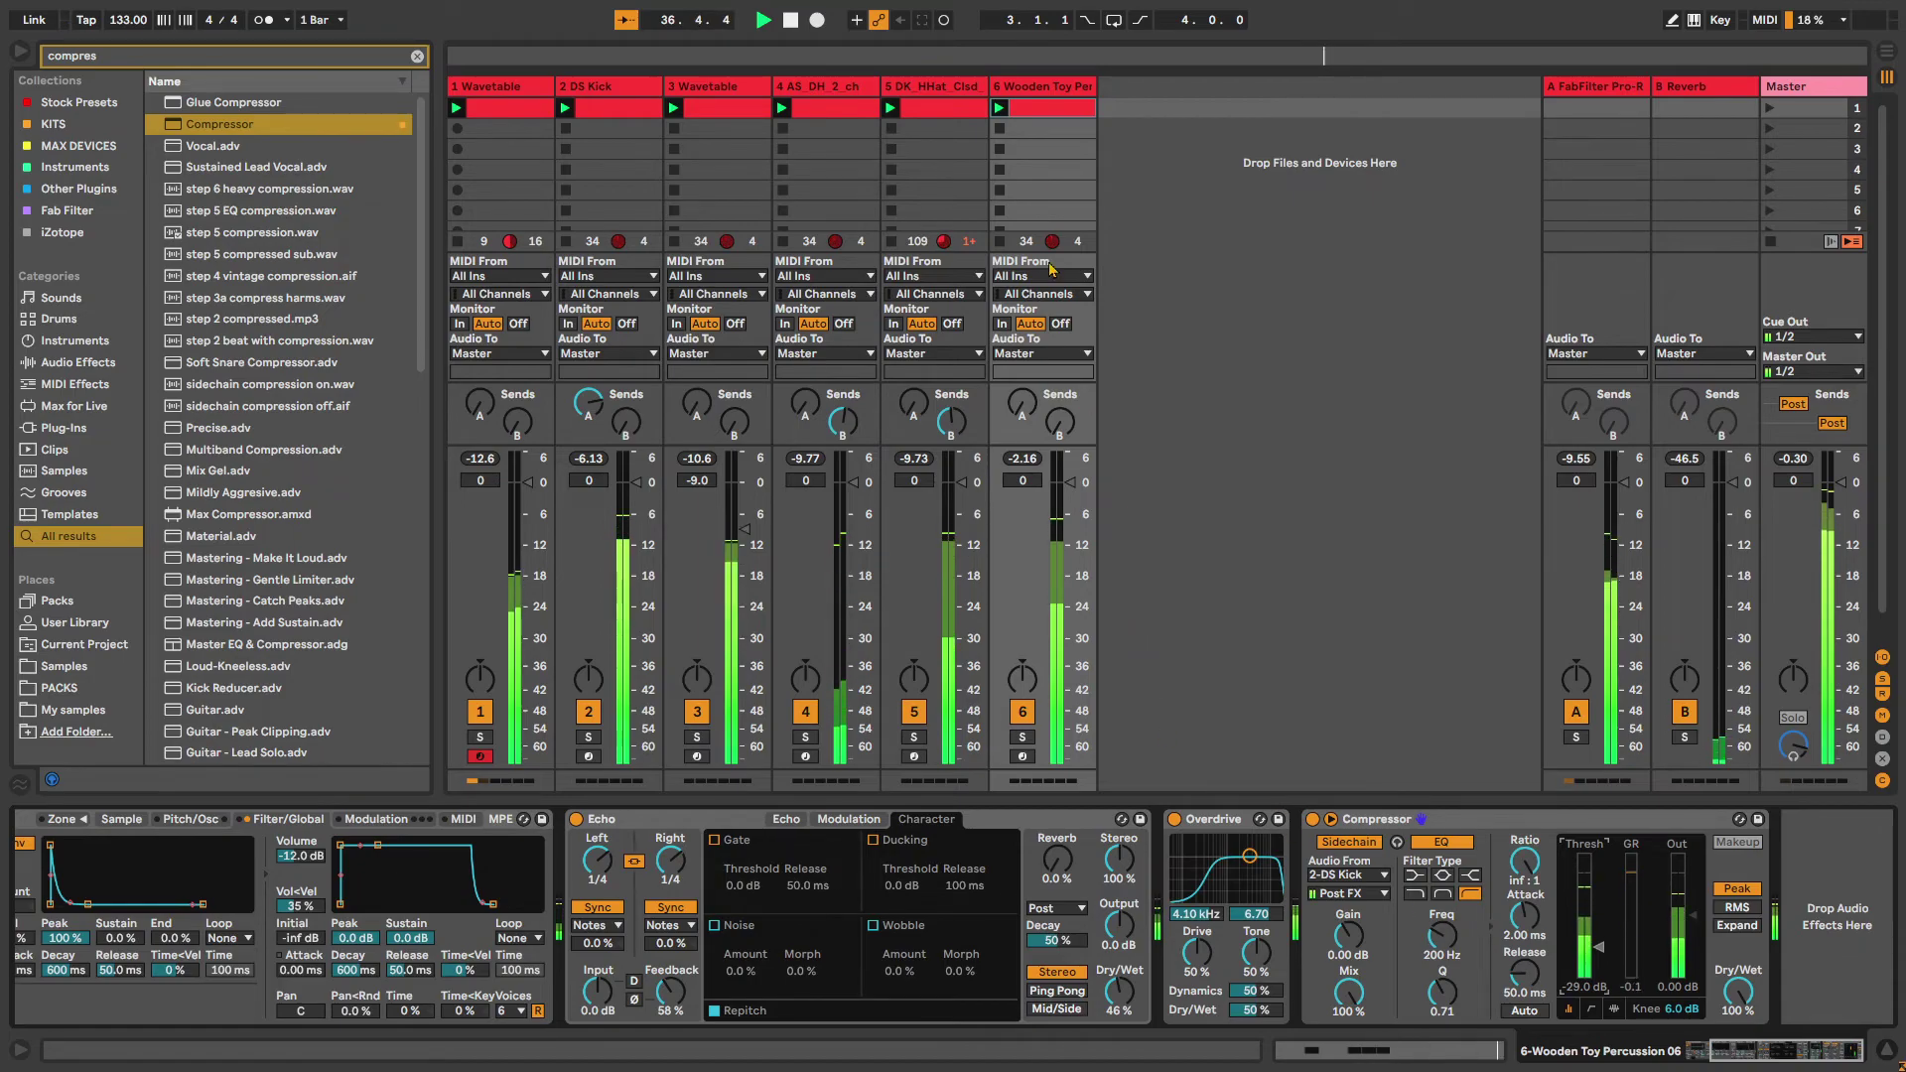
Shift the percussion clip's last three C3 notes so they start at 1.3.2, and restart playback
double_click(1044, 108)
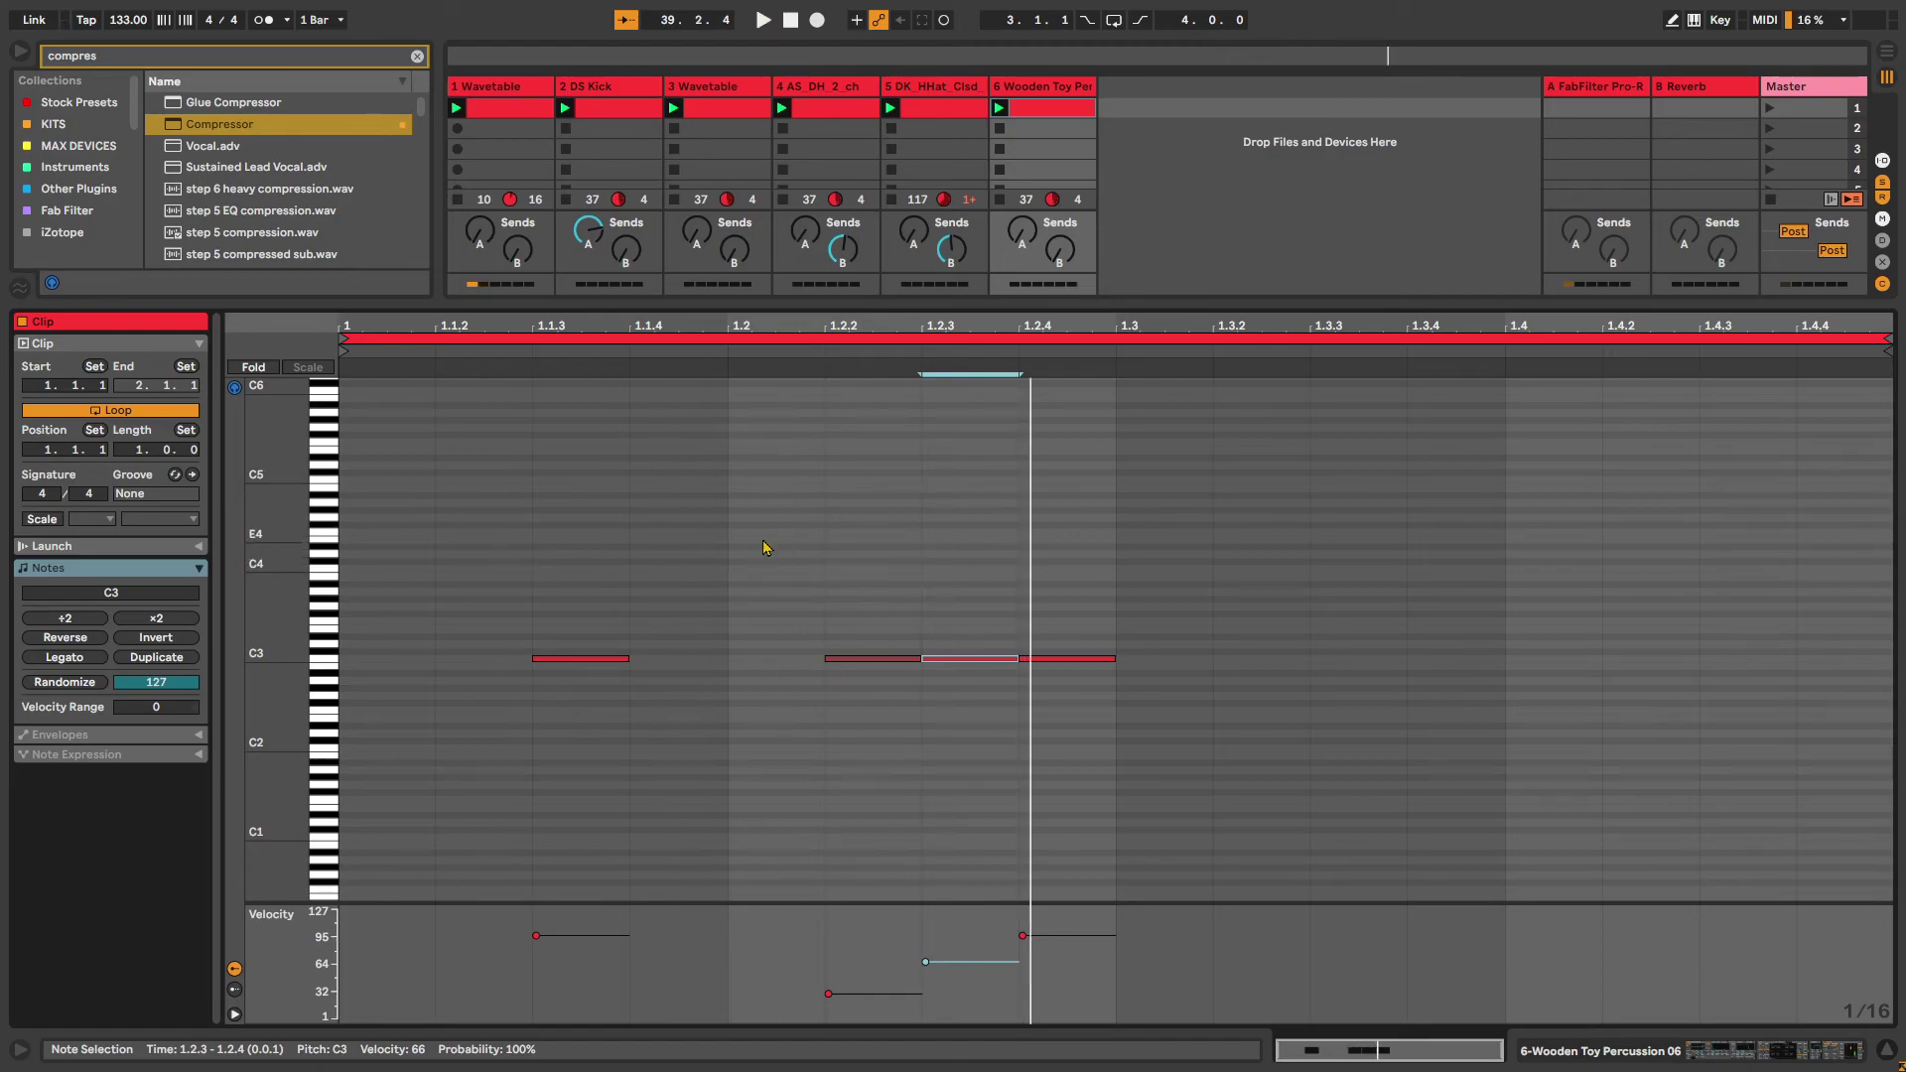
drag(821, 533, 1203, 789)
key(Right)
key(Right)
key(Right)
key(Right)
key(space)
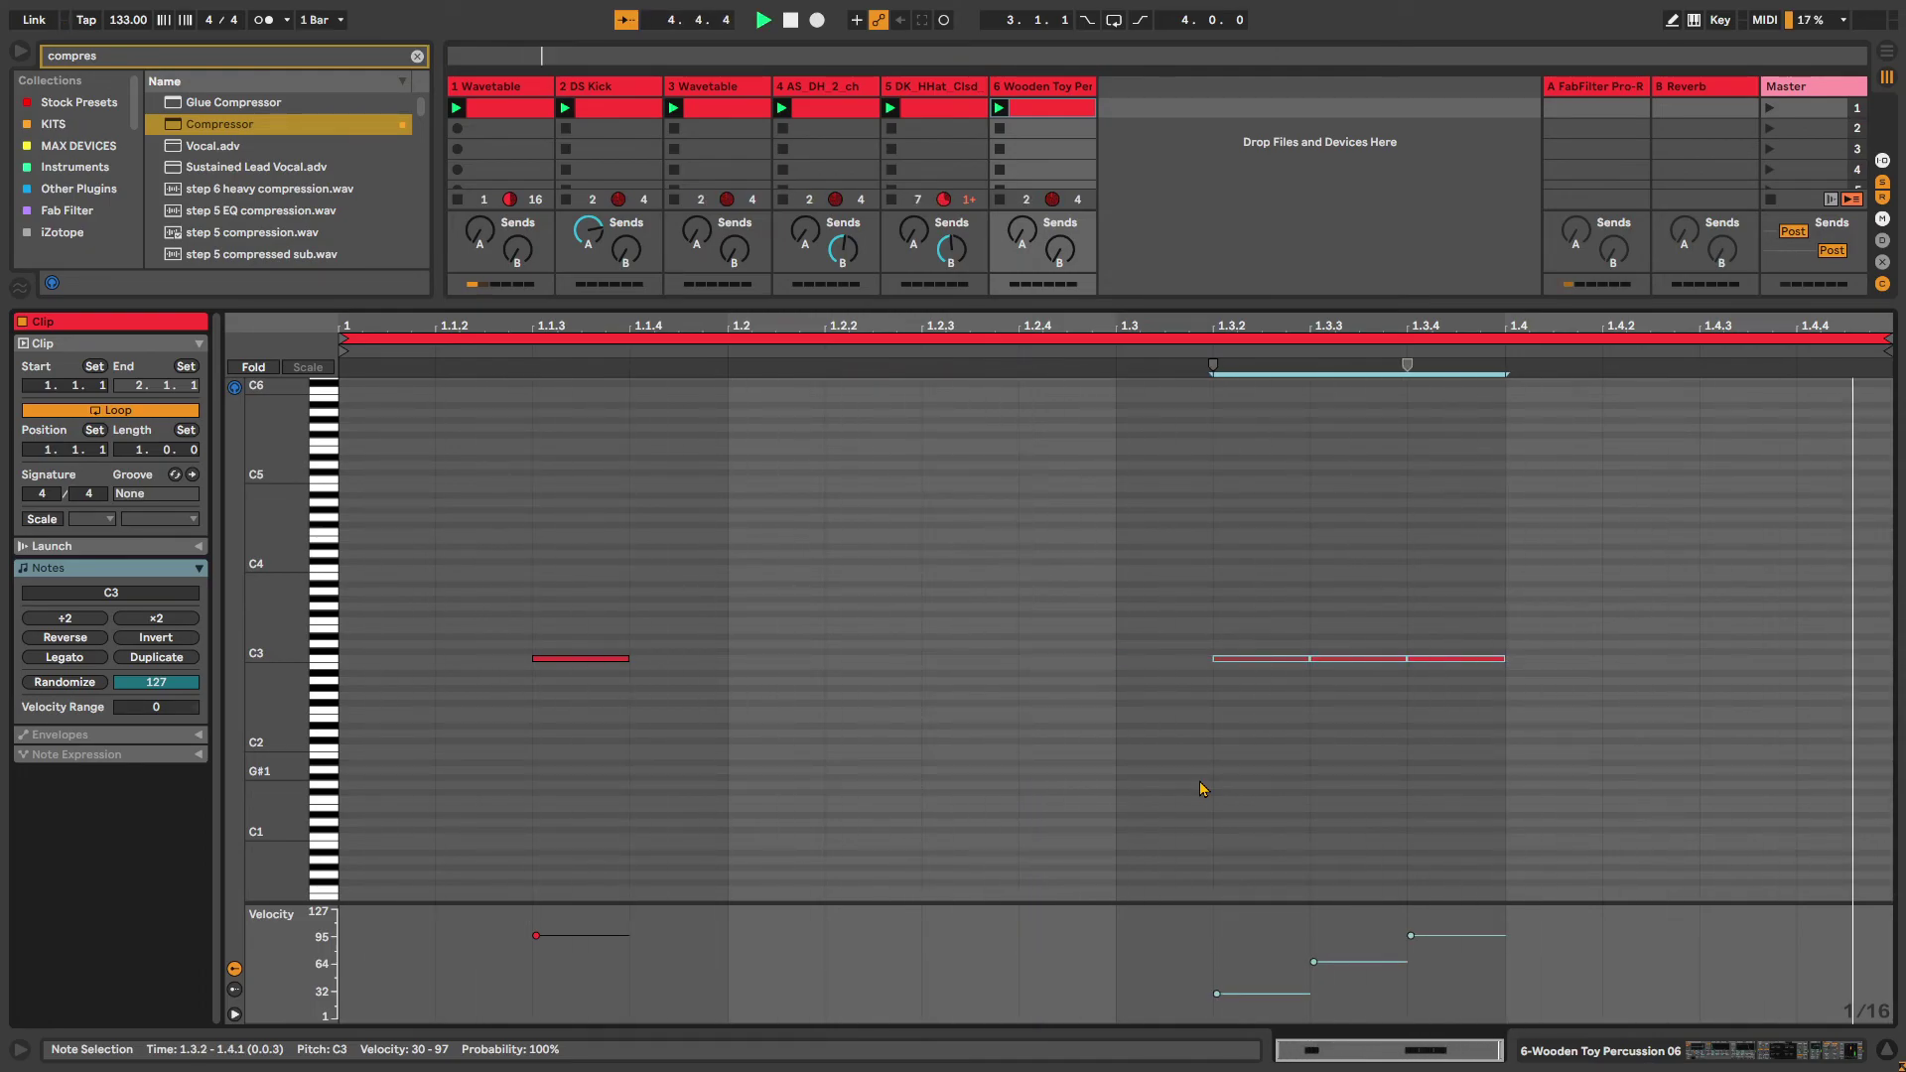
Enlarge the Session view by collapsing the clip editor and narrowing the browser, and clear the browser search
drag(1017, 305, 1042, 993)
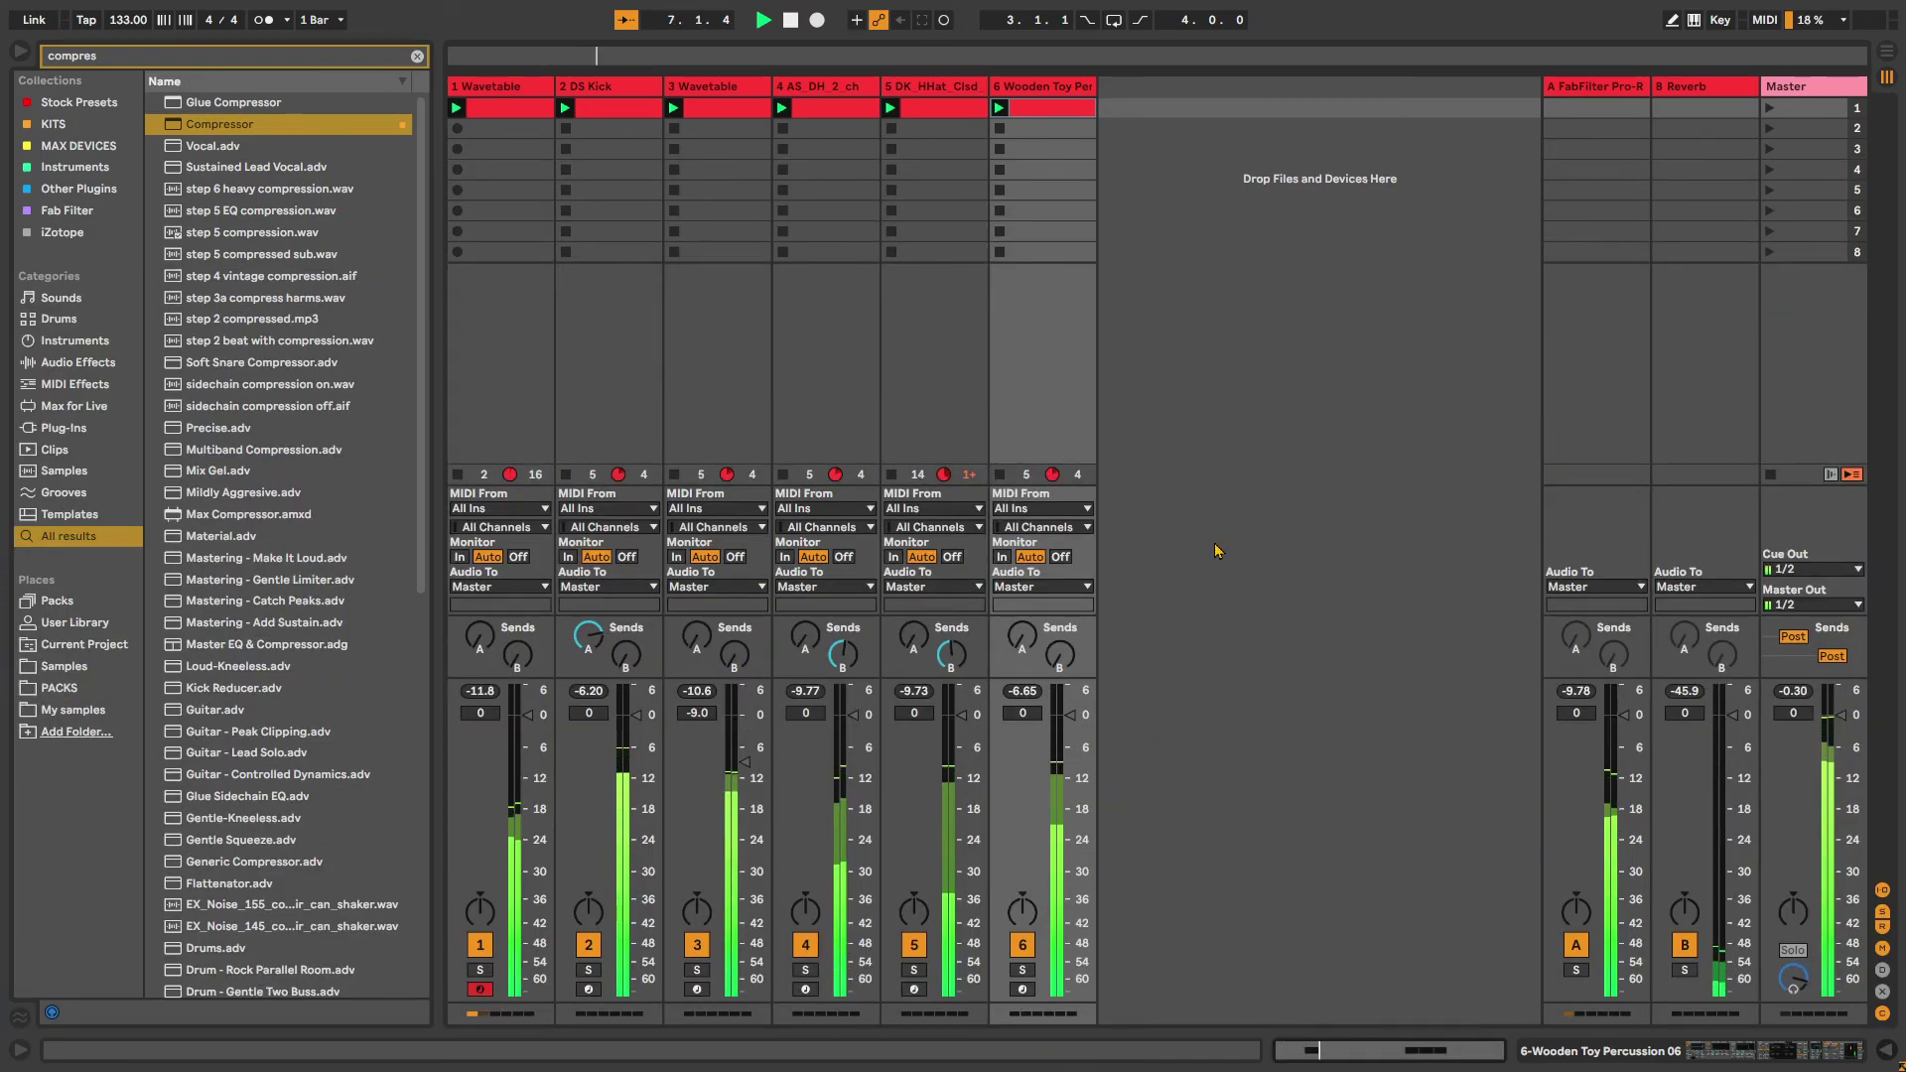
click(417, 56)
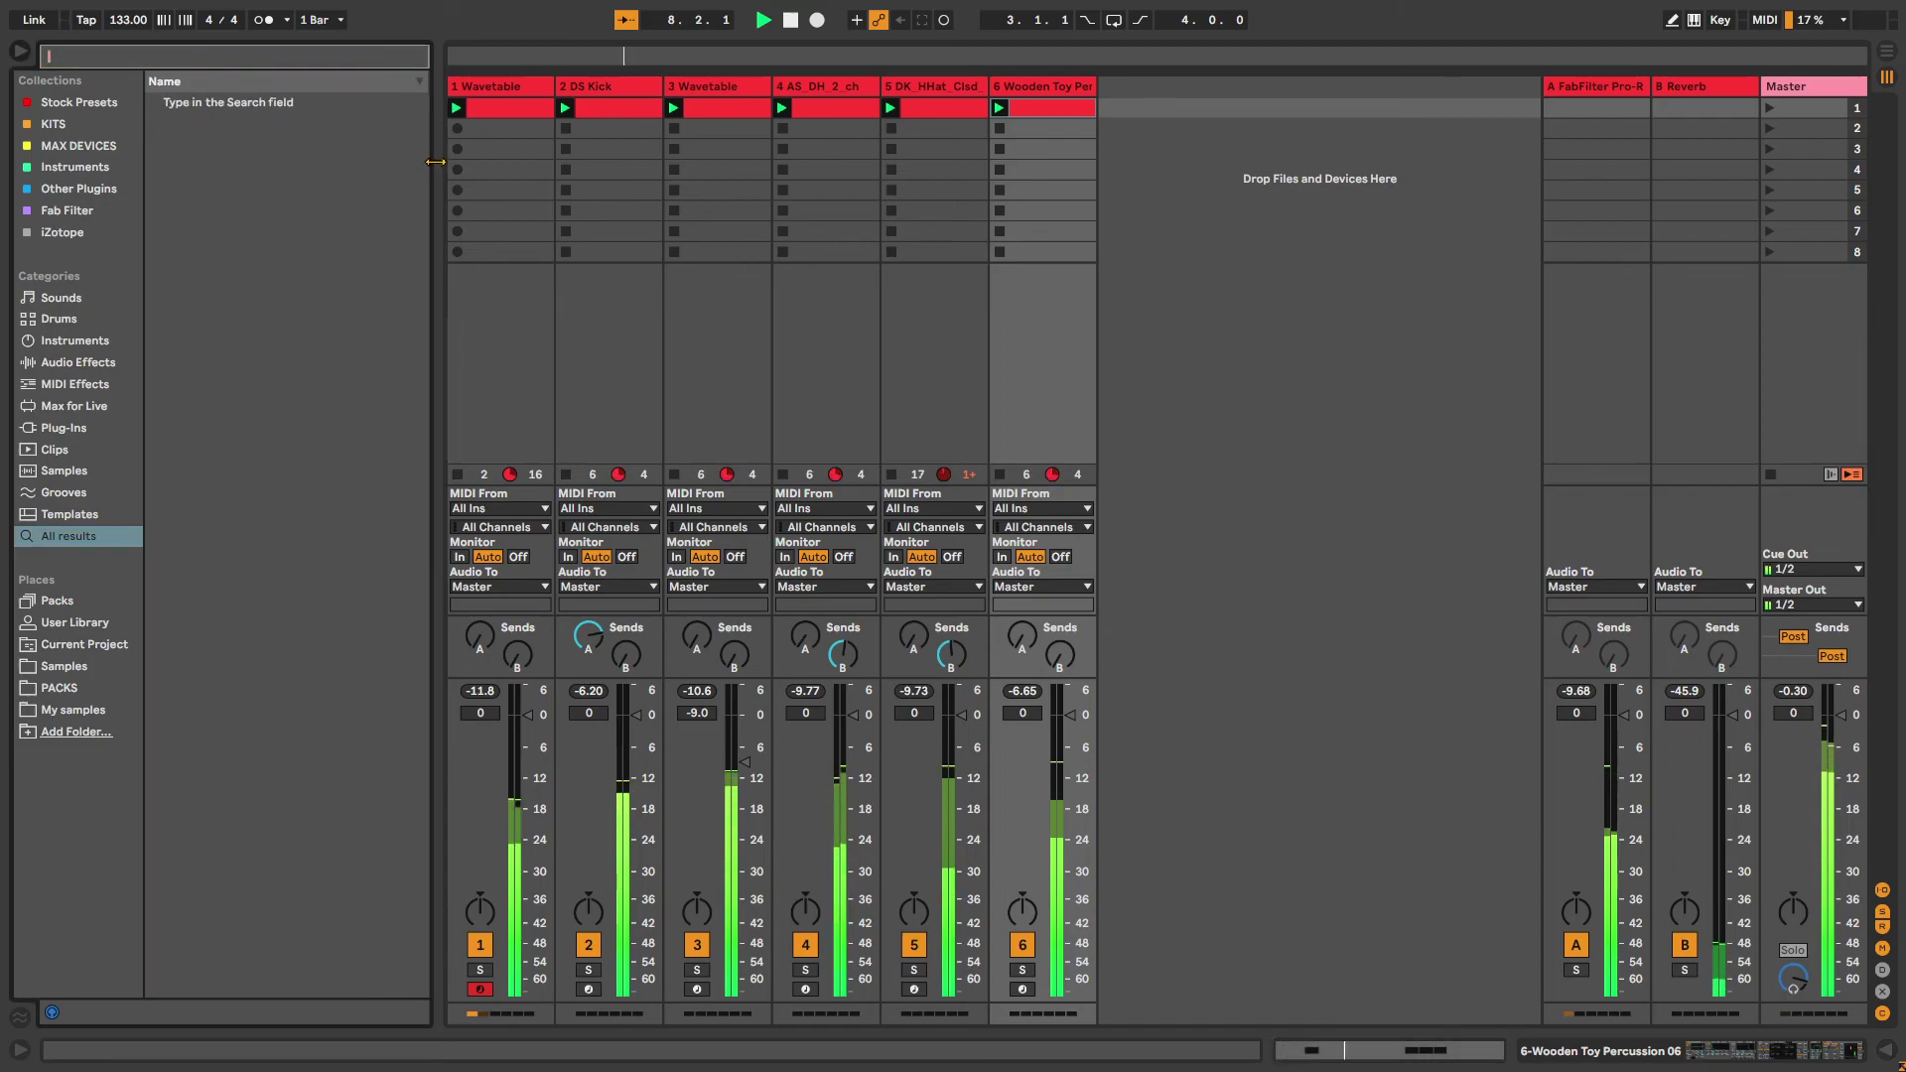
drag(435, 155, 99, 155)
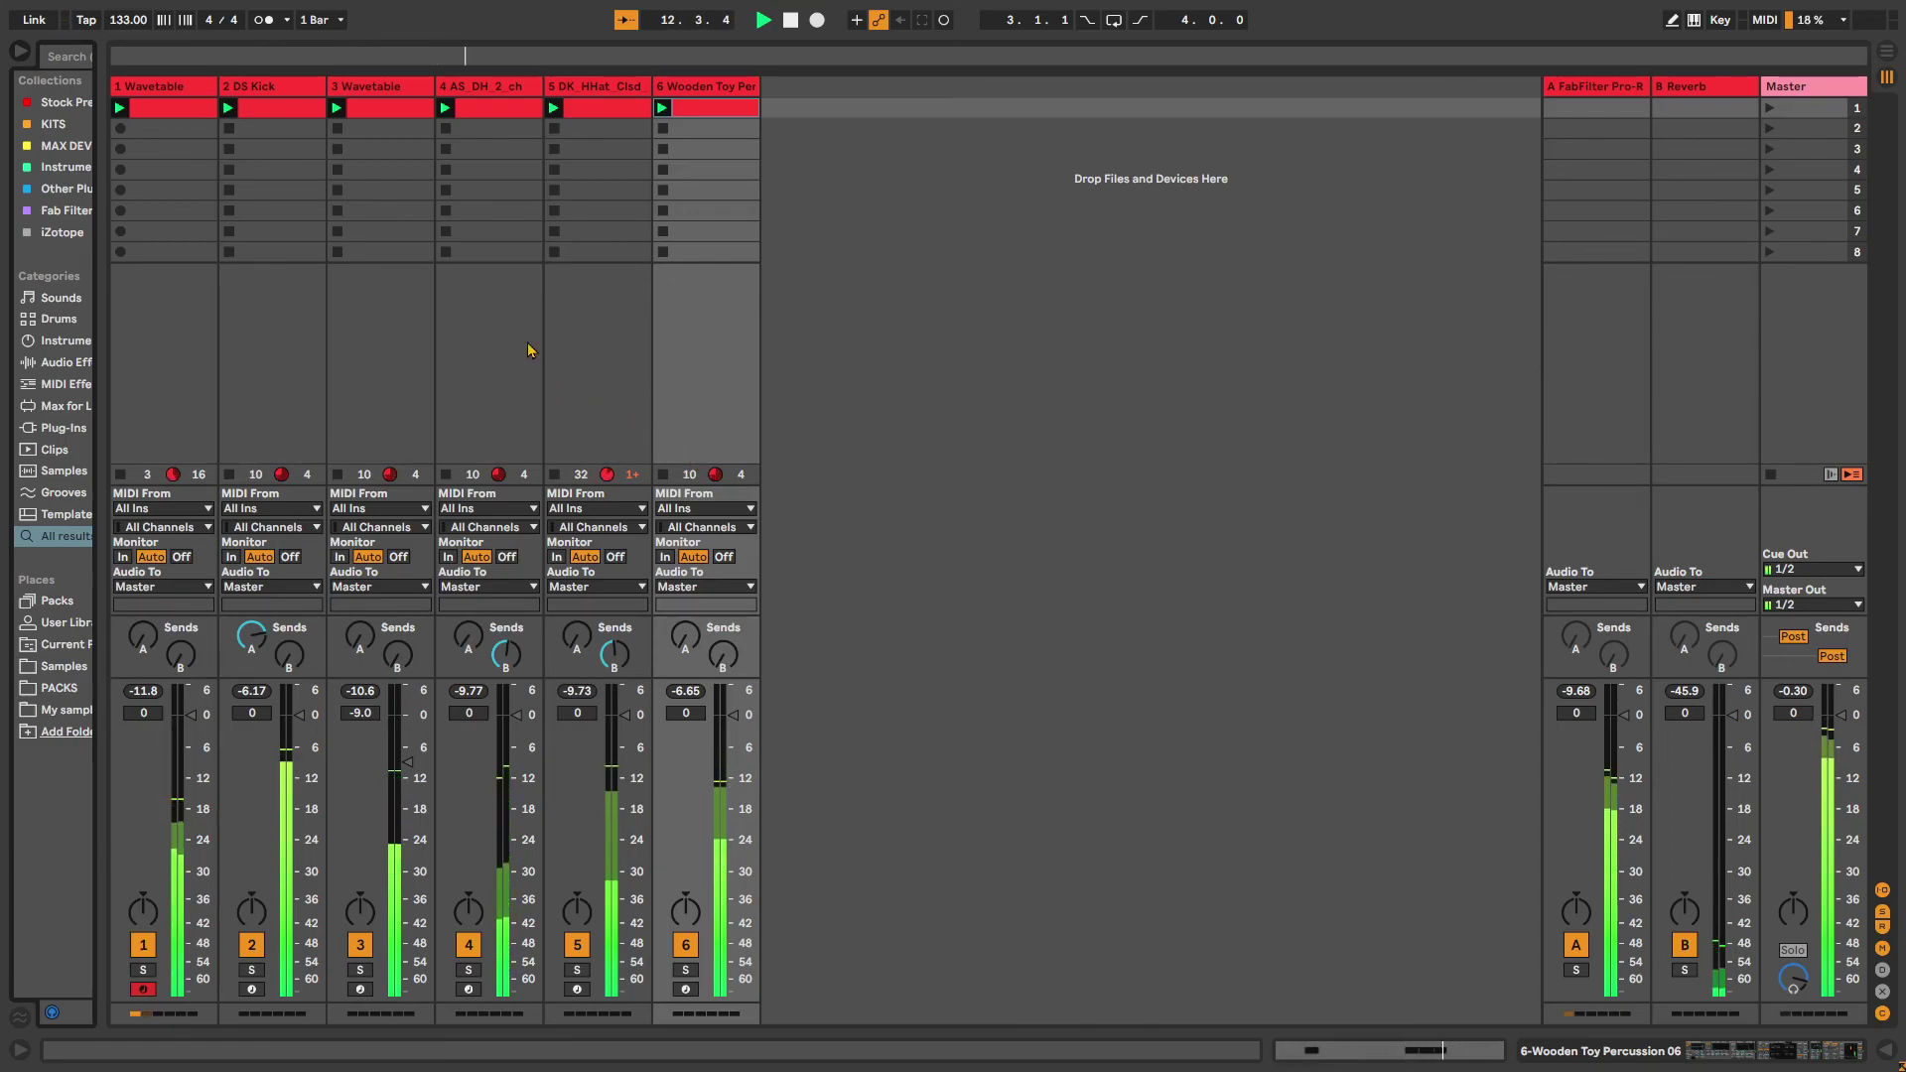
Add a Saturator after Overdrive on the DS Kick track and set its curve to Soft Sine
double_click(256, 88)
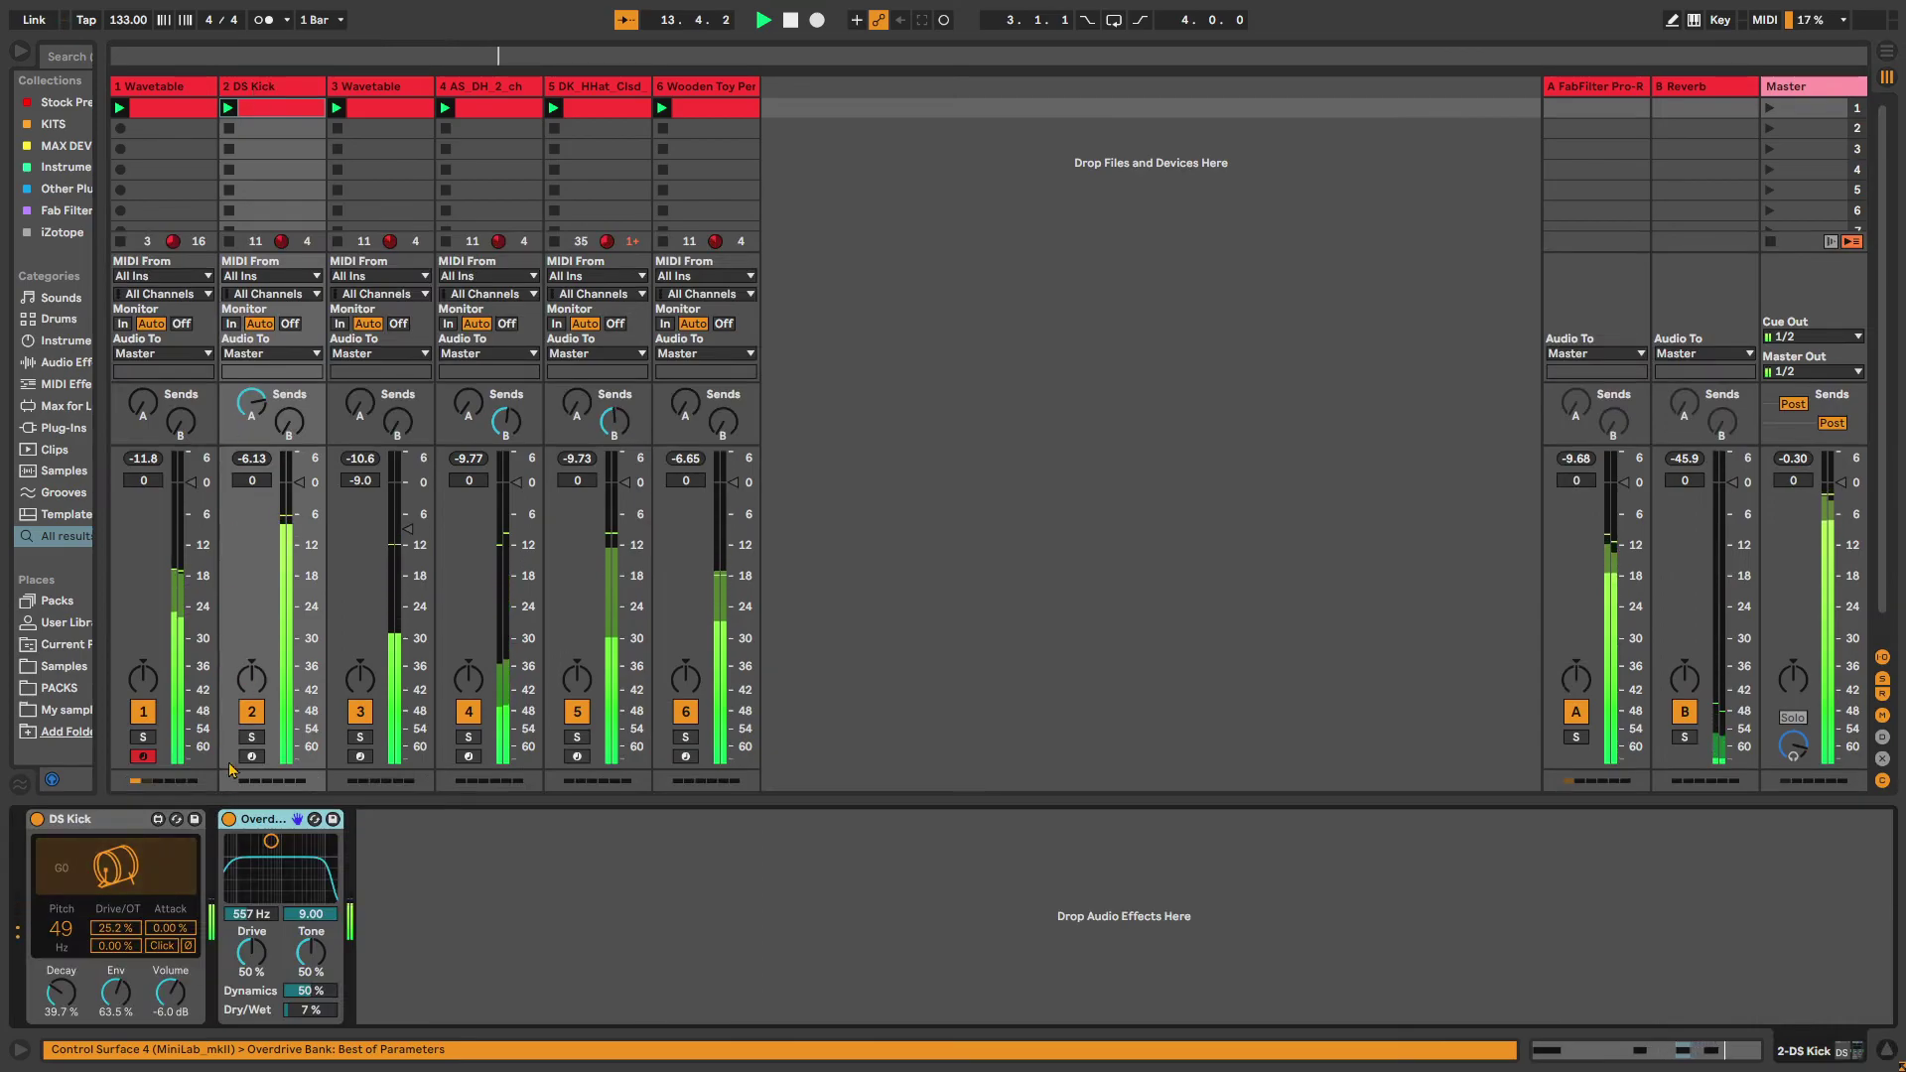
key(ctrl+f)
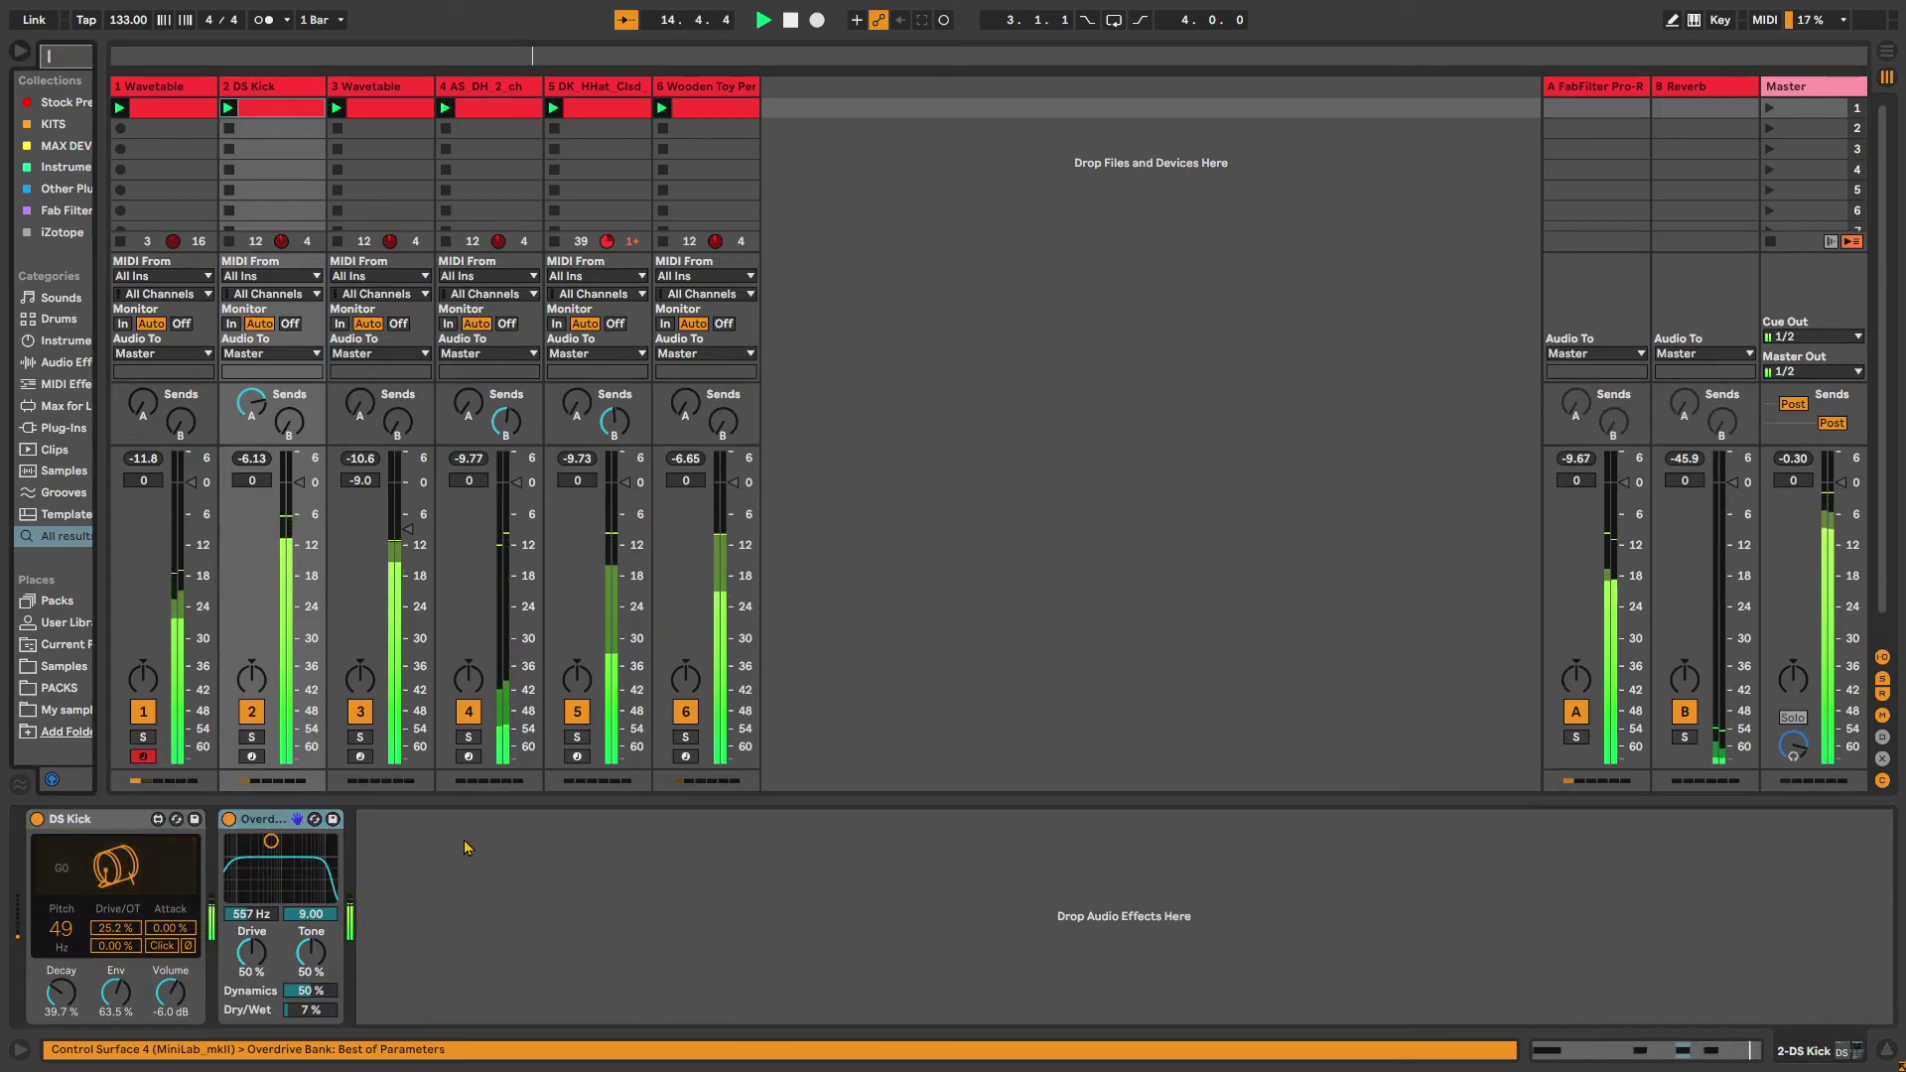
text(sa)
drag(99, 217, 402, 216)
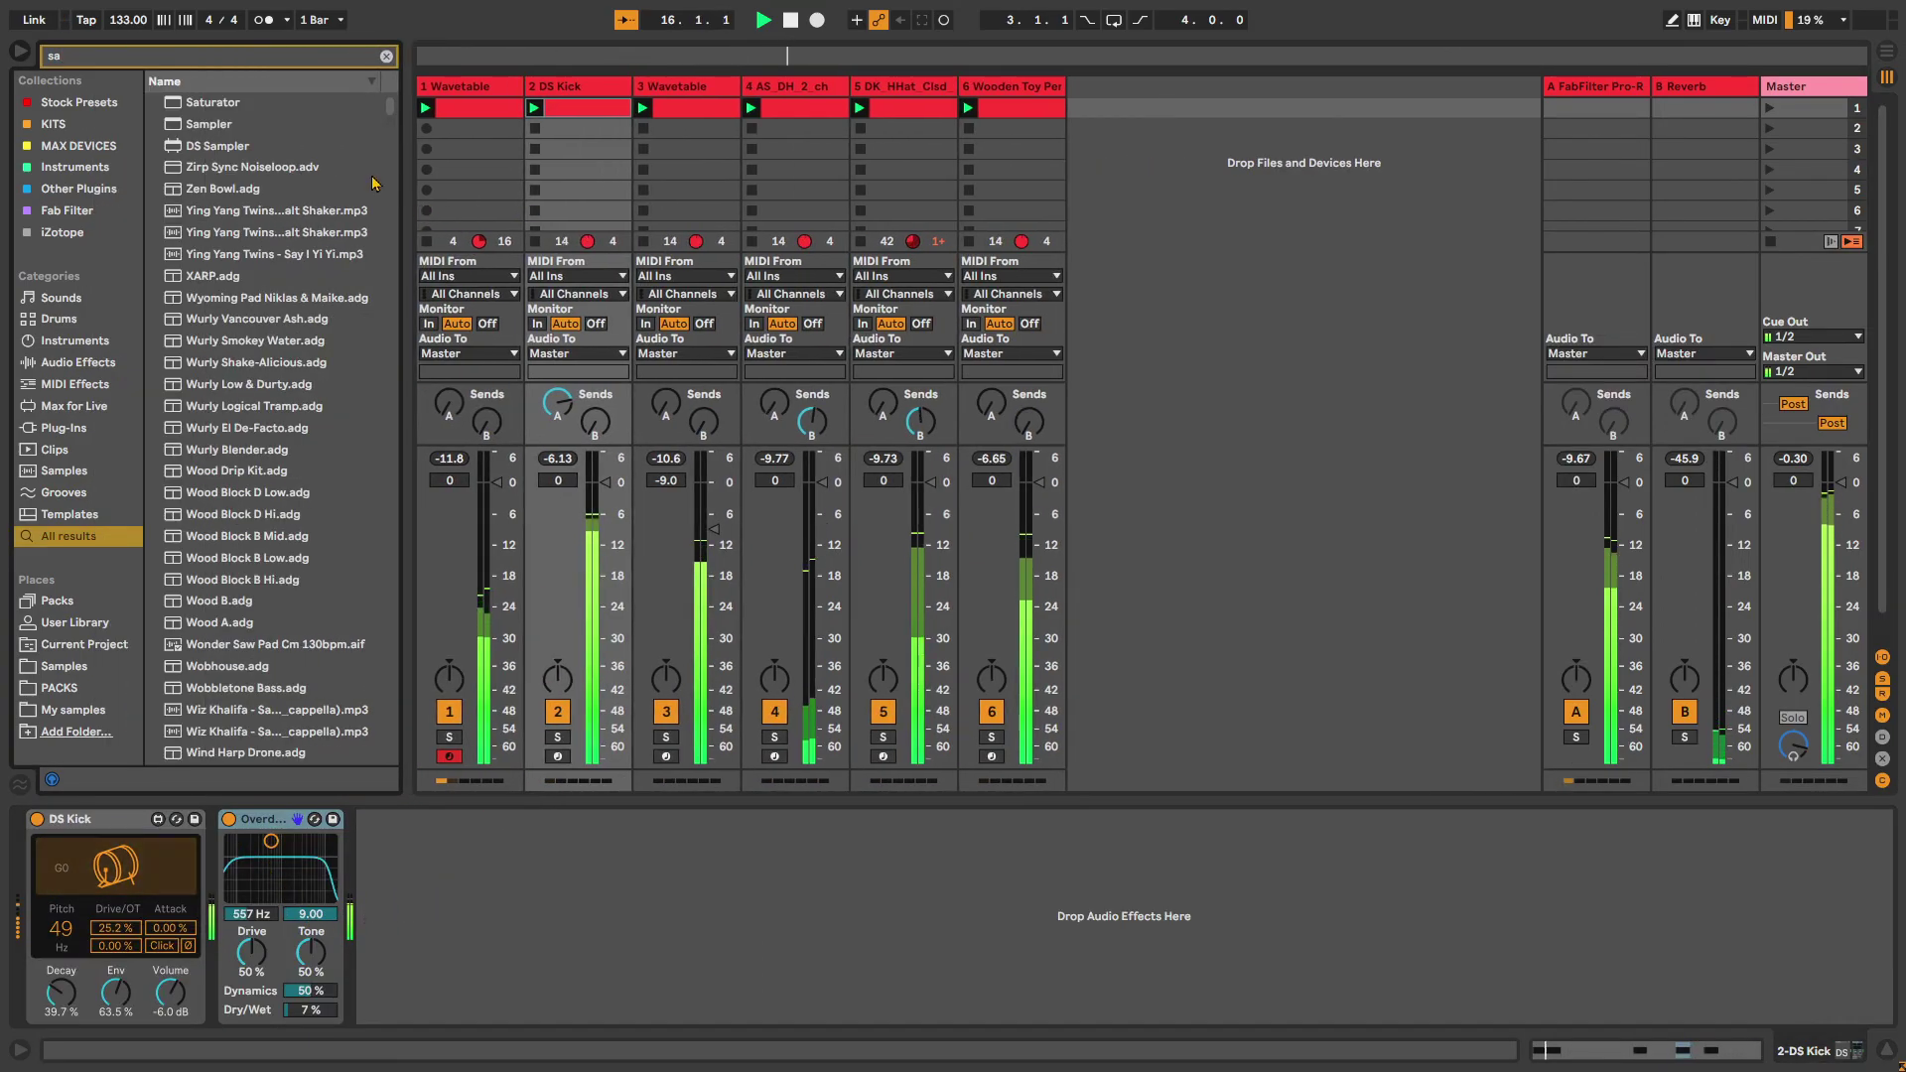
drag(214, 103, 443, 820)
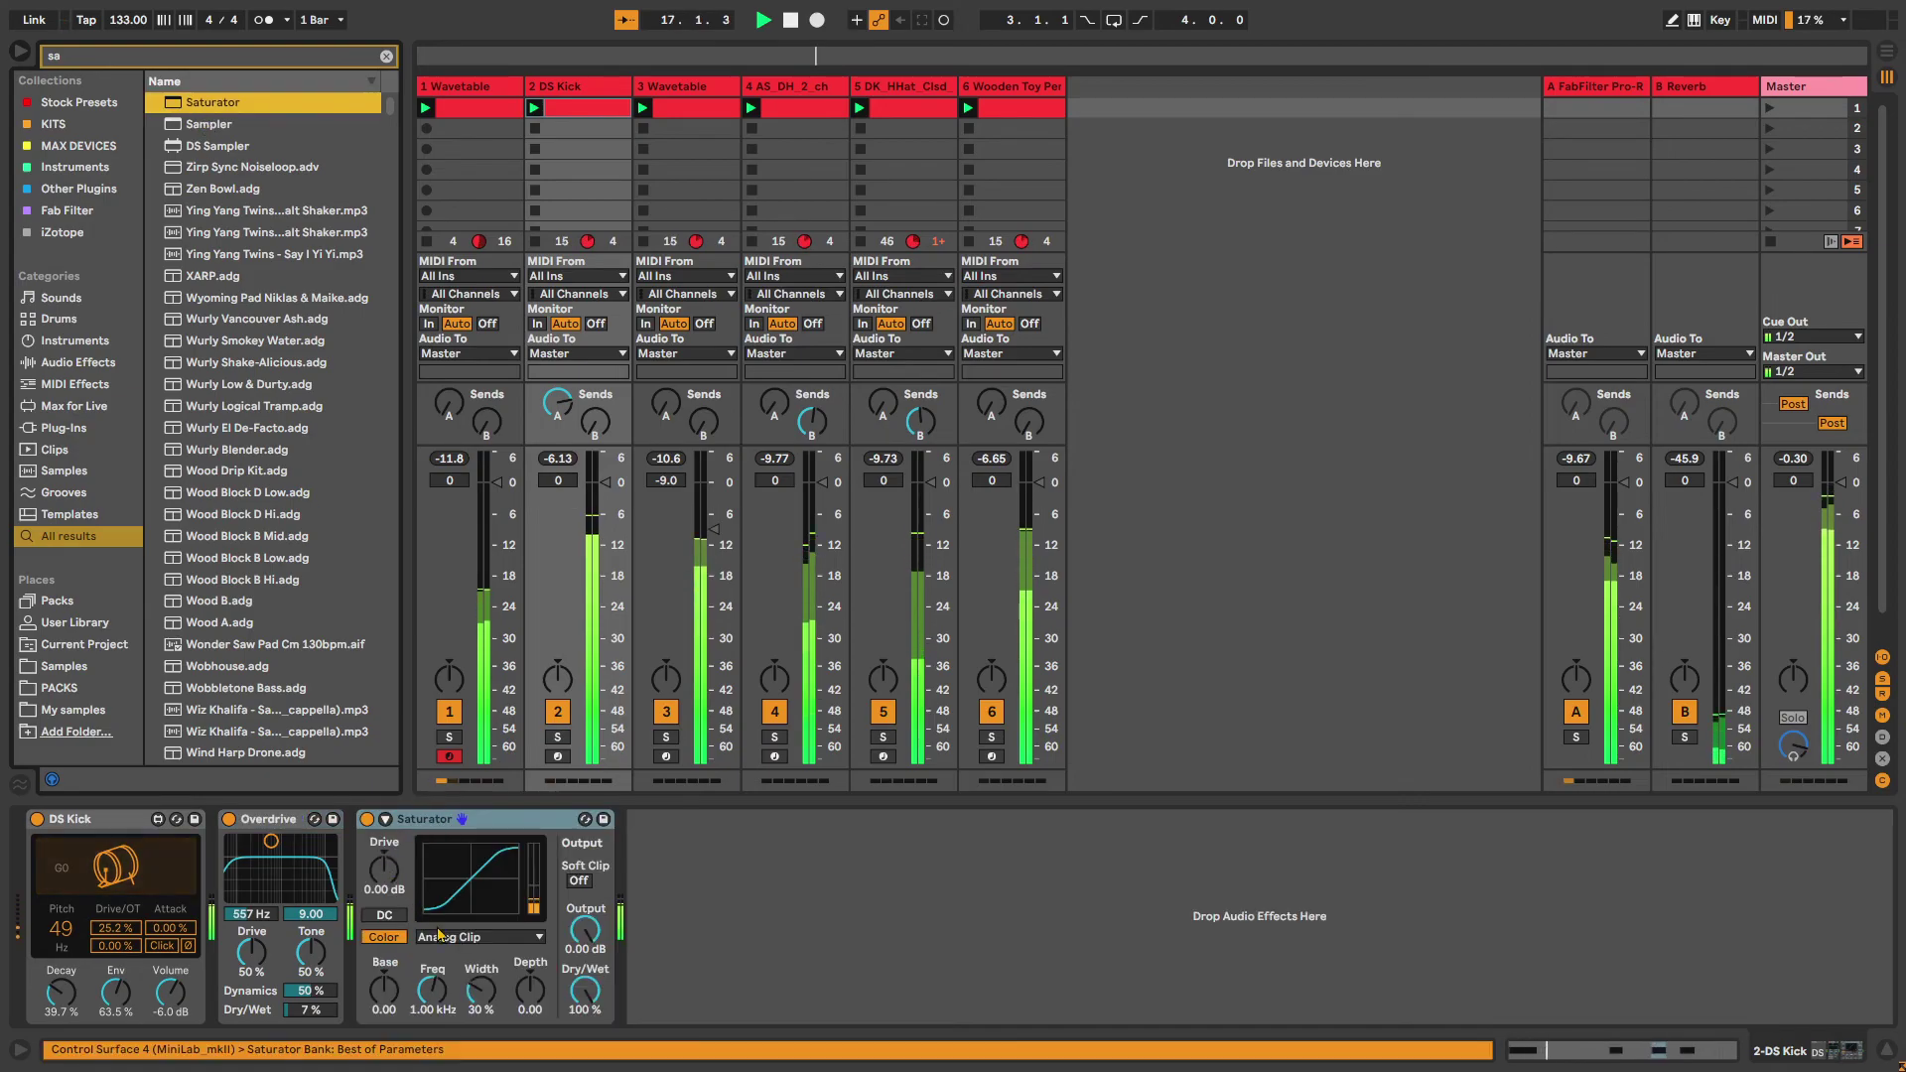
click(478, 937)
click(487, 908)
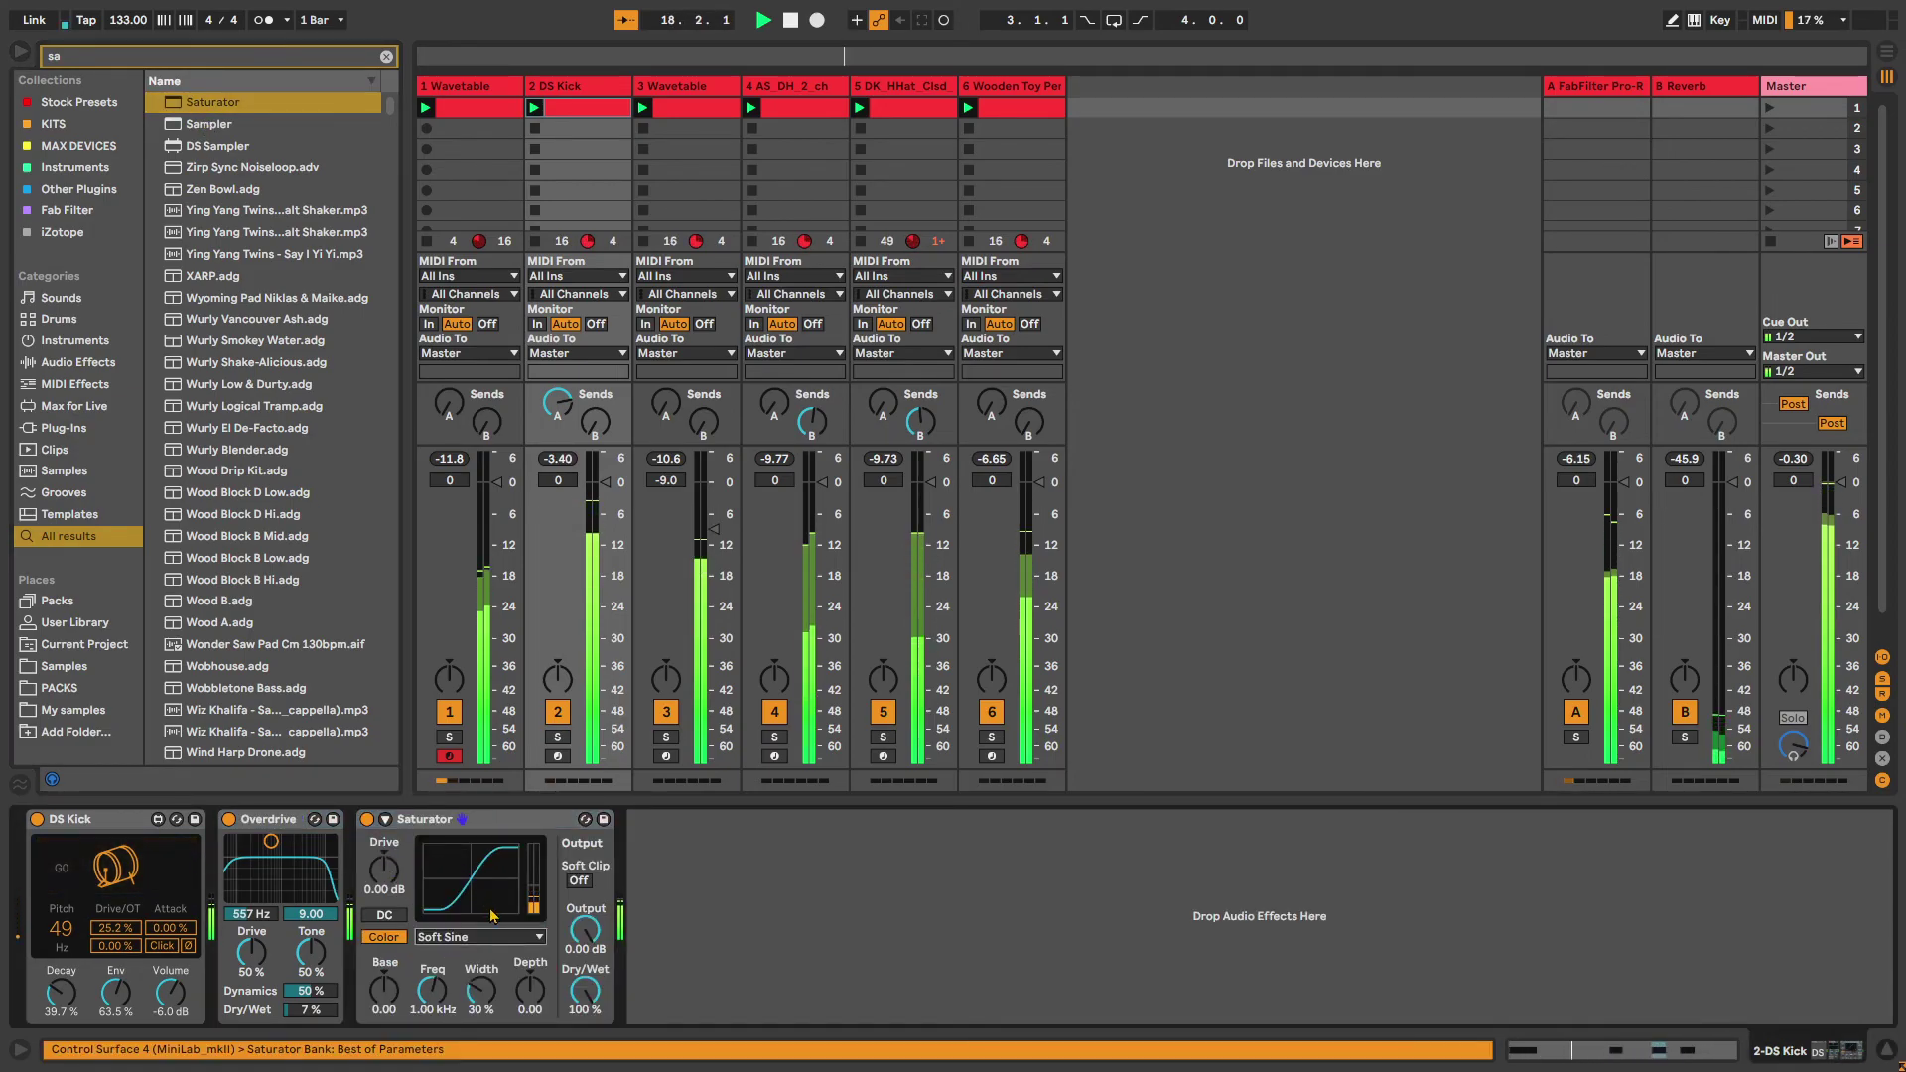
Narrow the browser and stop all playing clips
drag(352, 487, 95, 487)
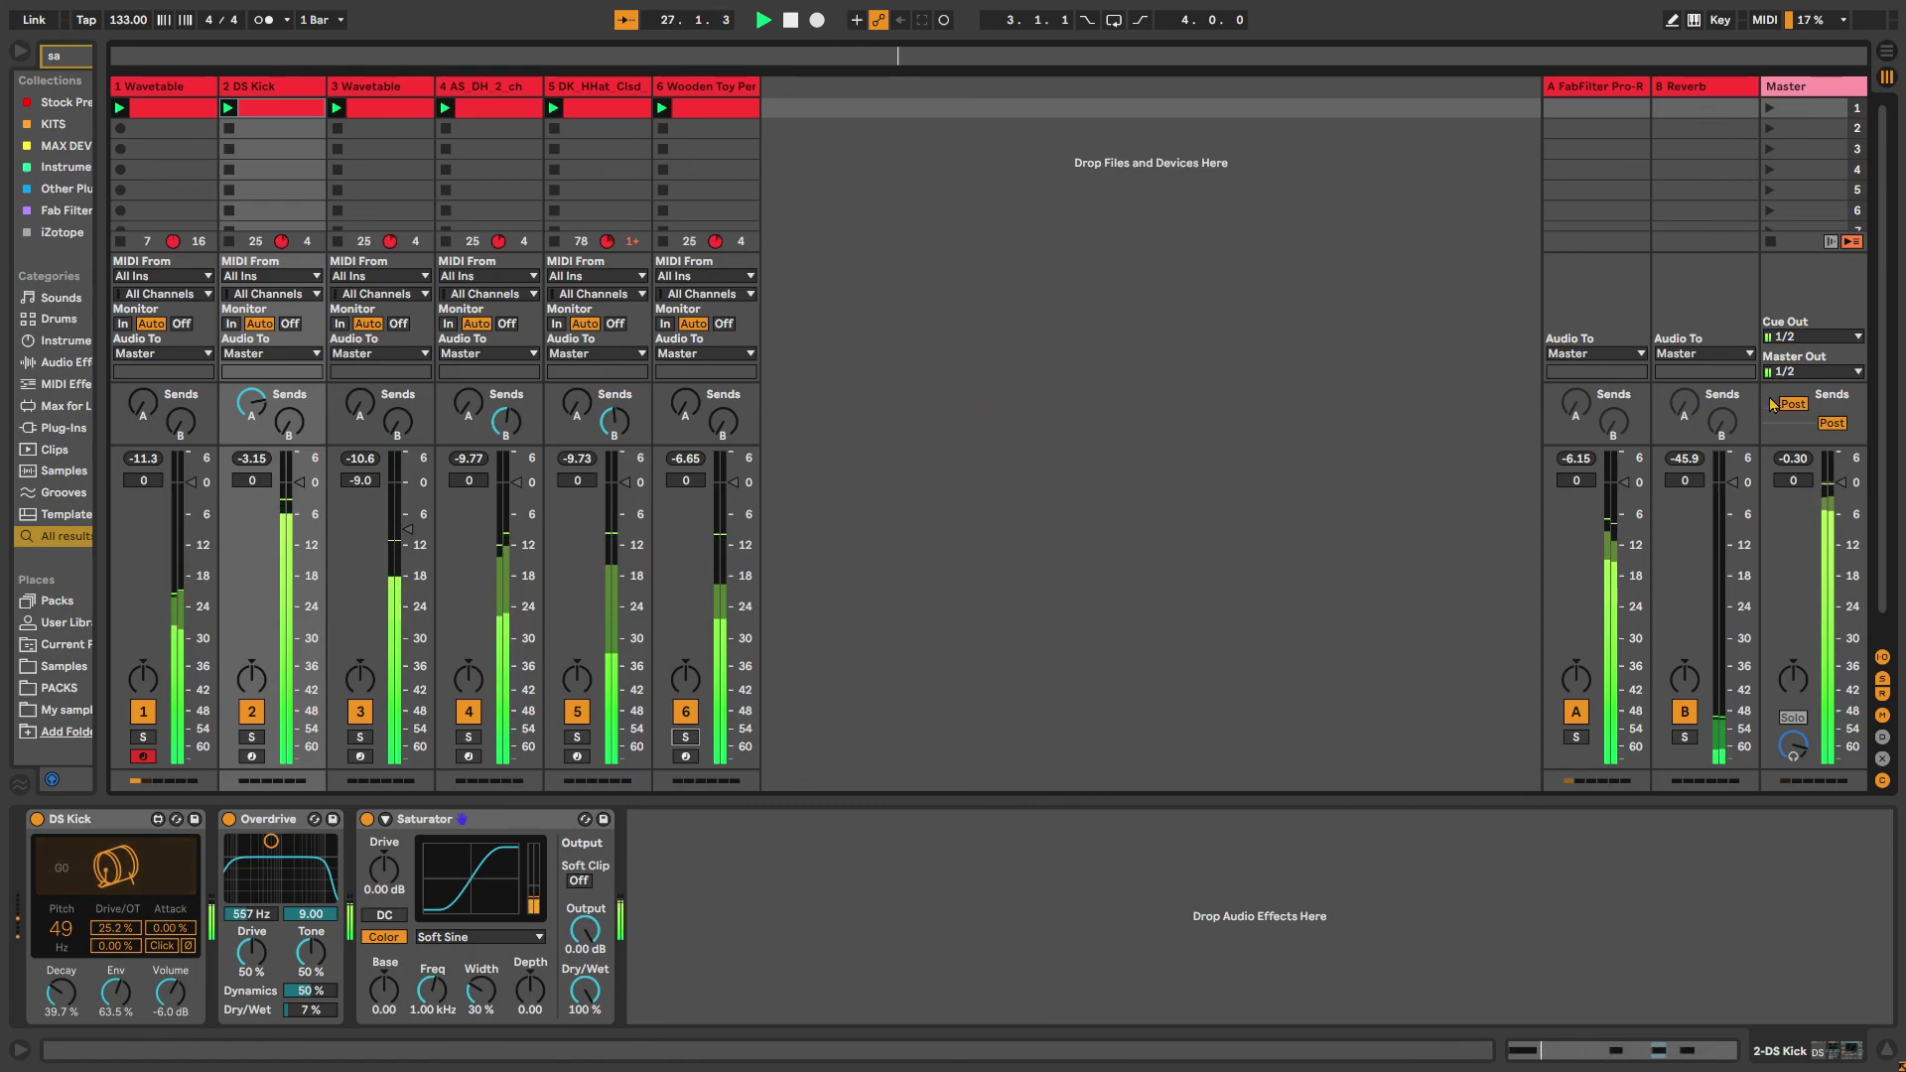
click(1772, 243)
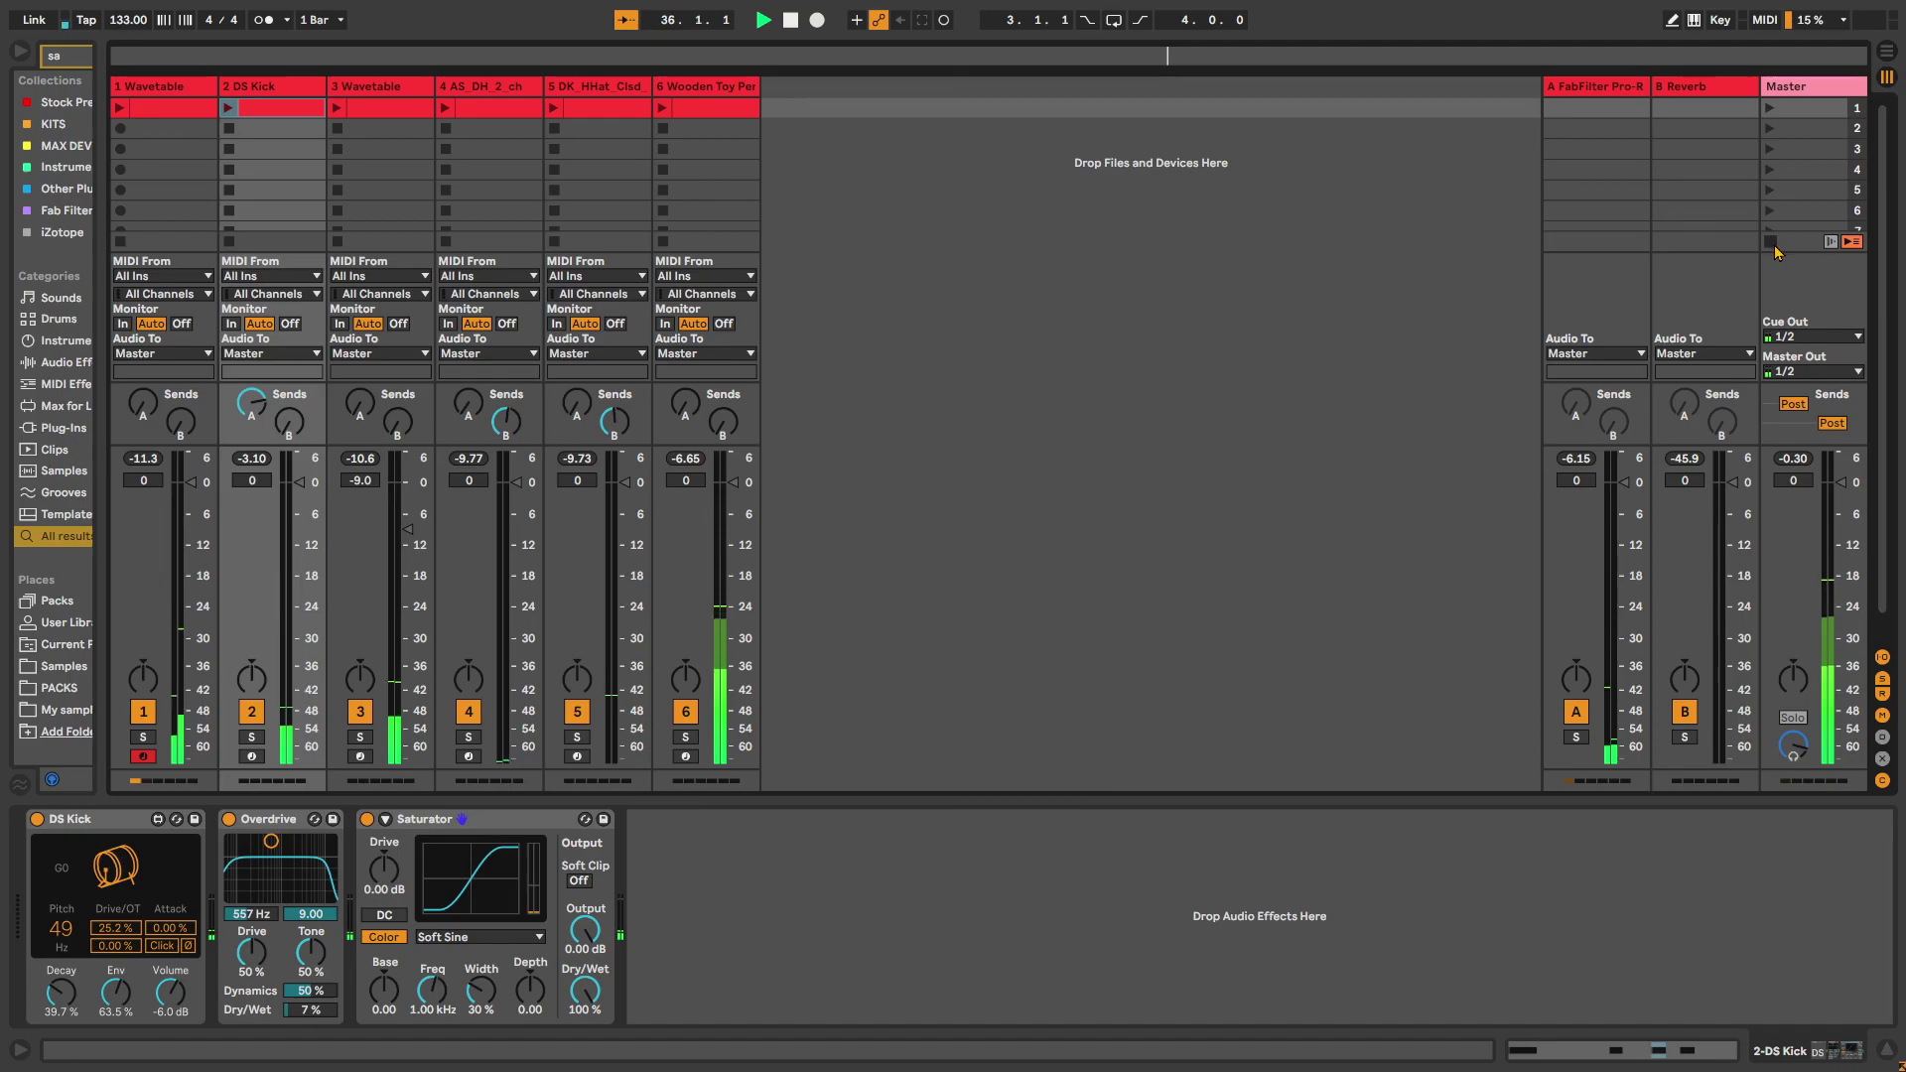